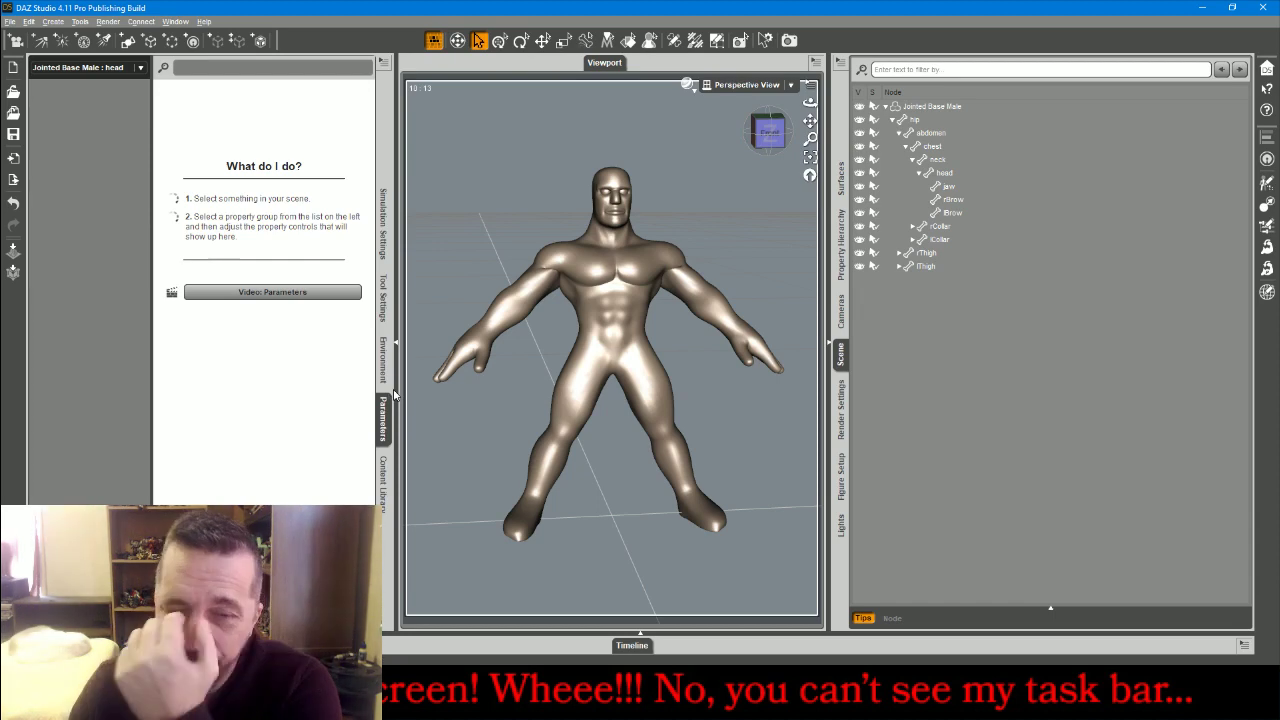
Try the !LeftFist pose preset from the Poses folder on the Jointed Base Male figure and undo it
left_click(384, 468)
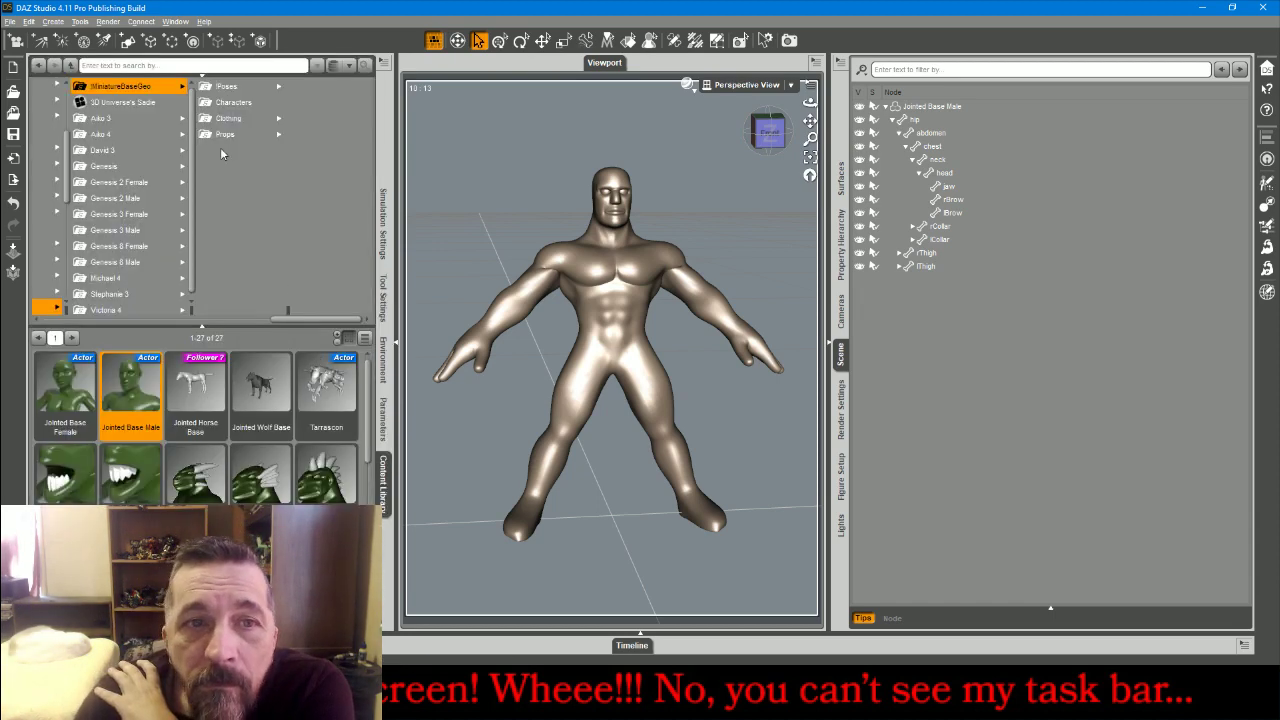
left_click(226, 87)
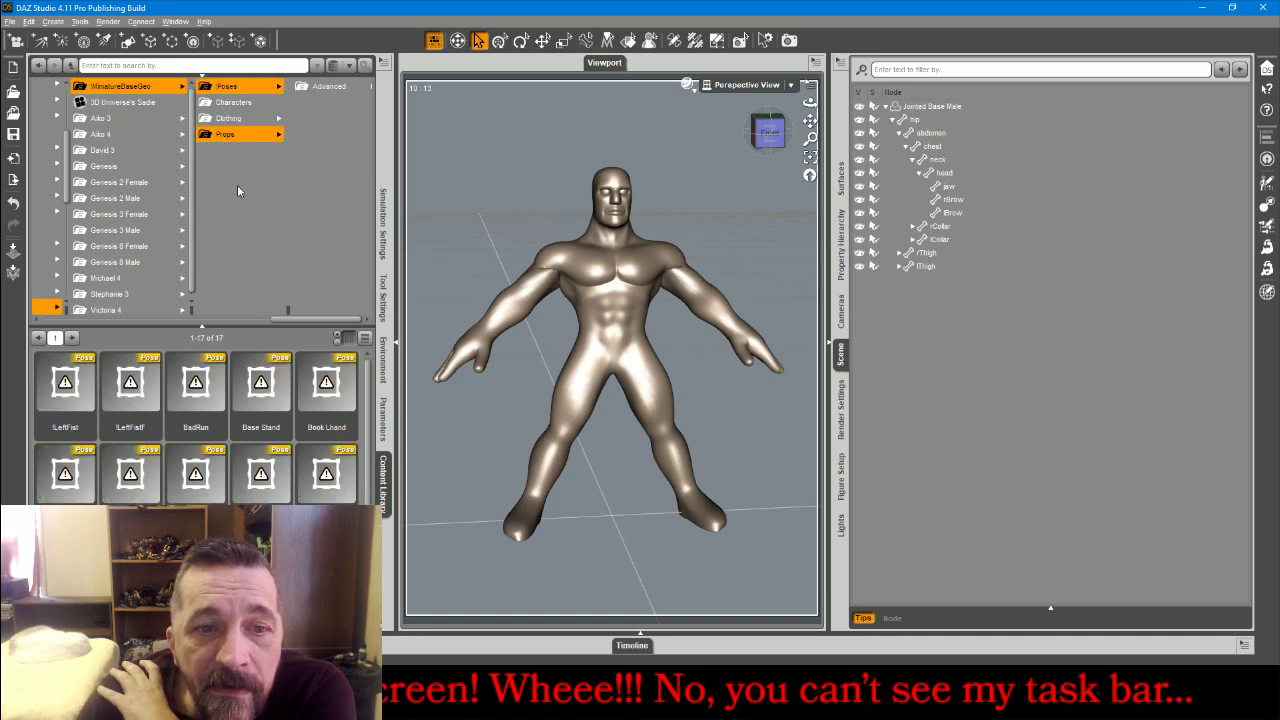
scroll(277, 398, "down", 3)
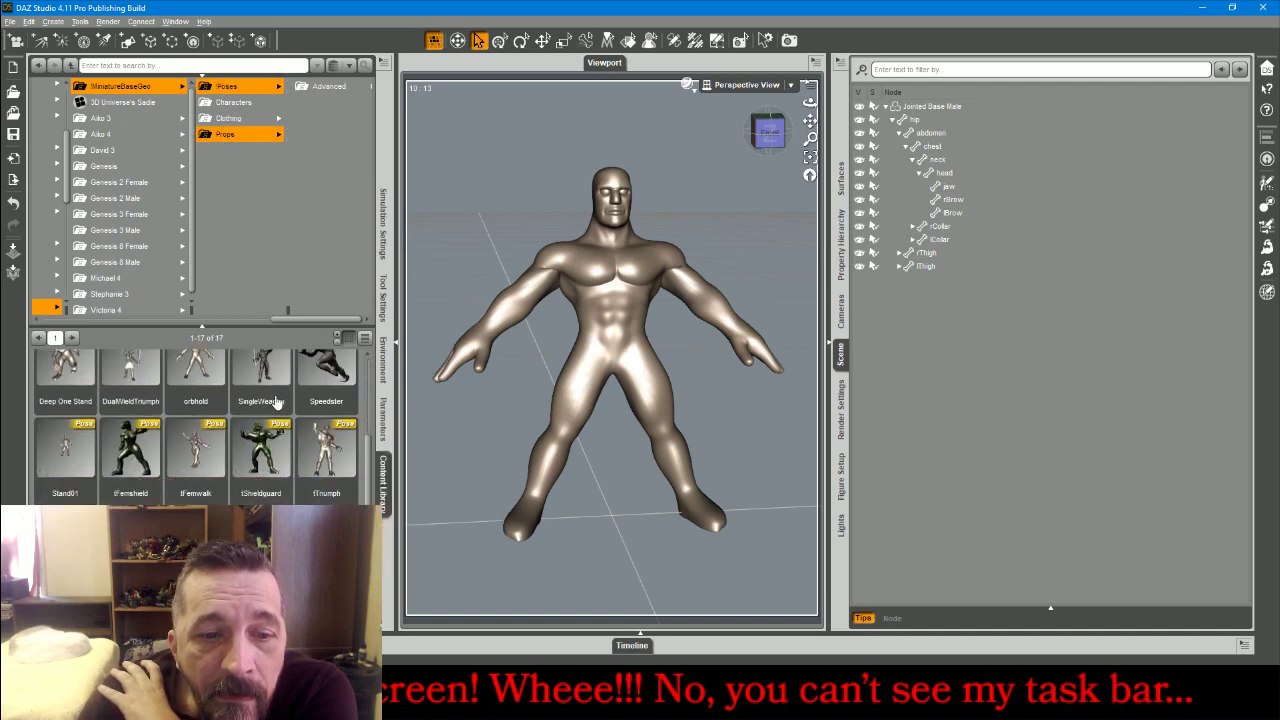
scroll(247, 376, "up", 3)
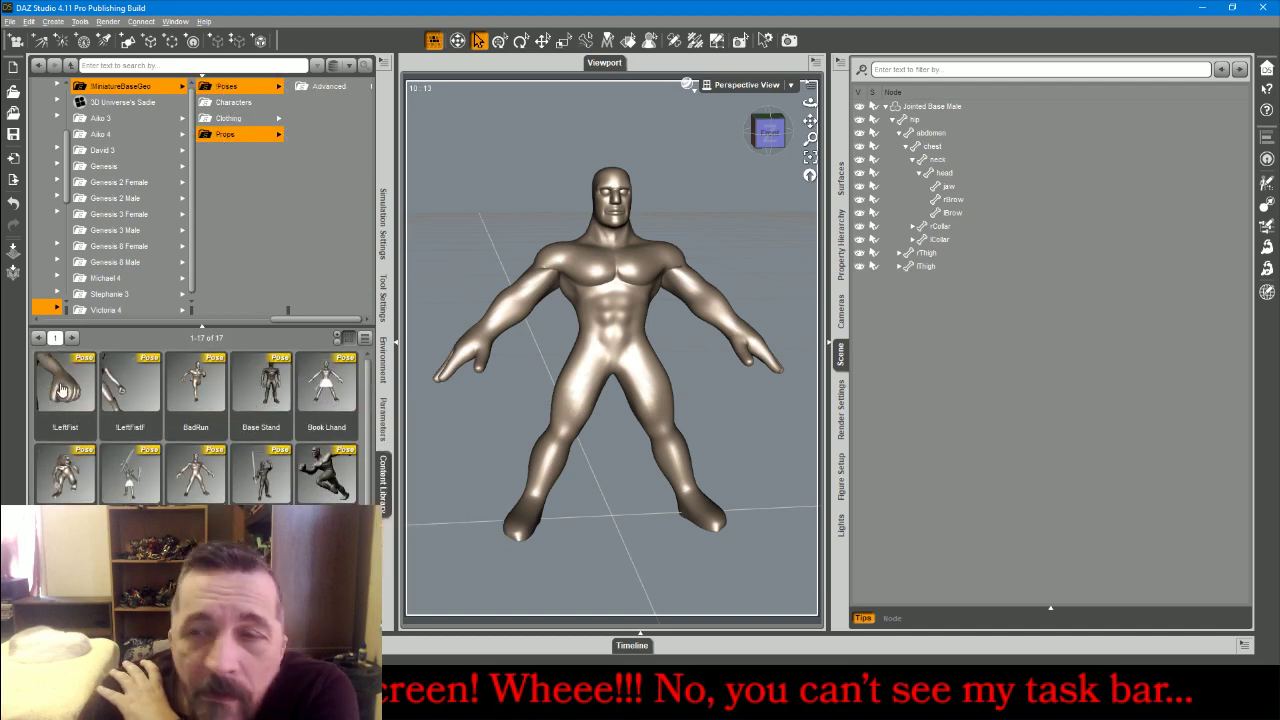
left_click(610, 245)
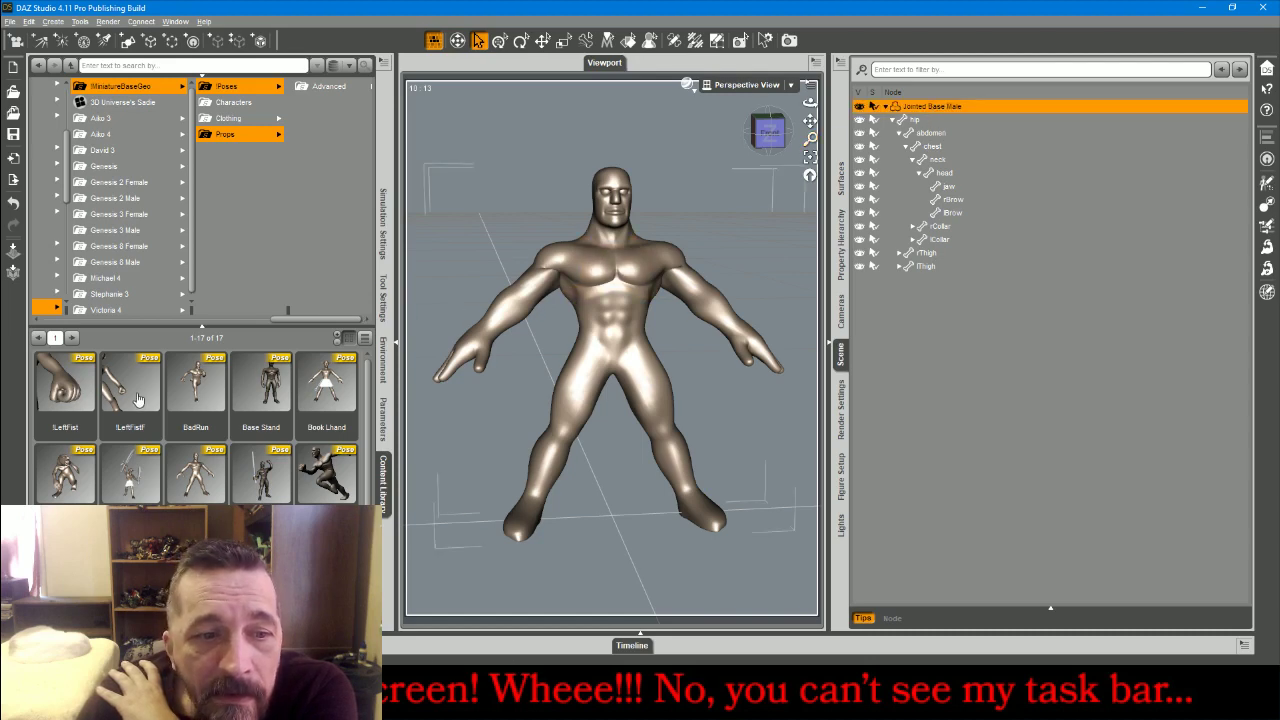
double_click(60, 388)
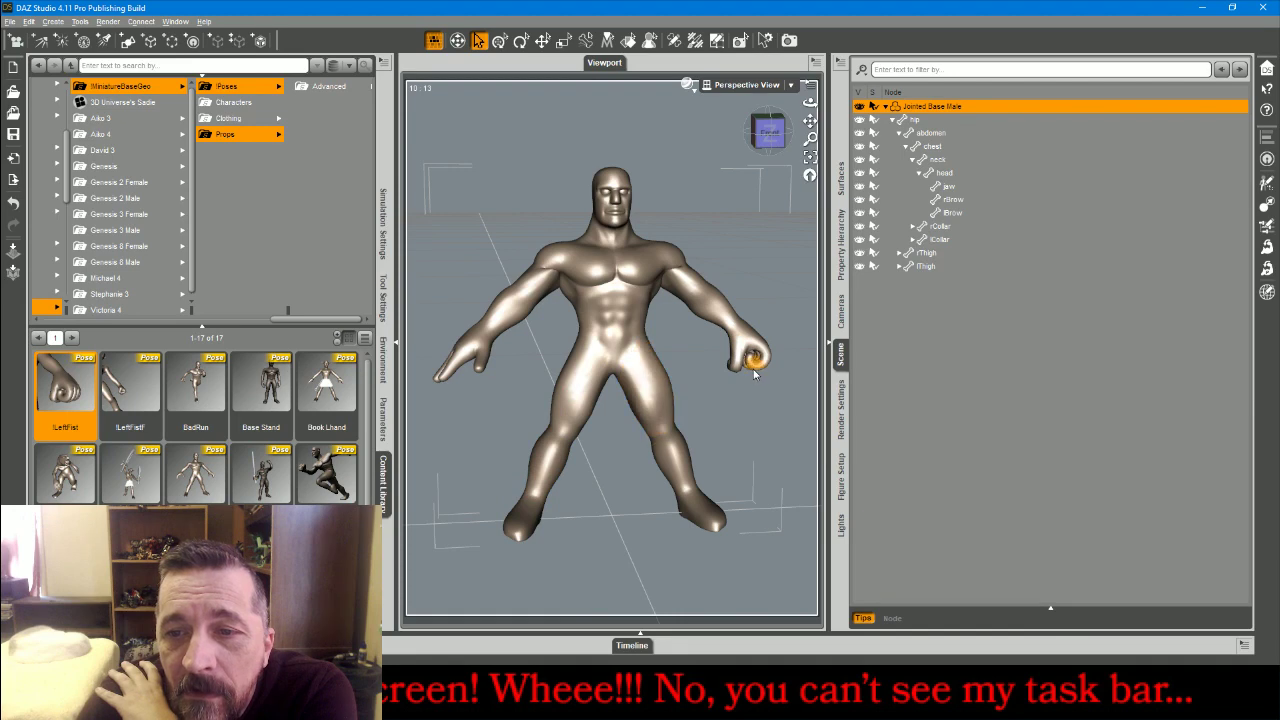
key("ctrl+z")
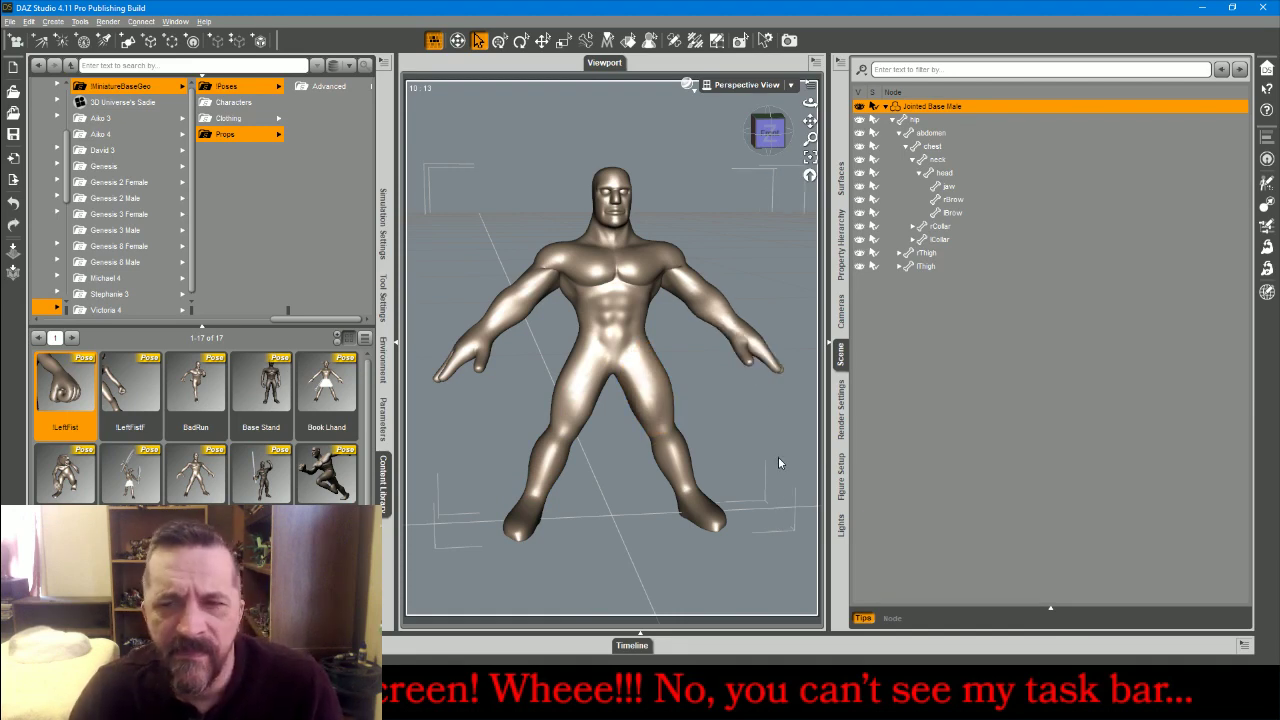
Curl the left hand's fingers with a Bend of -85.71 on lFinger01 and -152.57 on lFinger02
left_click(771, 365)
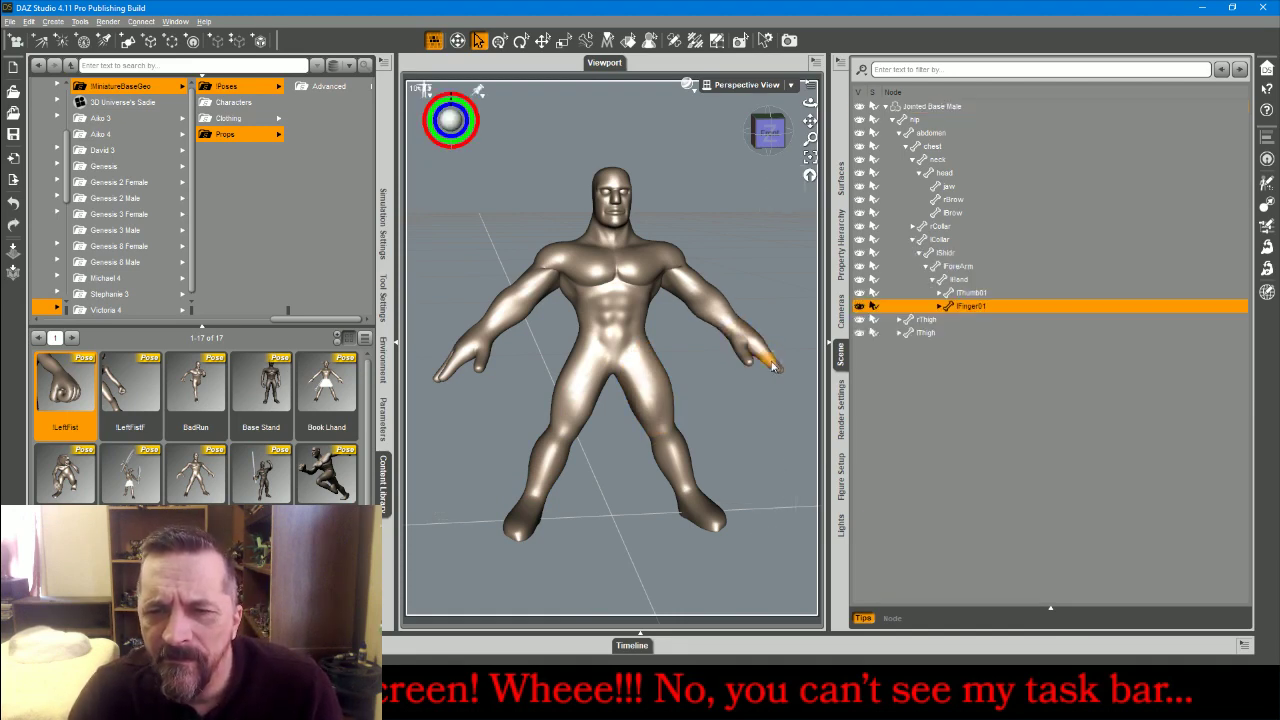
left_click(383, 425)
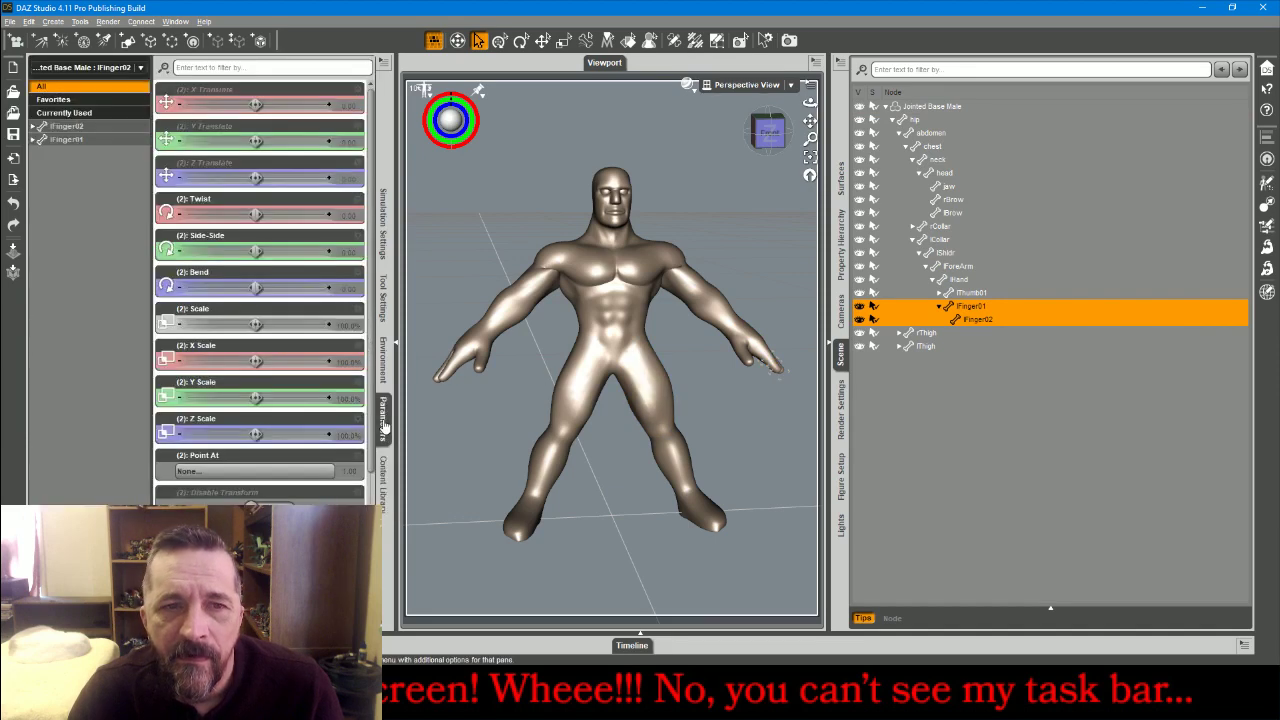
left_click(810, 158)
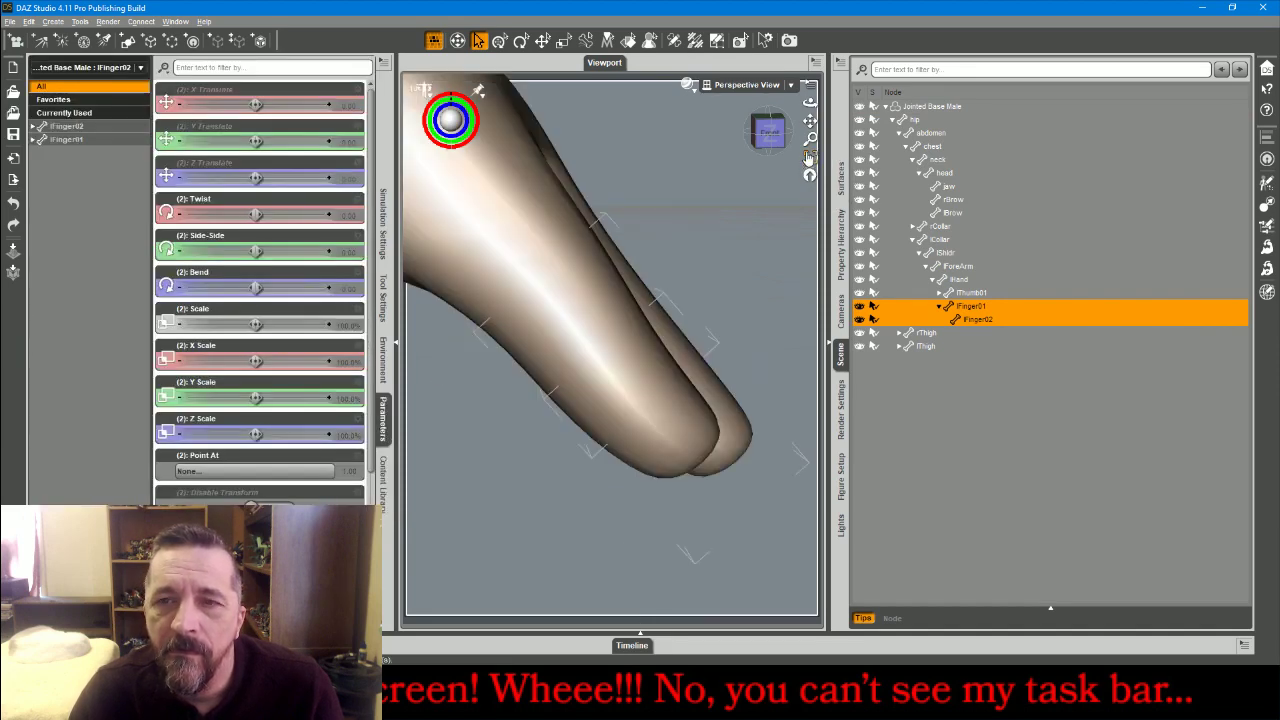
left_click_drag(810, 139, 810, 212)
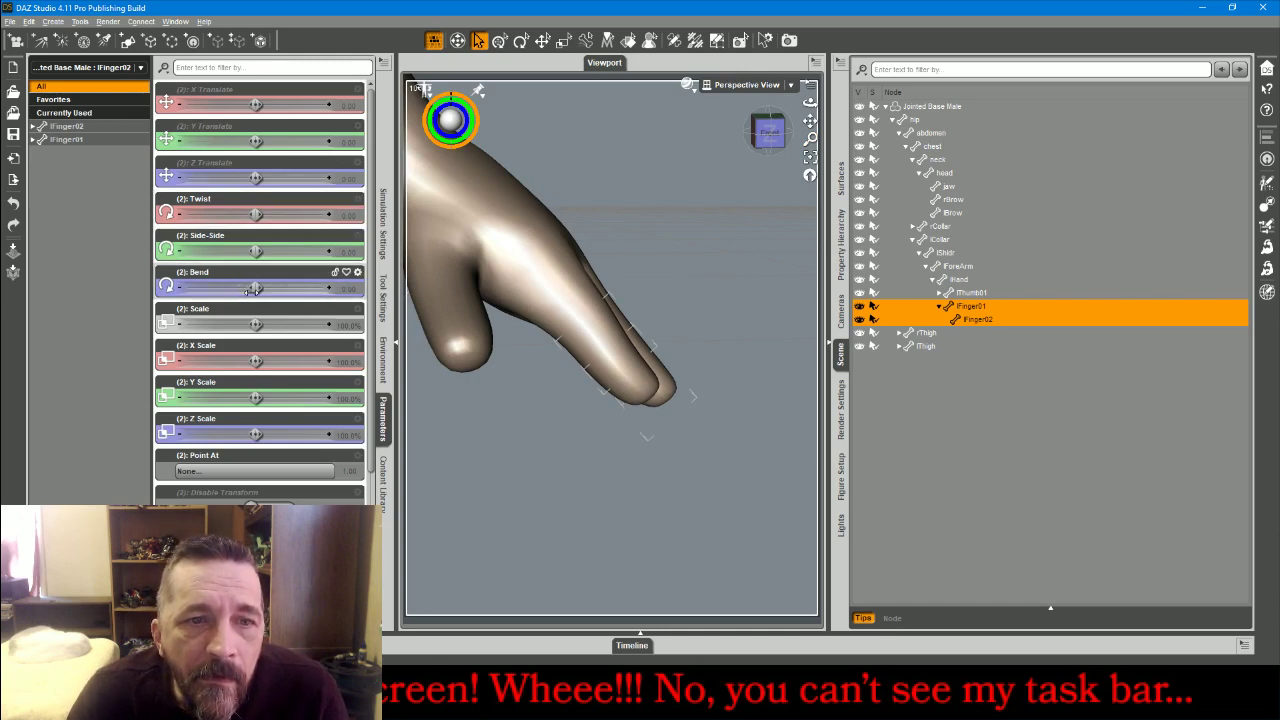
left_click_drag(254, 288, 222, 288)
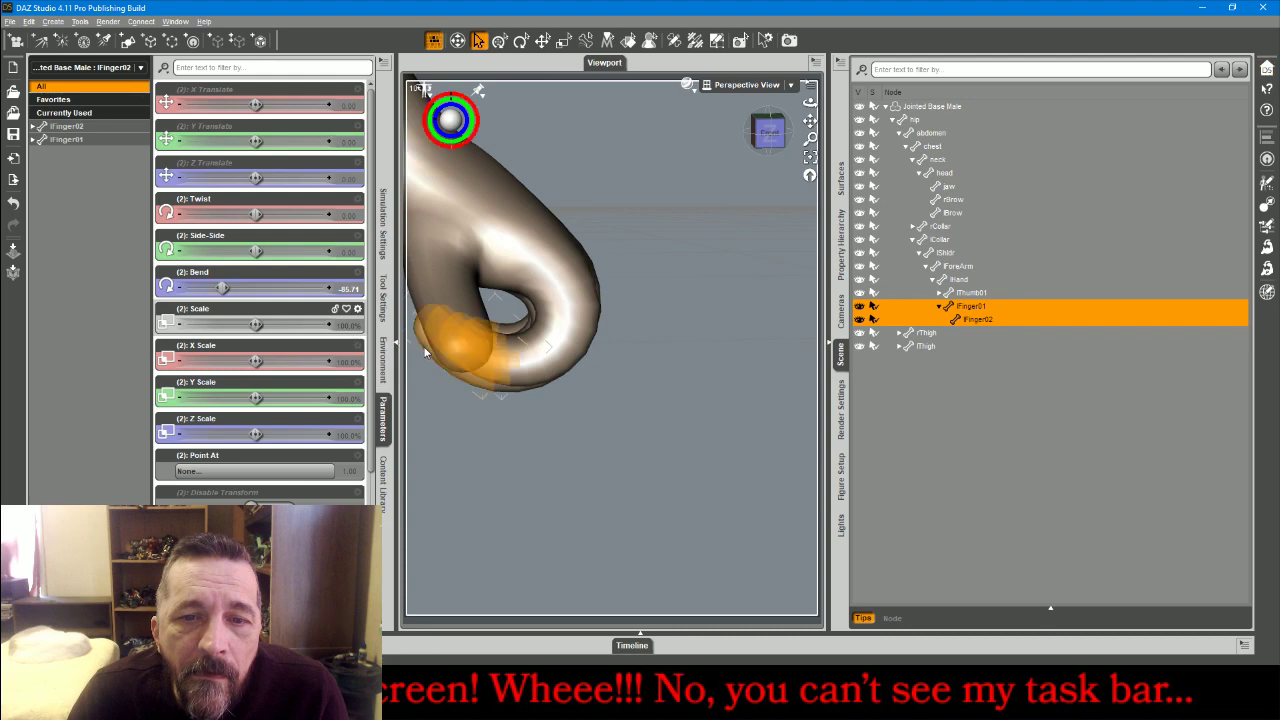
left_click(425, 345)
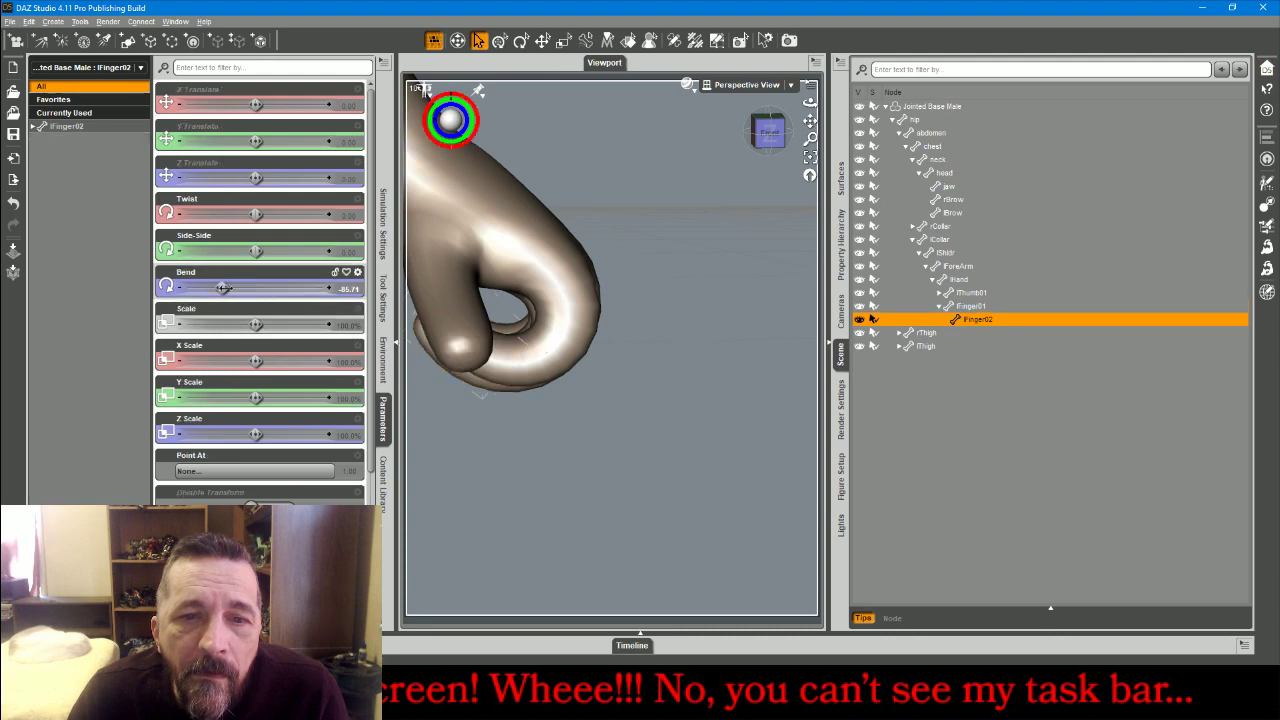
left_click_drag(224, 288, 198, 287)
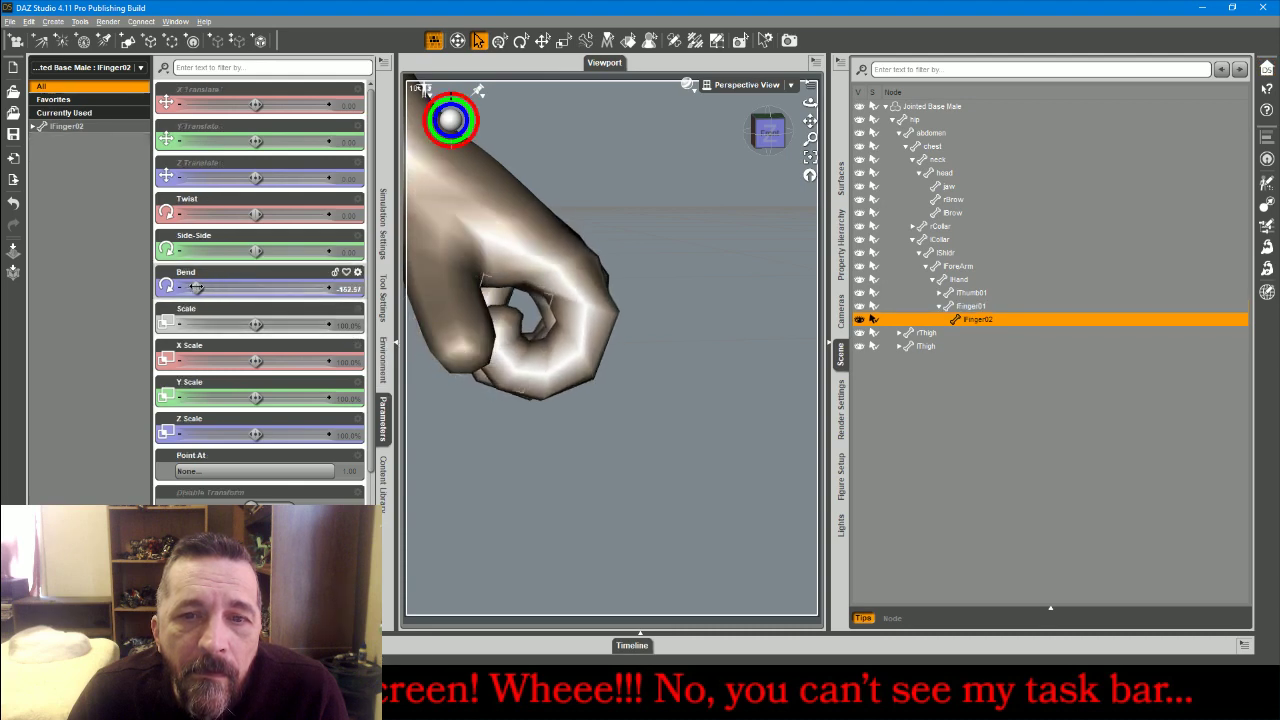
Set the Bend of the left thumb tip, lThumb02, to about 90.86 so it folds over the fingers
left_click_drag(769, 130, 850, 116)
left_click(671, 206)
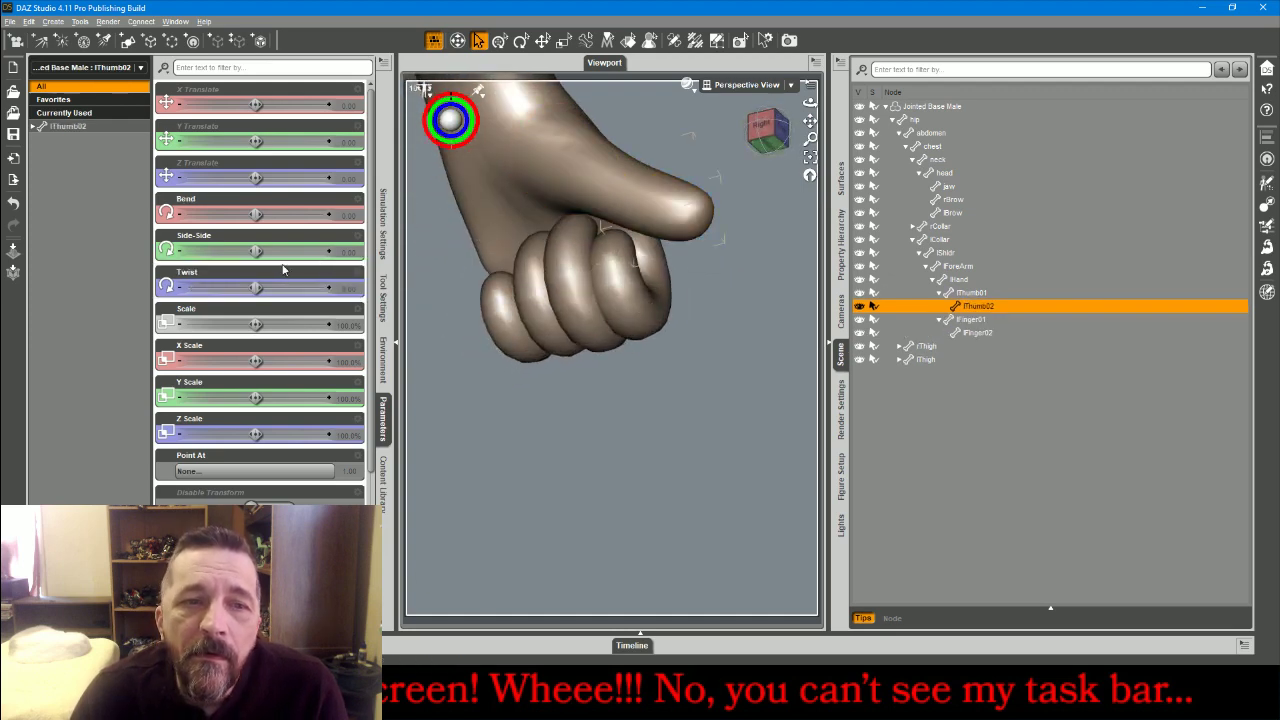
left_click_drag(258, 214, 290, 214)
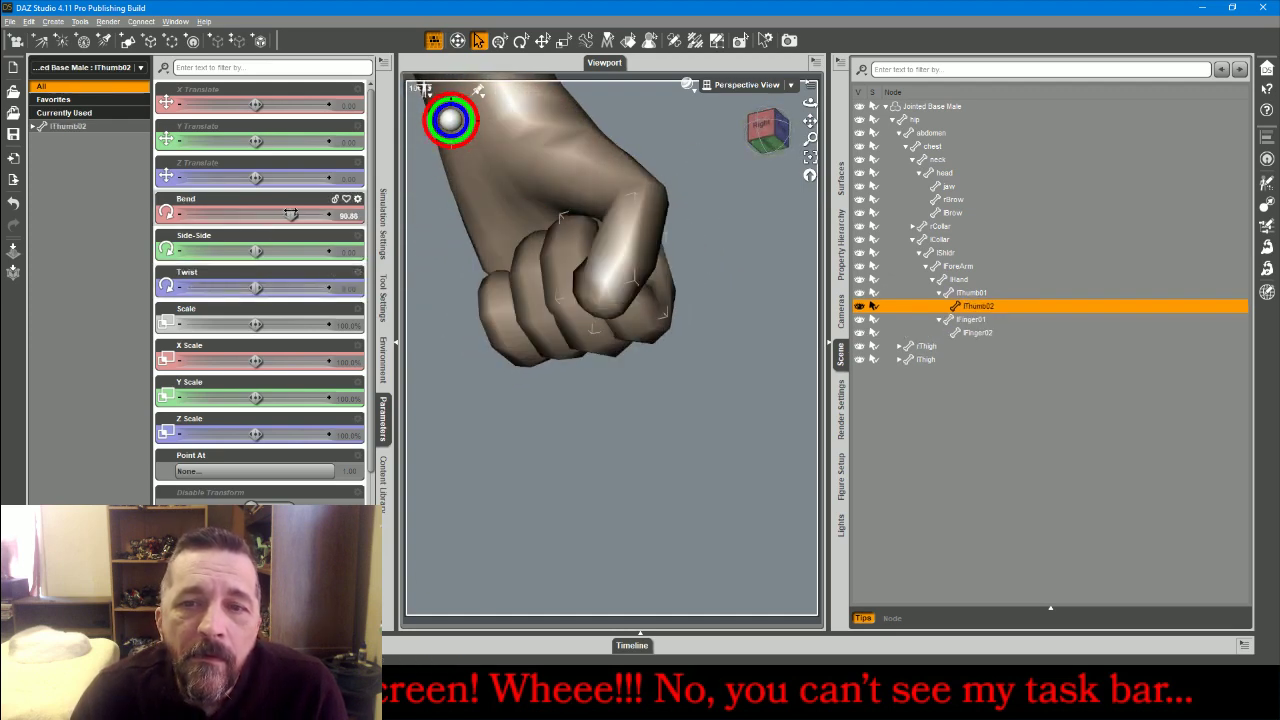
Rotate the left thumb base, lThumb01, toward the fingers to a Bend of about 19 degrees with the Rotate tool
left_click_drag(767, 130, 602, 248)
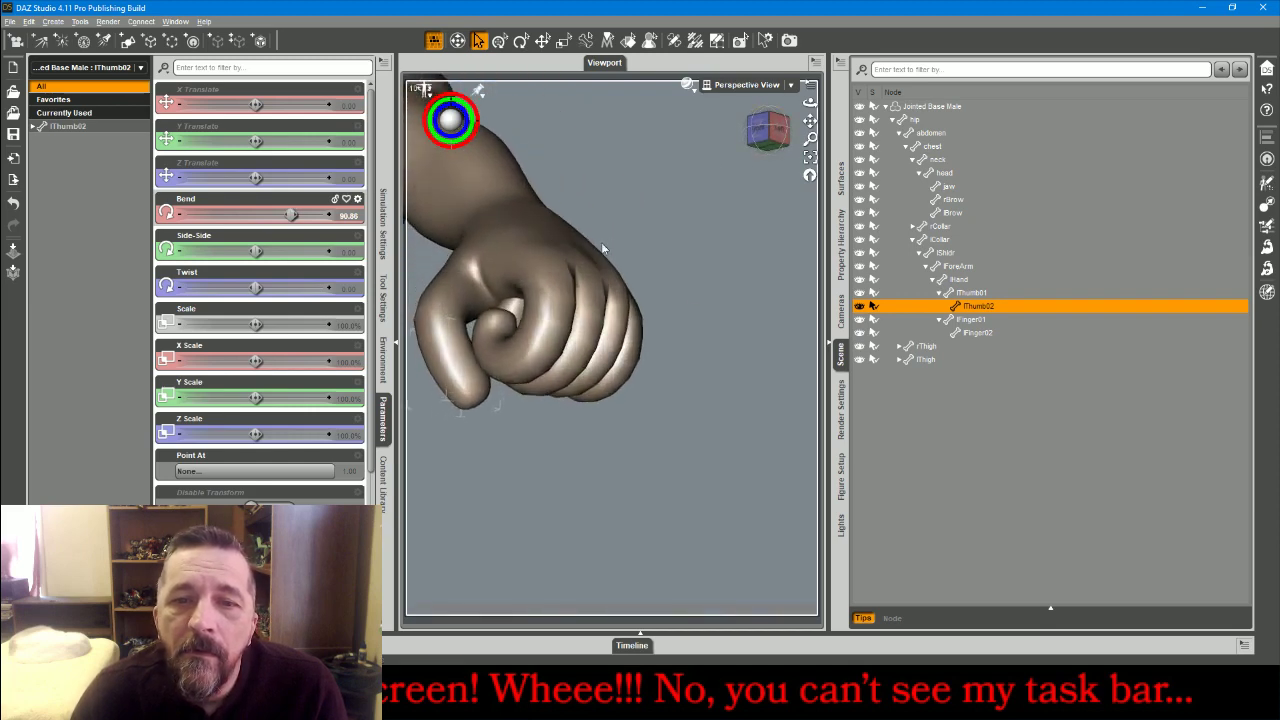
left_click(461, 285)
left_click(521, 40)
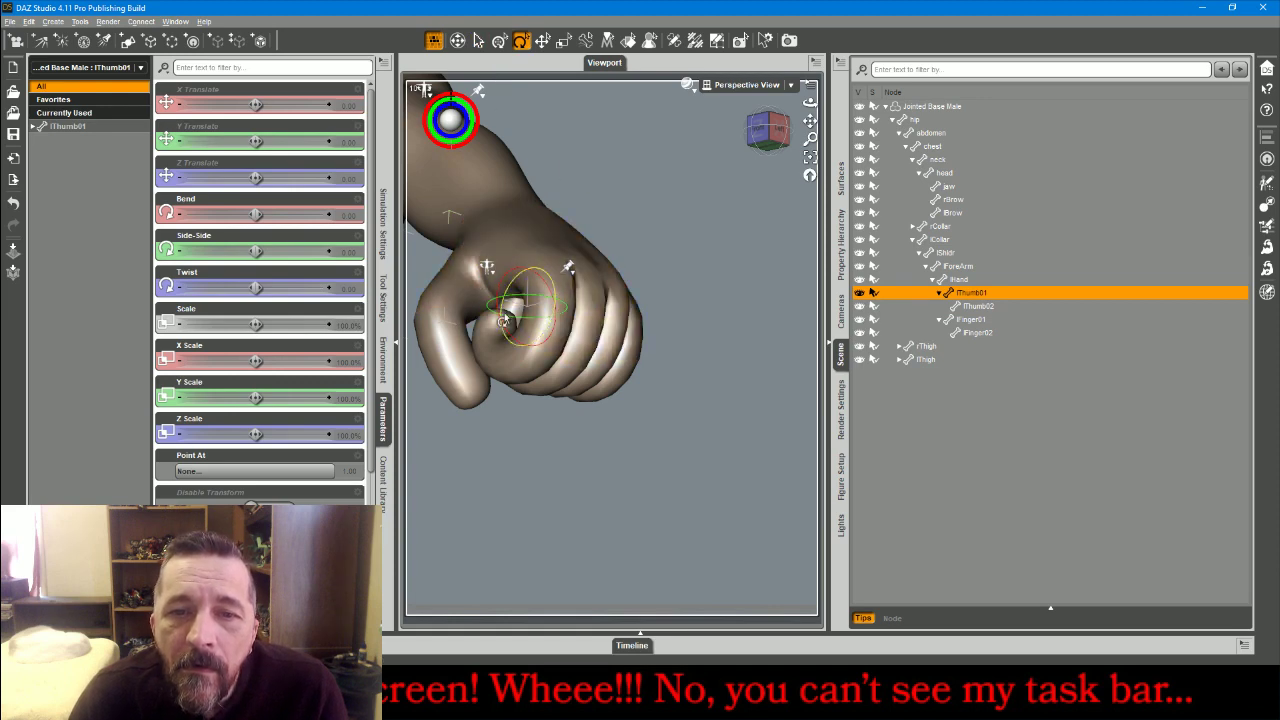
left_click_drag(497, 324, 606, 289)
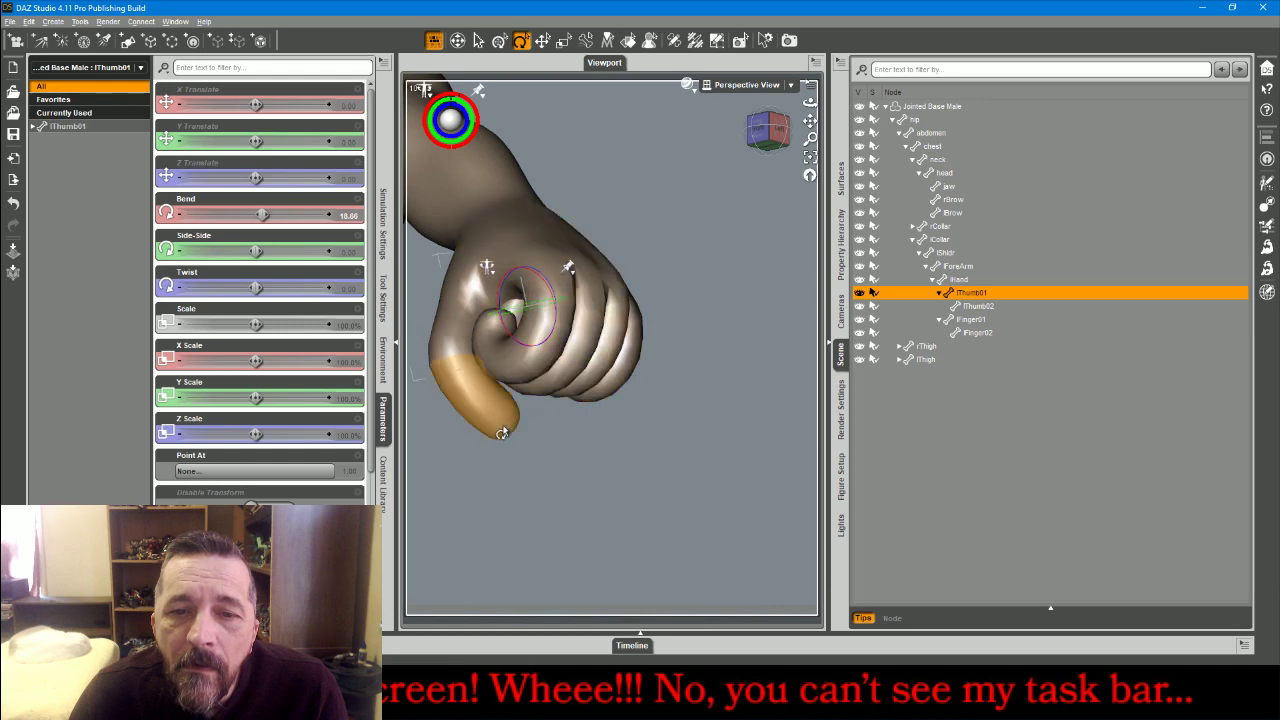
Rotate lThumb02 further against the fist to a Bend of about 113, deselect it and frame the whole figure
left_click(460, 397)
left_click_drag(762, 129, 776, 174)
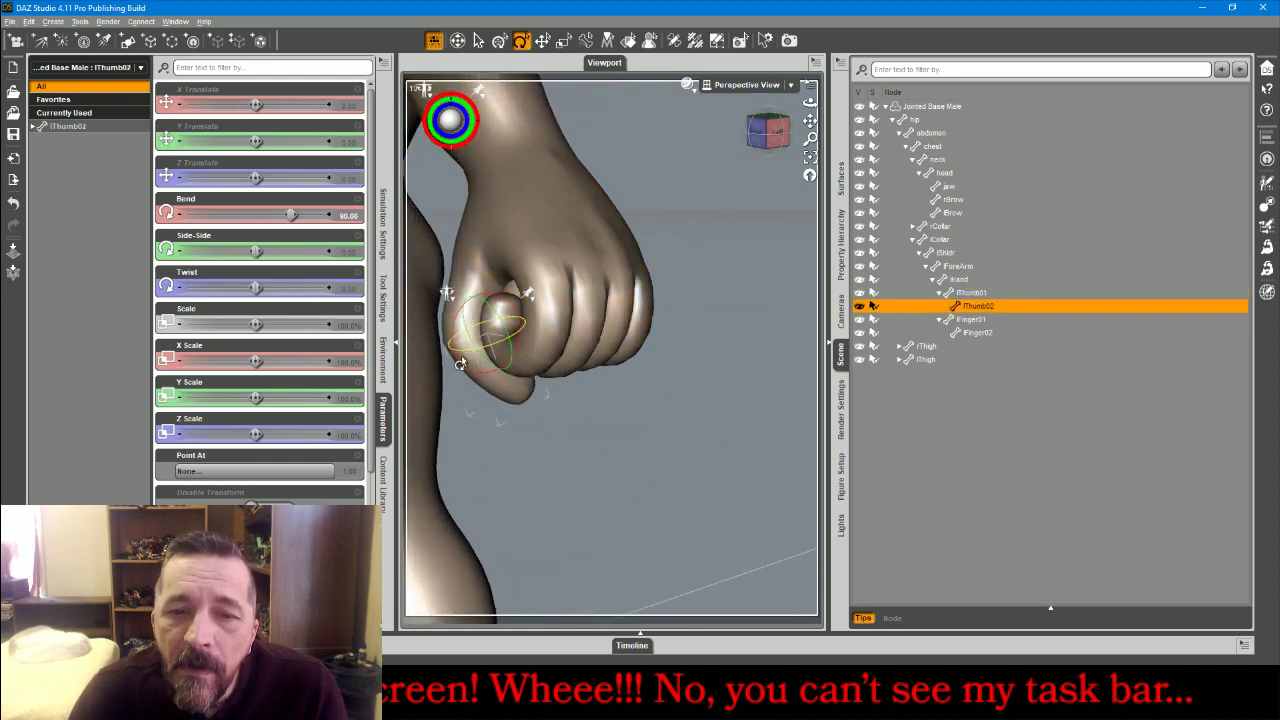
left_click_drag(466, 377, 472, 391)
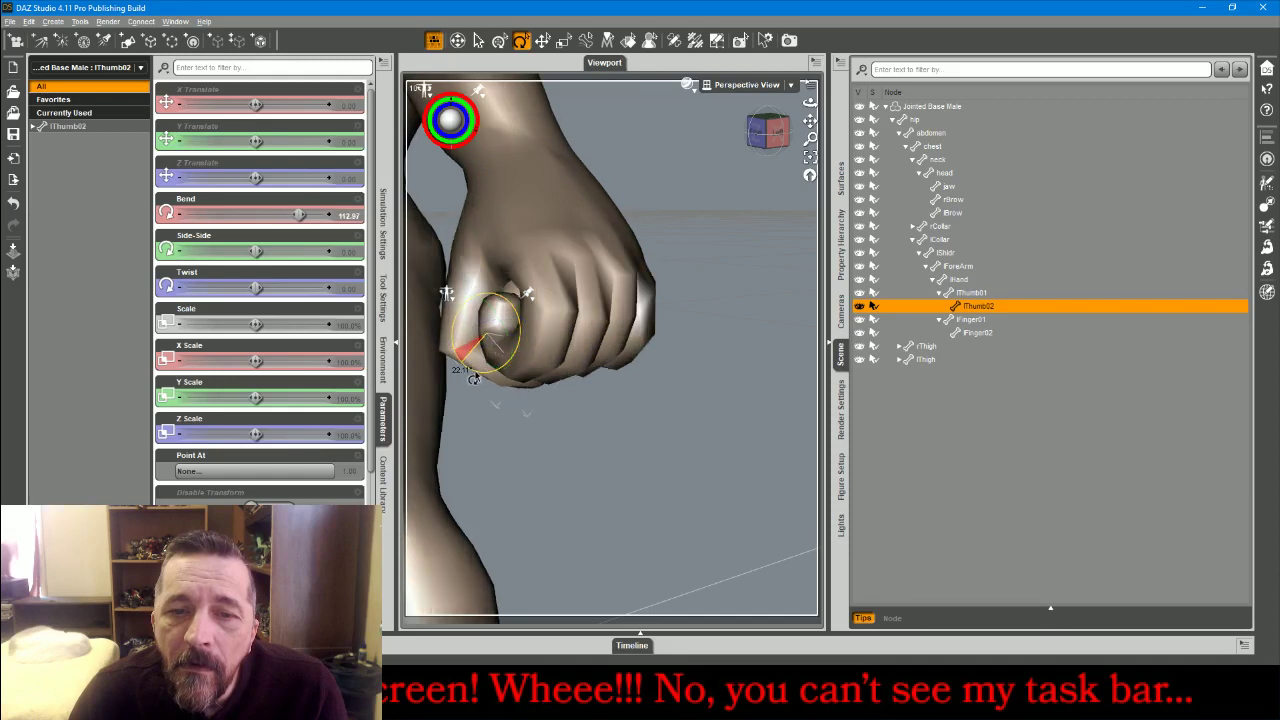
left_click_drag(768, 150, 777, 251)
left_click(777, 251)
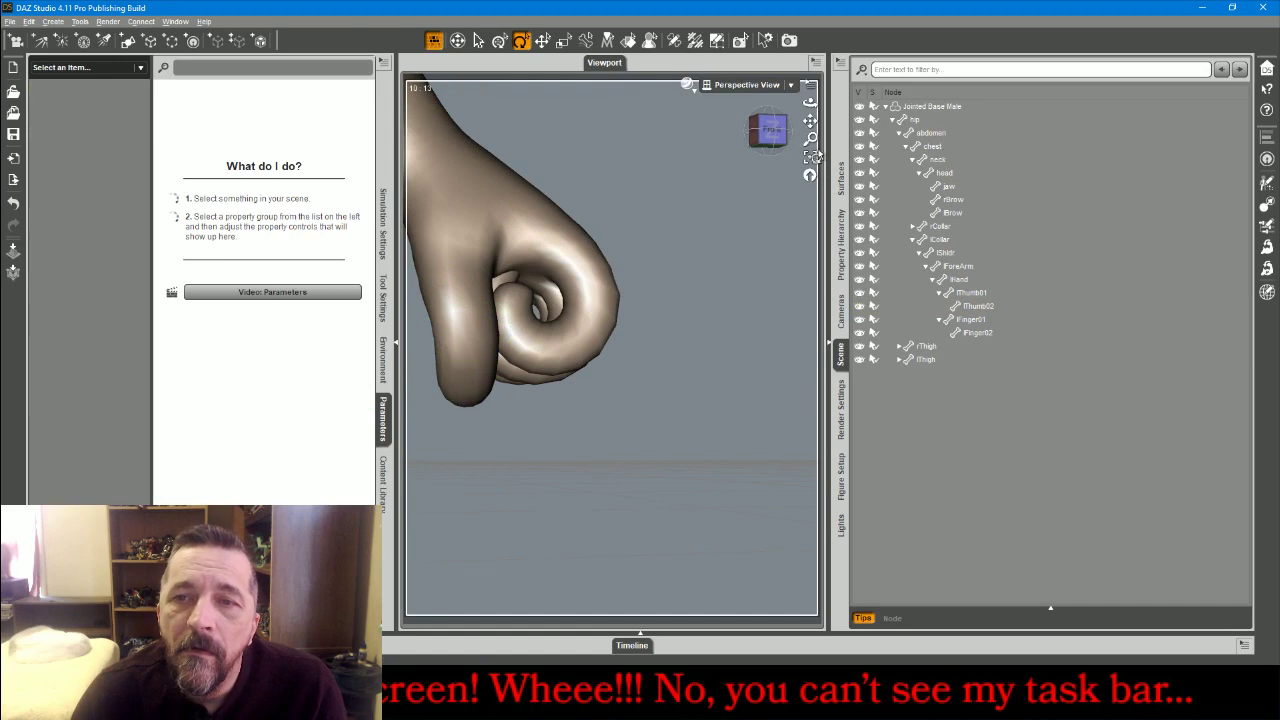
left_click(811, 159)
left_click_drag(785, 143, 750, 145)
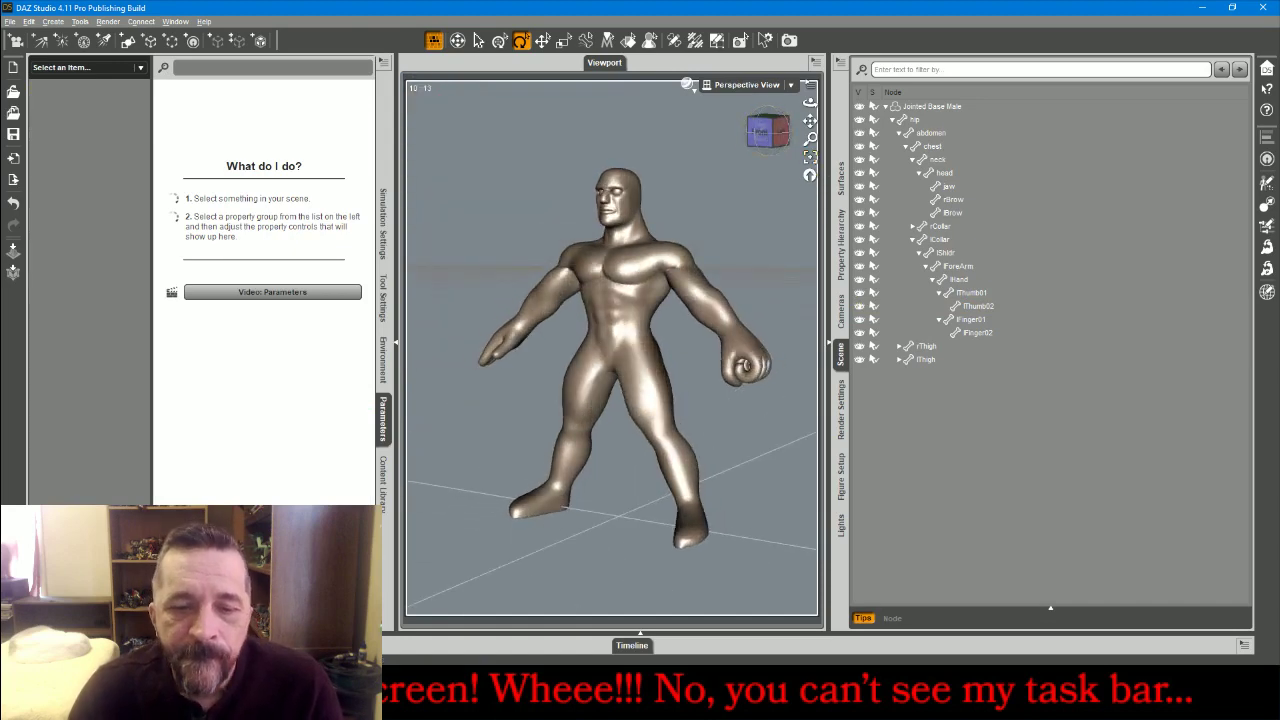
Switch to the YouTube live chat in Firefox and post "There actually is a "Dragonfly" character..."
key("alt+Tab")
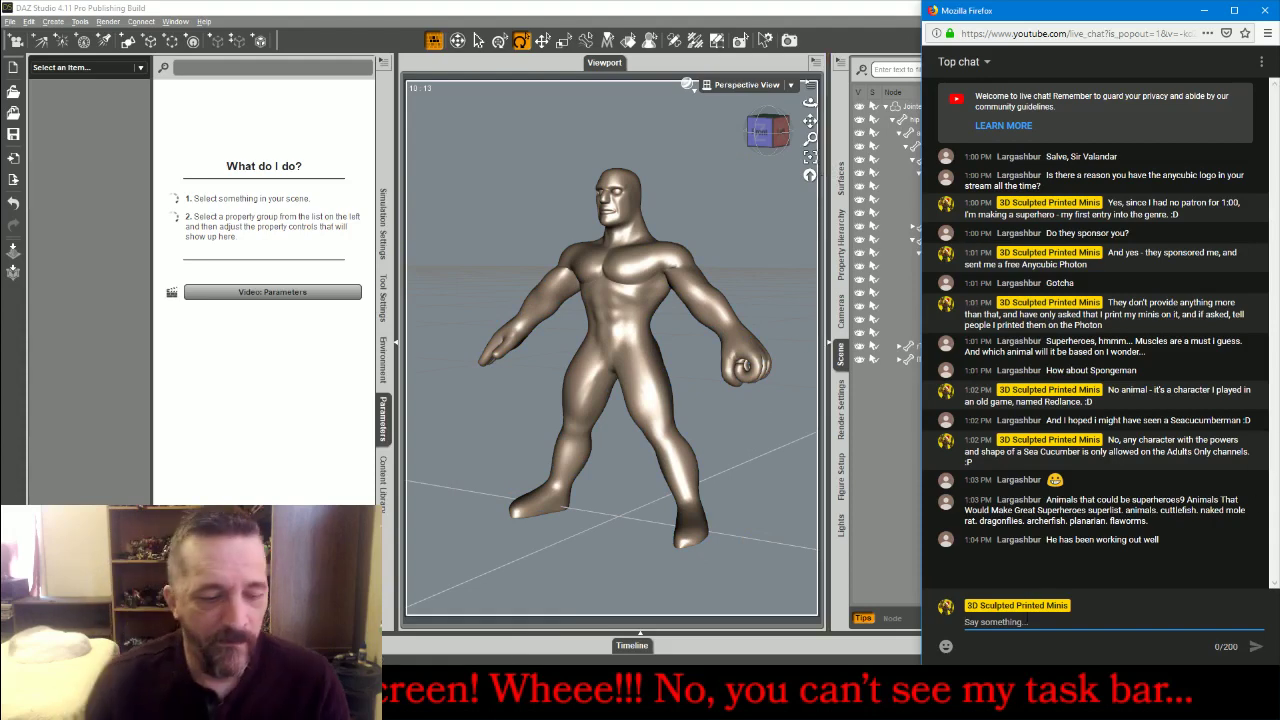
type("There actually is a \"Dr")
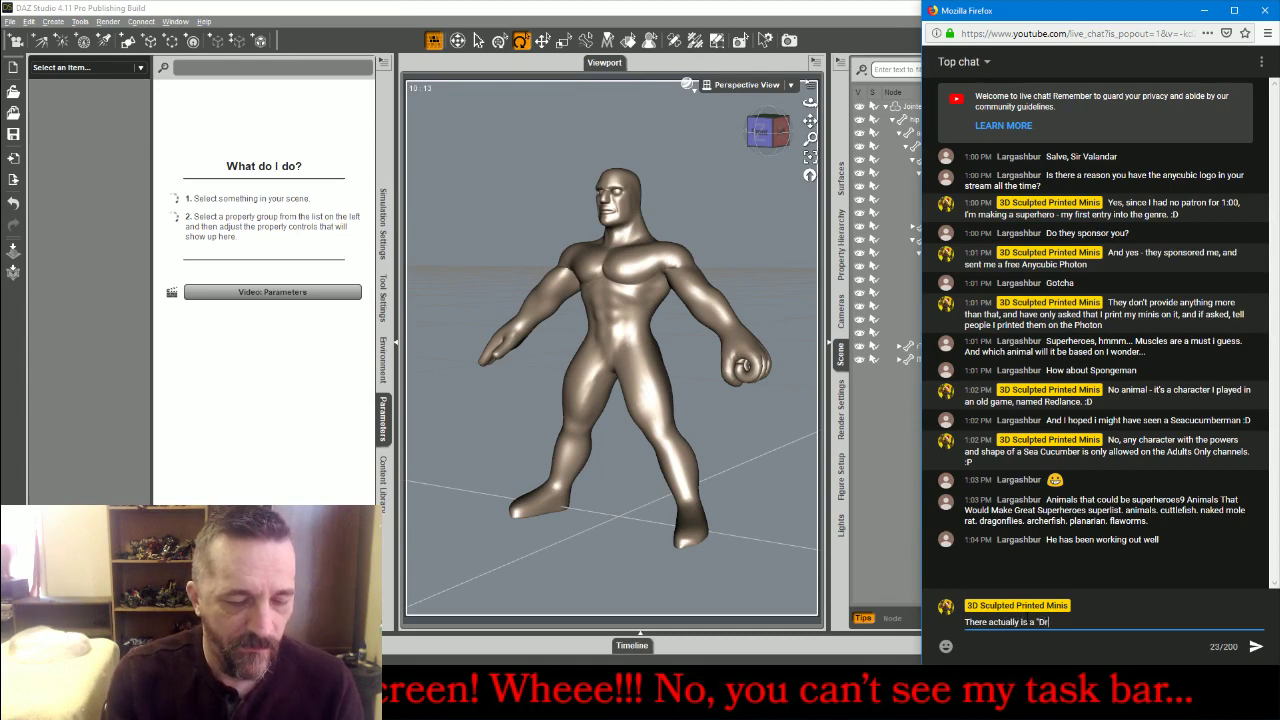
type("agonfly\" c")
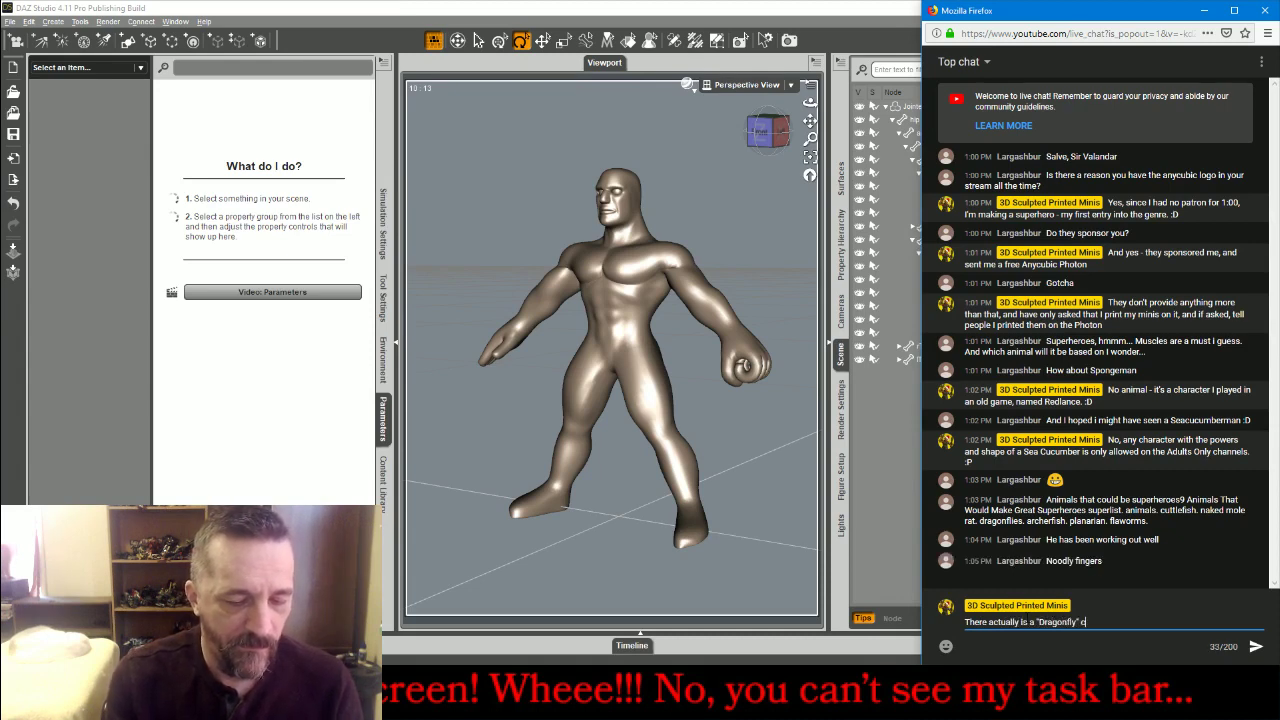
type("haracter...")
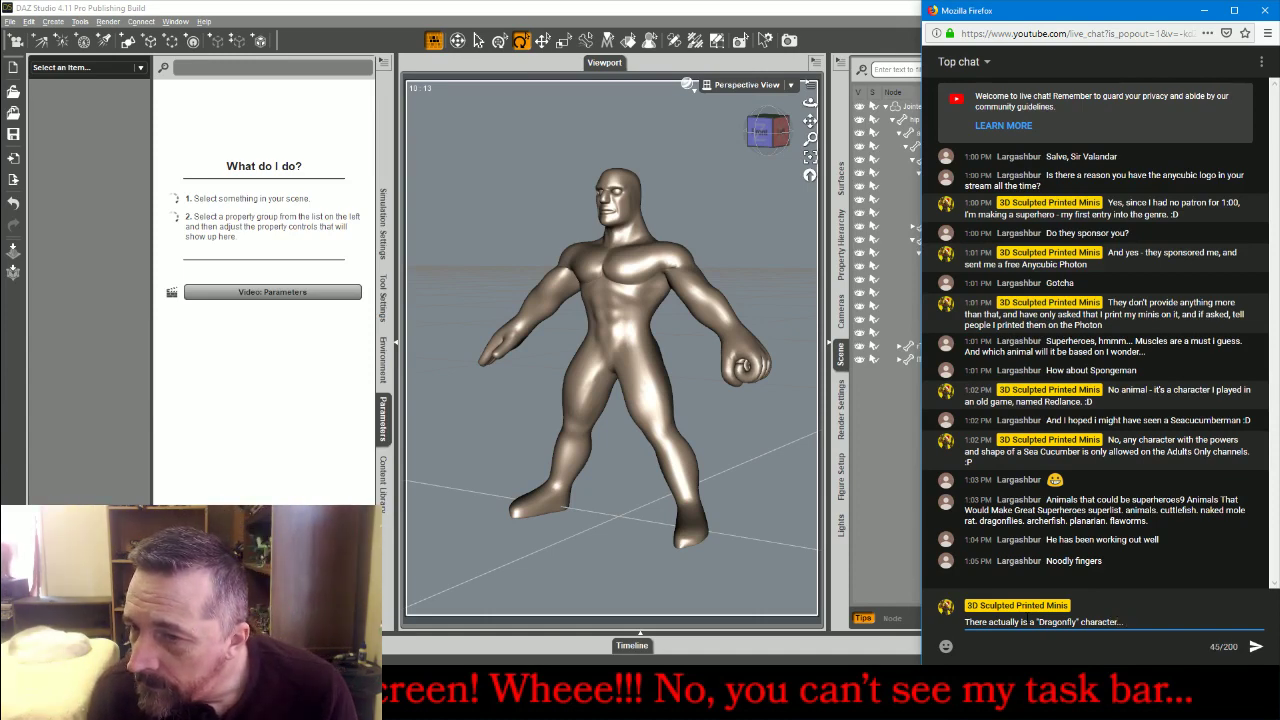
key("Return")
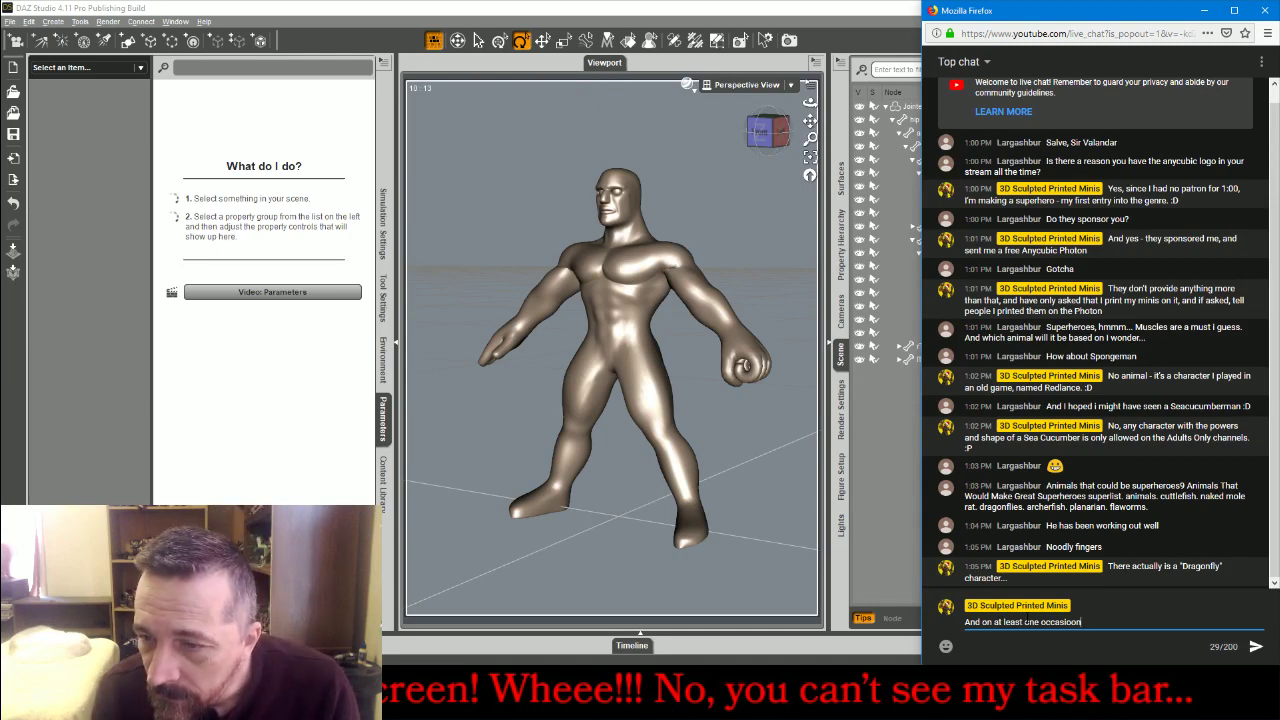
Post the chat message "And on at least one occasion, Deadpool claimed to be Planarian Man."
key("BackSpace")
key("BackSpace")
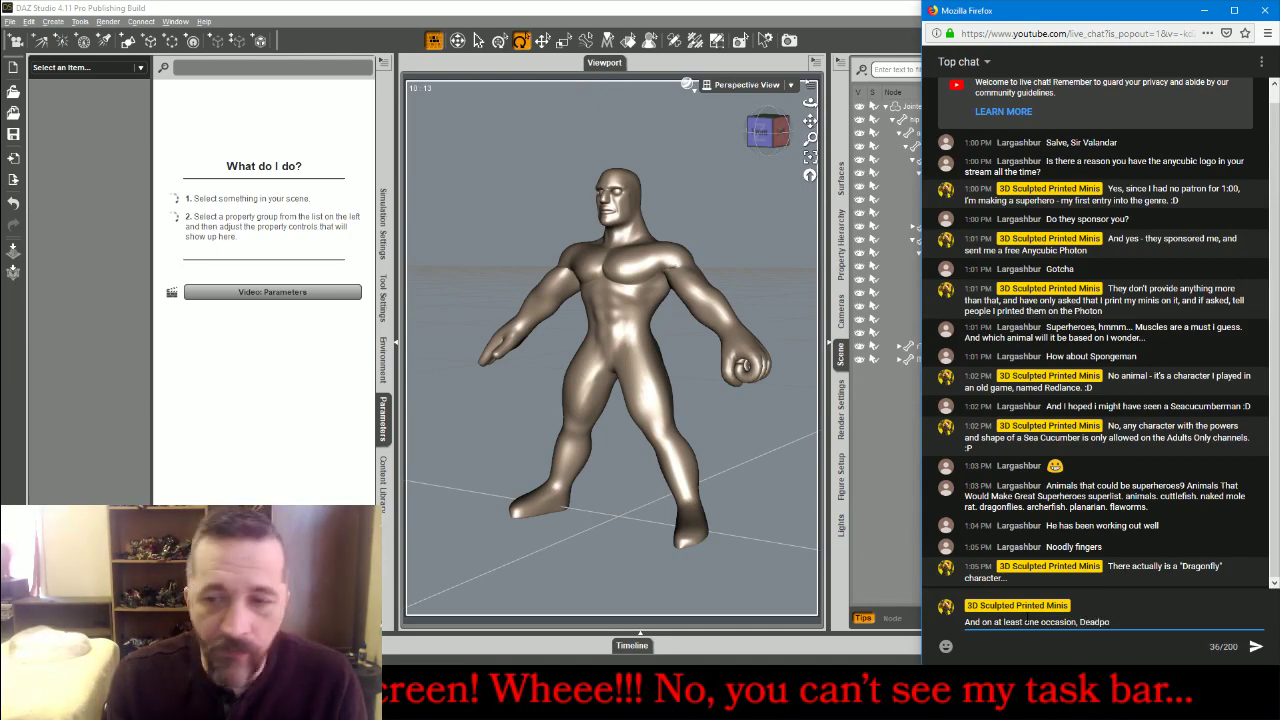
type("ol claimed to be Planarian Man.")
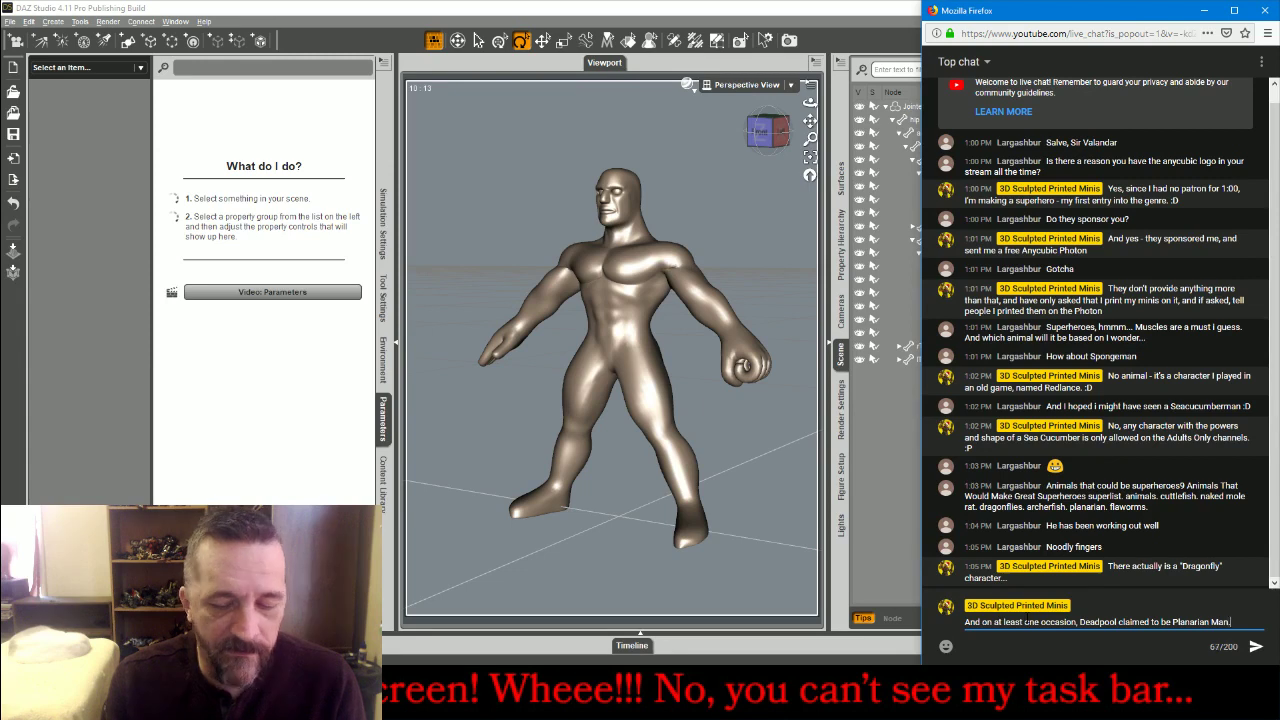
key("Return")
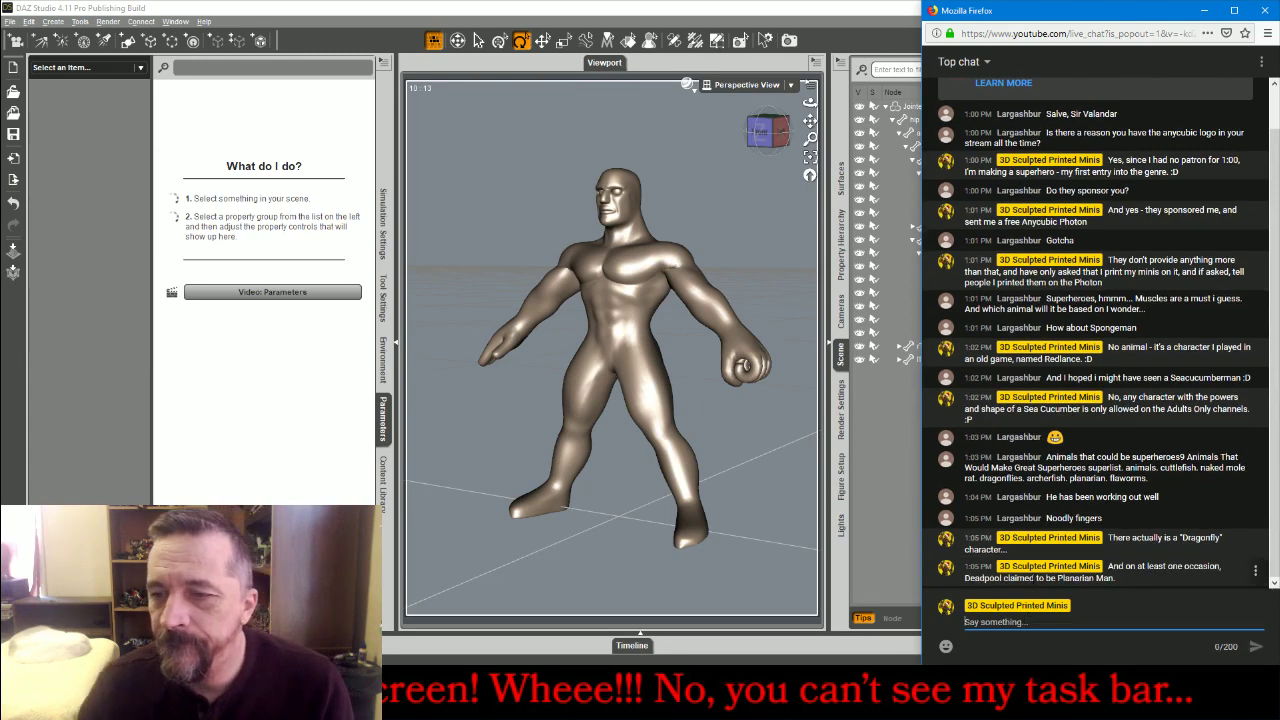
Return to DAZ Studio and rotate the figure's right thigh sideways to bring the leg inward under the body
mouse_move(767, 134)
left_mouse_down()
mouse_move(781, 133)
mouse_move(763, 134)
left_mouse_up()
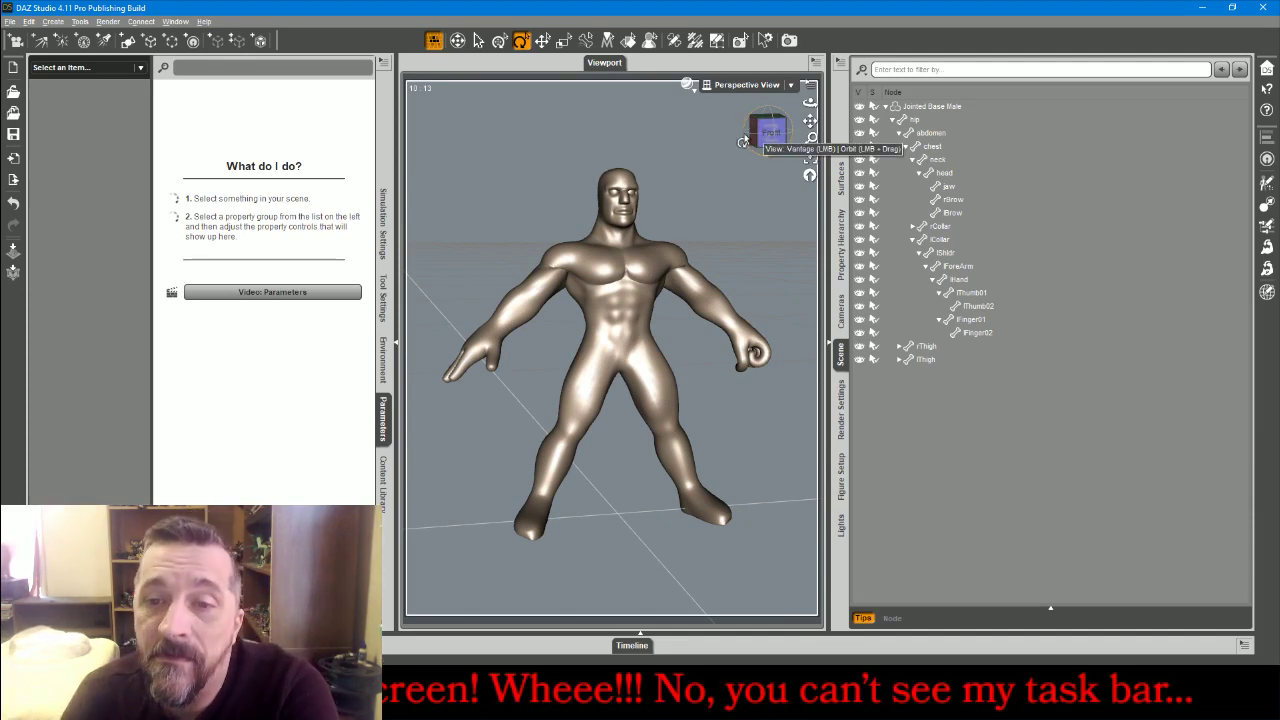
left_click(588, 398)
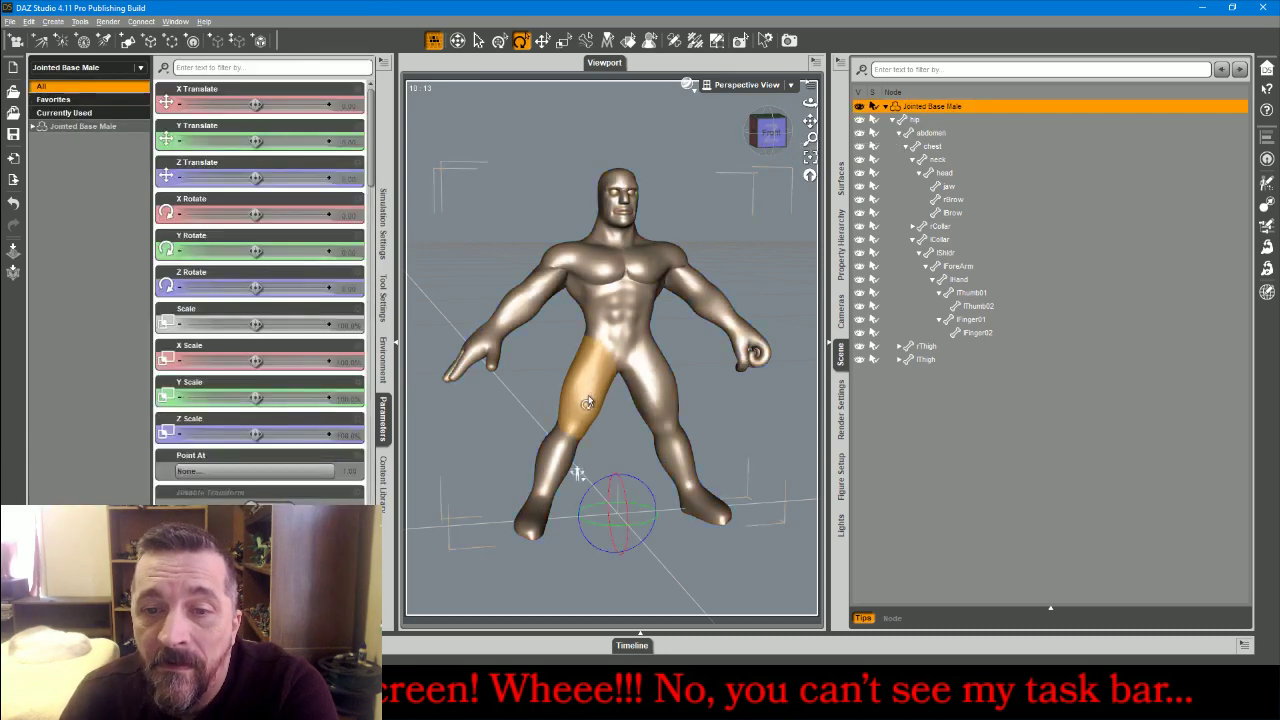
left_click(588, 400)
left_click_drag(255, 287, 265, 287)
Point the right foot downward with a Bend of about 46, and set its Twist and Side-Side to about 5
left_click(602, 522)
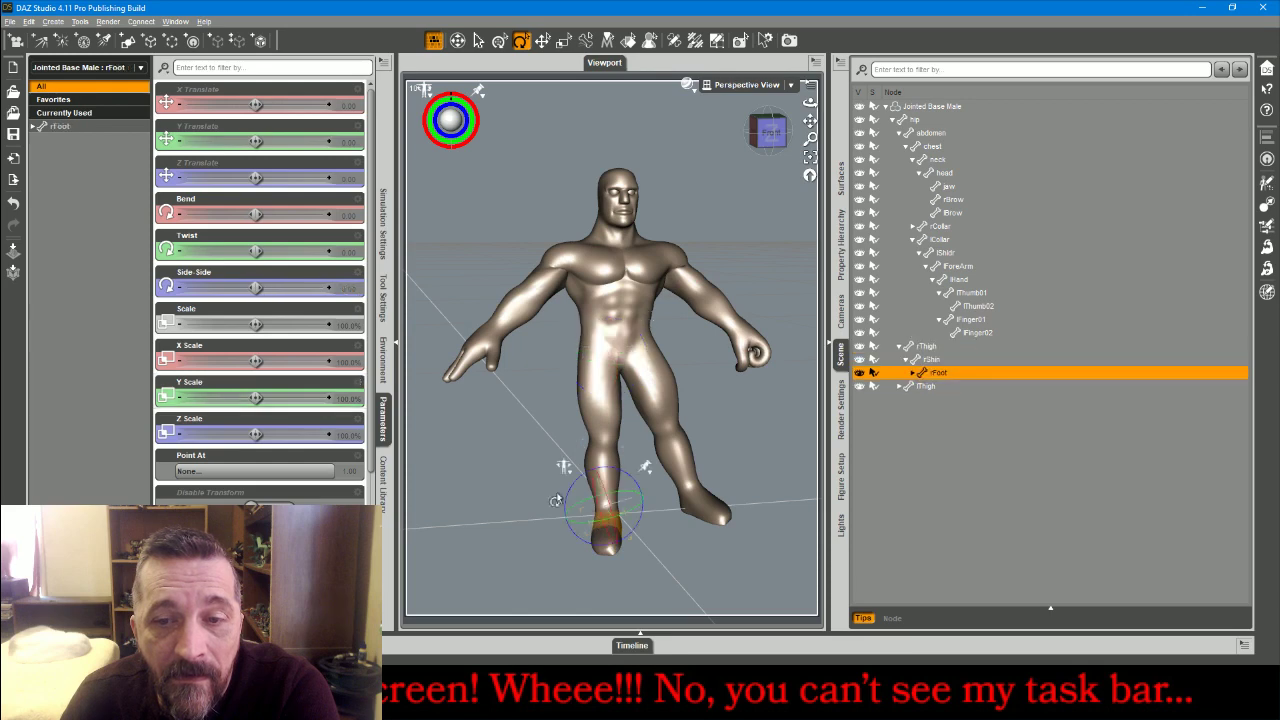
left_click_drag(257, 215, 273, 214)
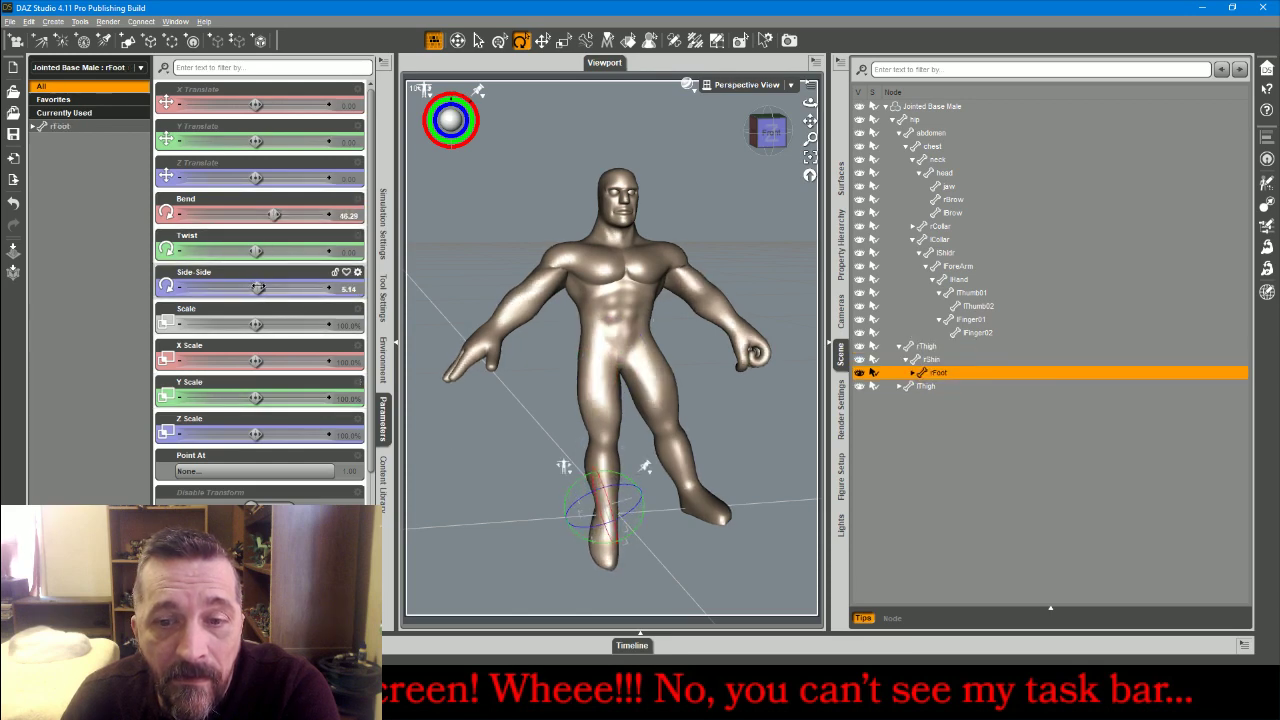
left_click_drag(258, 287, 257, 251)
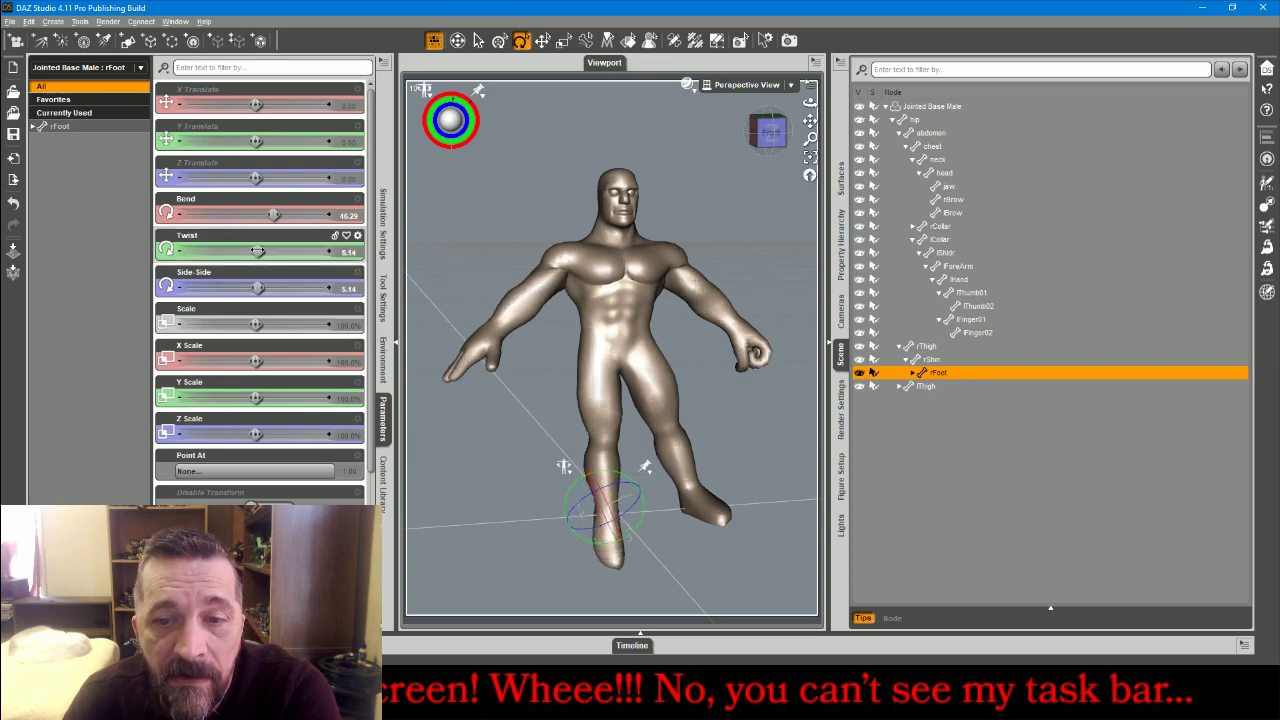
Raise the left leg with a thigh Bend of about -55 and Twist of about 27, and a shin Bend of about 93
mouse_move(769, 133)
left_mouse_down()
mouse_move(808, 132)
mouse_move(782, 138)
left_mouse_up()
left_click(658, 399)
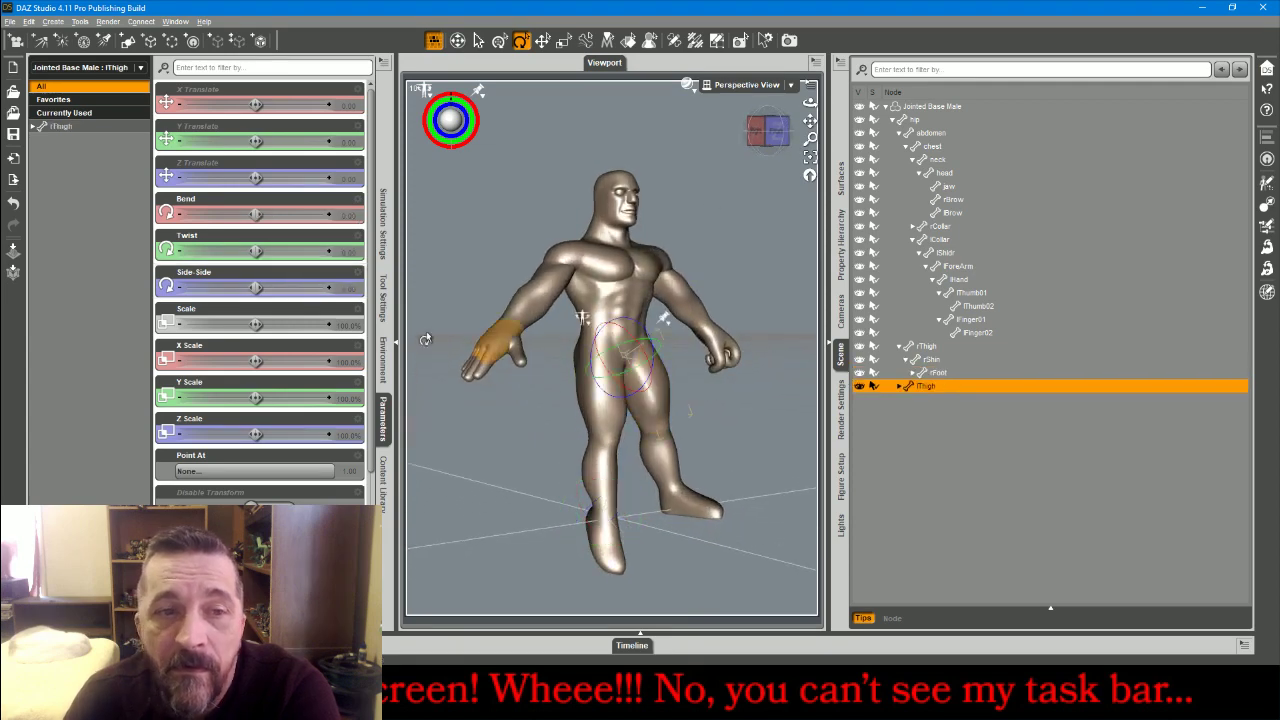
left_click_drag(257, 215, 291, 214)
left_click(698, 425)
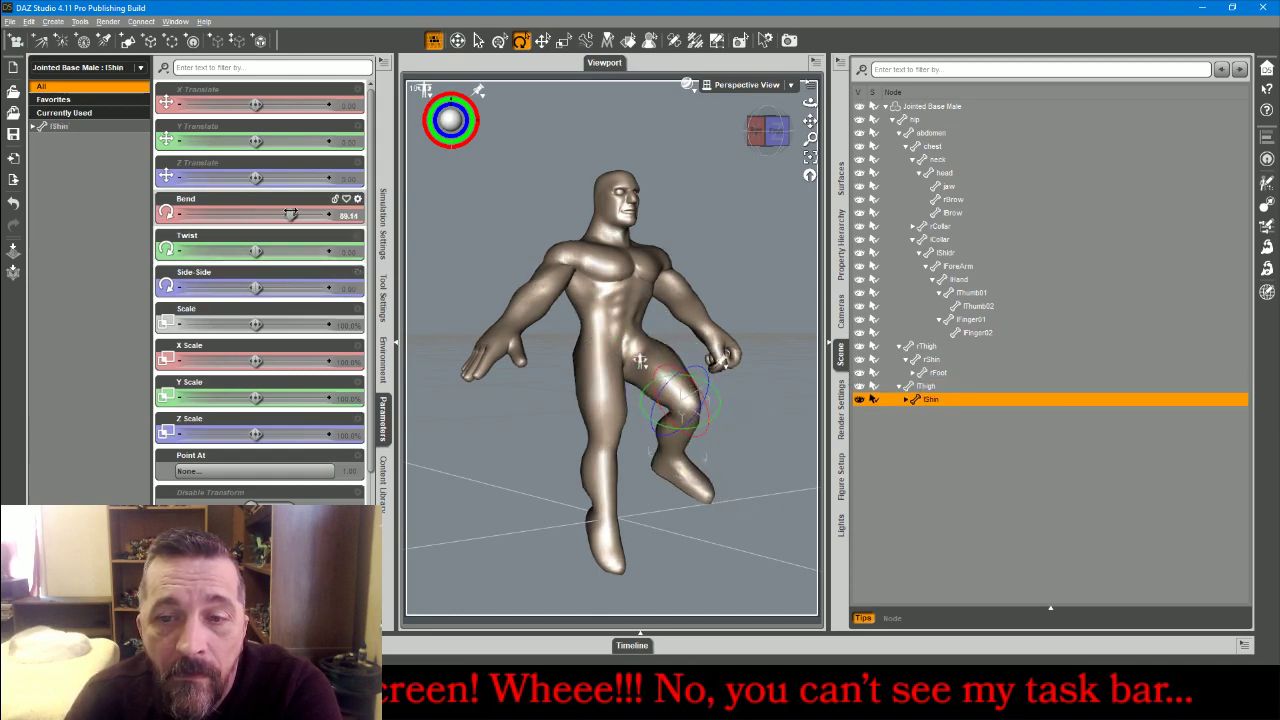
left_click(653, 370)
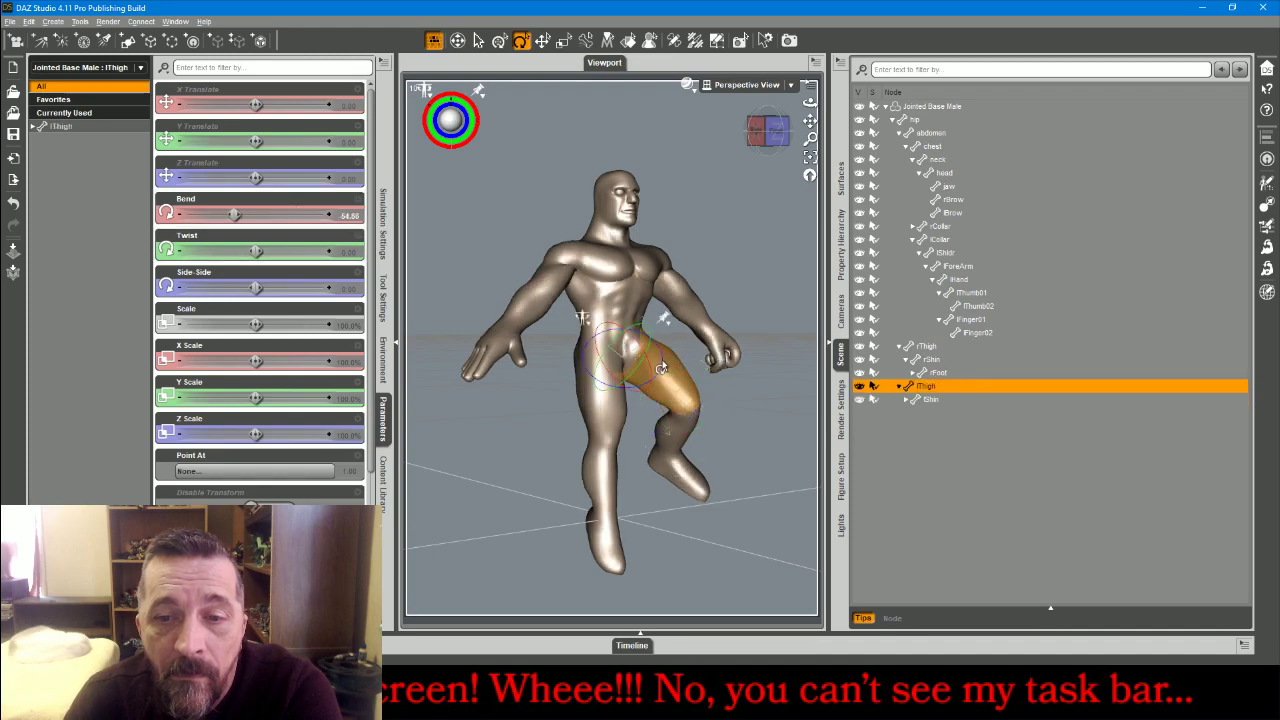
left_click(768, 131)
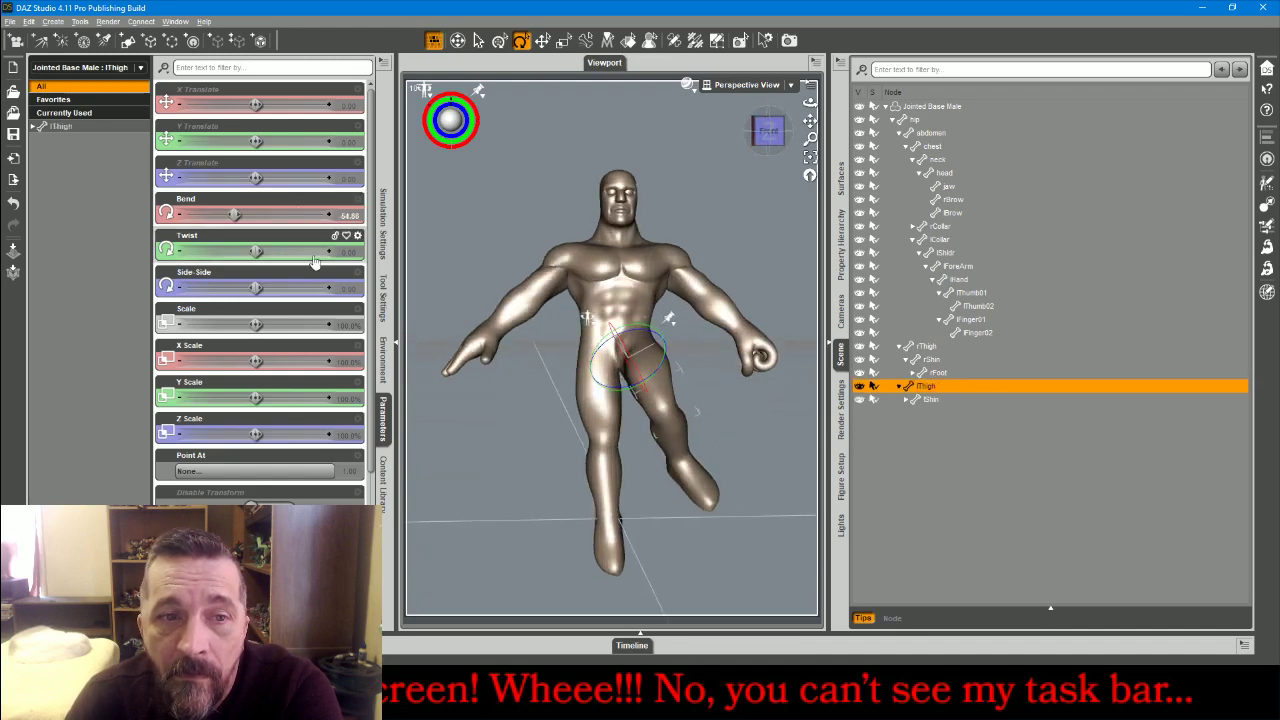
left_click_drag(255, 251, 266, 251)
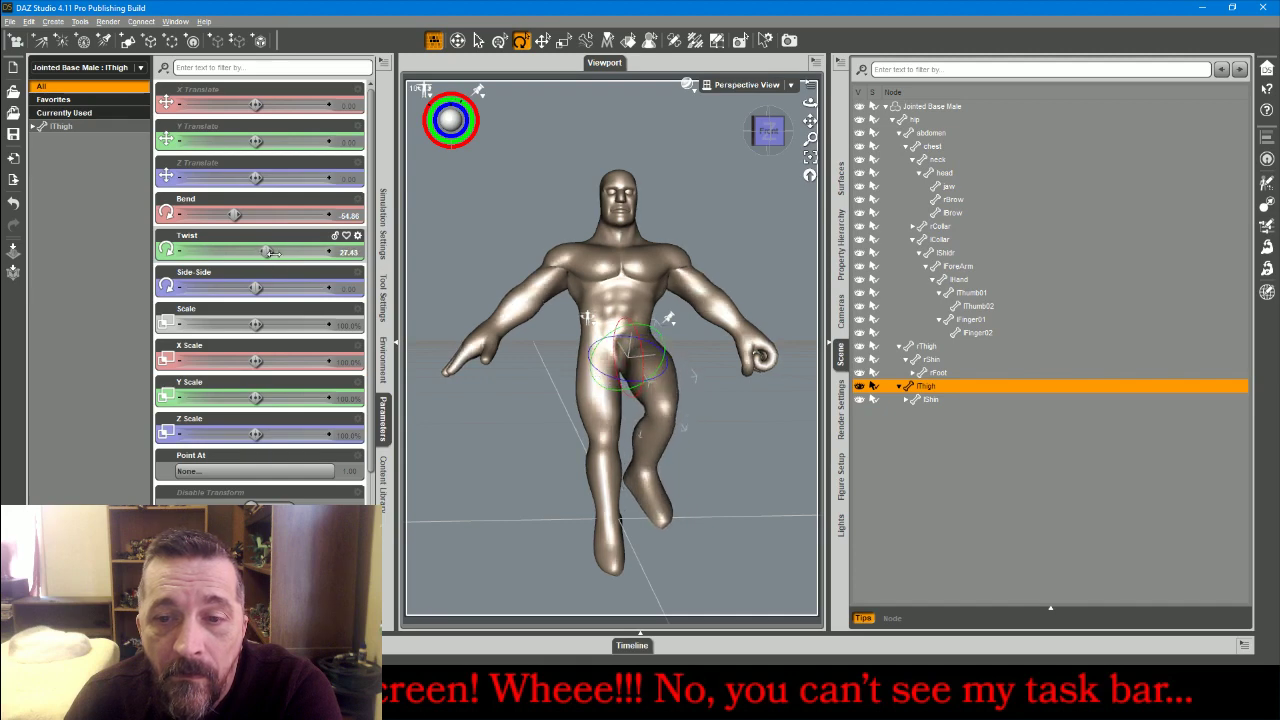
Fold the left shin further back behind the right leg and bend the left foot to about 29
left_click(655, 455)
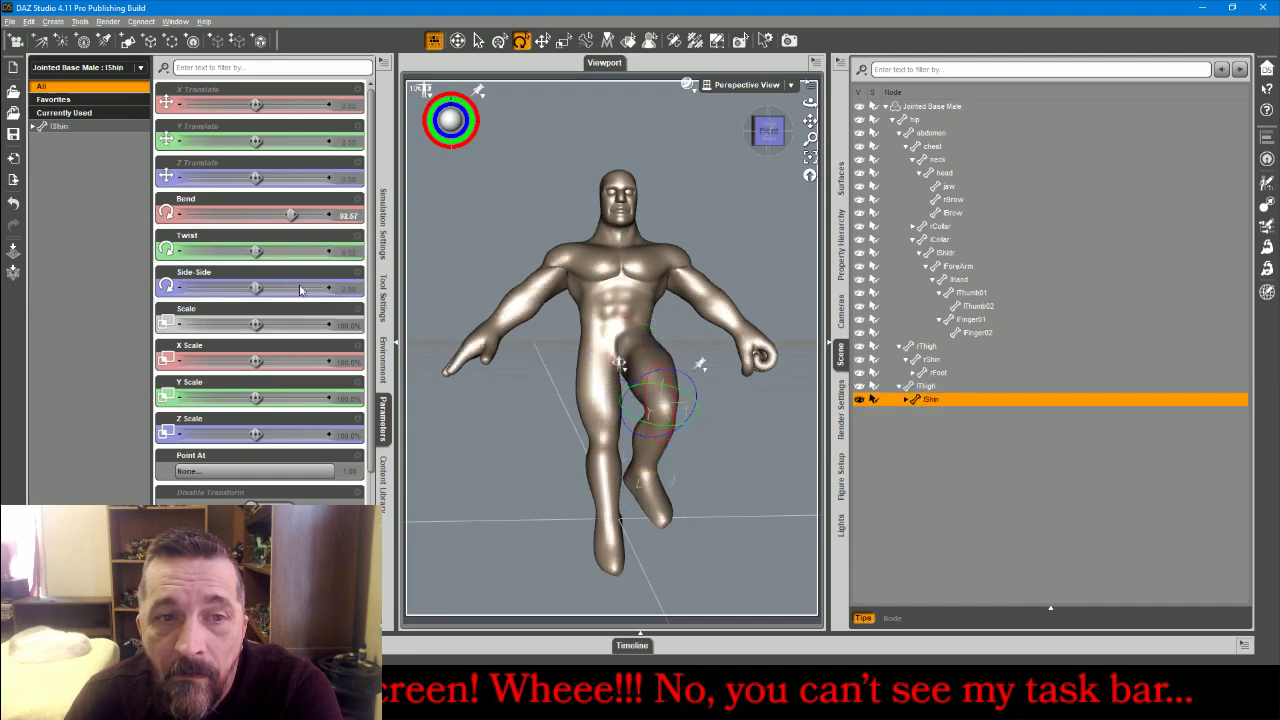
mouse_move(289, 213)
left_mouse_down()
mouse_move(301, 215)
mouse_move(267, 212)
left_mouse_up()
left_click(642, 448)
Tilt the face upward with a neck Bend of about -24 and a head Bend of about -21
left_click_drag(767, 120, 677, 197)
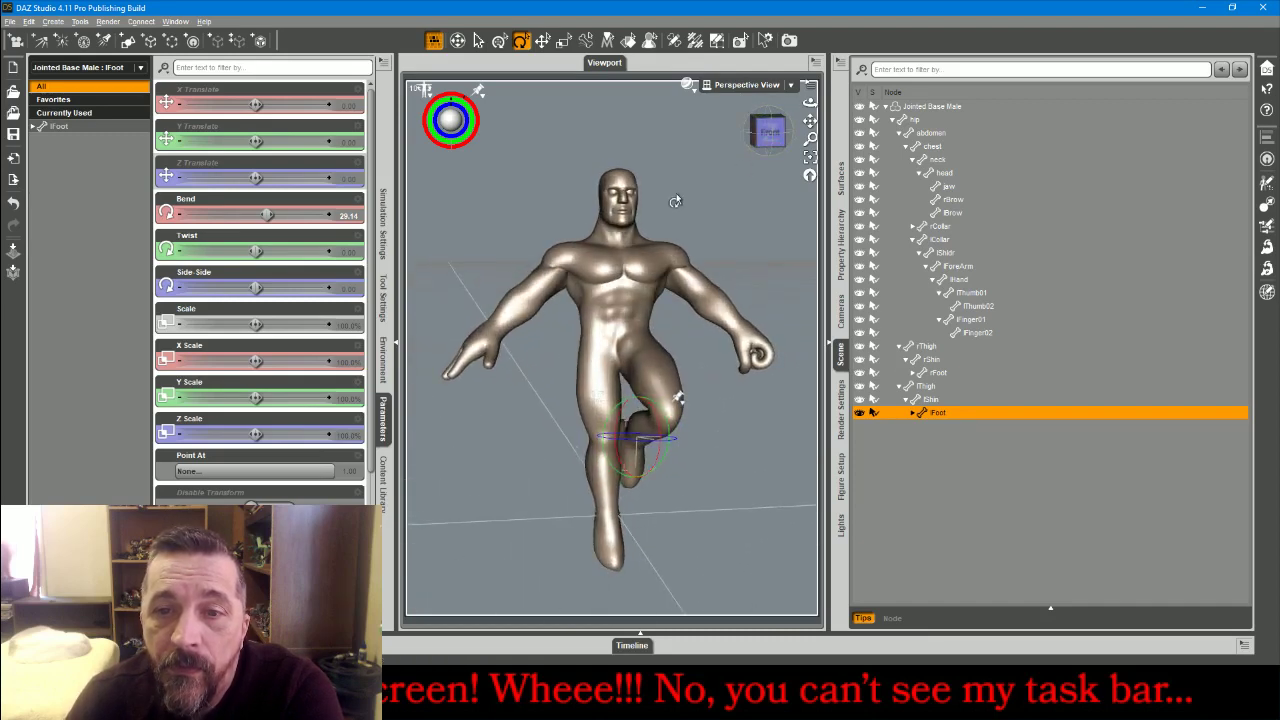
left_click(613, 244)
left_click_drag(262, 214, 246, 214)
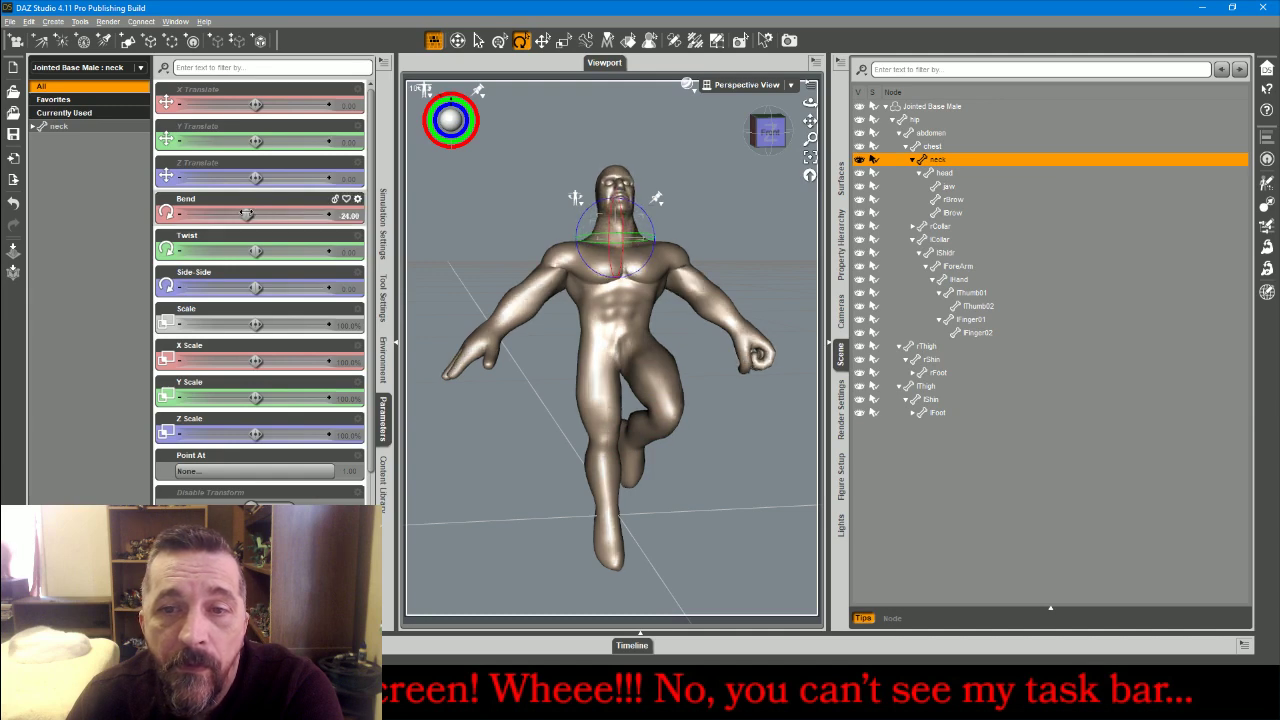
left_click(614, 186)
left_click_drag(256, 214, 244, 214)
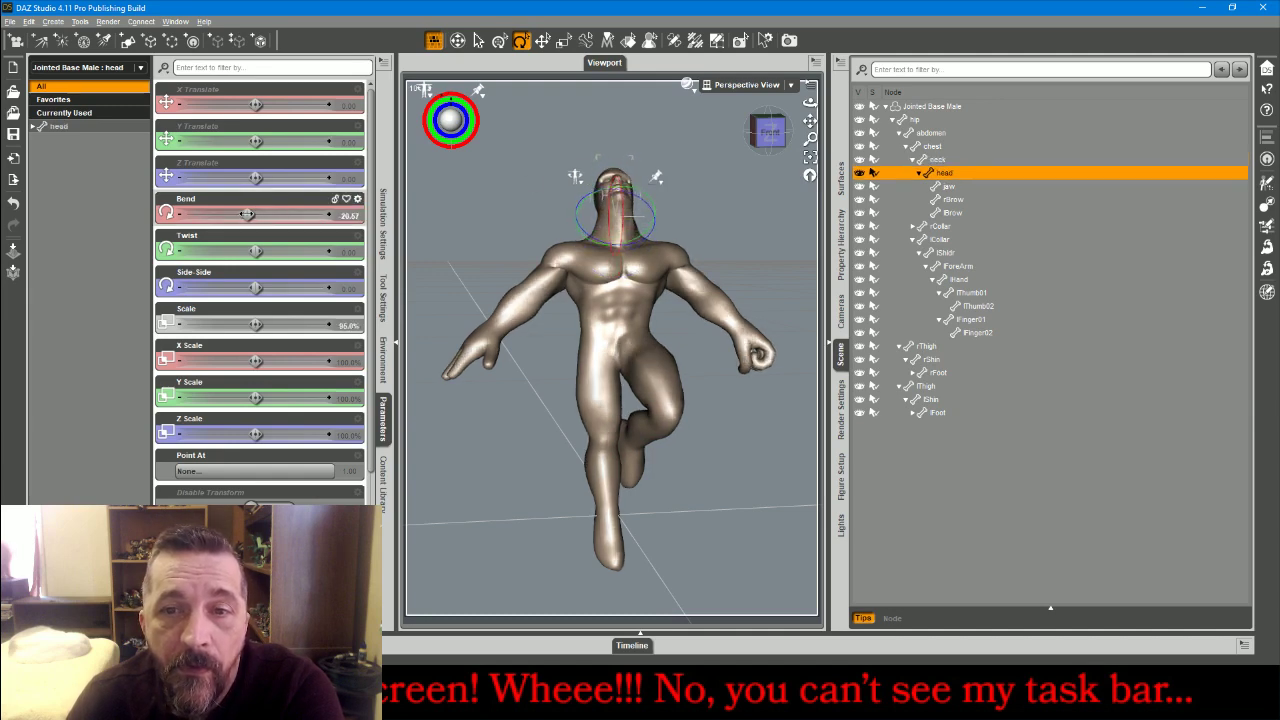
Raise the right arm overhead, with the right shoulder at Side-Side about 39 and Bend about -21
left_click(559, 268)
left_click_drag(256, 214, 250, 250)
left_click(533, 253)
left_click_drag(257, 248, 271, 248)
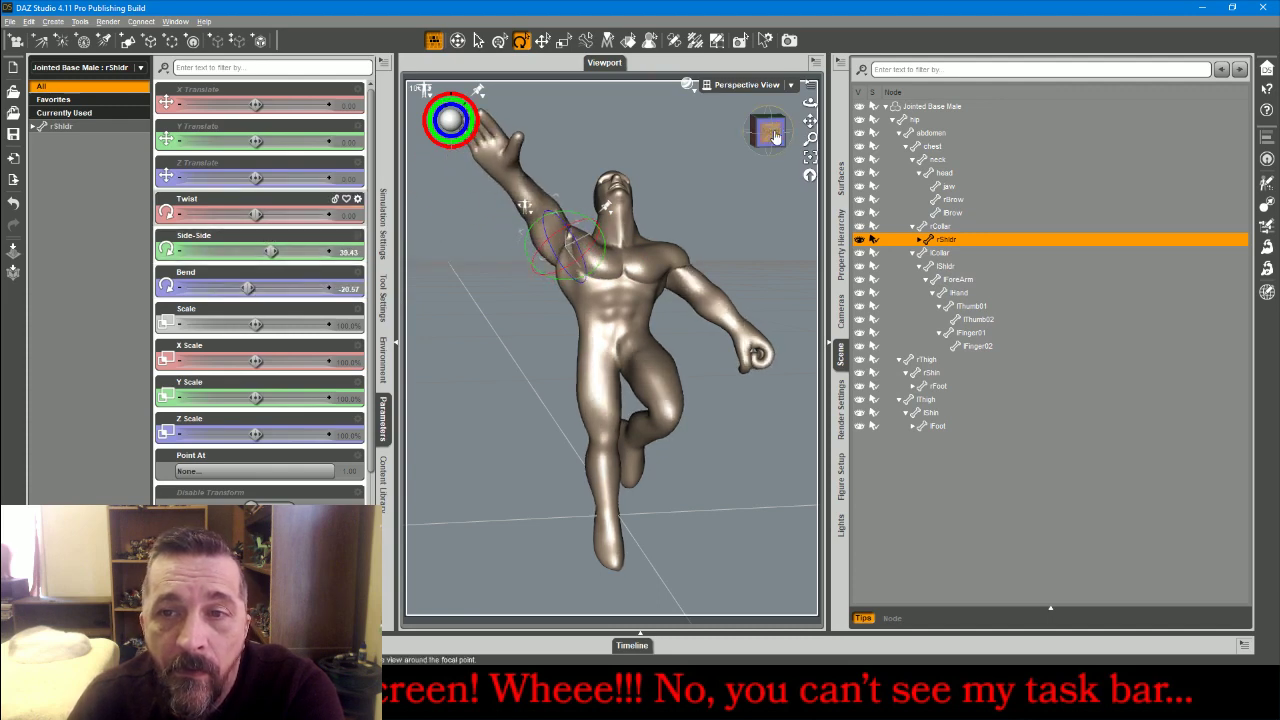
Rotate the right forearm upright to a Bend of about 35 and twist it to about -51
mouse_move(775, 137)
left_mouse_down()
mouse_move(872, 137)
mouse_move(769, 136)
left_mouse_up()
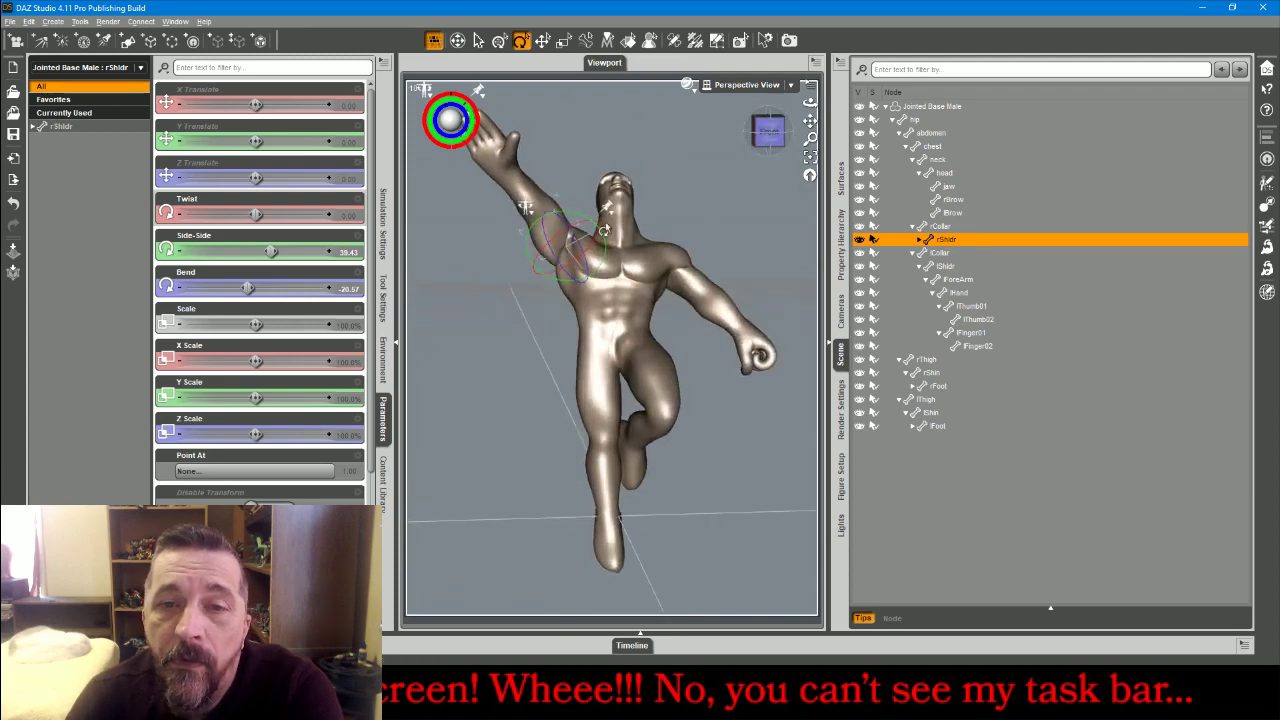
left_click(531, 204)
left_click(531, 203)
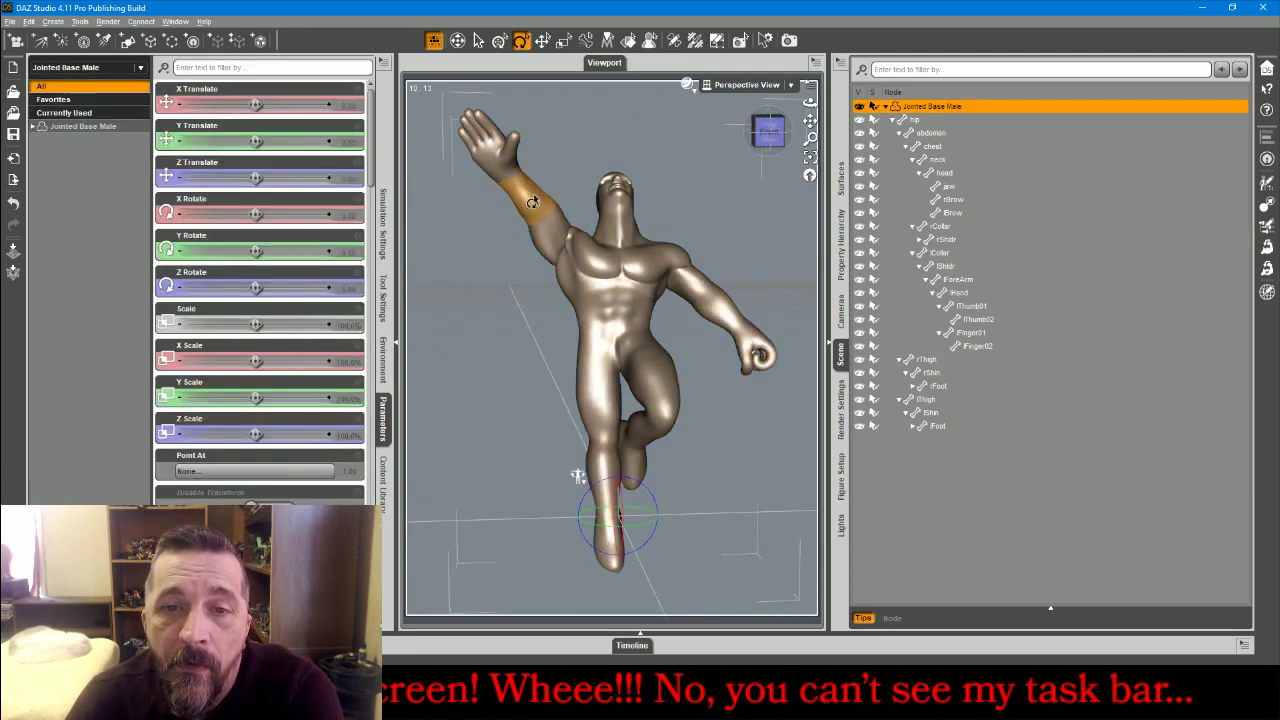
left_click(531, 203)
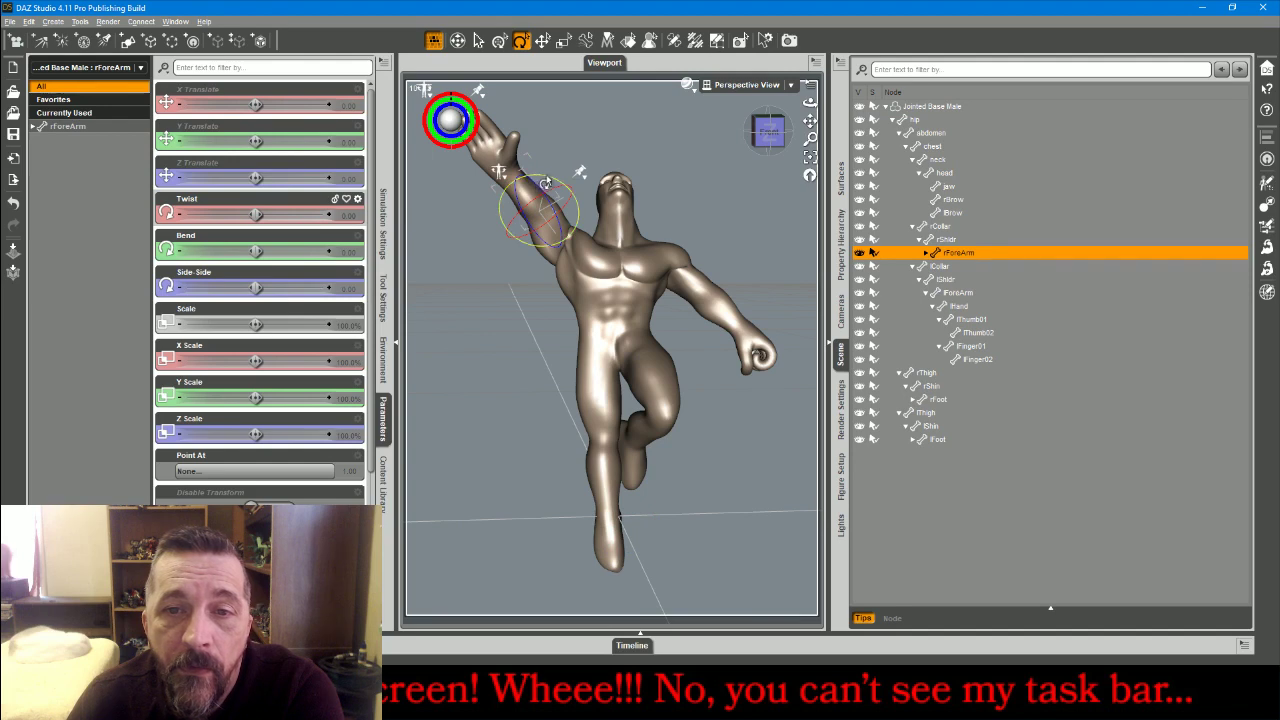
left_click_drag(546, 184, 560, 177)
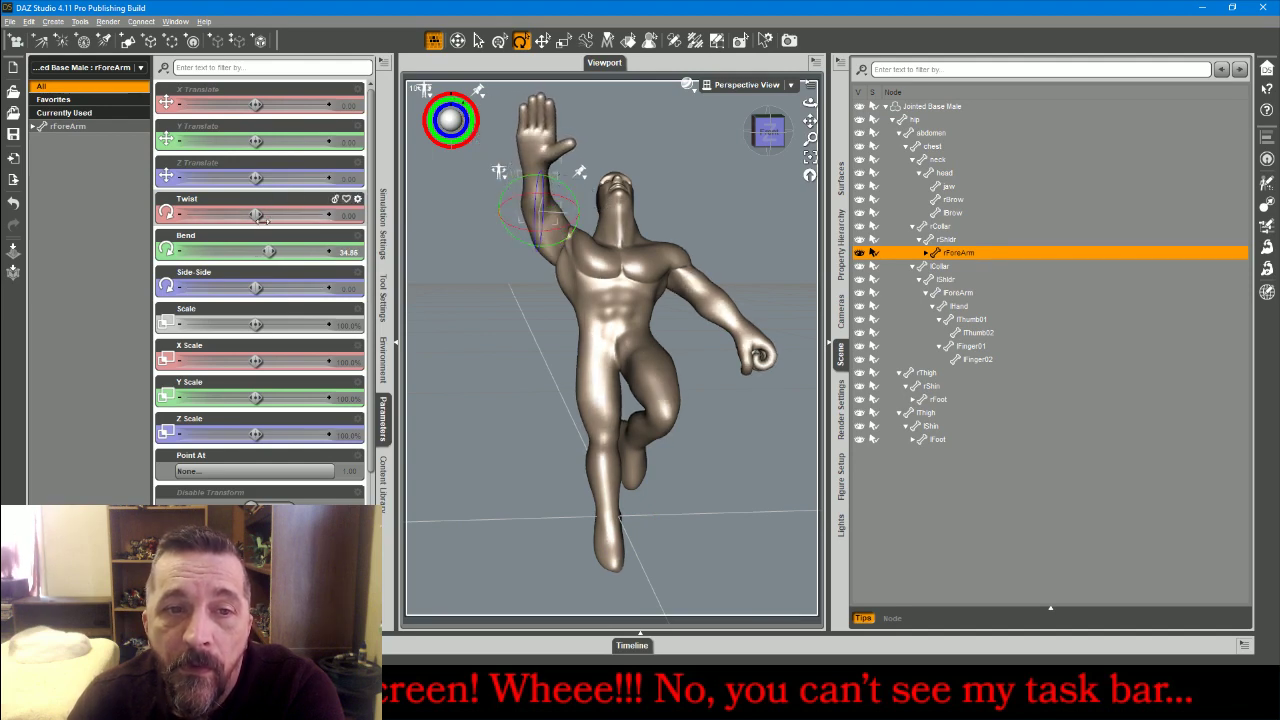
left_click_drag(258, 215, 231, 216)
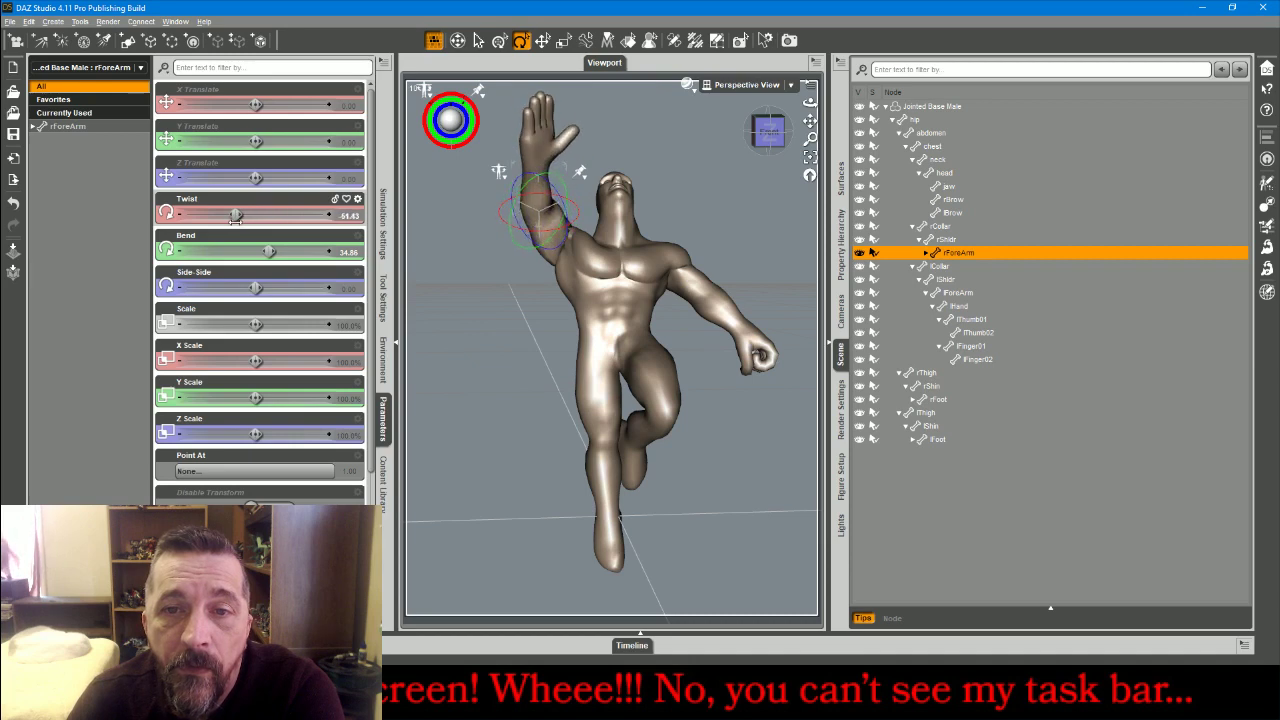
Twist the right shoulder to about -50 and set the right forearm's Twist to about 14
left_click_drag(770, 132, 763, 133)
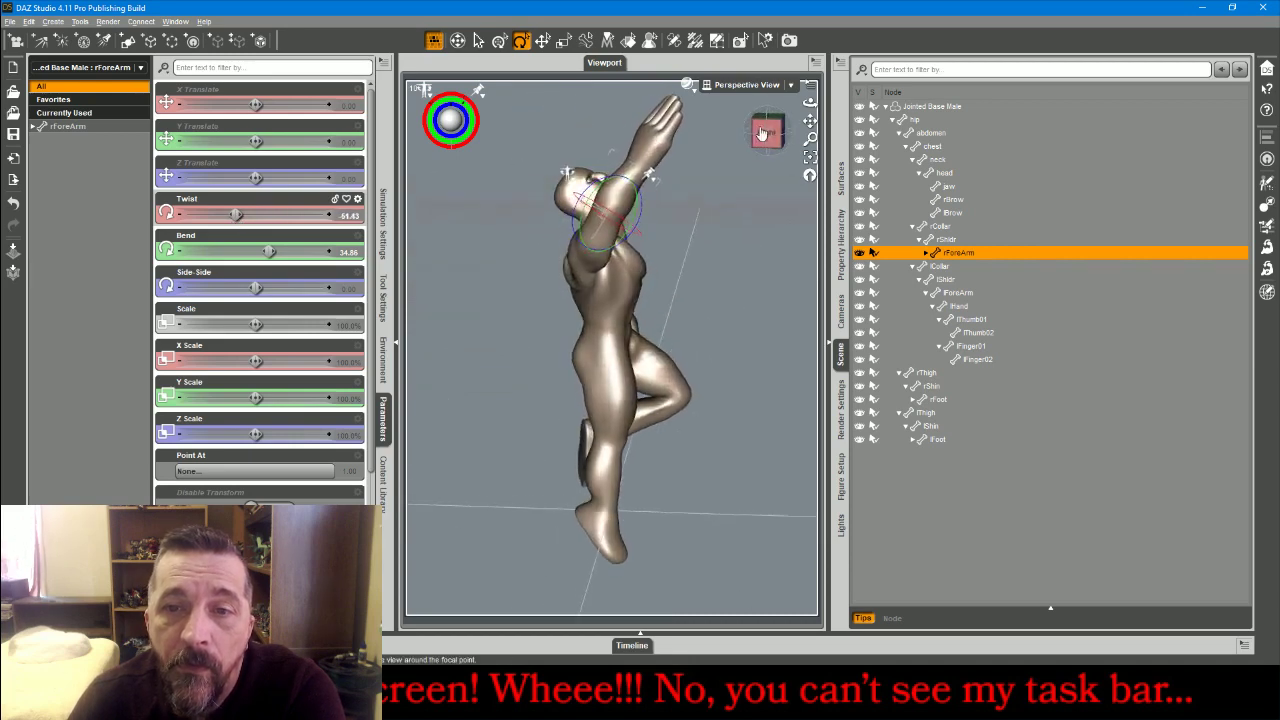
left_click(593, 230)
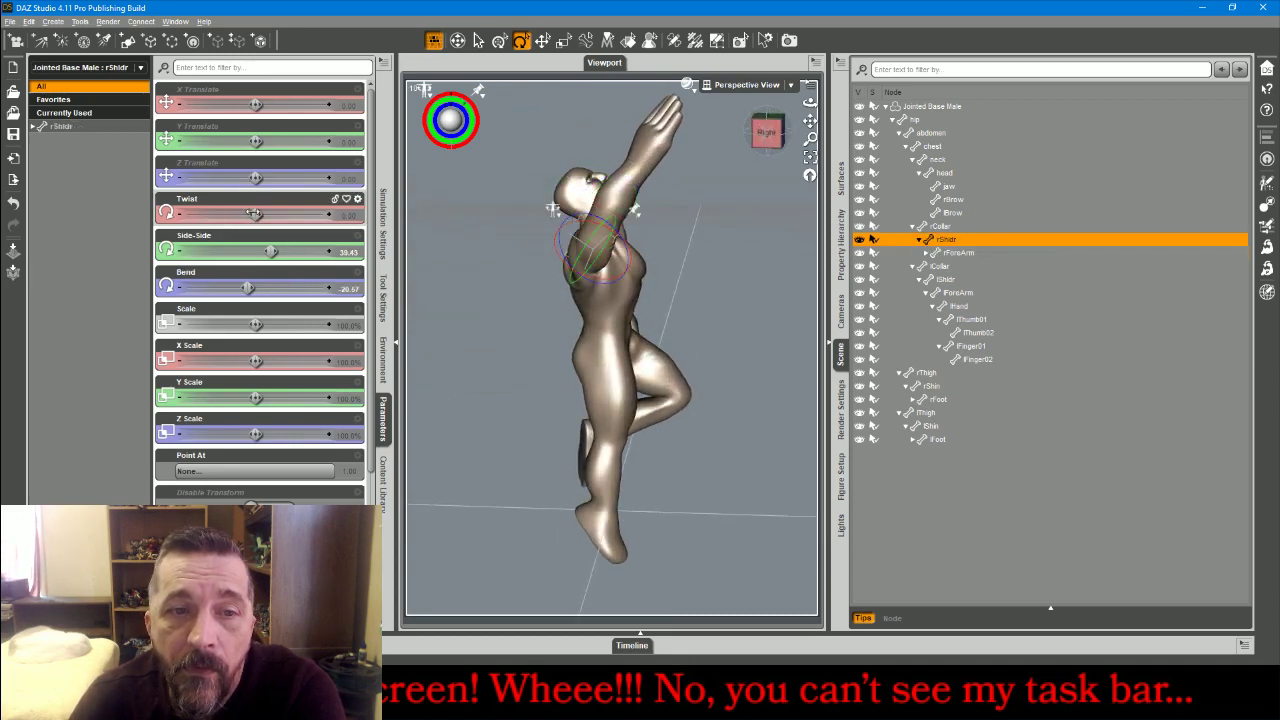
left_click_drag(256, 215, 236, 215)
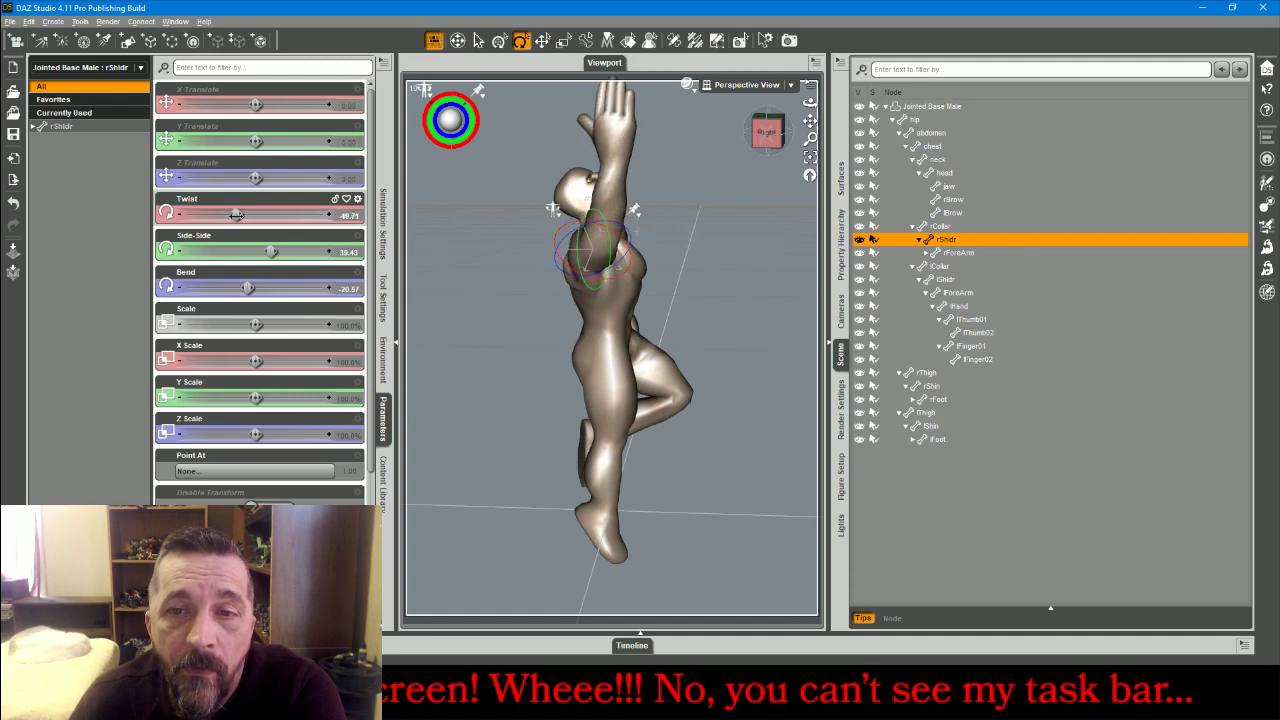
left_click(621, 183)
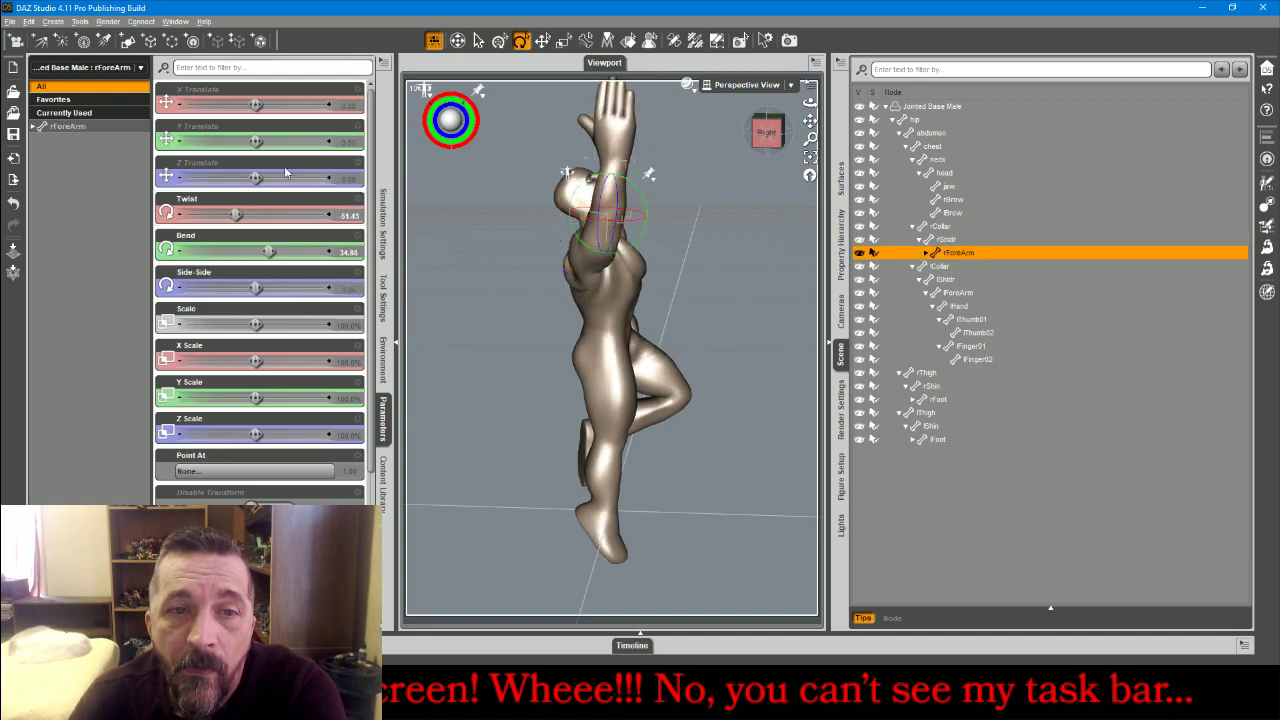
left_click_drag(236, 215, 260, 206)
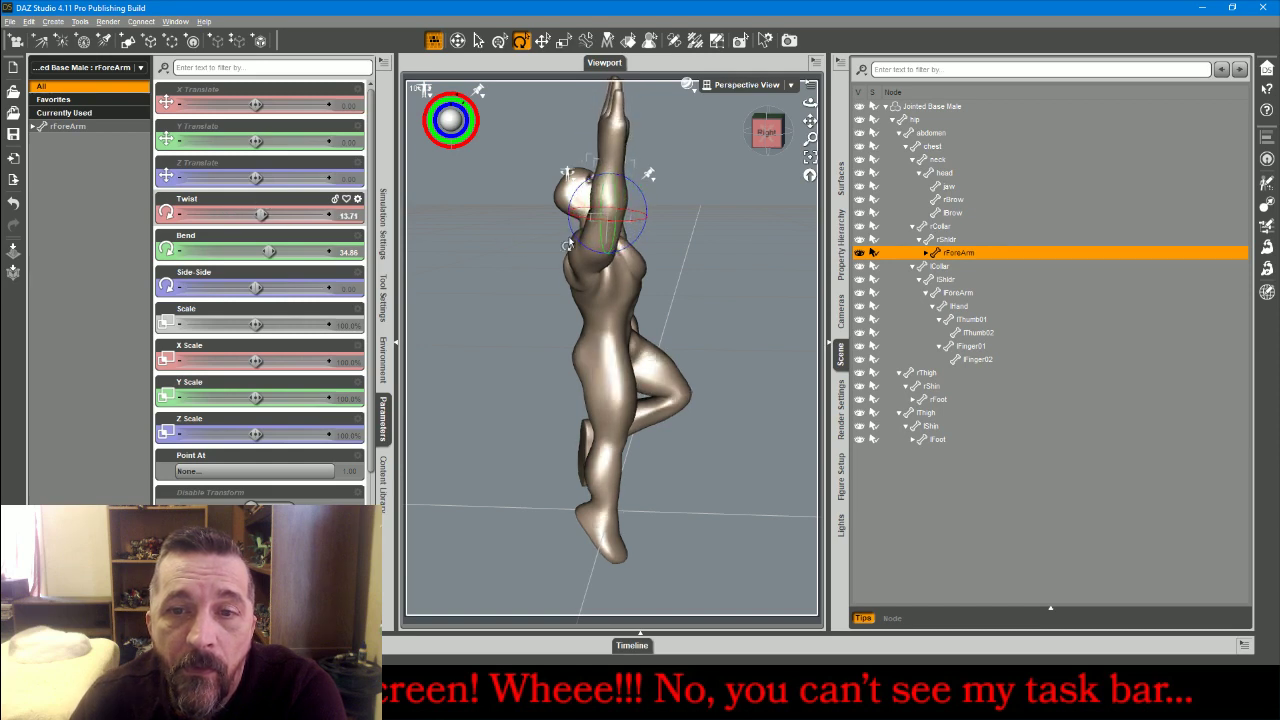
Swing the raised right arm forward, with the right shoulder at Twist about -19, Side-Side about 37 and Bend about 21
left_click(567, 246)
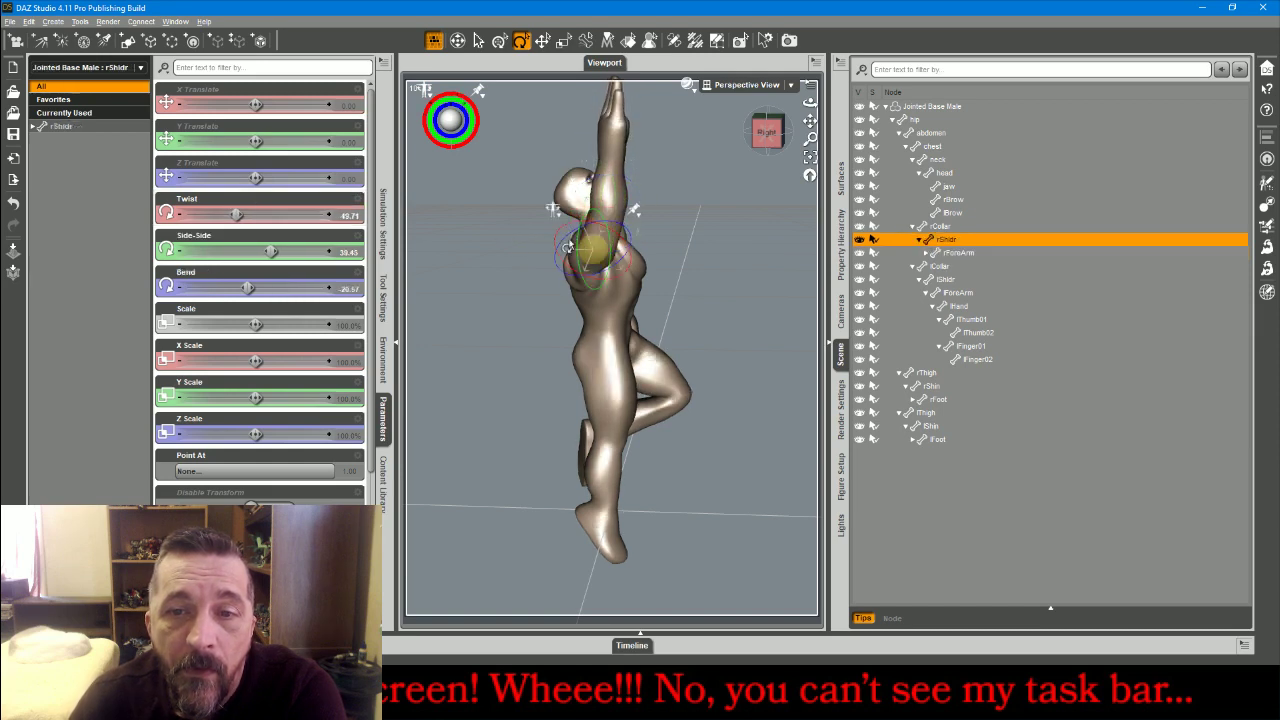
left_click_drag(616, 242, 614, 253)
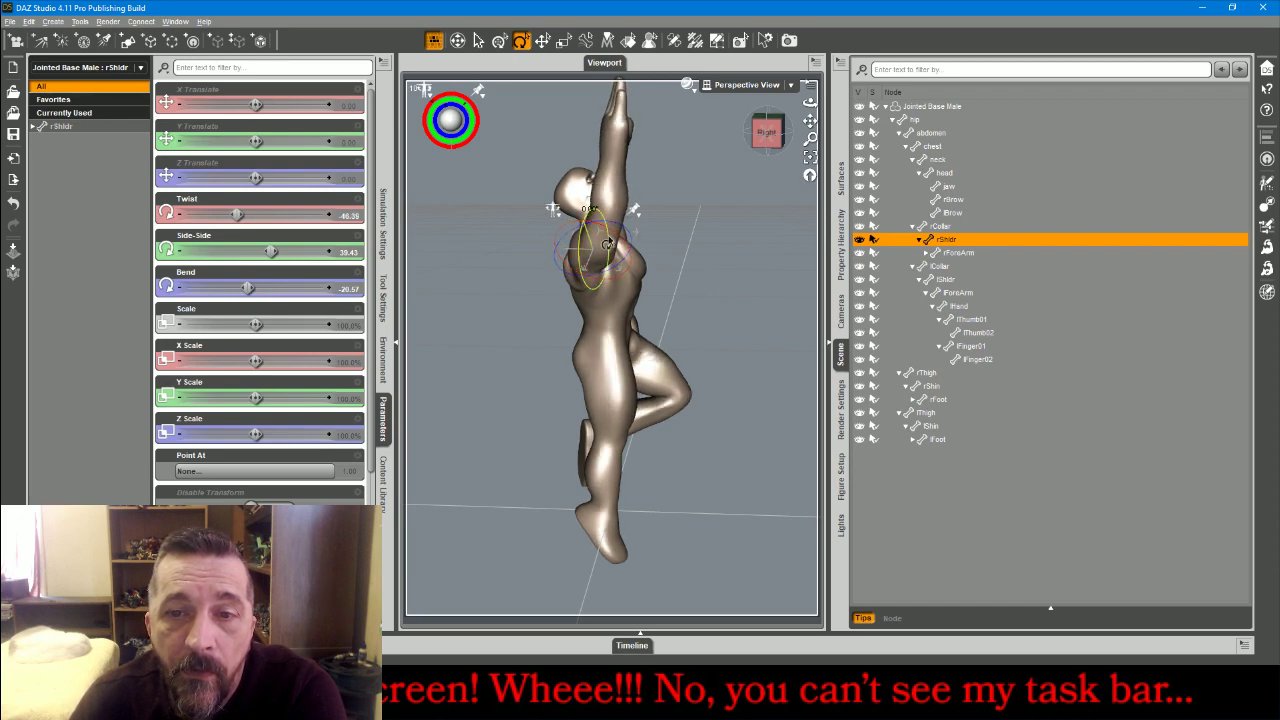
mouse_move(607, 244)
left_mouse_down()
mouse_move(628, 234)
mouse_move(622, 263)
left_mouse_up()
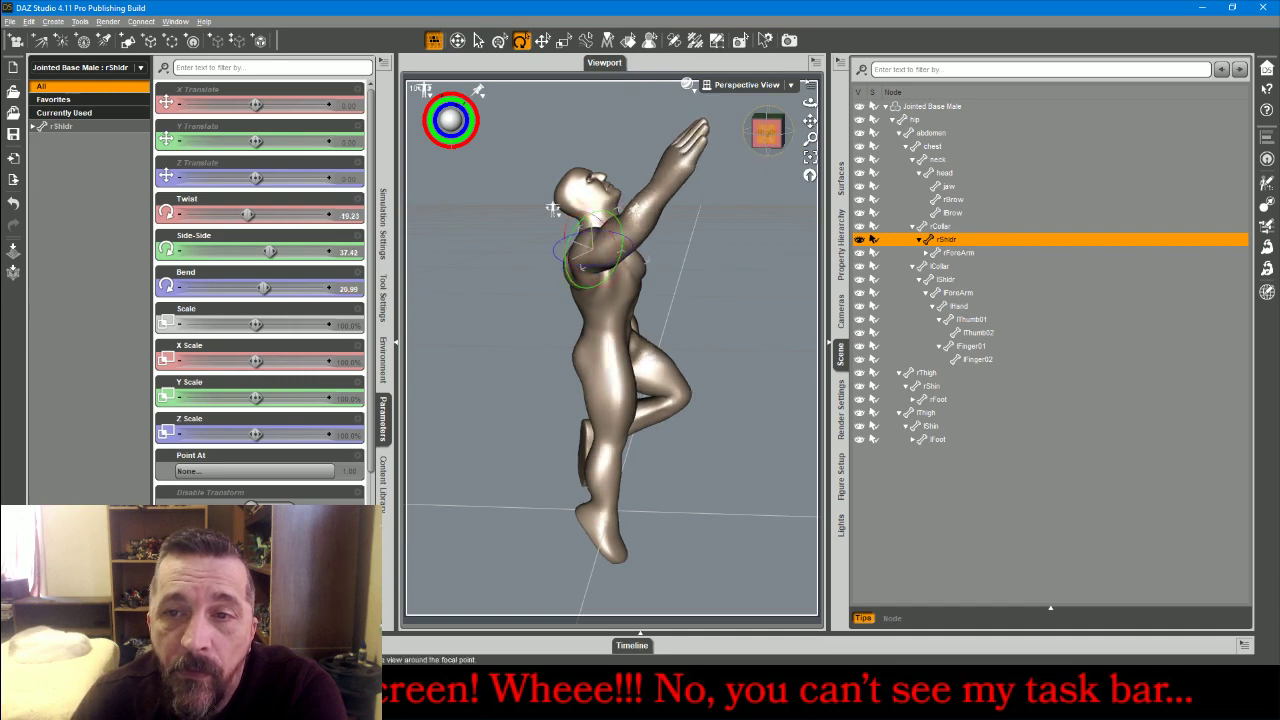
Twist the right forearm to about 48 to turn the open hand
left_click_drag(767, 132, 732, 143)
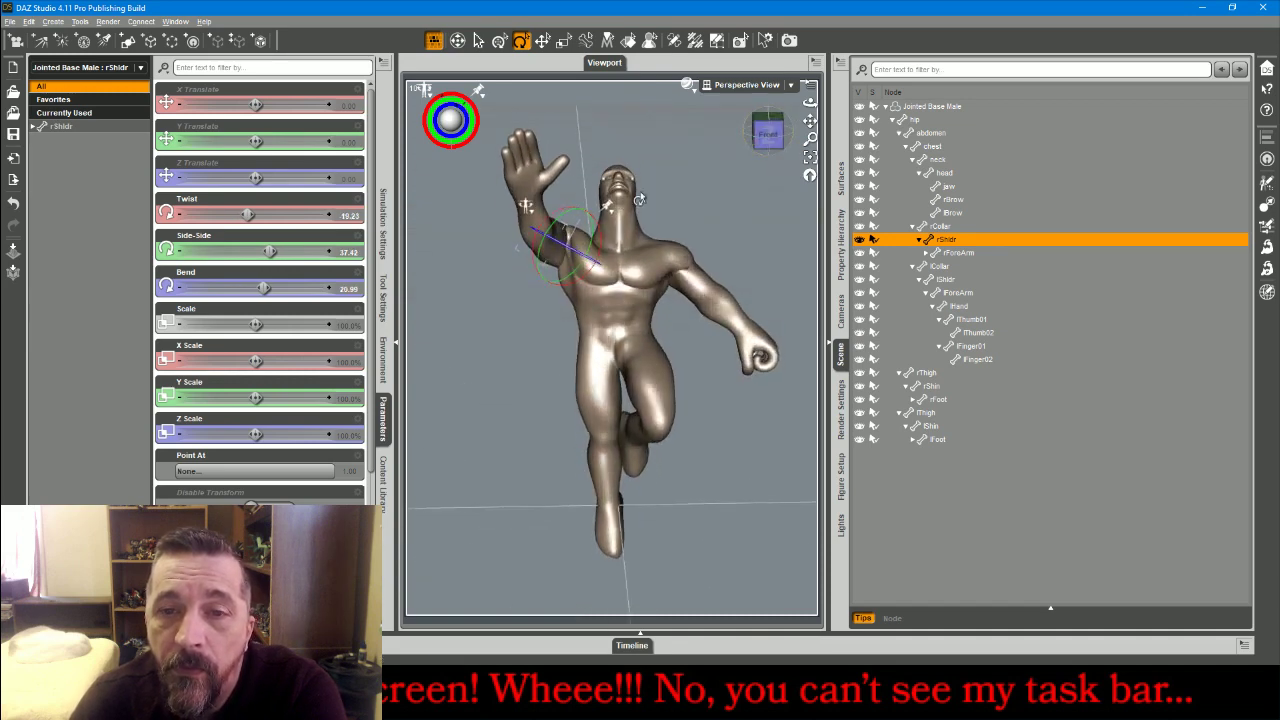
left_click(537, 225)
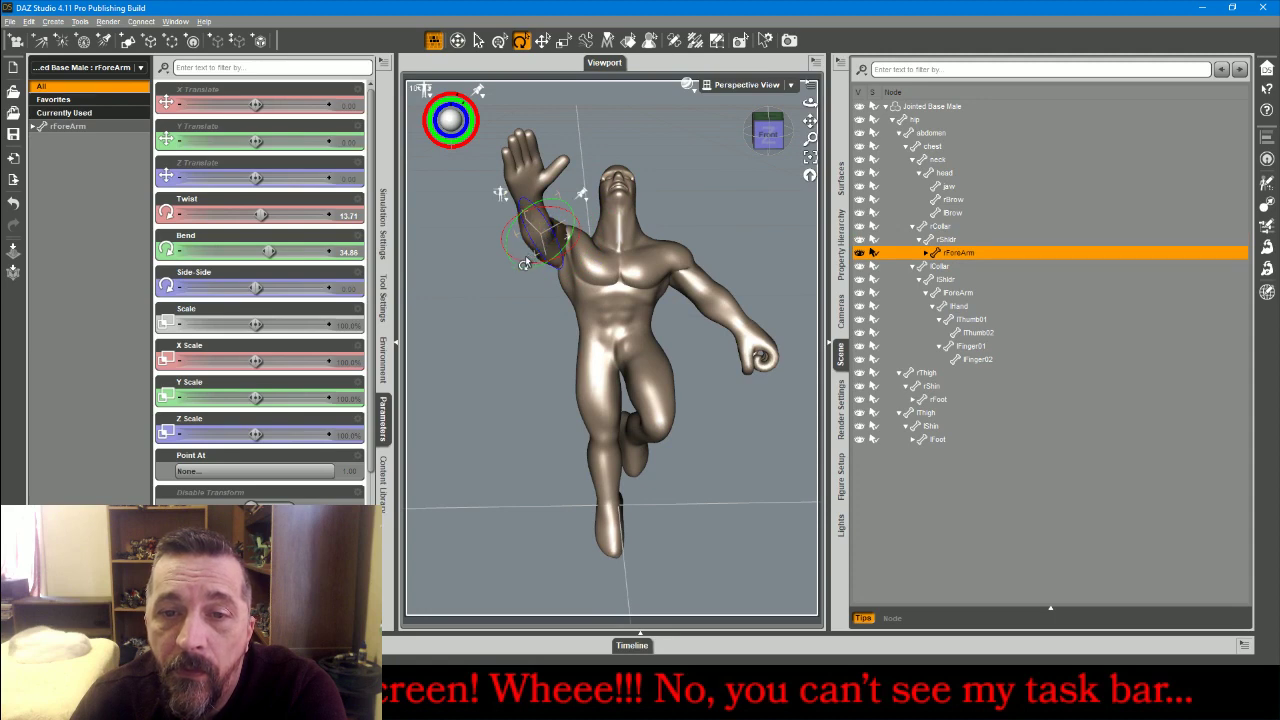
left_click_drag(524, 268, 514, 271)
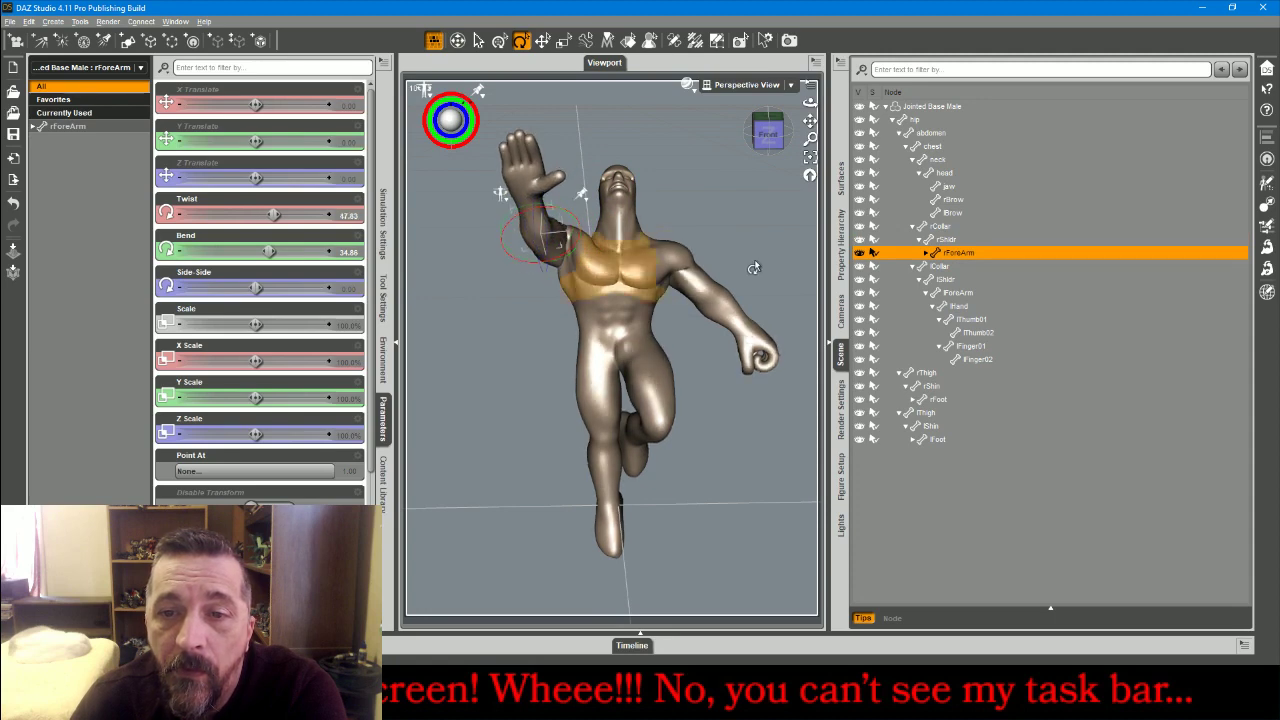
Bend the left forearm forward and up at the elbow to a Bend of about -118
left_click(722, 297)
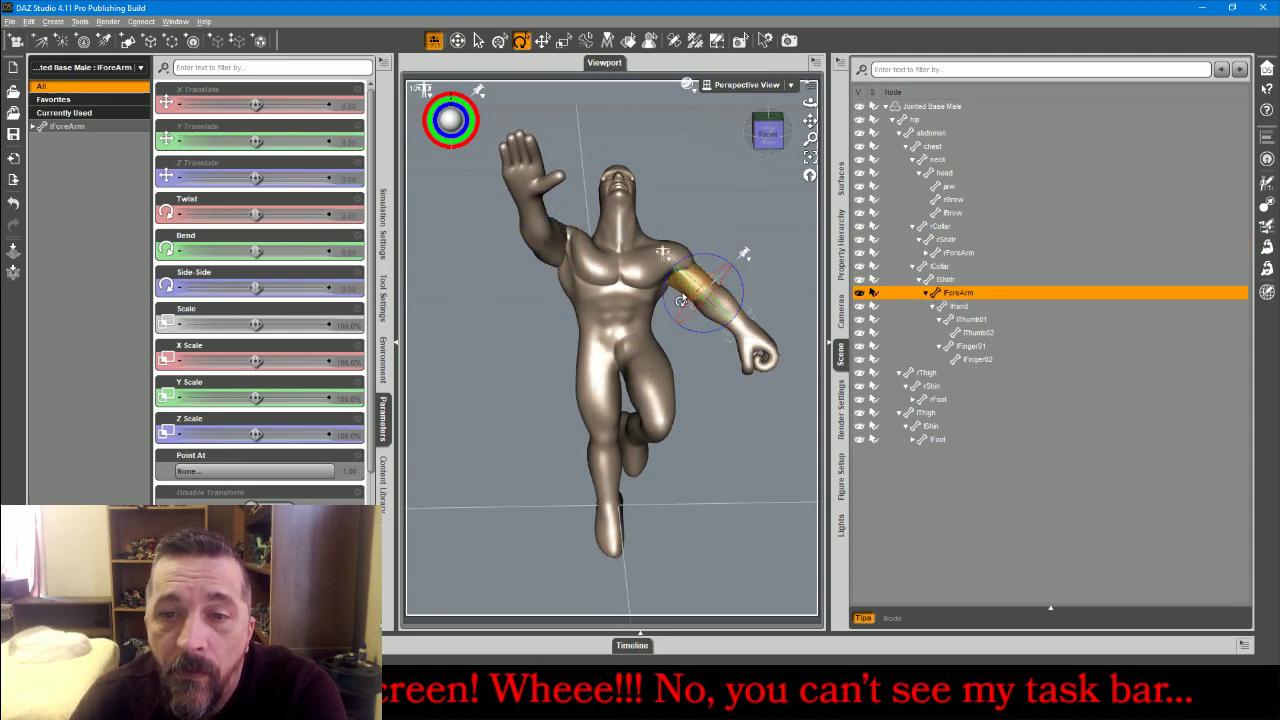
left_click_drag(688, 292, 747, 229)
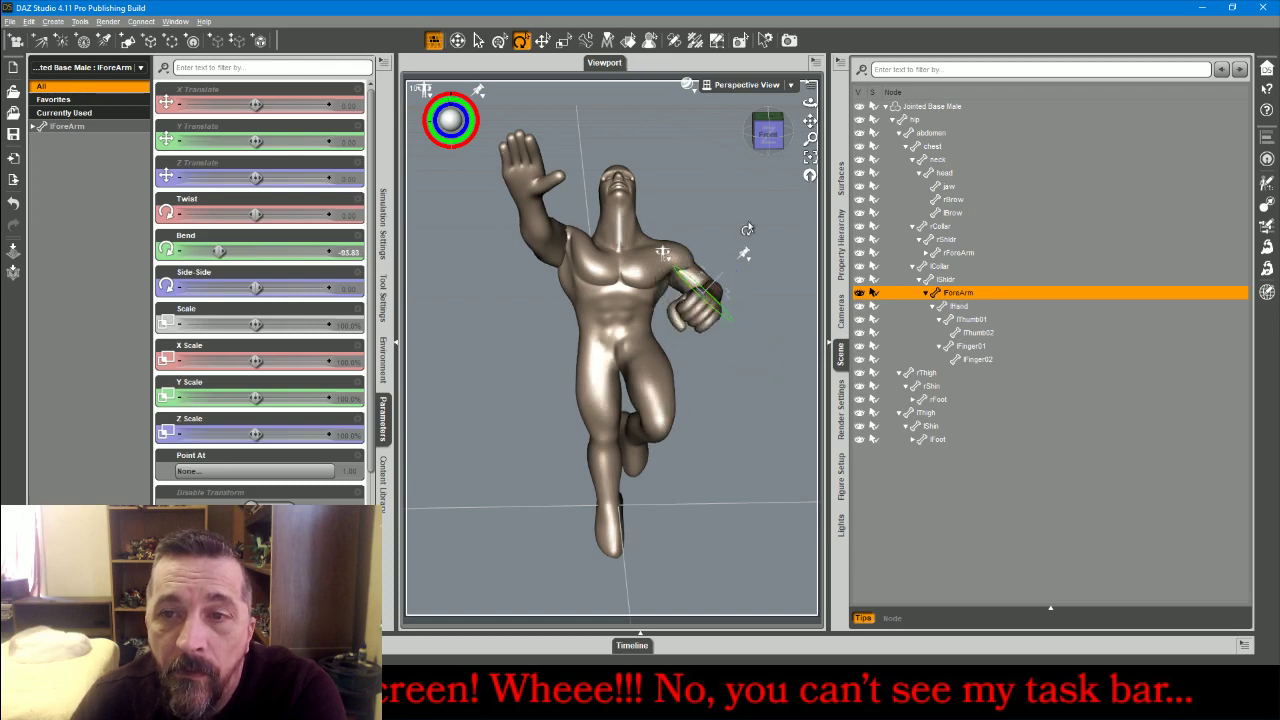
left_click(783, 150)
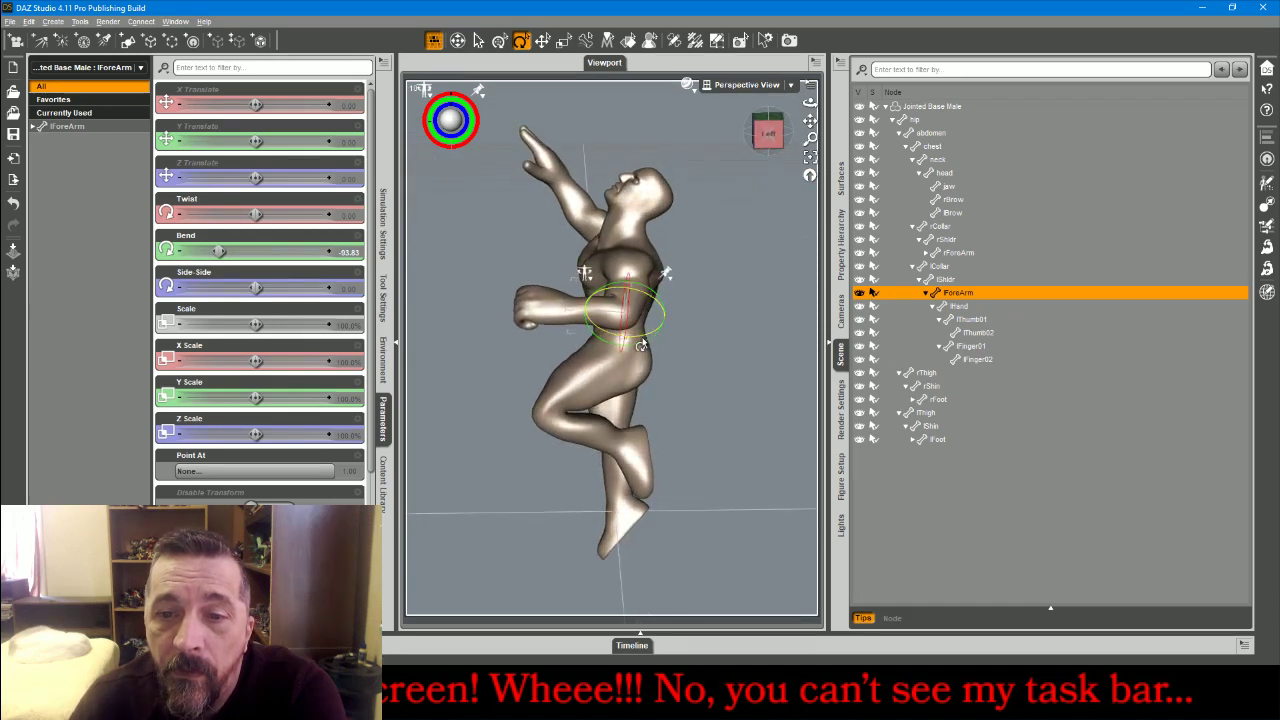
left_click_drag(638, 350, 632, 340)
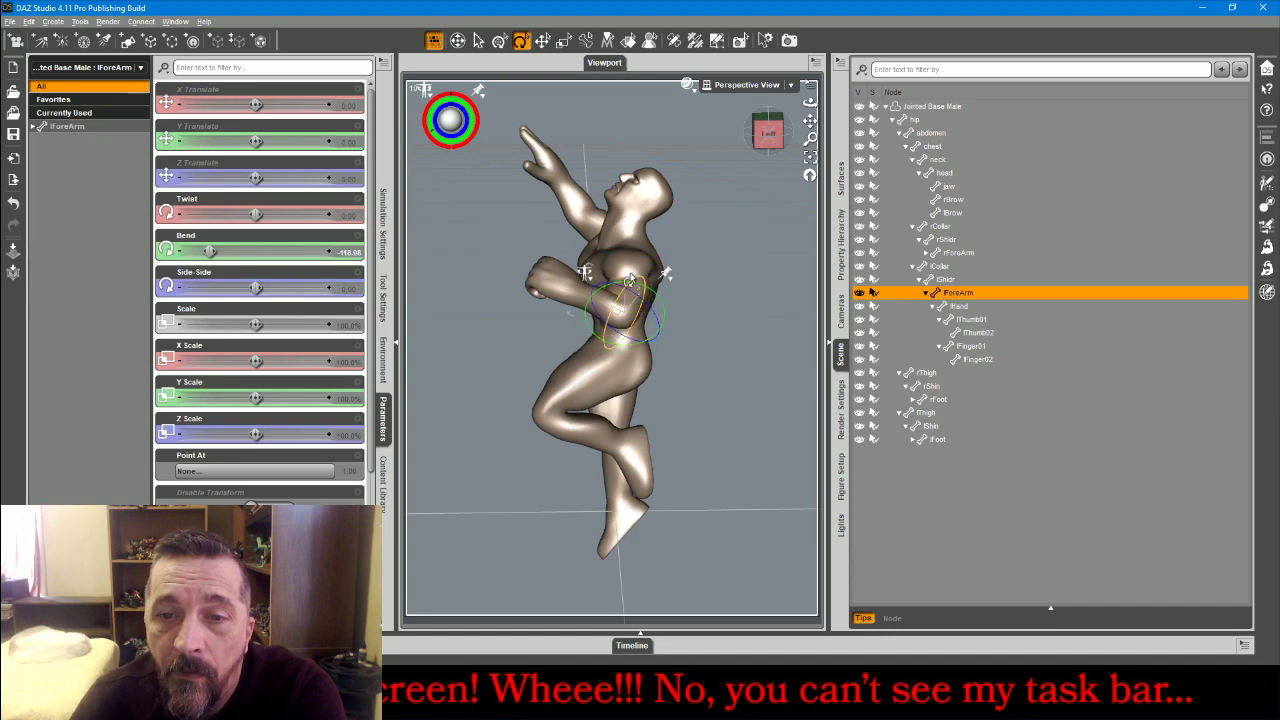
Rotate the left shoulder to raise the fist toward the chin, with Side-Side about -34 and Bend about -24
left_click(627, 274)
left_click(640, 297)
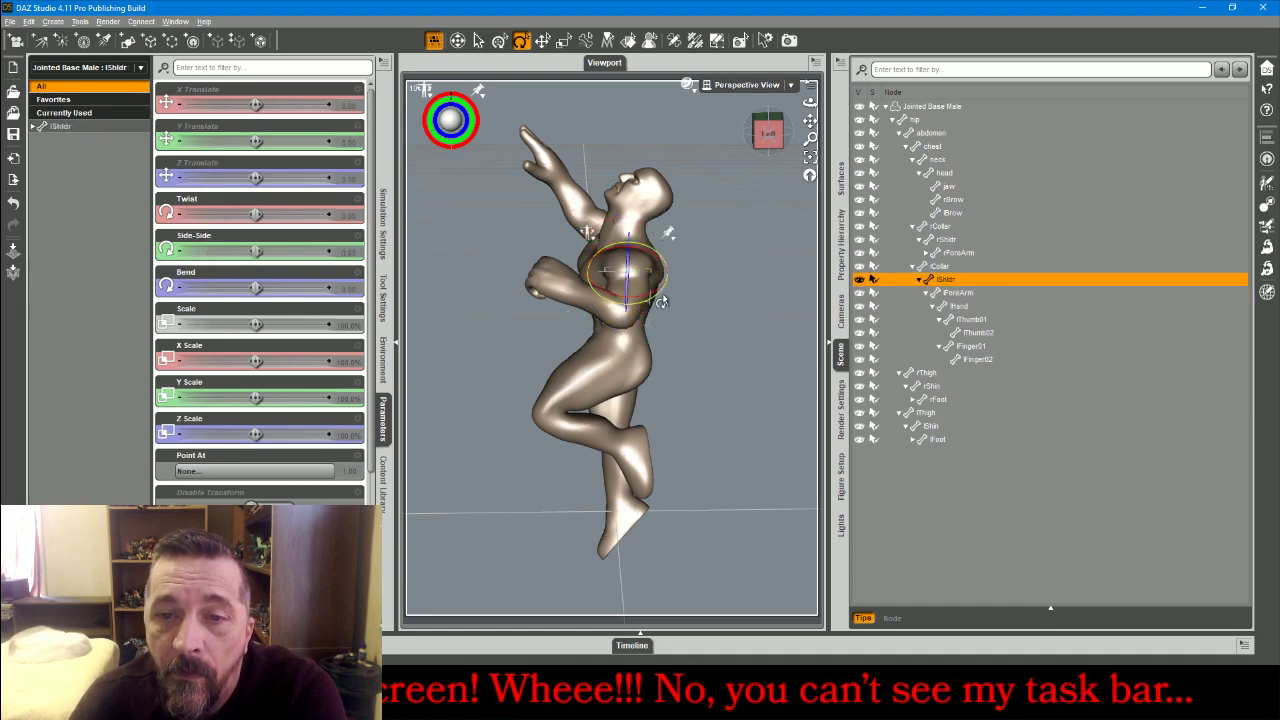
left_click_drag(626, 262, 674, 272)
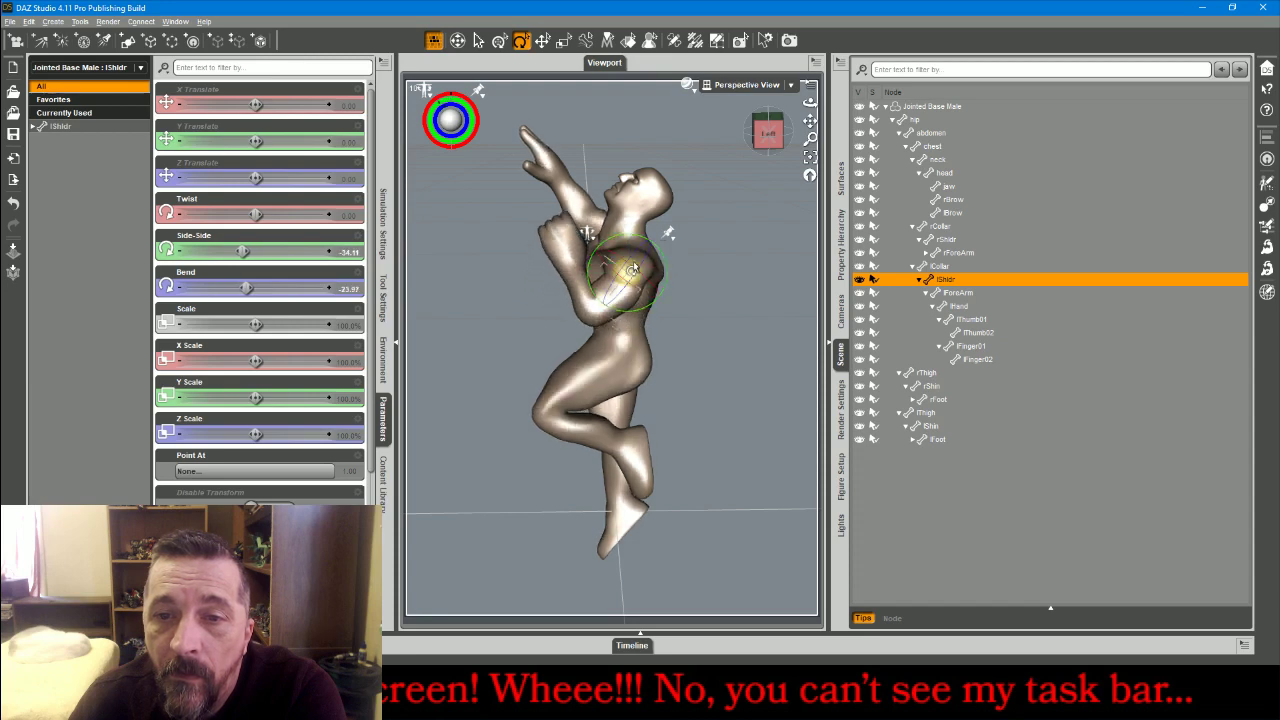
Twist the left collar to about -16 to bring the bent arm's shoulder up and forward
left_click(652, 271)
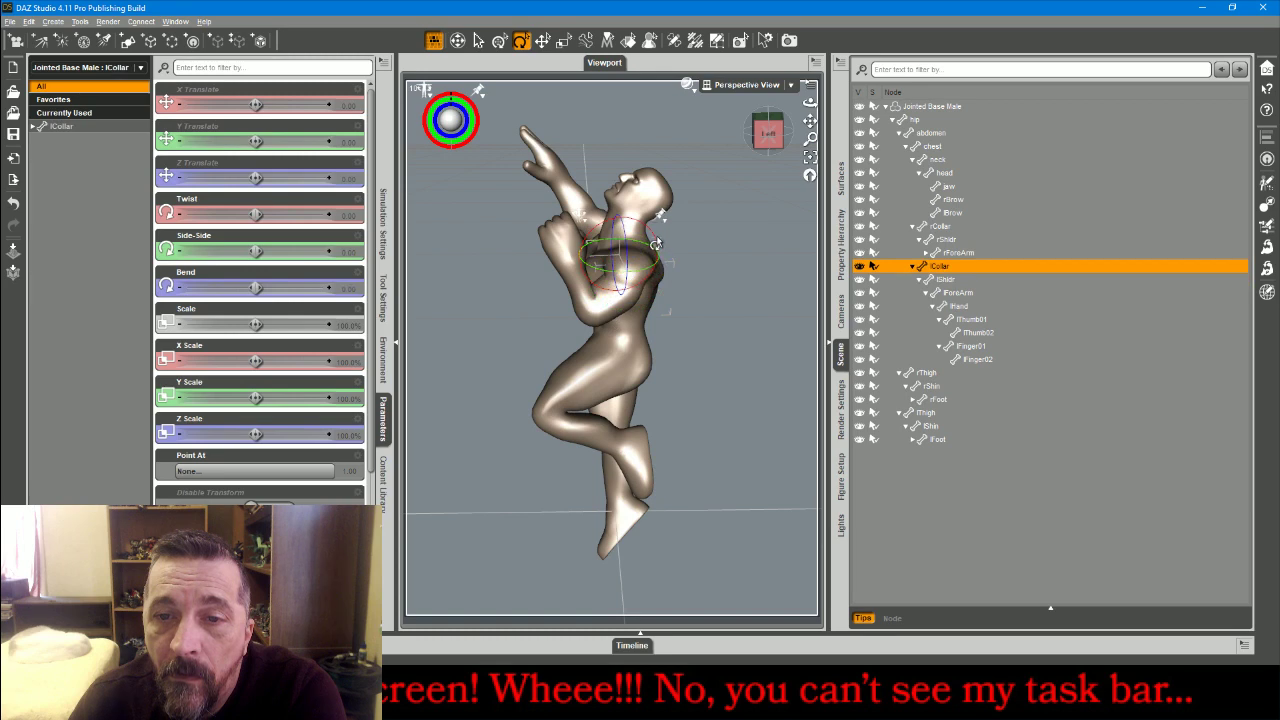
left_click_drag(651, 243, 645, 237)
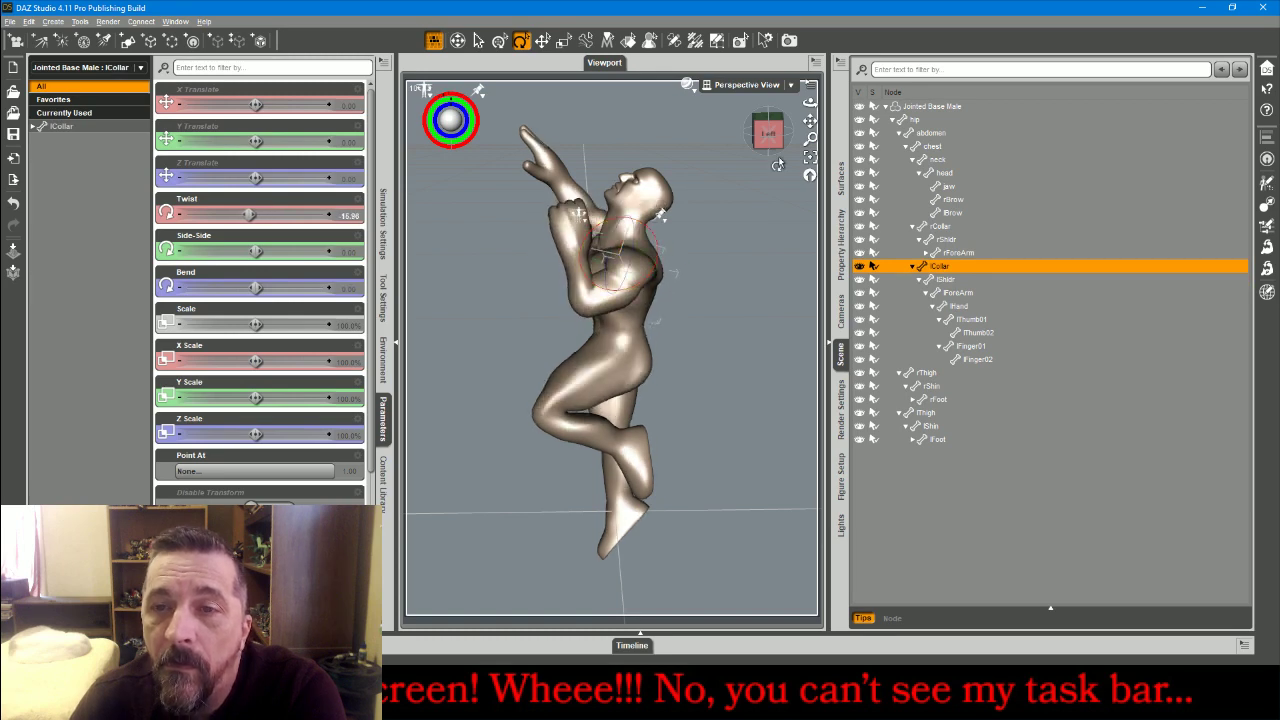
left_click_drag(768, 138, 706, 258)
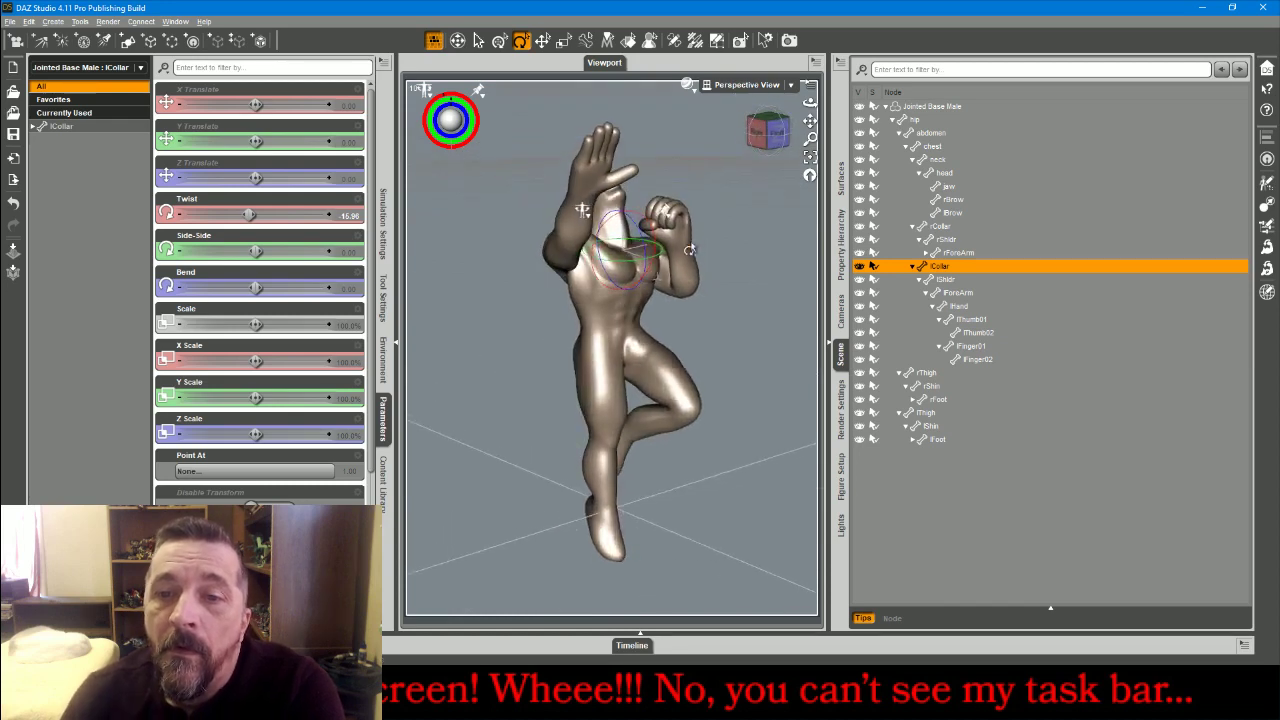
Rotate the left forearm to swing the fist outward and twist the left shoulder to about 14
left_click(686, 269)
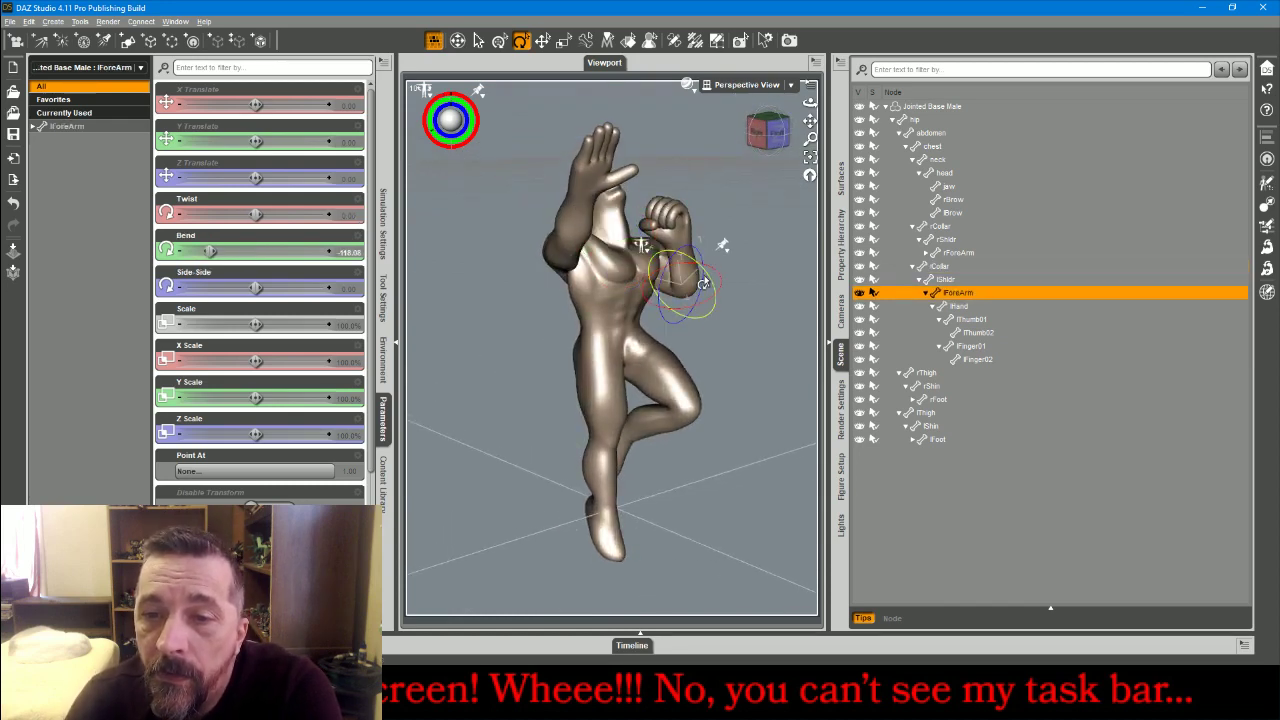
left_click_drag(709, 275, 685, 287)
left_click(668, 280)
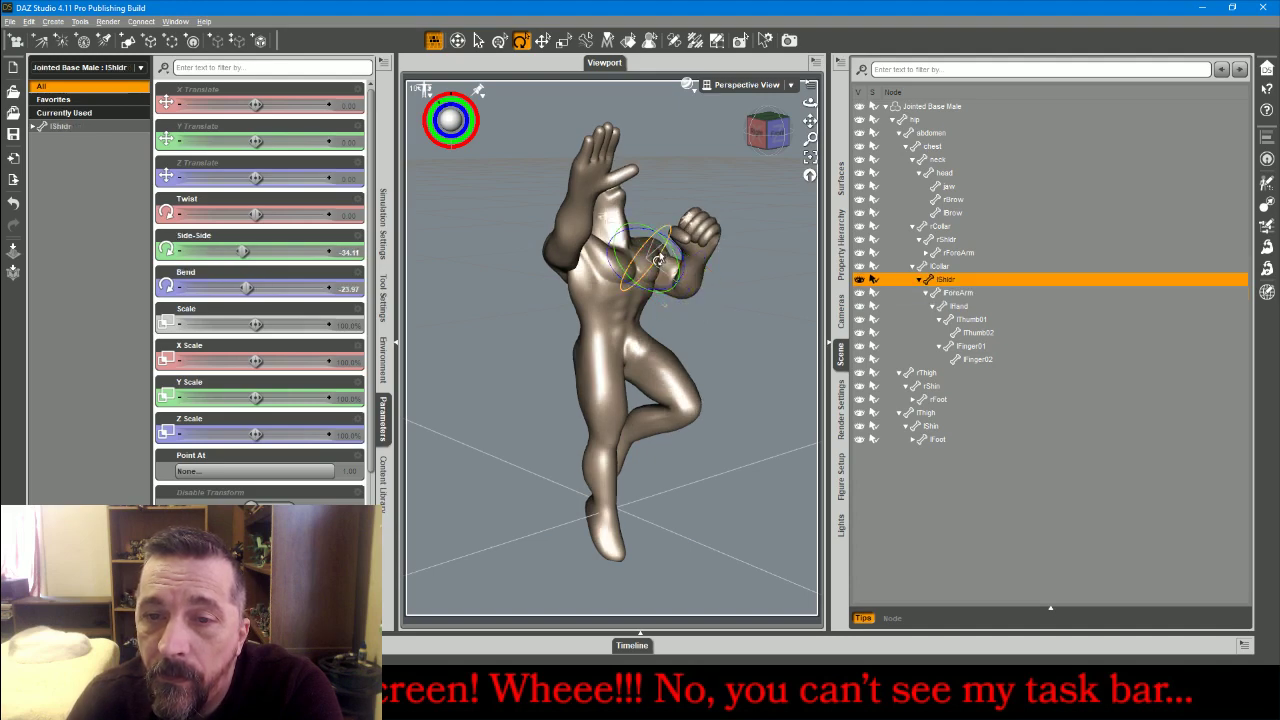
mouse_move(657, 260)
left_mouse_down()
mouse_move(688, 217)
mouse_move(668, 246)
left_mouse_up()
left_click_drag(604, 216, 773, 229, "alt")
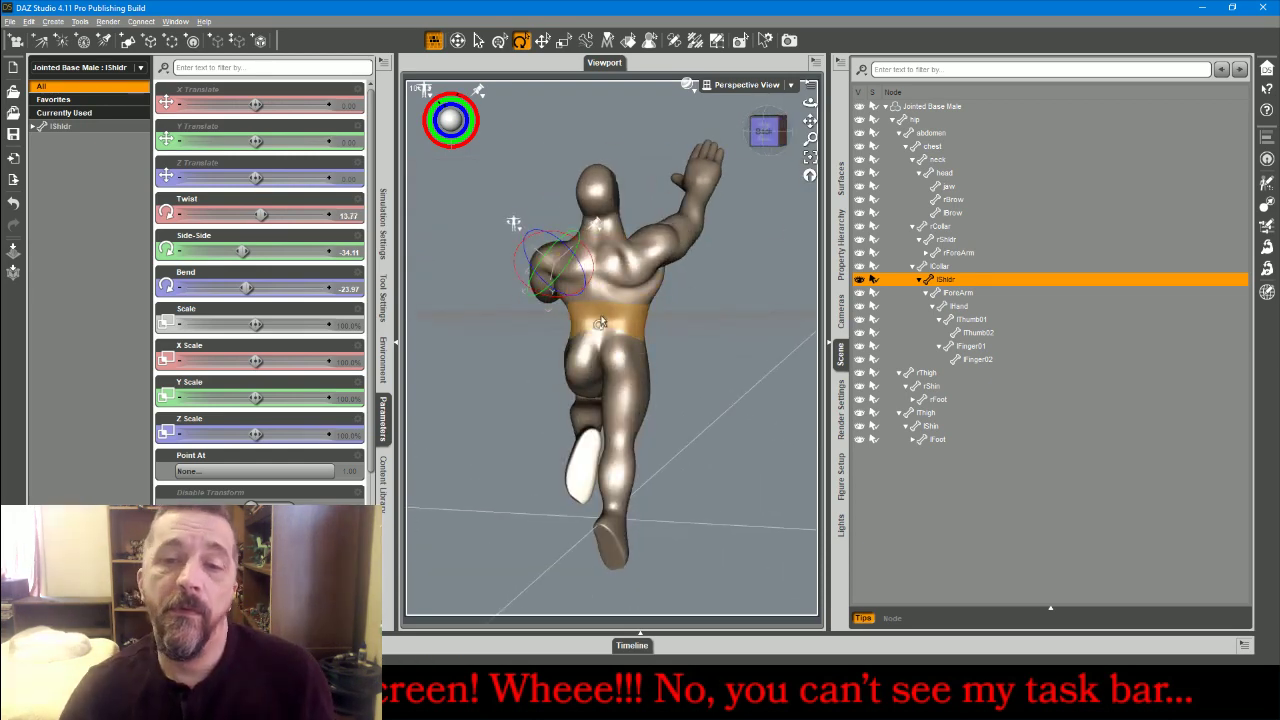
Lean the torso sideways at the abdomen to a Side-Side of about -7
left_click(590, 290)
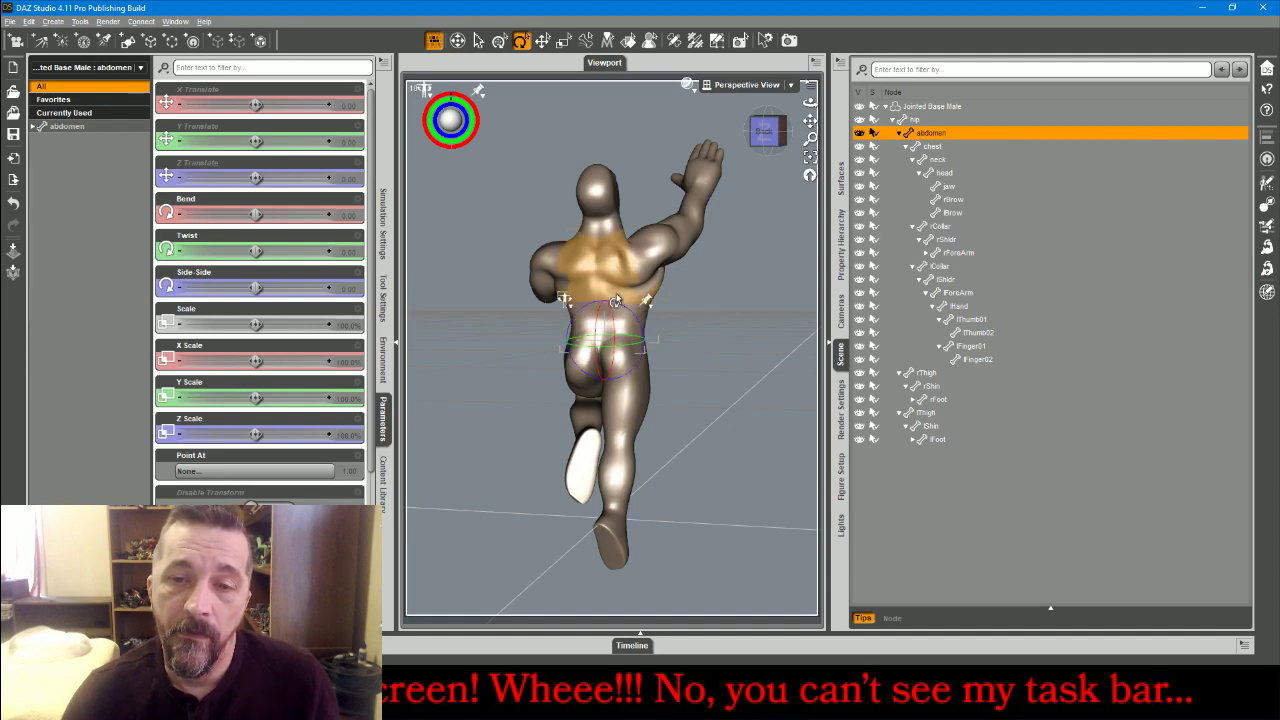
left_click(616, 293)
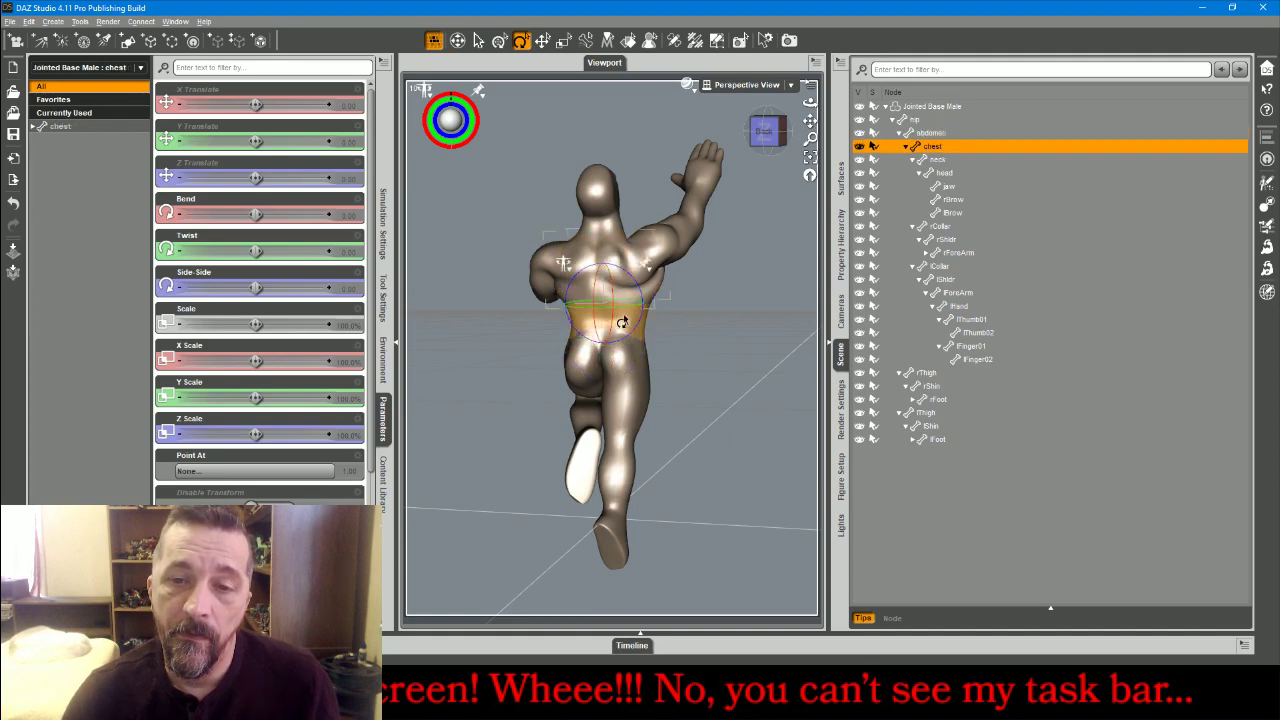
left_click(622, 322)
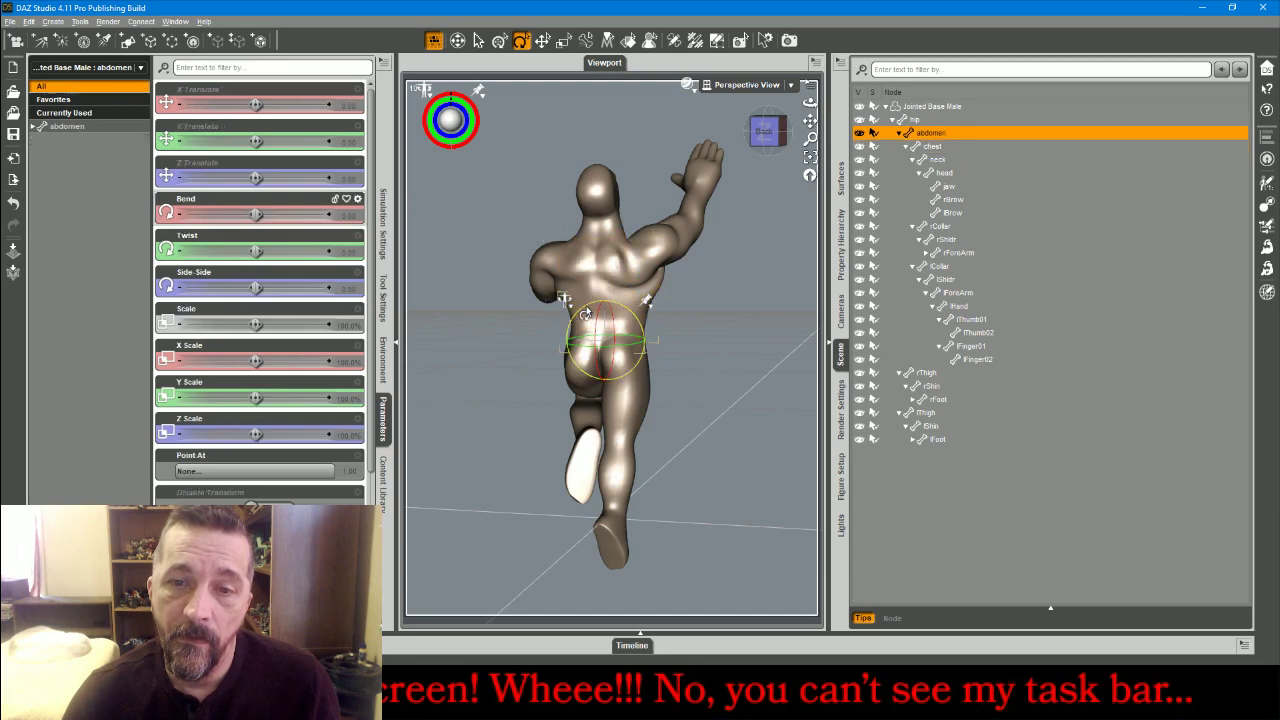
left_click_drag(586, 315, 590, 312)
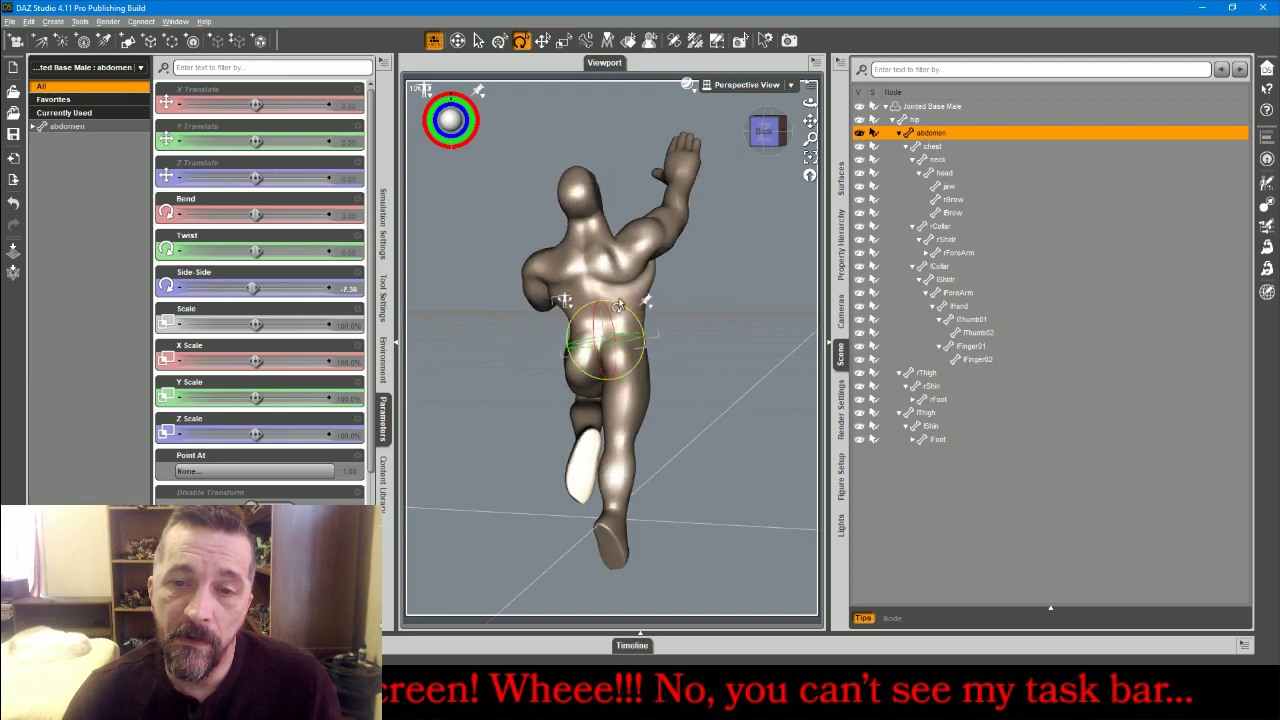
Tilt the chest to a Side-Side of about -8 and counter-tilt the neck to about 13
left_click(576, 276)
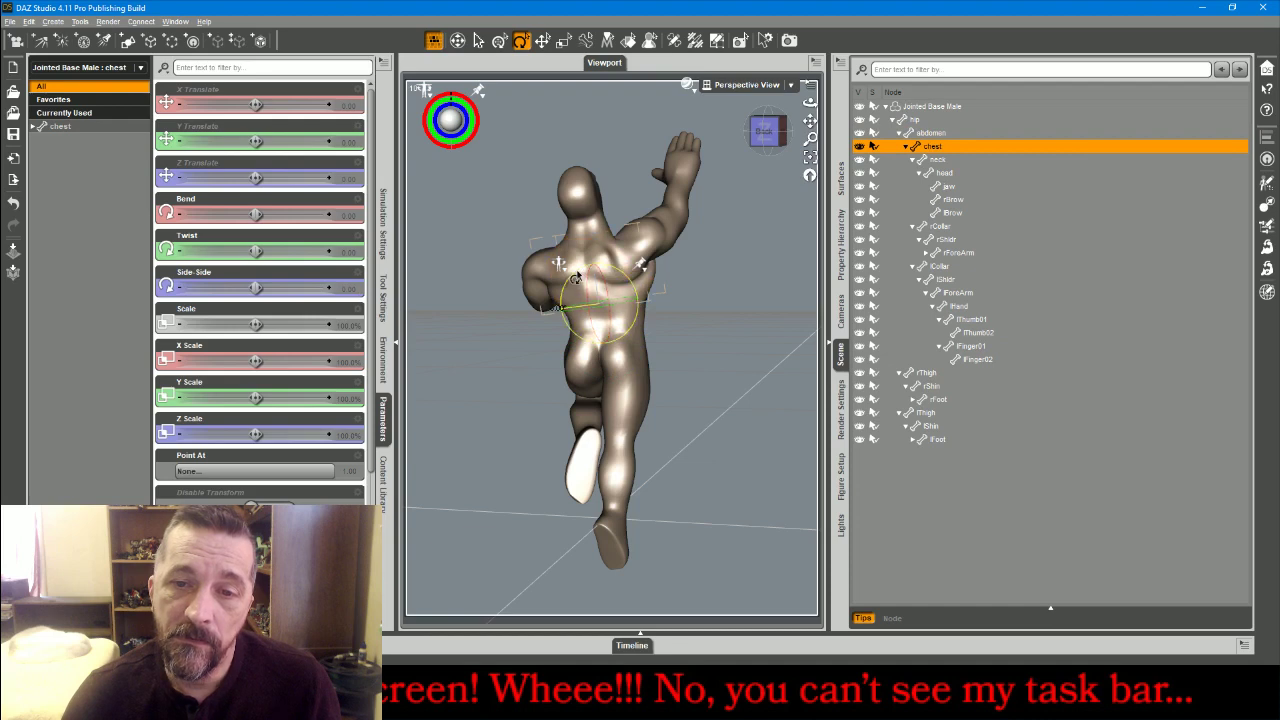
left_click_drag(576, 275, 571, 277)
left_click(575, 236)
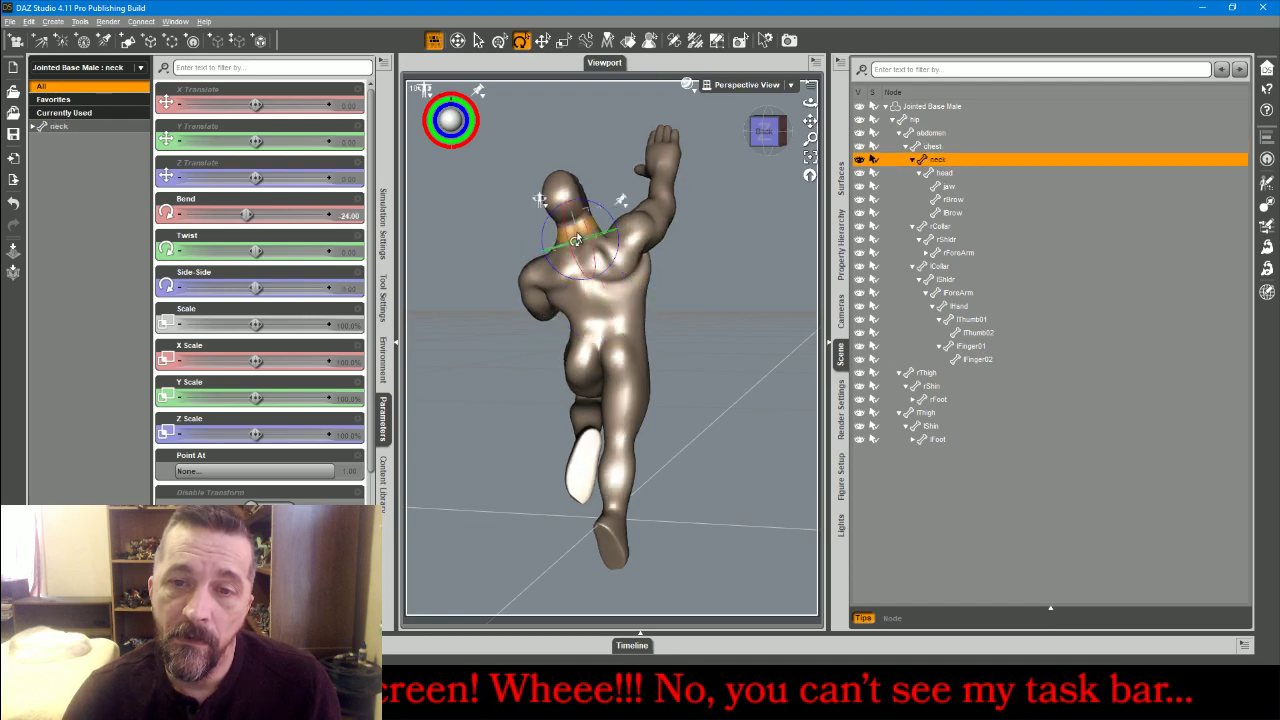
left_click_drag(606, 221, 618, 217)
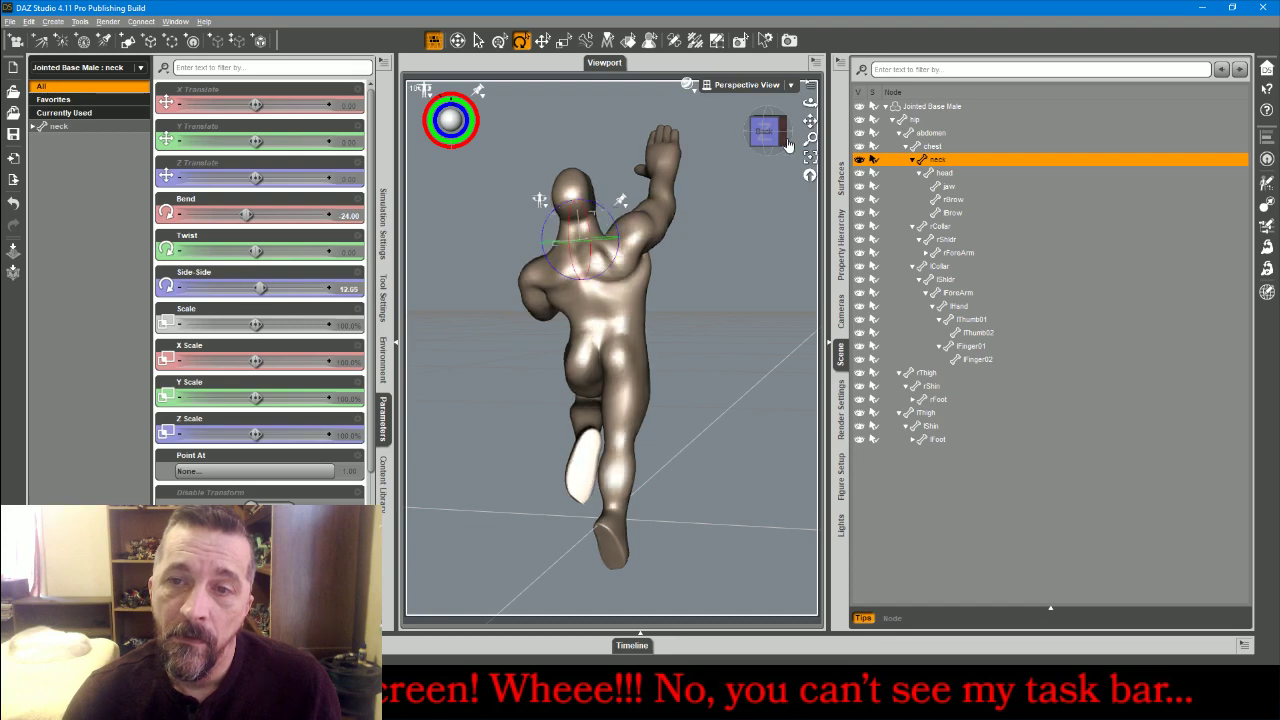
Twist the abdomen and chest together to about 5
left_click_drag(787, 145, 766, 138)
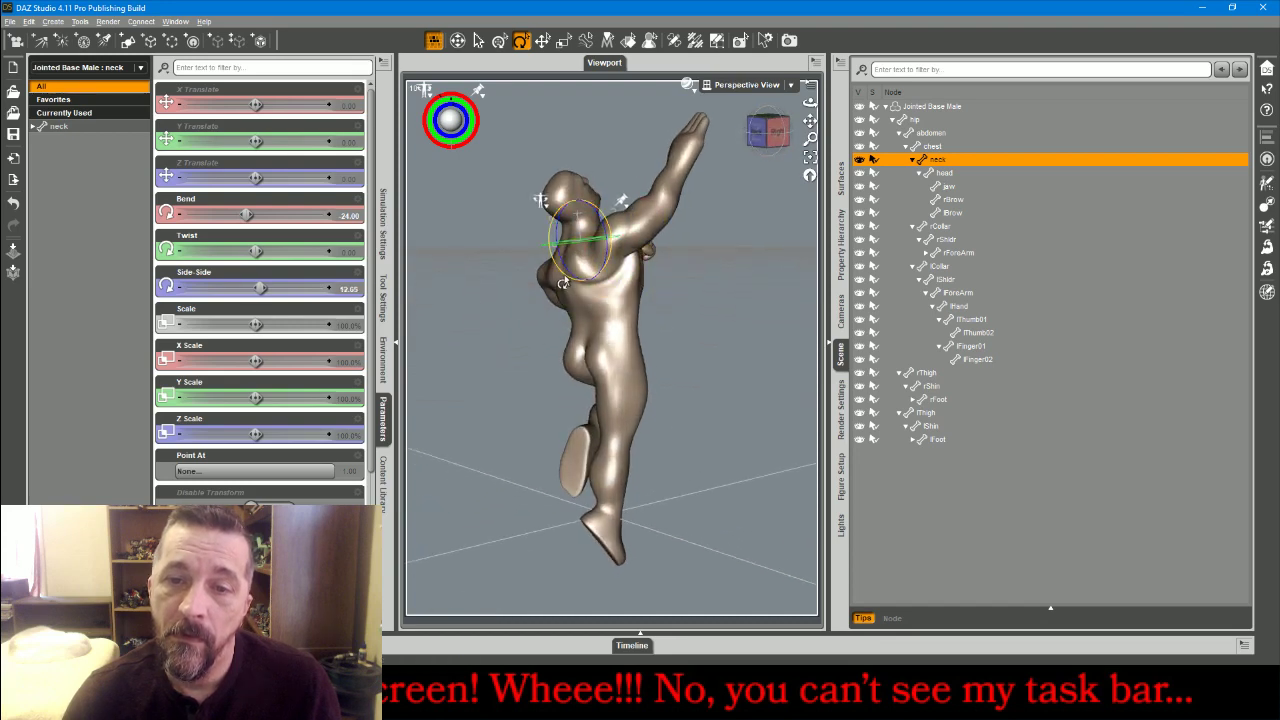
left_click(557, 290)
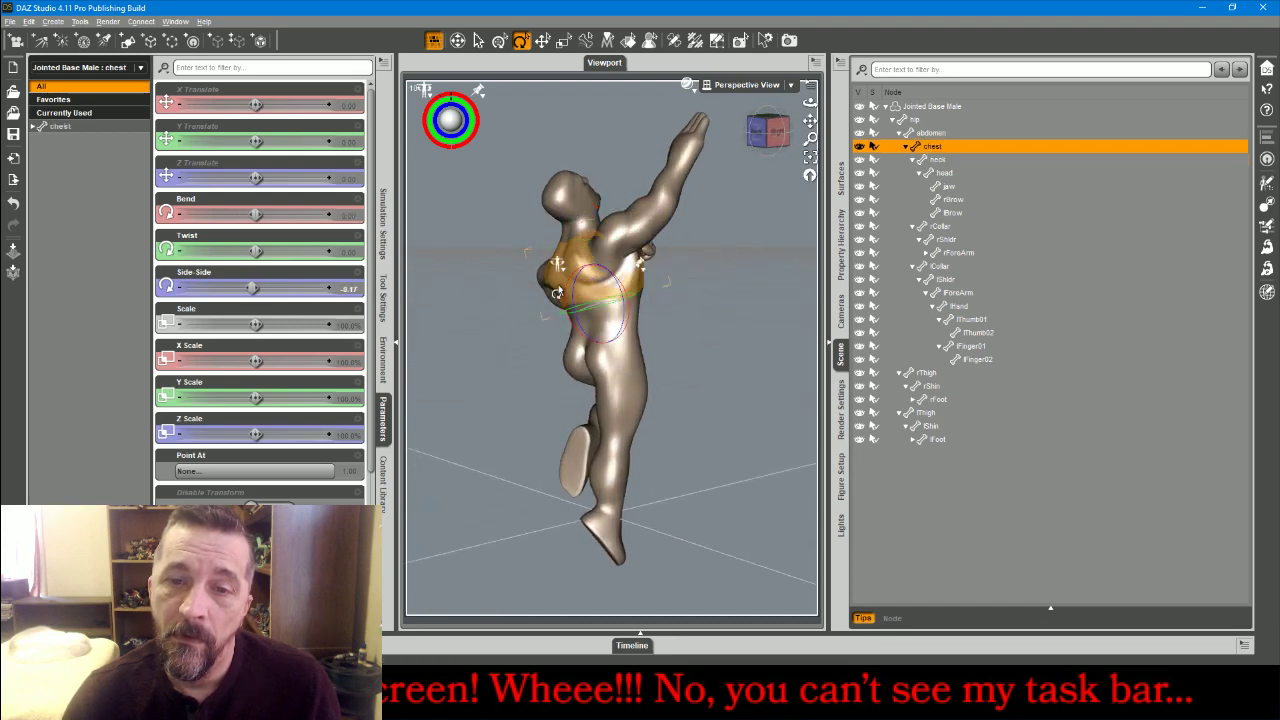
left_click(634, 326, "ctrl")
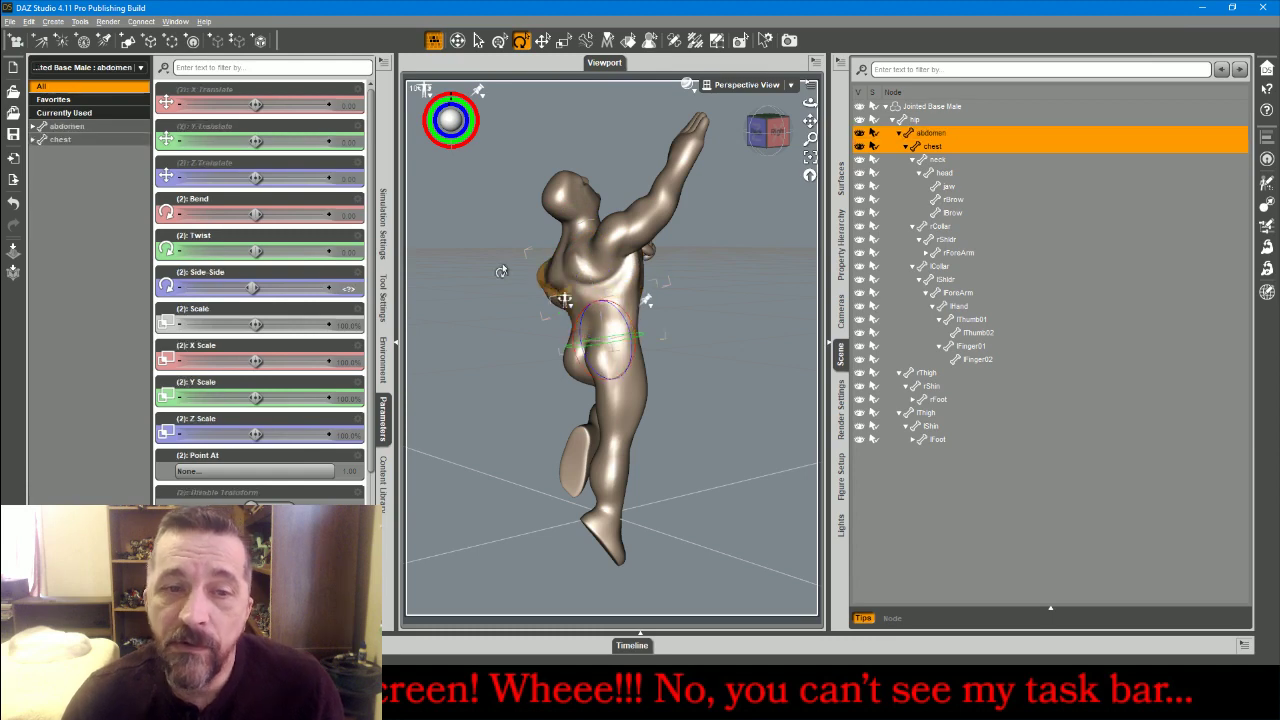
left_click_drag(258, 250, 257, 250)
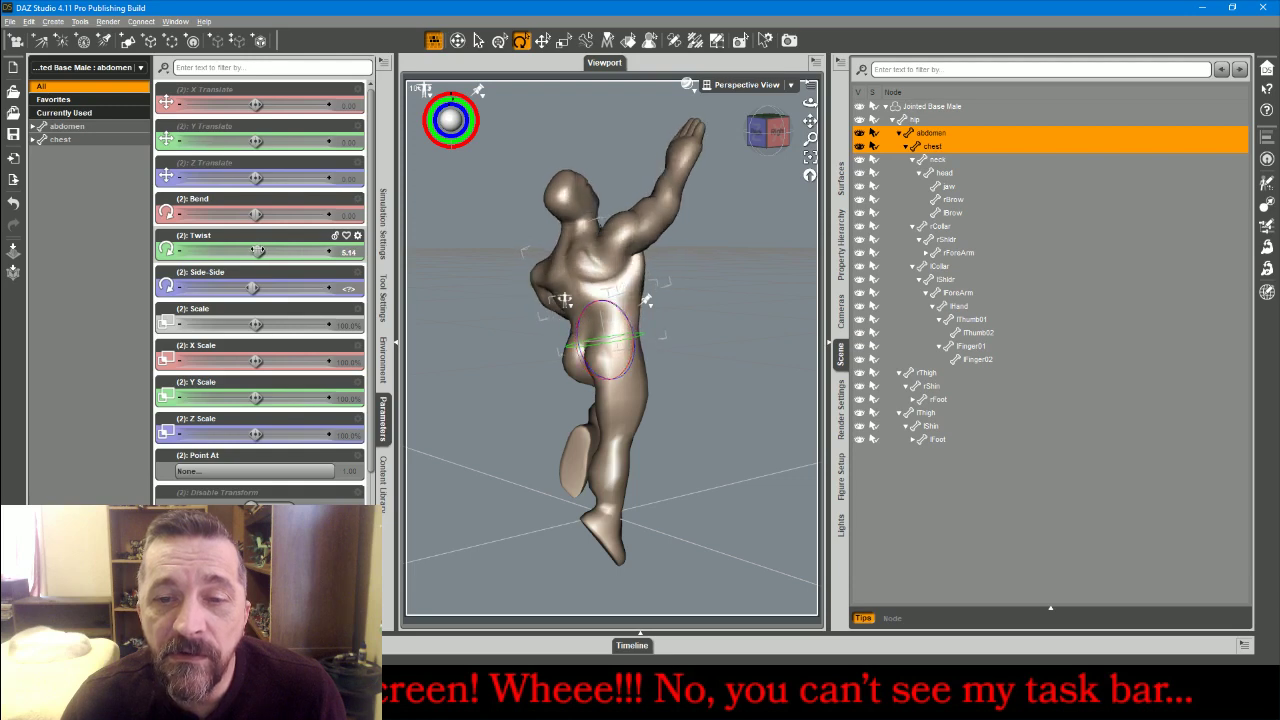
Swing the right thigh inward to a Side-Side of about 35
left_click_drag(776, 138, 702, 343)
left_click(645, 365)
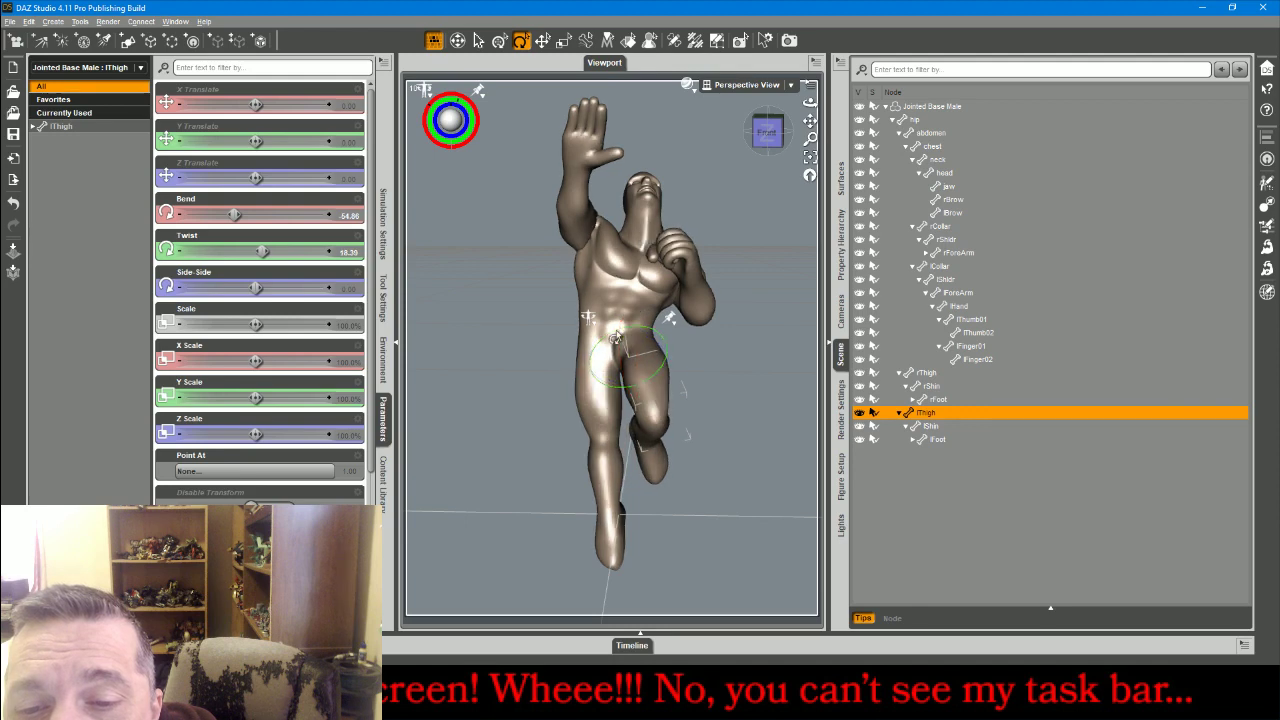
left_click(603, 398)
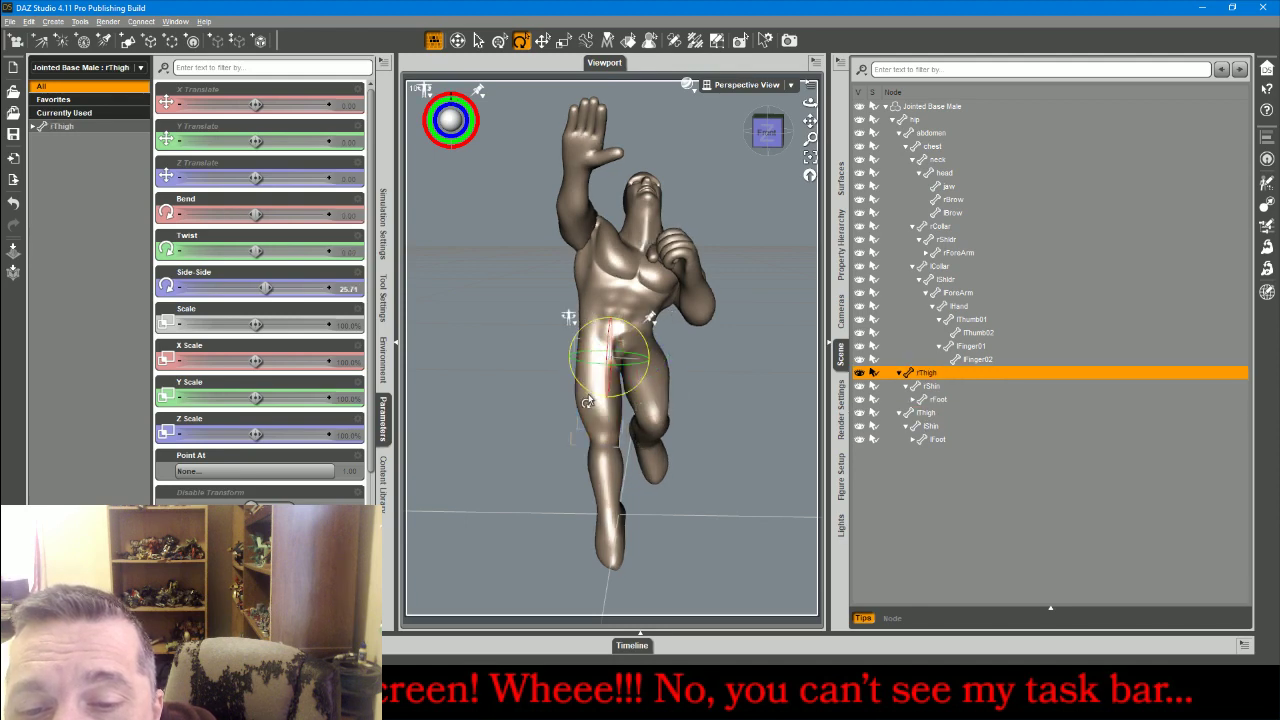
left_click_drag(590, 400, 590, 401)
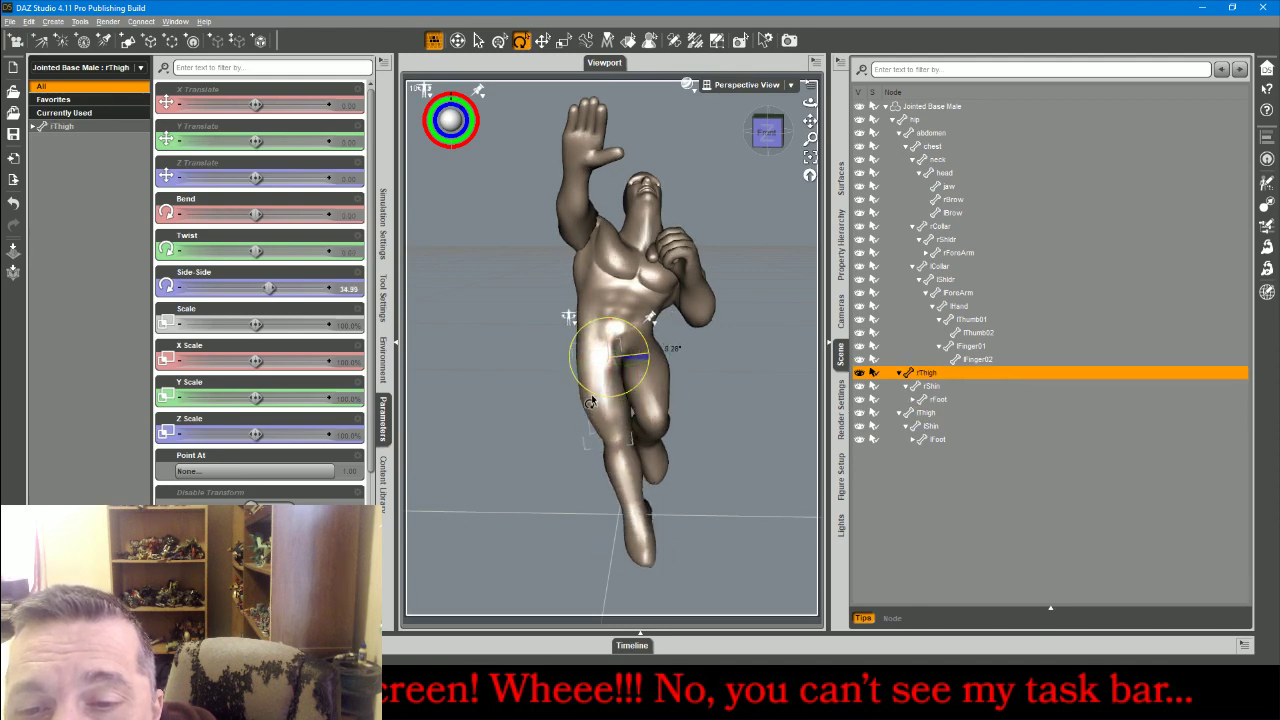
Rotate the raised right arm at the shoulder and twist the right forearm to about 5
left_click(580, 244)
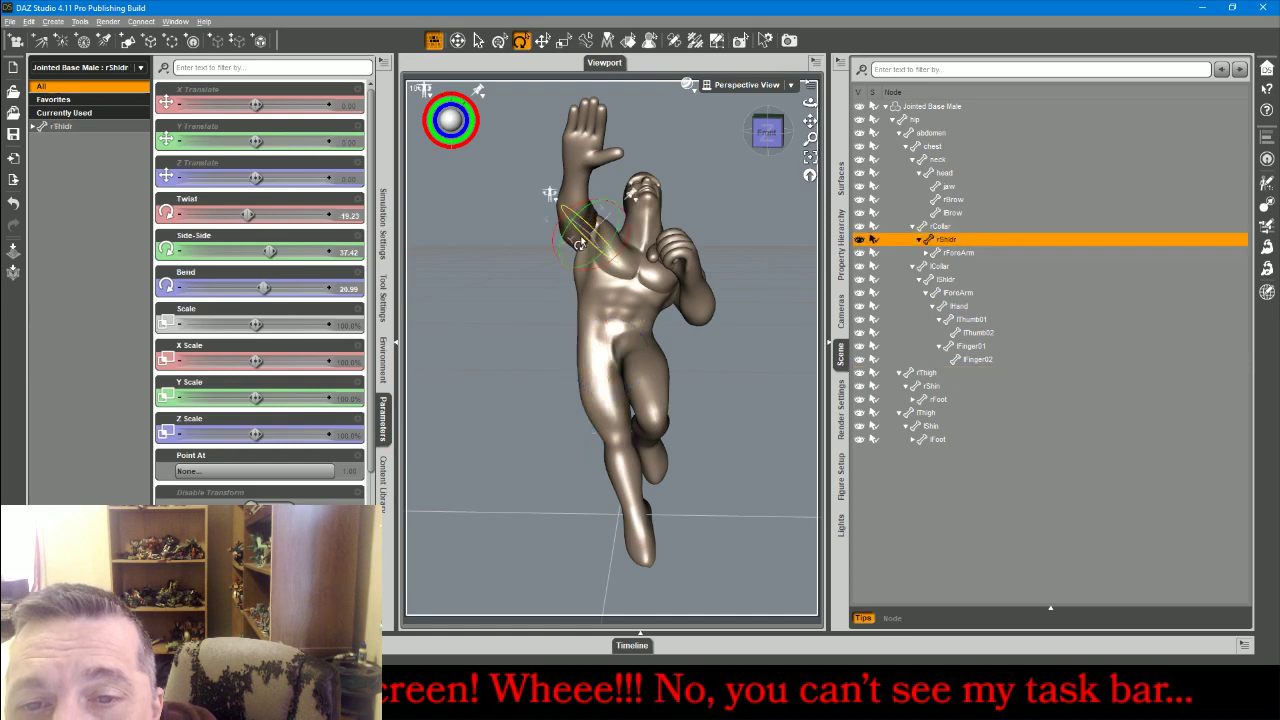
left_click_drag(588, 232, 607, 205)
left_click_drag(767, 132, 756, 140)
left_click(628, 196)
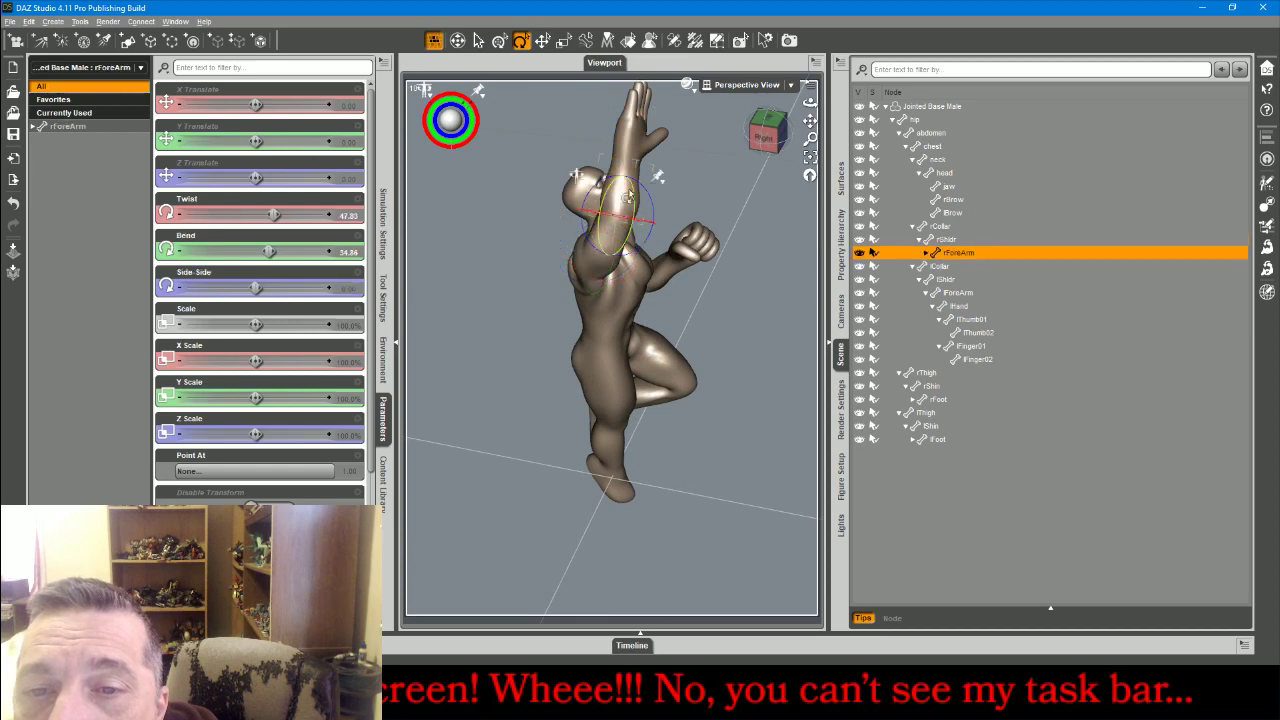
left_click_drag(641, 230, 628, 214)
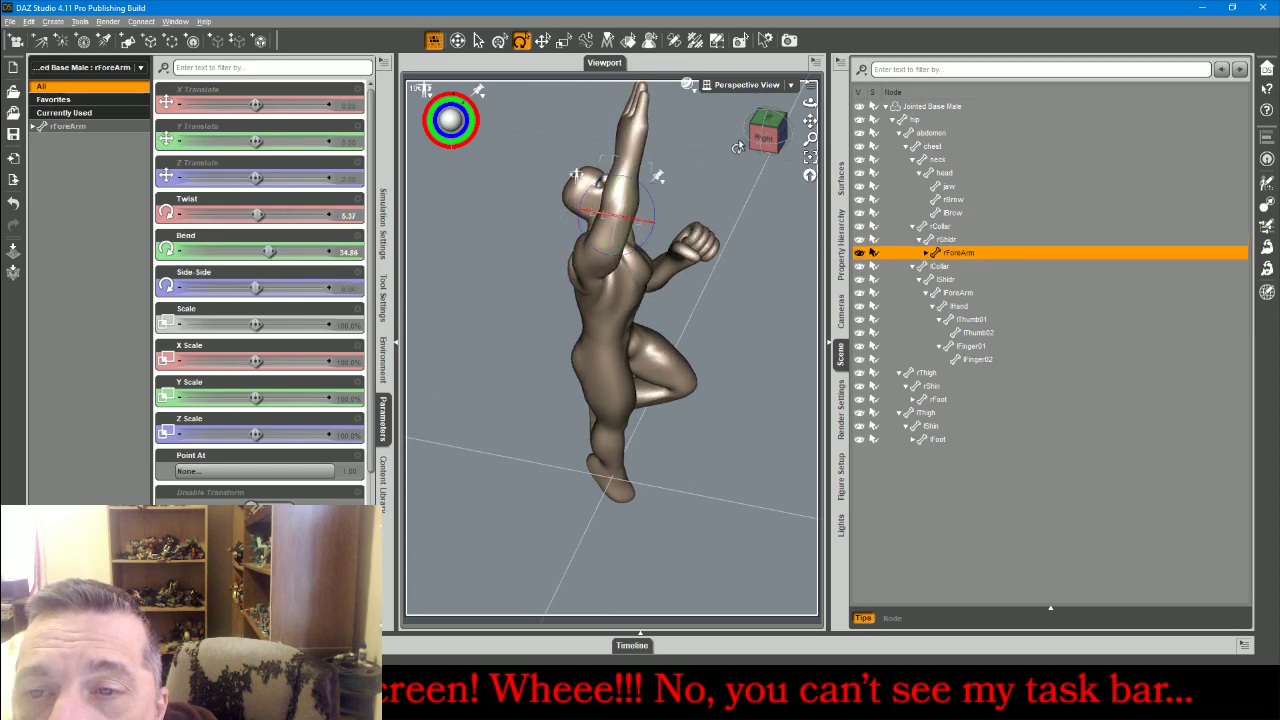
Adjust the Bend of the abdomen and chest to lean the upper body forward, with the chest's Bend at about 5
left_click_drag(765, 137, 743, 131)
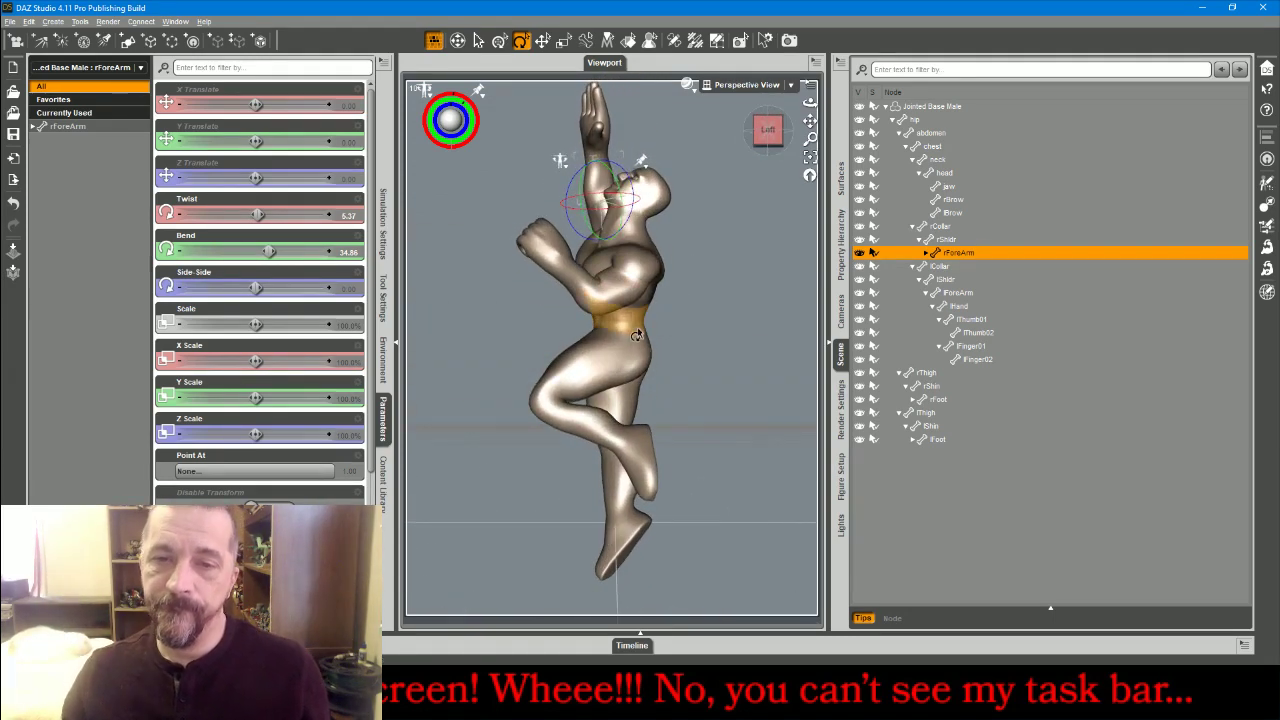
left_click(617, 360)
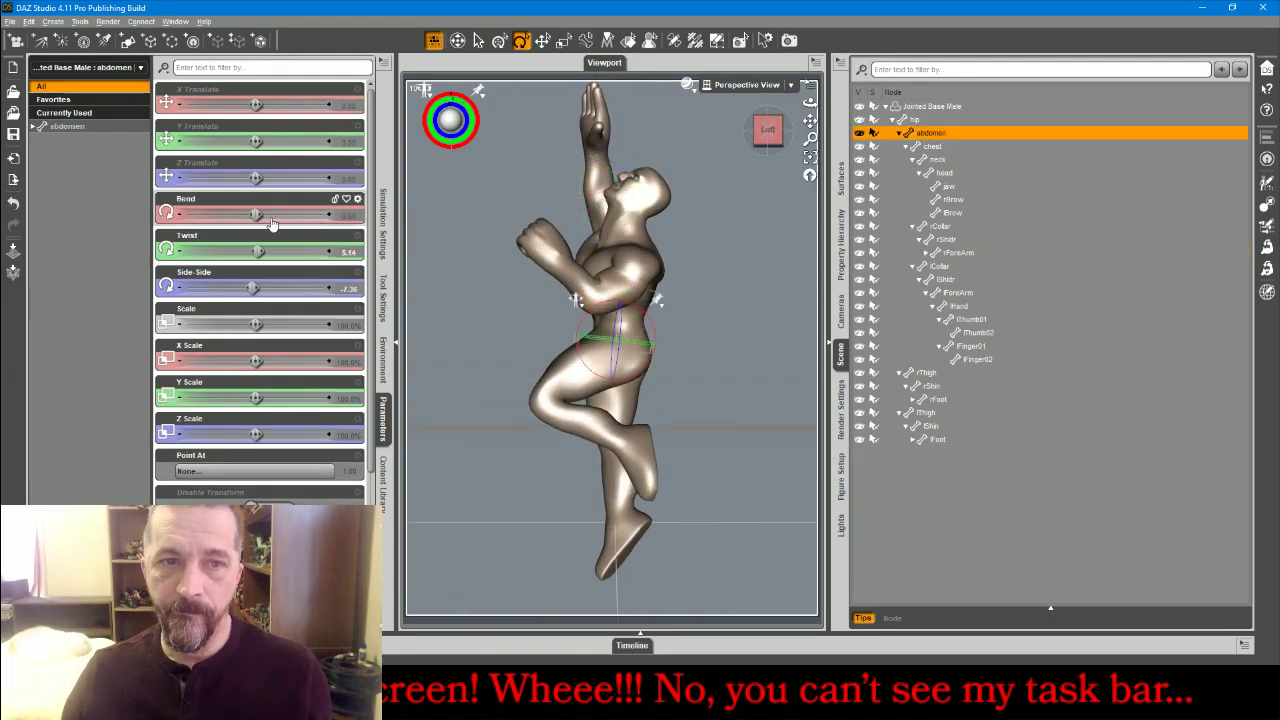
mouse_move(255, 214)
left_mouse_down()
mouse_move(279, 216)
mouse_move(265, 218)
left_mouse_up()
left_click(617, 247)
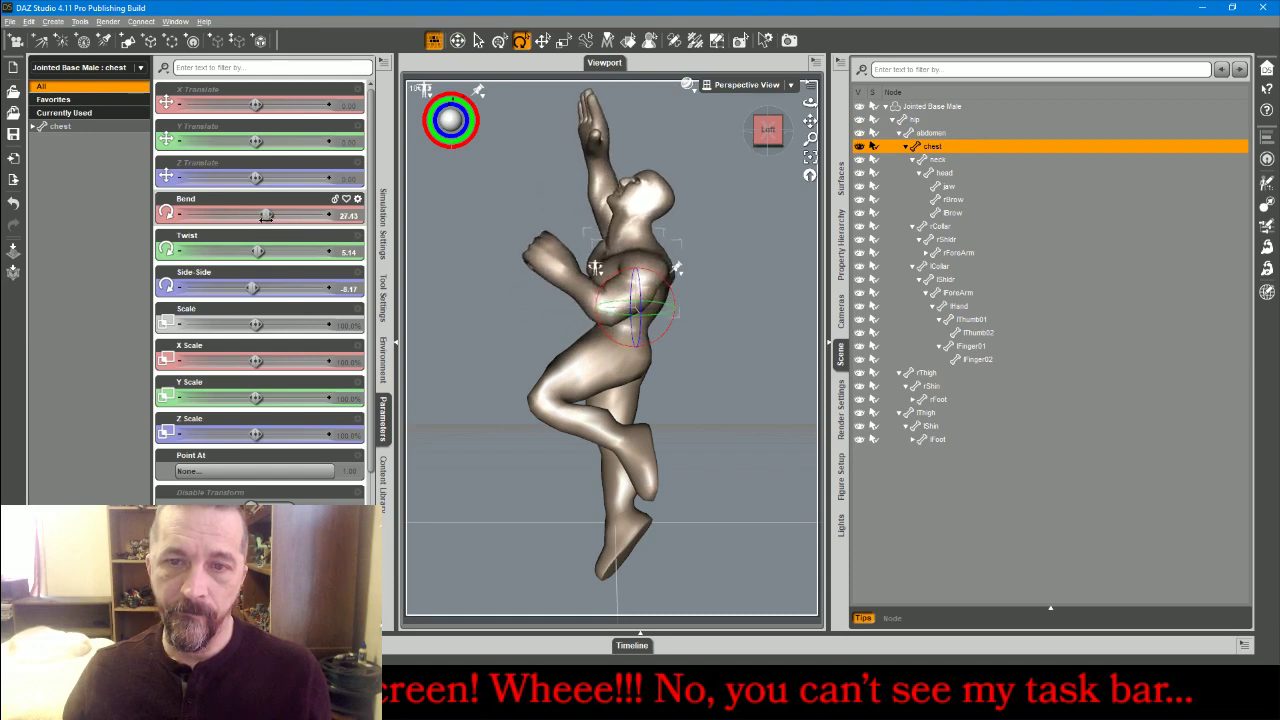
left_click(622, 330)
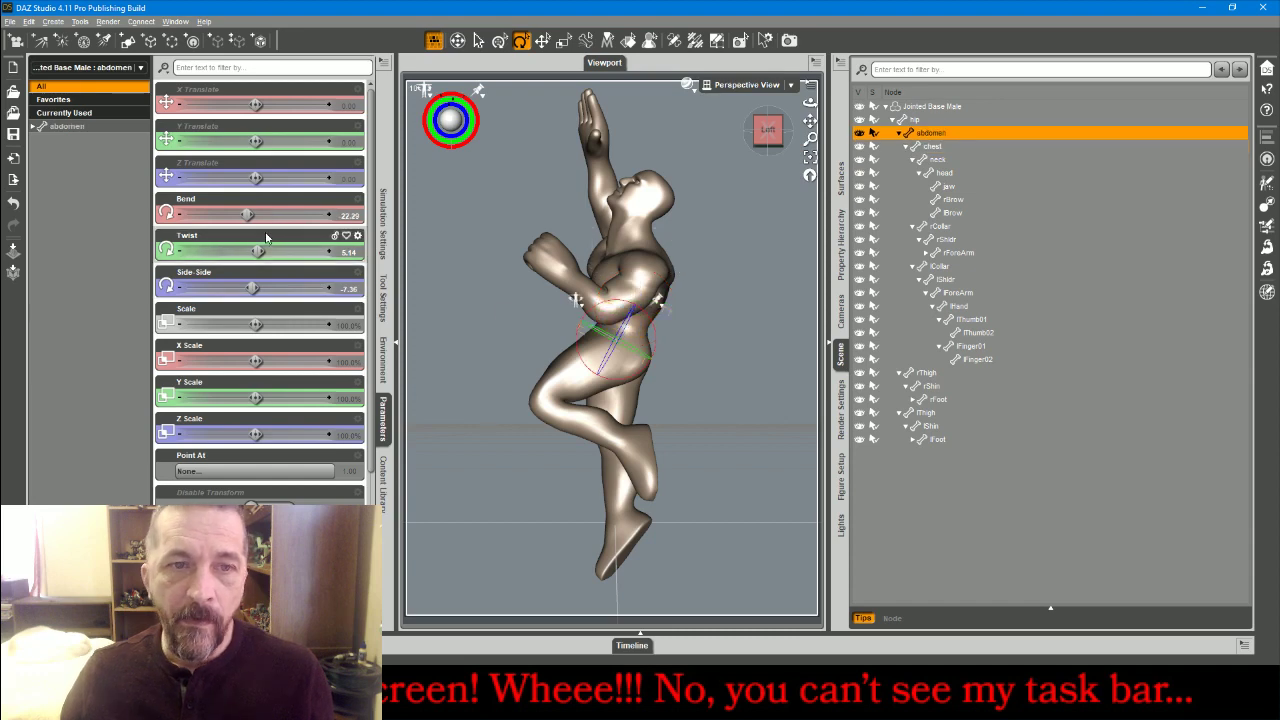
left_click_drag(258, 216, 255, 215)
left_click(553, 287)
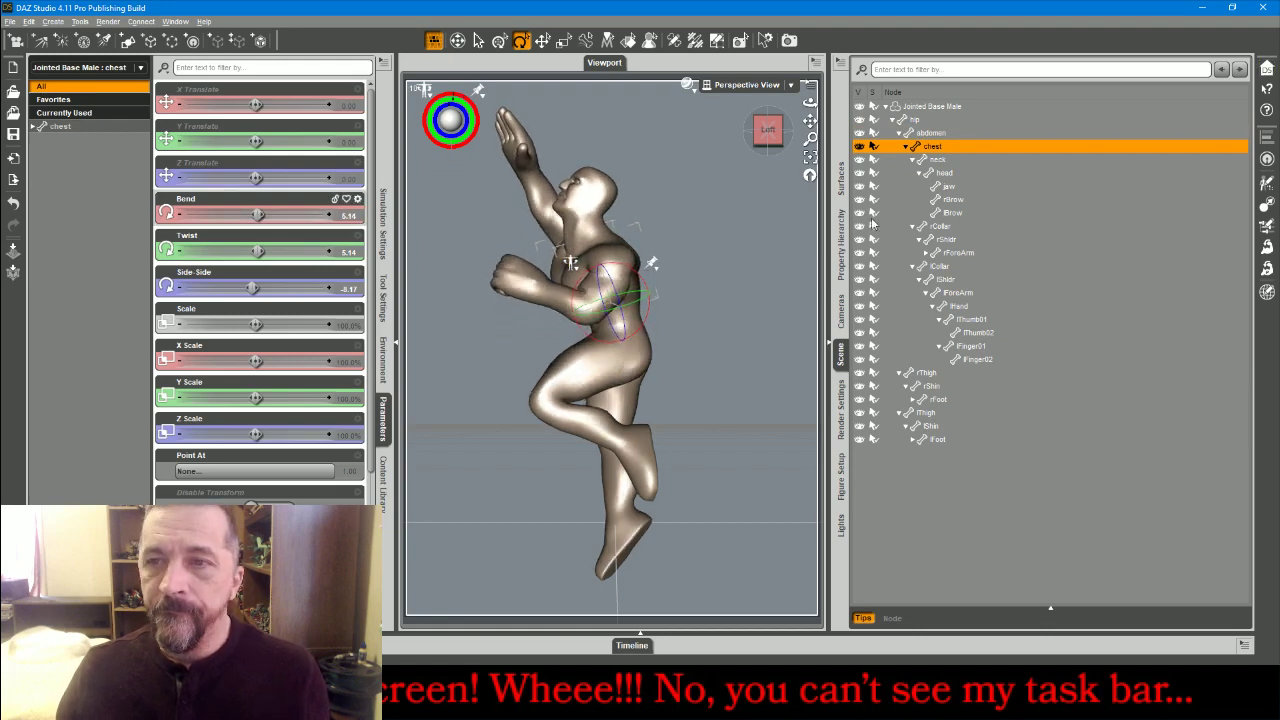
Tip the whole figure forward into a flying angle with a hip Bend of about 26
left_click(935, 121)
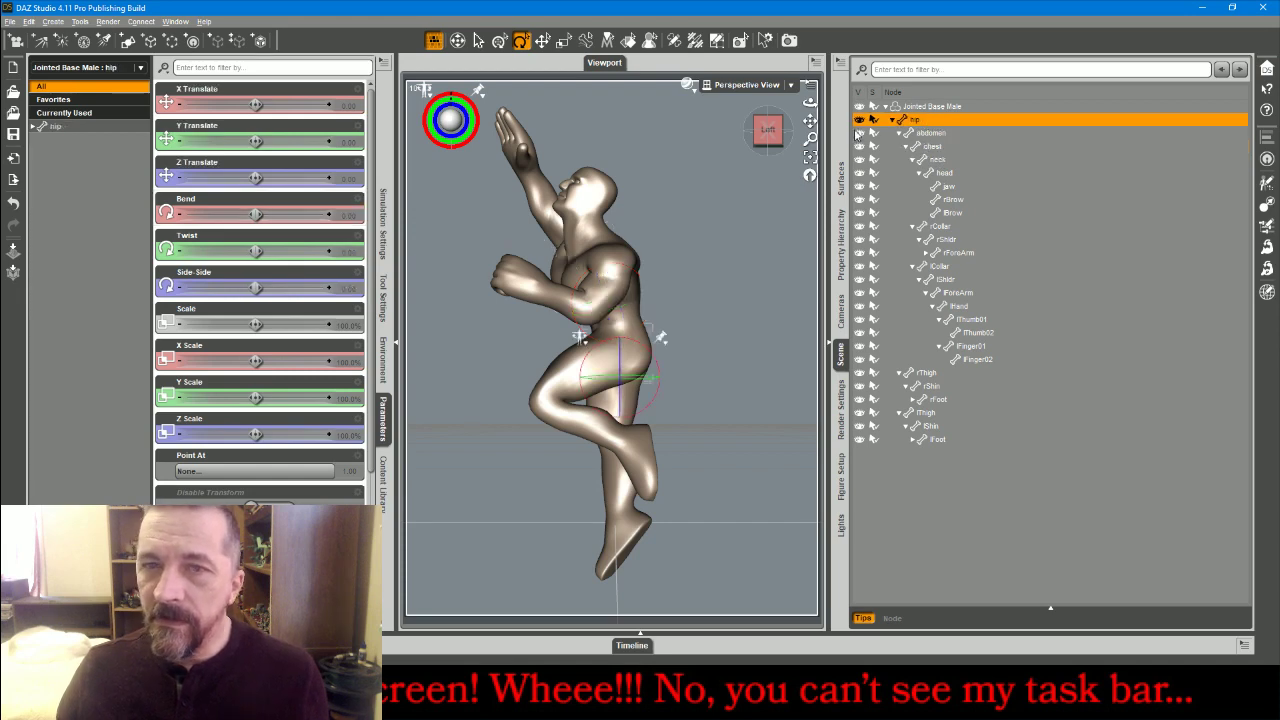
left_click_drag(252, 215, 266, 215)
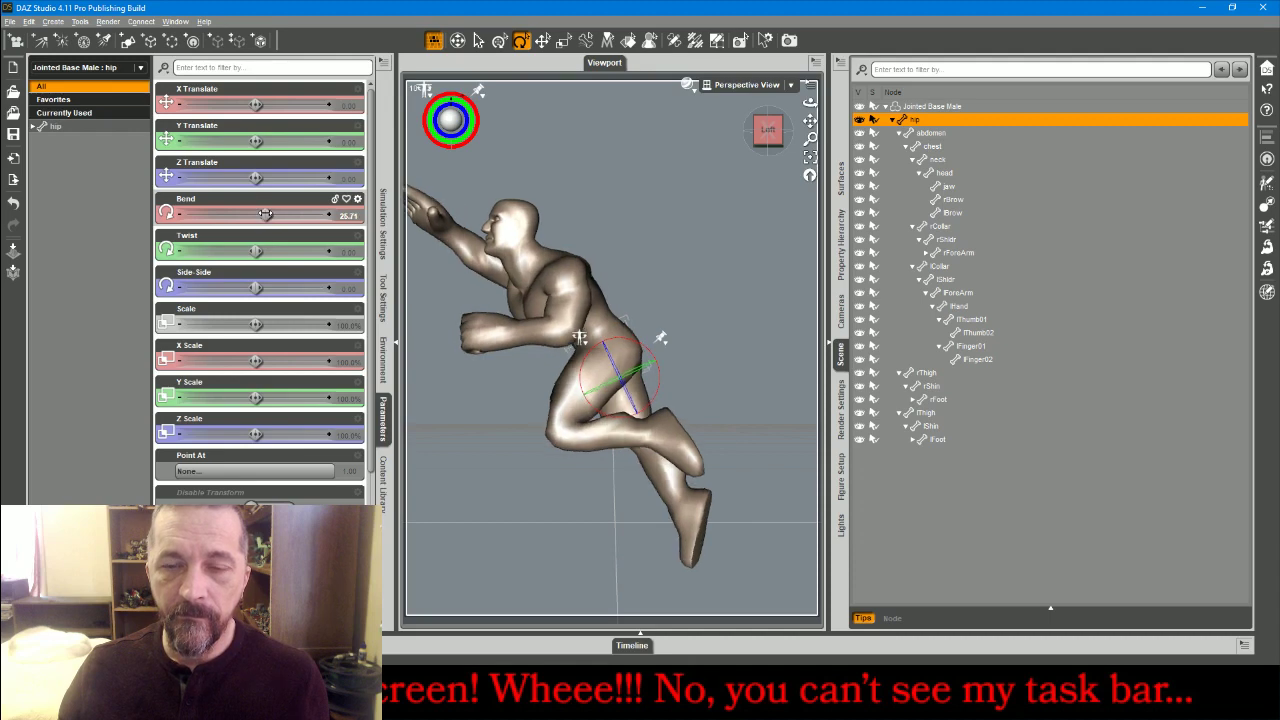
left_click_drag(775, 133, 806, 129)
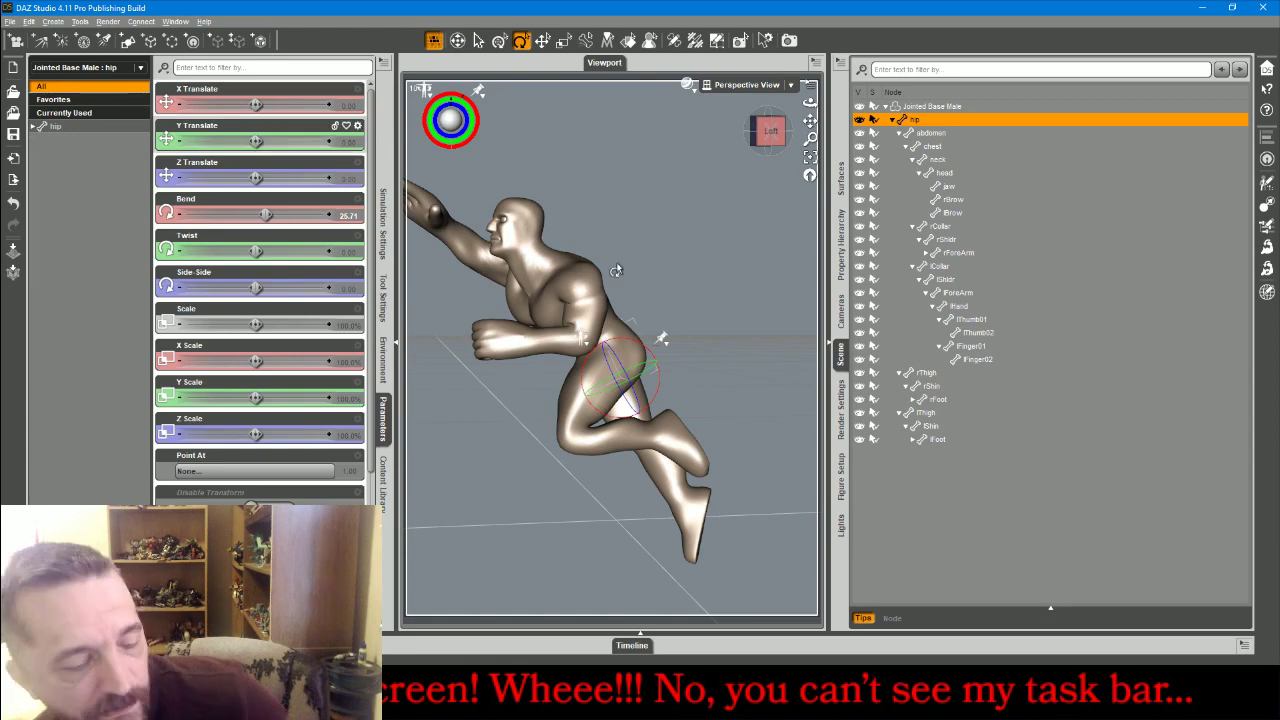
Move the figure to the floor, clear the selection and inspect the pose from the front
key("ctrl+d")
left_click(756, 184)
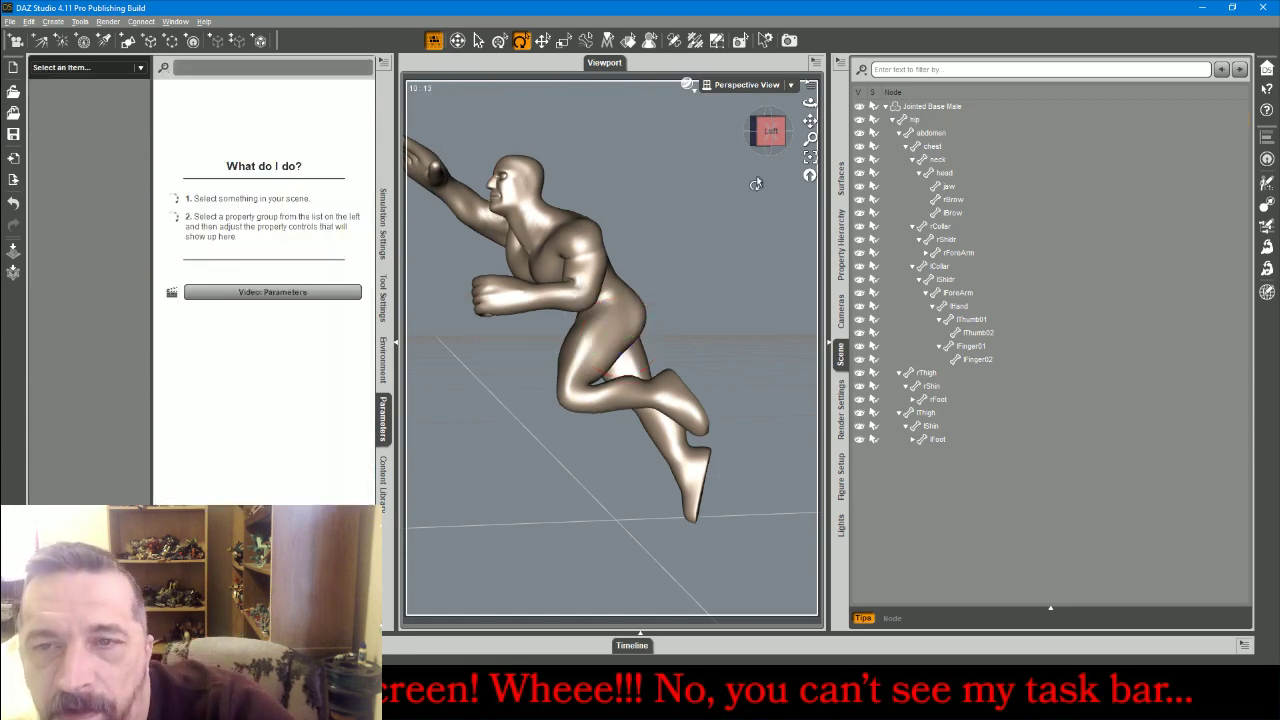
left_click_drag(560, 522, 459, 524)
Switch to the YouTube live chat and stream windows in Firefox to check on the broadcast
key("alt+Tab")
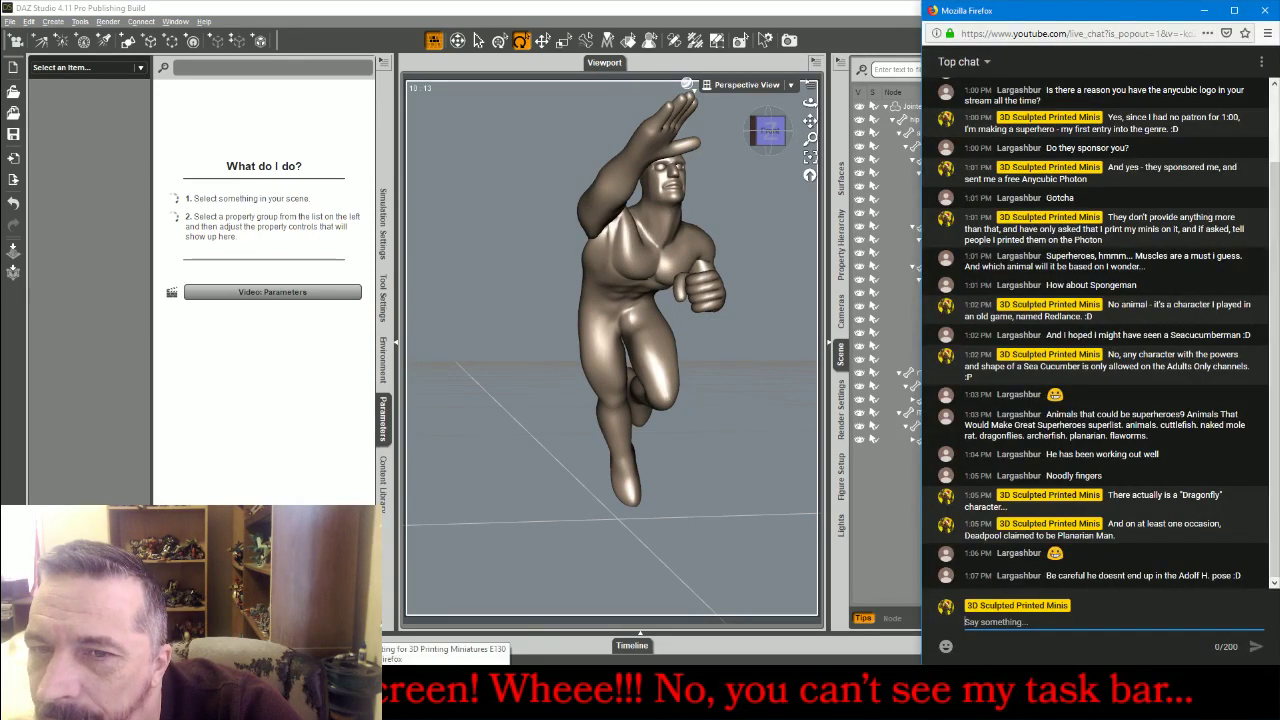
left_click(445, 700)
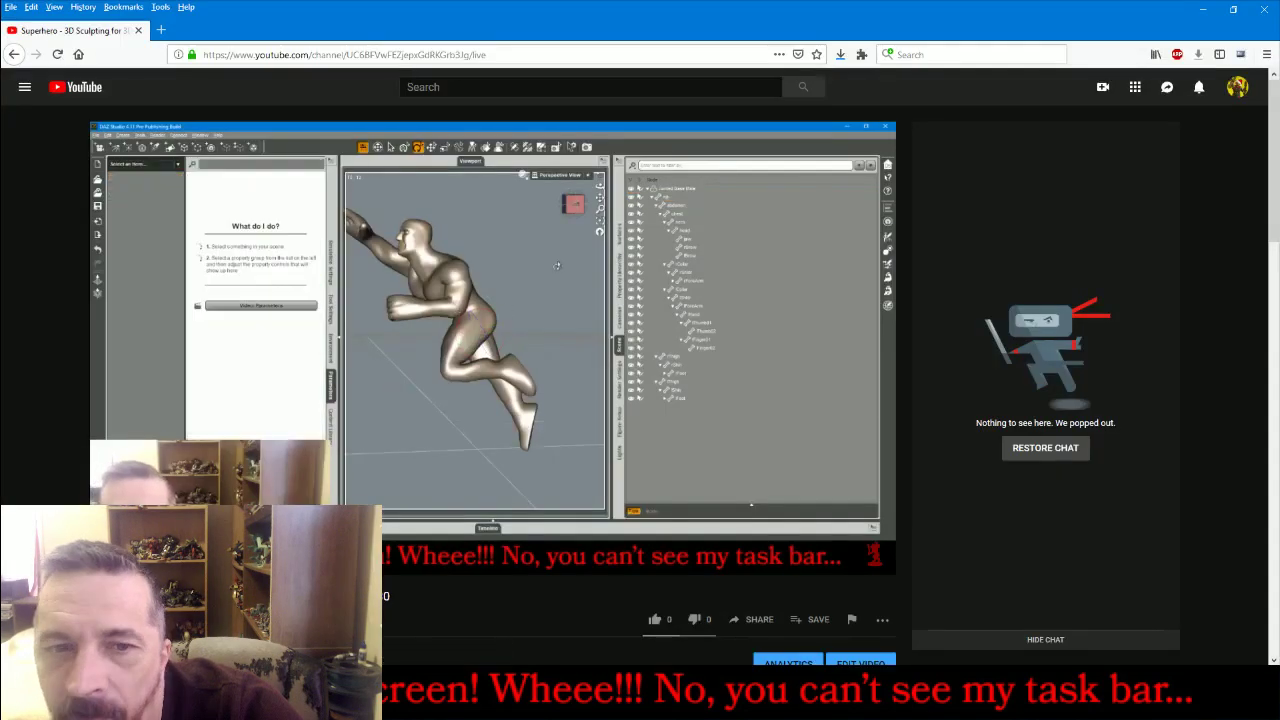
key("alt+Tab")
key("alt+Tab")
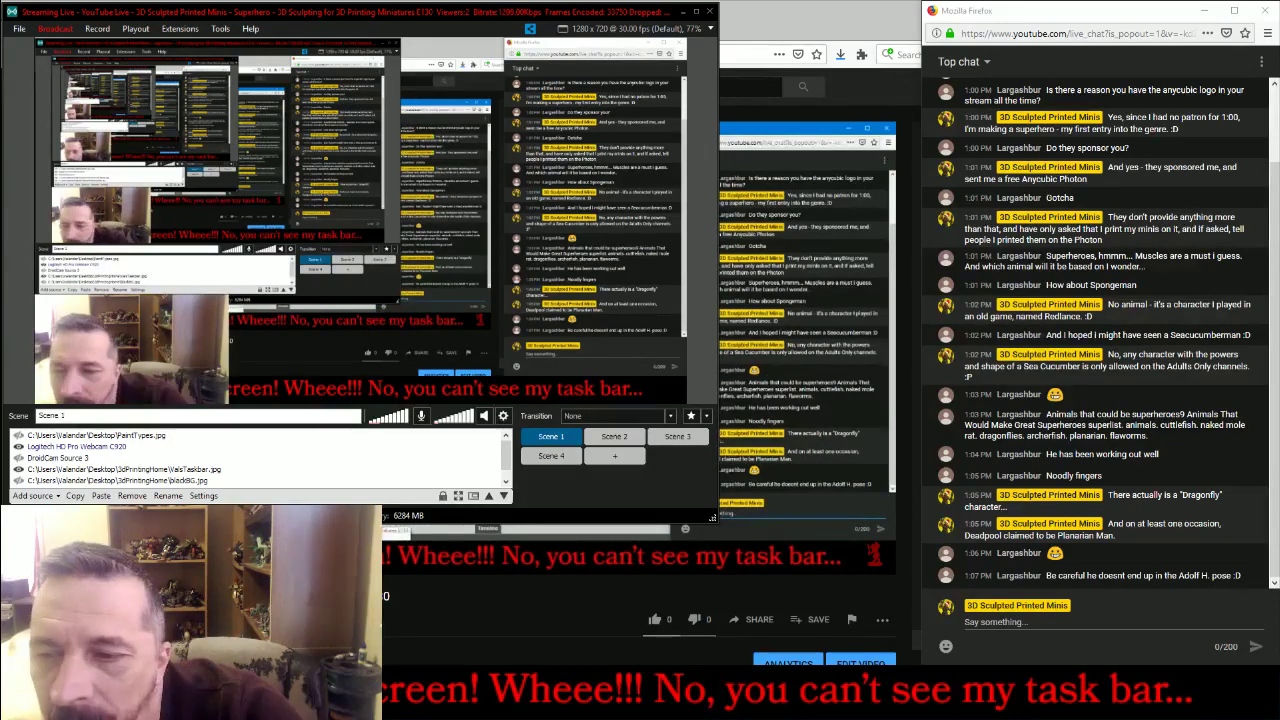
Return to DAZ Studio and narrow the figure's abdomen to an X Scale of about 84.4%
key("alt+Tab")
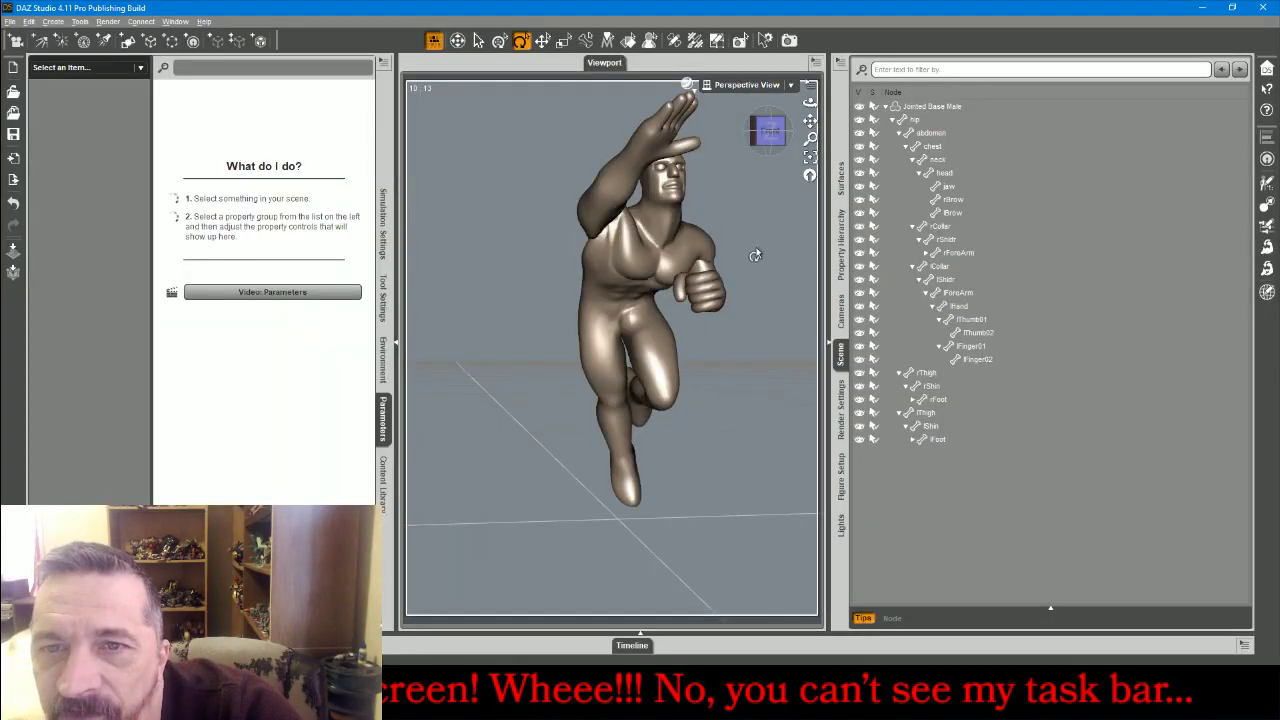
left_click_drag(769, 135, 655, 215)
left_click(604, 289)
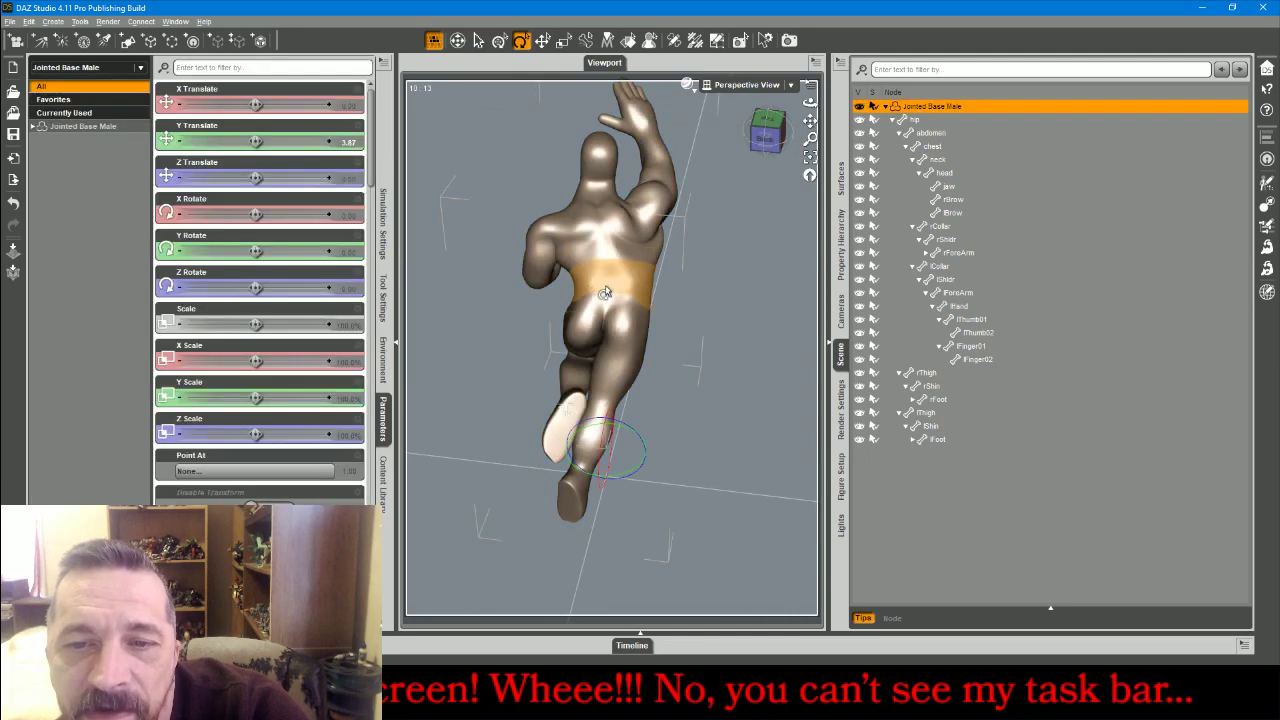
left_click(604, 291)
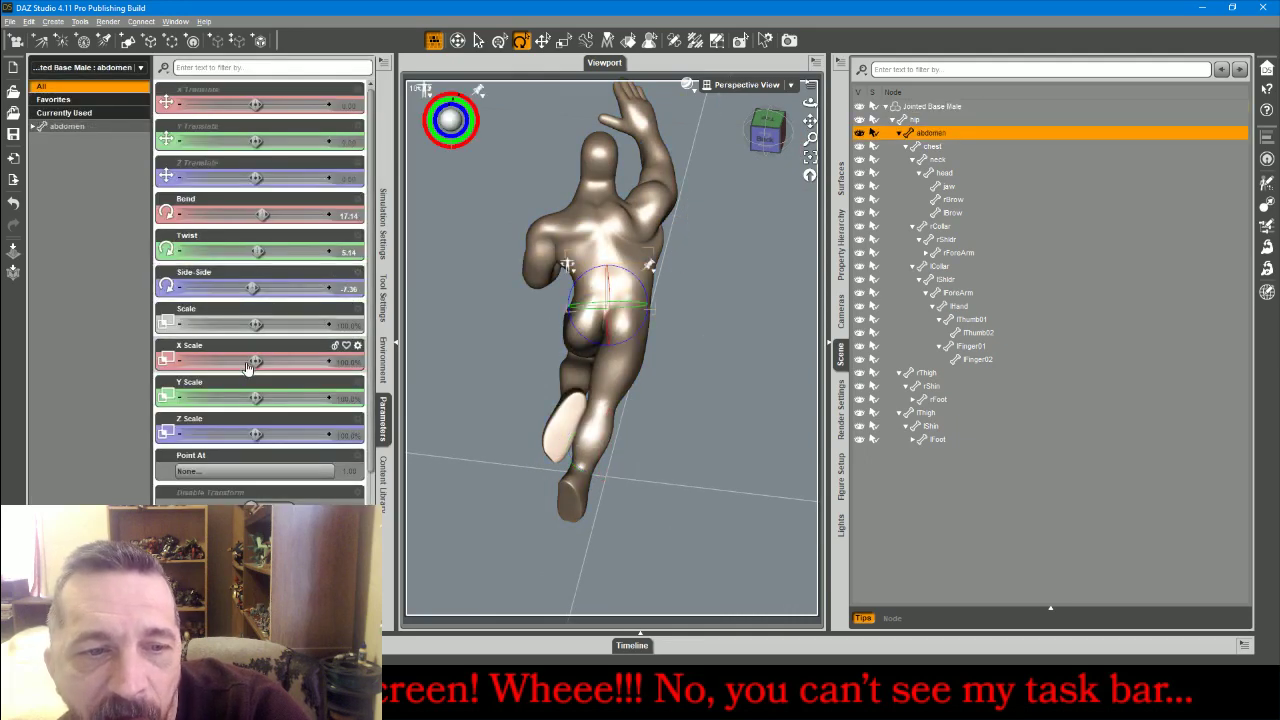
left_click_drag(255, 361, 229, 361)
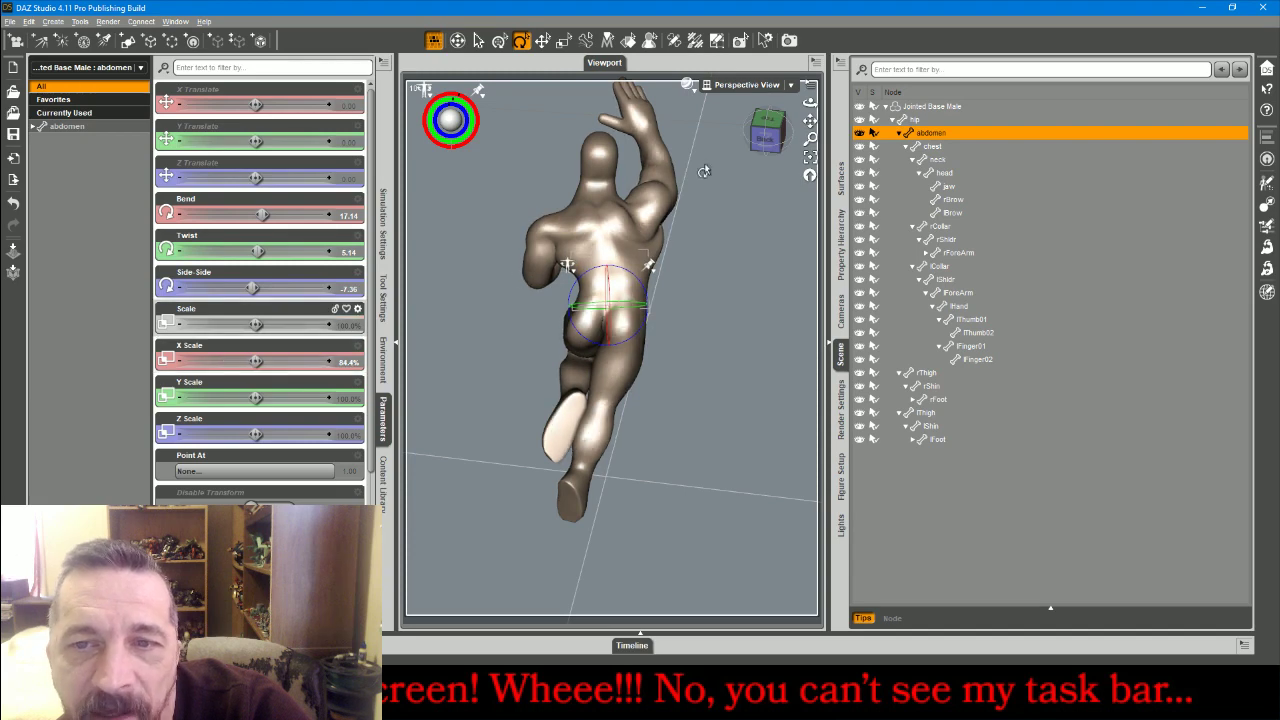
mouse_move(763, 139)
left_mouse_down()
mouse_move(714, 160)
mouse_move(775, 142)
left_mouse_up()
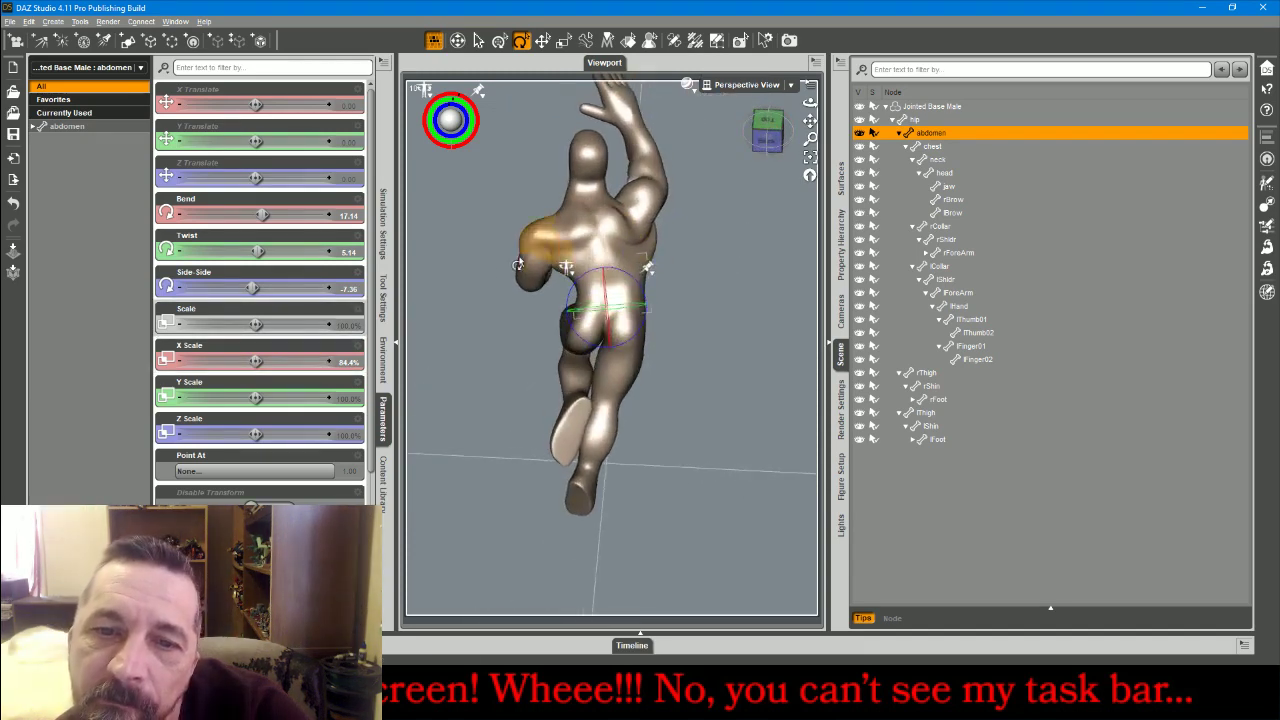
Rotate the left upper arm at the shoulder so the bent arm swings outward from the torso, and clear the selection
left_click(516, 278)
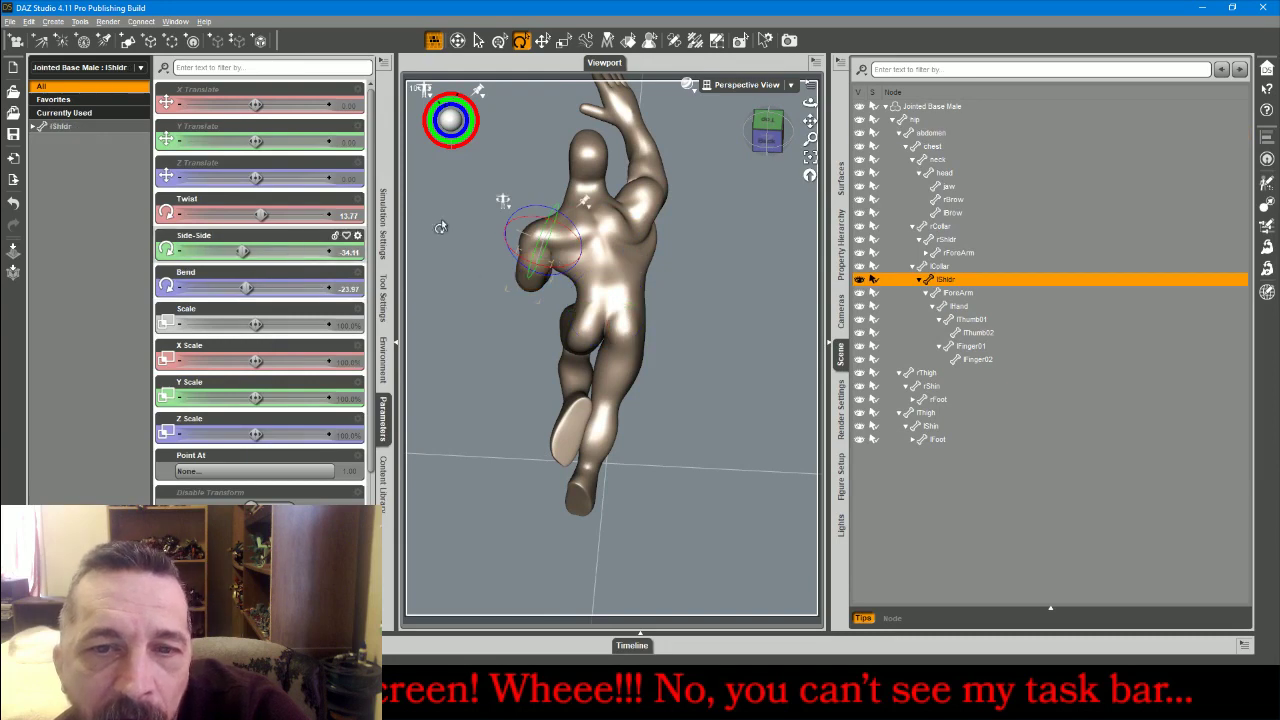
mouse_move(523, 215)
left_mouse_down()
mouse_move(510, 212)
mouse_move(535, 213)
left_mouse_up()
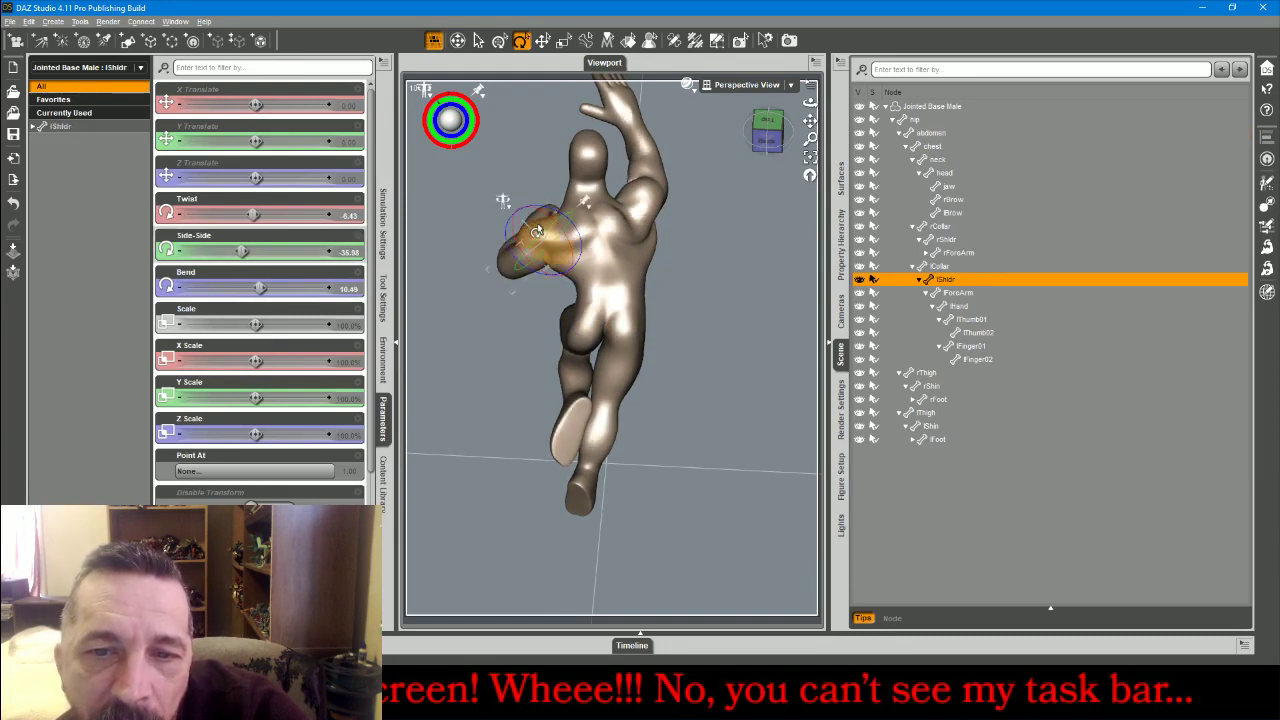
left_click(537, 223)
left_click_drag(541, 214, 536, 225)
left_click_drag(766, 127, 606, 121)
left_click(998, 515)
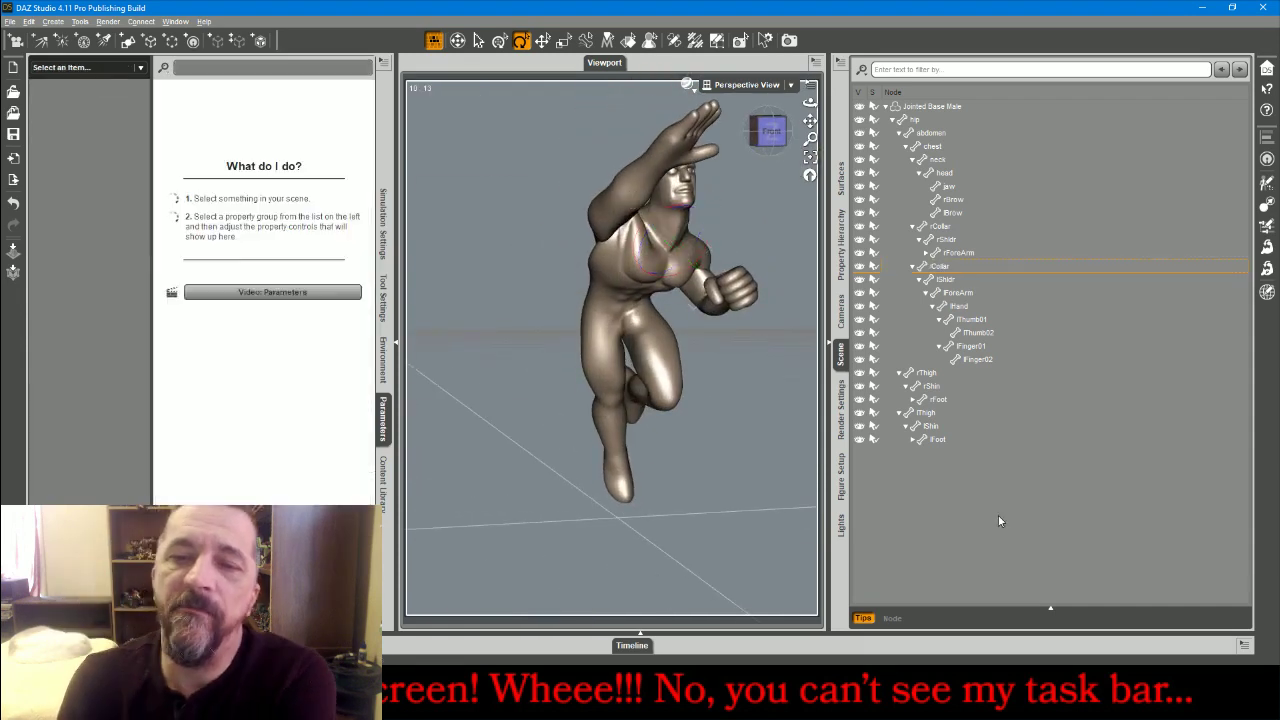
Import 2BaseMetalGrate2.OBJ from the Bases folder with the Custom preset at 100% scale
left_click(8, 22)
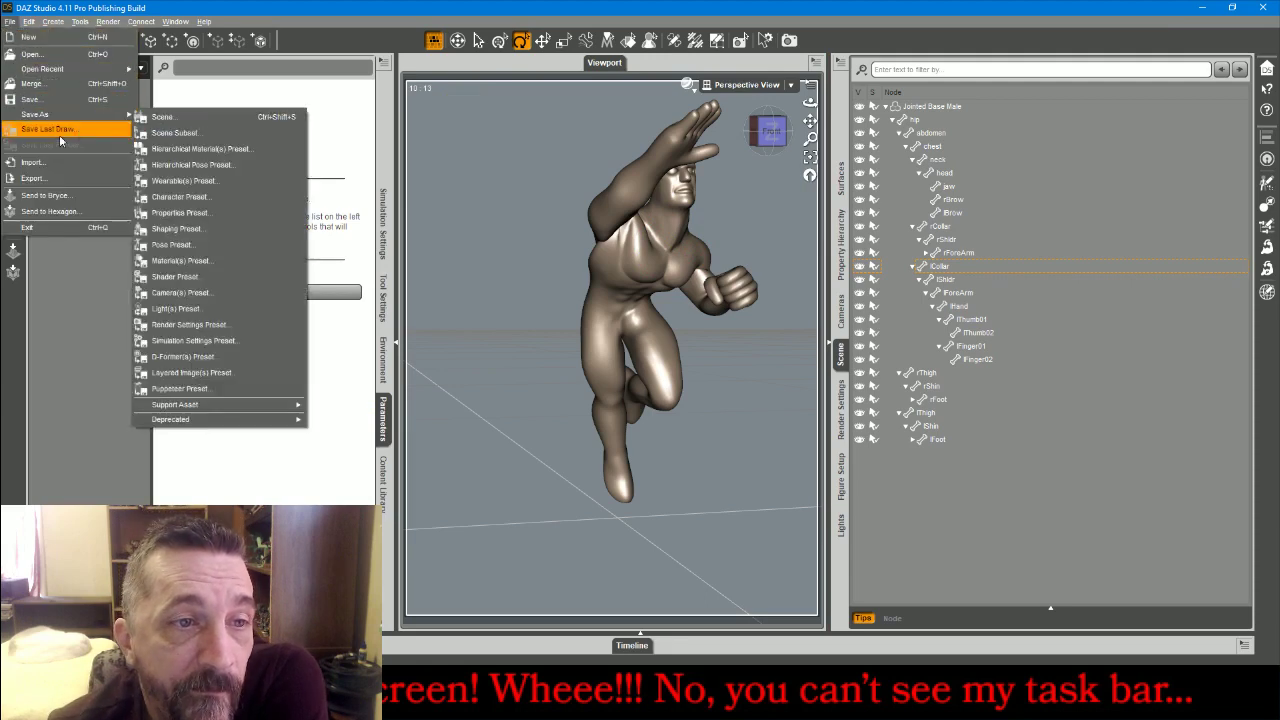
left_click(97, 210)
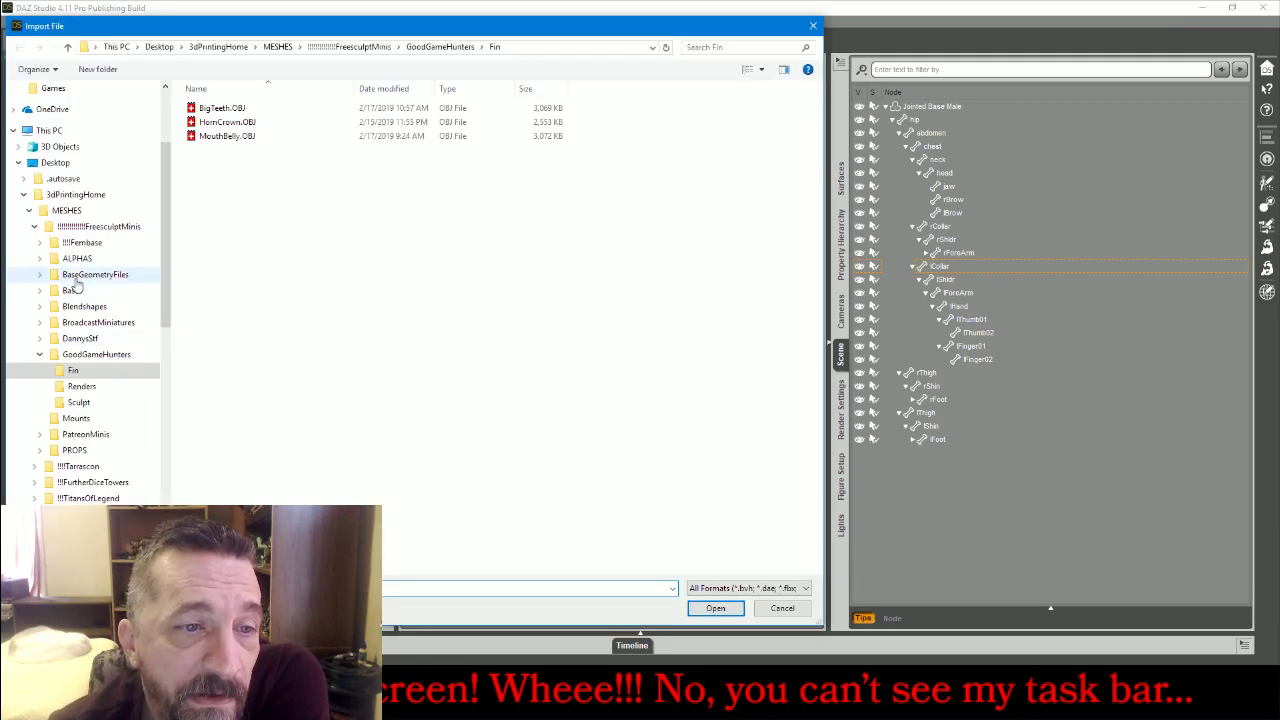
left_click(80, 290)
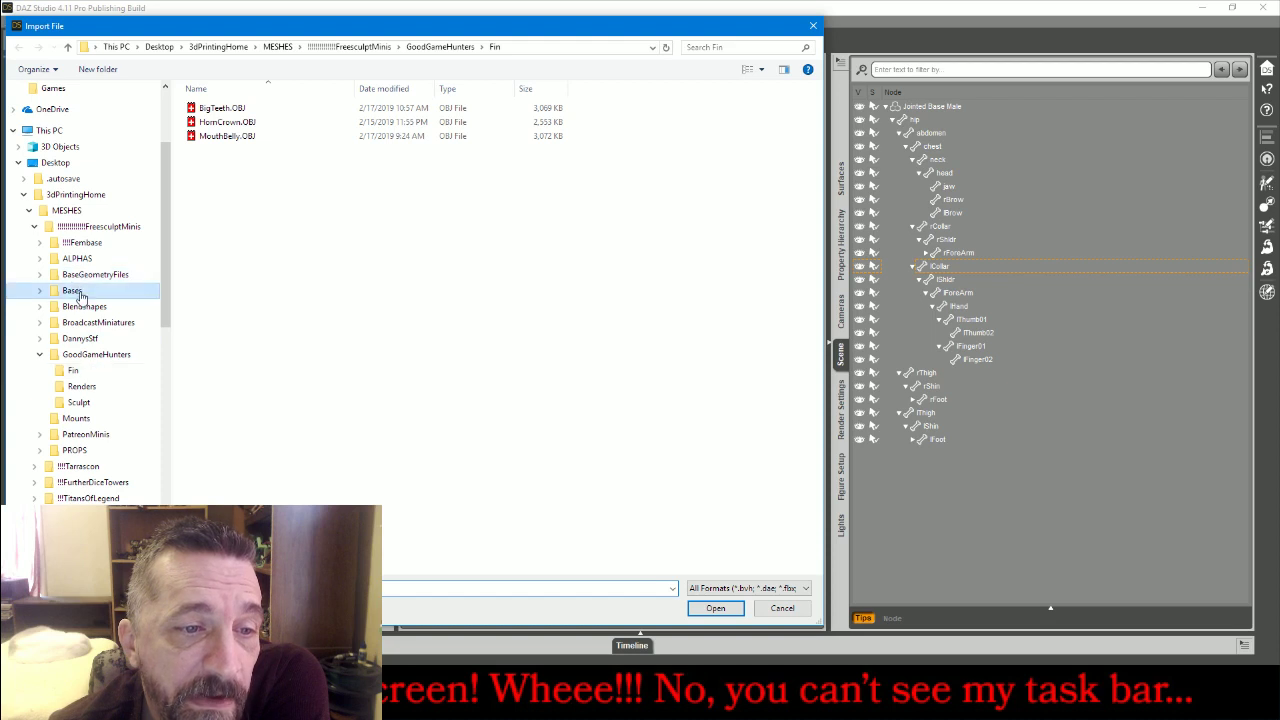
left_click(40, 355)
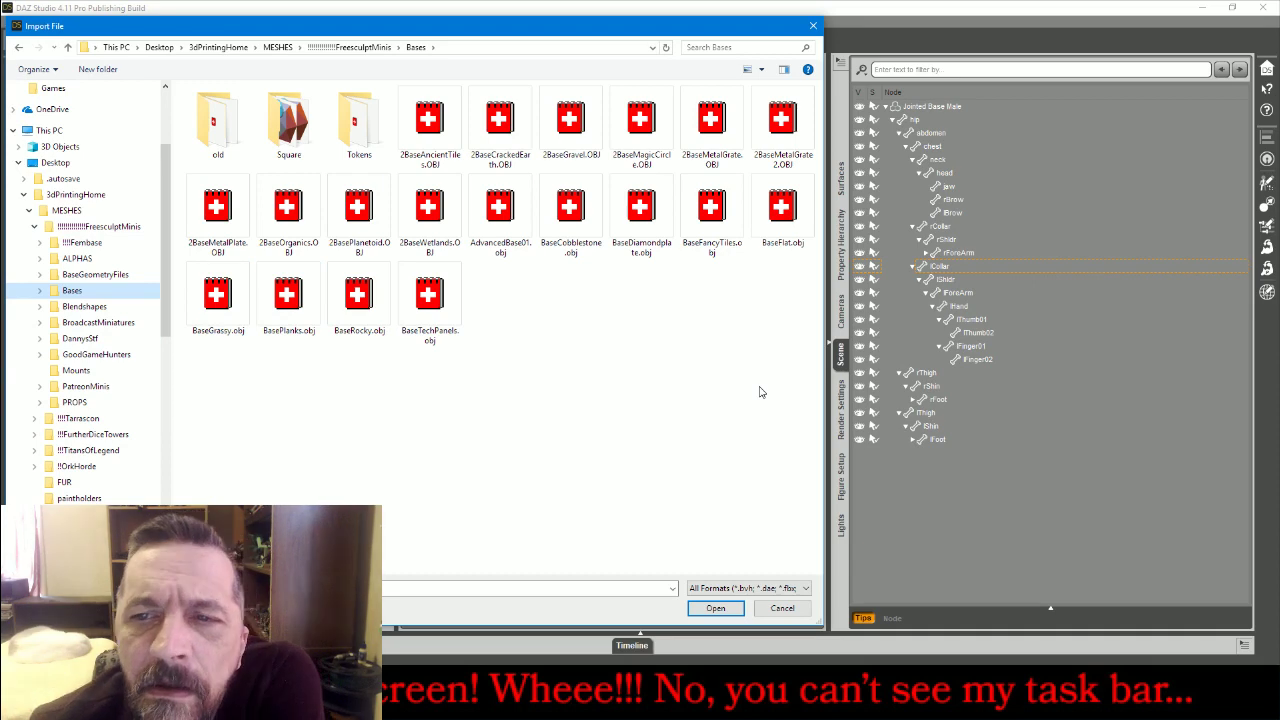
double_click(757, 125)
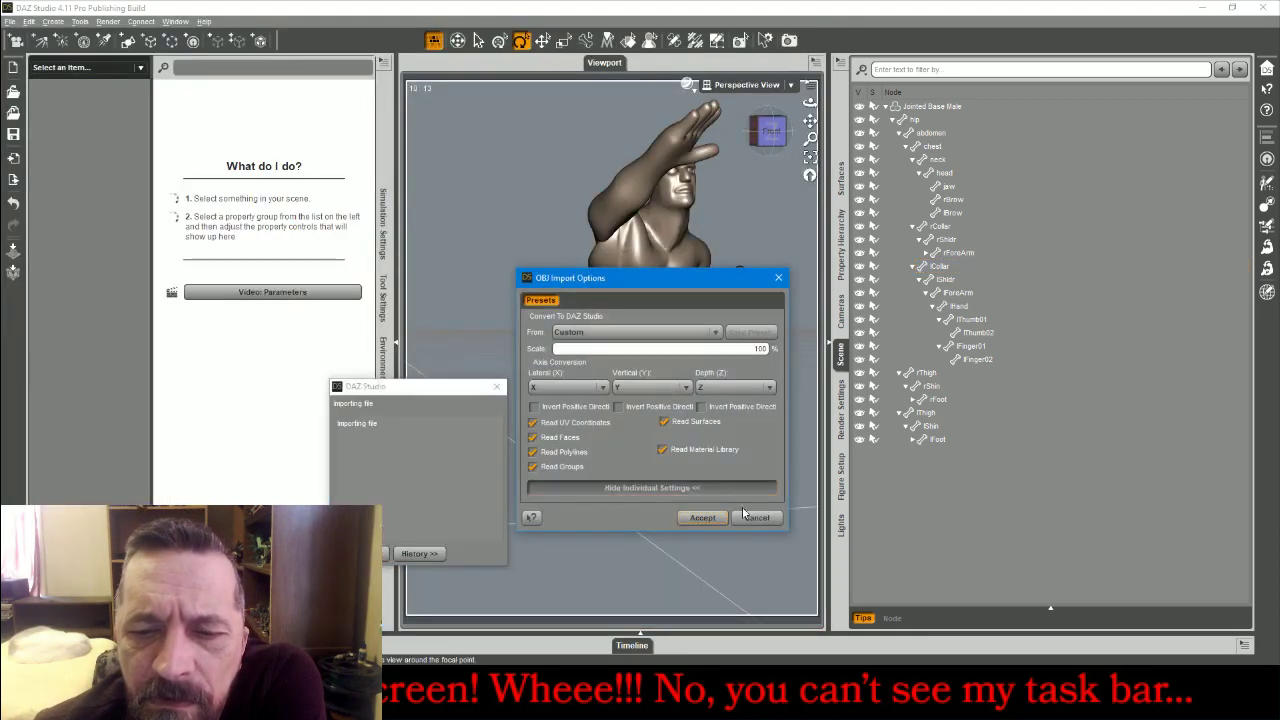
left_click(708, 520)
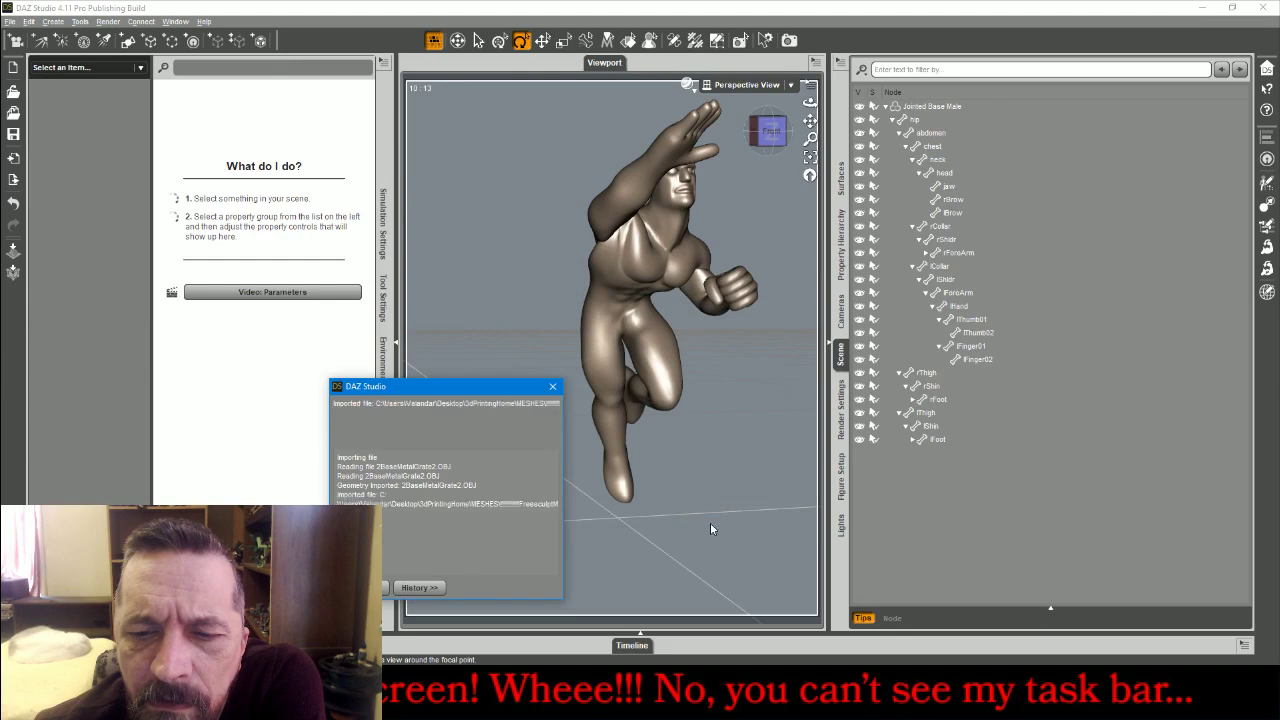
Raise the whole Jointed Base Male figure above the base to a Y Translate of about 18.43
left_click(921, 107)
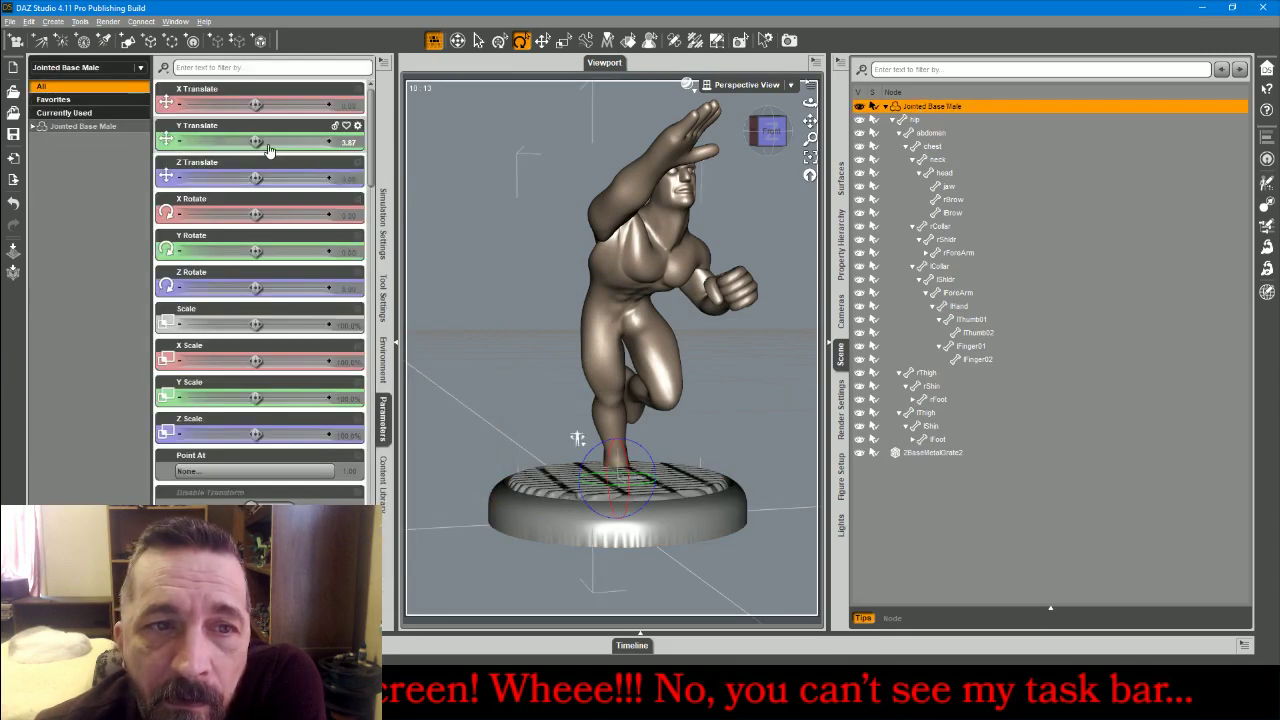
left_click_drag(577, 438, 577, 289)
left_click_drag(810, 137, 792, 152)
left_click_drag(575, 298, 572, 298, "alt")
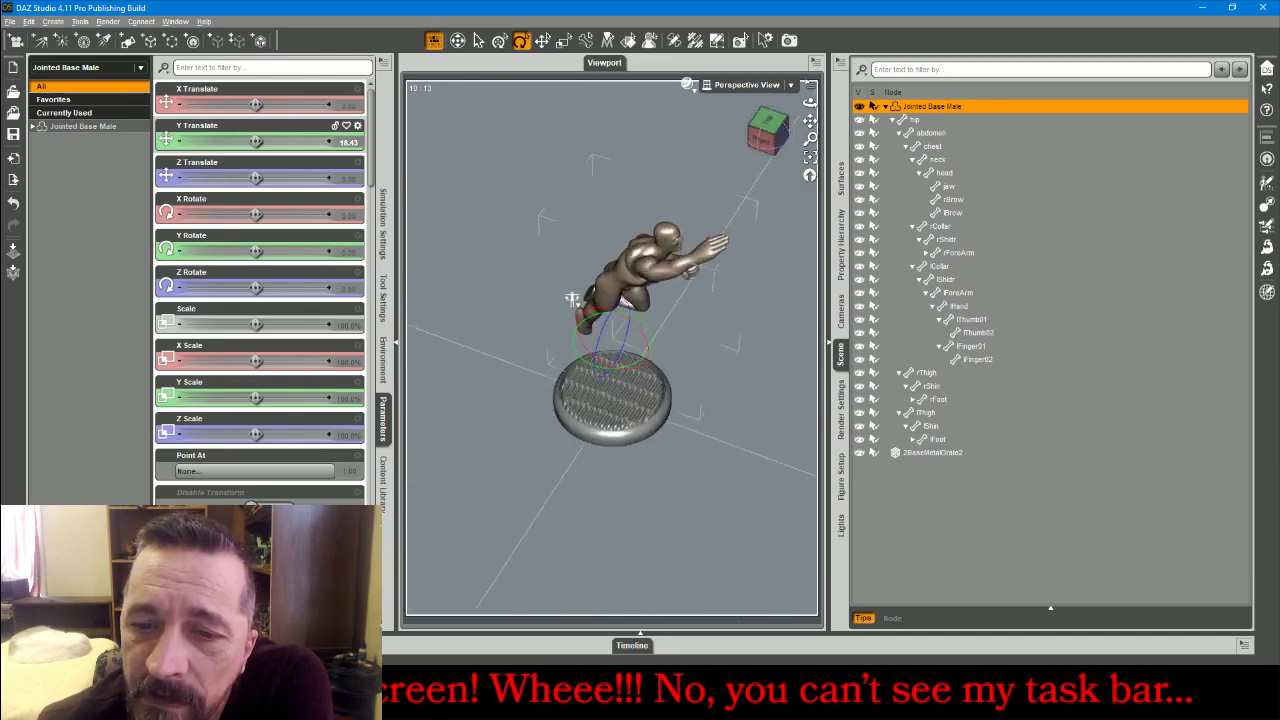
Delete the current grate base and import 2BaseMetalGrate.OBJ in its place
left_click(605, 436)
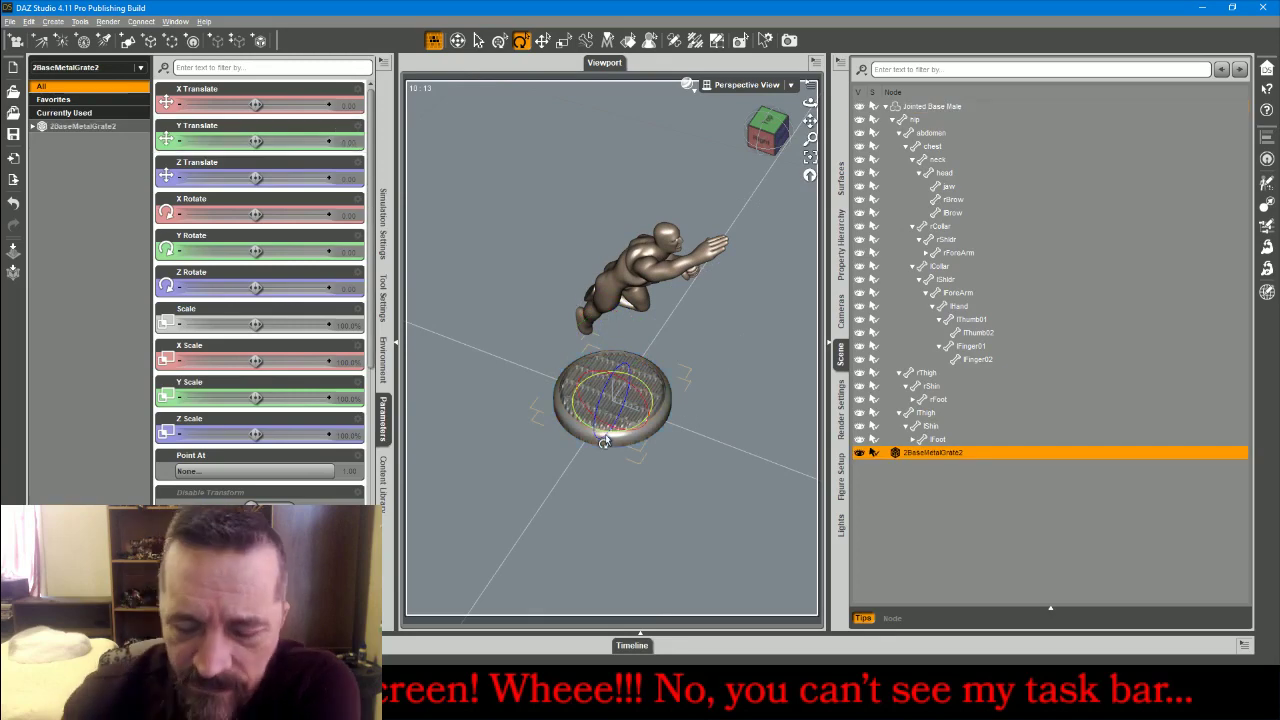
key("Delete")
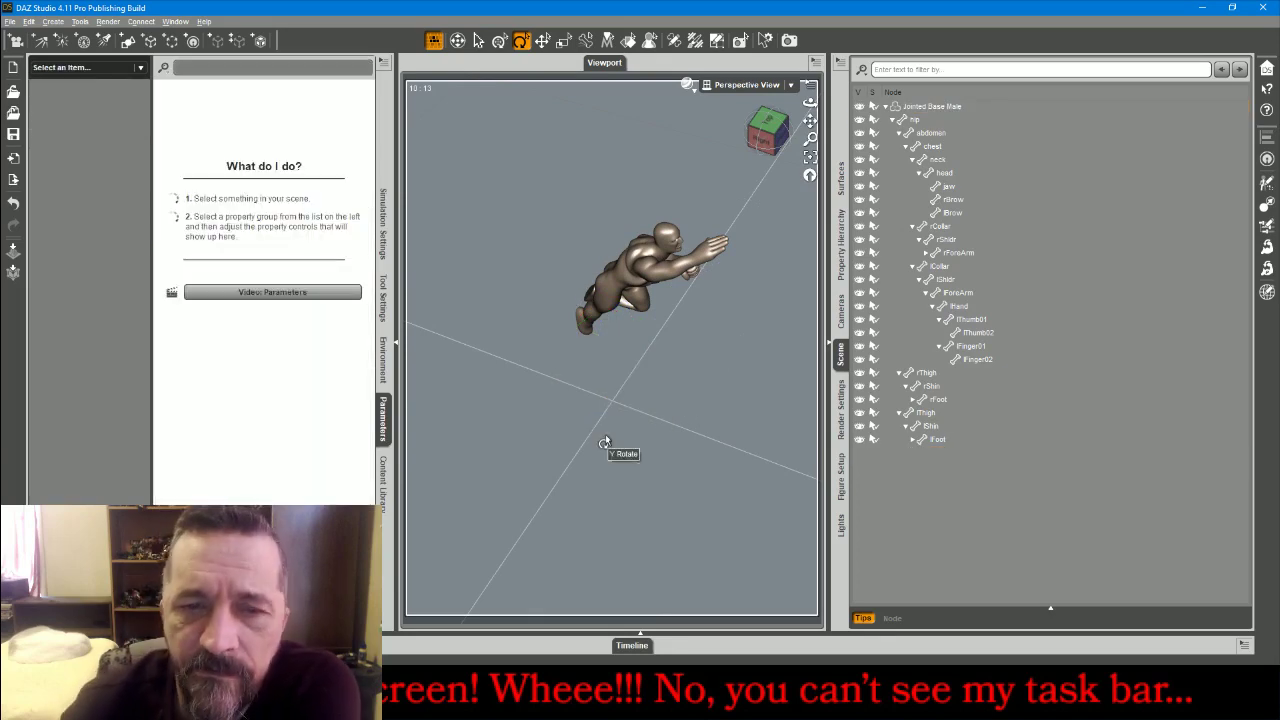
left_click(9, 21)
left_click(60, 161)
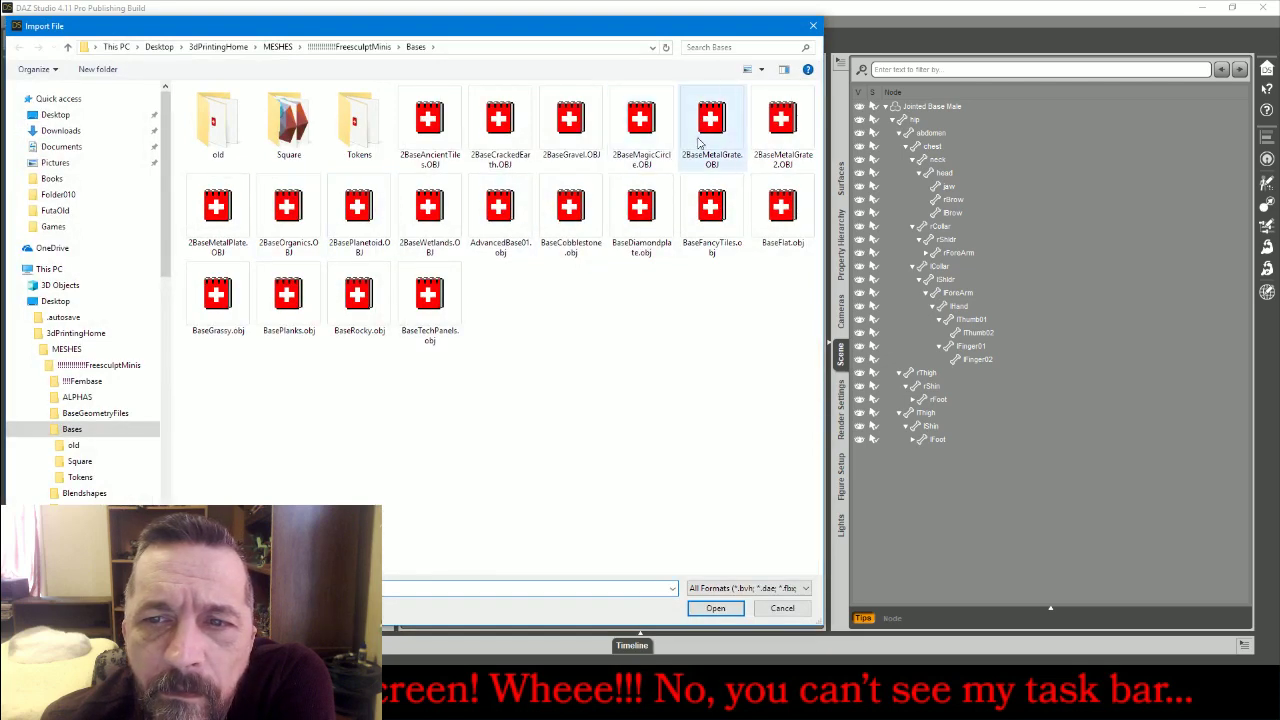
left_click(710, 135)
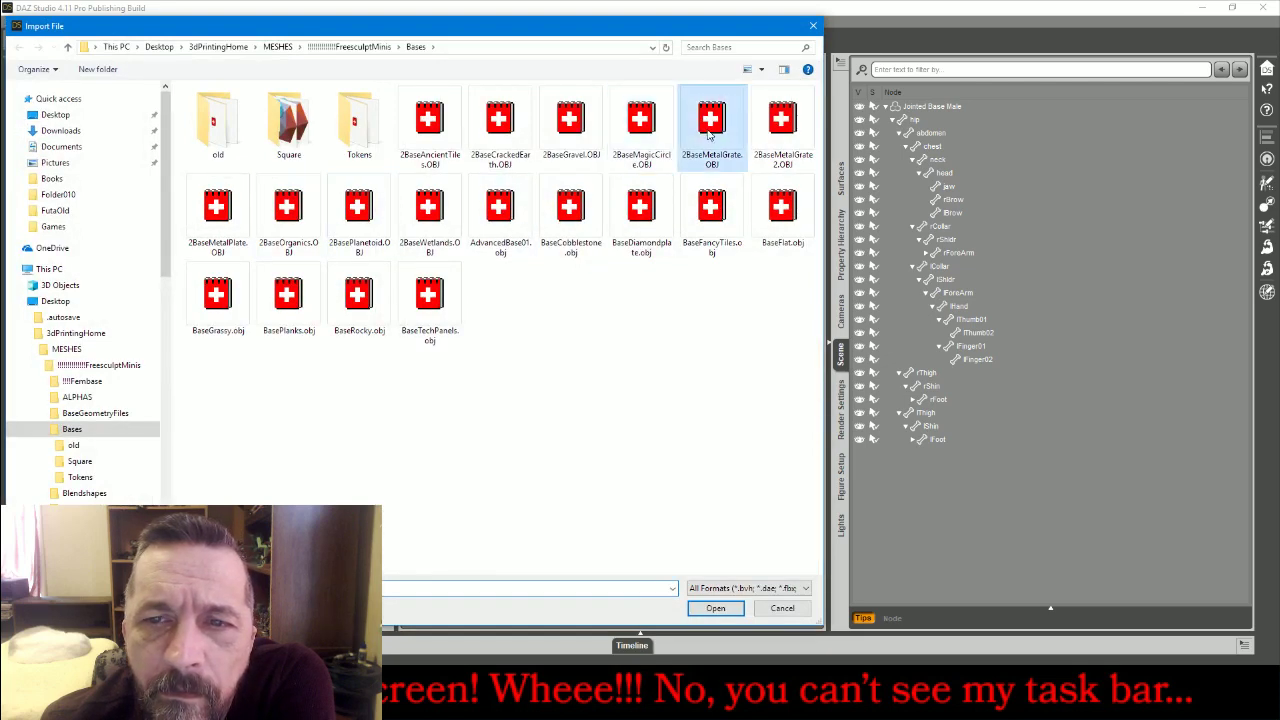
double_click(710, 135)
left_click(705, 516)
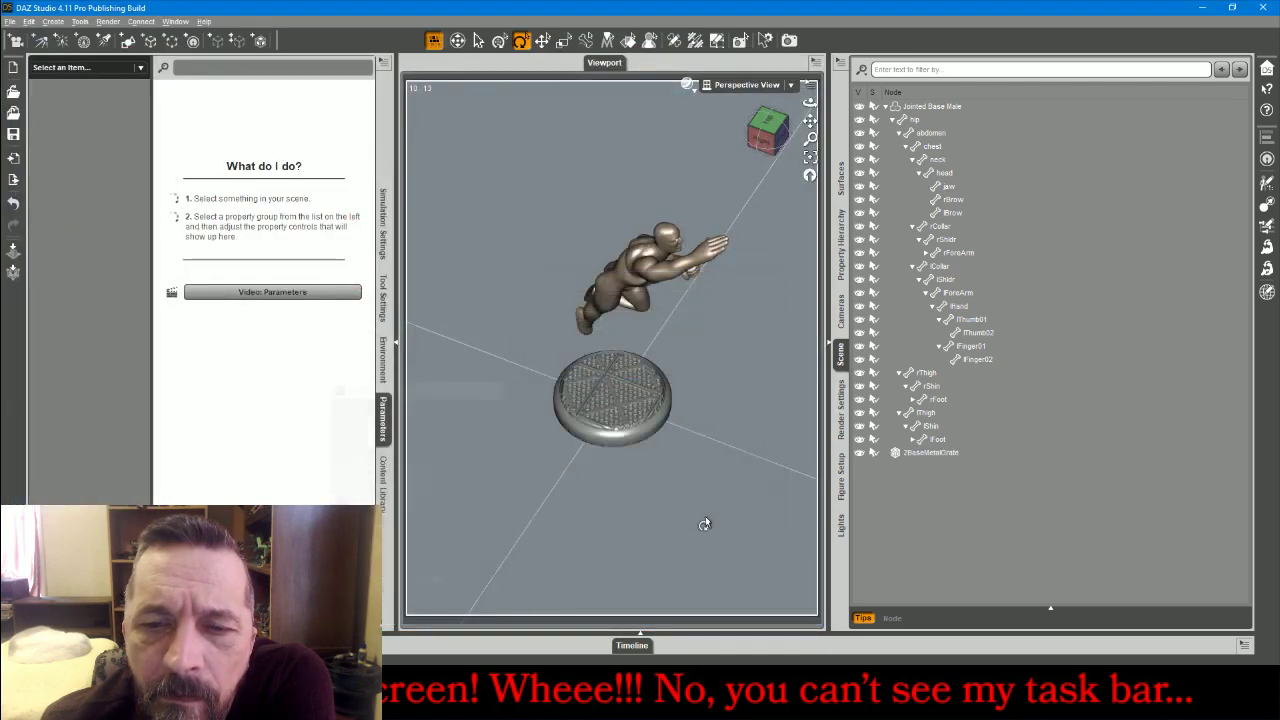
Swap the metal grate base for 2BaseMetalPlate.OBJ, imported at 100% scale
left_click(631, 420)
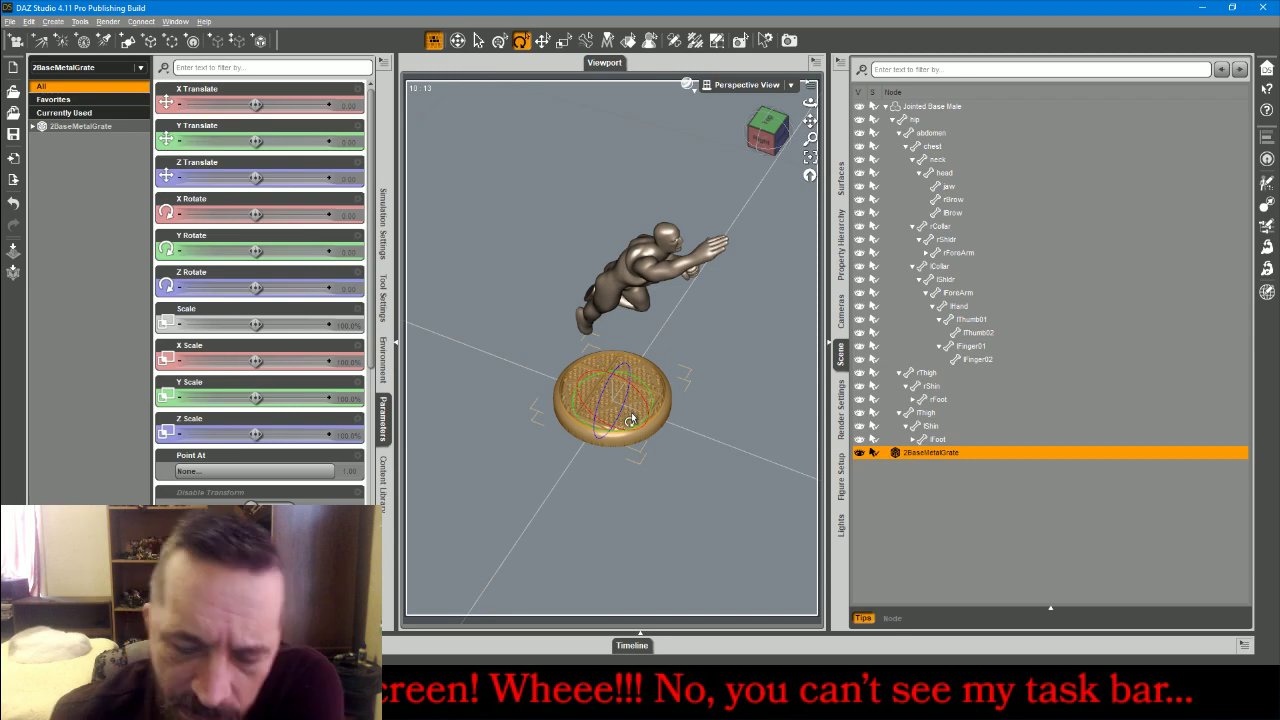
key("Delete")
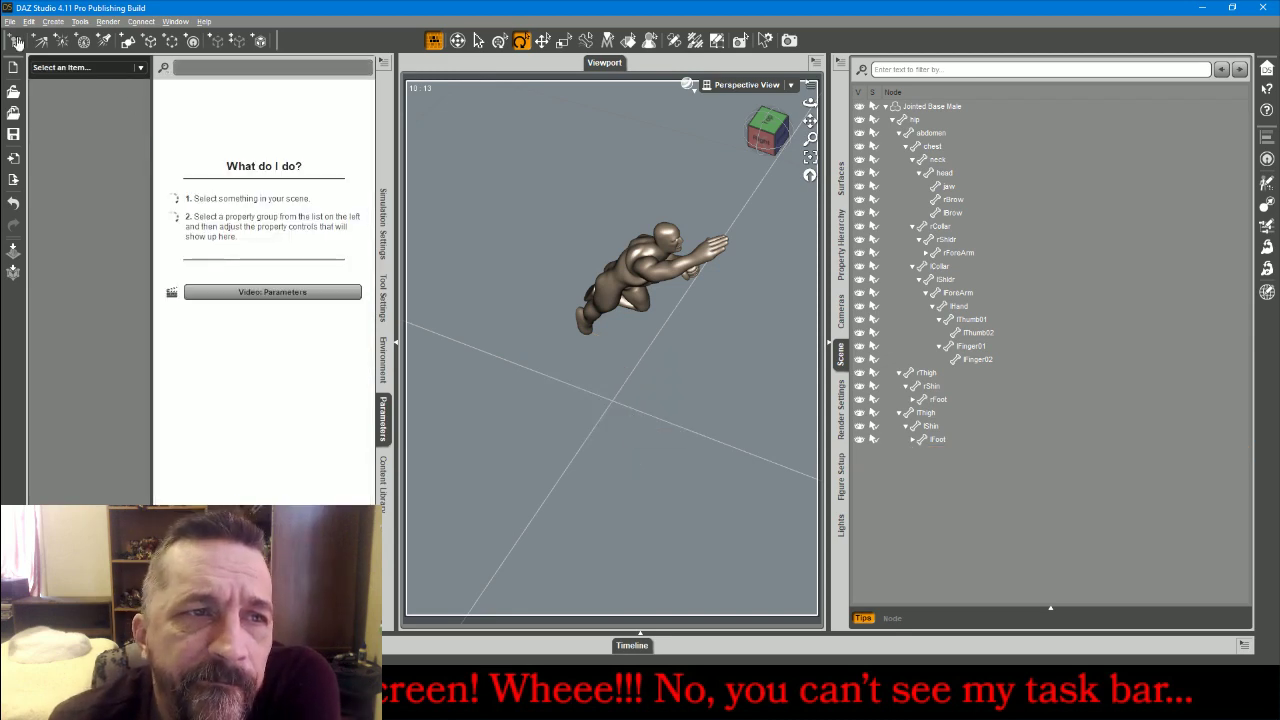
left_click(10, 21)
left_click(133, 172)
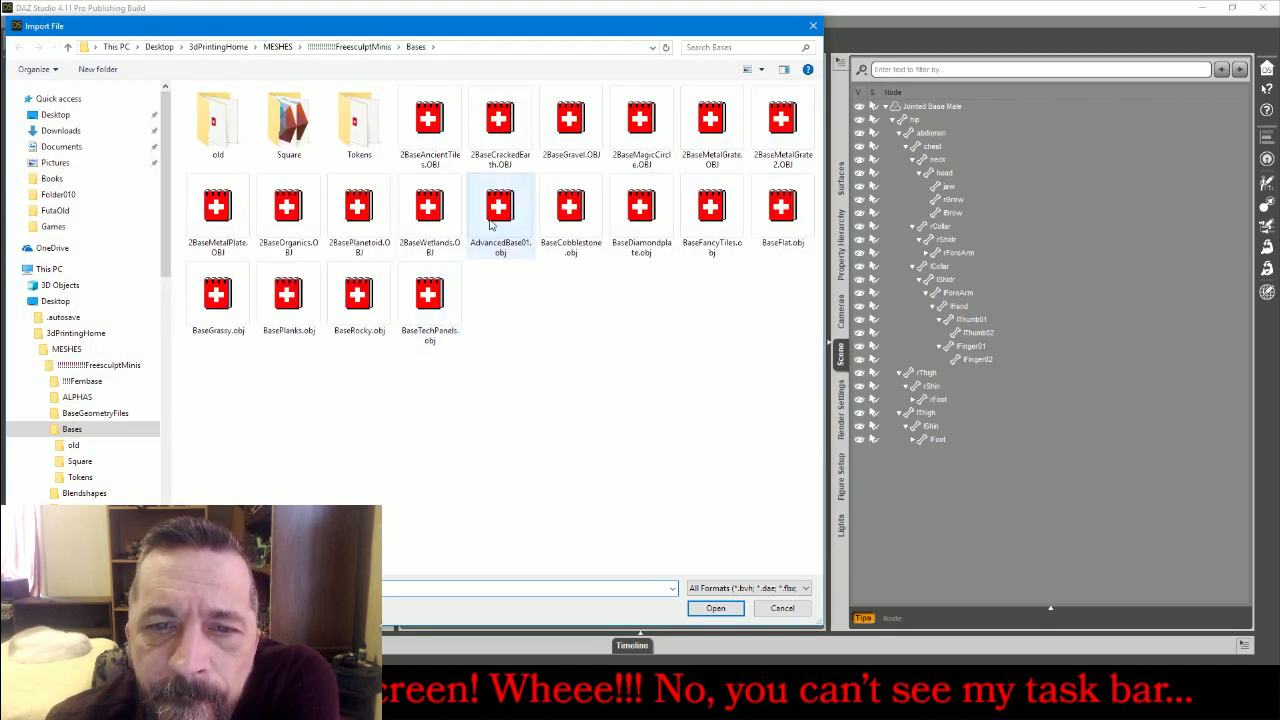
double_click(218, 210)
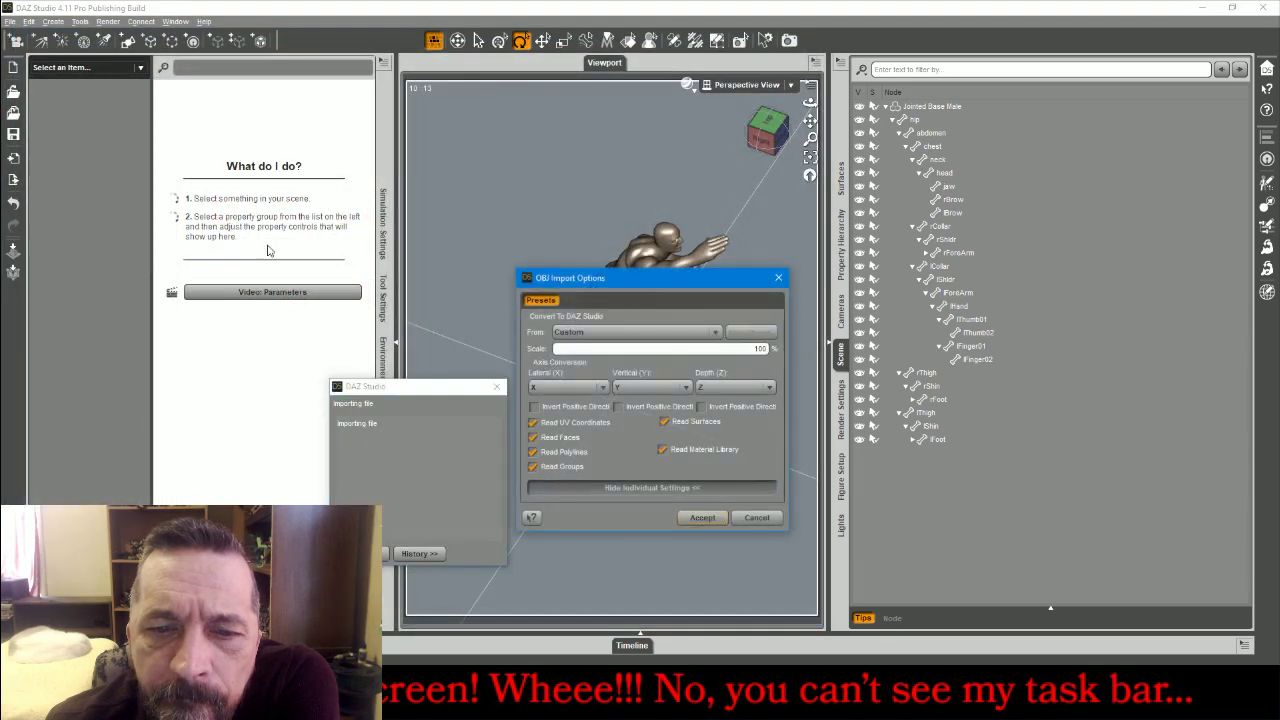
left_click(711, 522)
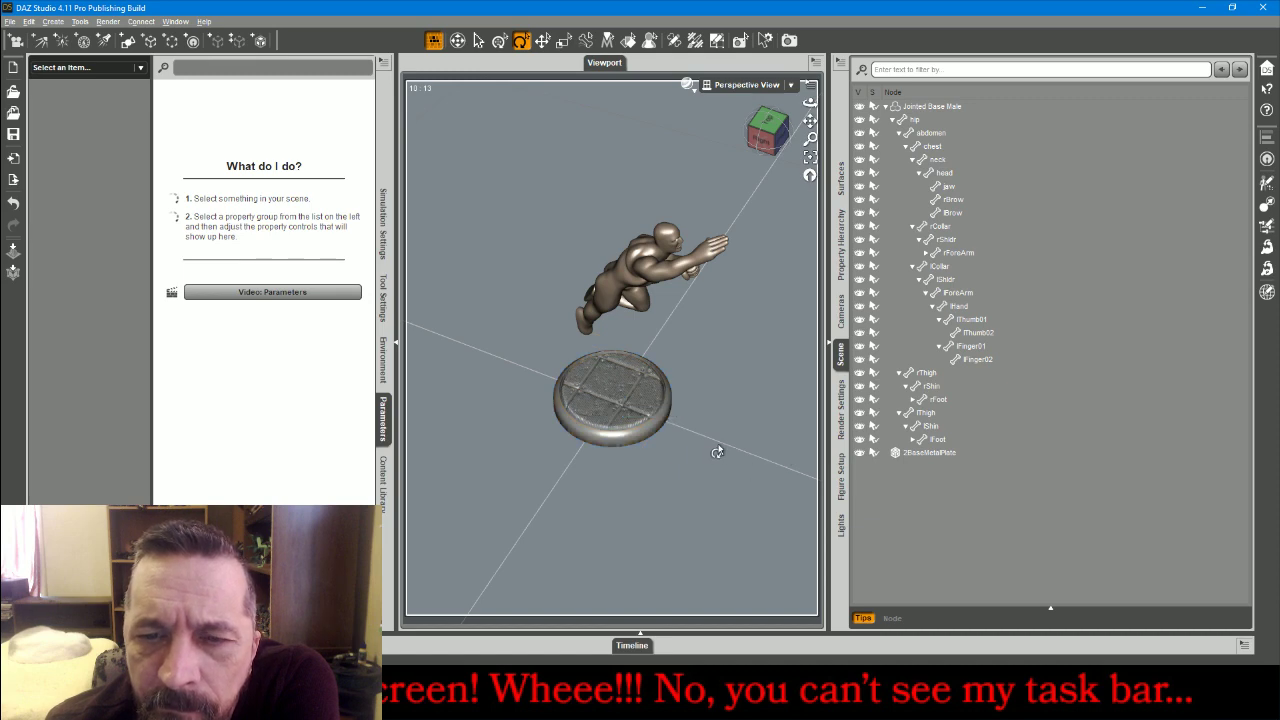
Delete the existing base and import BaseDiamondplate.obj from the Bases folder as its replacement
left_click(647, 402)
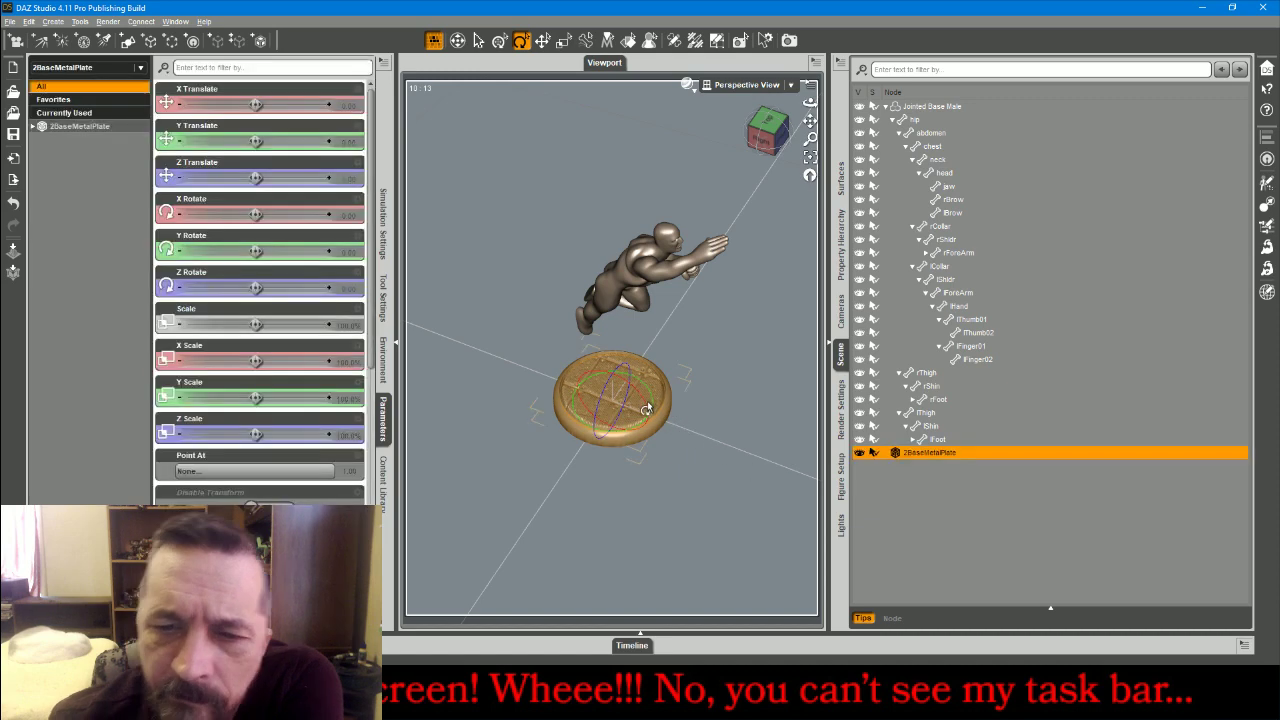
key("Delete")
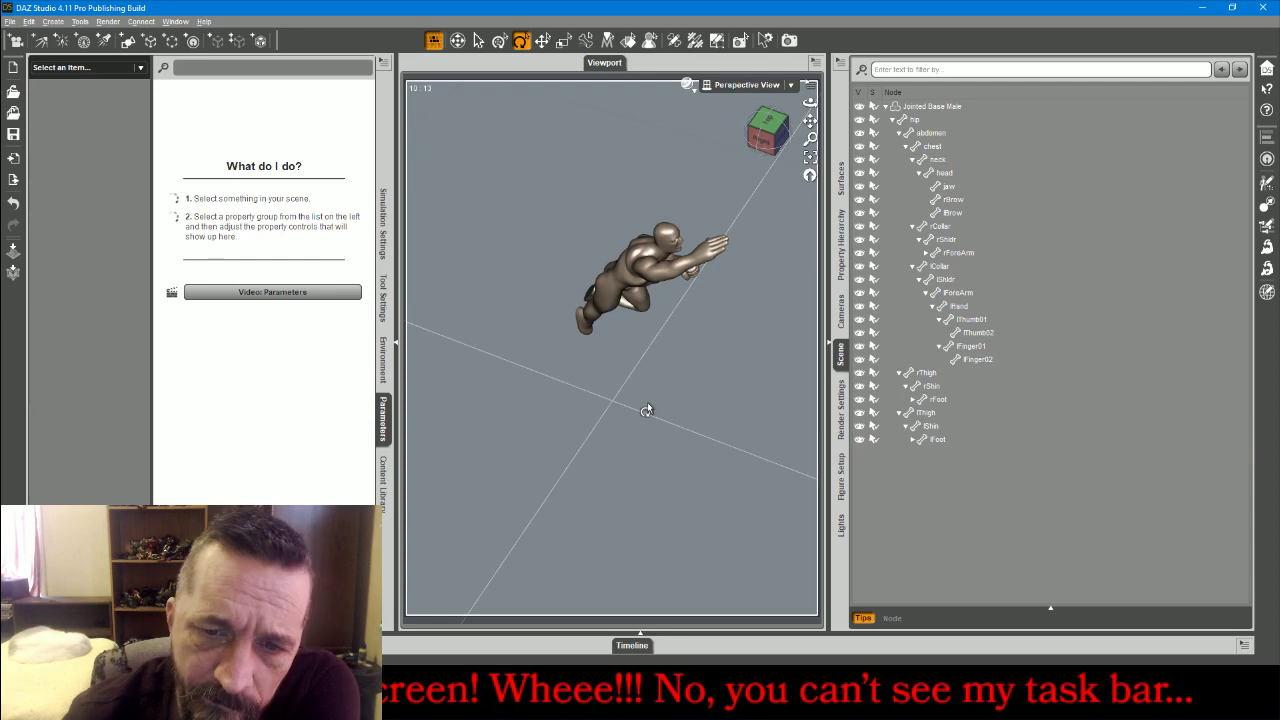
left_click(9, 21)
left_click(28, 168)
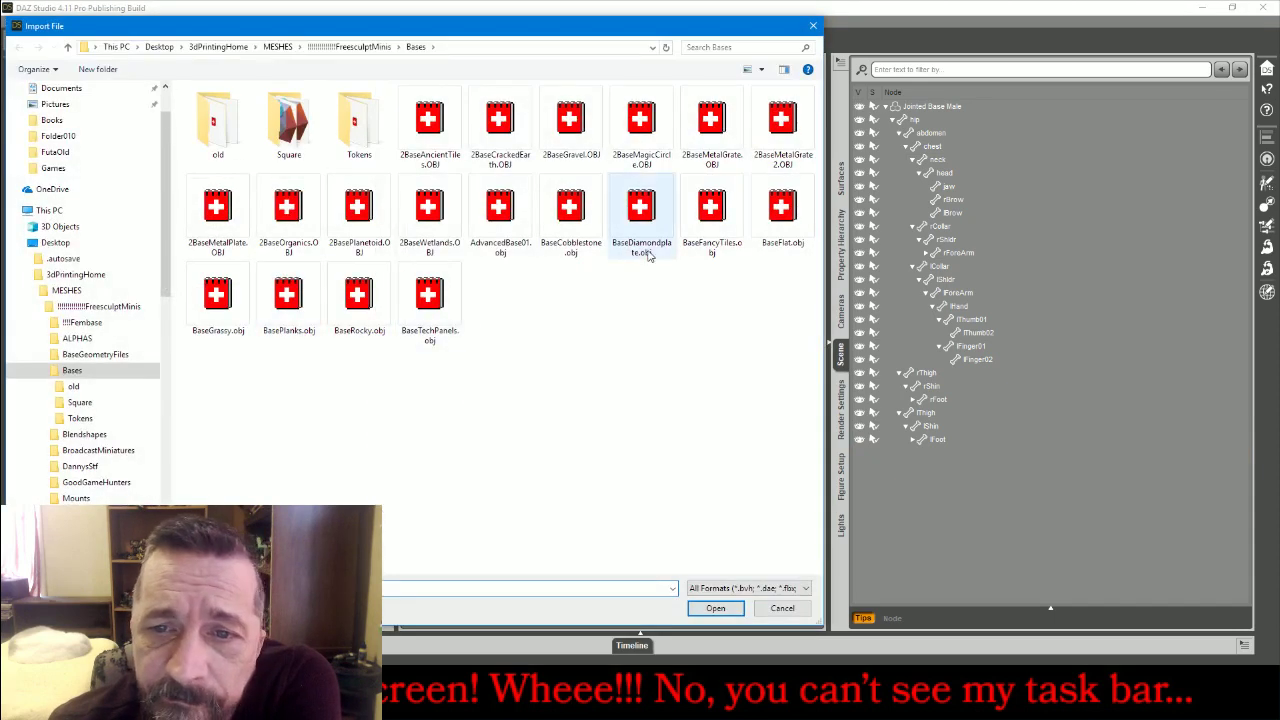
left_click(627, 207)
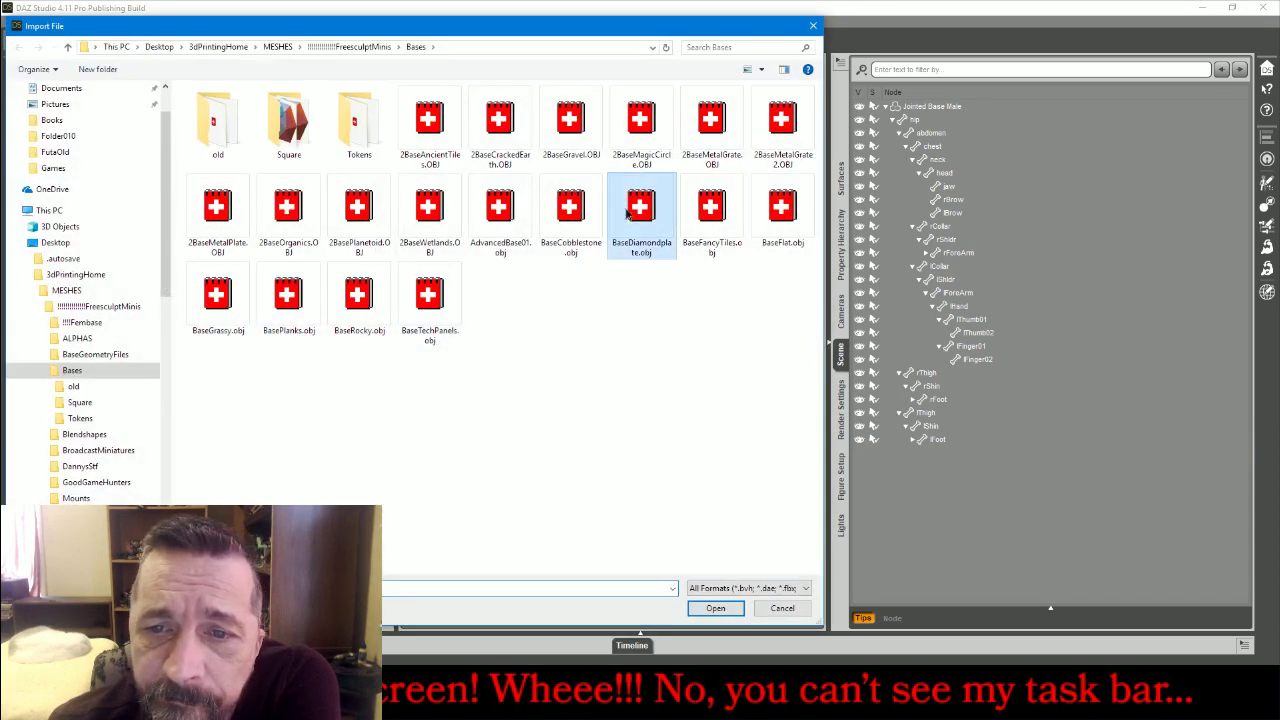
double_click(627, 207)
left_click(697, 518)
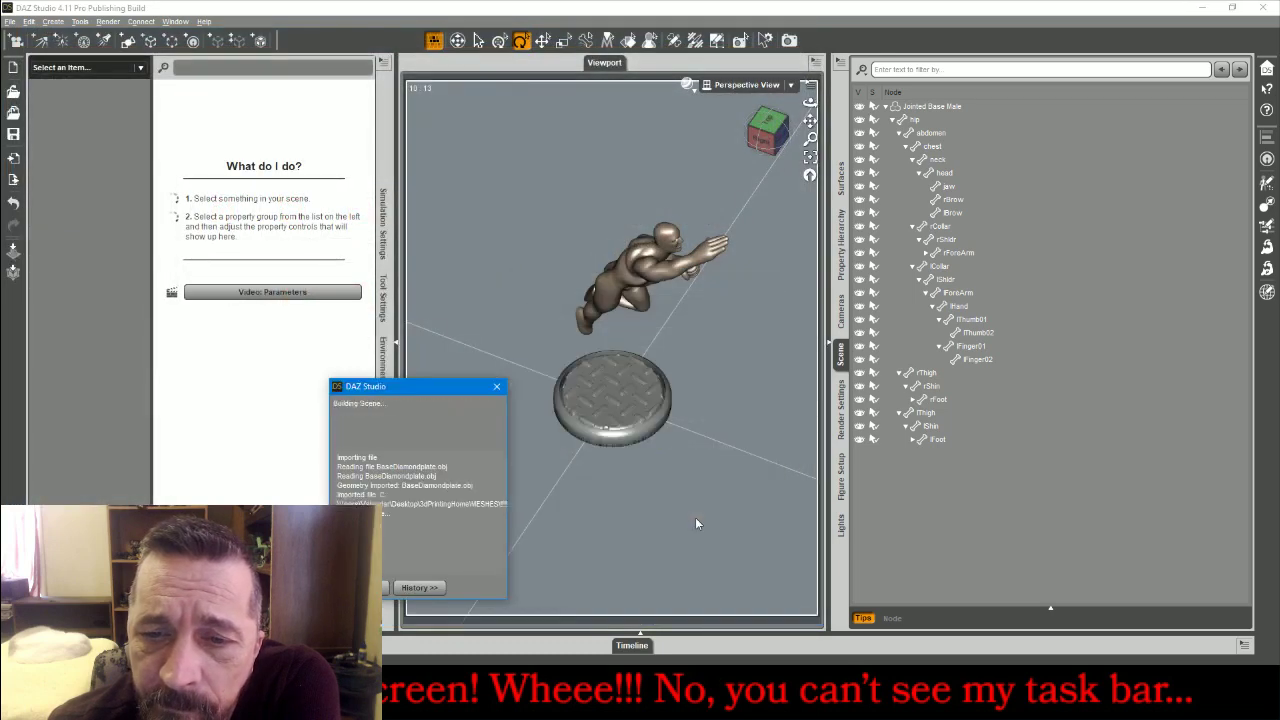
Shift the whole figure forward over the diamond plate base to a Z Translate of about 3.86, checking it from the side
left_click_drag(758, 143, 793, 164)
left_click_drag(810, 103, 838, 98)
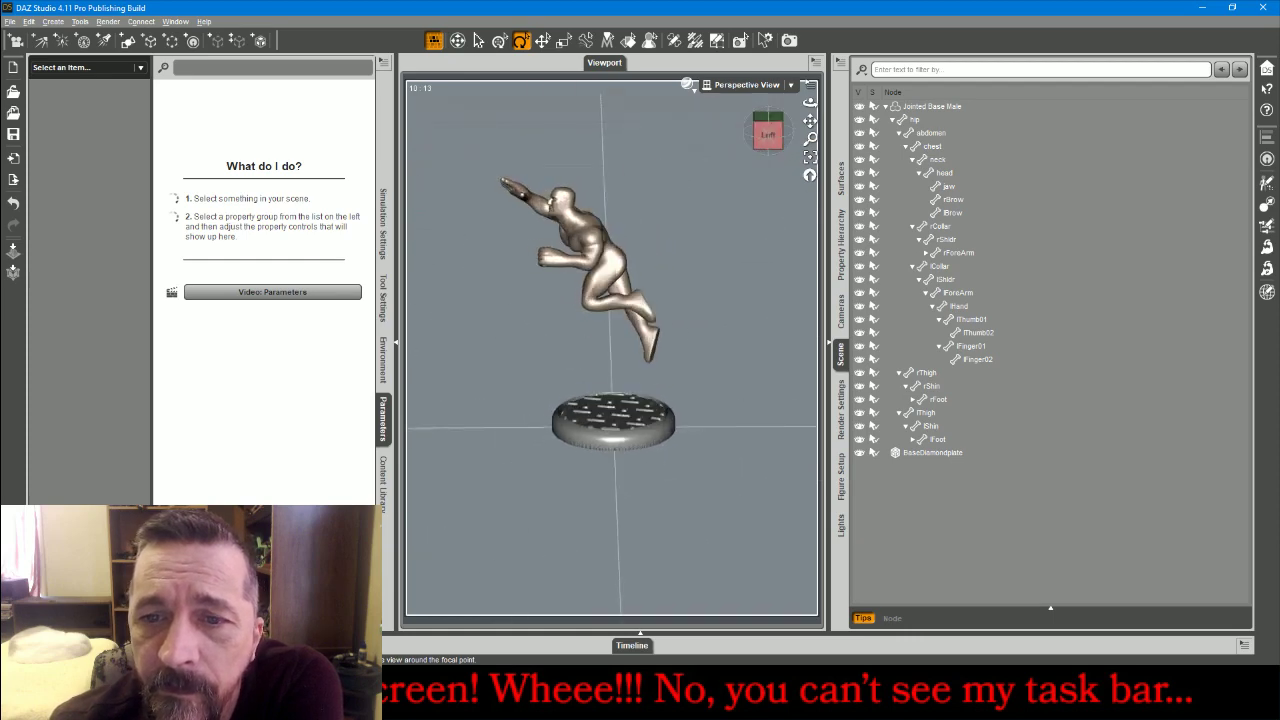
left_click(925, 107)
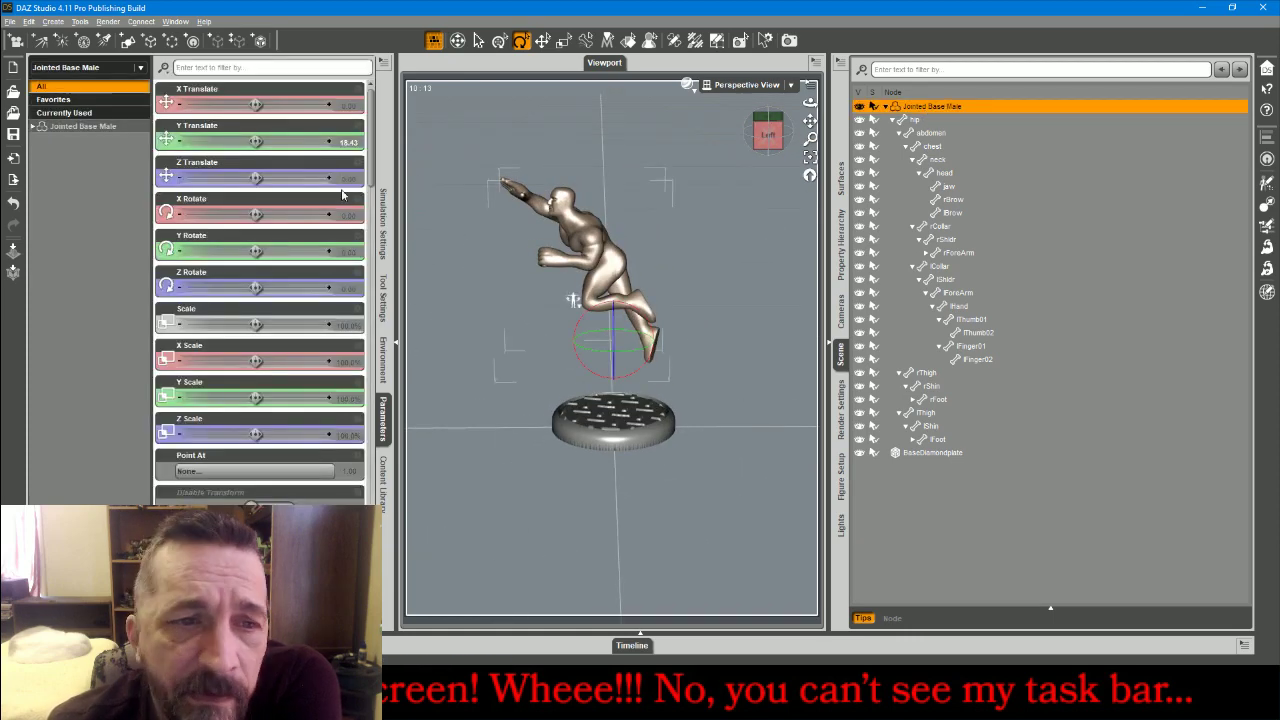
left_click_drag(256, 177, 268, 177)
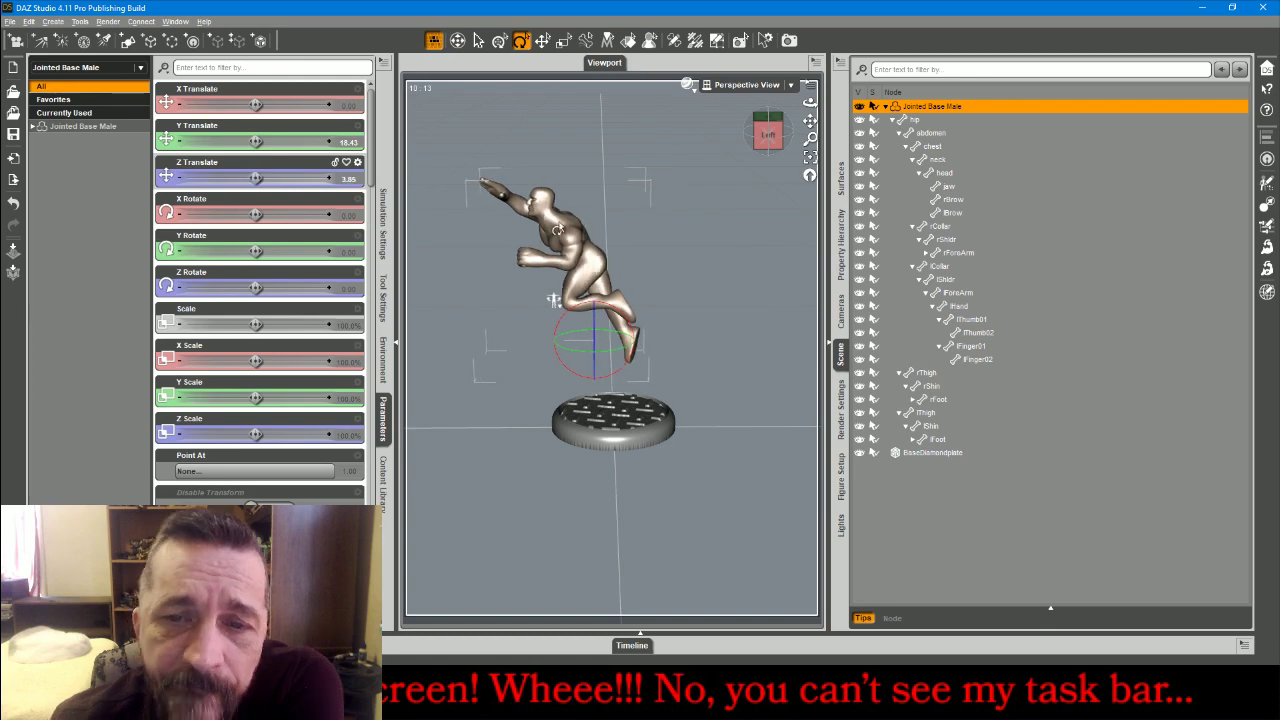
left_click_drag(768, 132, 800, 138)
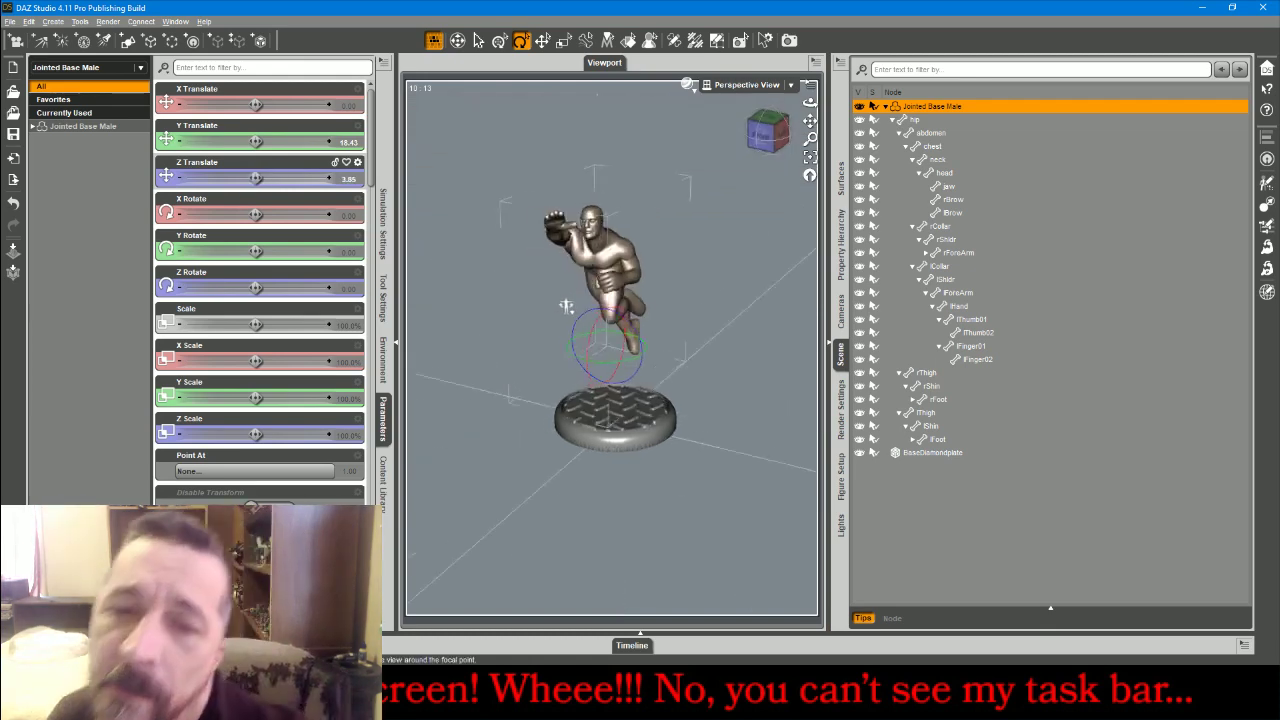
Hide the BaseDiamondplate base in the scene and select the Jointed Base Male figure
left_click_drag(566, 306, 550, 304)
left_click(1032, 521)
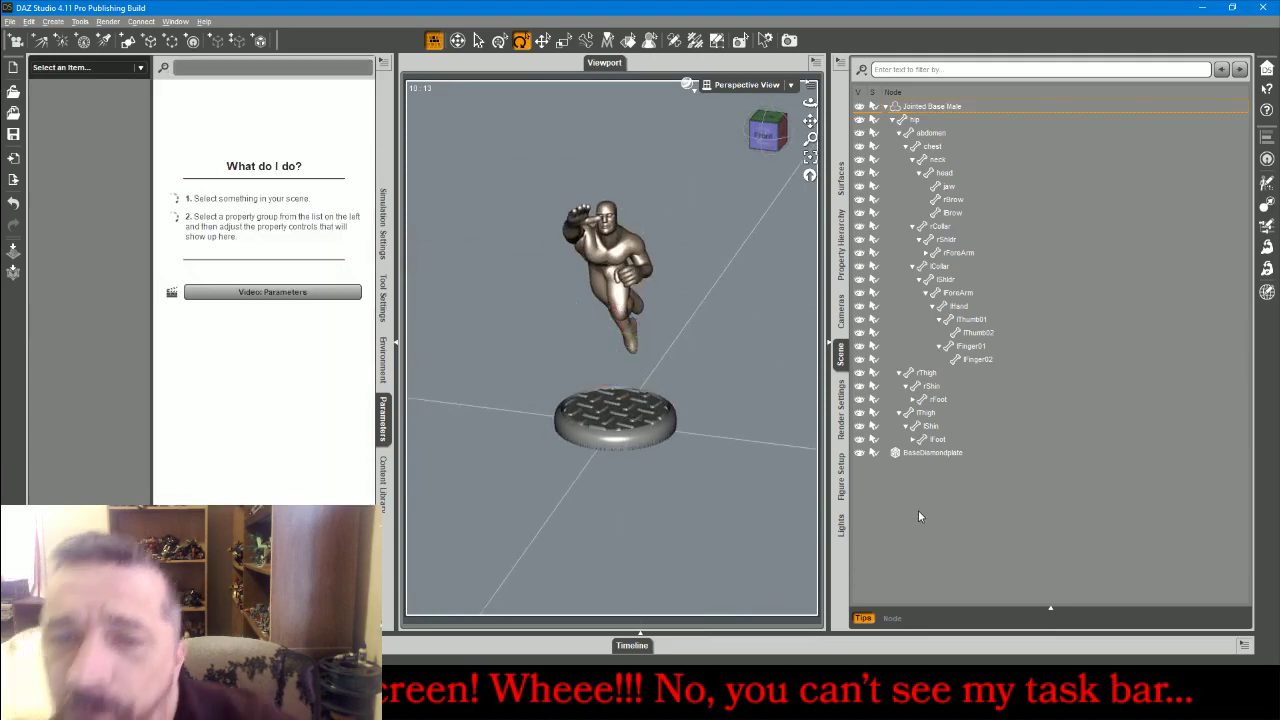
left_click(856, 452)
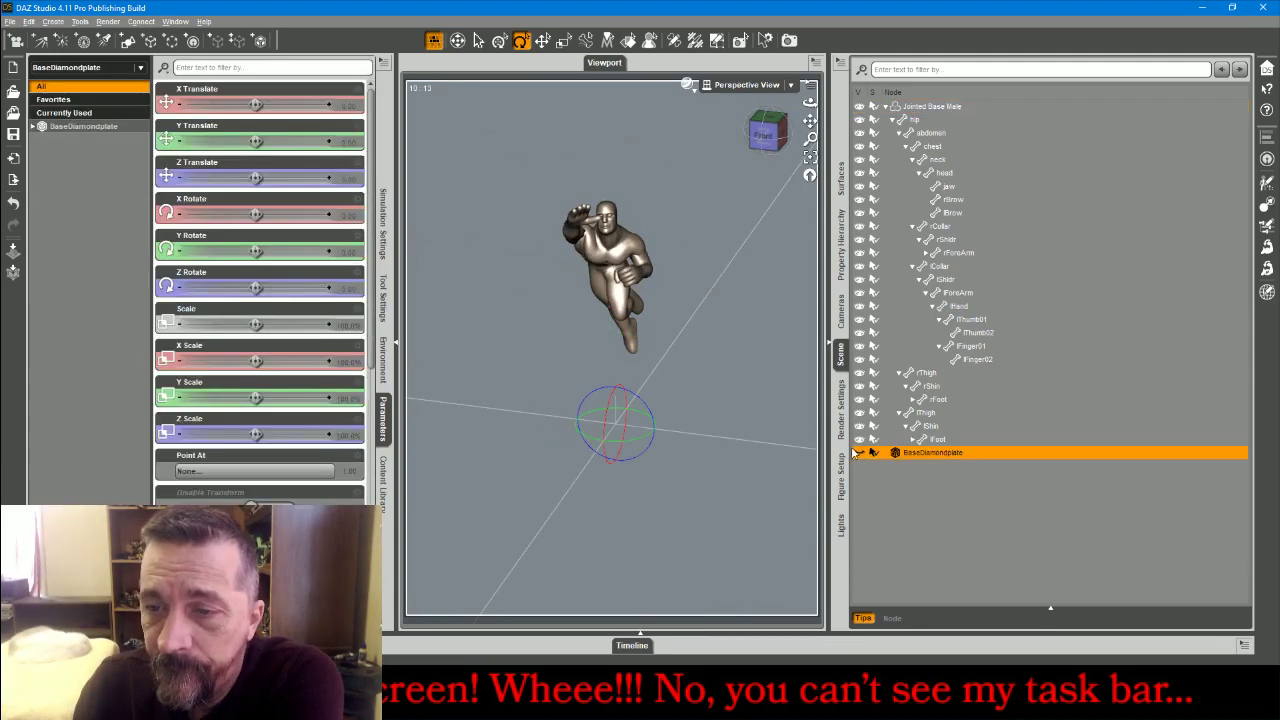
left_click(940, 107)
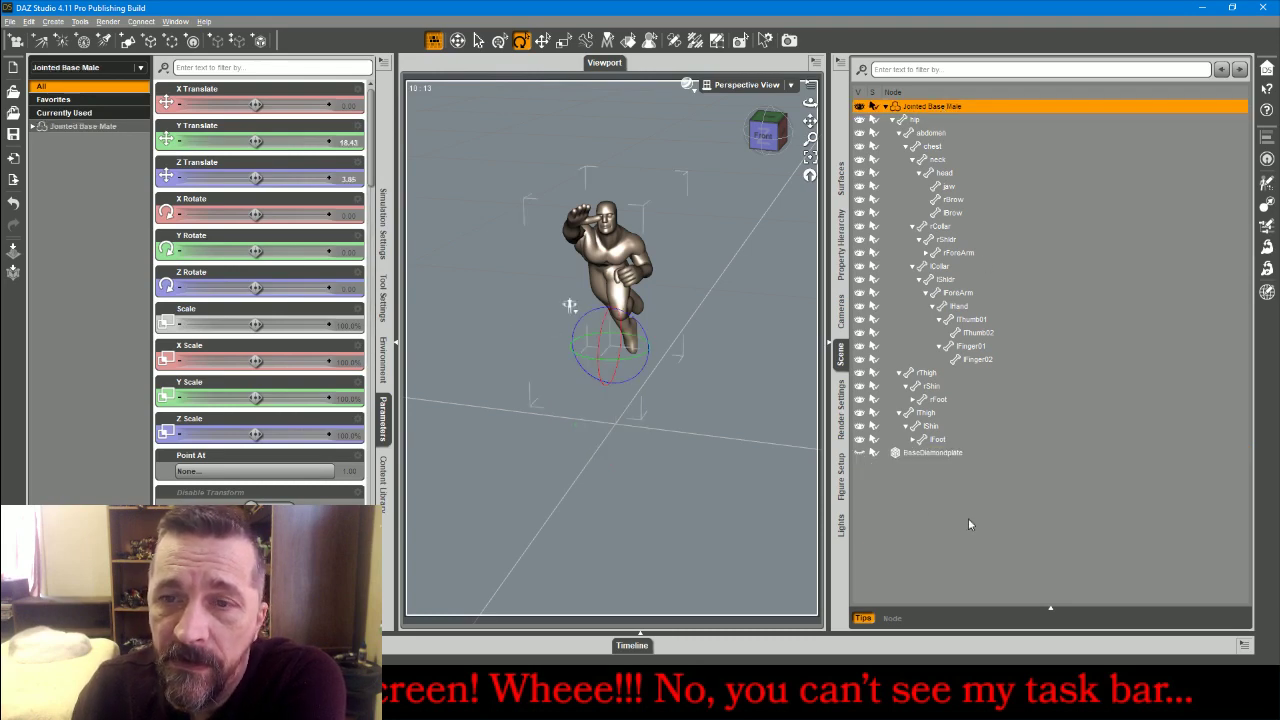
Export the visible figure as SuperheroBody.obj at 100% scale into a new Supes folder inside BroadcastMiniatures > New
left_click(9, 22)
left_click(38, 176)
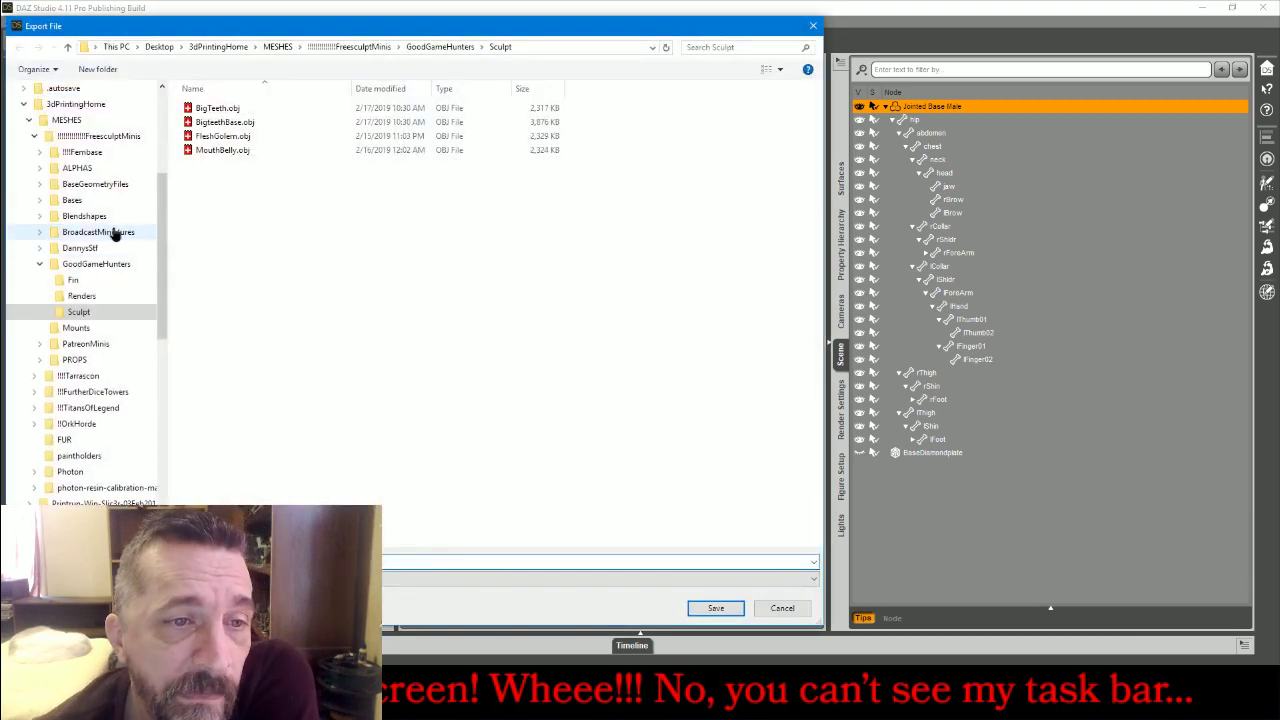
left_click(115, 232)
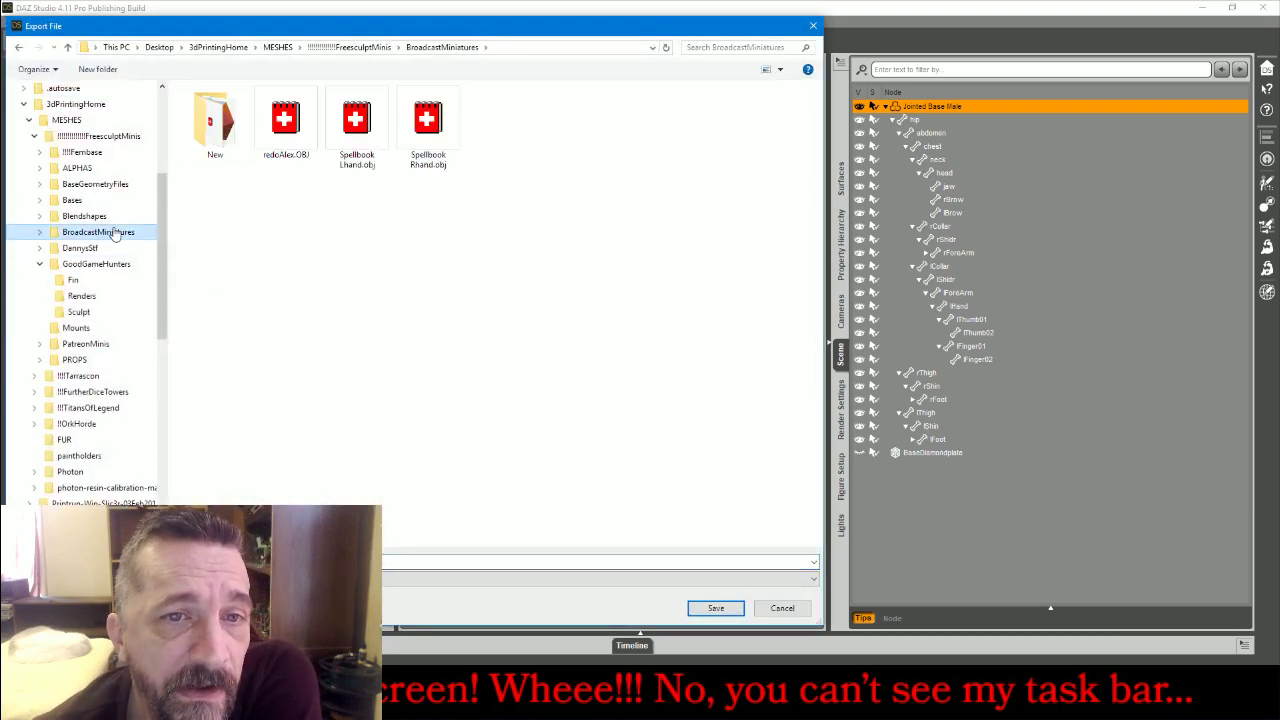
double_click(213, 120)
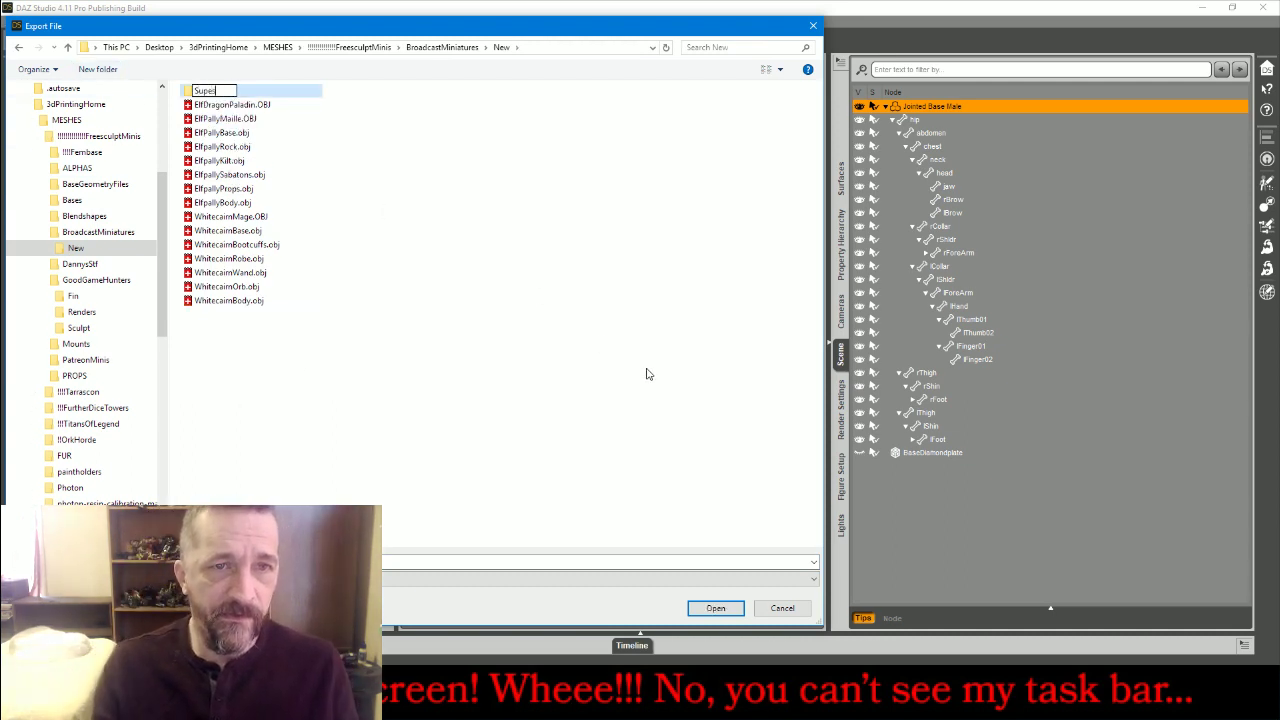
key("Return")
key("Return")
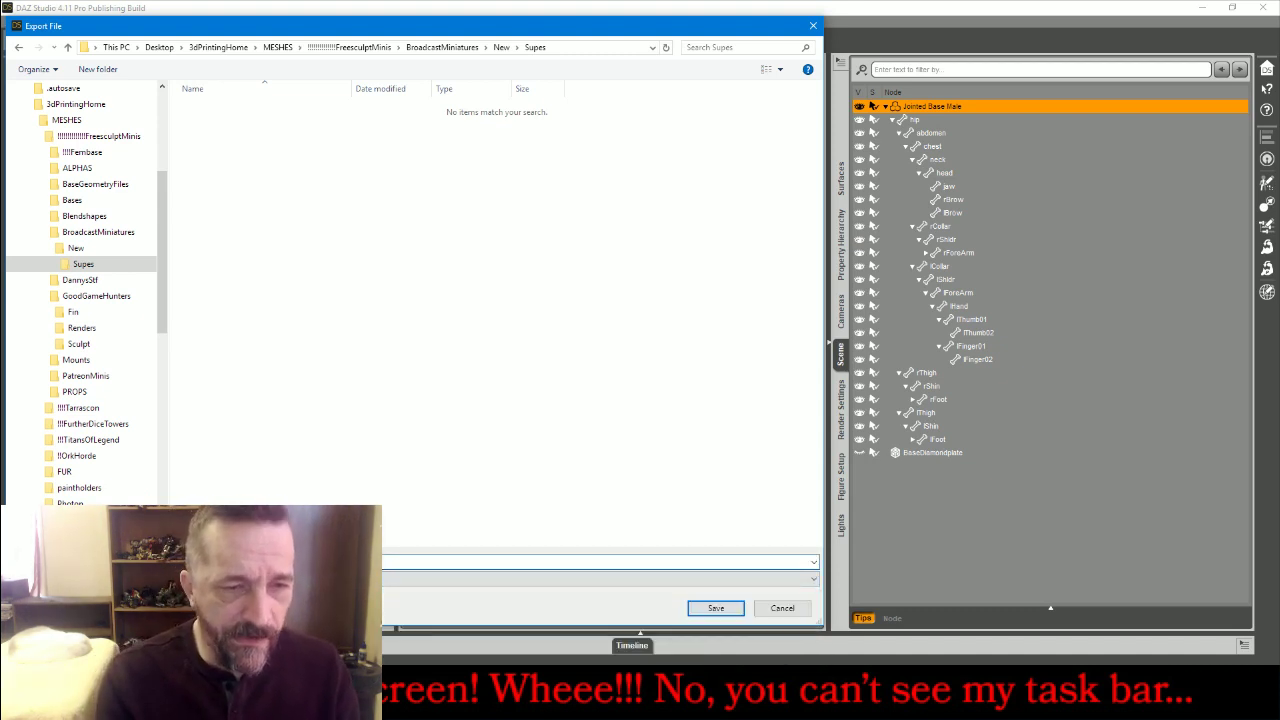
key("Return")
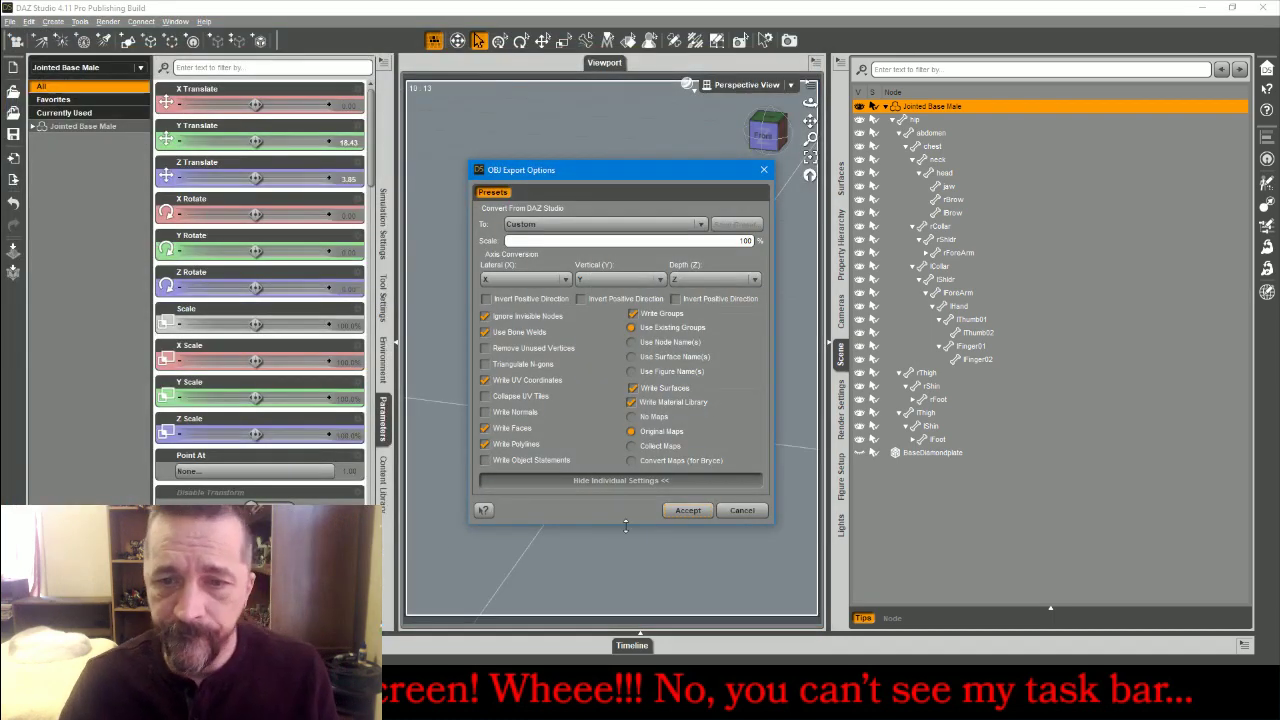
left_click(685, 511)
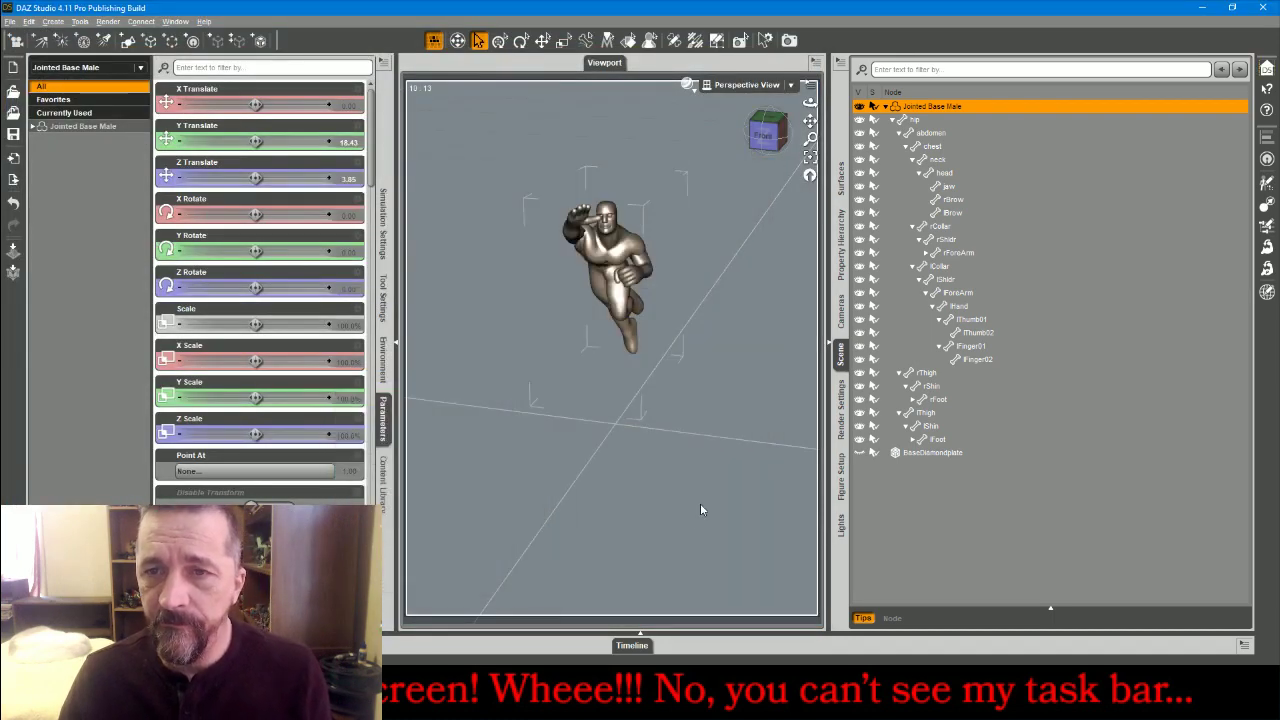
Hide the figure, show the diamond plate base again and export it as SuperheroBase.obj to the Supes folder at 100% scale
left_click(859, 107)
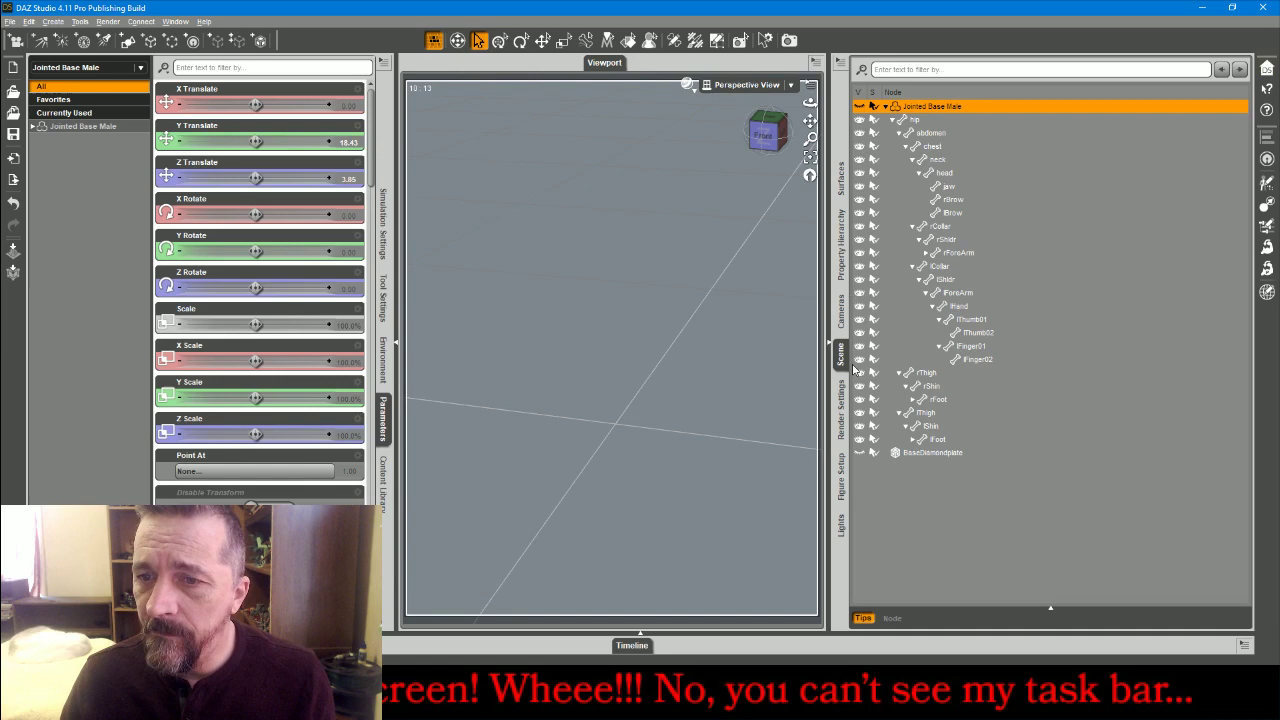
left_click(859, 452)
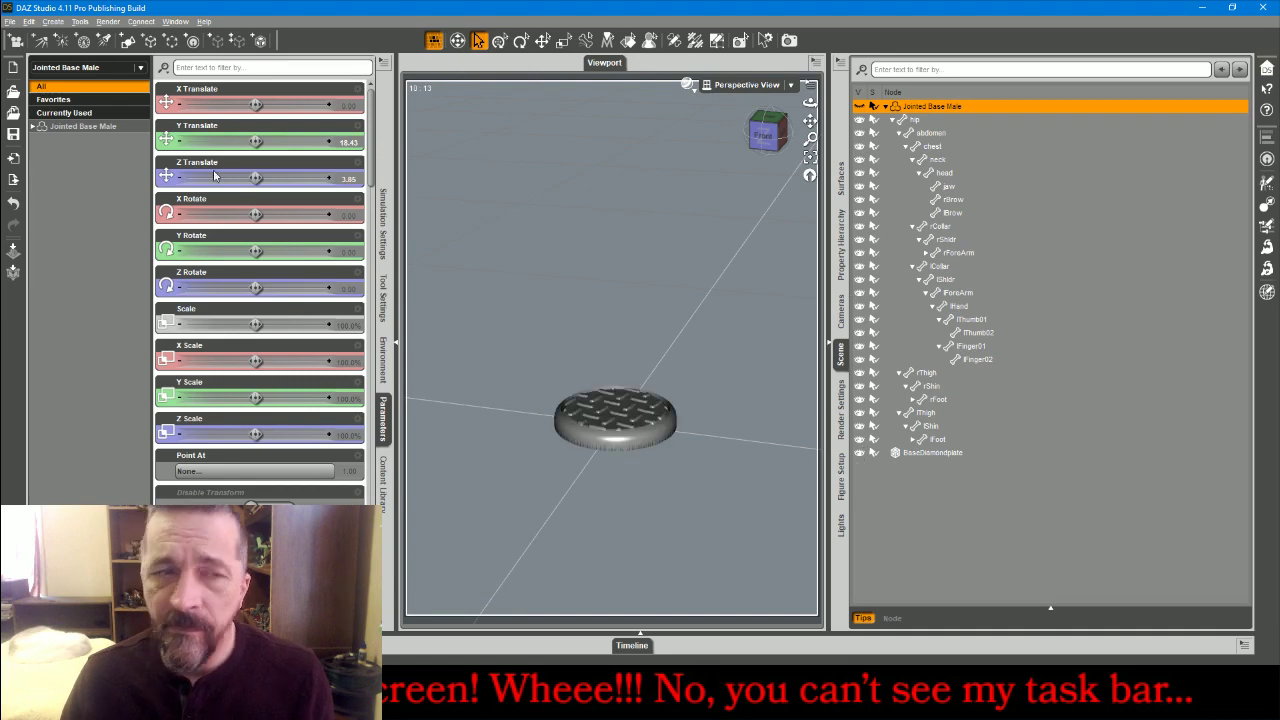
left_click(10, 21)
left_click(32, 178)
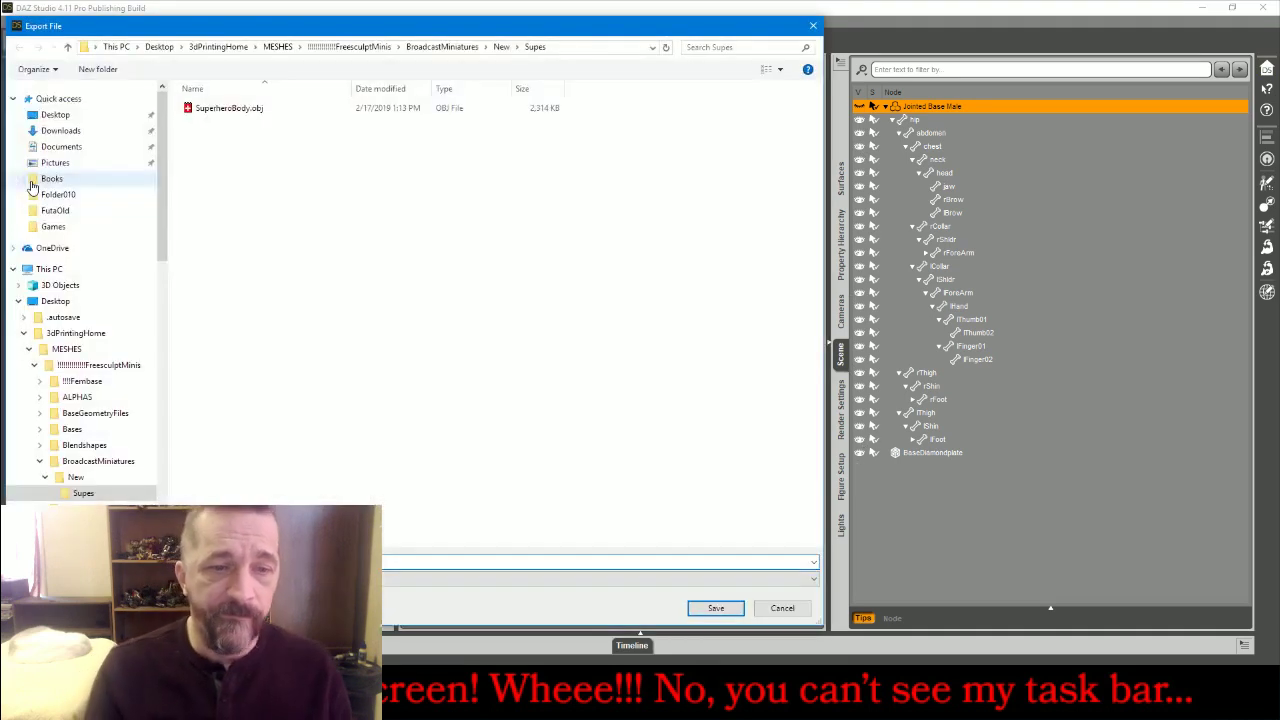
type("S")
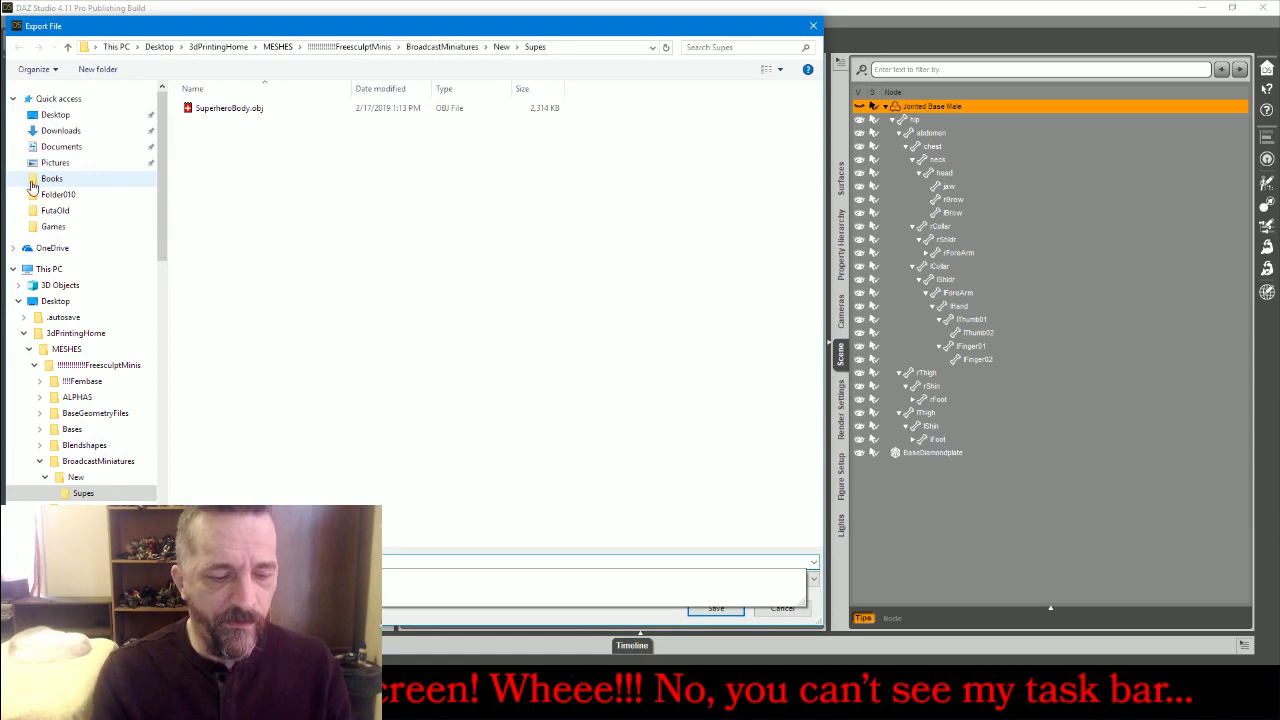
type("a")
key("Return")
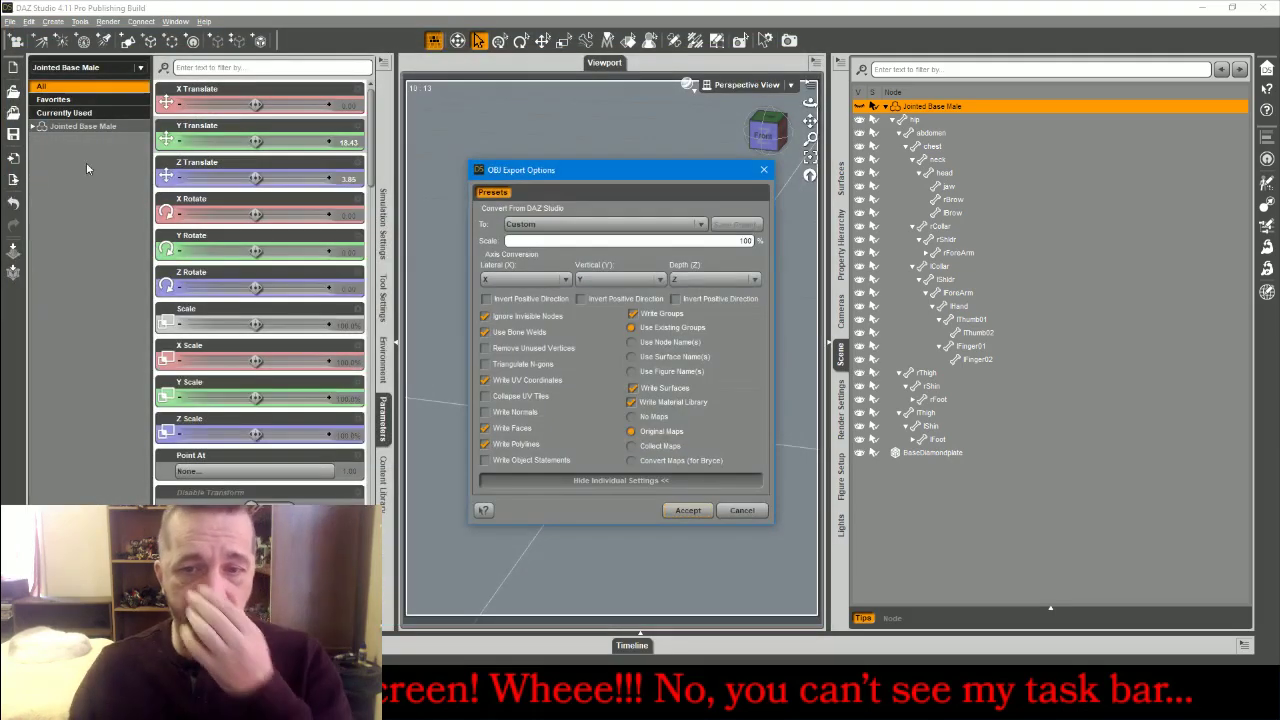
left_click(703, 512)
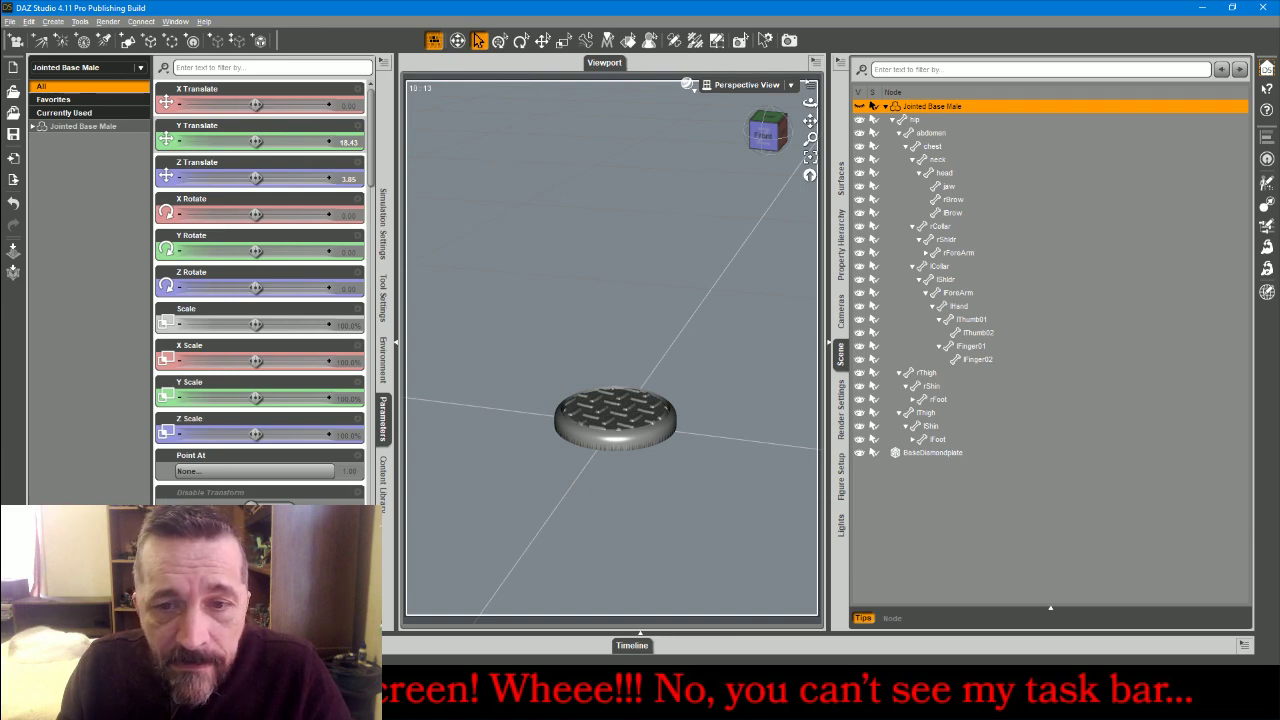
left_click(498, 698)
left_click(612, 438)
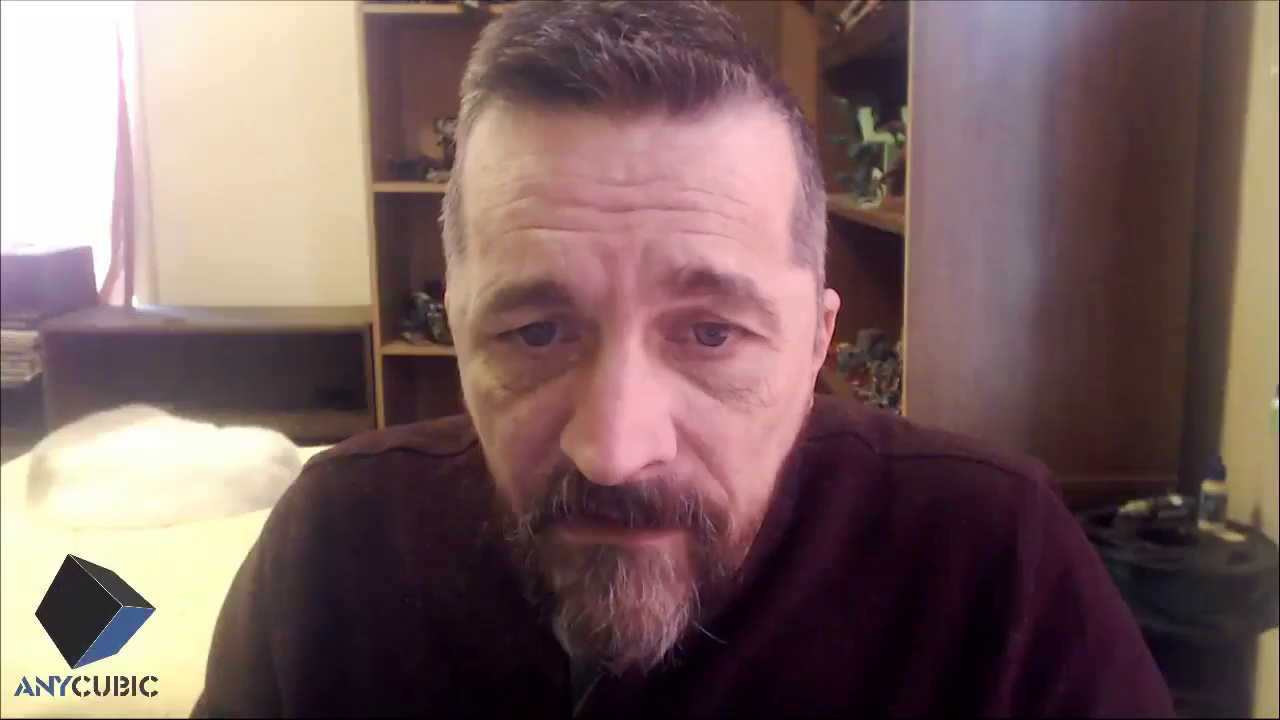
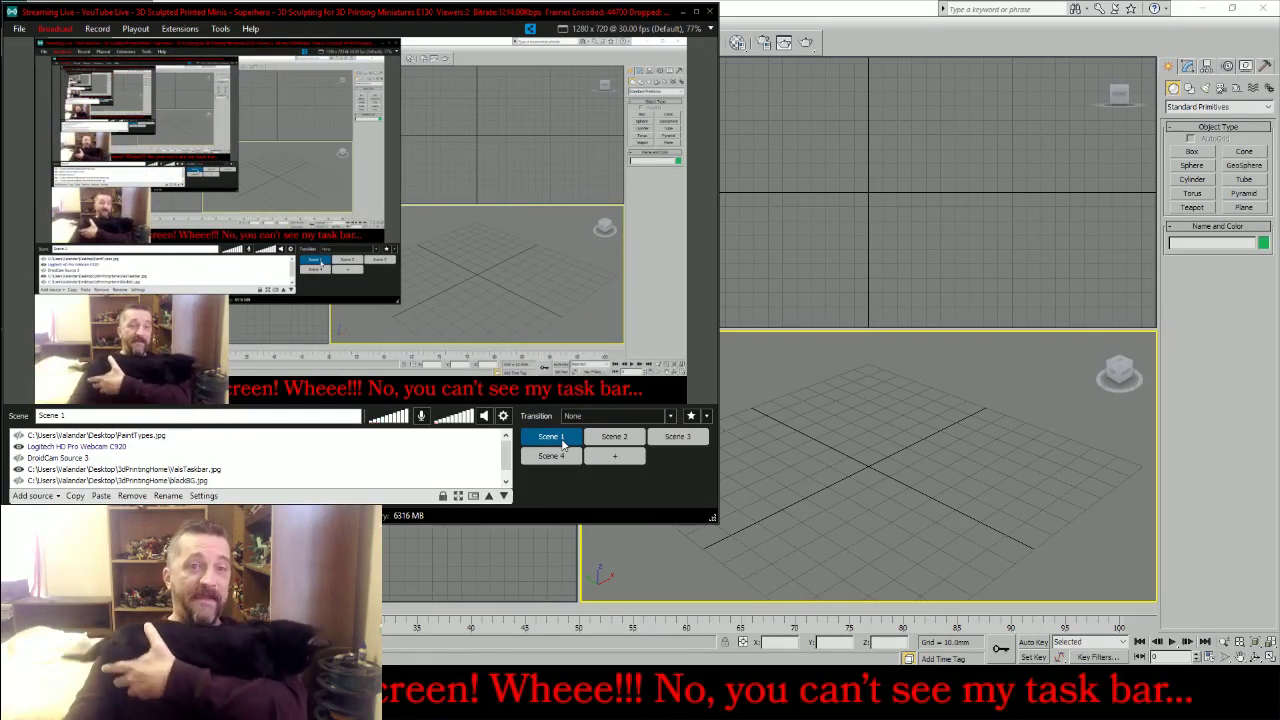
Switch to 3ds Max, start a file import and go up to the Desktop folder
left_click(949, 204)
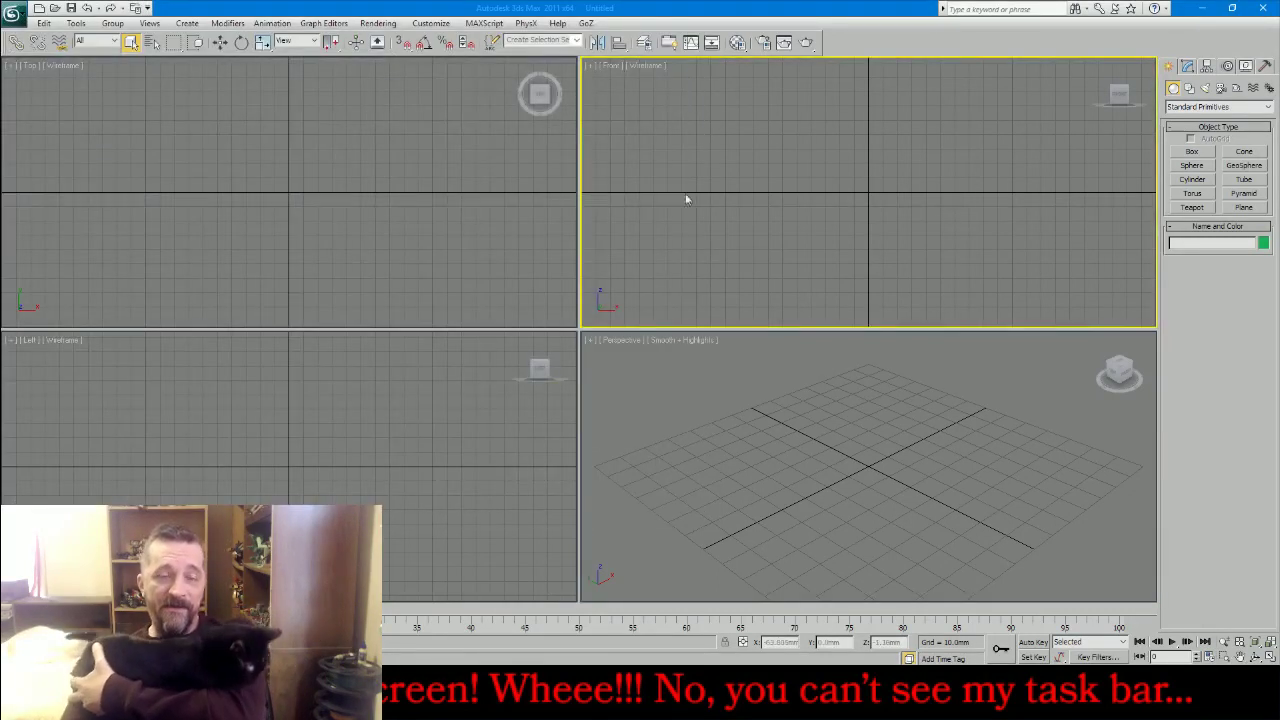
left_click(13, 20)
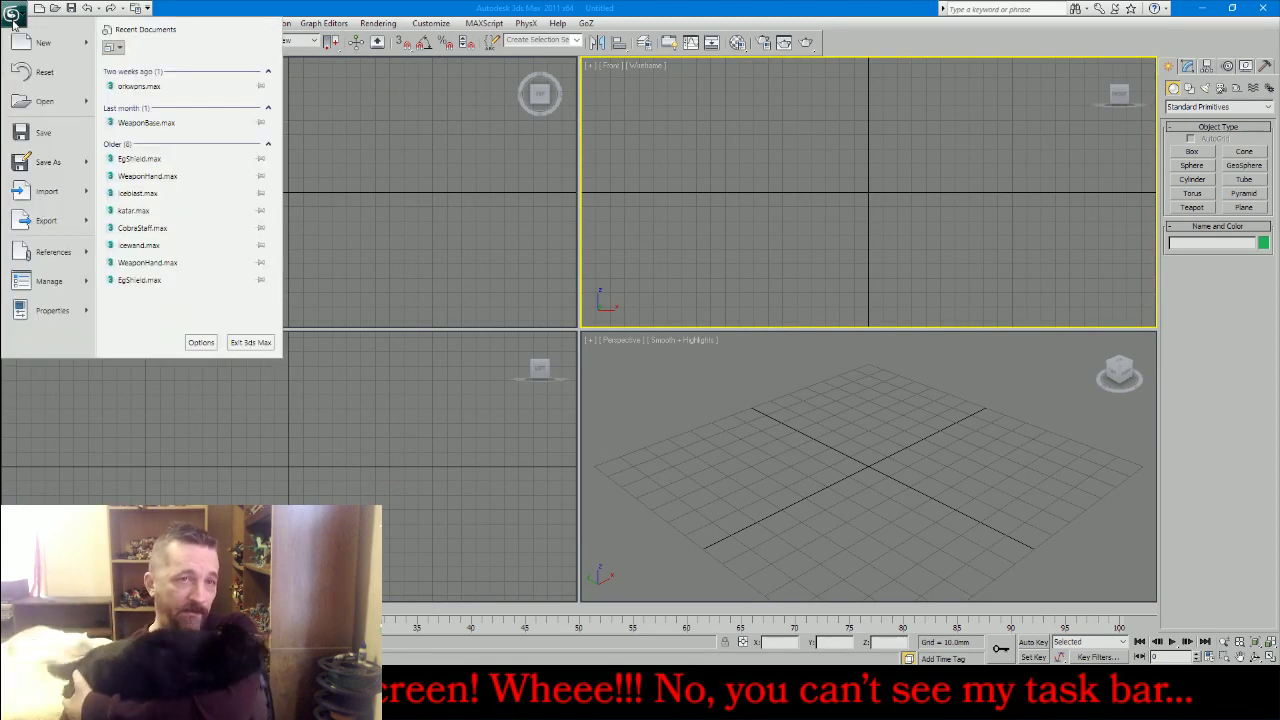
mouse_move(42, 46)
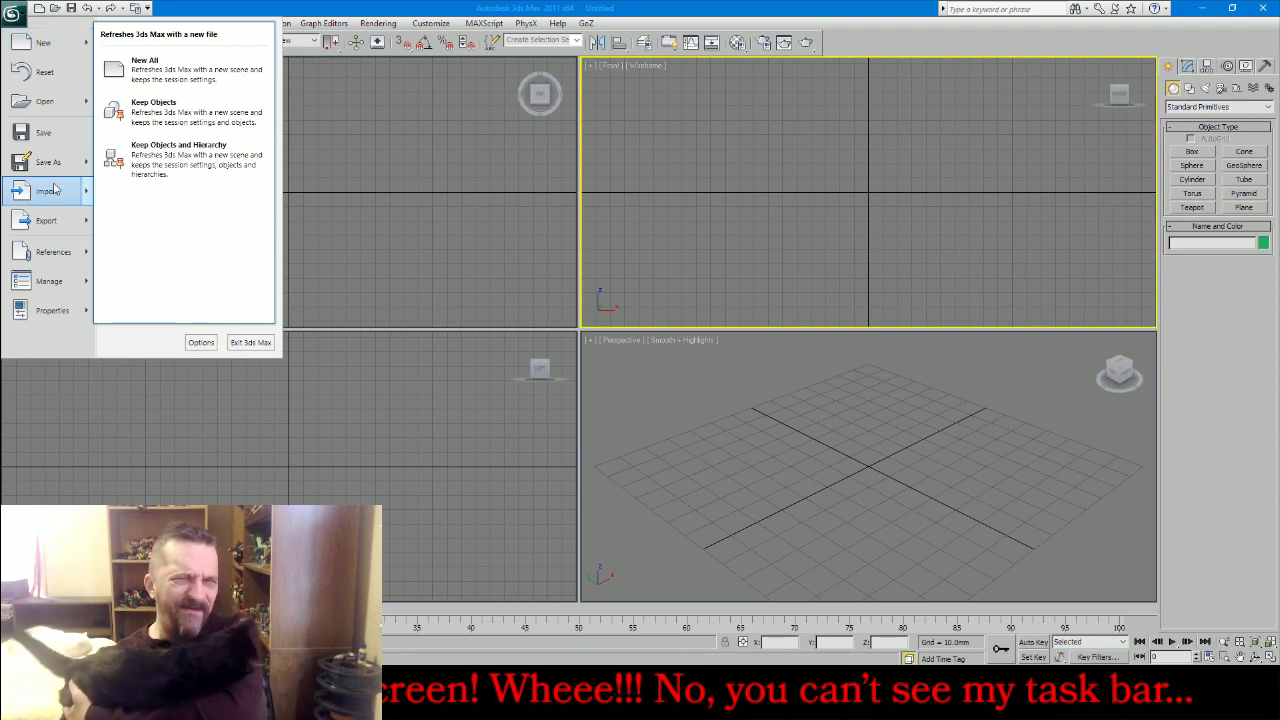
key("Escape")
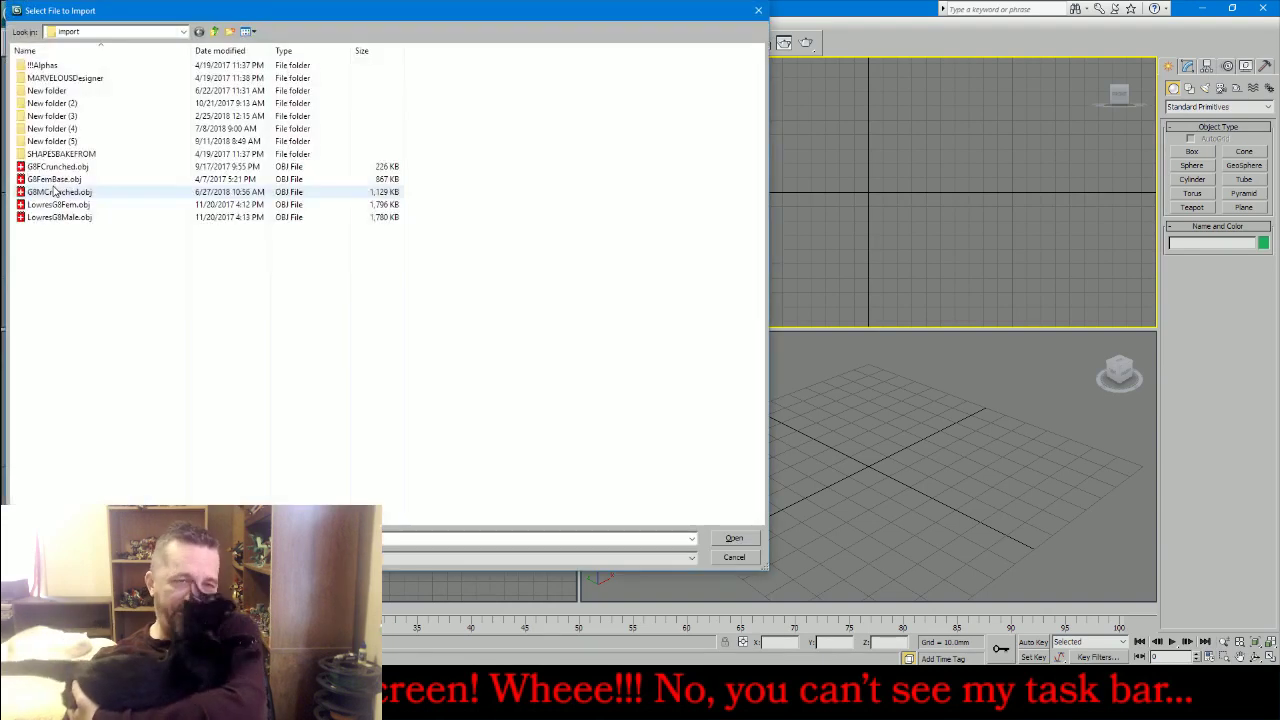
left_click(216, 33)
left_click(216, 33)
left_click(216, 33)
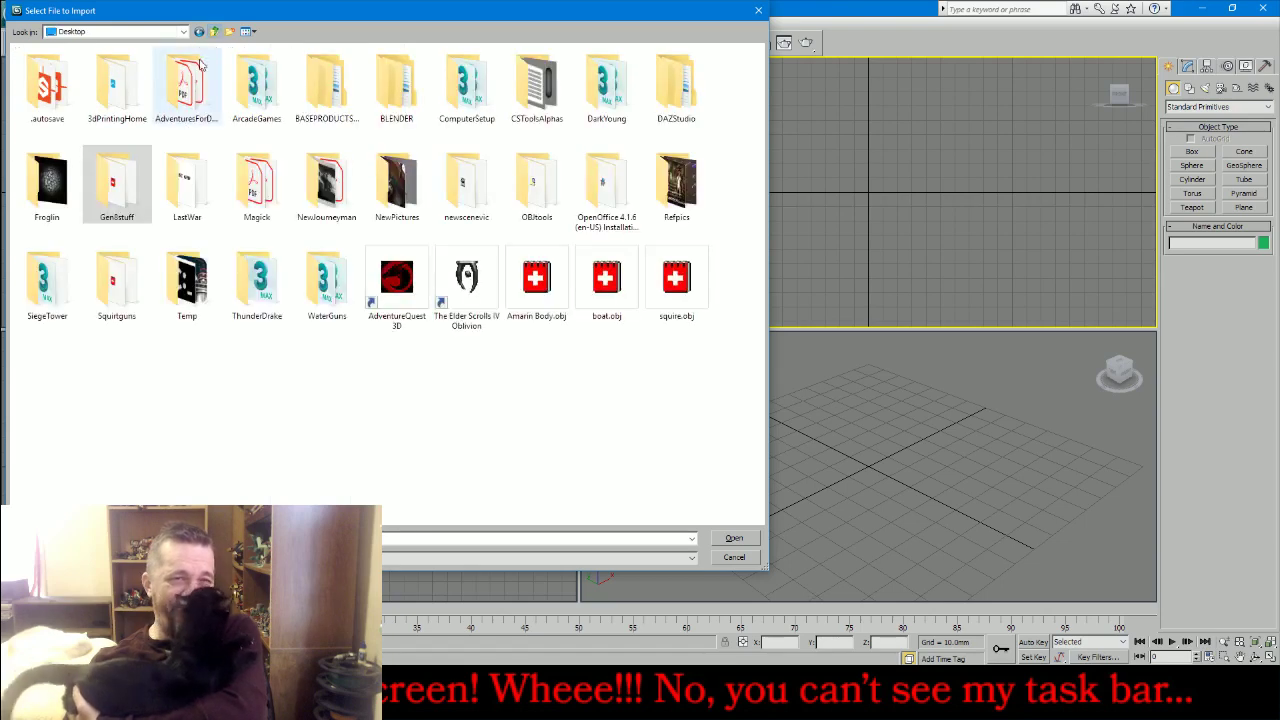
Import SuperheroBase.obj from 3dPrintingHome > MESHES > FreesculptMinis > BroadcastMiniatures > New > Supes
double_click(131, 95)
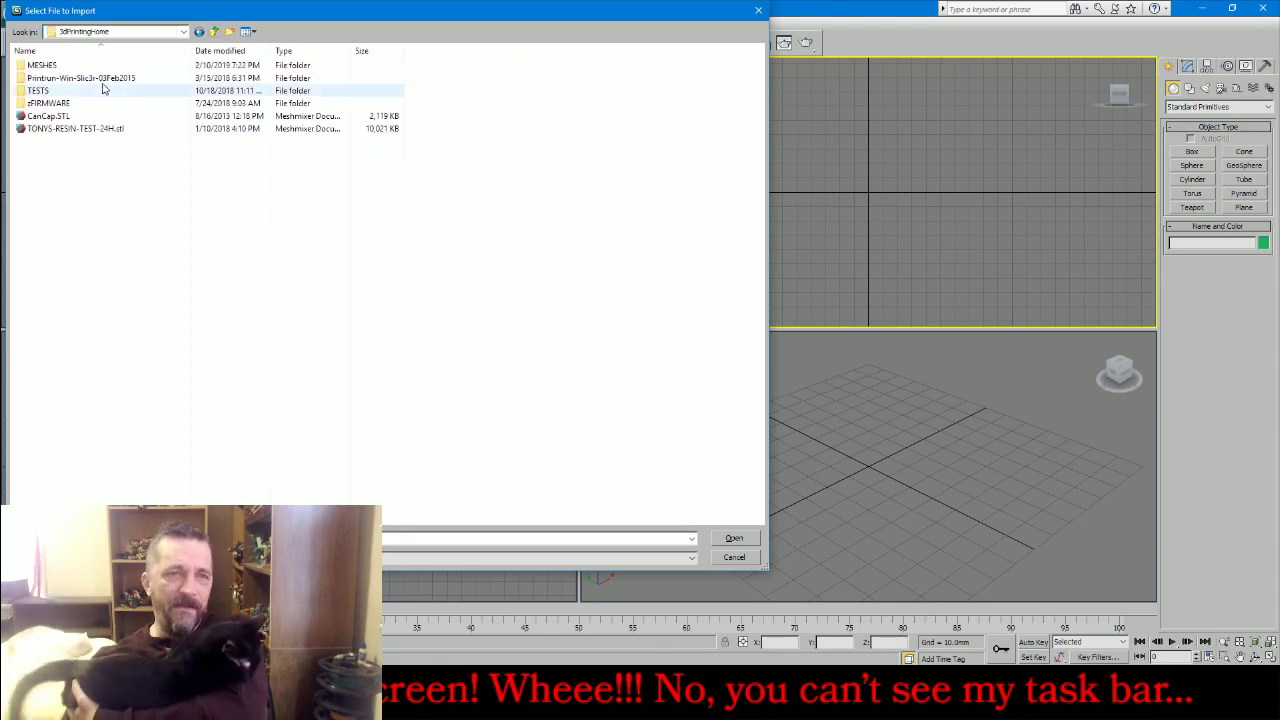
double_click(61, 65)
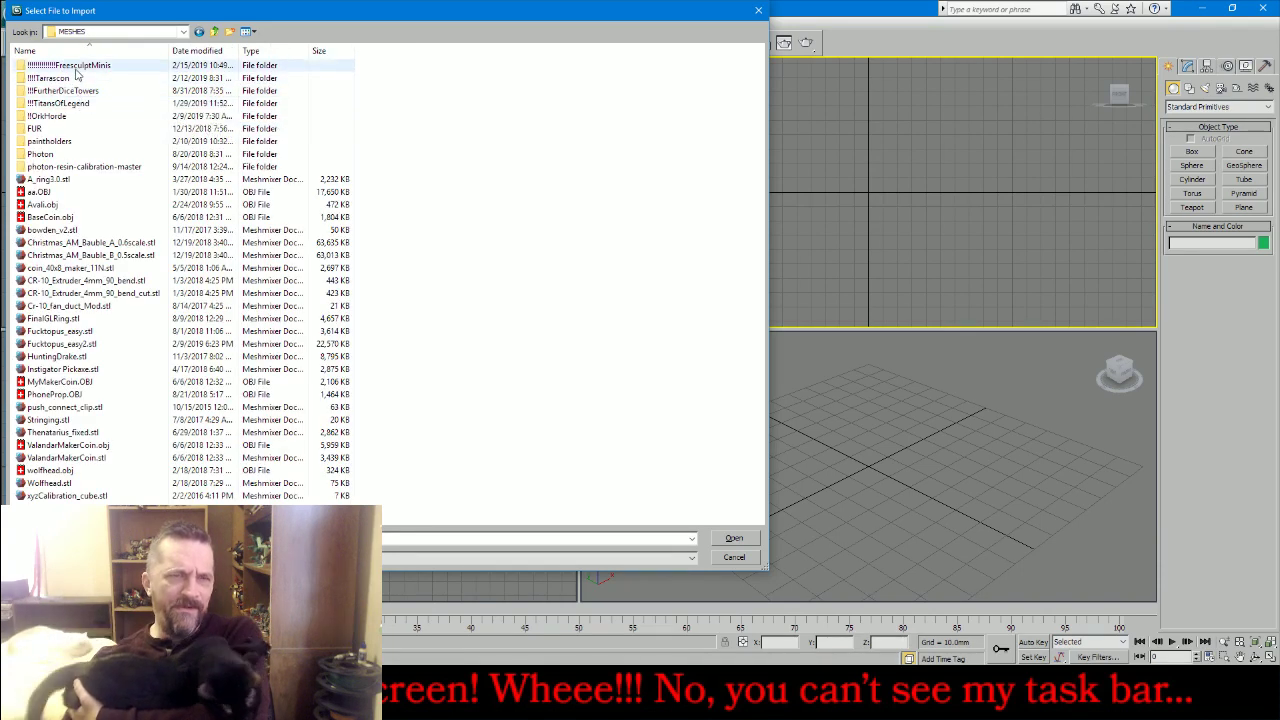
double_click(76, 67)
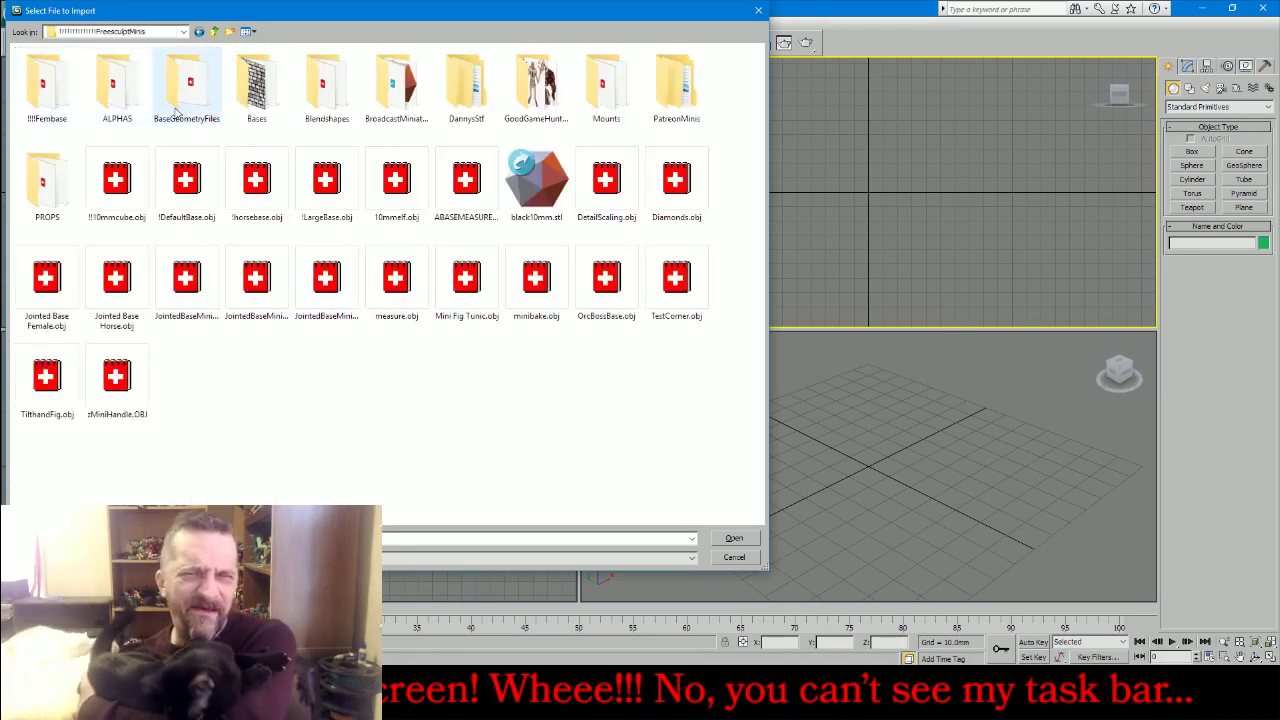
double_click(400, 98)
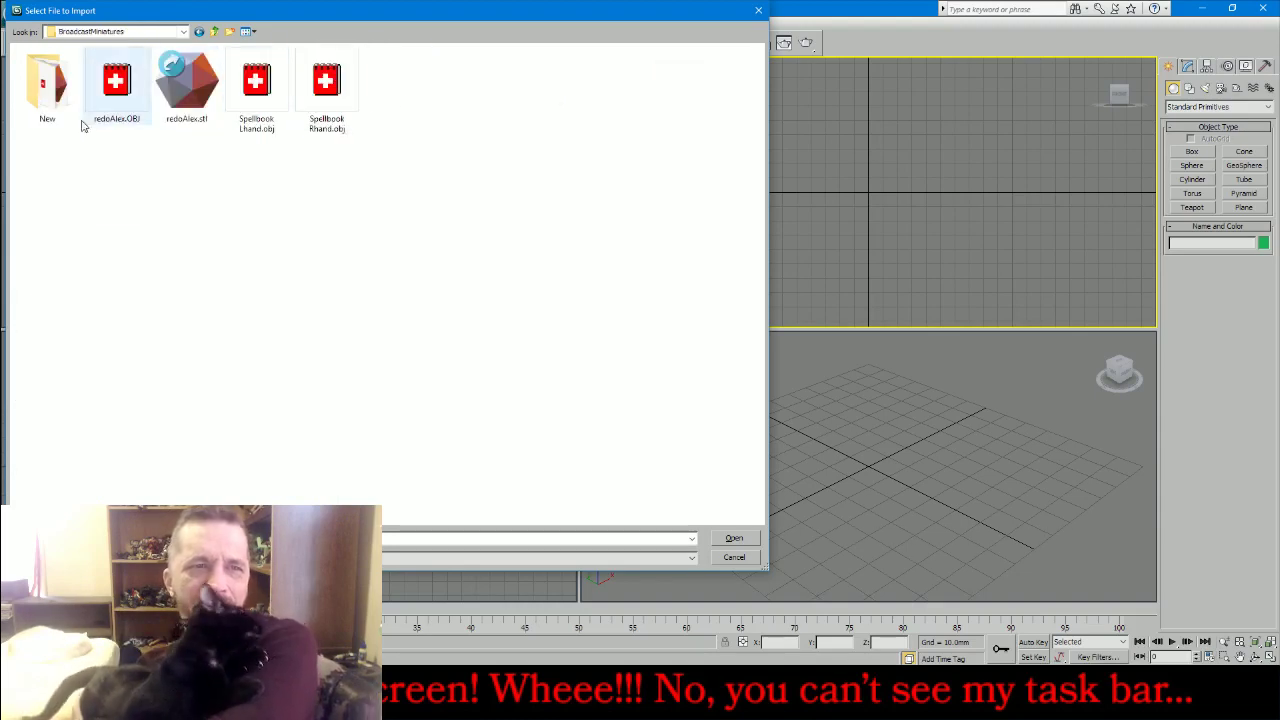
double_click(55, 97)
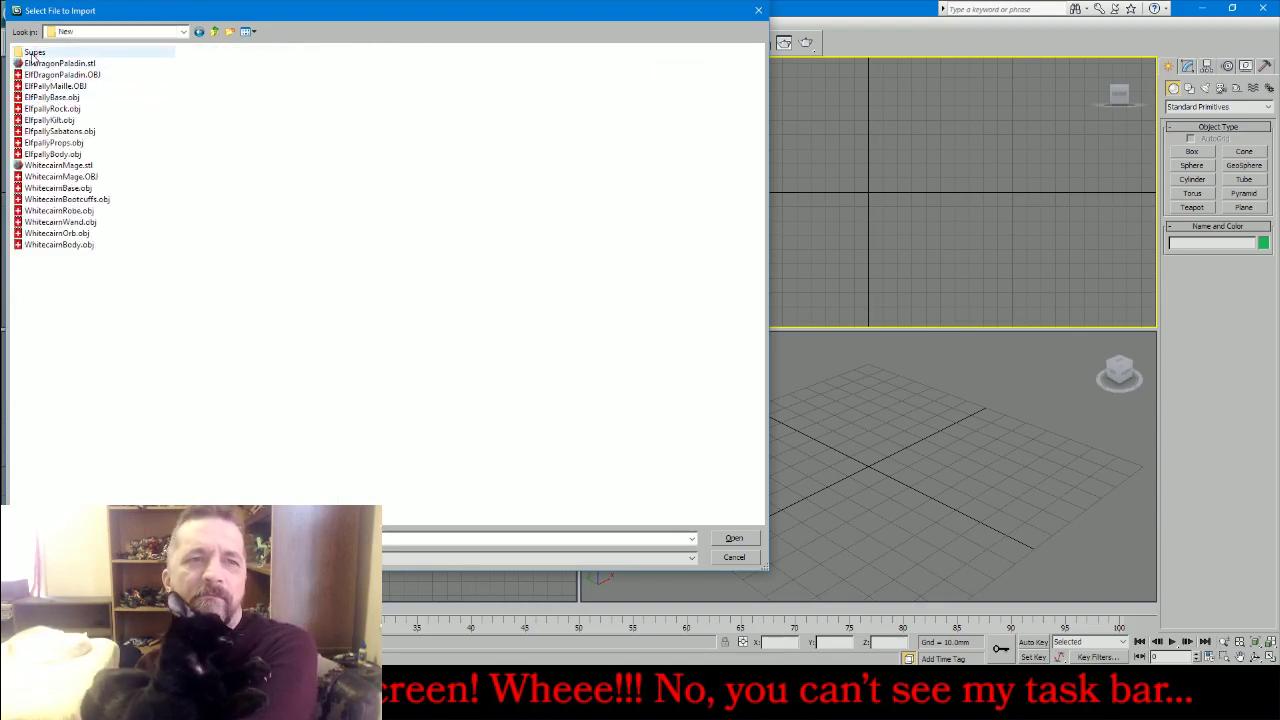
double_click(34, 53)
double_click(52, 65)
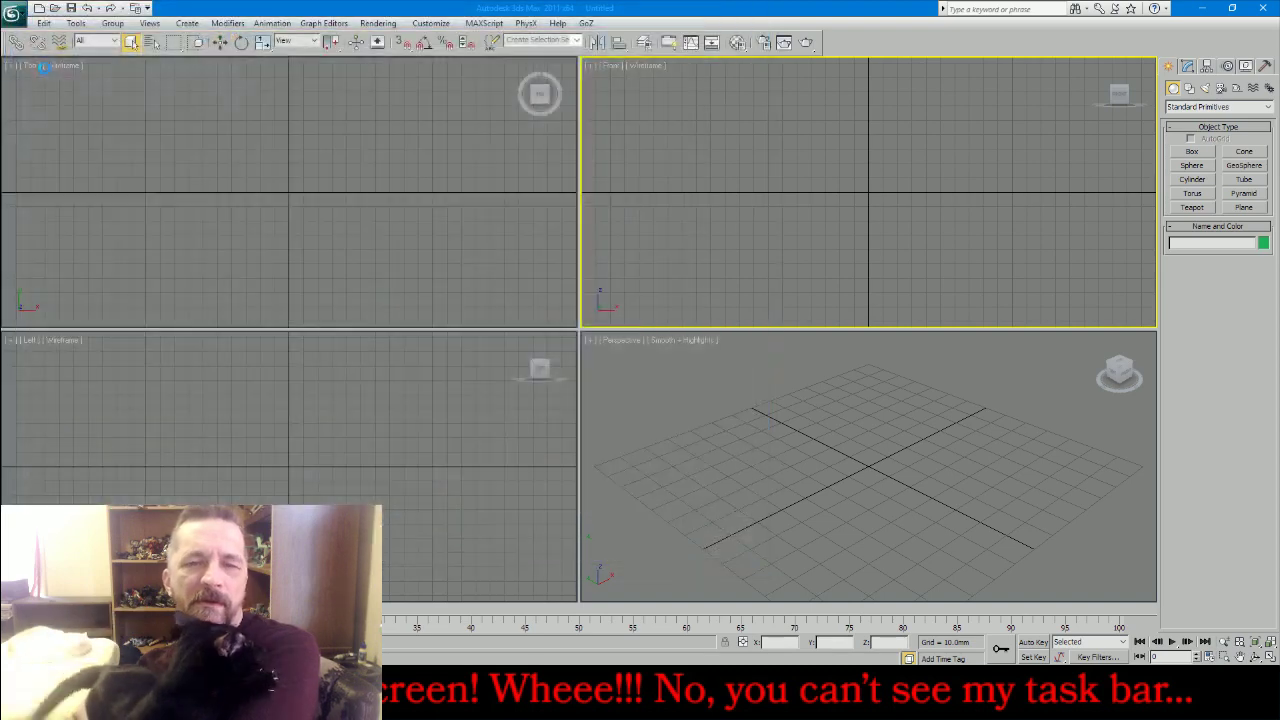
left_click(530, 561)
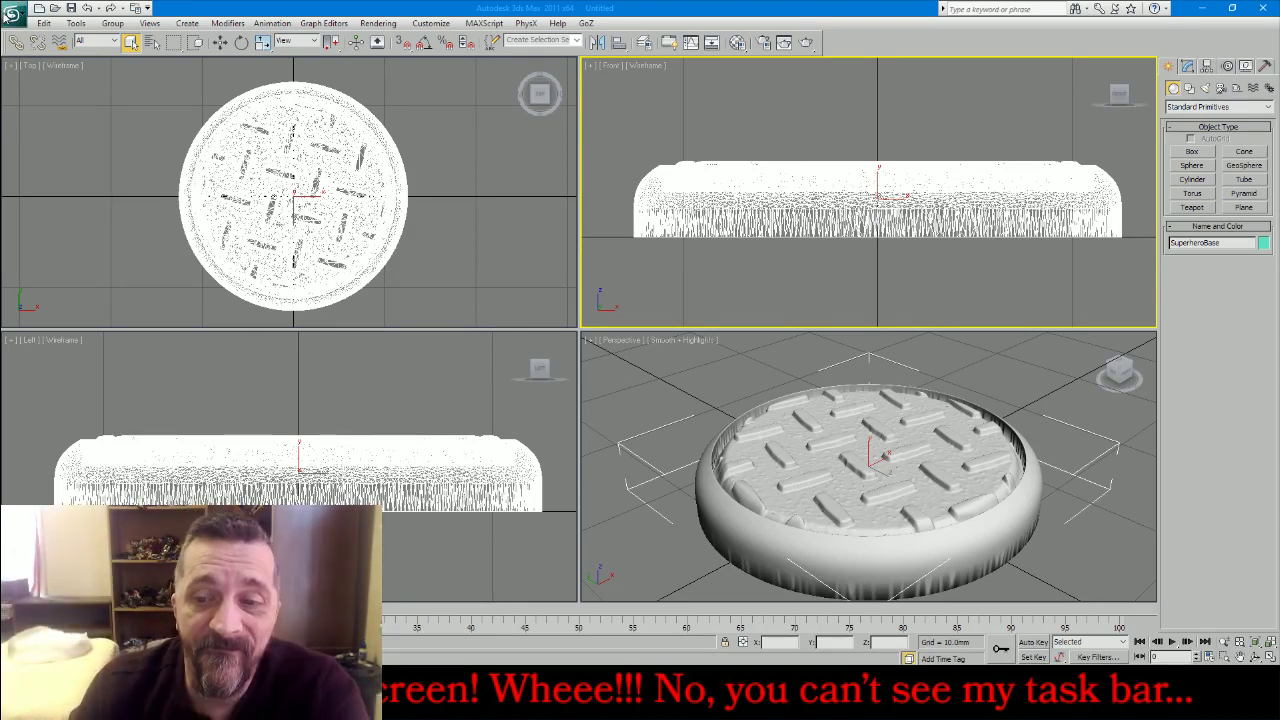
Import SuperheroBody.obj from the Supes folder into the same scene as a single Editable Poly mesh
left_click(11, 13)
left_click(38, 186)
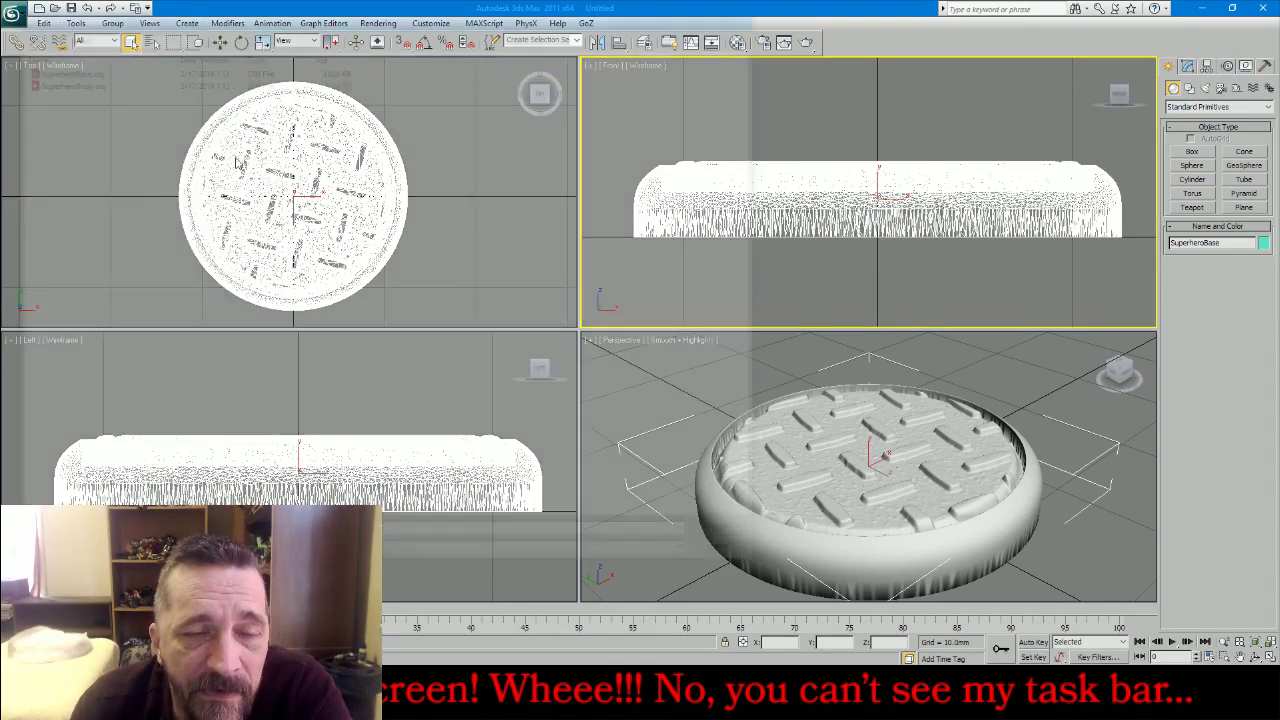
double_click(85, 82)
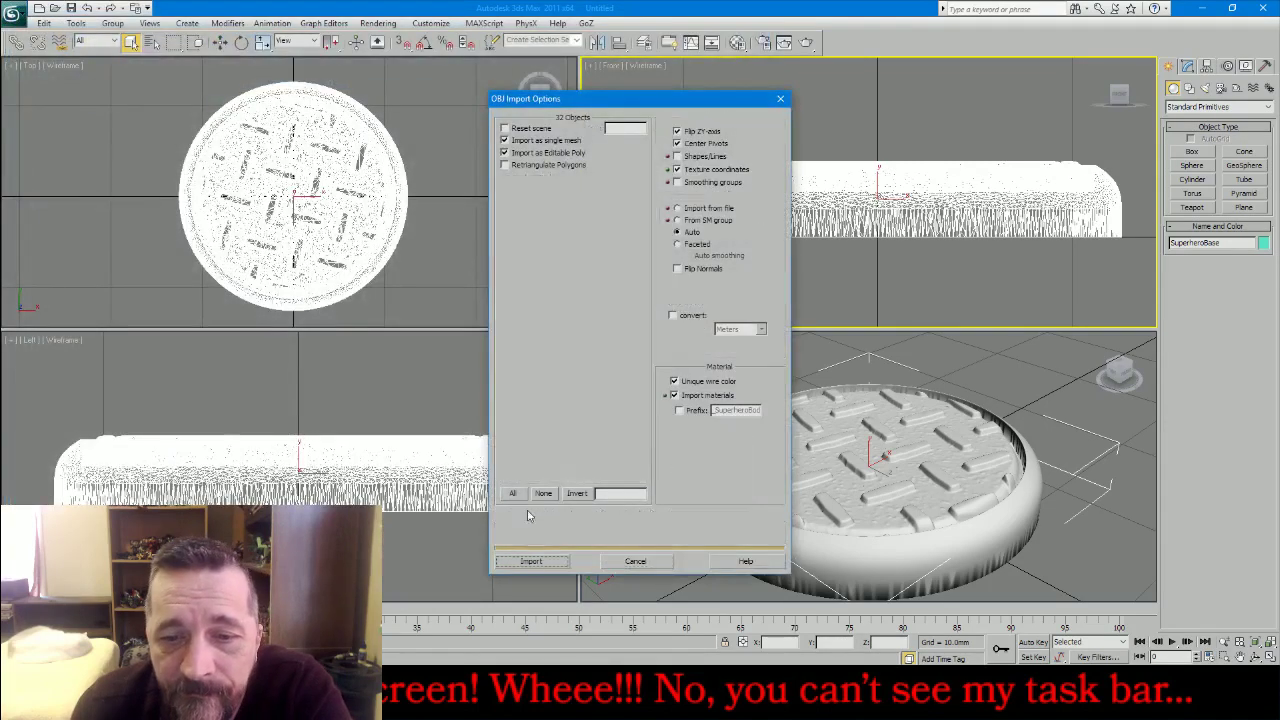
left_click(532, 562)
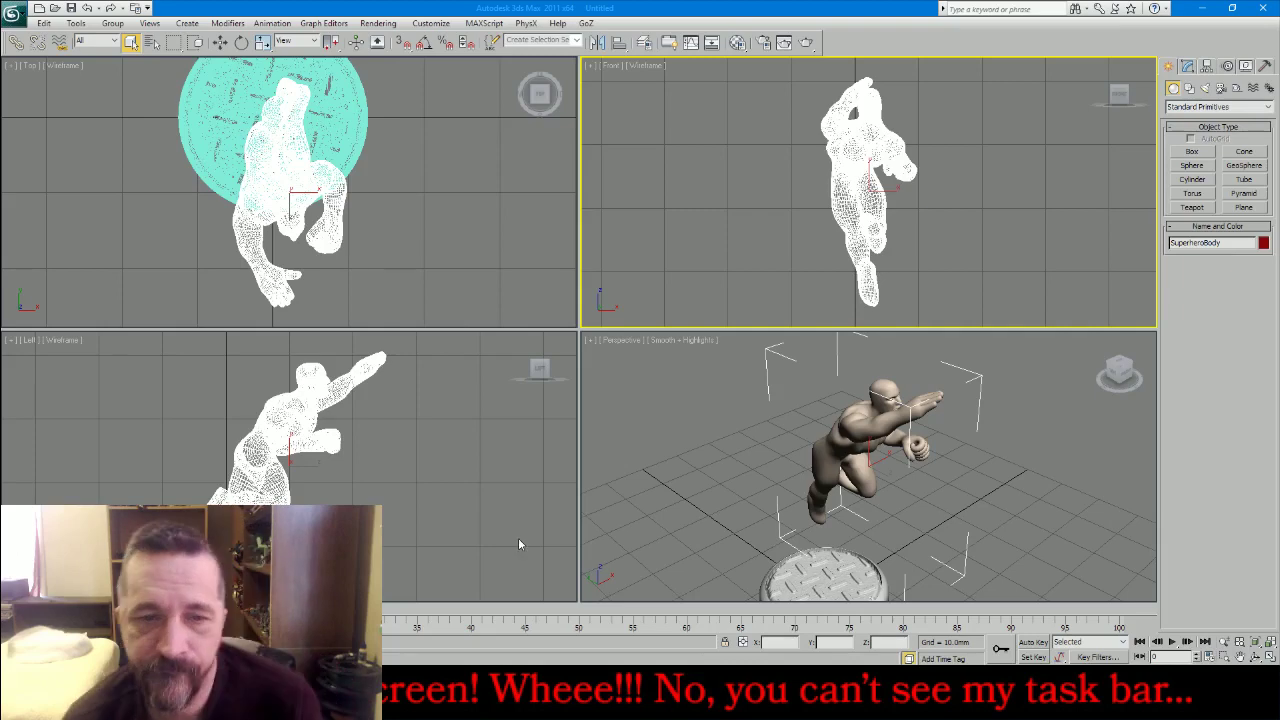
Deselect the body and check its placement over the base from a low side angle
left_click(481, 396)
key("z")
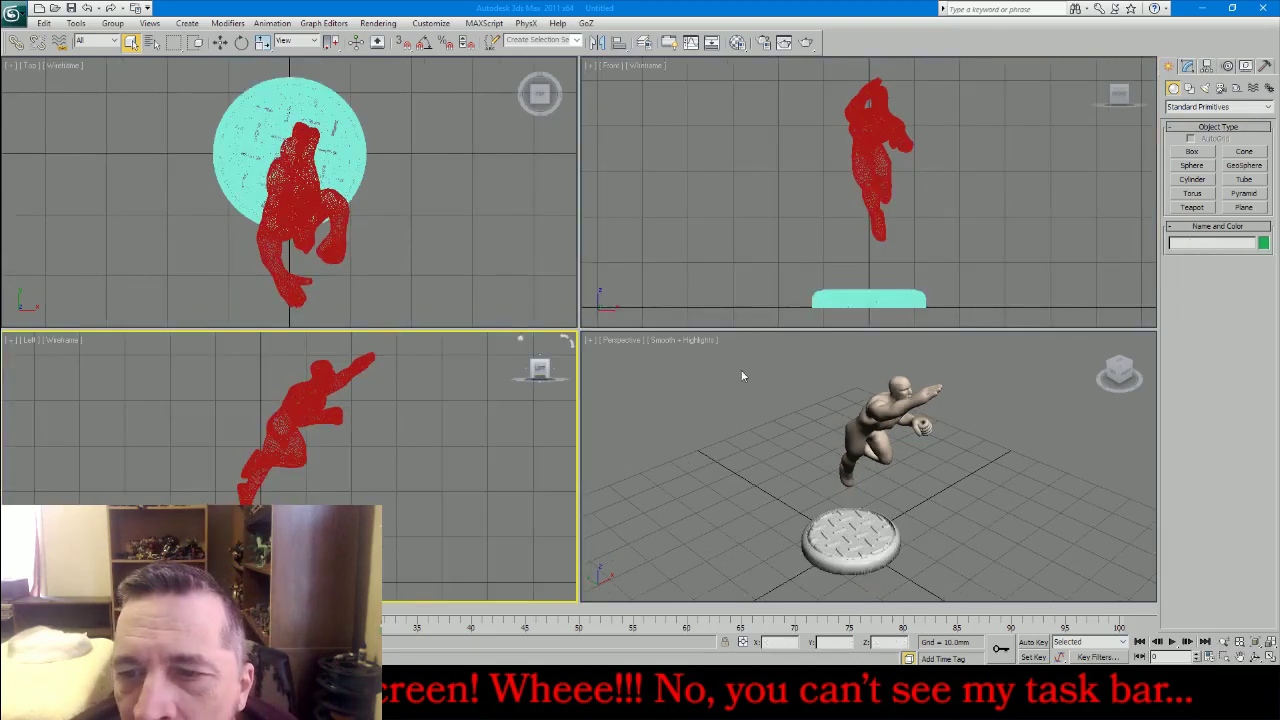
left_click(1065, 442)
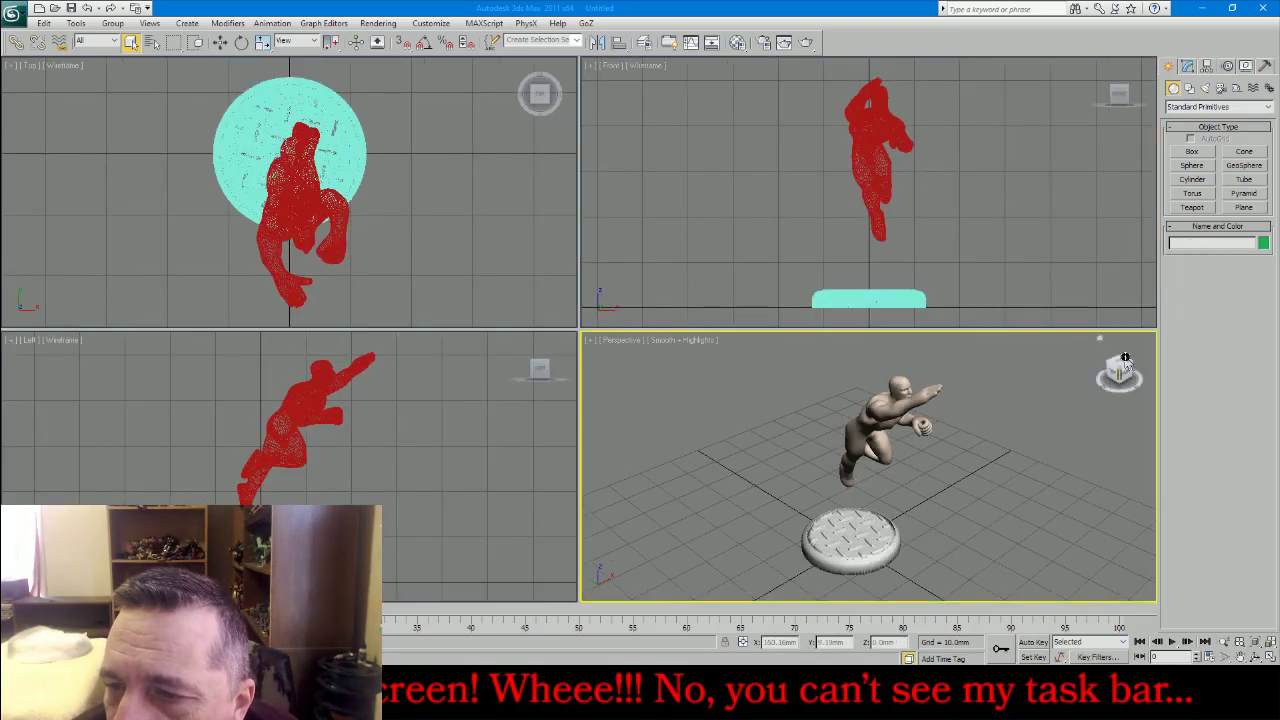
left_click_drag(1121, 357, 1147, 329)
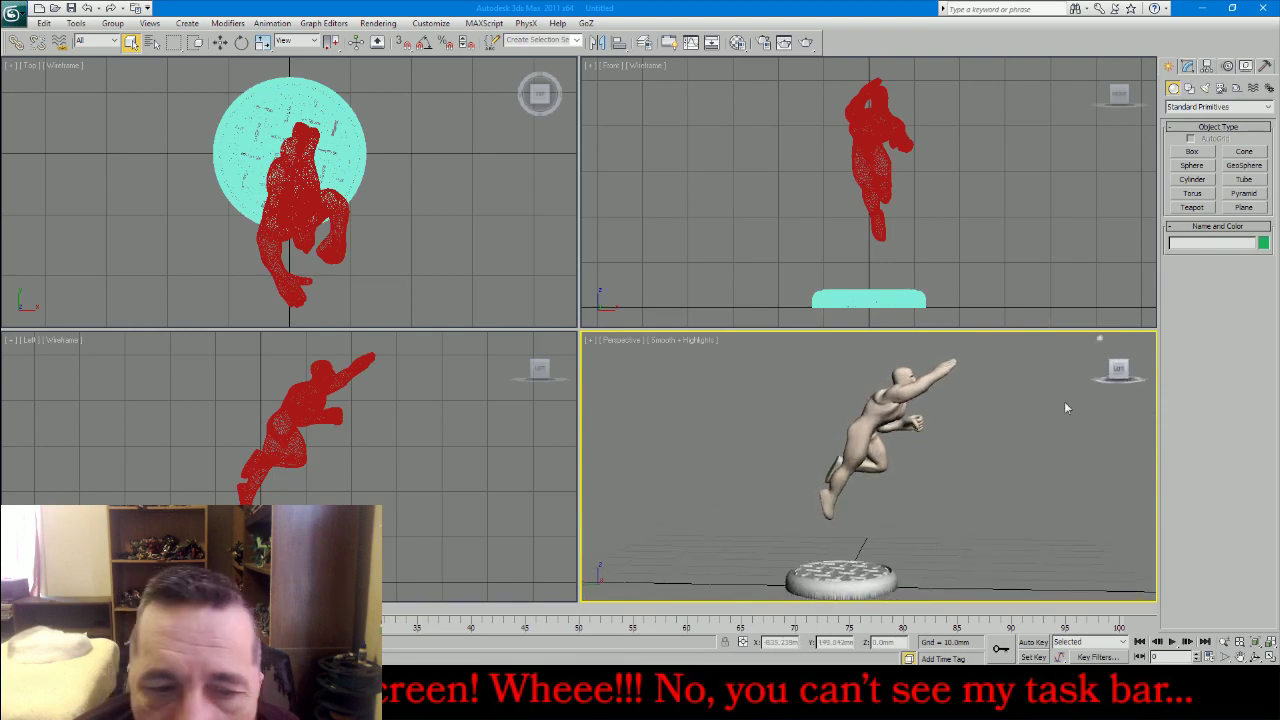
Create a sphere with a radius of about 5.6 mm on the base, beneath the body's trailing feet
left_click(496, 457)
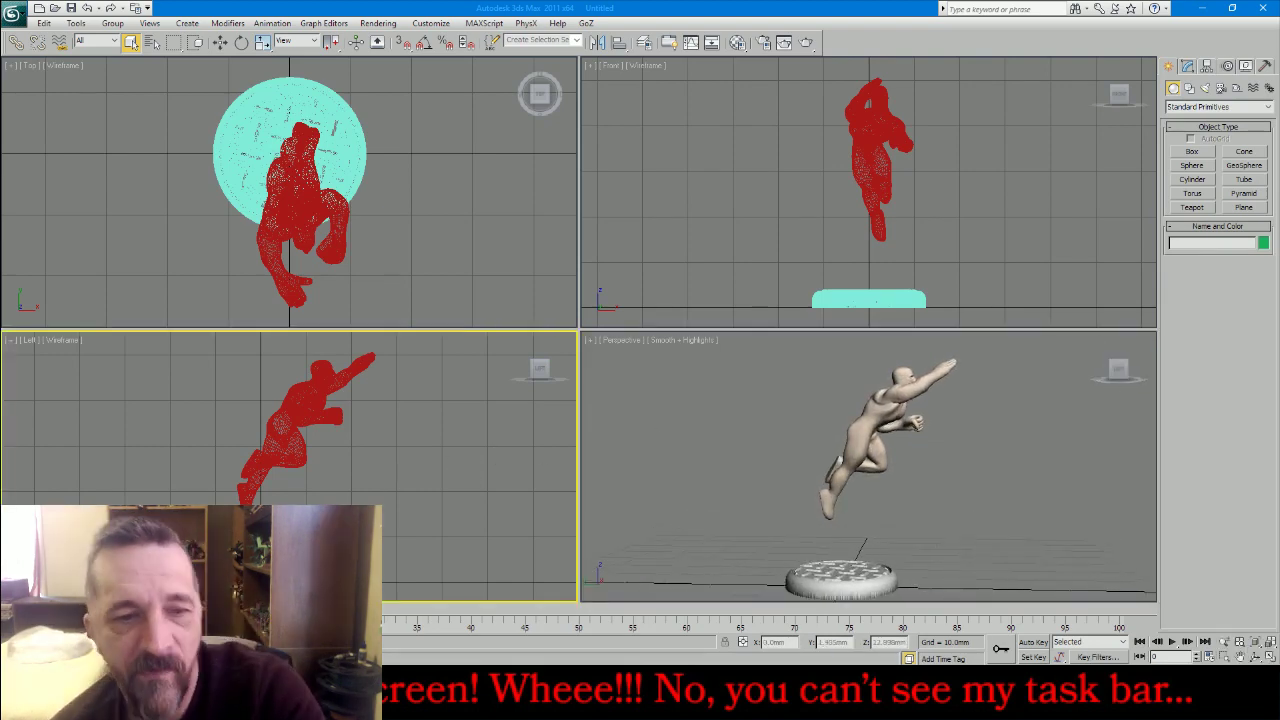
scroll(387, 370, "down", 3)
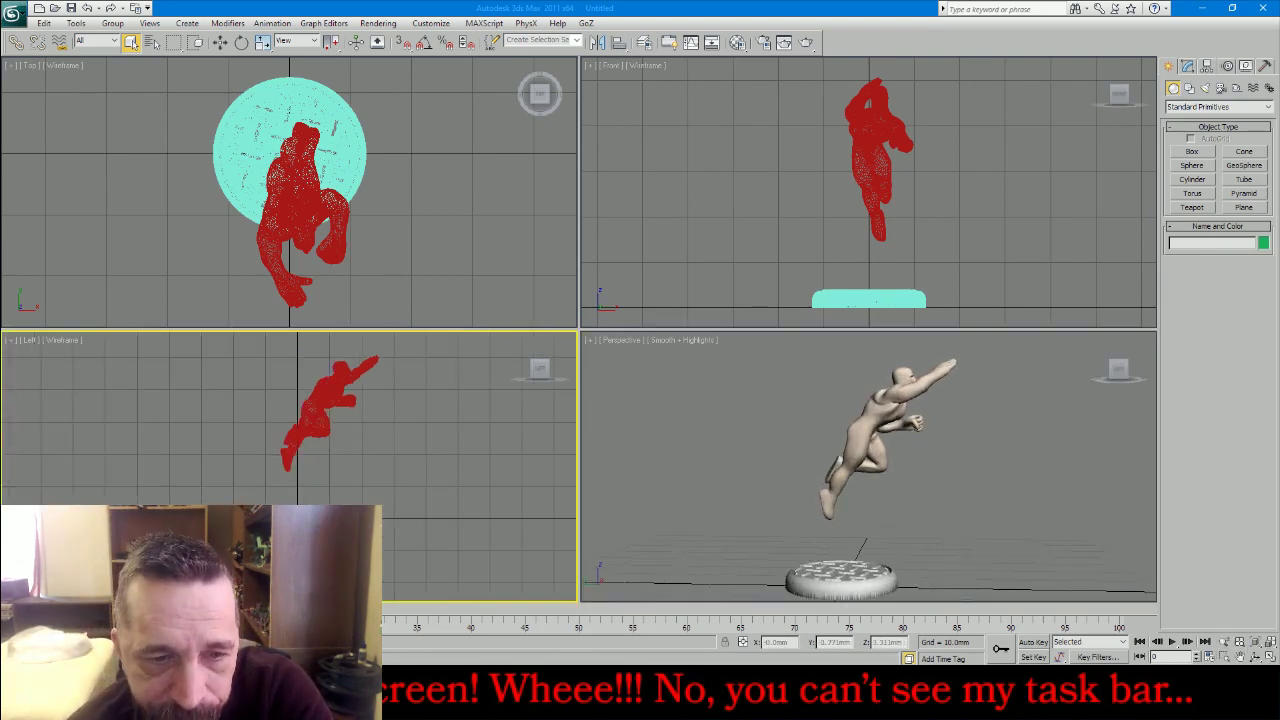
scroll(283, 510, "up", 4)
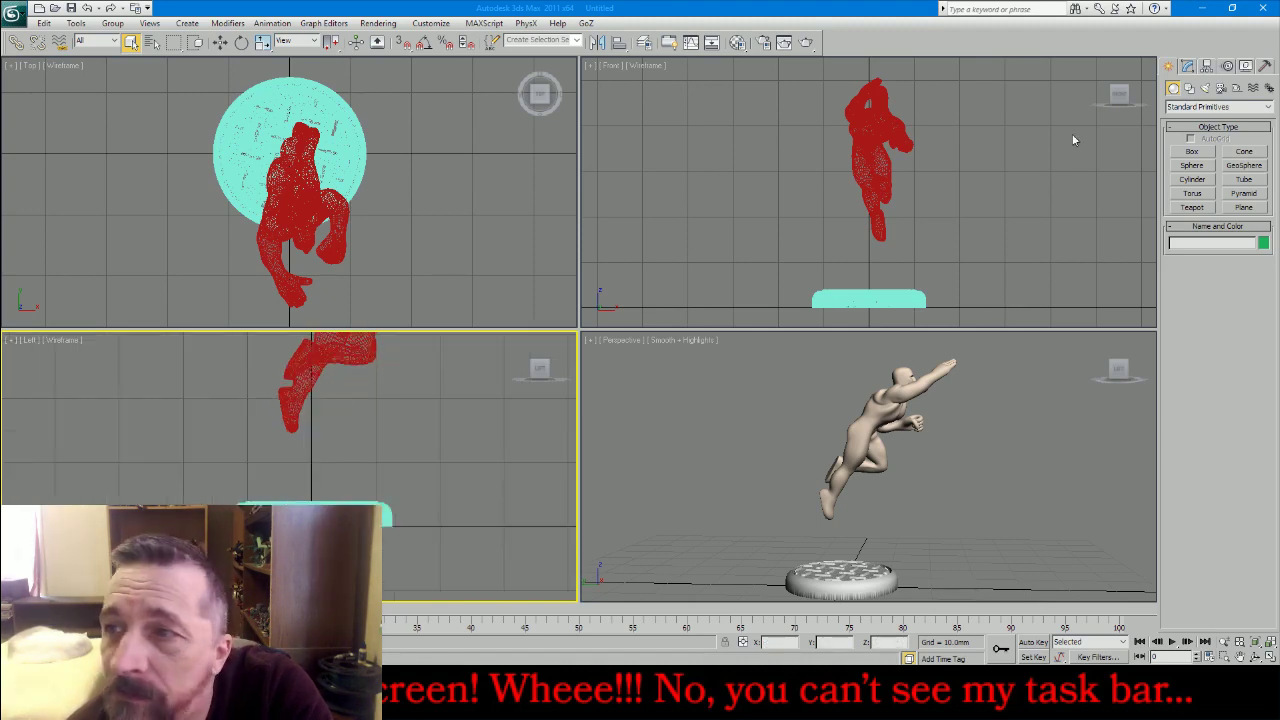
left_click(1192, 165)
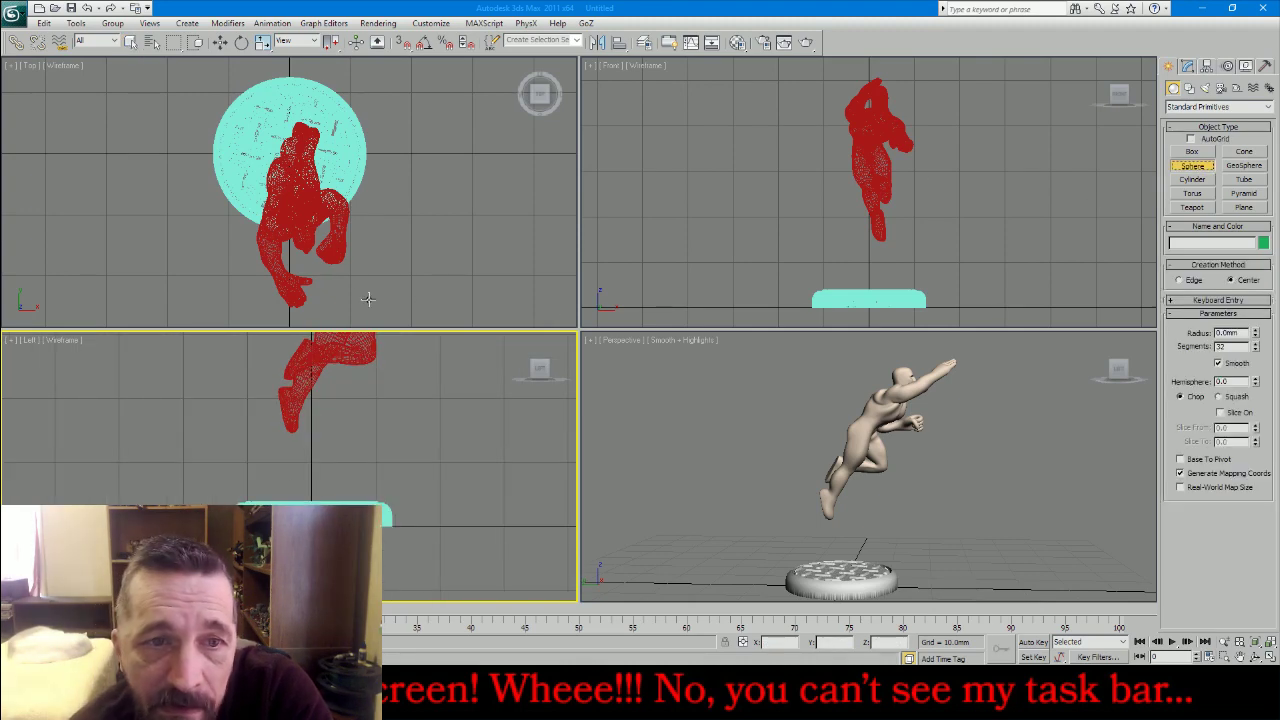
left_click_drag(302, 138, 325, 160)
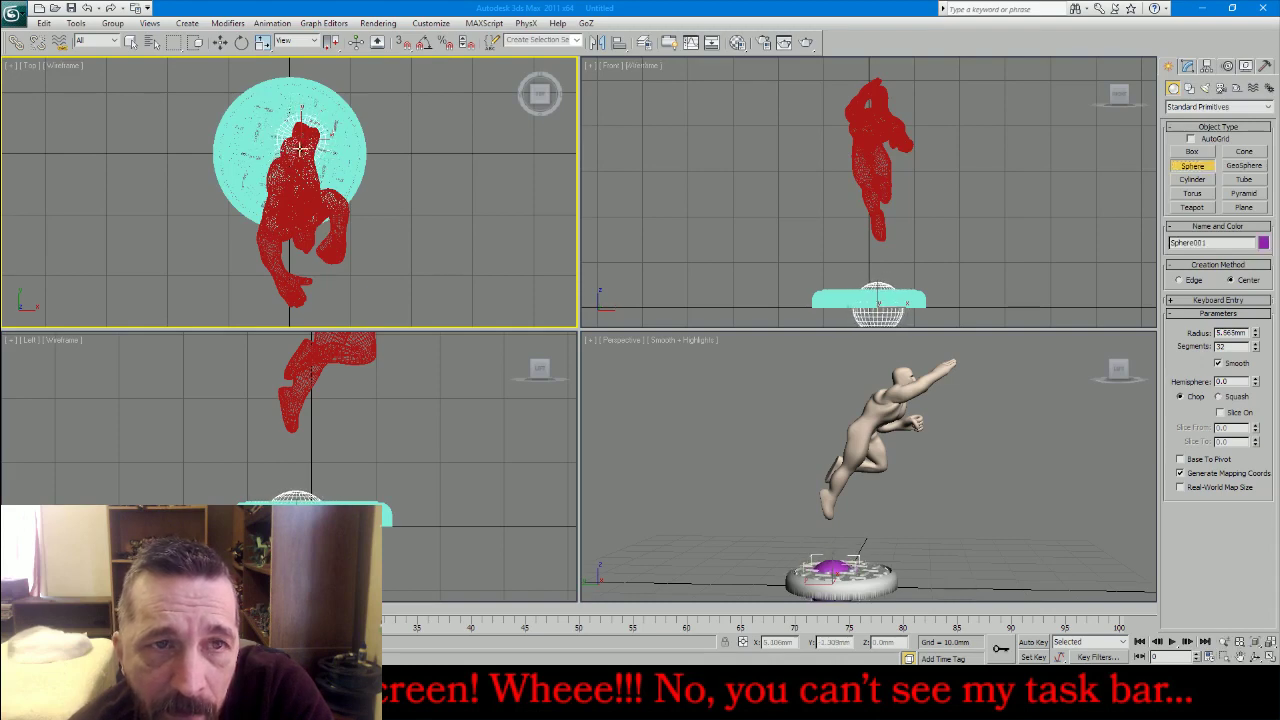
Raise the sphere to about Z 4.2 mm and shift it slightly so that its dome protrudes above the base
key("w")
right_click(323, 469)
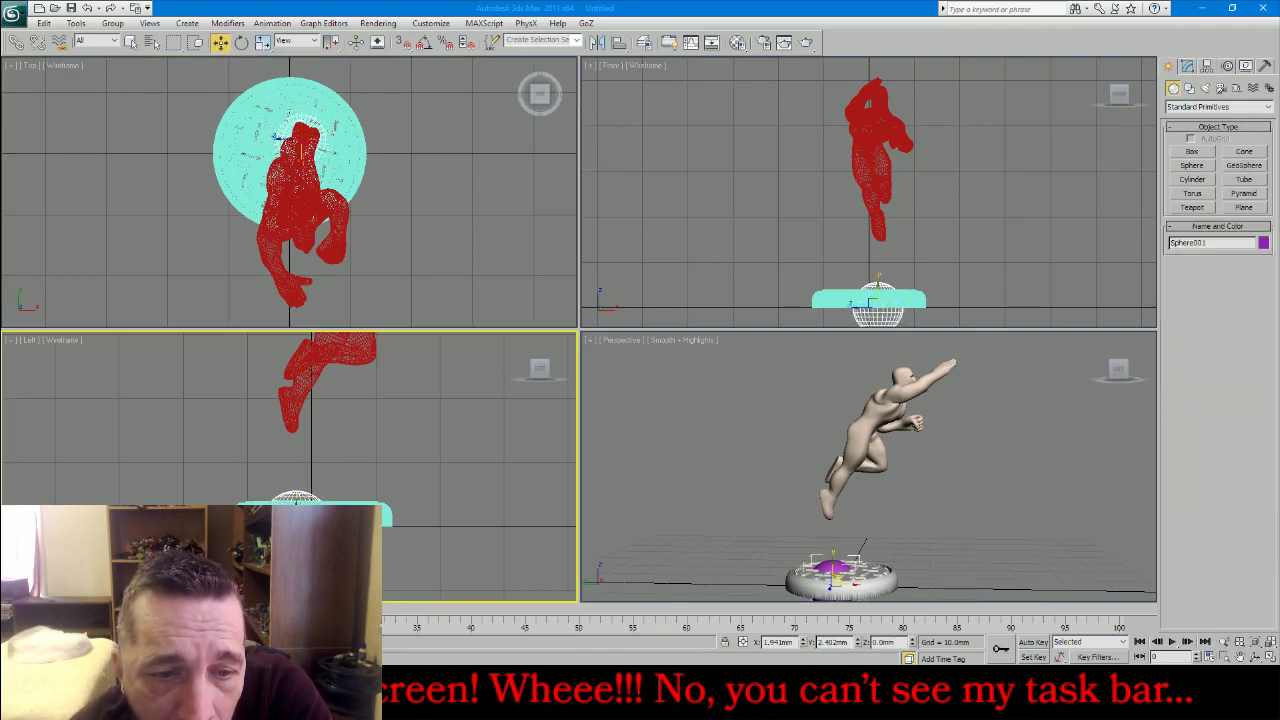
left_click_drag(297, 516, 290, 490)
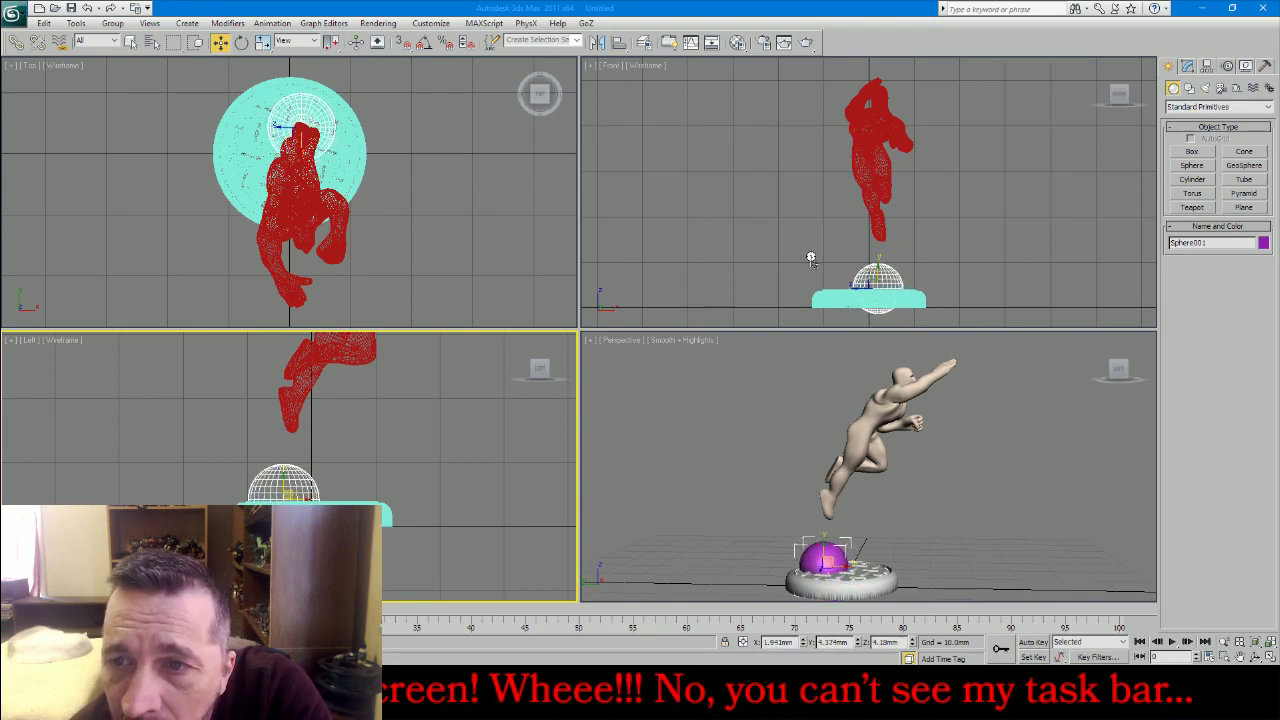
Move the superhero body sideways to about X -2 mm and nudge the sphere to about X 1.5 mm
left_click(876, 143)
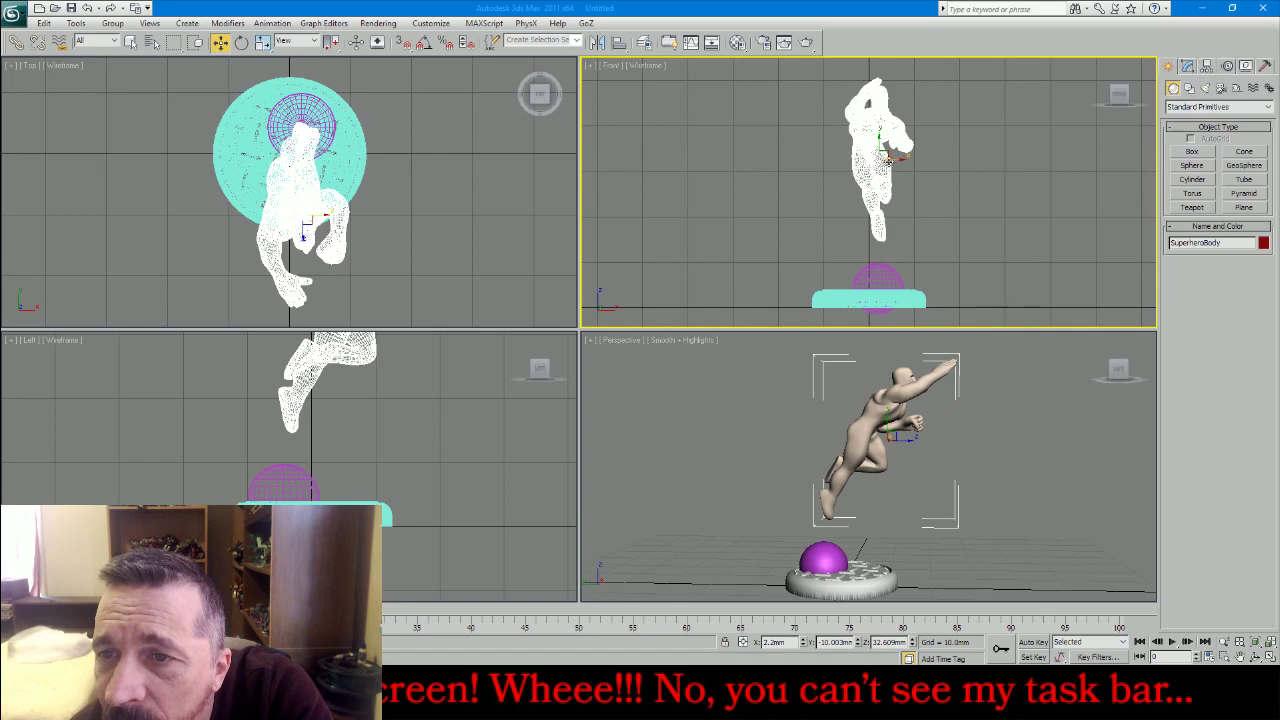
left_click_drag(888, 160, 864, 164)
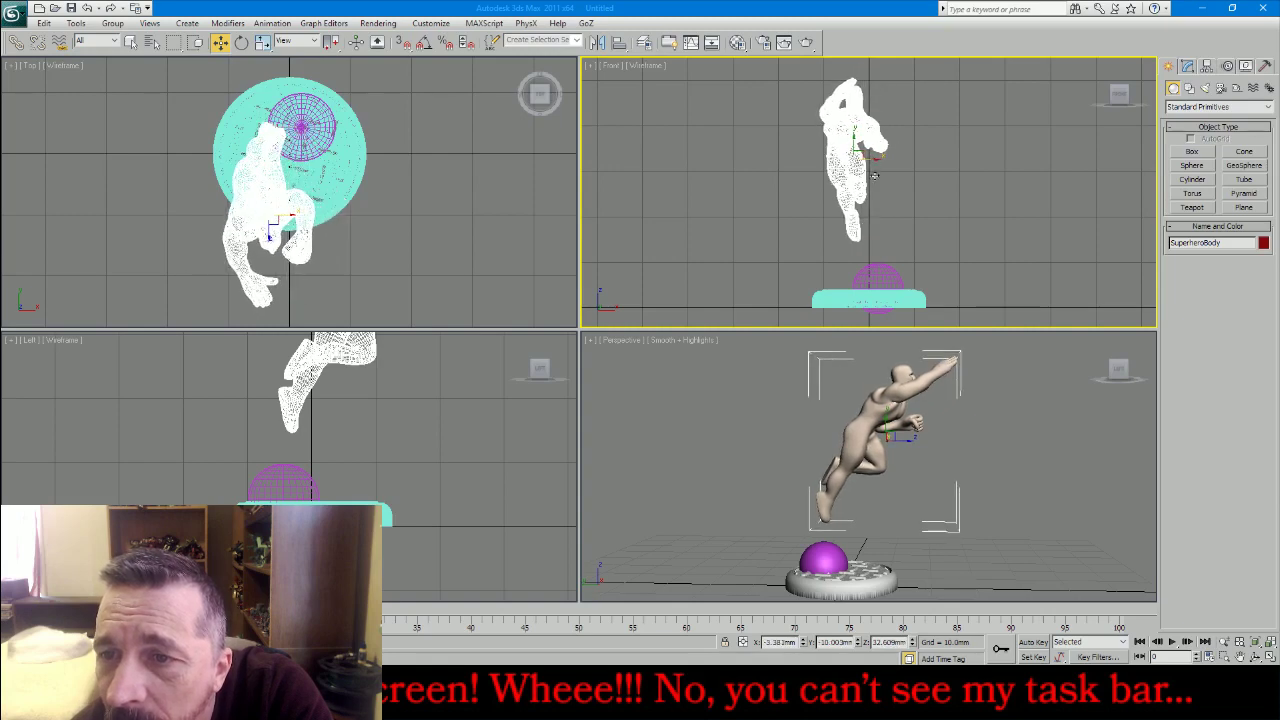
left_click(874, 267)
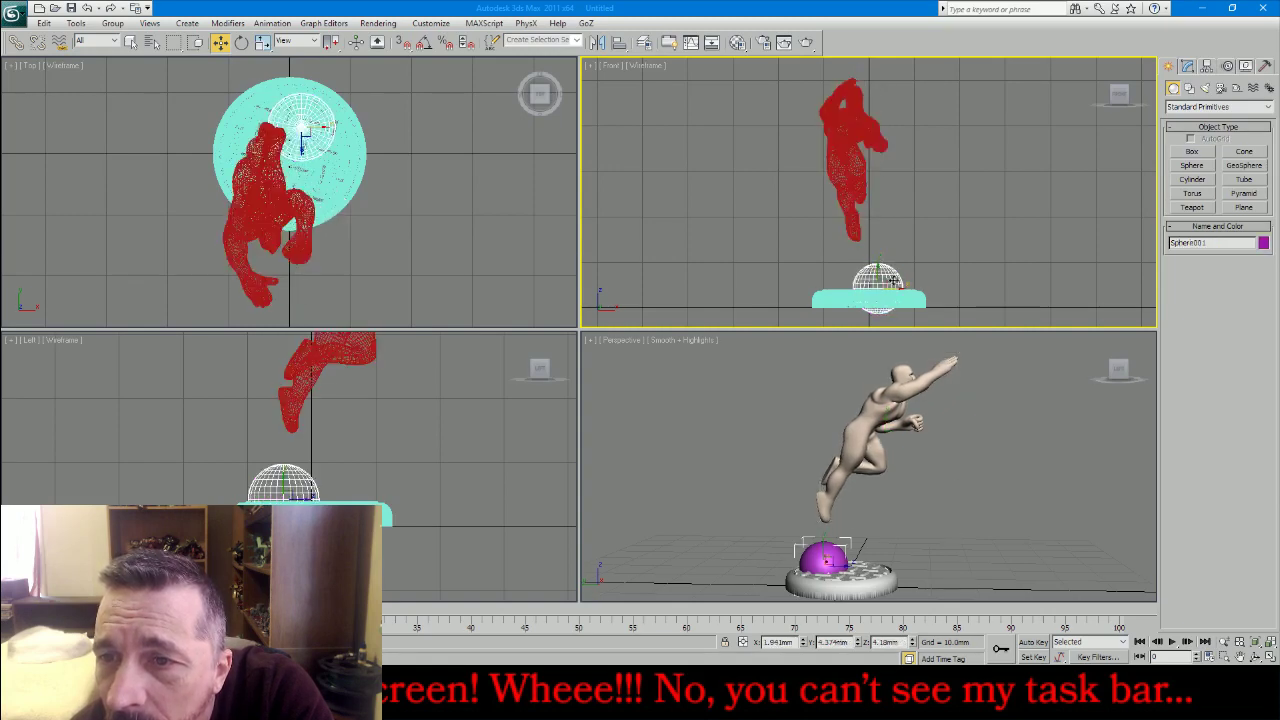
left_click(860, 177)
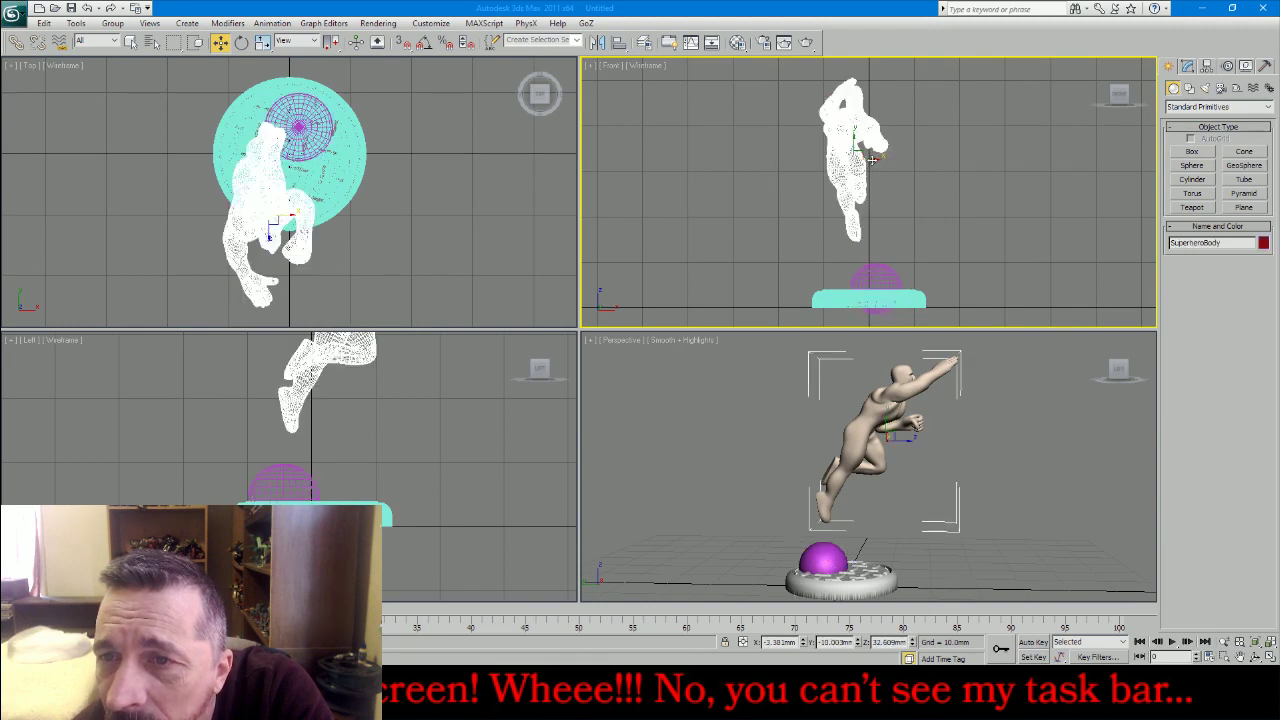
left_click_drag(872, 160, 877, 156)
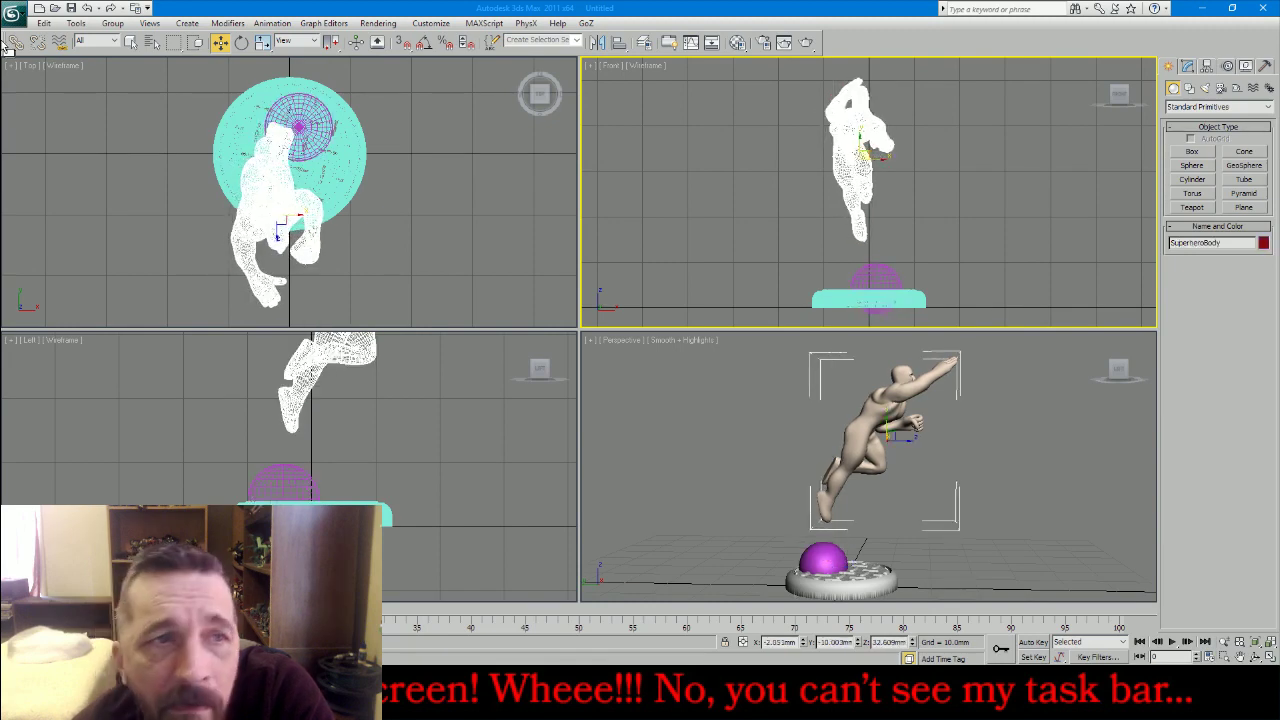
Start exporting the selected body and open the folder 3dPrintingHome > MESHES > FreesculptMinis > BroadcastMiniatures > New > Supes
left_click(16, 14)
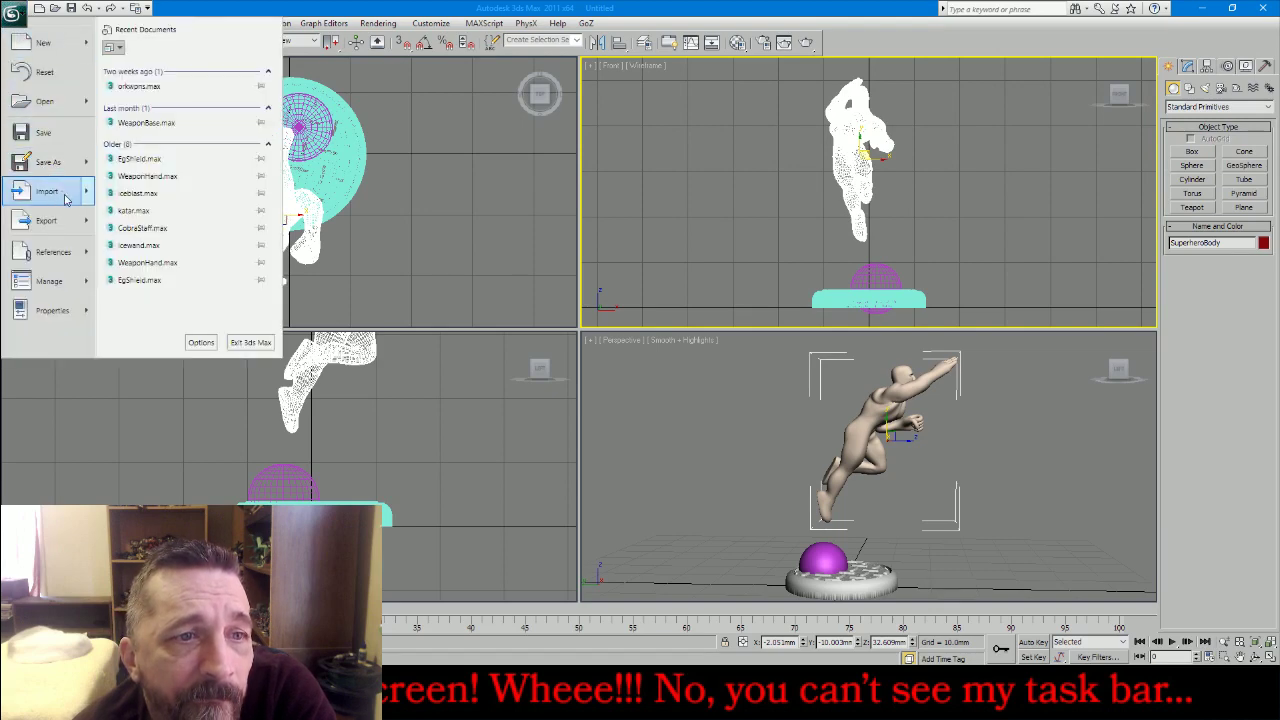
mouse_move(88, 222)
left_click(144, 125)
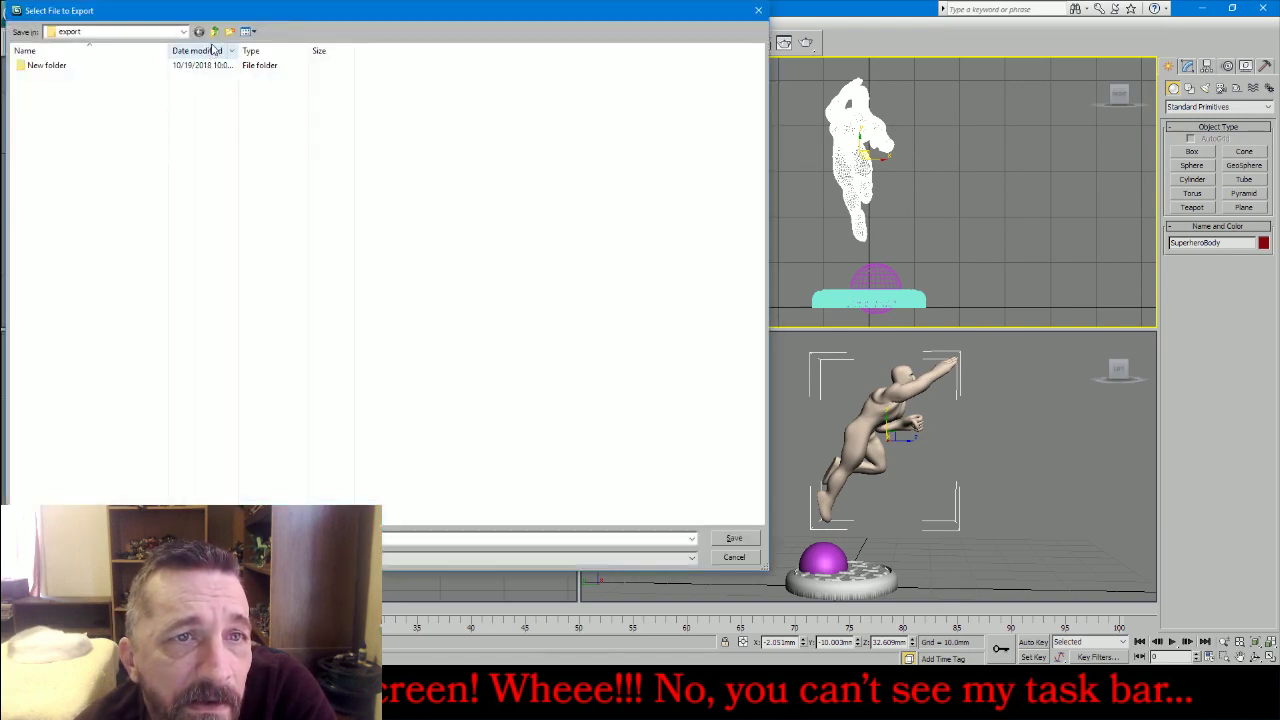
left_click(214, 31)
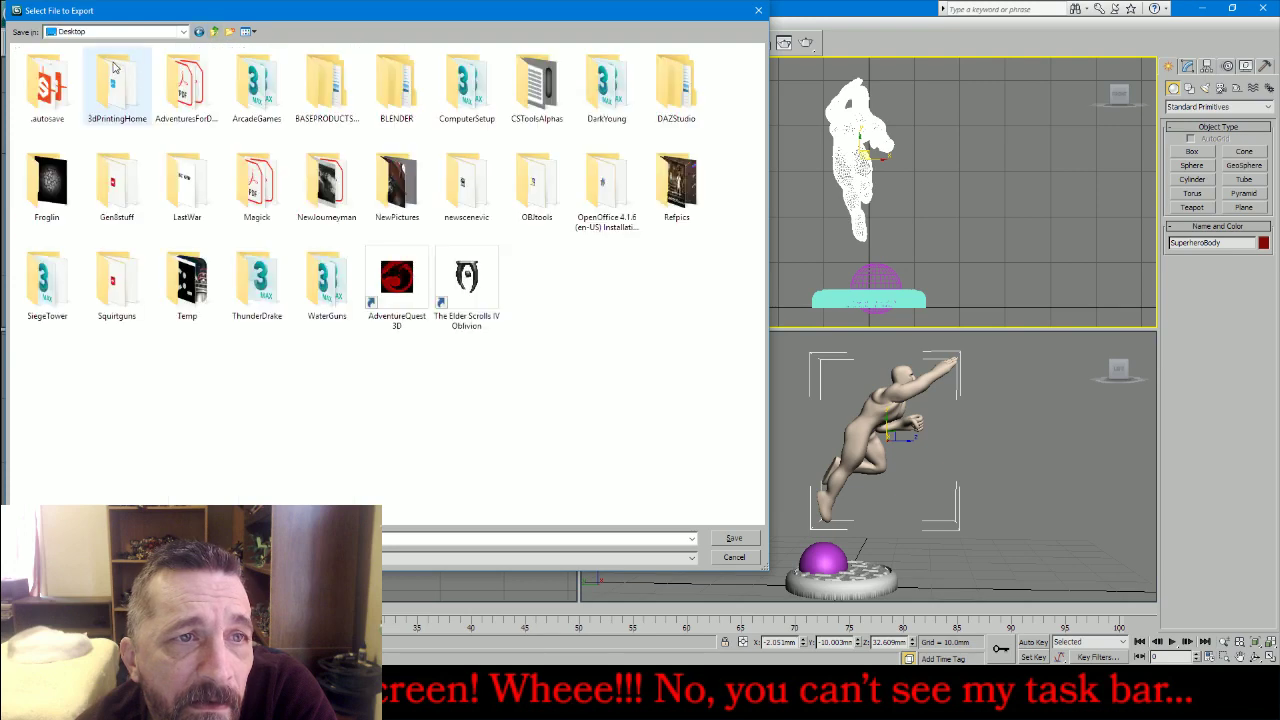
double_click(115, 87)
double_click(50, 65)
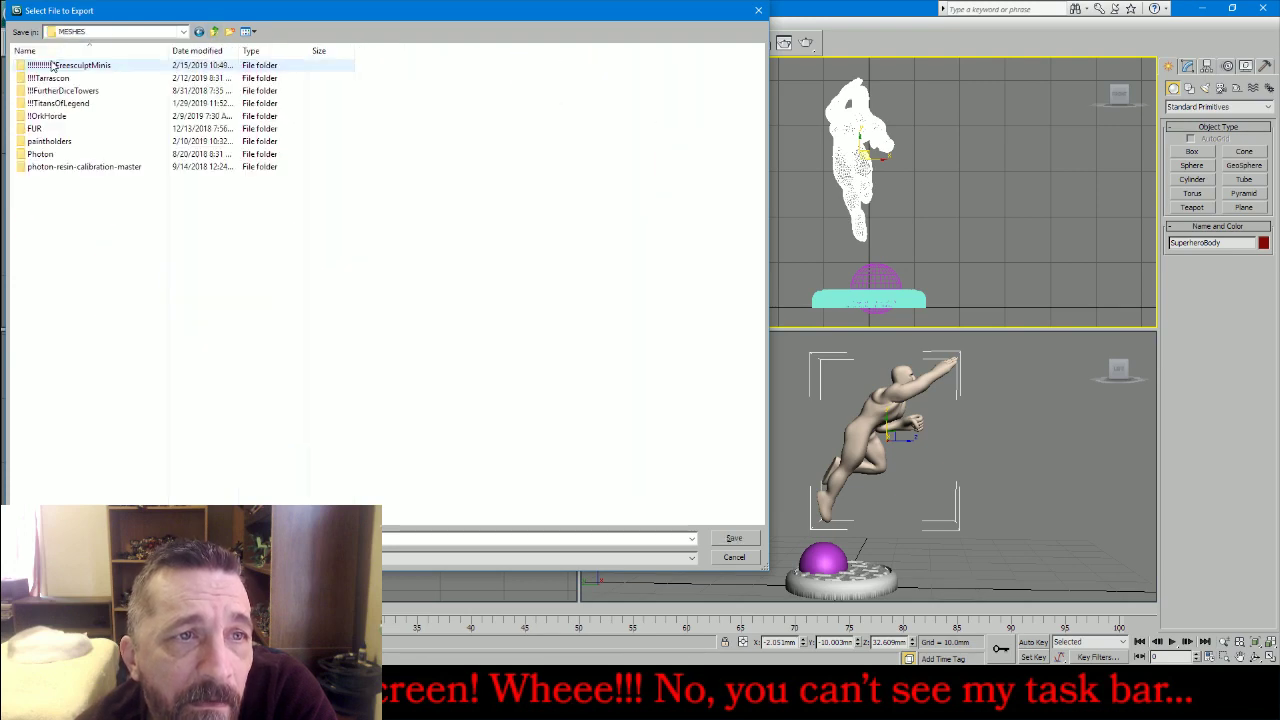
double_click(61, 66)
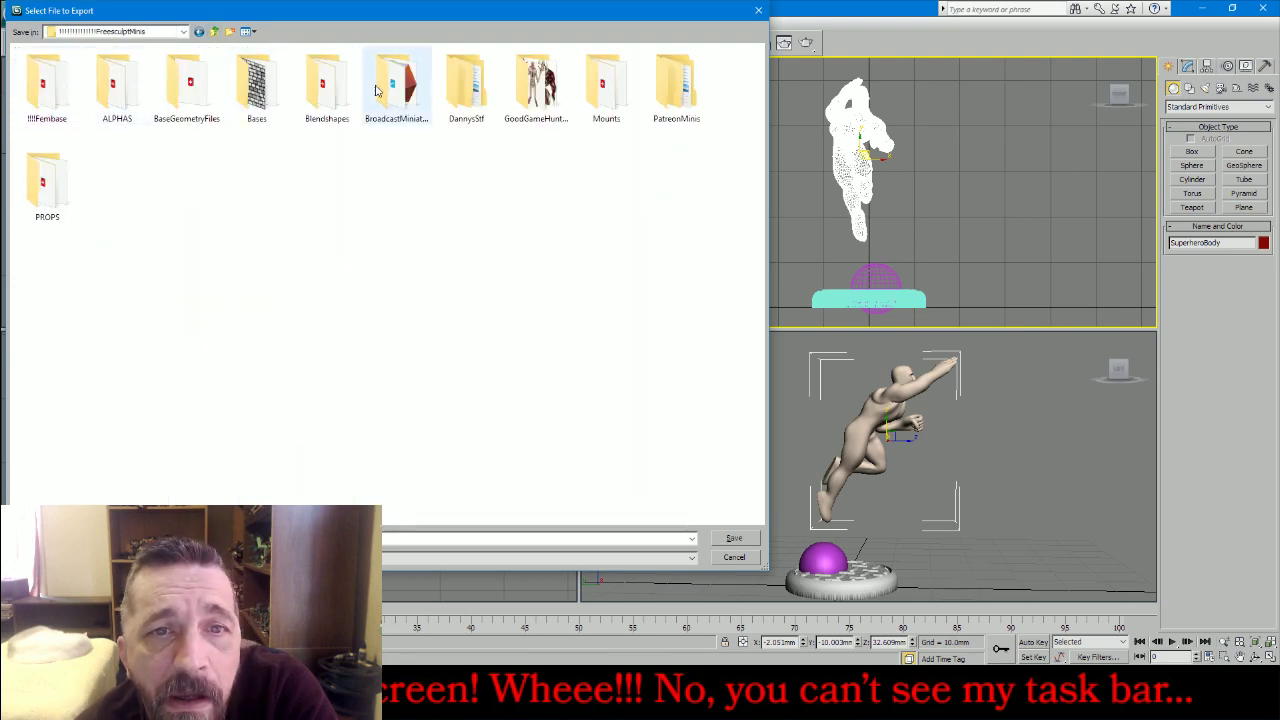
double_click(50, 88)
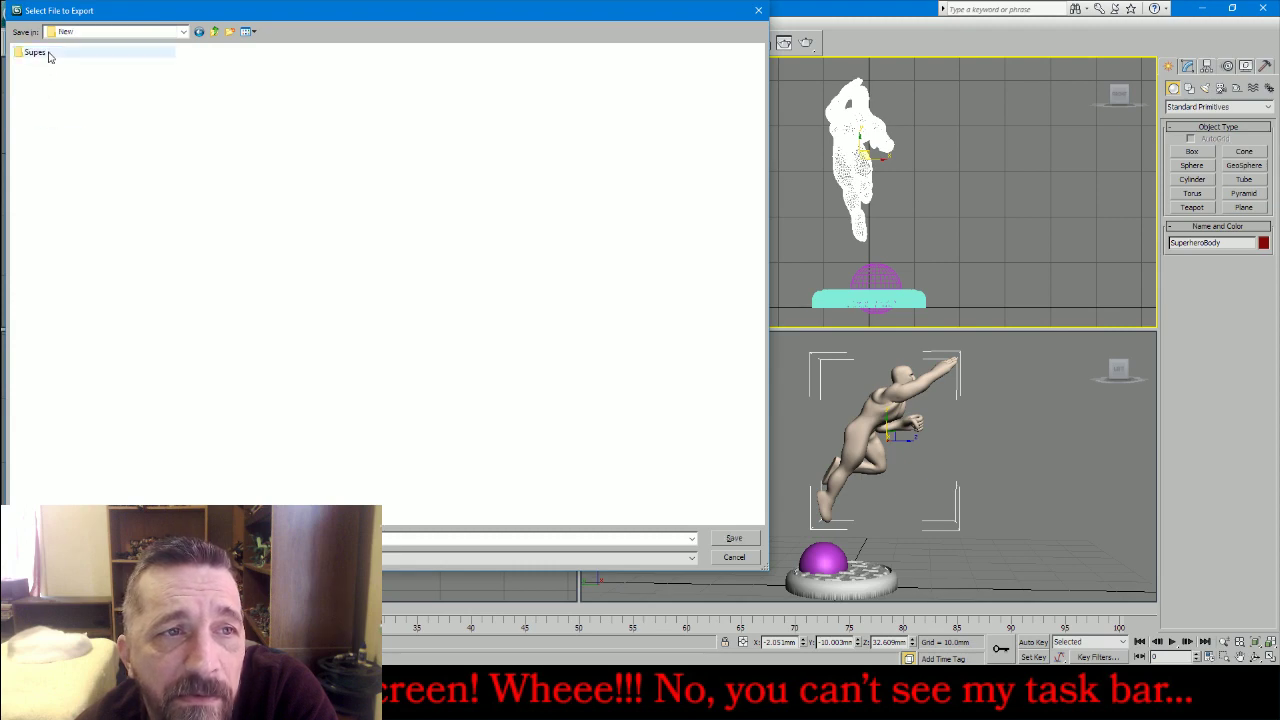
Export the repositioned body in OBJ format, replacing the existing SuperheroBody.obj
left_click(540, 557)
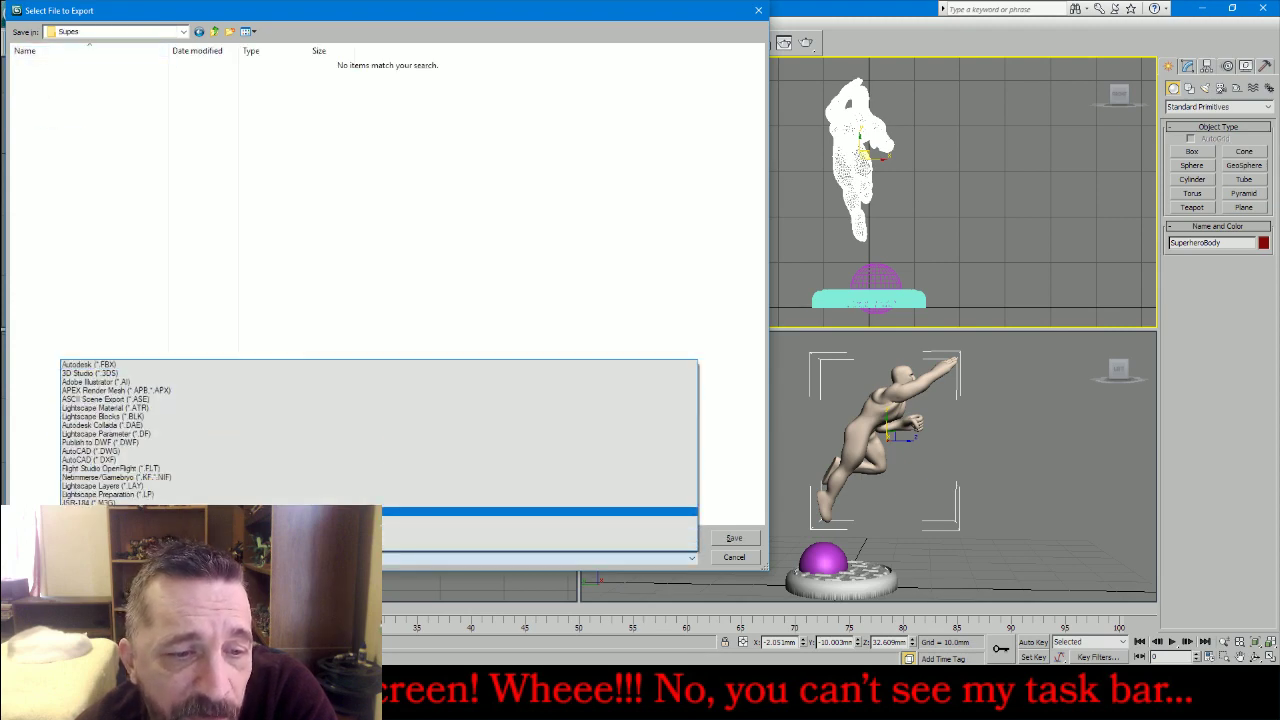
left_click(150, 511)
left_click(94, 79)
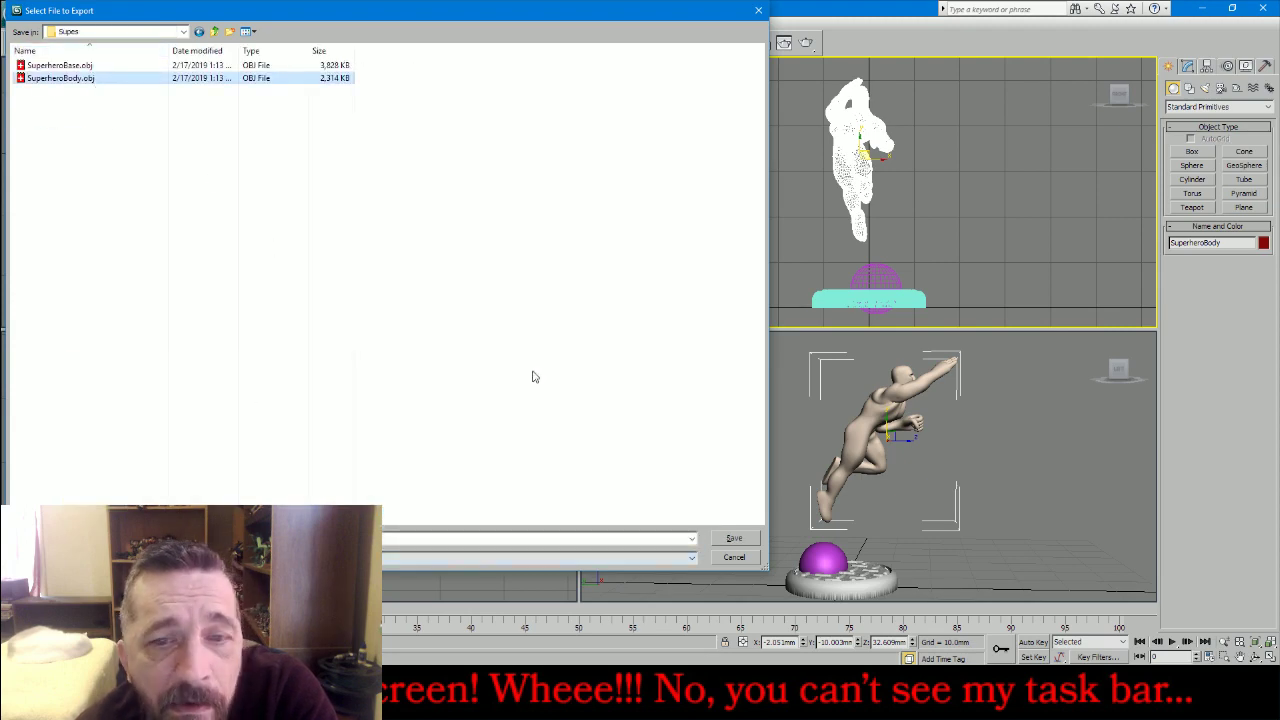
left_click(733, 540)
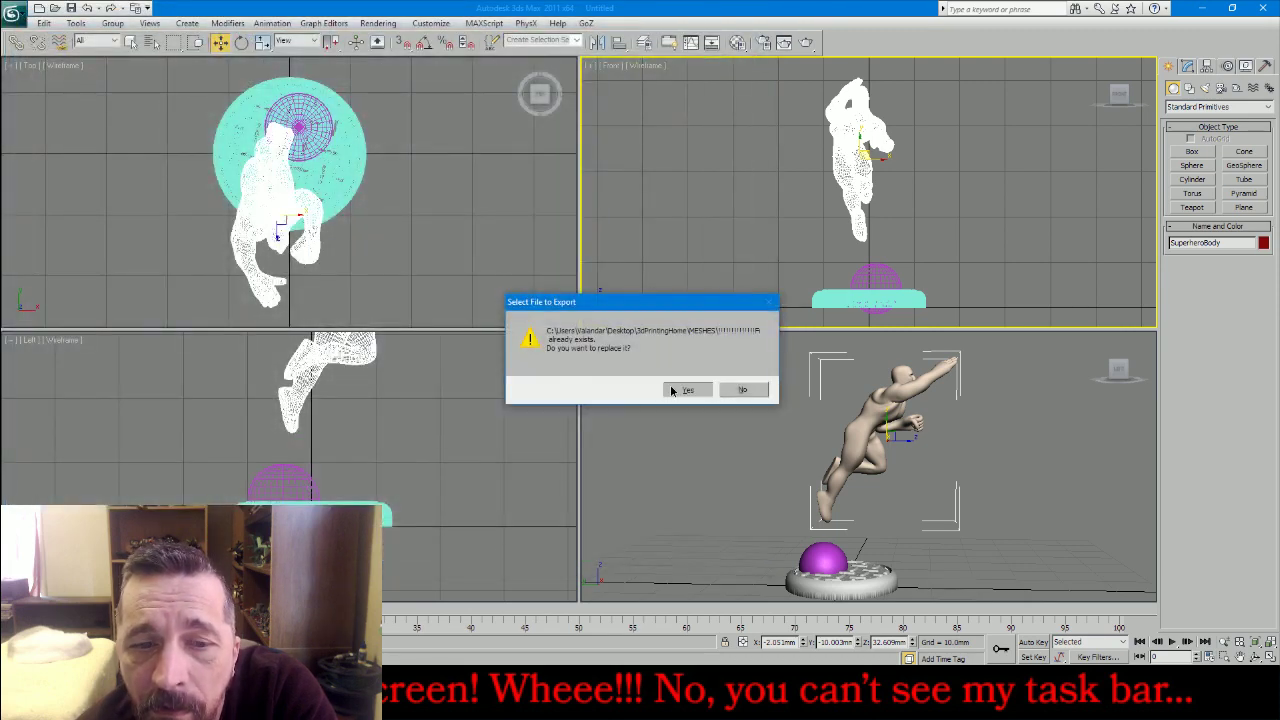
left_click(676, 390)
left_click(565, 444)
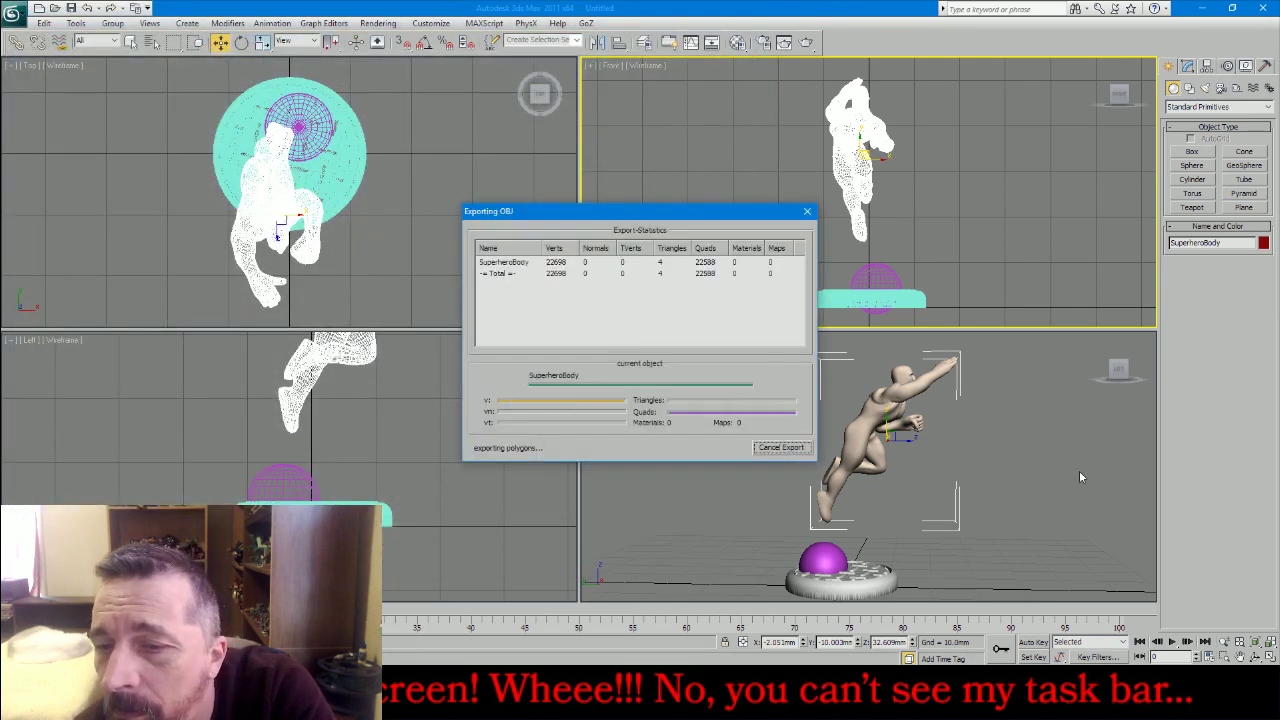
left_click(783, 446)
Deselect the body, select the sphere on the base and set its segments to 18
right_click(1095, 400)
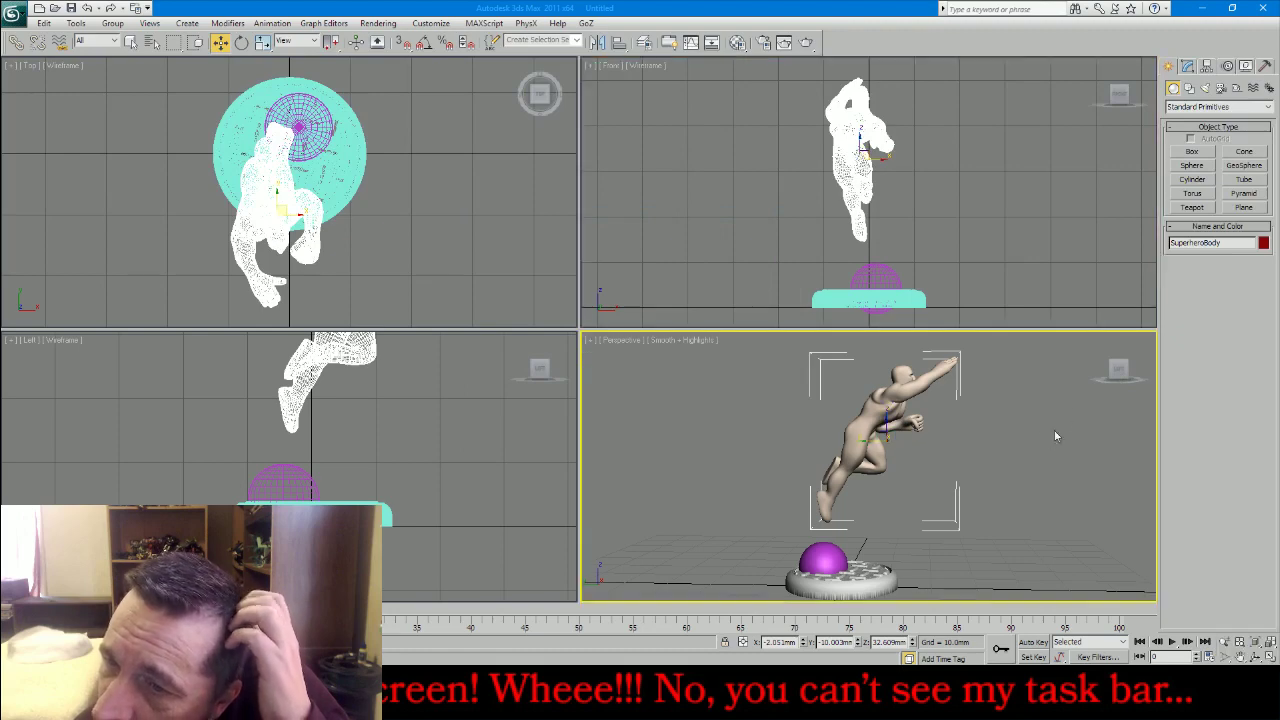
left_click_drag(1114, 387, 1145, 398)
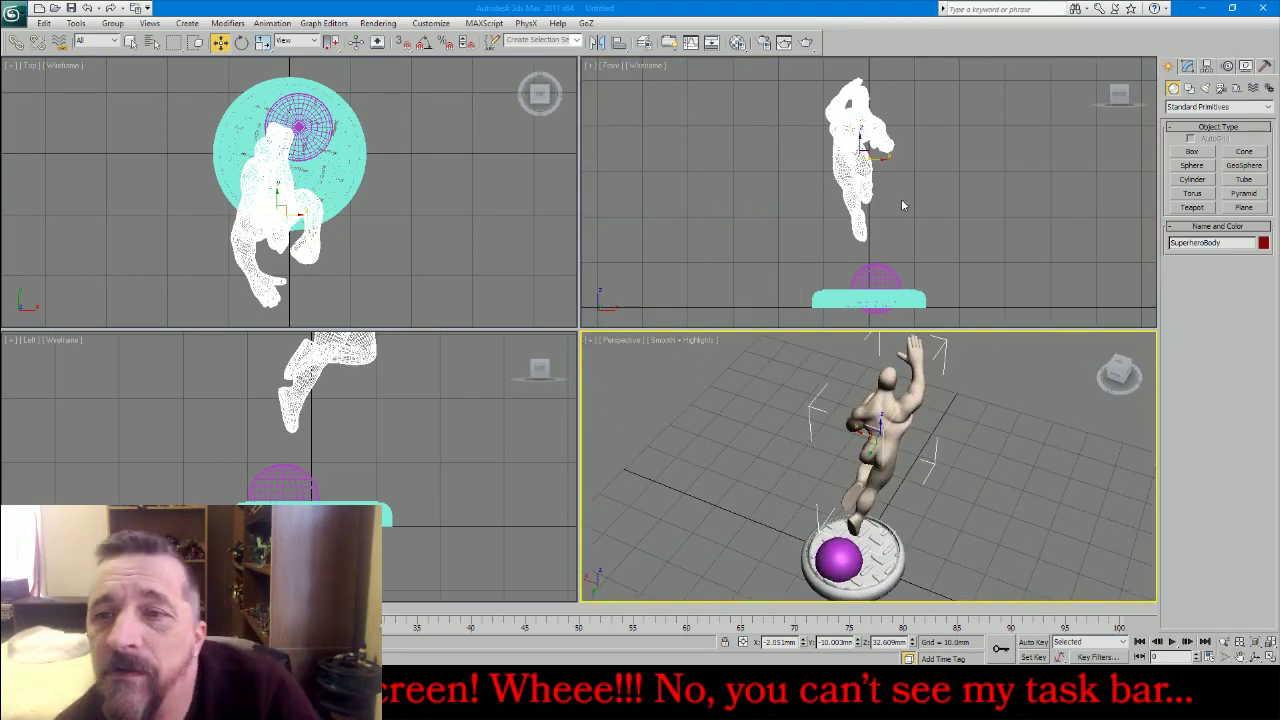
right_click(943, 168)
left_click(885, 239)
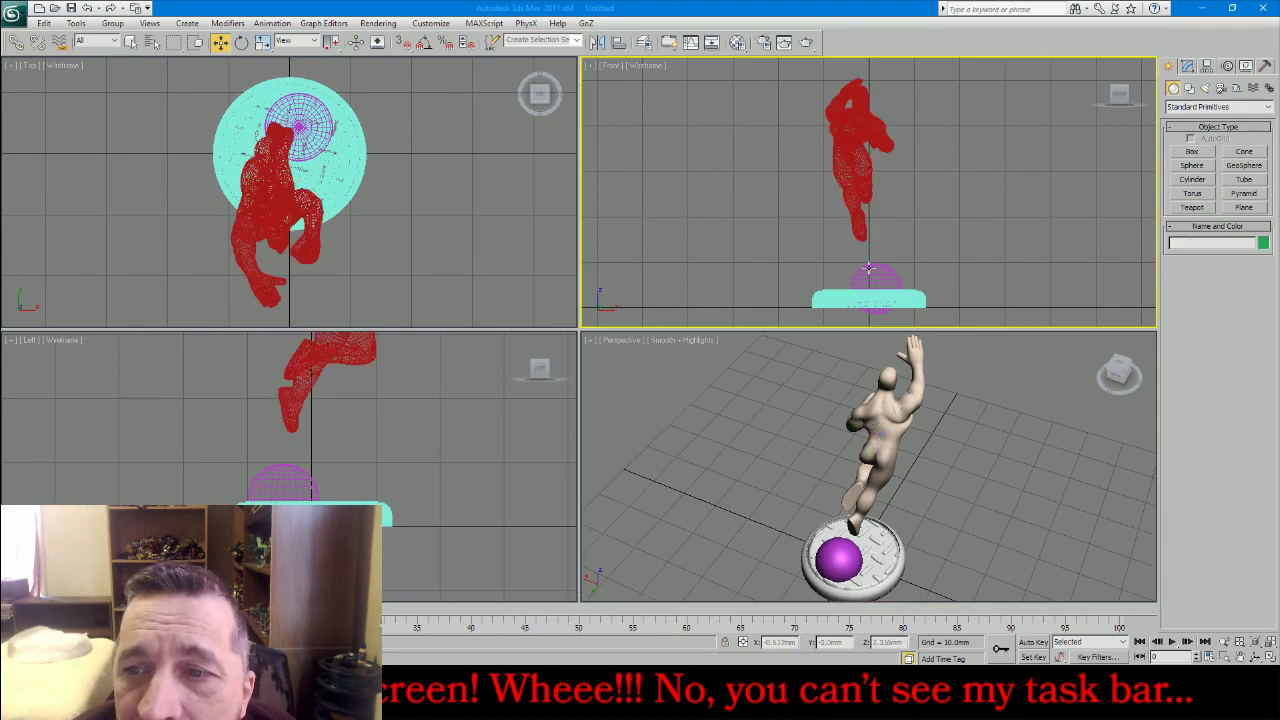
left_click(869, 268)
left_click(1186, 65)
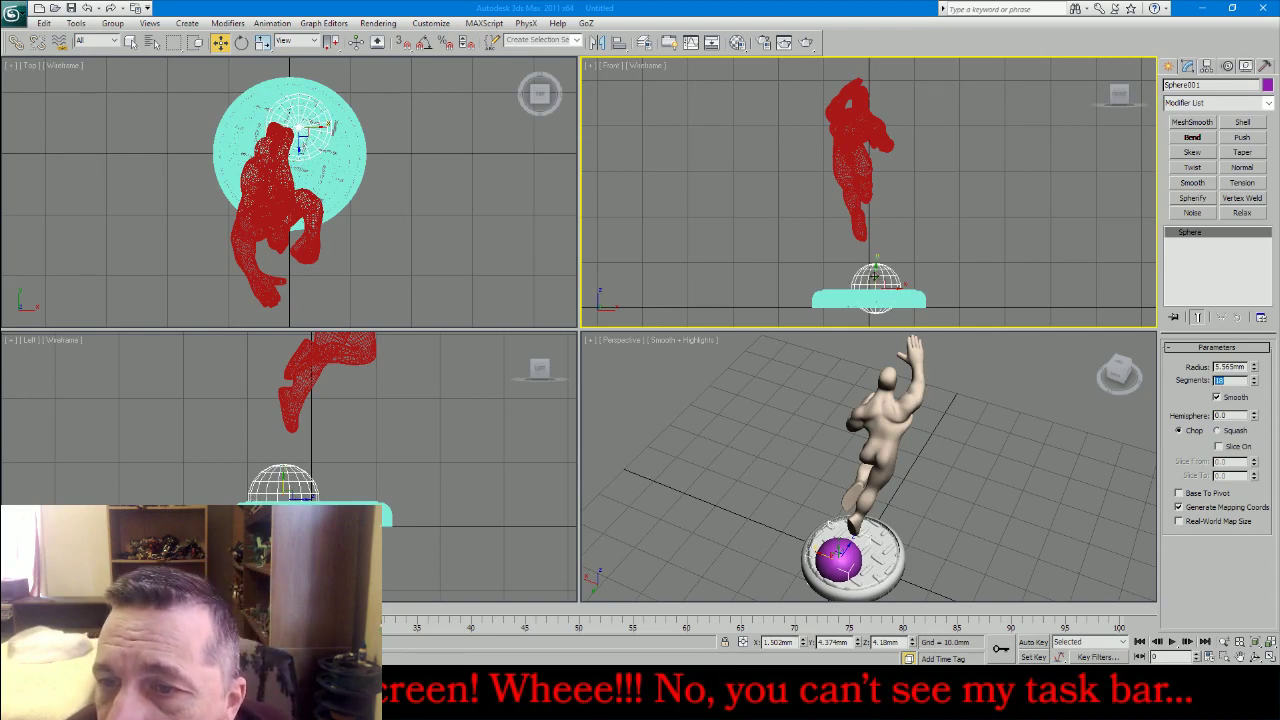
Copy the sphere straight up to about Z 18.6 mm beside the foot and reduce the copy's radius
left_click_drag(876, 272, 876, 202, "shift")
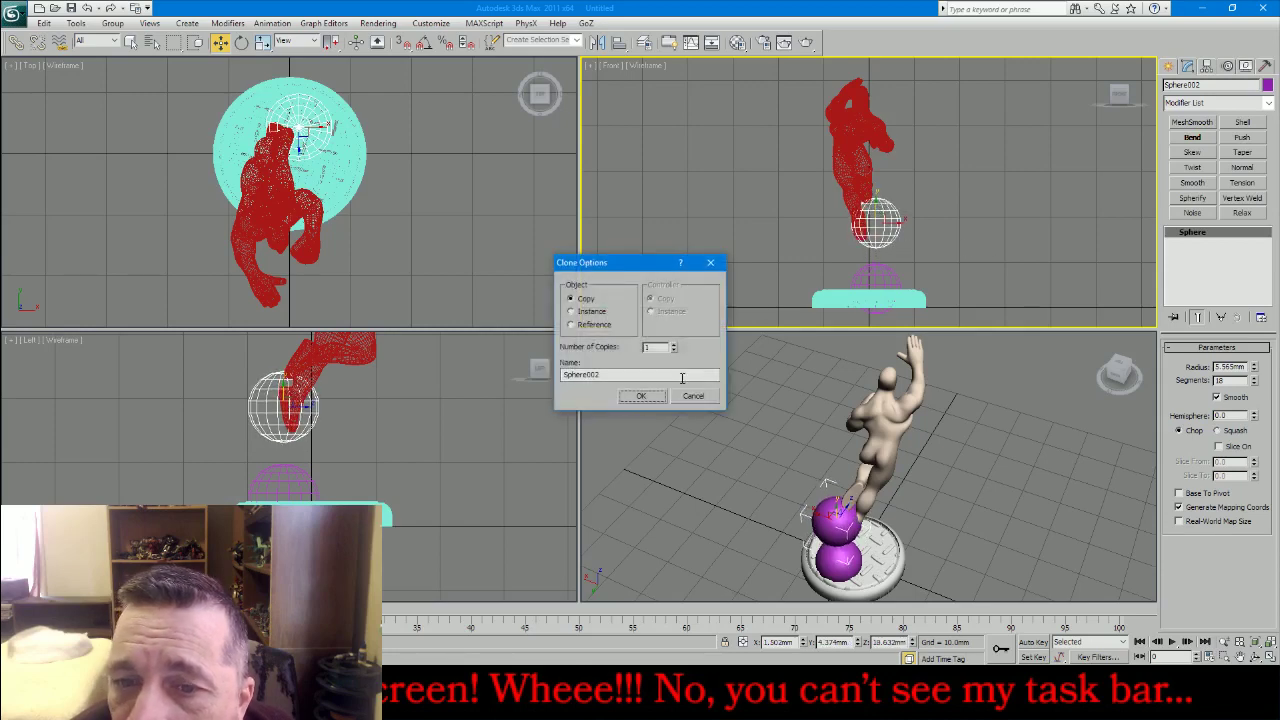
key("Return")
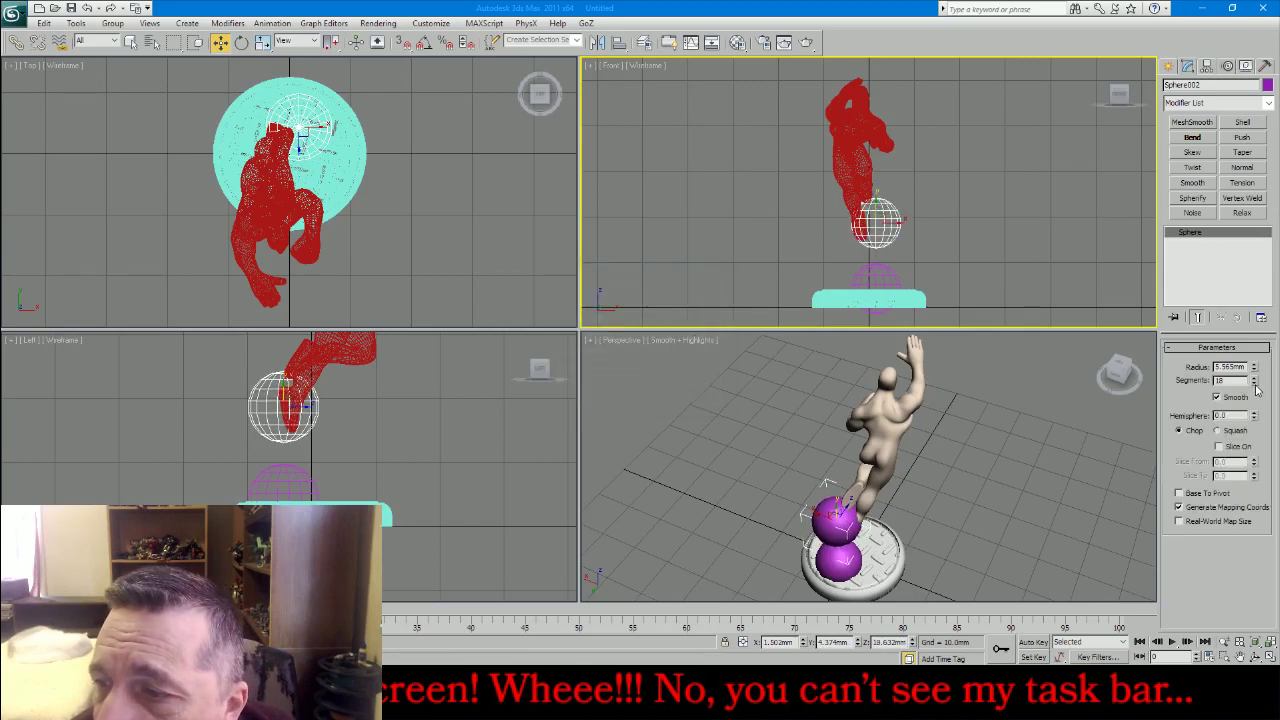
left_click_drag(1255, 370, 1244, 391)
Convert the upper sphere to an Editable Poly and attach the lower sphere to it
right_click(1236, 242)
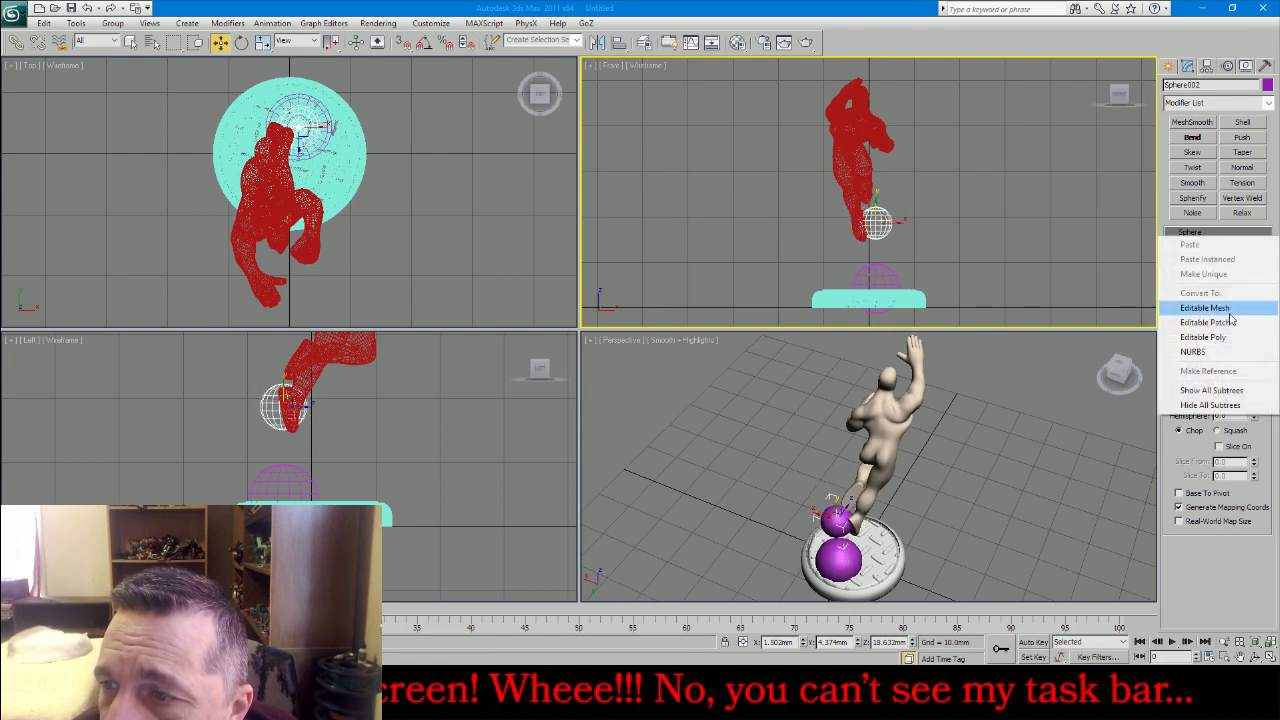
left_click(1210, 328)
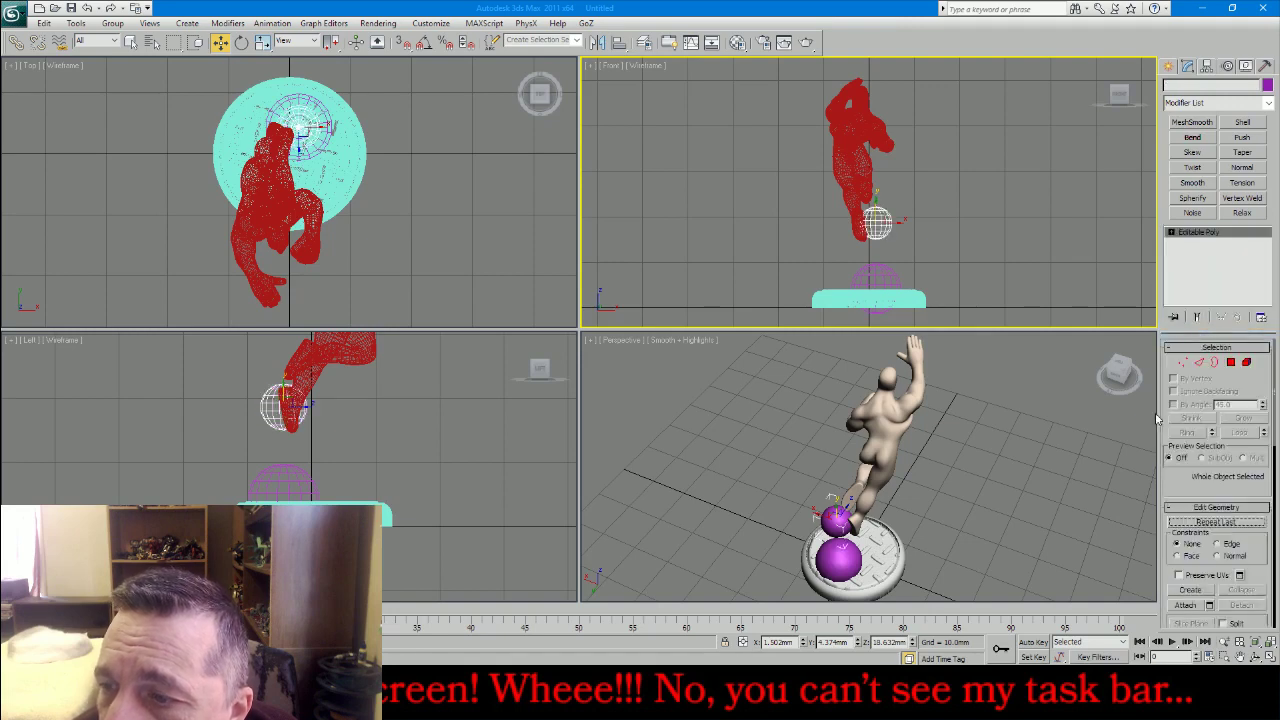
left_click(1186, 606)
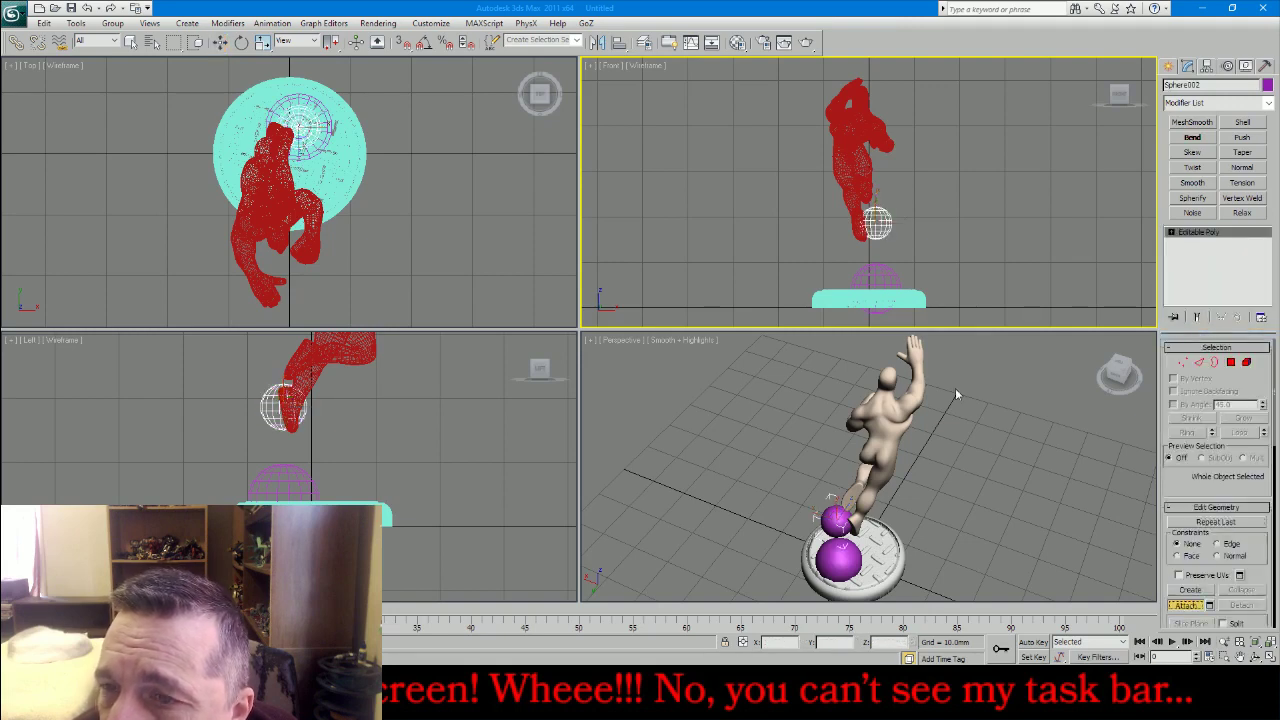
left_click(878, 278)
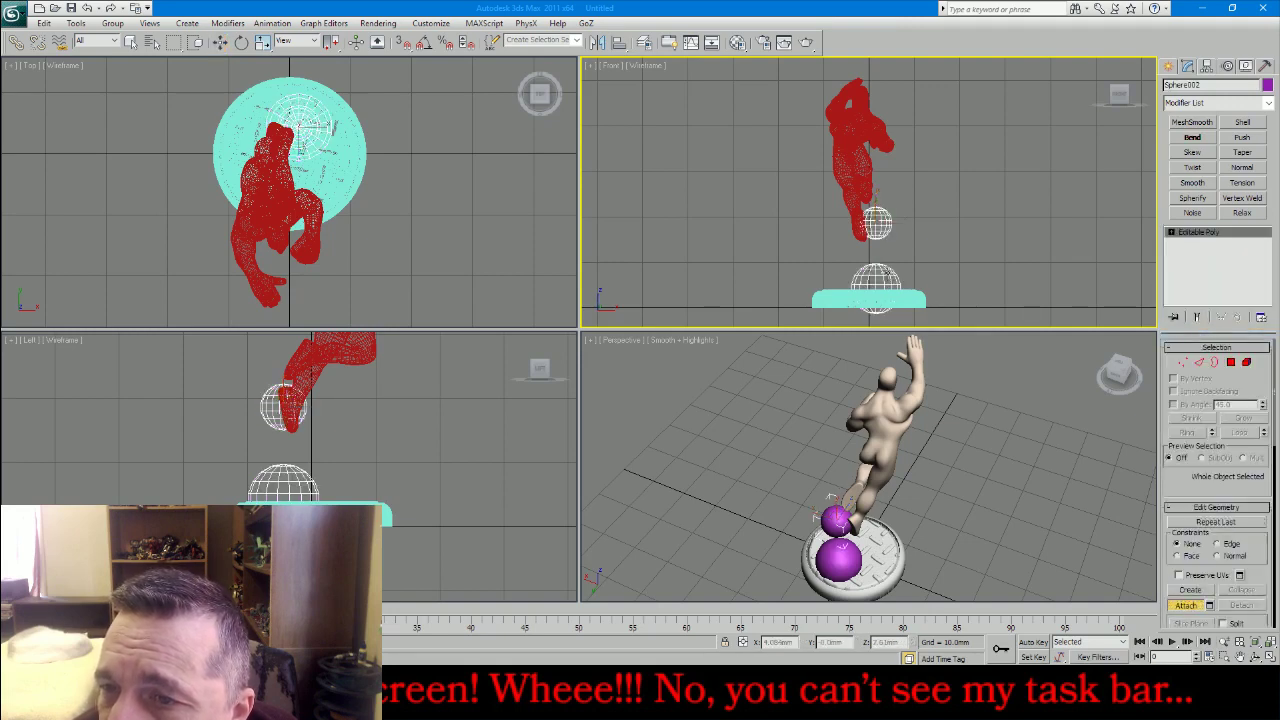
Delete the facing polygon caps at the upper sphere's underside and the lower sphere's top
left_click(1231, 362)
scroll(900, 272, "up", 3)
scroll(900, 272, "up", 2)
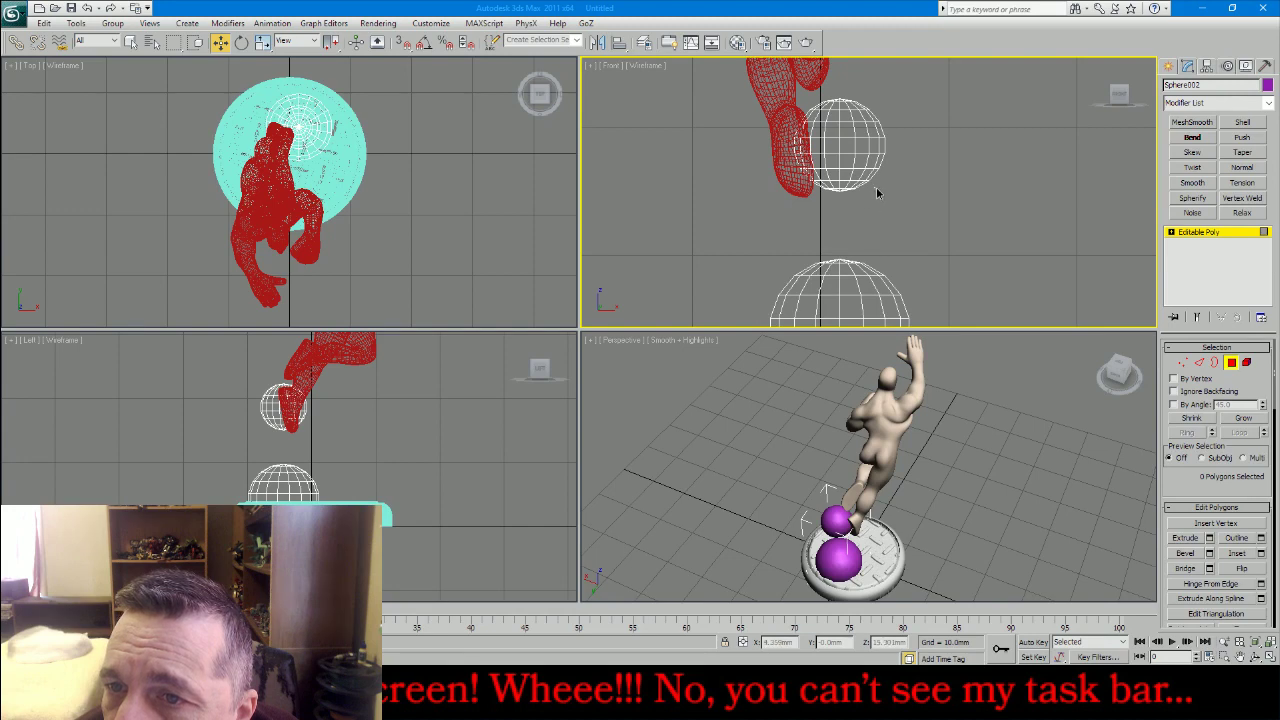
left_click_drag(878, 193, 961, 198)
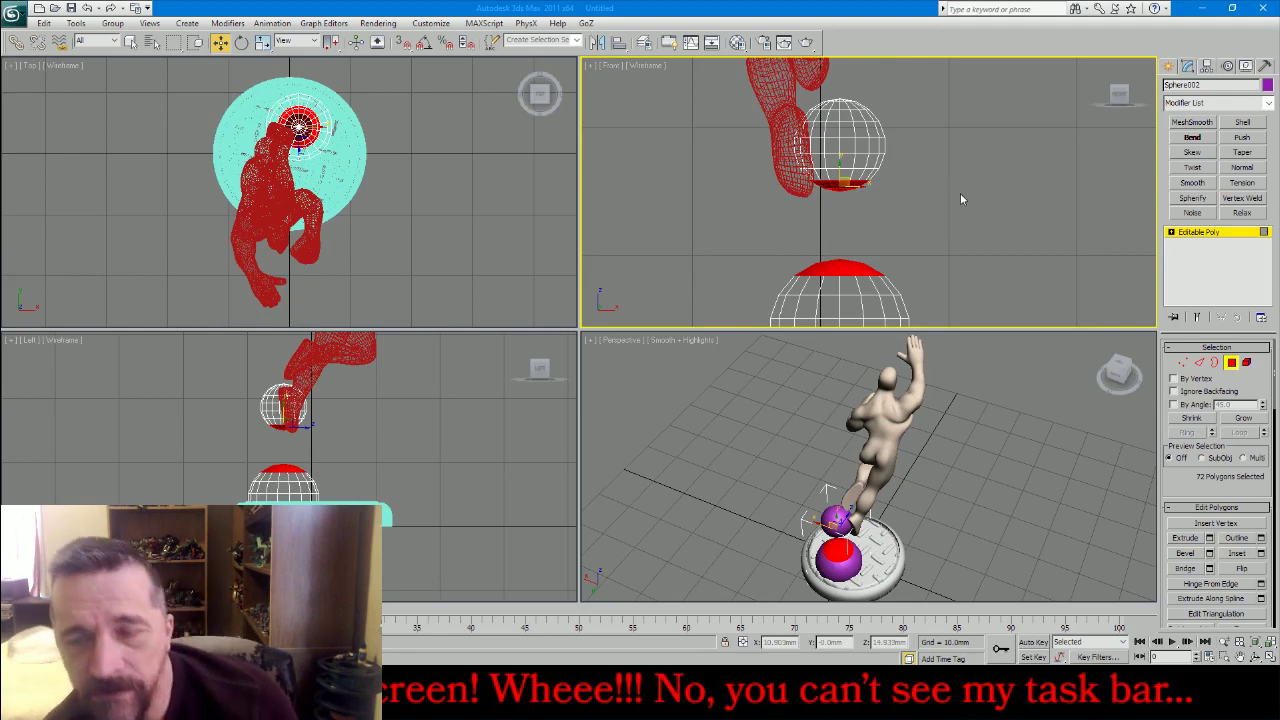
left_click(960, 193)
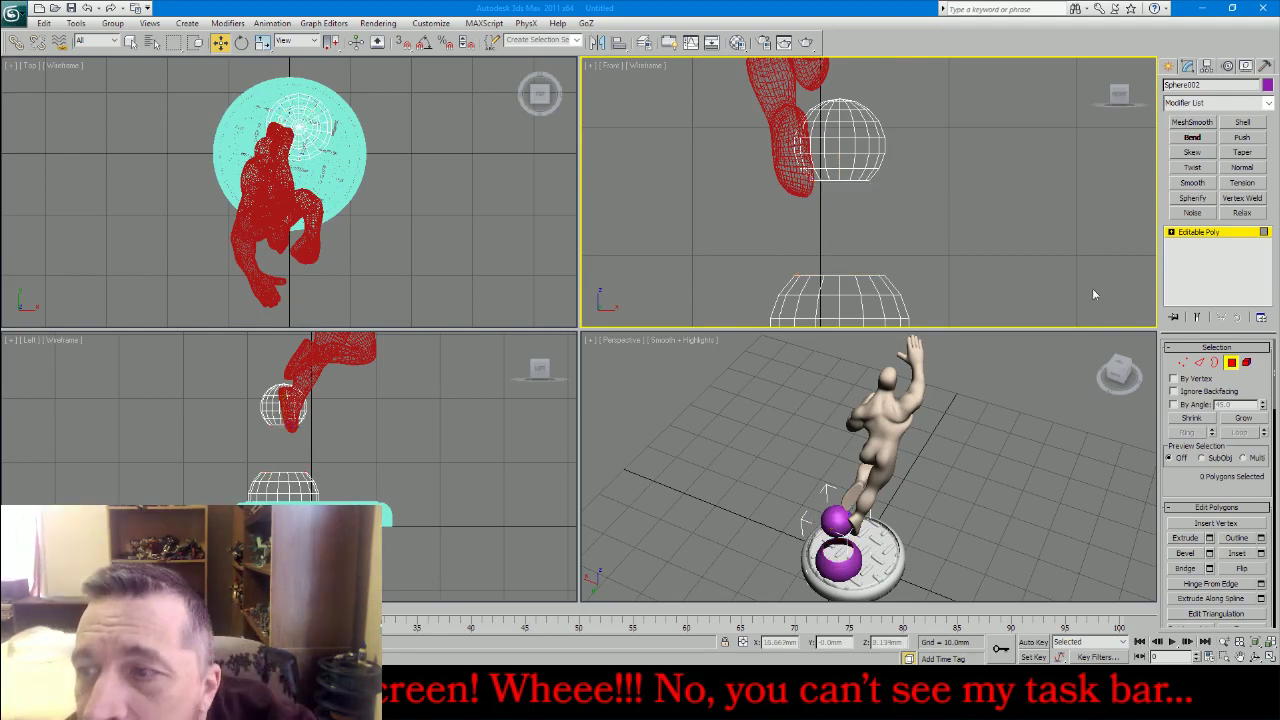
Select the facing open border edges of the two spheres, excluding one facing edge pair, and bridge them with one segment
left_click(1214, 363)
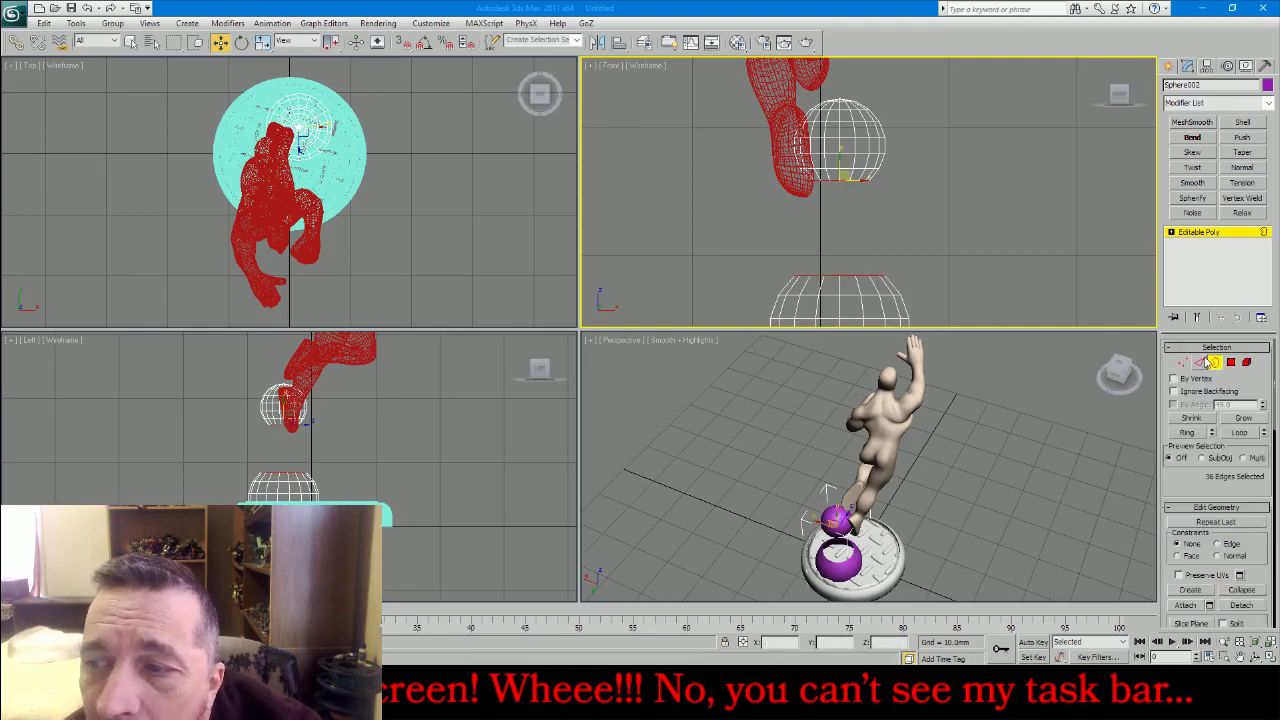
key("z")
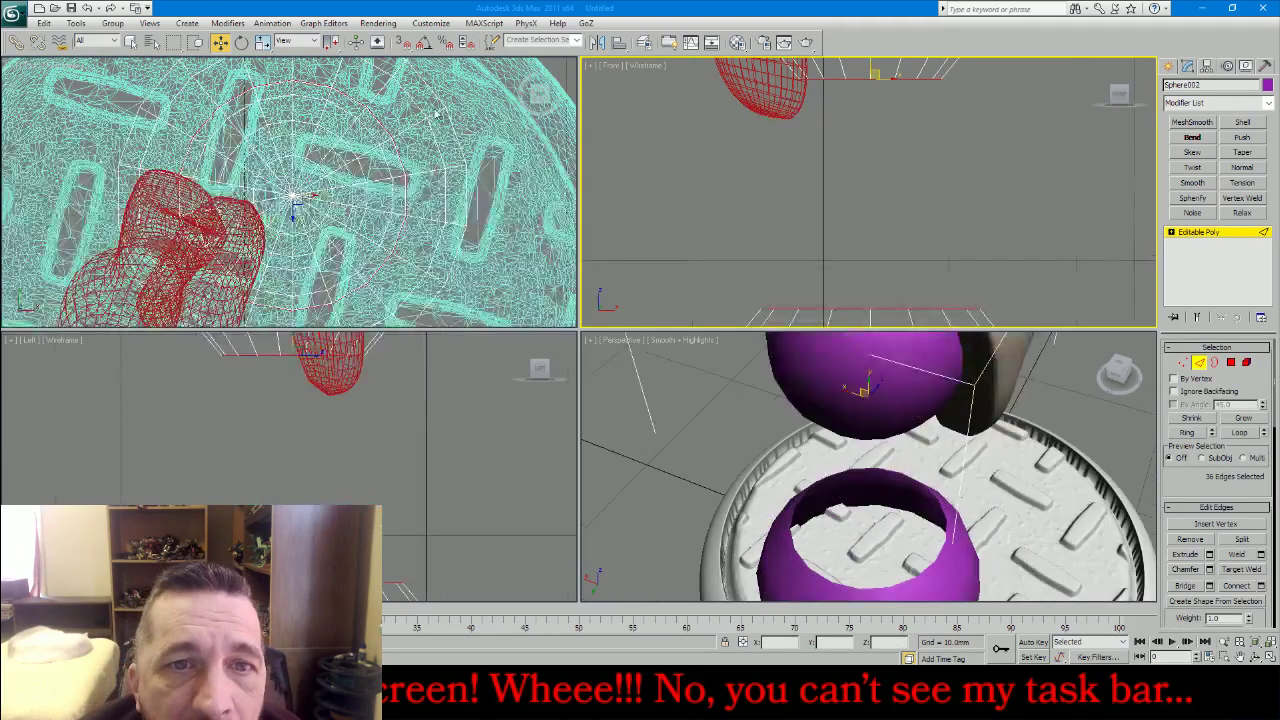
right_click(487, 201)
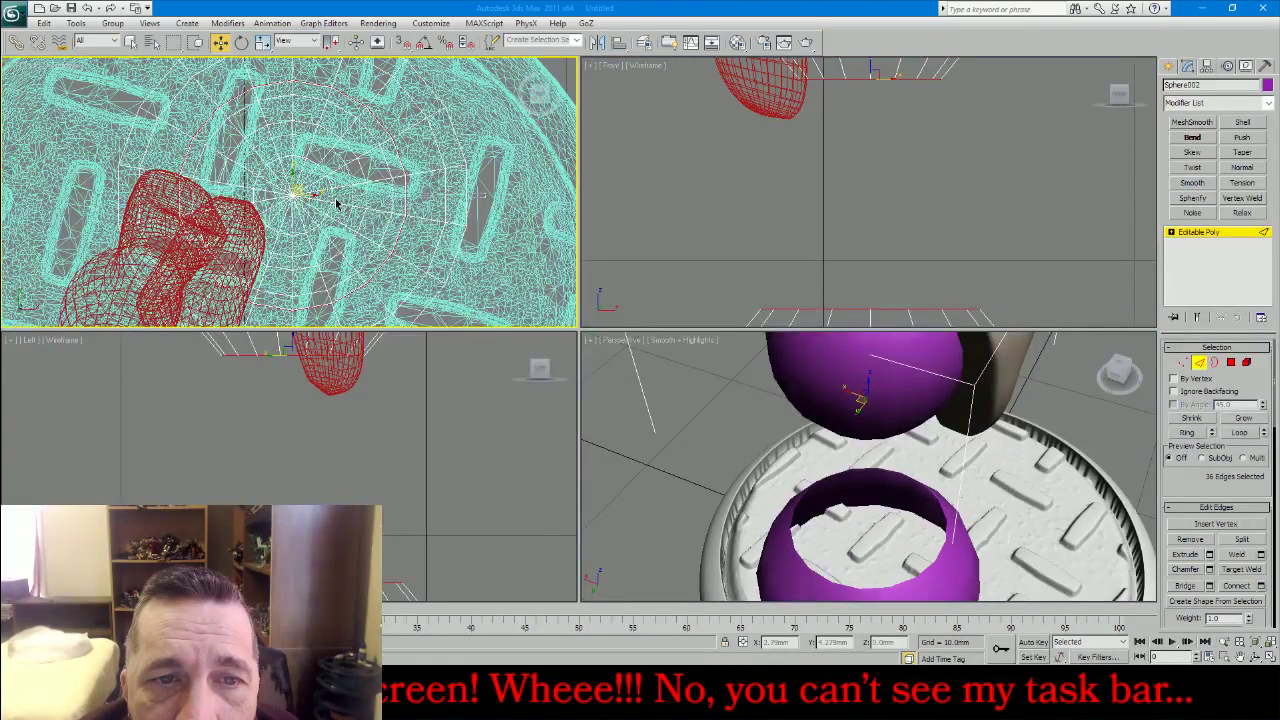
left_click_drag(485, 195, 338, 202, "alt")
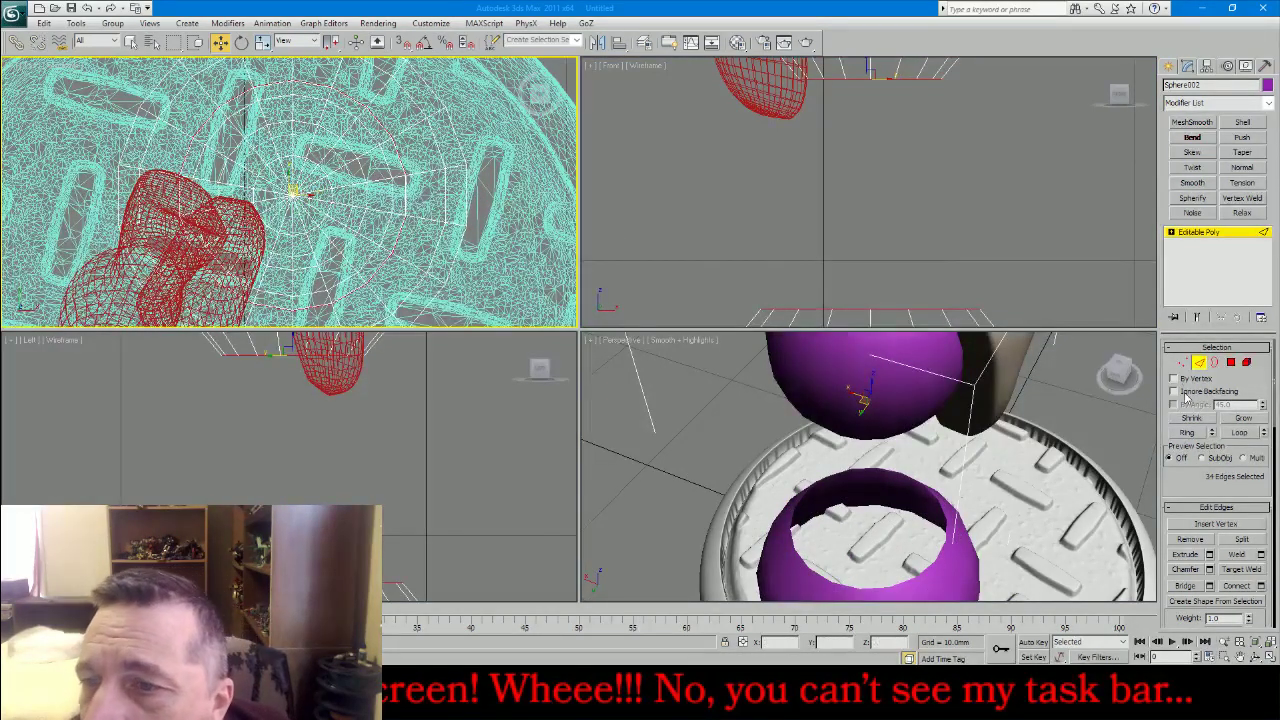
left_click(1209, 586)
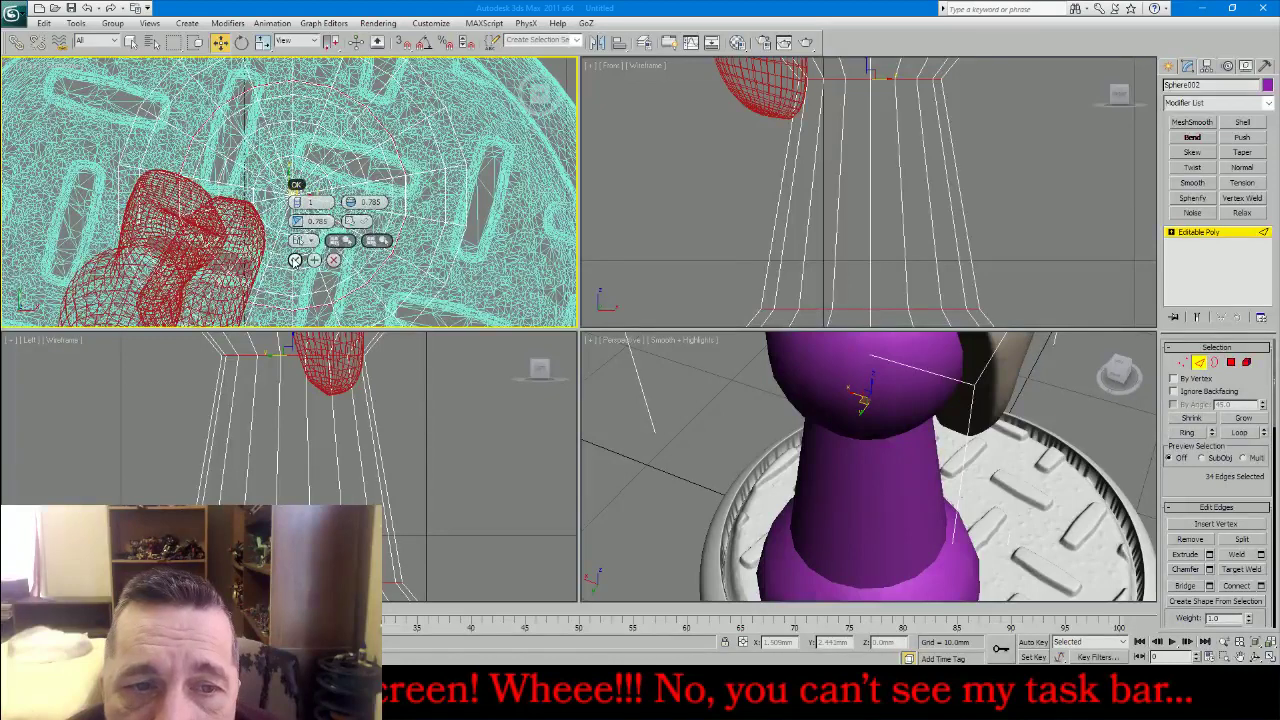
left_click(295, 260)
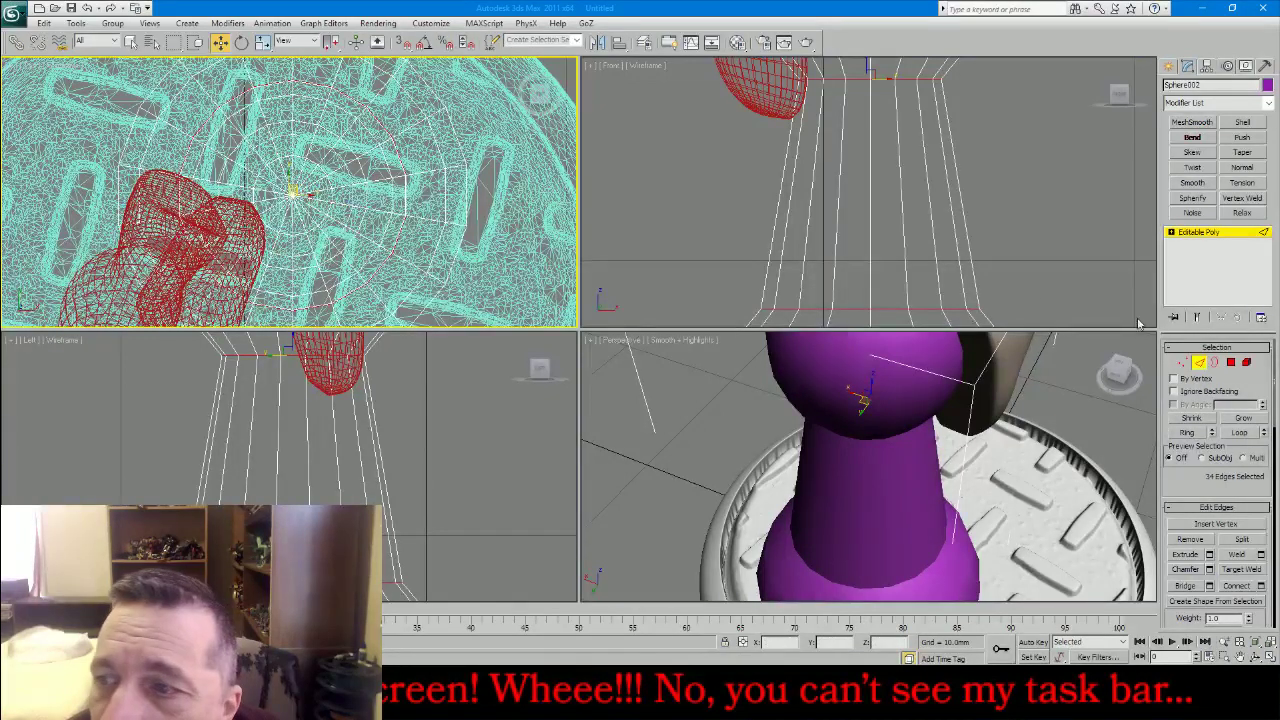
Select the two unbridged edges left between the spheres and bridge them to close the neck's surface
left_click_drag(1029, 156, 754, 213)
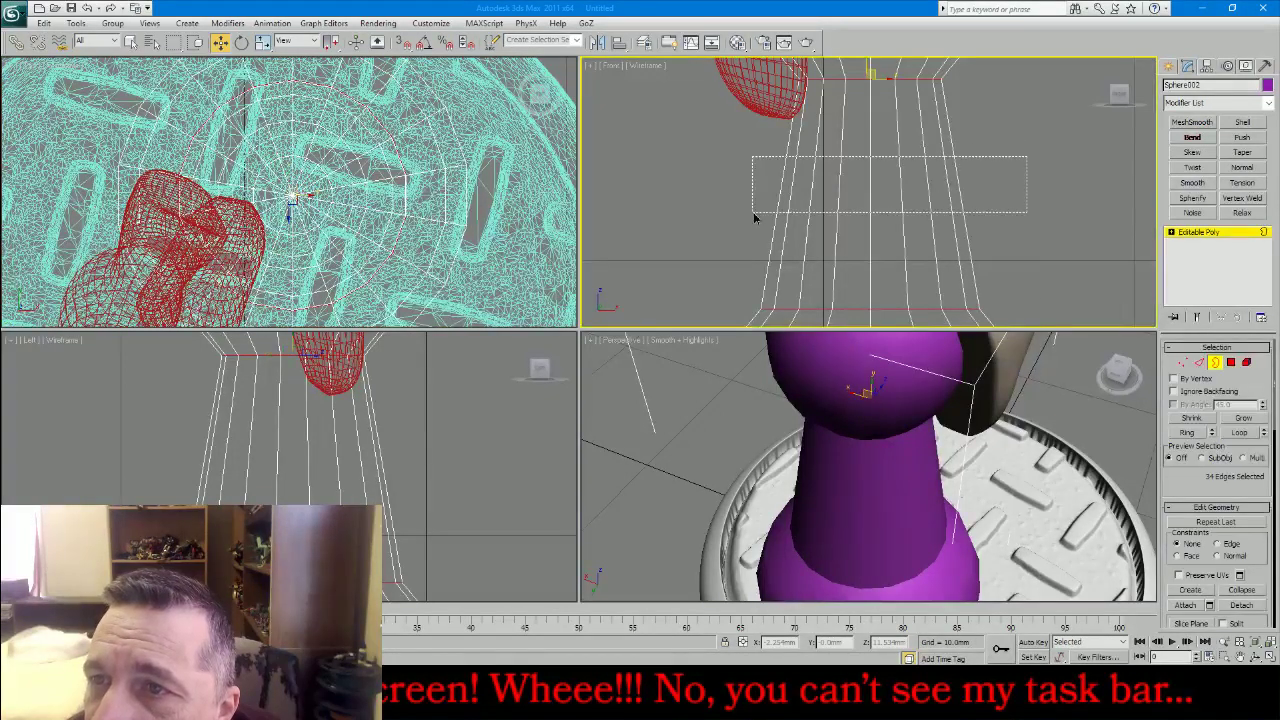
left_click(1197, 364)
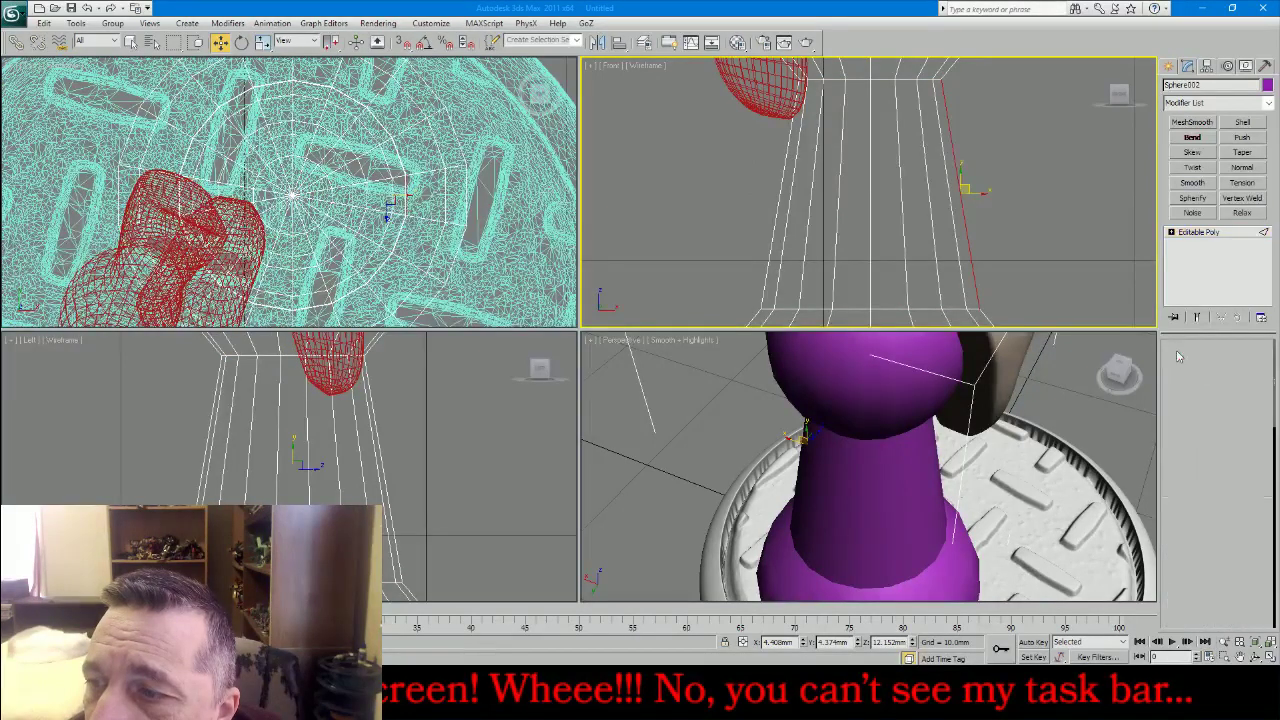
left_click_drag(990, 205, 804, 243)
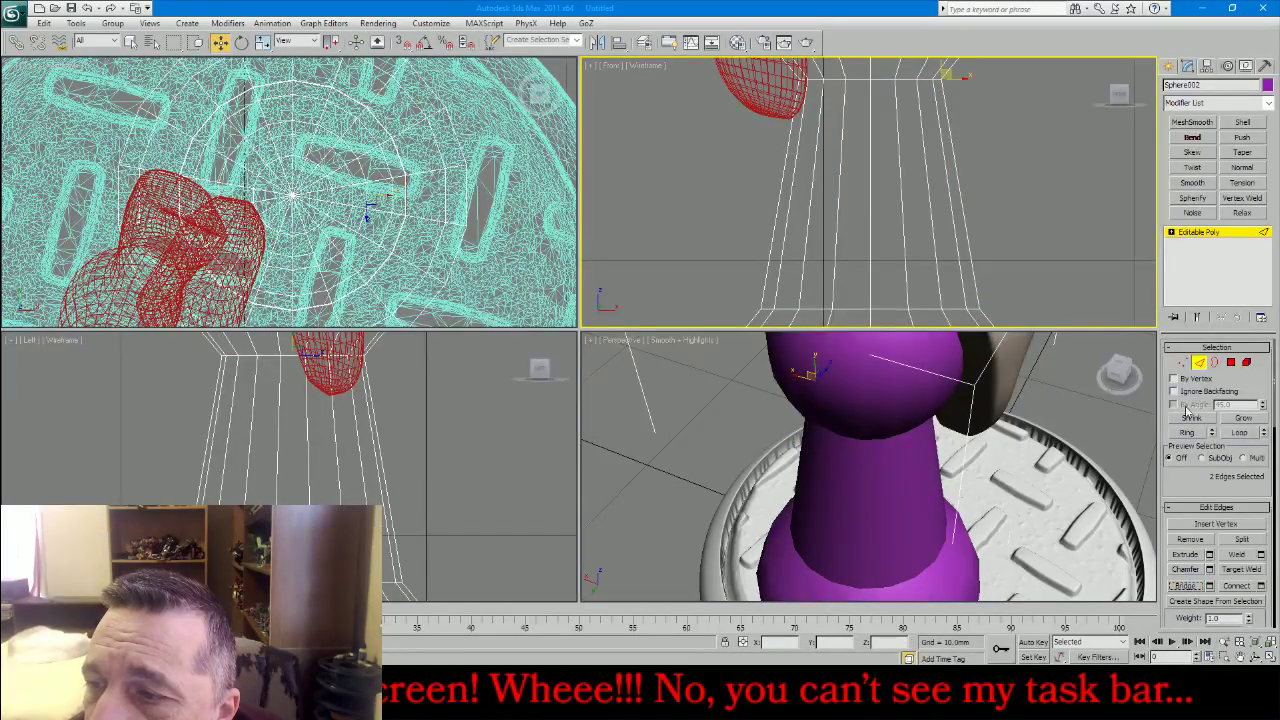
left_click(1201, 364)
key("ctrl+shift+z")
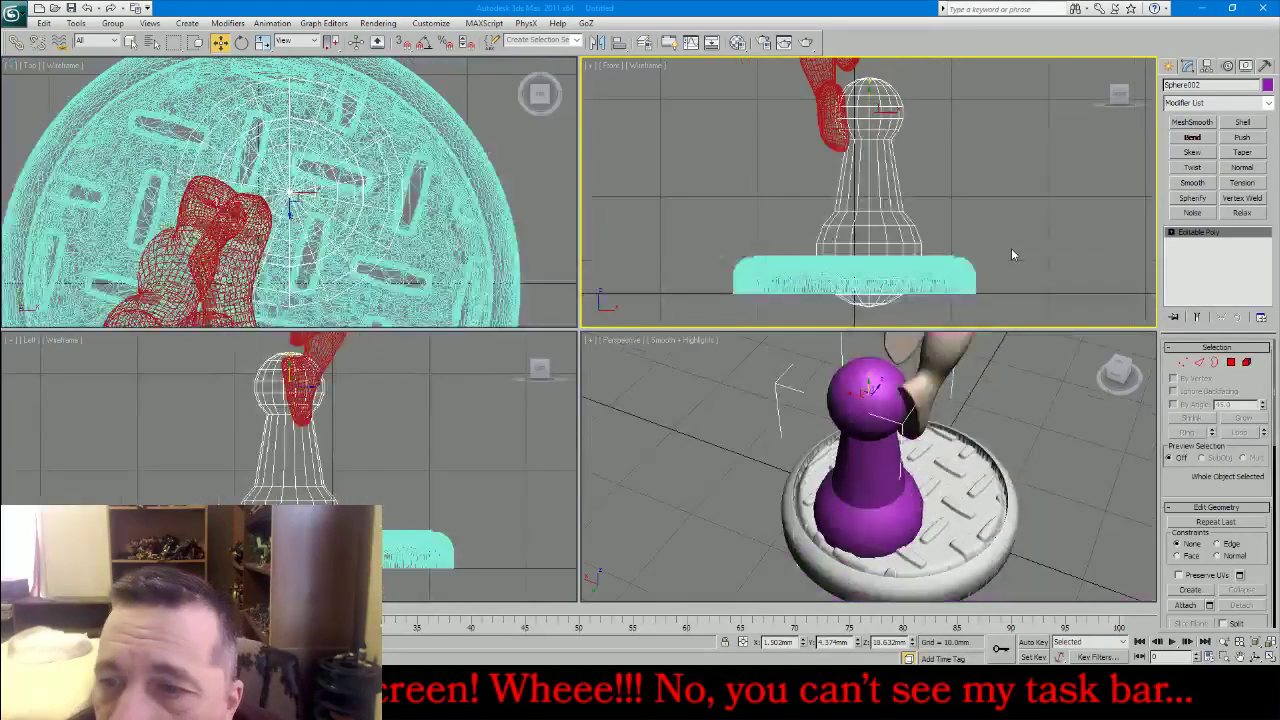
Apply a Relax modifier with a relax value of 1.0 to the support and collapse it into the Editable Poly
left_click(1242, 213)
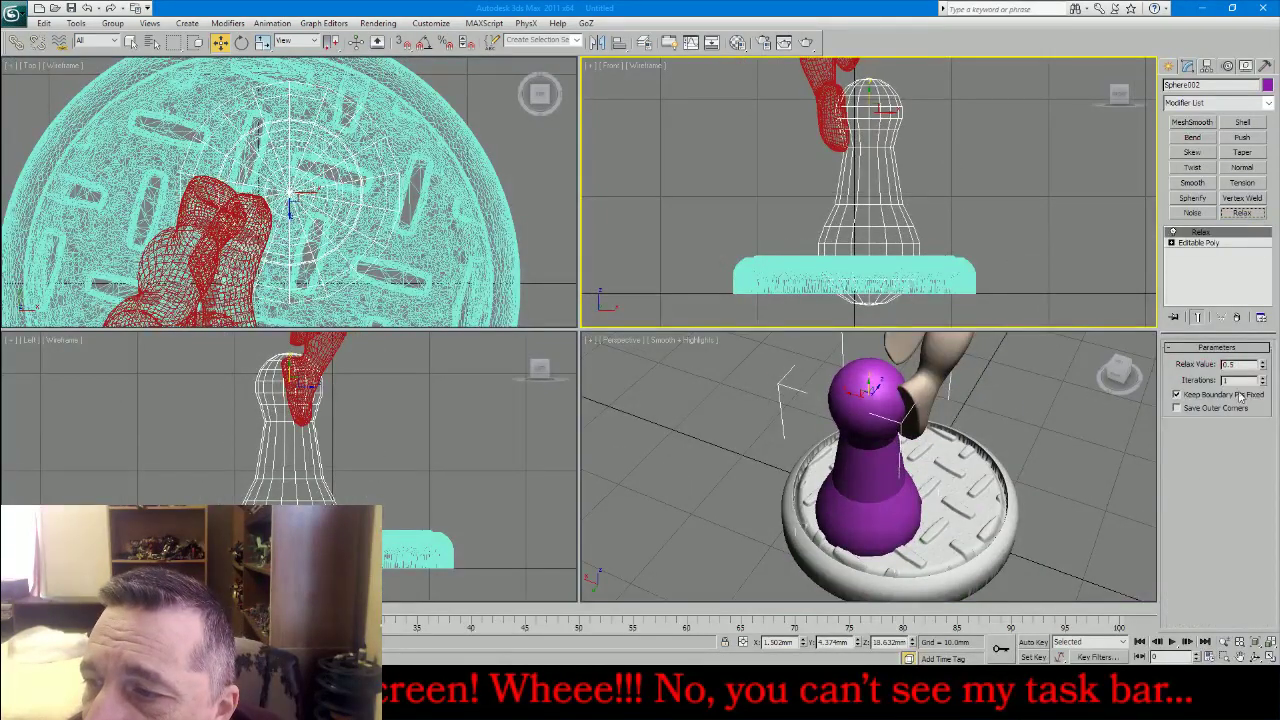
left_click_drag(1264, 366, 1255, 304)
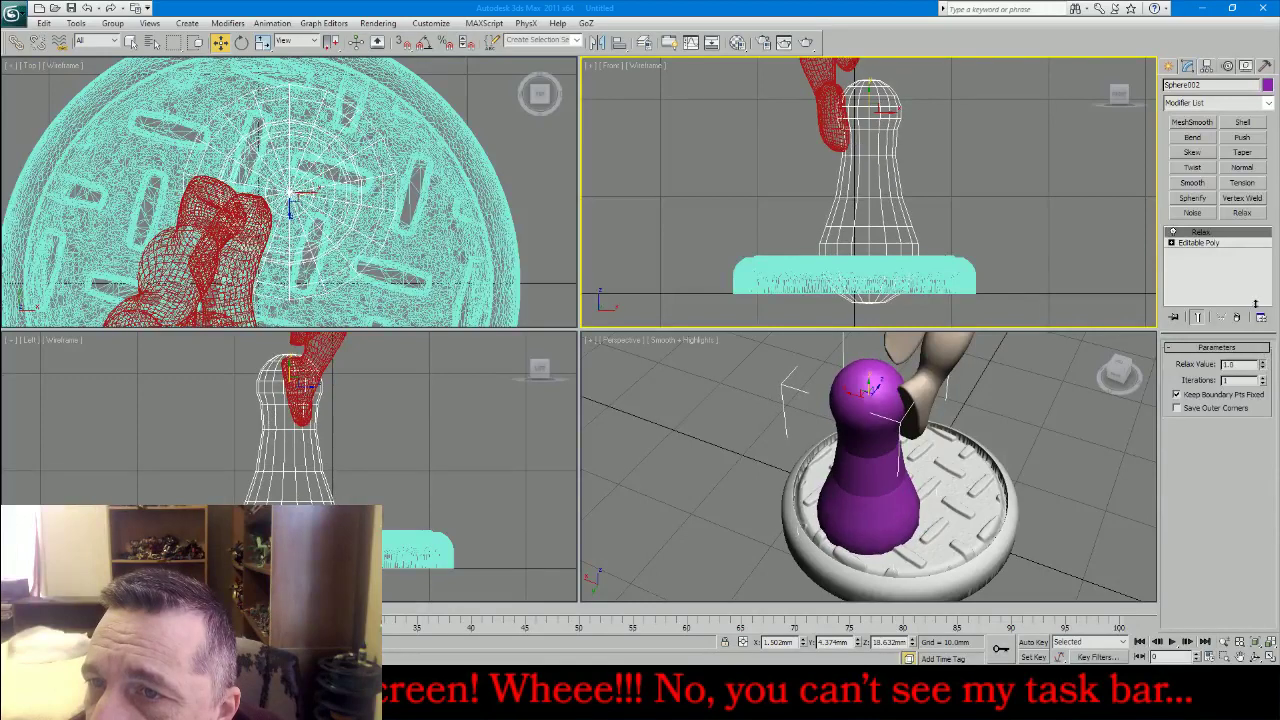
right_click(1237, 236)
left_click(1207, 373)
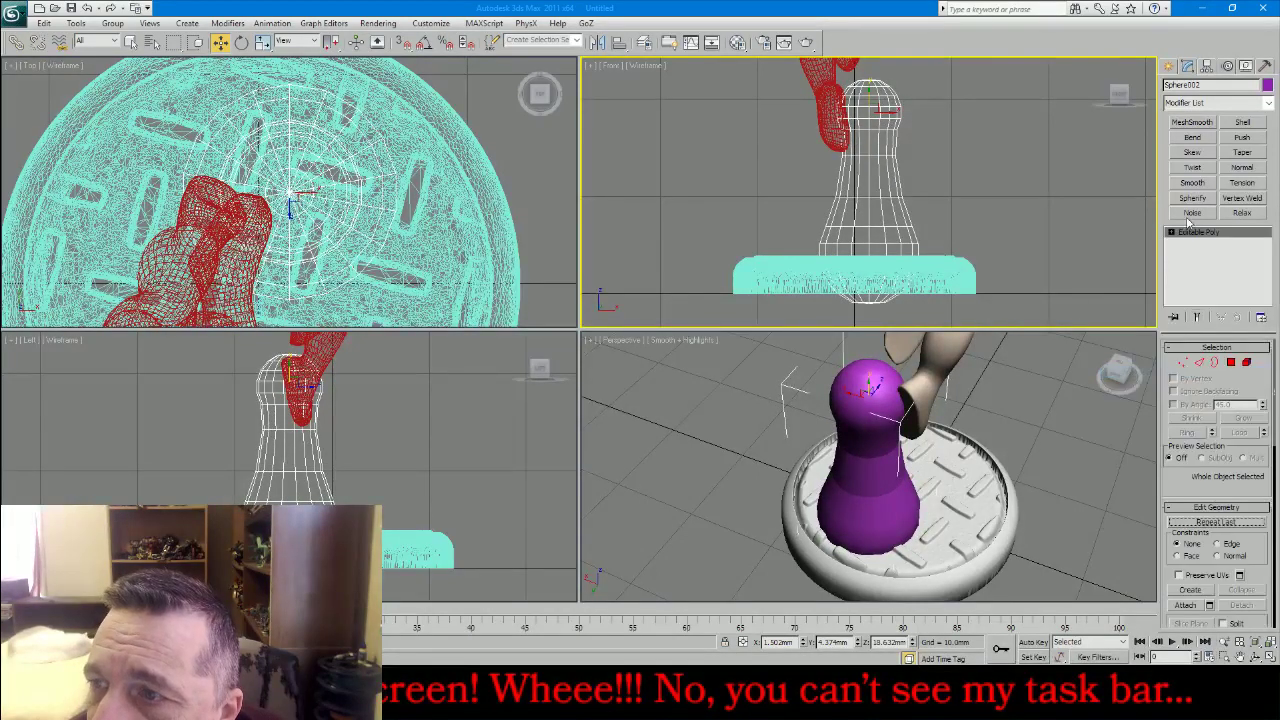
Apply a Smooth modifier using smoothing group 1 to the support and collapse it into the Editable Poly
left_click(1192, 183)
left_click(1175, 420)
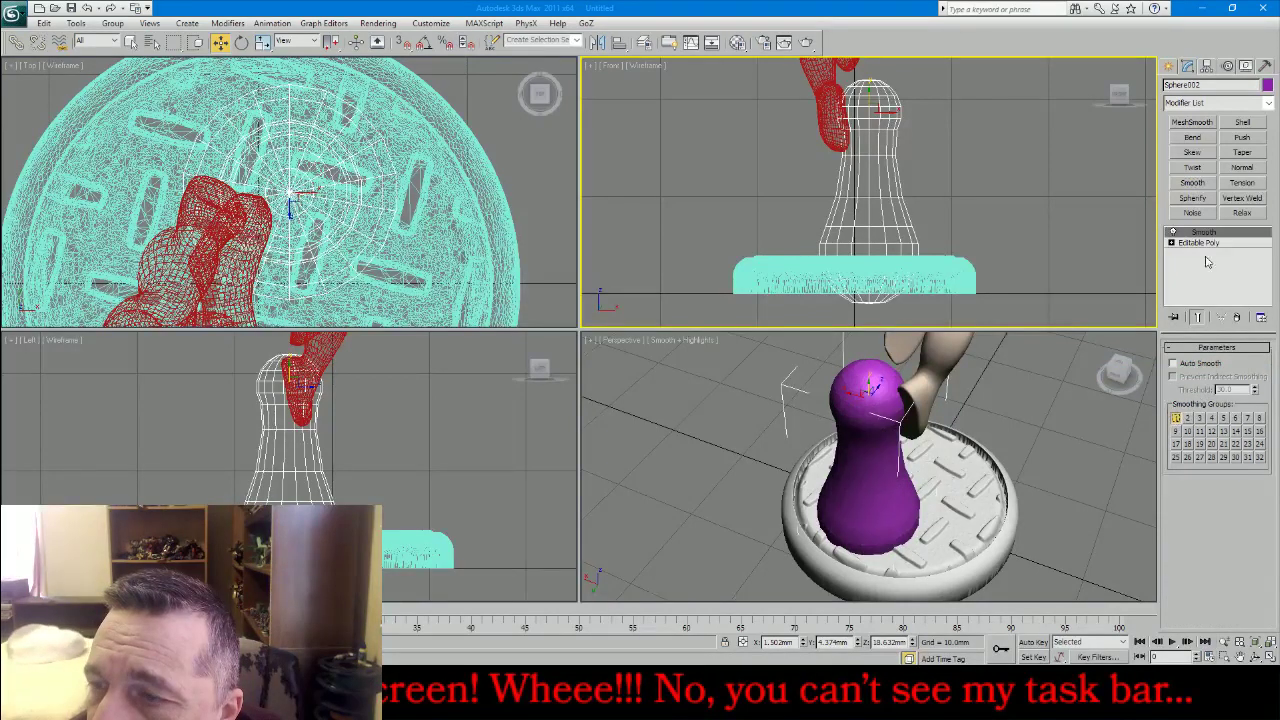
right_click(1206, 258)
left_click(1180, 369)
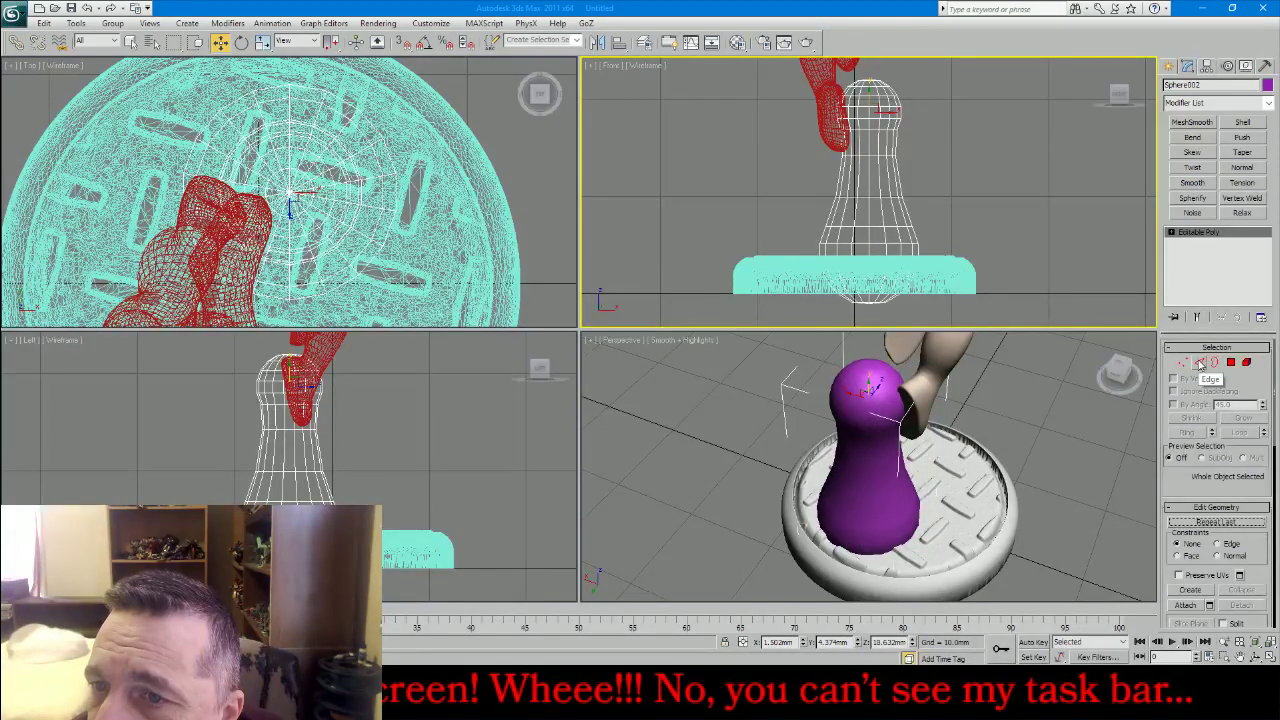
Raise the support's lowest vertices into the base and flatten them vertically to about 3% scale
left_click(1202, 363)
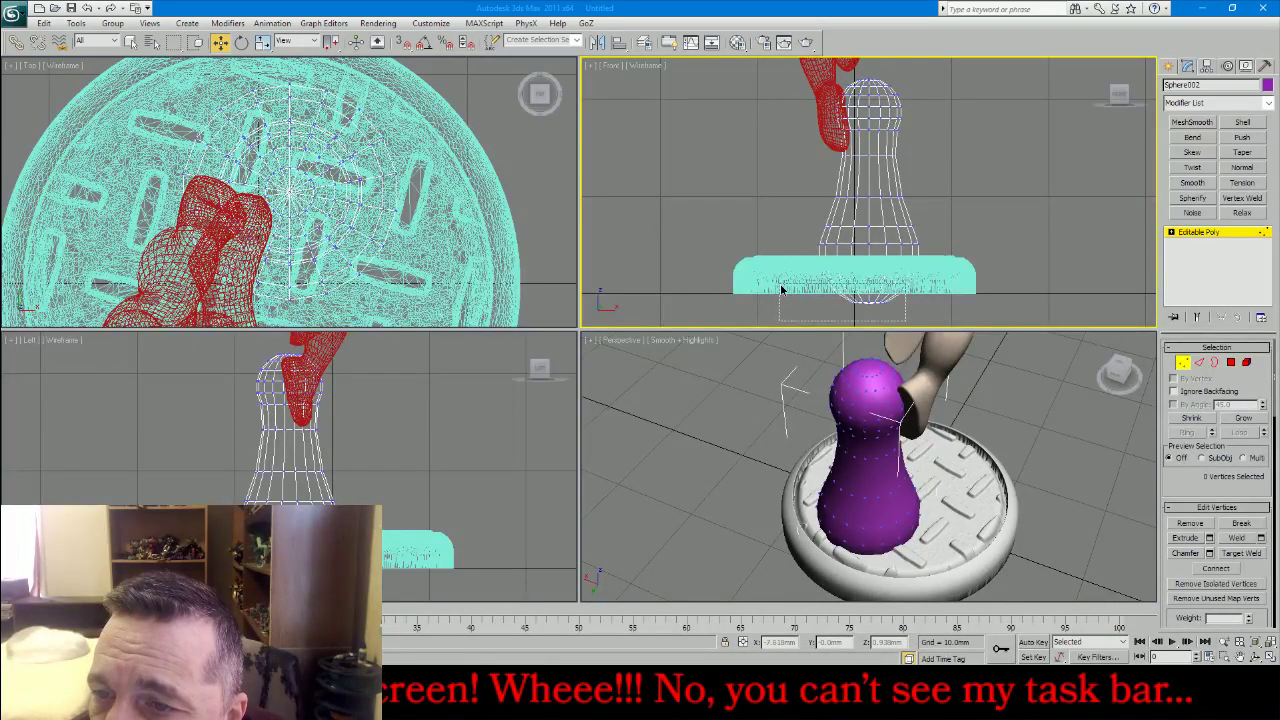
left_click_drag(782, 290, 779, 284)
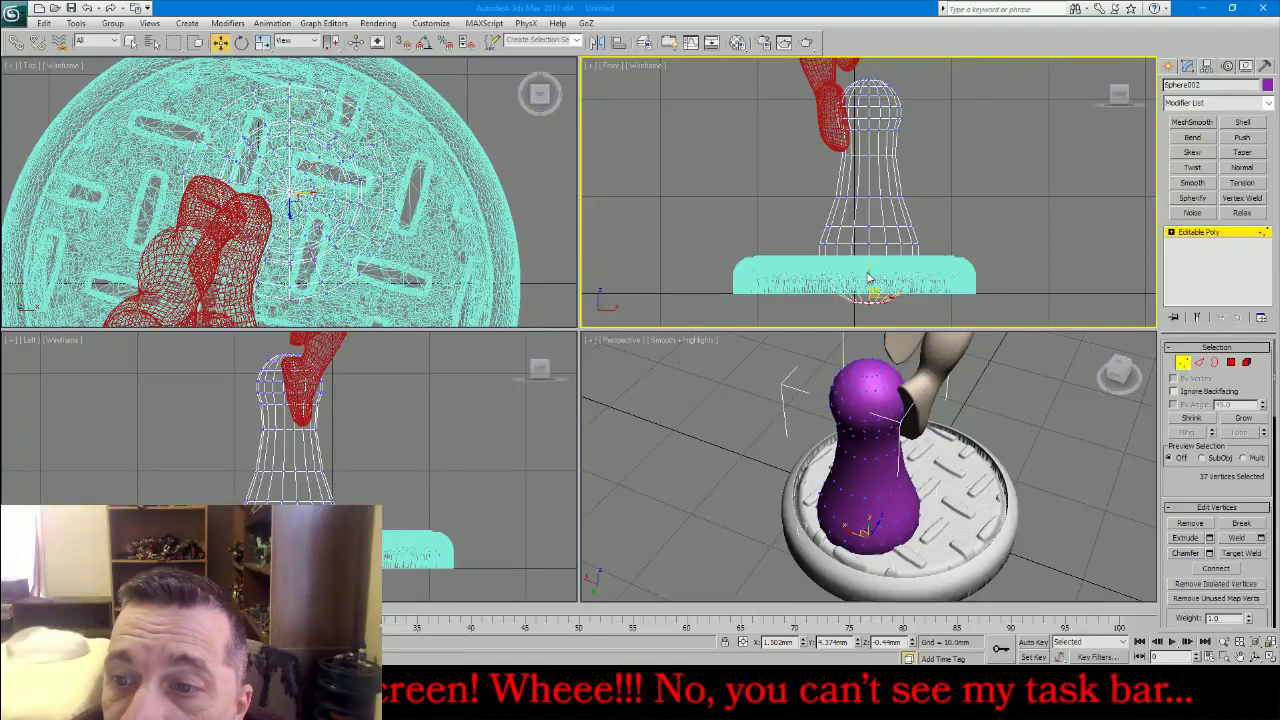
left_click_drag(868, 280, 866, 258)
left_click(264, 43)
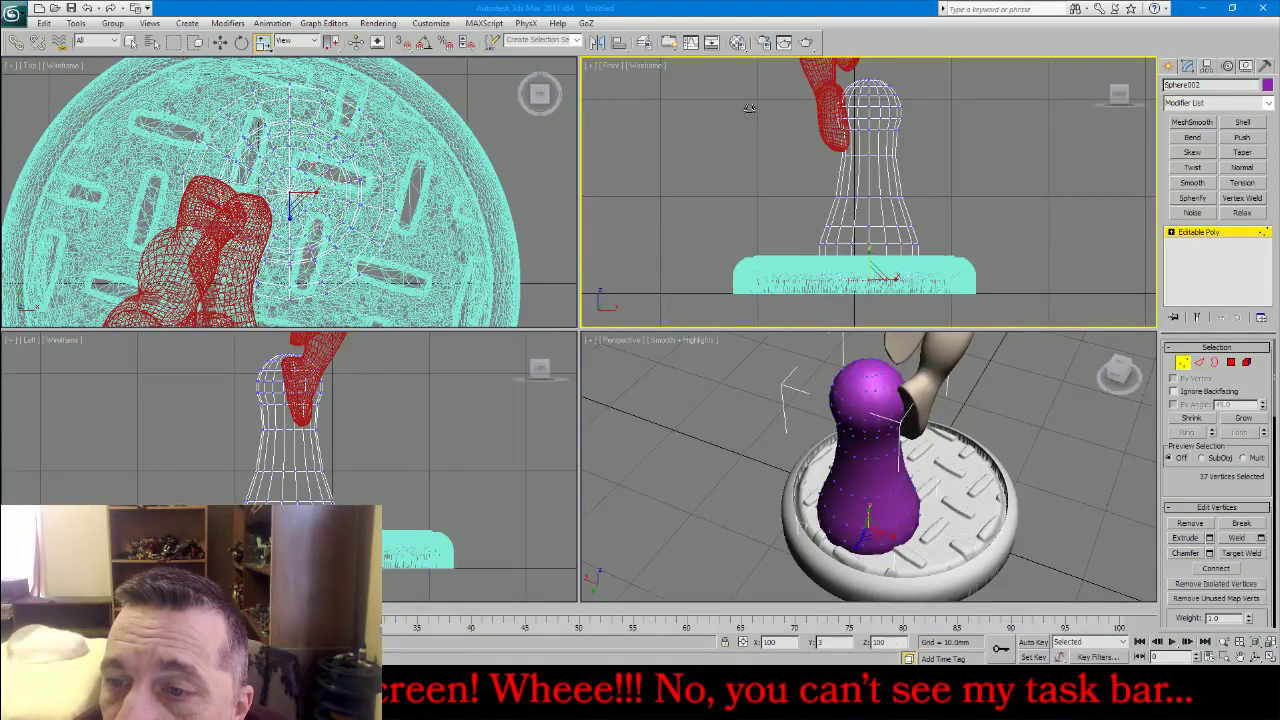
left_click(1184, 363)
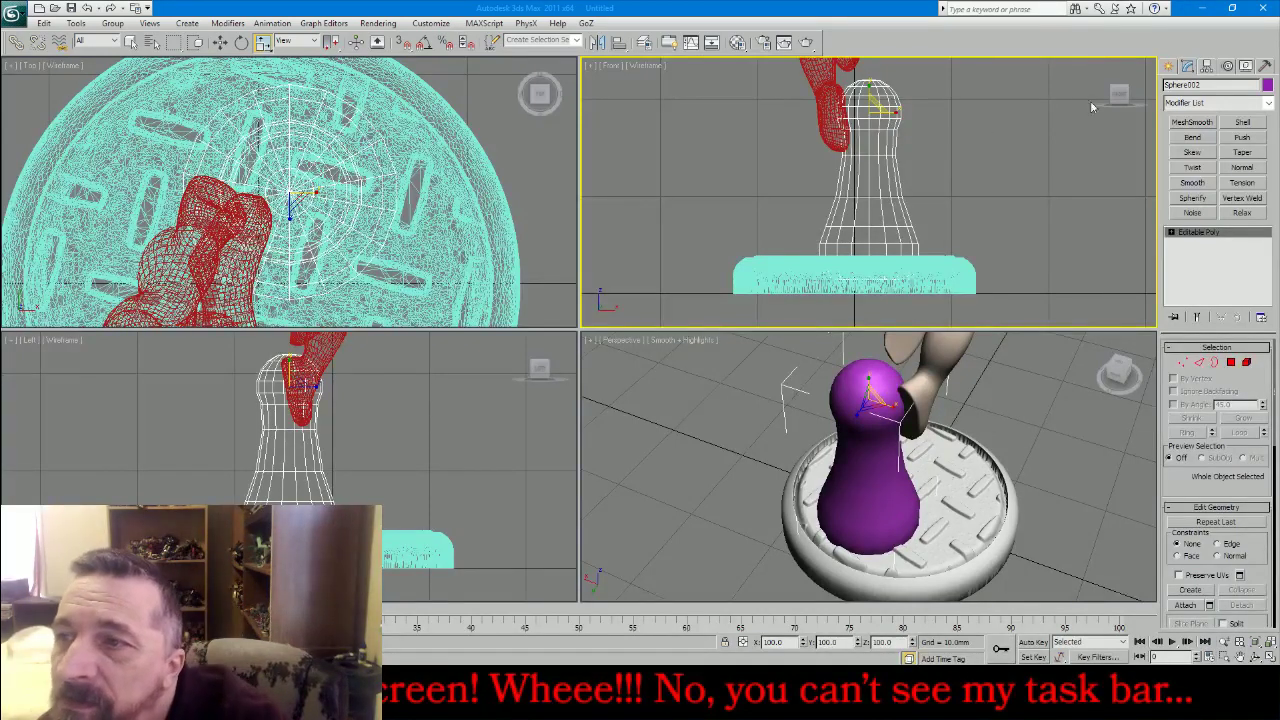
Try bending the support with a Bend modifier around the pivot in its upper sphere
left_click(1196, 138)
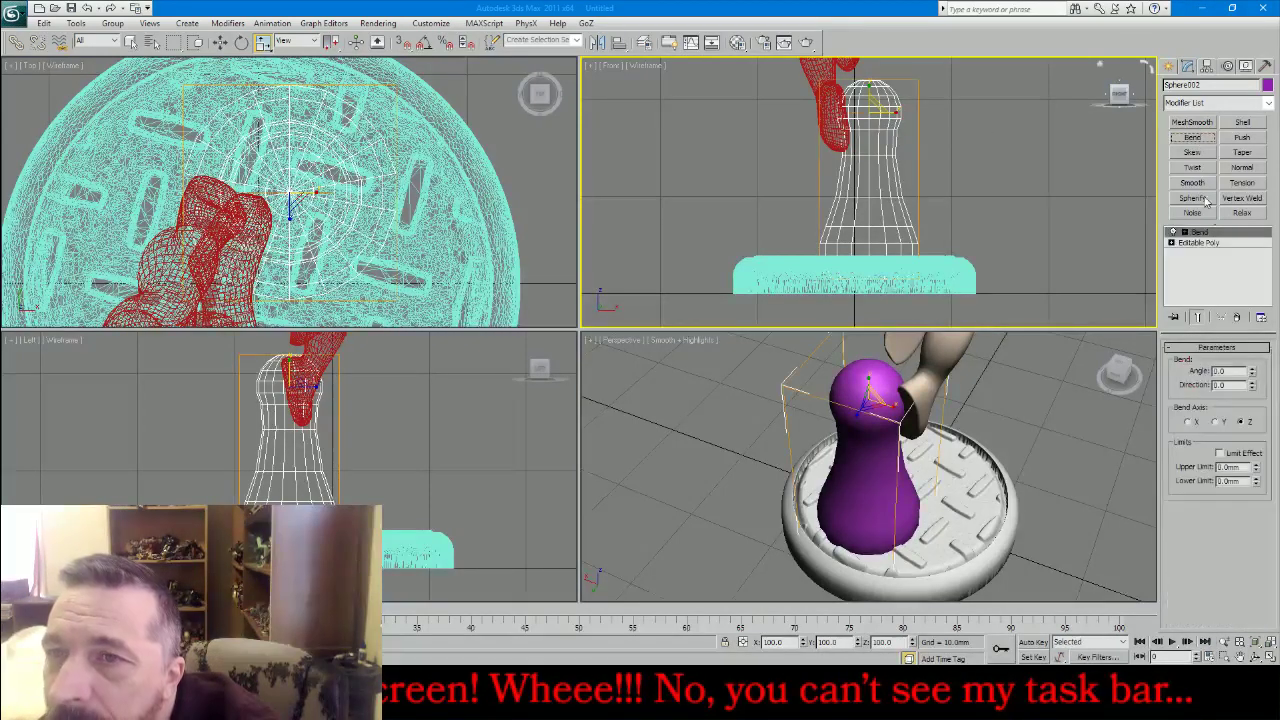
left_click_drag(1254, 373, 1256, 370)
right_click(1256, 370)
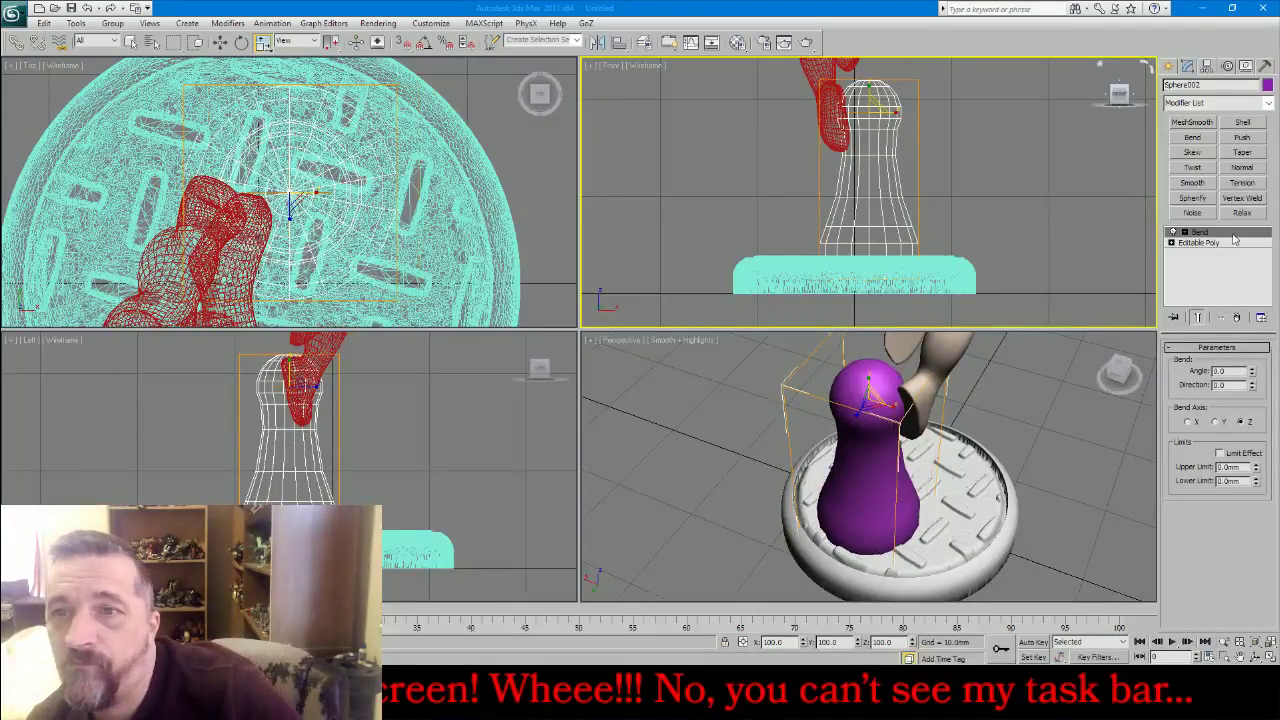
Move only the support's pivot straight down to about Z 4.14 mm, near the top surface of the base
left_click(1209, 68)
left_click(1217, 150)
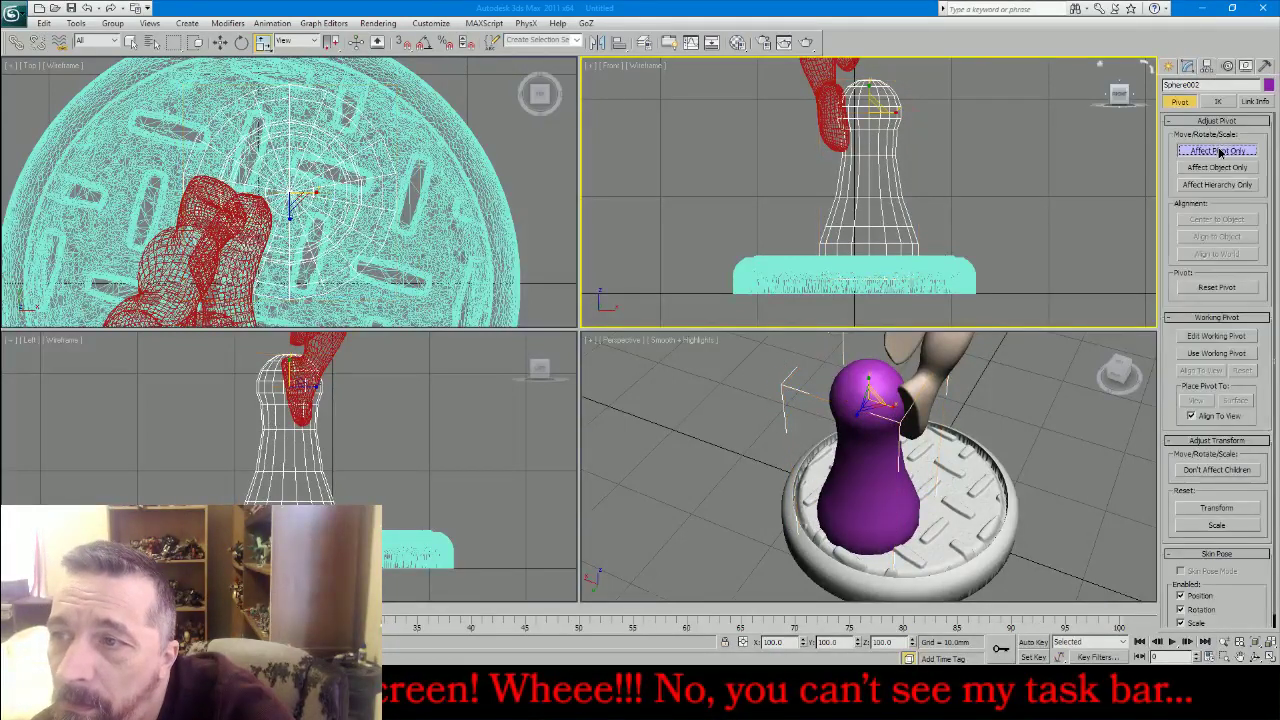
left_click(220, 42)
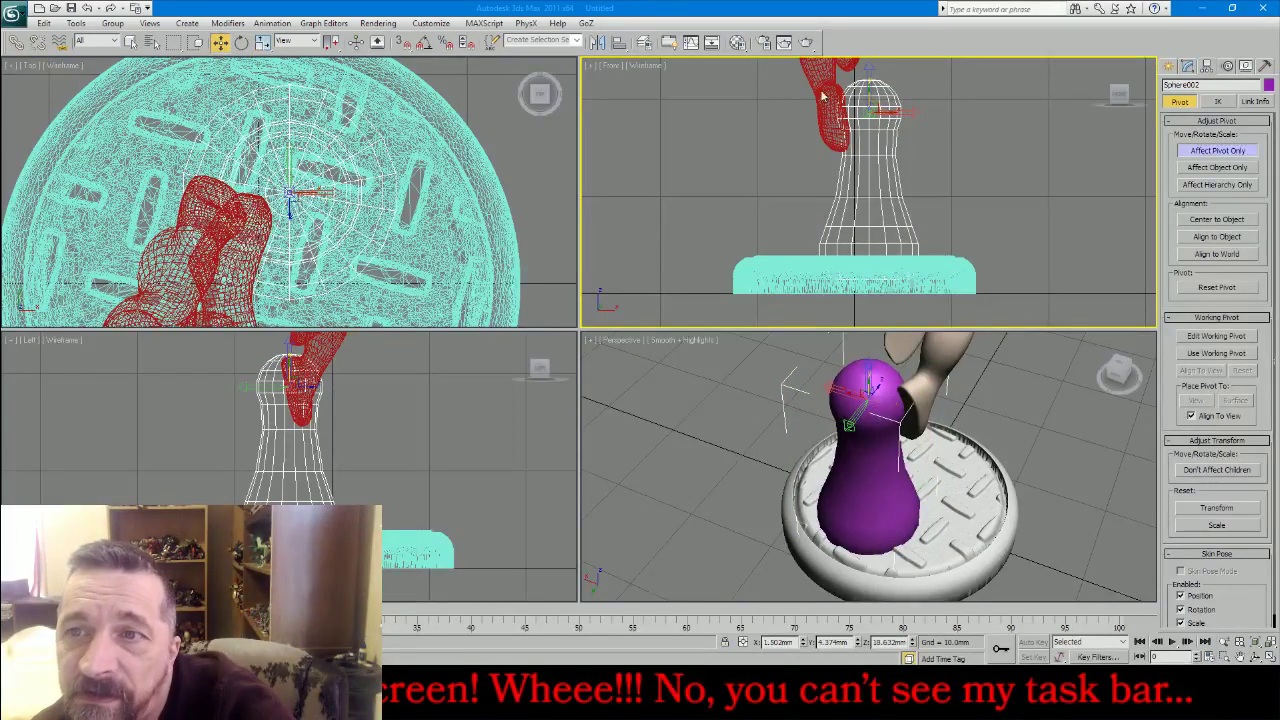
left_click_drag(866, 97, 871, 247)
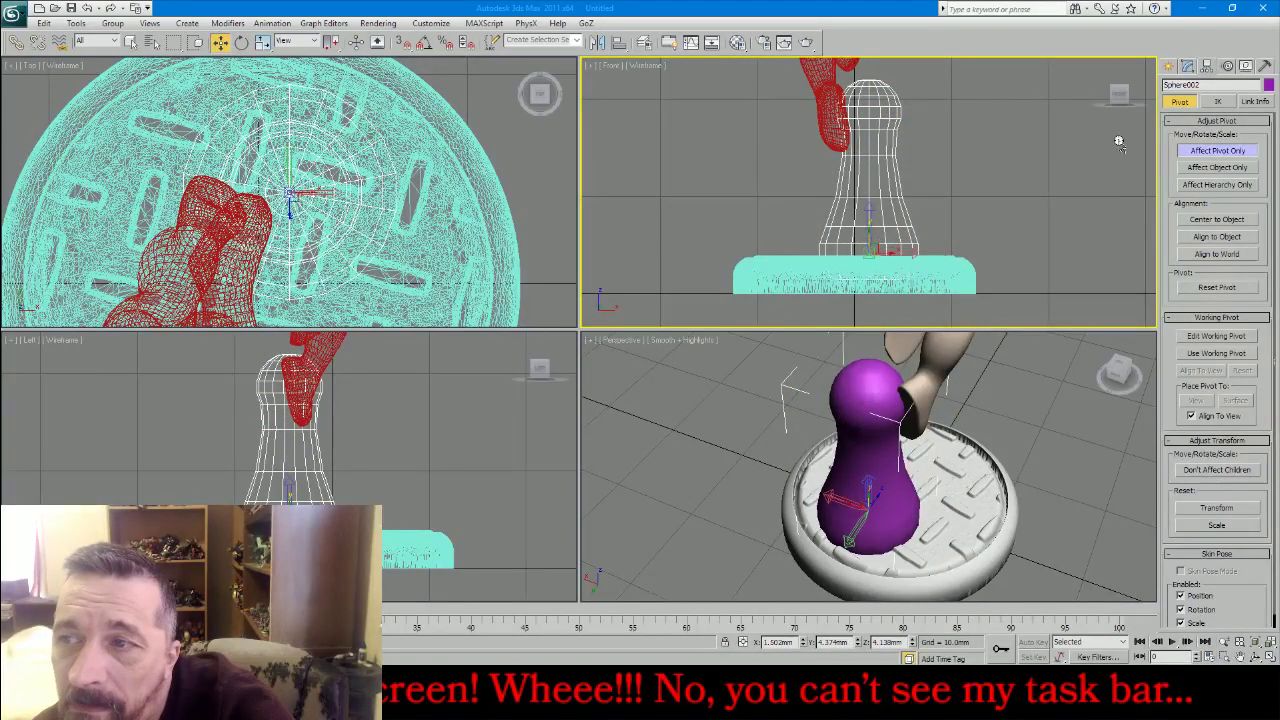
Replace the existing Bend modifier with a new one and set its angle to -33 on the Z axis
left_click(1187, 66)
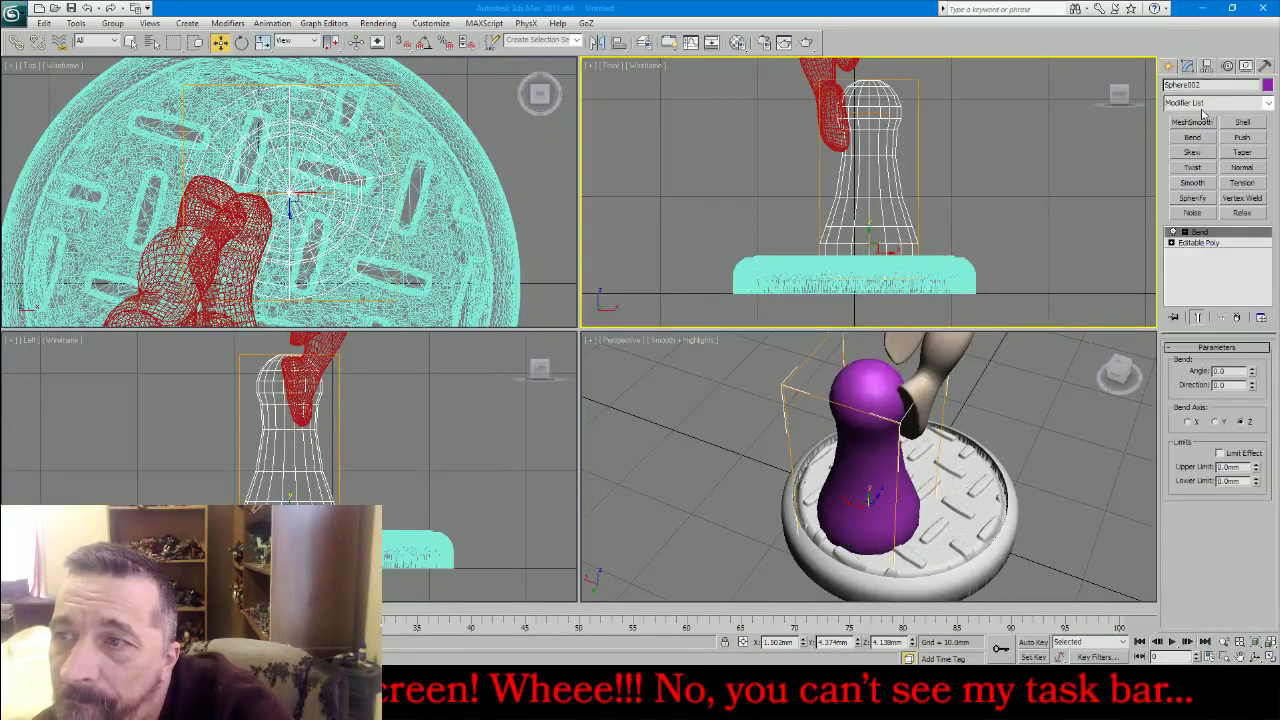
left_click_drag(1251, 373, 1251, 385)
left_click(1237, 318)
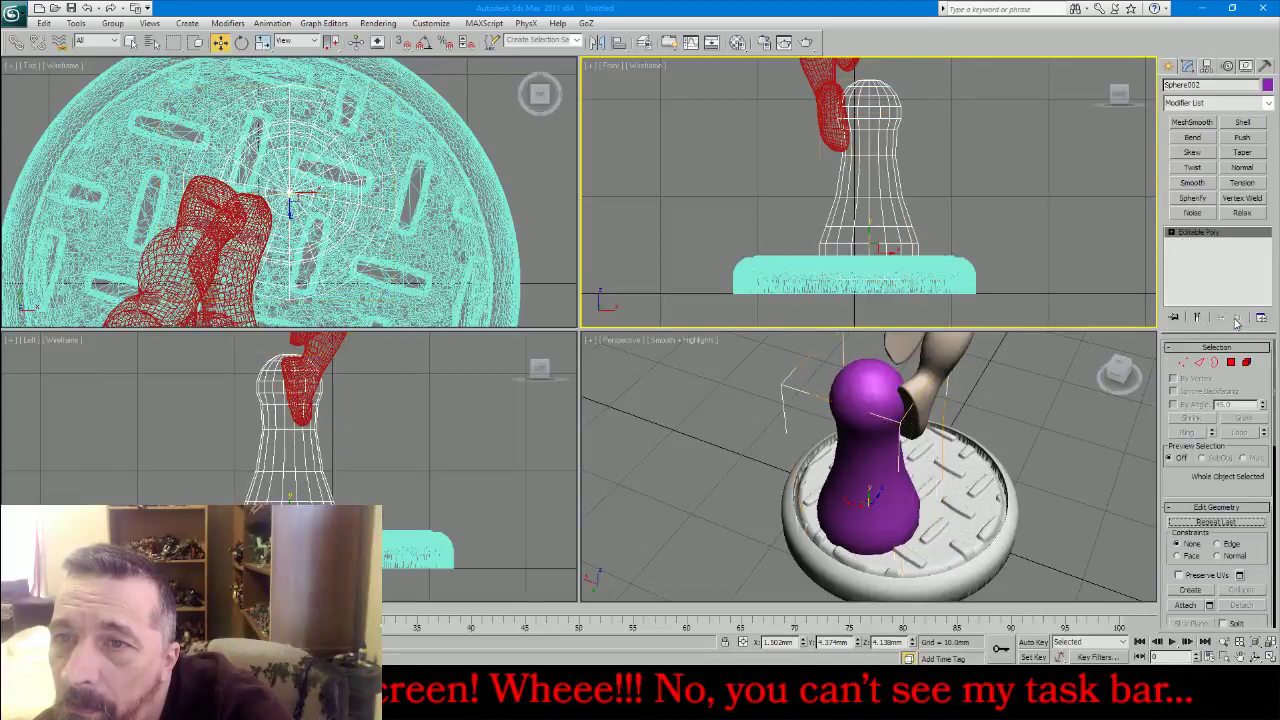
left_click(1192, 137)
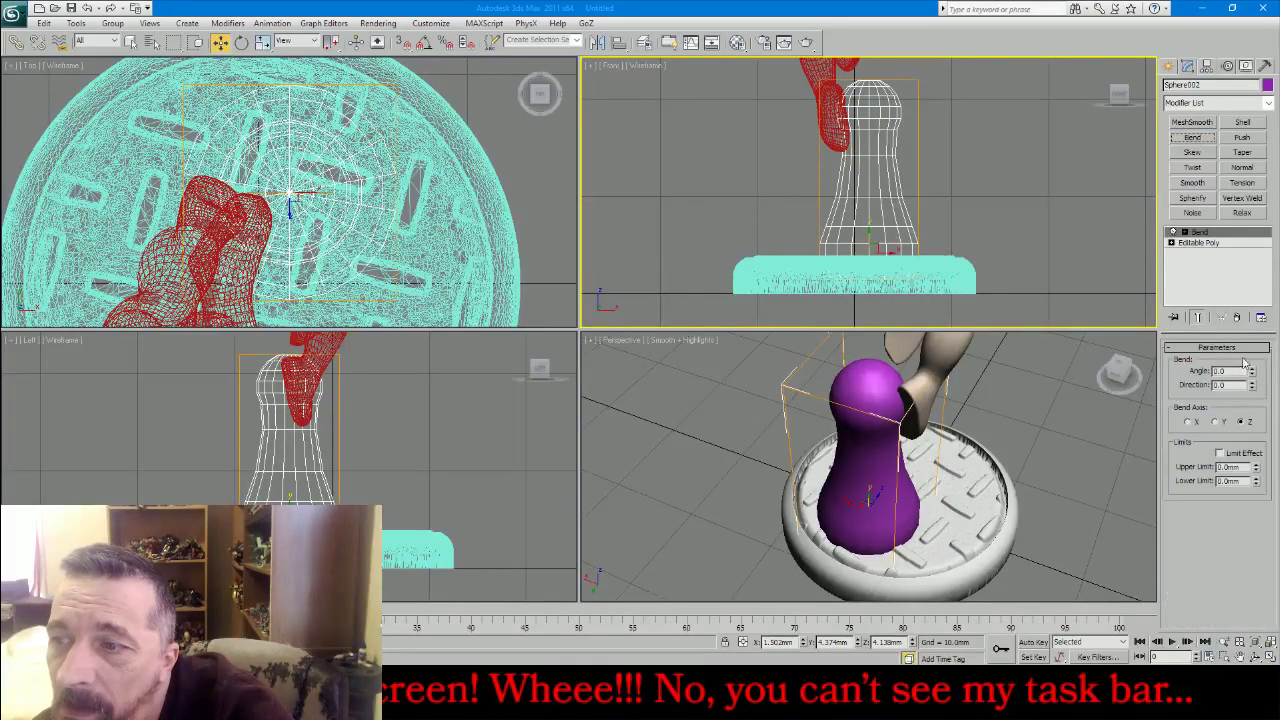
left_click_drag(1253, 378, 1243, 420)
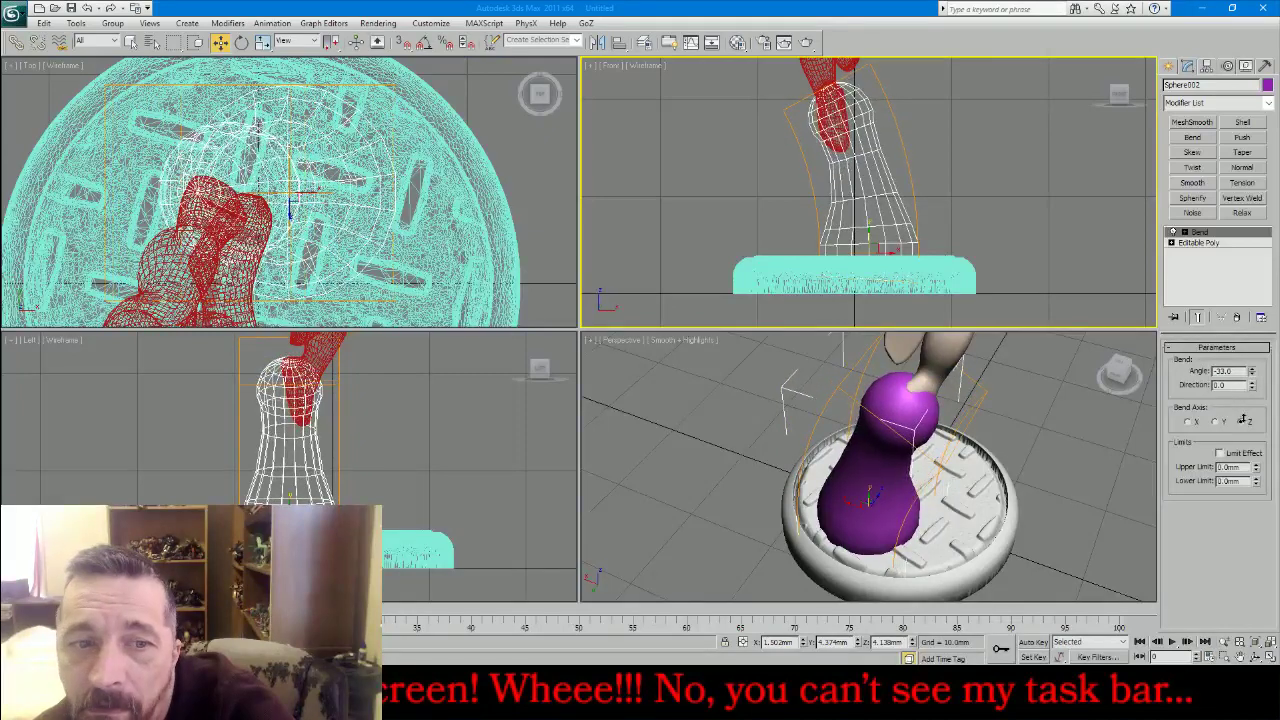
Rotate the bent support about 44 degrees around the vertical axis in the Top view
key("e")
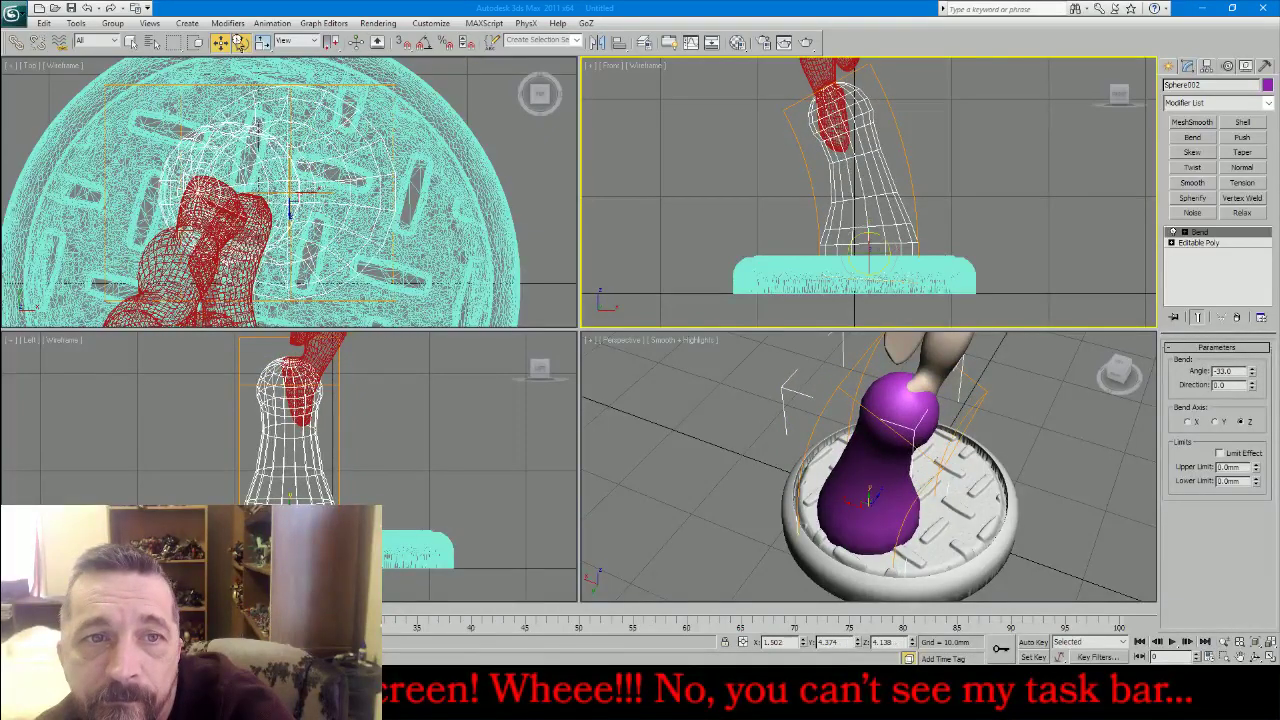
left_click(290, 200)
mouse_move(305, 180)
left_mouse_down()
mouse_move(284, 202)
mouse_move(291, 181)
left_mouse_up()
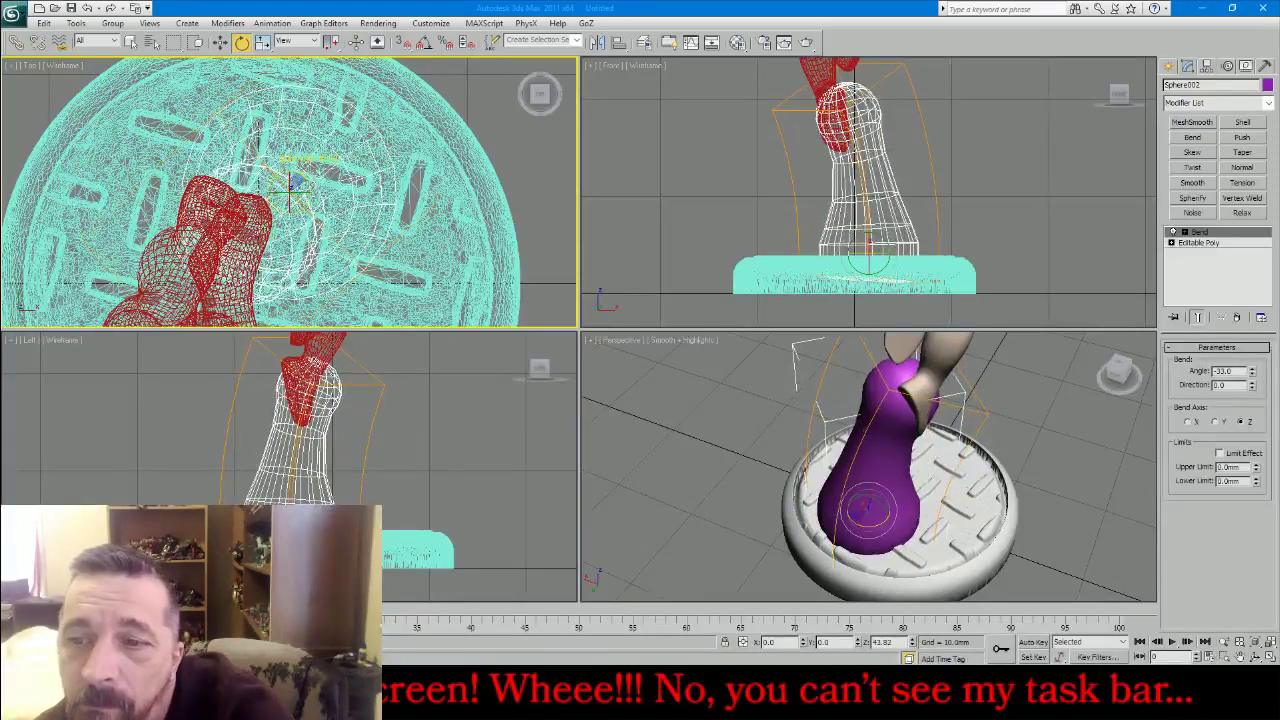
Tilt the support around its base in the Left view to bring its upper end beside the foot, and check the fit in perspective
right_click(1200, 236)
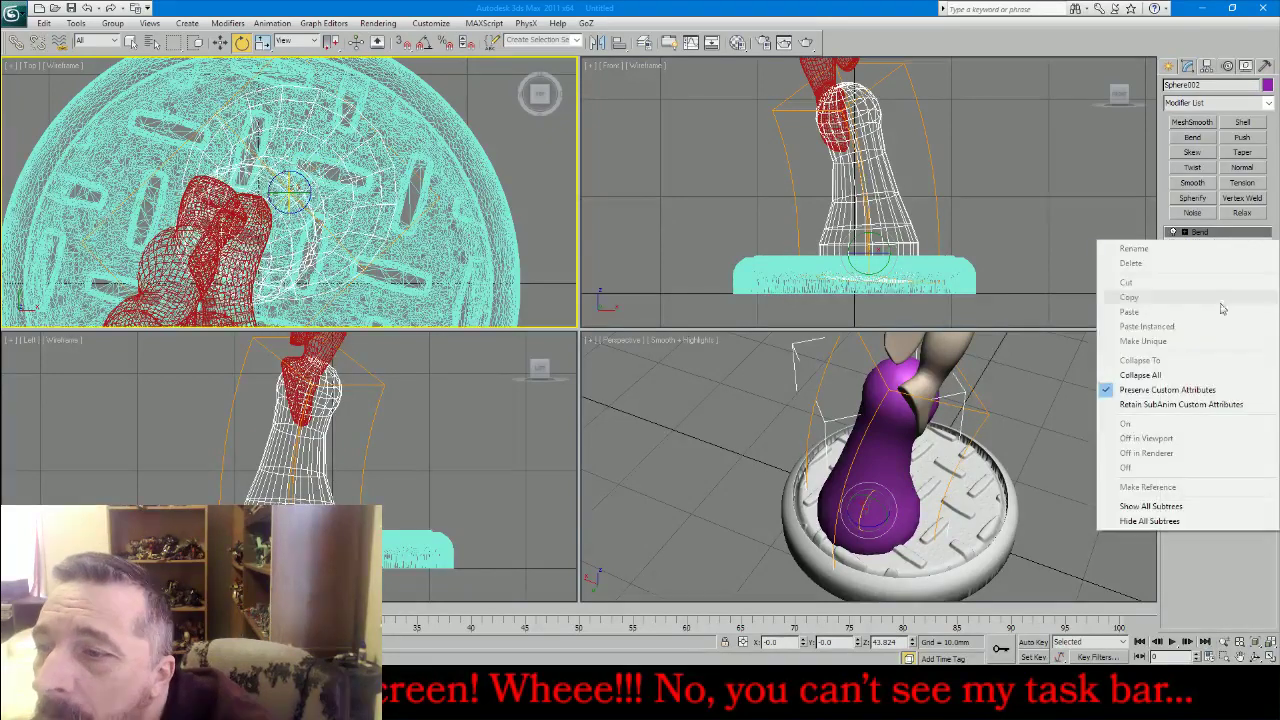
left_click(1265, 66)
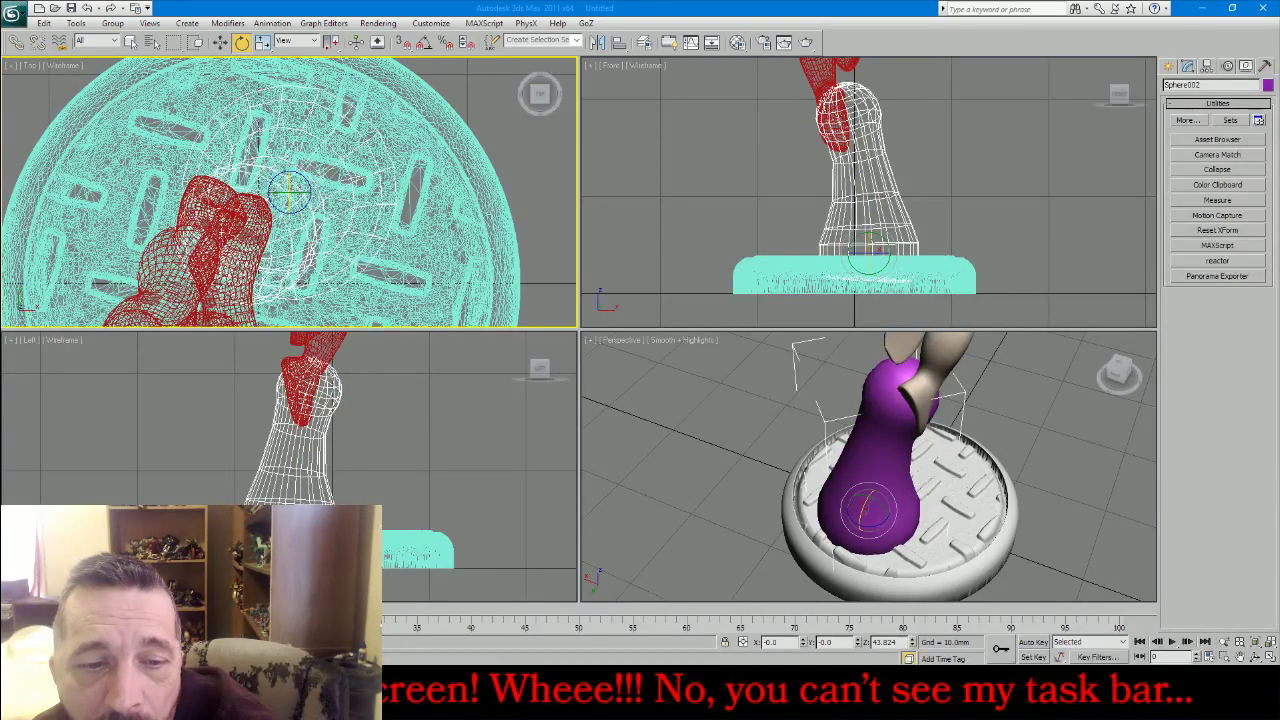
right_click(400, 440)
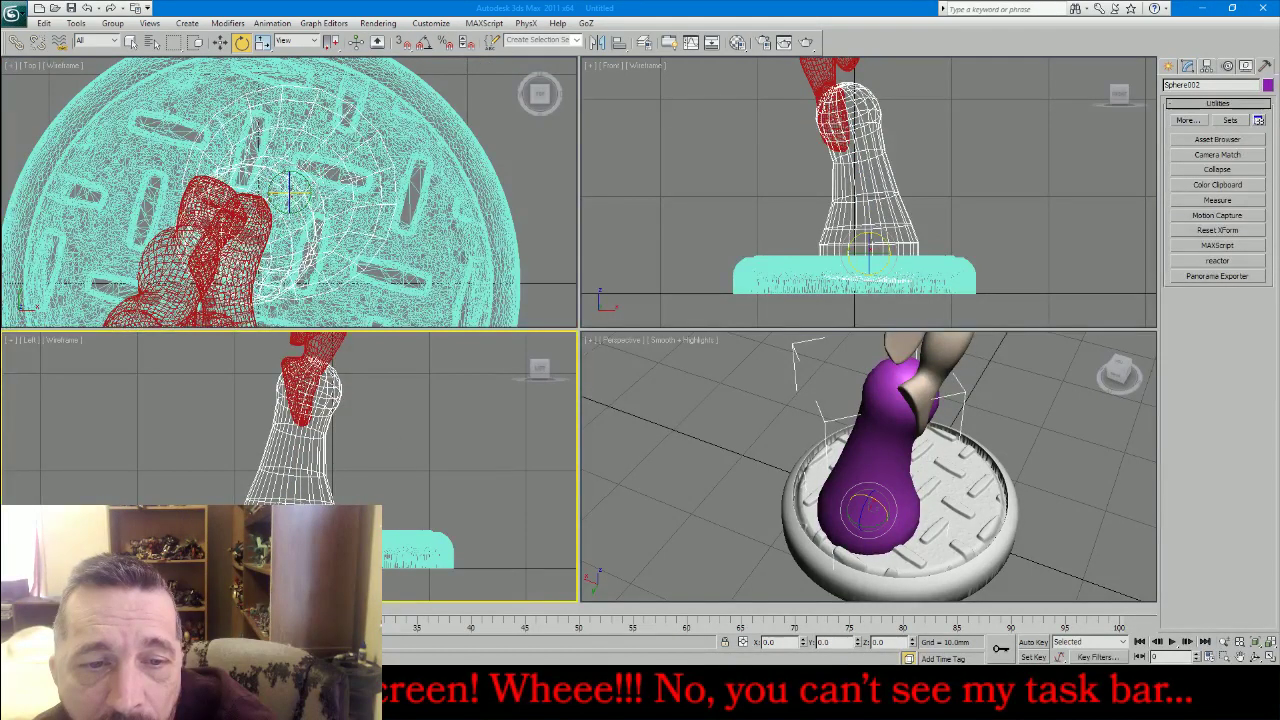
left_click_drag(303, 510, 289, 501)
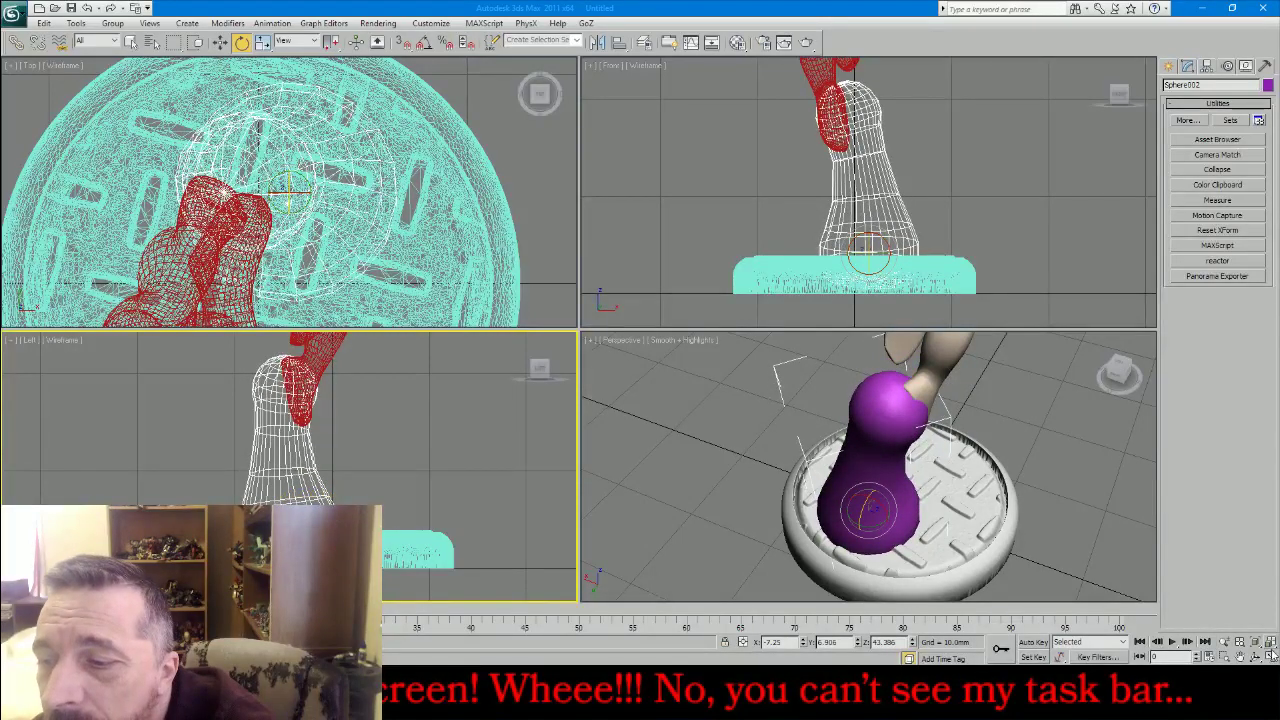
left_click(1257, 657)
left_click_drag(700, 470, 815, 283)
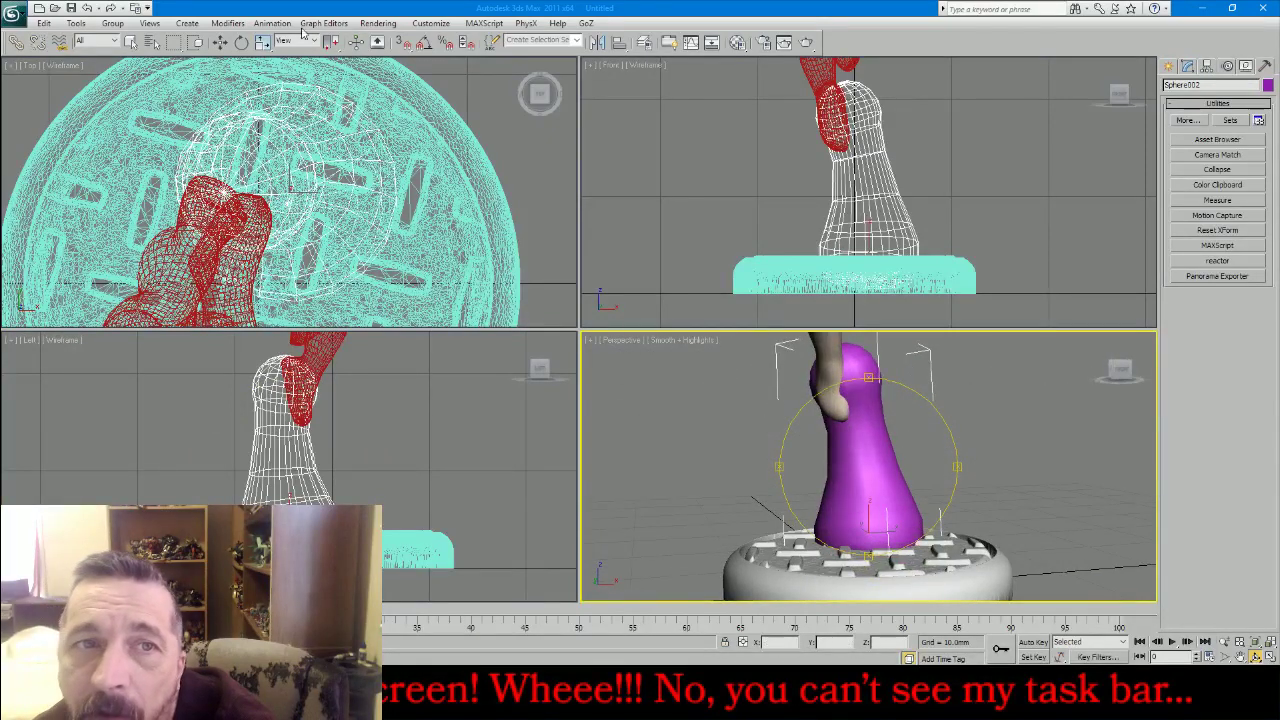
Collapse the support's Bend modifier into its editable poly
left_click(241, 42)
right_click(735, 150)
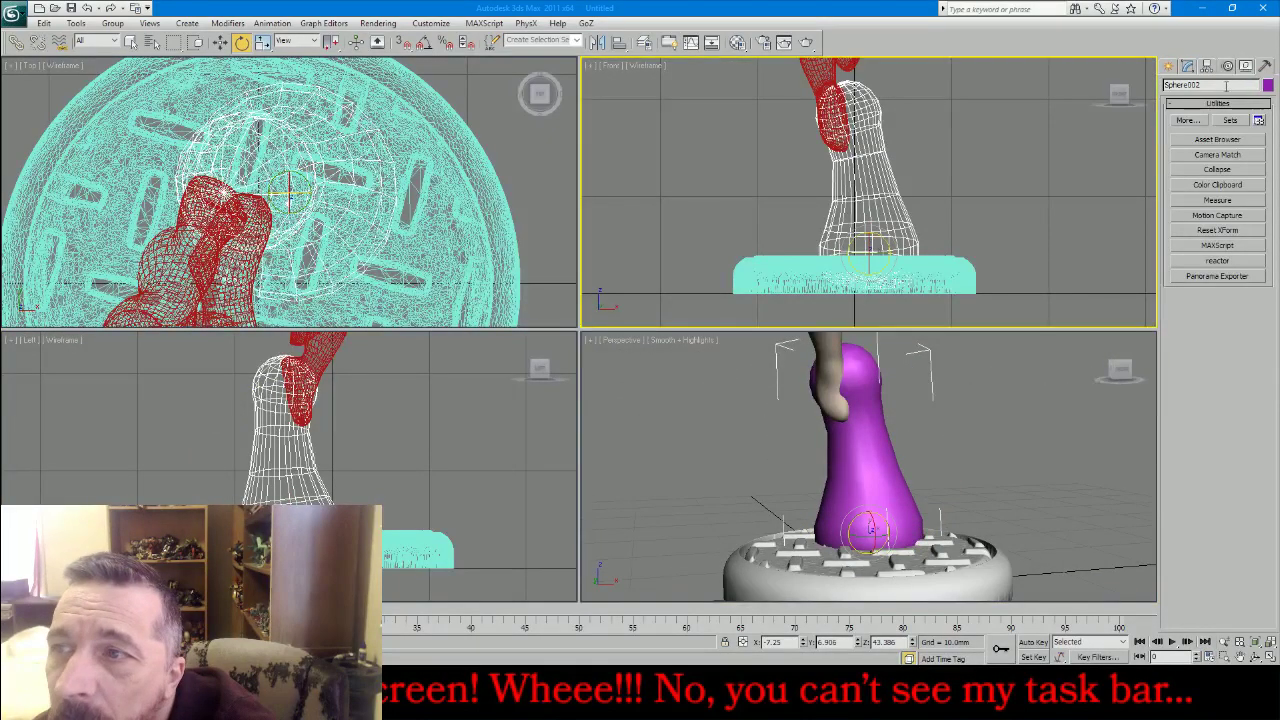
left_click(1189, 66)
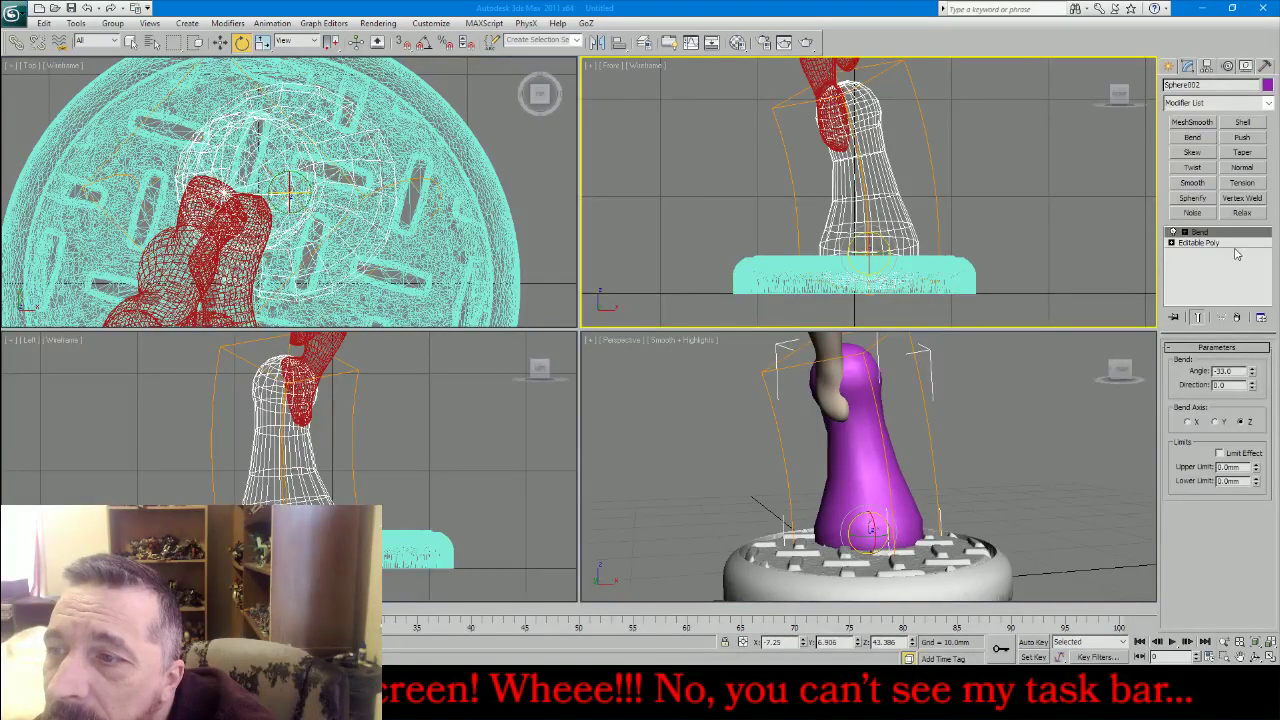
right_click(1236, 254)
left_click(1130, 385)
Reset the support's transform with Reset XForm and collapse the resulting modifier into the editable poly
left_click(1265, 67)
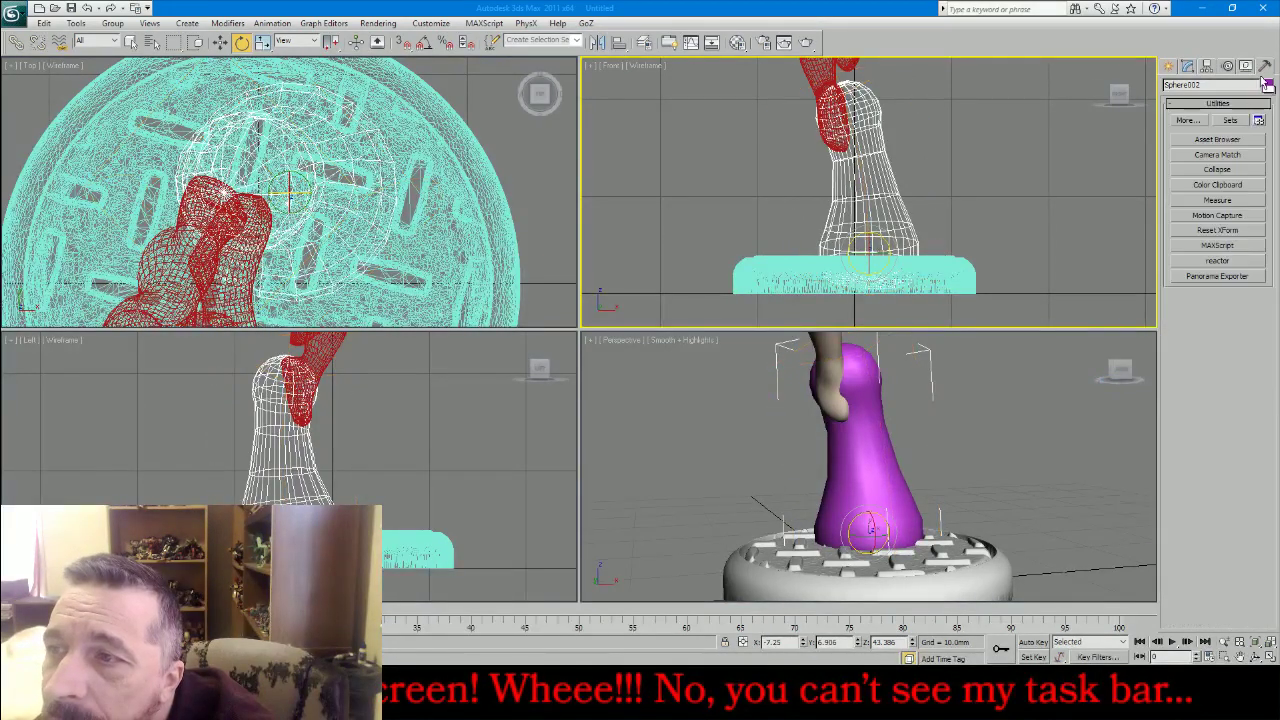
left_click(1225, 232)
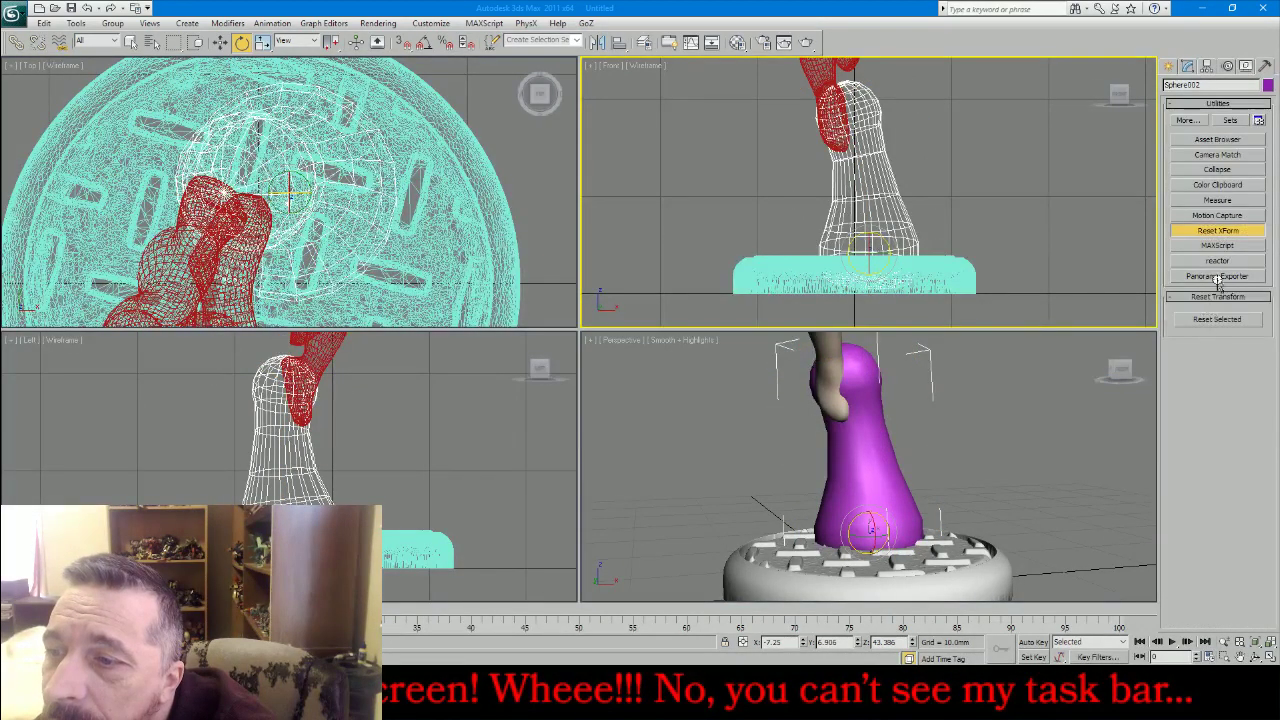
left_click(1219, 320)
left_click(1189, 66)
right_click(1208, 231)
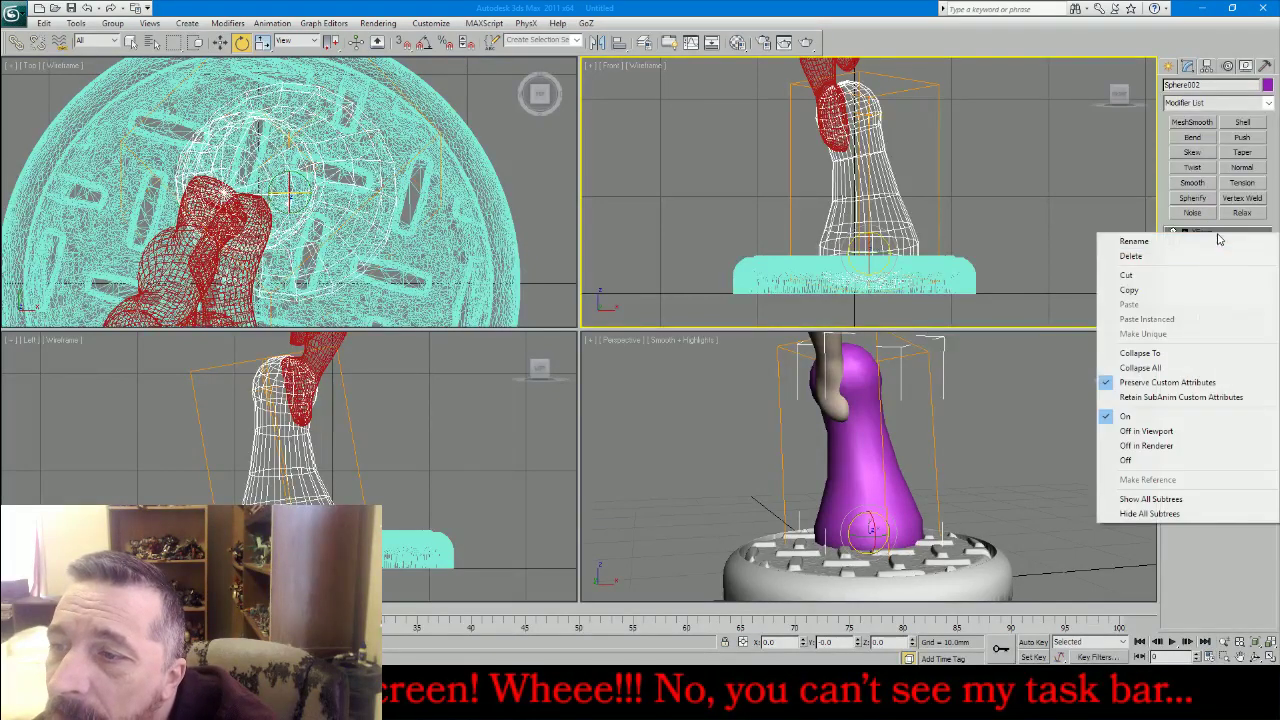
left_click(1200, 360)
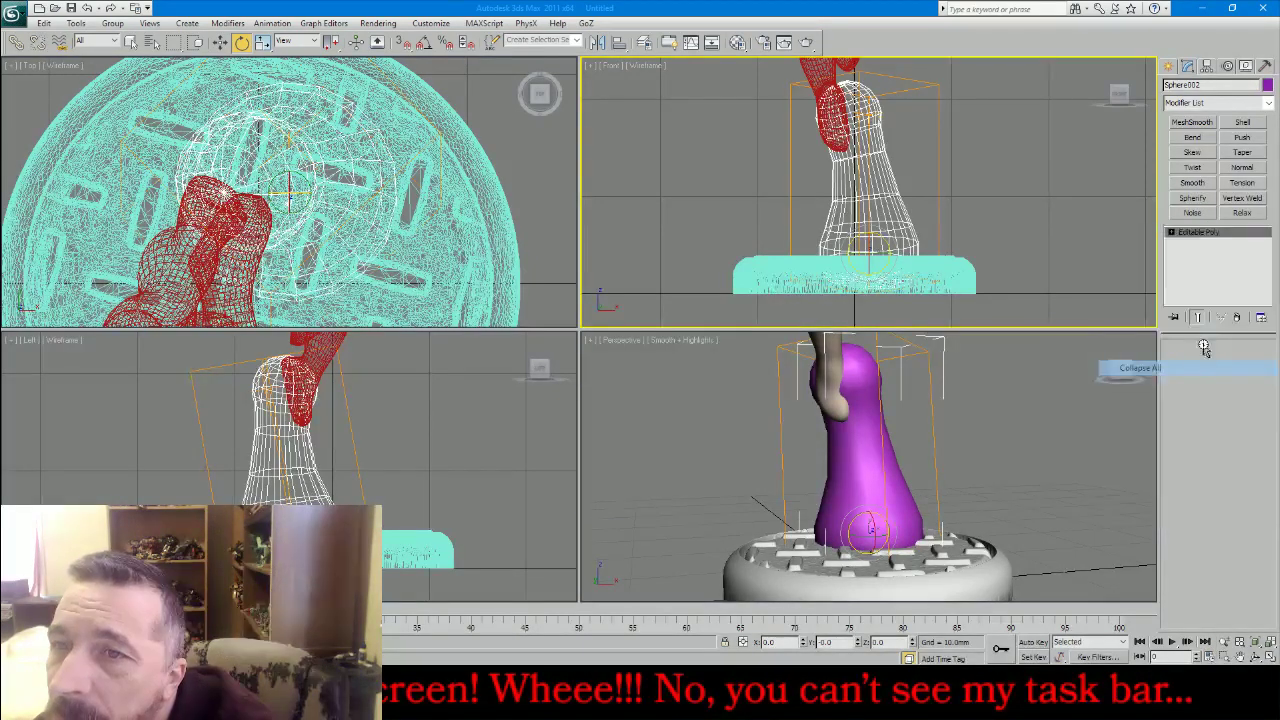
Add a new Bend modifier to the support with an angle of -16 on the Z axis, and check it in perspective
left_click(1192, 137)
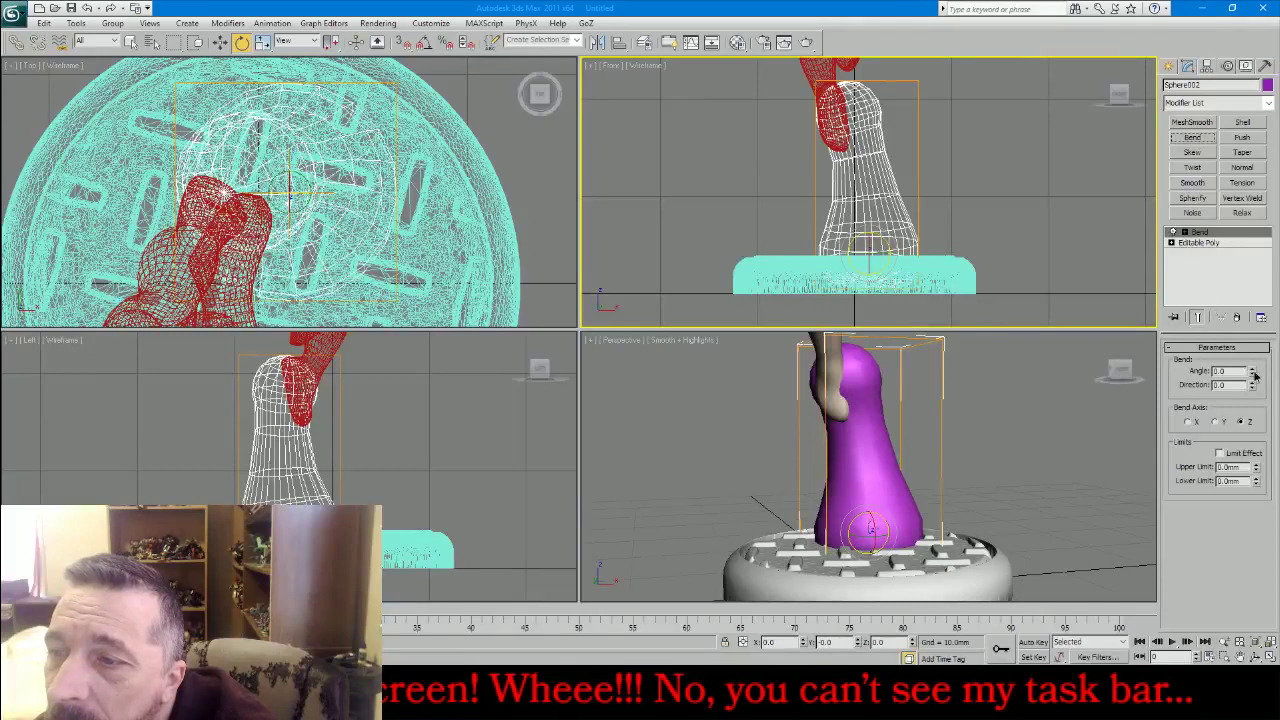
left_click_drag(1253, 373, 1238, 391)
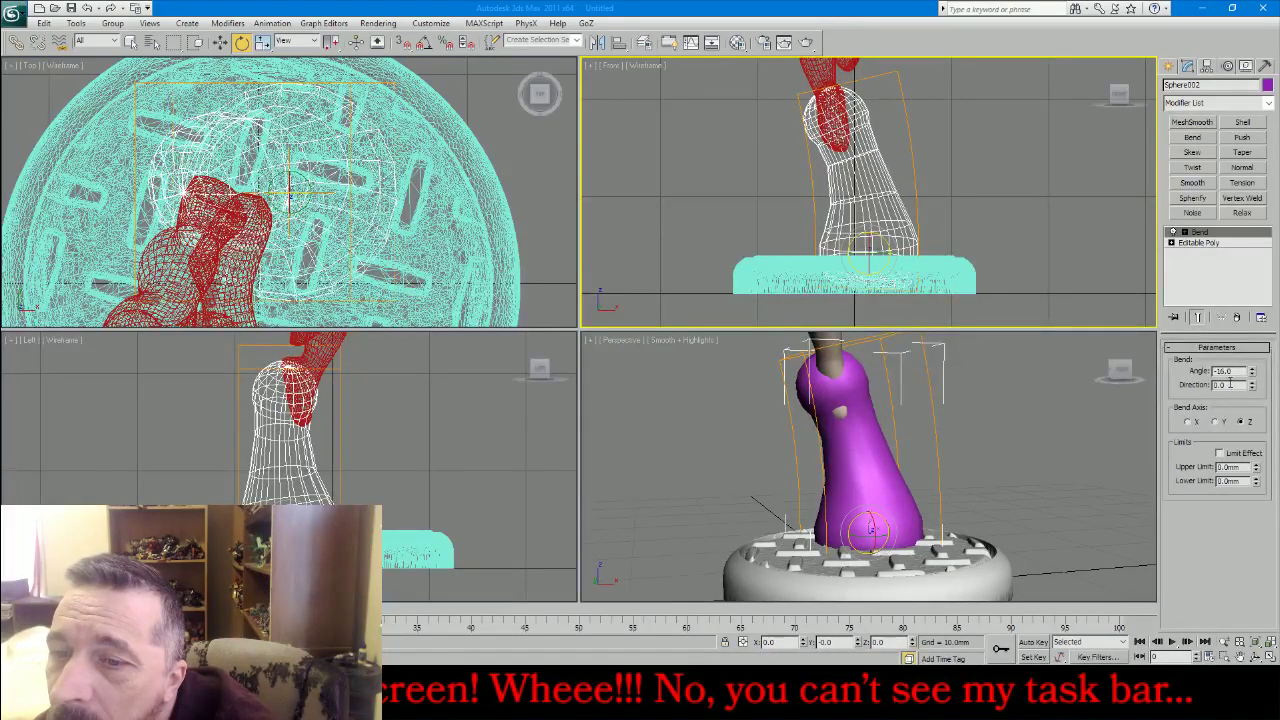
middle_click(948, 443)
scroll(940, 450, "down", 5)
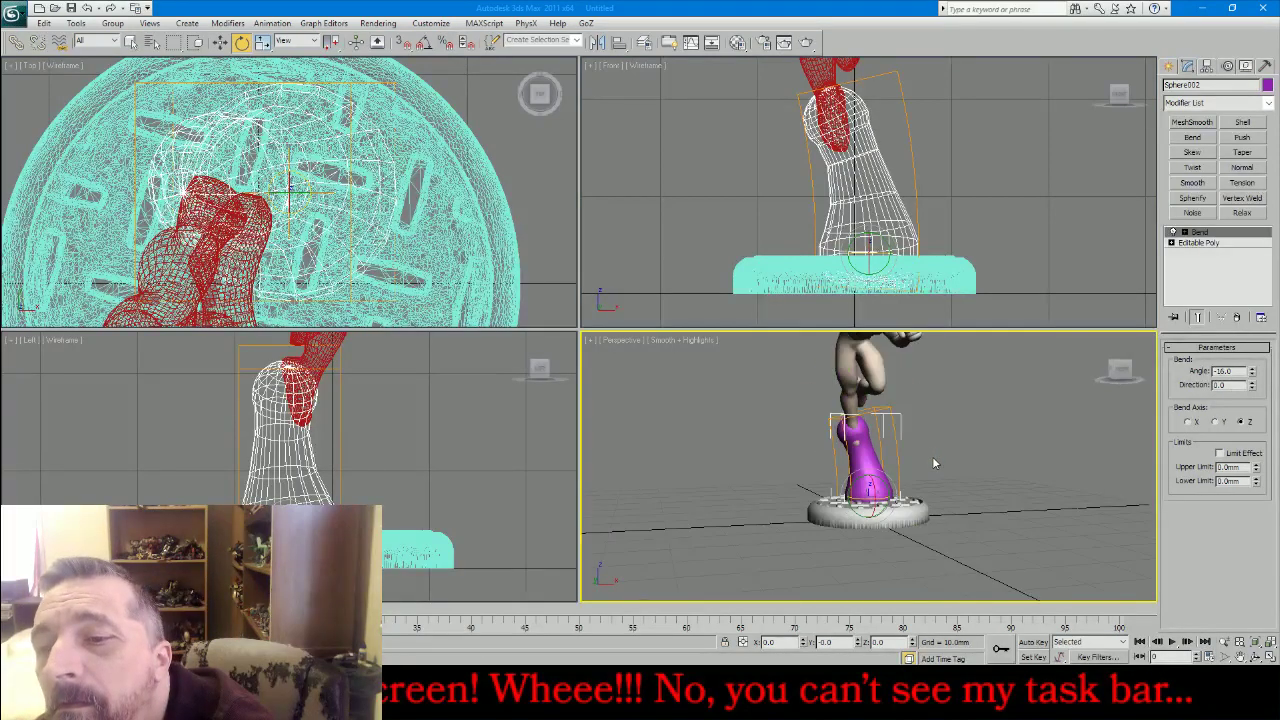
scroll(933, 462, "down", 3)
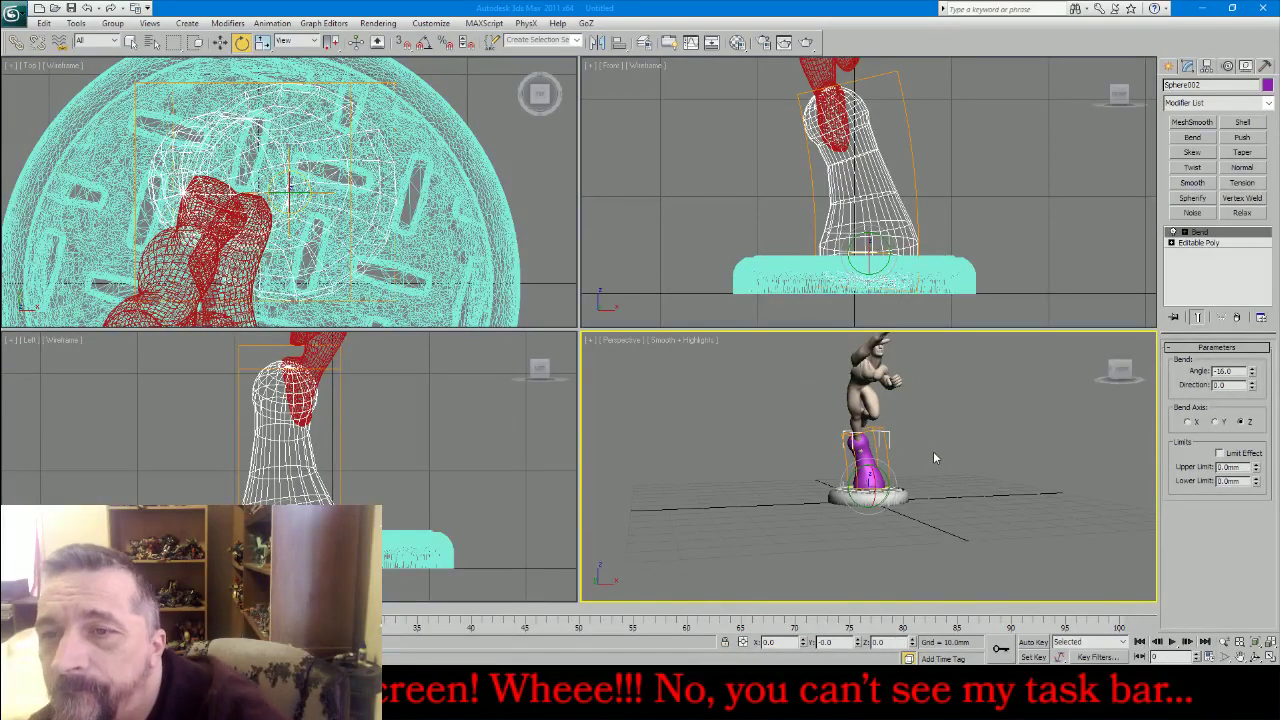
Rotate the bent support about 140 degrees around the vertical axis, and tilt it about 25 degrees in the Front view and slightly in the Left view
middle_click(918, 289)
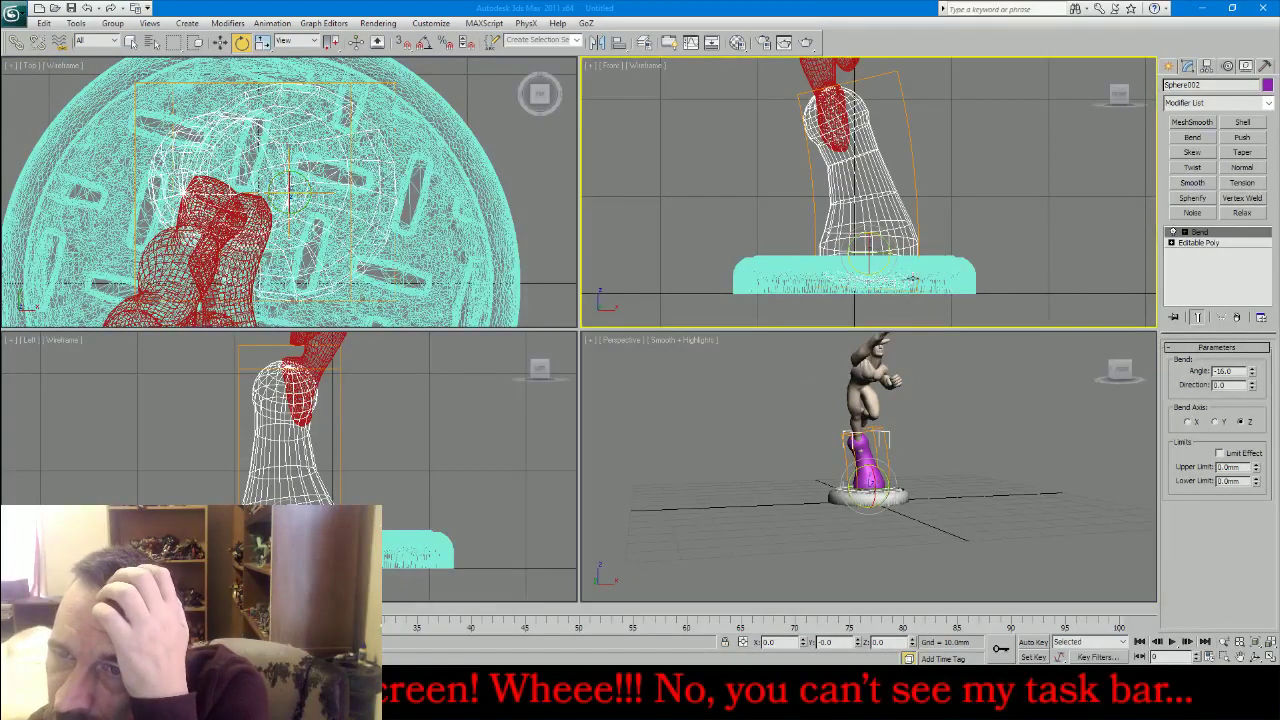
left_click_drag(876, 254, 1055, 254)
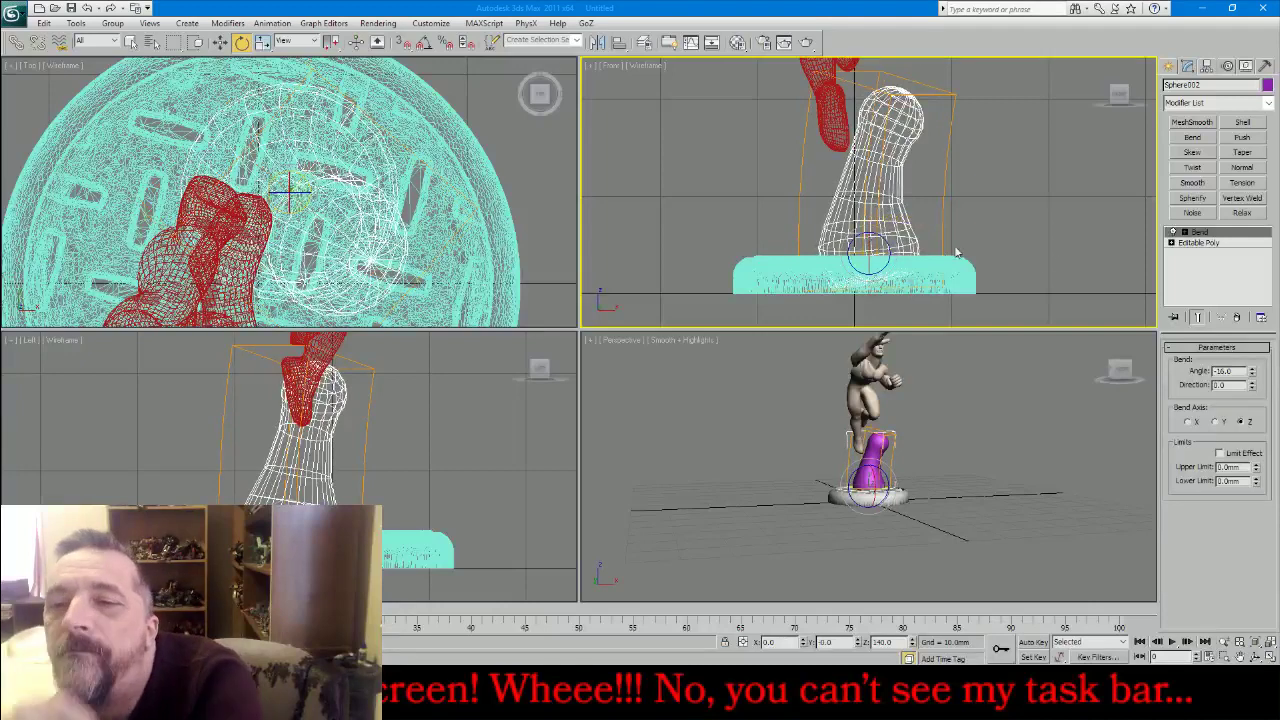
left_click_drag(889, 251, 889, 198)
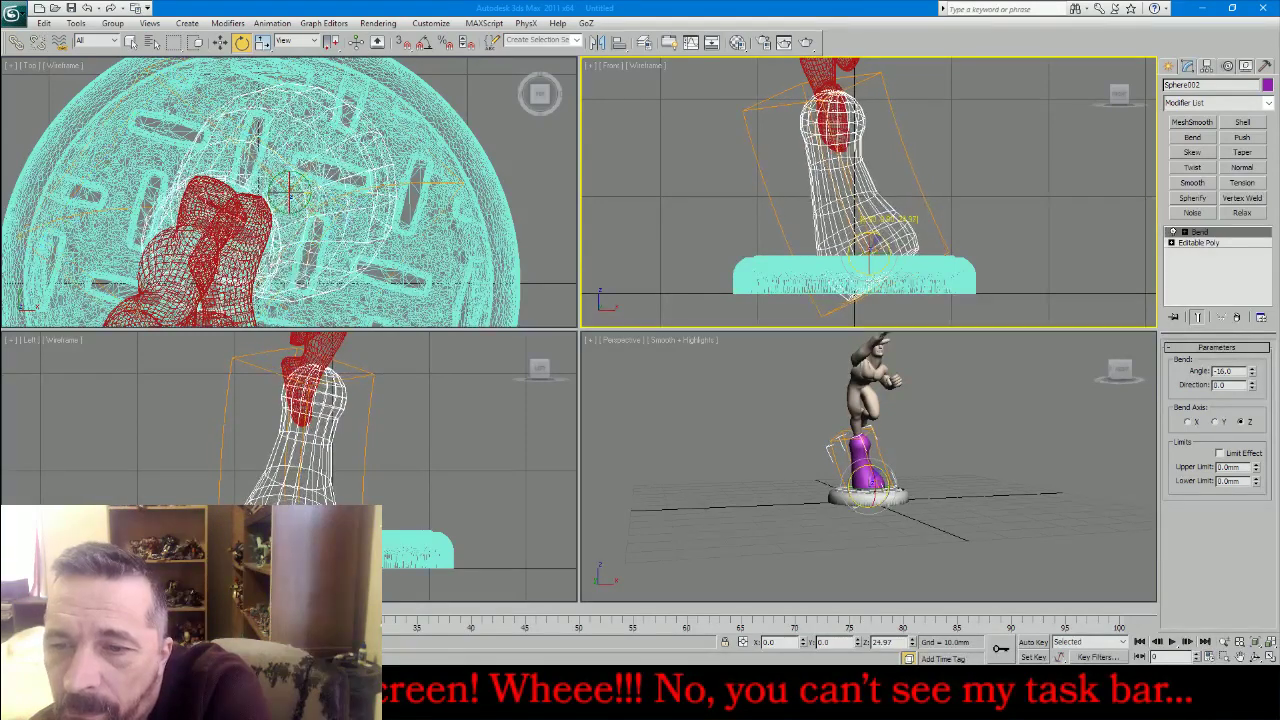
right_click(328, 524)
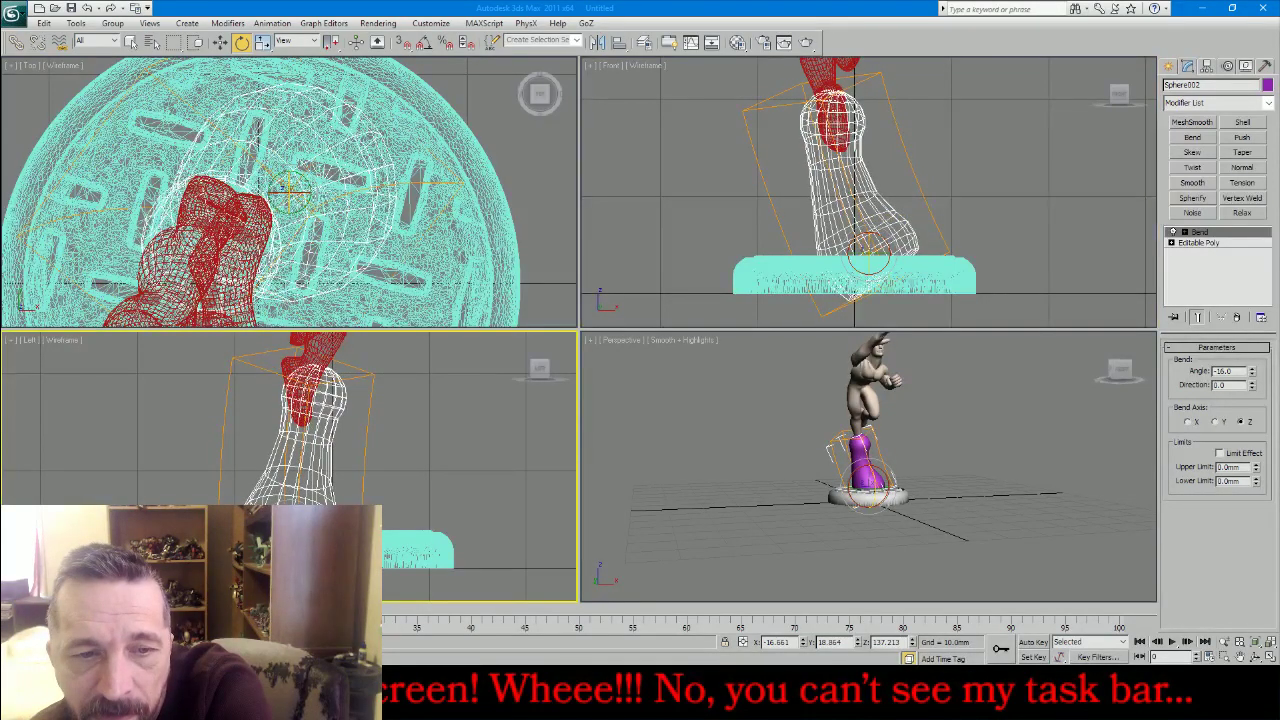
left_click_drag(328, 527, 328, 503)
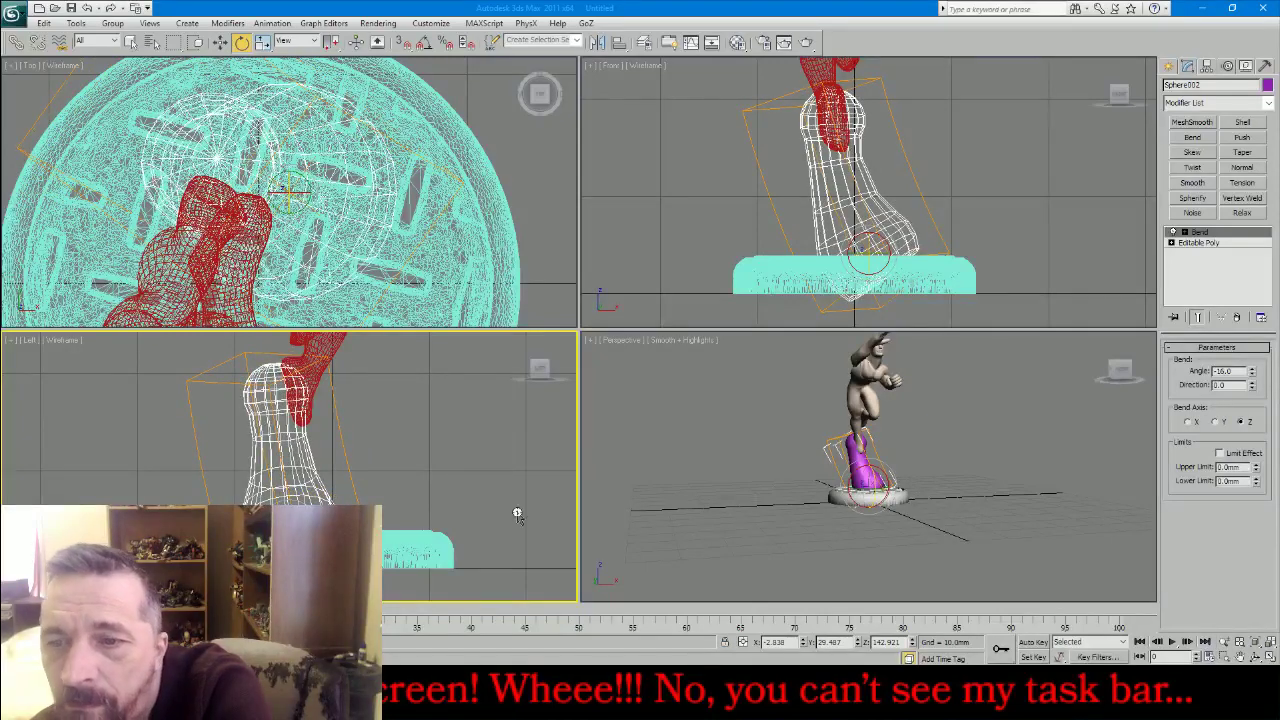
Collapse the support's modifier stack to an editable poly and inspect the figure, support and base together from the side
right_click(1244, 246)
left_click(1140, 378)
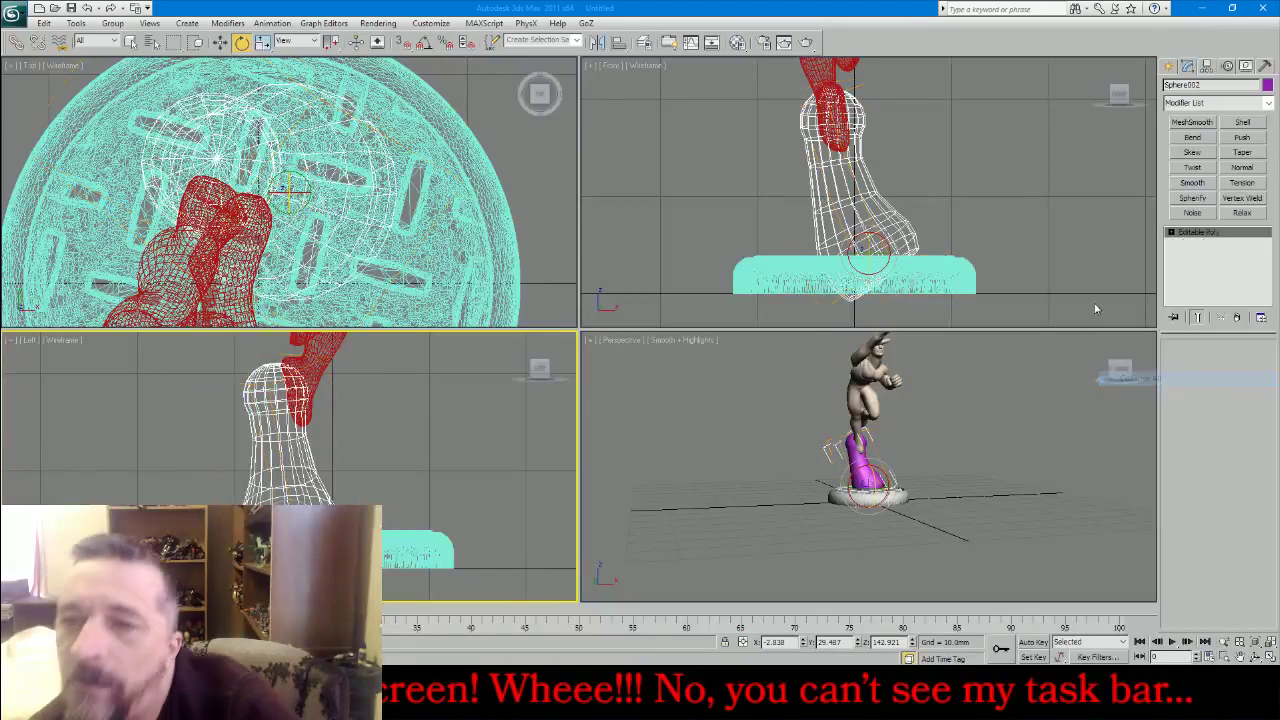
left_click(1002, 440)
key("ctrl+shift+z")
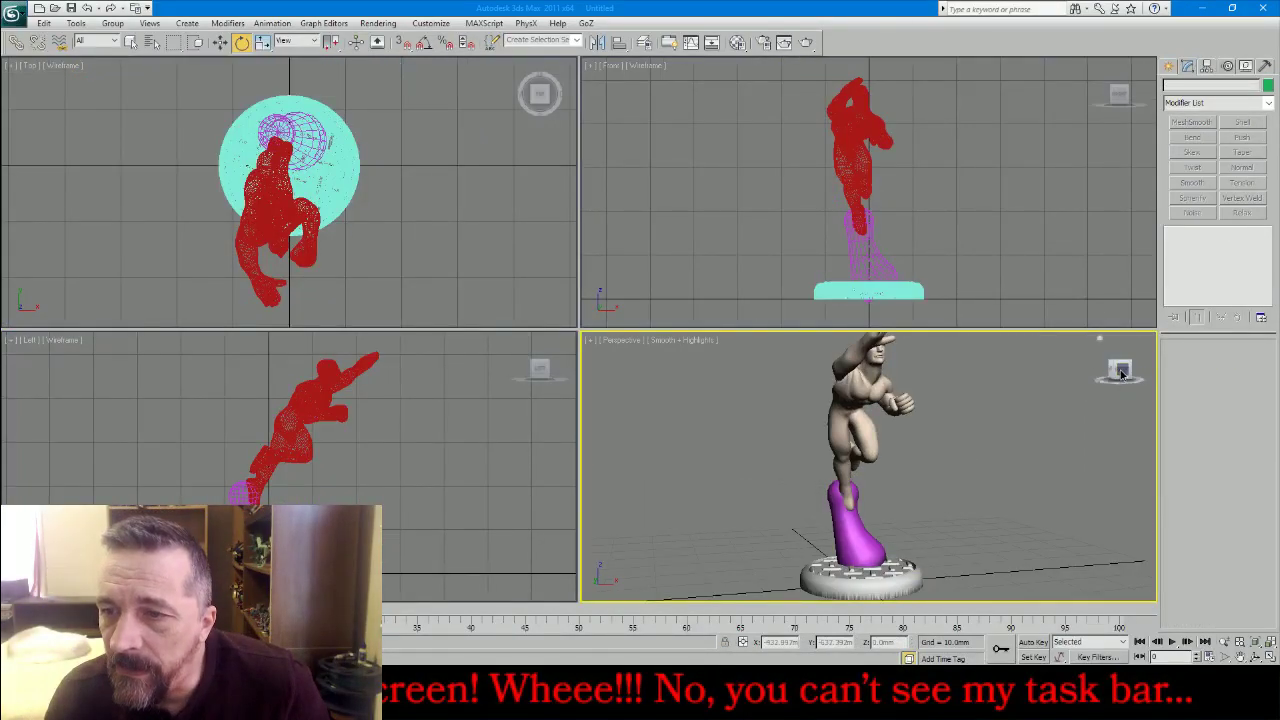
mouse_move(1122, 372)
left_mouse_down()
mouse_move(1160, 352)
mouse_move(1110, 376)
left_mouse_up()
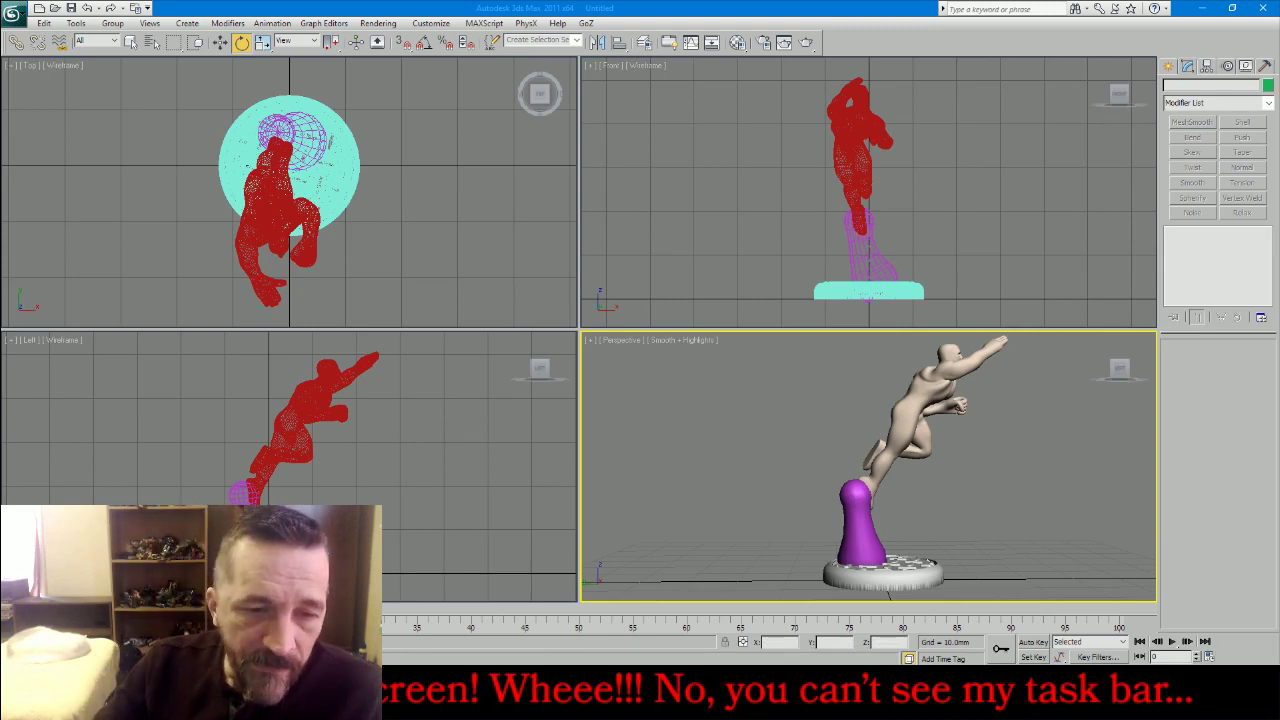
Export only the support as SuperheroEnergy.obj into the Supes folder, keeping the current OBJ export options with quad faces
left_click(242, 492)
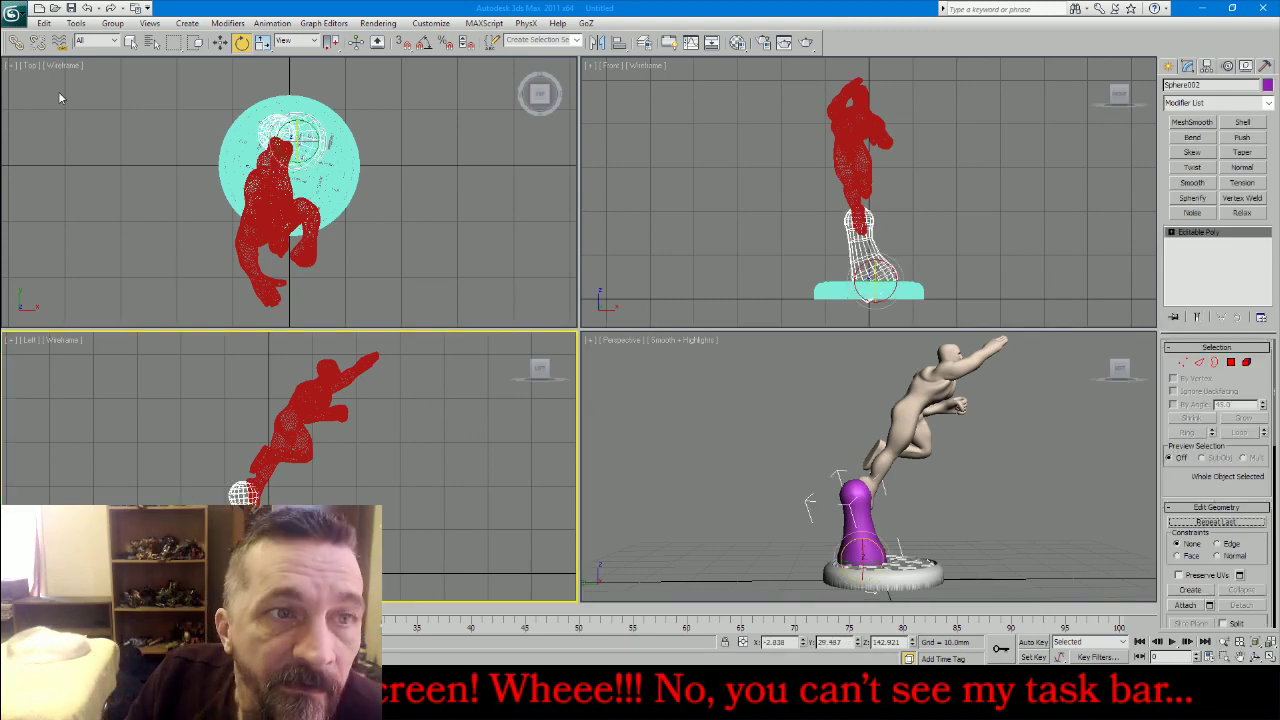
left_click(12, 12)
mouse_move(46, 220)
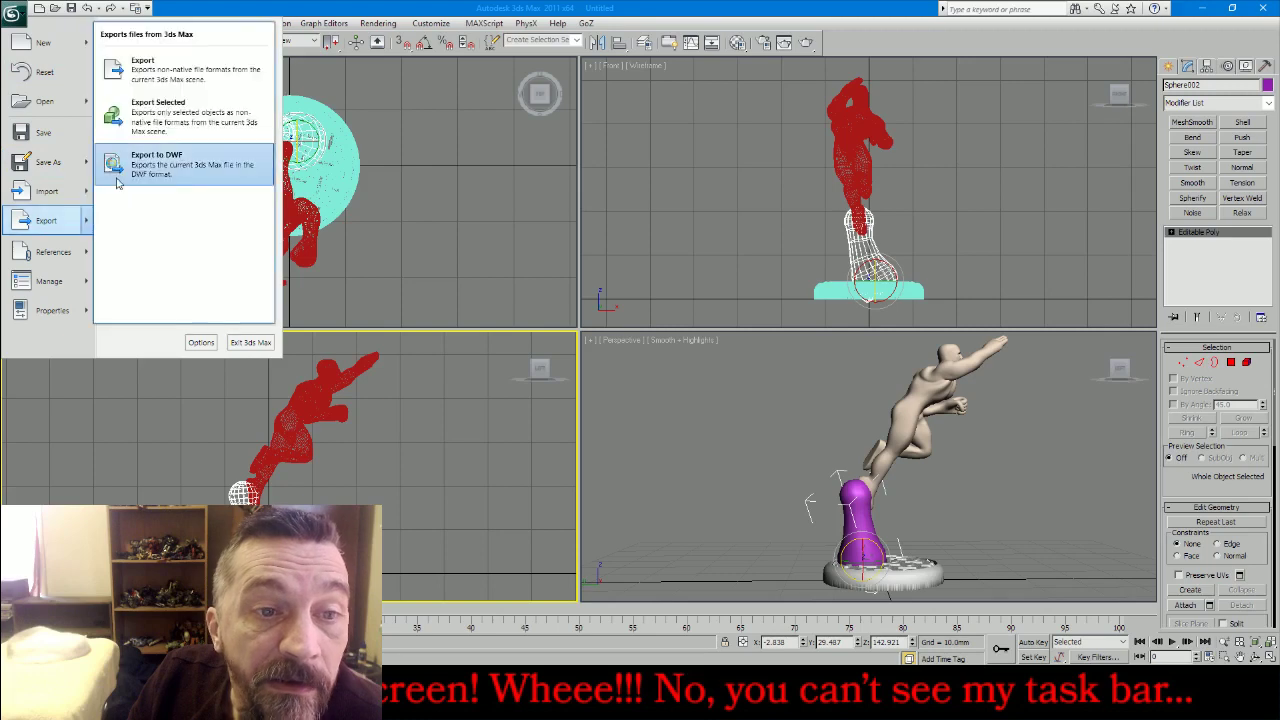
left_click(120, 115)
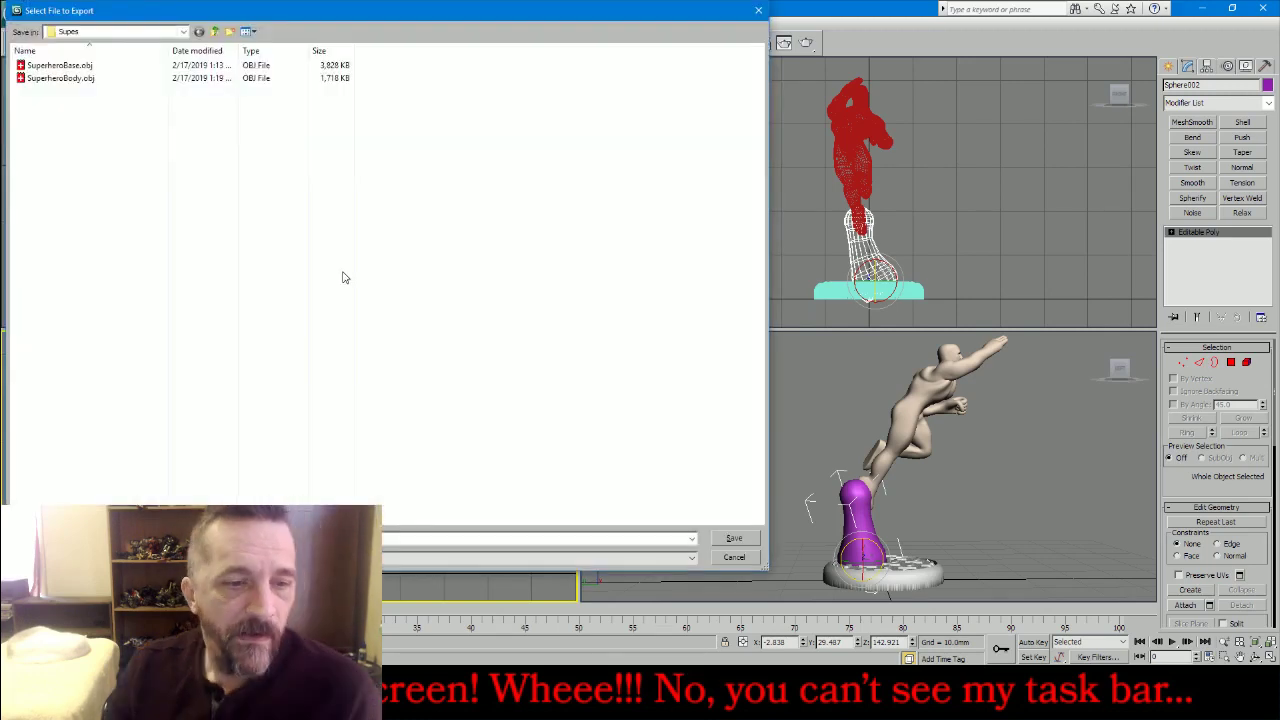
type("Super")
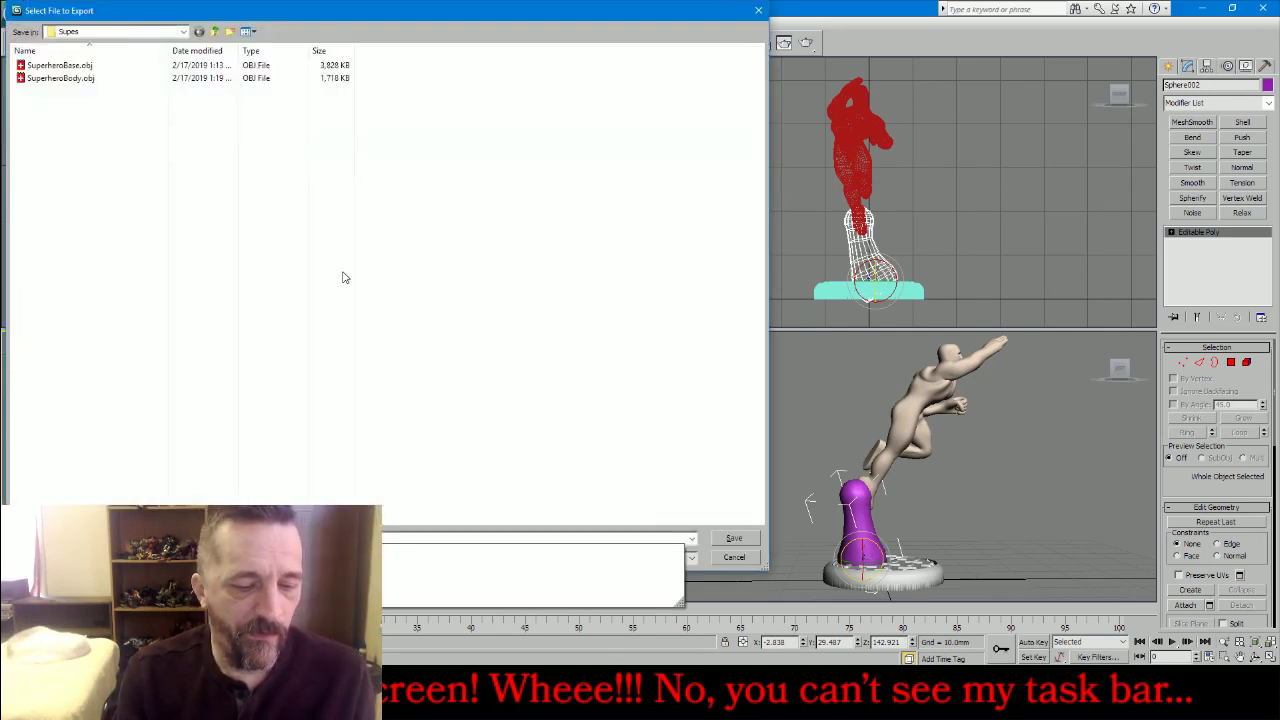
type("Stand")
key("Return")
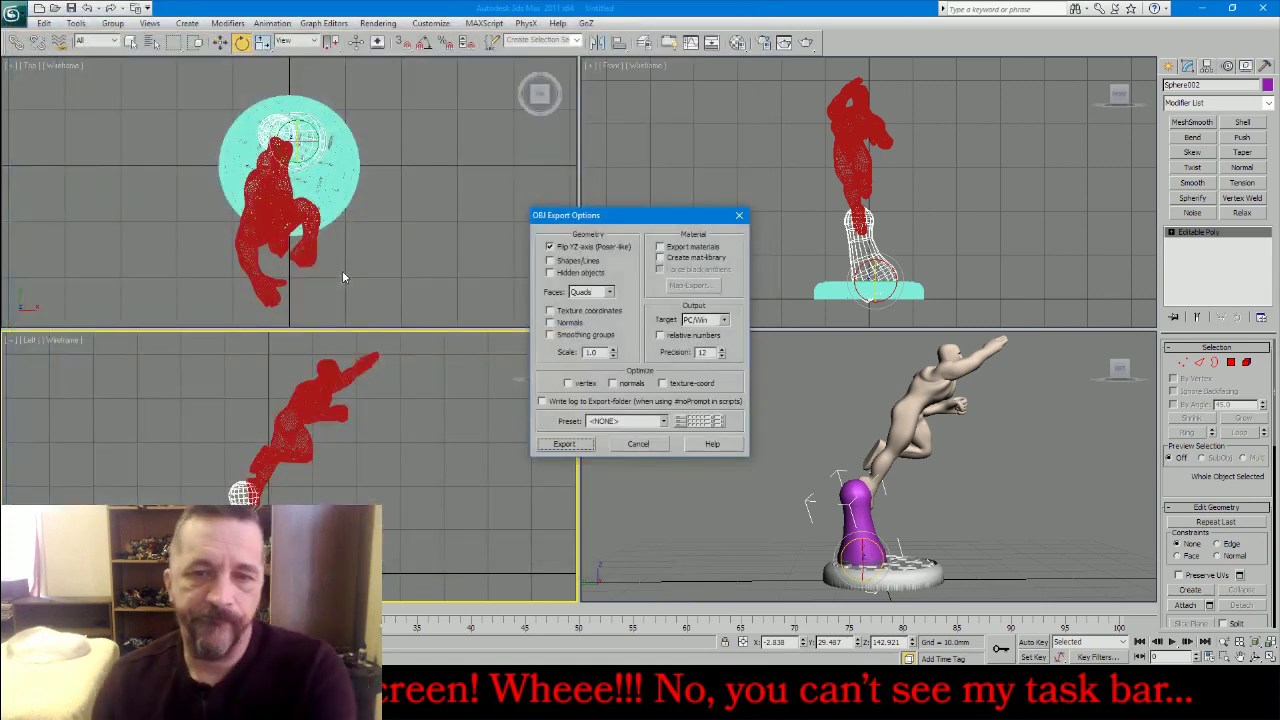
left_click(578, 438)
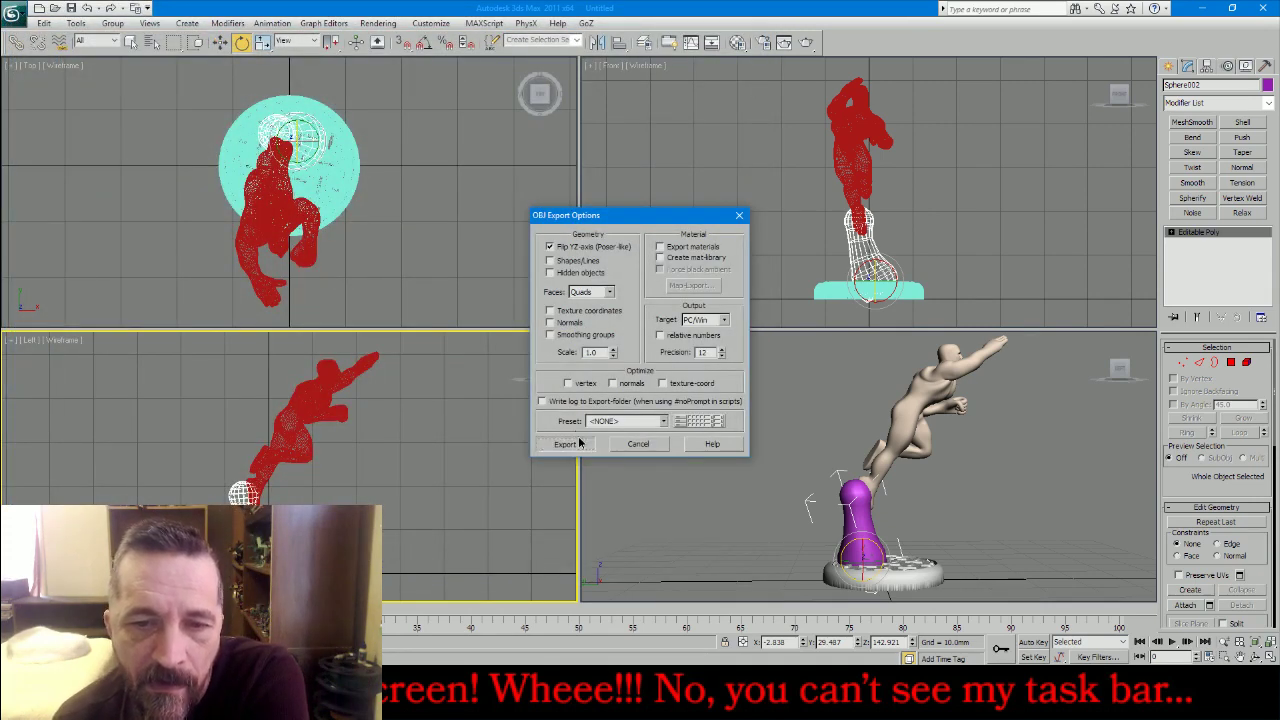
left_click(780, 448)
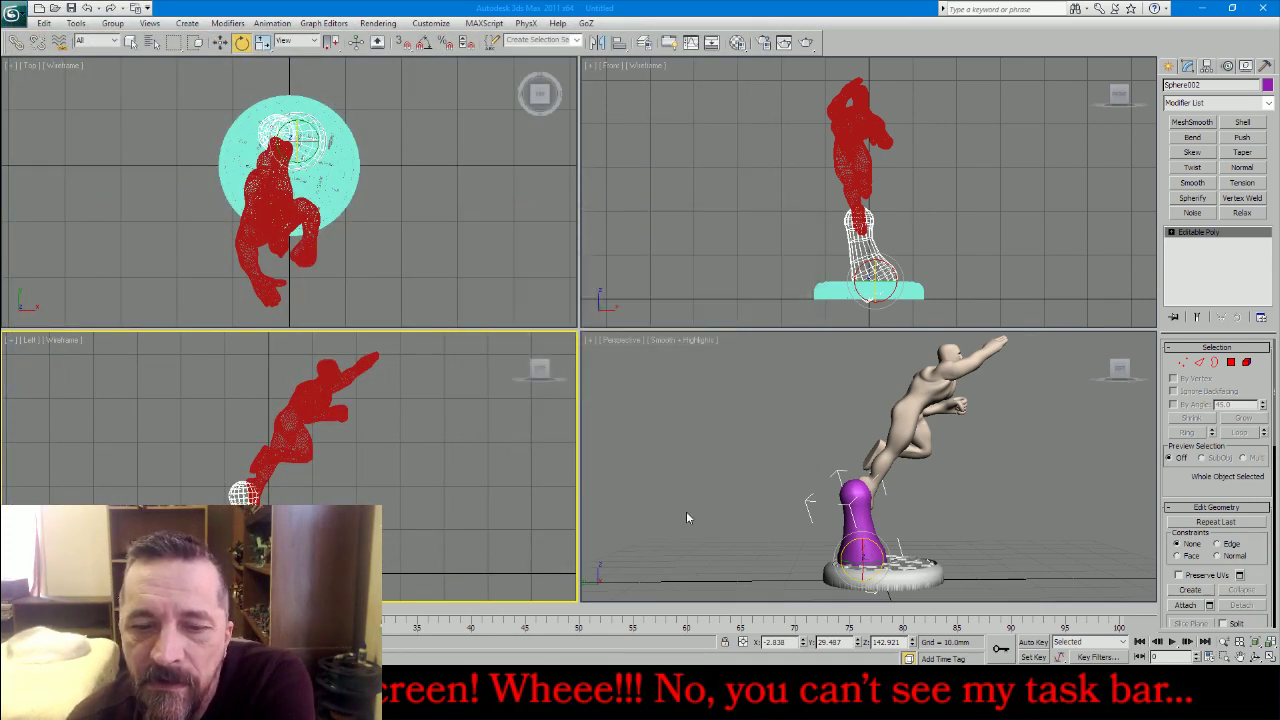
Close 3ds Max and switch to ZBrush
key("alt+Tab")
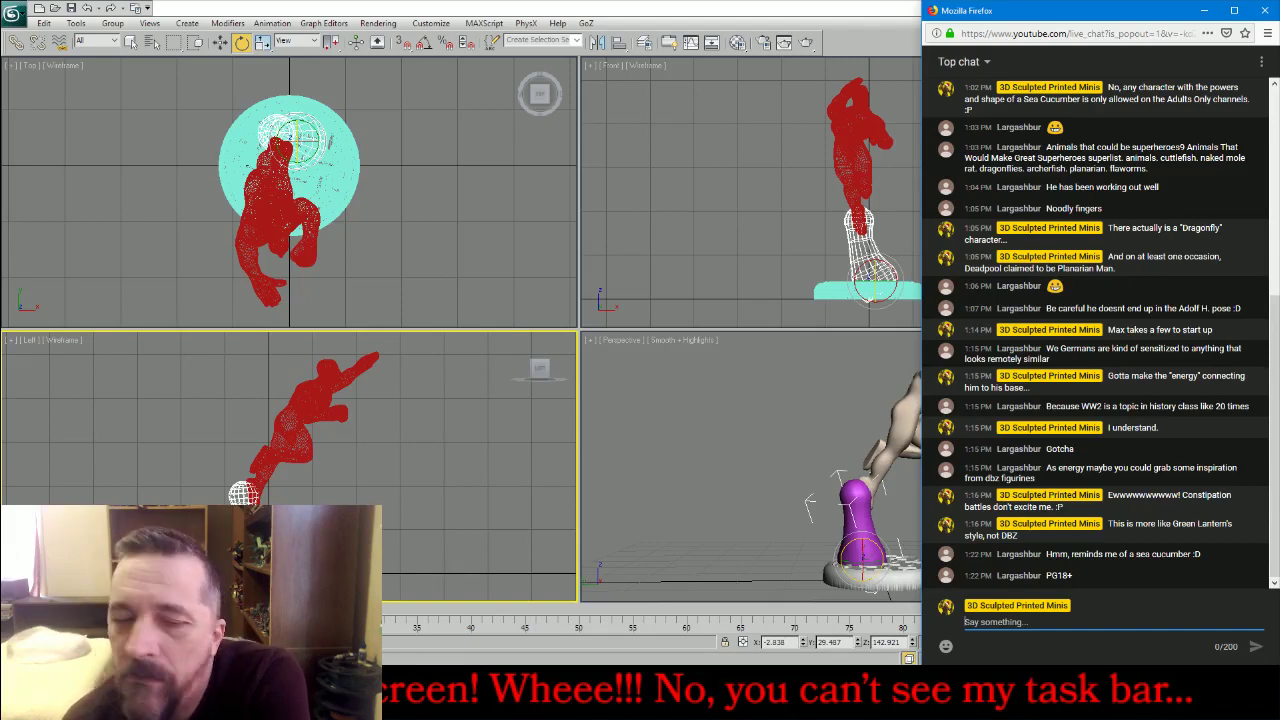
key("alt+Tab")
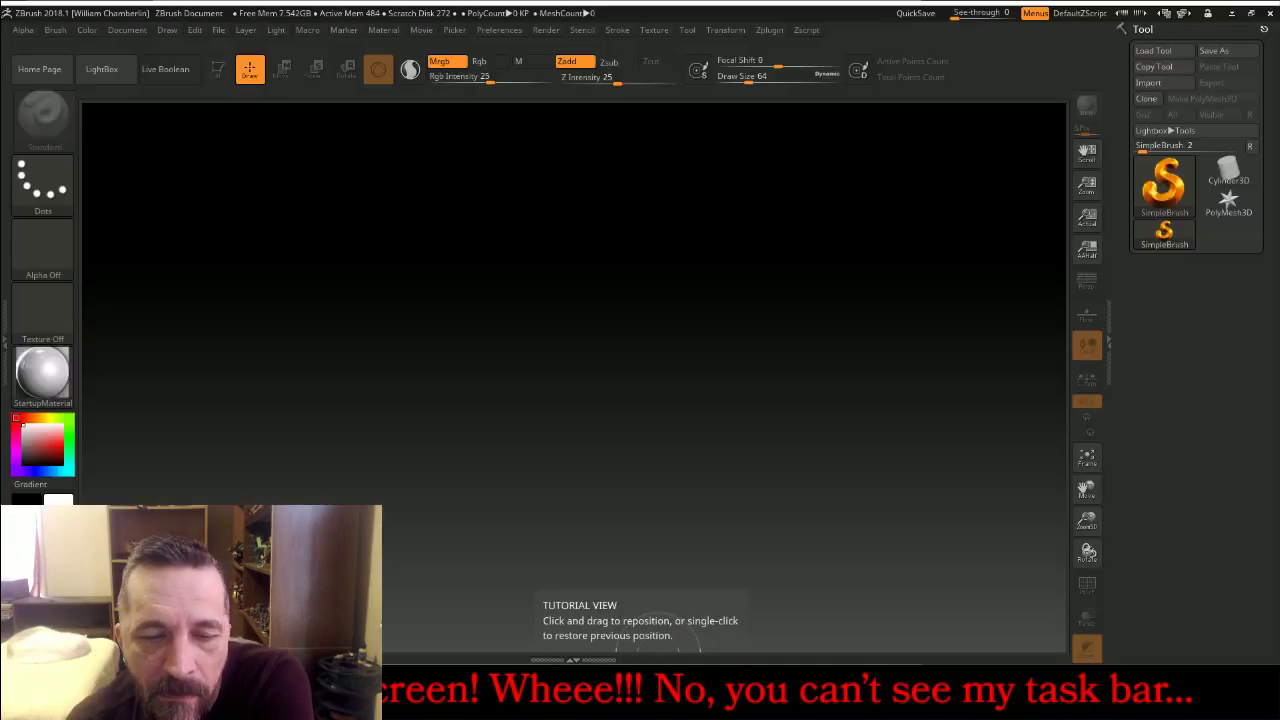
key("alt+Tab")
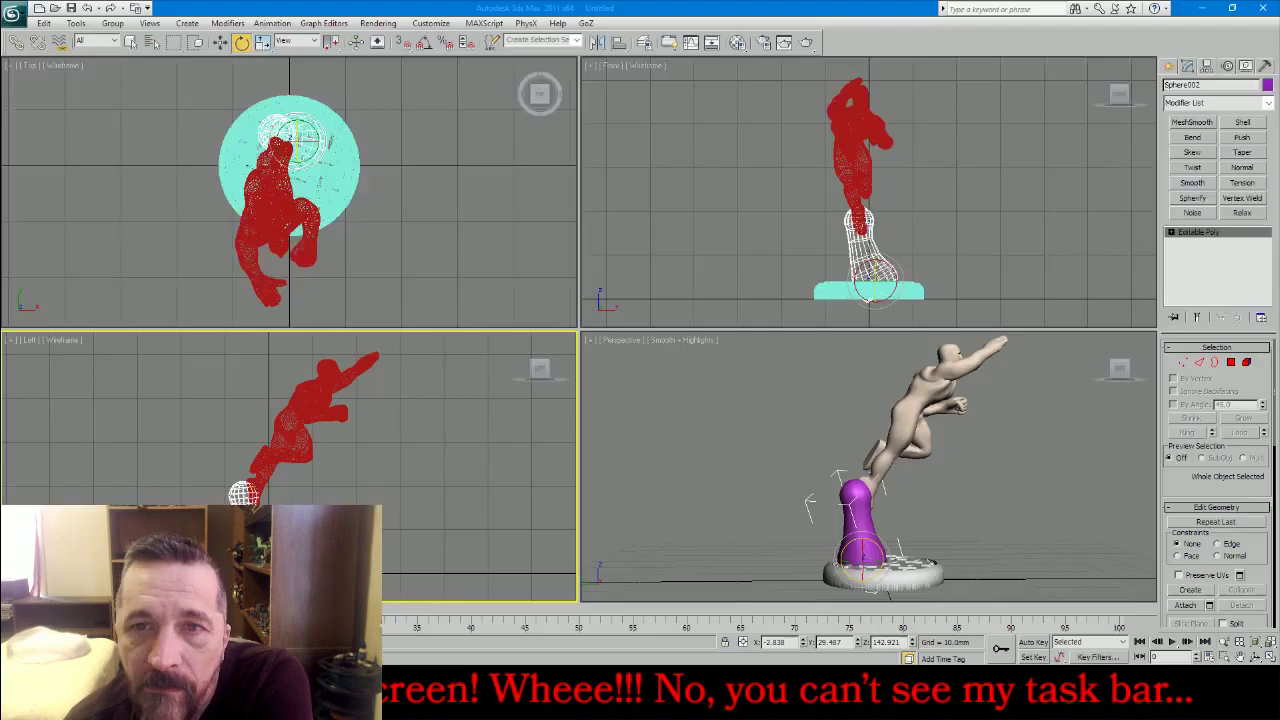
left_click(1266, 14)
left_click(660, 385)
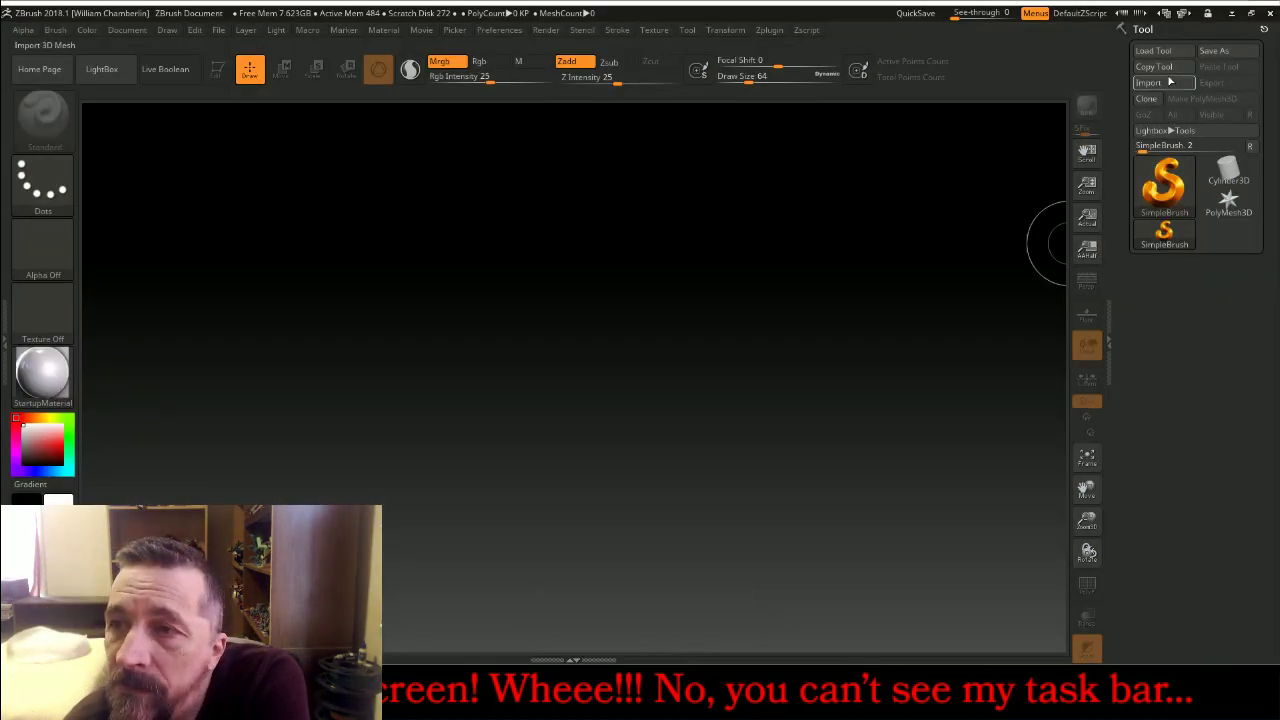
Import SuperheroBody.obj from the BroadcastMiniatures > New > Supes folder and place the figure on the empty canvas
left_click(1165, 83)
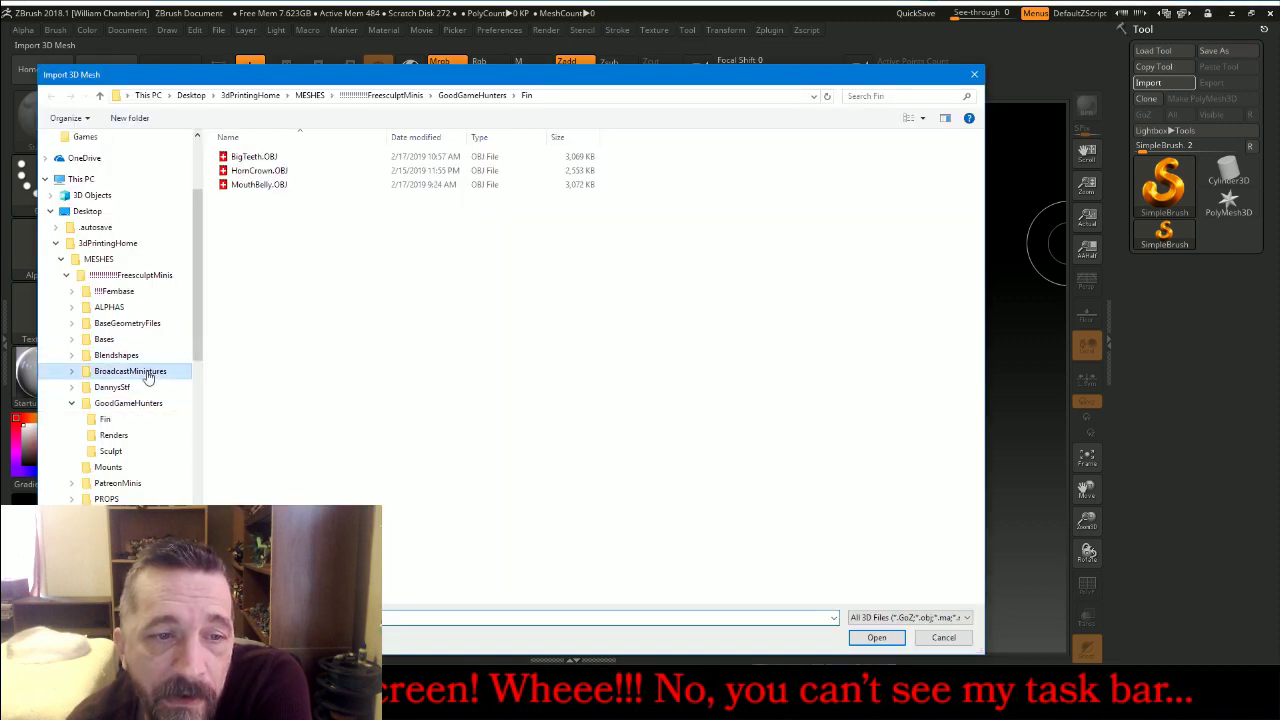
left_click(150, 371)
double_click(265, 178)
double_click(250, 137)
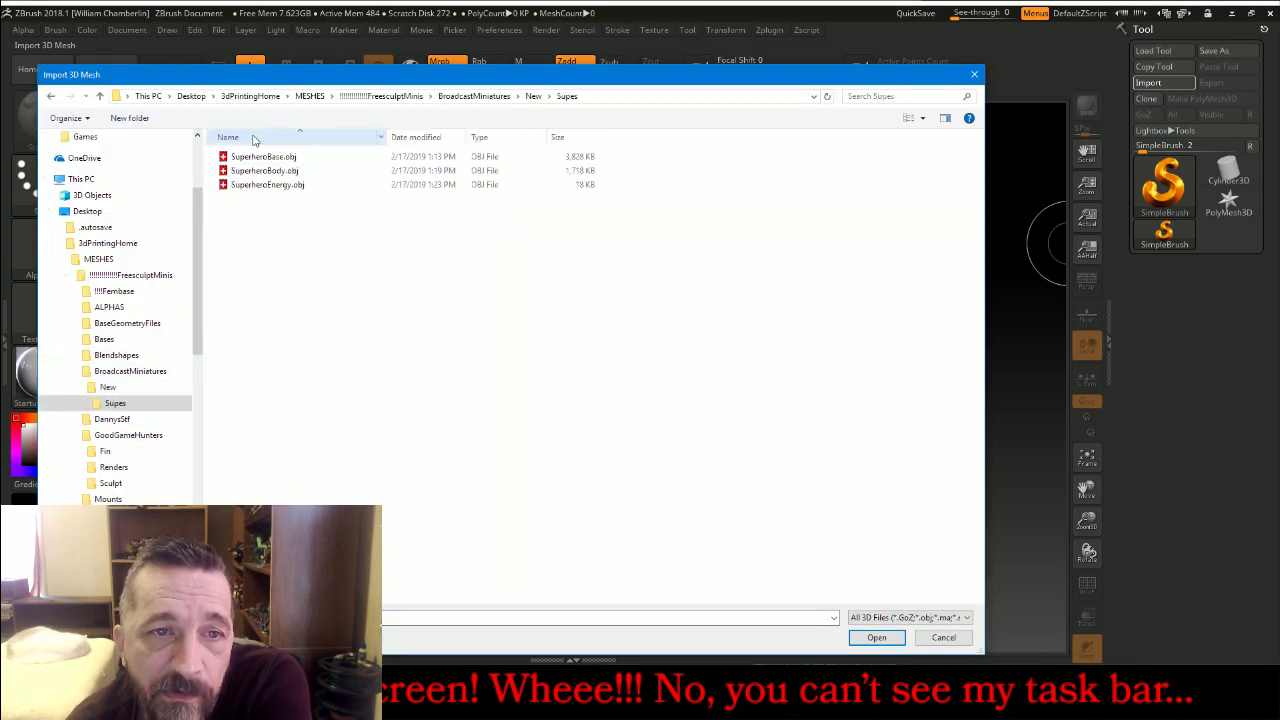
double_click(280, 170)
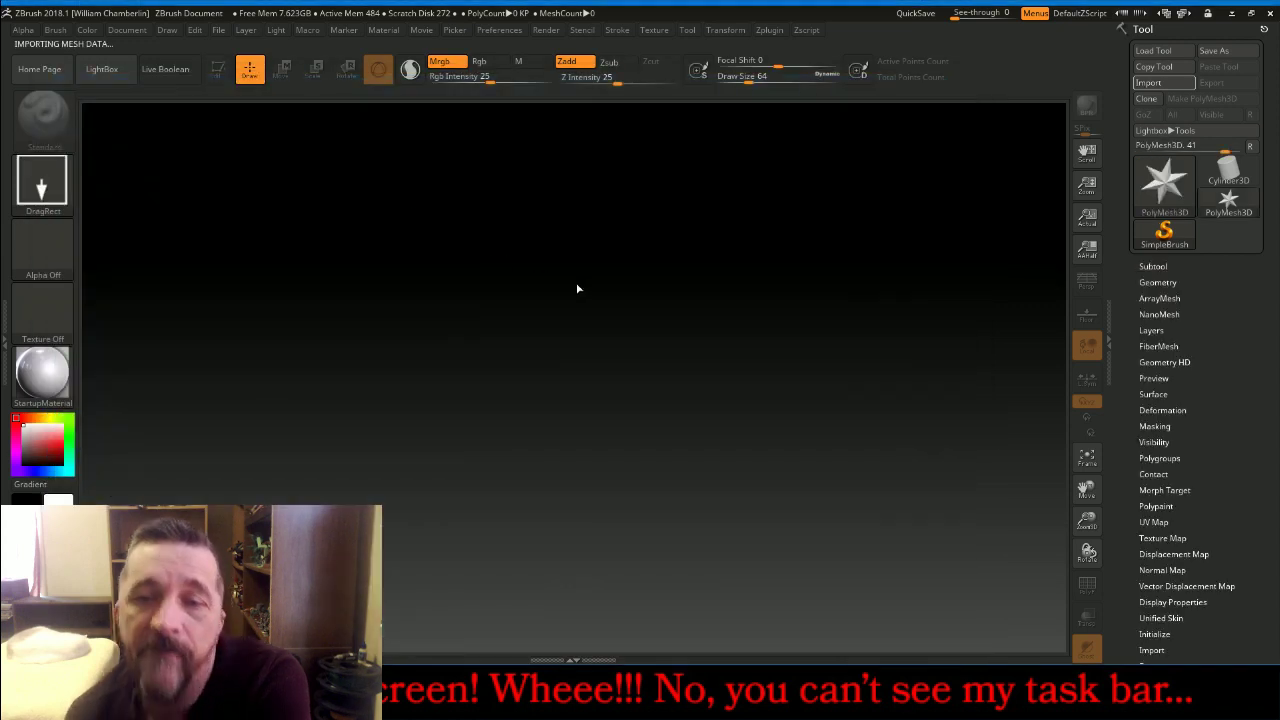
mouse_move(609, 320)
left_mouse_down()
mouse_move(614, 437)
mouse_move(640, 500)
mouse_move(787, 513)
left_mouse_up()
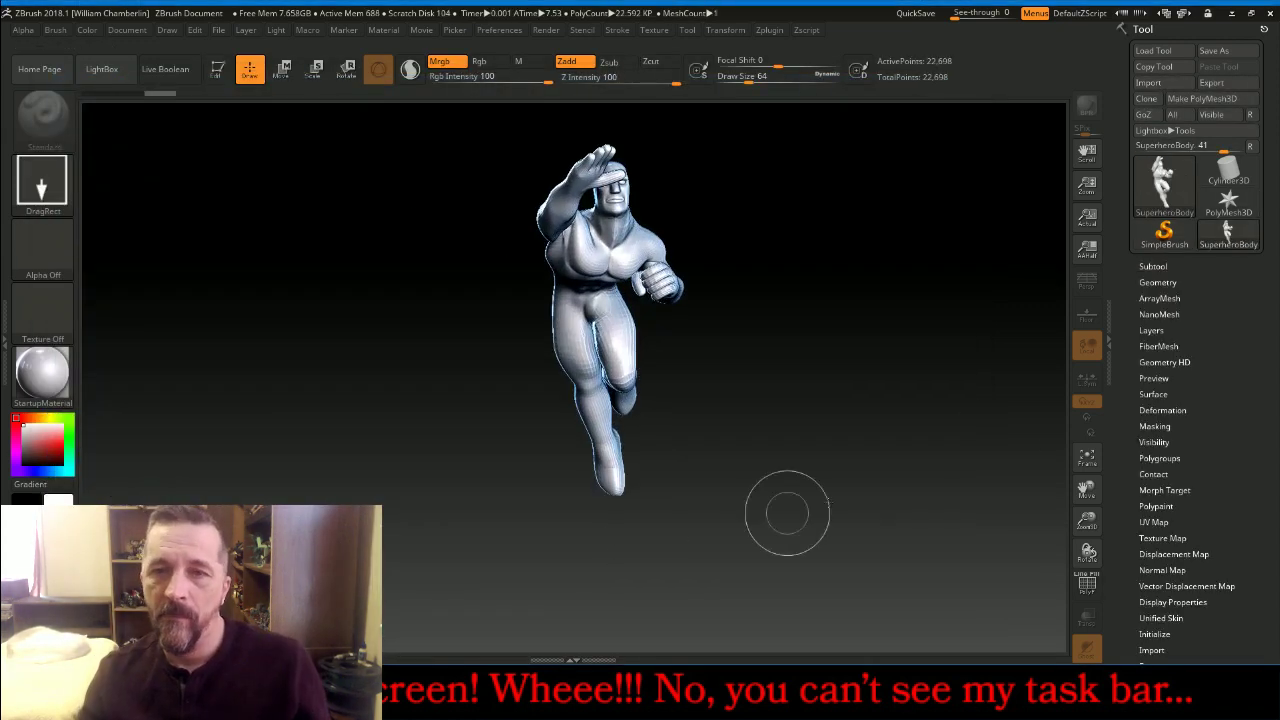
Append a PolyMesh3D star as a second subtool beneath the superhero body
left_click(1156, 267)
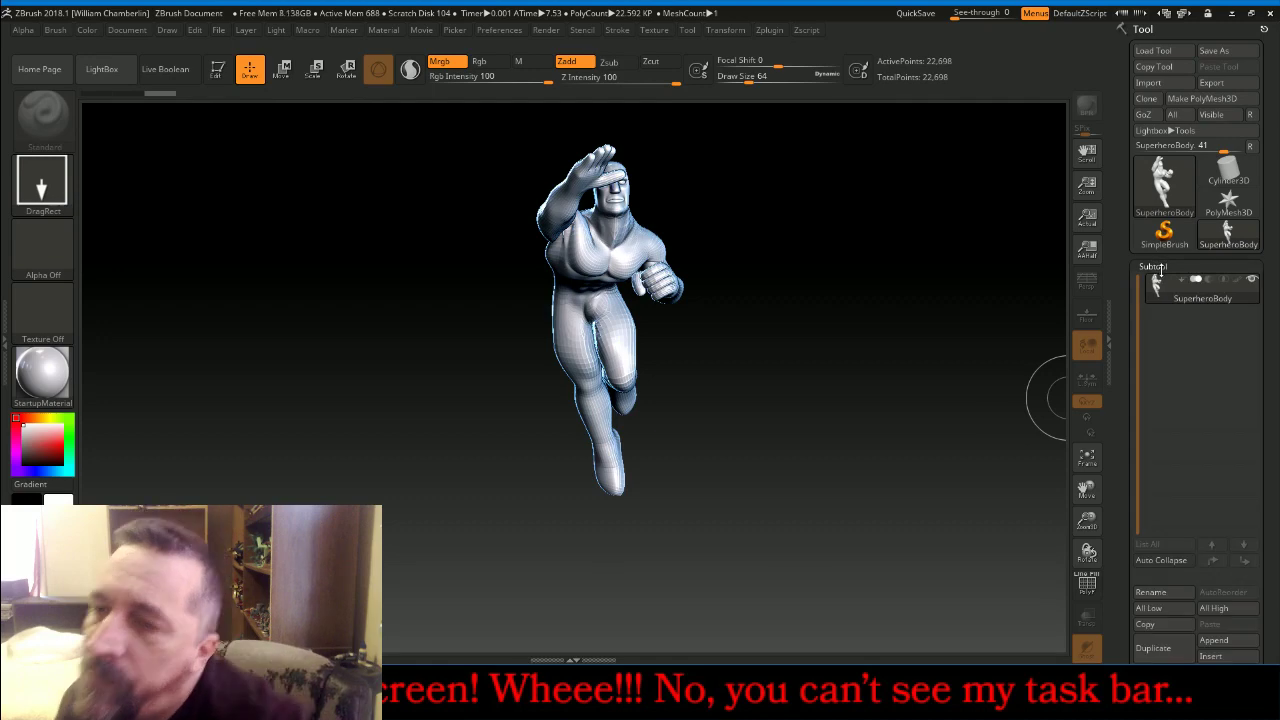
left_click(1214, 640)
left_click(959, 322)
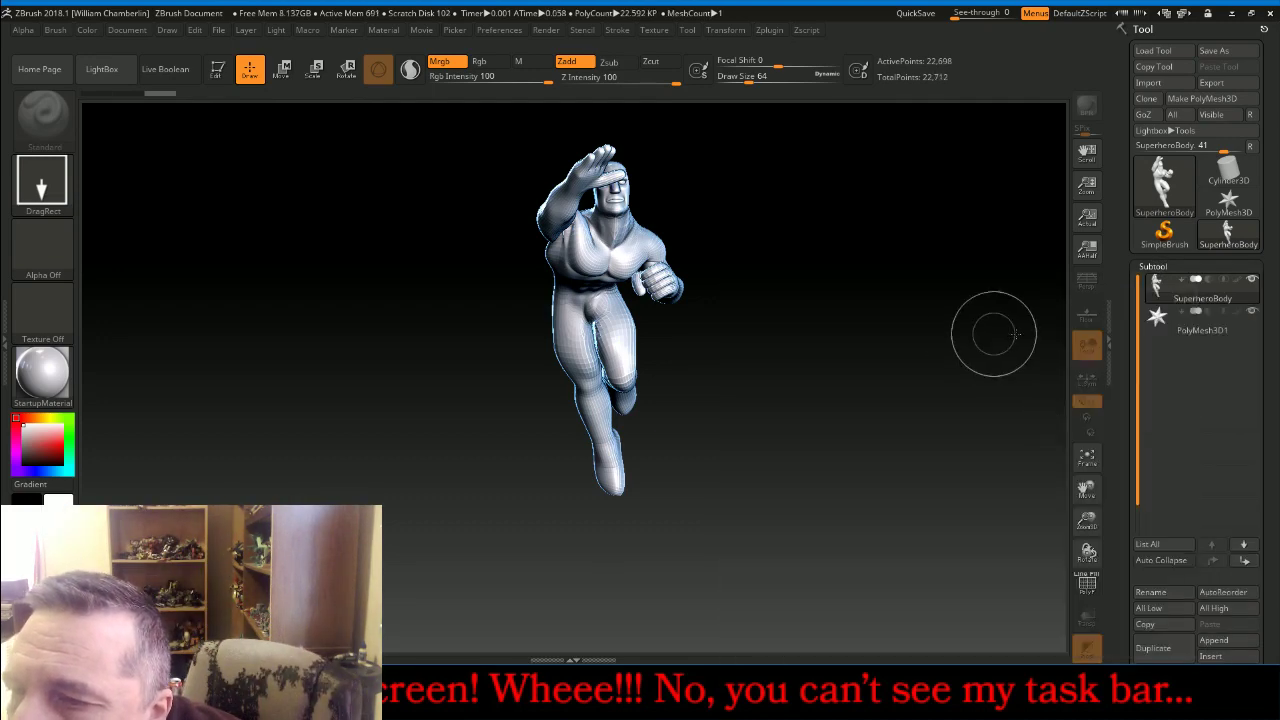
Import SuperheroEnergy.obj in place of the star subtool and turn on Edit mode for the model
left_click(1183, 84)
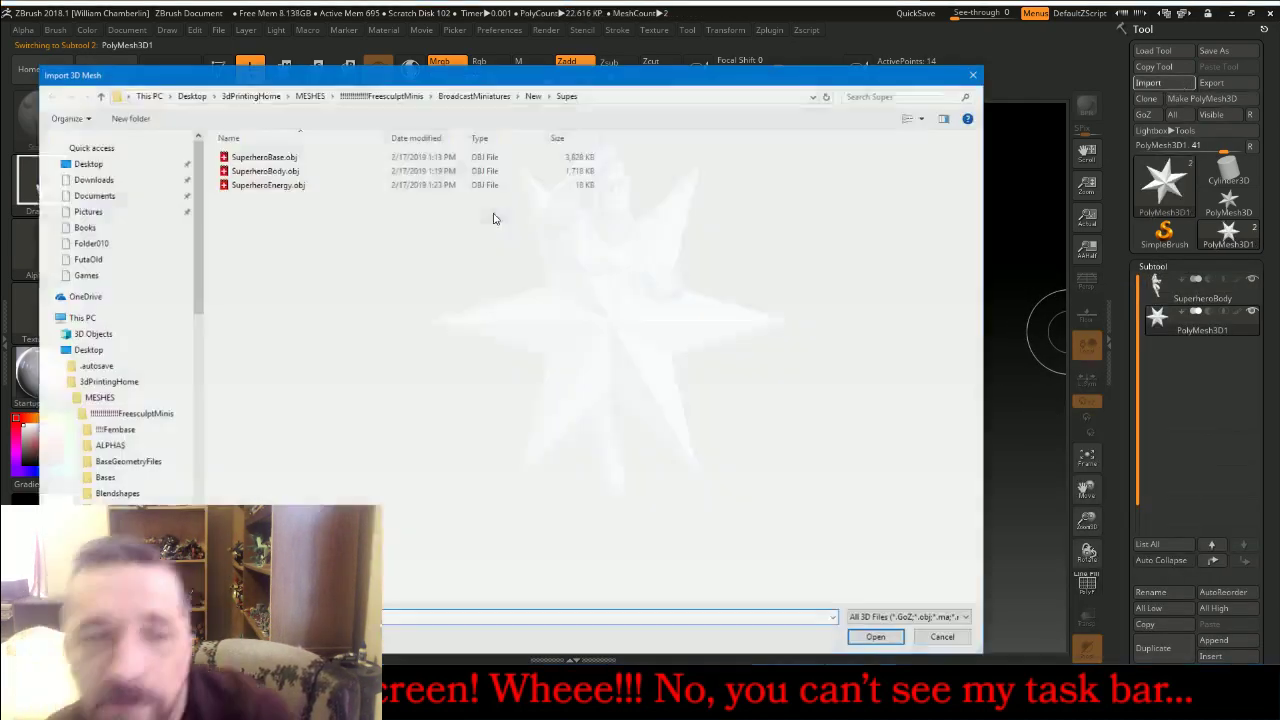
double_click(285, 185)
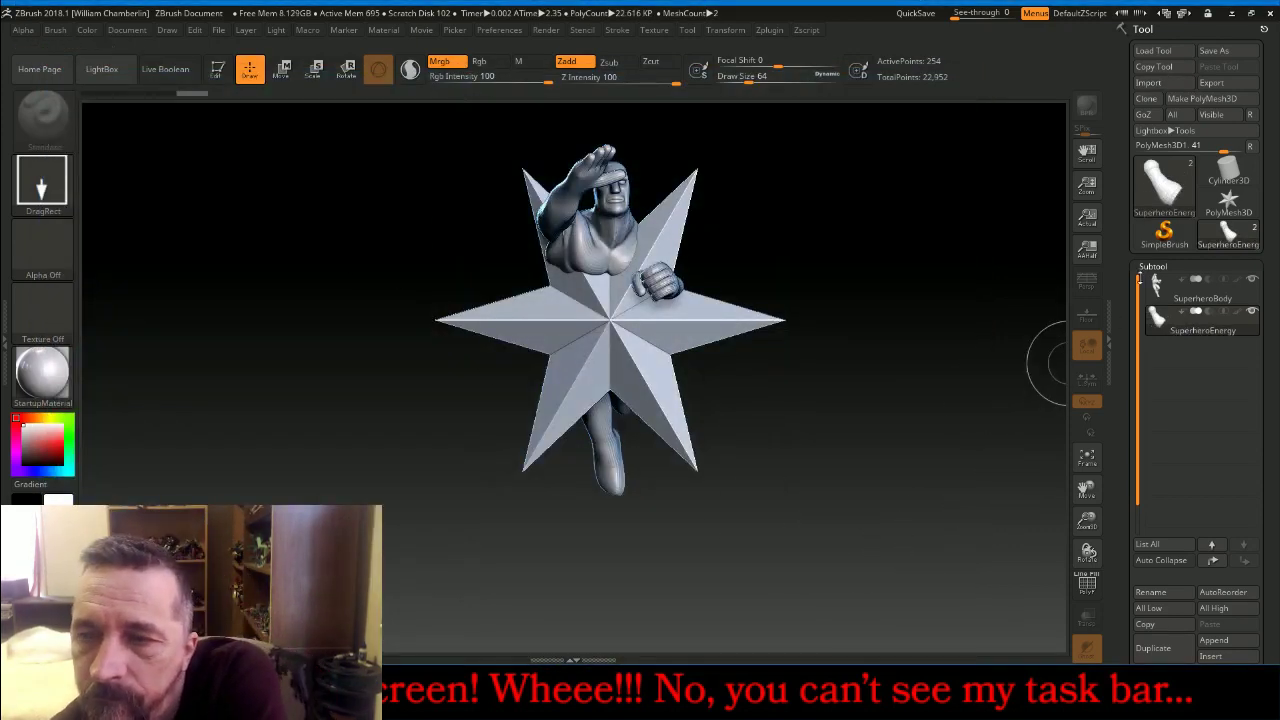
left_click(217, 68)
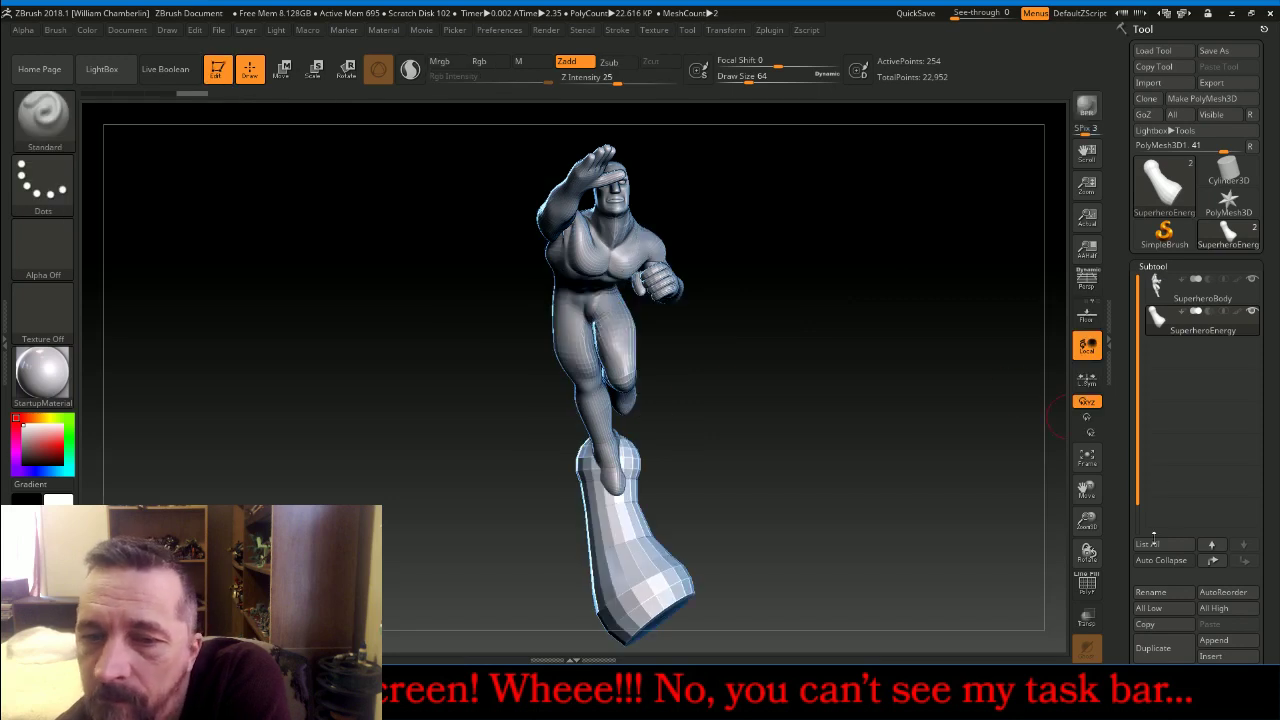
Append a PolyMesh3D star as a third subtool and replace it with the imported SuperheroBase.obj
left_click(1236, 642)
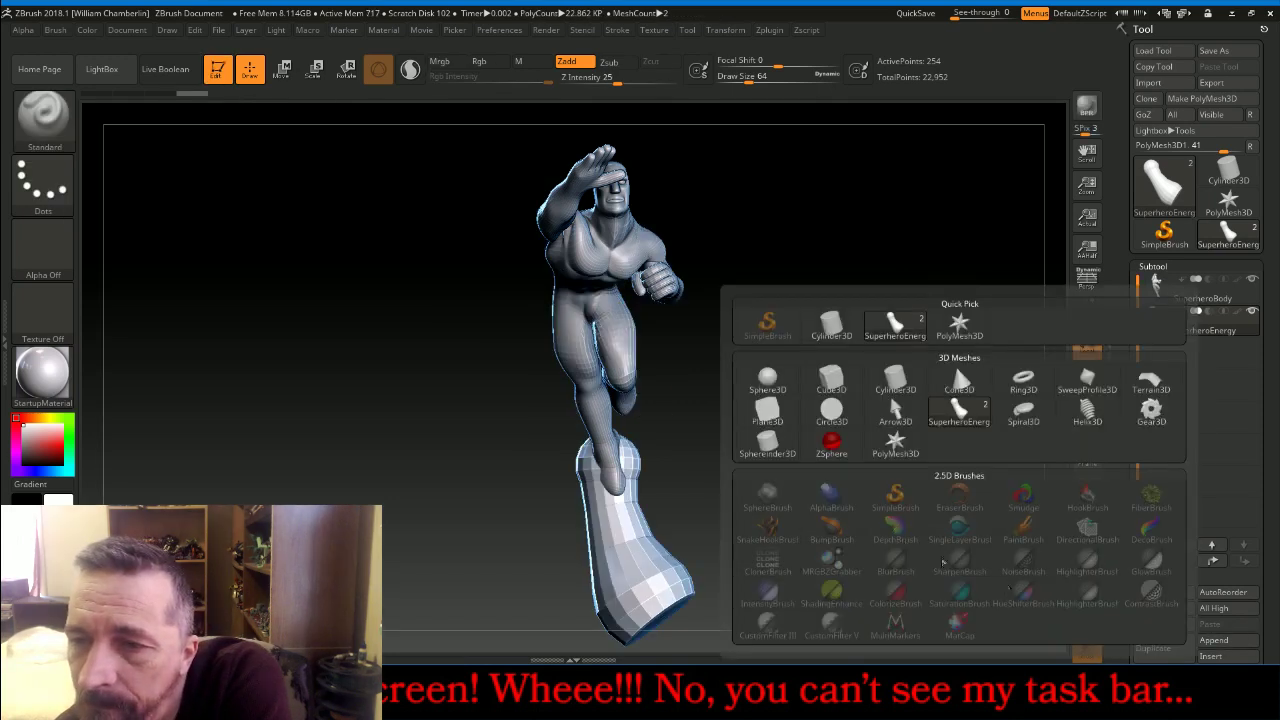
left_click(959, 322)
left_click(1157, 352)
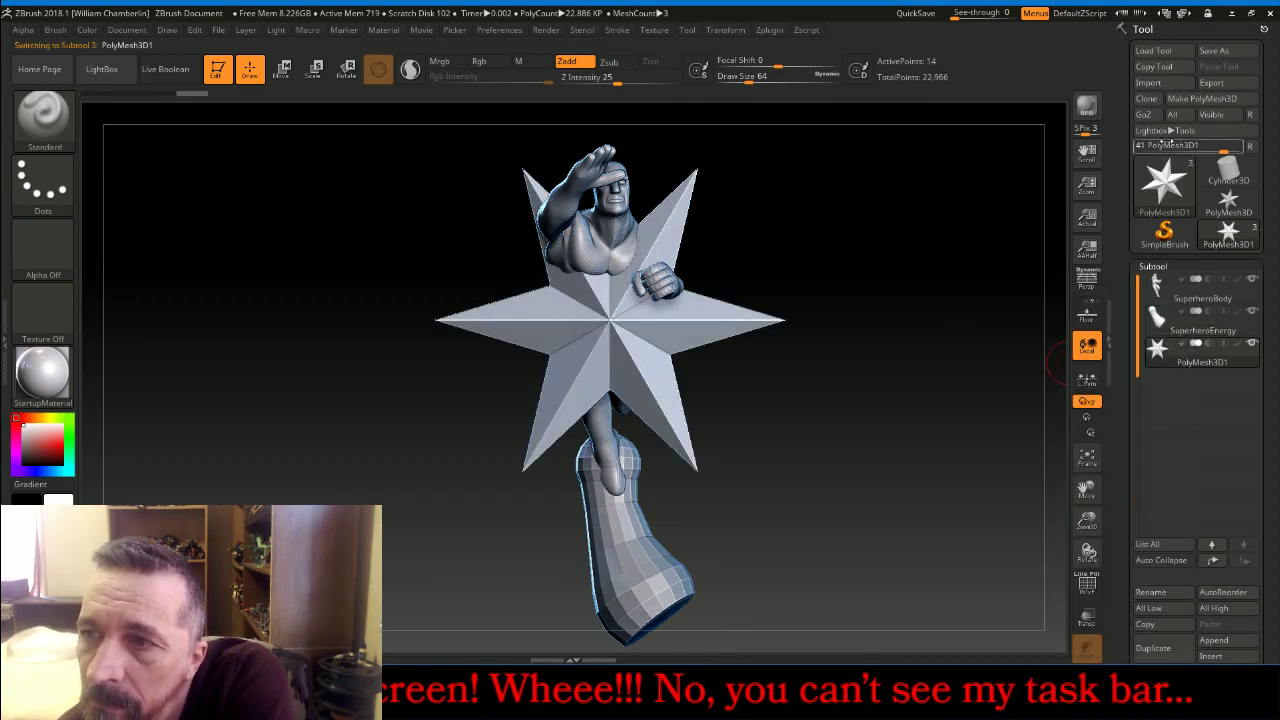
left_click(1148, 82)
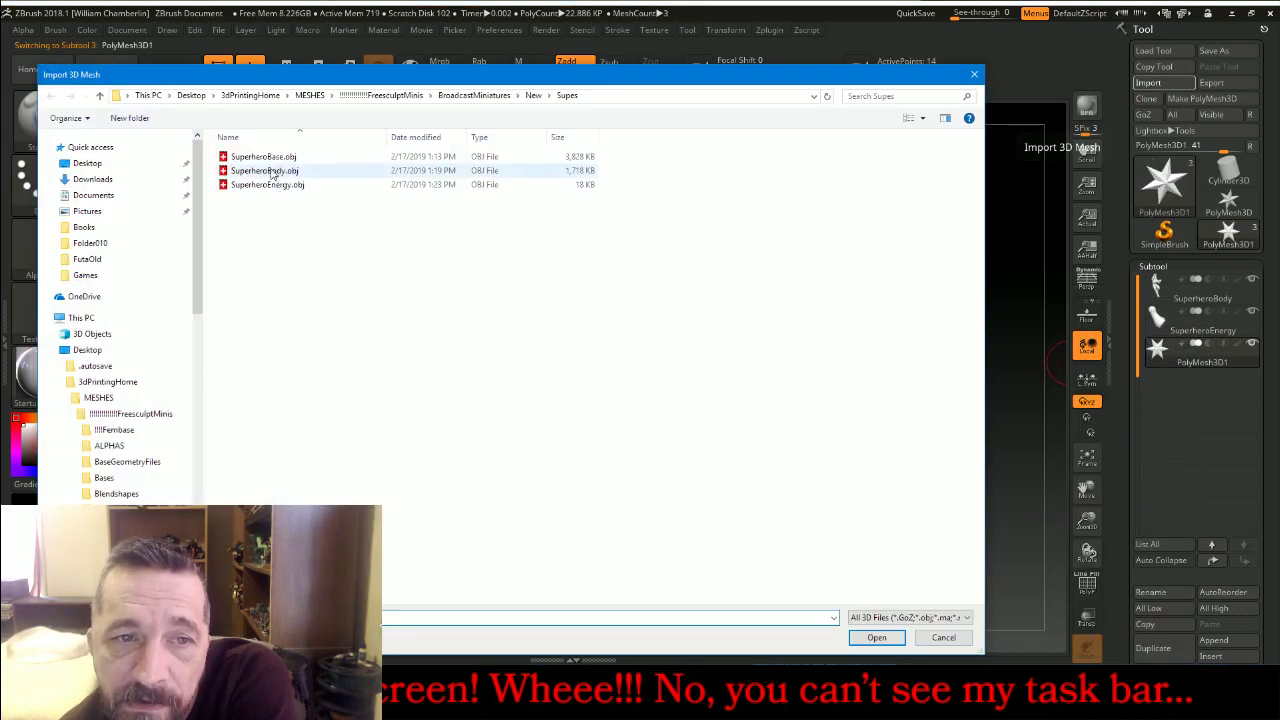
double_click(263, 157)
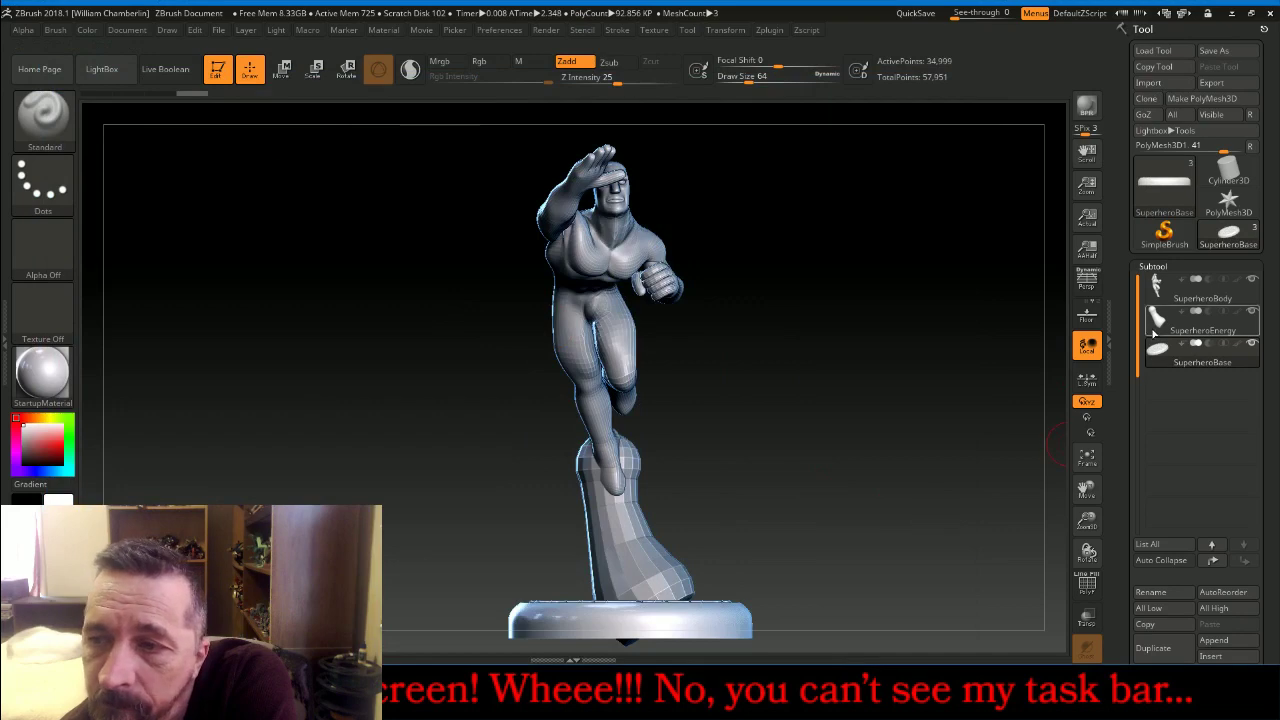
Select the SuperheroEnergy subtool and bend its middle backward, away from the foot, using the Move brush at draw size 208
left_click(1155, 331)
left_click(45, 115)
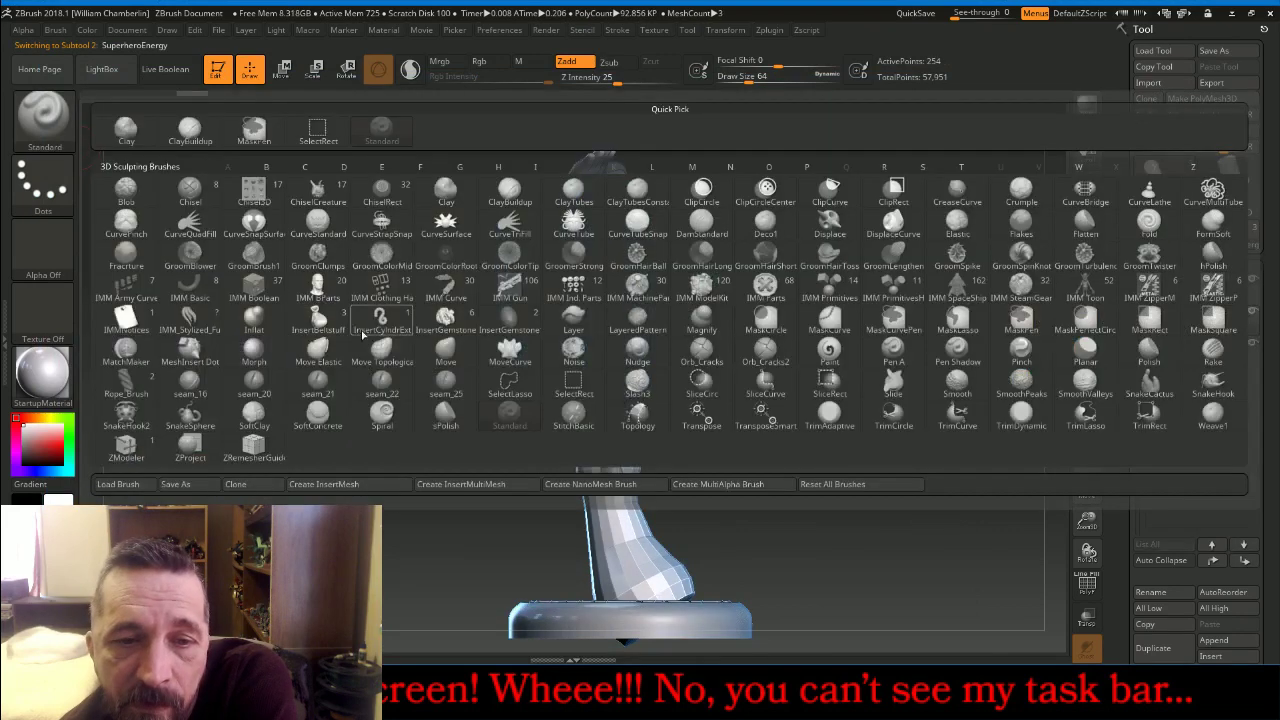
left_click(444, 352)
left_click(697, 70)
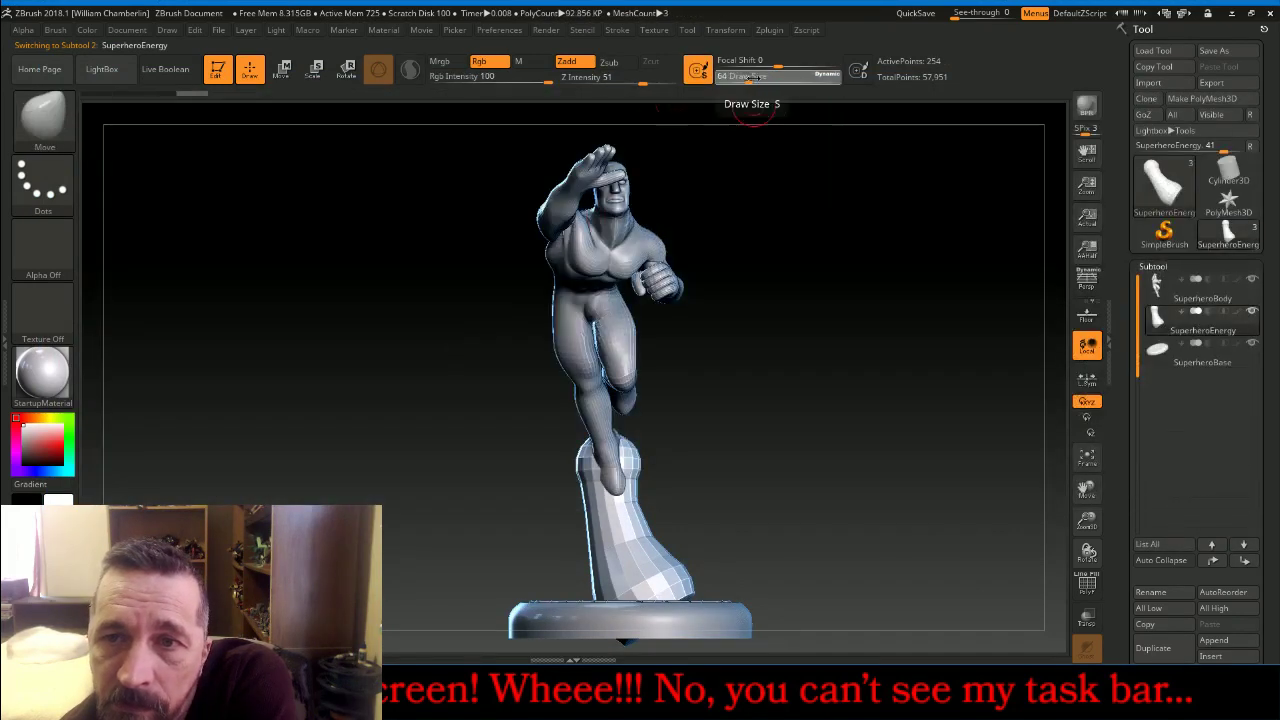
left_click_drag(1088, 490, 1089, 330)
left_click_drag(672, 432, 677, 427)
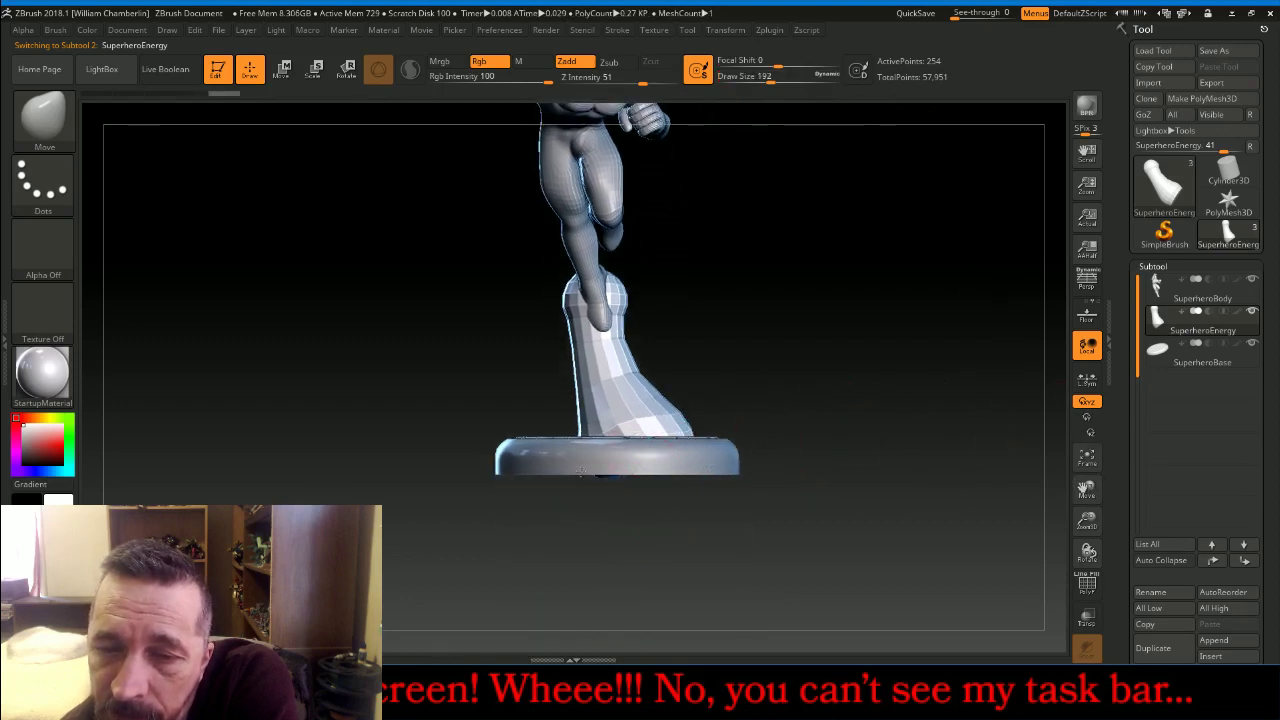
mouse_move(842, 322)
left_mouse_down()
mouse_move(943, 329)
mouse_move(917, 332)
left_mouse_up()
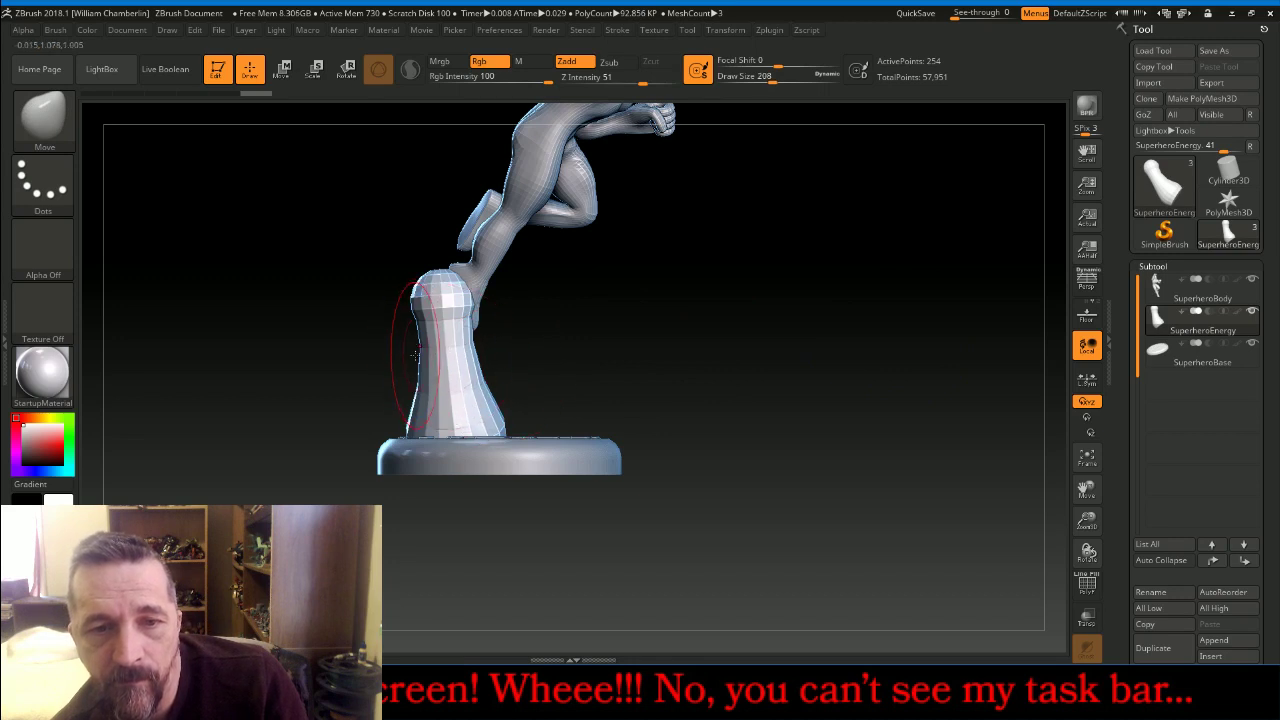
left_click_drag(415, 357, 388, 357)
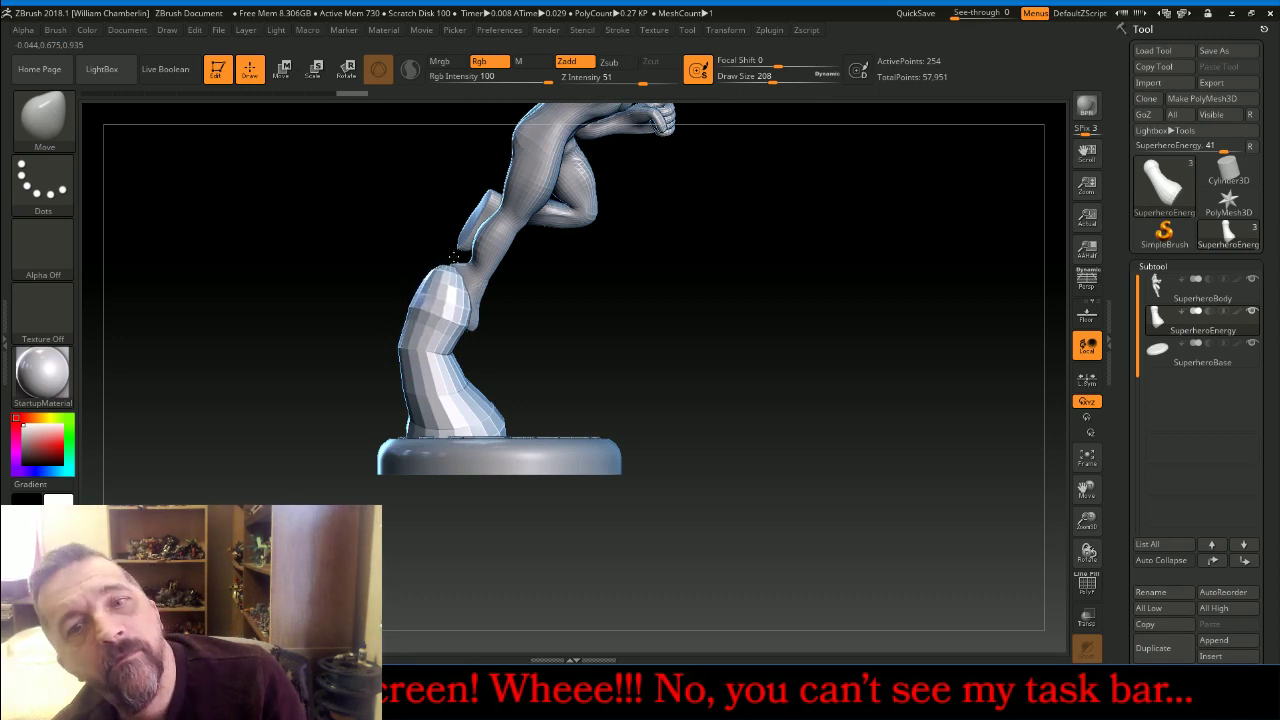
Reshape the energy support's upper end near the foot and spread its lower end across the base with the Move brush
left_click_drag(453, 250, 476, 300)
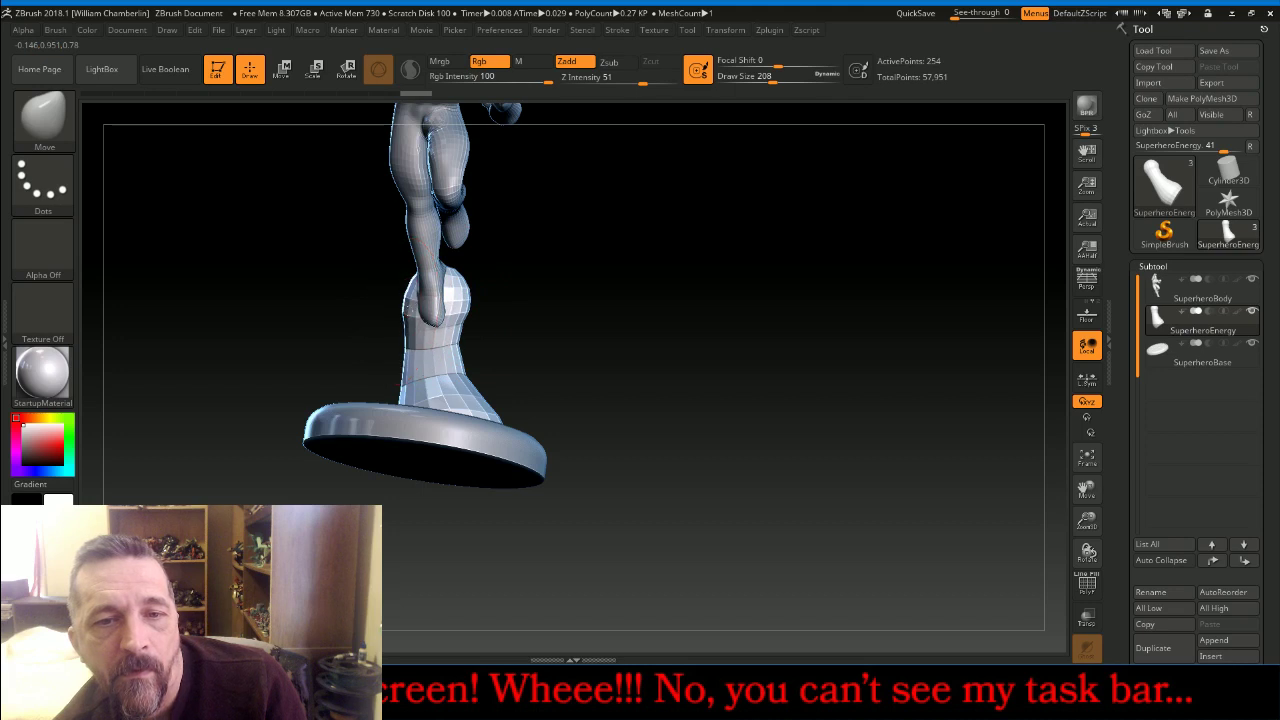
left_click_drag(610, 400, 754, 399)
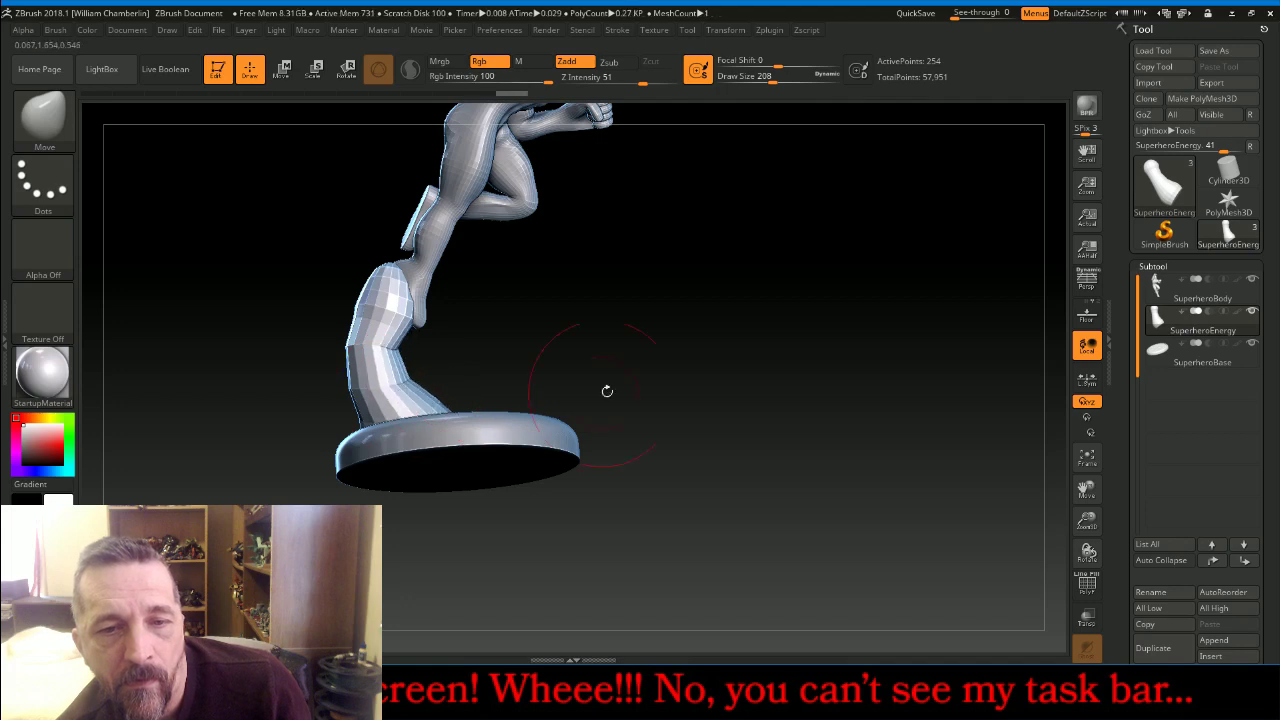
left_click_drag(606, 389, 603, 434)
left_click_drag(460, 383, 460, 384)
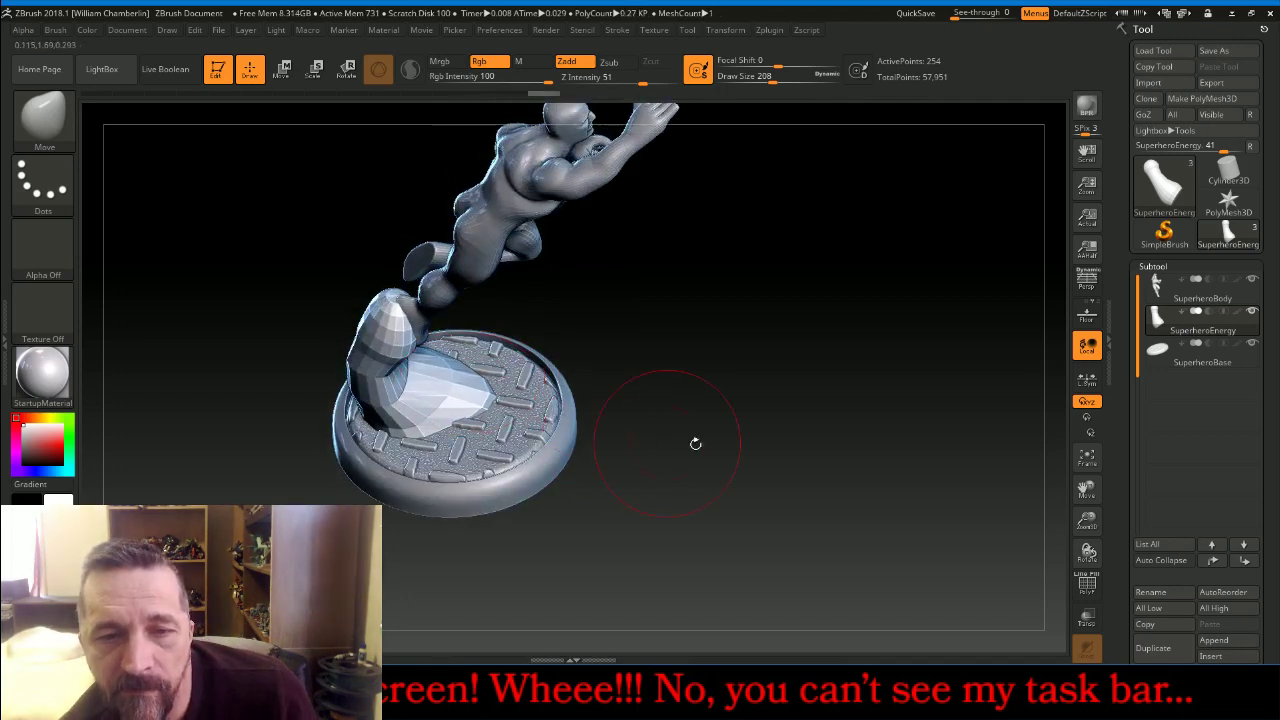
Narrow the energy support's midsection with the Move brush so it tapers between the foot and the base
left_click_drag(696, 443, 650, 420)
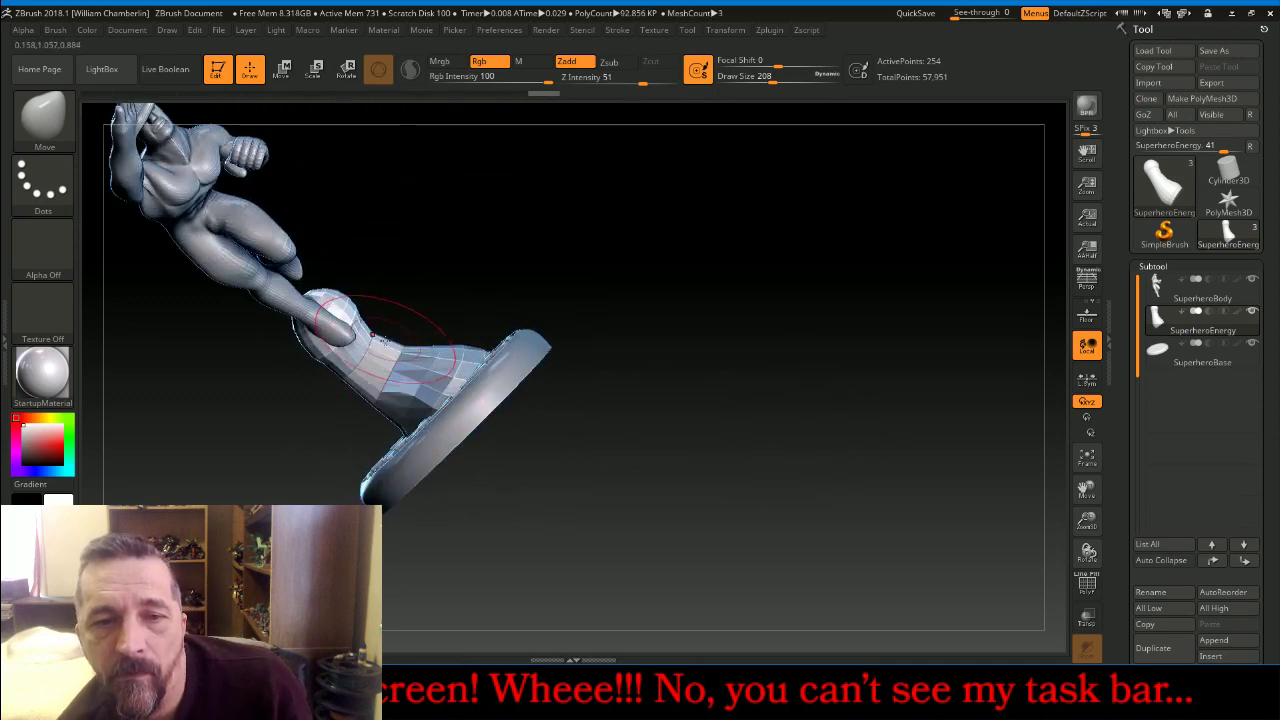
key("shift+f")
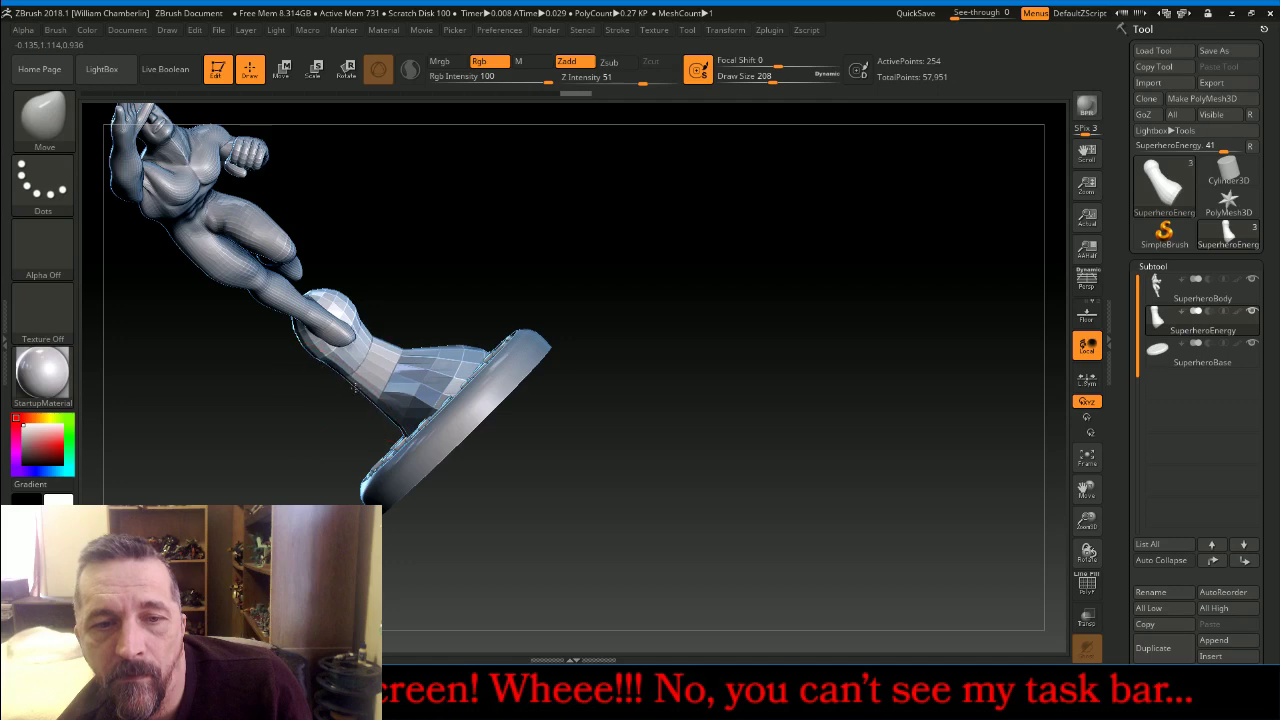
mouse_move(1007, 477)
left_mouse_down()
mouse_move(794, 474)
mouse_move(751, 509)
mouse_move(866, 451)
mouse_move(786, 400)
mouse_move(915, 444)
left_mouse_up()
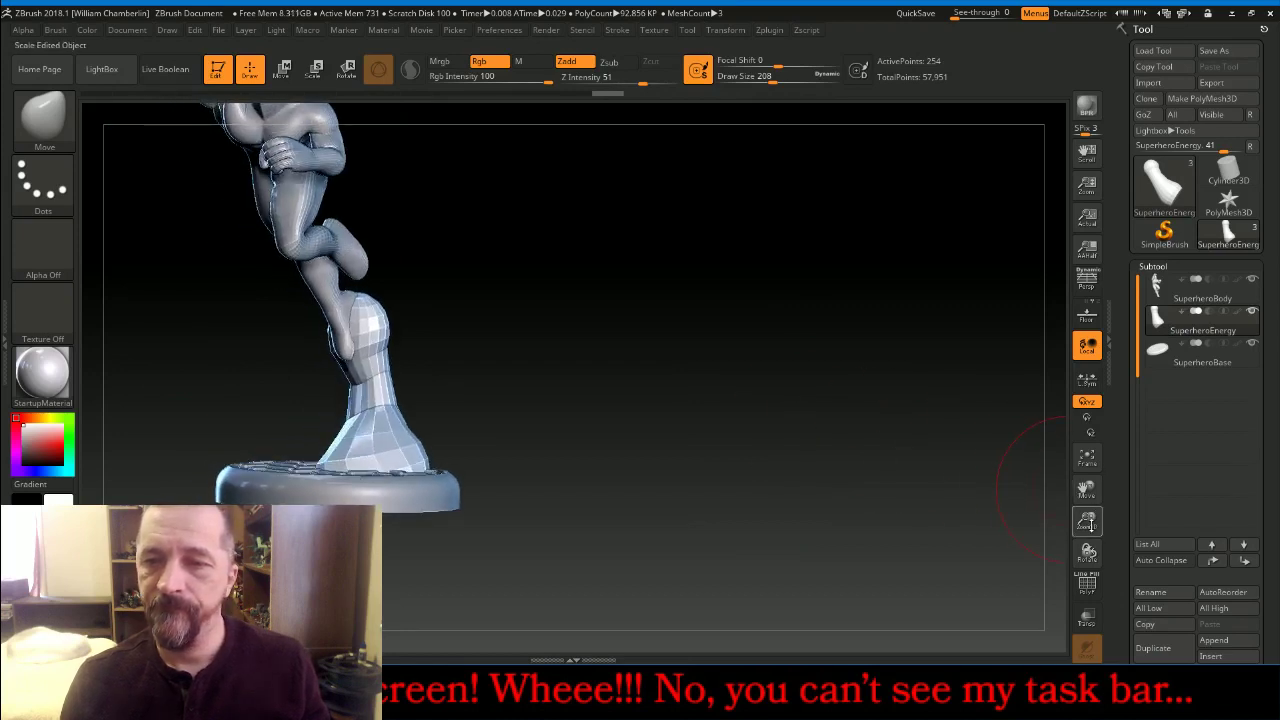
left_click_drag(1087, 522, 1125, 504)
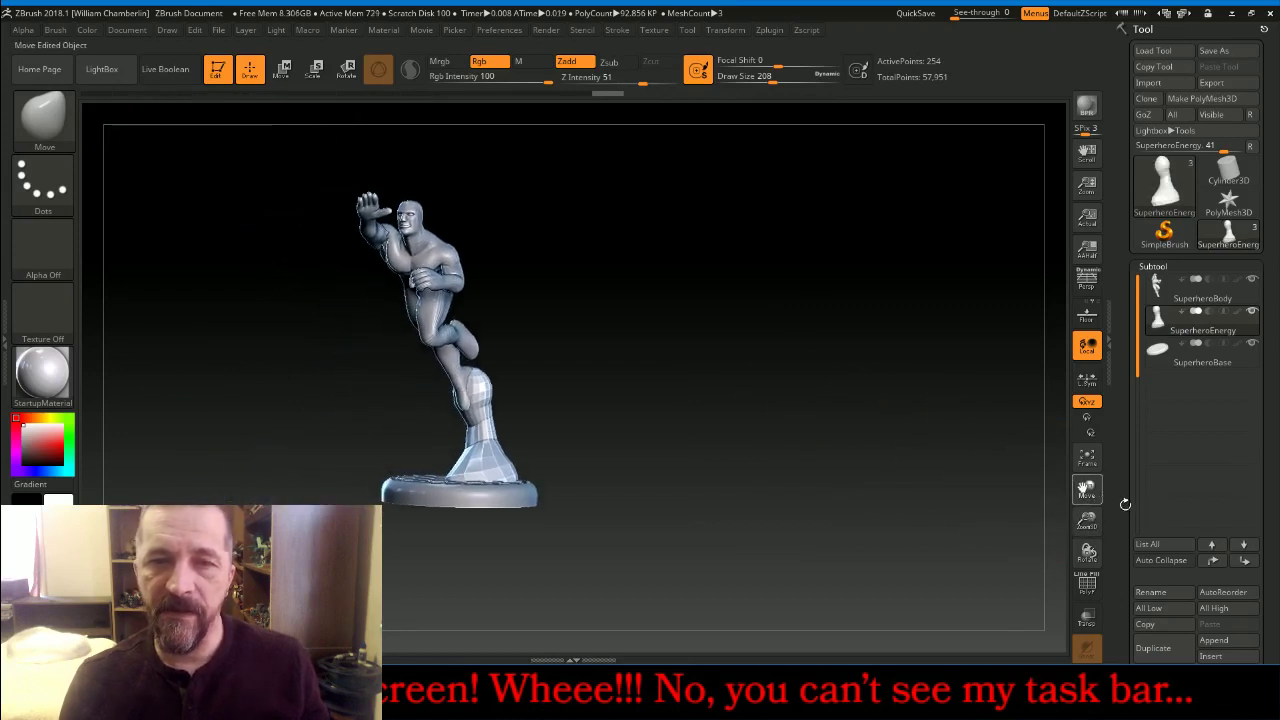
mouse_move(895, 438)
left_mouse_down()
mouse_move(1020, 457)
mouse_move(834, 440)
mouse_move(820, 427)
mouse_move(968, 463)
mouse_move(878, 450)
left_mouse_up()
left_click(1083, 461)
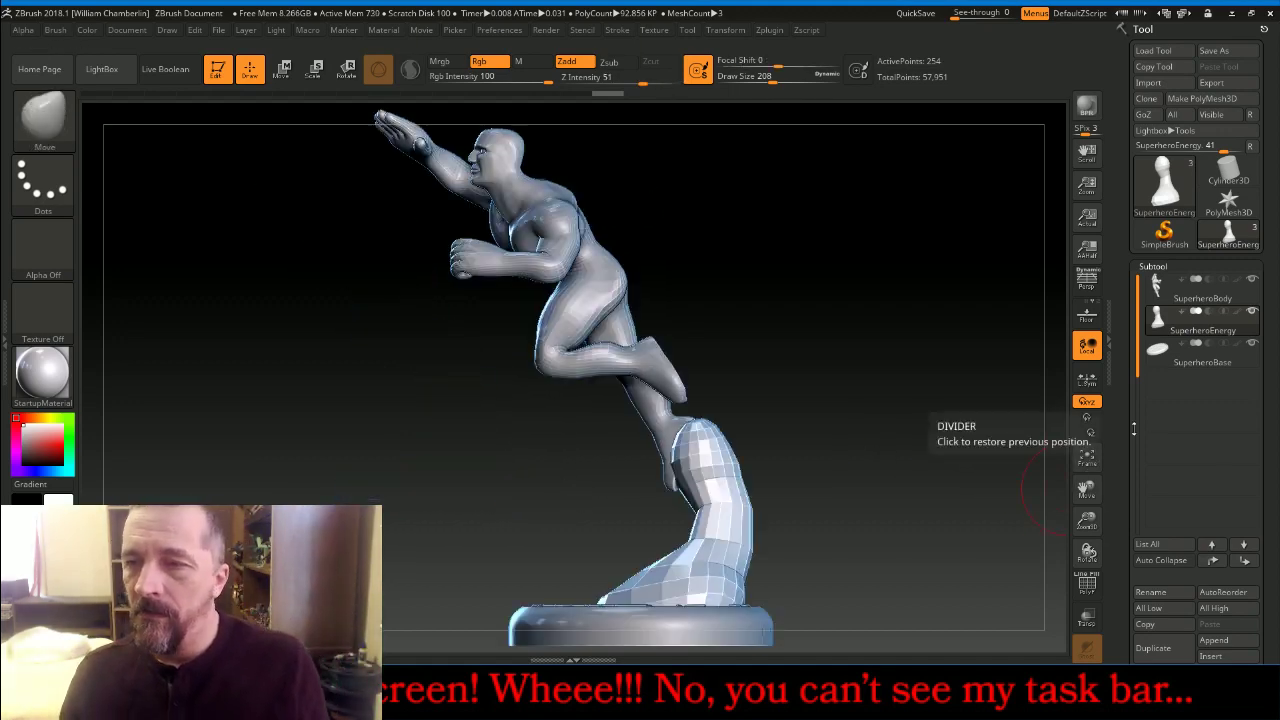
Subdivide the energy support up to subdivision level 5 and delete its lower subdivision levels
left_click(1165, 267)
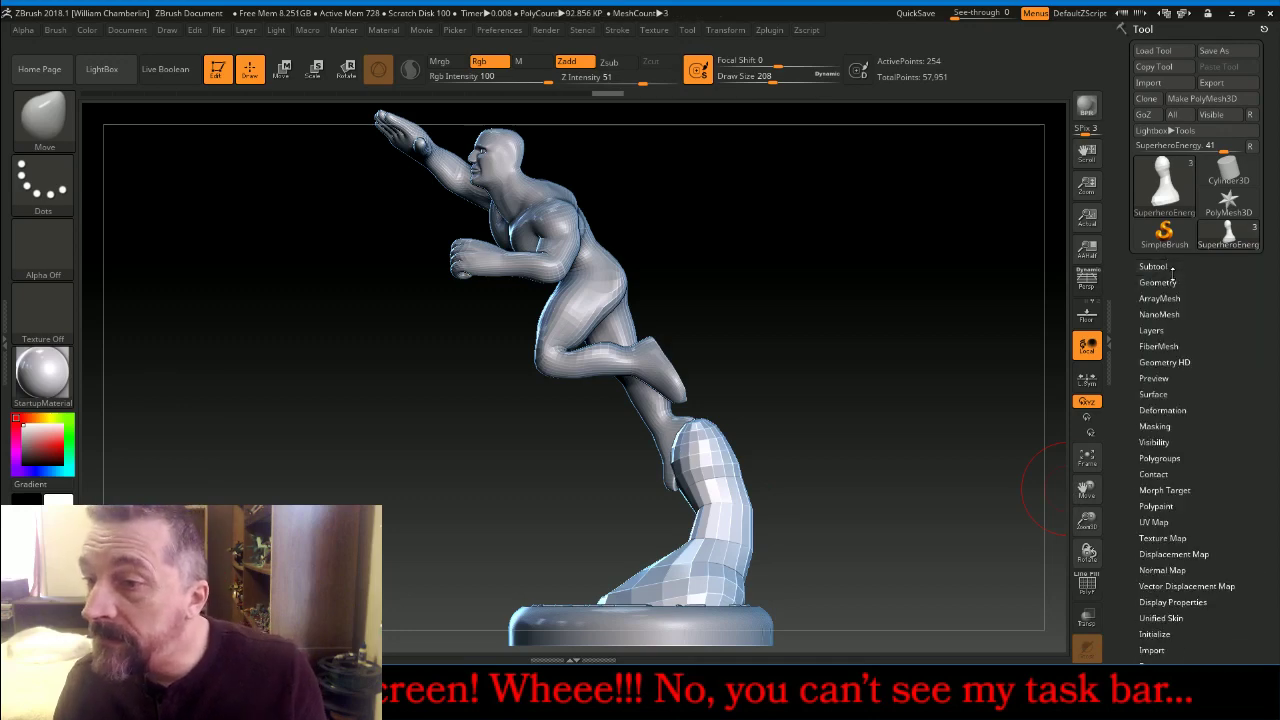
left_click(1158, 282)
left_click(1160, 399)
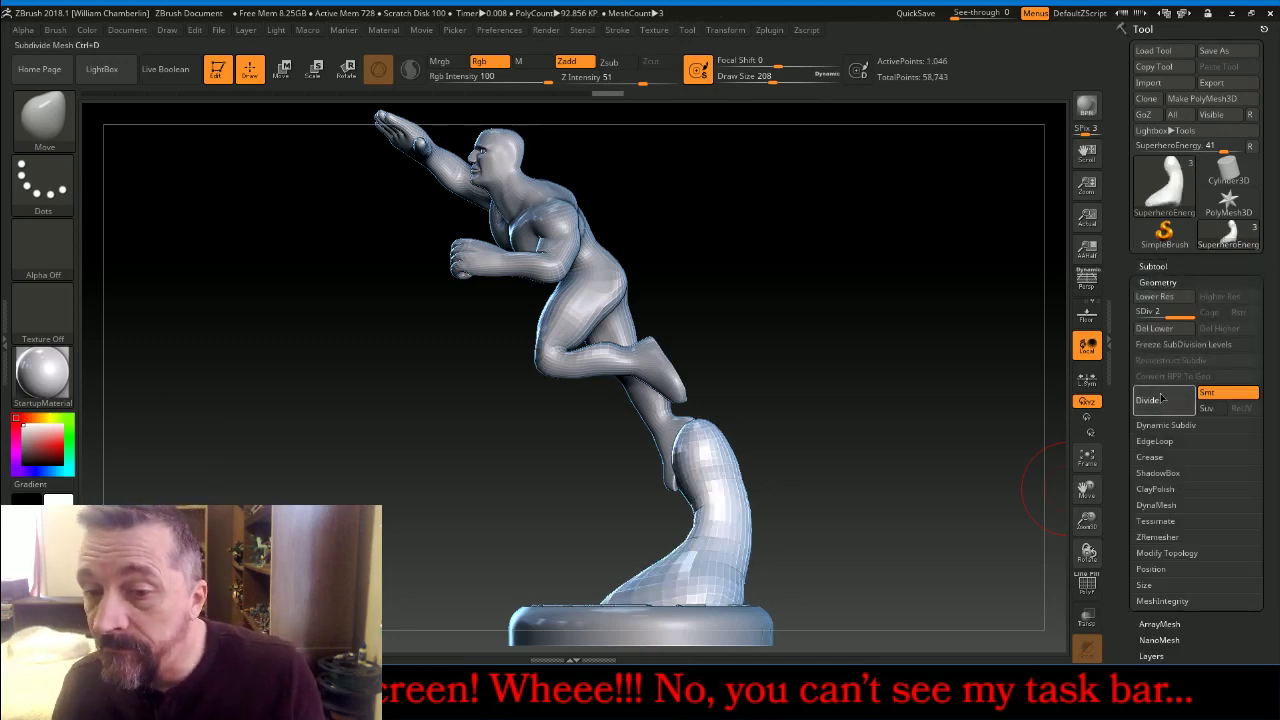
left_click(1161, 399)
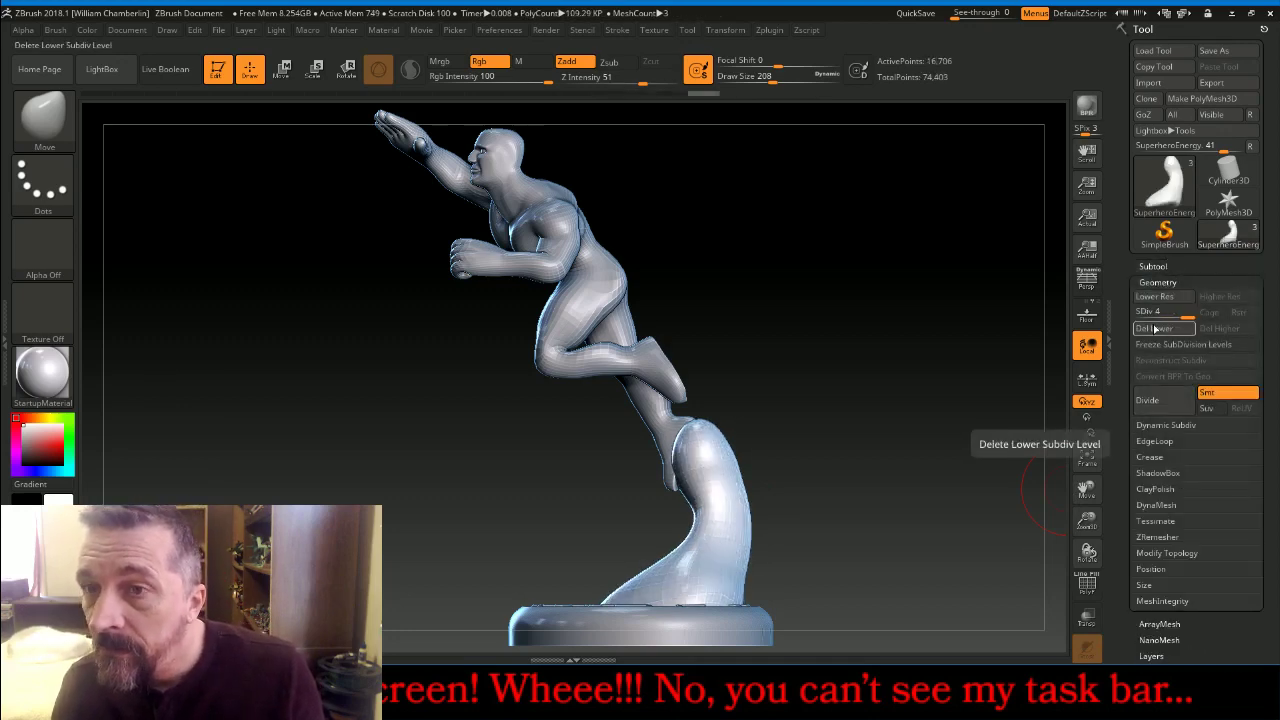
left_click(1151, 400)
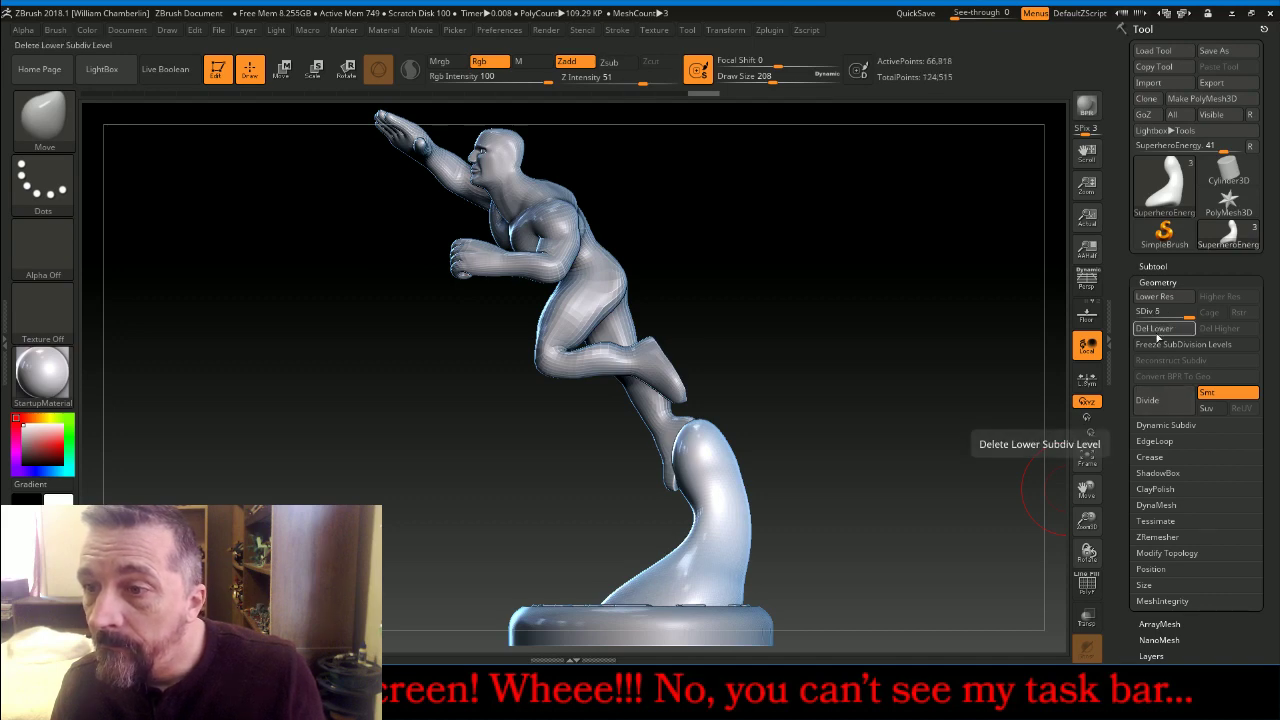
left_click(1158, 331)
Set the energy support's DynaMesh resolution to 256
left_click(1157, 505)
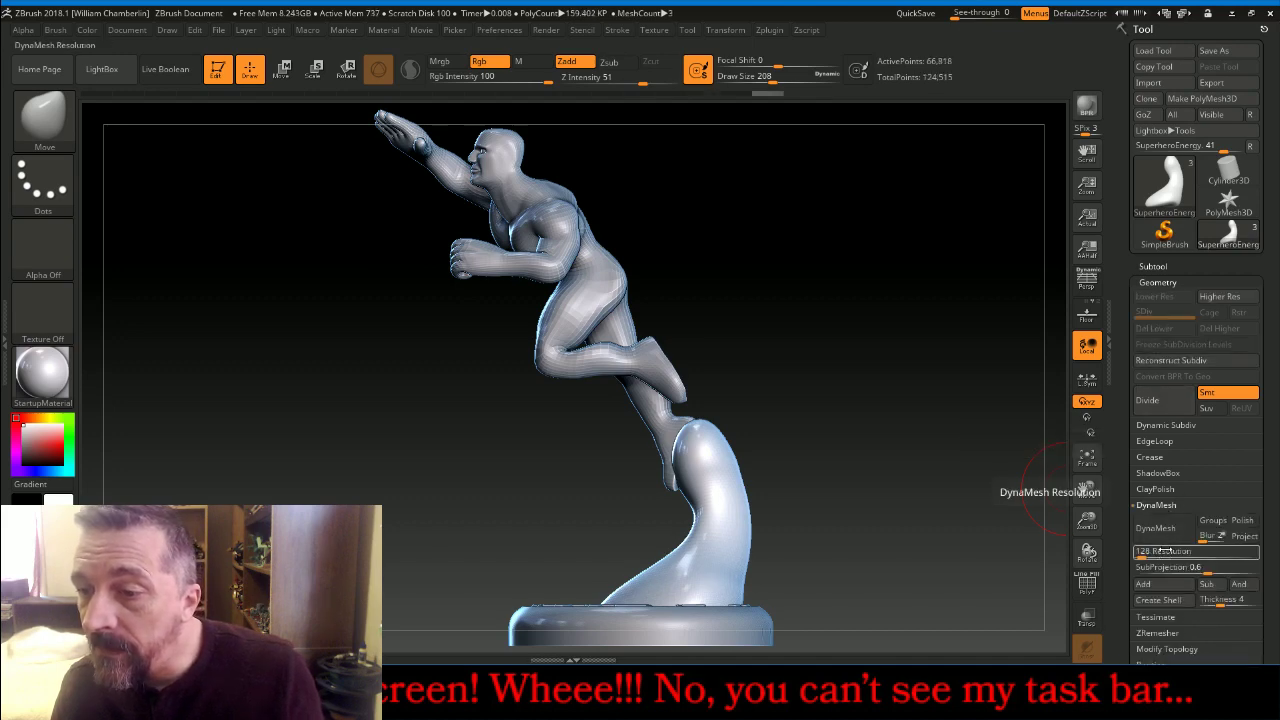
left_click(1163, 551)
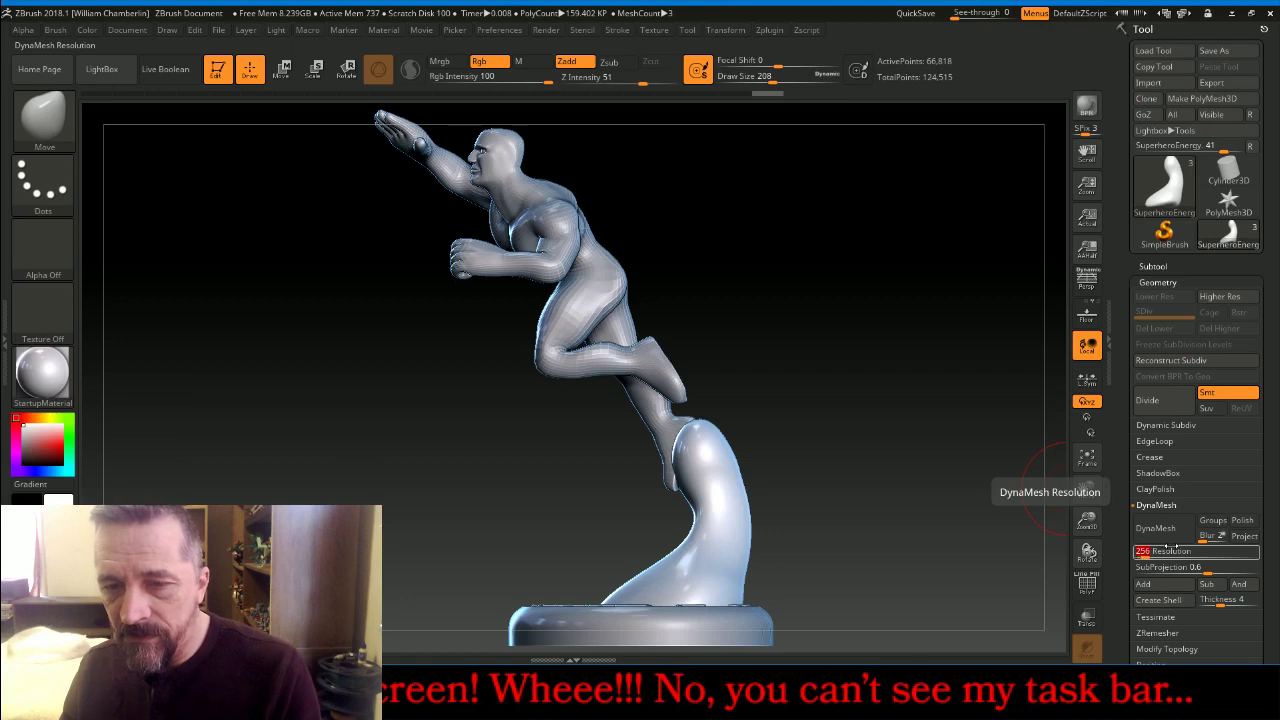
DynaMesh the energy trail at resolution 256, divide it to subdivision level 3, and delete the lower levels
left_click(1156, 529)
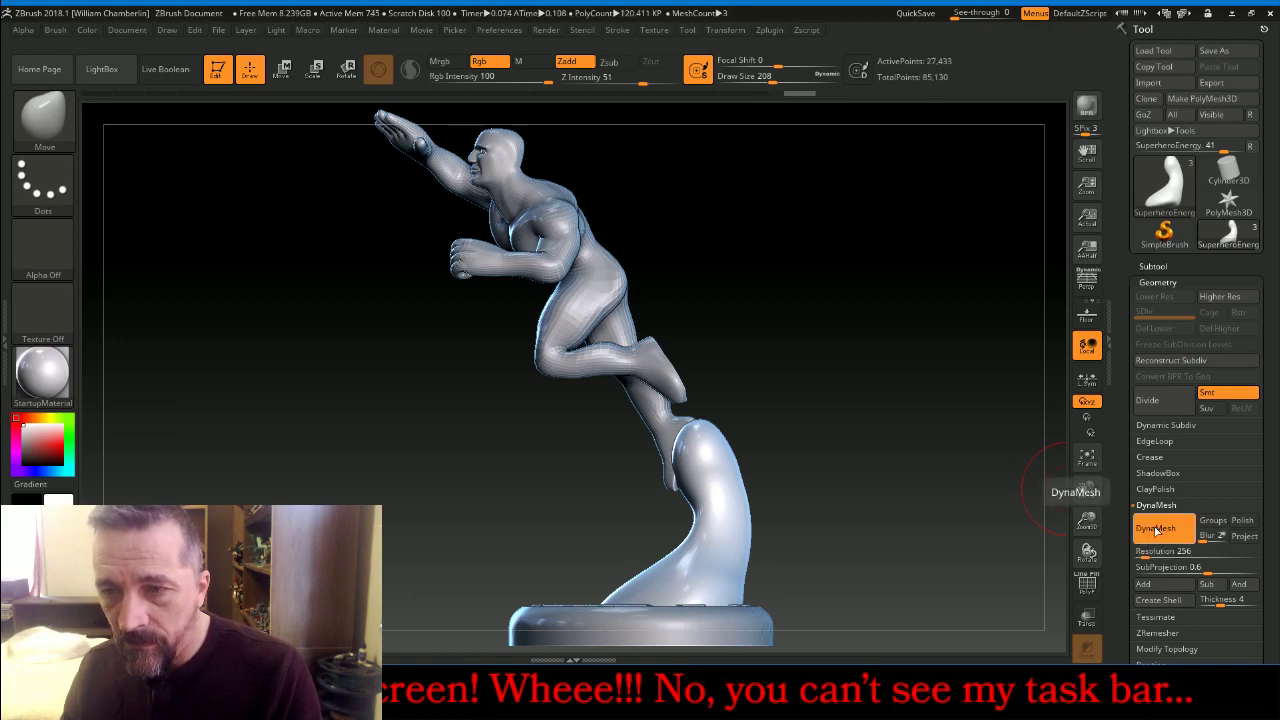
left_click(1152, 526)
double_click(1155, 401)
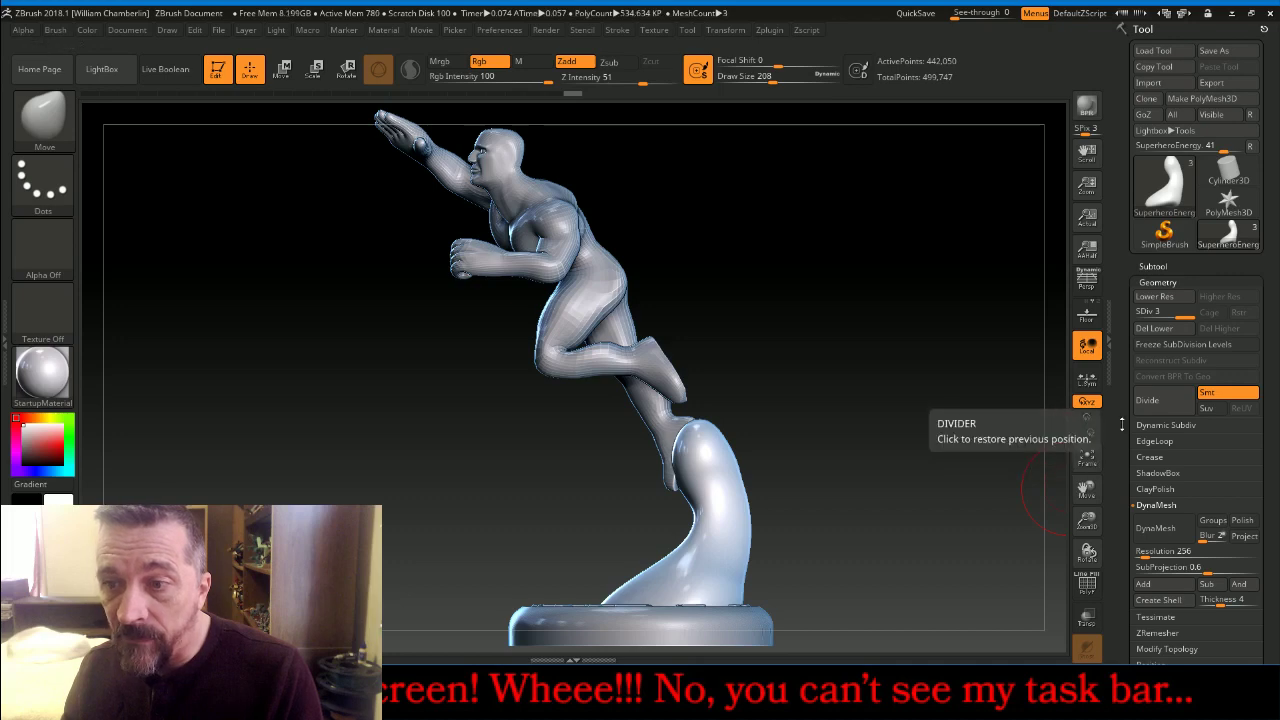
left_click(1158, 330)
left_click(1095, 467)
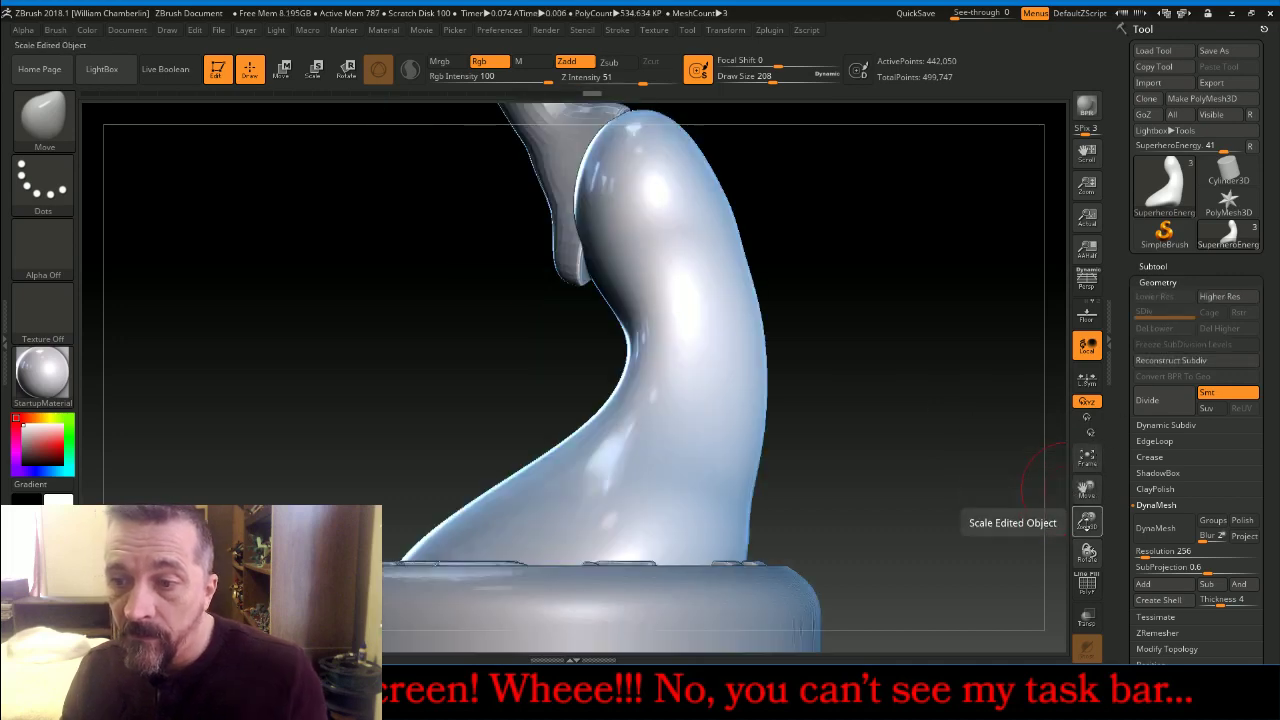
left_click_drag(1087, 524, 1084, 510)
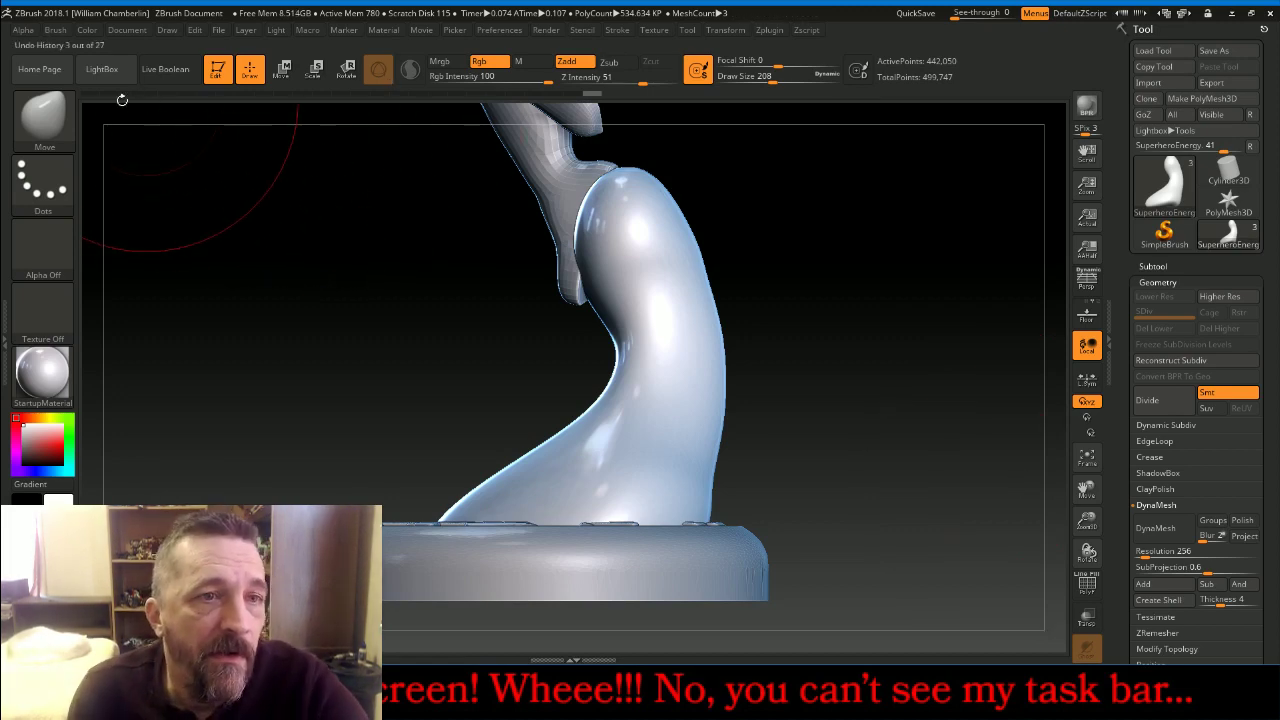
Choose the SnakeCactus brush for the energy trail and reduce the draw size to about 100
left_click(50, 117)
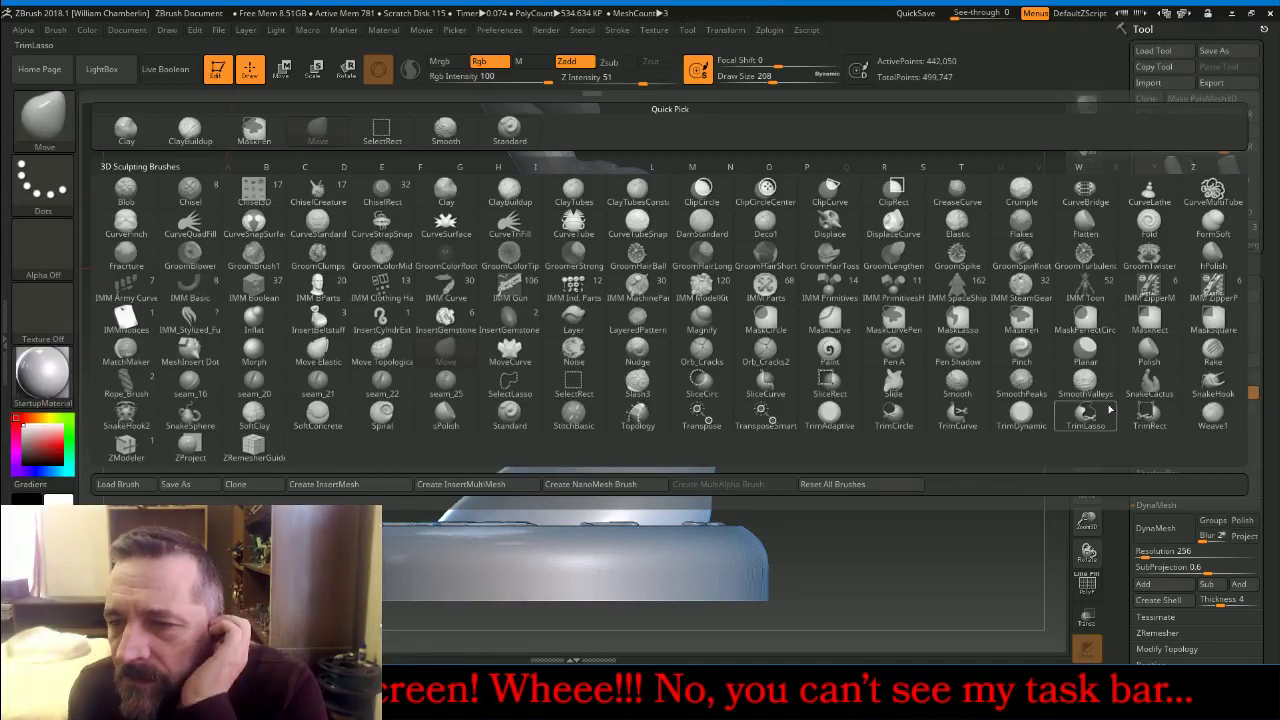
left_click(1150, 386)
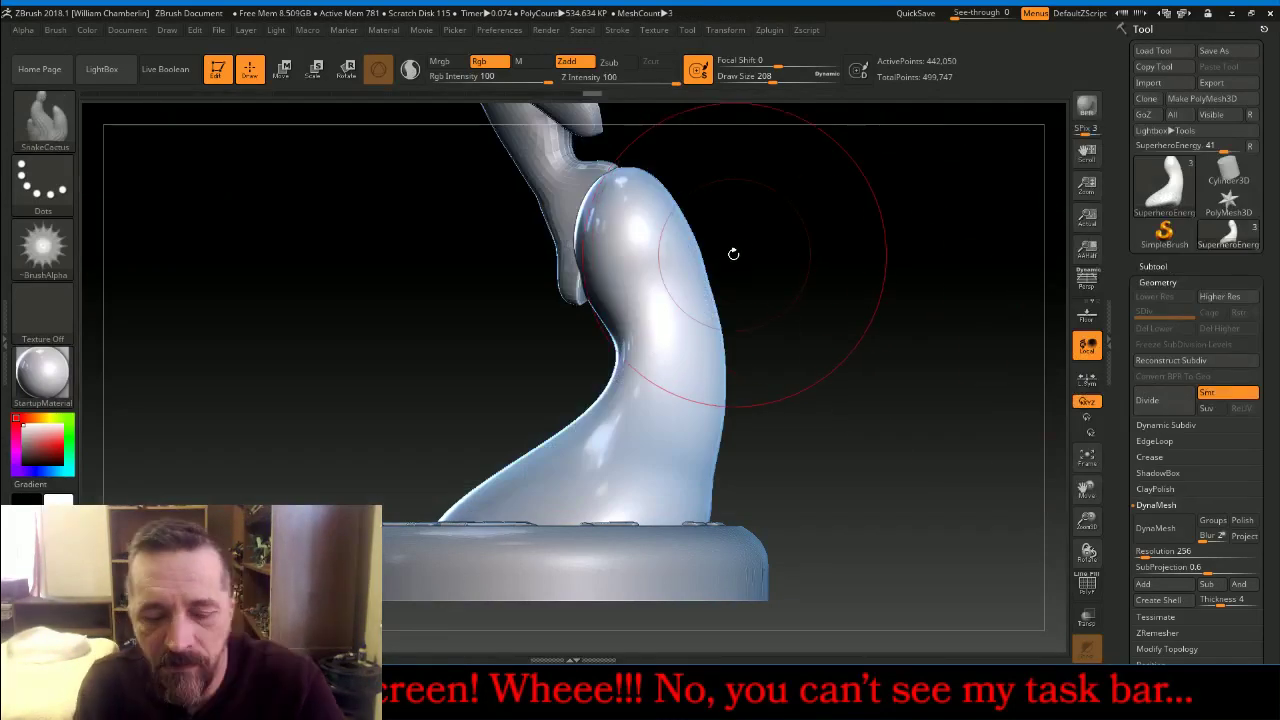
key("bracketleft")
key("bracketleft")
key("bracketleft")
key("bracketleft")
key("bracketleft")
key("bracketleft")
key("bracketleft")
key("bracketleft")
key("bracketleft")
key("bracketleft")
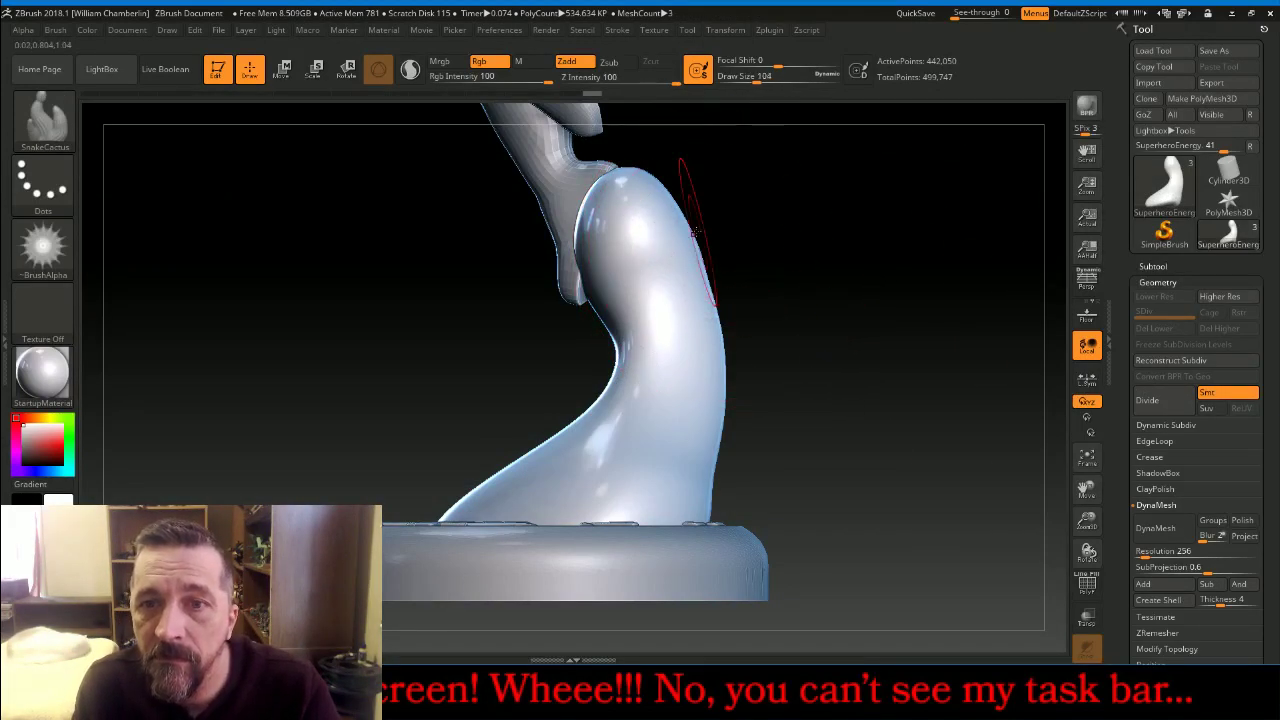
Try a SnakeCactus stroke down the side of the energy trail and undo it
mouse_move(683, 224)
left_mouse_down()
mouse_move(655, 175)
mouse_move(688, 217)
mouse_move(662, 232)
mouse_move(652, 262)
mouse_move(673, 368)
mouse_move(650, 400)
left_mouse_up()
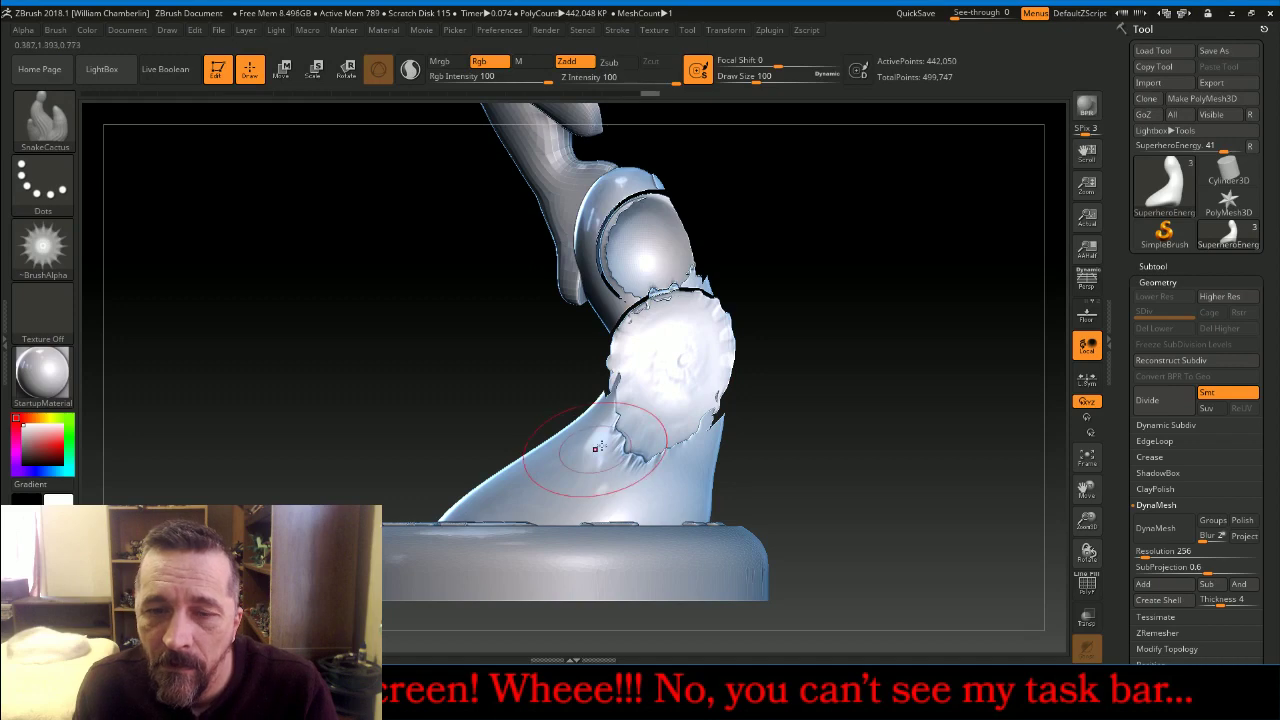
mouse_move(840, 302)
left_mouse_down()
mouse_move(868, 304)
mouse_move(846, 314)
left_mouse_up()
key("ctrl")
key("ctrl+z")
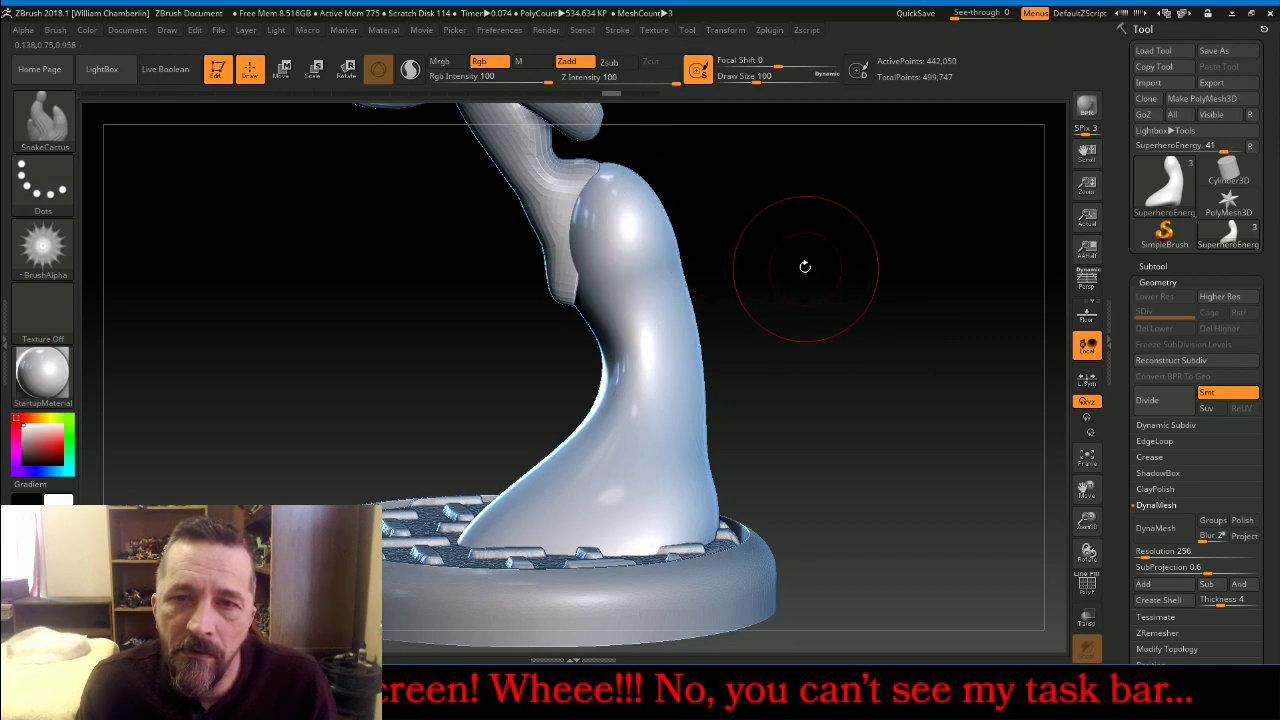
Switch to the SnakeHook brush and assign it the ~BrushAlpha alpha
left_click_drag(805, 272, 766, 268)
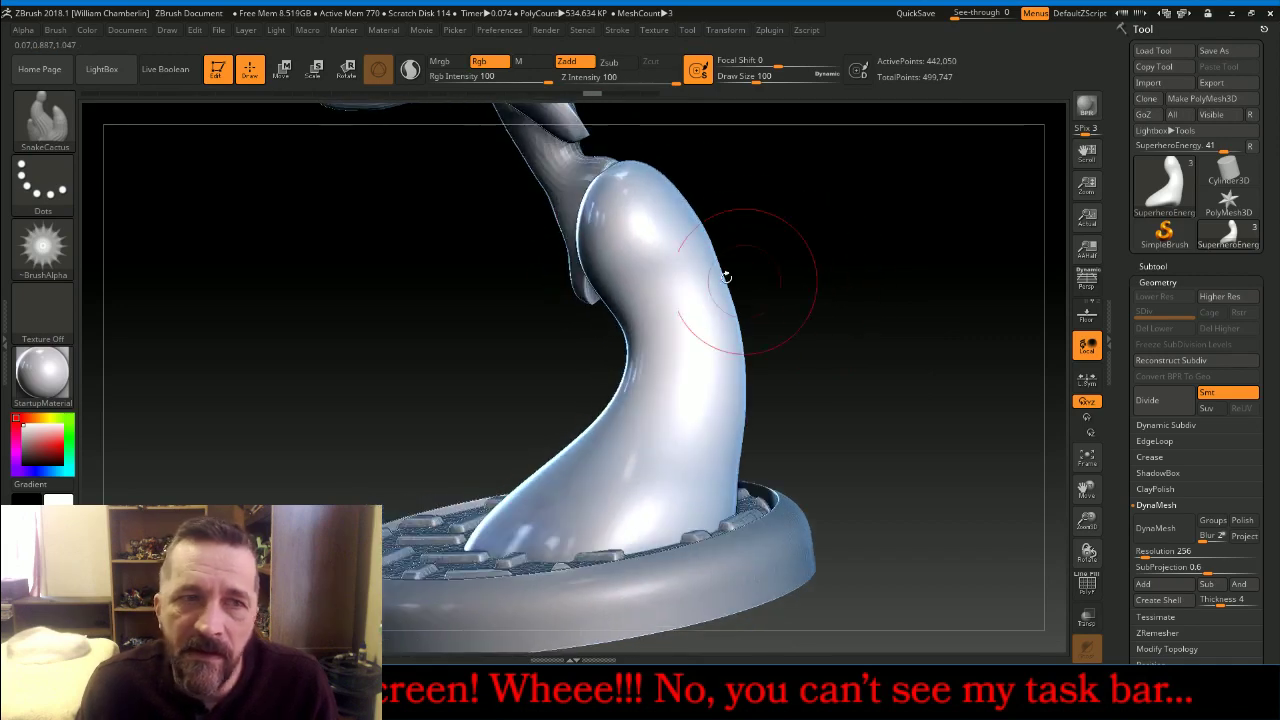
left_click(72, 120)
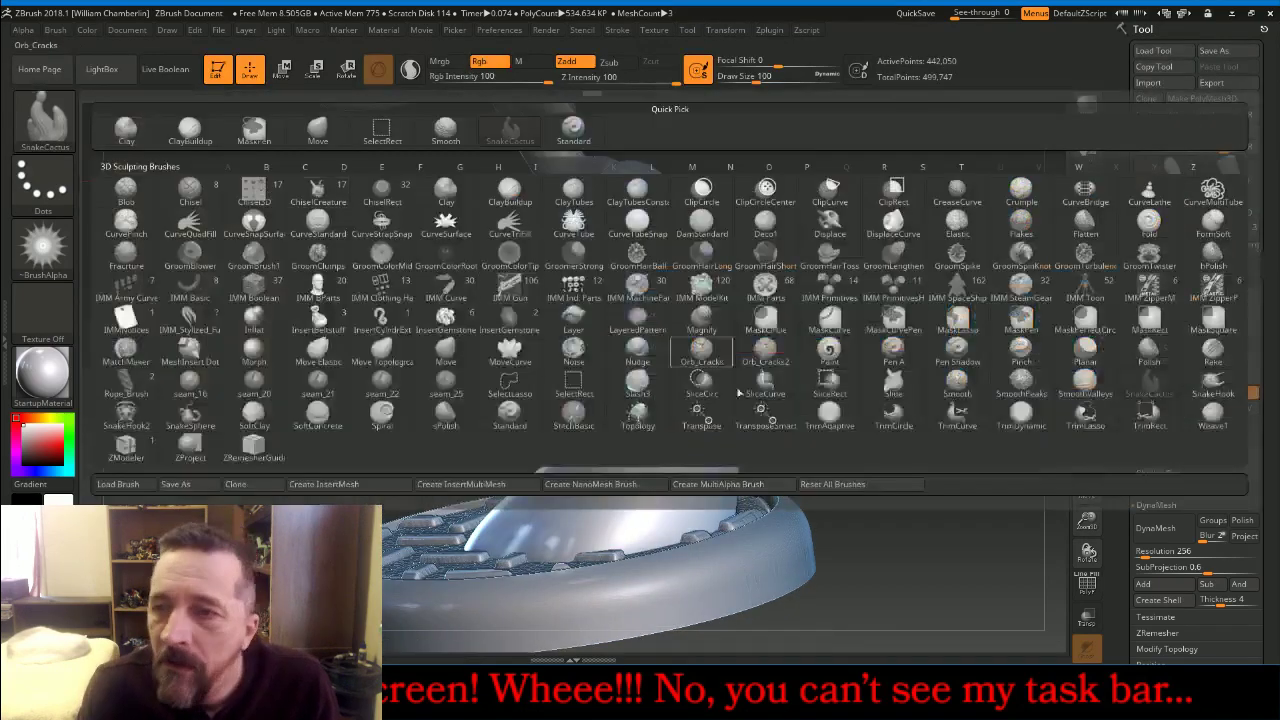
left_click(1212, 382)
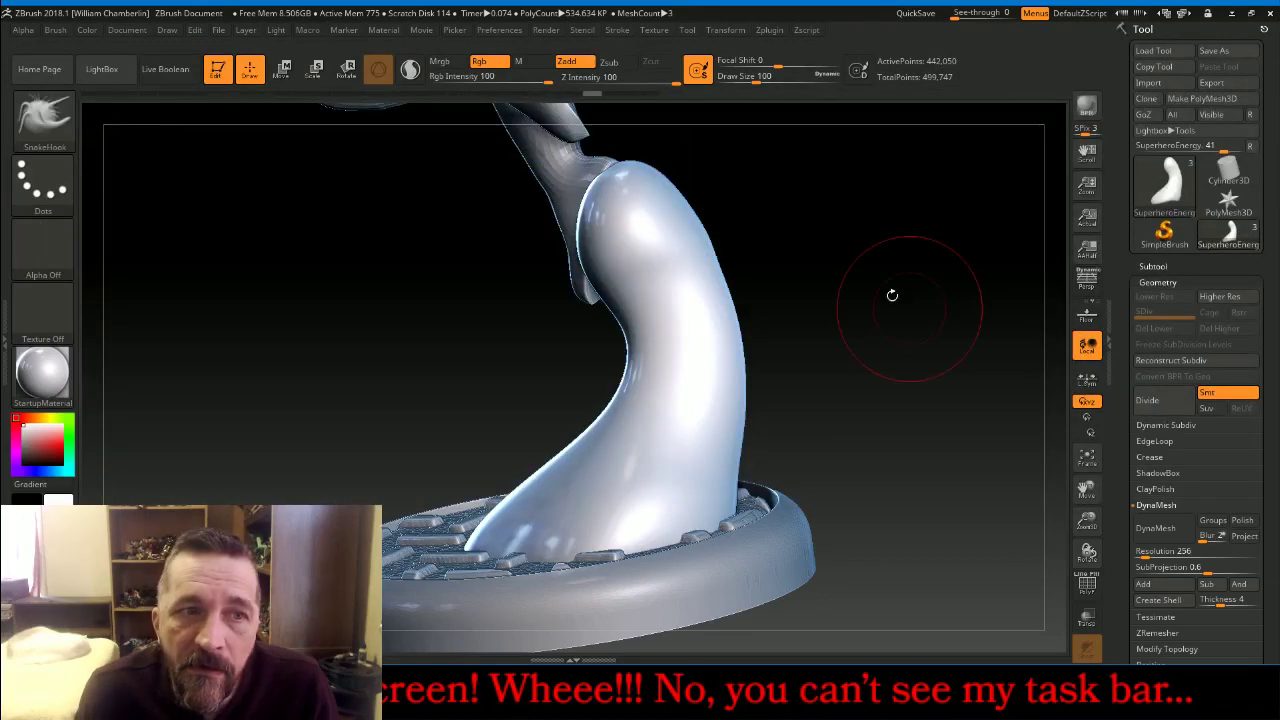
left_click(68, 258)
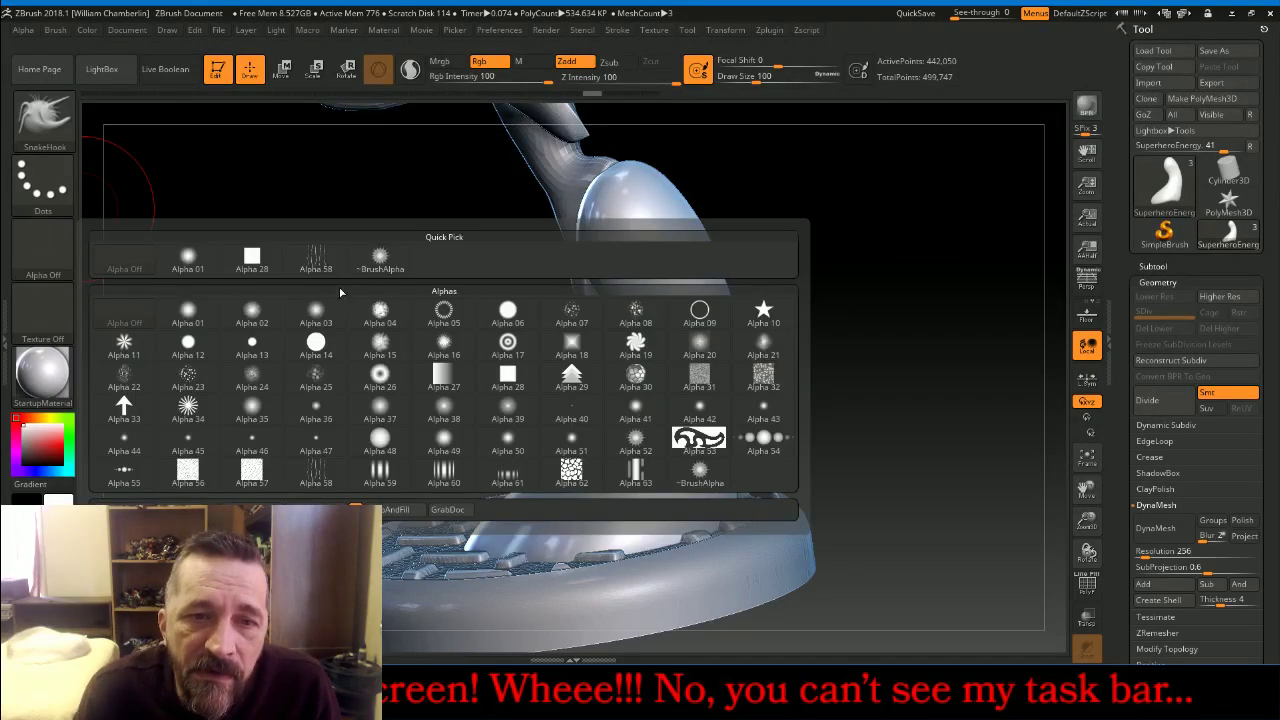
left_click(381, 262)
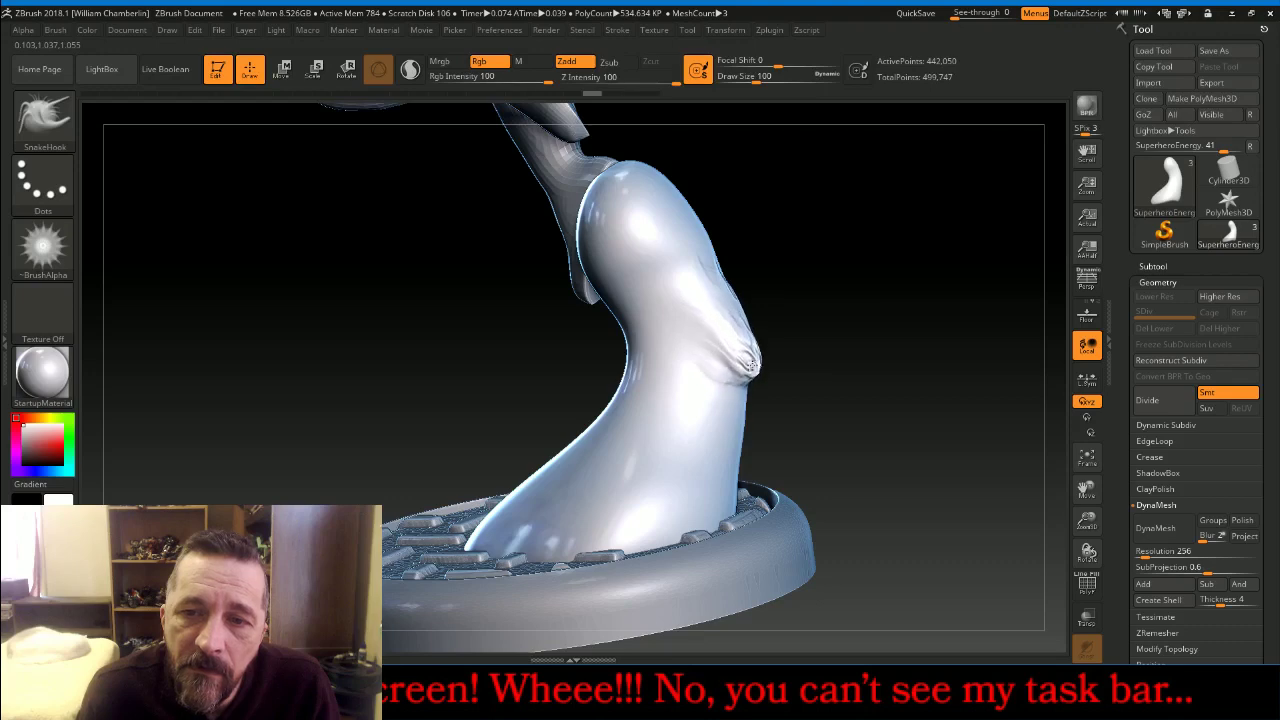
Pull flame-like spikes outward along the back edge of the energy trail, from just above the base up to the tip
mouse_move(752, 366)
left_mouse_down()
mouse_move(746, 440)
mouse_move(769, 479)
left_mouse_up()
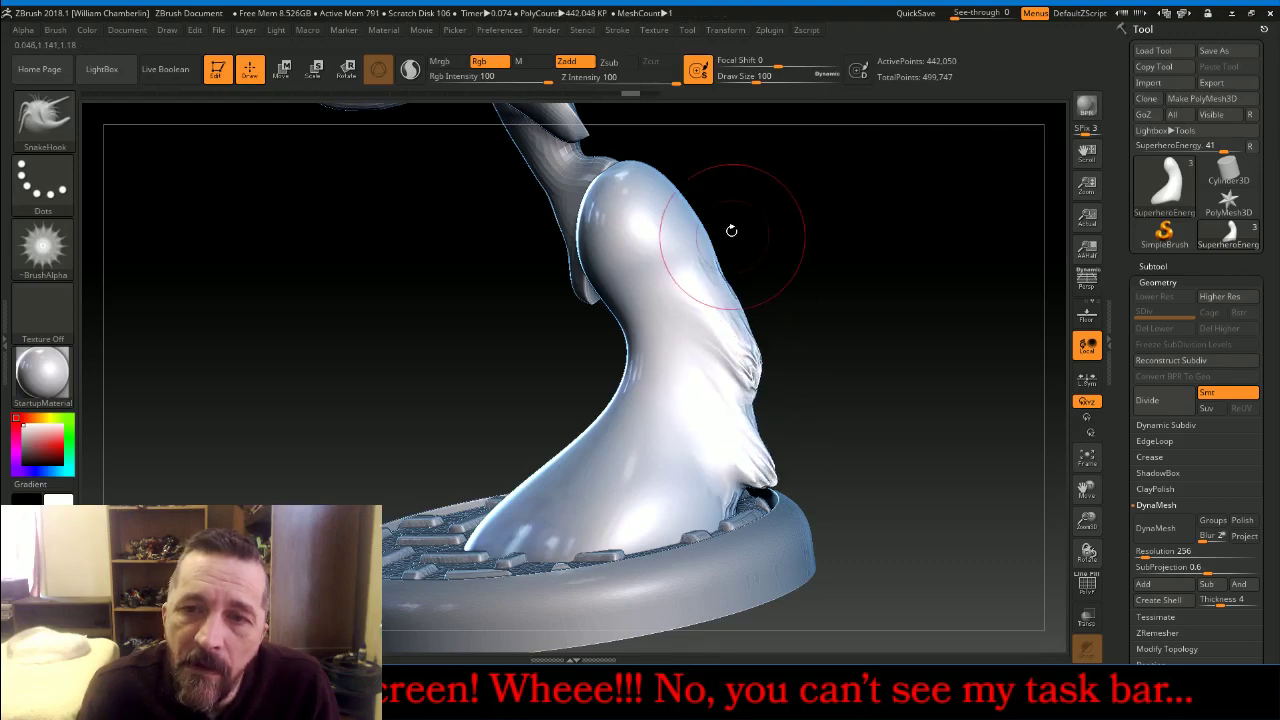
left_click_drag(648, 178, 741, 187)
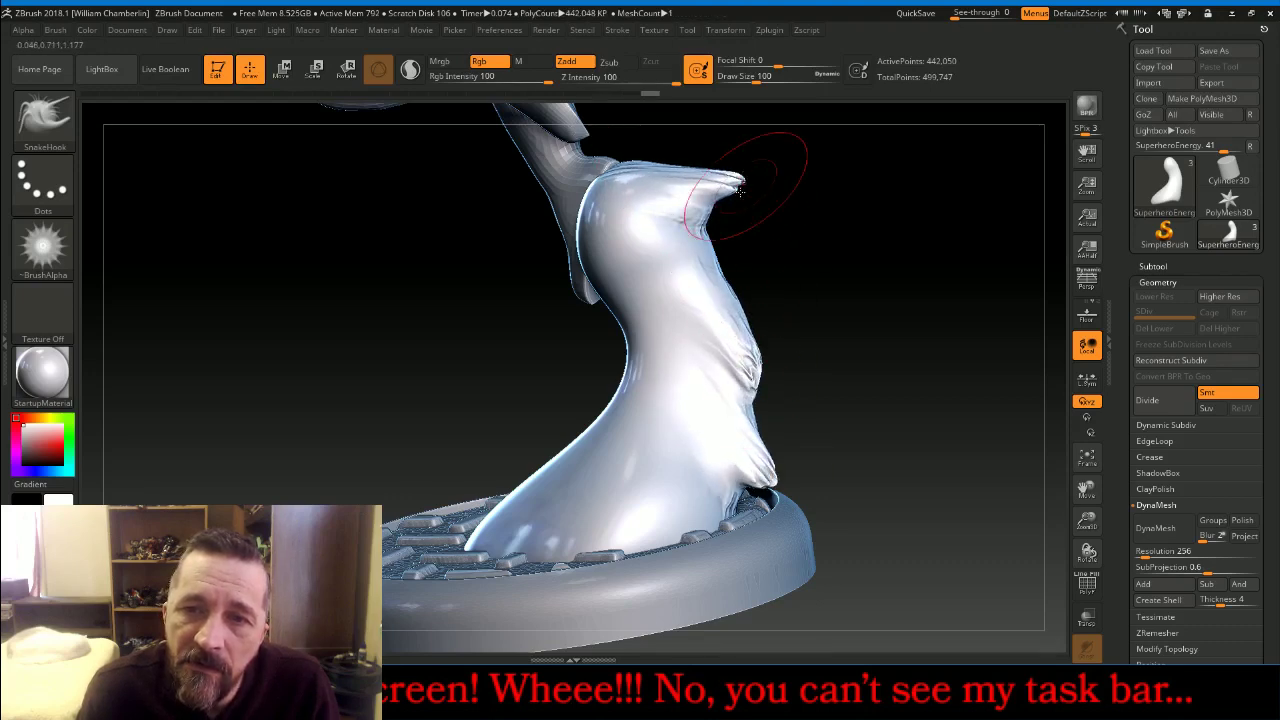
left_click_drag(687, 246, 716, 256)
Pull a row of downward-pointing spikes out of one flank of the energy trail's upper half with SnakeHook
left_click_drag(850, 317, 785, 294)
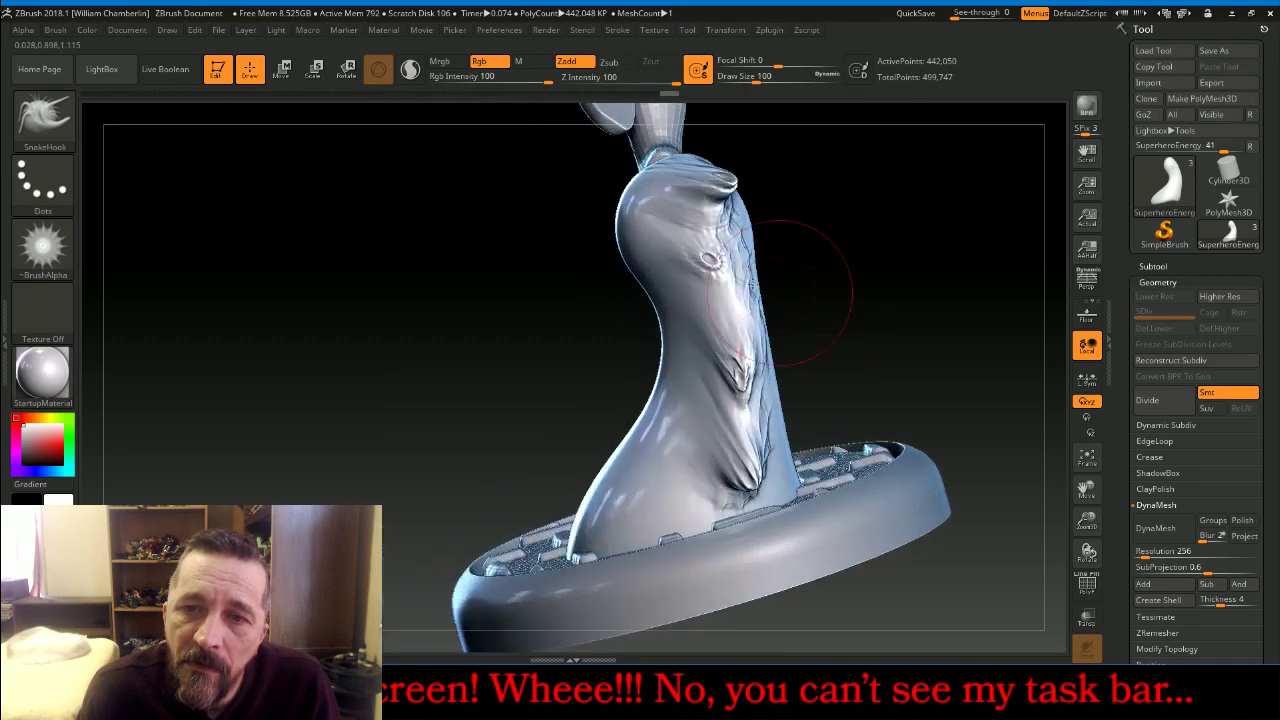
left_click_drag(643, 190, 578, 232)
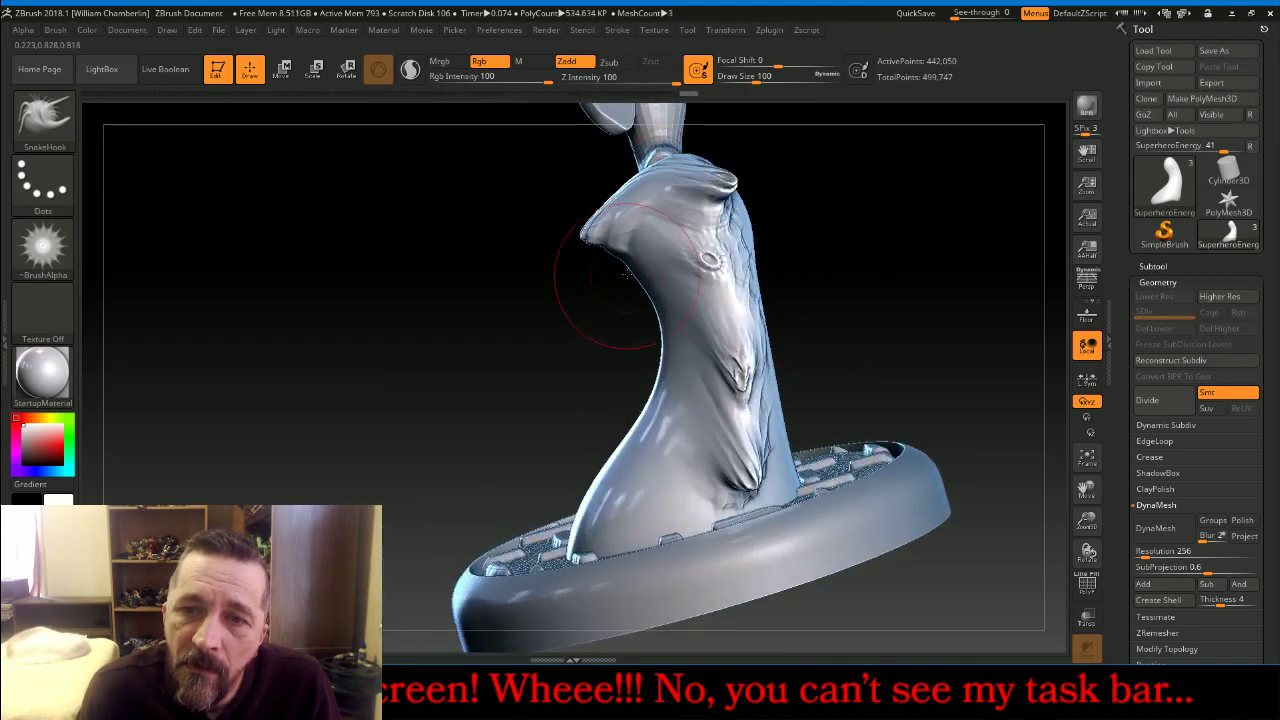
left_click_drag(627, 272, 568, 324)
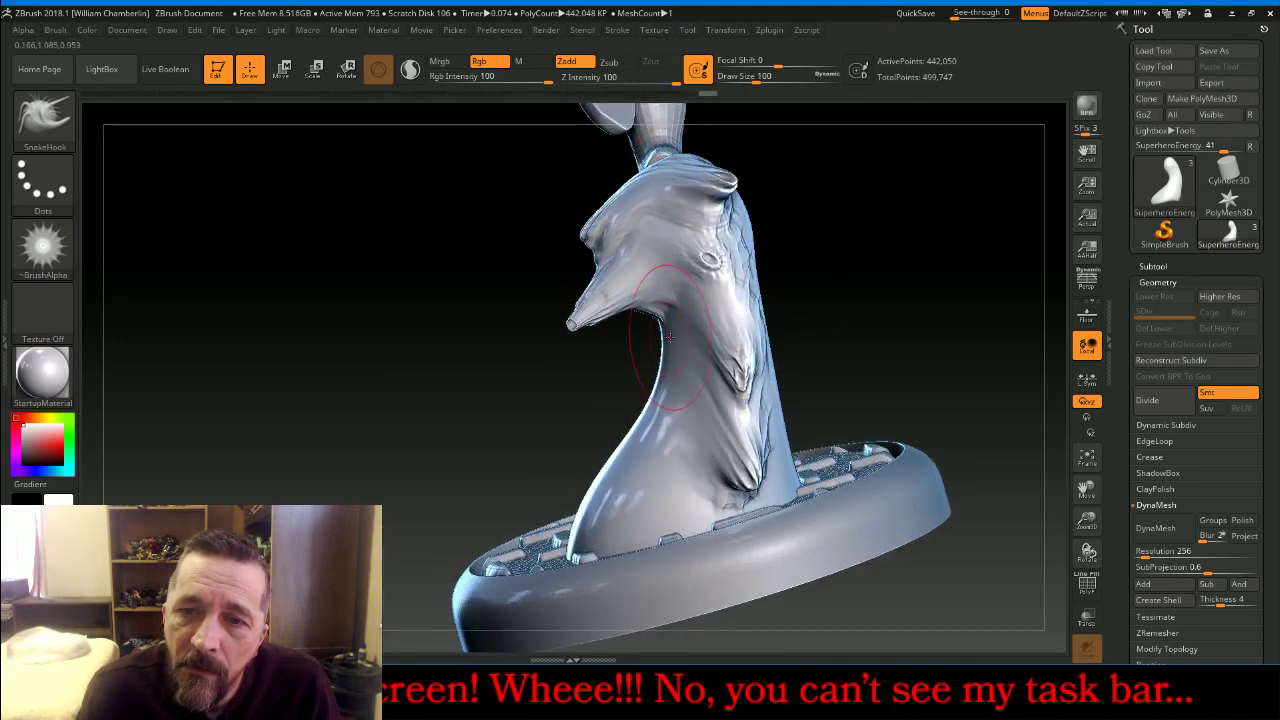
left_click_drag(669, 337, 643, 374)
Pull longer spikes out of the back and opposite flank of the energy trail's upper section
left_click_drag(898, 284, 925, 277)
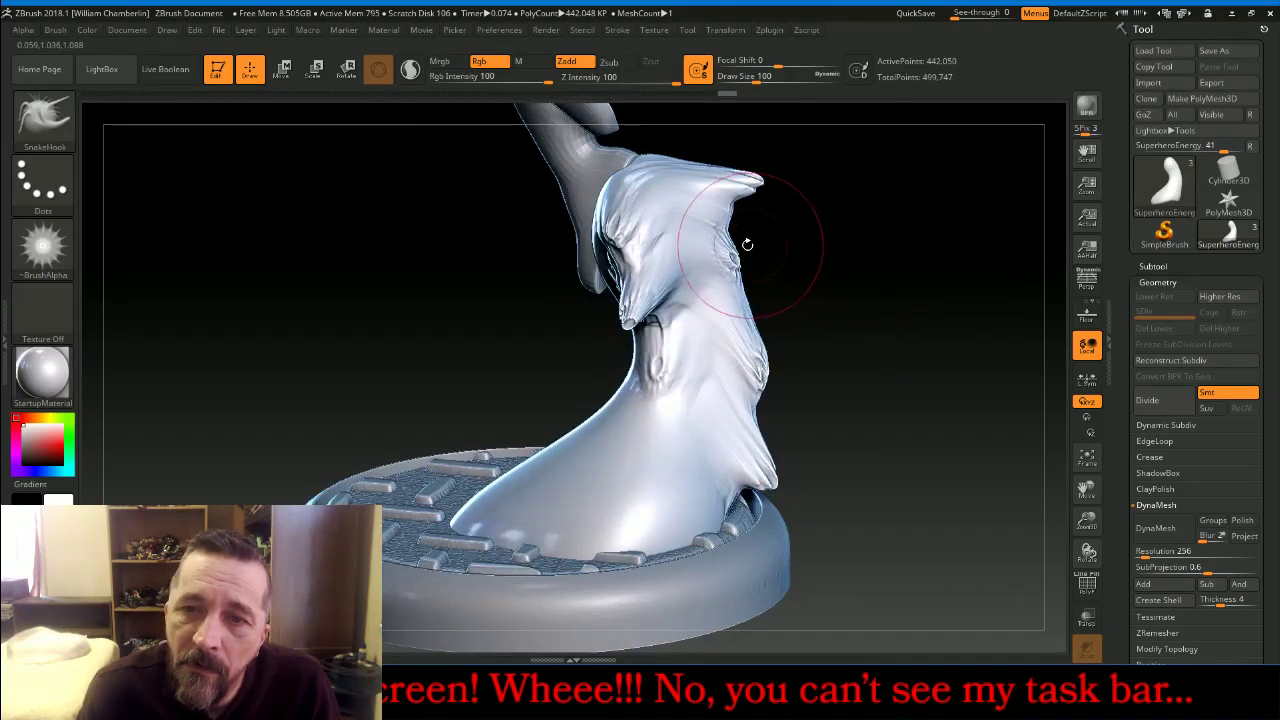
left_click_drag(708, 232, 815, 266)
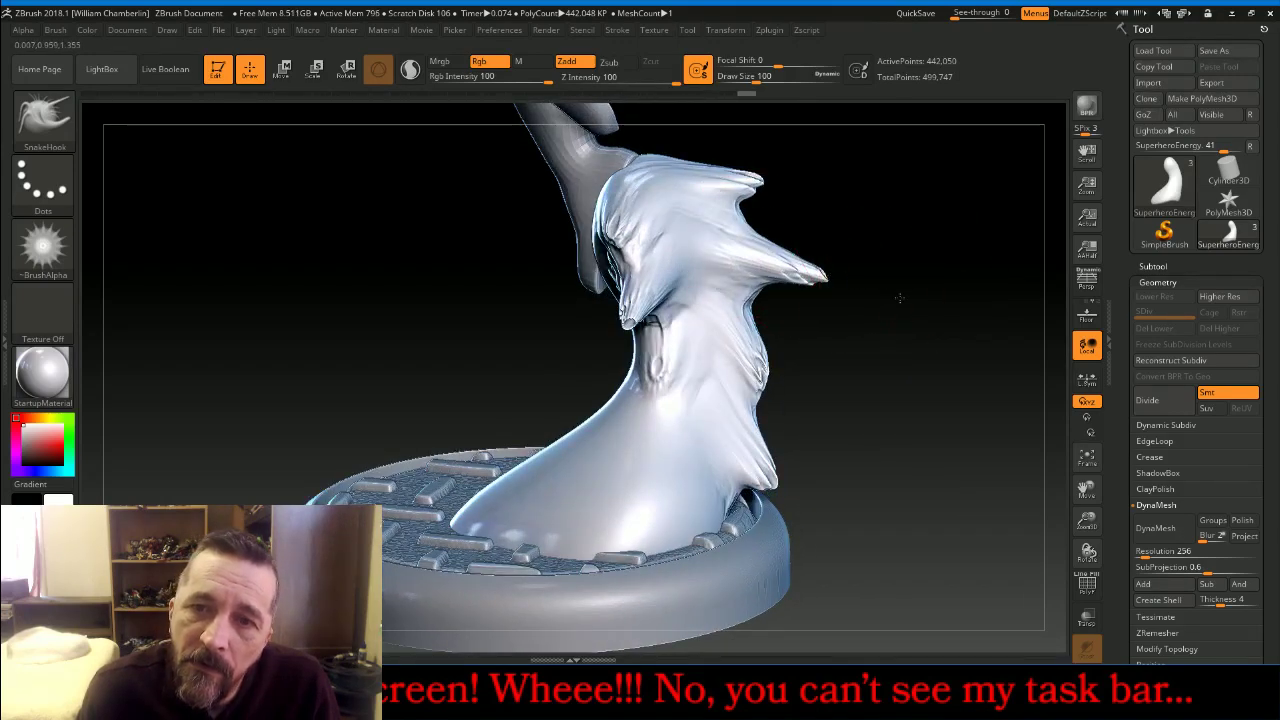
left_click_drag(900, 298, 812, 292)
left_click_drag(764, 226, 872, 266)
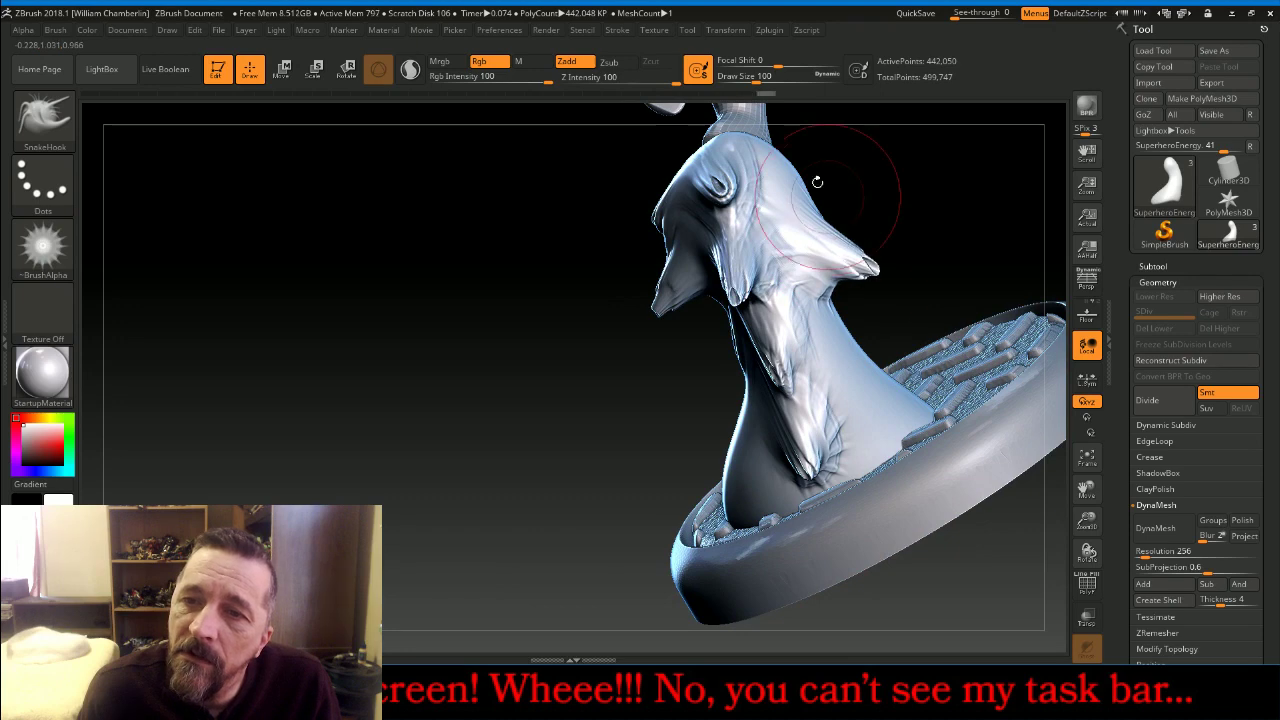
left_click_drag(884, 191, 858, 184)
mouse_move(782, 143)
left_mouse_down()
mouse_move(877, 172)
mouse_move(894, 226)
mouse_move(864, 217)
mouse_move(914, 227)
left_mouse_up()
Fill in the energy trail's upper and middle flank near the hero's foot with more SnakeHook spikes
mouse_move(996, 226)
left_mouse_down()
mouse_move(960, 245)
mouse_move(895, 247)
left_mouse_up()
left_click_drag(774, 212, 744, 236)
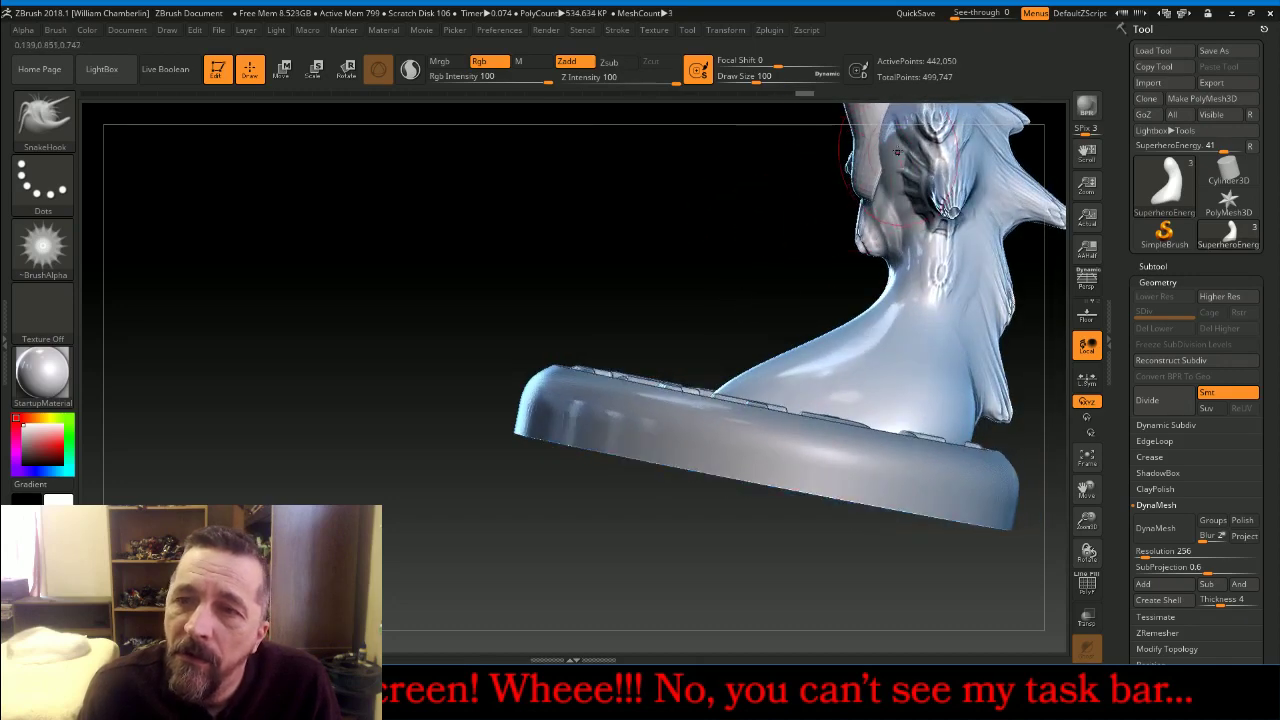
left_click_drag(811, 189, 641, 225)
left_click_drag(856, 142, 780, 172)
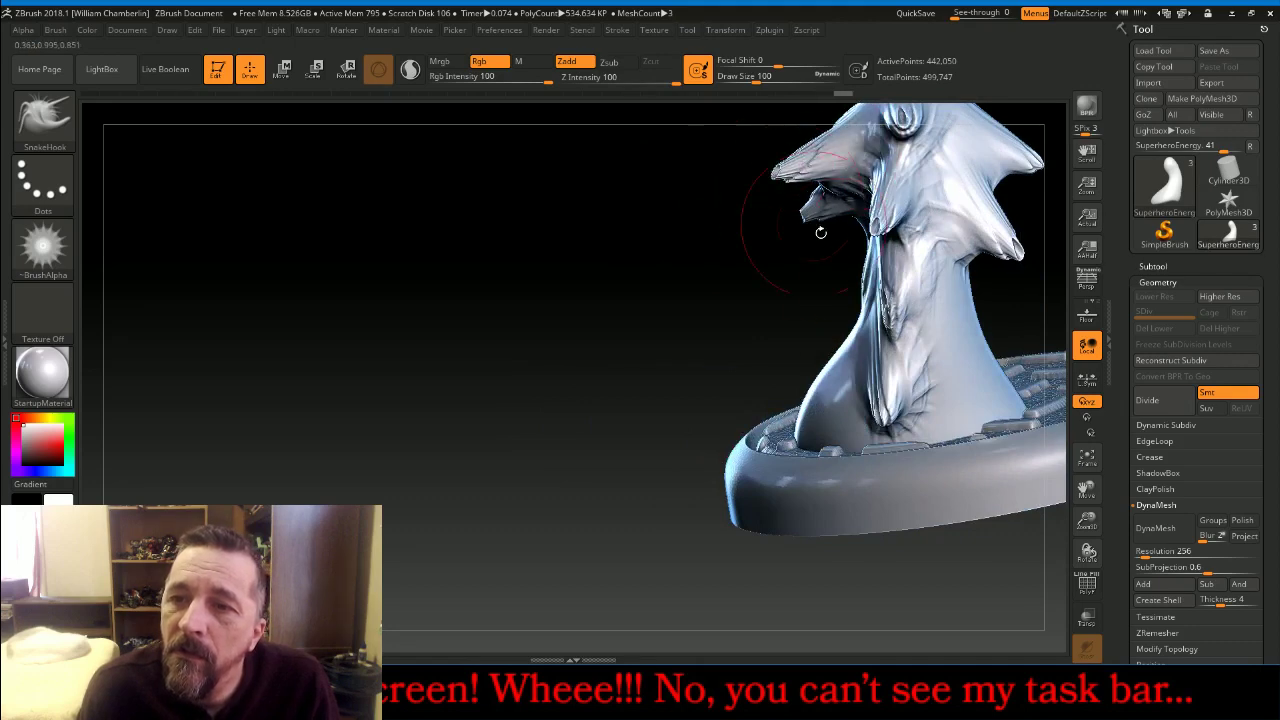
left_click_drag(868, 241, 801, 284)
left_click_drag(701, 303, 661, 318)
Pull spikes out of the energy trail's middle section and its lower flare just above the base
left_click_drag(961, 161, 1013, 178)
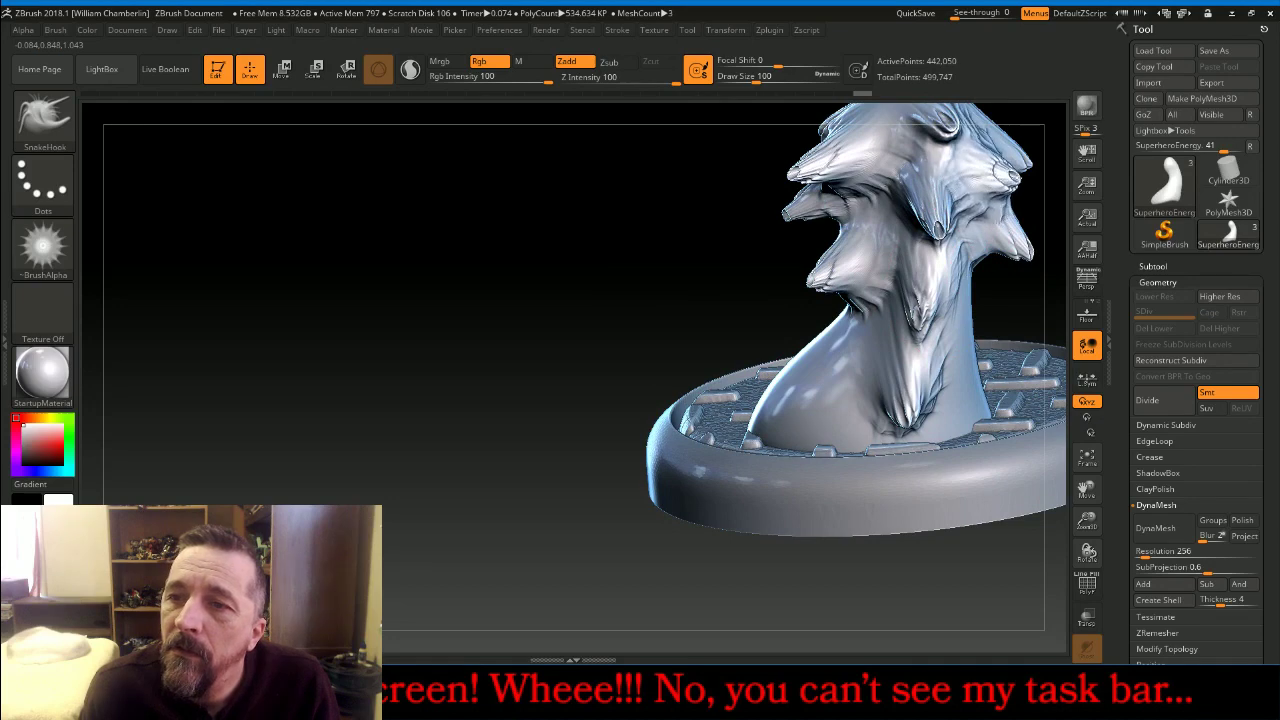
left_click_drag(992, 317, 1013, 284)
left_click_drag(950, 247, 1002, 318)
left_click_drag(824, 326, 714, 386)
left_click_drag(856, 345, 812, 378)
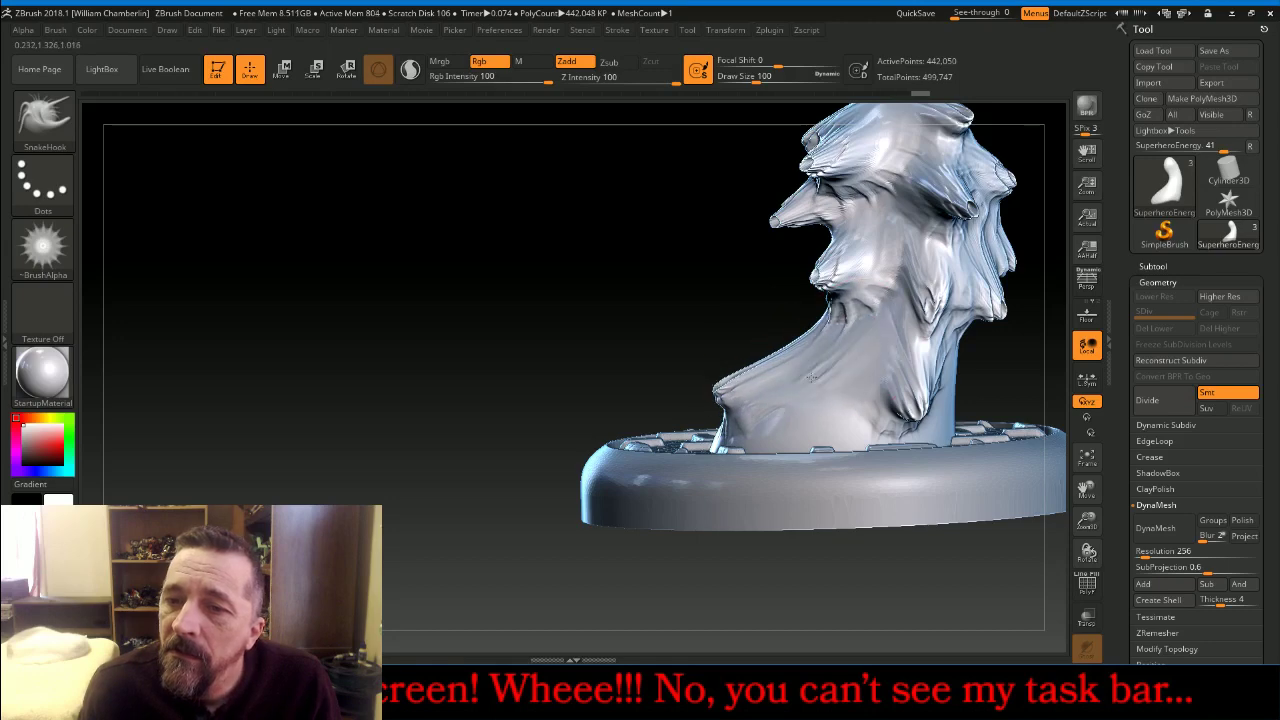
Extend the lower flare's spikes and add more around the far side of the energy trail down to the base
left_click_drag(725, 299, 666, 278)
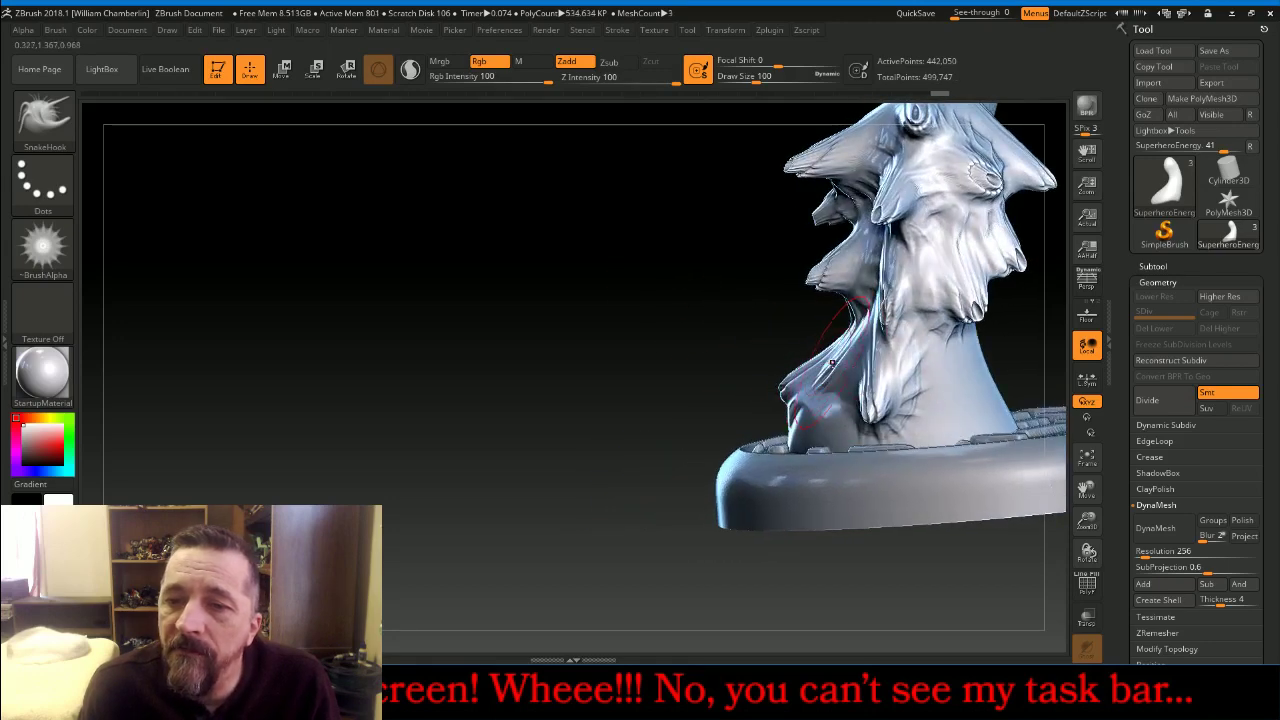
left_click_drag(831, 363, 775, 385)
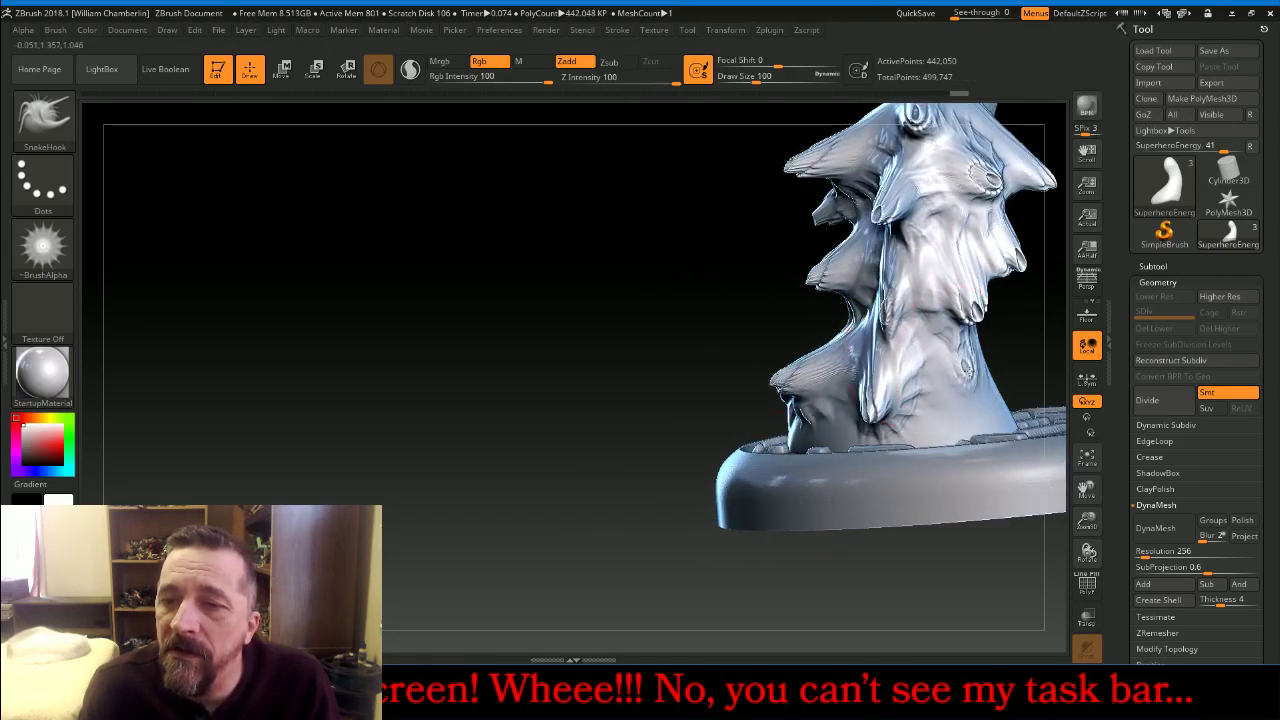
left_click_drag(1022, 354, 905, 352)
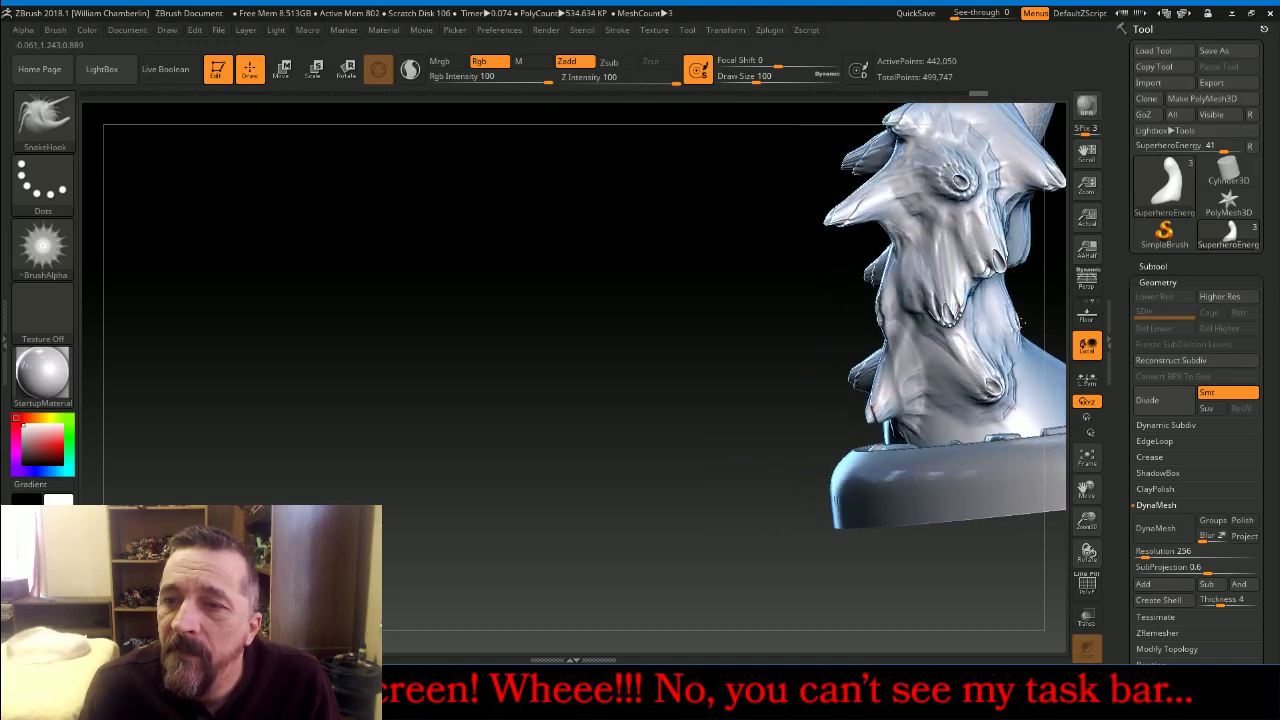
mouse_move(1060, 495)
left_mouse_down()
mouse_move(1023, 491)
mouse_move(1003, 359)
mouse_move(895, 335)
mouse_move(825, 300)
mouse_move(975, 378)
left_mouse_up()
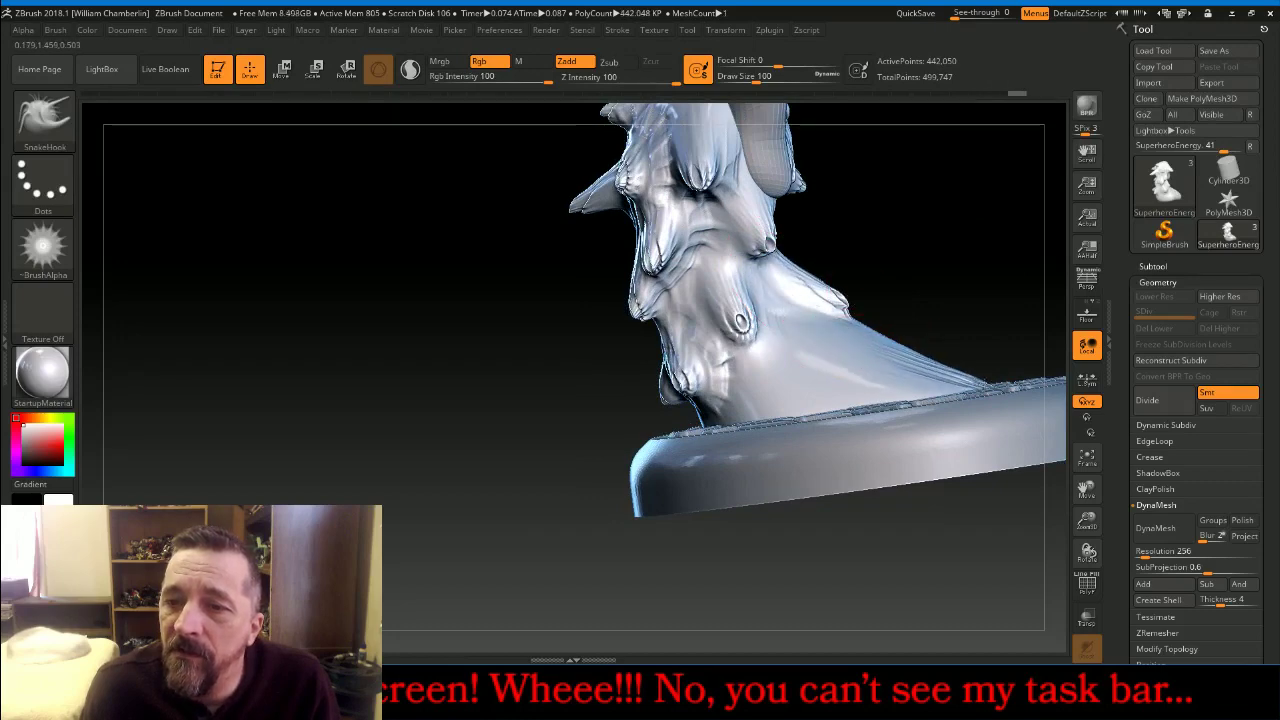
mouse_move(1023, 300)
left_mouse_down()
mouse_move(966, 315)
mouse_move(898, 298)
mouse_move(988, 316)
left_mouse_up()
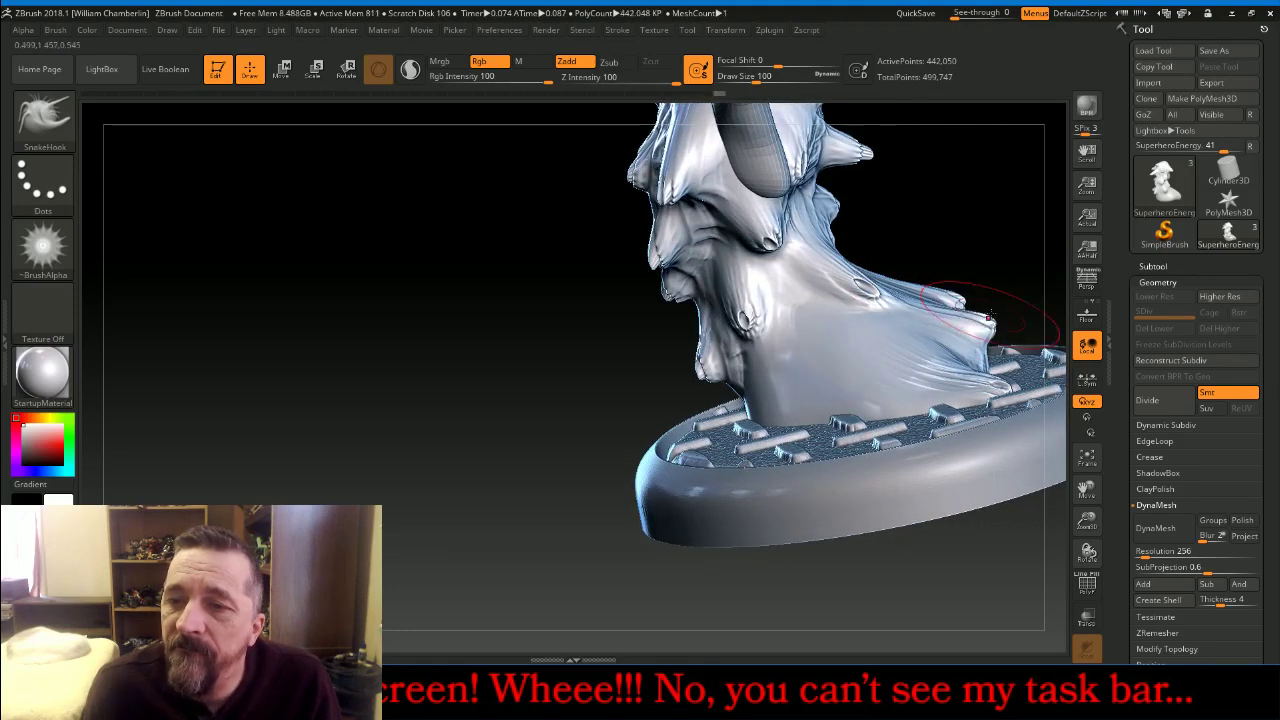
Pull pointed tendrils out of the energy trail's front foot where it spreads onto the textured base
mouse_move(1050, 245)
left_mouse_down()
mouse_move(880, 308)
mouse_move(835, 290)
mouse_move(800, 330)
left_mouse_up()
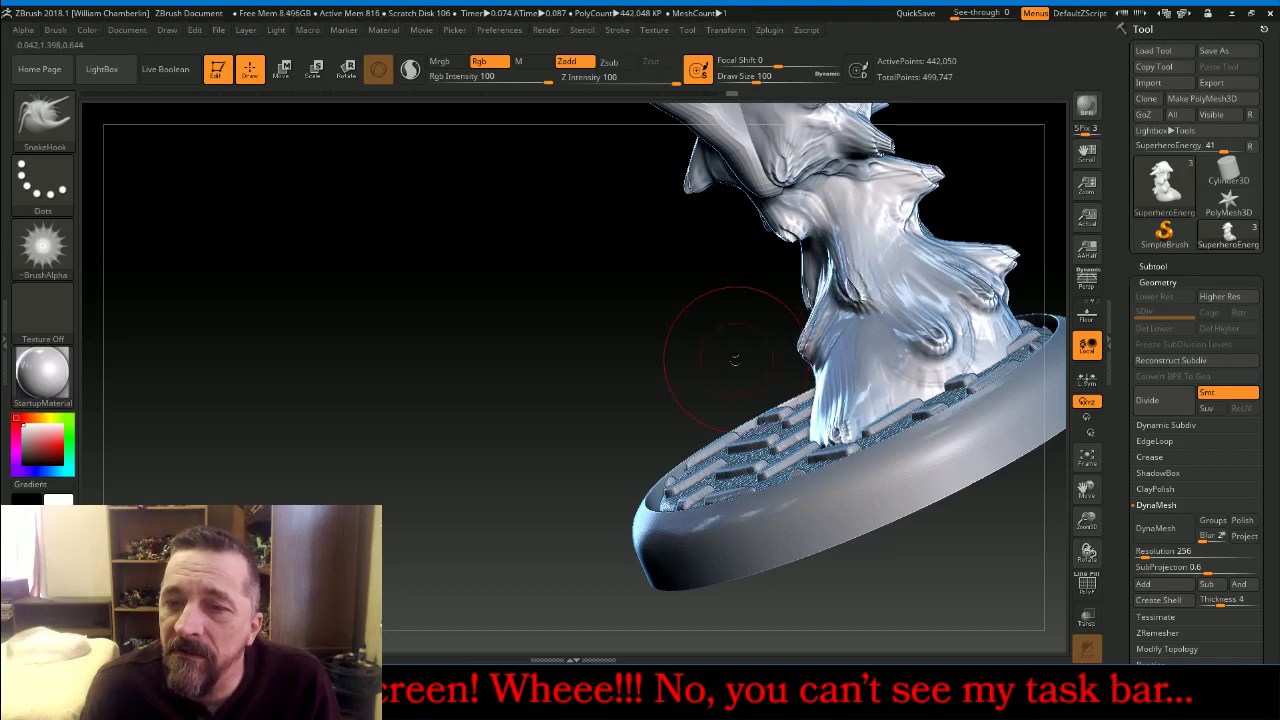
left_click_drag(735, 358, 820, 393)
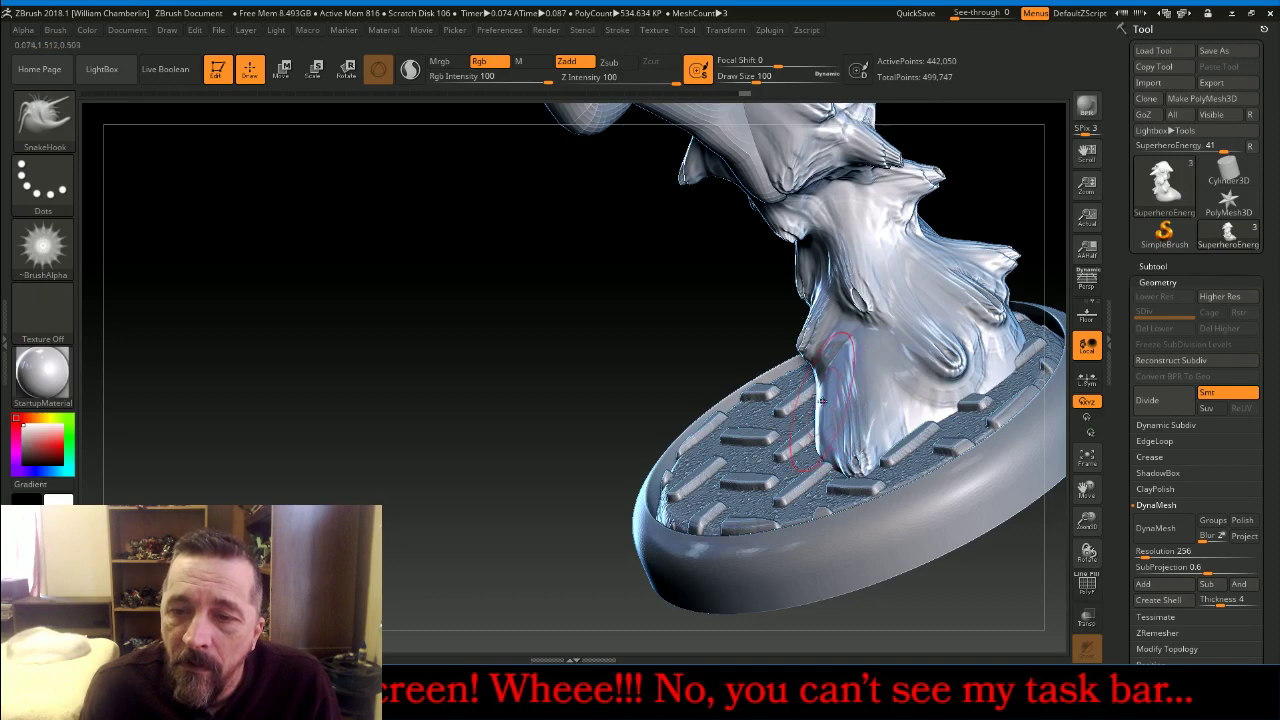
mouse_move(822, 400)
left_mouse_down("shift")
mouse_move(835, 395)
mouse_move(785, 440)
left_mouse_up("shift")
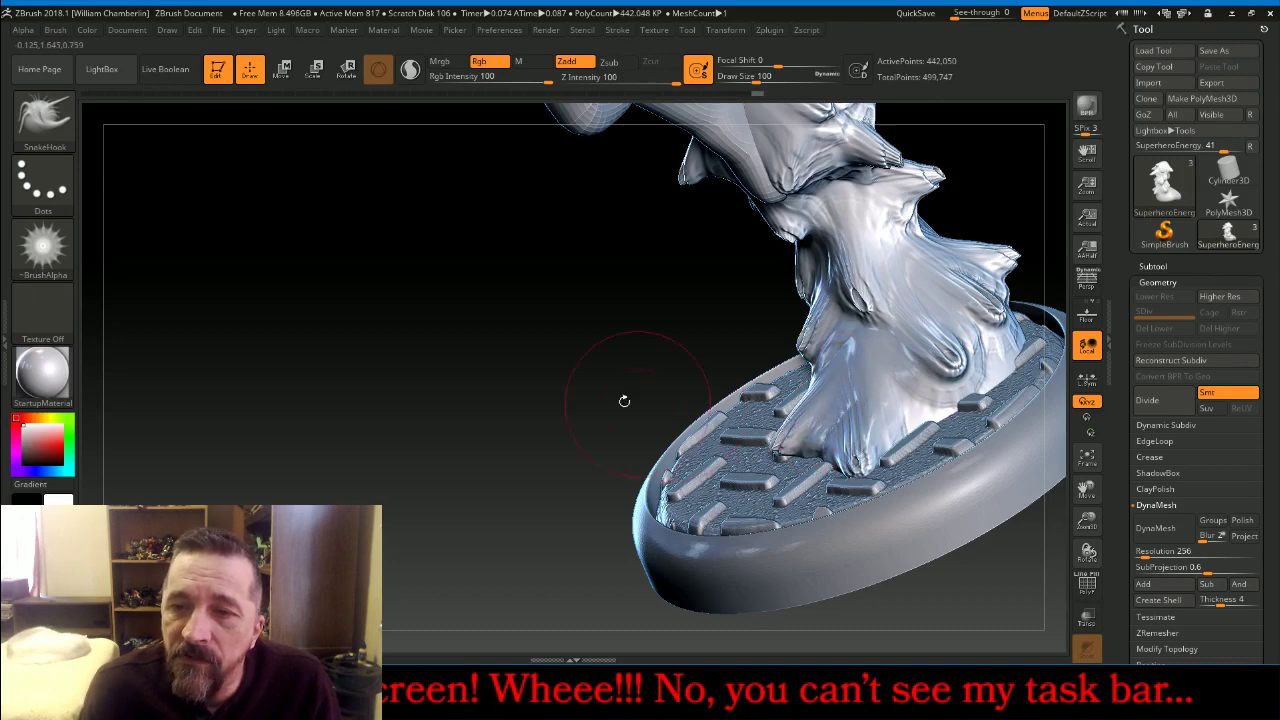
mouse_move(624, 401)
left_mouse_down()
mouse_move(718, 380)
mouse_move(760, 350)
mouse_move(730, 385)
mouse_move(692, 400)
left_mouse_up()
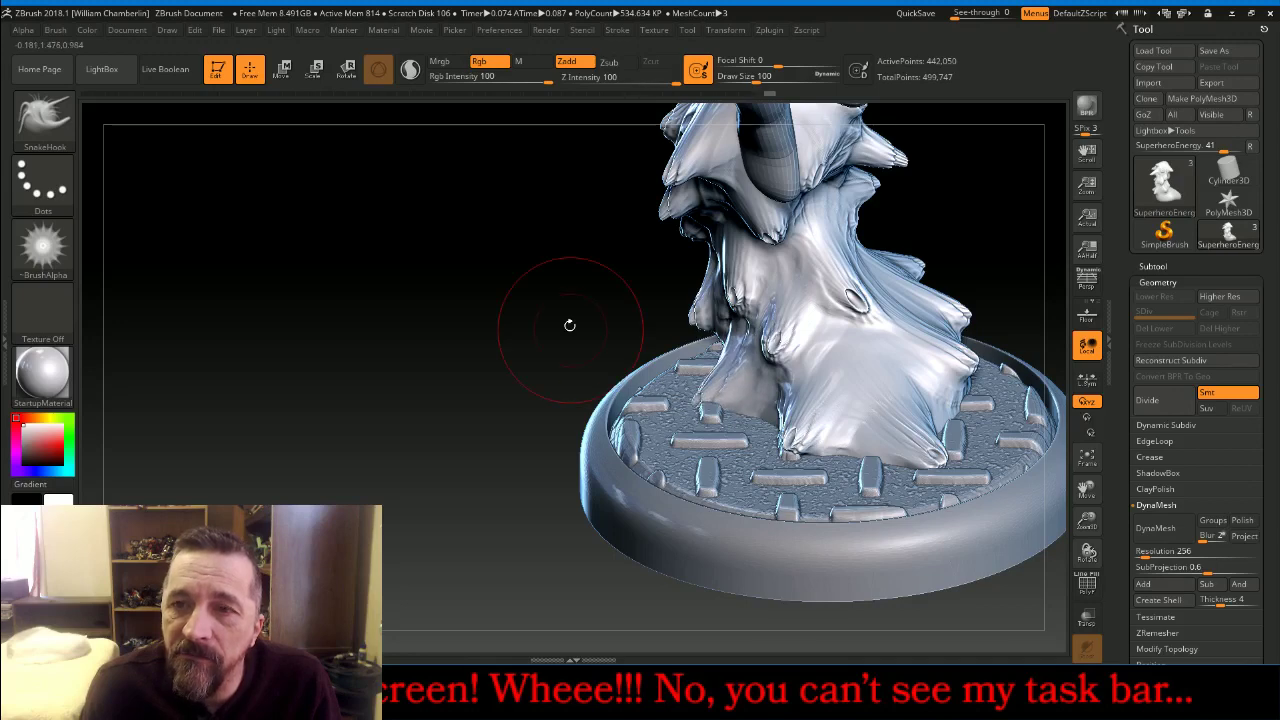
Pull more SnakeHook spikes out of the energy trail's lower flanks beside the base rim and near its top
left_click_drag(569, 325, 640, 337)
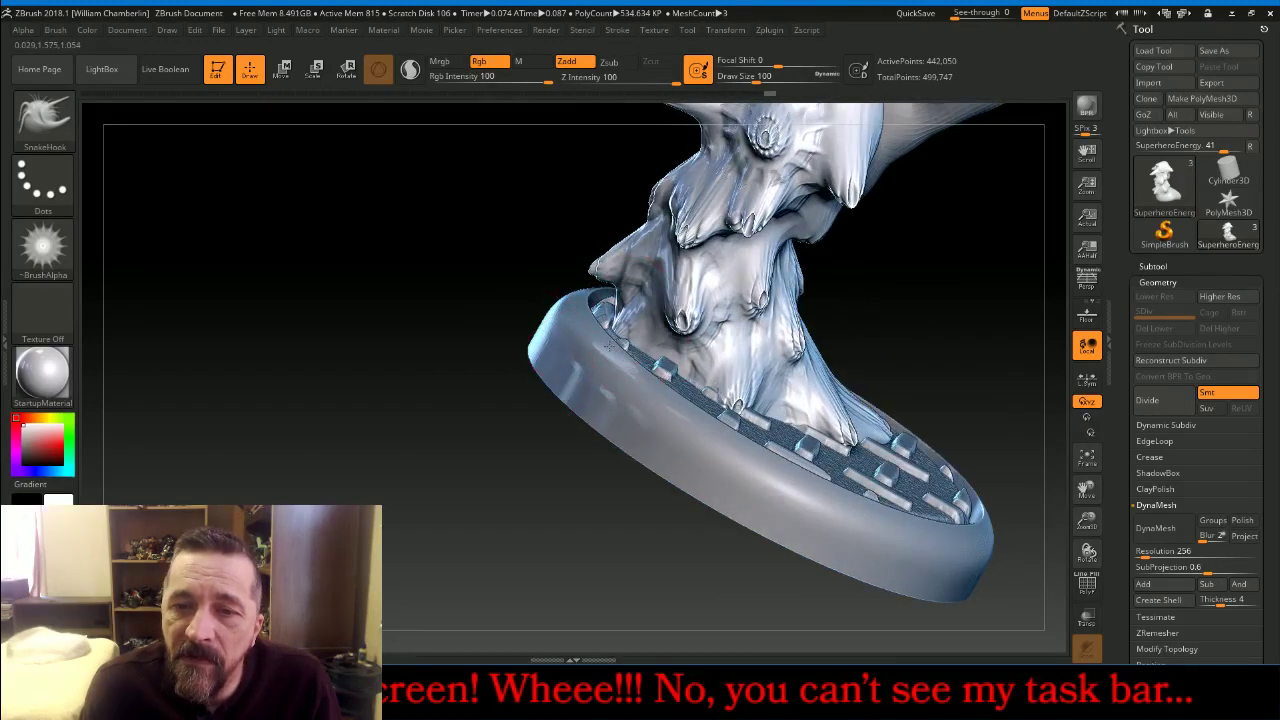
left_click_drag(514, 340, 520, 416)
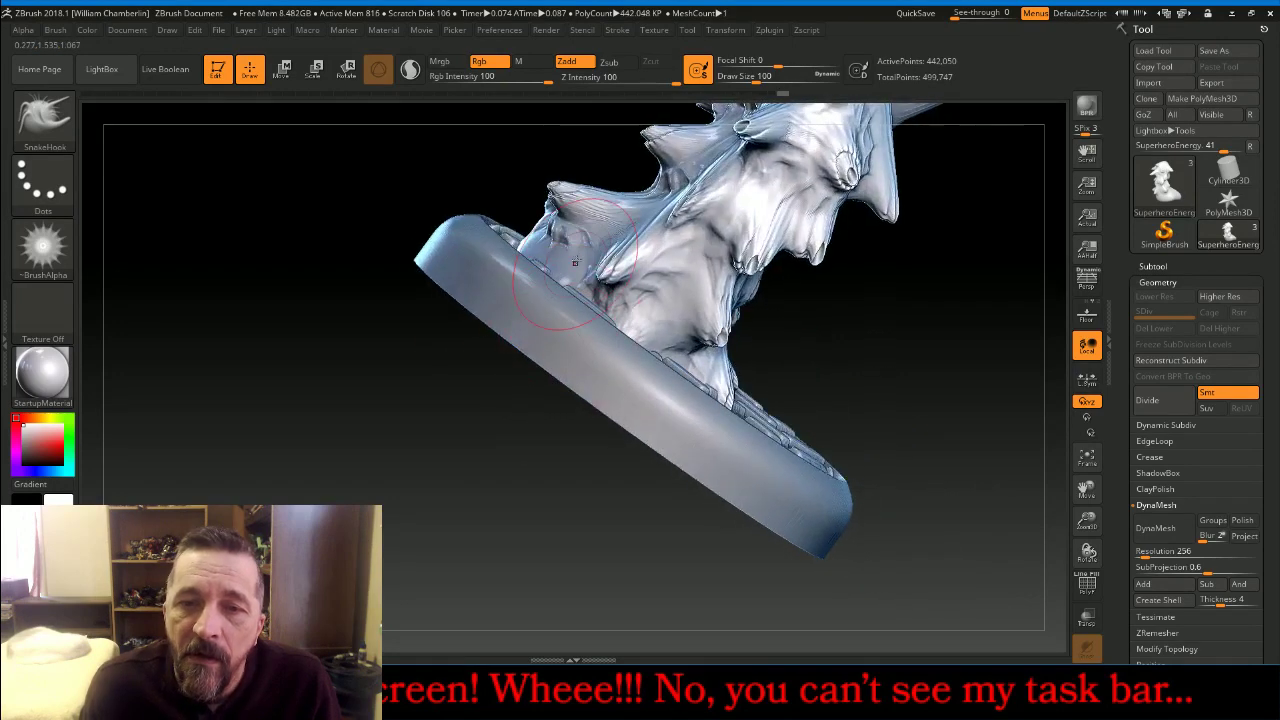
left_click_drag(452, 308, 429, 428)
left_click_drag(490, 211, 443, 185)
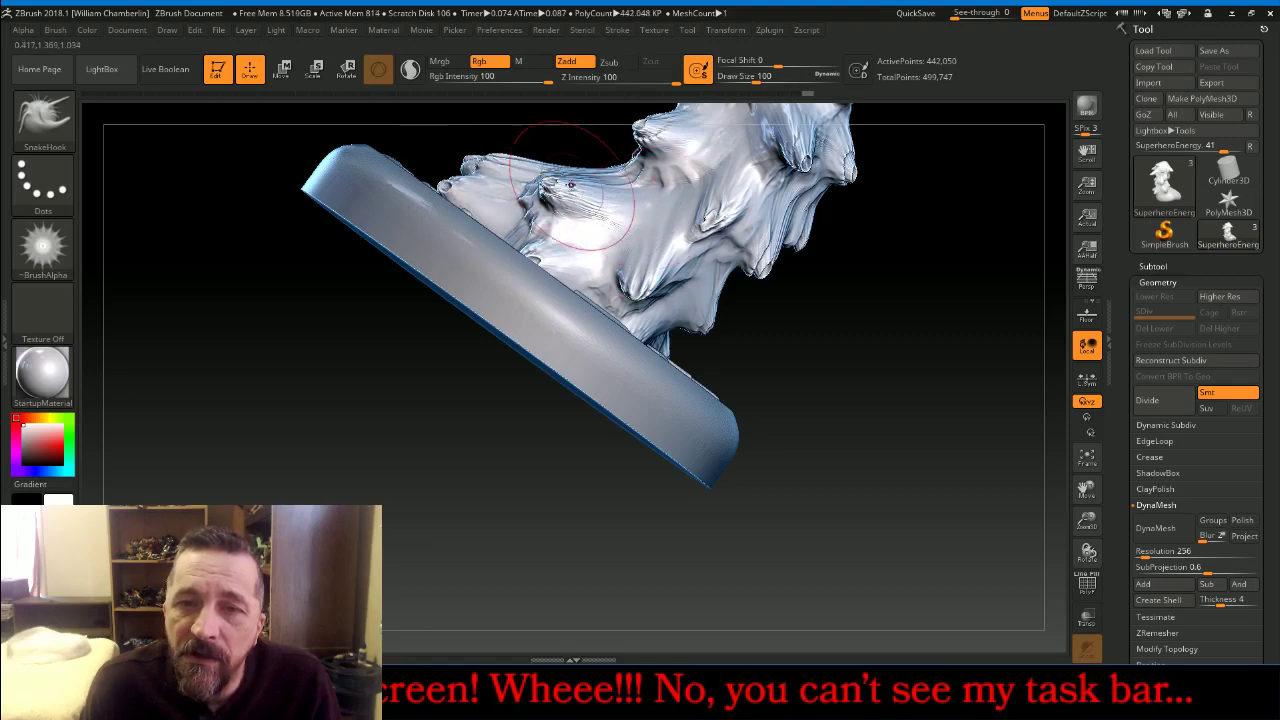
left_click_drag(924, 425, 893, 465)
left_click(1087, 460)
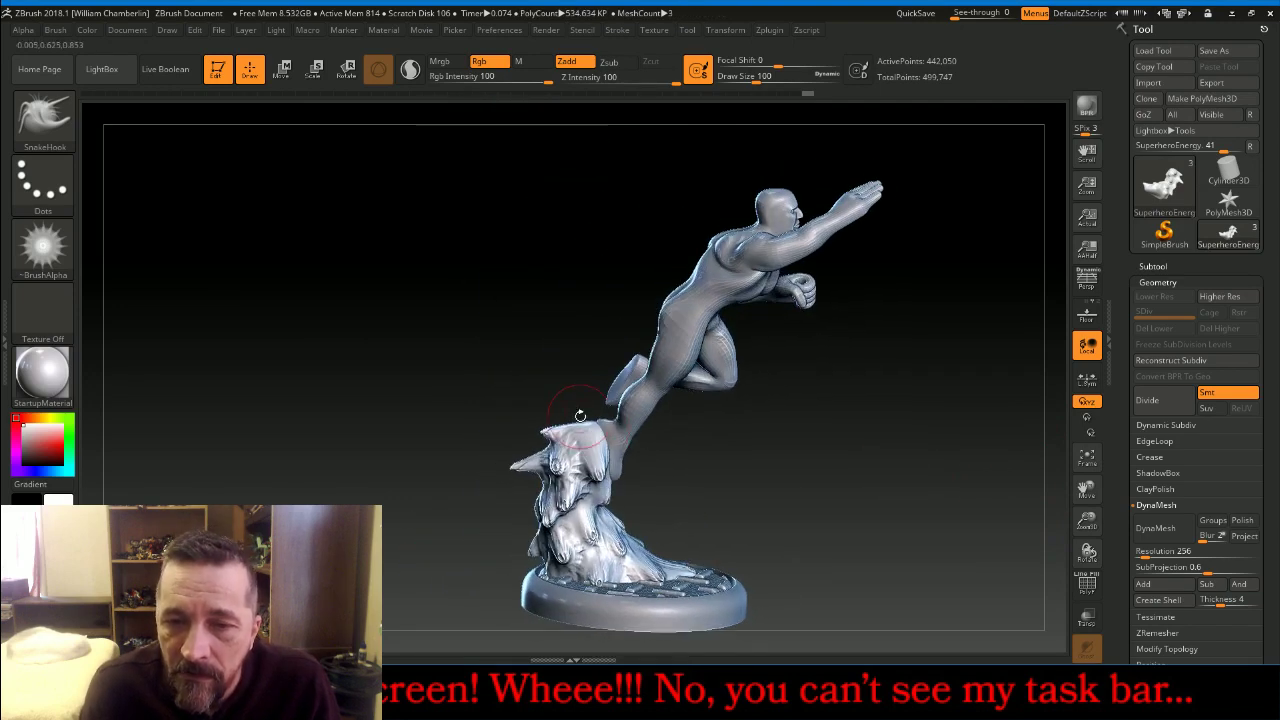
left_click_drag(580, 415, 596, 424)
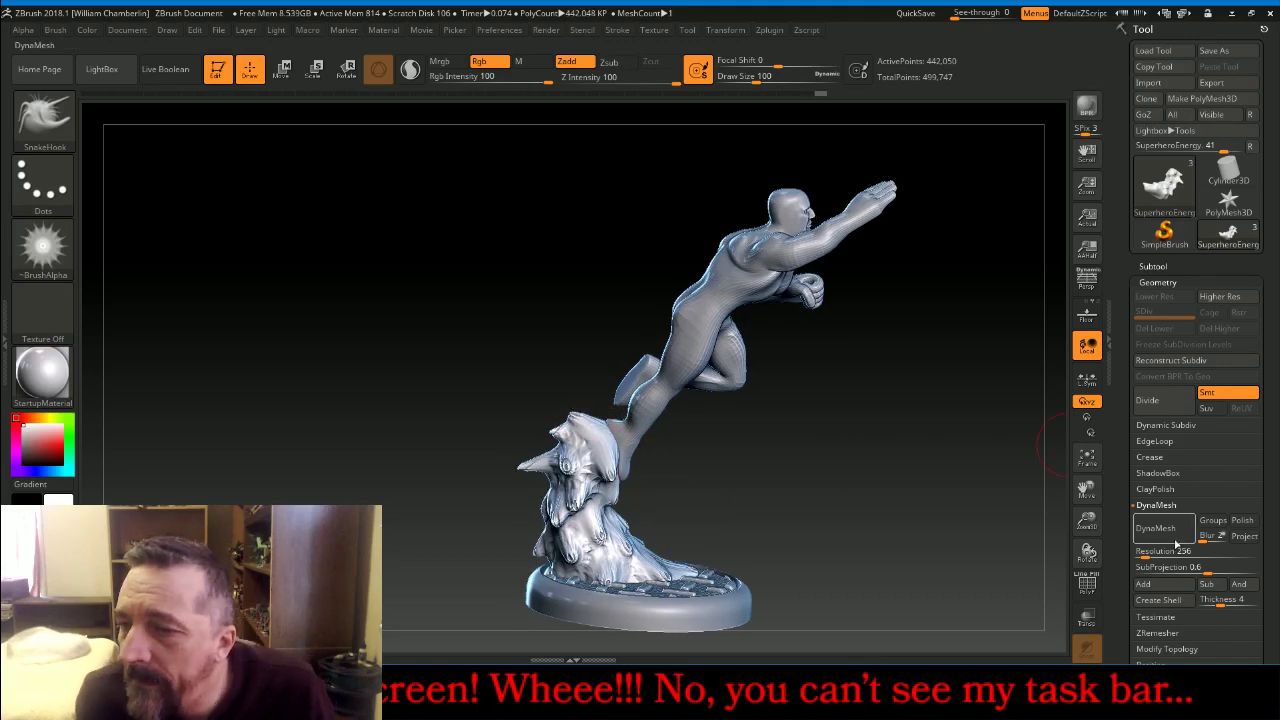
Remesh the energy trail with DynaMesh at resolution 128 and subdivide it up to subdivision level 4
left_click_drag(1140, 551, 1160, 552)
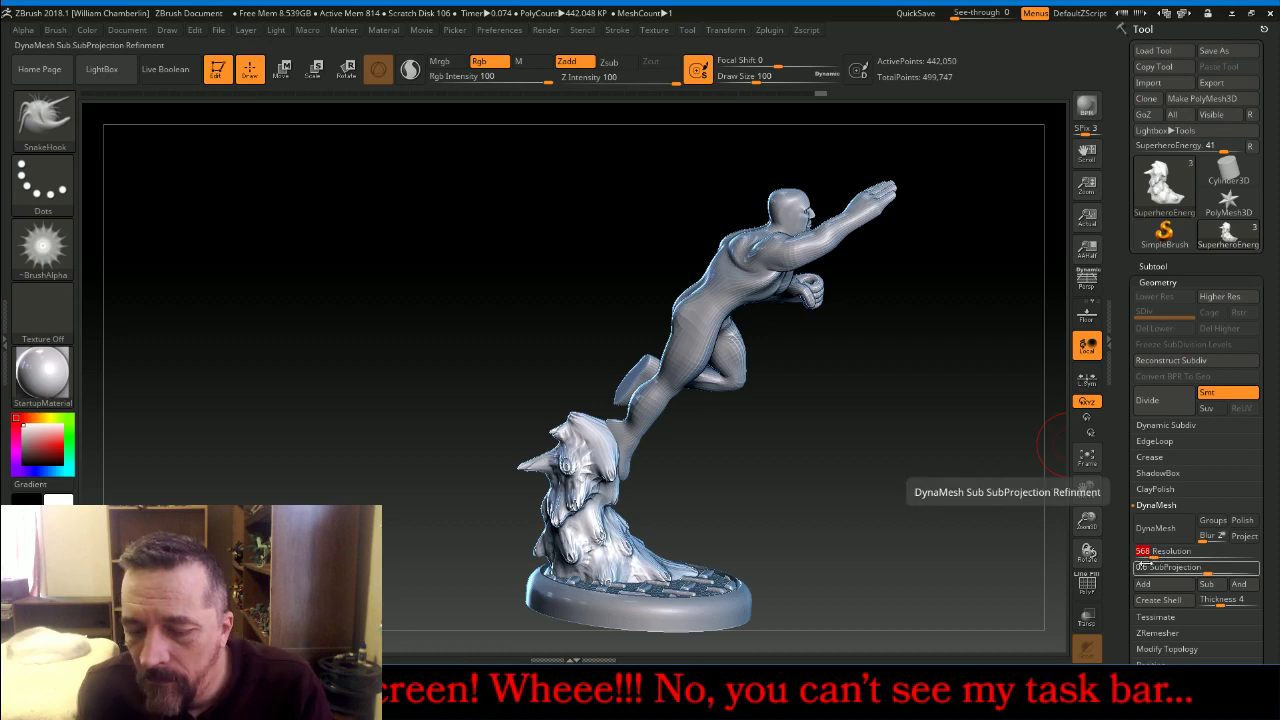
type("128")
key("Return")
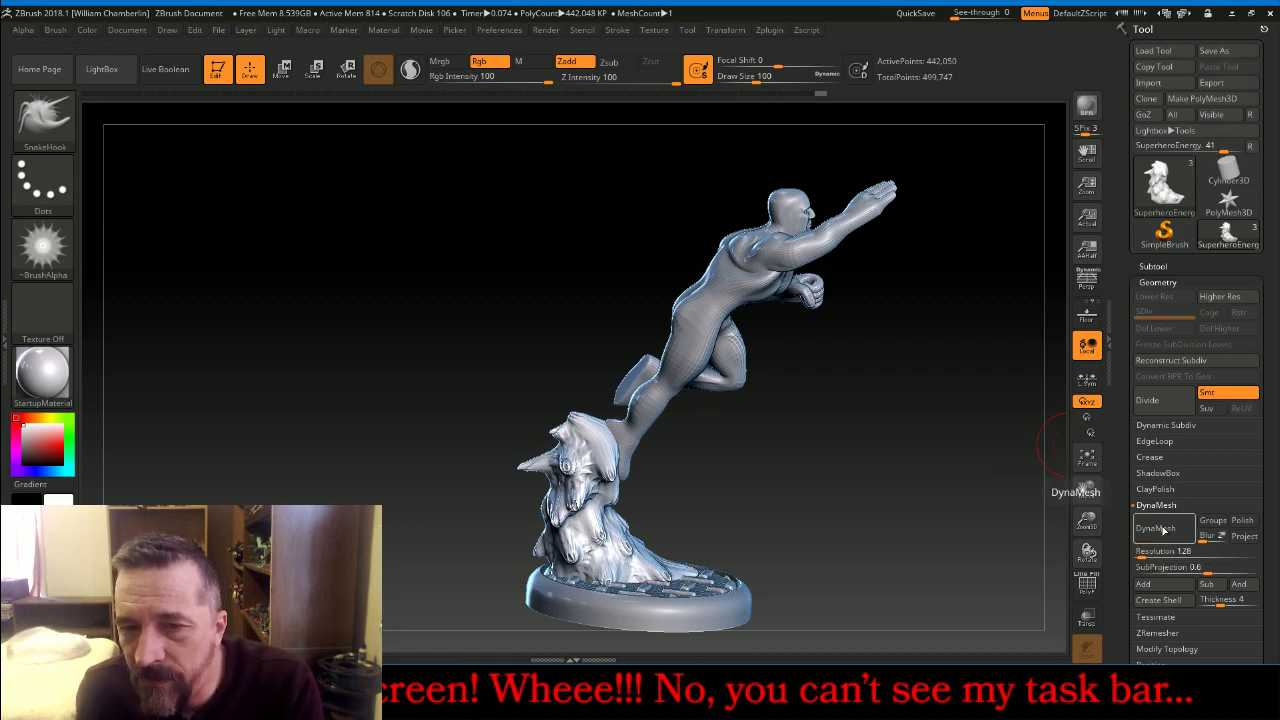
left_click(1165, 529)
left_click(1147, 400)
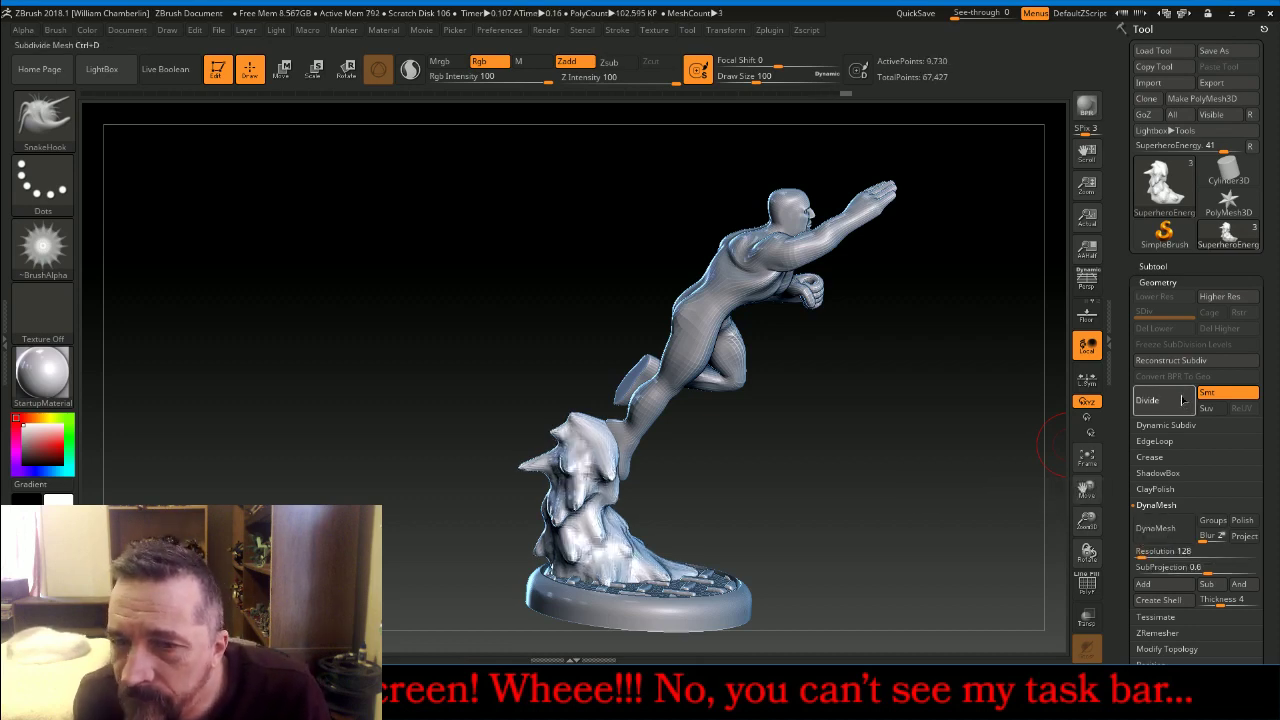
left_click(1147, 400)
left_click(1147, 400)
Turn off the SnakeHook brush's alpha and draw out longer, smooth spikes on the energy trail's upper and middle sections
left_click(43, 118)
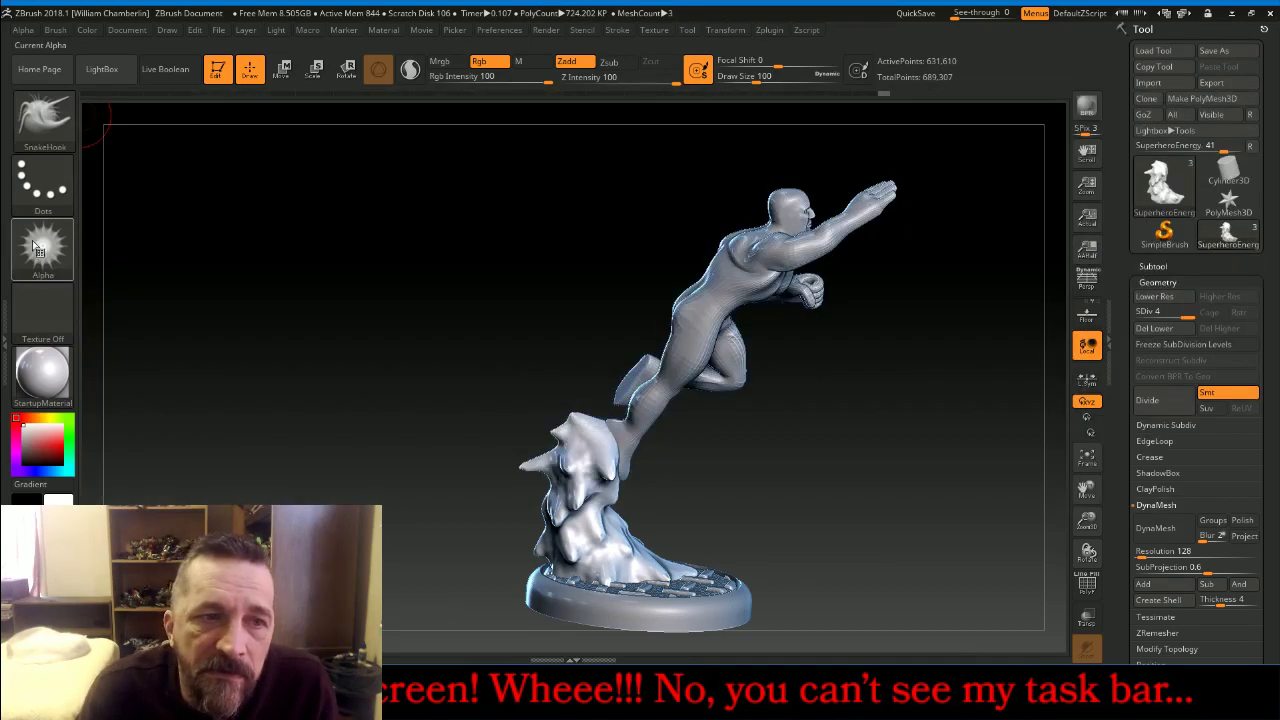
left_click(40, 246)
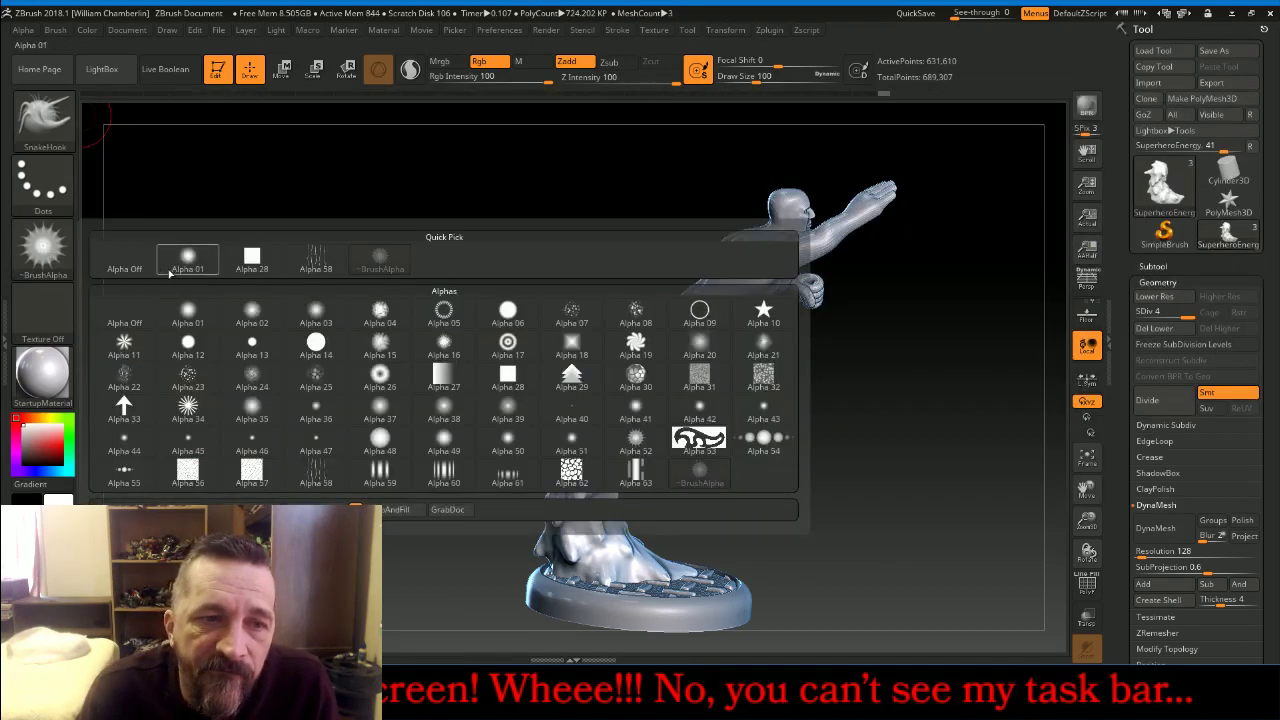
left_click(125, 260)
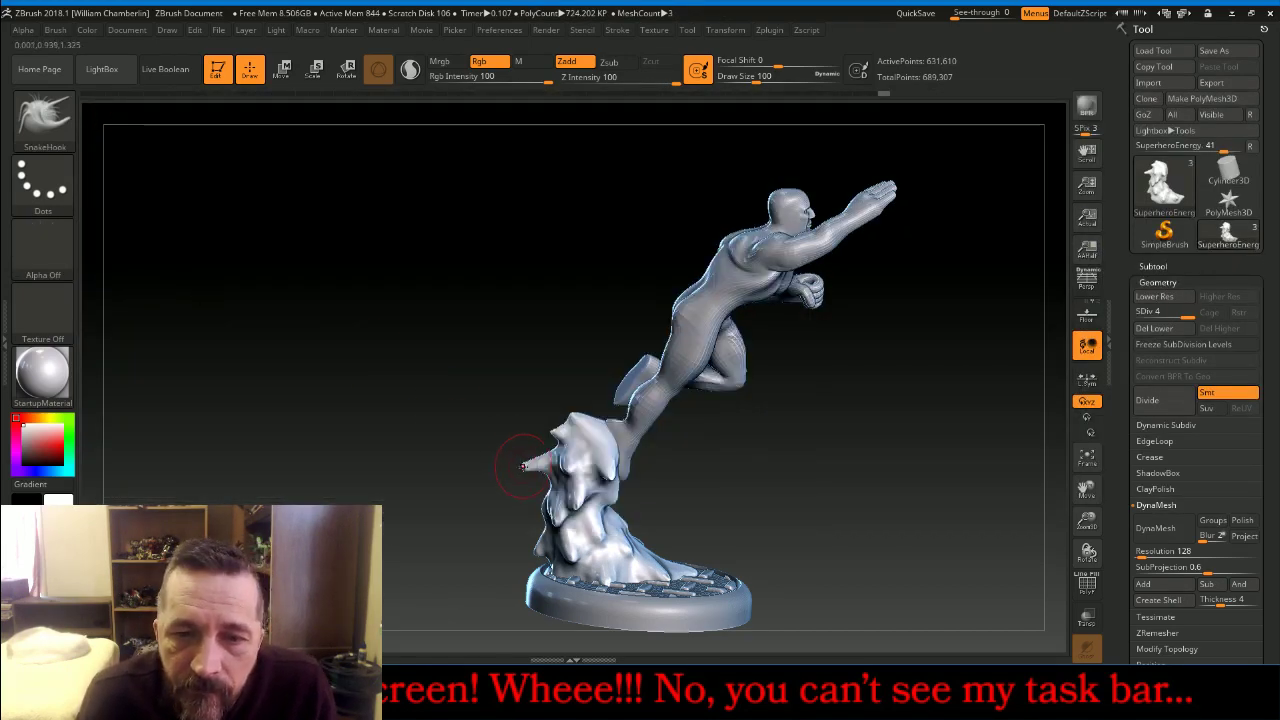
left_click_drag(510, 460, 500, 468)
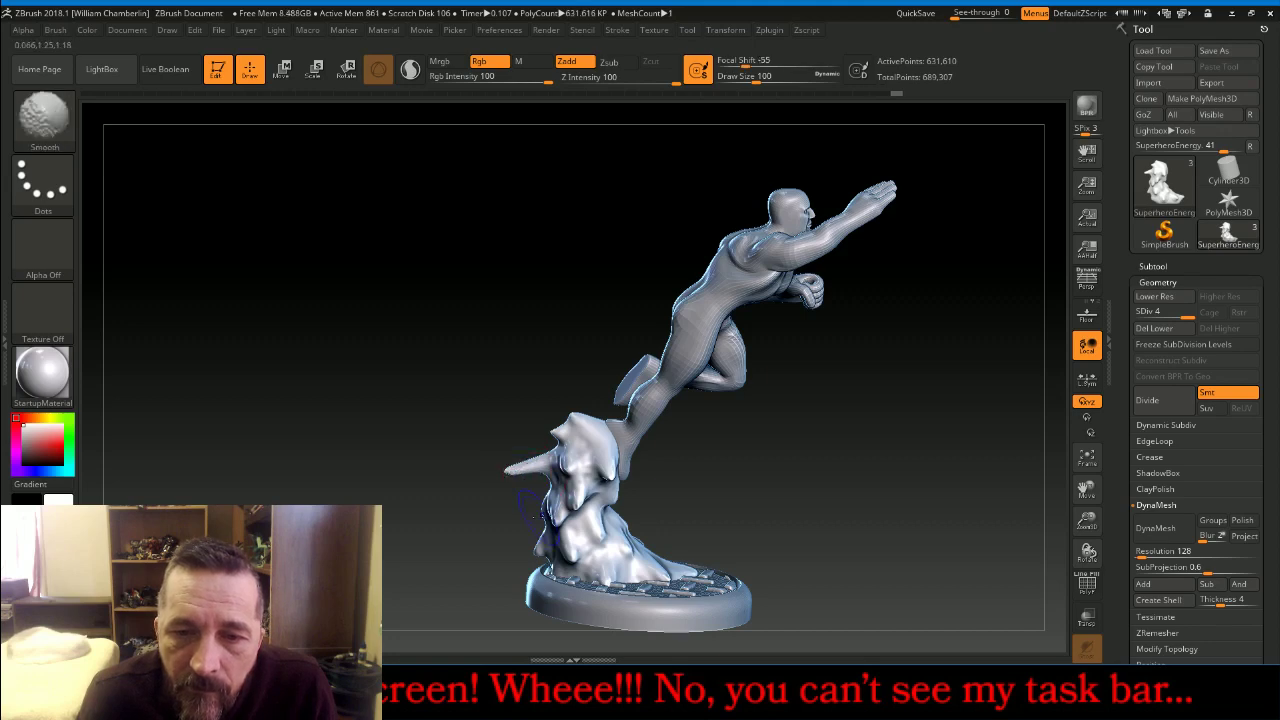
mouse_move(738, 477)
left_mouse_down()
mouse_move(806, 474)
mouse_move(719, 474)
left_mouse_up()
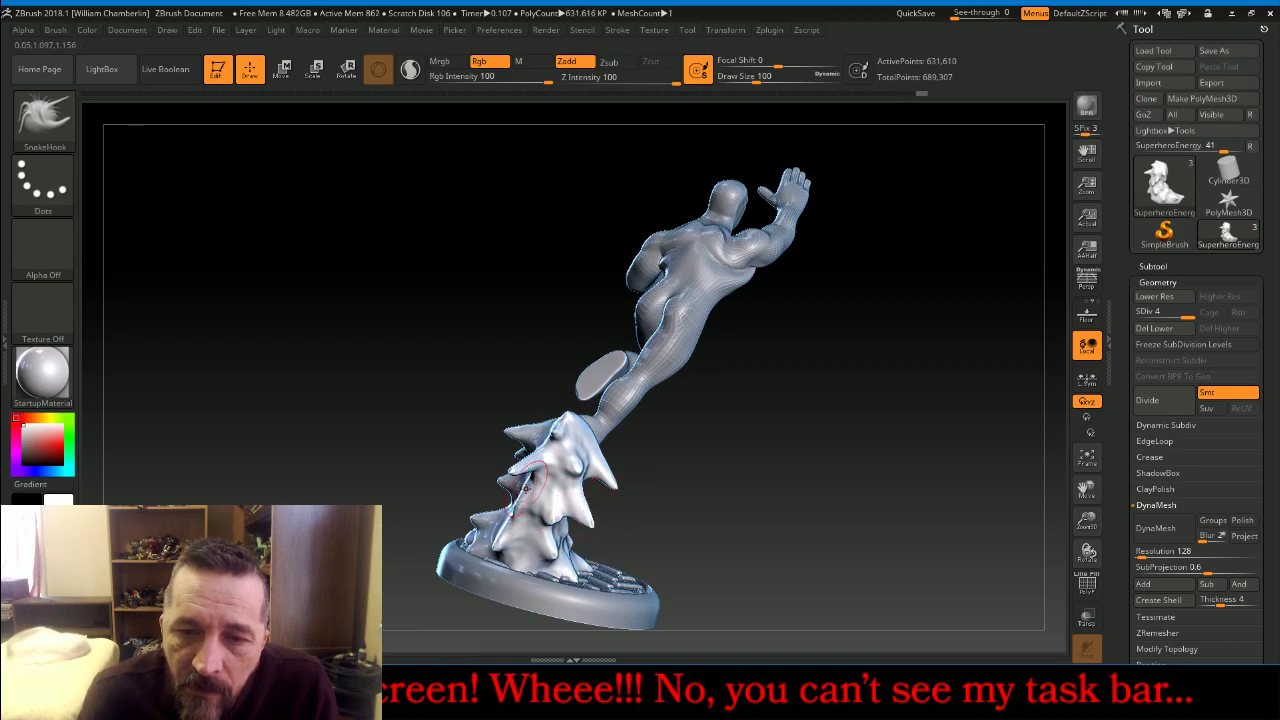
left_click_drag(526, 488, 510, 498)
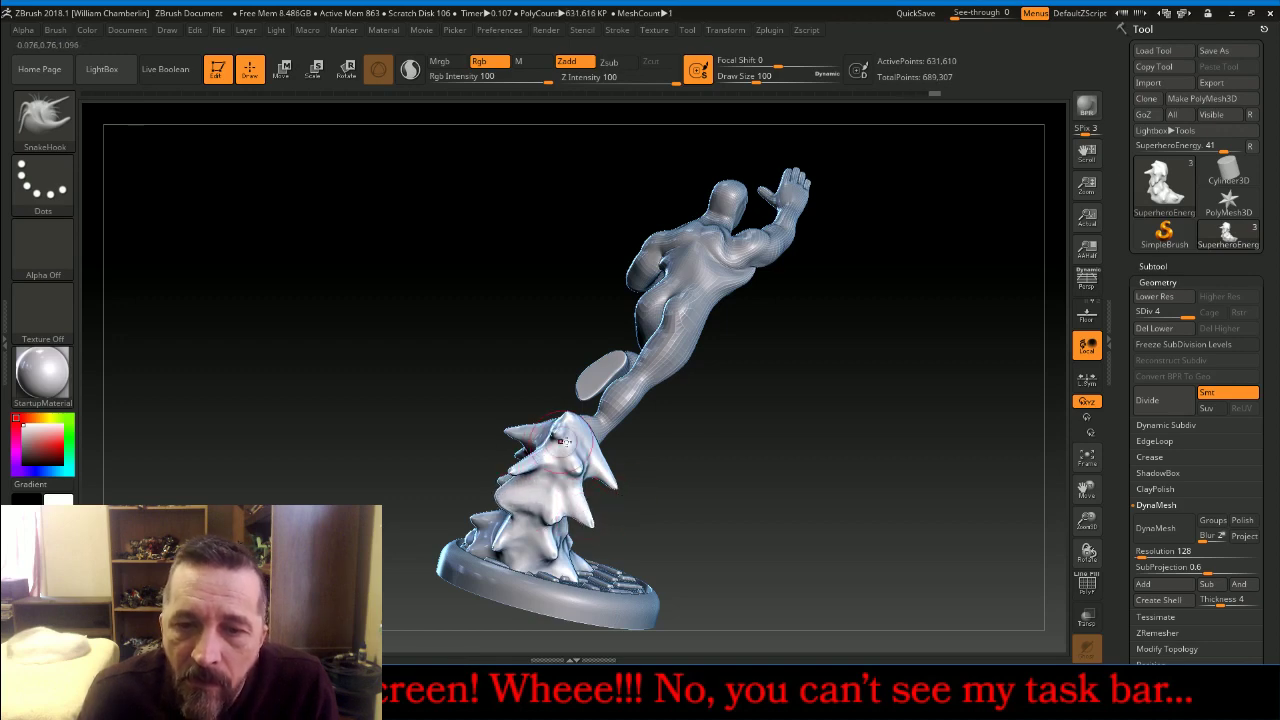
mouse_move(565, 440)
left_mouse_down("shift")
mouse_move(587, 464)
mouse_move(537, 442)
left_mouse_up("shift")
Pull out the spikes on the energy trail's lower section where it spreads over the base
left_click_drag(709, 443, 660, 453)
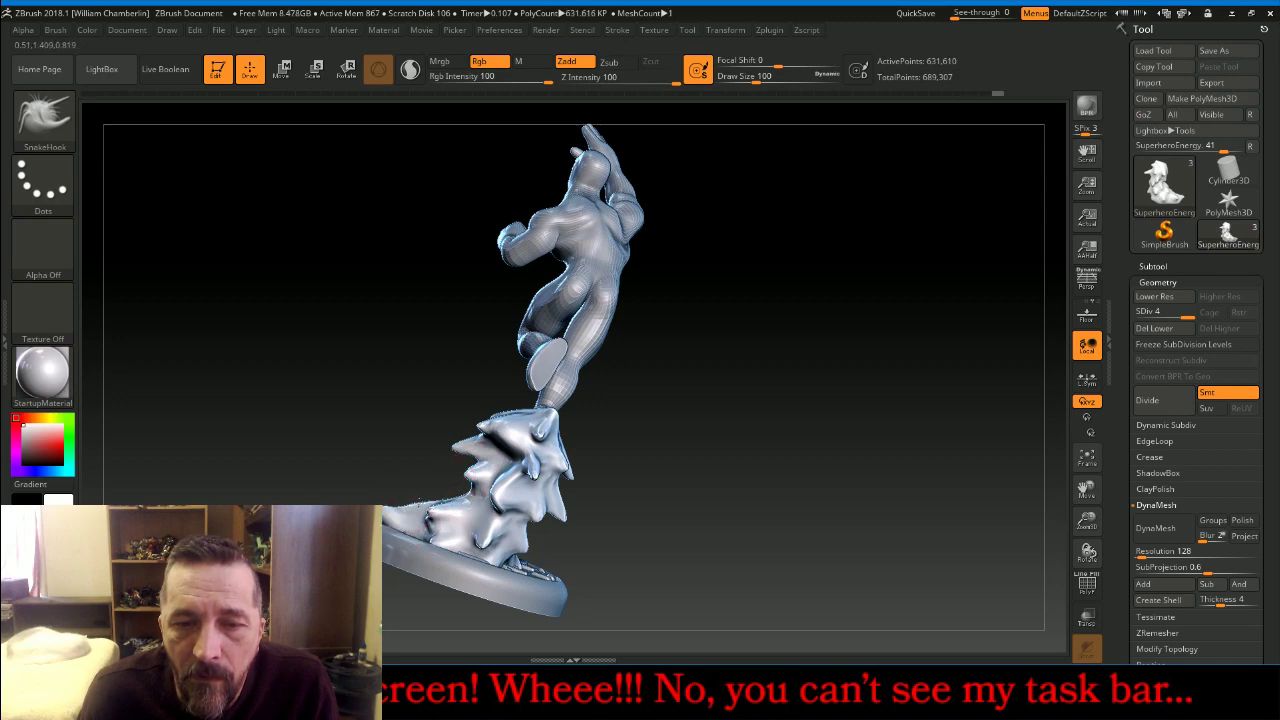
left_click_drag(486, 521, 540, 556)
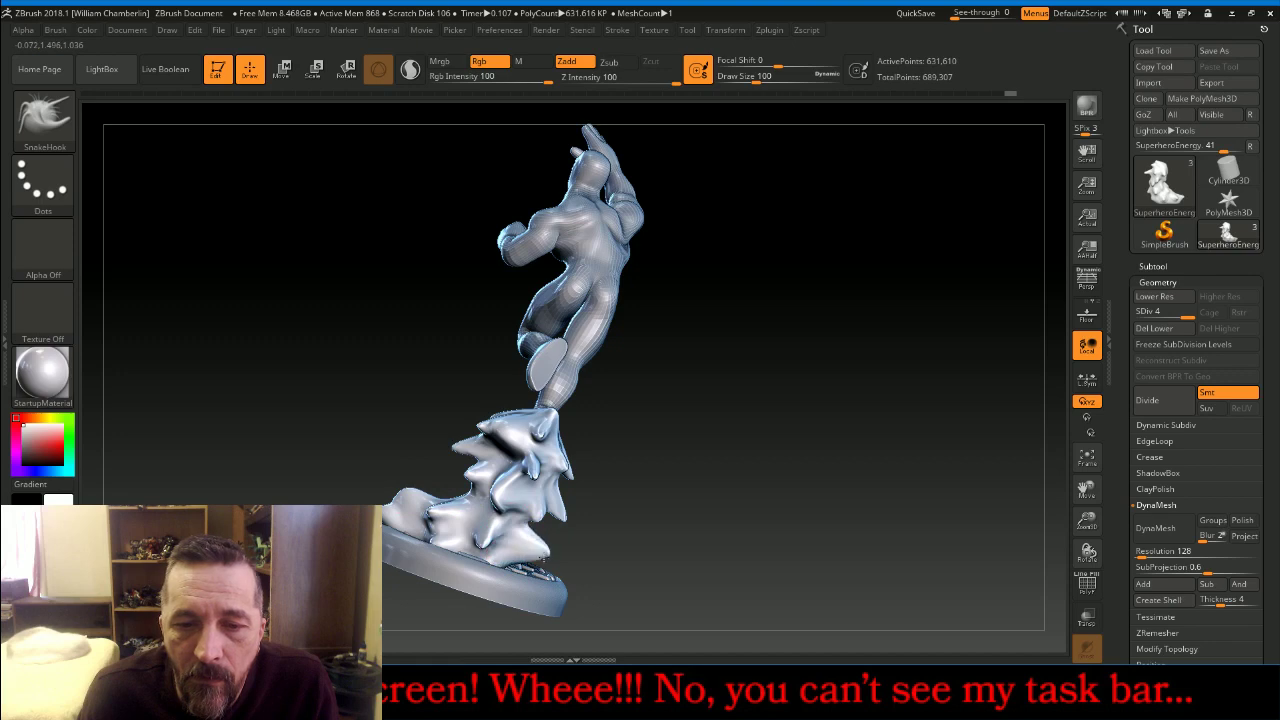
right_click_drag(540, 556, 478, 556)
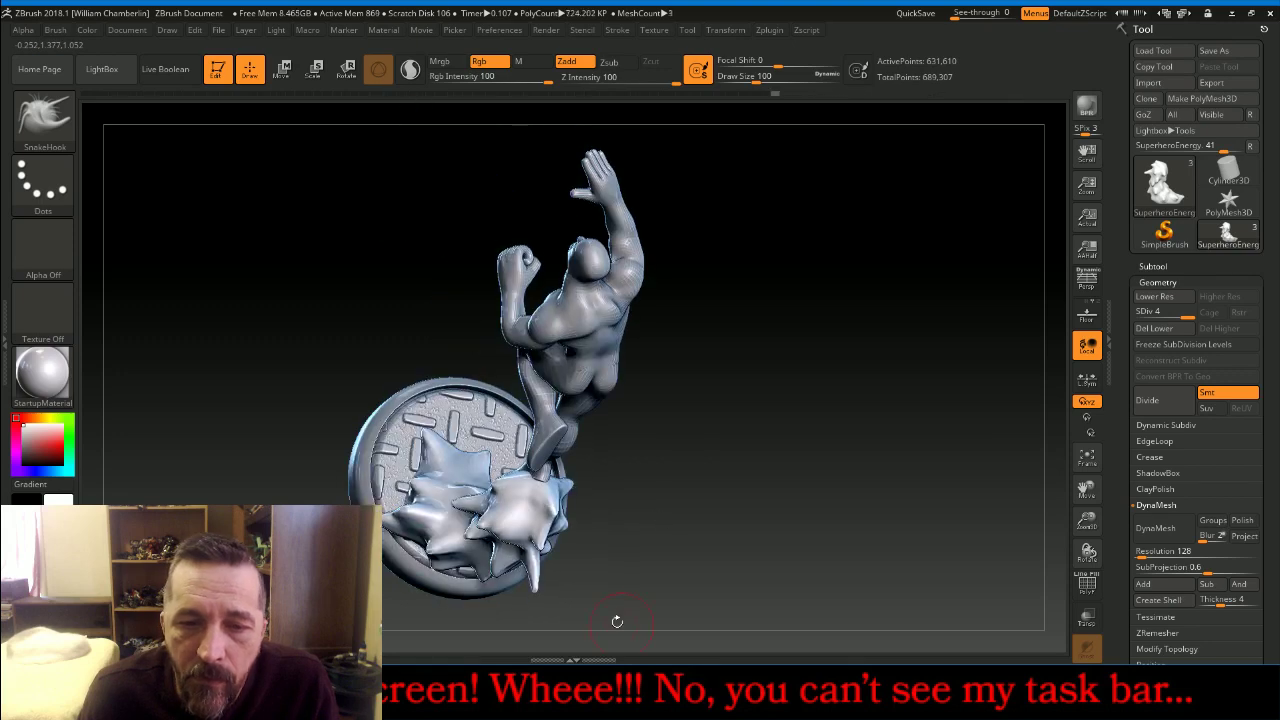
left_click_drag(468, 548, 449, 576)
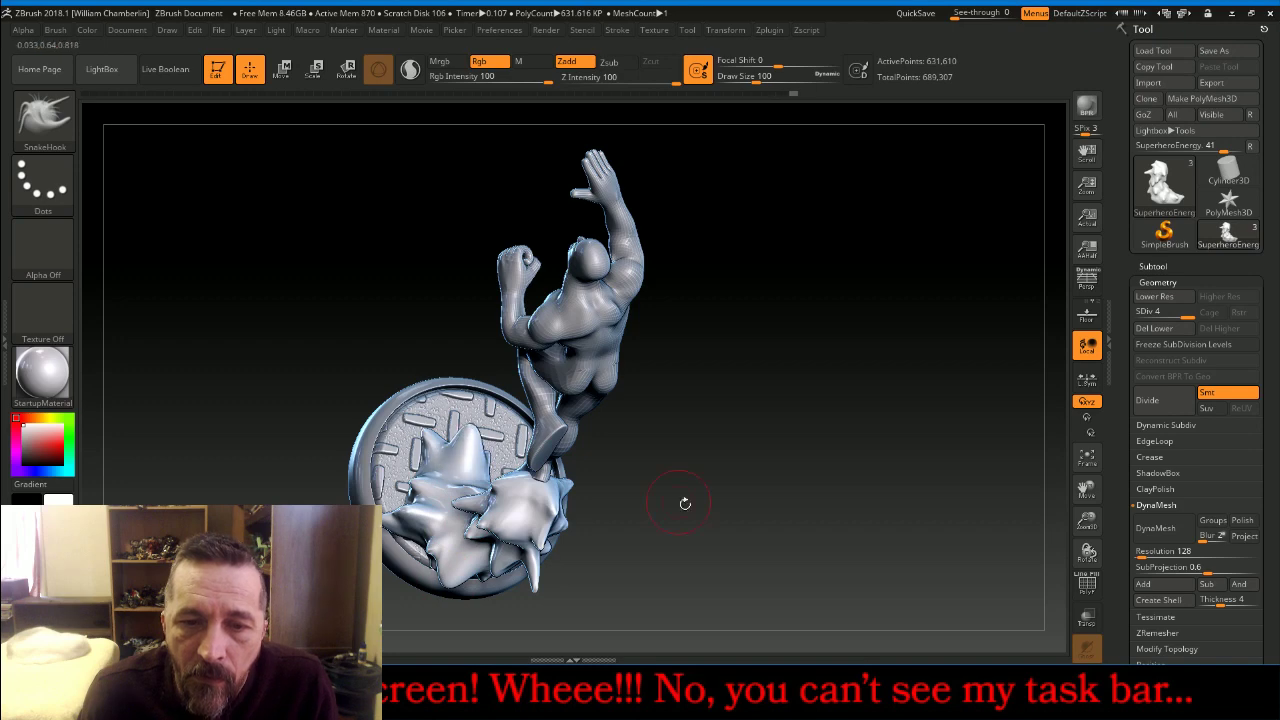
mouse_move(683, 506)
right_mouse_down()
mouse_move(709, 491)
mouse_move(647, 480)
right_mouse_up()
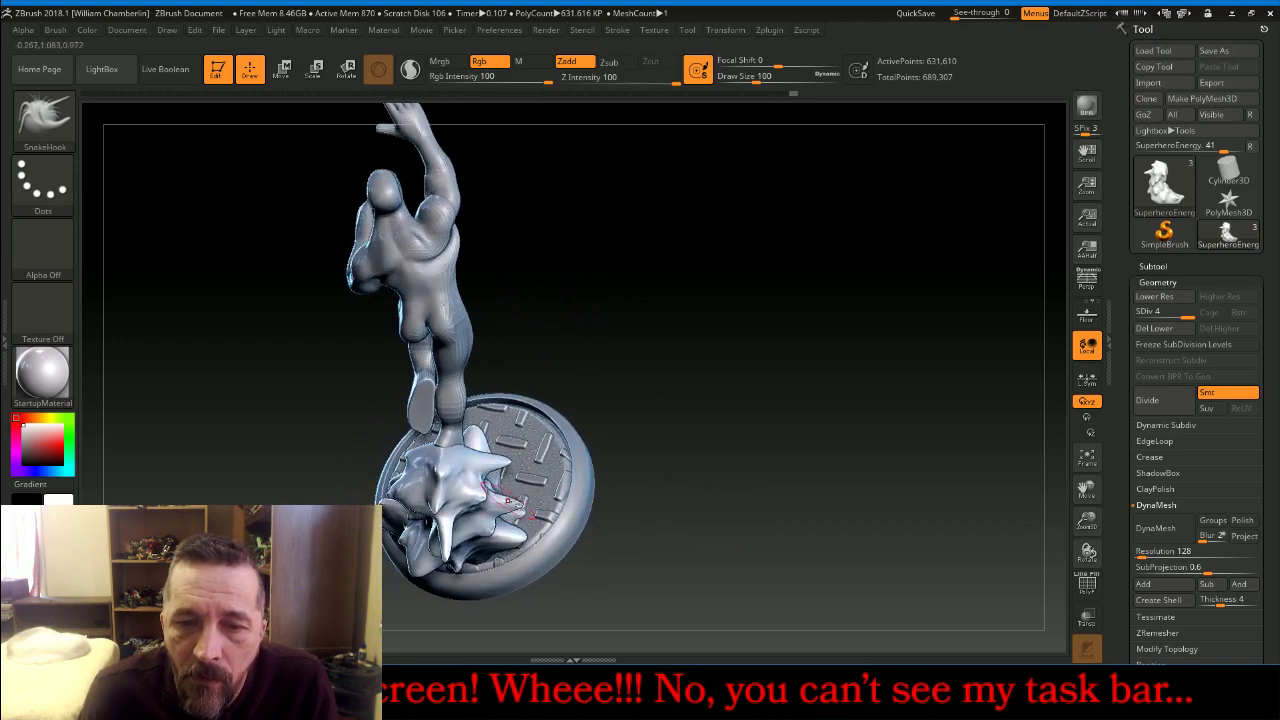
Stretch the spikes along the energy trail's side and back, extending the long one below the hero's foot
left_click_drag(508, 501, 519, 504)
right_click_drag(608, 460, 700, 426)
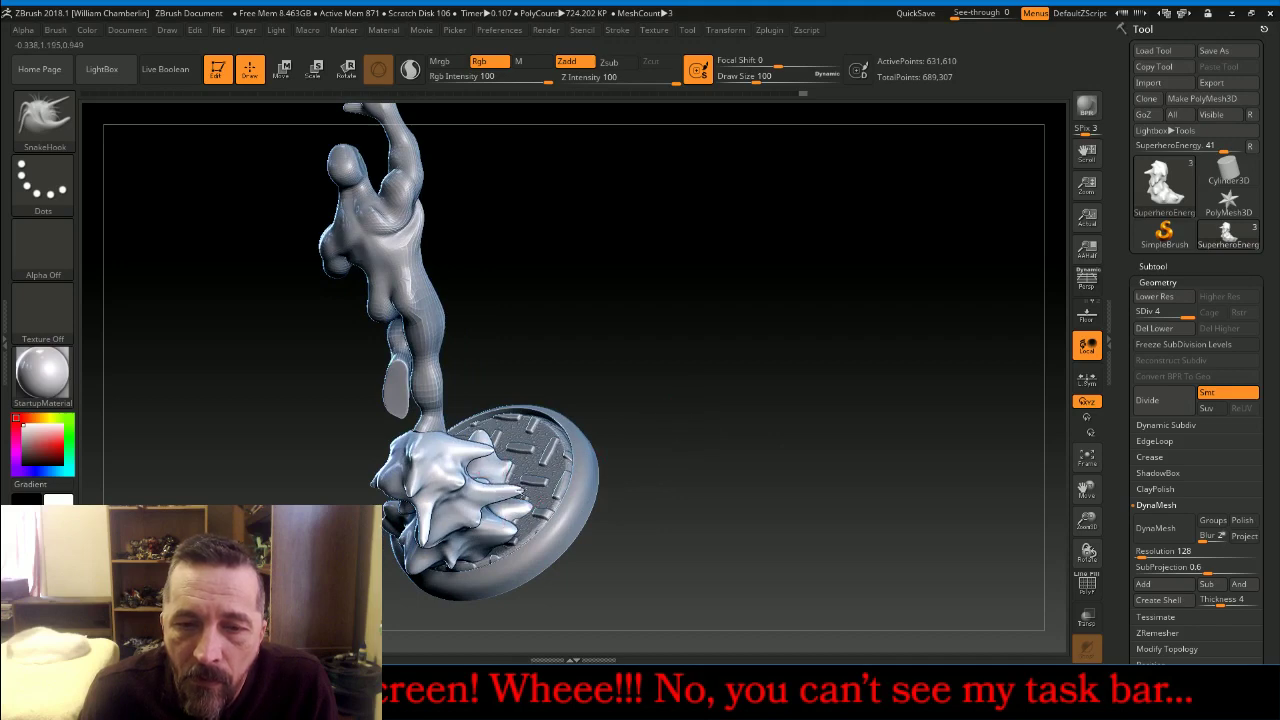
right_click_drag(459, 467, 513, 458)
mouse_move(515, 459)
left_mouse_down()
mouse_move(540, 450)
mouse_move(557, 472)
mouse_move(563, 453)
left_mouse_up()
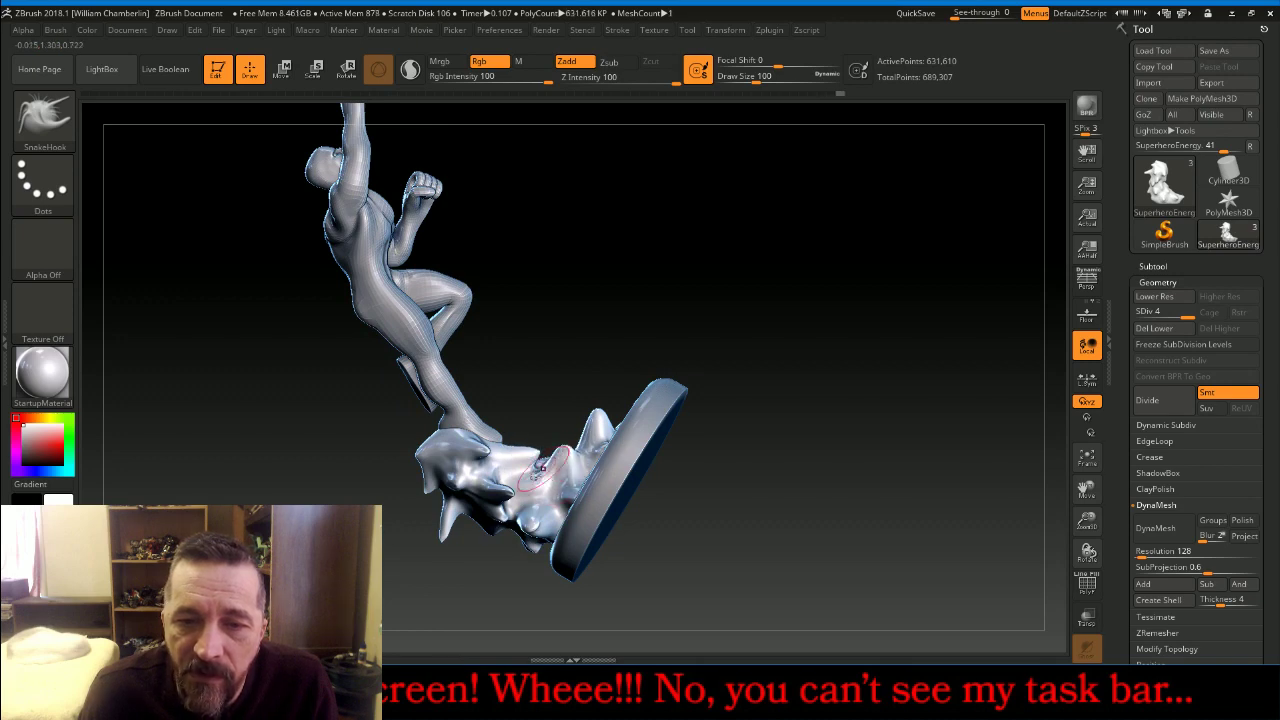
left_click_drag(453, 520, 457, 555)
key("shift")
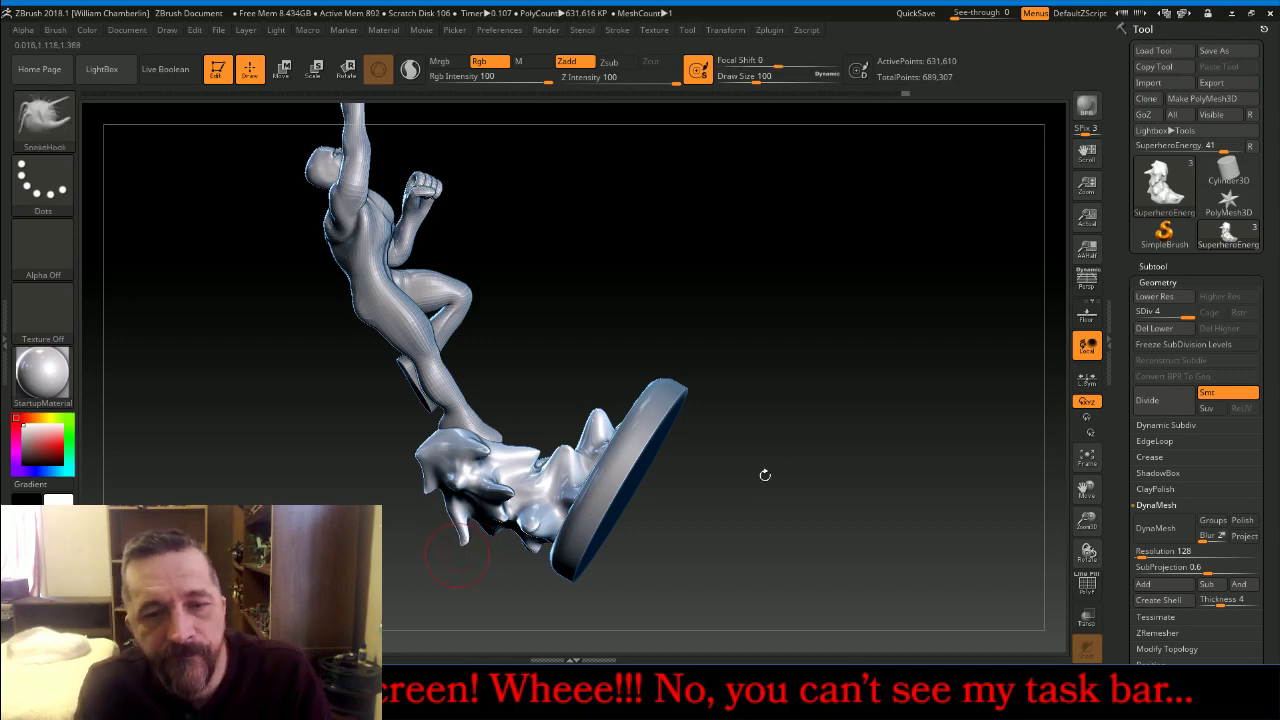
Check the stream's live chat in Firefox, return to ZBrush and frame the whole figure from the side
left_click(675, 692)
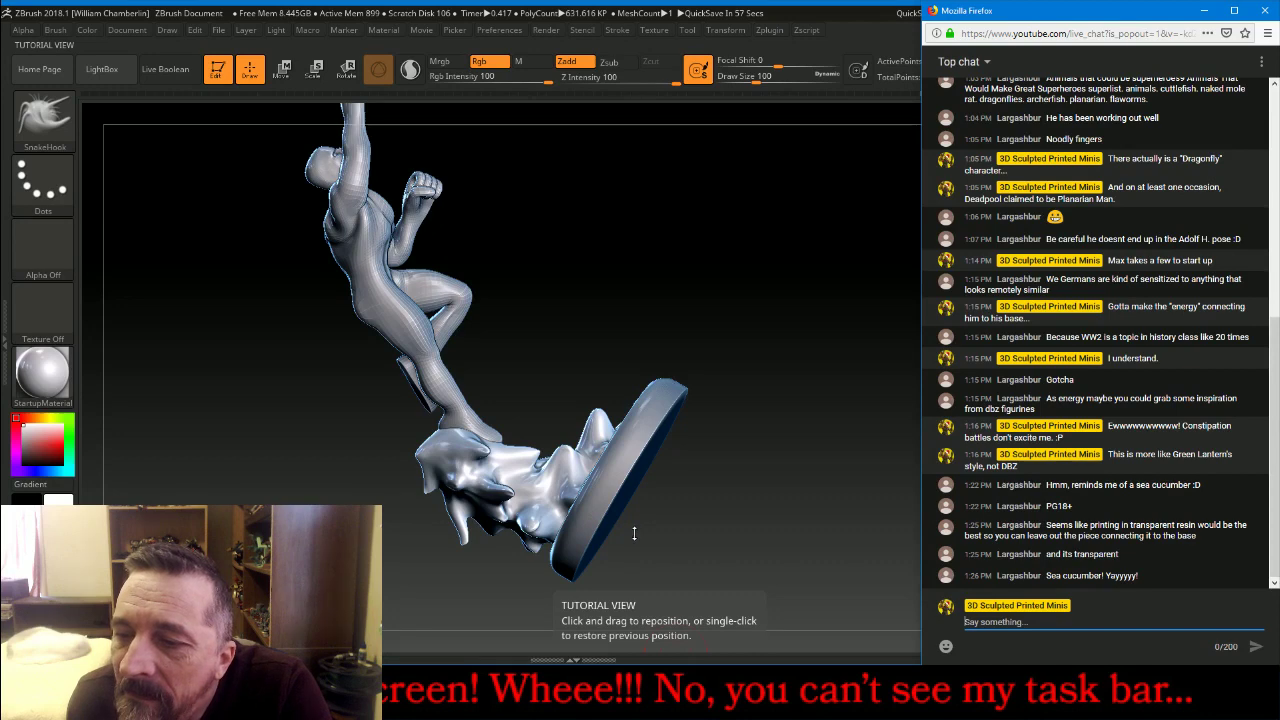
left_click(703, 527)
left_click_drag(706, 523, 774, 451)
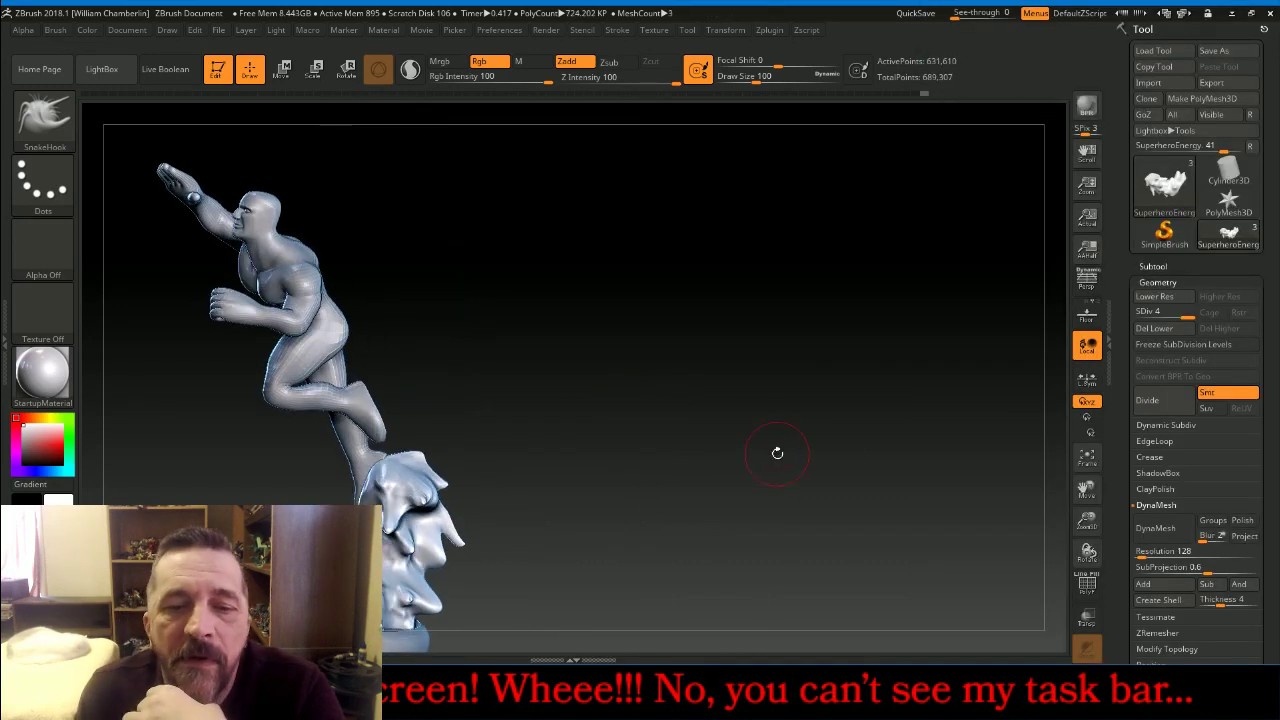
key("f")
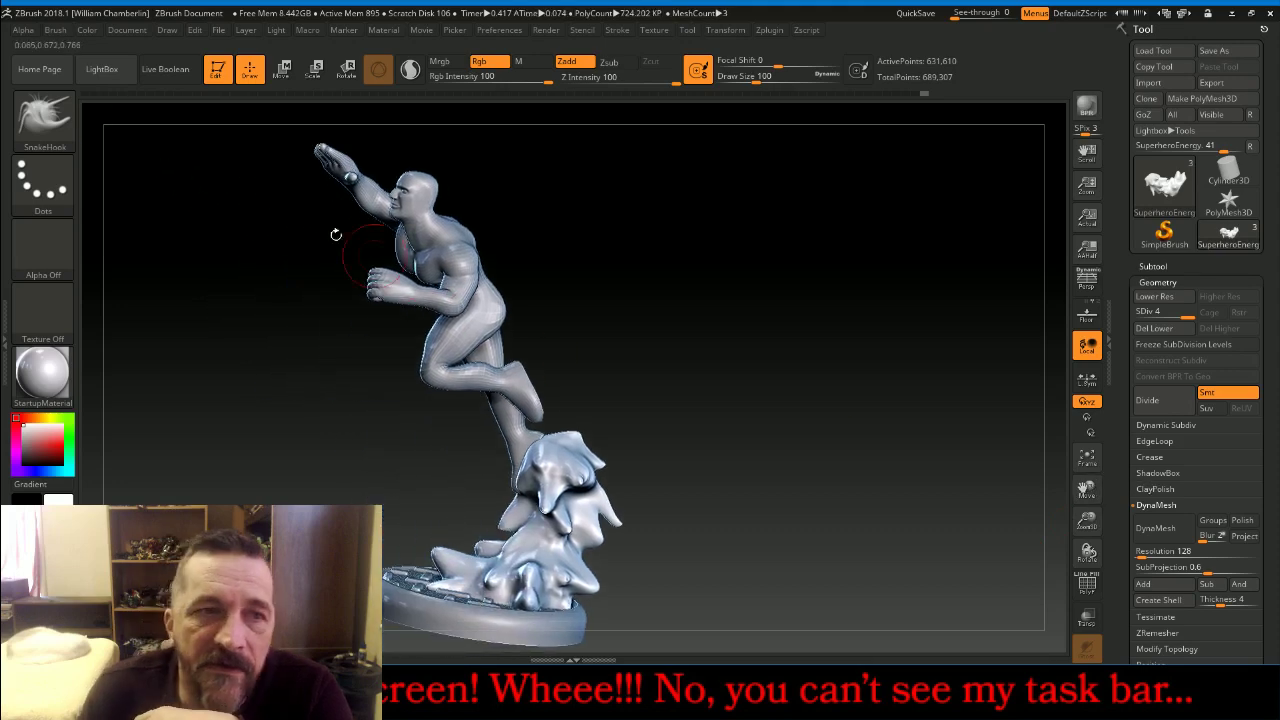
Load the Mallet brush from LightBox's Mallet brush folder
left_click(50, 125)
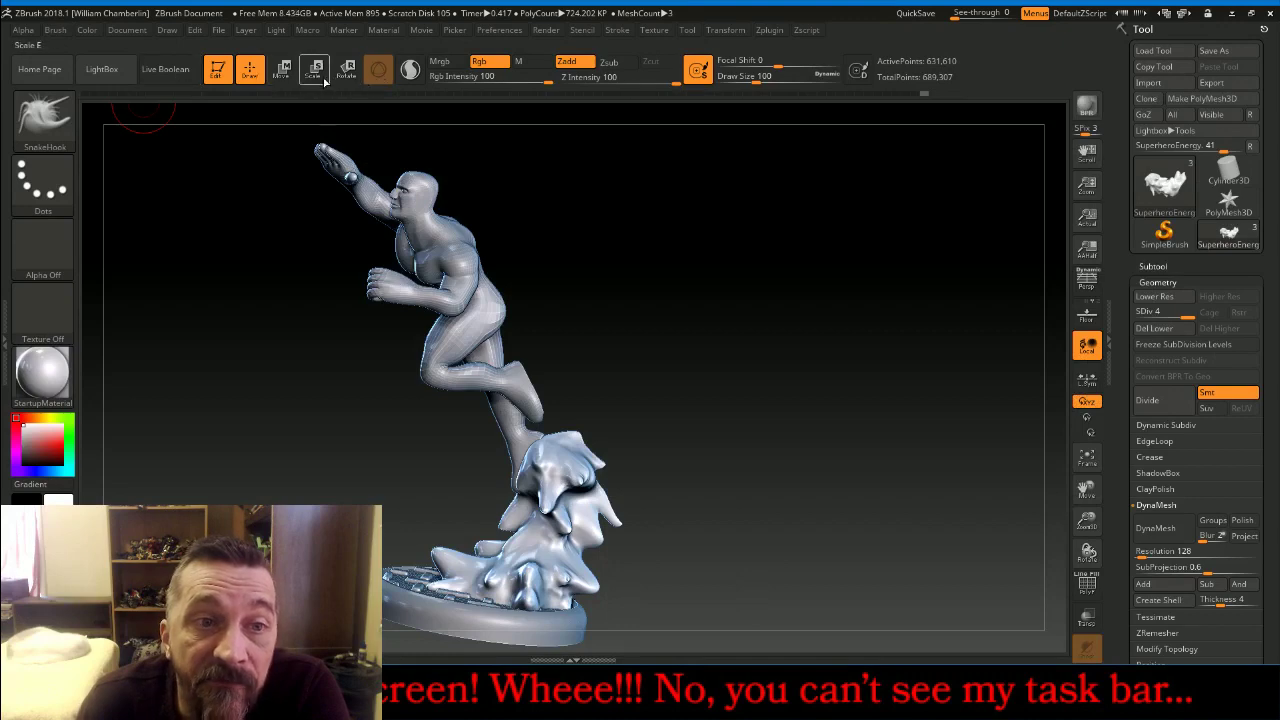
left_click(104, 70)
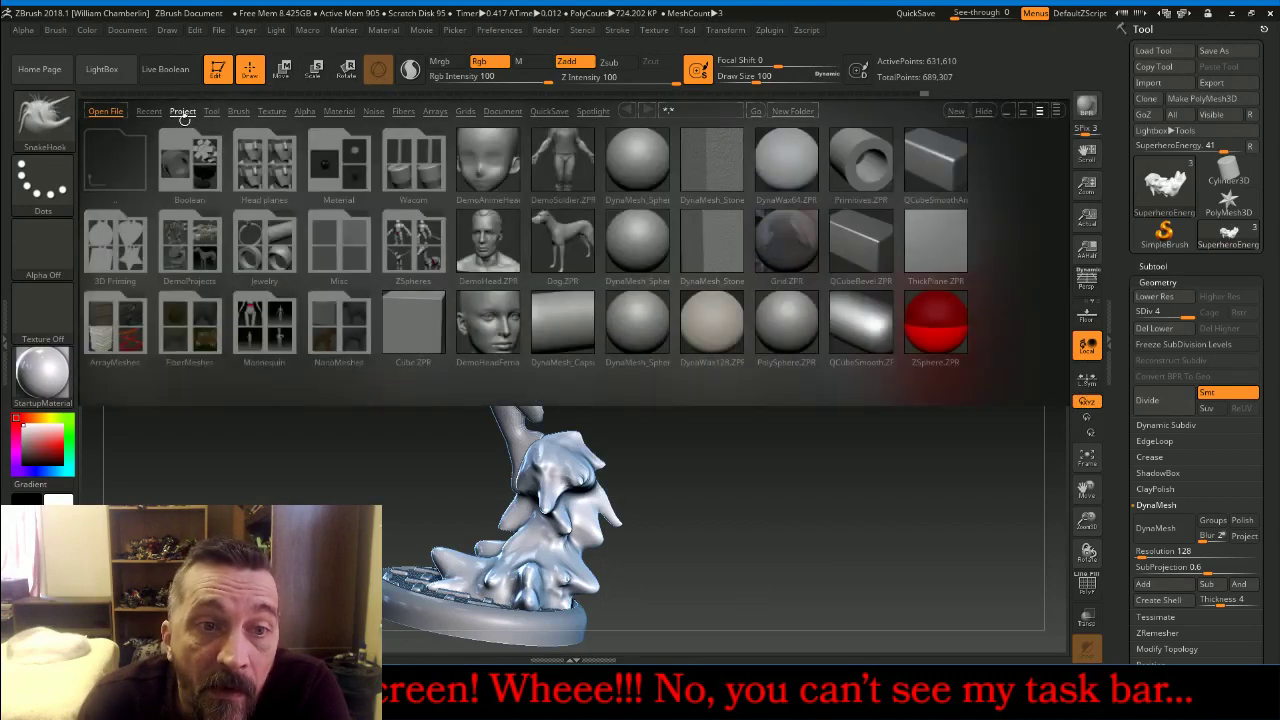
left_click(238, 111)
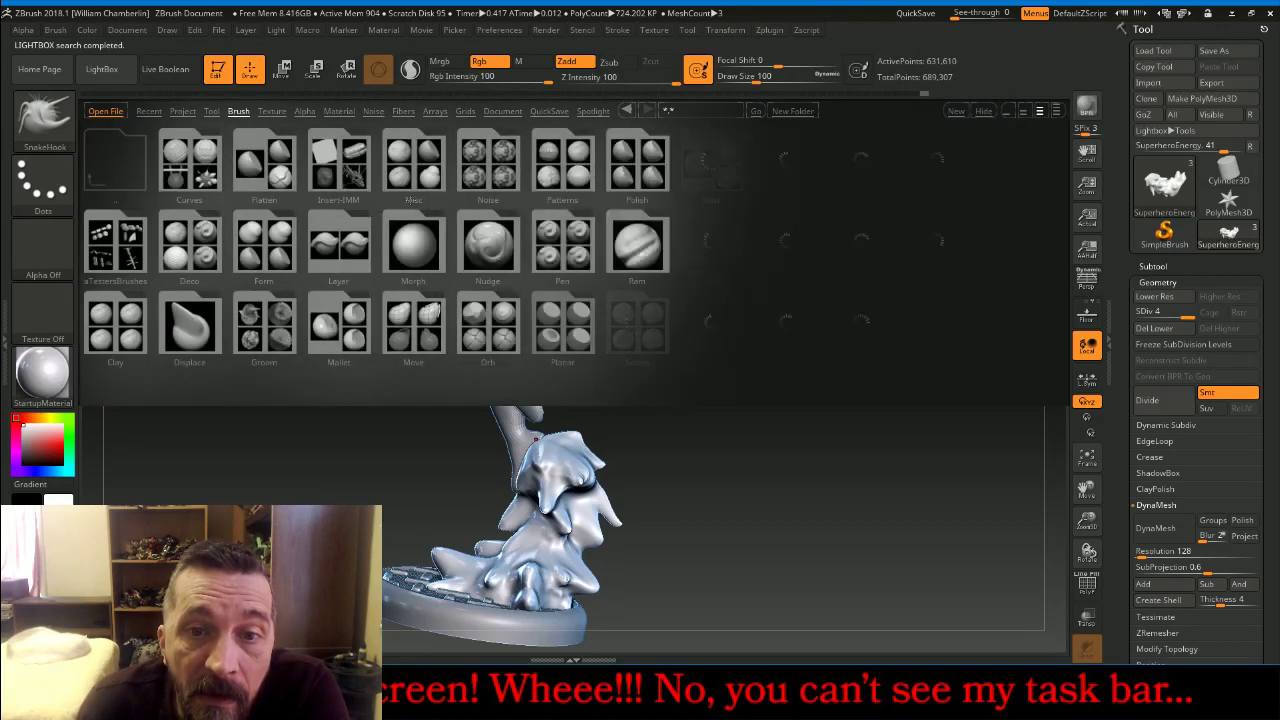
left_click(333, 318)
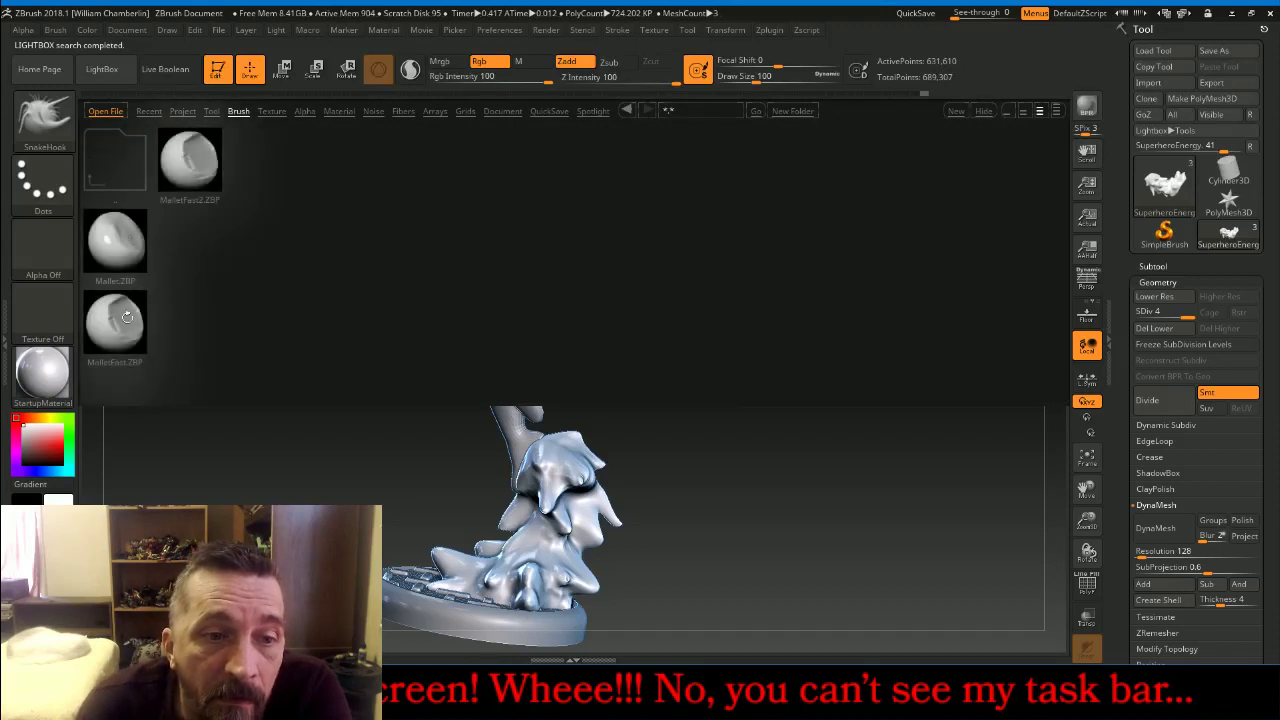
double_click(120, 244)
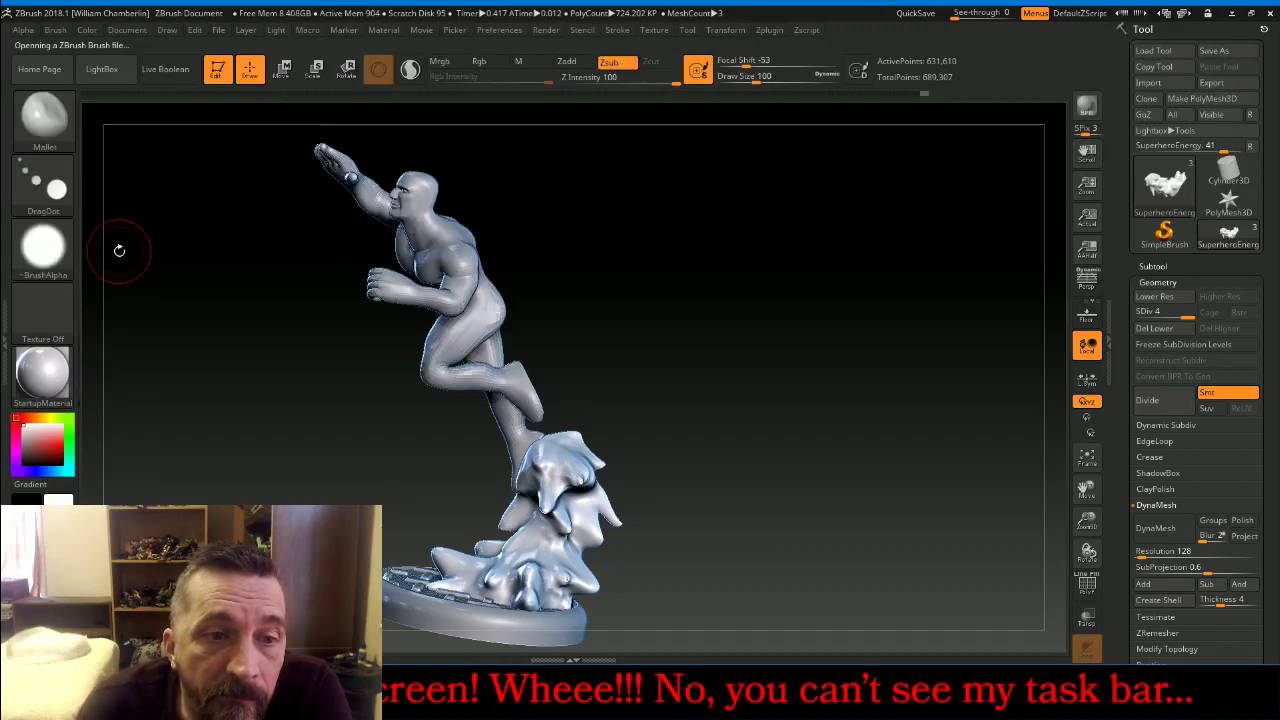
Try denting the top of the energy trail with the Mallet brush at Z Intensity 100, then undo the strokes
left_click(554, 476)
left_click(530, 466)
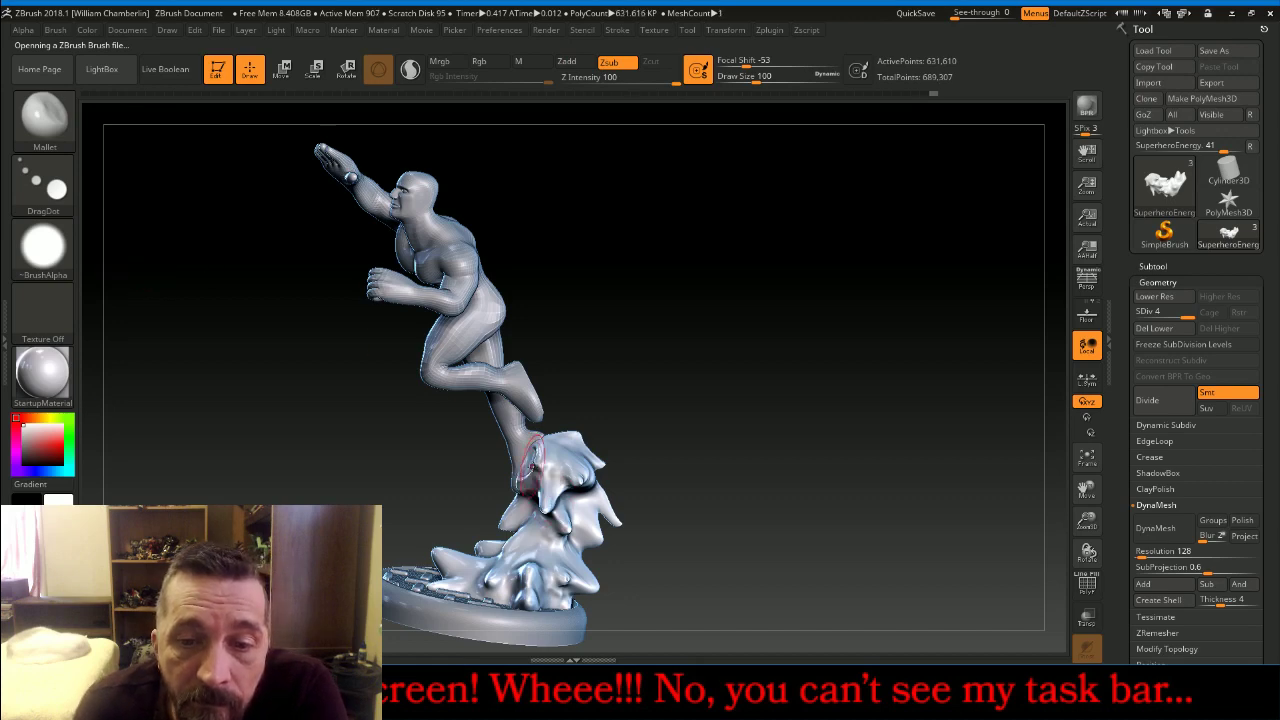
left_click(560, 470)
left_click(565, 440)
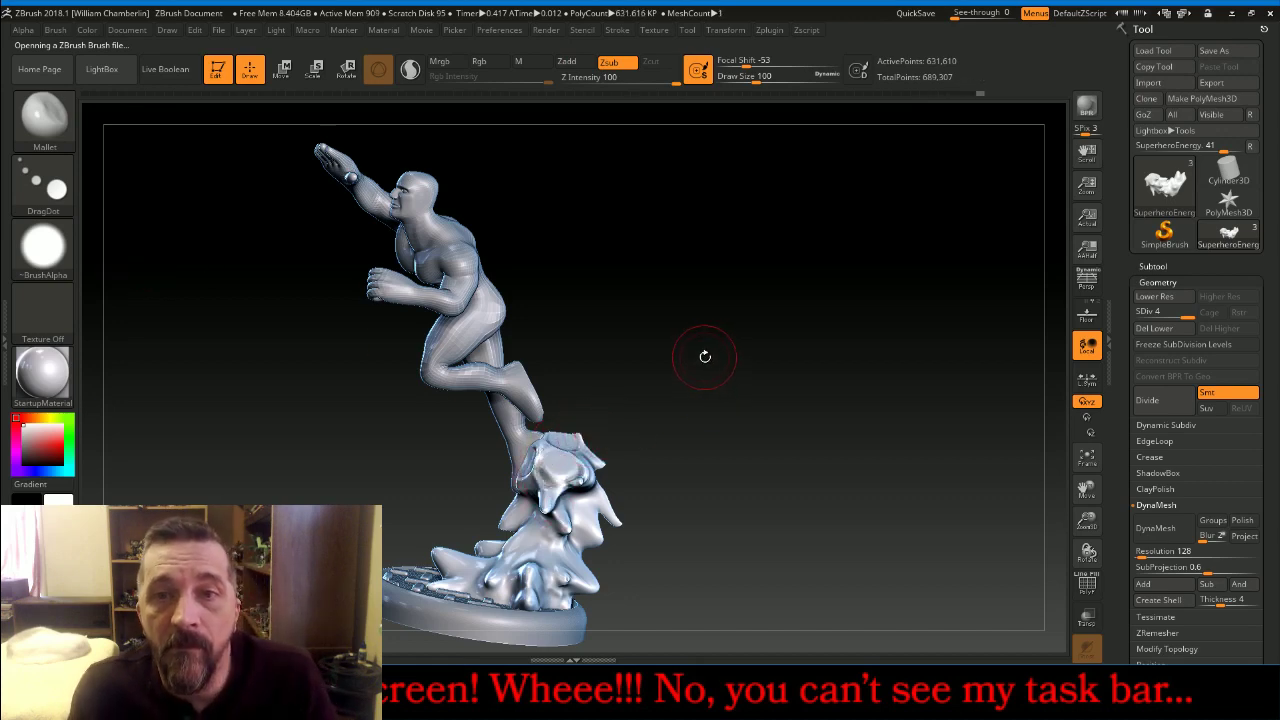
key("ctrl")
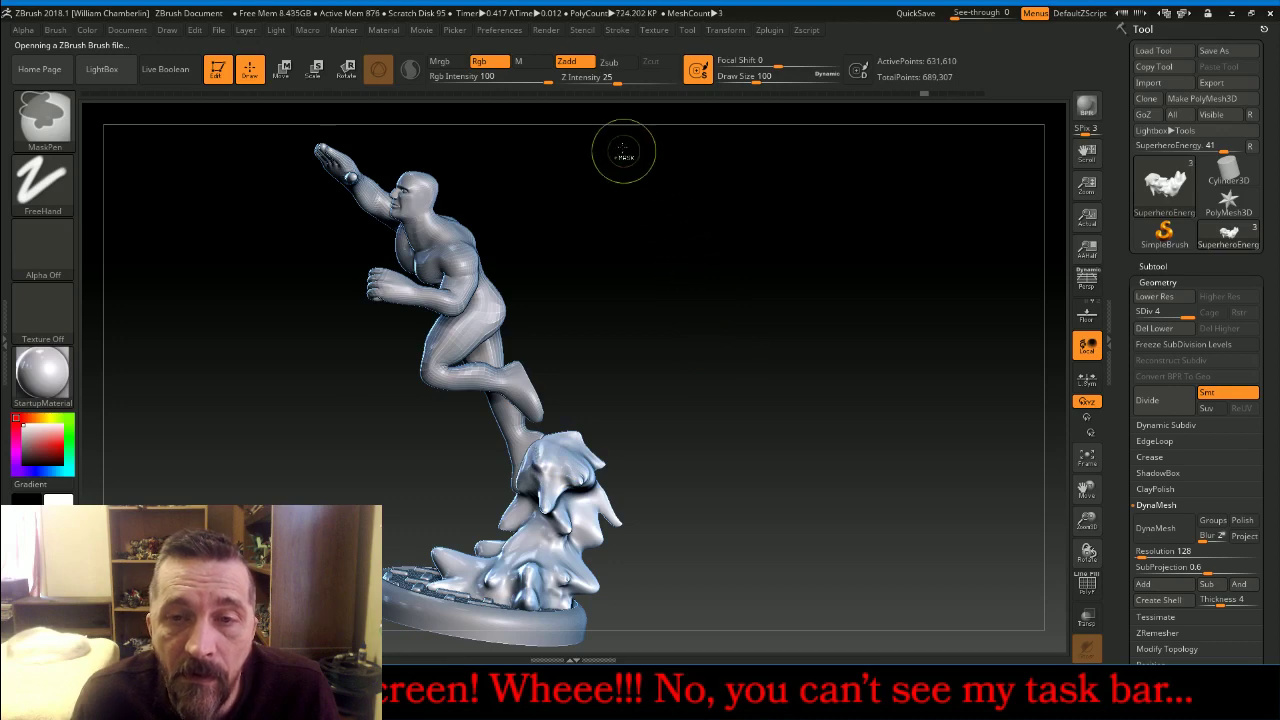
Set the Mallet brush's Z Intensity to 16 and hammer dents into the energy trail's lower section above the base
left_click_drag(614, 80, 606, 80)
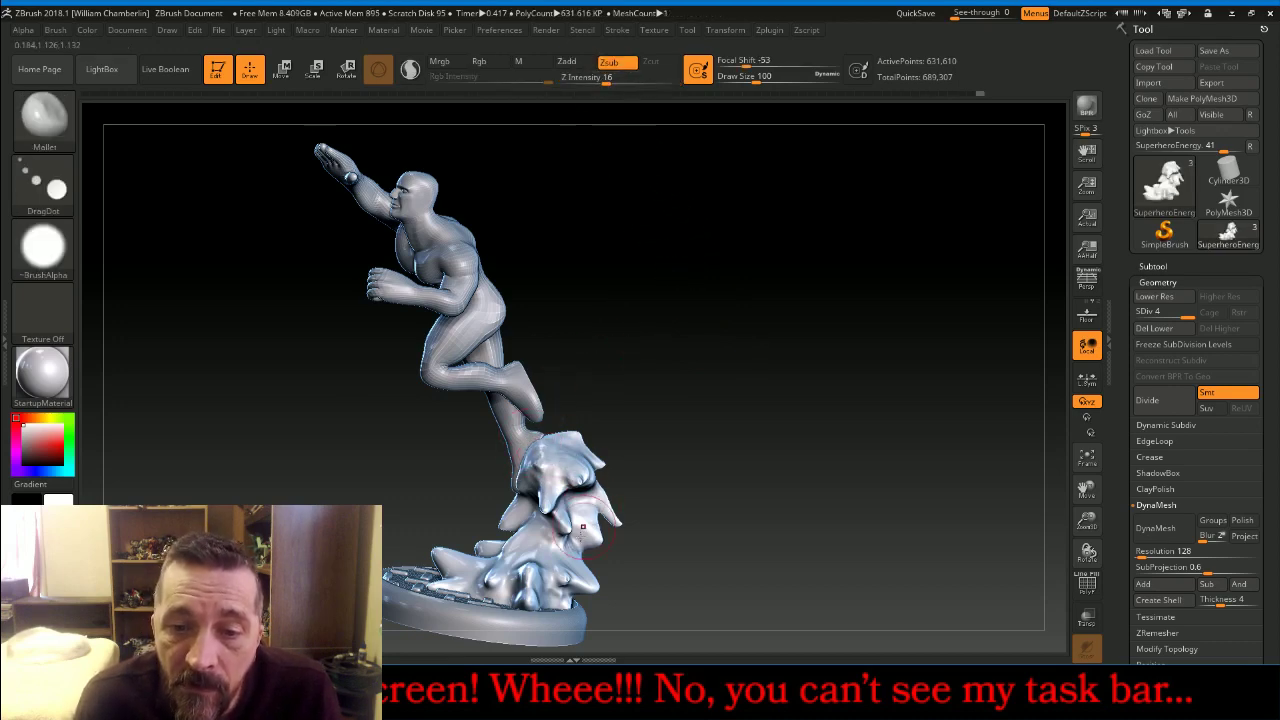
left_click(515, 555)
left_click(503, 587)
left_click(522, 588)
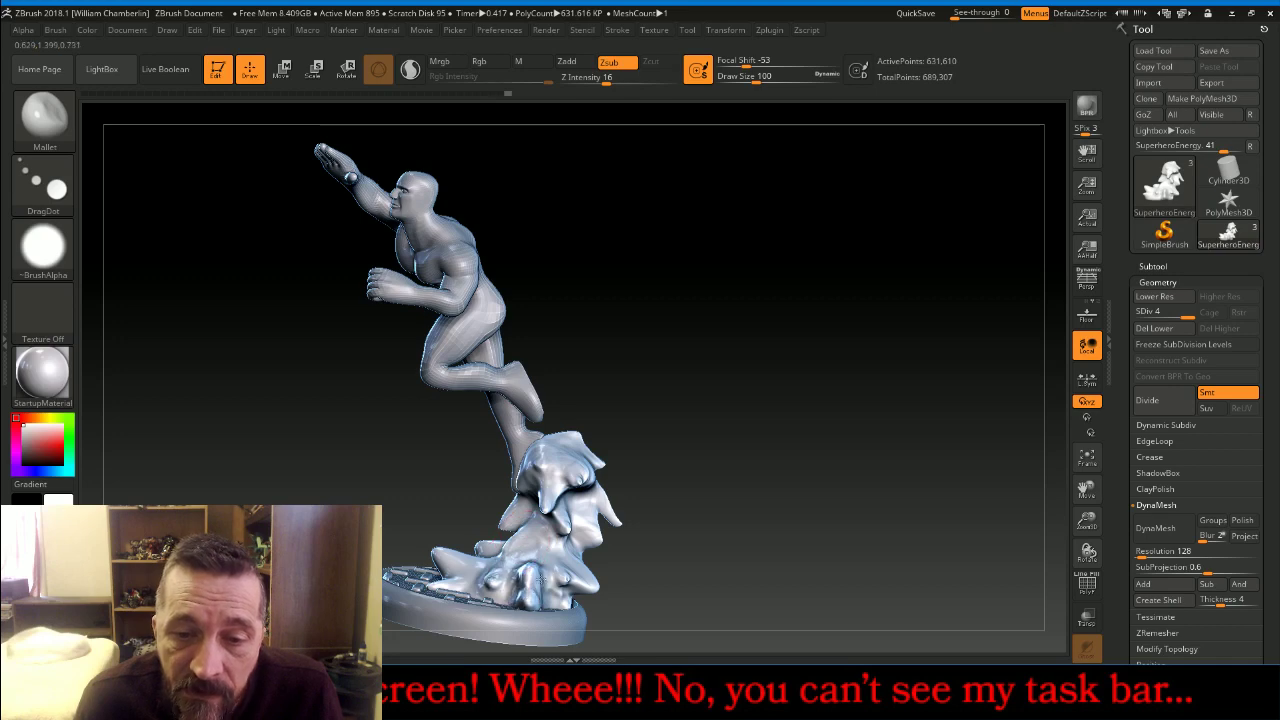
Try a few more Mallet dents on the energy trail's lower section, then undo the Mallet strokes
left_click(548, 564)
left_click(581, 567)
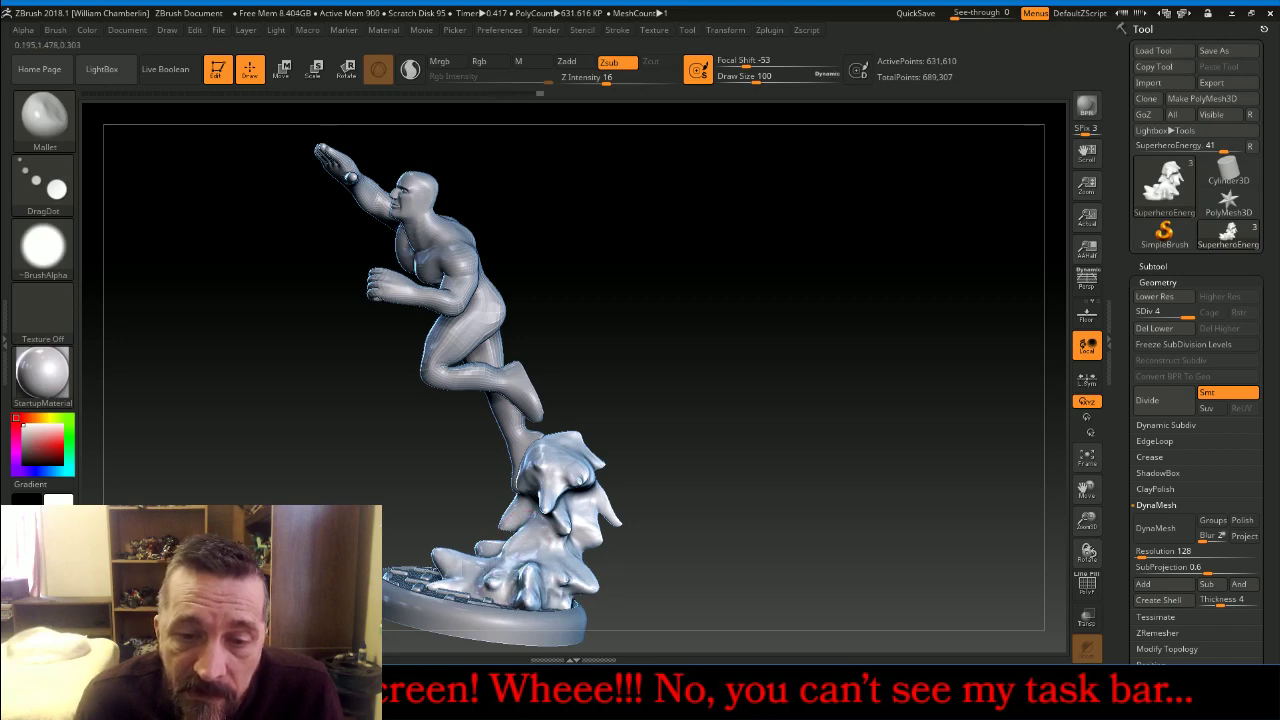
mouse_move(777, 297)
left_mouse_down()
mouse_move(808, 317)
mouse_move(786, 322)
left_mouse_up()
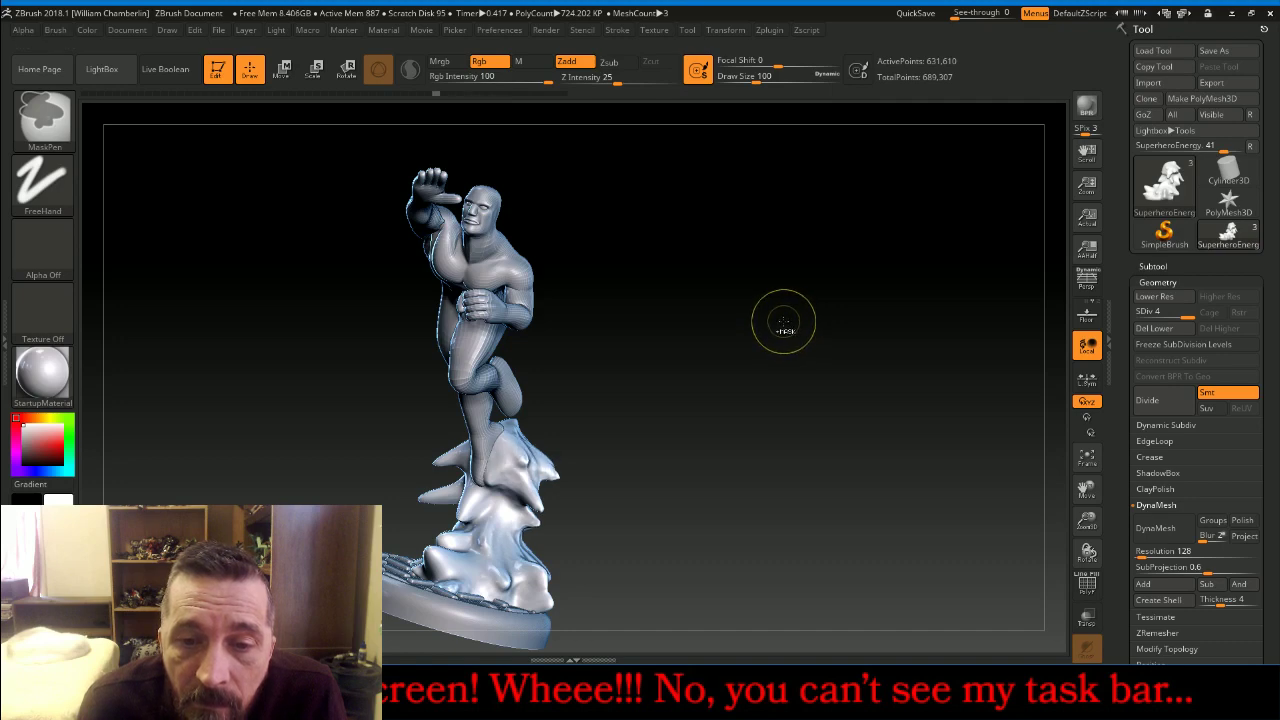
Load the MalletFast brush from LightBox's Mallet brush folder
left_click(60, 140)
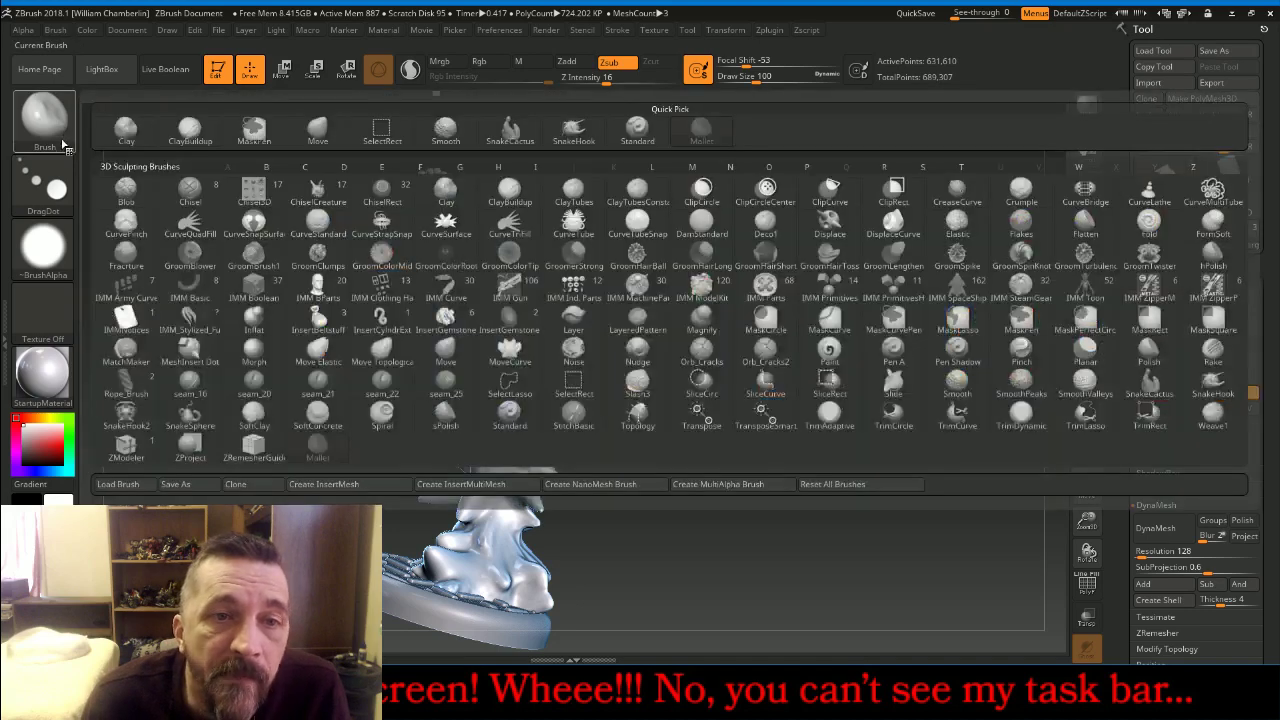
left_click(115, 72)
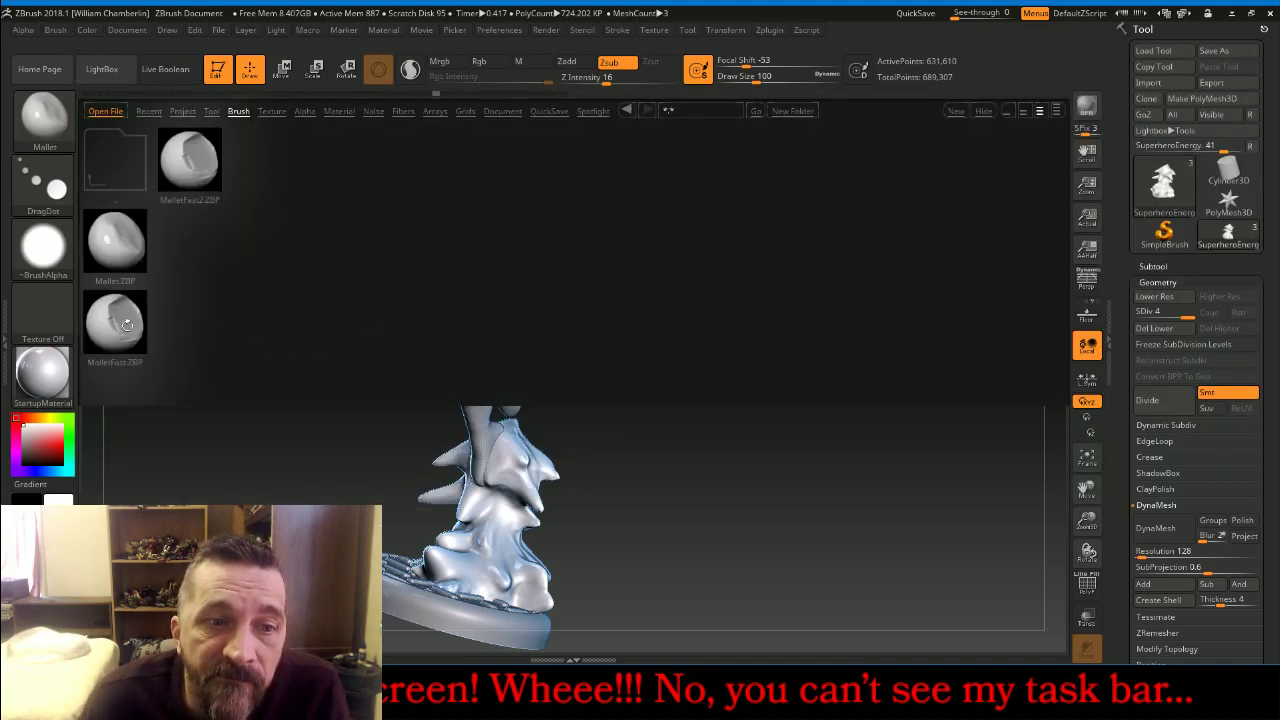
double_click(127, 325)
Try a MalletFast stroke at Z Intensity 40 on the middle of the energy trail, discarding the newer undo history, then undo it
left_click(472, 488)
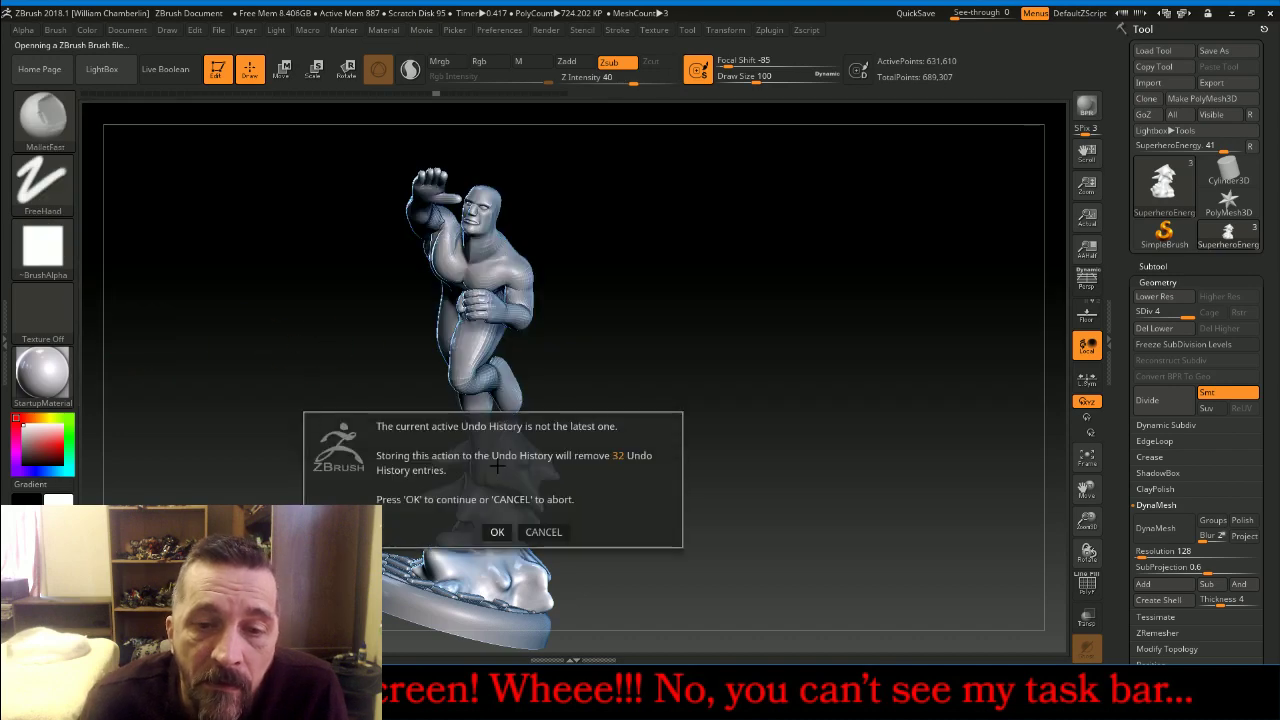
left_click(497, 531)
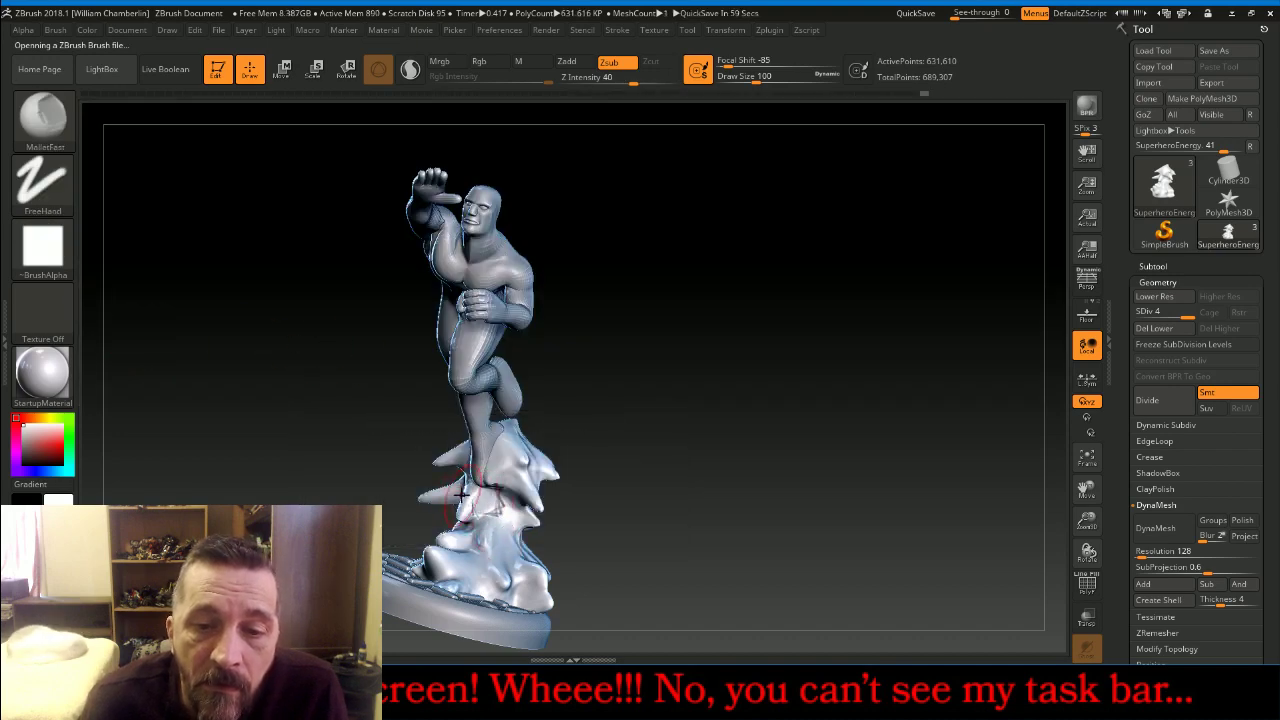
key("ctrl")
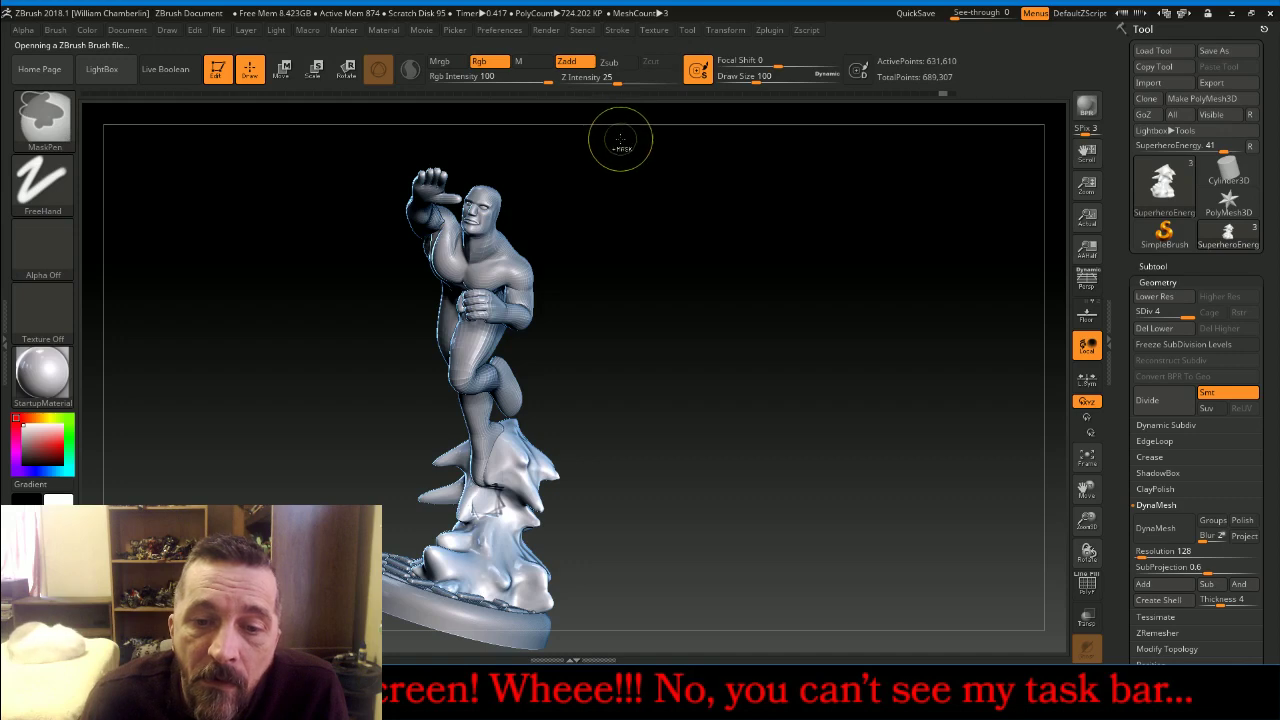
key("ctrl+z")
key("ctrl+z")
key("ctrl+z")
Set the MalletFast brush's Z Intensity to 20 and chip angular facets into the energy trail's front and one side
left_click_drag(632, 82, 611, 82)
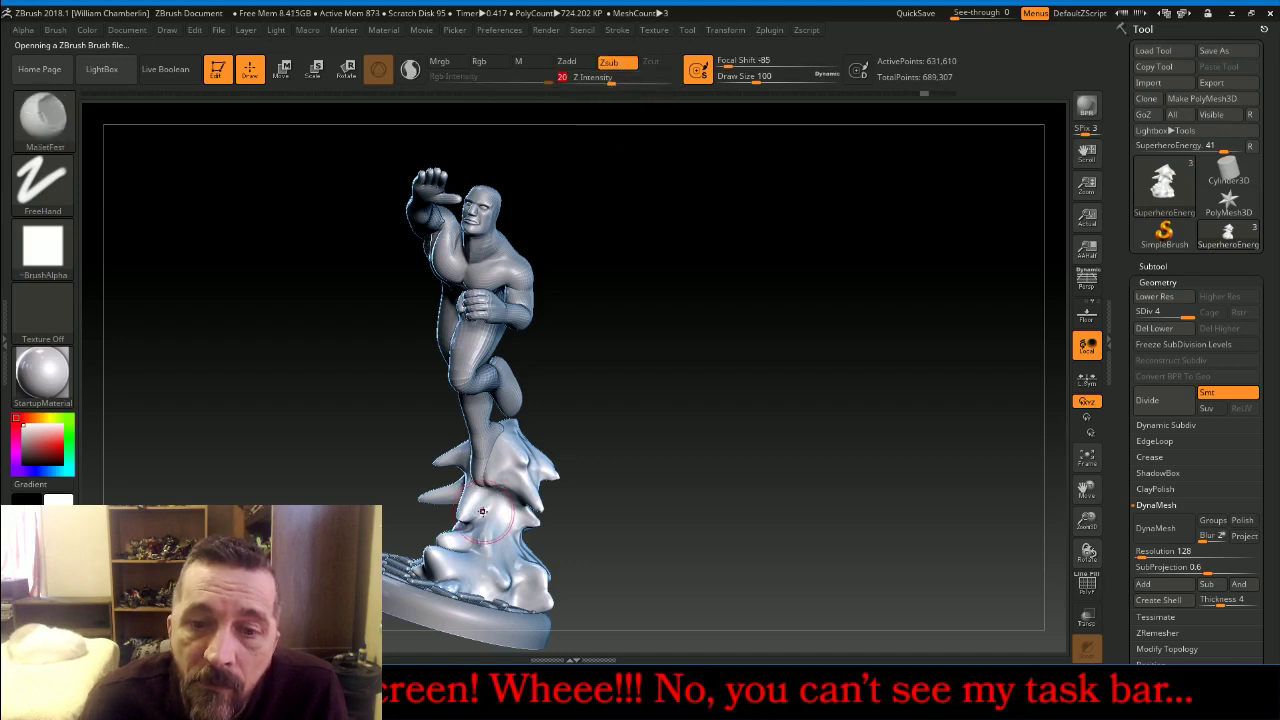
mouse_move(521, 455)
left_mouse_down()
mouse_move(513, 508)
mouse_move(476, 502)
mouse_move(438, 562)
mouse_move(543, 578)
left_mouse_up()
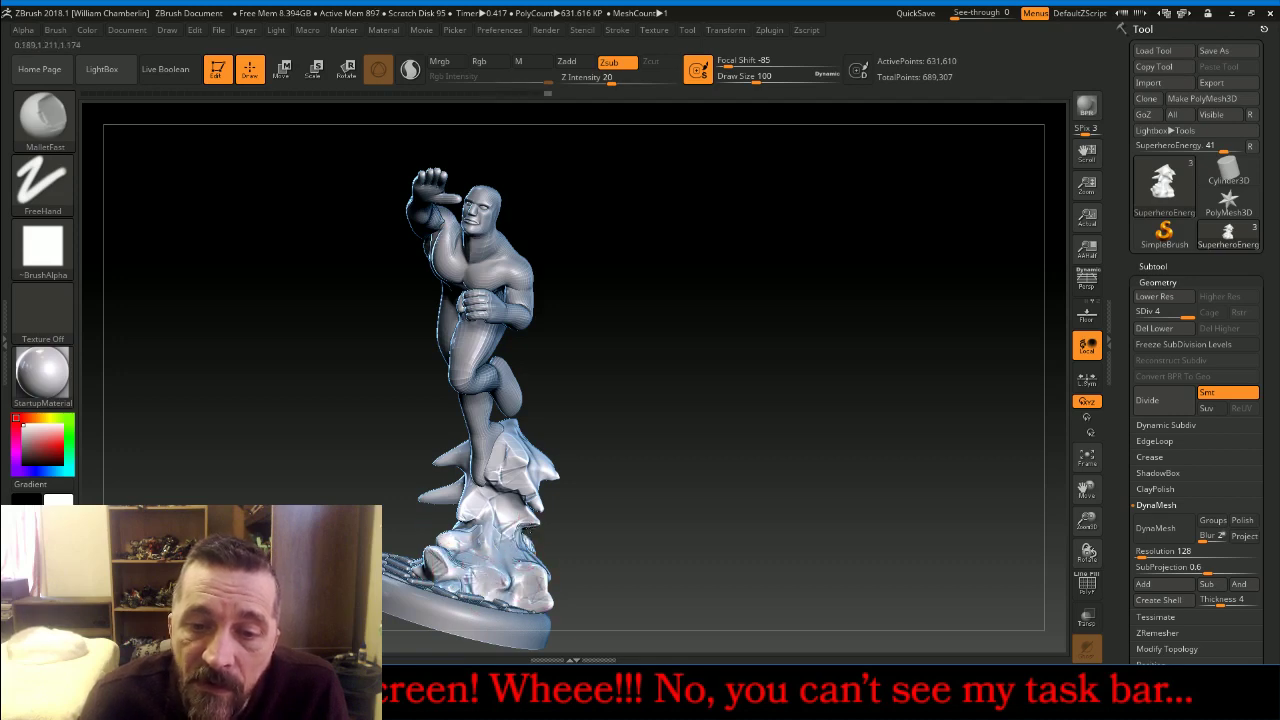
left_click_drag(656, 517, 603, 523)
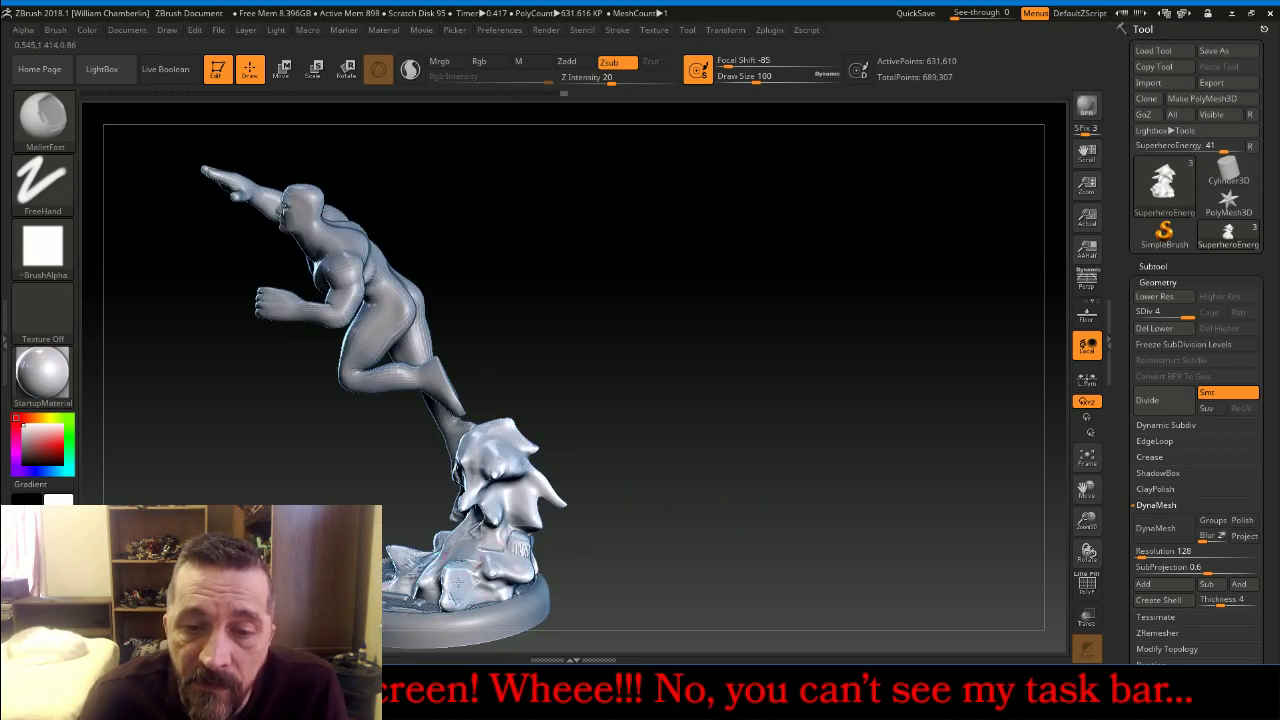
mouse_move(470, 550)
left_mouse_down()
mouse_move(500, 568)
mouse_move(500, 512)
mouse_move(532, 494)
mouse_move(516, 459)
left_mouse_up()
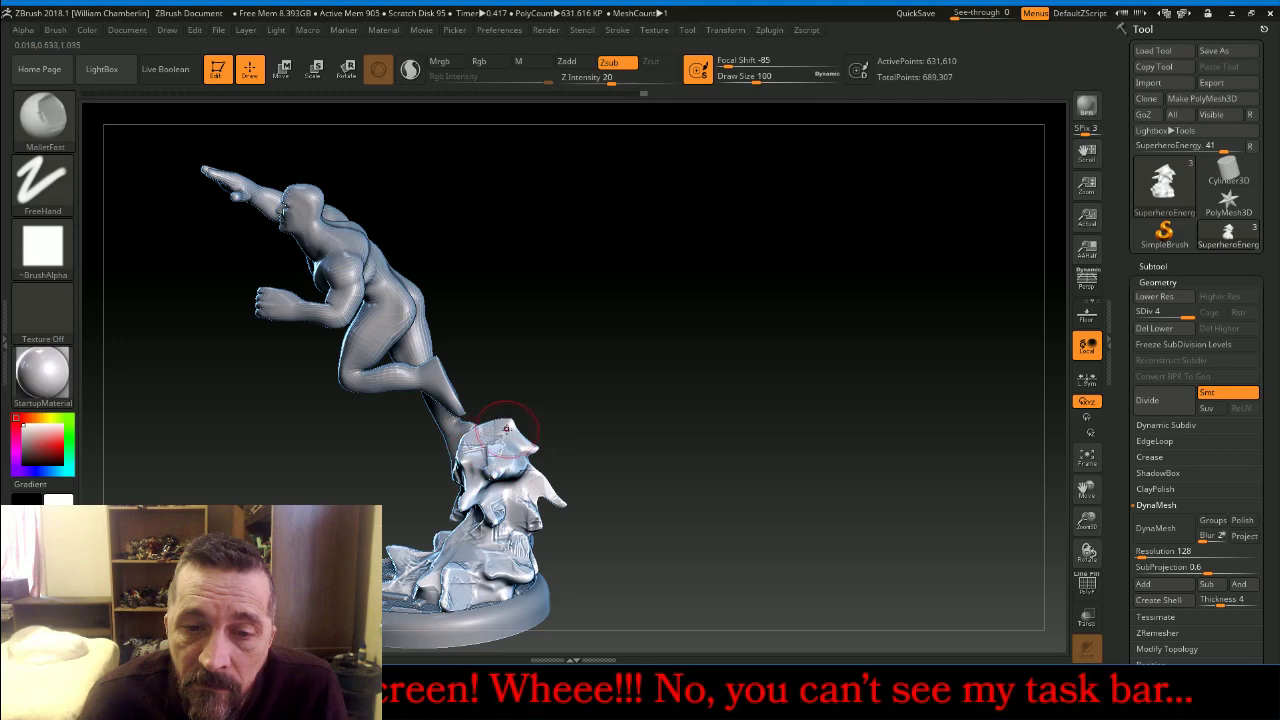
Continue the MalletFast facets across the energy trail's back, its side spikes and the lower part spreading over the base
mouse_move(560, 428)
left_mouse_down()
mouse_move(560, 447)
mouse_move(628, 484)
left_mouse_up()
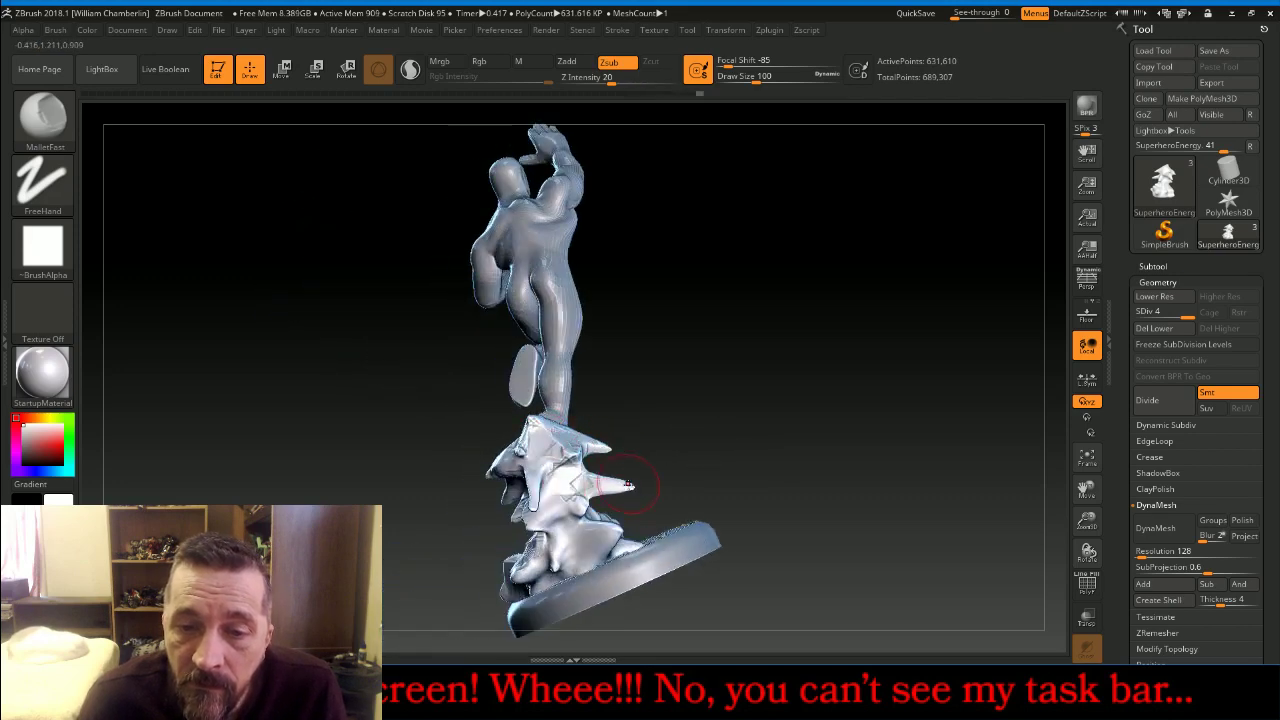
left_click_drag(553, 518, 576, 548)
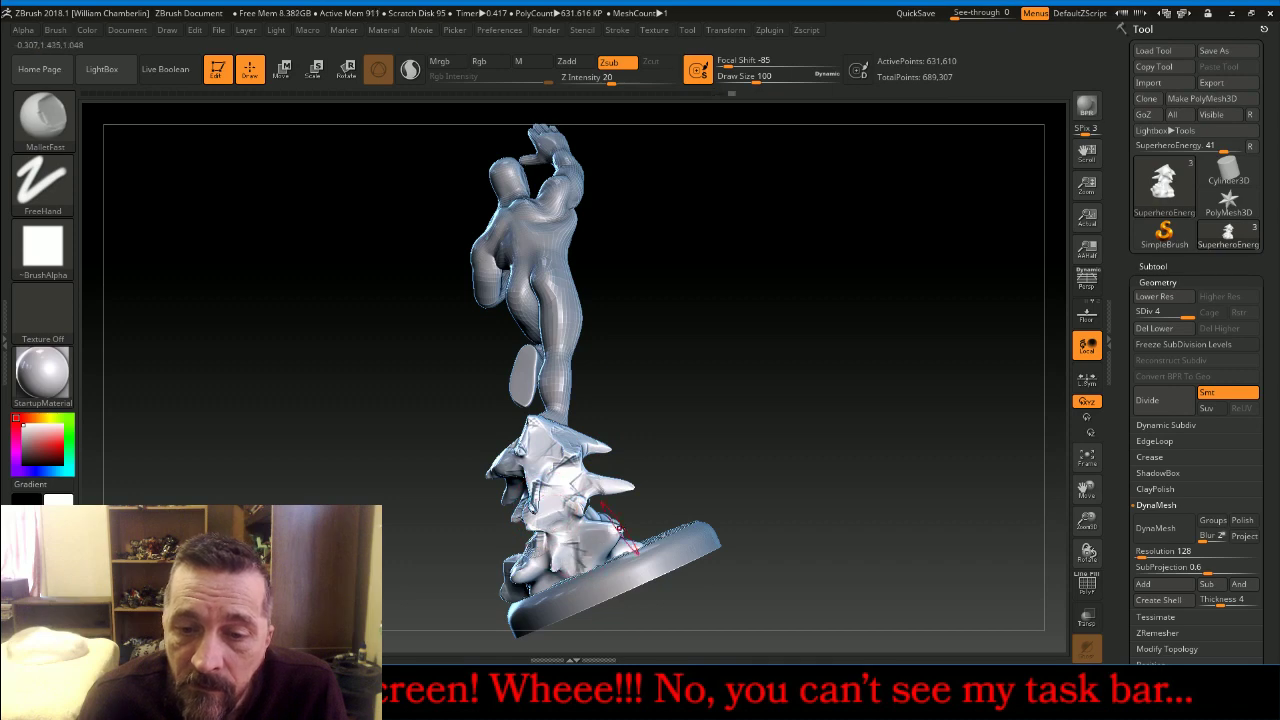
mouse_move(785, 401)
left_mouse_down()
mouse_move(737, 440)
mouse_move(562, 468)
mouse_move(556, 492)
mouse_move(578, 540)
mouse_move(809, 472)
left_mouse_up()
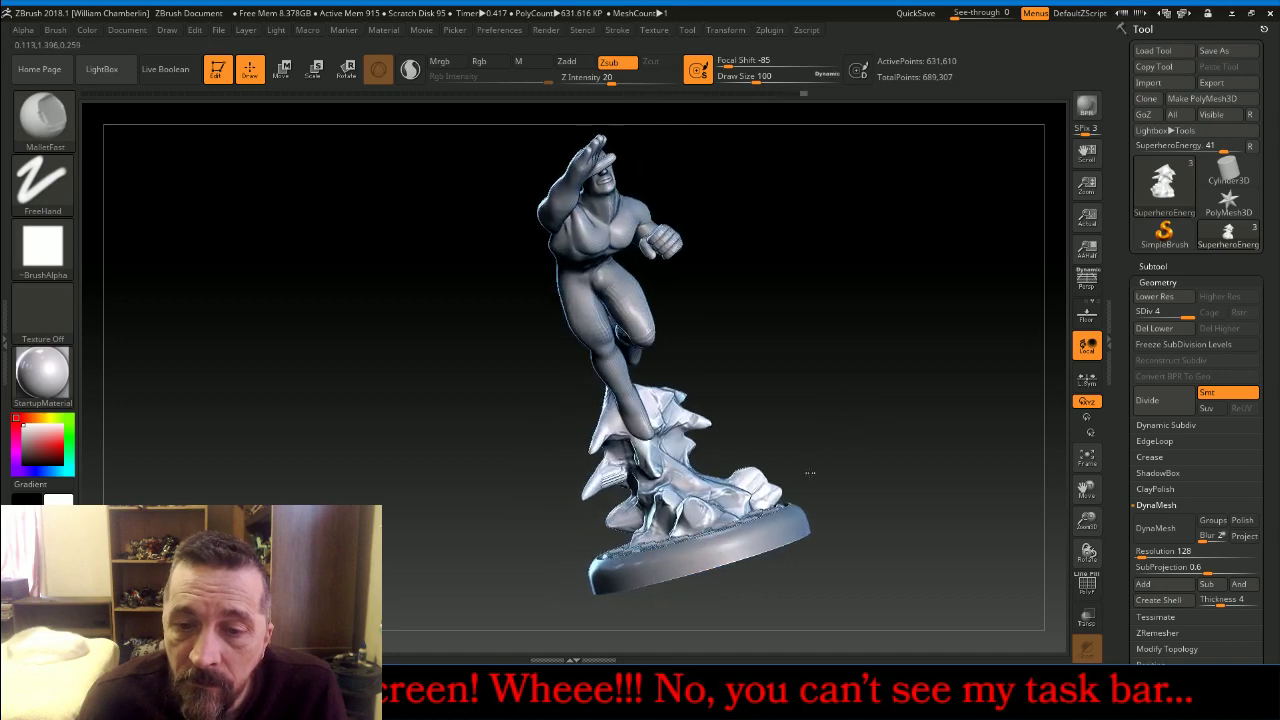
mouse_move(702, 497)
left_mouse_down()
mouse_move(684, 496)
mouse_move(672, 460)
mouse_move(747, 480)
left_mouse_up()
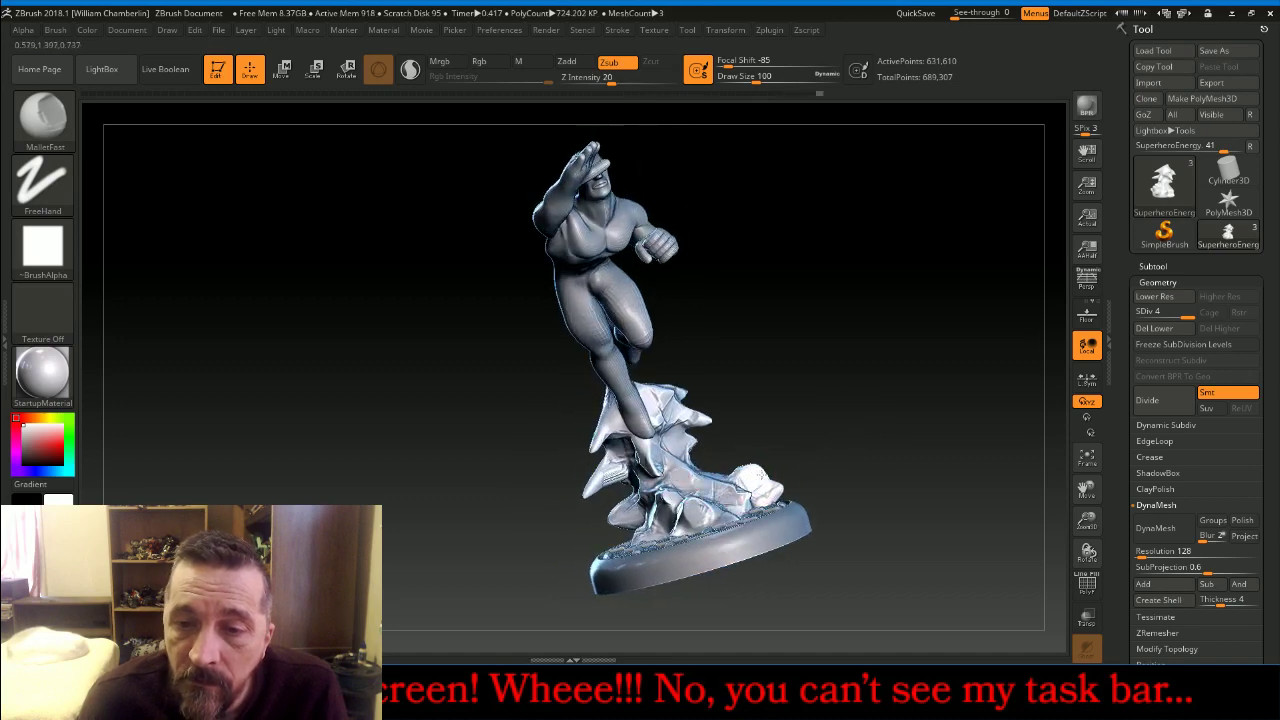
Remesh the energy trail with DynaMesh at resolution 128 without freezing its subdivision levels
left_click_drag(811, 432, 909, 363)
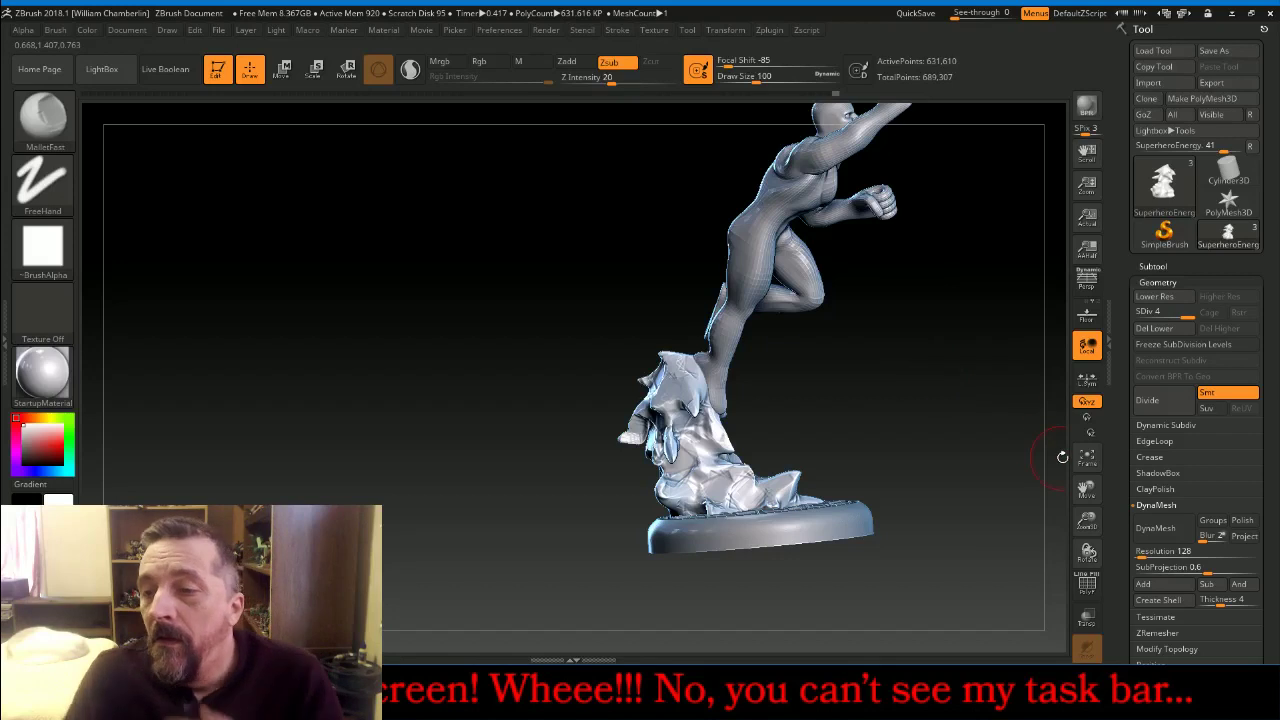
left_click(1158, 527)
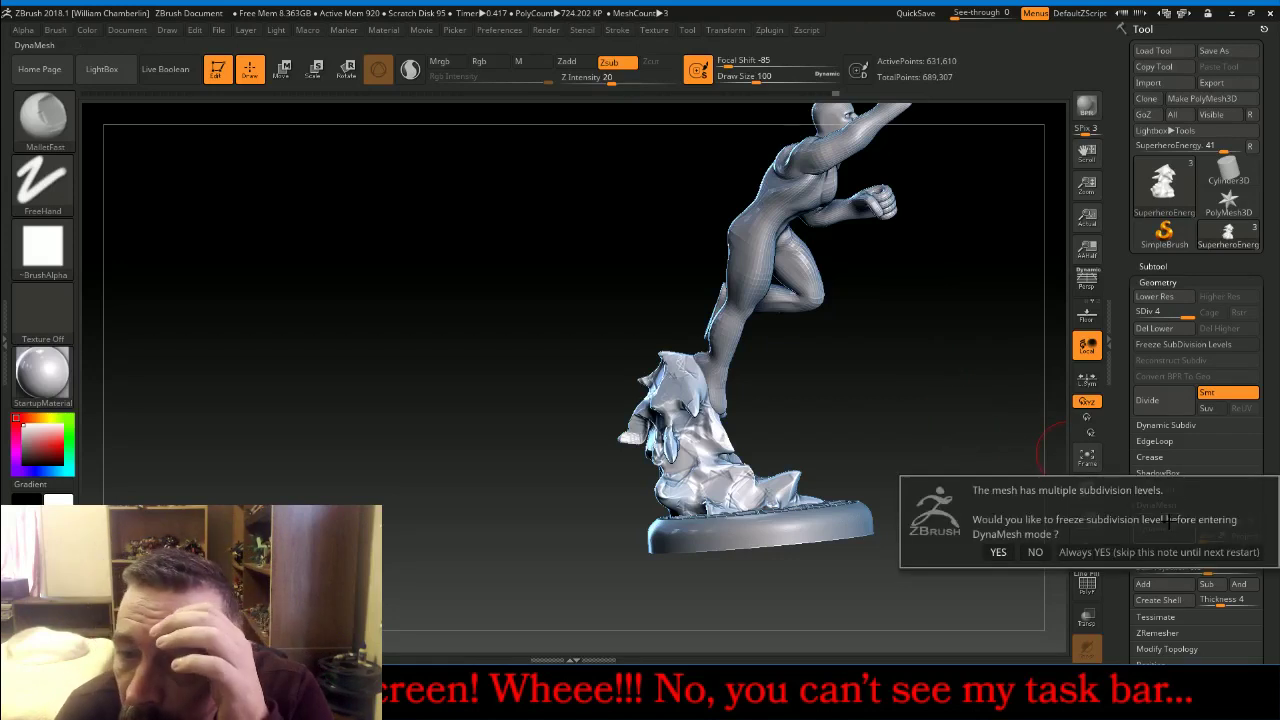
left_click(1030, 552)
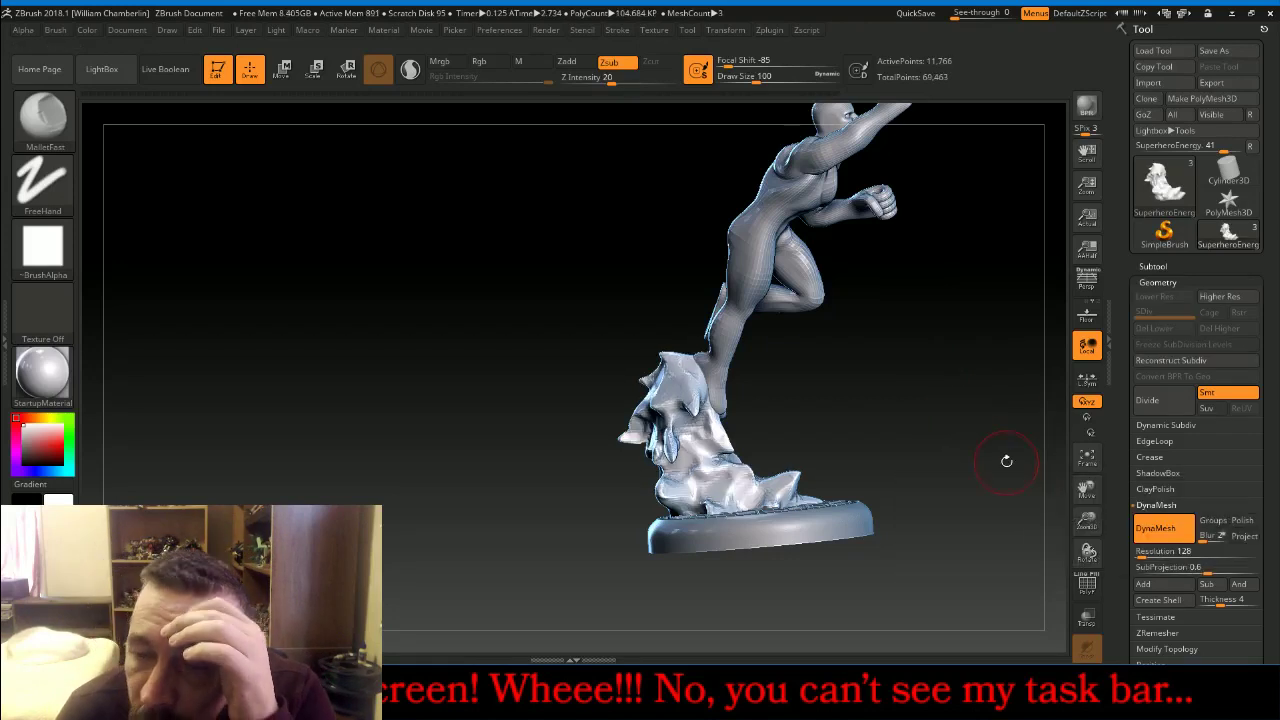
left_click_drag(880, 440, 1032, 458)
left_click_drag(1085, 490, 1003, 494)
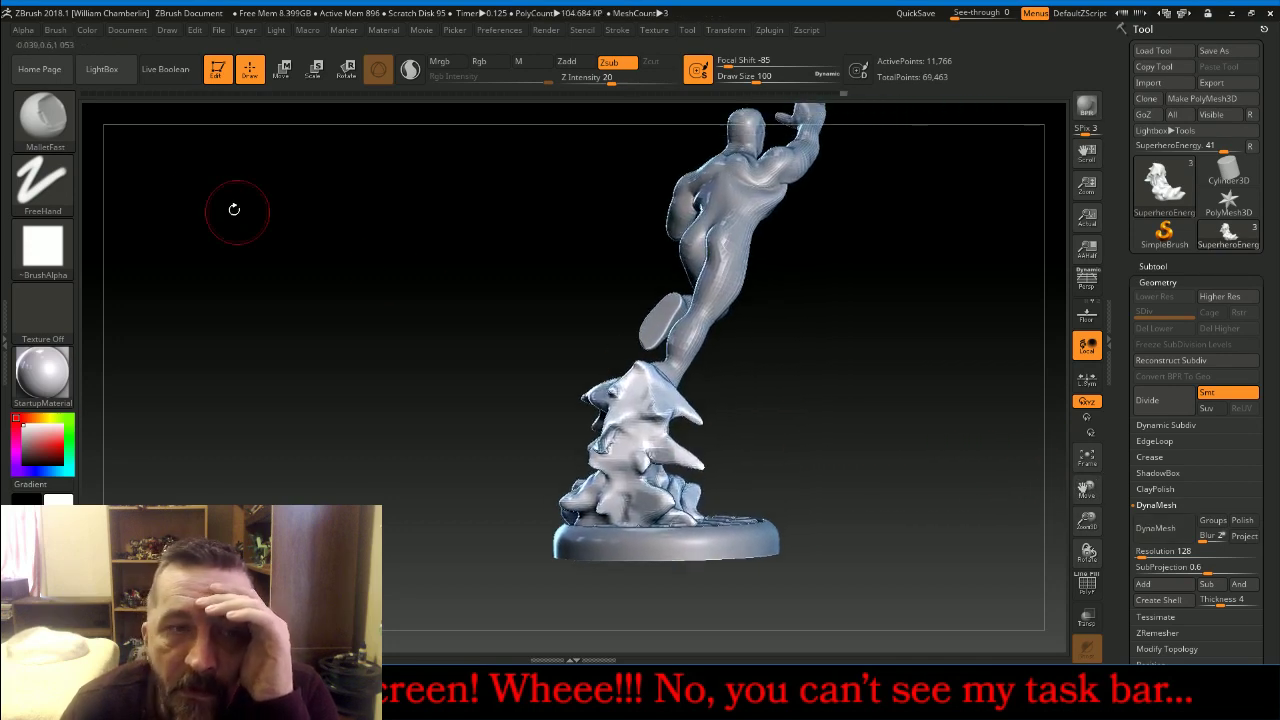
Select the Inflat brush, then frame the energy trail and smooth its whole surface with the Polish deformation
left_click(43, 115)
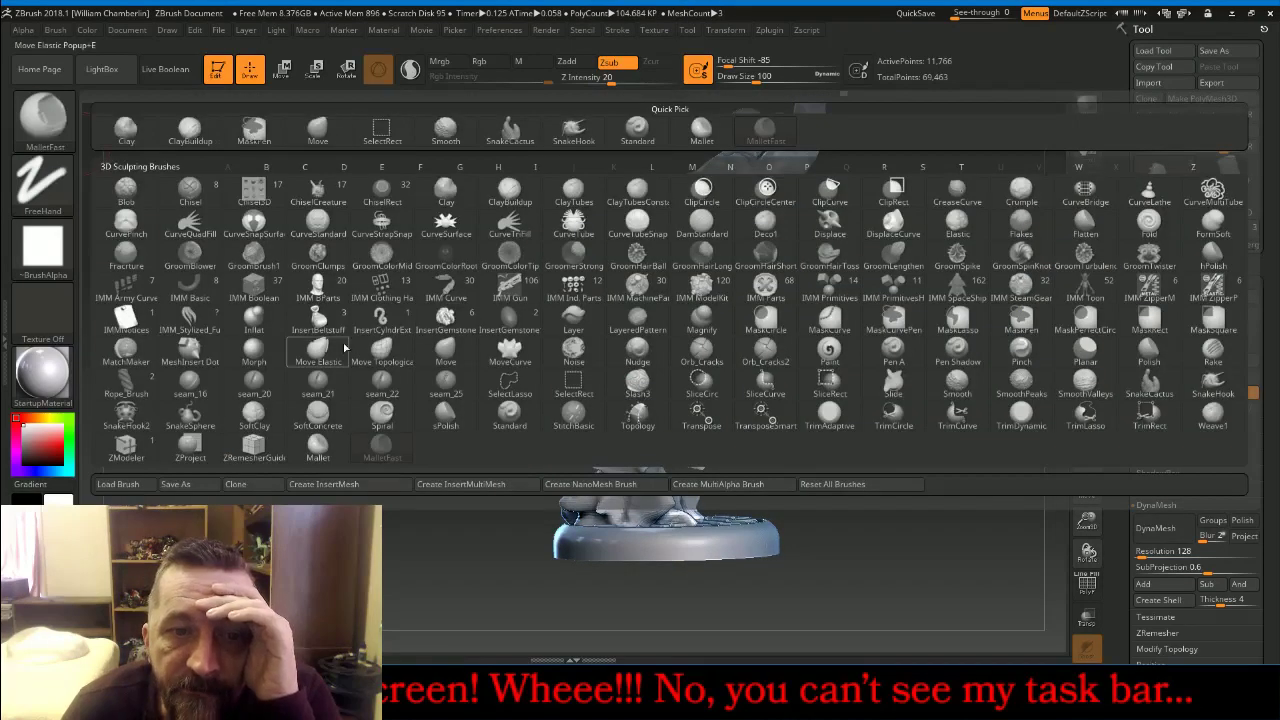
left_click(254, 318)
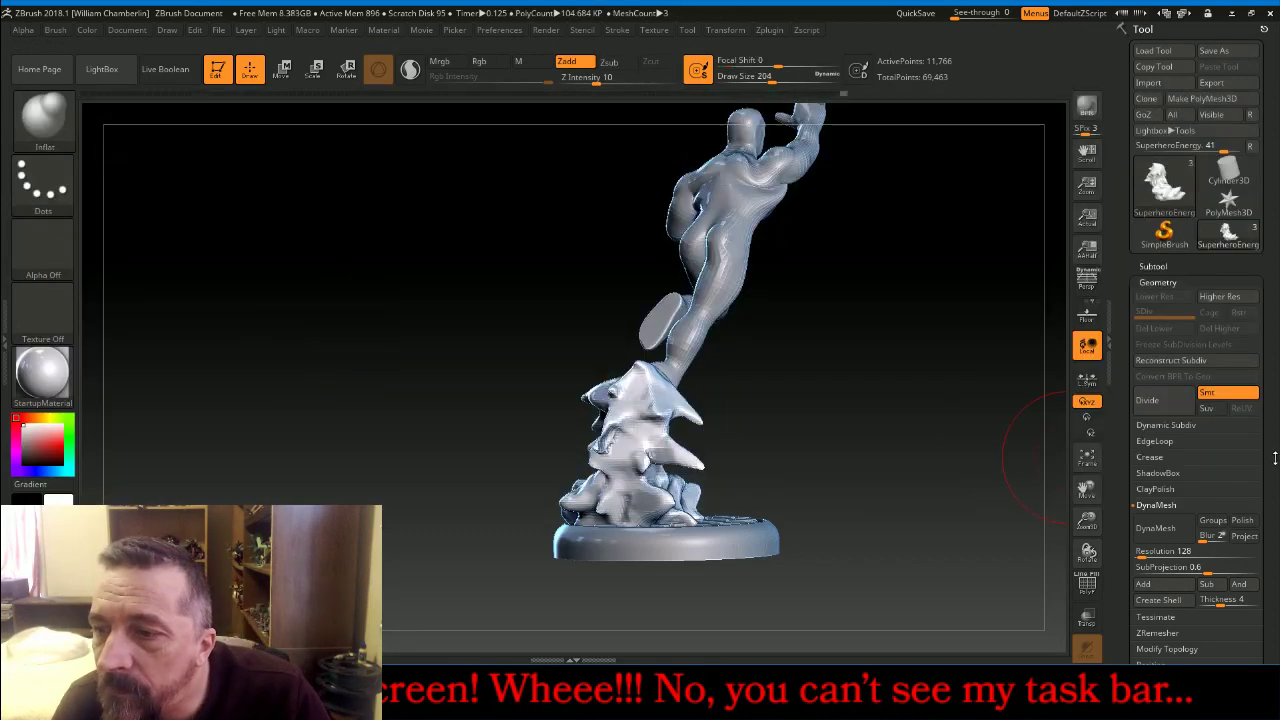
scroll(1270, 420, "down", 6)
left_click(1183, 452)
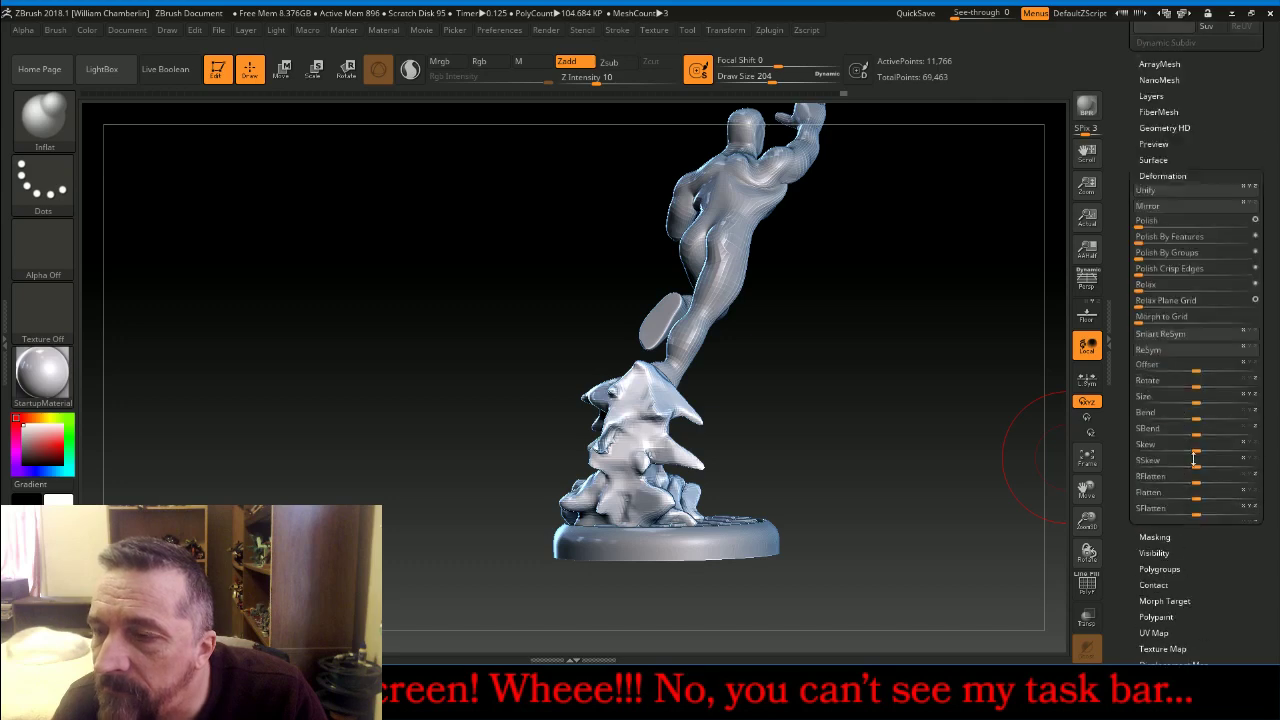
left_click(1088, 459)
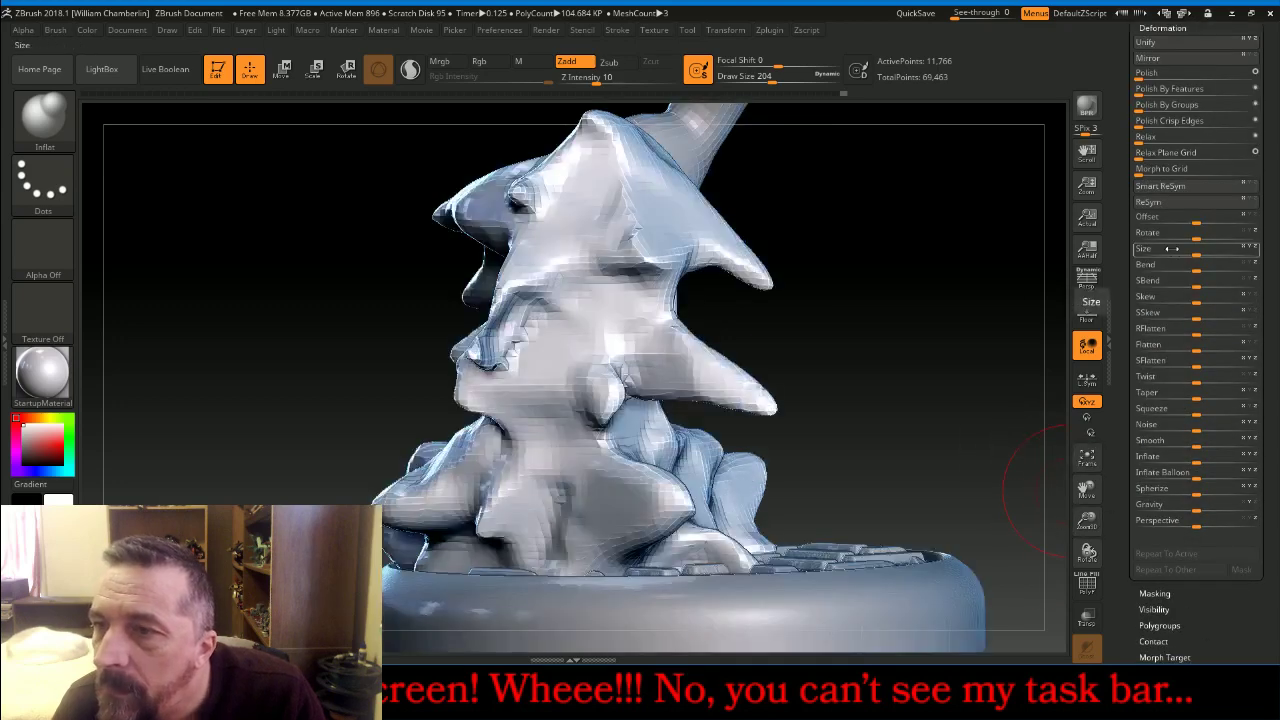
left_click(1140, 73)
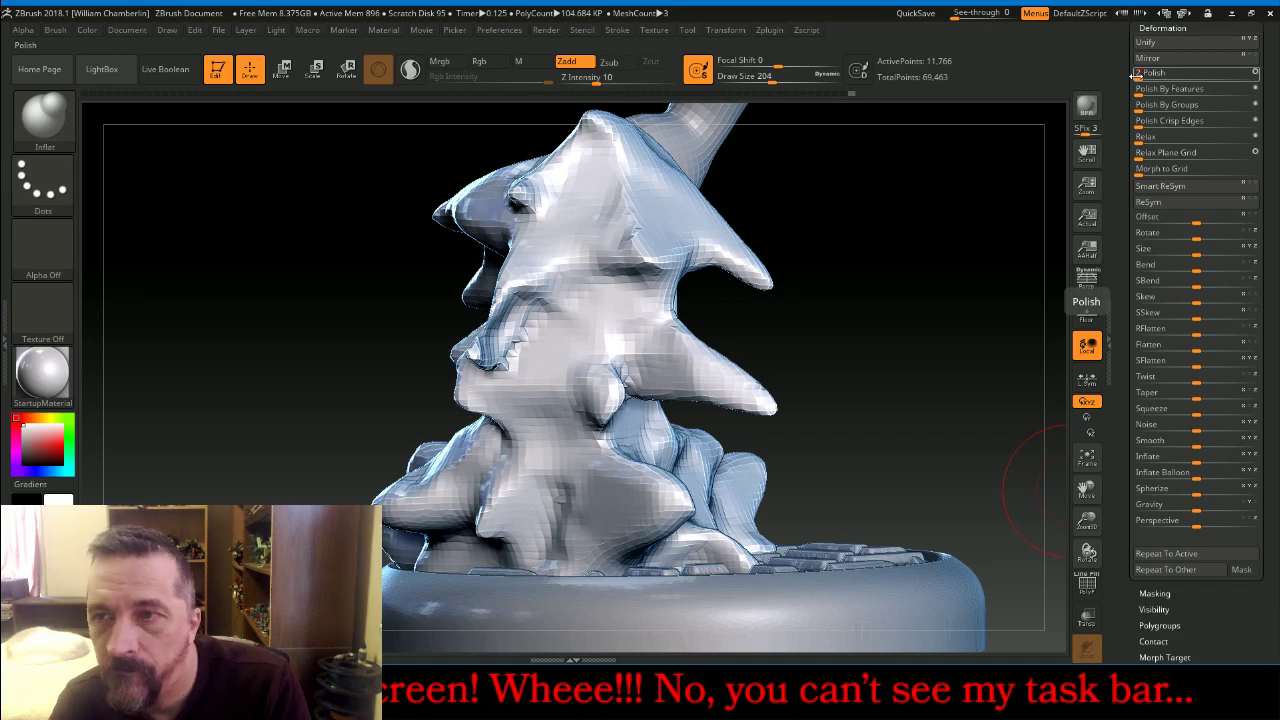
left_click(1137, 76)
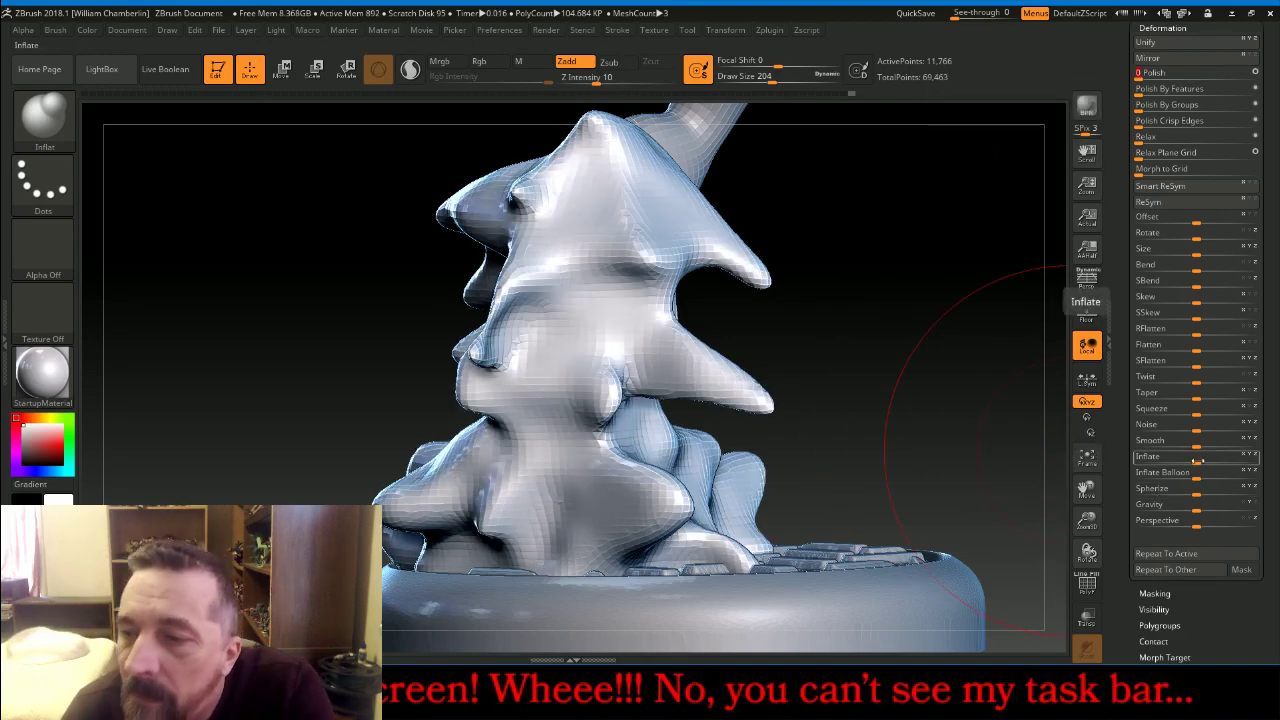
Thicken the whole energy trail with the Inflate deformation and polish its surface once more
left_click_drag(1200, 462, 1238, 462)
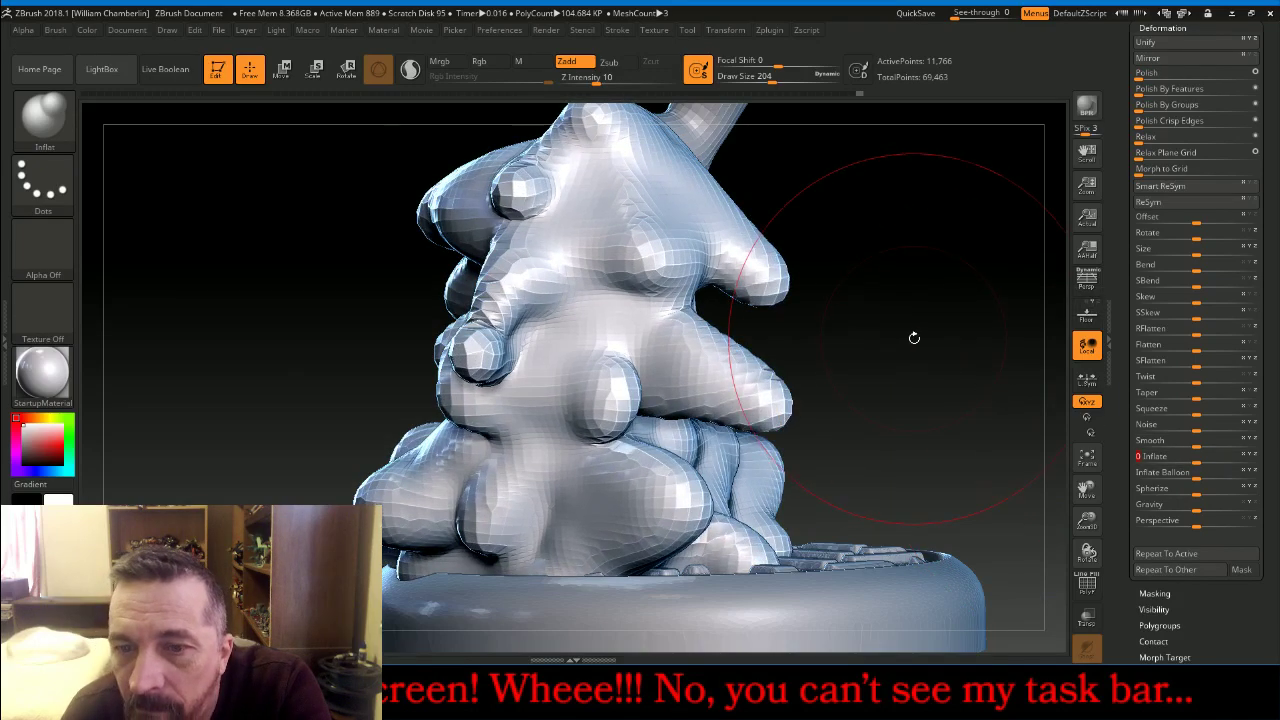
left_click_drag(914, 338, 980, 260)
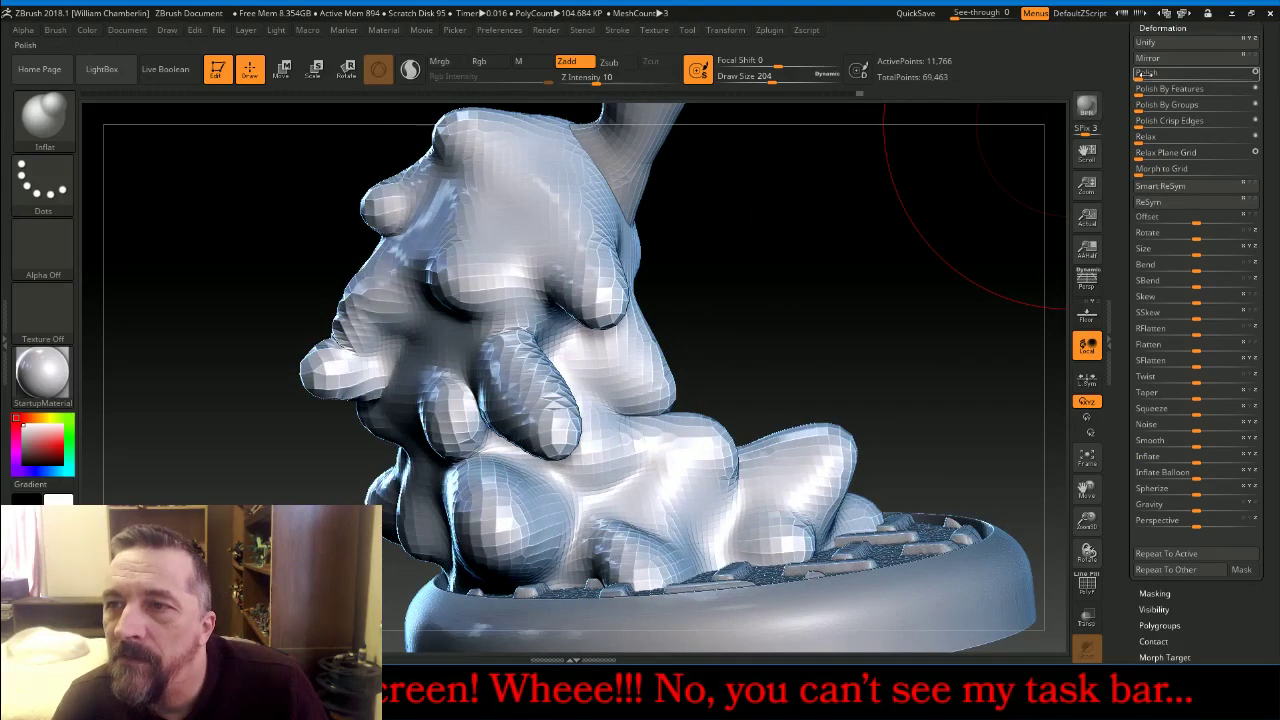
left_click_drag(1150, 73, 1148, 75)
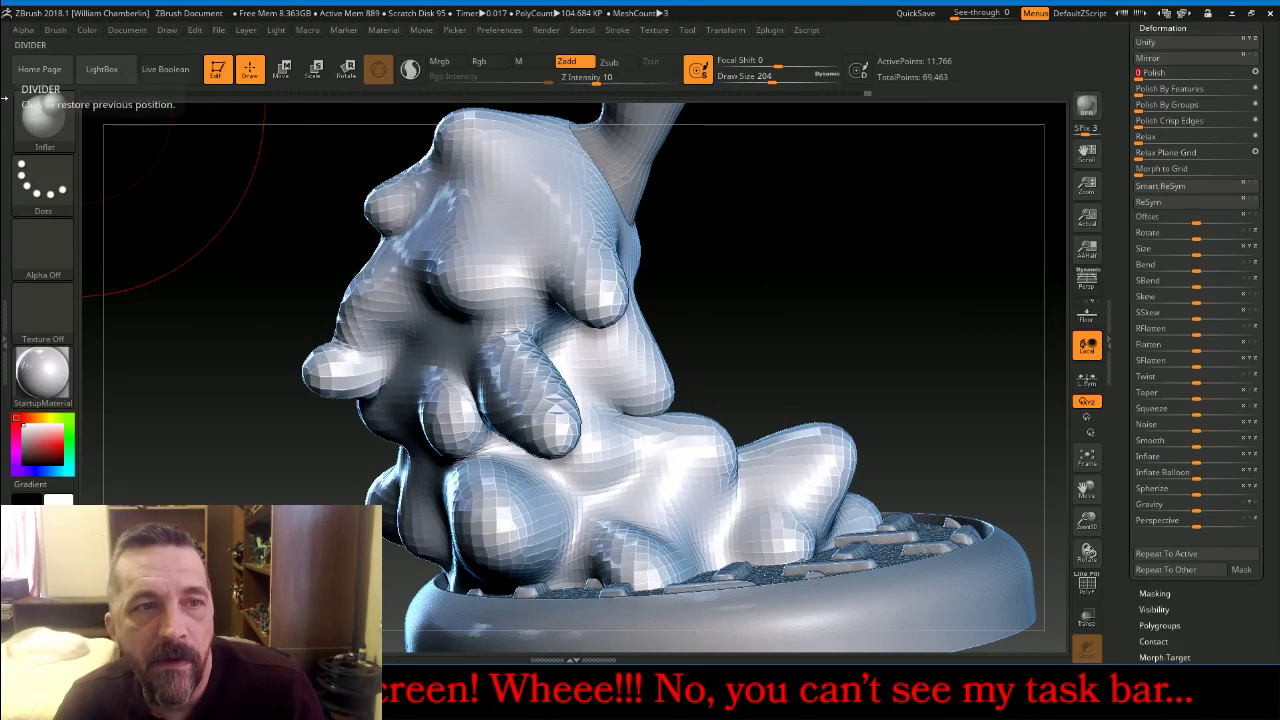
Pull the rounded side lobes of the energy trail into sharp points with the SnakeHook brush at draw size 39
left_click(28, 120)
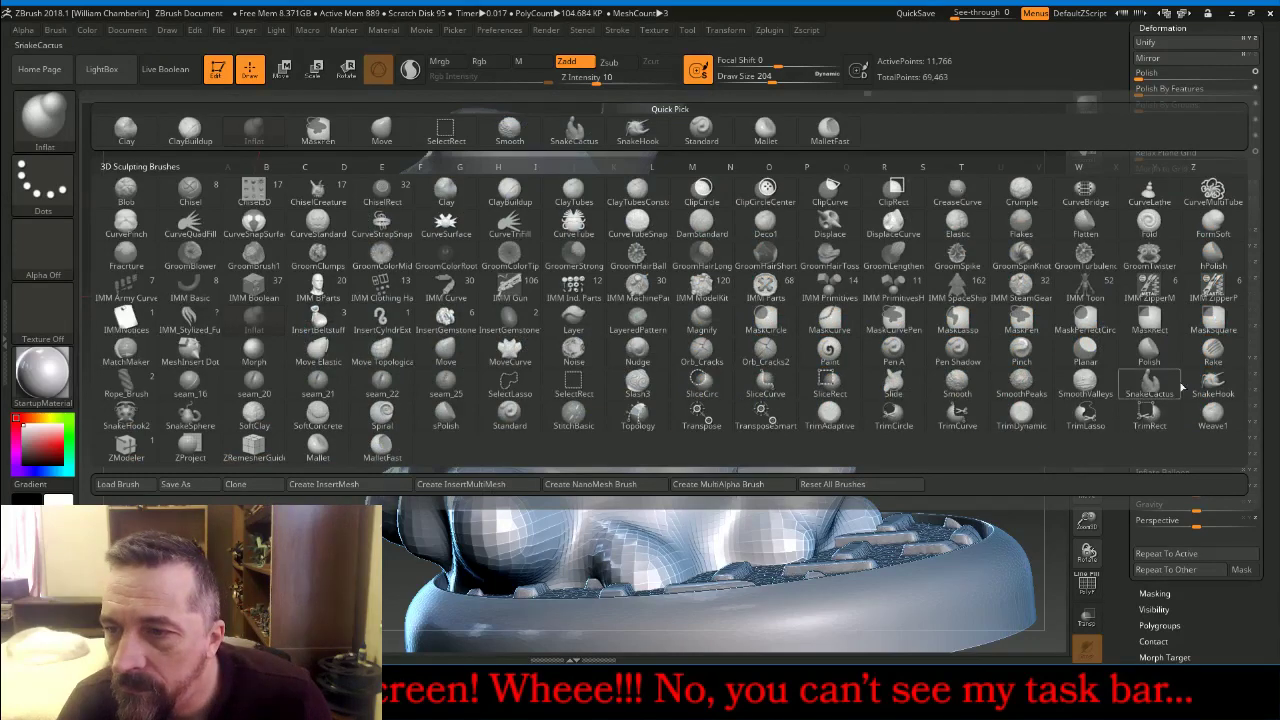
left_click(1212, 384)
left_click_drag(771, 84, 737, 84)
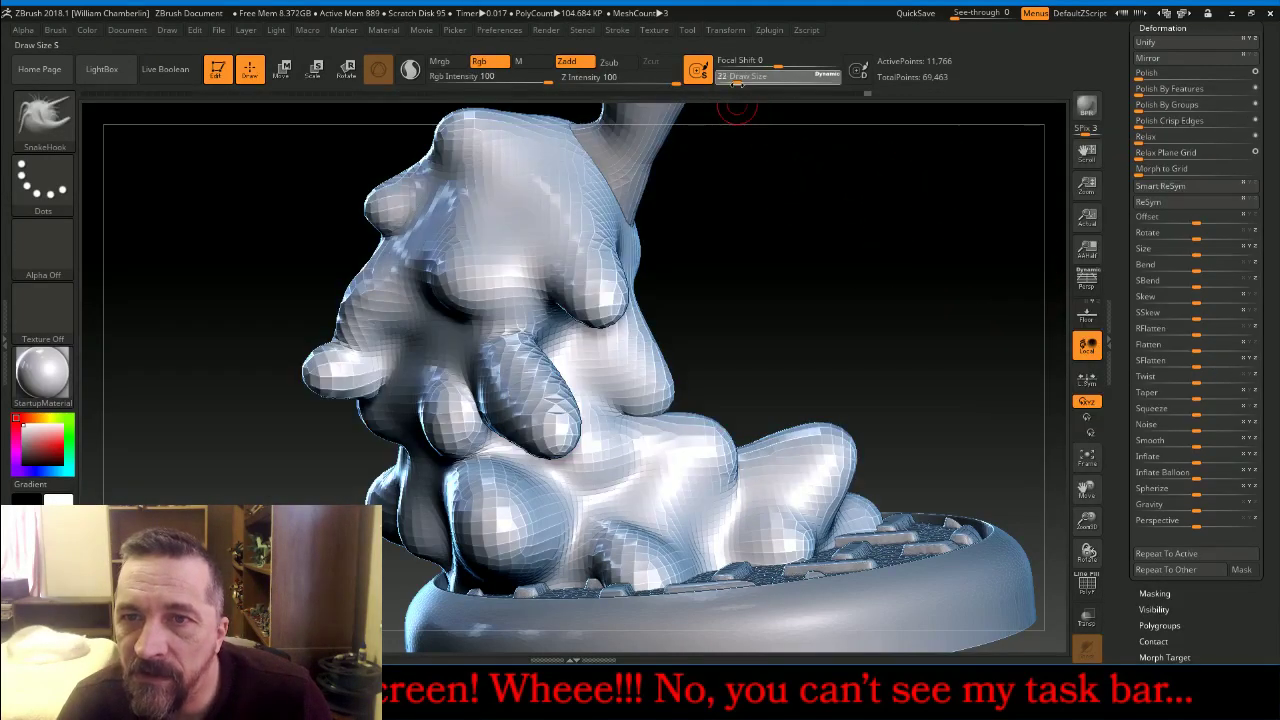
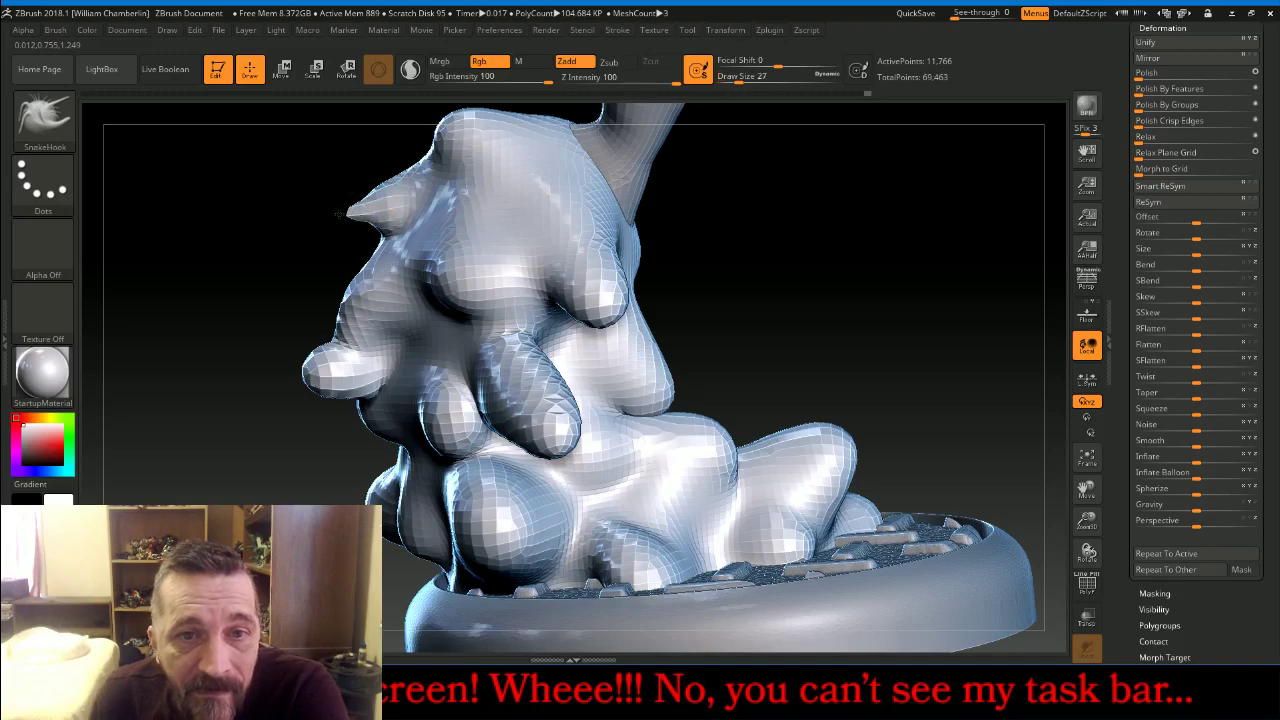
key("ctrl+z")
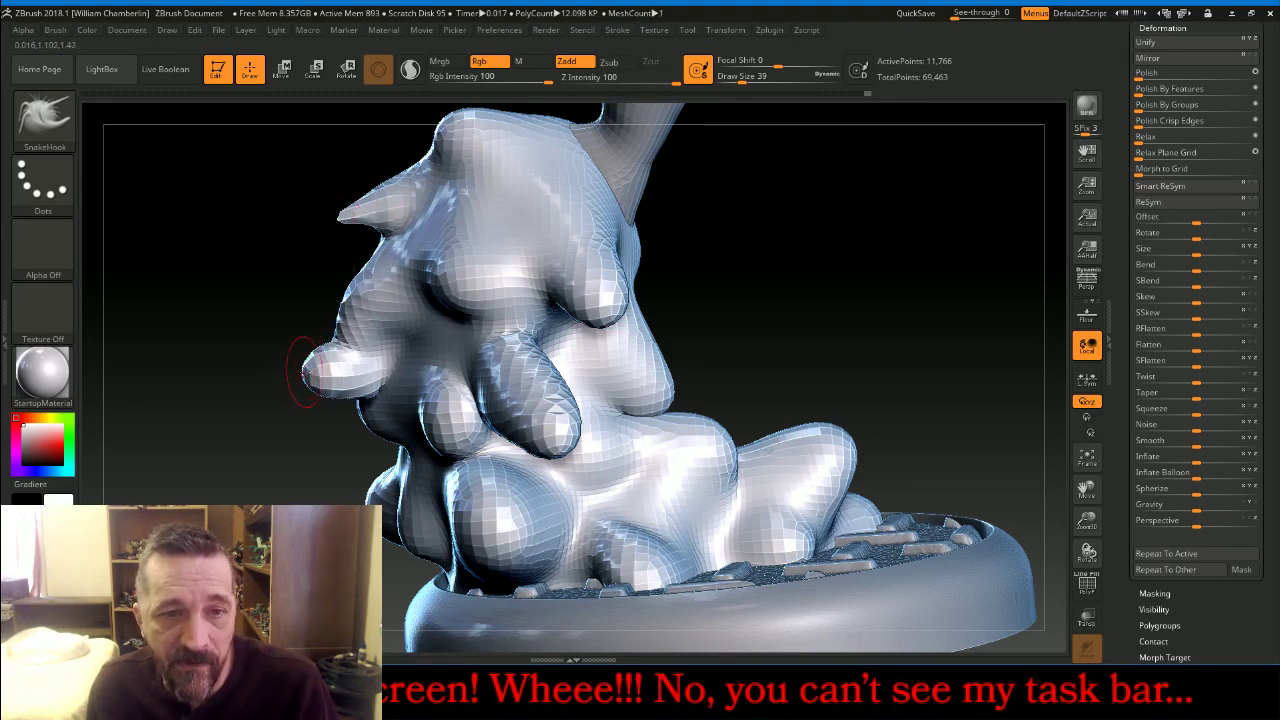
left_click_drag(318, 370, 287, 376)
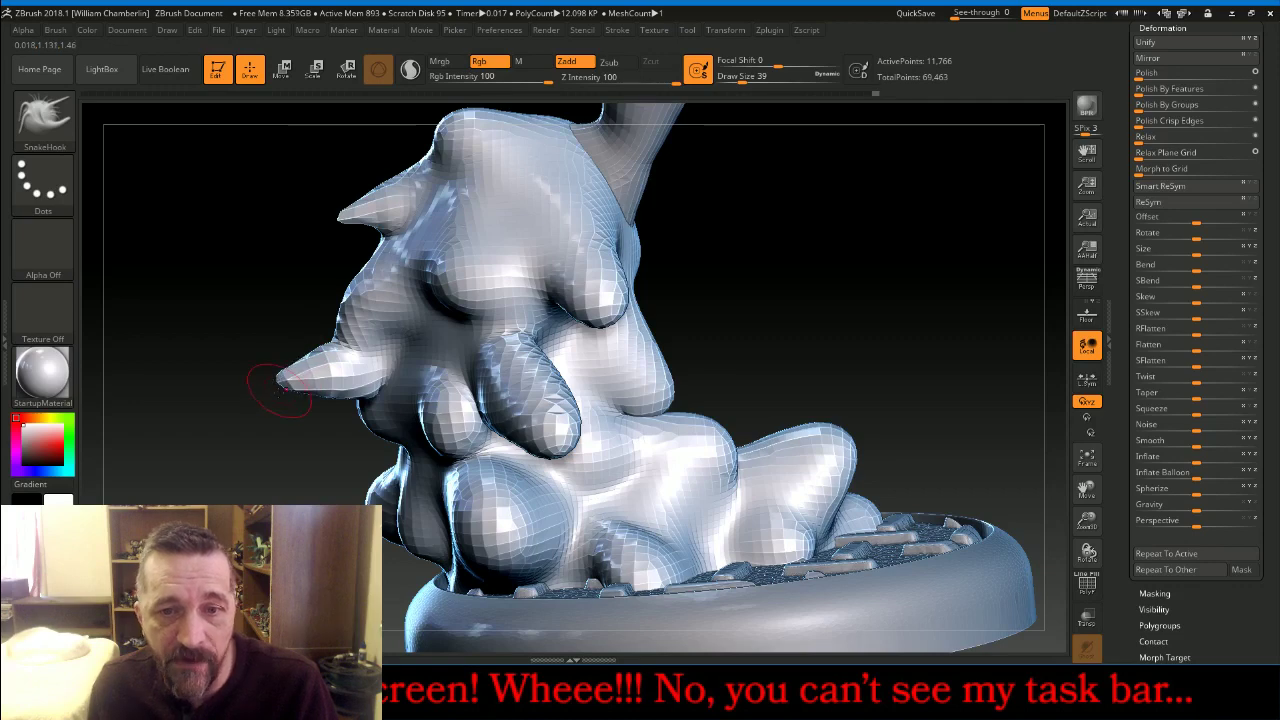
mouse_move(262, 428)
left_mouse_down()
mouse_move(284, 434)
mouse_move(384, 400)
left_mouse_up()
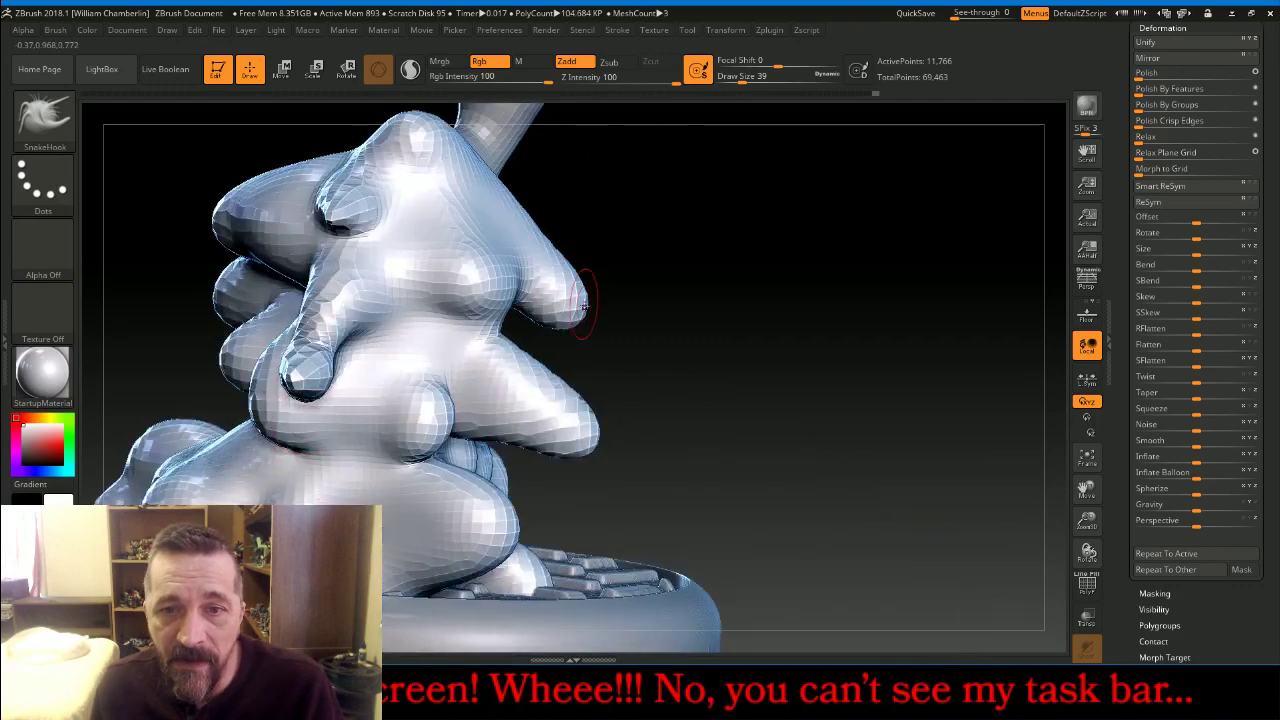
left_click_drag(587, 314, 603, 329)
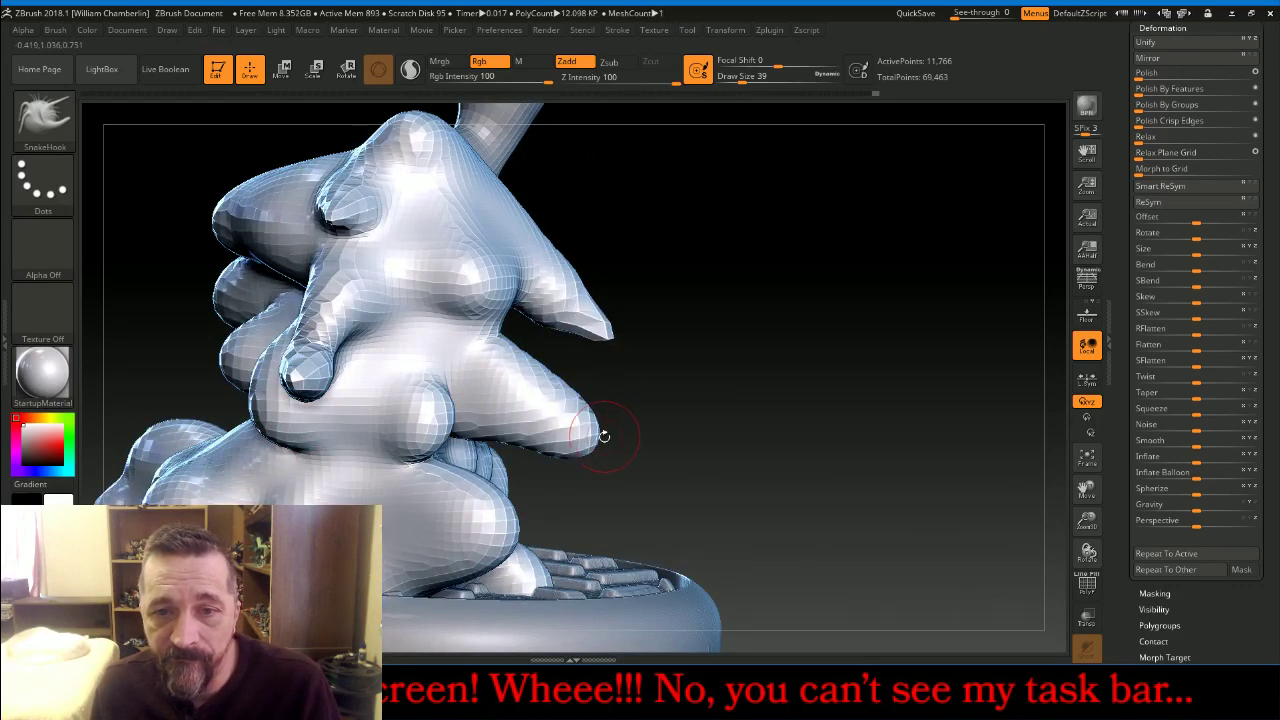
left_click_drag(606, 447, 857, 271)
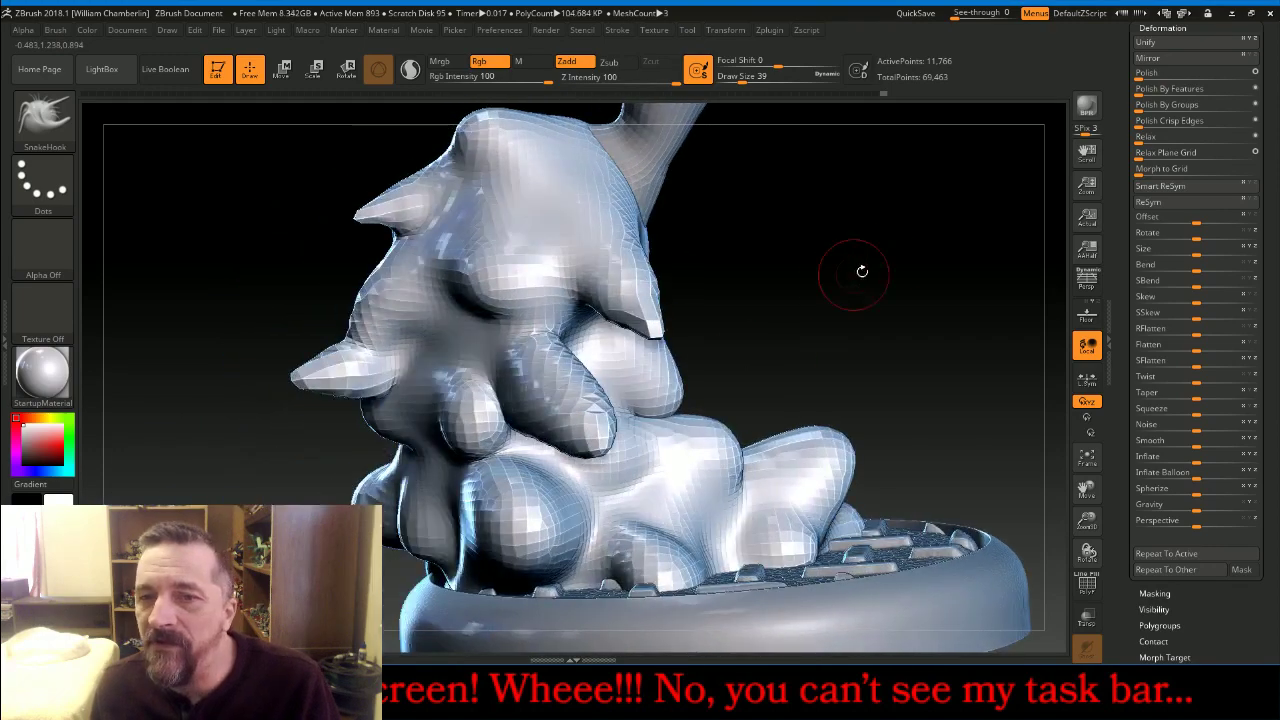
Import SuperheroEnergy.obj to replace the sculpted energy trail with its original low-poly mesh
scroll(1263, 135, "up", 10)
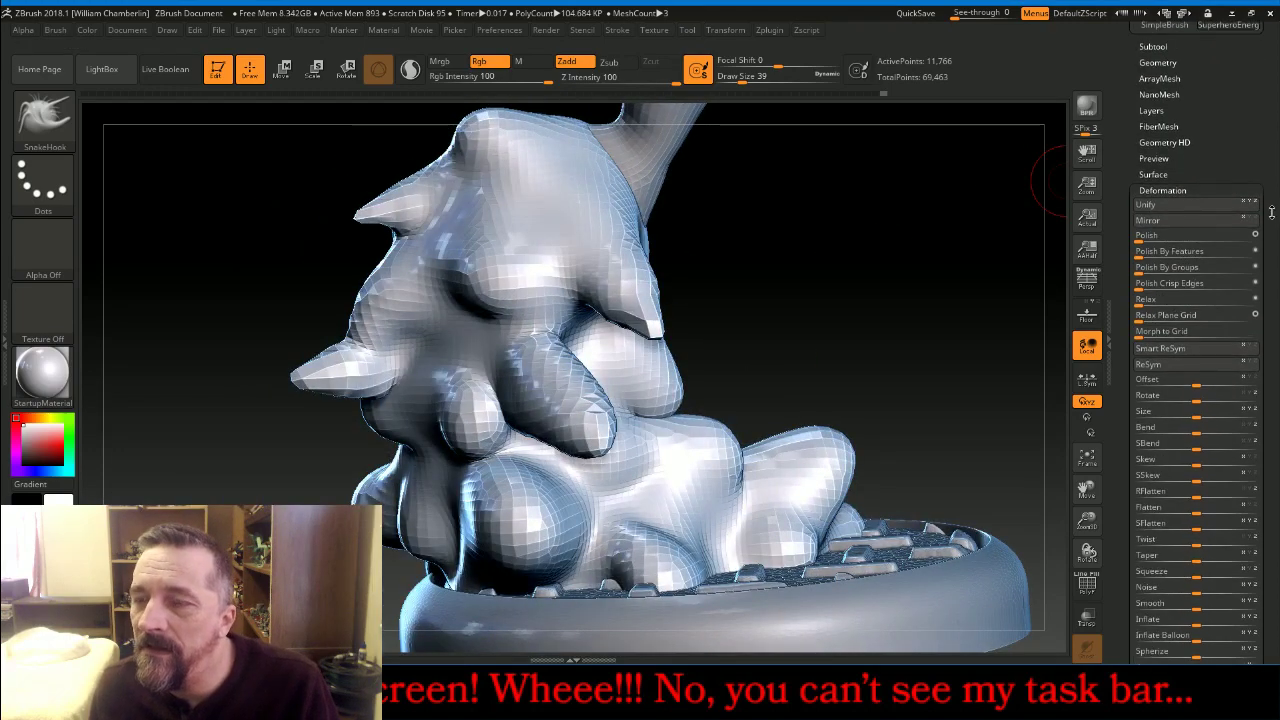
left_click(1153, 250)
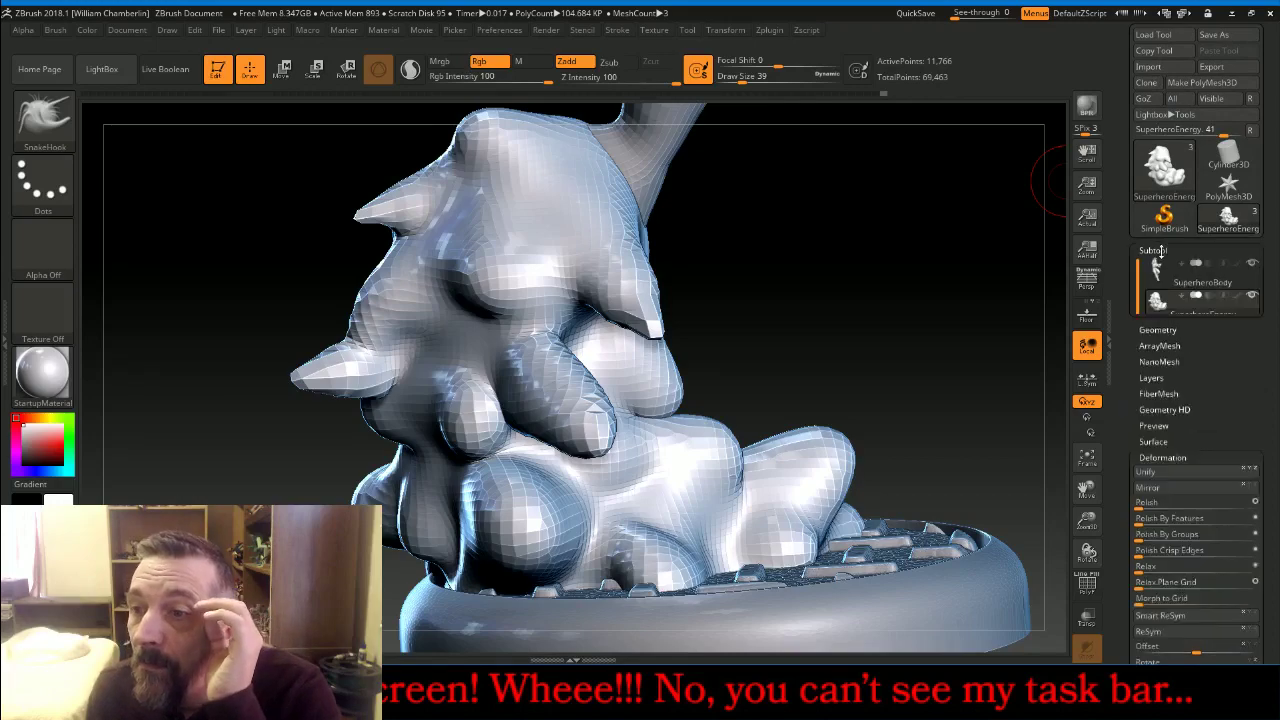
left_click(1162, 70)
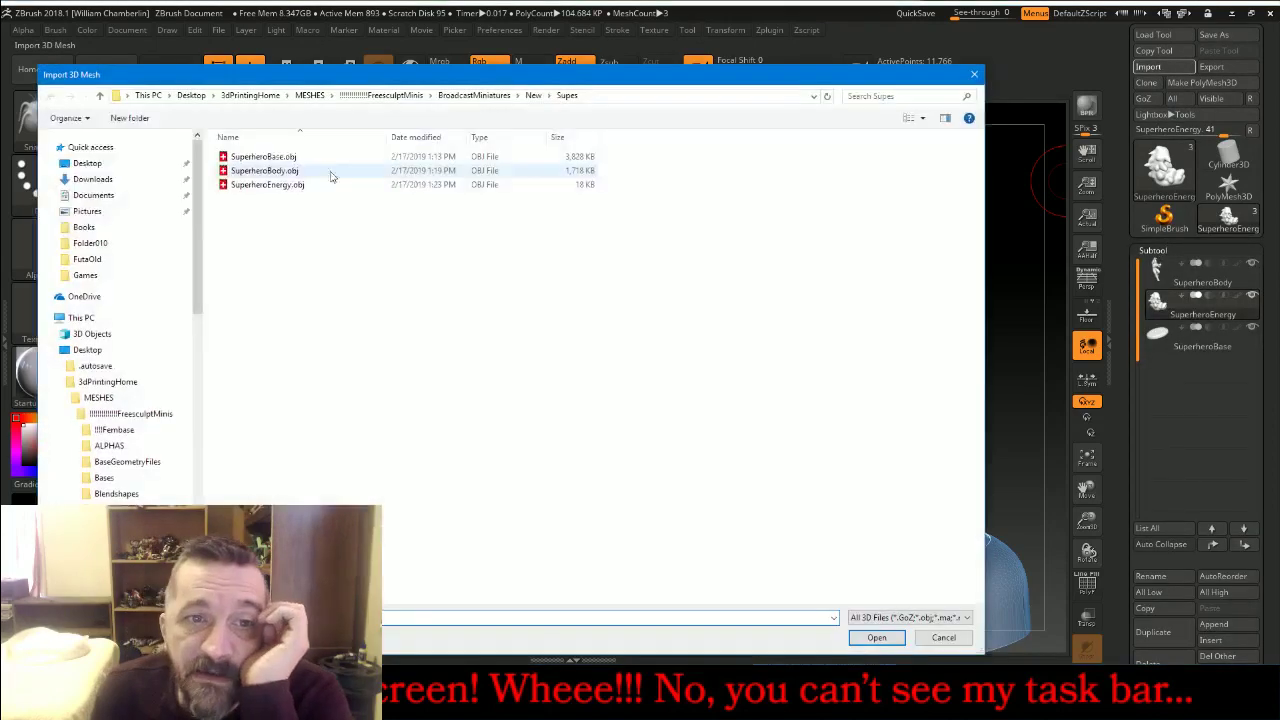
left_click(268, 184)
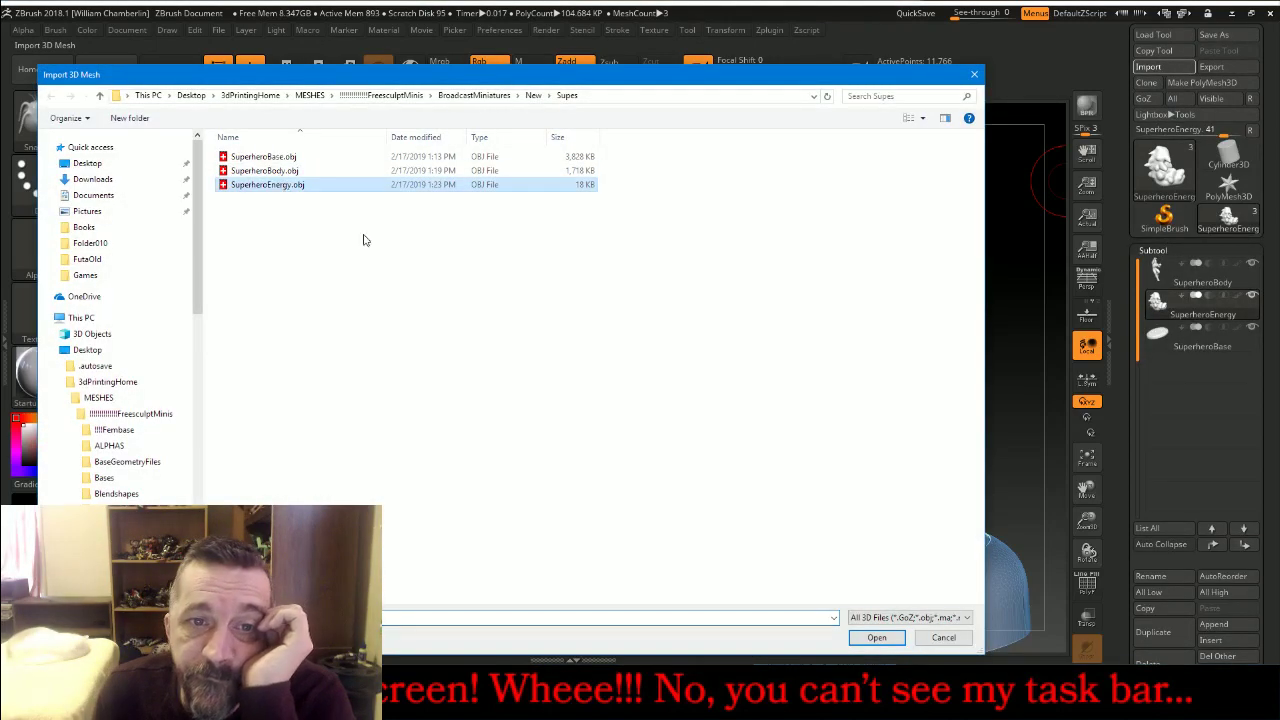
left_click(876, 637)
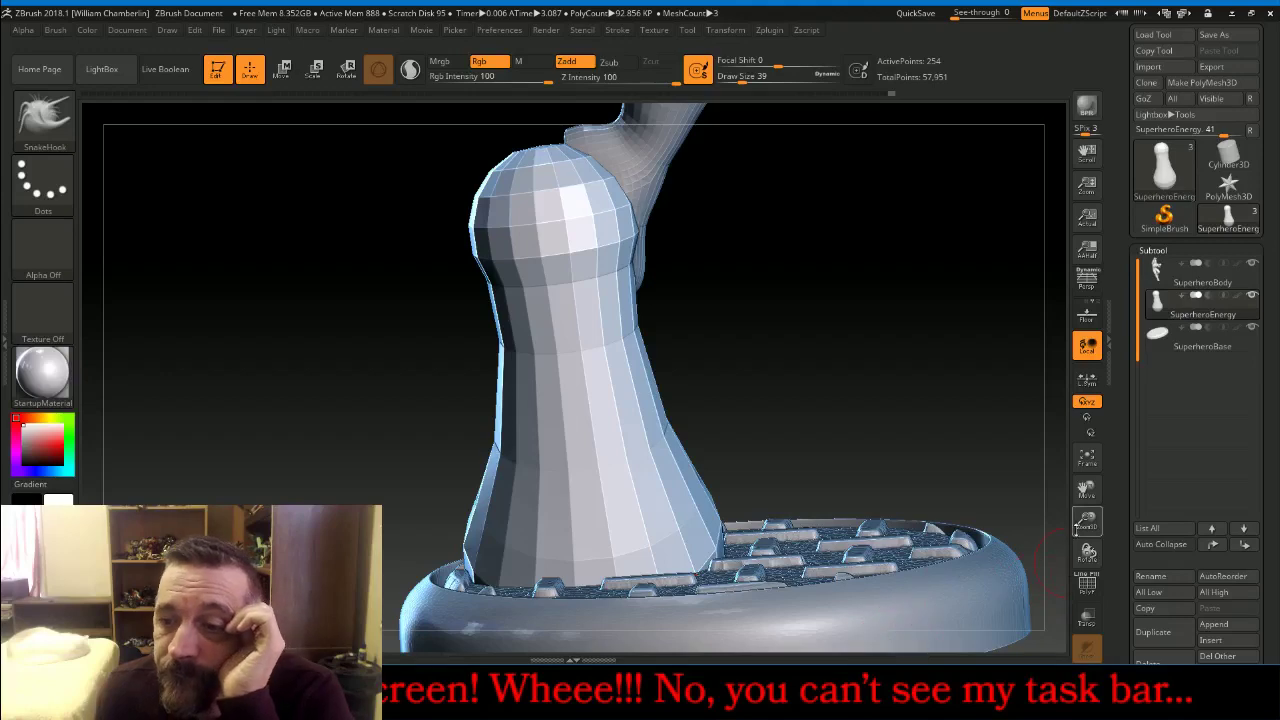
Bend the low-poly energy trail with the Move brush, bowing its middle backward and stretching its foot forward along the base
mouse_move(1078, 528)
left_mouse_down()
mouse_move(1080, 500)
mouse_move(1037, 460)
left_mouse_up()
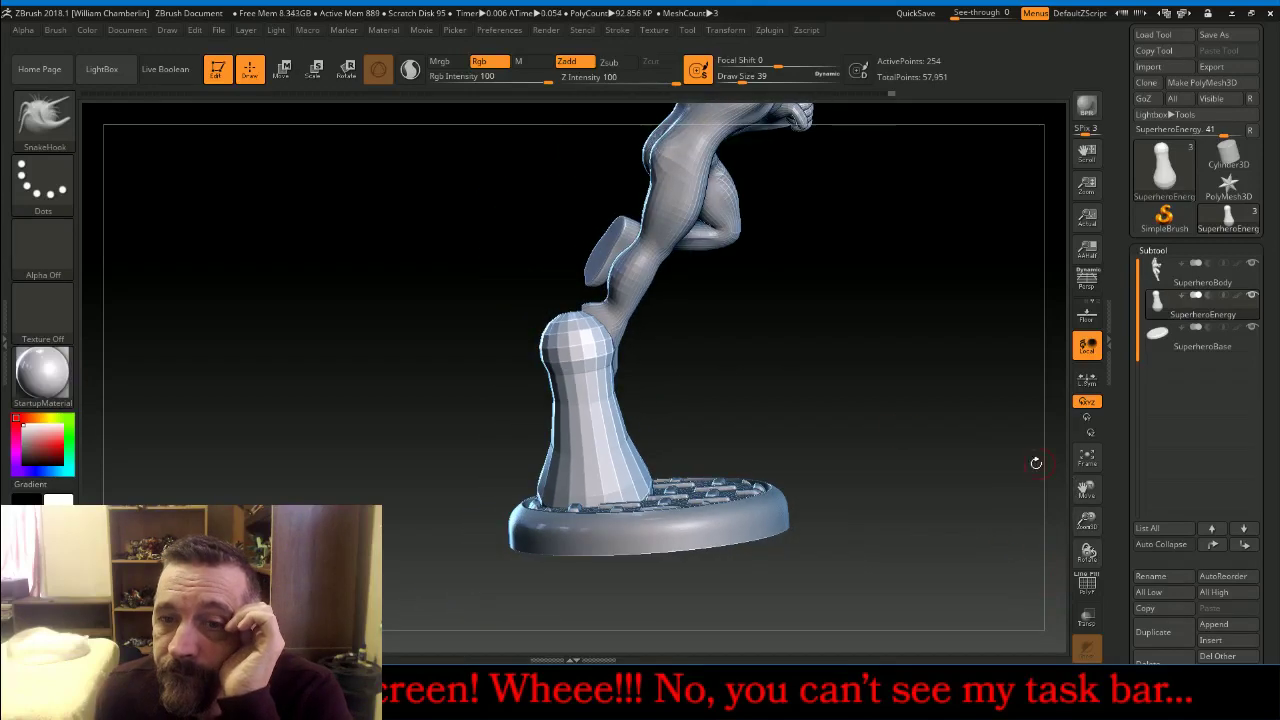
left_click(42, 118)
left_click(376, 130)
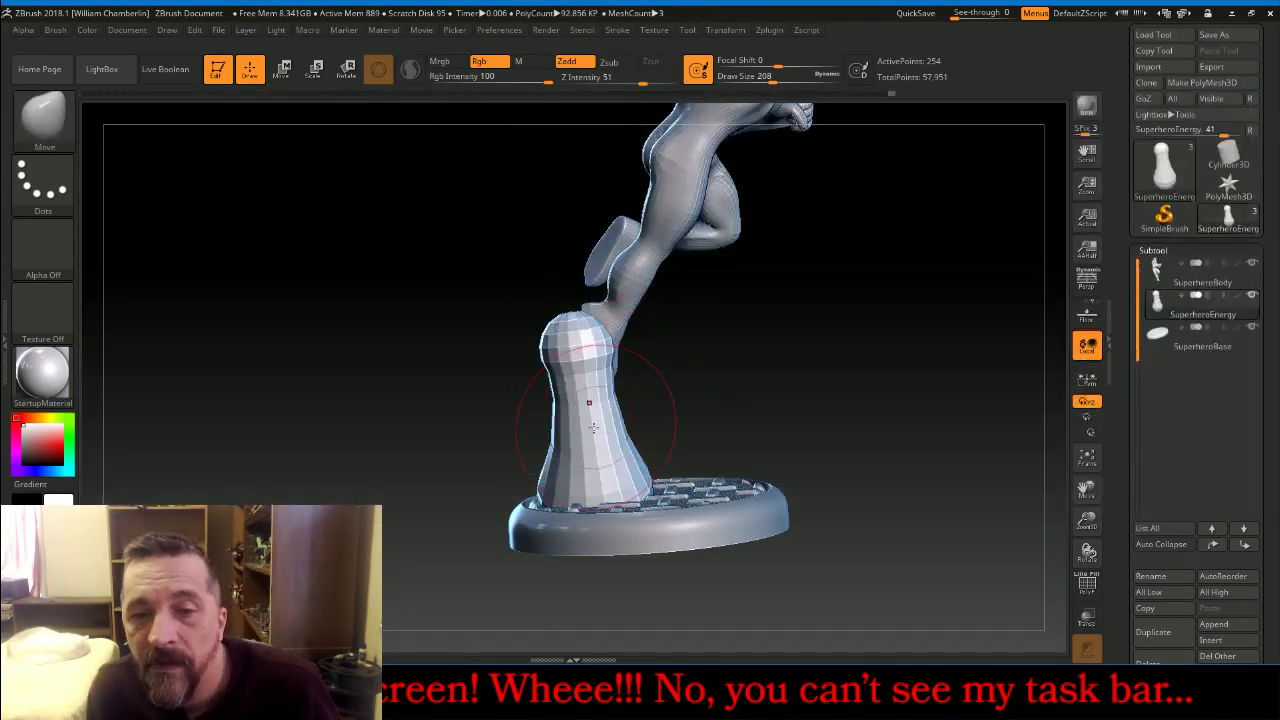
left_click_drag(697, 369, 762, 346)
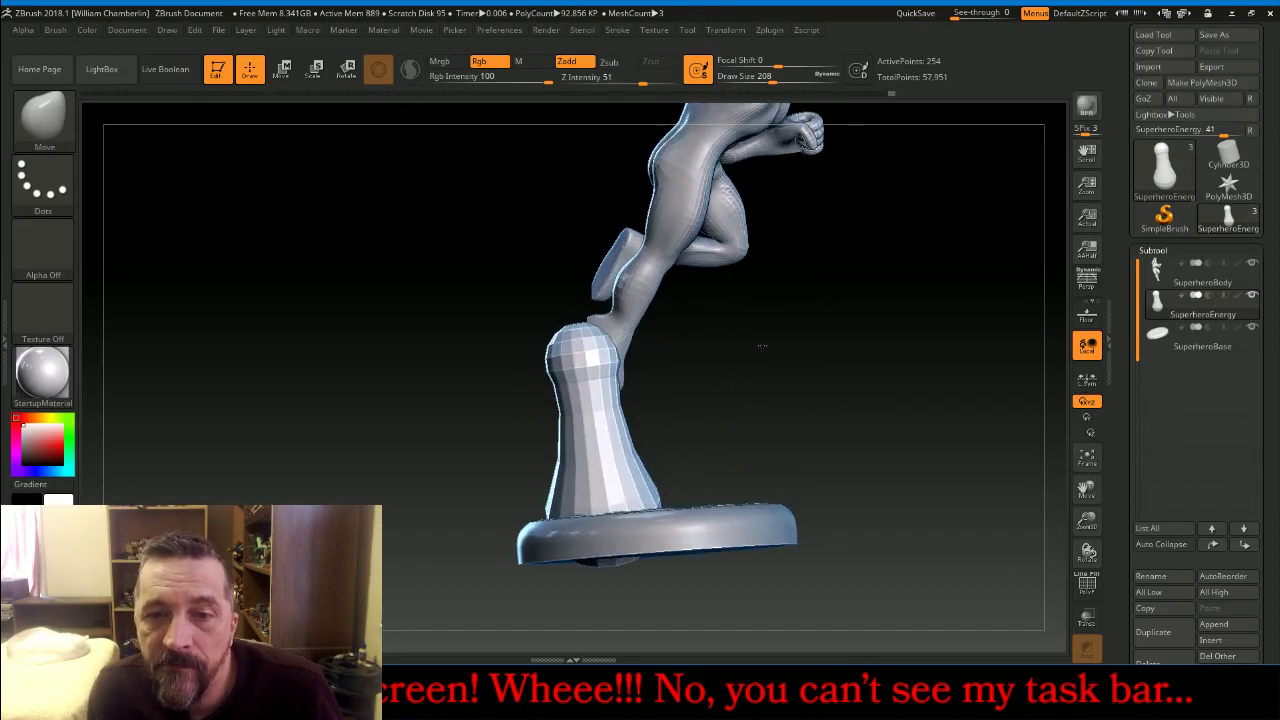
left_click_drag(558, 422, 540, 420)
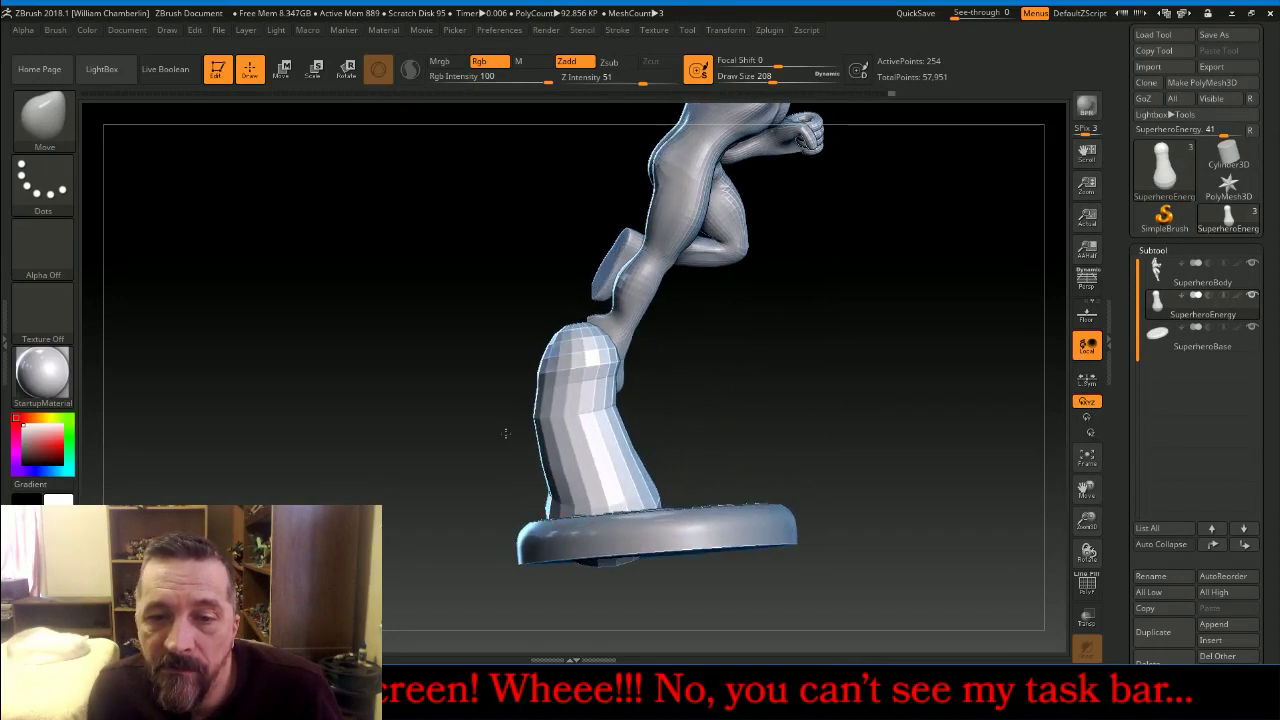
mouse_move(624, 425)
left_mouse_down()
mouse_move(500, 430)
mouse_move(537, 495)
left_mouse_up()
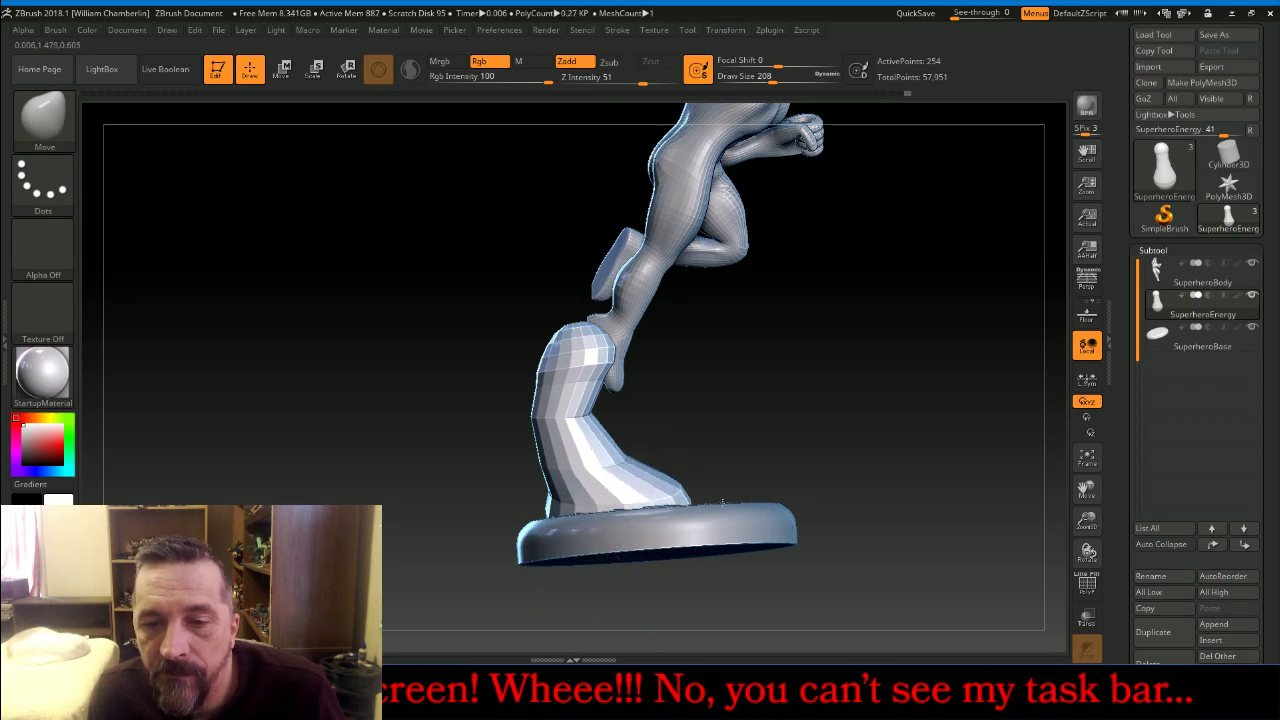
Spread the energy trail's foot wider across the base with the Move brush, working from several angles including the underside
left_click_drag(822, 418, 700, 430)
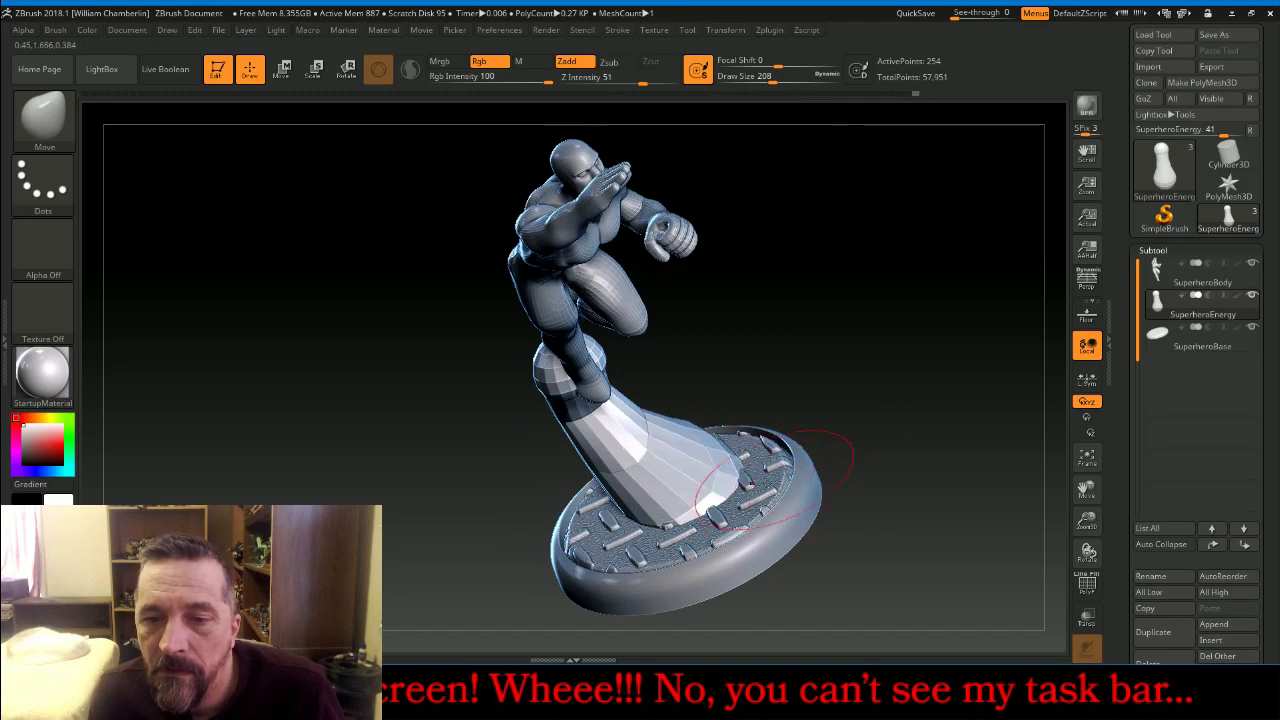
mouse_move(831, 383)
left_mouse_down()
mouse_move(809, 457)
mouse_move(666, 371)
left_mouse_up()
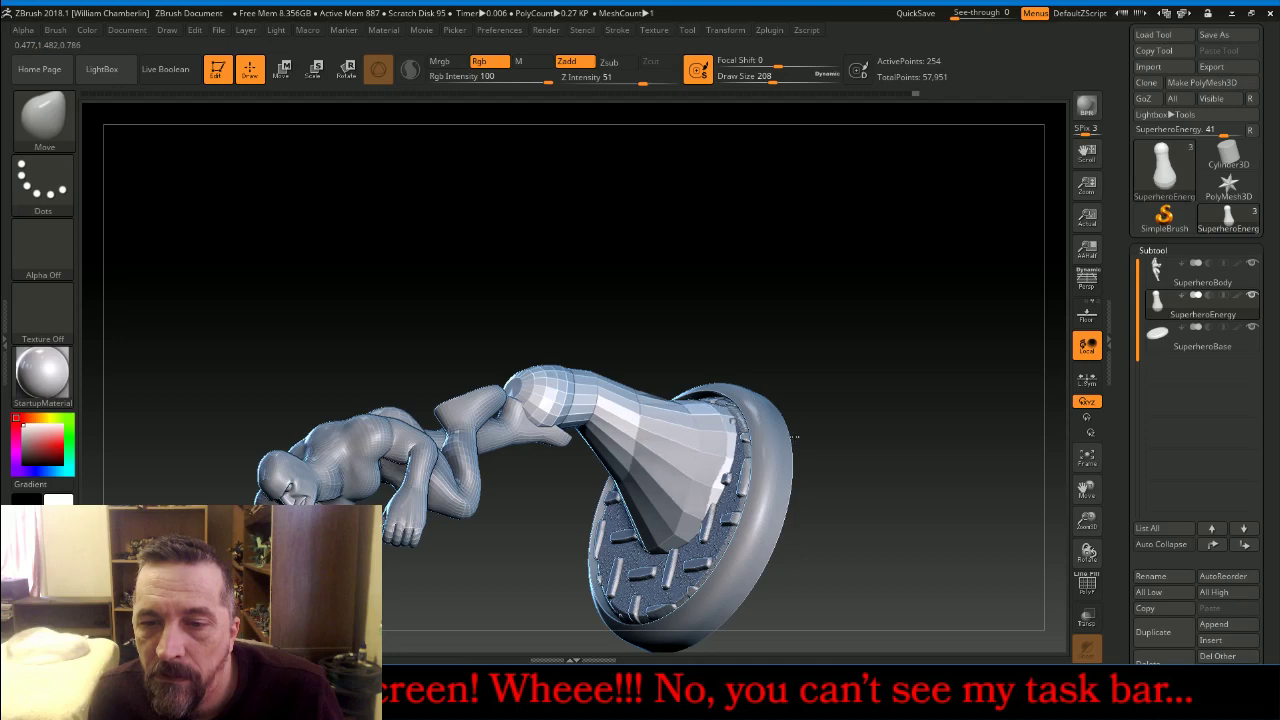
left_click_drag(844, 426, 785, 482)
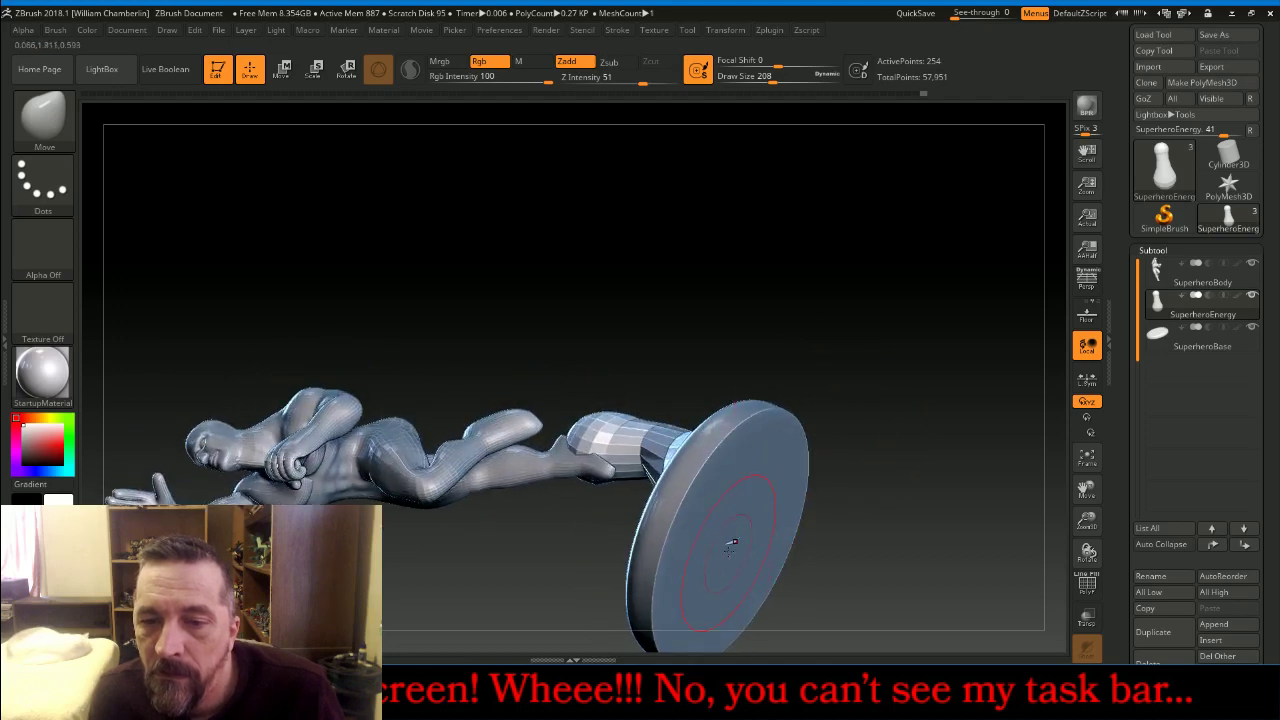
left_click_drag(795, 322, 882, 345)
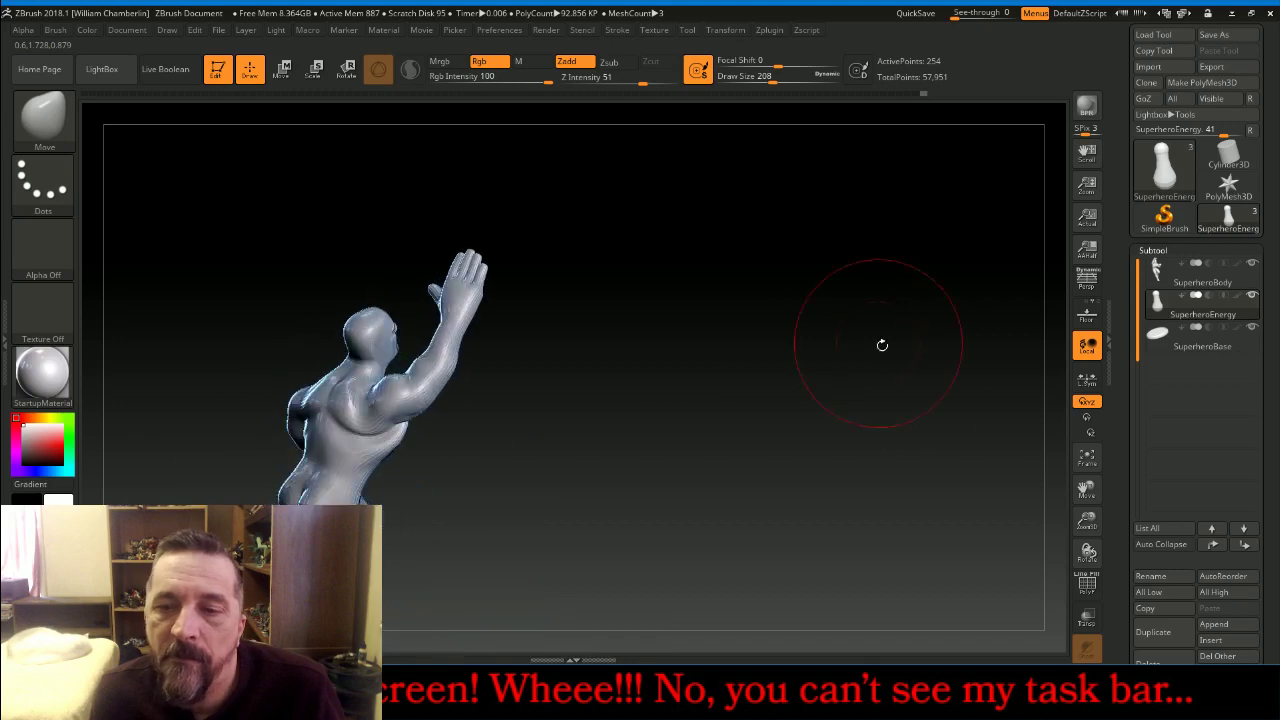
left_click(1086, 459)
left_click_drag(1014, 466, 983, 429)
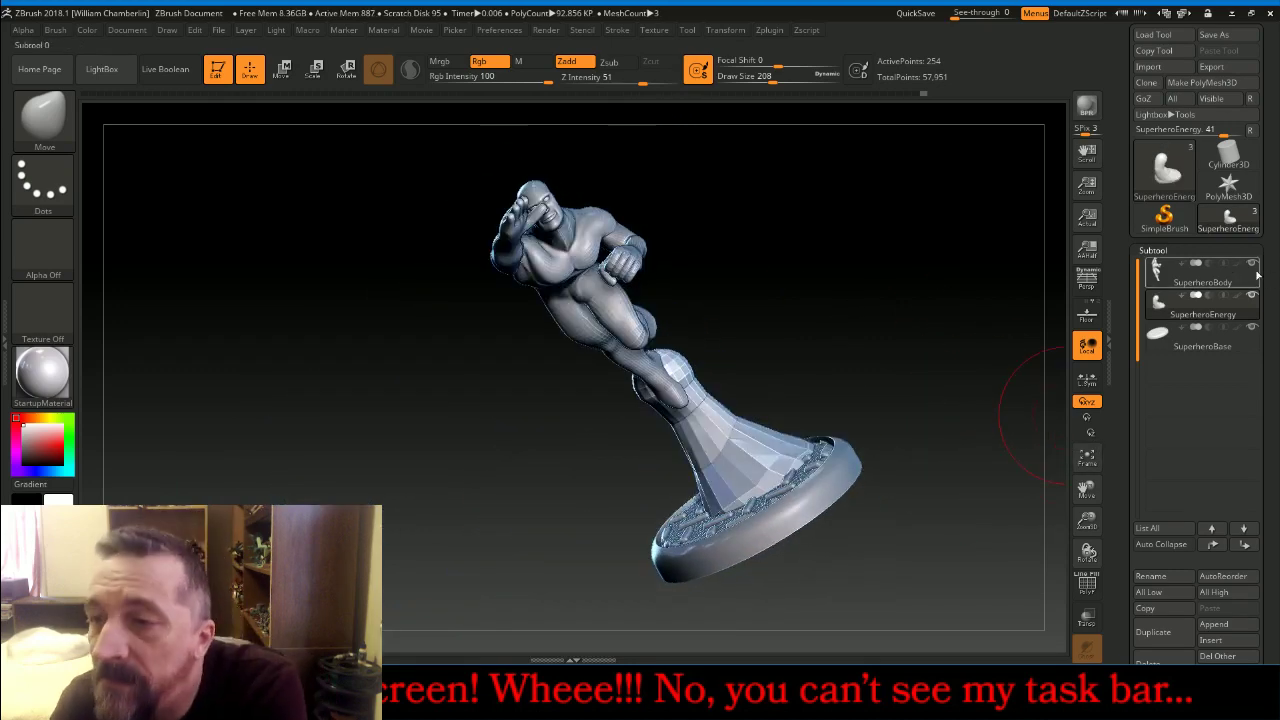
Subdivide the energy trail four times and delete its lower subdivision levels
left_click(1155, 250)
left_click(1172, 267)
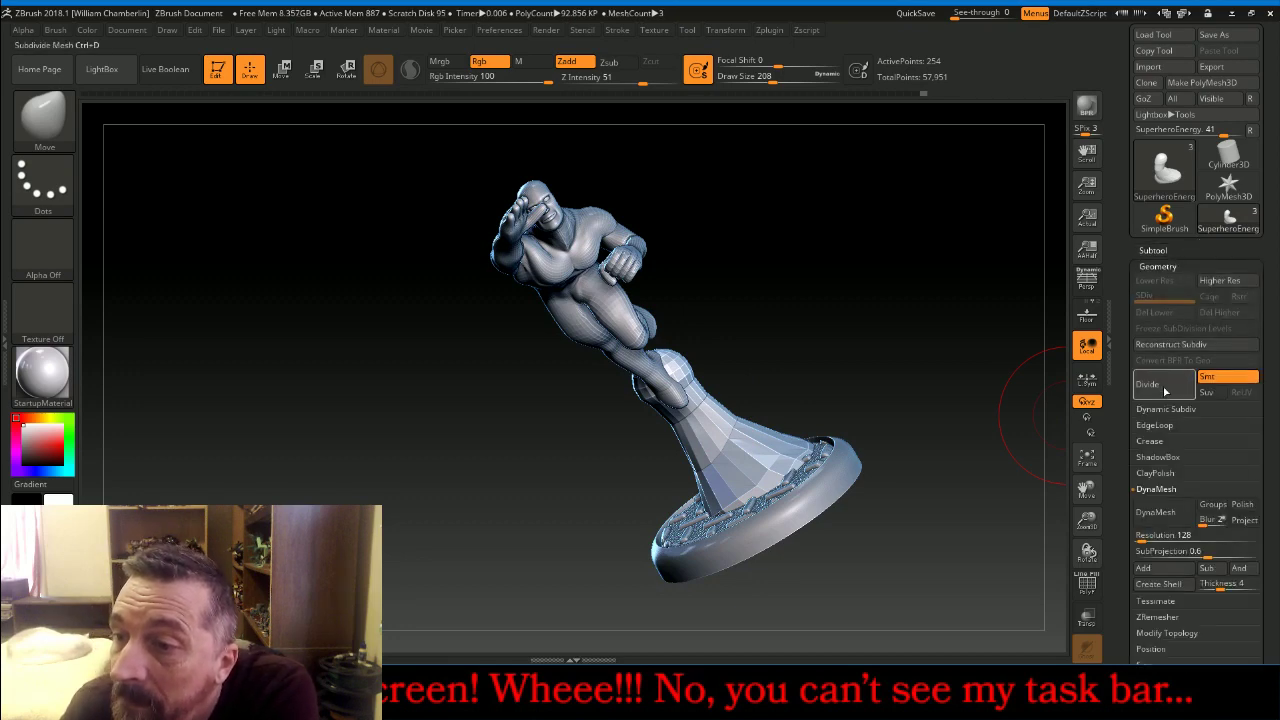
left_click(1147, 384)
left_click(1147, 384)
left_click(1147, 384)
left_click(1147, 384)
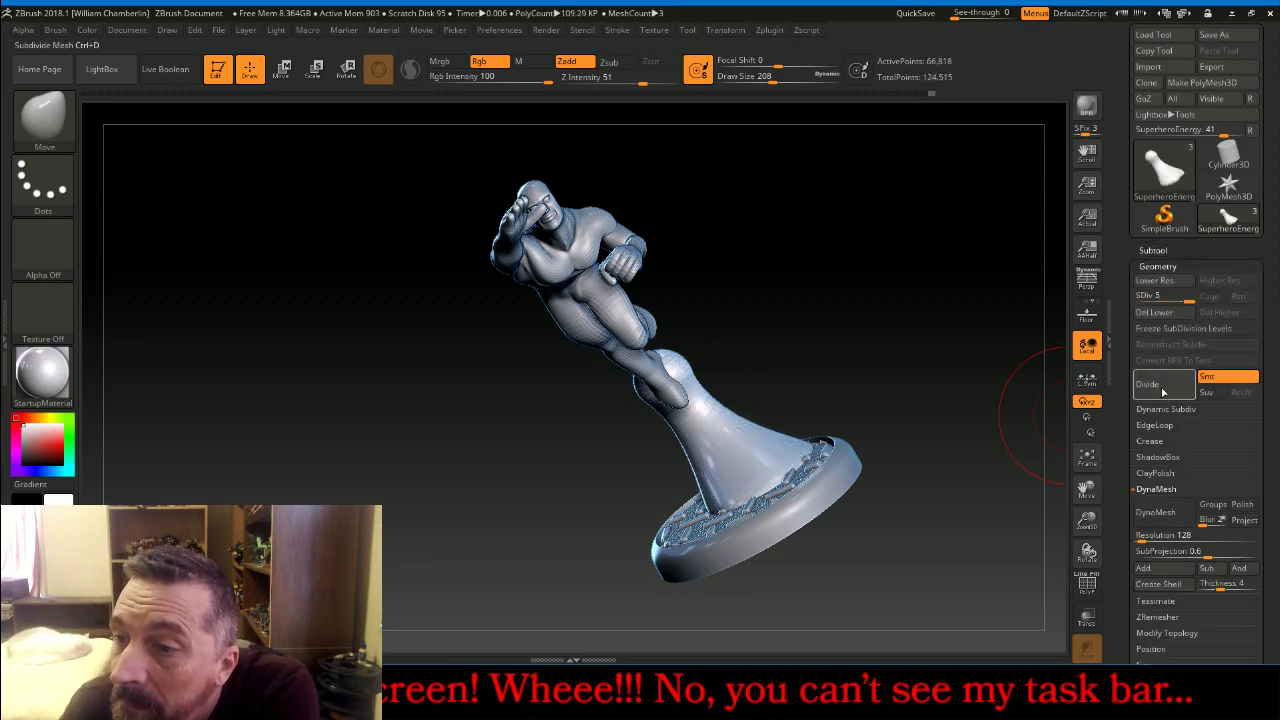
left_click(1158, 313)
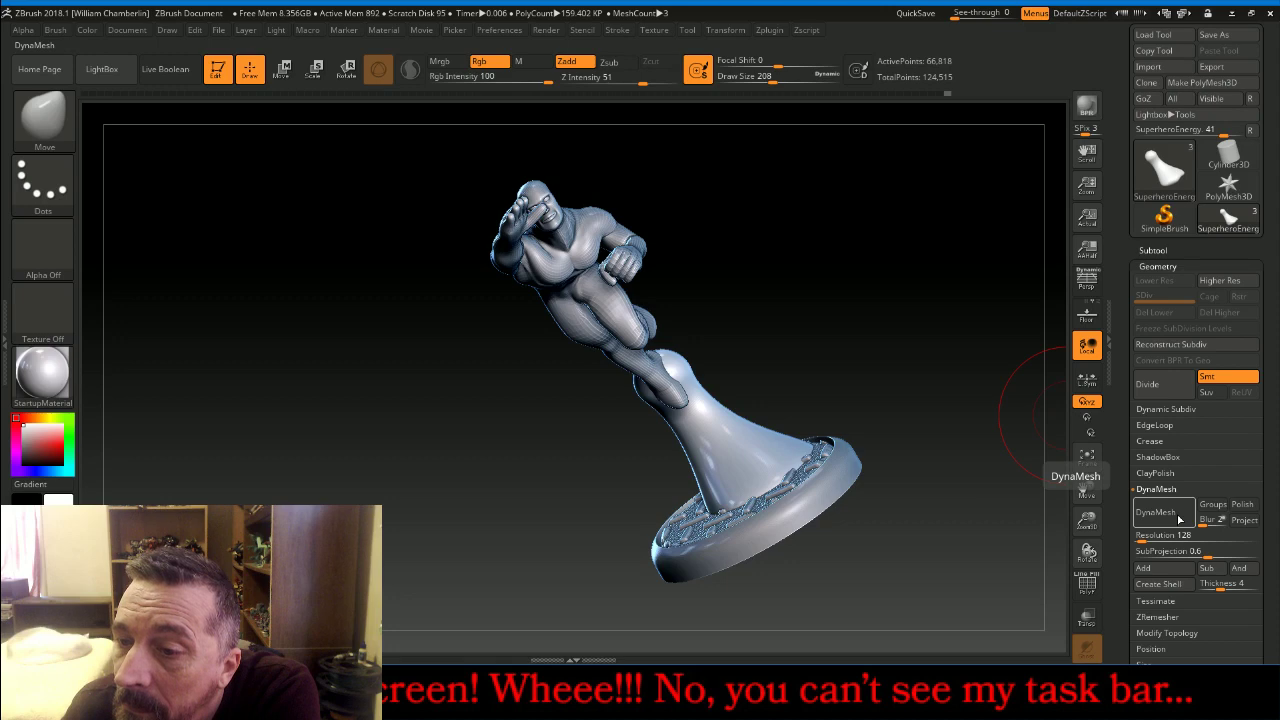
Remesh the energy trail with DynaMesh at resolution 128, subdivide it three times and delete the lower levels
left_click(1179, 519)
left_click(1157, 390)
left_click(1157, 390)
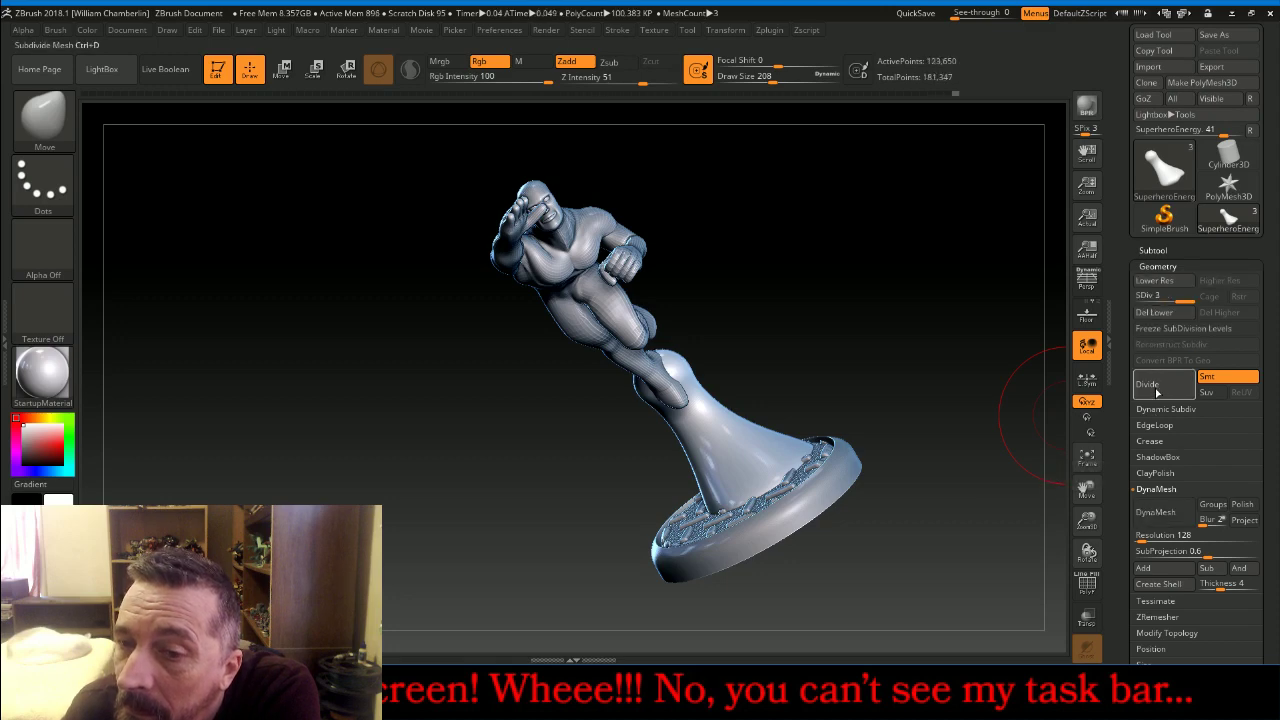
left_click(1157, 390)
left_click(1154, 312)
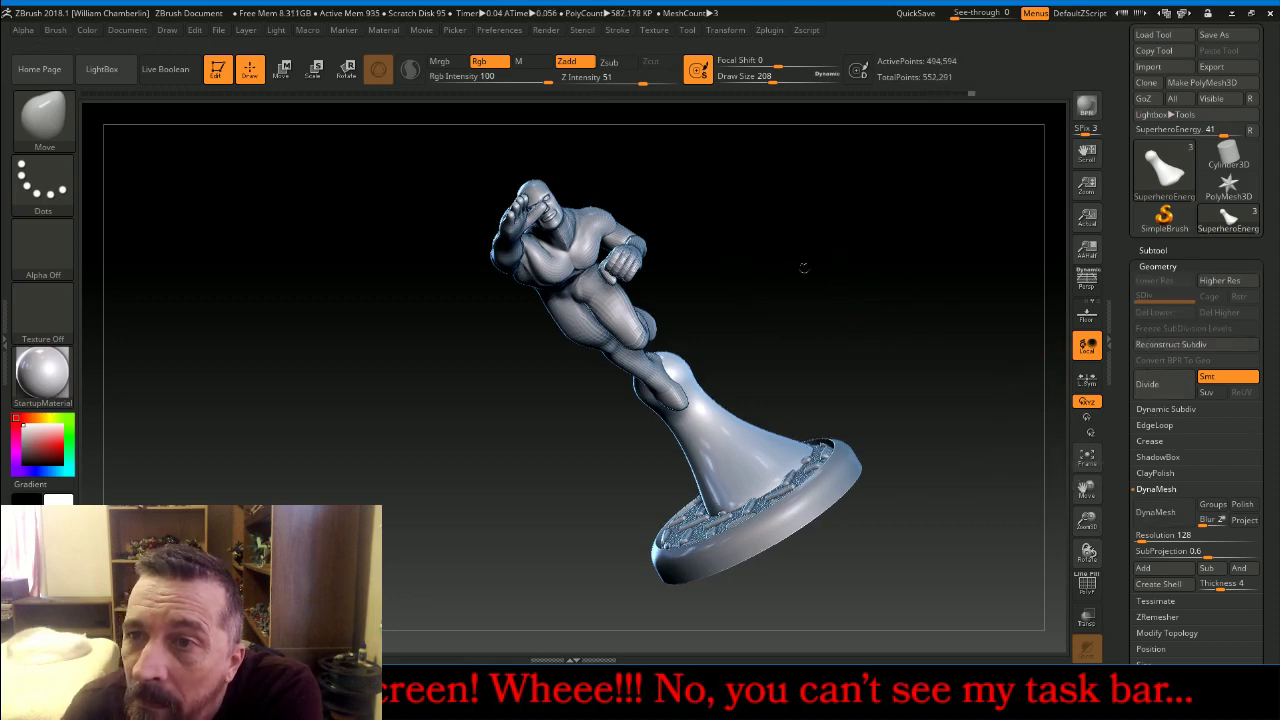
Choose the ClayBuildup brush with a draw size of 56 and dock the stroke settings with the Lazy Mouse options open
left_click_drag(804, 268, 877, 205)
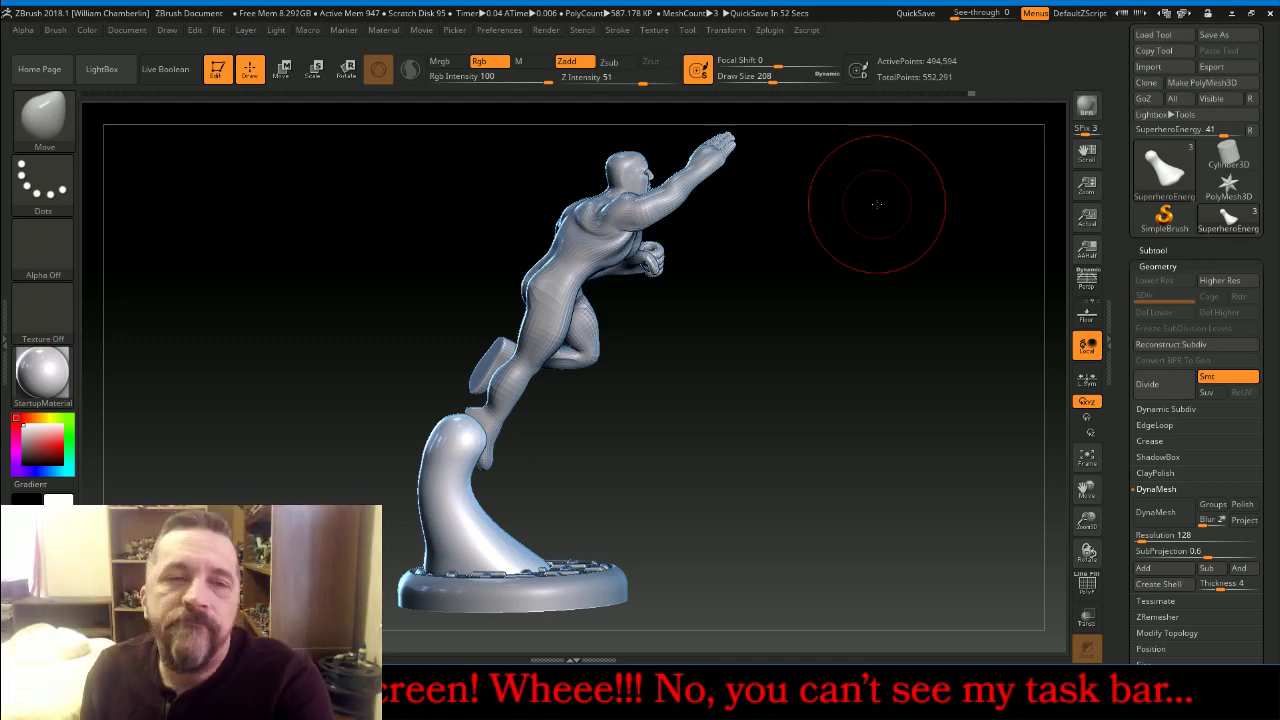
left_click(58, 122)
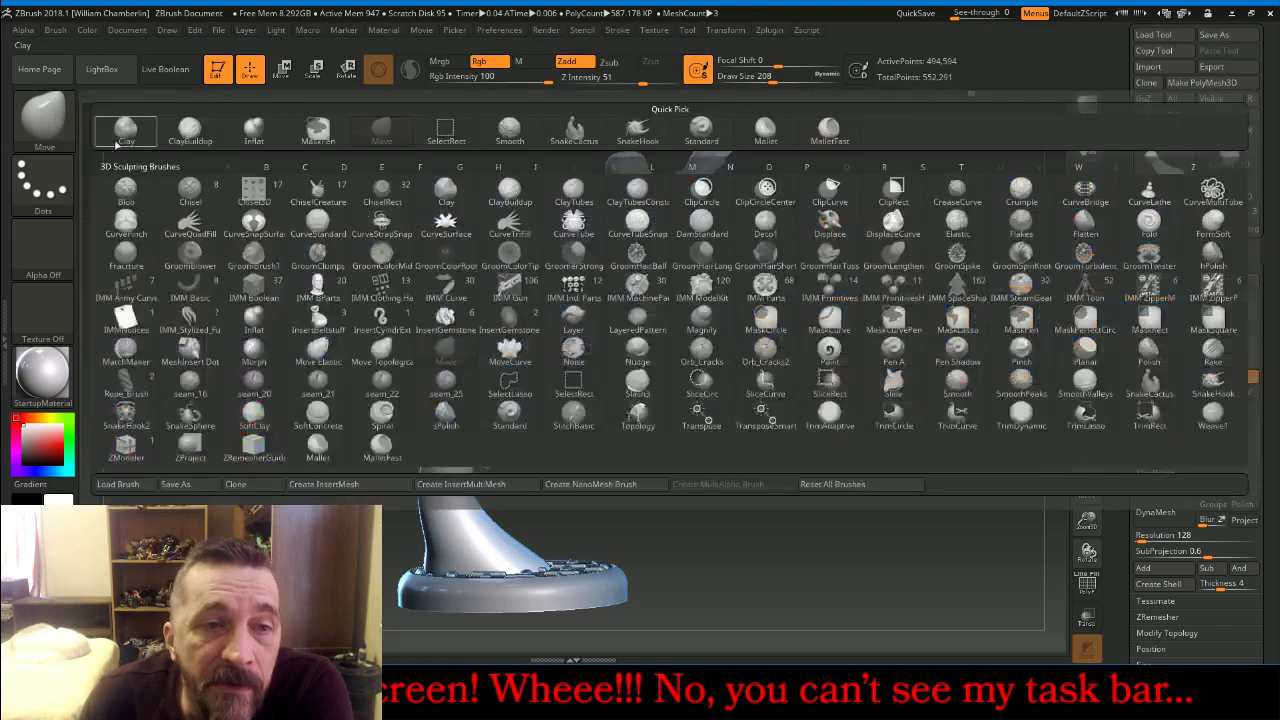
left_click(190, 130)
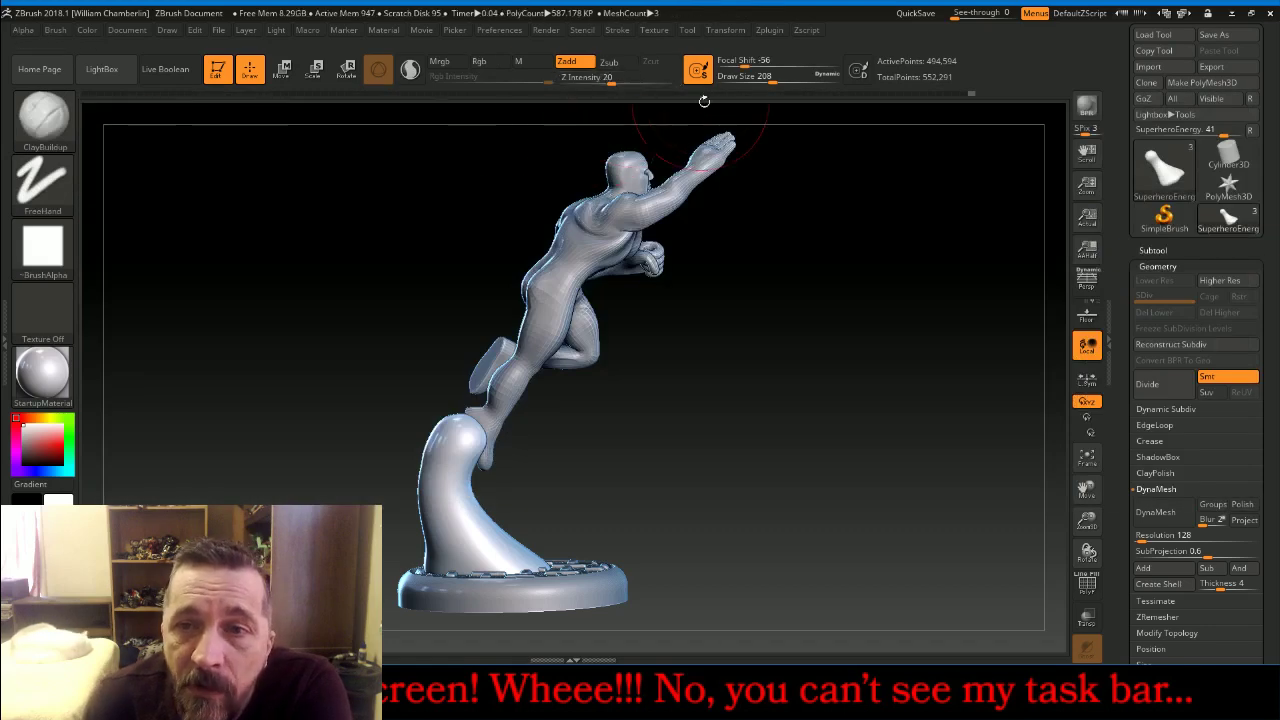
left_click_drag(768, 78, 752, 76)
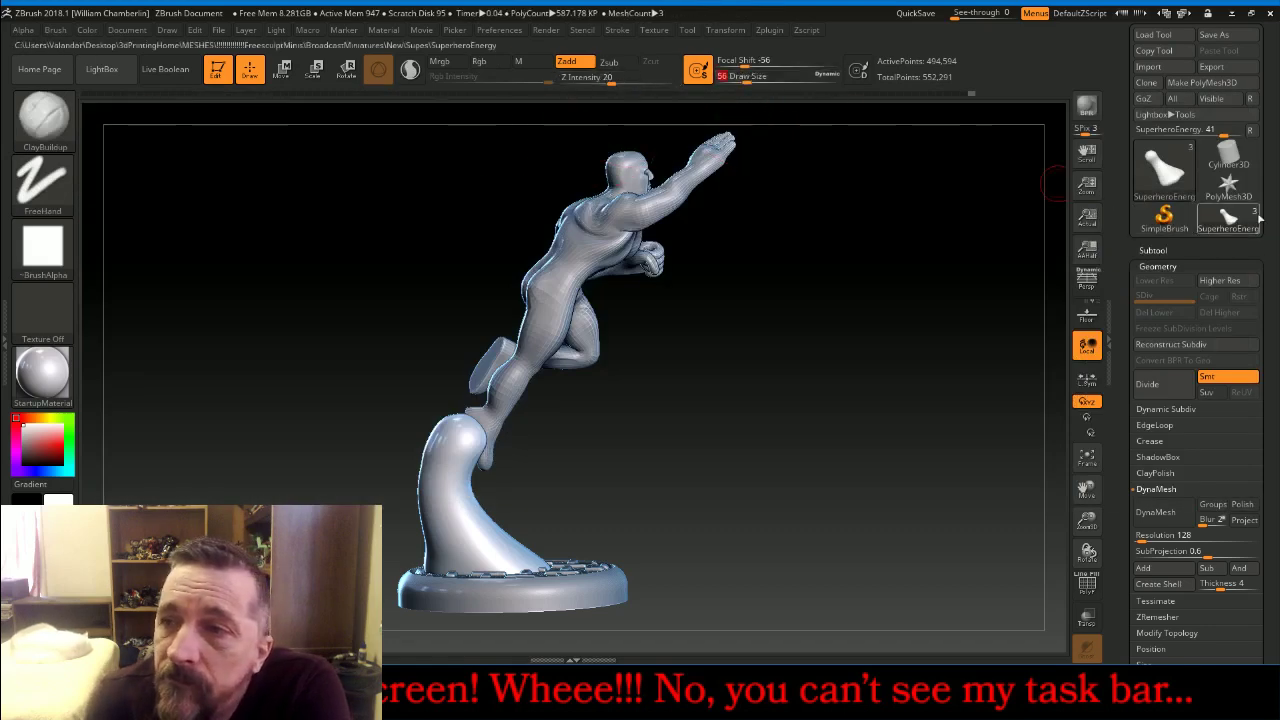
left_click(617, 31)
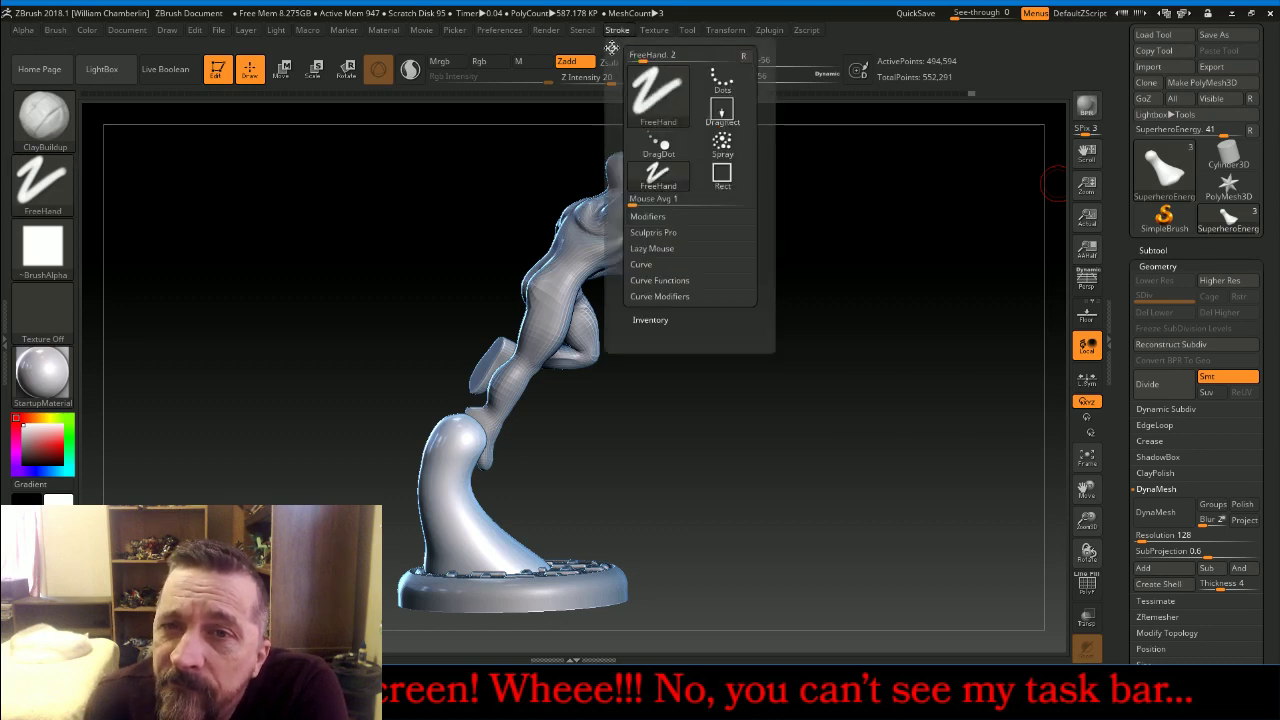
left_click(611, 48)
left_click(1160, 228)
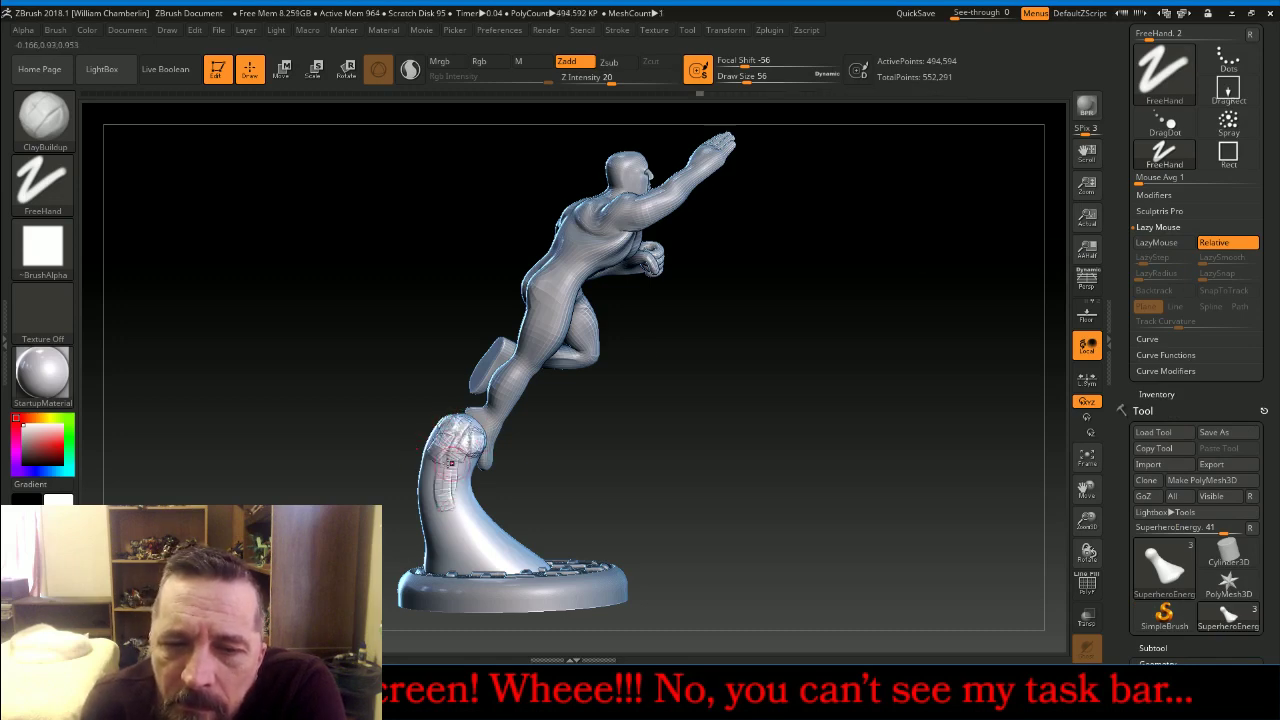
Build up flowing ClayBuildup streaks from the top of the energy trail down to the base along one side and the front
mouse_move(451, 463)
left_mouse_down()
mouse_move(485, 545)
mouse_move(520, 570)
mouse_move(442, 552)
mouse_move(490, 565)
left_mouse_up()
mouse_move(468, 512)
left_mouse_down()
mouse_move(510, 565)
mouse_move(548, 569)
left_mouse_up()
left_click_drag(769, 473, 705, 535)
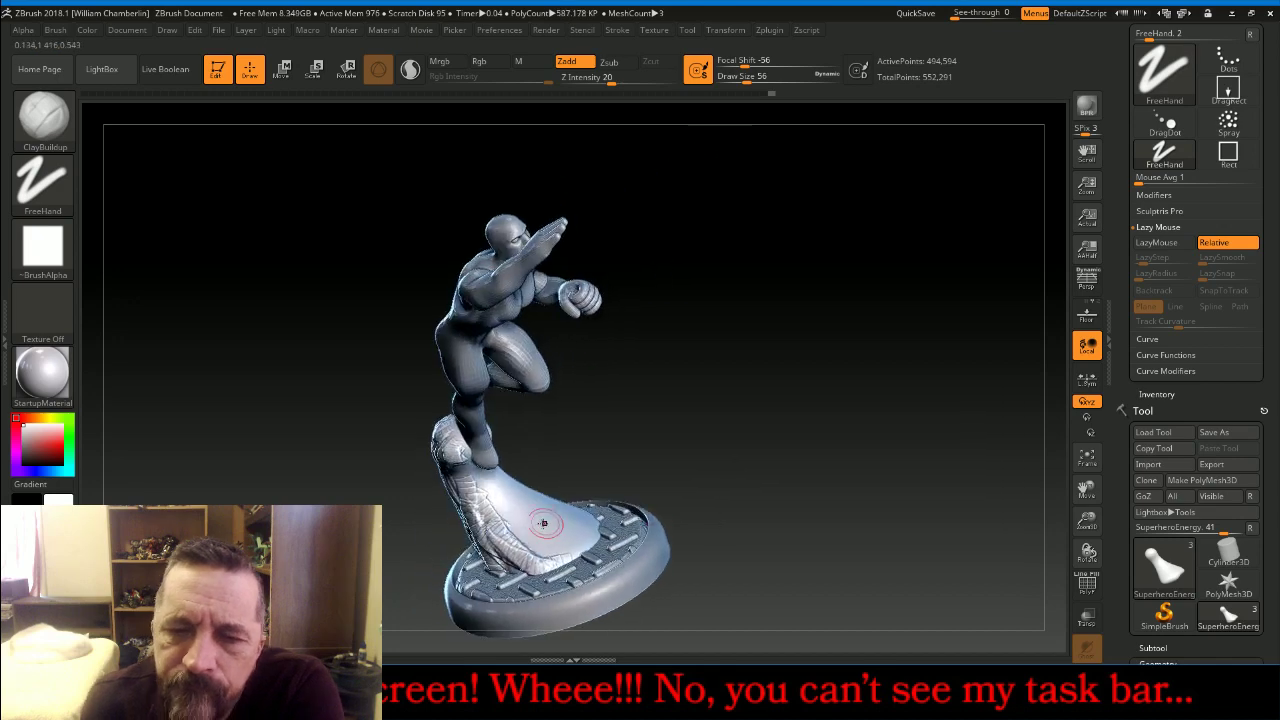
mouse_move(492, 490)
left_mouse_down()
mouse_move(560, 562)
mouse_move(598, 546)
left_mouse_up()
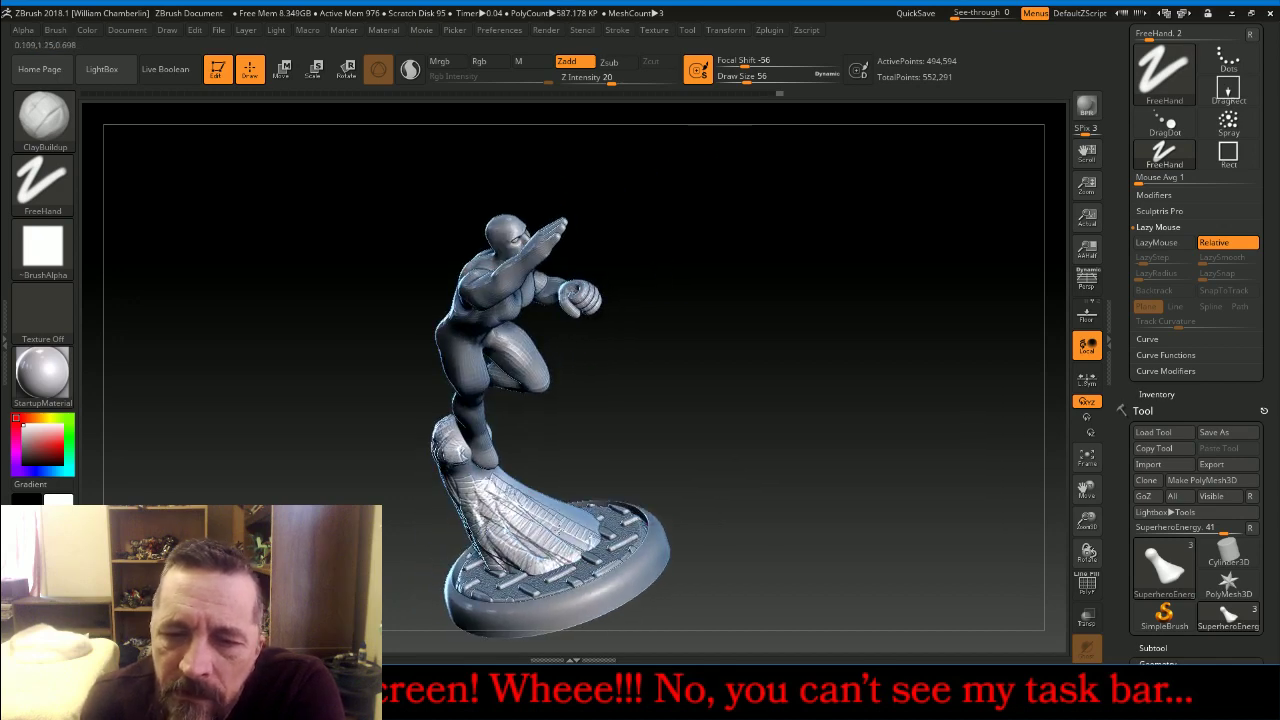
mouse_move(520, 510)
left_mouse_down()
mouse_move(586, 562)
mouse_move(568, 568)
left_mouse_up()
Extend the clay streaks around the front to the energy trail's opposite side, running them lengthwise down to the base
left_click_drag(784, 421, 735, 520)
mouse_move(484, 460)
left_mouse_down()
mouse_move(562, 508)
mouse_move(588, 552)
left_mouse_up()
mouse_move(482, 462)
left_mouse_down()
mouse_move(564, 526)
mouse_move(580, 562)
left_mouse_up()
left_click_drag(490, 468, 584, 560)
left_click_drag(515, 486, 586, 558)
left_click_drag(518, 482, 584, 554)
left_click_drag(545, 504, 592, 564)
left_click_drag(572, 532, 590, 560)
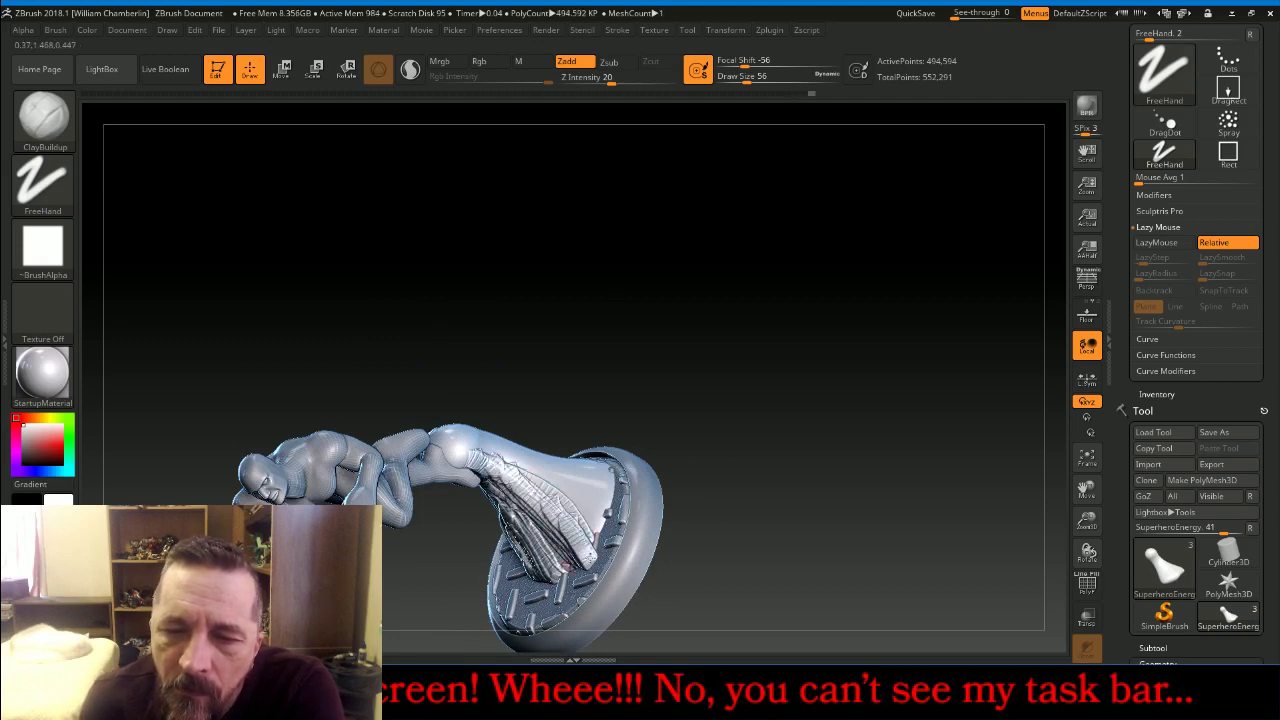
left_click_drag(562, 482, 600, 526)
mouse_move(530, 474)
left_mouse_down()
mouse_move(608, 506)
mouse_move(610, 492)
left_mouse_up()
left_click_drag(538, 466, 616, 472)
Cover the smooth back of the energy trail with long clay streaks running between the base and the rounded top
mouse_move(695, 414)
left_mouse_down()
mouse_move(777, 449)
mouse_move(643, 464)
left_mouse_up()
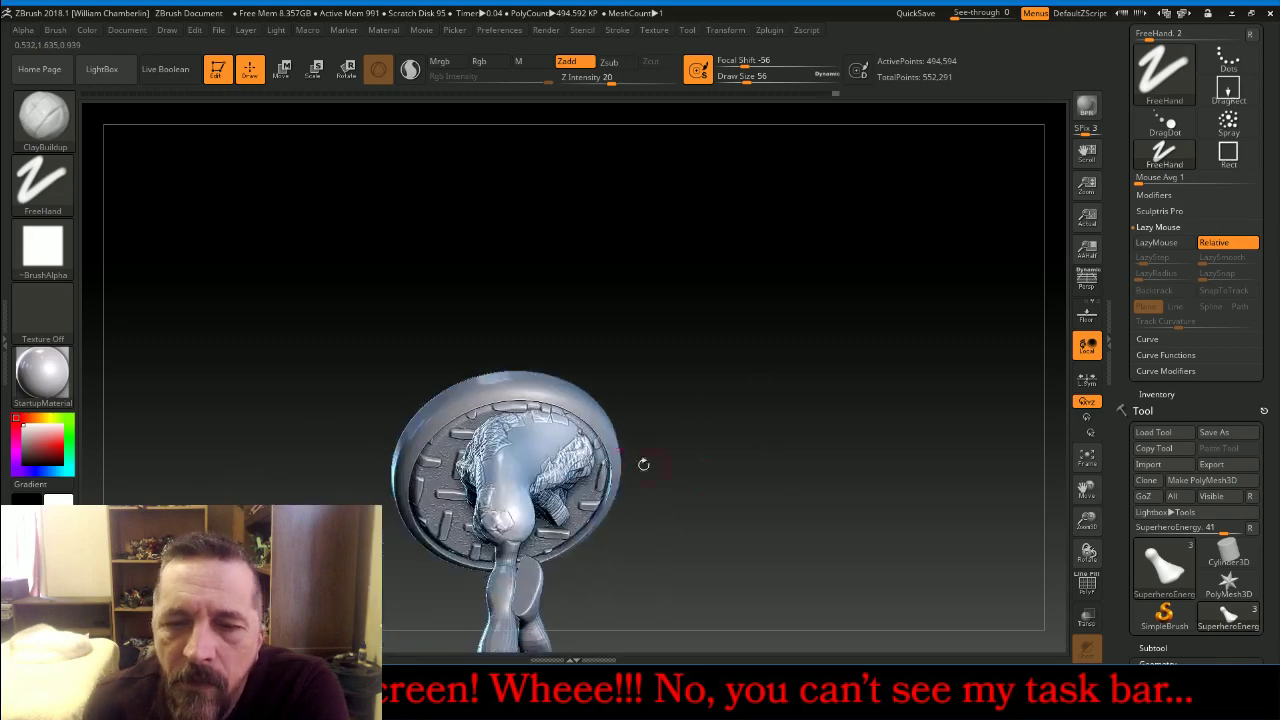
left_click_drag(570, 428, 524, 480)
left_click_drag(562, 420, 516, 496)
left_click_drag(544, 412, 508, 512)
left_click_drag(520, 414, 500, 516)
left_click_drag(494, 416, 490, 538)
left_click_drag(486, 418, 504, 516)
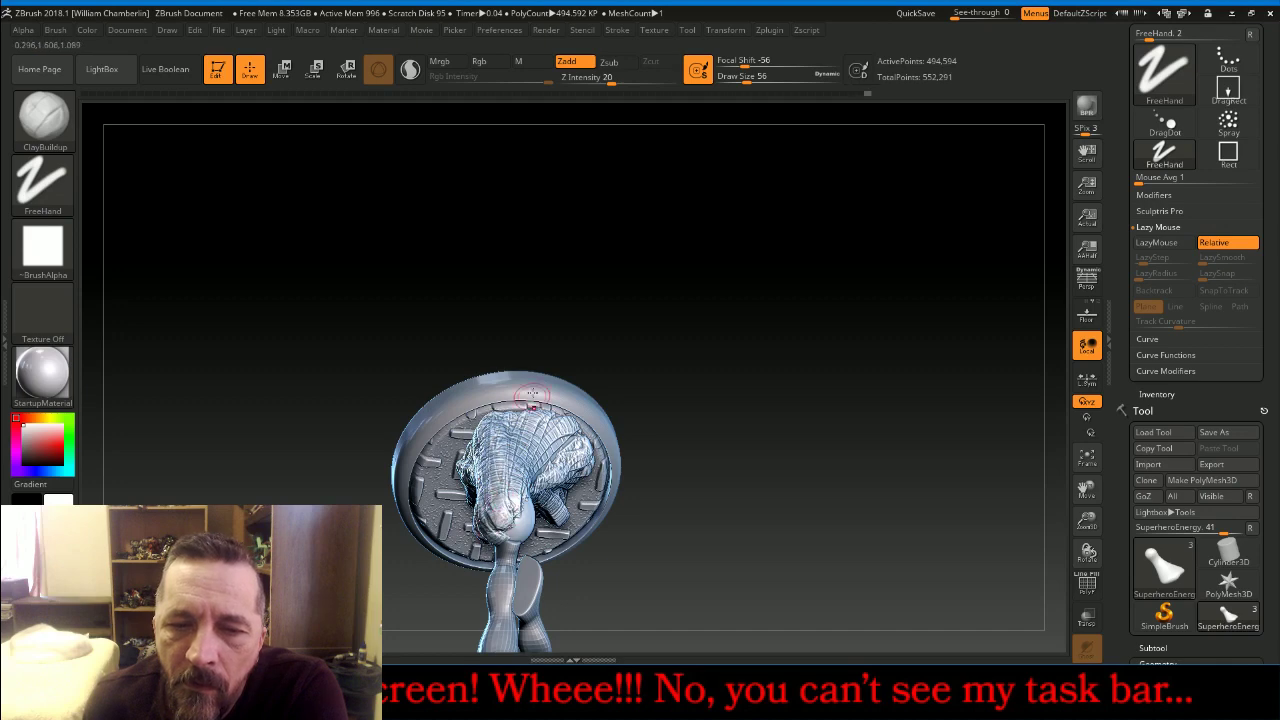
left_click_drag(528, 396, 504, 496)
left_click_drag(532, 408, 500, 520)
left_click_drag(504, 485, 499, 527)
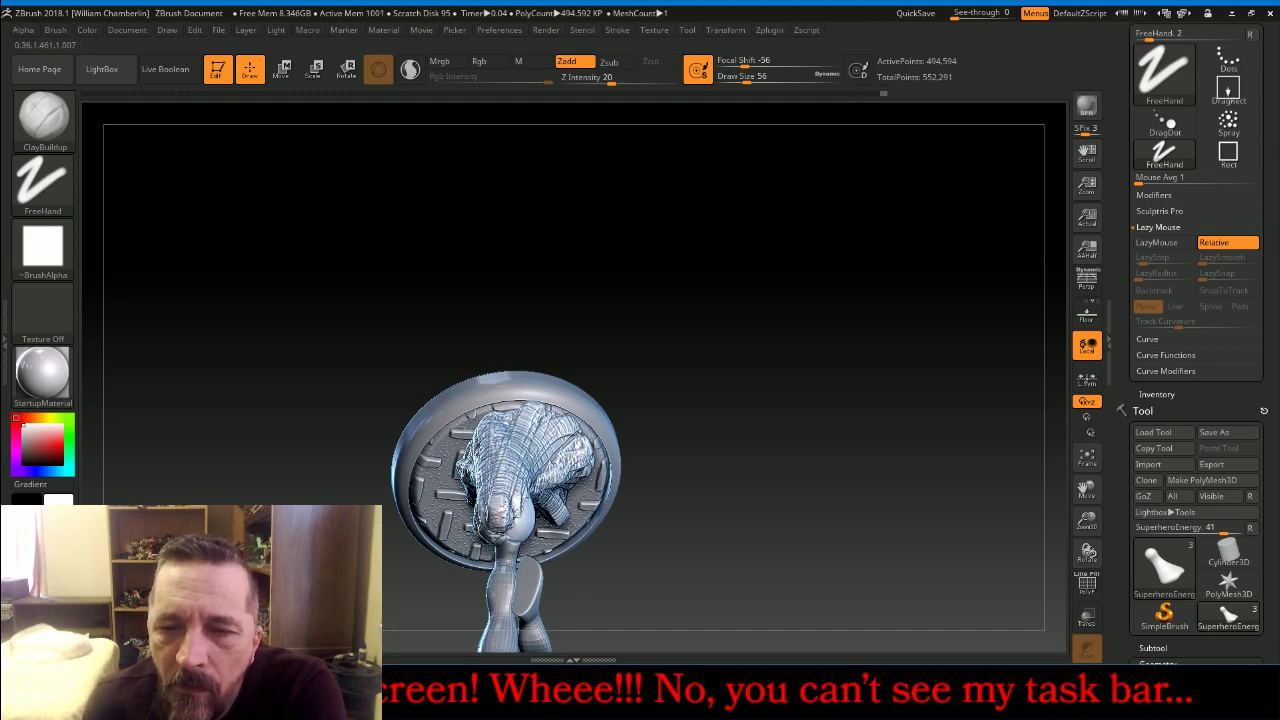
Fill the remaining gaps on the energy trail's flanks, front folds and top with more clay strokes from several angles
left_click_drag(806, 373, 780, 352)
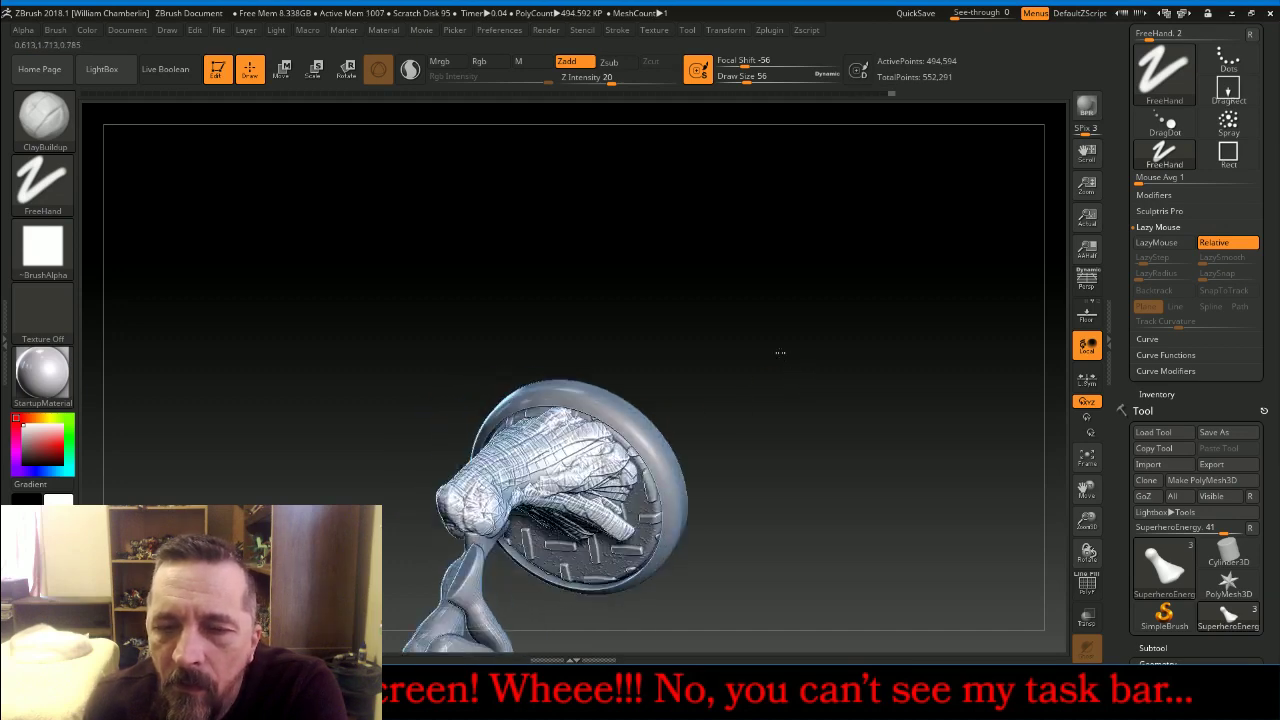
mouse_move(526, 493)
left_mouse_down()
mouse_move(528, 468)
mouse_move(612, 424)
left_mouse_up()
mouse_move(548, 466)
left_mouse_down()
mouse_move(614, 422)
mouse_move(630, 450)
left_mouse_up()
left_click_drag(800, 372, 780, 369)
mouse_move(549, 437)
left_mouse_down()
mouse_move(560, 432)
mouse_move(510, 420)
mouse_move(584, 465)
mouse_move(463, 453)
left_mouse_up()
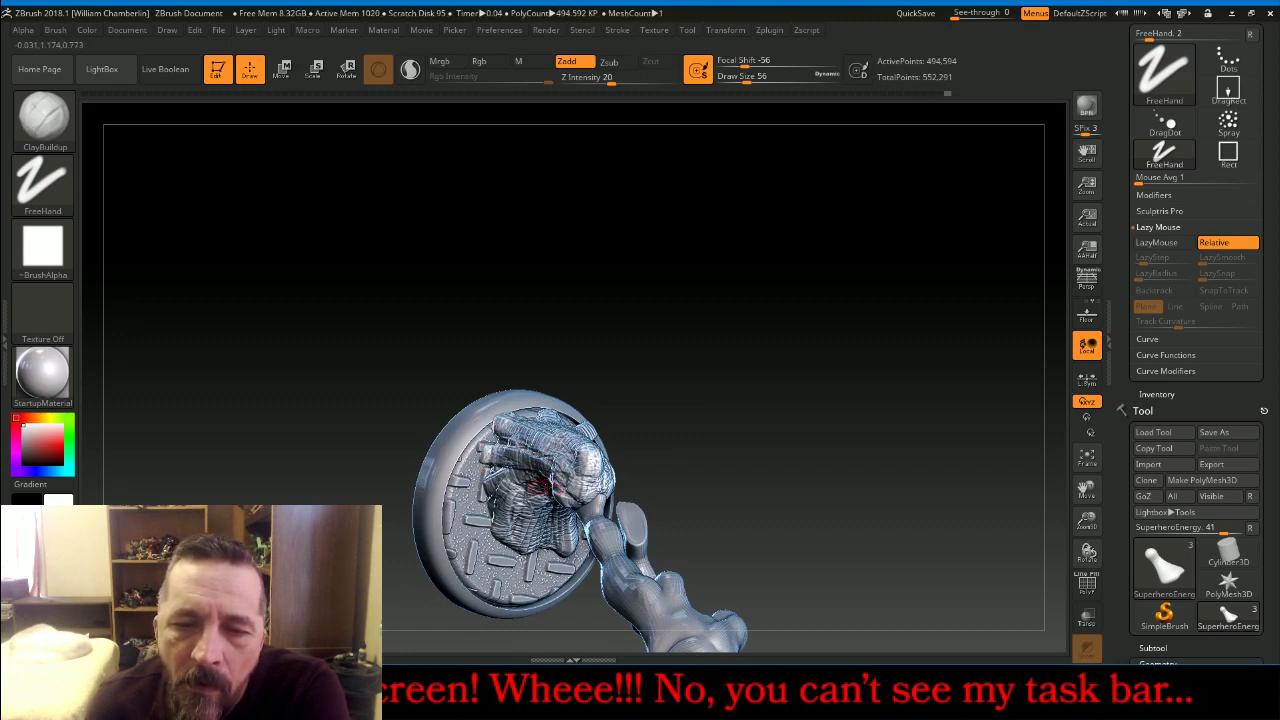
mouse_move(540, 488)
left_mouse_down()
mouse_move(505, 520)
mouse_move(525, 490)
mouse_move(500, 540)
left_mouse_up()
mouse_move(862, 405)
left_mouse_down()
mouse_move(873, 338)
mouse_move(541, 572)
left_mouse_up()
mouse_move(548, 505)
left_mouse_down()
mouse_move(535, 625)
mouse_move(537, 580)
left_mouse_up()
left_click_drag(530, 632, 531, 611)
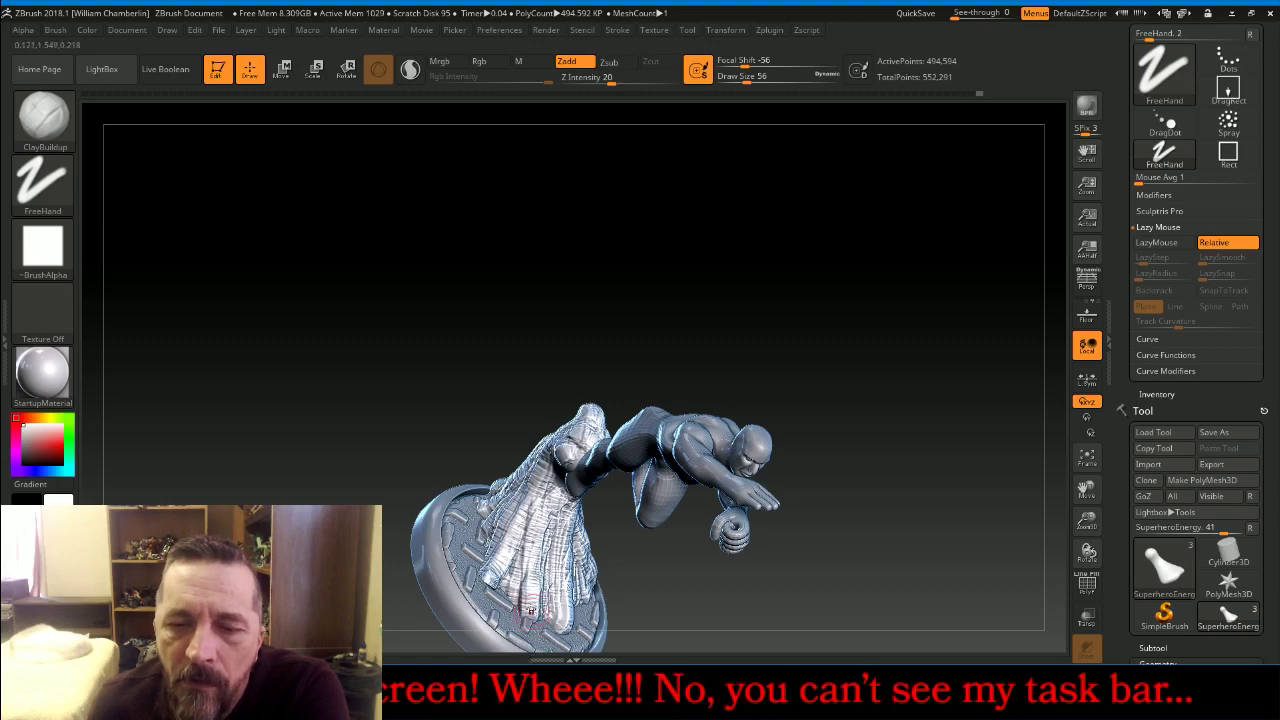
left_click_drag(673, 303, 760, 320)
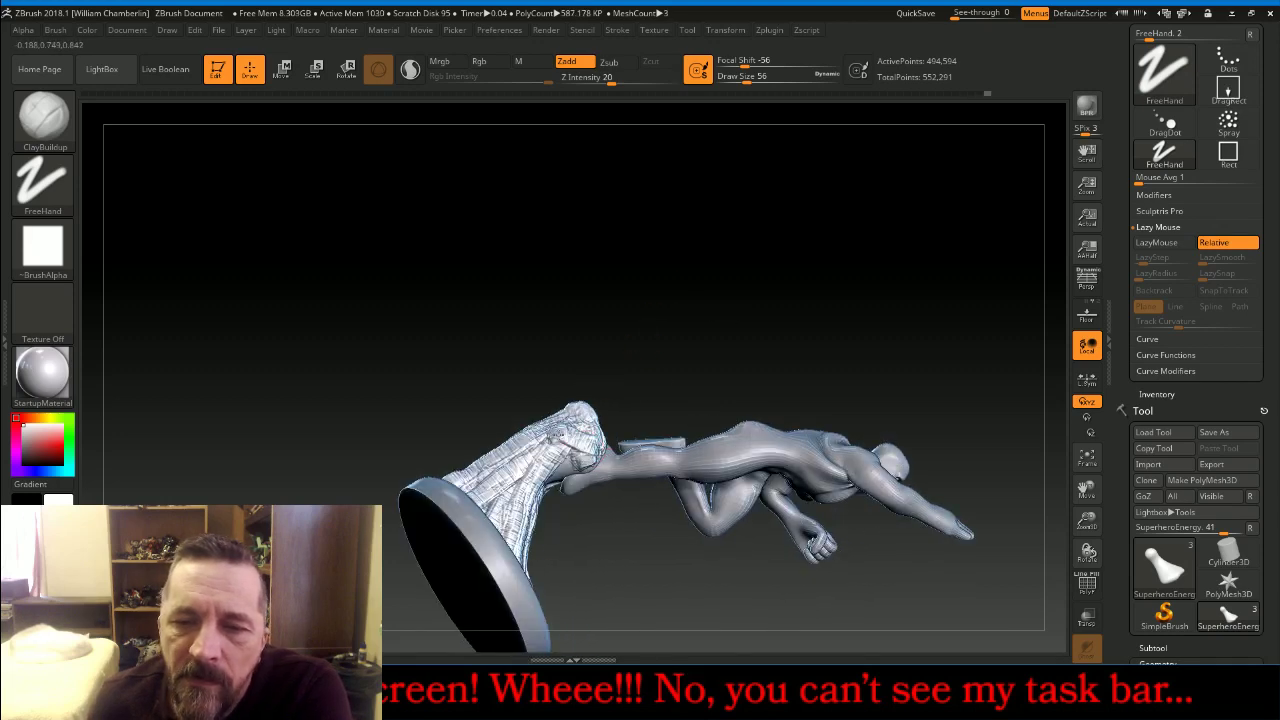
mouse_move(557, 458)
left_mouse_down()
mouse_move(535, 470)
mouse_move(585, 440)
mouse_move(537, 441)
mouse_move(565, 425)
mouse_move(580, 435)
left_mouse_up()
mouse_move(648, 387)
left_mouse_down()
mouse_move(736, 382)
mouse_move(640, 415)
mouse_move(753, 361)
left_mouse_up()
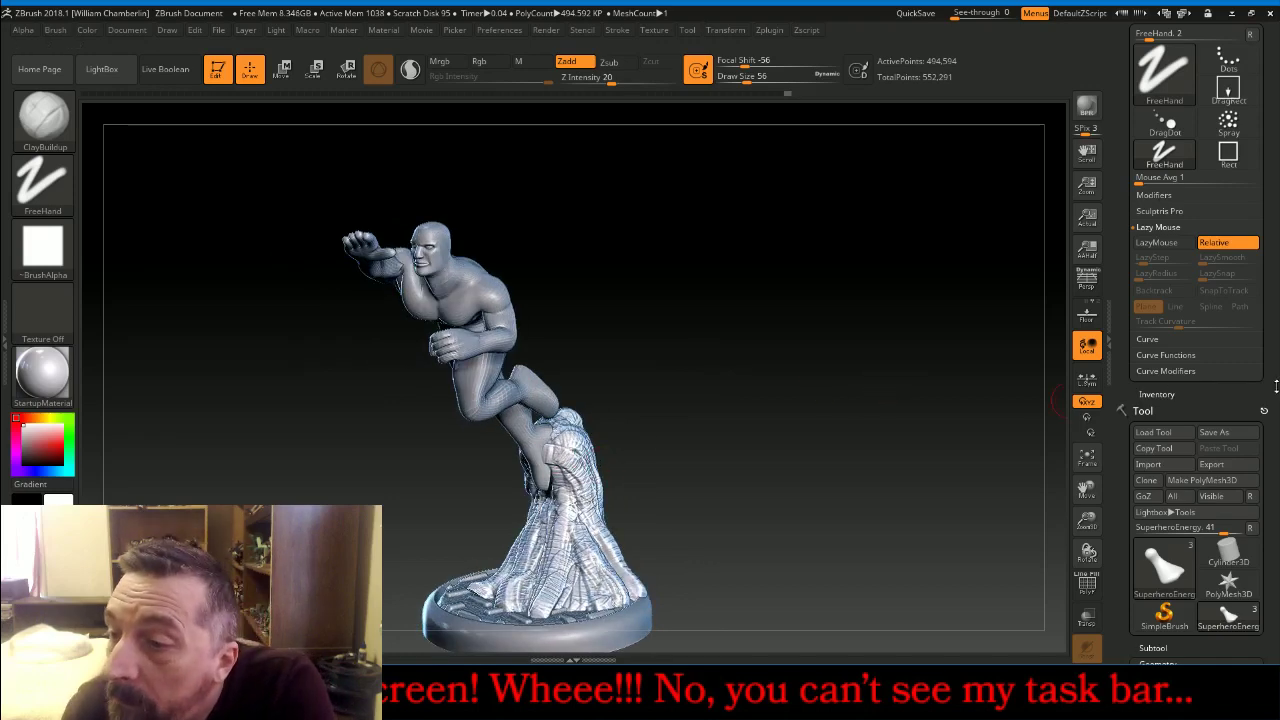
Apply a slight Polish deformation to the energy trail
left_click_drag(1262, 386, 1237, 289)
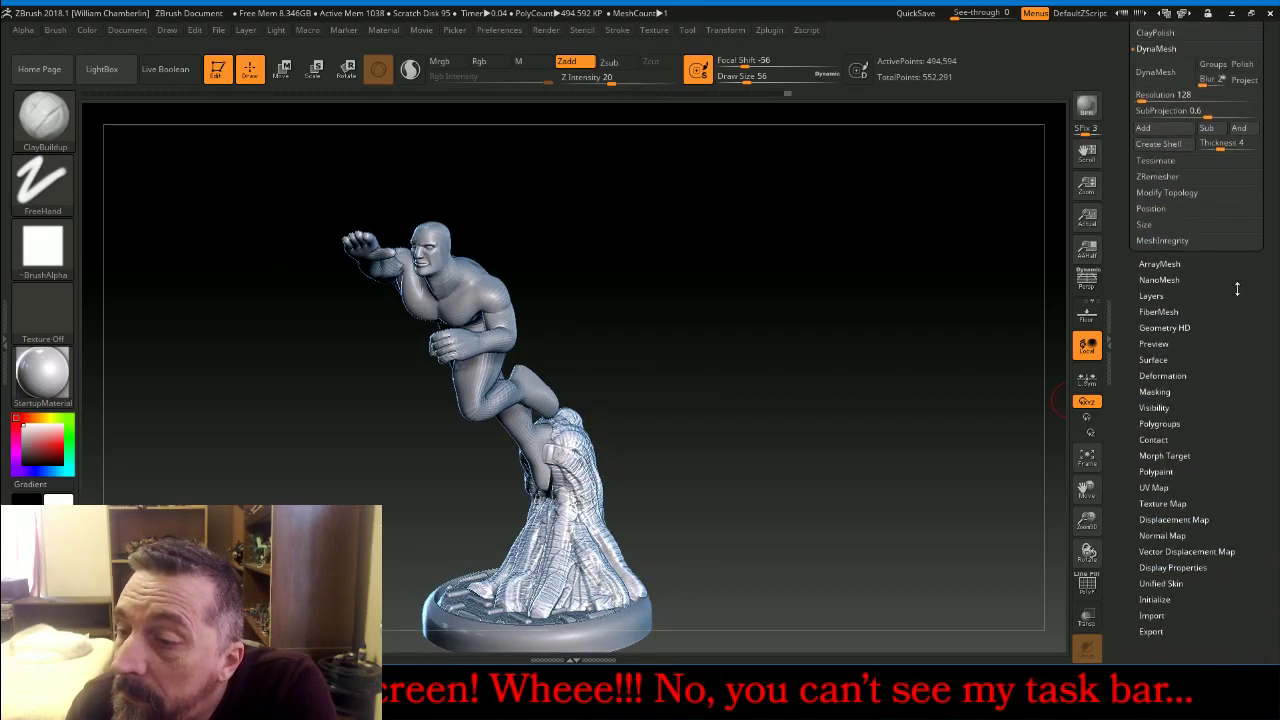
left_click(1162, 375)
left_click_drag(1170, 435, 1163, 120)
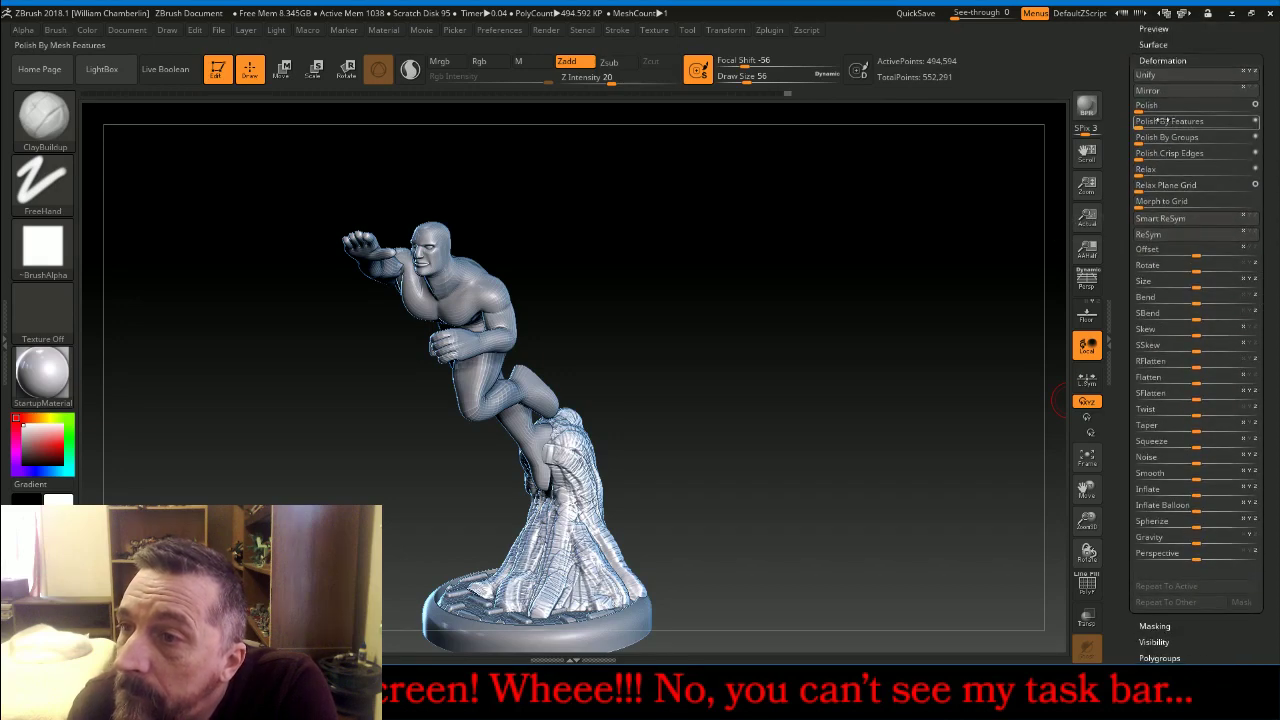
left_click(1140, 106)
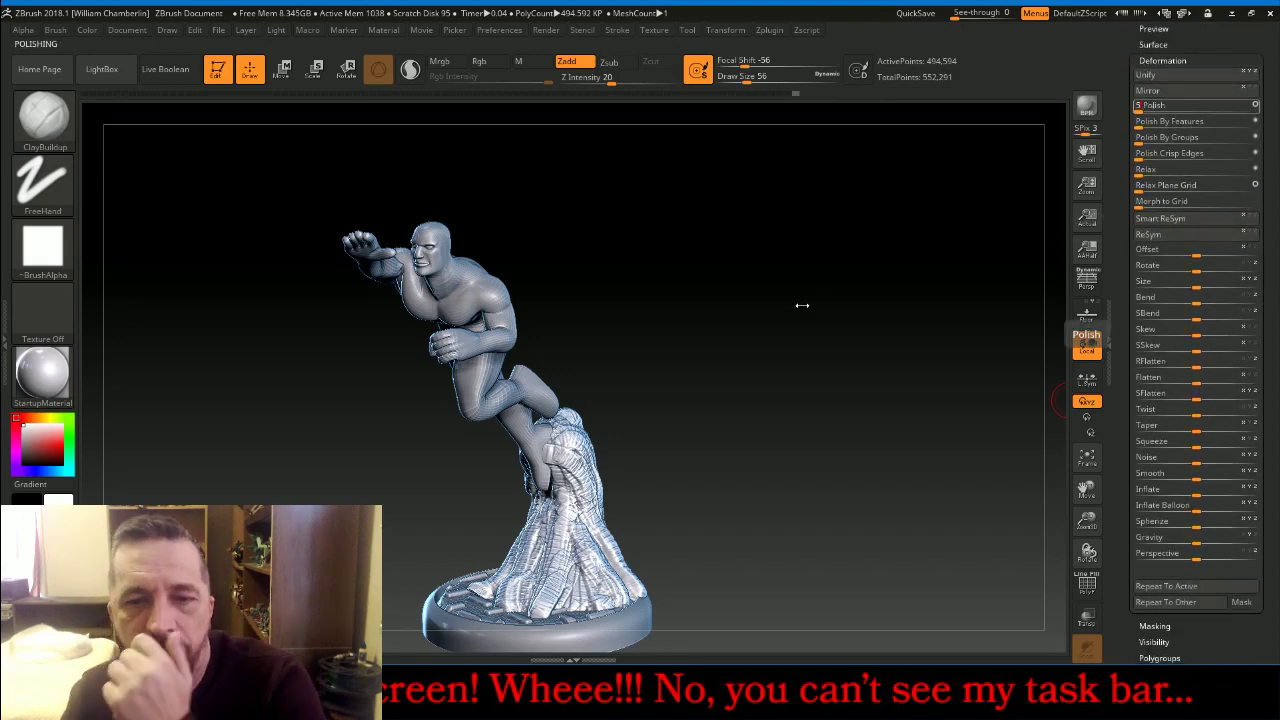
left_click_drag(802, 305, 802, 306)
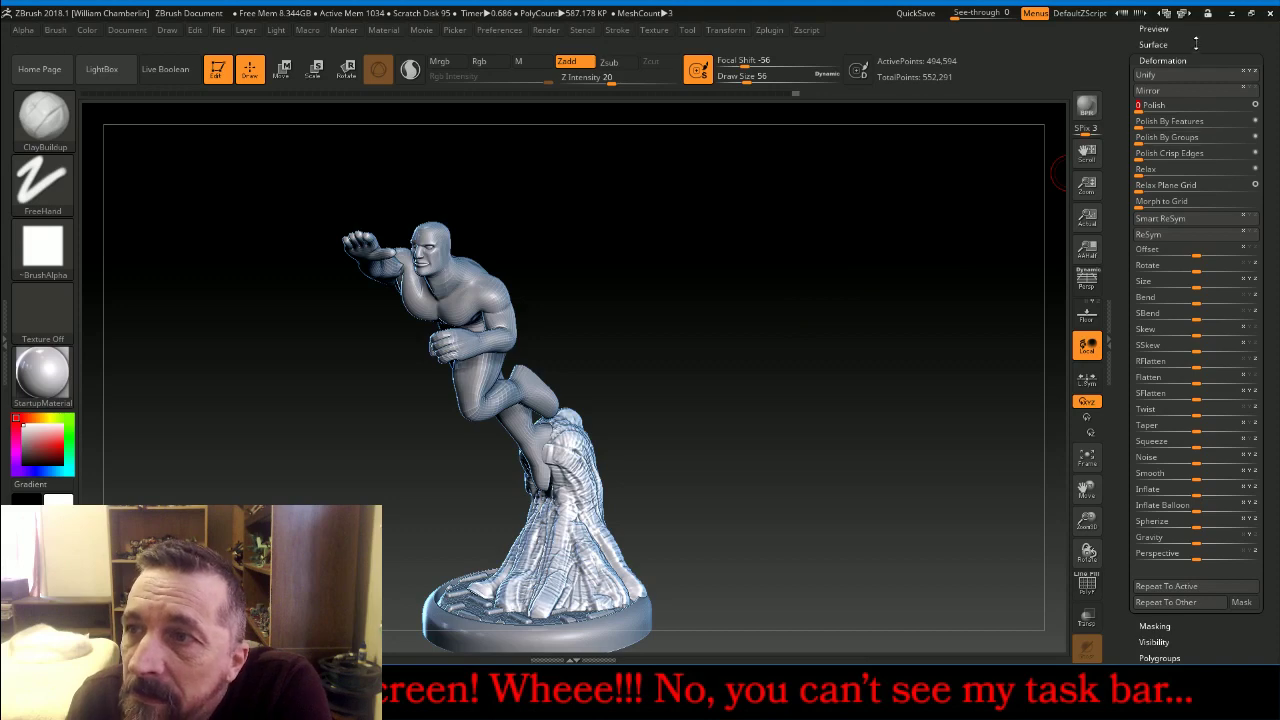
Try remeshing the energy trail with DynaMesh at resolution 256, inspect it and undo the remesh
scroll(1180, 72, "up", 5)
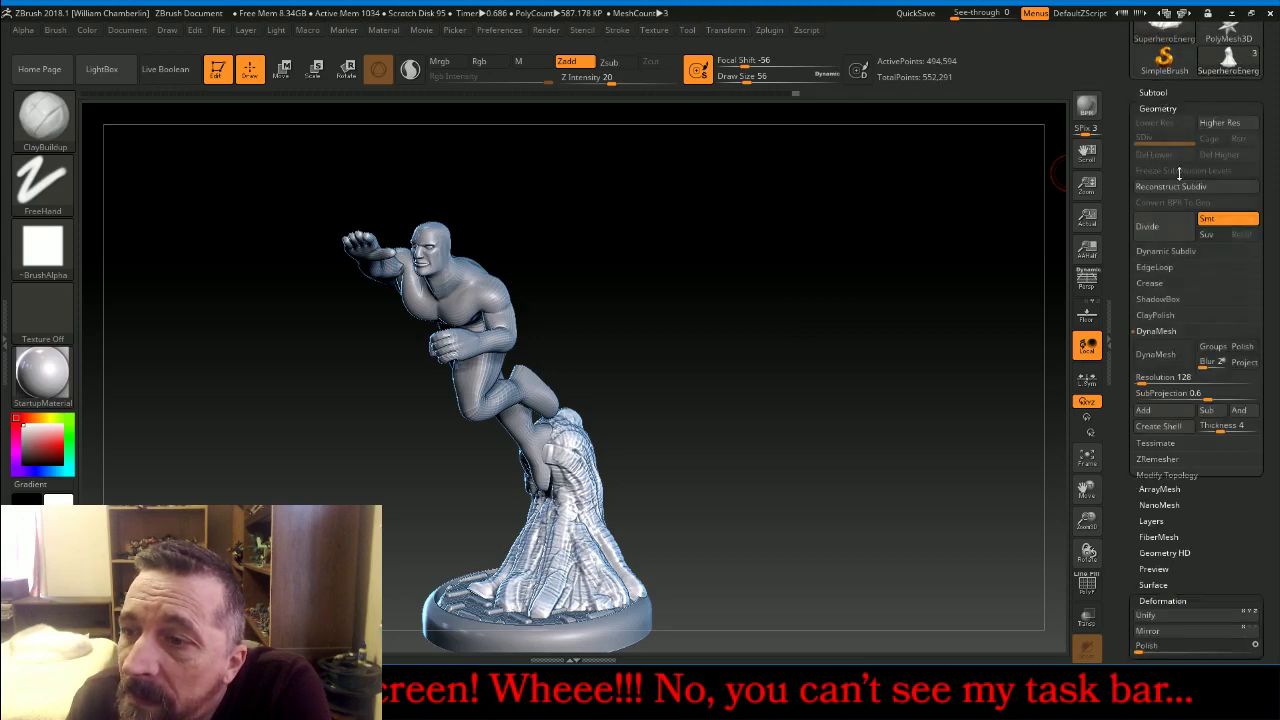
type("256")
key("Return")
left_click(1151, 358)
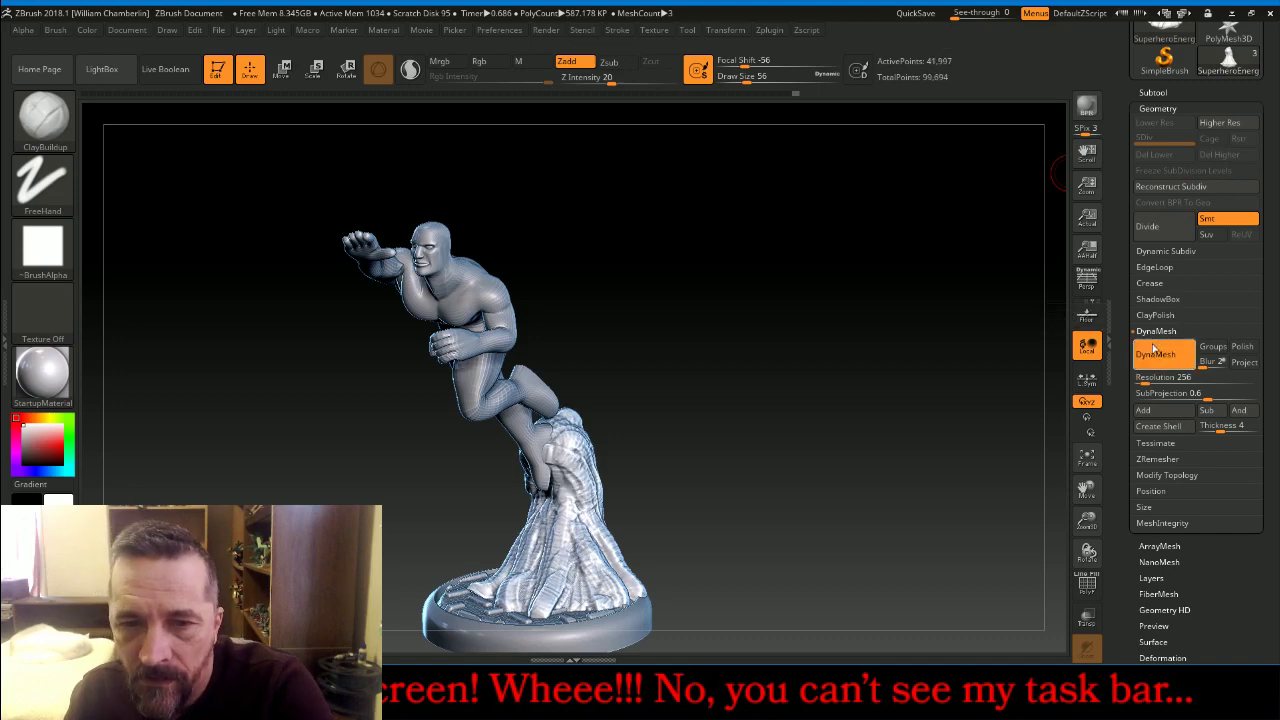
left_click_drag(912, 349, 867, 367)
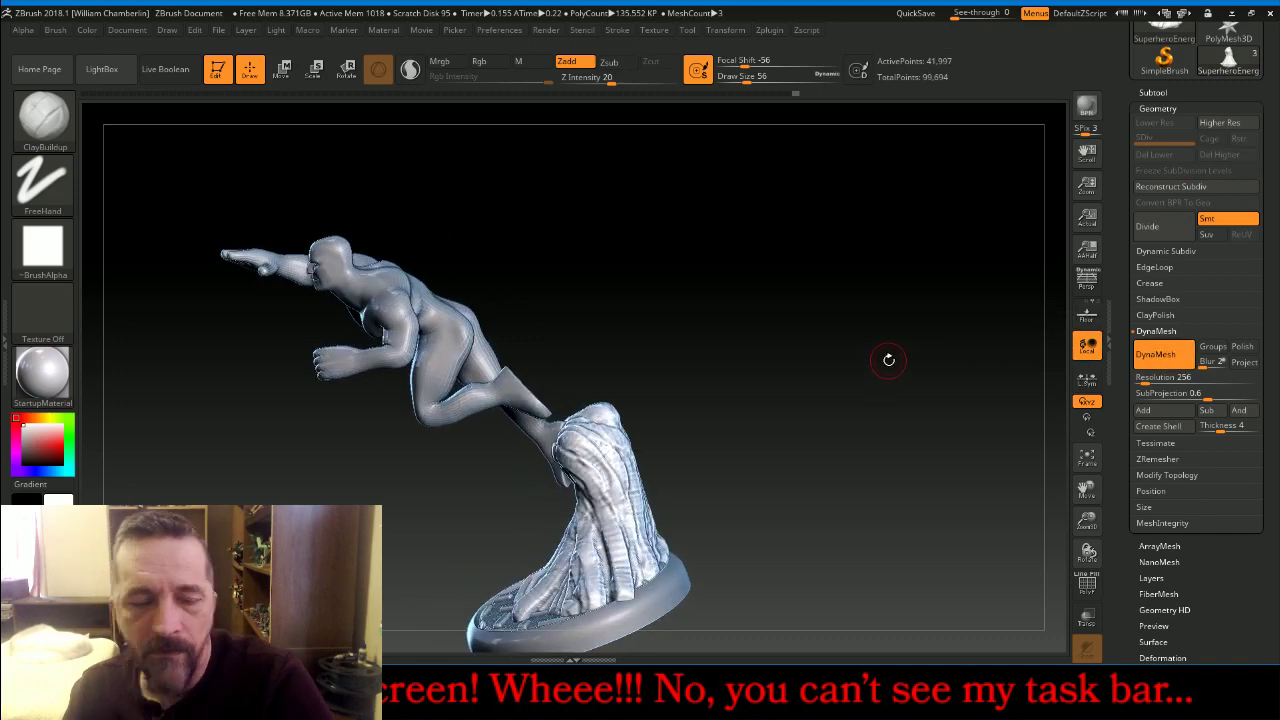
key("ctrl+z")
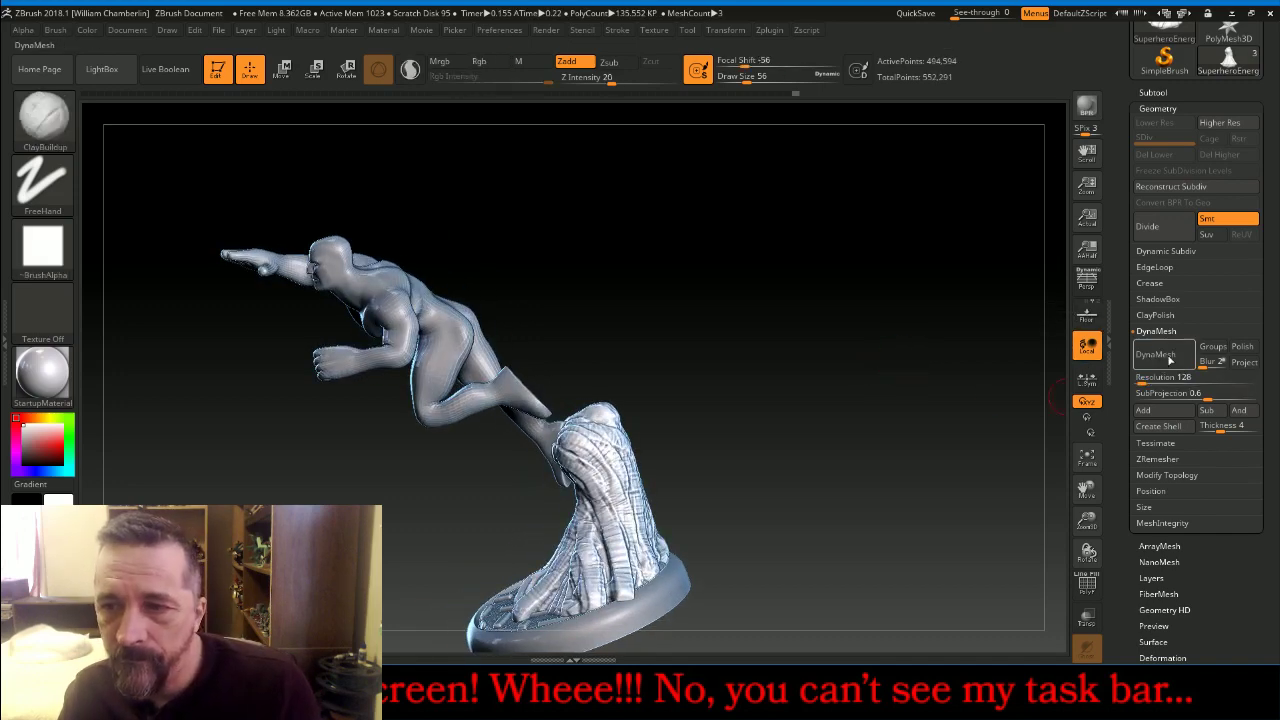
Remesh the energy trail with DynaMesh at resolution 128
left_click(1160, 356)
left_click_drag(837, 373, 912, 363)
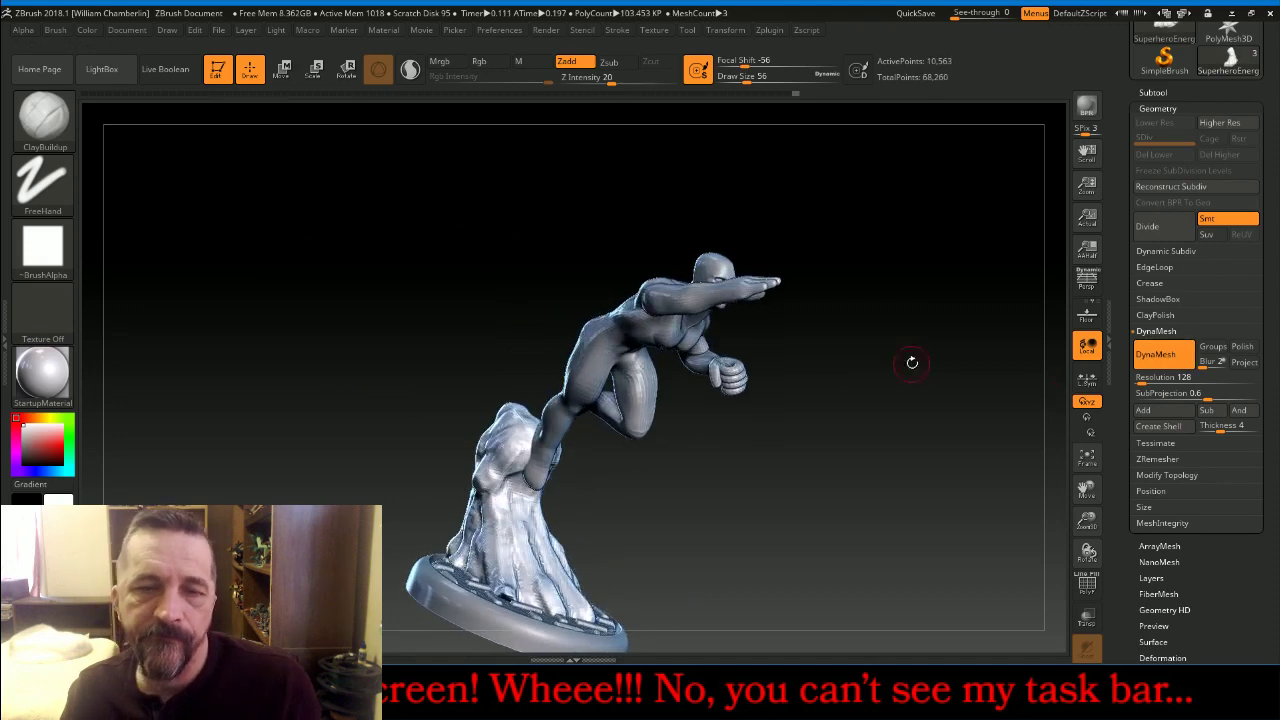
Choose the Slash3 brush, turn off LazyMouse, and set Z Intensity to 13 and draw size to 72
left_click(43, 118)
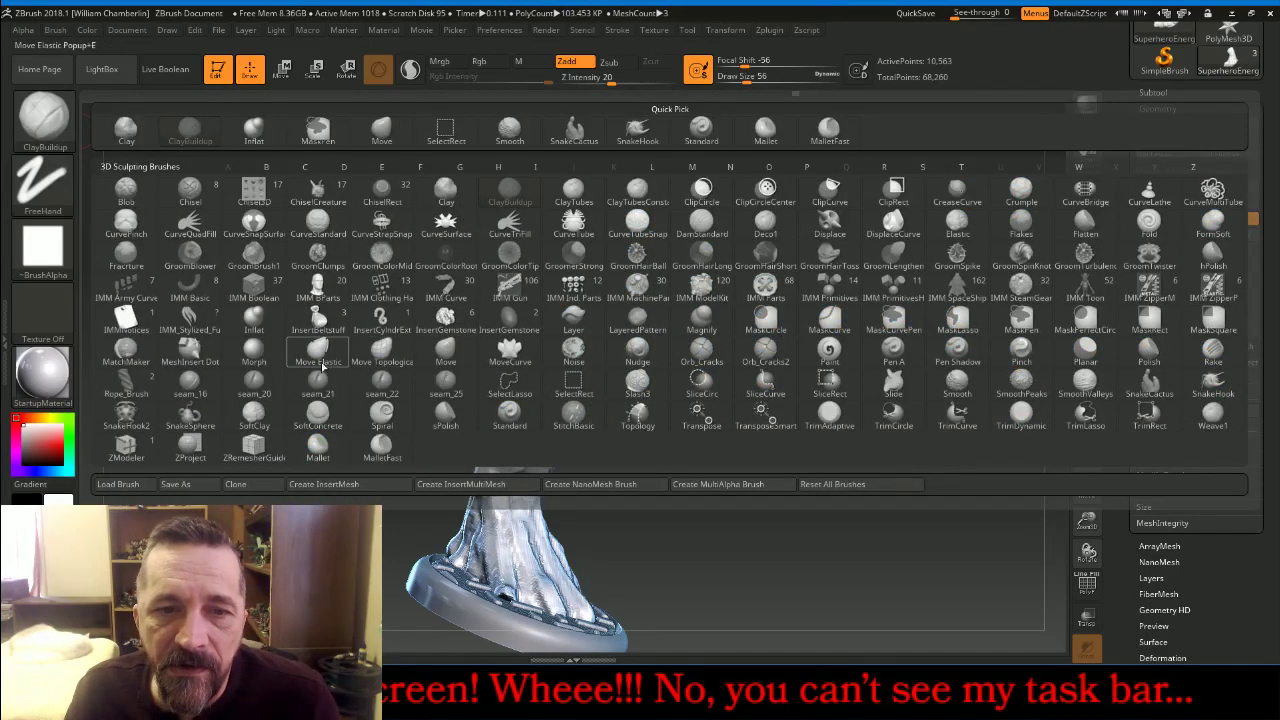
left_click(637, 386)
scroll(1266, 120, "up", 5)
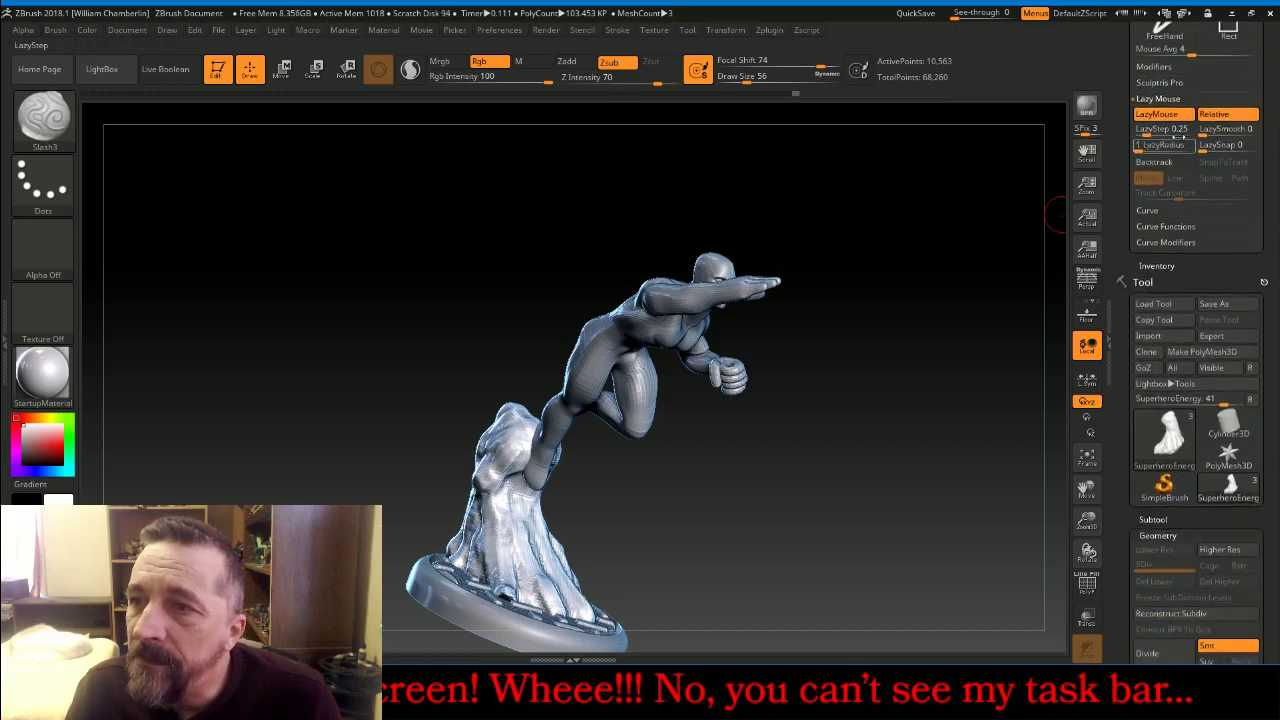
left_click_drag(645, 80, 588, 78)
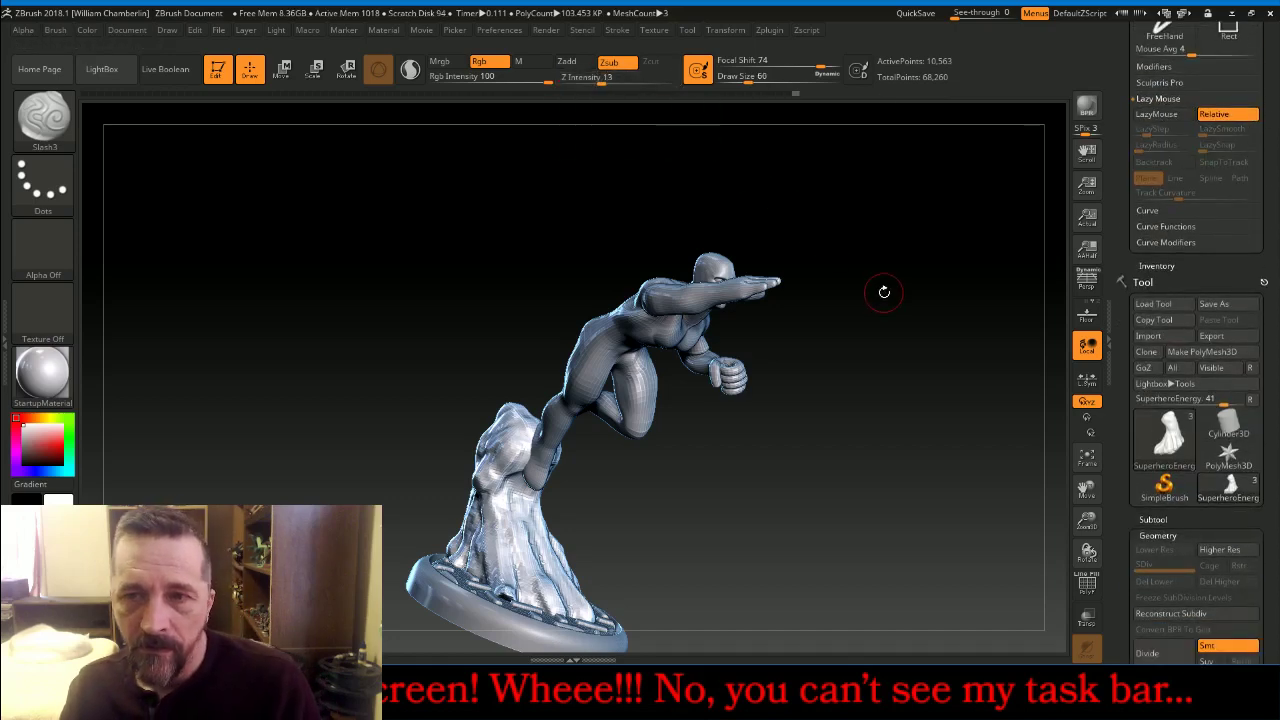
key("bracketright")
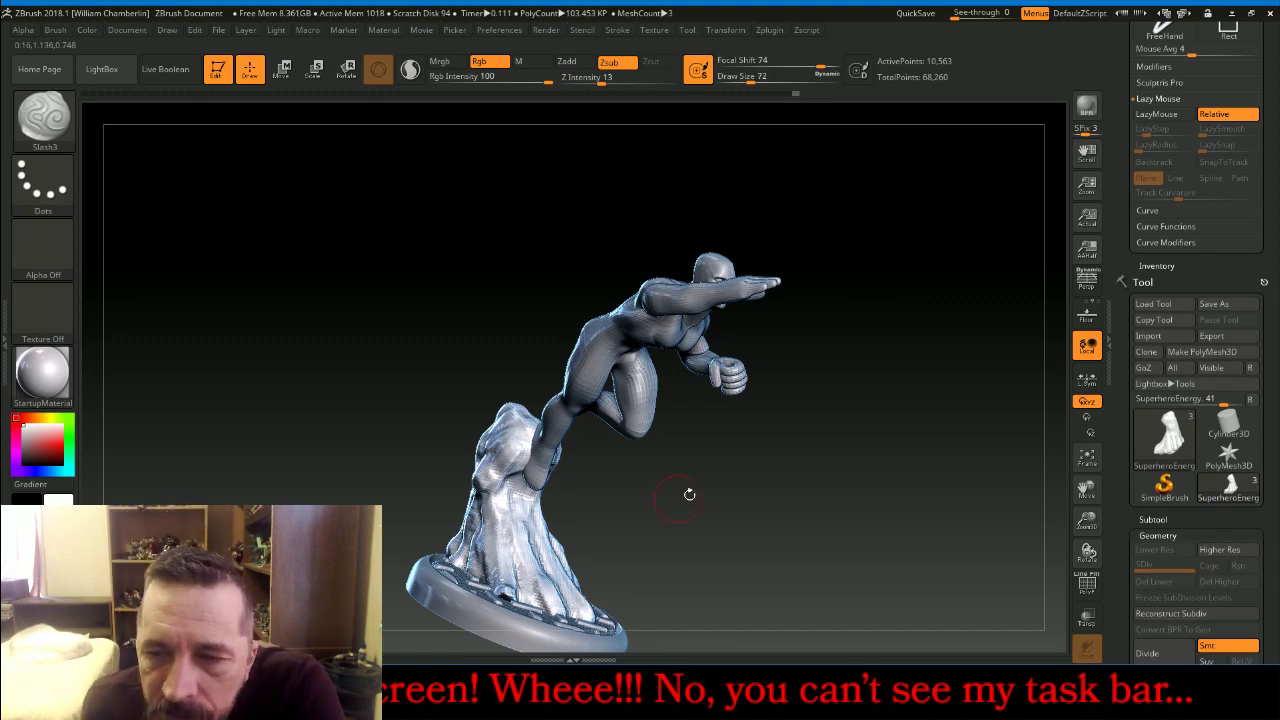
Carve lengthwise Slash3 grooves between the folds on the energy trail's front and side
left_click_drag(1085, 488, 1086, 375)
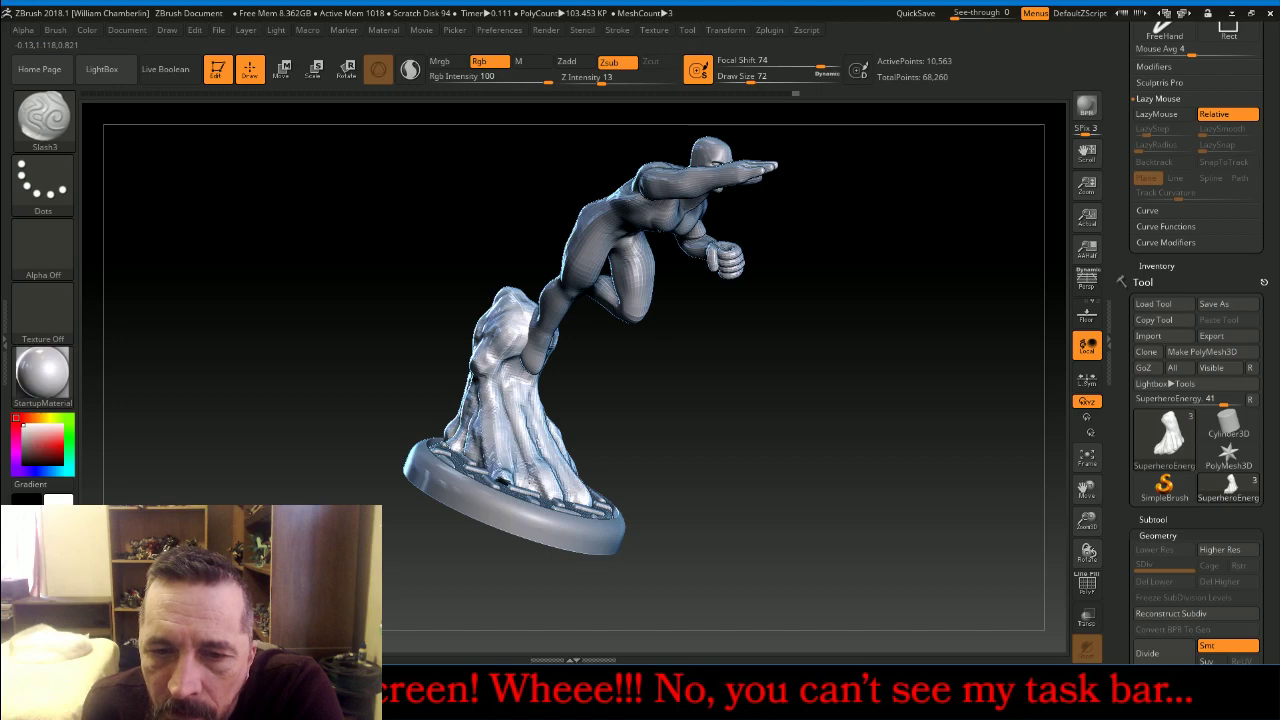
right_click_drag(563, 490, 690, 453)
left_click_drag(540, 427, 528, 402)
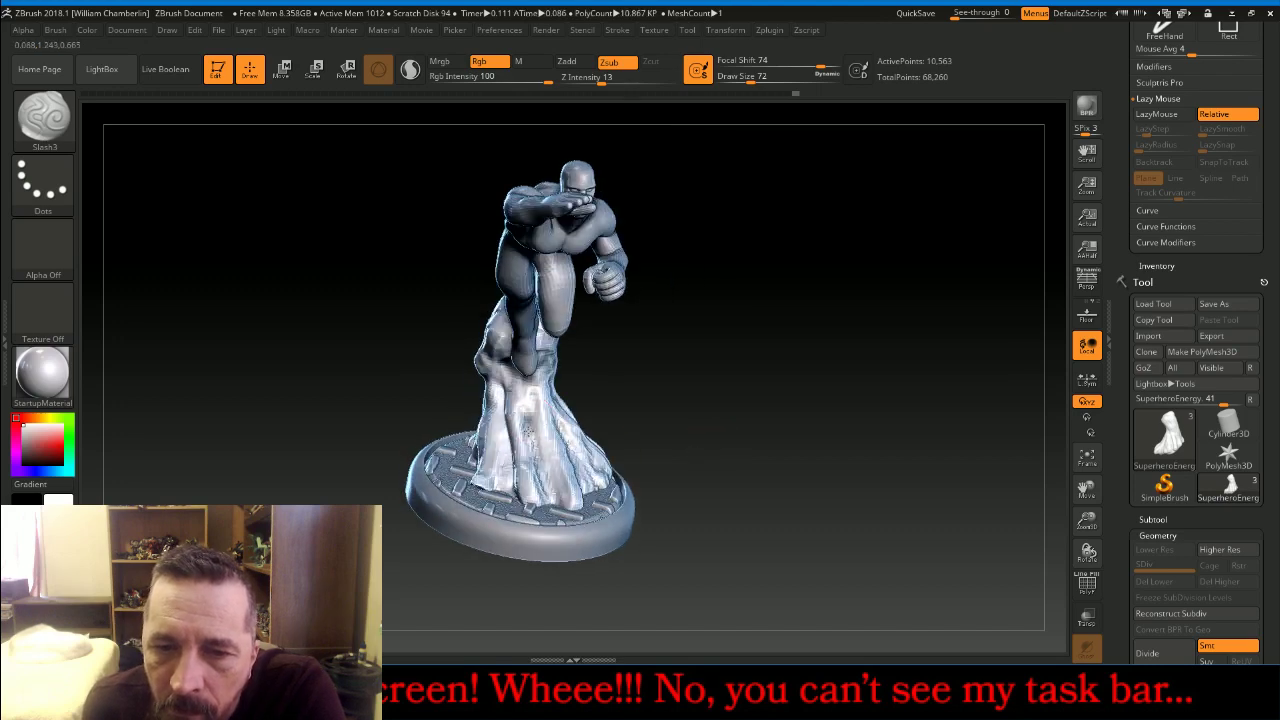
right_click_drag(664, 469, 680, 455)
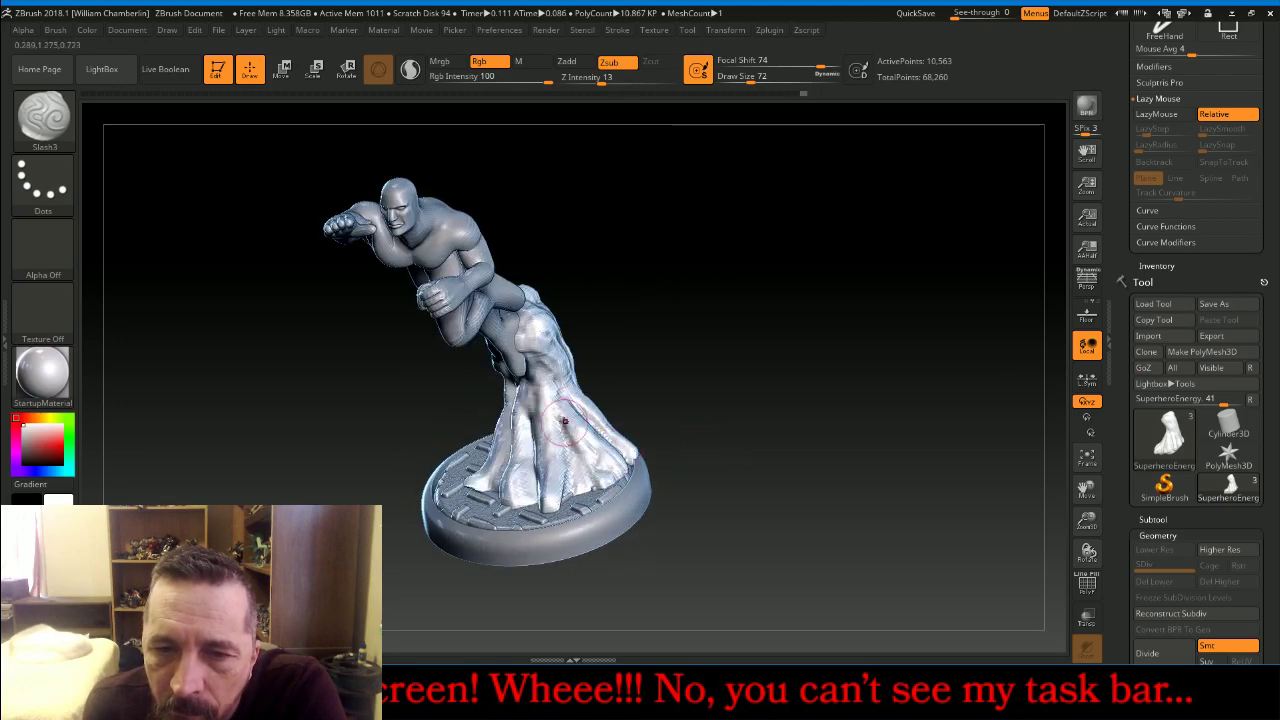
left_click_drag(547, 374, 552, 425)
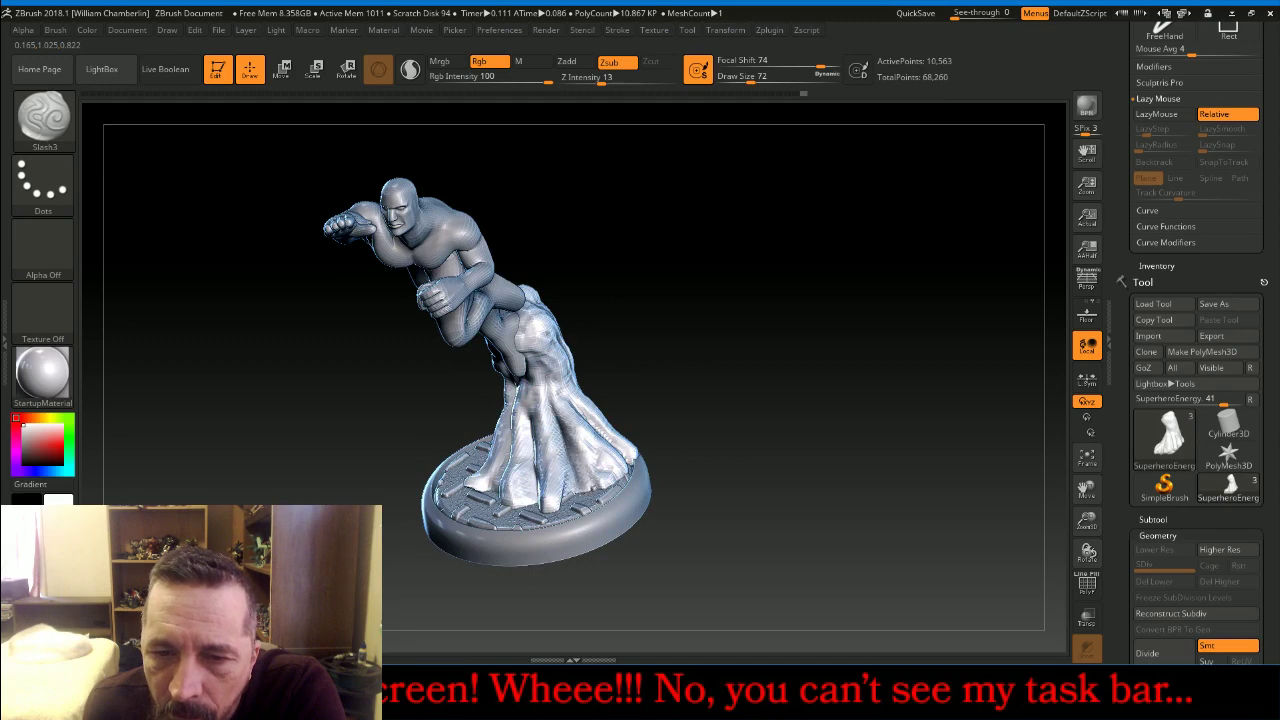
mouse_move(700, 414)
right_mouse_down()
mouse_move(709, 449)
mouse_move(571, 400)
right_mouse_up()
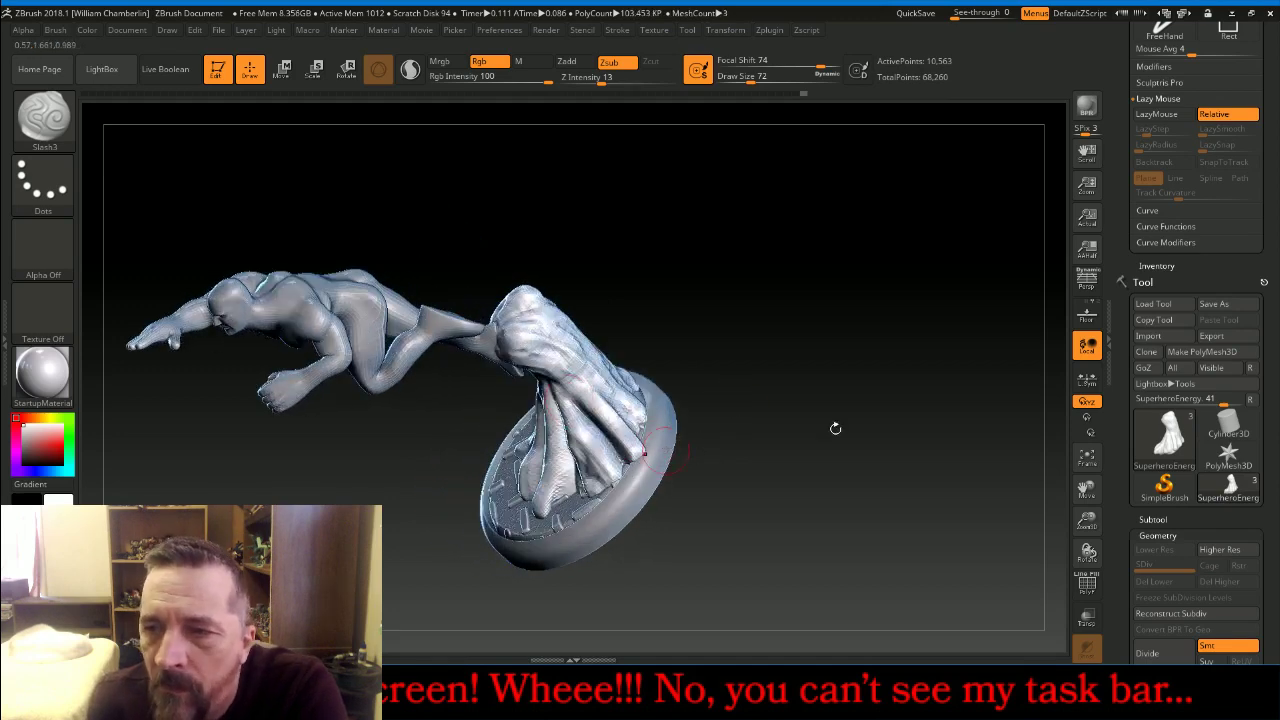
Subdivide the energy trail three times and delete its lower subdivision levels
scroll(1190, 480, "down", 3)
left_click(1153, 587)
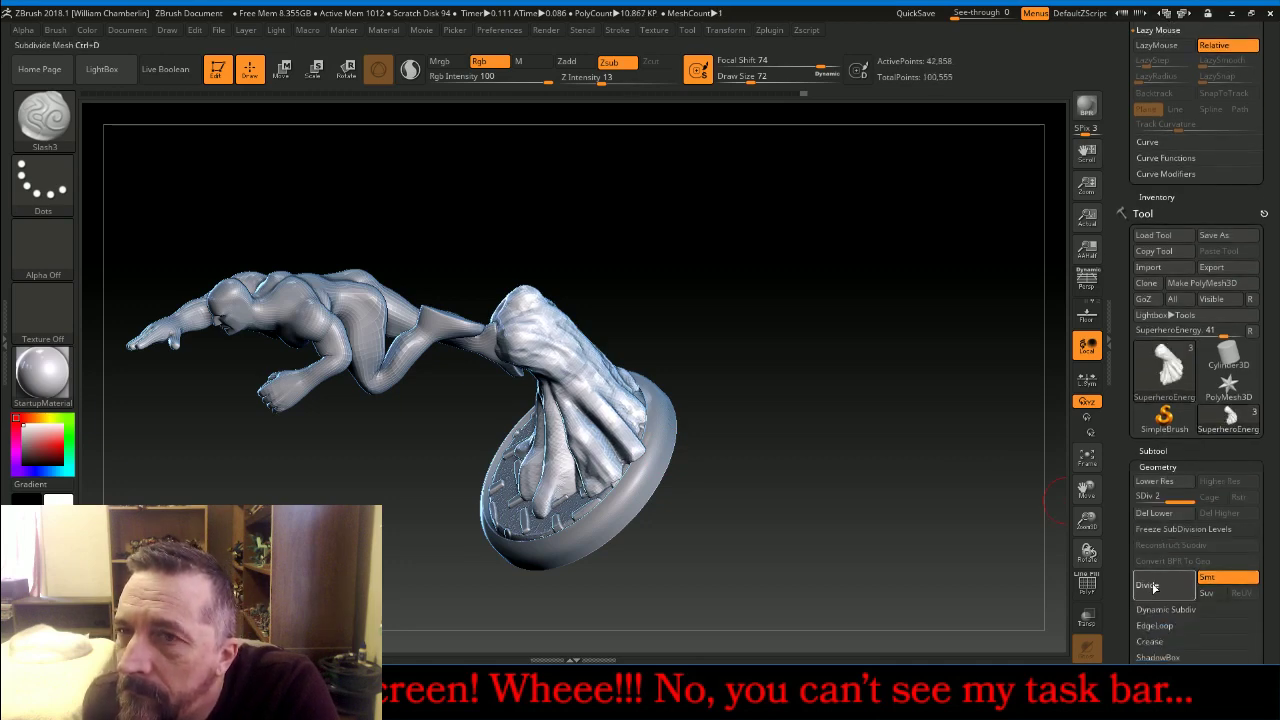
left_click(1143, 514)
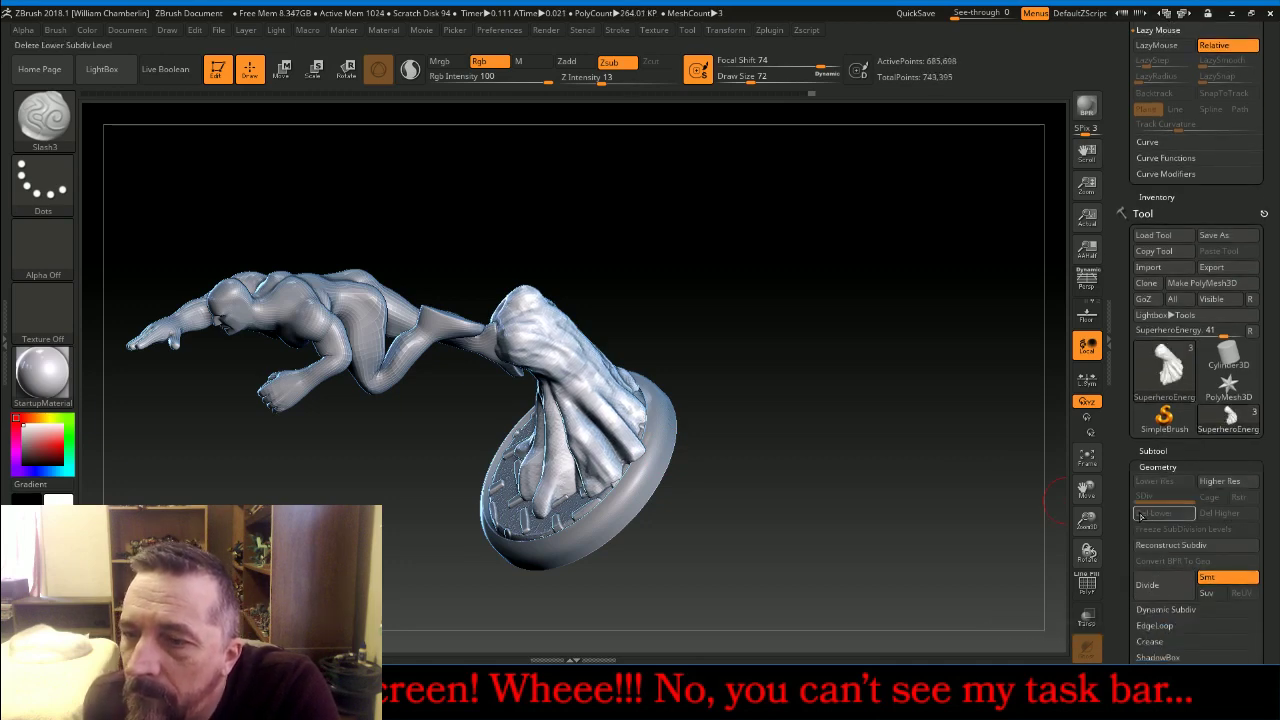
Carve additional Slash3 grooves between the folds on the energy trail's side and back
left_click_drag(975, 415, 706, 384)
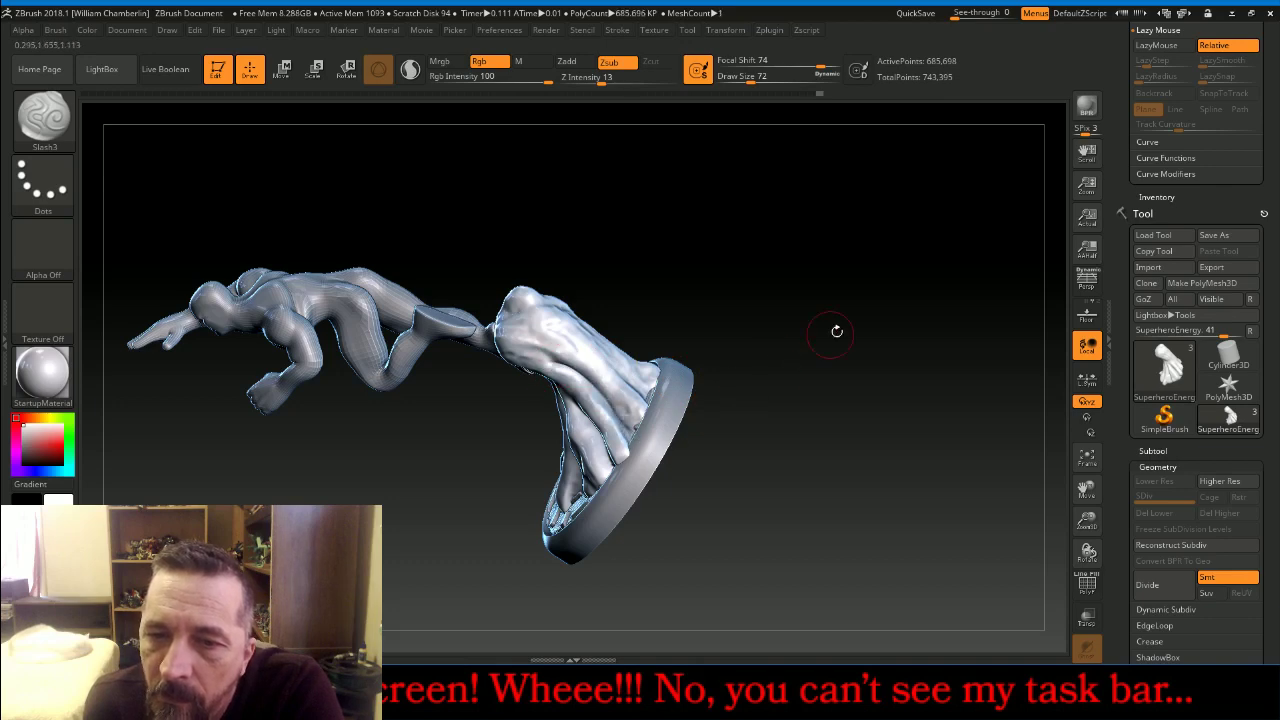
left_click_drag(837, 331, 759, 369)
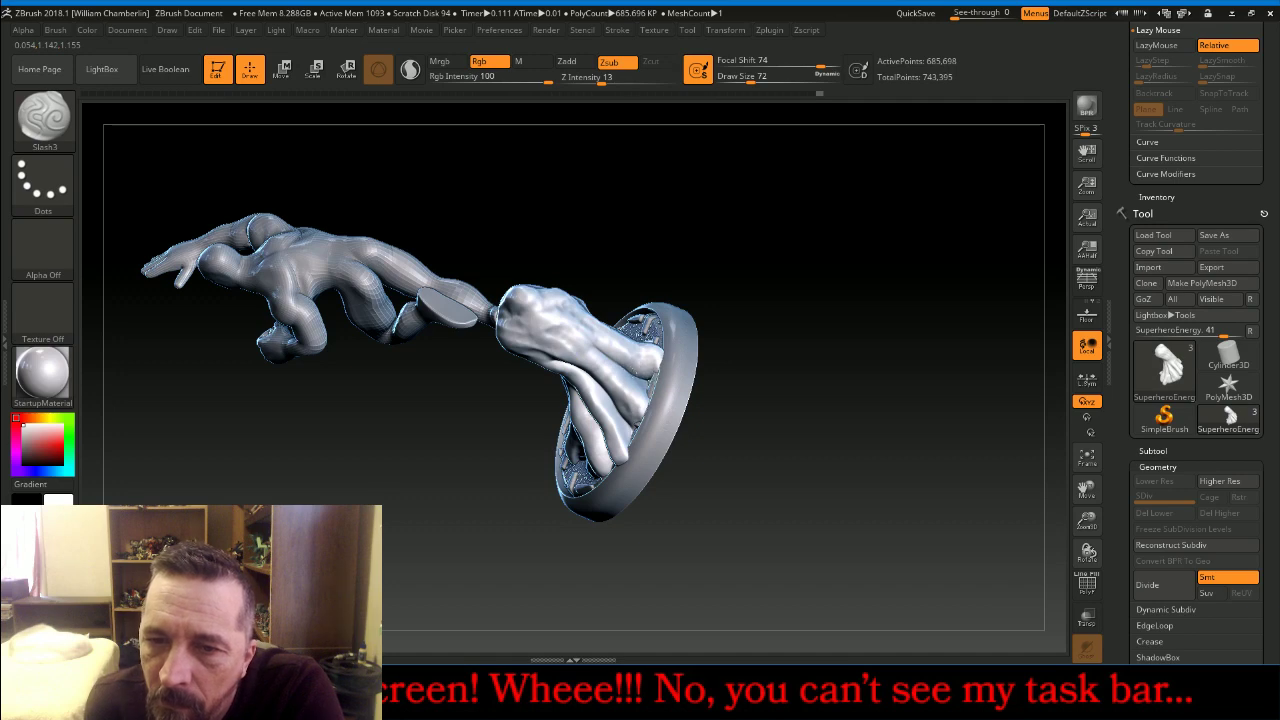
mouse_move(719, 331)
left_mouse_down()
mouse_move(849, 289)
mouse_move(597, 304)
left_mouse_up()
mouse_move(817, 213)
left_mouse_down()
mouse_move(814, 266)
mouse_move(657, 282)
left_mouse_up()
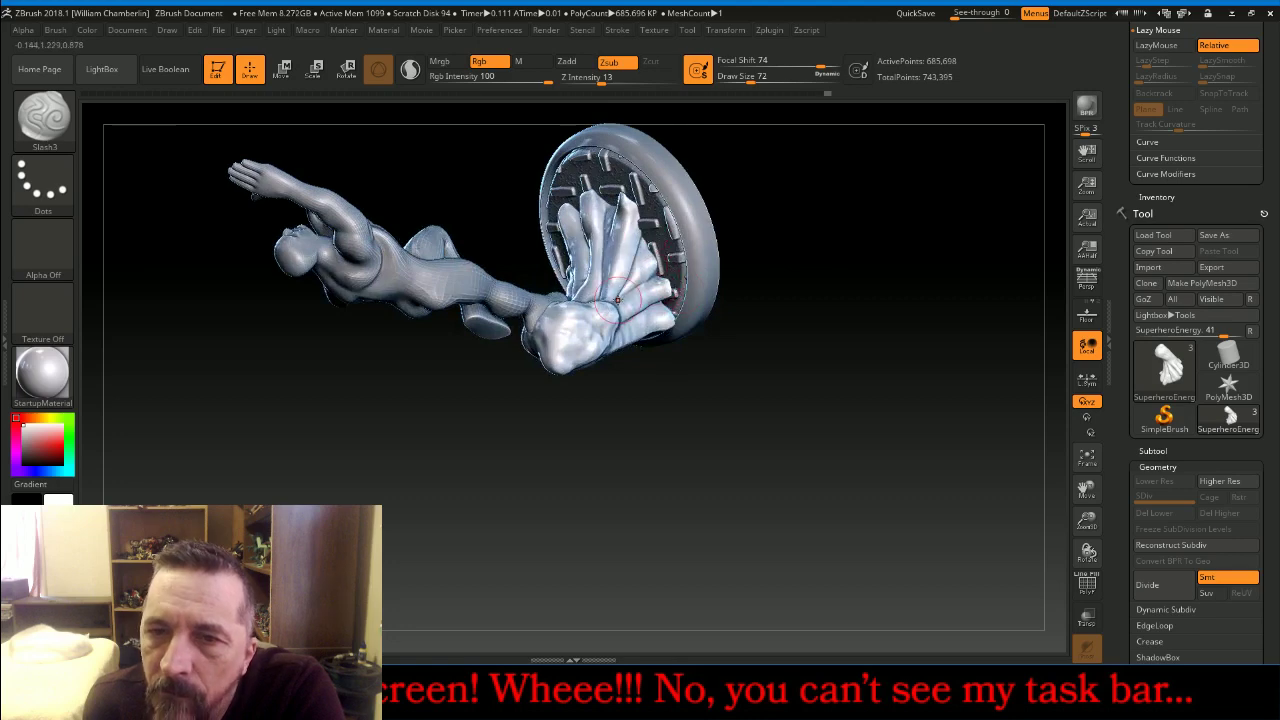
left_click_drag(617, 299, 673, 339)
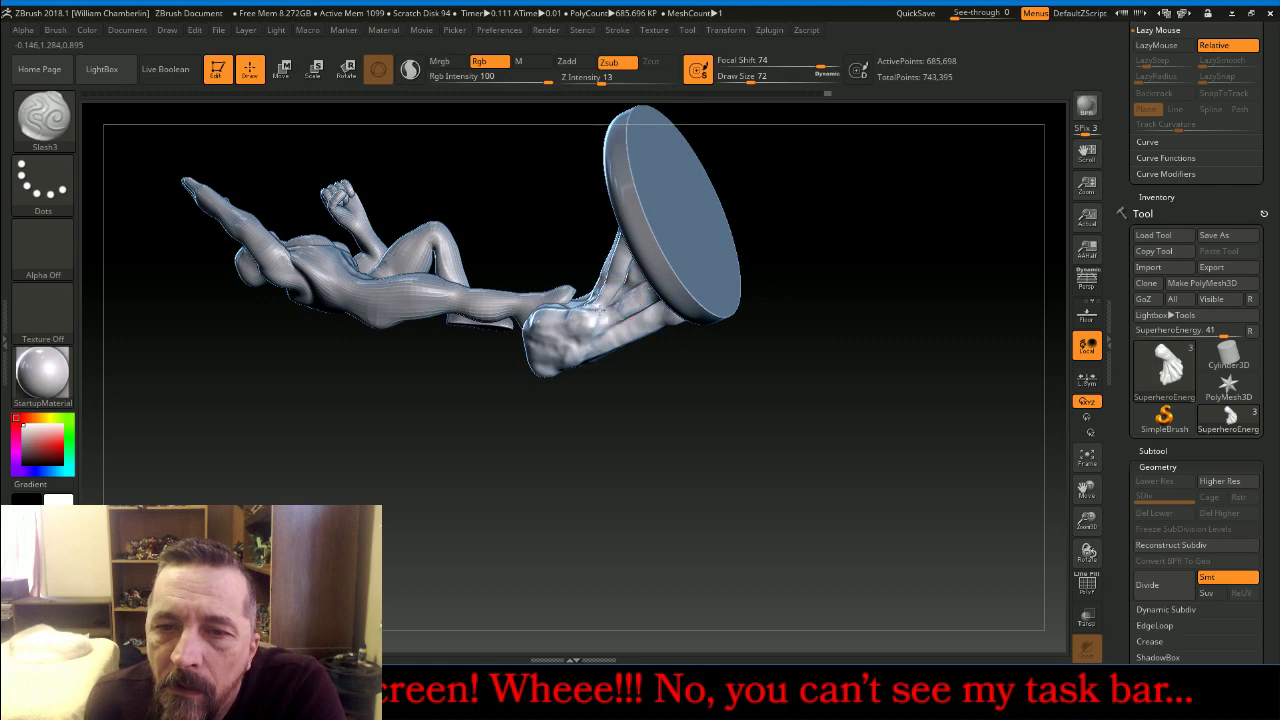
left_click_drag(643, 398, 635, 398)
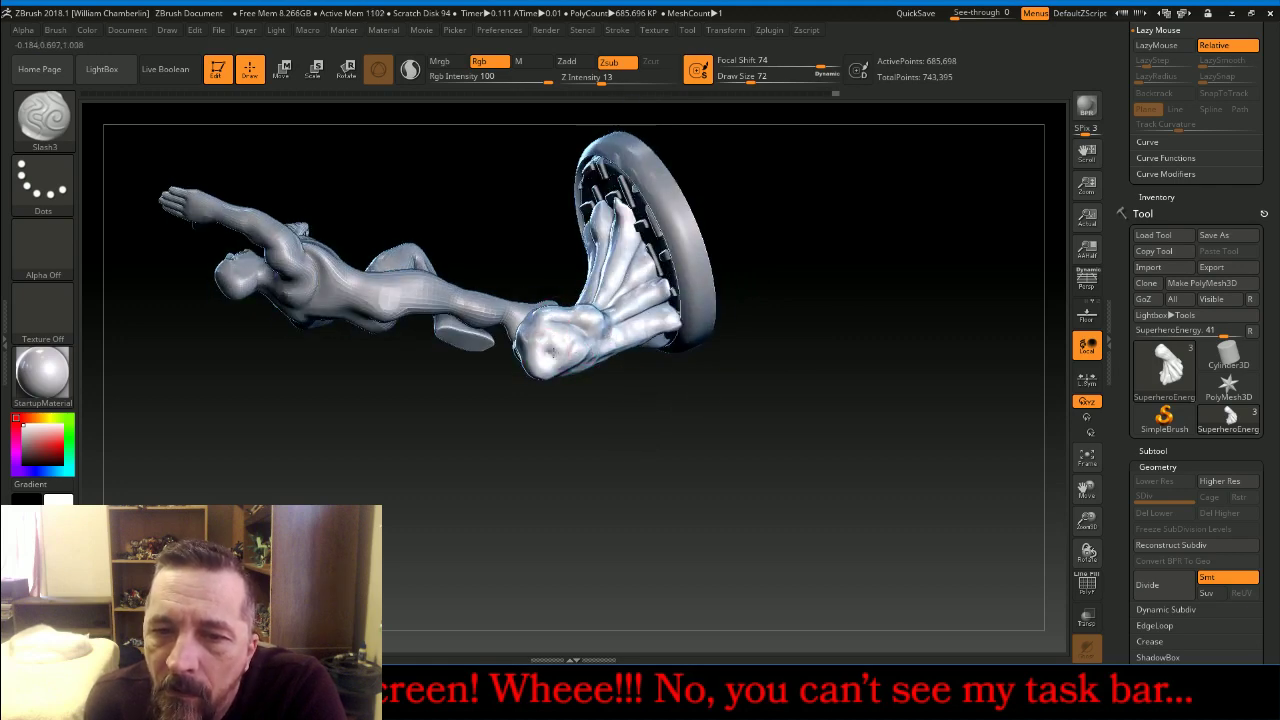
Deepen the Slash3 grooves around the energy trail's rounded upper end and down its outer folds
left_click_drag(558, 344, 592, 338)
left_click_drag(626, 410, 615, 512)
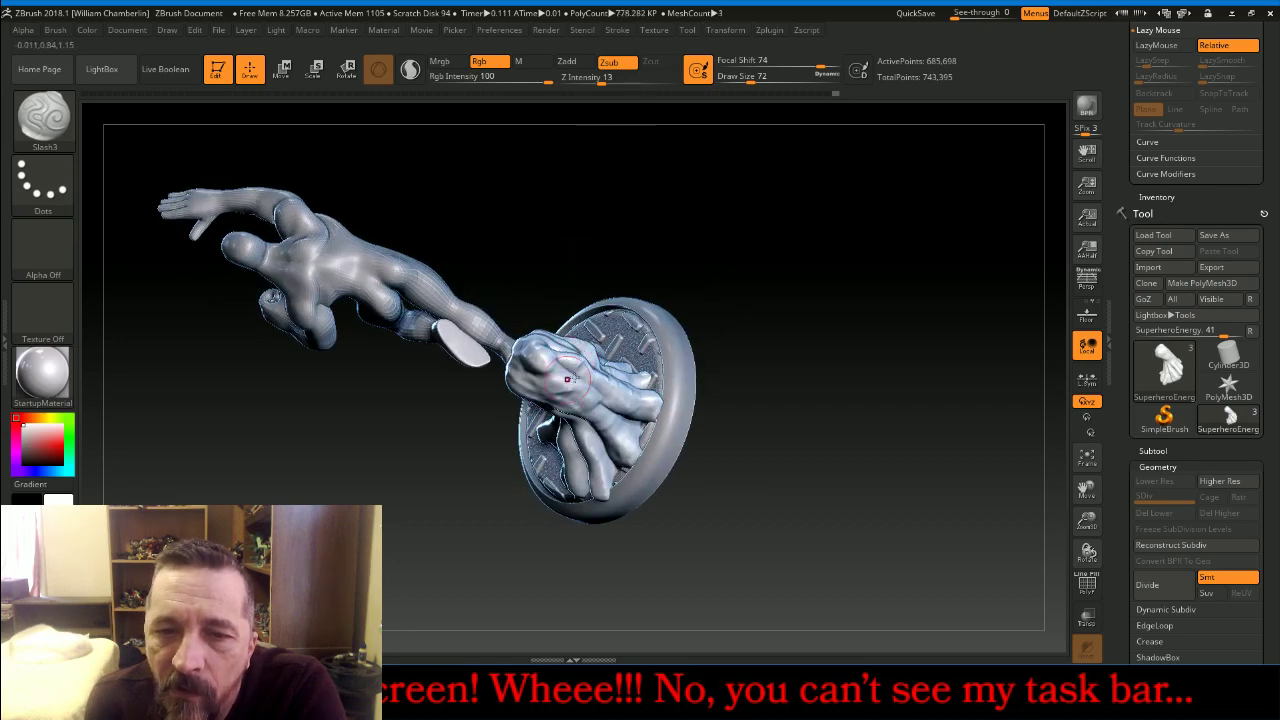
left_click_drag(796, 232, 798, 298)
left_click_drag(520, 378, 594, 414)
left_click_drag(793, 338, 790, 254)
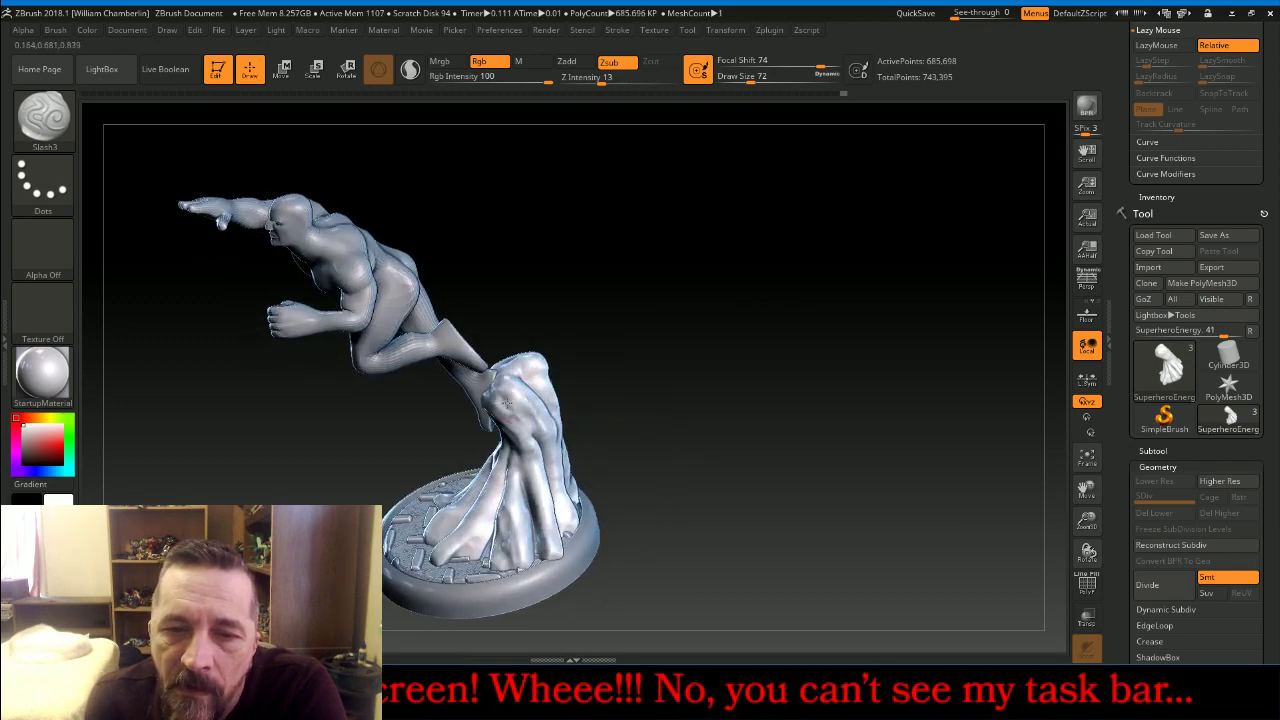
mouse_move(679, 371)
left_mouse_down()
mouse_move(713, 317)
mouse_move(683, 400)
mouse_move(683, 374)
left_mouse_up()
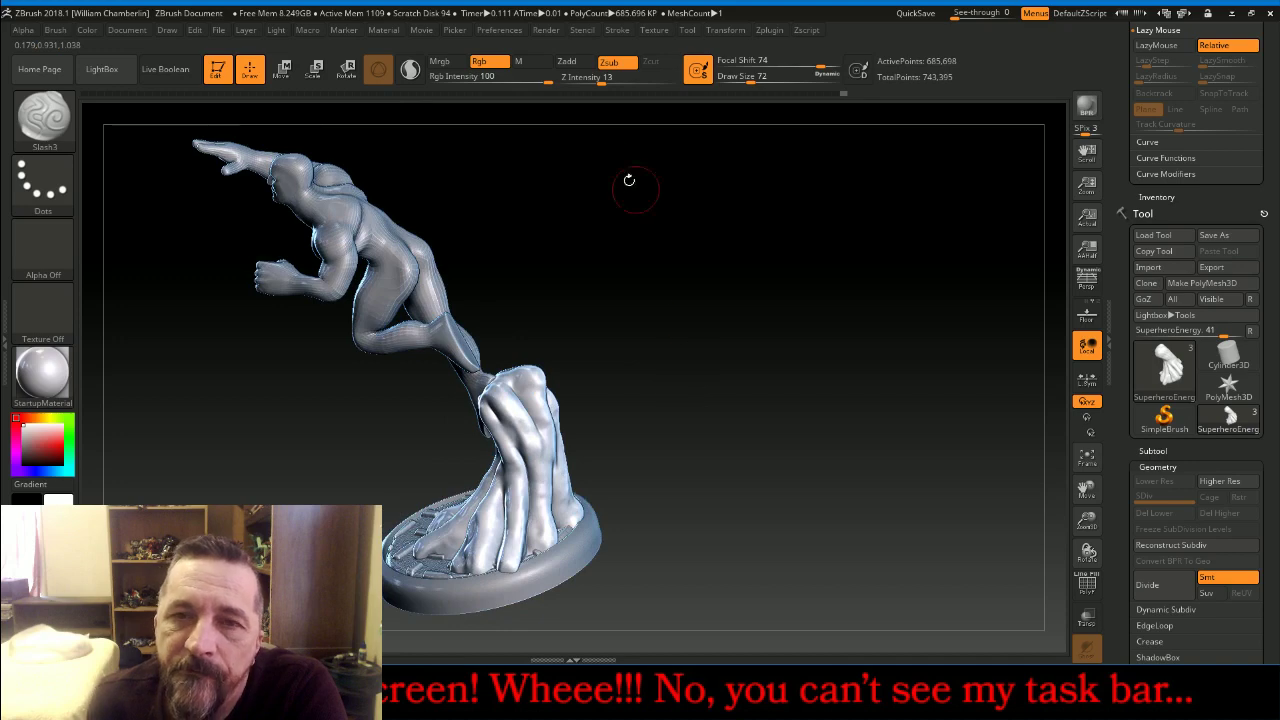
Switch the Slash3 brush to Zadd with draw size 158 and Z Intensity 9
left_click(567, 62)
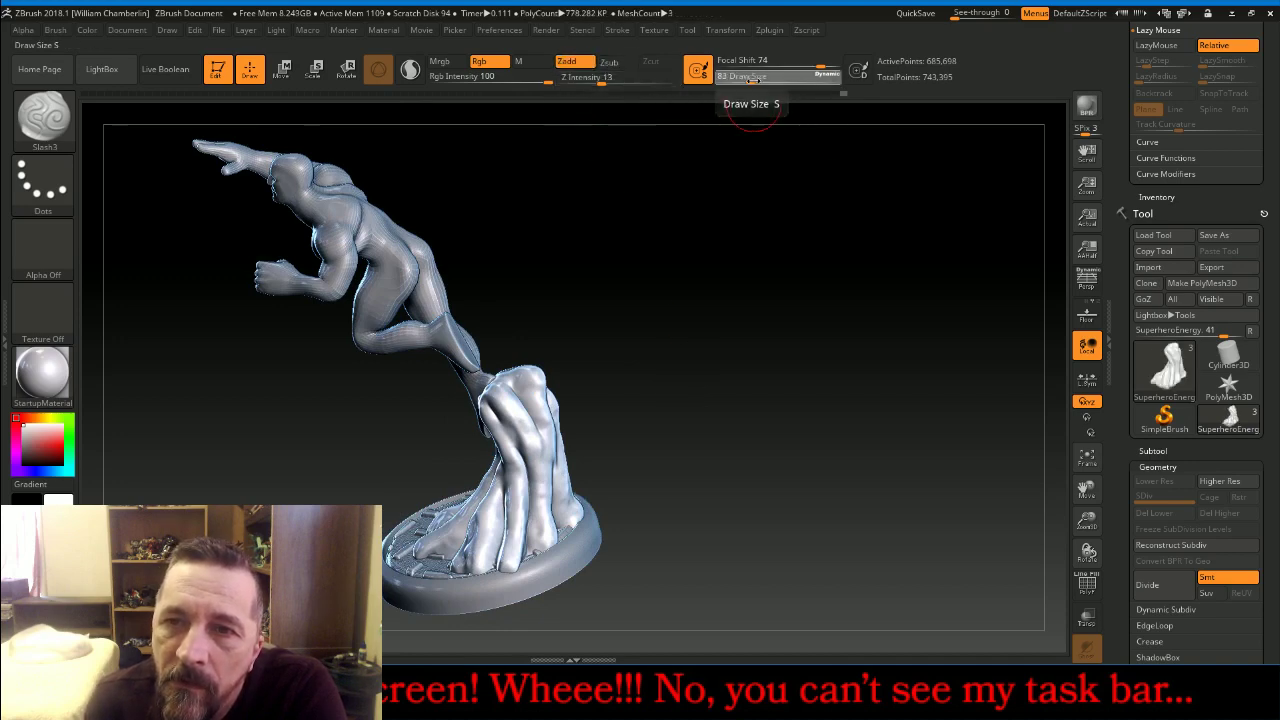
left_click_drag(752, 79, 765, 78)
left_click_drag(601, 82, 594, 82)
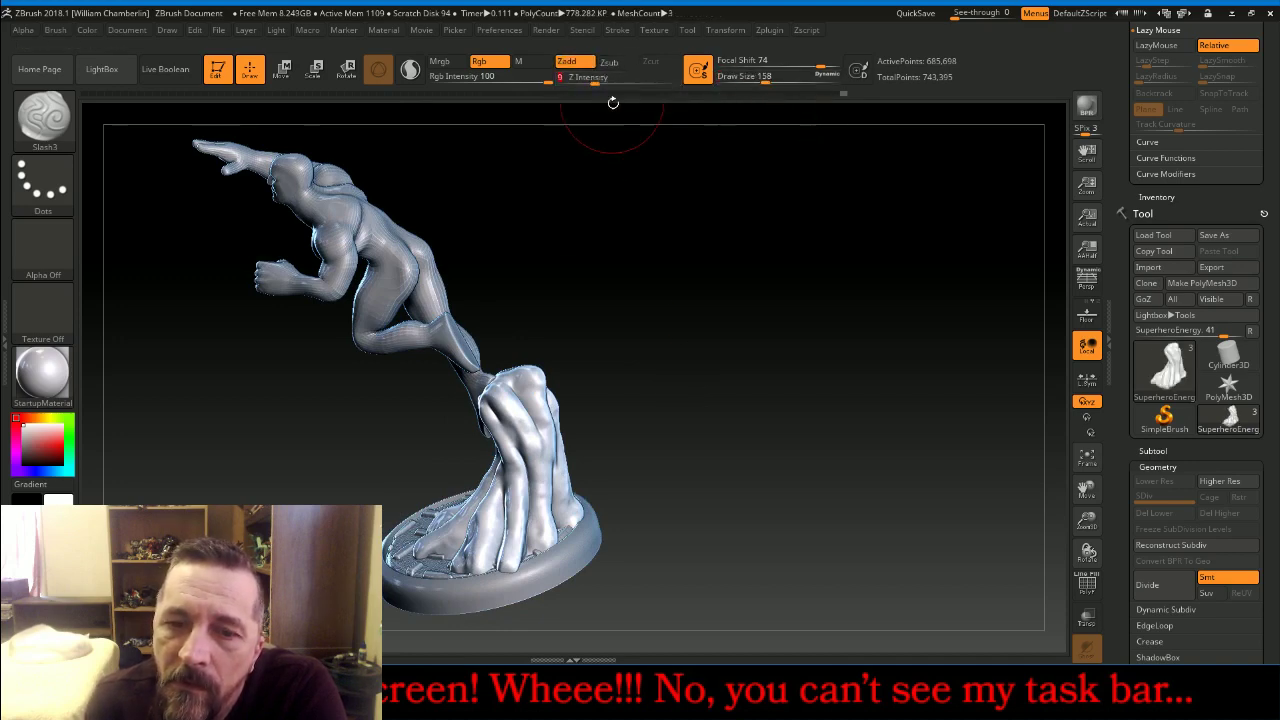
Raise lengthwise Slash3 ridges along the folds on the energy trail's side and front
mouse_move(700, 398)
left_mouse_down()
mouse_move(688, 392)
mouse_move(715, 390)
left_mouse_up()
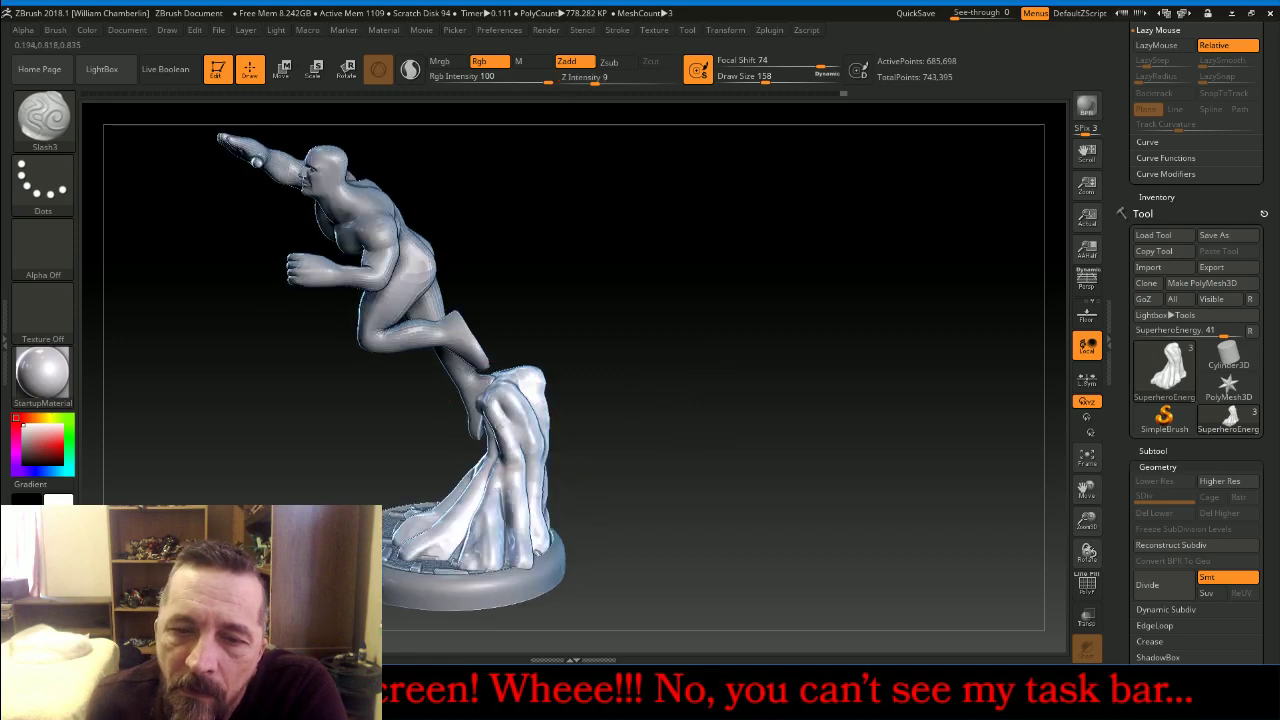
mouse_move(516, 485)
left_mouse_down()
mouse_move(516, 563)
mouse_move(482, 540)
mouse_move(463, 572)
left_mouse_up()
mouse_move(620, 465)
left_mouse_down()
mouse_move(667, 453)
mouse_move(489, 481)
left_mouse_up()
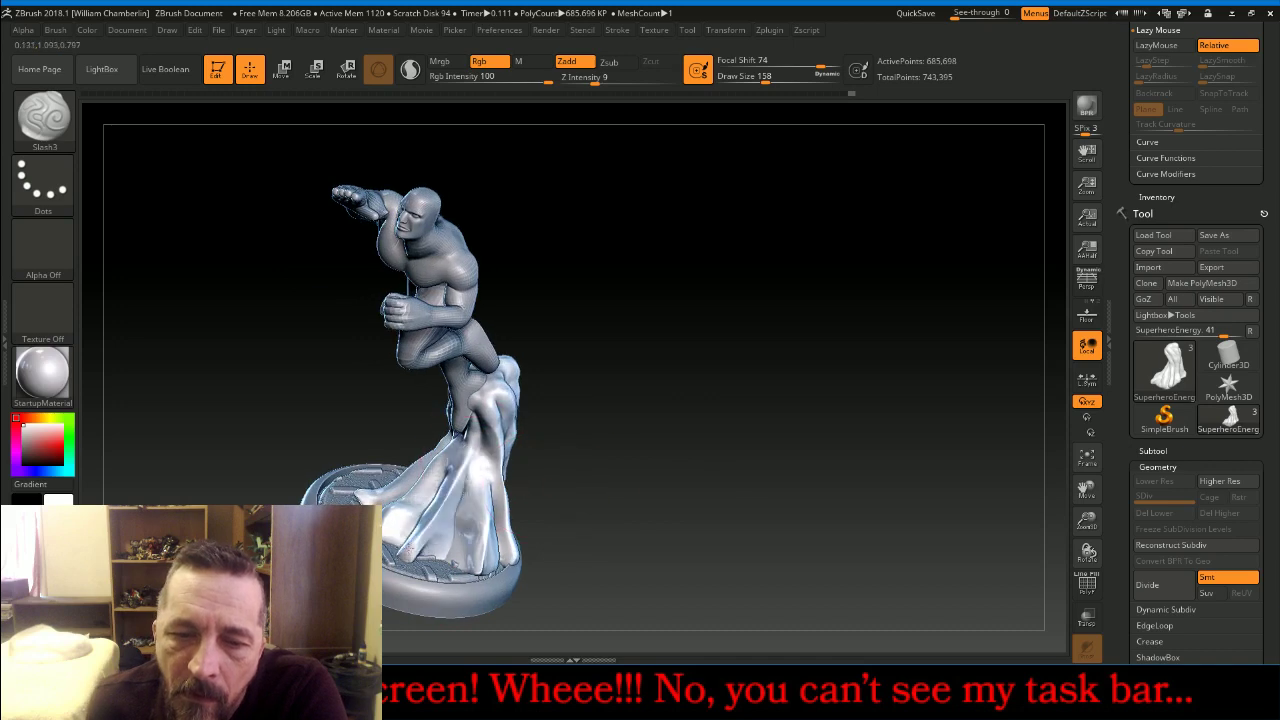
mouse_move(680, 440)
left_mouse_down()
mouse_move(728, 452)
mouse_move(440, 480)
left_mouse_up()
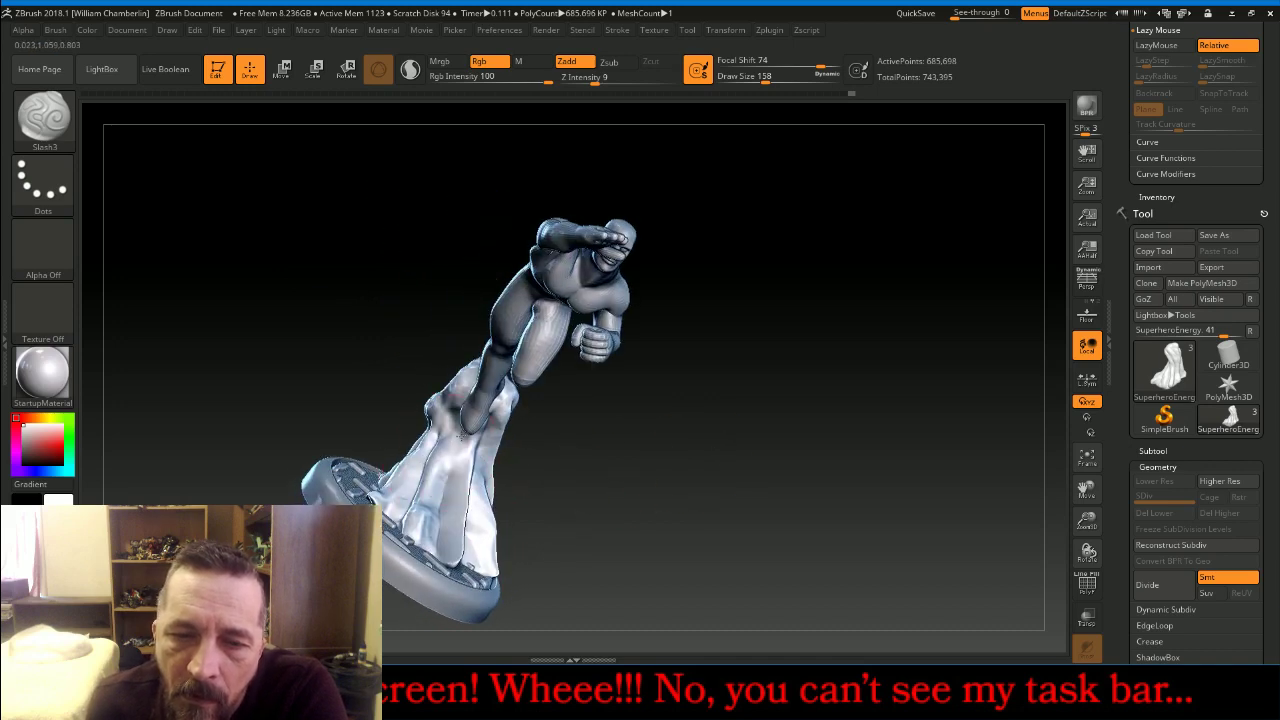
mouse_move(610, 468)
left_mouse_down()
mouse_move(450, 432)
mouse_move(430, 412)
mouse_move(412, 516)
left_mouse_up()
left_click_drag(480, 491, 608, 568)
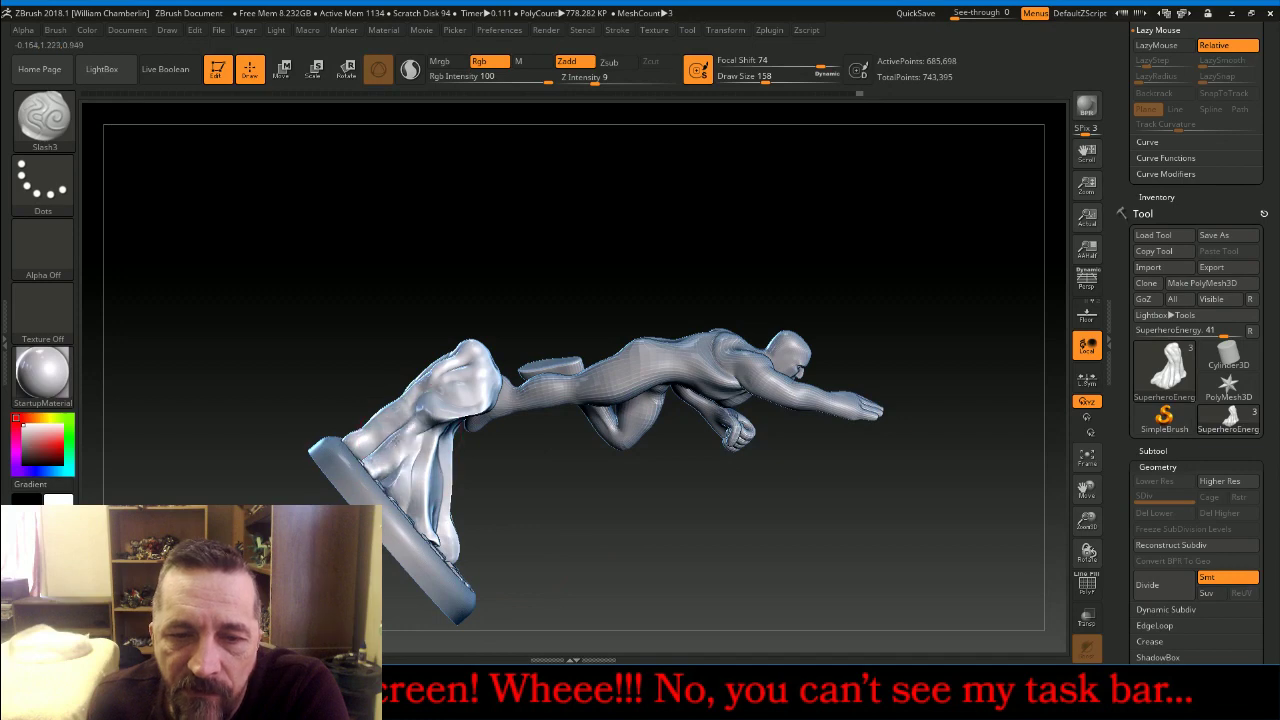
Raise matching Slash3 ridges along the folds on the energy trail's back and opposite side
mouse_move(445, 600)
left_mouse_down()
mouse_move(462, 618)
mouse_move(592, 572)
left_mouse_up()
mouse_move(440, 345)
left_mouse_down()
mouse_move(425, 380)
mouse_move(350, 438)
left_mouse_up()
mouse_move(462, 472)
left_mouse_down()
mouse_move(552, 487)
mouse_move(610, 594)
mouse_move(497, 403)
mouse_move(506, 394)
left_mouse_up()
left_click_drag(462, 331, 325, 422)
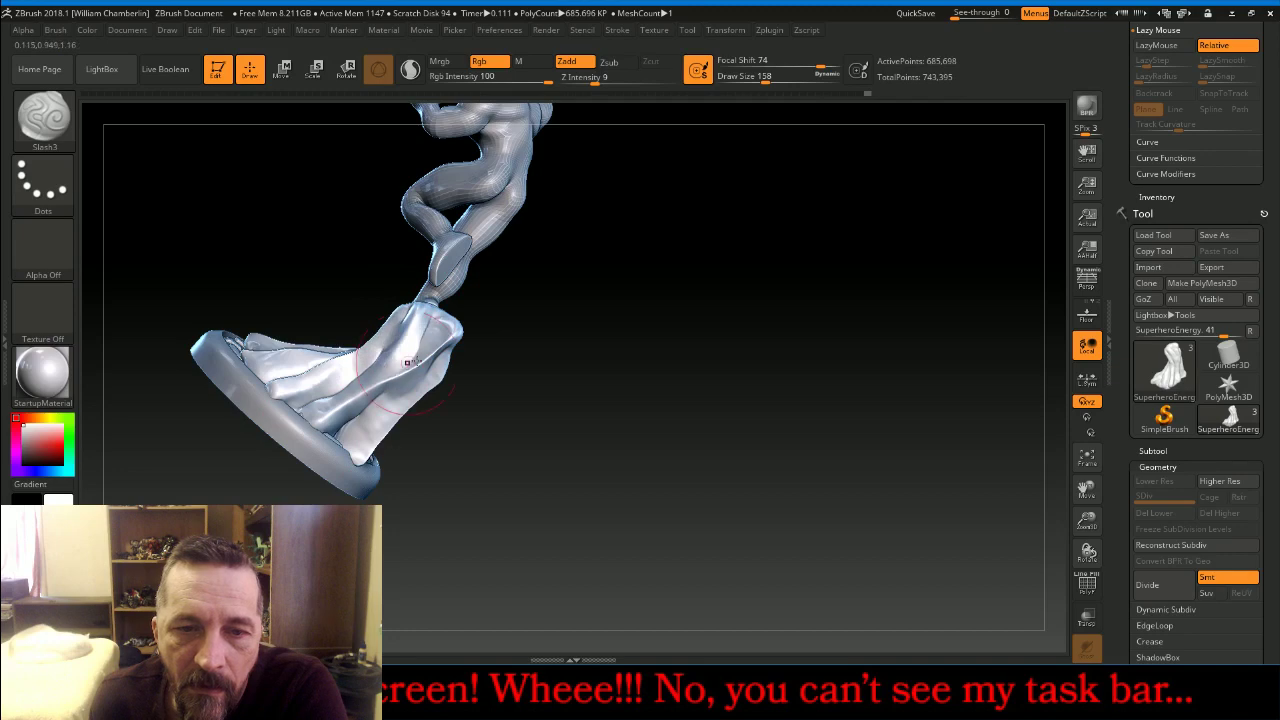
mouse_move(480, 405)
left_mouse_down()
mouse_move(582, 417)
mouse_move(595, 382)
left_mouse_up()
left_click_drag(560, 423, 490, 425)
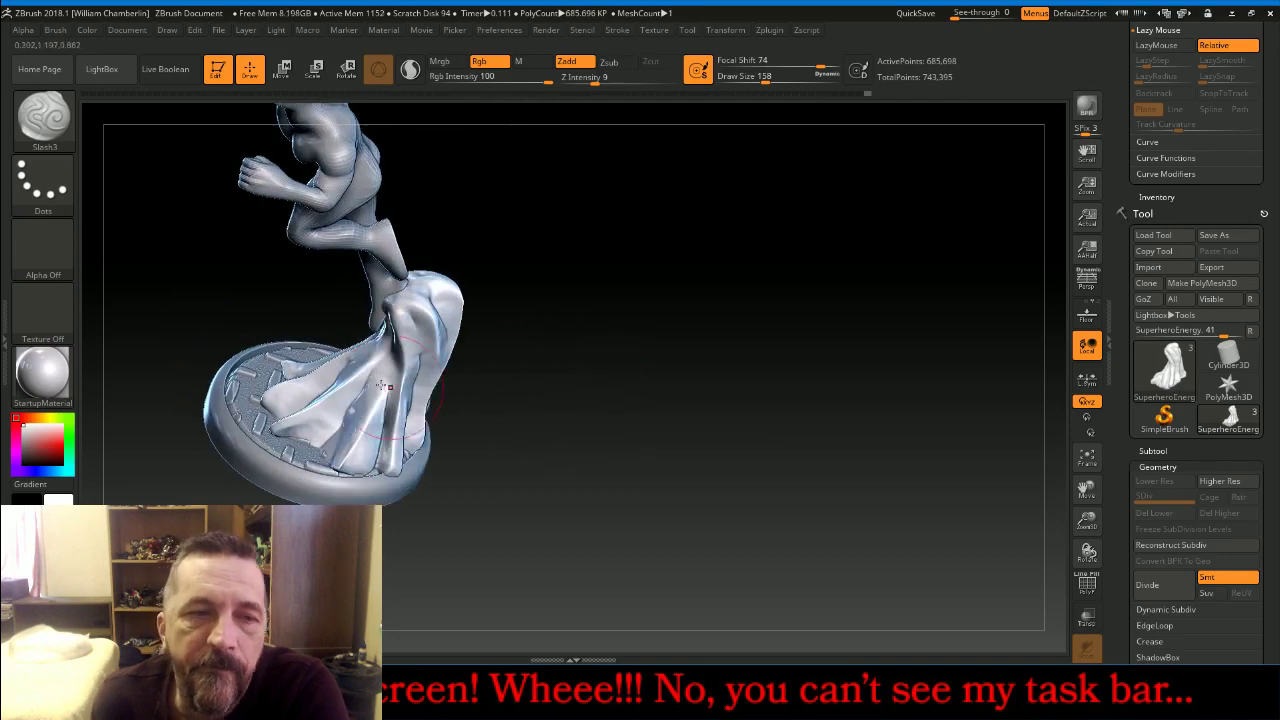
Choose the Move brush and pull the energy trail's front and rear lower edges down onto the base
left_click(38, 125)
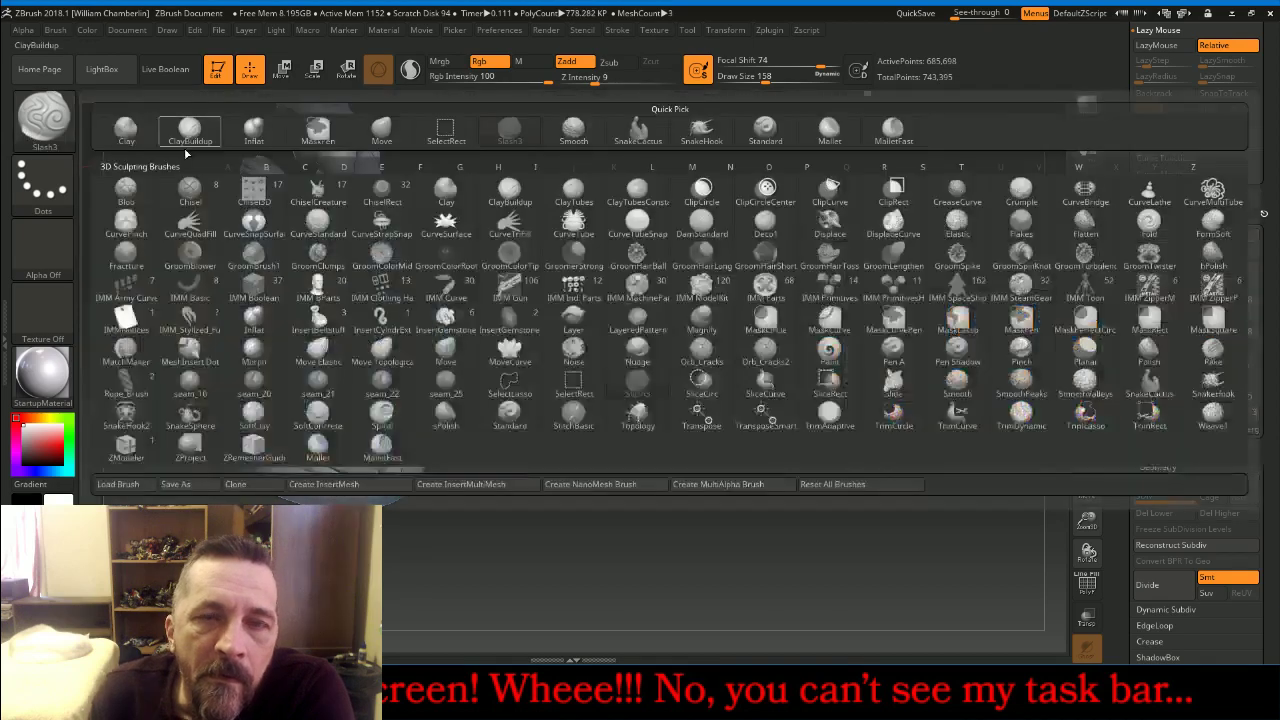
left_click(382, 134)
mouse_move(444, 473)
left_mouse_down()
mouse_move(566, 423)
mouse_move(480, 420)
left_mouse_up()
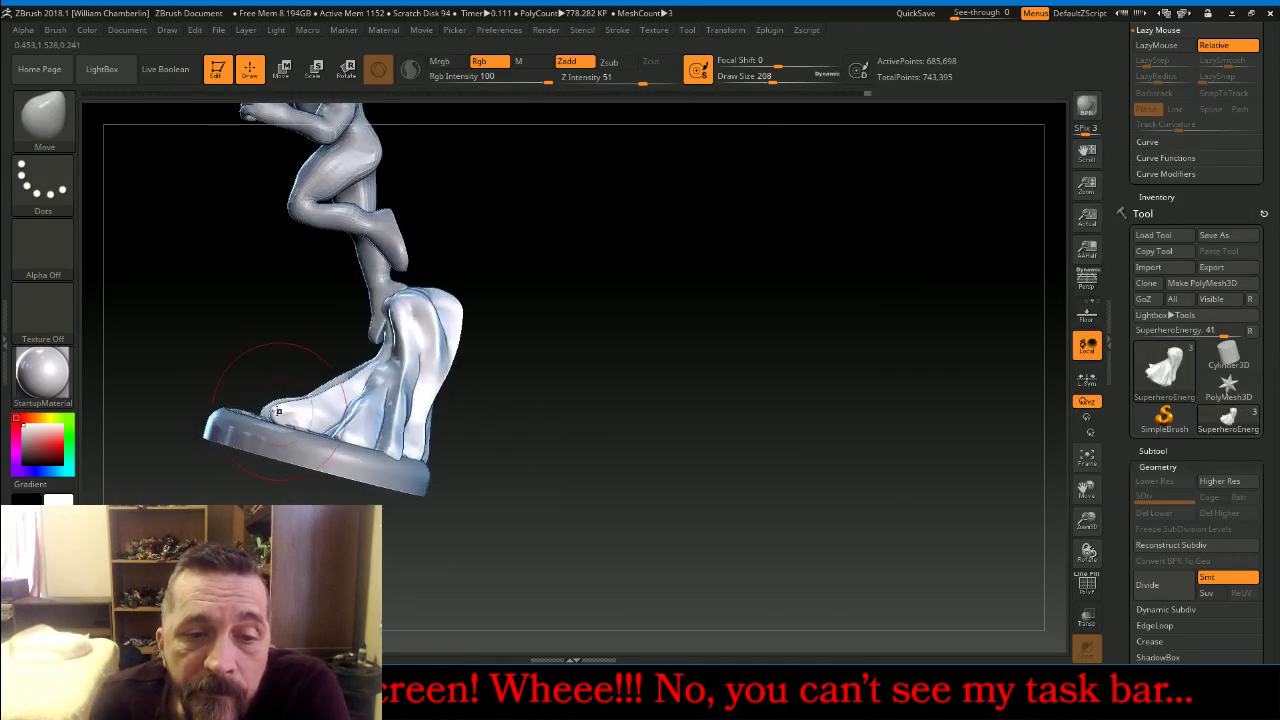
left_click_drag(284, 404, 268, 419)
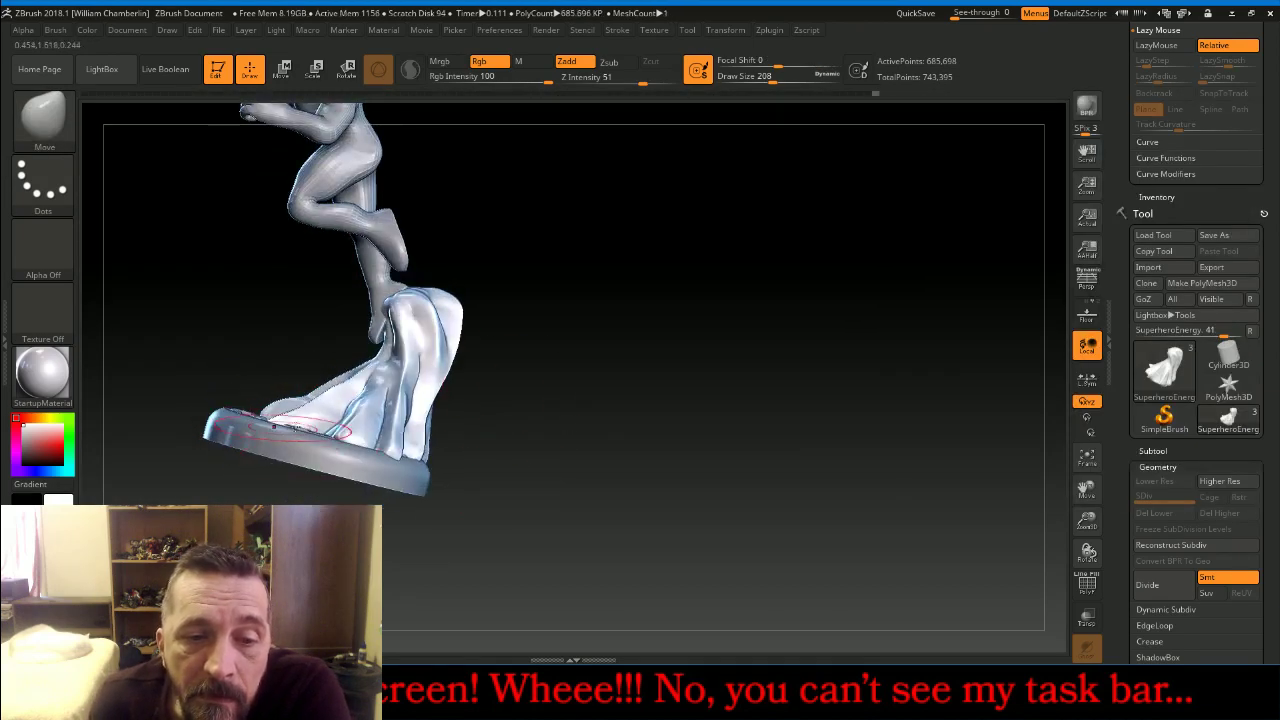
left_click_drag(350, 422, 338, 440)
left_click_drag(486, 394, 421, 436)
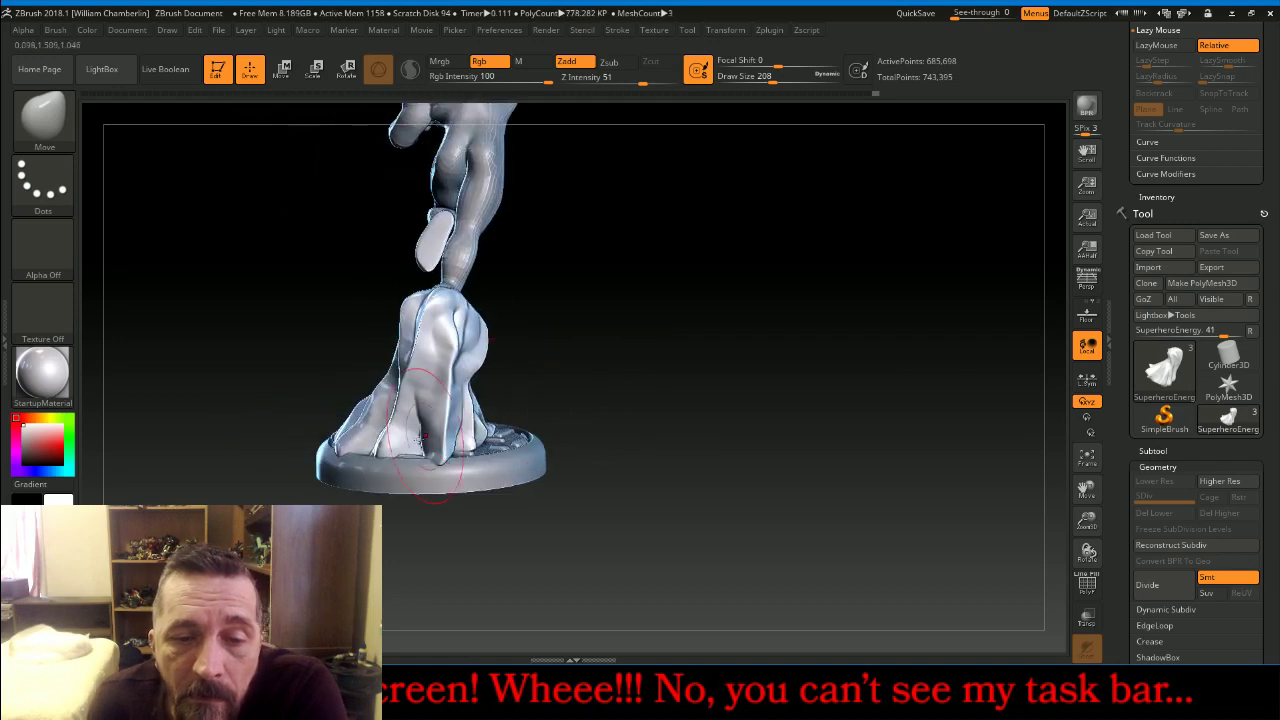
left_click_drag(338, 451, 366, 451)
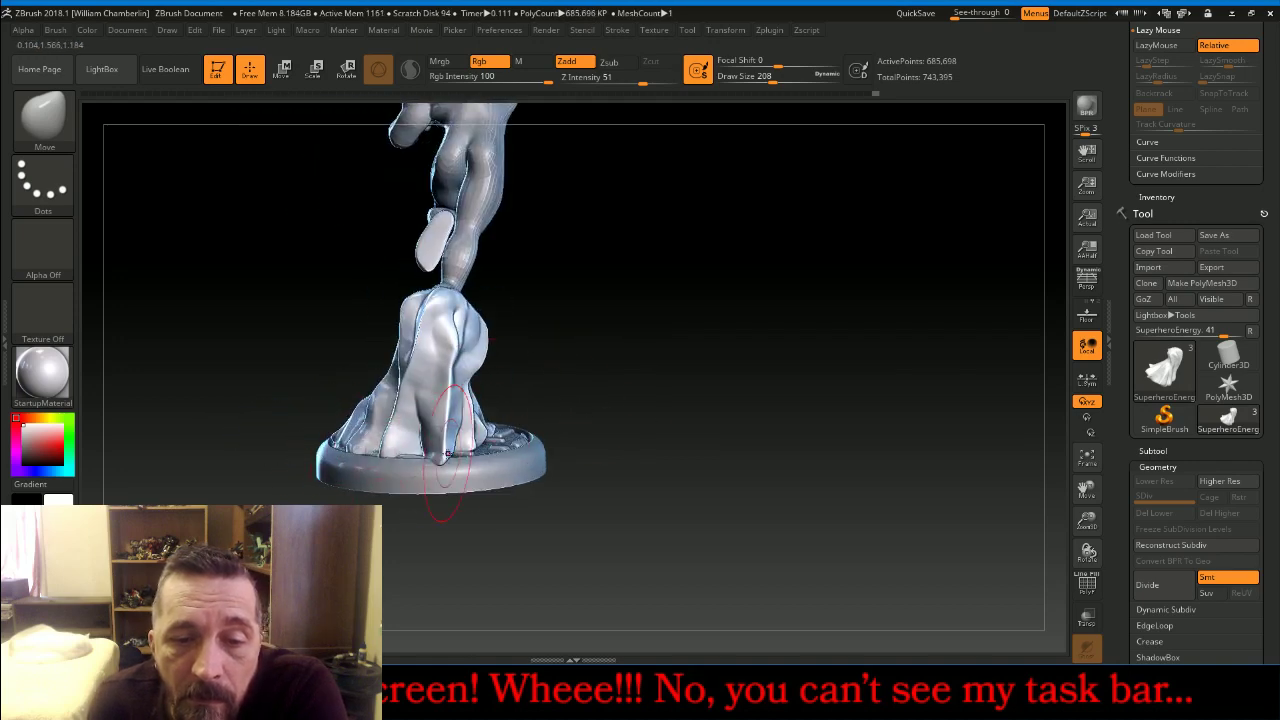
Pull the remaining lower edges of the energy trail's folds onto the base with the Move brush
left_click_drag(560, 370, 676, 416)
left_click_drag(436, 459, 399, 449)
left_click_drag(540, 427, 398, 432)
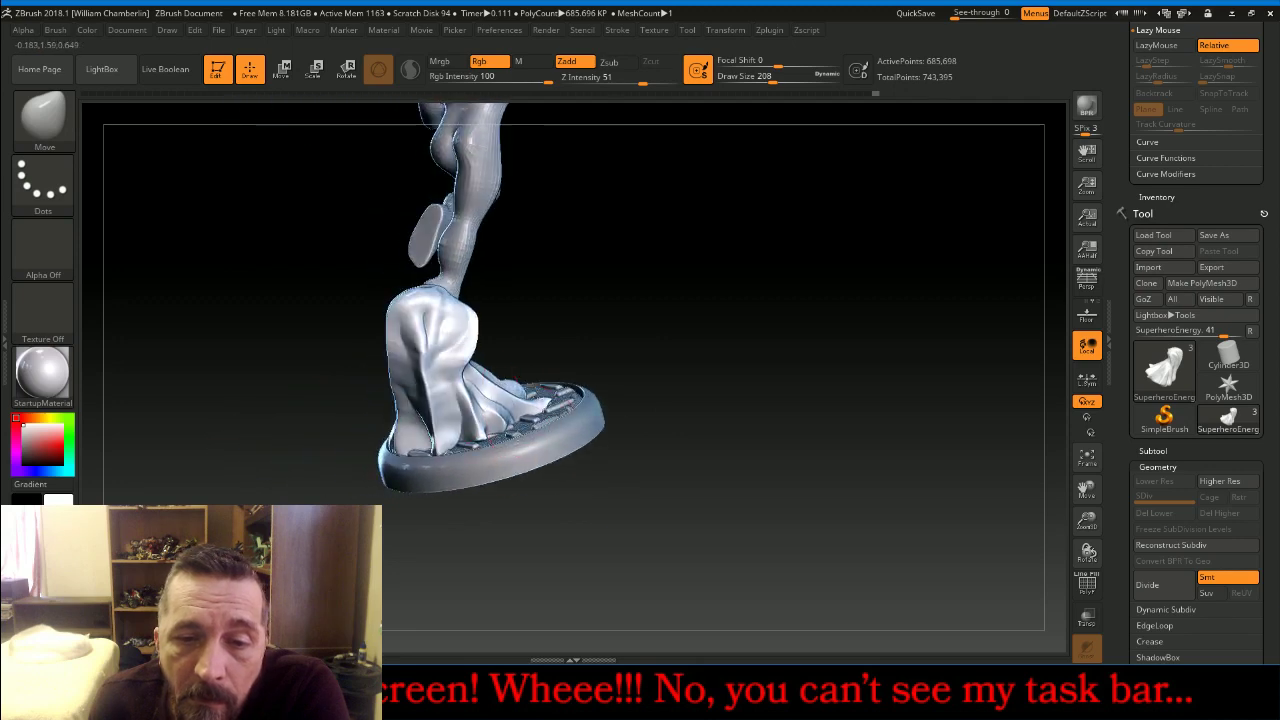
left_click_drag(530, 421, 517, 428)
left_click_drag(657, 371, 577, 371)
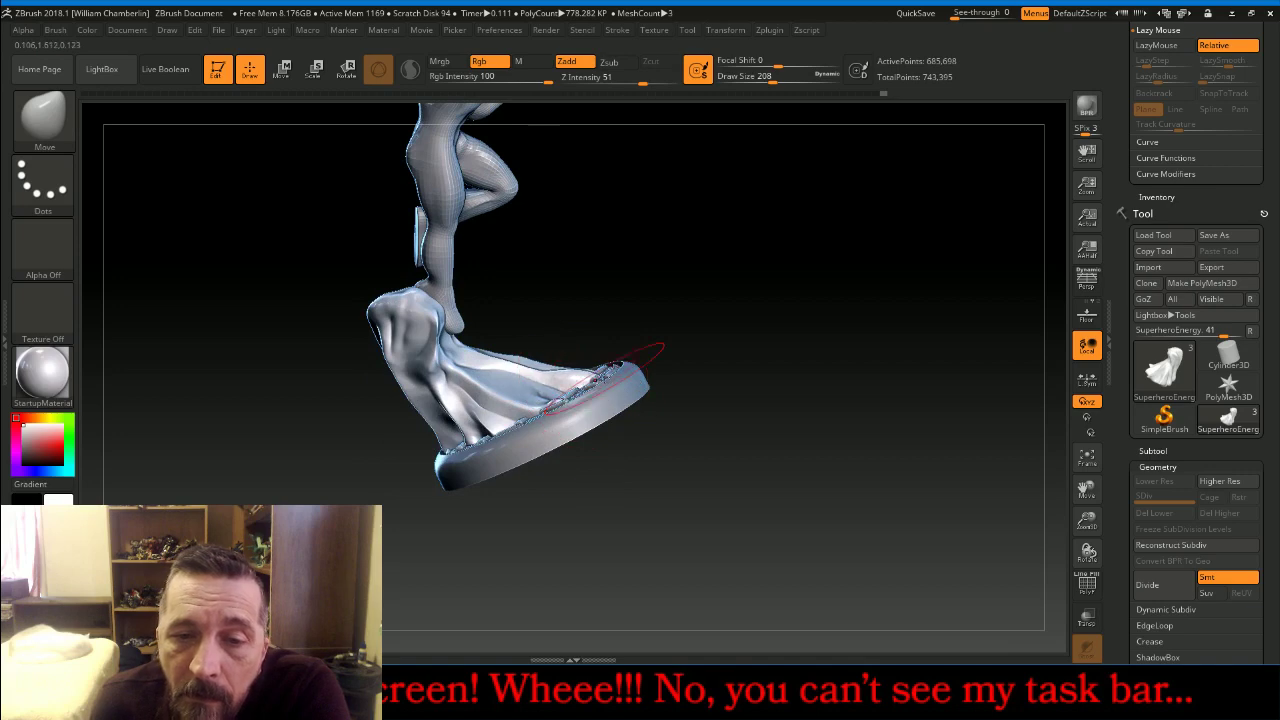
Choose the SnakeHook brush, enlarge its draw size to 91, and pull a pointed spike from the energy trail's upper back
left_click_drag(690, 324, 898, 314)
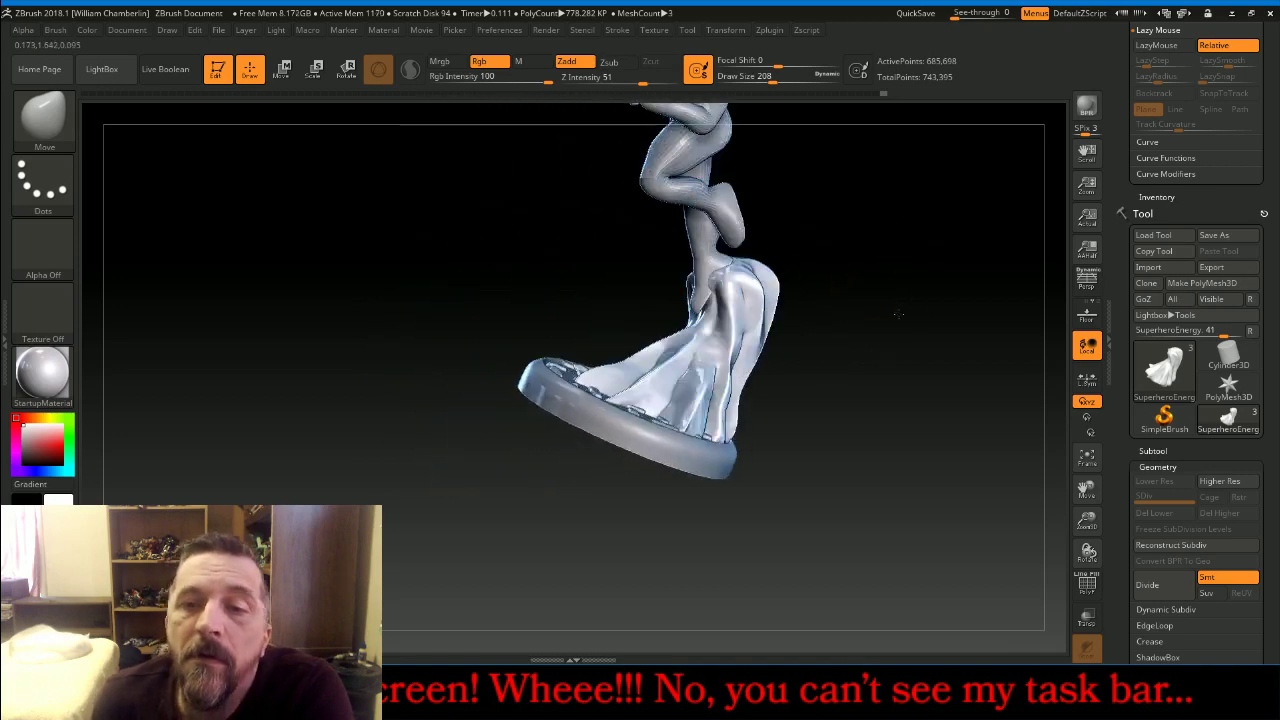
left_click(48, 116)
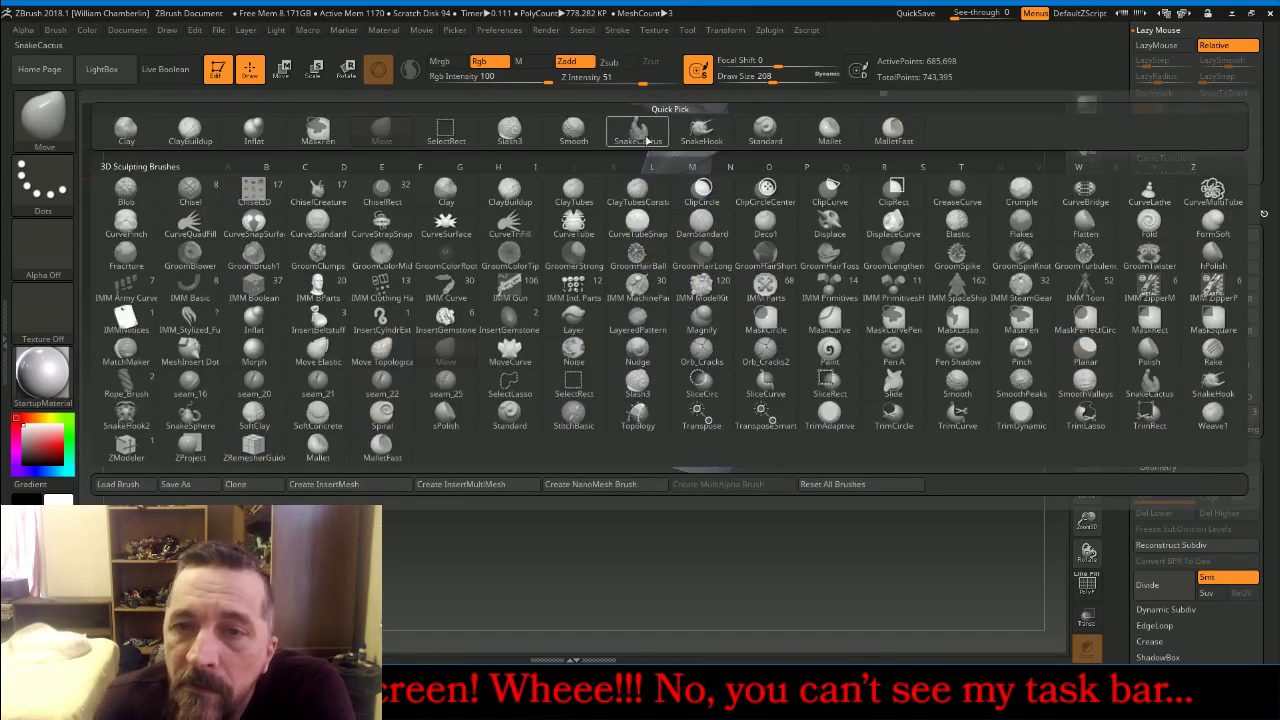
left_click(701, 130)
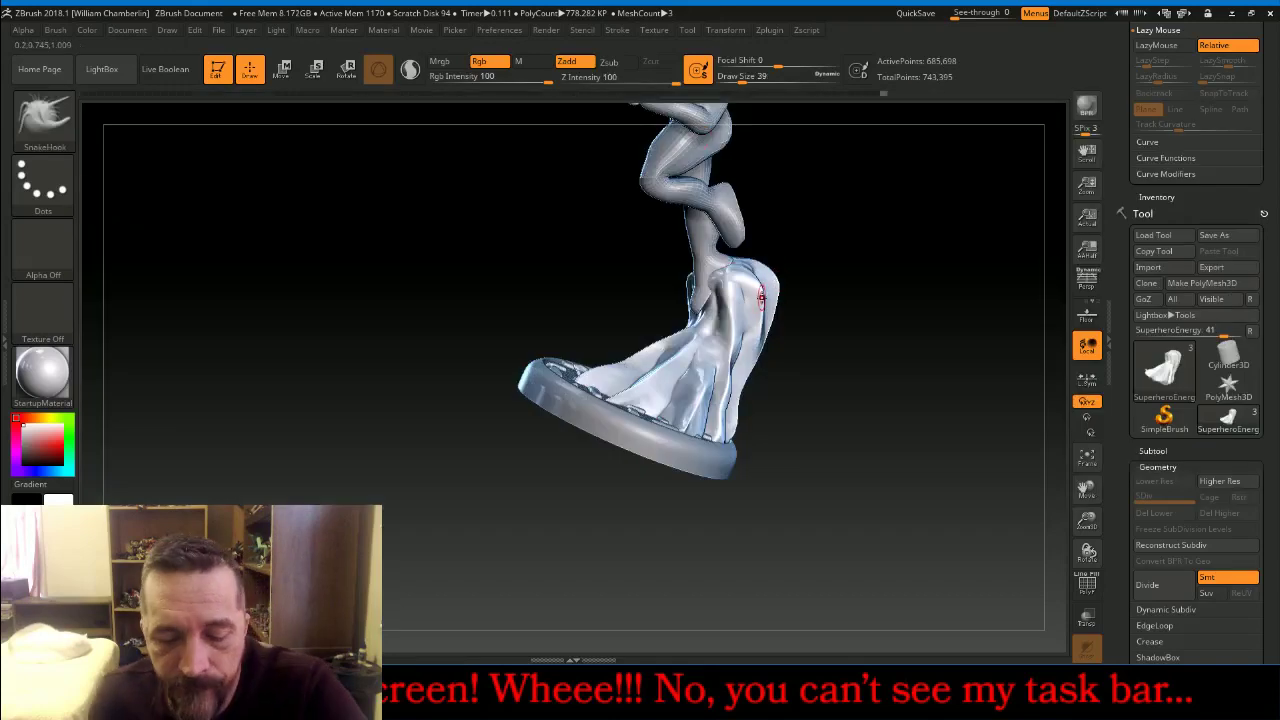
key("bracketright")
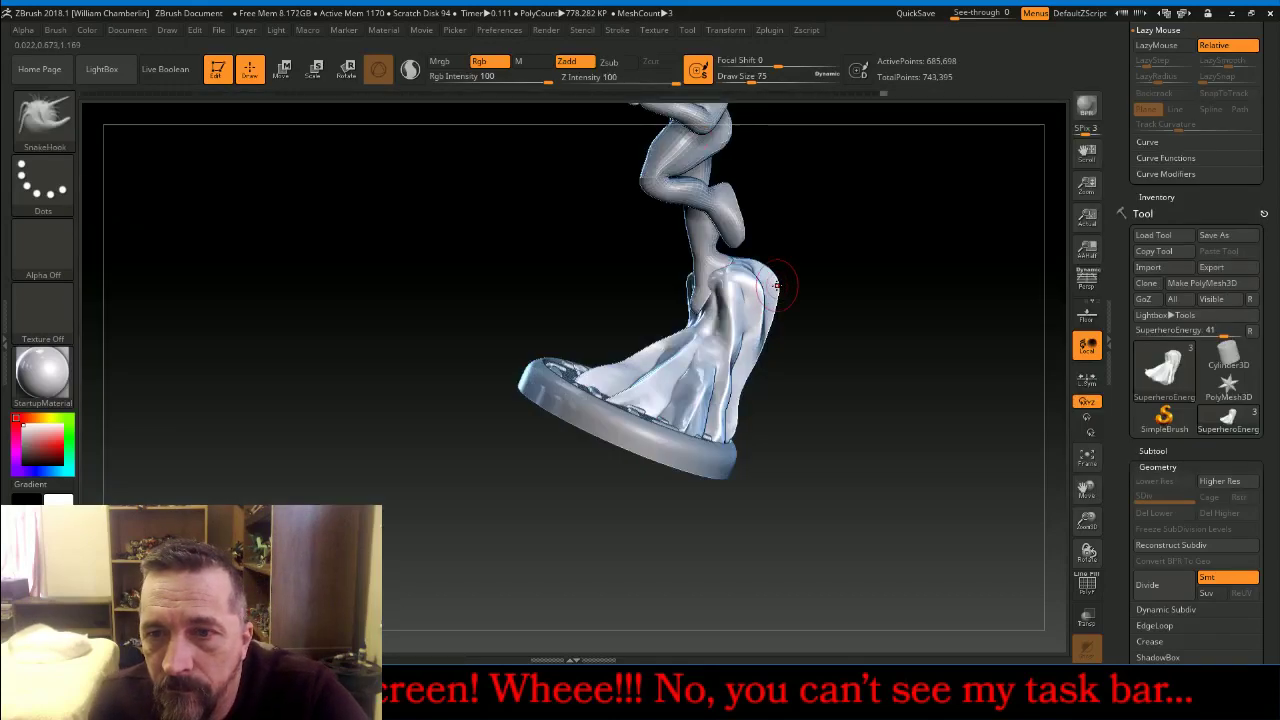
key("bracketright")
key("bracketright")
left_click_drag(795, 302, 806, 318)
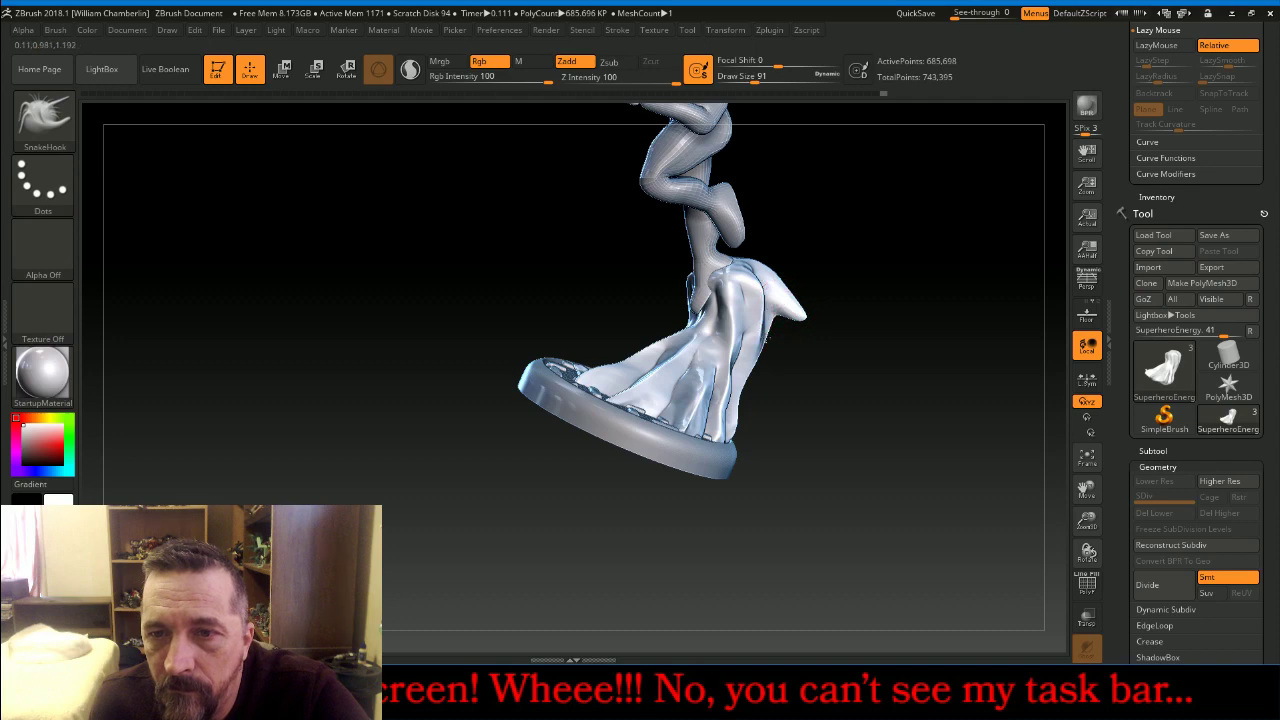
Pull more flame-like SnakeHook spikes outward around the energy trail's top, back and sides
left_click_drag(847, 370, 774, 346)
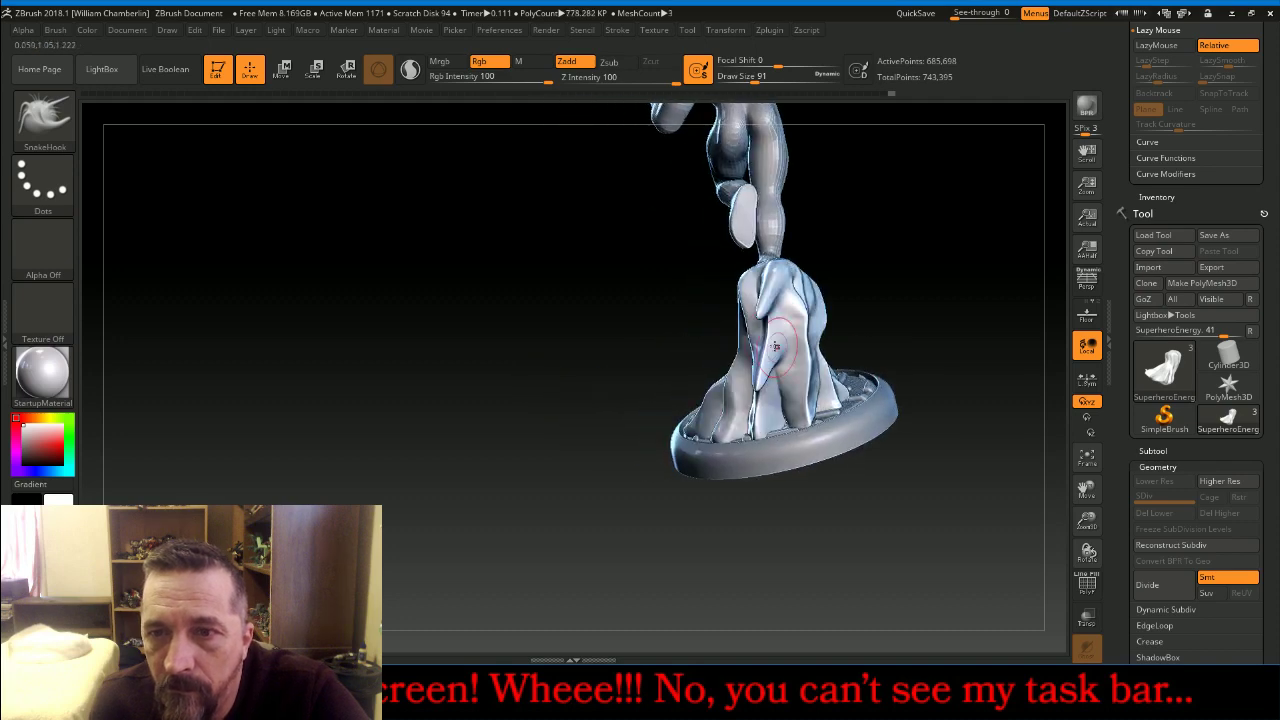
left_click_drag(744, 291, 720, 324)
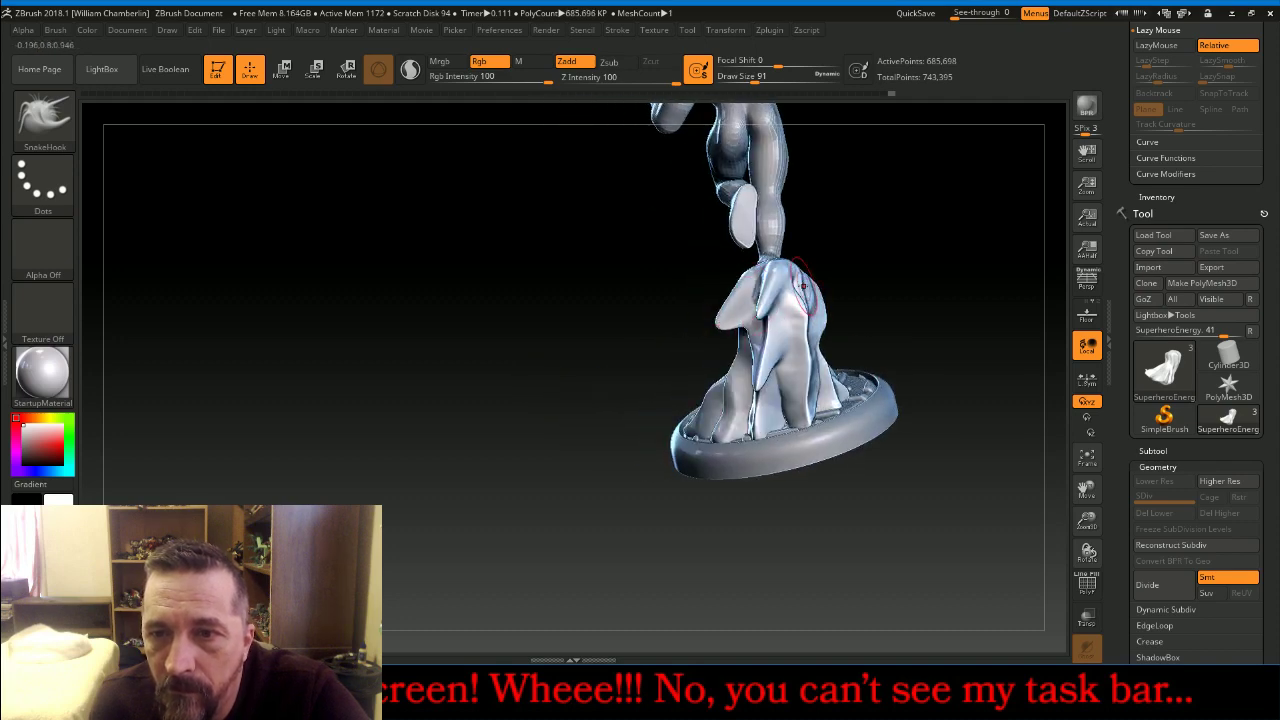
mouse_move(808, 286)
left_mouse_down()
mouse_move(838, 300)
mouse_move(889, 291)
left_mouse_up()
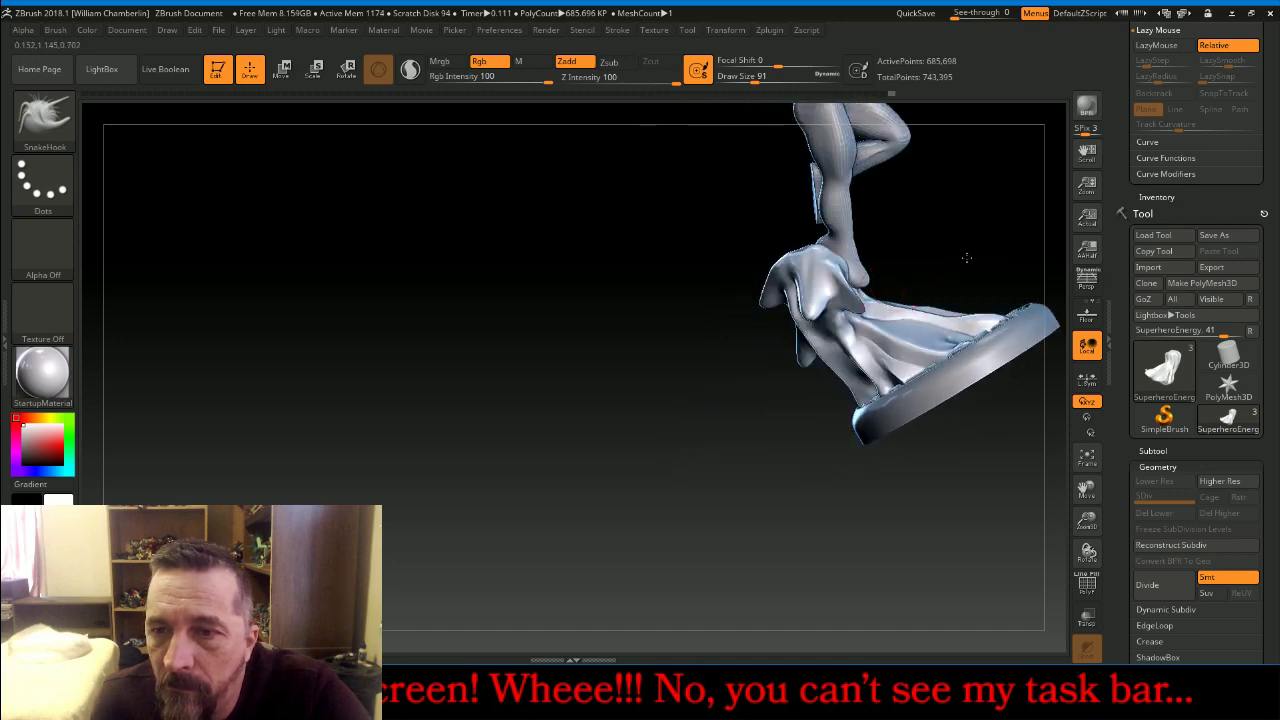
mouse_move(966, 258)
left_mouse_down()
mouse_move(971, 243)
mouse_move(950, 242)
mouse_move(925, 265)
left_mouse_up()
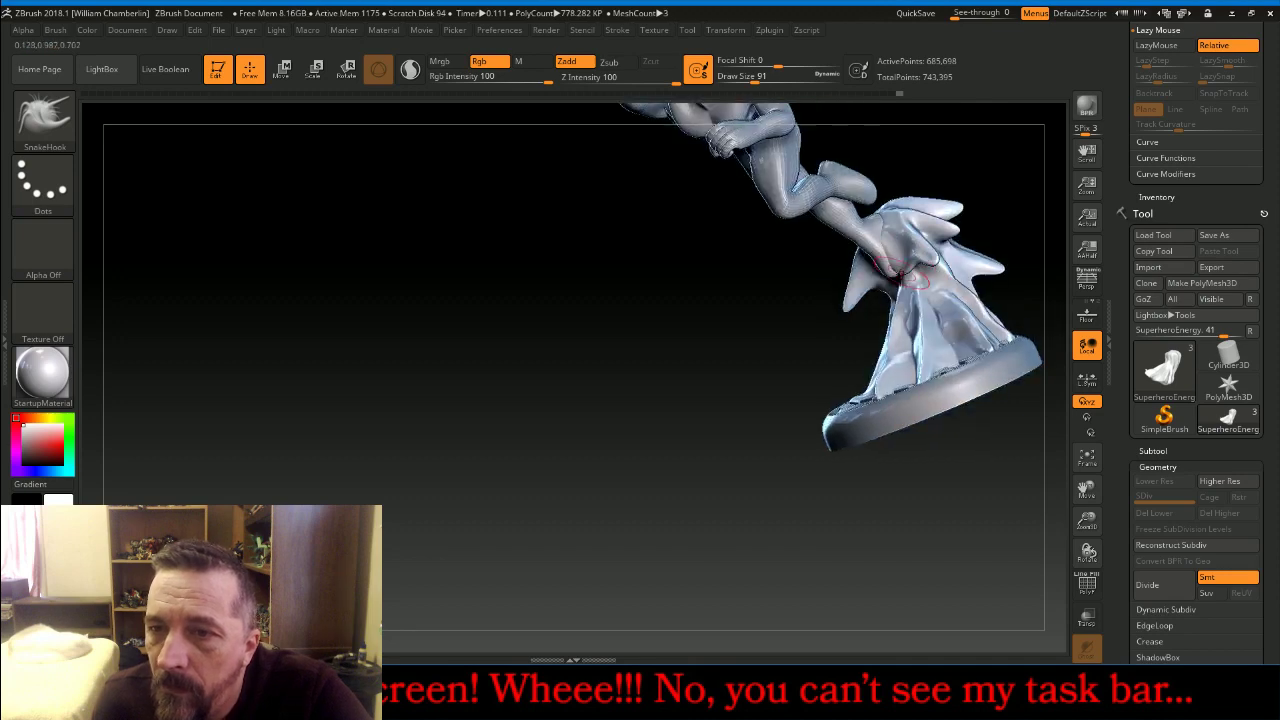
mouse_move(769, 278)
left_mouse_down()
mouse_move(766, 261)
mouse_move(834, 264)
left_mouse_up()
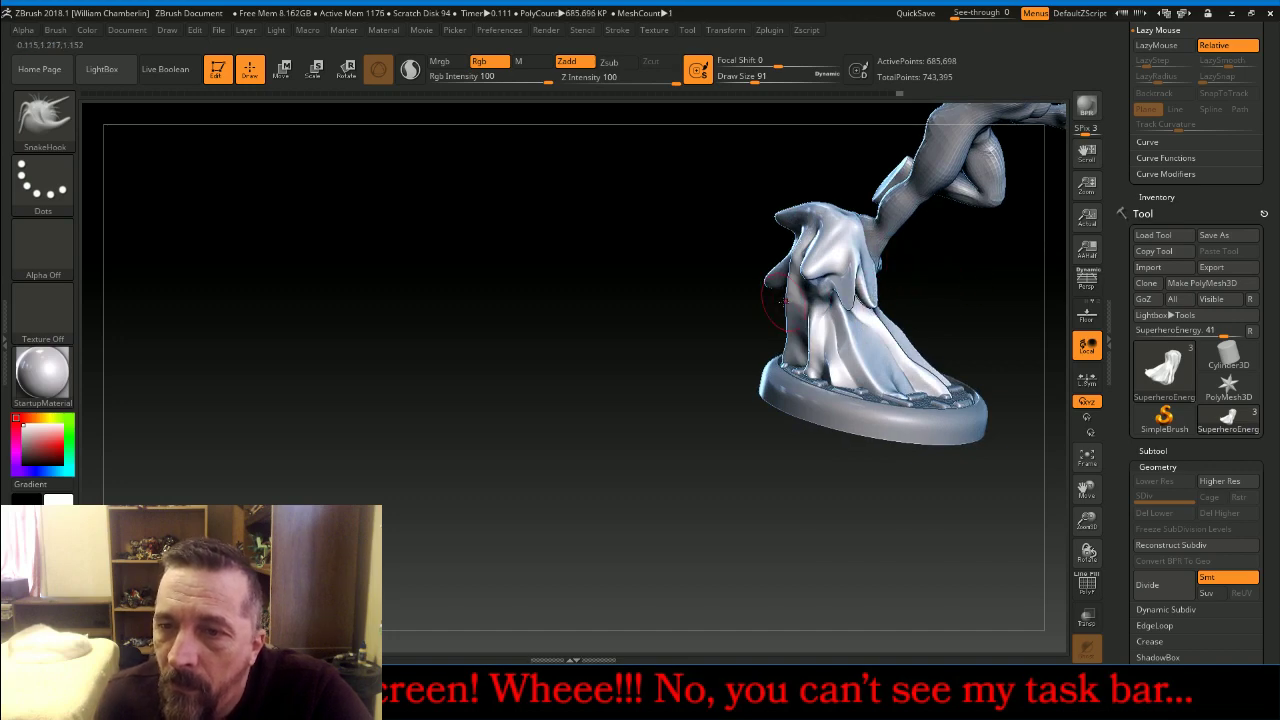
left_click_drag(709, 360, 815, 335)
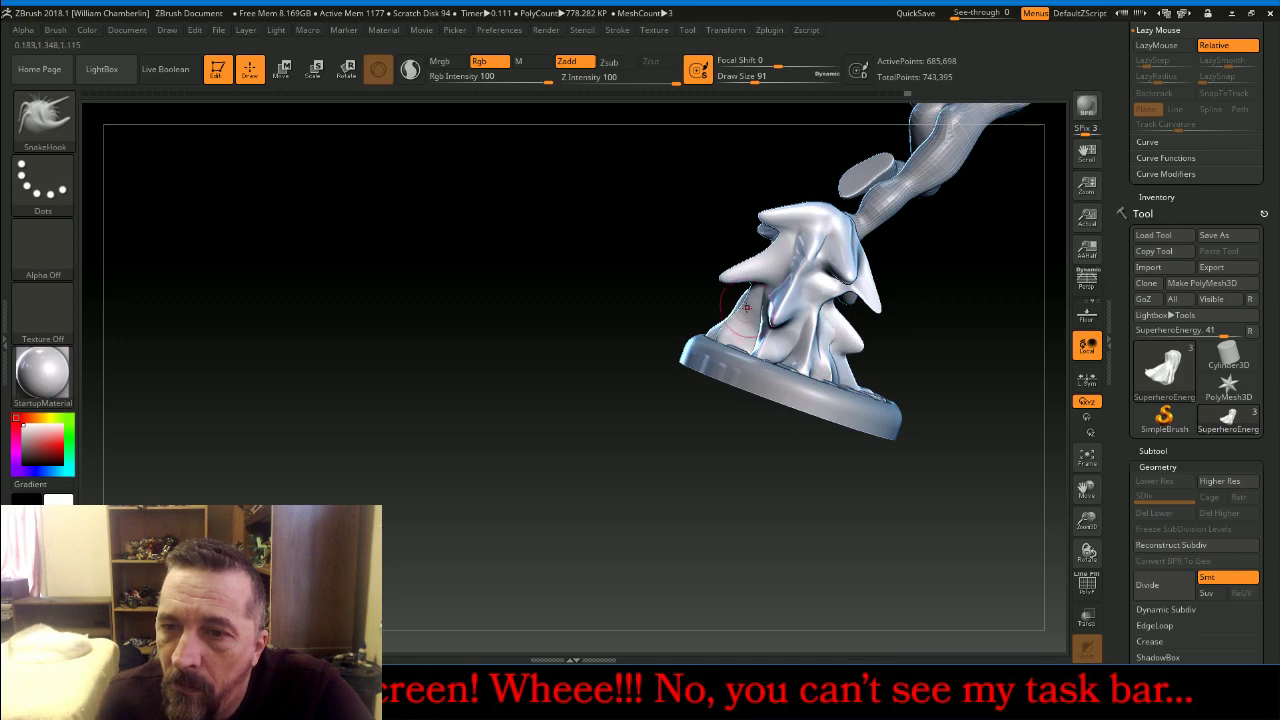
mouse_move(634, 306)
left_mouse_down()
mouse_move(650, 374)
mouse_move(723, 443)
mouse_move(826, 420)
left_mouse_up()
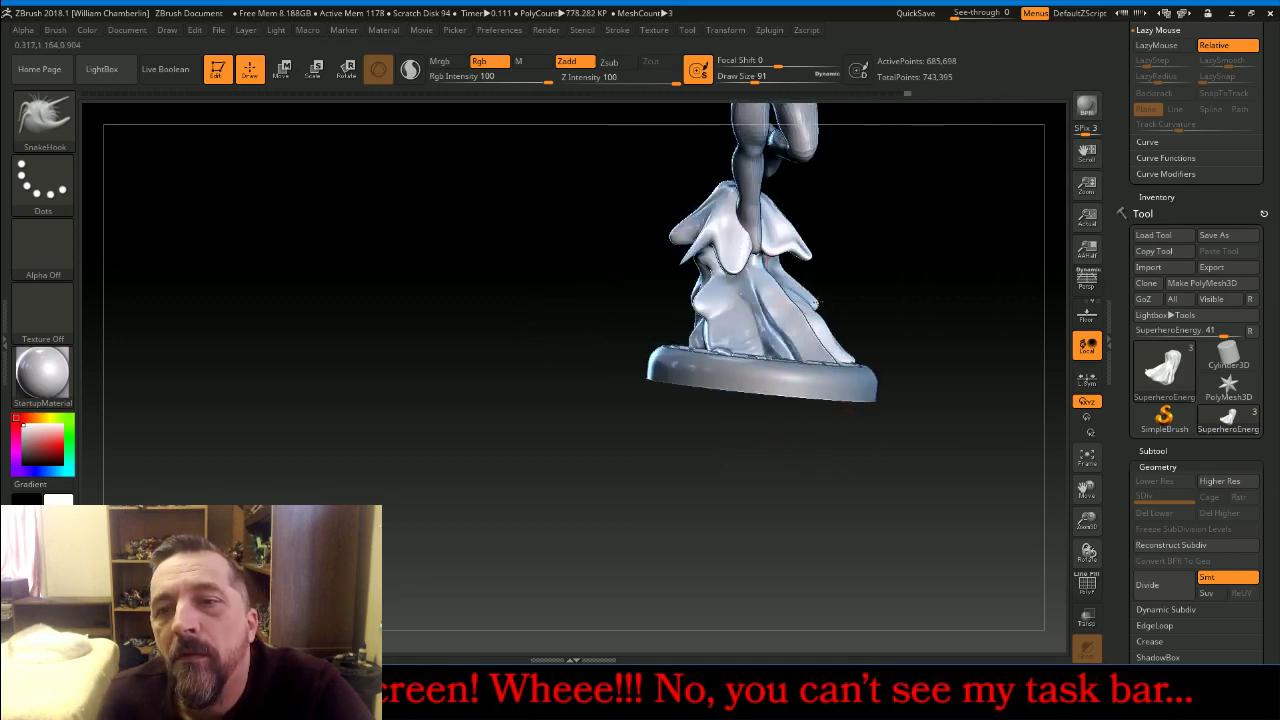
Apply the Polish By Groups deformation to the energy trail
mouse_move(851, 303)
left_mouse_down()
mouse_move(883, 327)
mouse_move(812, 328)
left_mouse_up()
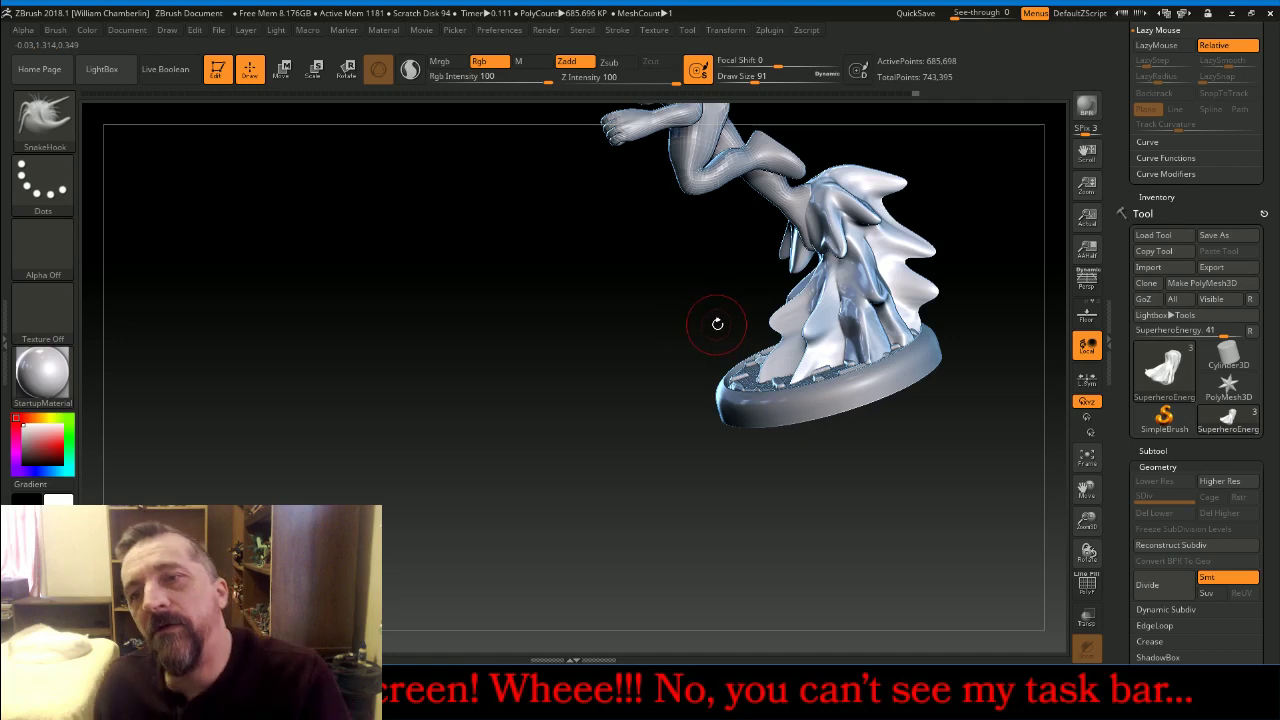
left_click_drag(663, 306, 778, 296)
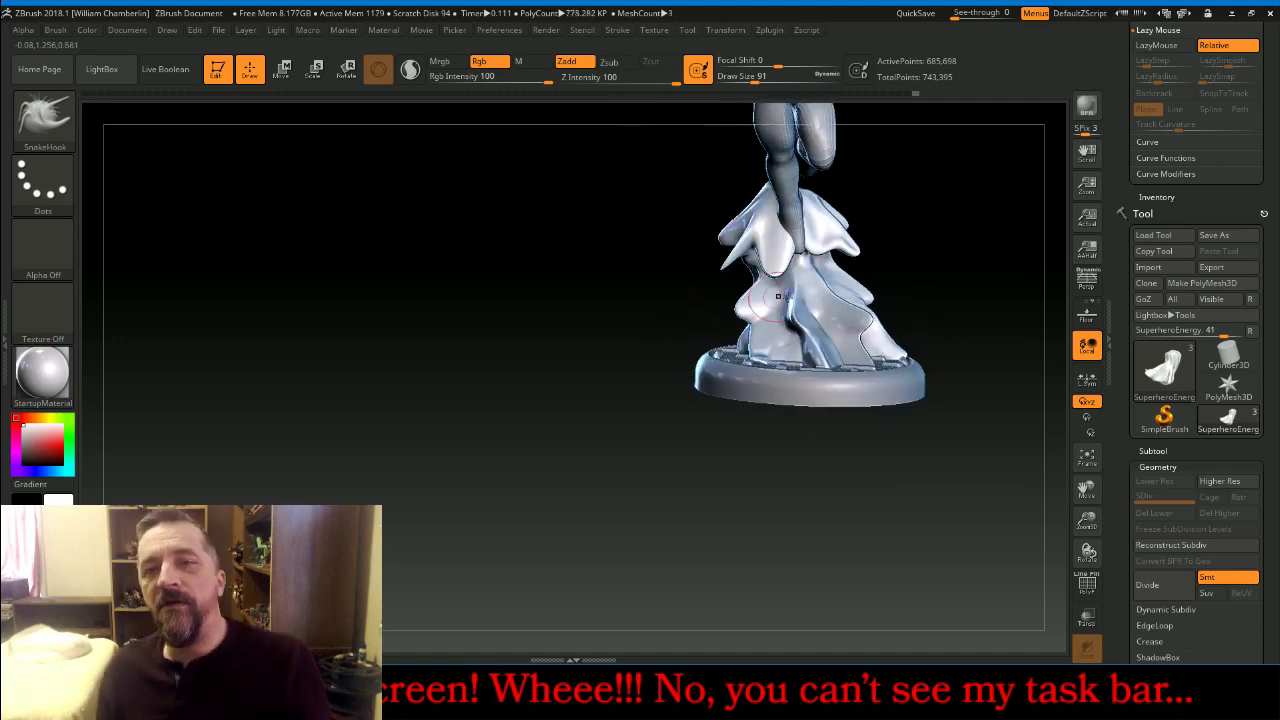
left_click(1088, 460)
left_click_drag(1086, 520, 979, 423)
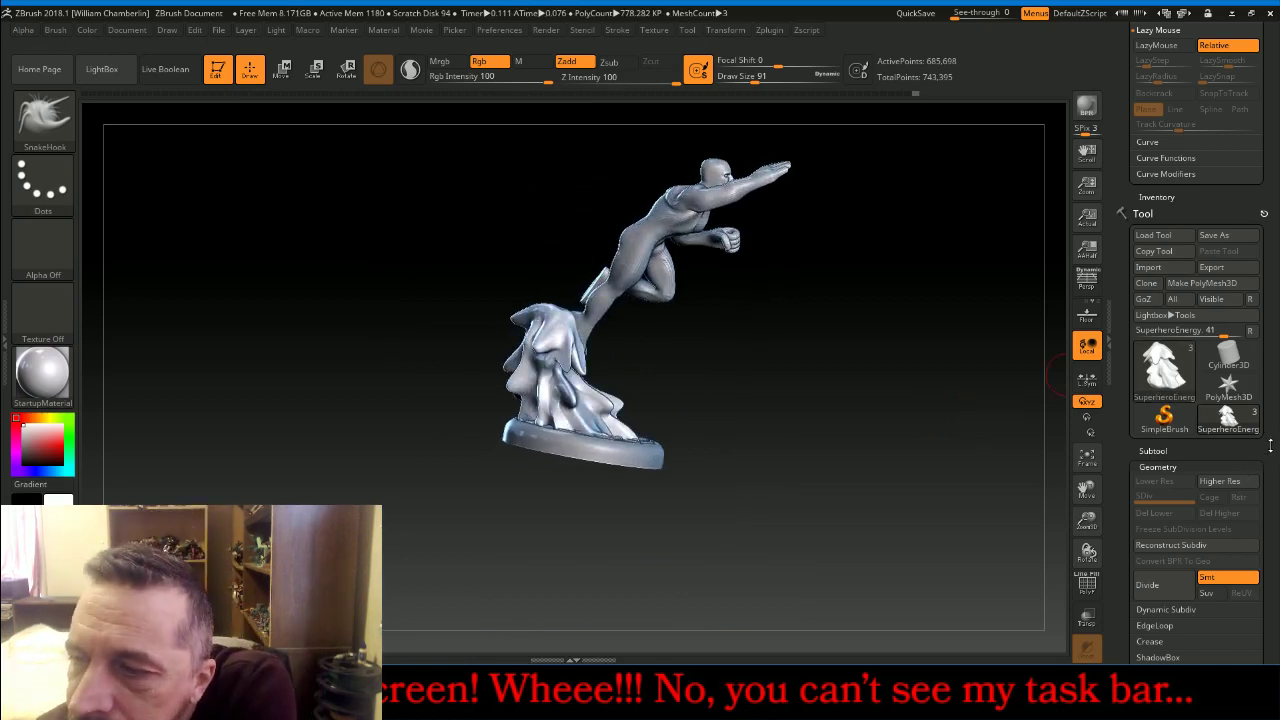
scroll(1249, 468, "down", 10)
left_click(1162, 474)
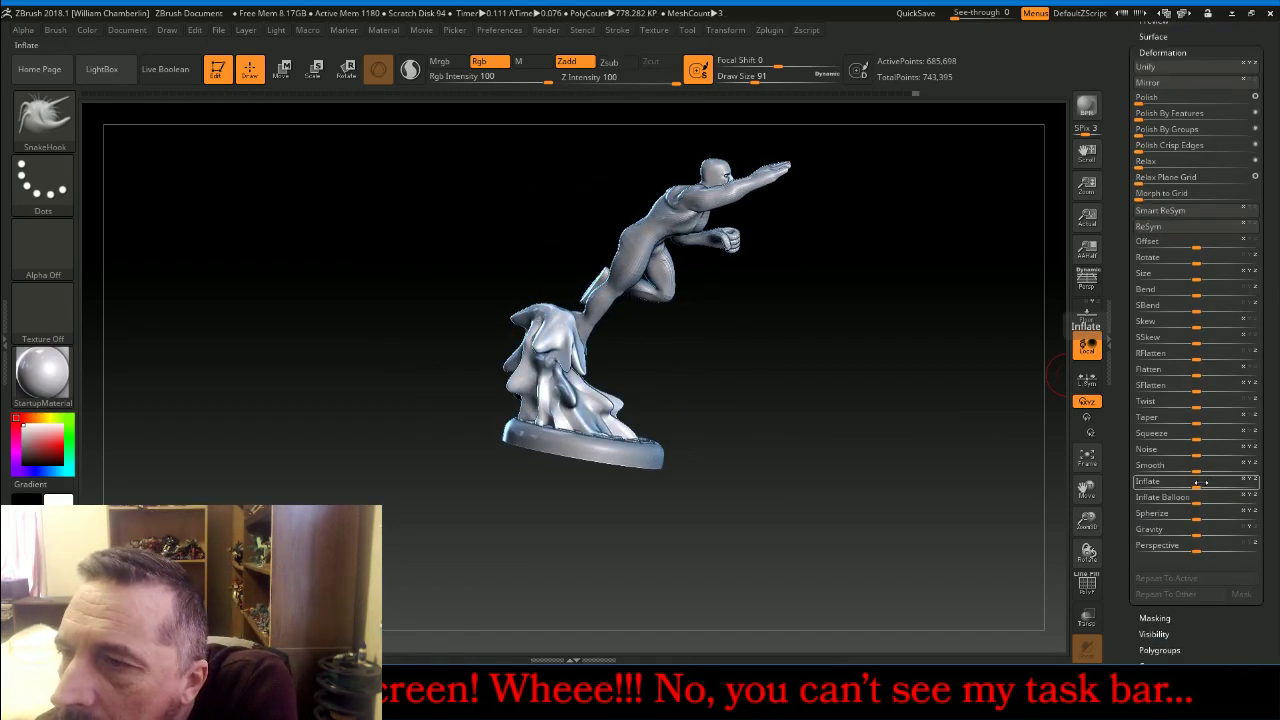
left_click(1160, 129)
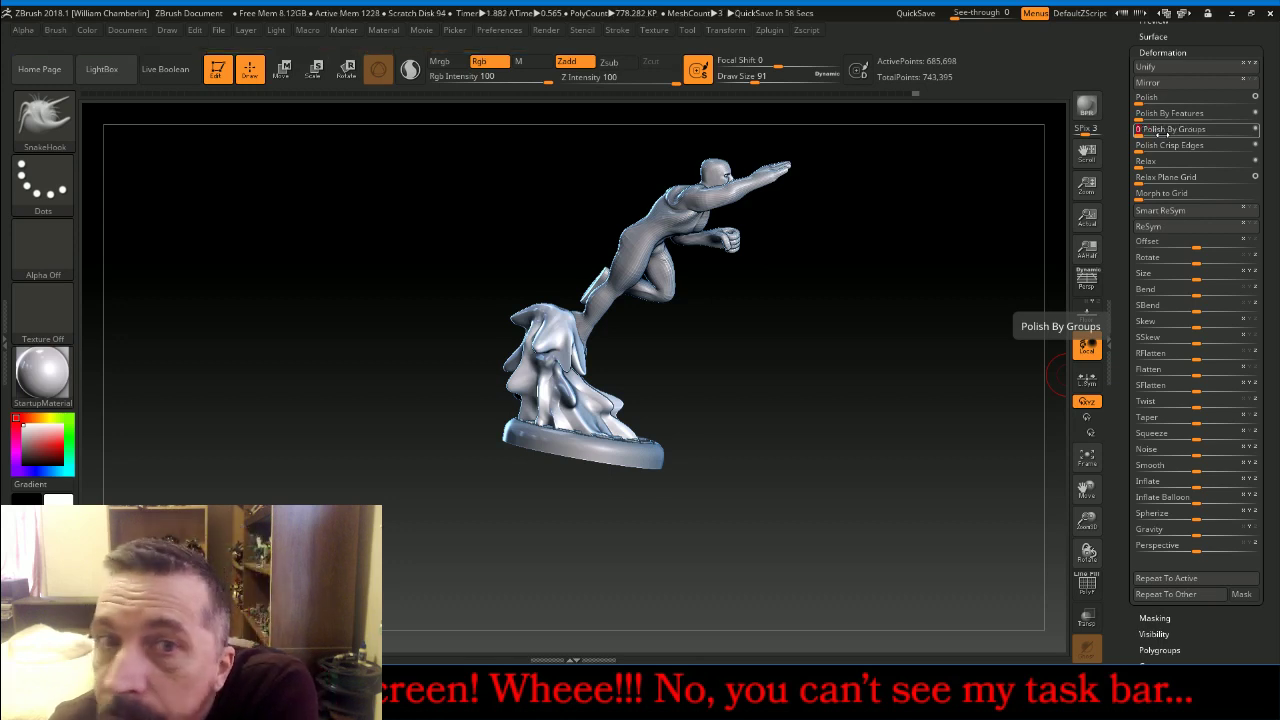
Choose the Slash3 brush, set its draw size to 182, and carve flowing grooves into the energy trail's front and side folds
mouse_move(983, 305)
left_mouse_down()
mouse_move(877, 306)
mouse_move(931, 286)
left_mouse_up()
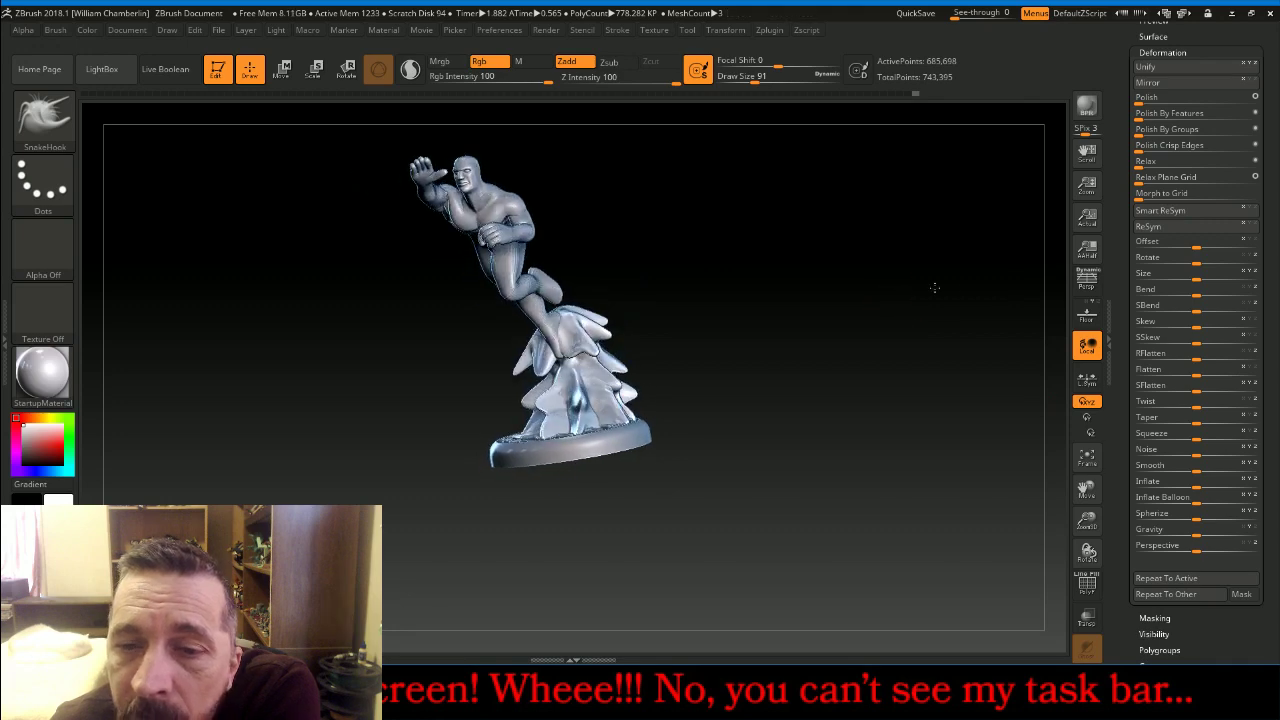
left_click(34, 125)
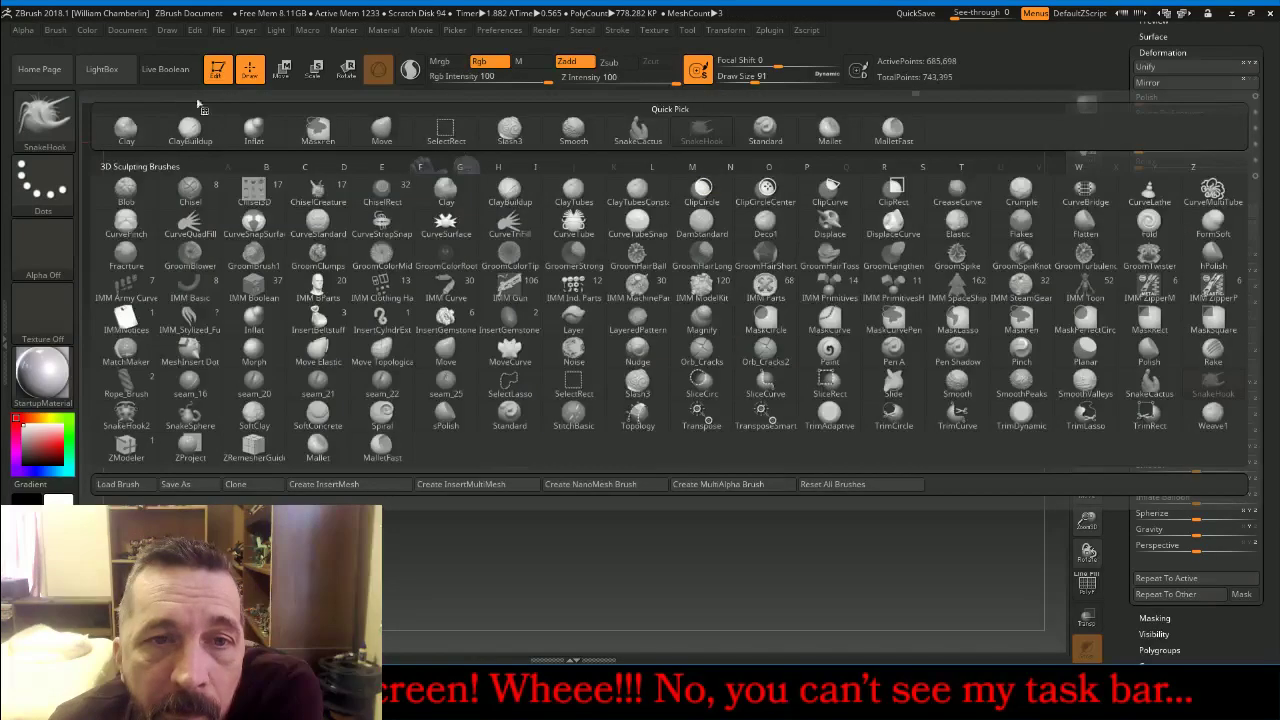
left_click(512, 130)
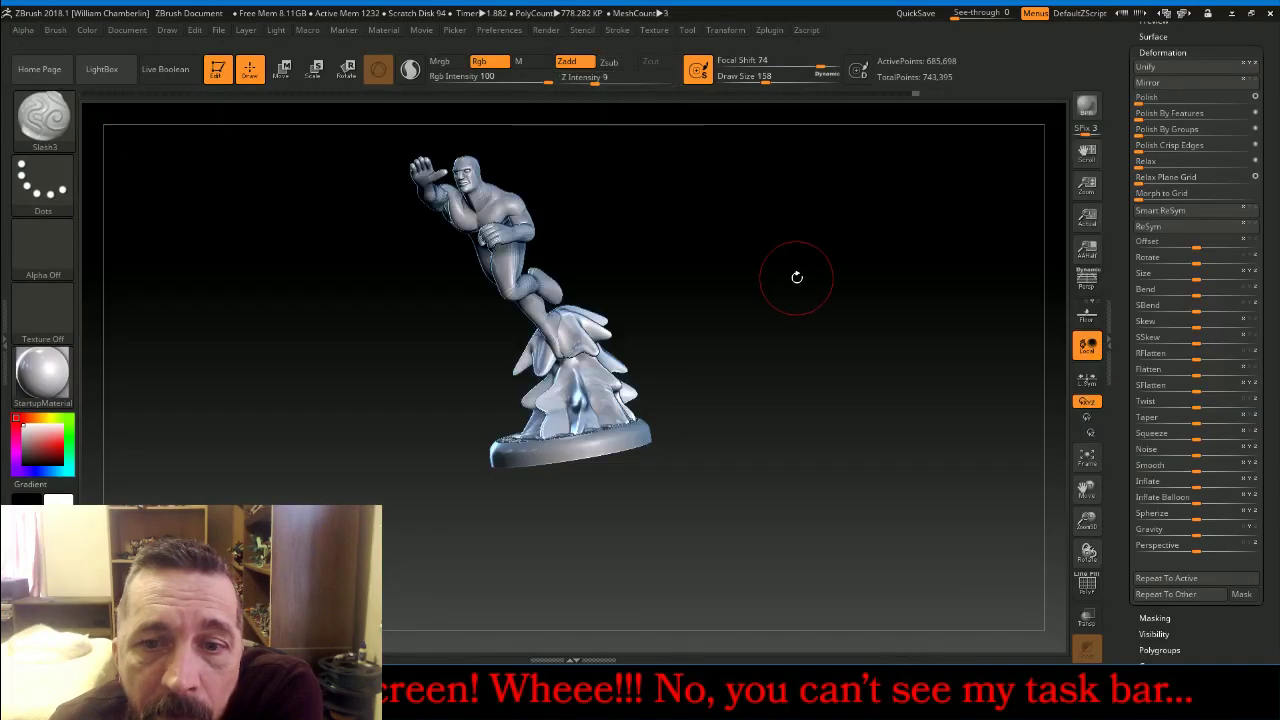
key("]")
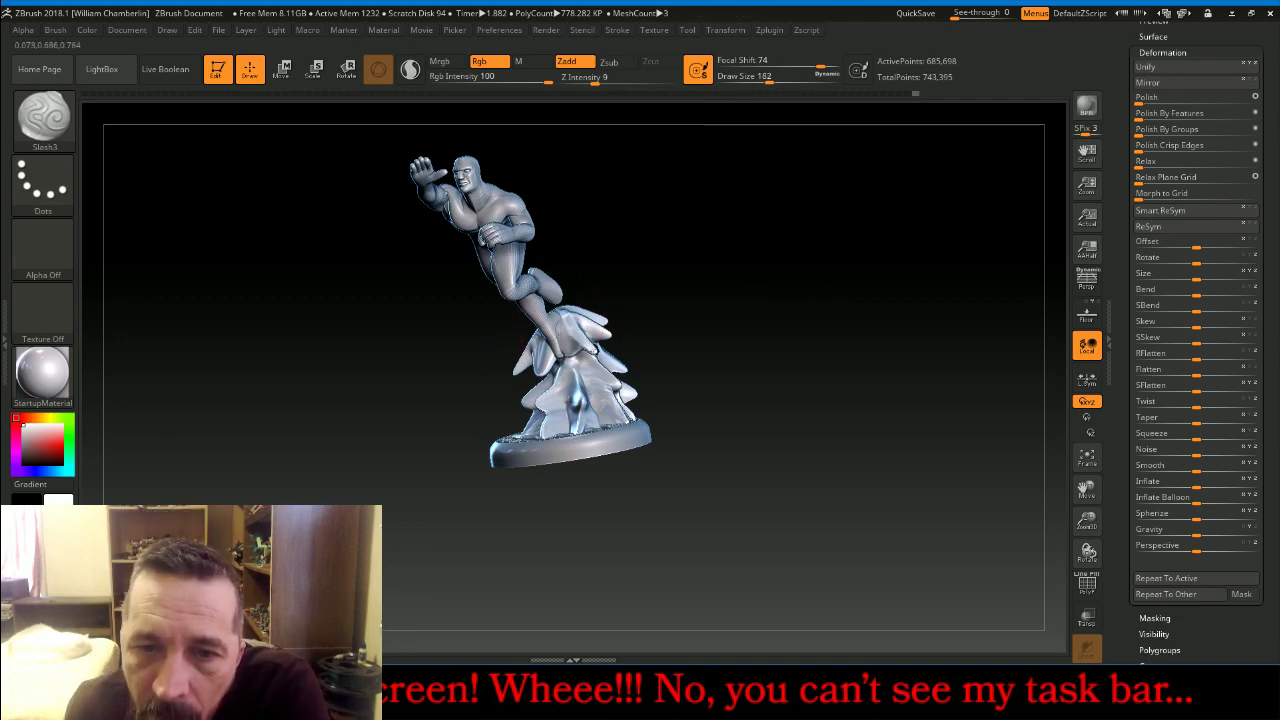
left_click_drag(666, 354, 666, 371)
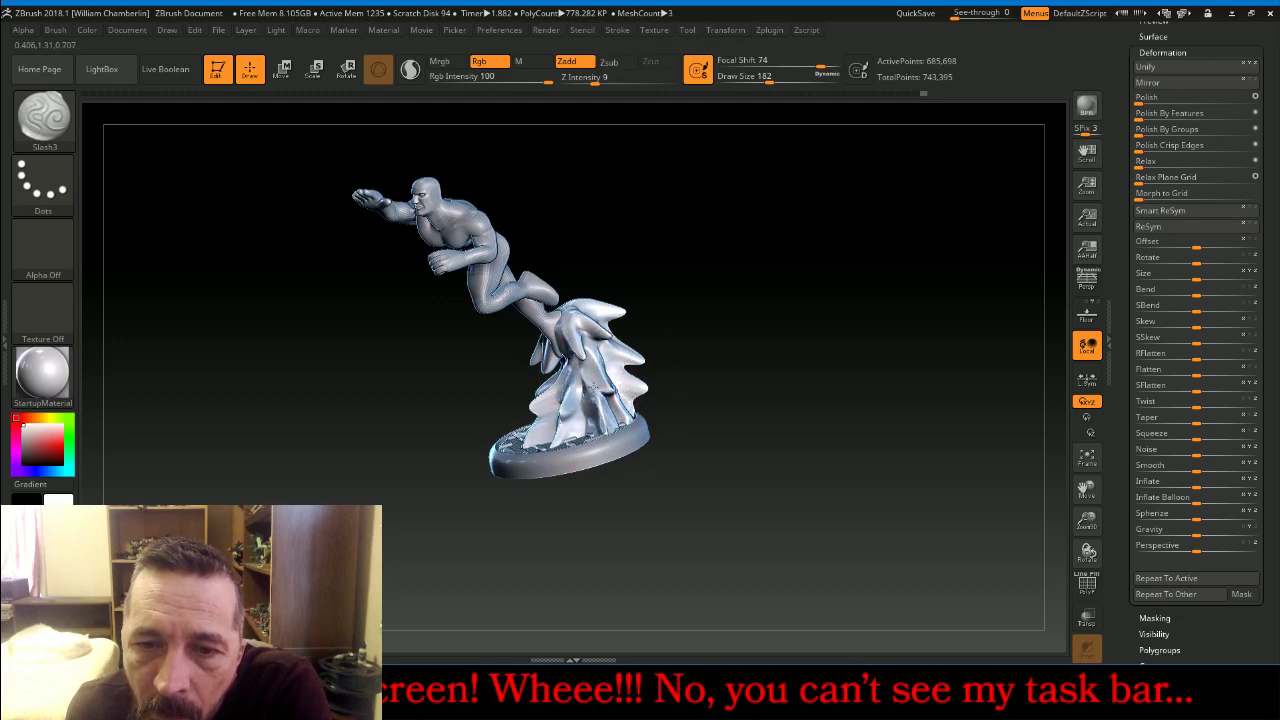
left_click_drag(752, 343, 718, 364)
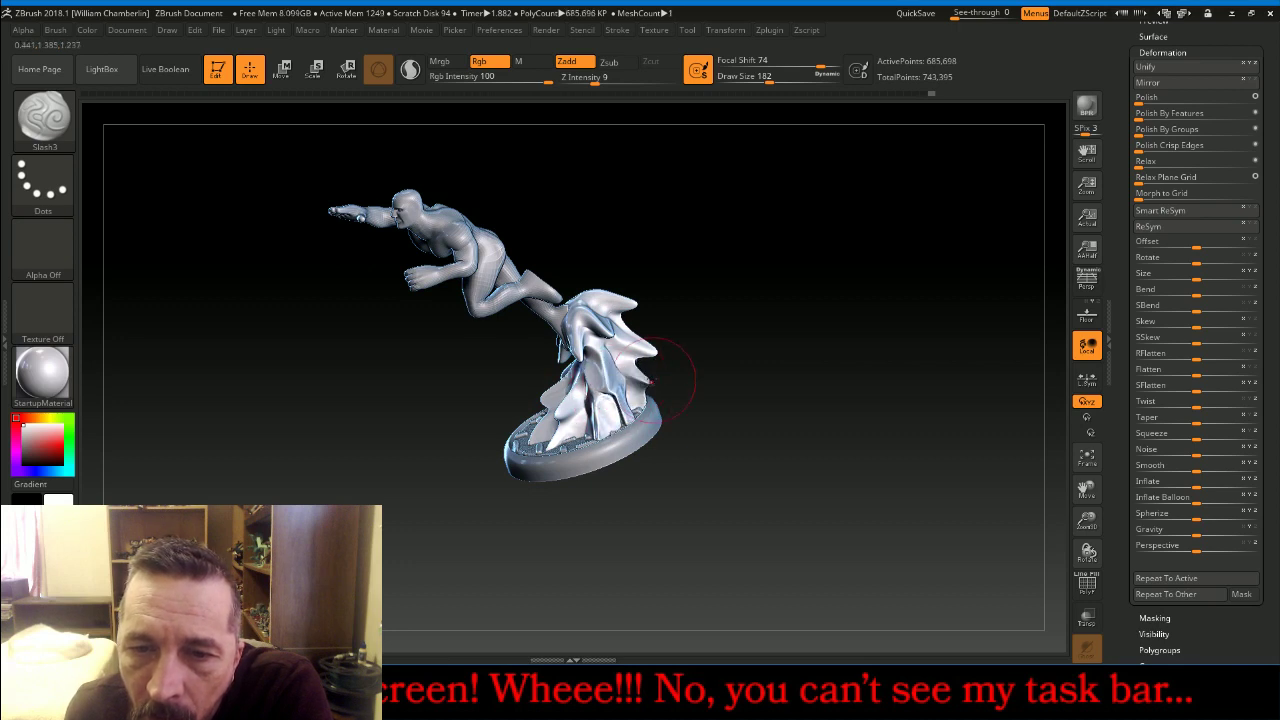
left_click_drag(666, 358, 580, 297)
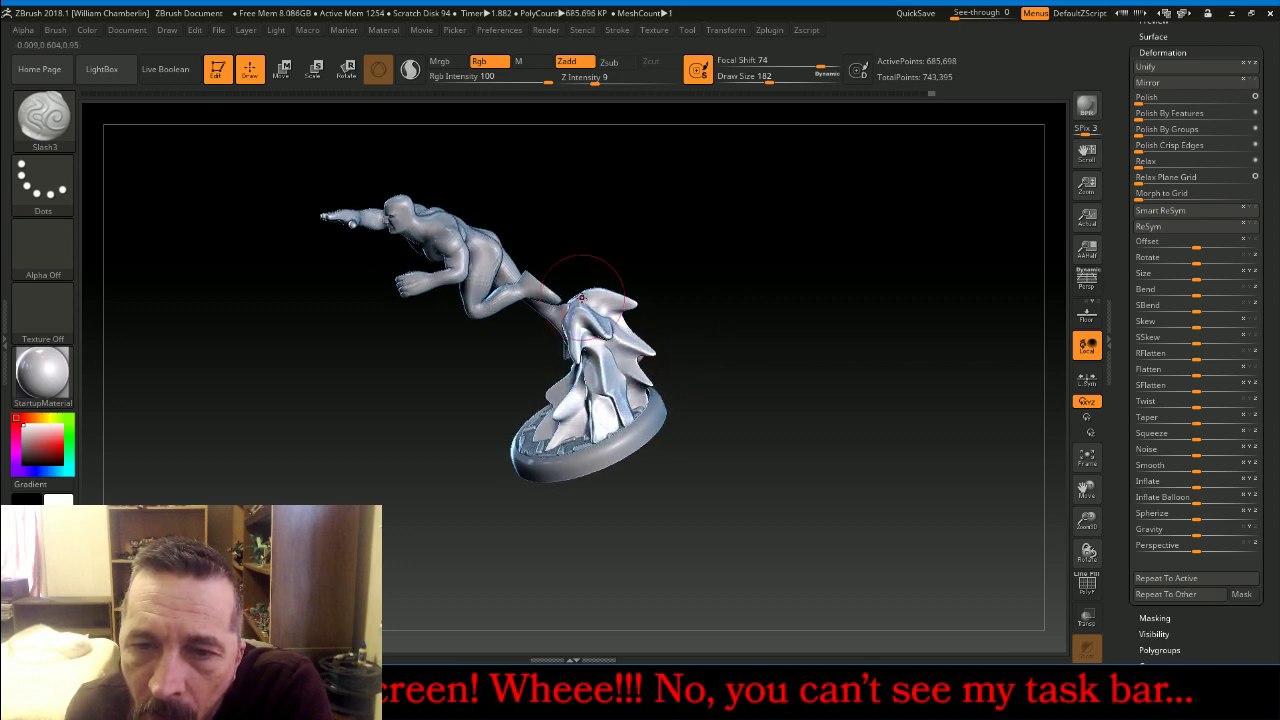
Carve further Slash3 grooves along the folds around the energy trail's back and remaining sides
left_click_drag(757, 309, 579, 311)
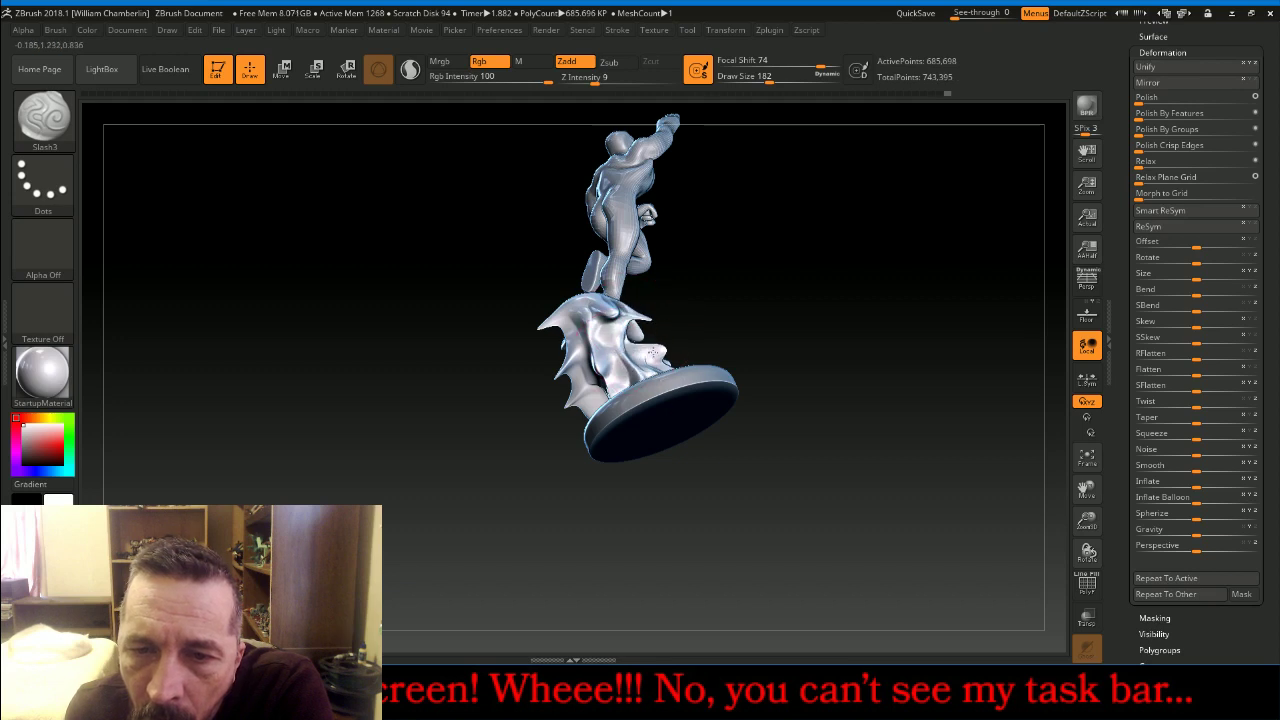
left_click_drag(726, 335, 597, 346)
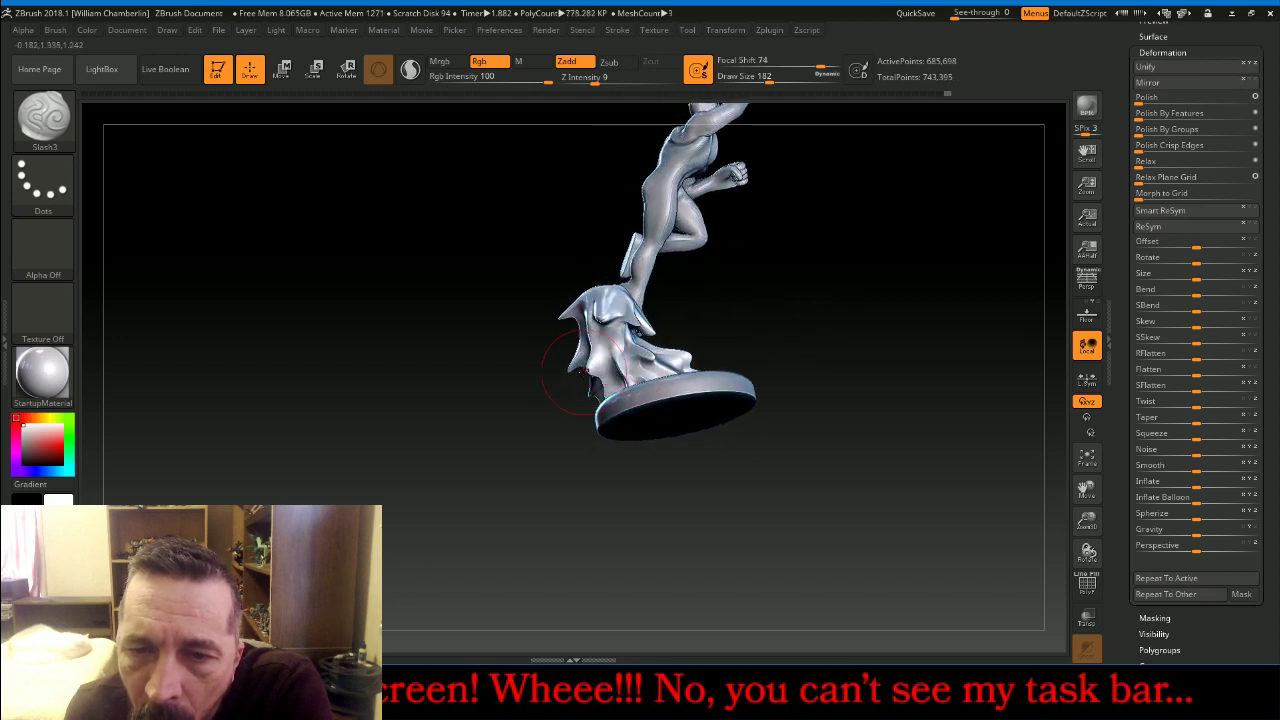
left_click_drag(695, 360, 646, 354)
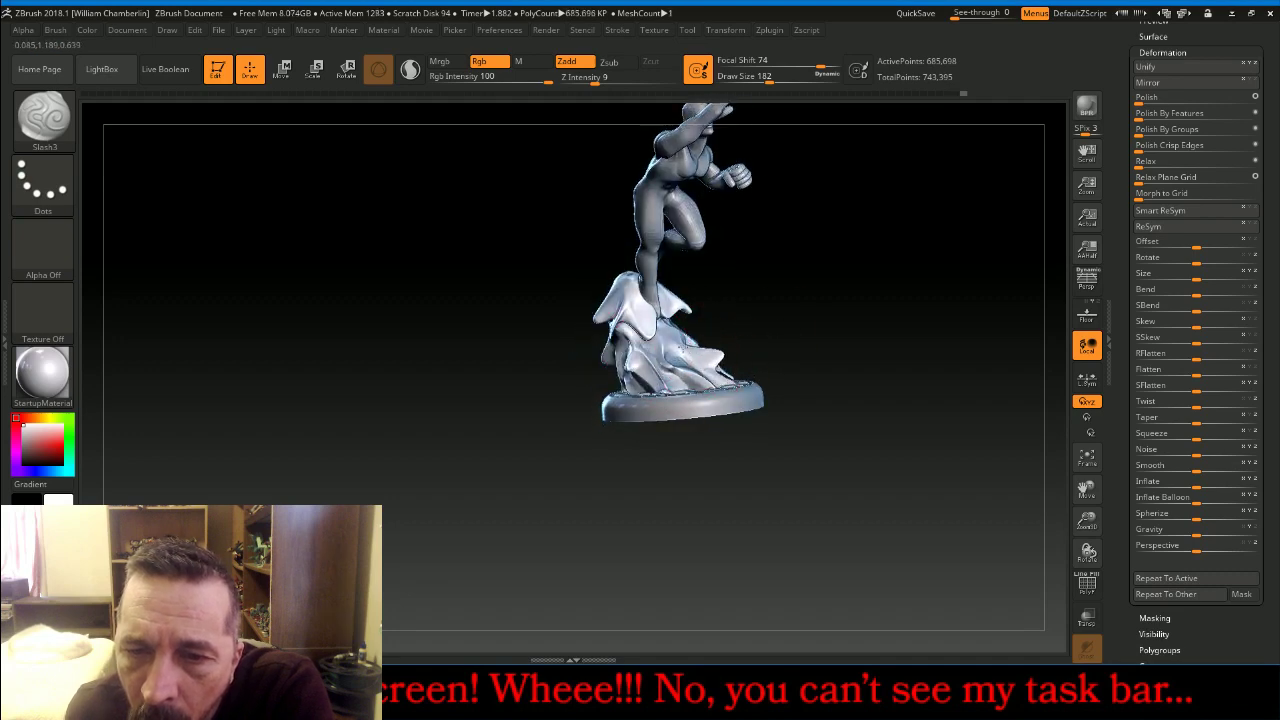
left_click_drag(834, 336, 760, 338)
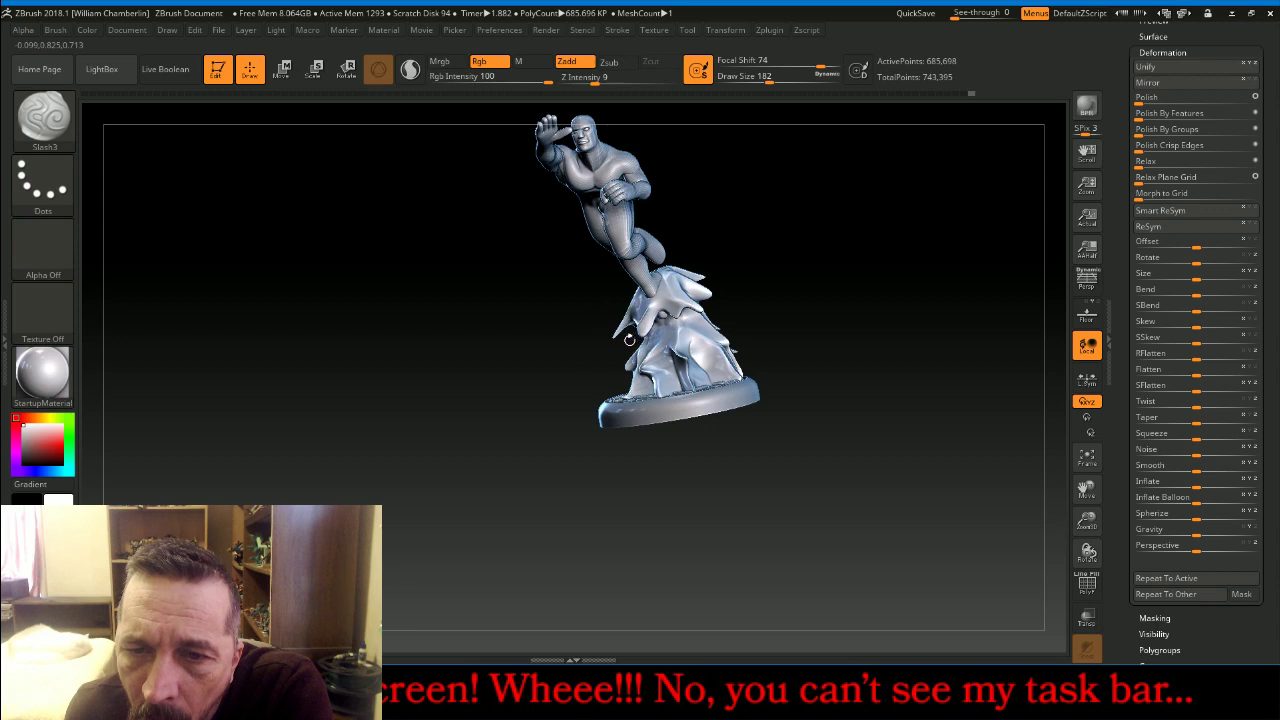
mouse_move(880, 300)
left_mouse_down()
mouse_move(851, 283)
mouse_move(668, 305)
left_mouse_up()
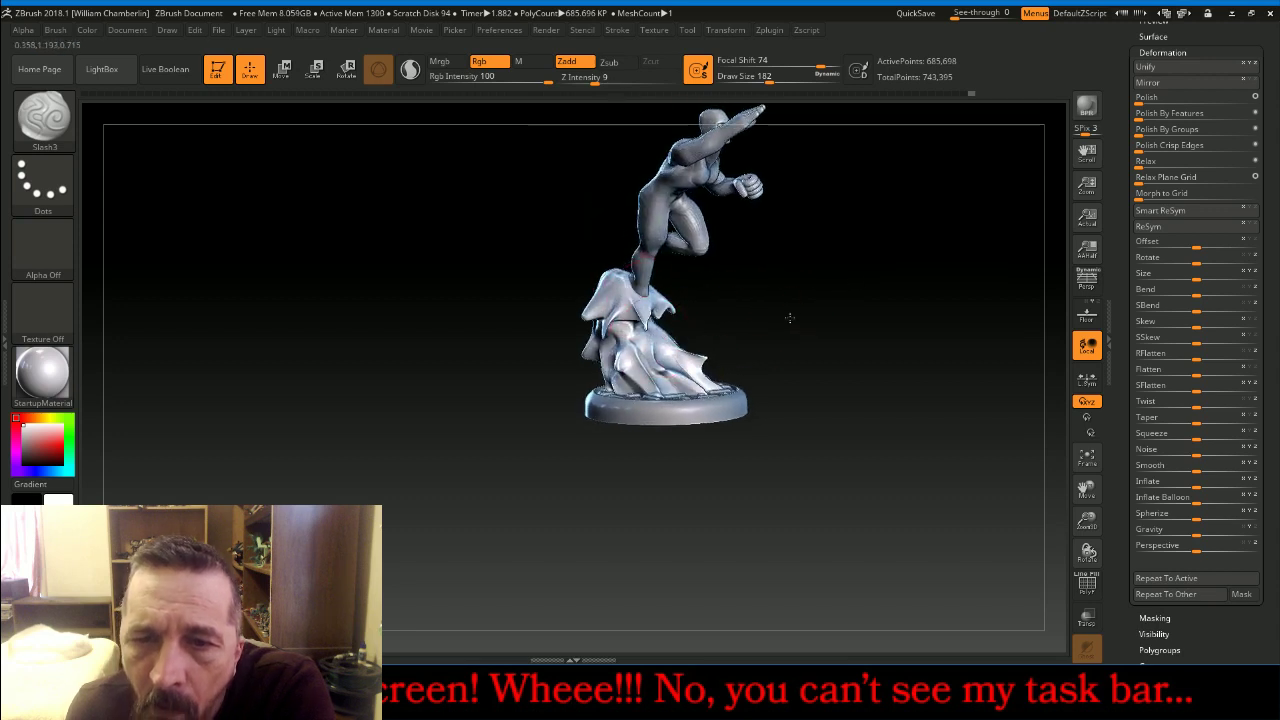
mouse_move(789, 318)
left_mouse_down()
mouse_move(766, 303)
mouse_move(766, 274)
mouse_move(784, 286)
mouse_move(755, 300)
left_mouse_up()
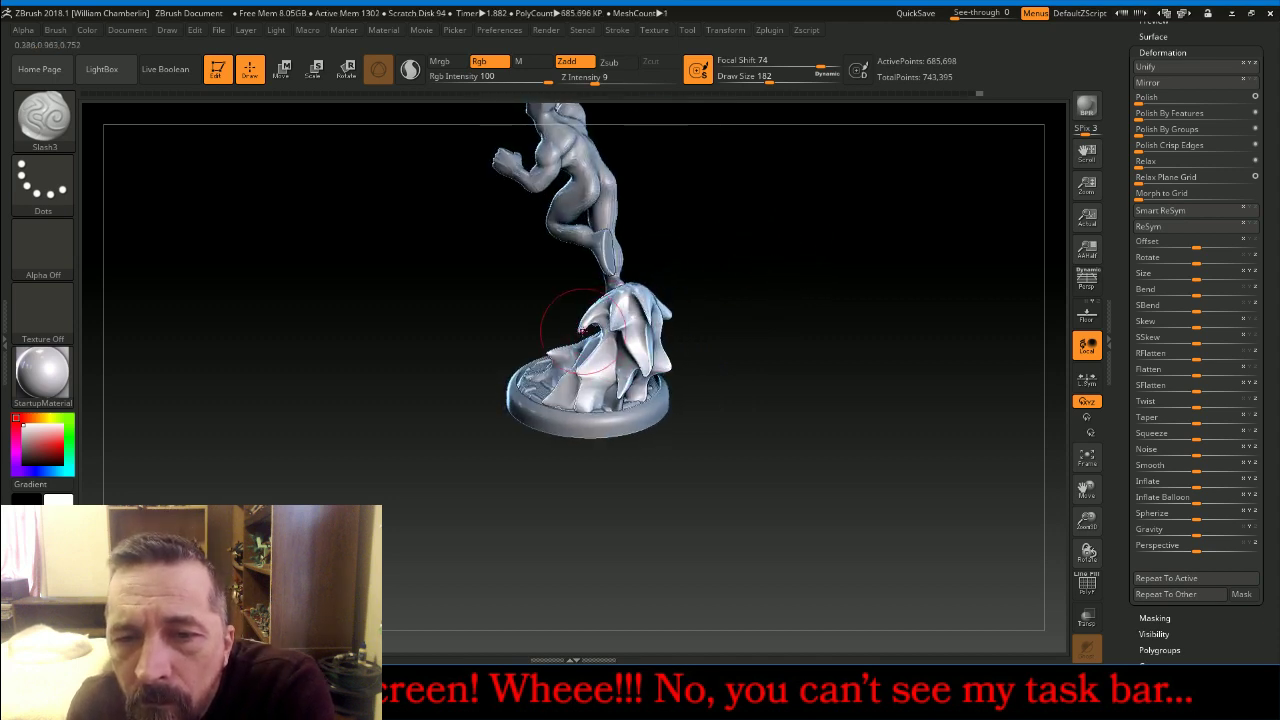
mouse_move(690, 295)
left_mouse_down()
mouse_move(751, 286)
mouse_move(749, 297)
mouse_move(794, 307)
mouse_move(774, 314)
left_mouse_up()
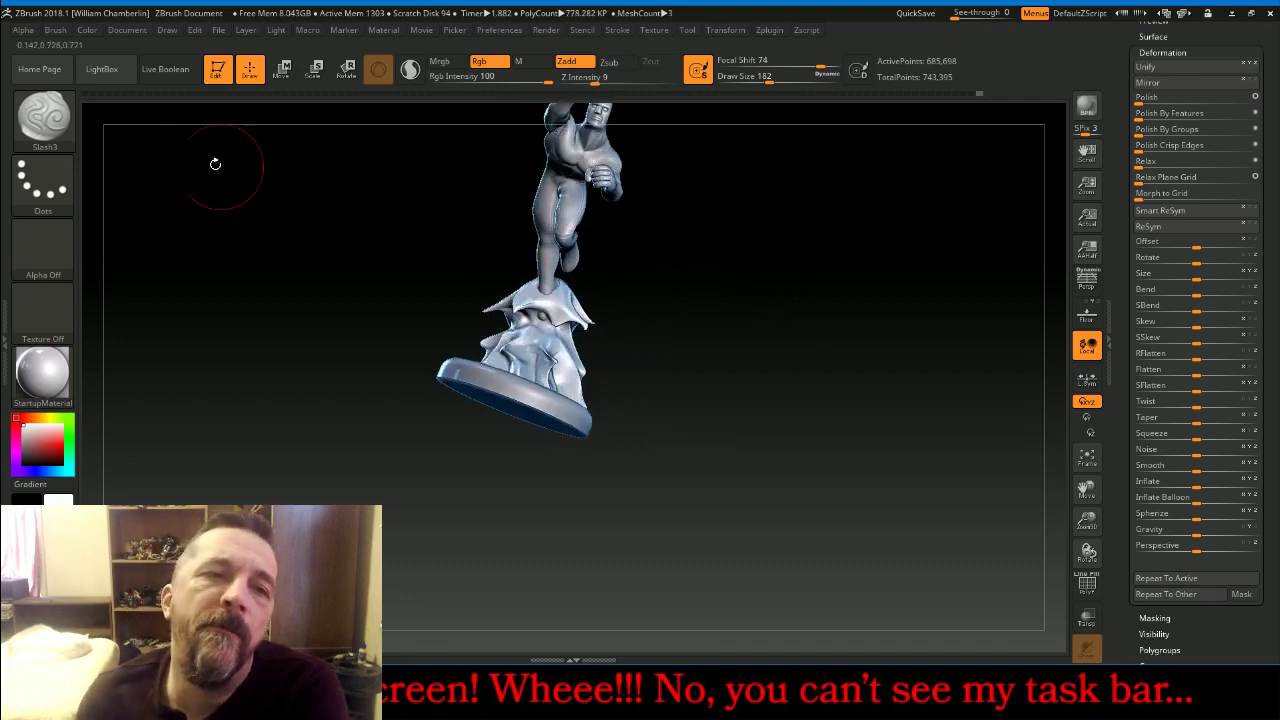
Choose the Move brush and adjust the shape of the energy trail's folds and spikes
left_click(43, 117)
left_click(381, 130)
mouse_move(437, 149)
left_mouse_down()
mouse_move(573, 314)
mouse_move(613, 290)
left_mouse_up()
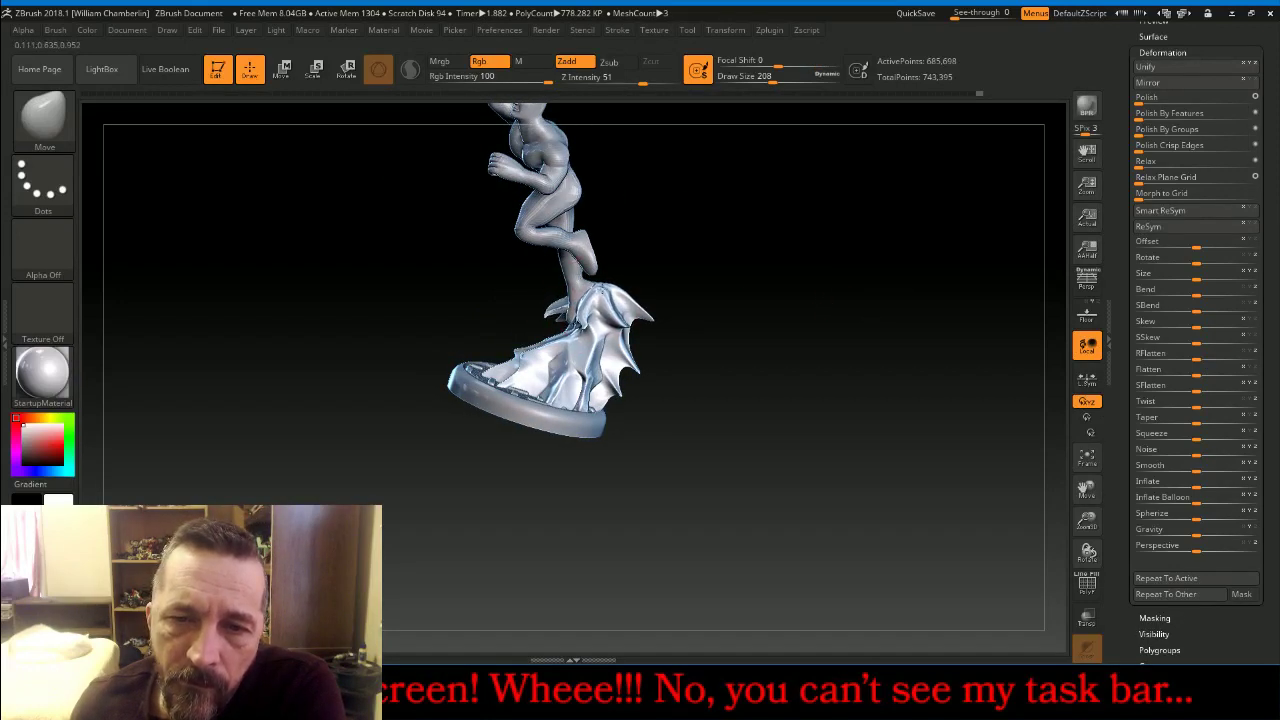
Thin the energy trail with a negative Inflate deformation and even out its surface with Polish at 100 and Relax
mouse_move(774, 279)
left_mouse_down()
mouse_move(829, 300)
mouse_move(729, 329)
mouse_move(697, 263)
mouse_move(786, 374)
left_mouse_up()
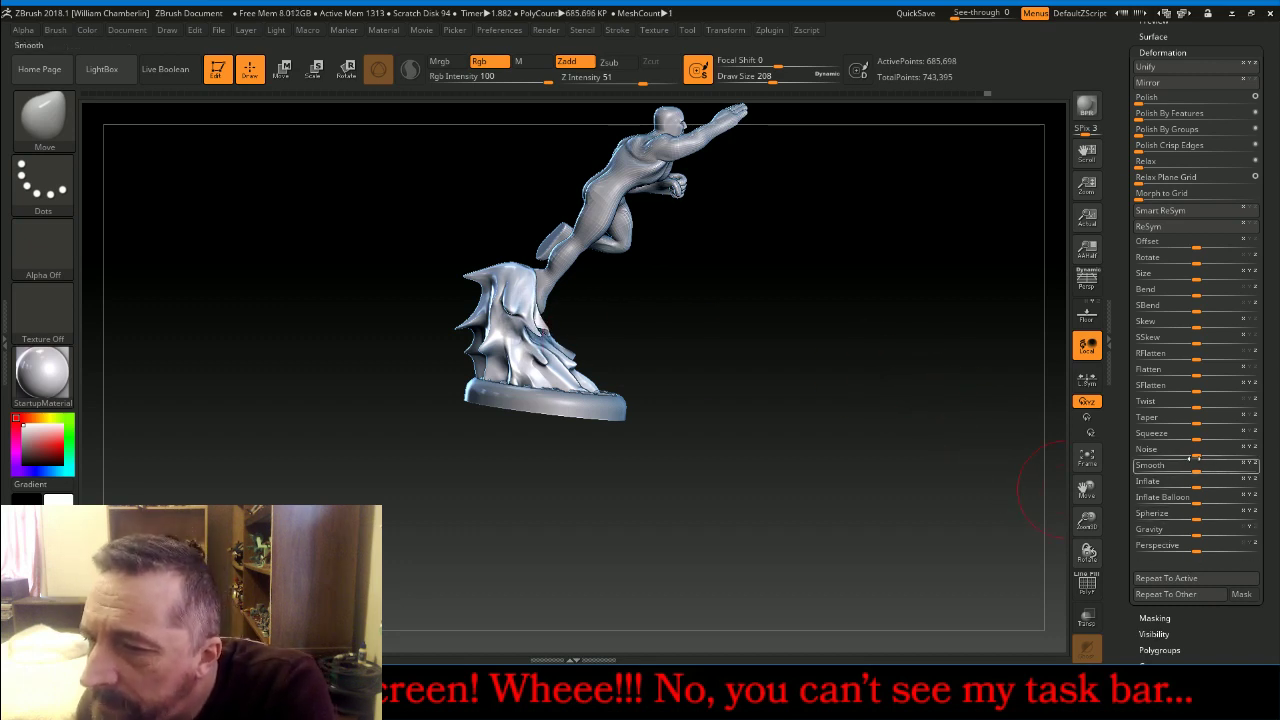
left_click_drag(1193, 484, 1168, 483)
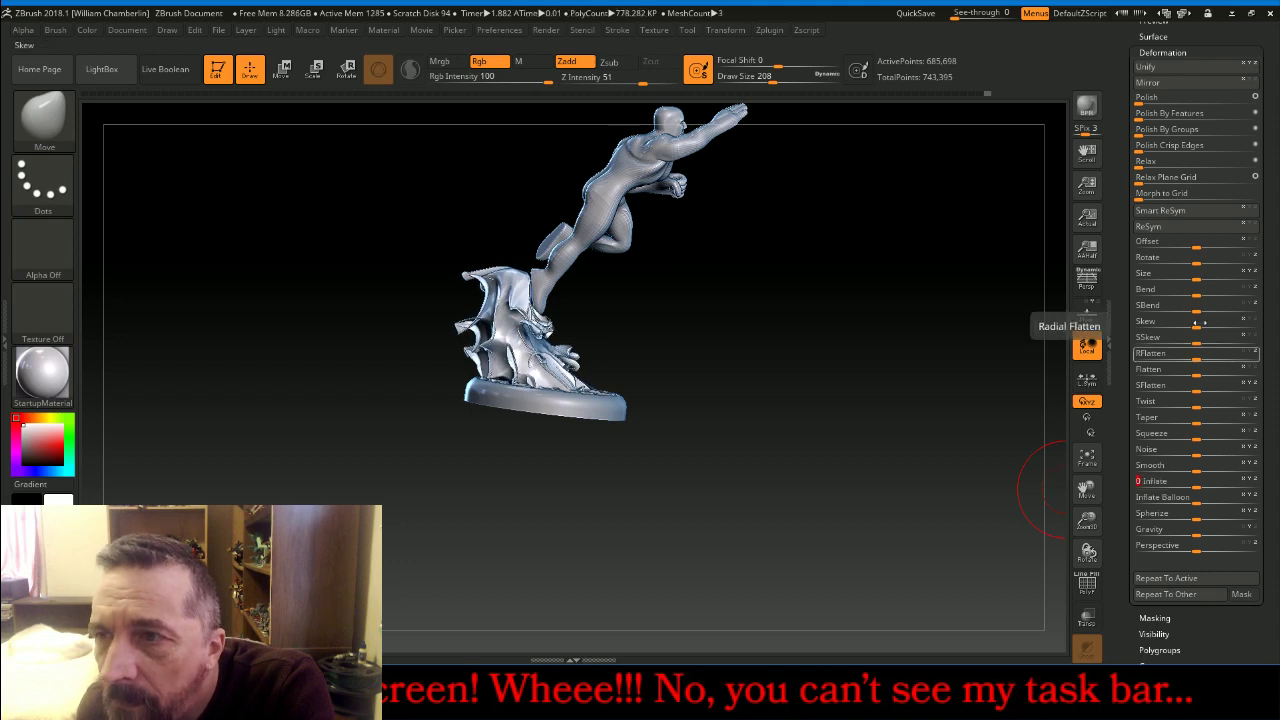
left_click(1197, 100)
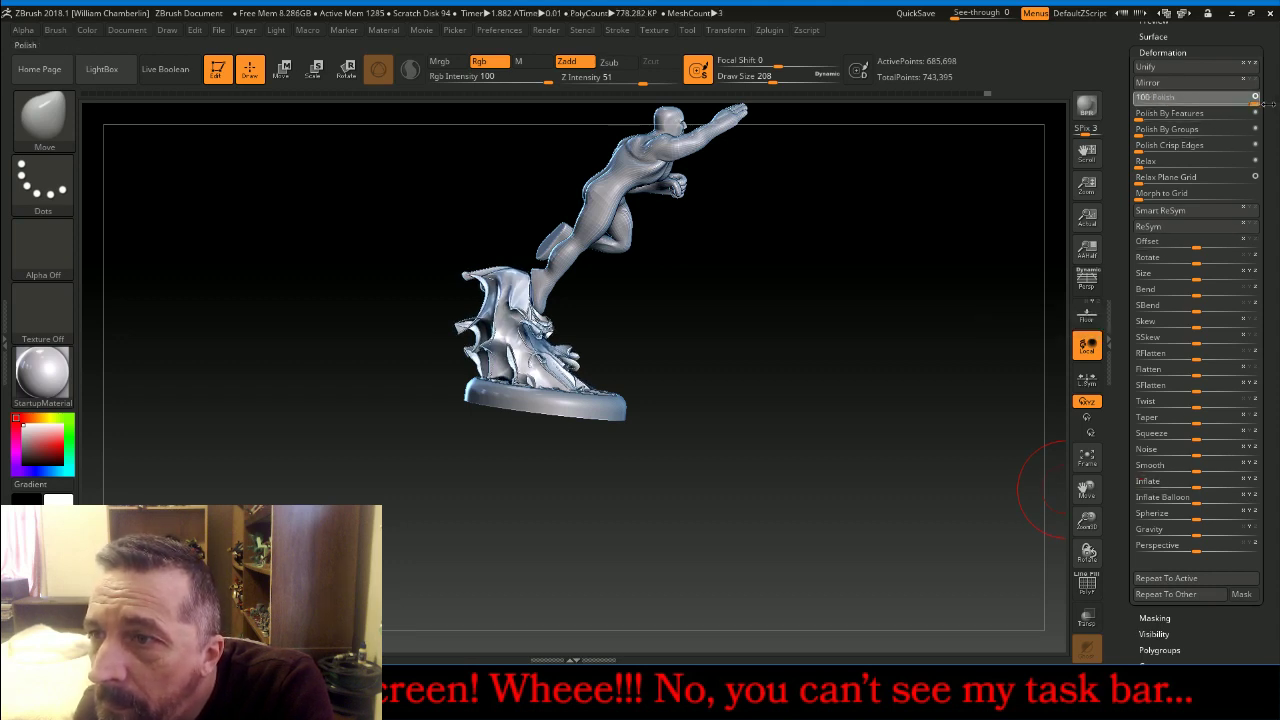
left_click_drag(1268, 104, 1269, 105)
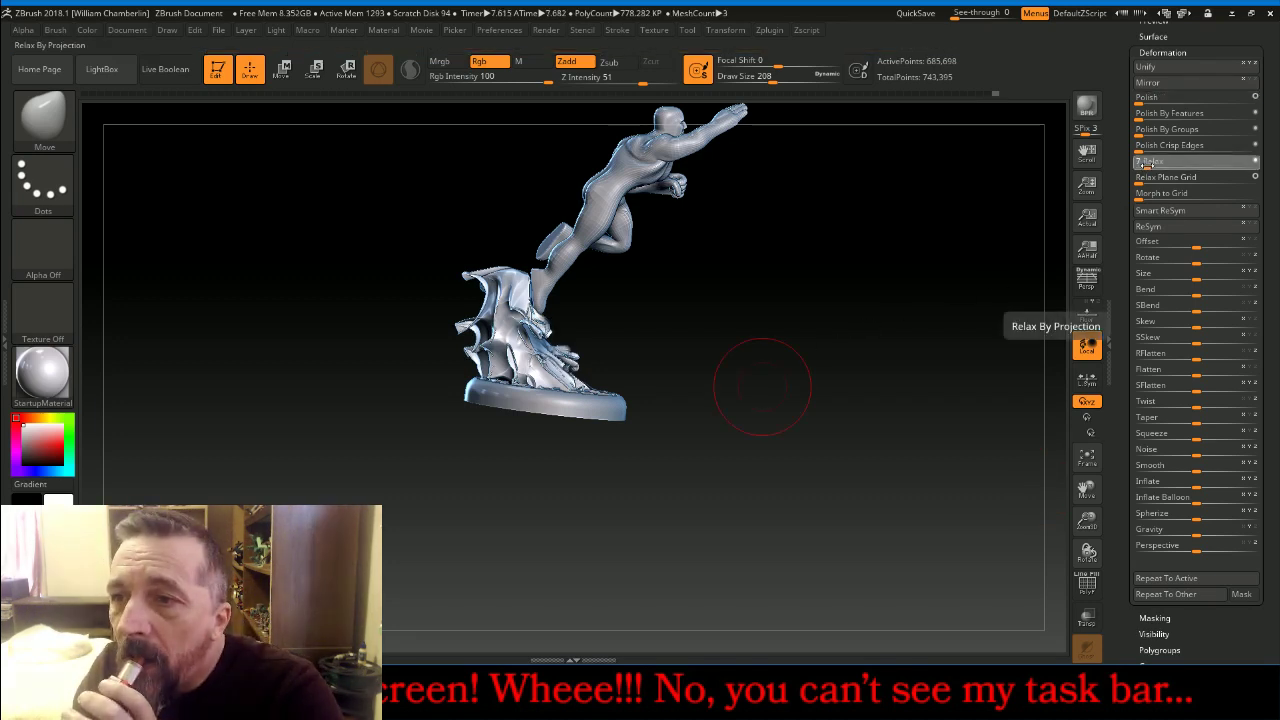
left_click_drag(1150, 163, 1188, 164)
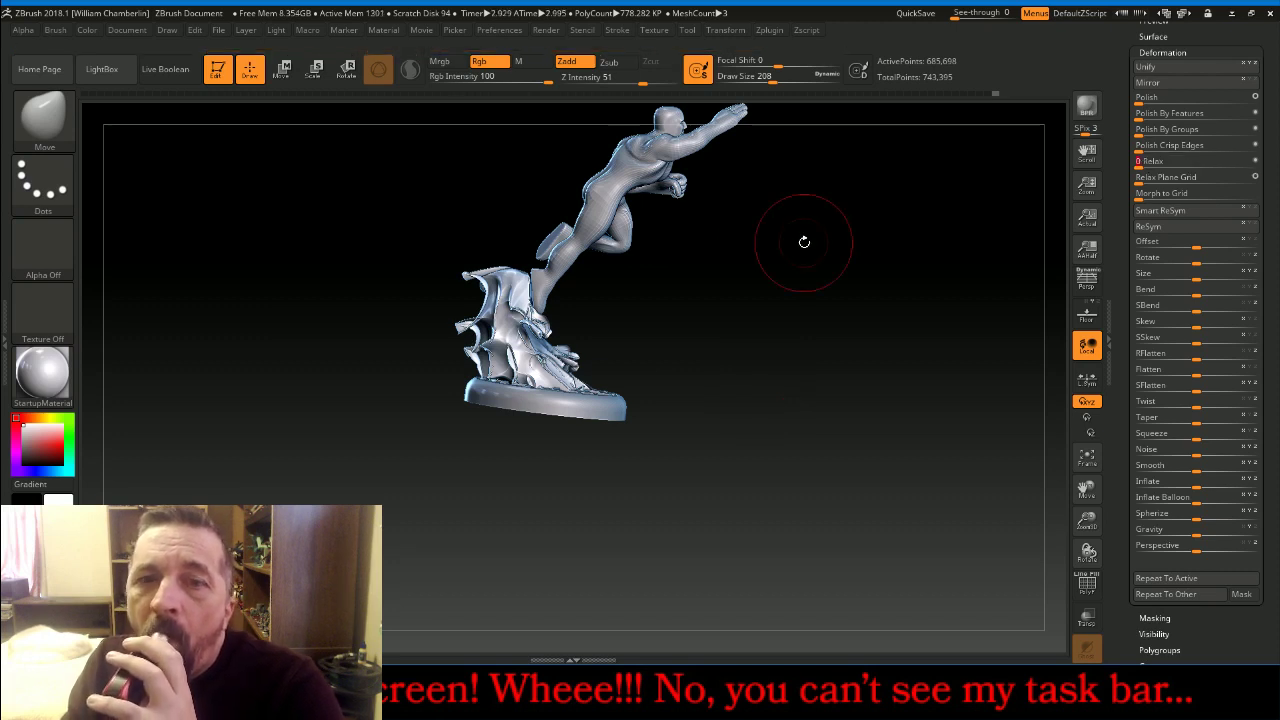
Remesh the energy trail with DynaMesh at resolution 128 and divide it once, discarding the lower subdivision level
scroll(1233, 91, "up", 2)
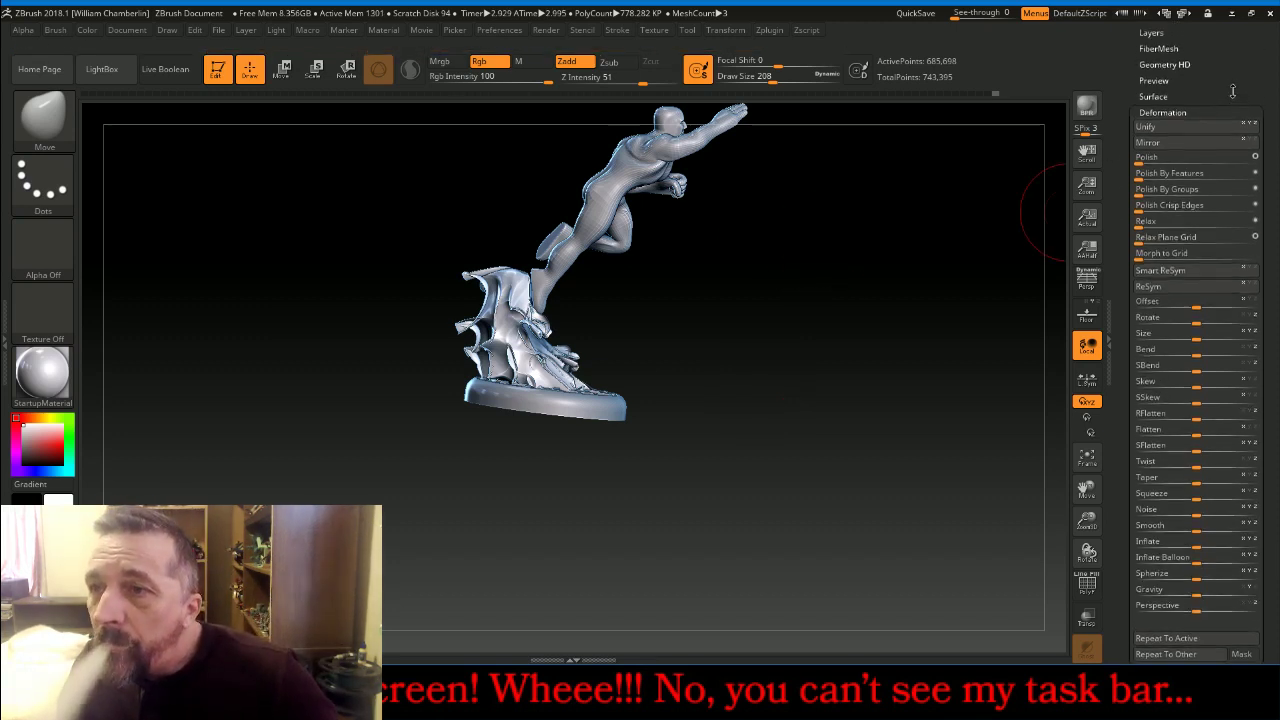
scroll(1210, 98, "up", 3)
left_click(1165, 81)
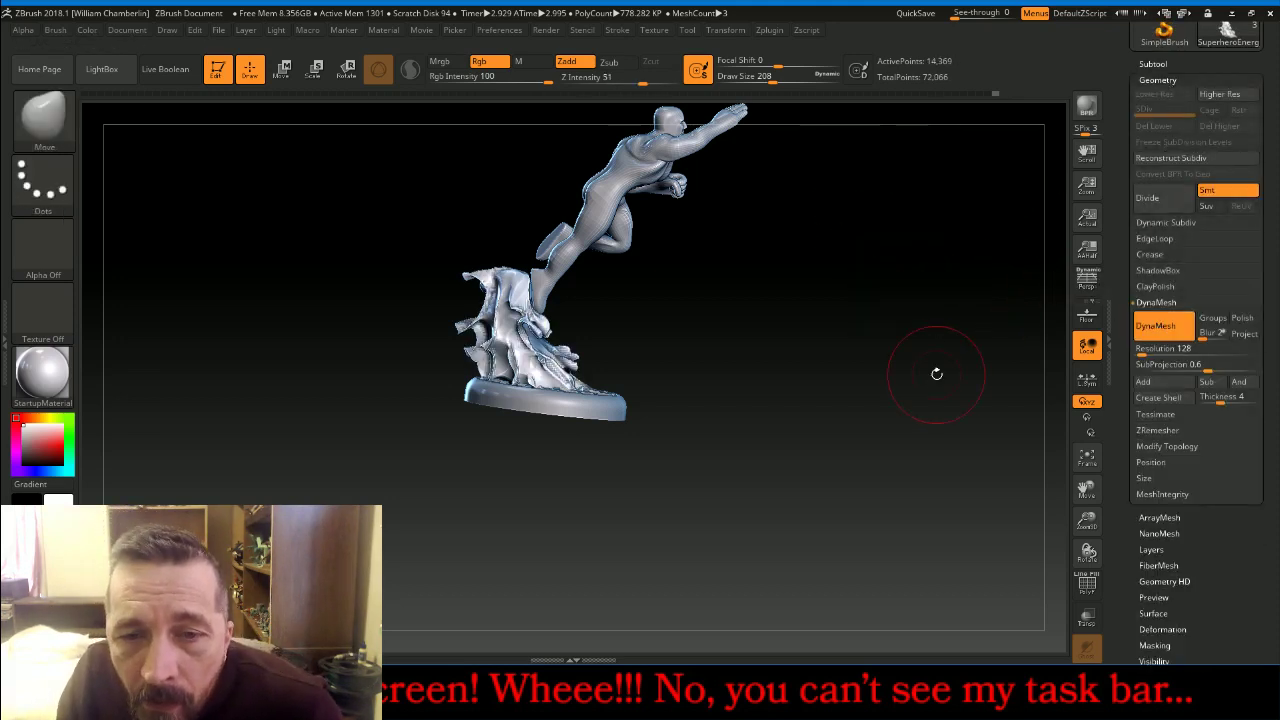
left_click(1160, 322)
left_click(1150, 198)
left_click(1163, 126)
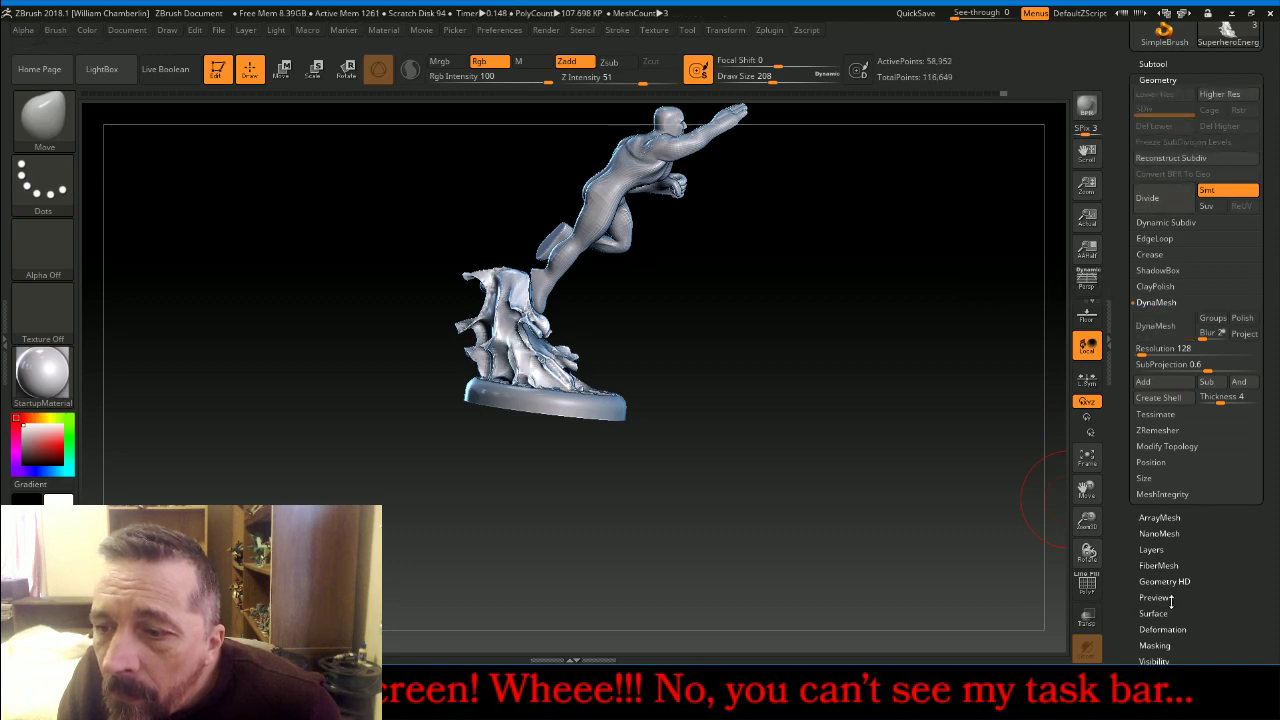
Apply the Polish deformation to the remeshed energy trail
left_click(1161, 628)
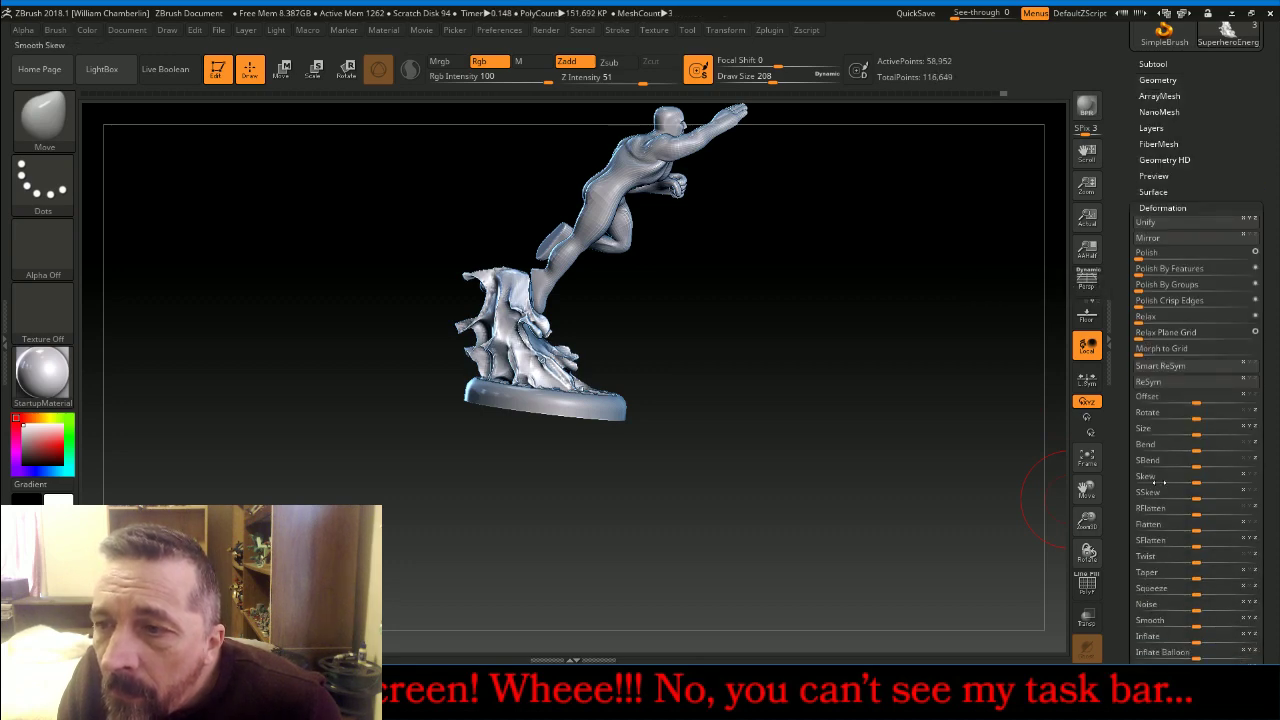
left_click(1190, 252)
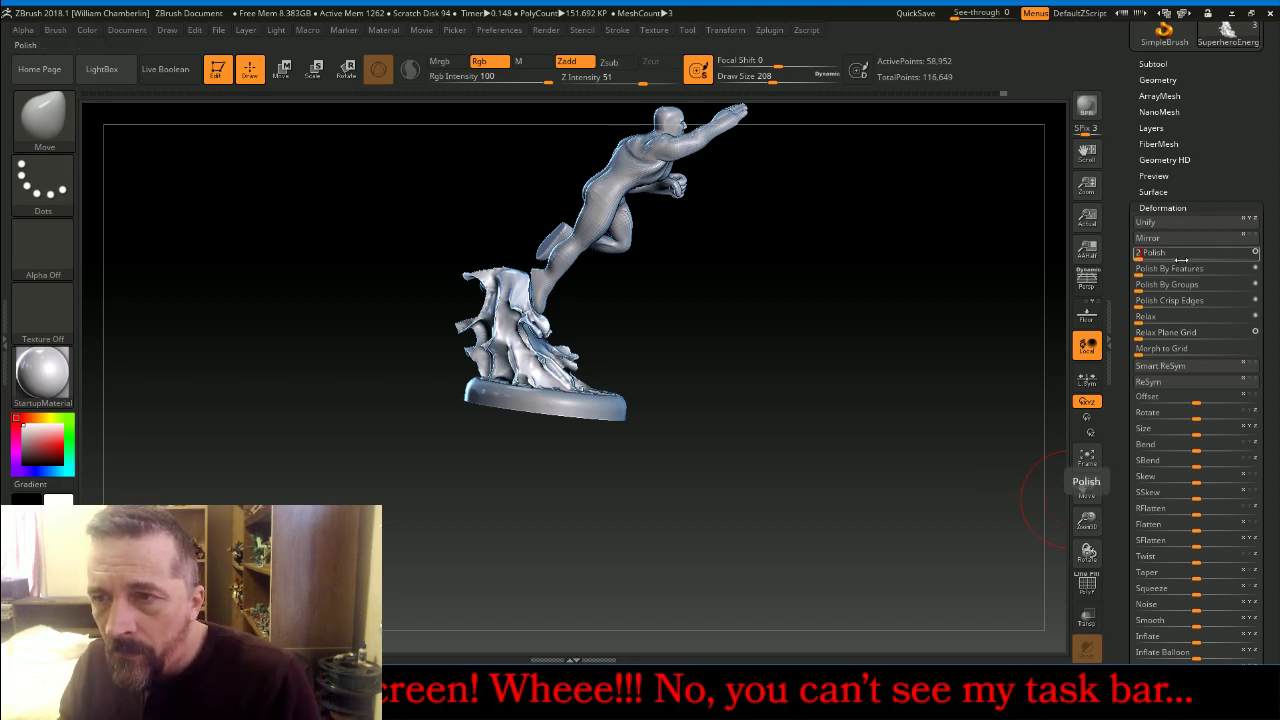
left_click_drag(1181, 259, 1140, 259)
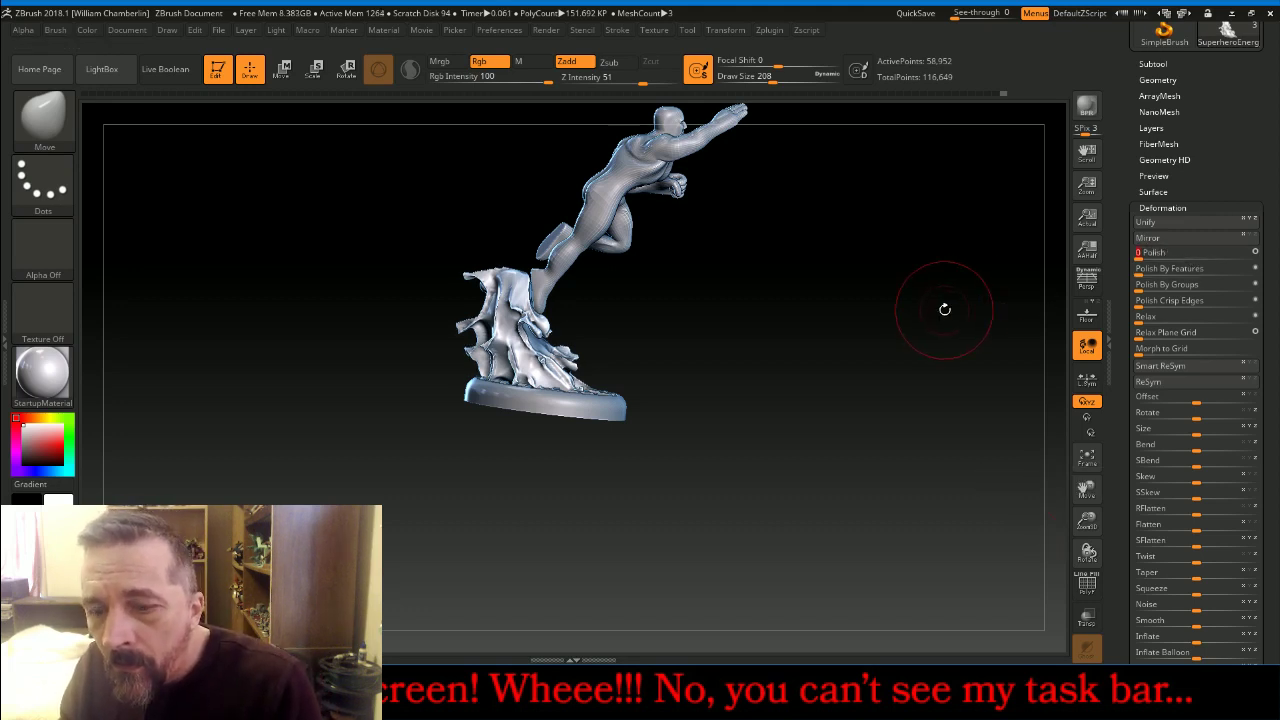
key("Return")
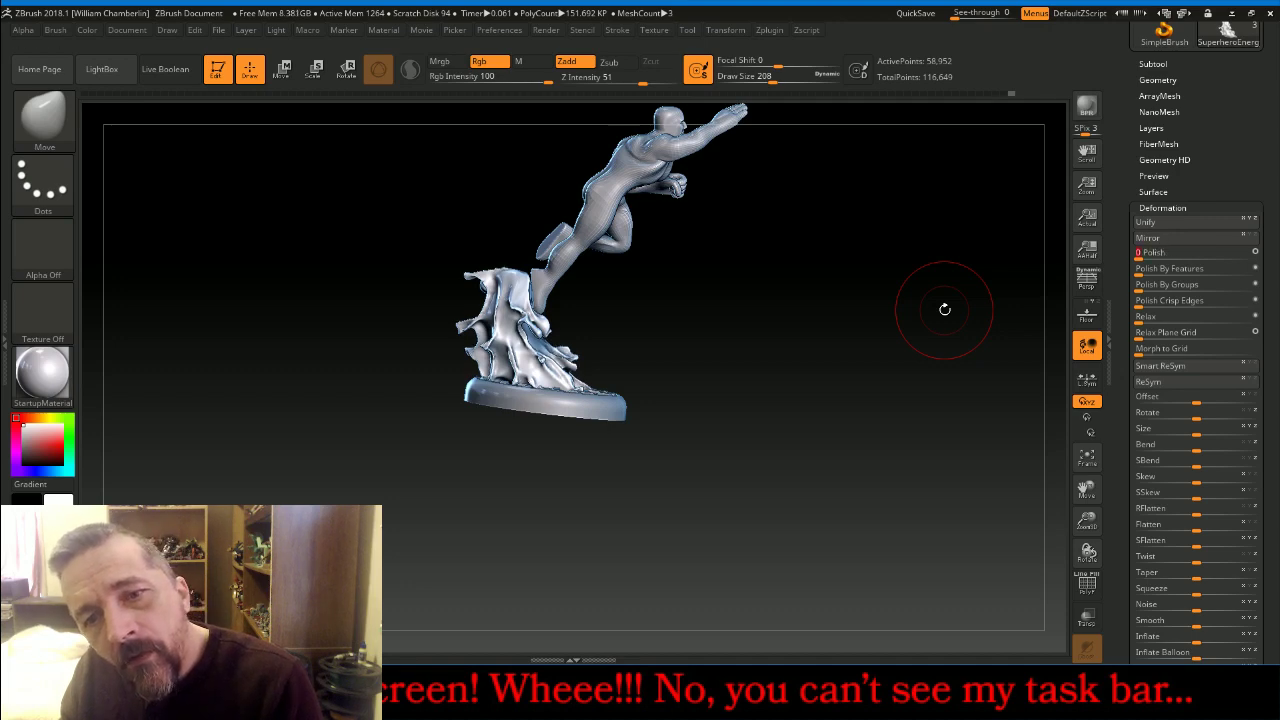
Smooth the energy trail's rough folds and spikes with the Smooth brush from several sides
mouse_move(944, 309)
left_mouse_down()
mouse_move(851, 314)
mouse_move(886, 320)
mouse_move(582, 370)
mouse_move(582, 340)
mouse_move(545, 305)
mouse_move(613, 287)
left_mouse_up()
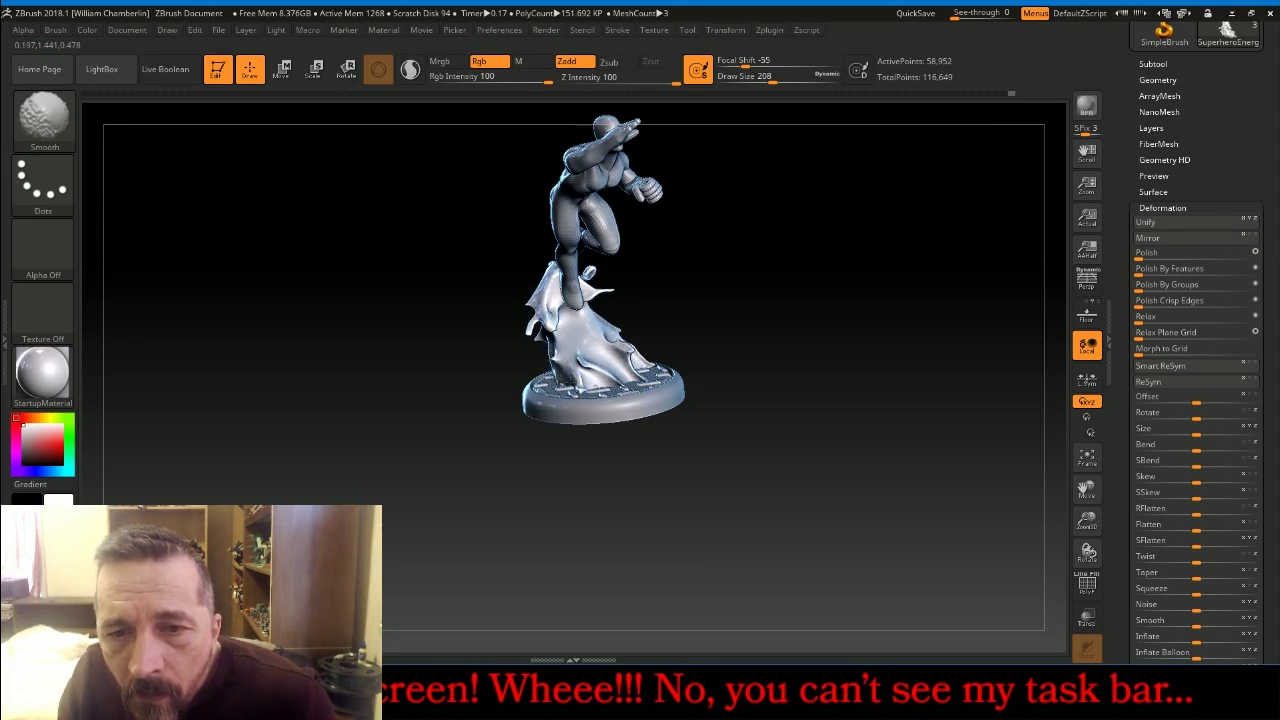
left_click_drag(825, 349, 760, 393)
mouse_move(672, 318)
left_mouse_down("shift")
mouse_move(654, 336)
mouse_move(641, 248)
mouse_move(676, 279)
mouse_move(641, 310)
left_mouse_up("shift")
mouse_move(792, 478)
left_mouse_down()
mouse_move(880, 423)
mouse_move(950, 402)
mouse_move(937, 446)
mouse_move(981, 474)
mouse_move(982, 459)
mouse_move(1009, 491)
left_mouse_up()
Thicken the energy trail and its thin spikes with a positive Inflate deformation
scroll(1256, 420, "down", 5)
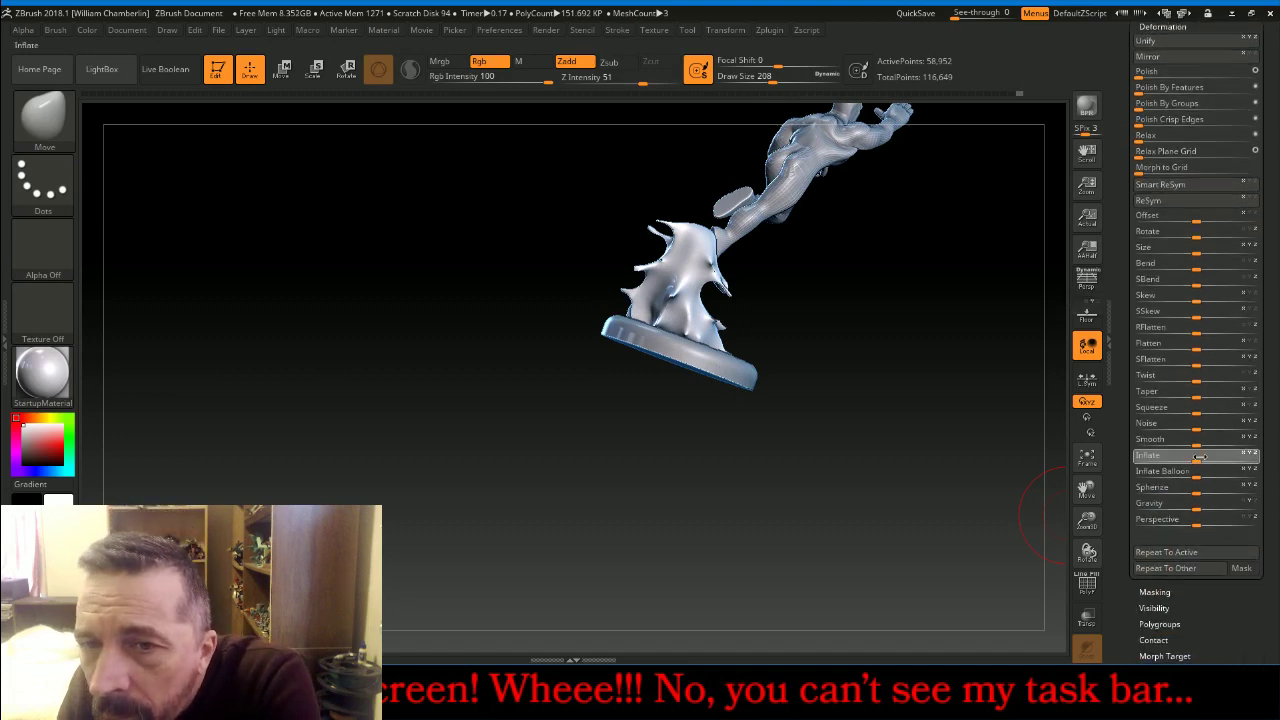
left_click_drag(1199, 457, 1213, 455)
key("ctrl")
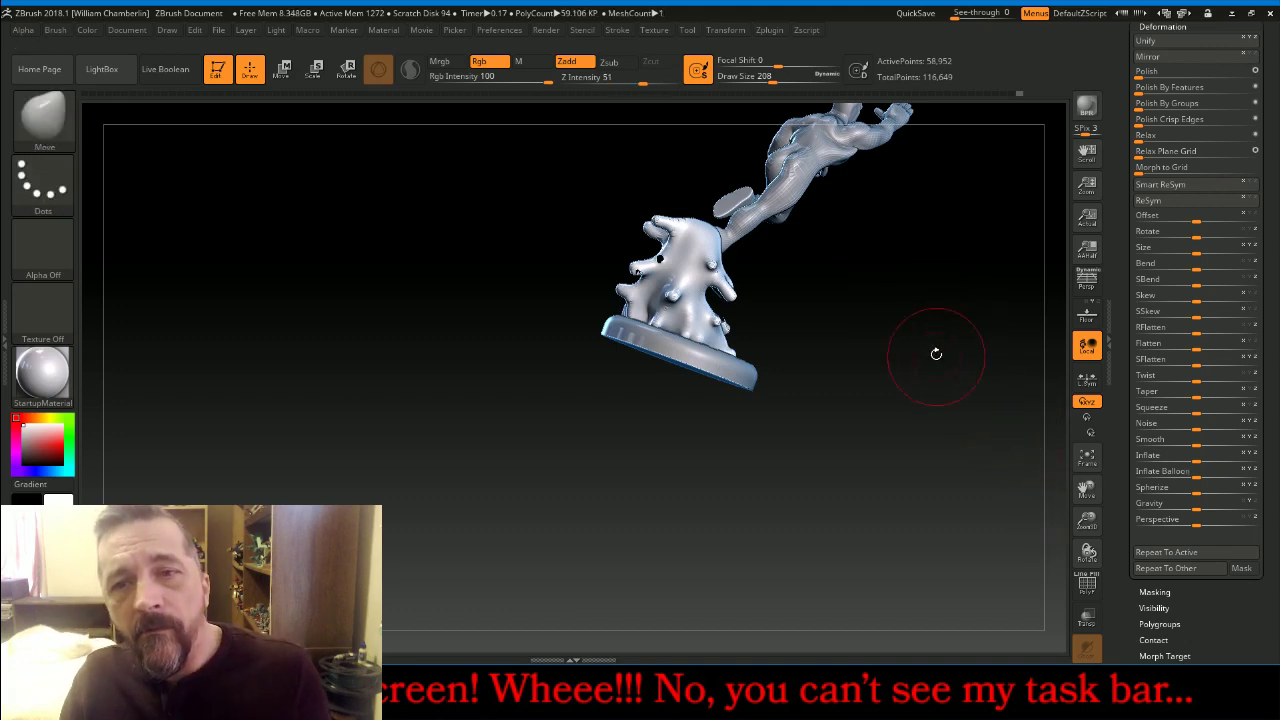
Remesh the energy trail with DynaMesh at resolution 256
left_click_drag(1241, 27, 1242, 205)
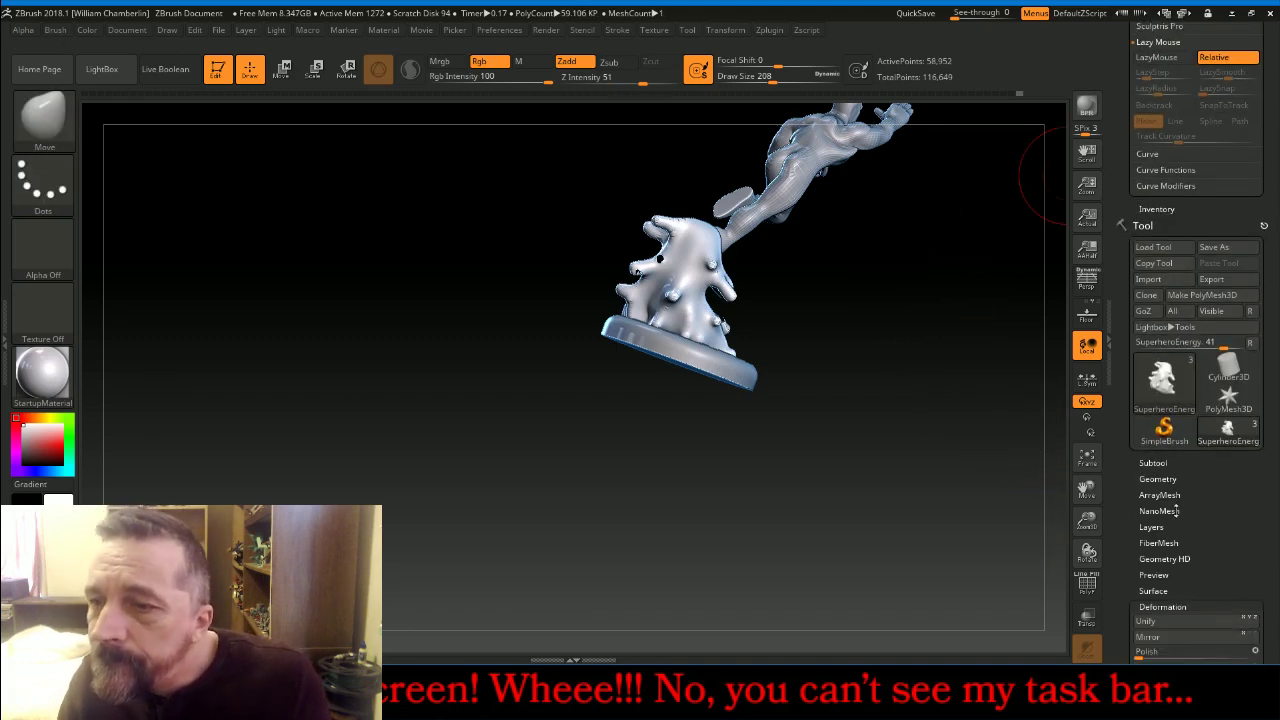
left_click(1176, 478)
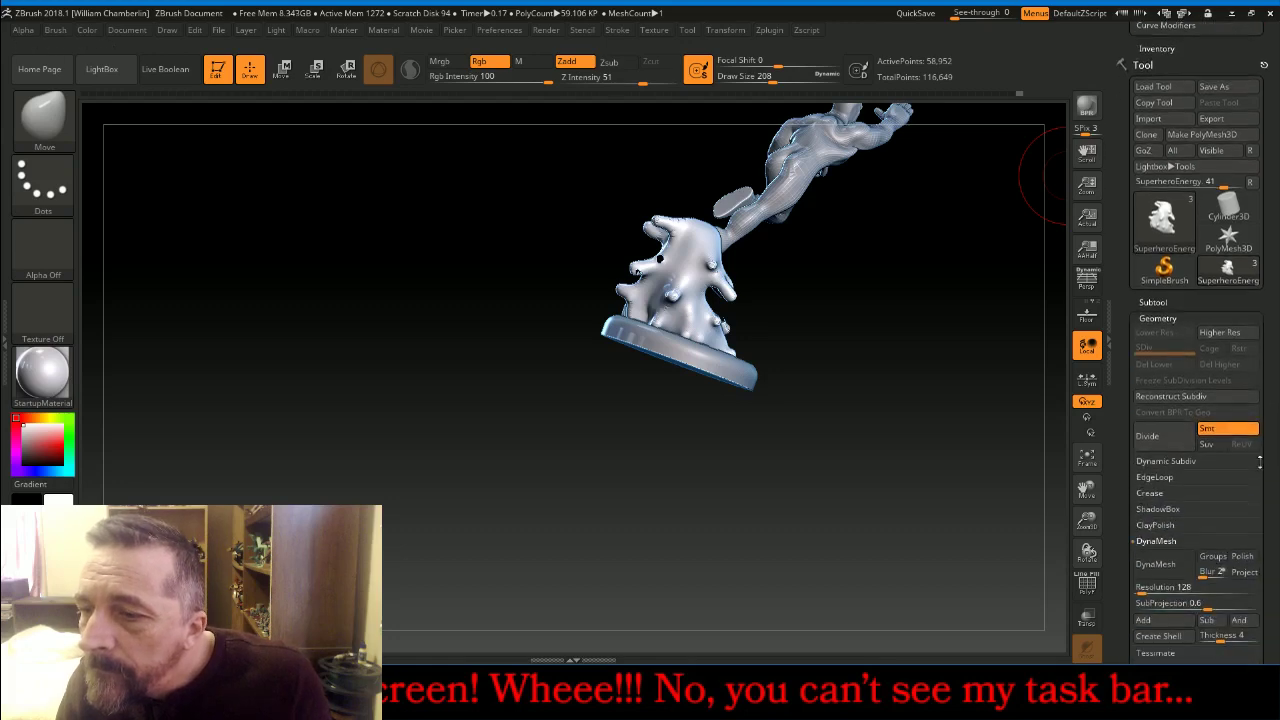
left_click(1167, 588)
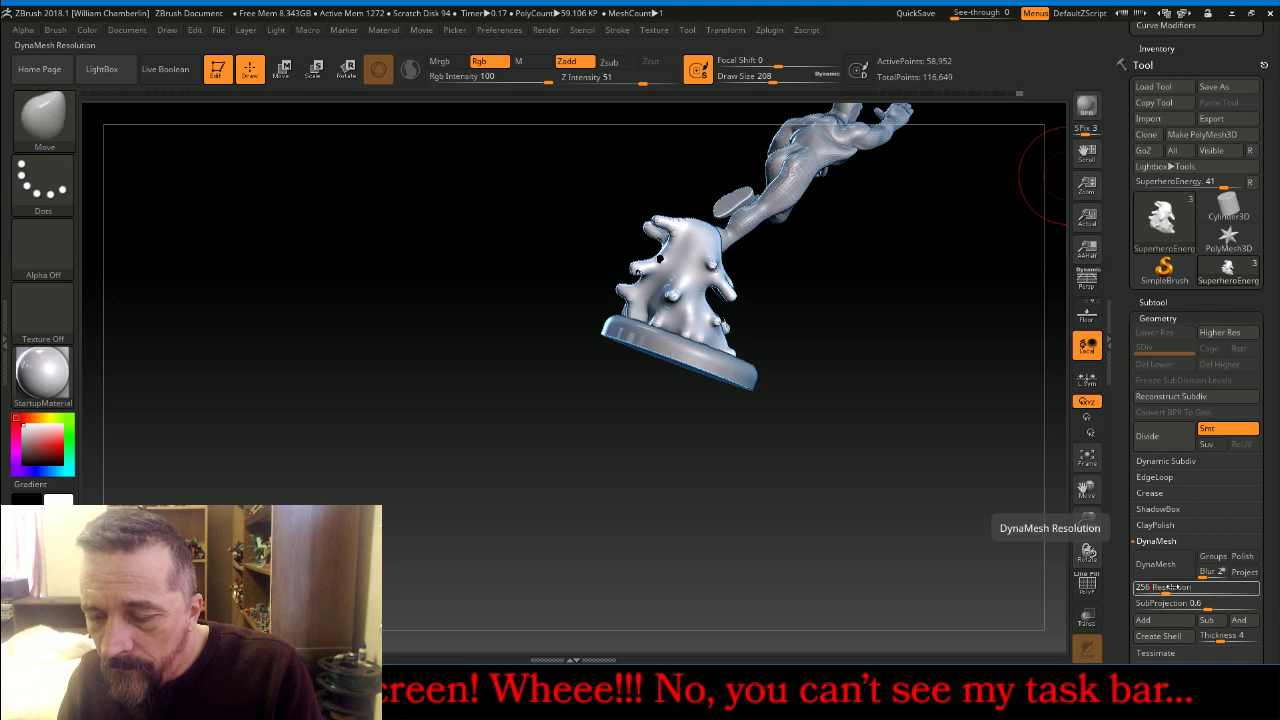
key("Return")
left_click(1155, 564)
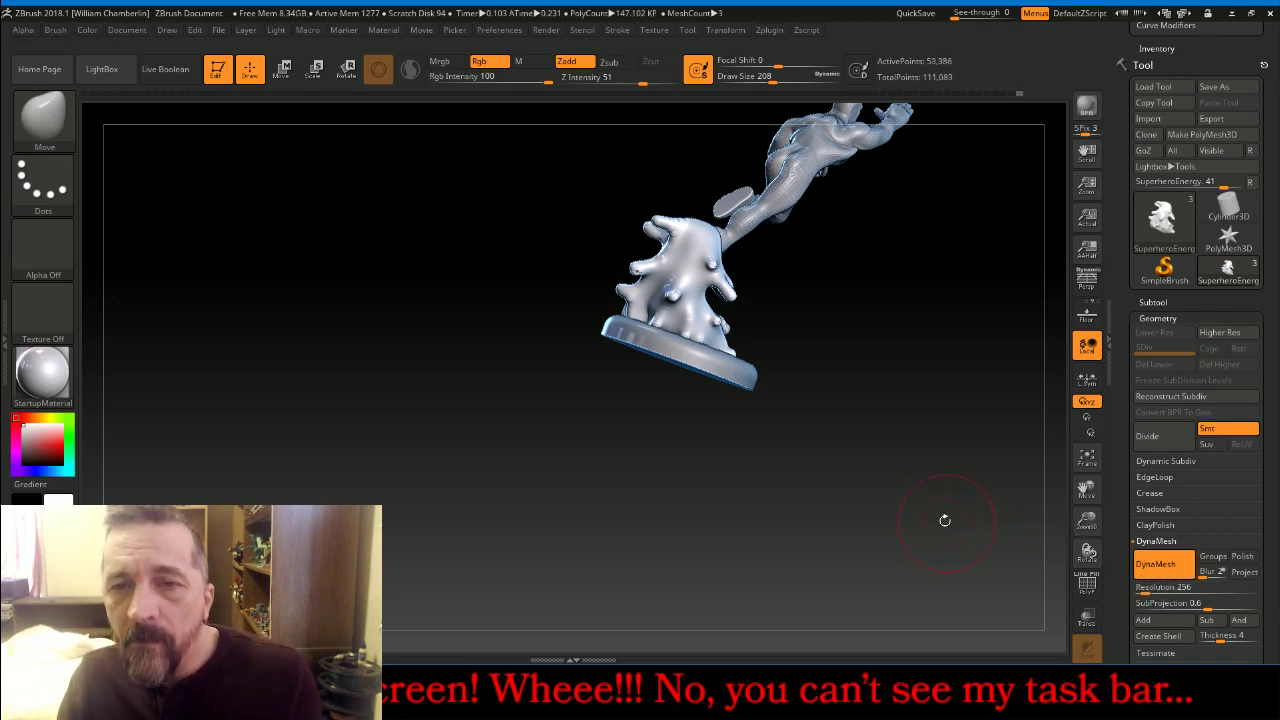
Smooth the folds and spikes on the energy trail's upper body and switch DynaMesh off
left_click_drag(945, 520, 965, 530)
mouse_move(690, 315)
left_mouse_down("shift")
mouse_move(655, 300)
mouse_move(653, 267)
left_mouse_up("shift")
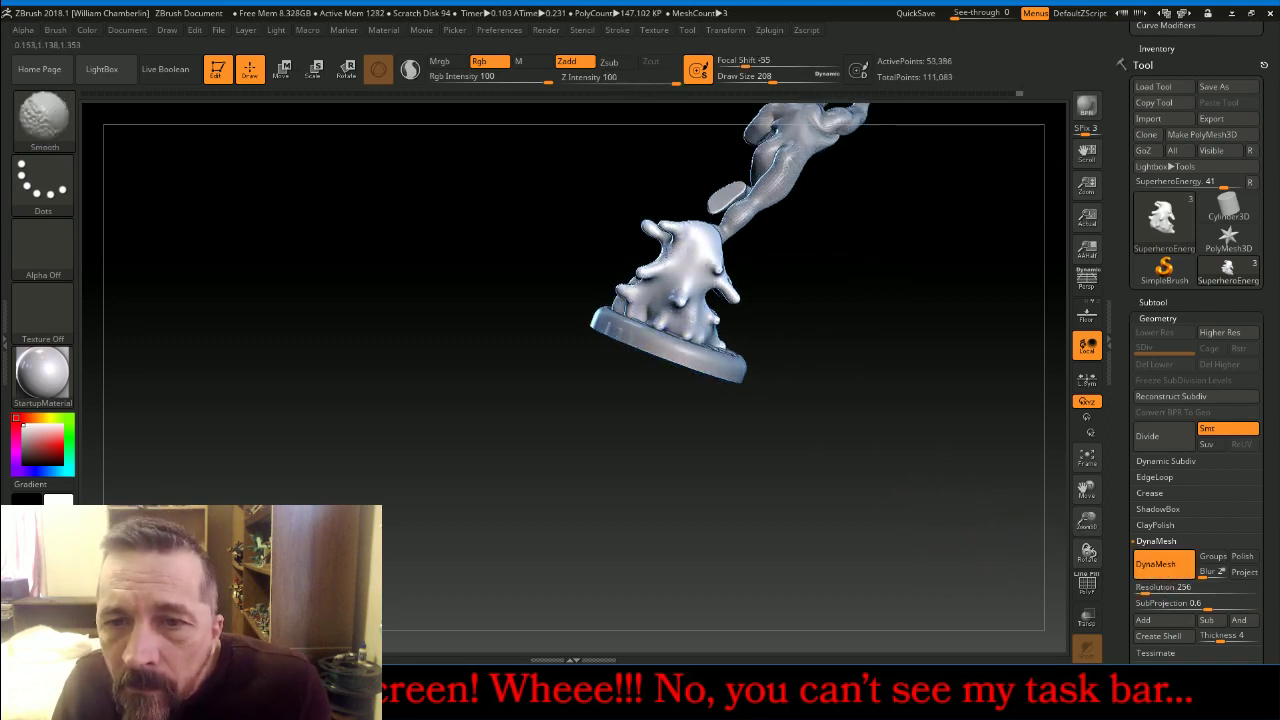
mouse_move(838, 433)
left_mouse_down()
mouse_move(815, 462)
mouse_move(1047, 576)
left_mouse_up()
left_click(1159, 564)
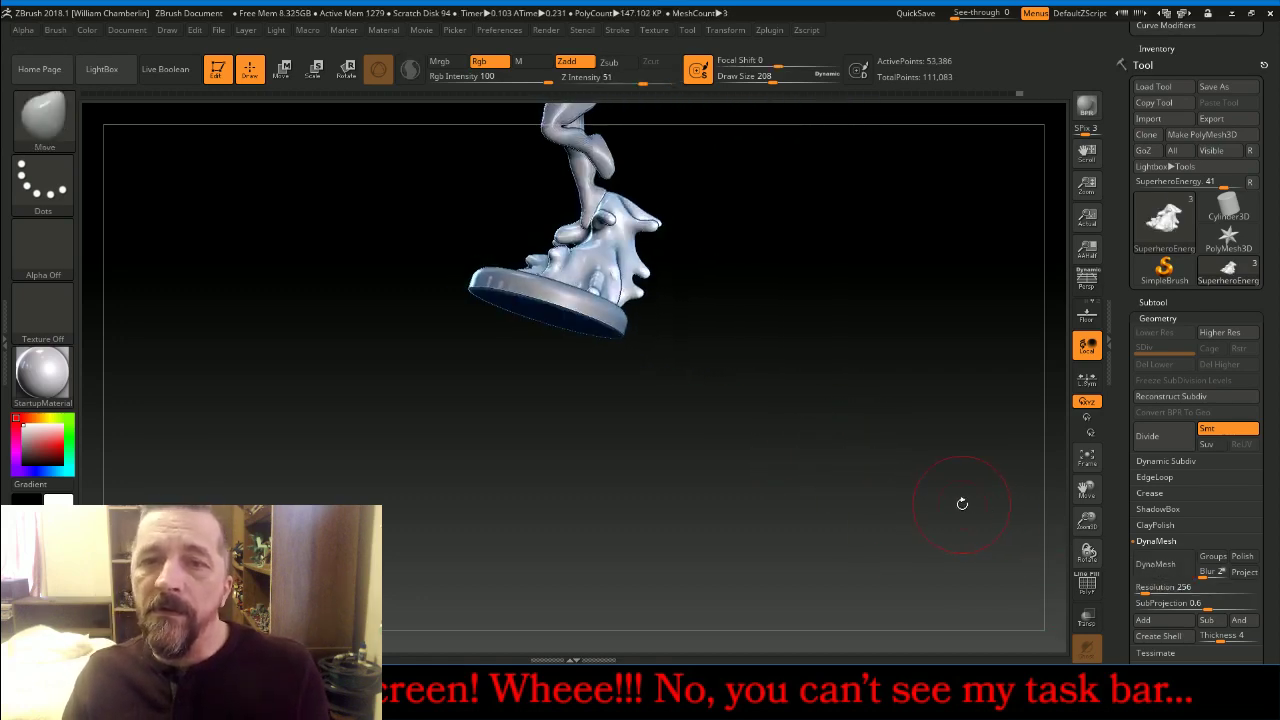
Carve broad grooves down the energy trail's front folds with the Slash3 brush in Zsub mode at draw size 182 and intensity 9
left_click_drag(1087, 522, 1082, 564)
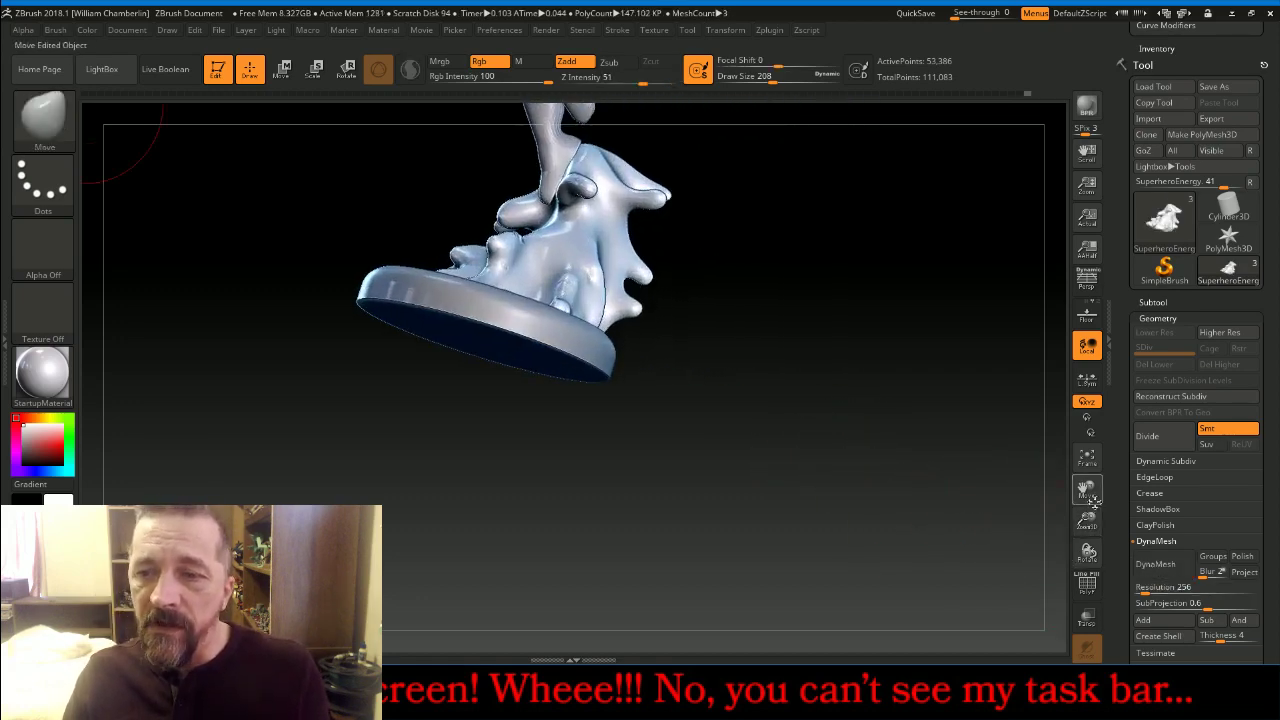
left_click_drag(1090, 493, 1110, 639)
left_click(44, 115)
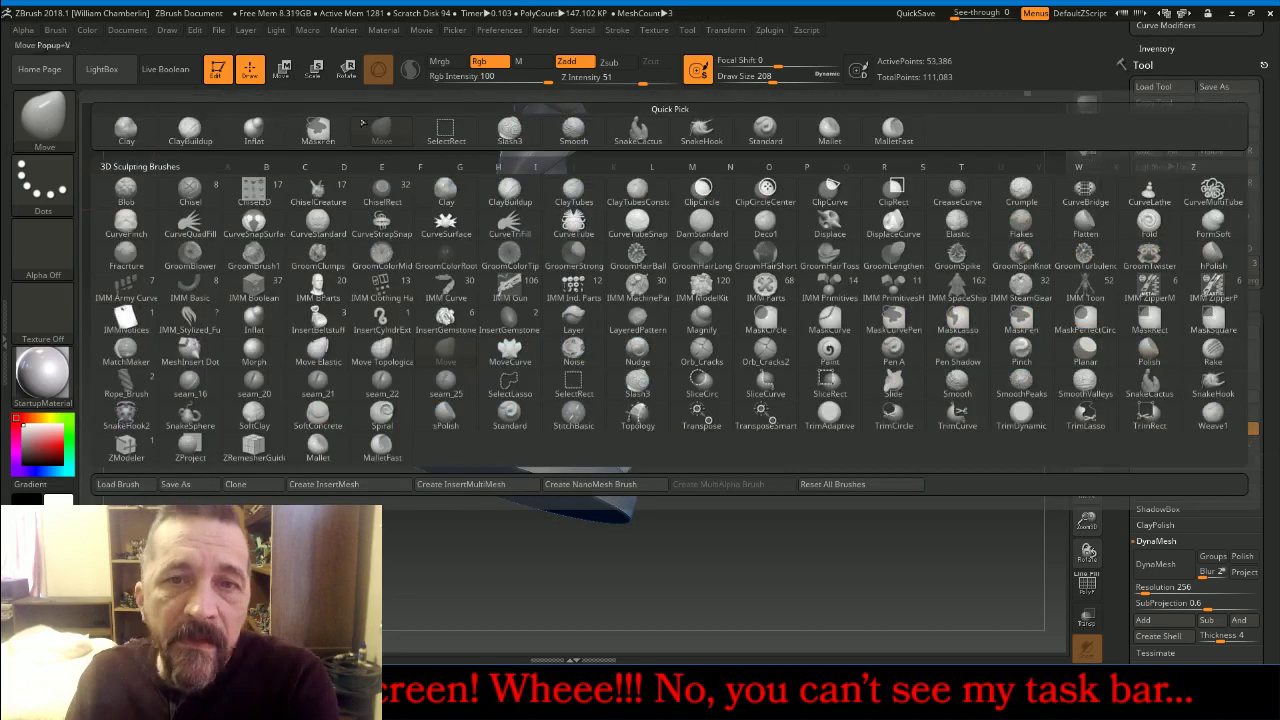
left_click(508, 129)
left_click(609, 62)
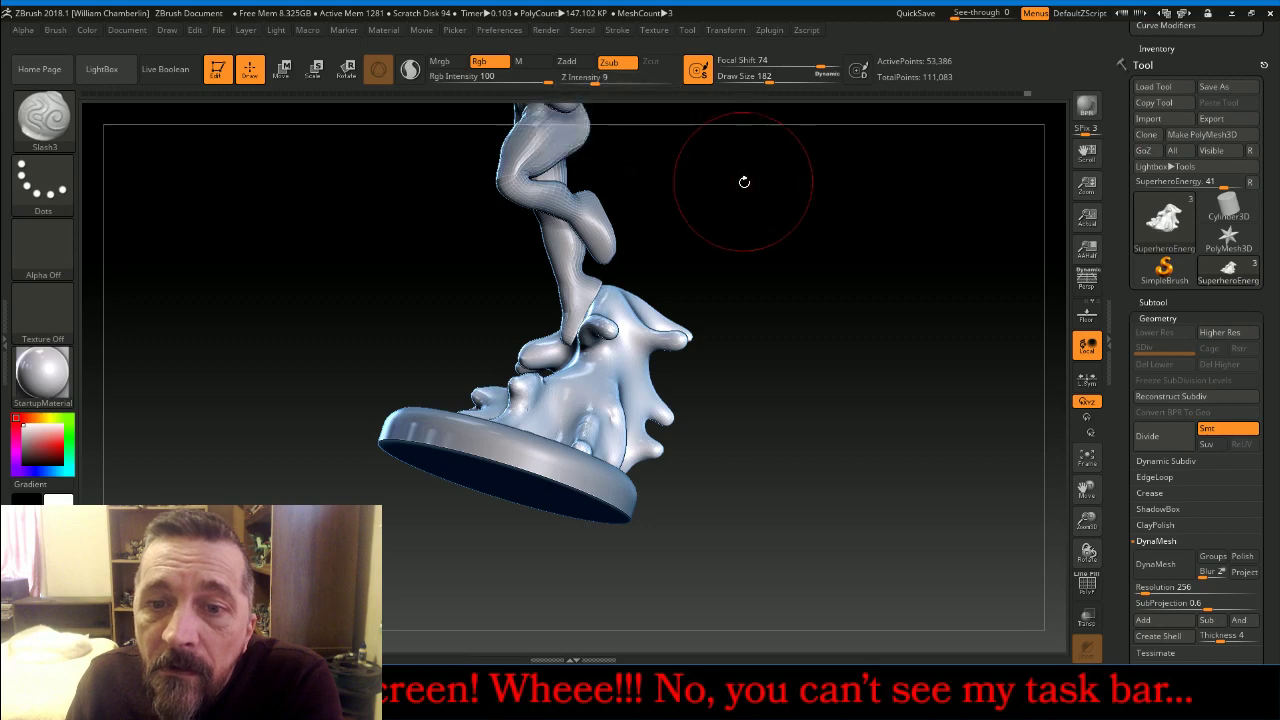
left_click_drag(720, 289, 830, 262)
mouse_move(609, 375)
left_mouse_down()
mouse_move(596, 440)
mouse_move(612, 490)
left_mouse_up()
mouse_move(743, 411)
left_mouse_down()
mouse_move(600, 388)
mouse_move(598, 490)
mouse_move(612, 505)
left_mouse_up()
mouse_move(770, 480)
left_mouse_down()
mouse_move(797, 470)
mouse_move(690, 455)
left_mouse_up()
mouse_move(560, 345)
left_mouse_down()
mouse_move(570, 448)
mouse_move(596, 486)
left_mouse_up()
left_click_drag(530, 385, 558, 480)
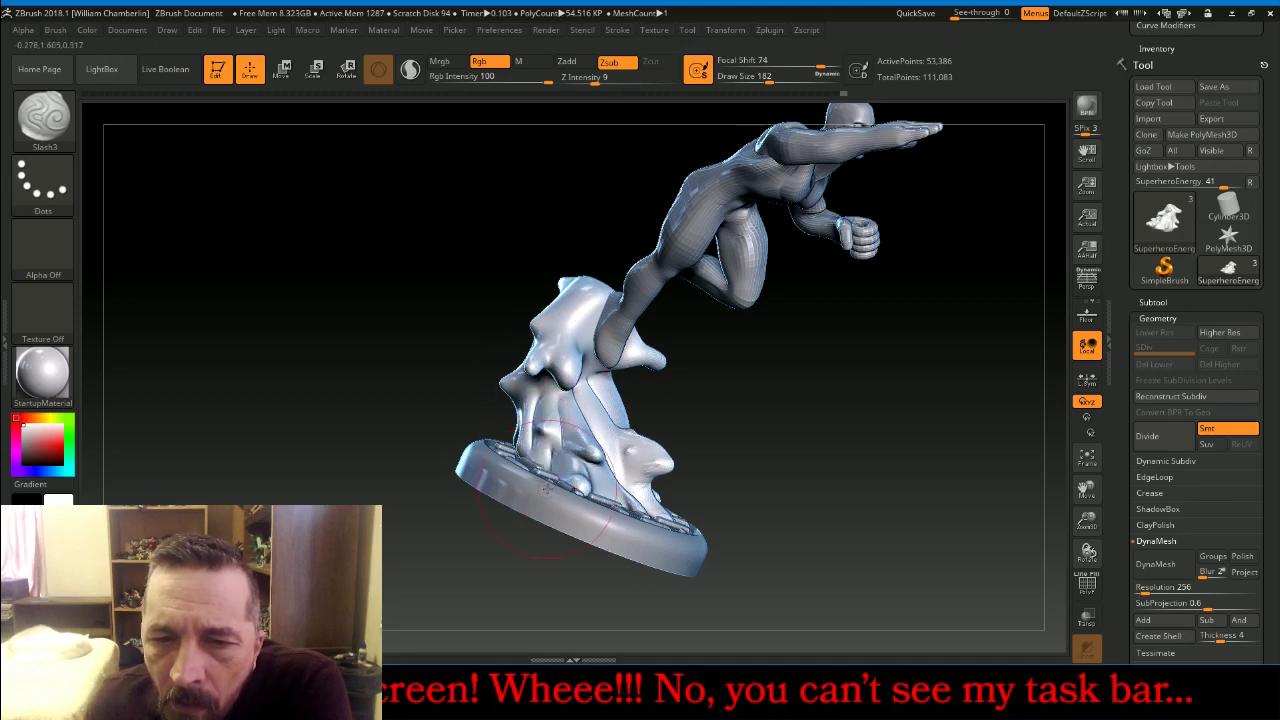
Continue the broad Slash3 grooves around the back and sides of the energy trail, between its spikes and toward the base
mouse_move(700, 410)
left_mouse_down()
mouse_move(802, 441)
mouse_move(580, 312)
left_mouse_up()
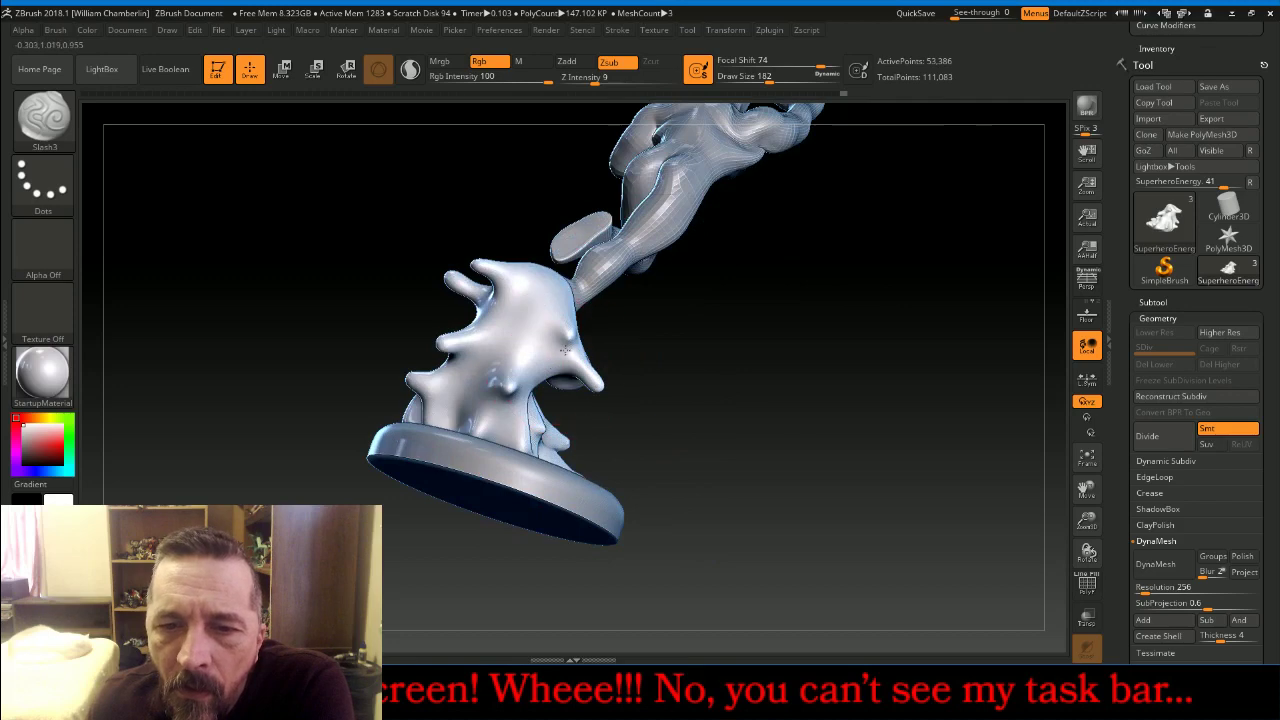
left_click_drag(495, 385, 508, 440)
left_click_drag(594, 434, 686, 457)
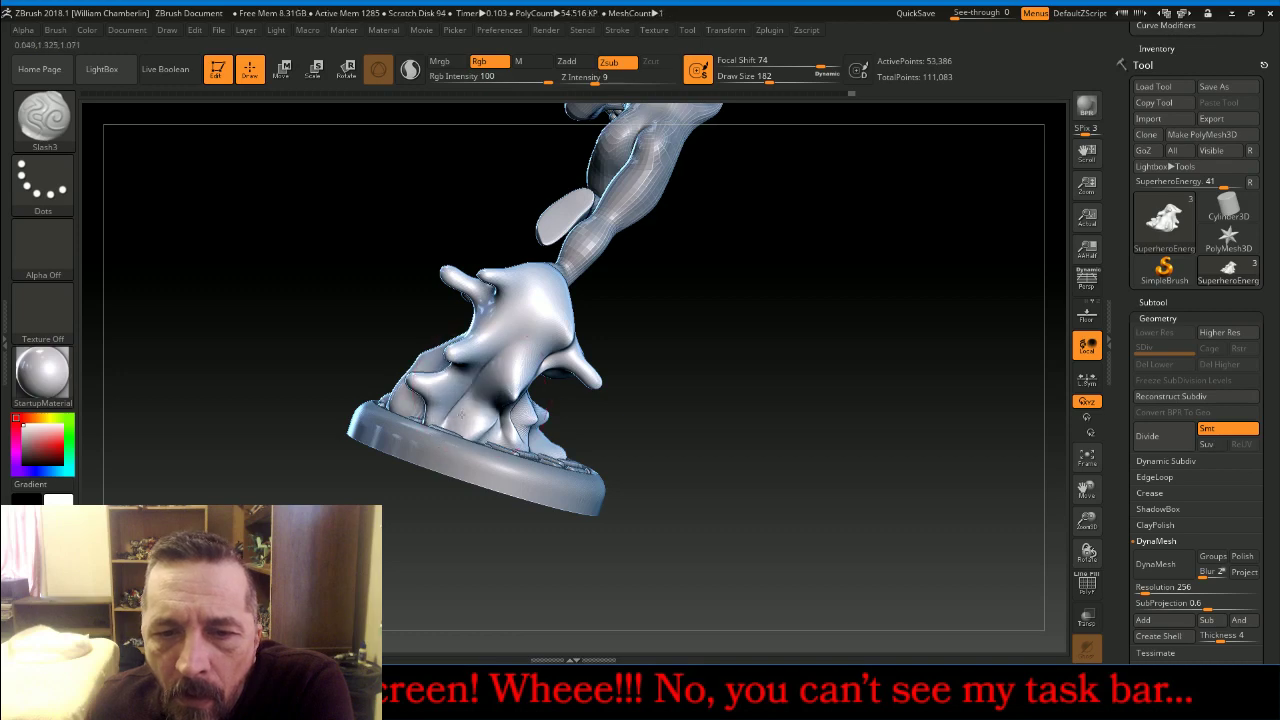
mouse_move(620, 445)
left_mouse_down()
mouse_move(748, 463)
mouse_move(551, 371)
left_mouse_up()
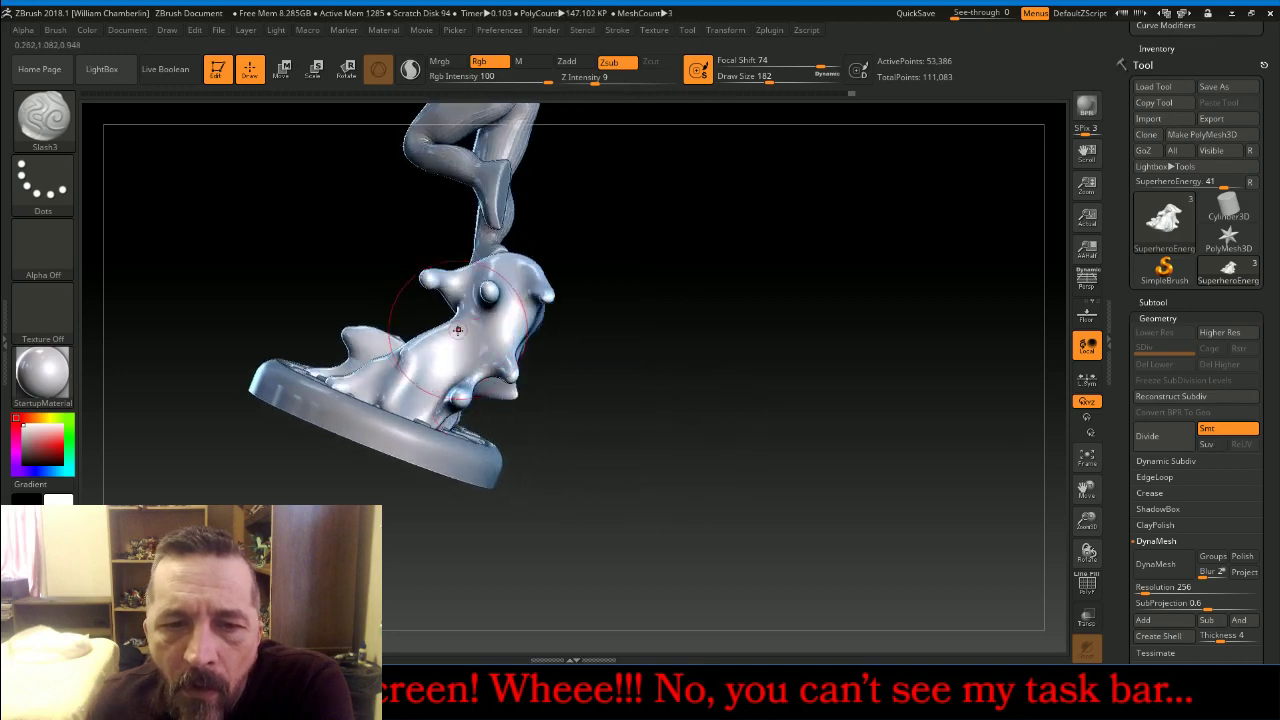
left_click_drag(622, 346, 660, 449)
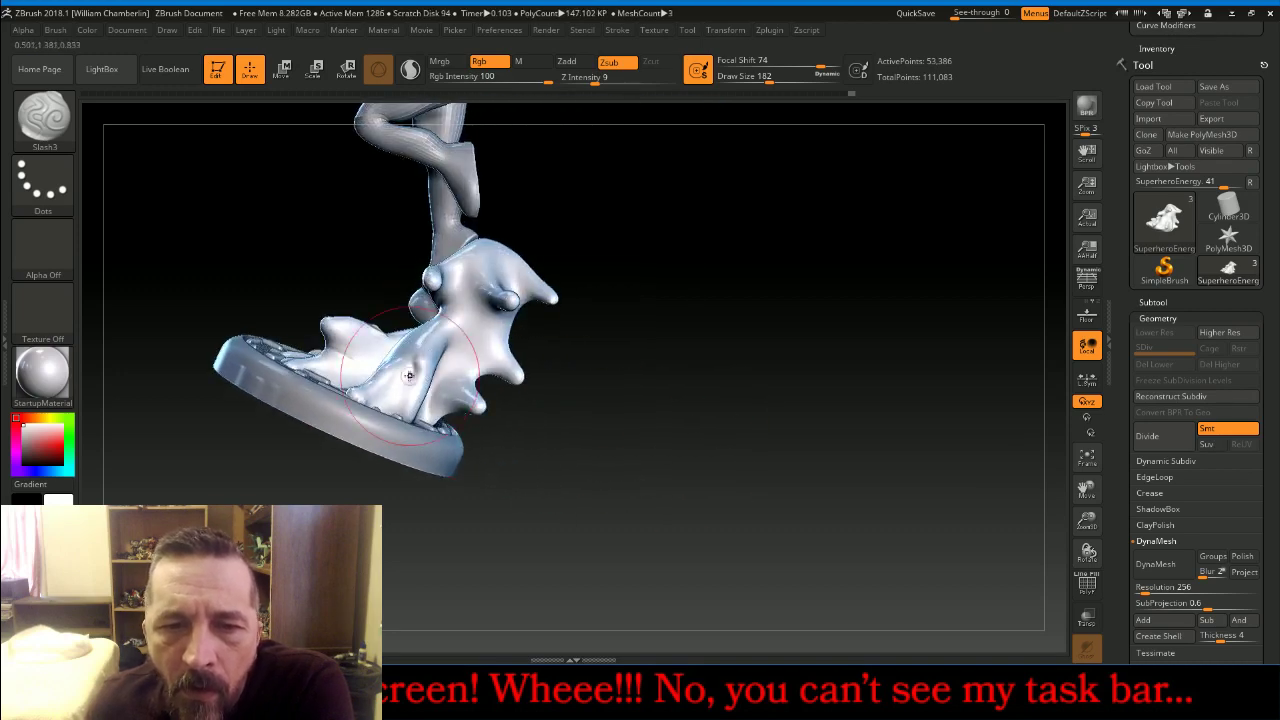
left_click_drag(632, 408, 614, 403)
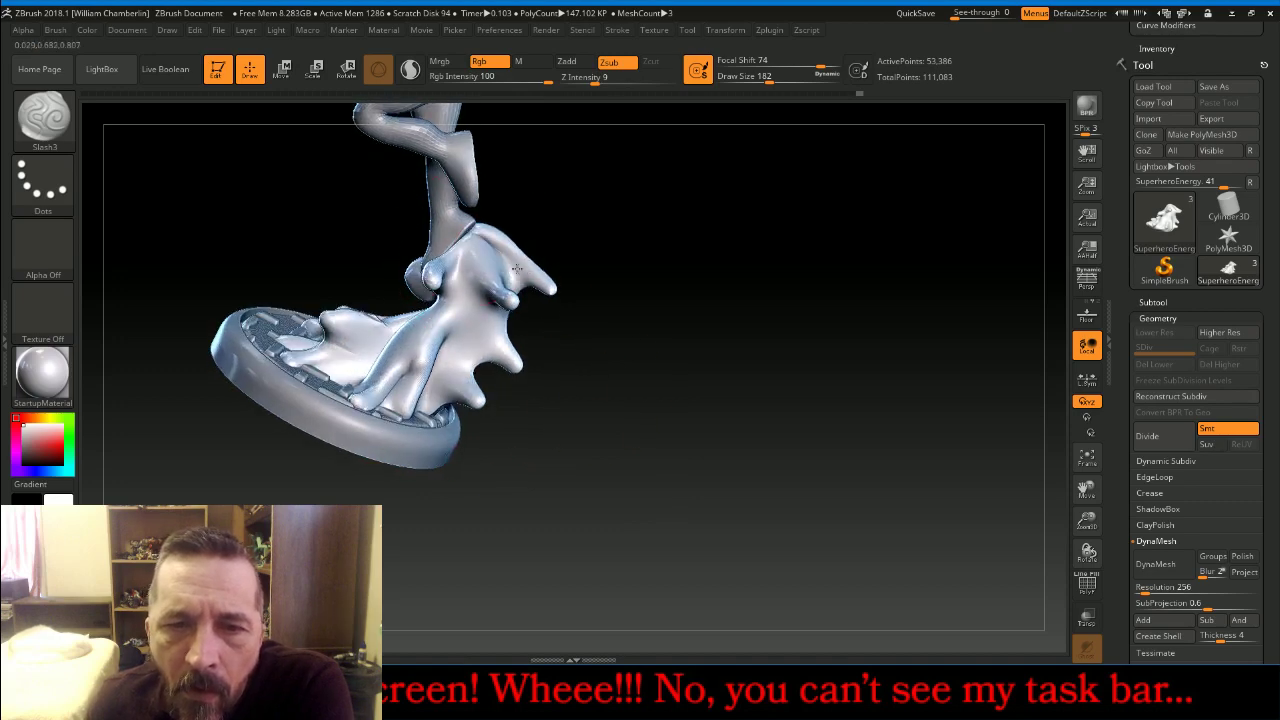
left_click_drag(700, 266, 530, 240)
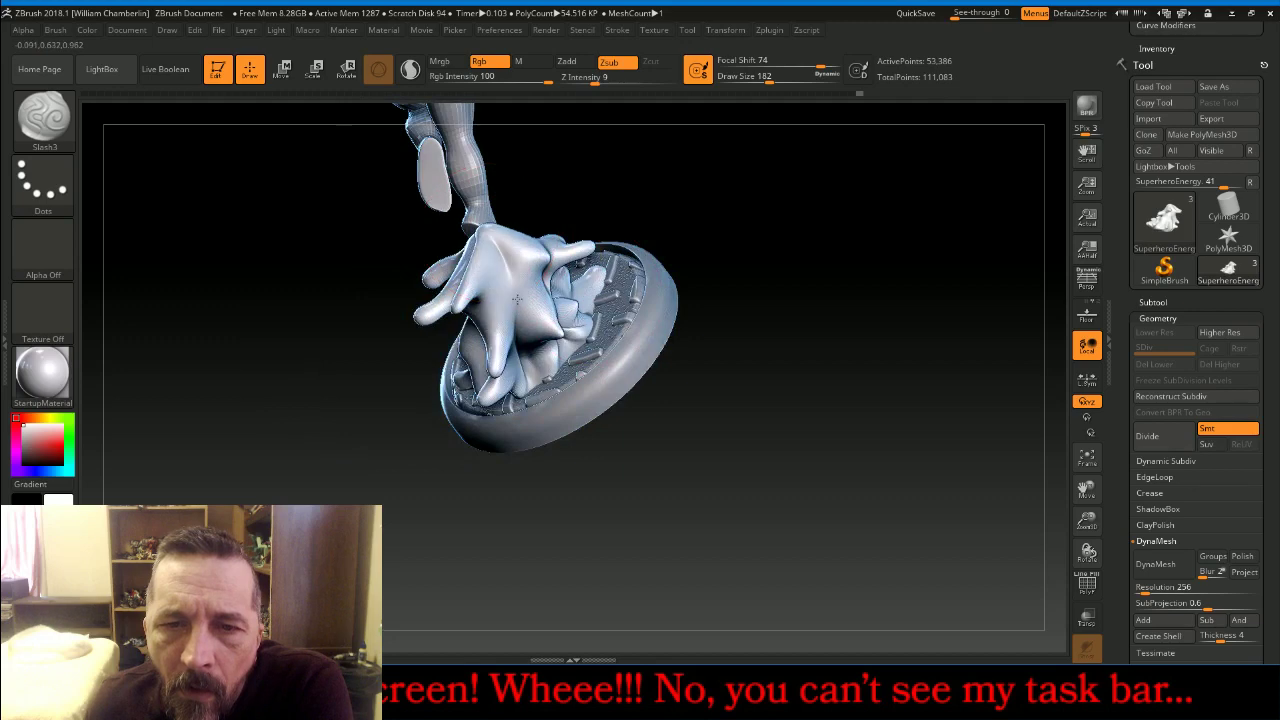
left_click_drag(780, 323, 727, 411)
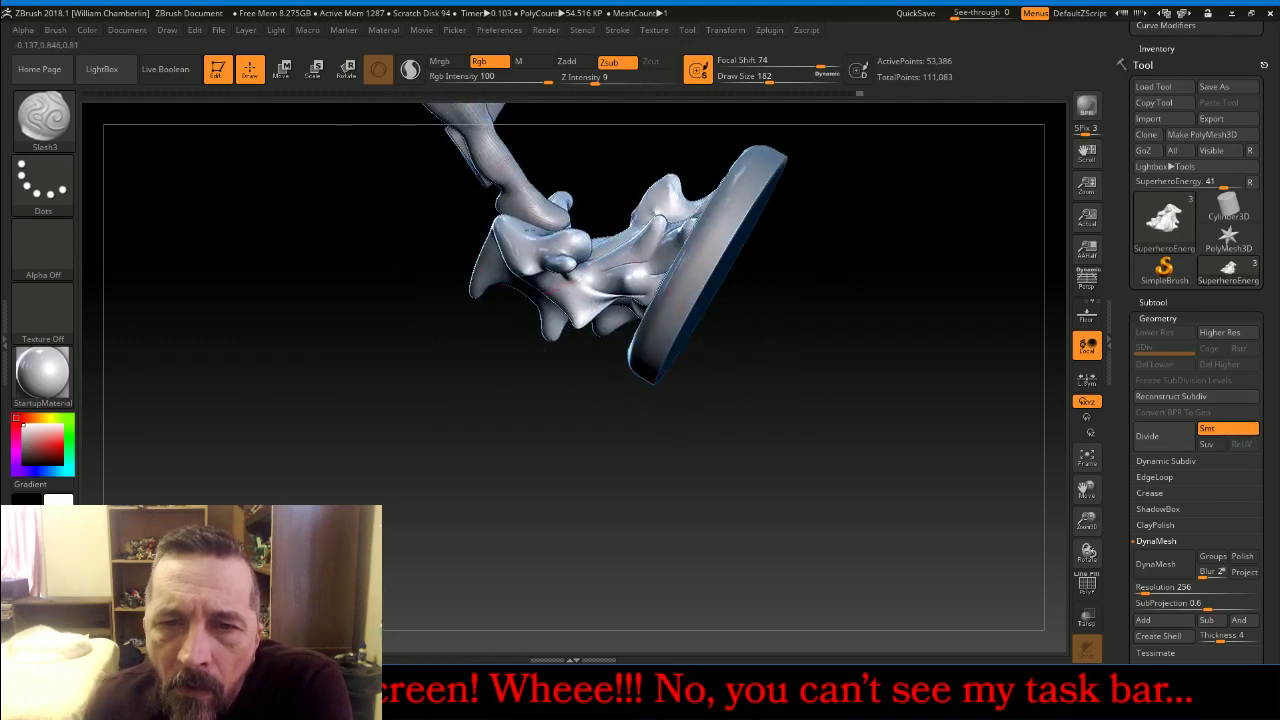
left_click_drag(852, 339, 814, 400)
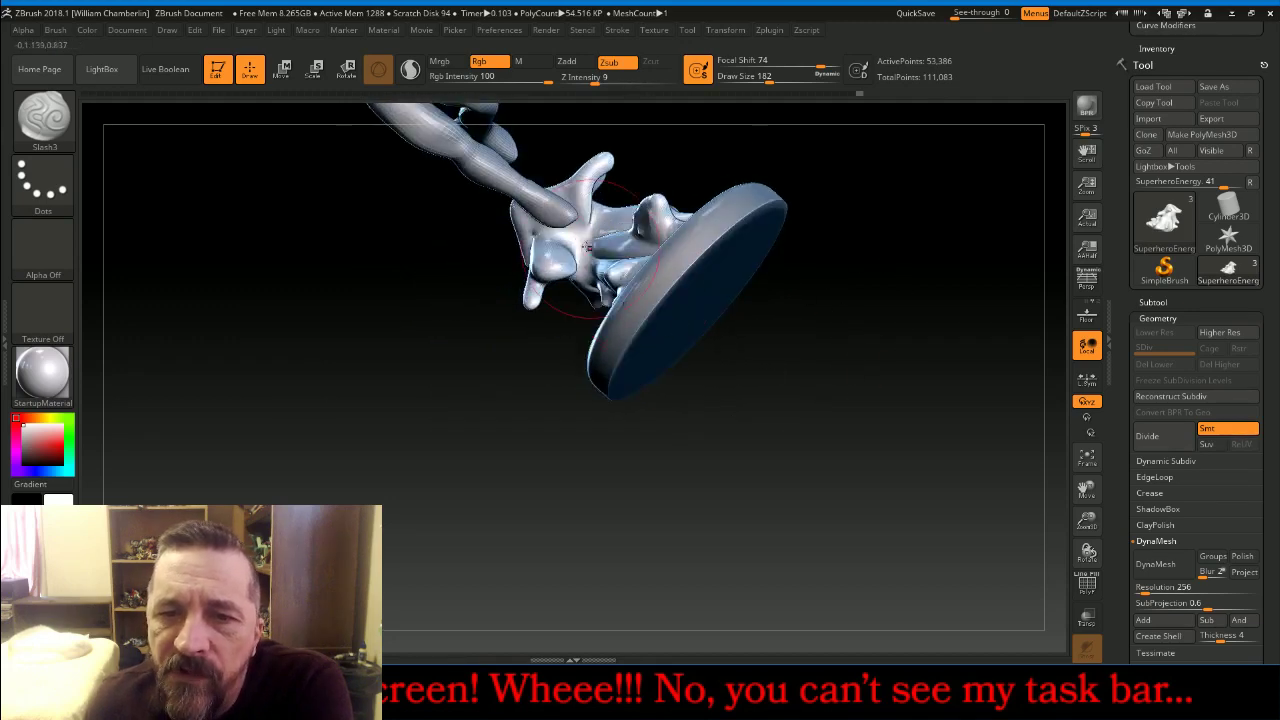
Cut finer, deeper grooves into the energy trail's rear and side folds with Slash3 at draw size 83 and intensity 21
mouse_move(483, 485)
left_mouse_down()
mouse_move(538, 455)
mouse_move(478, 436)
left_mouse_up()
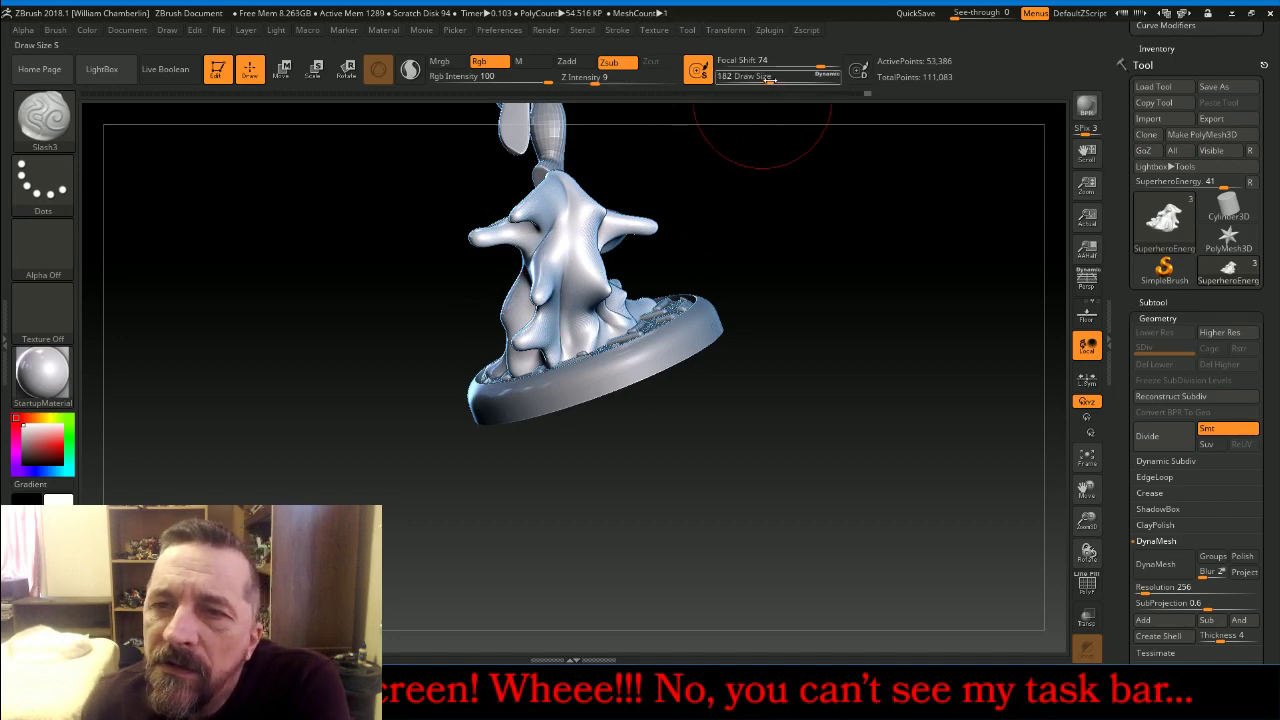
left_click_drag(780, 79, 754, 80)
left_click_drag(596, 80, 611, 80)
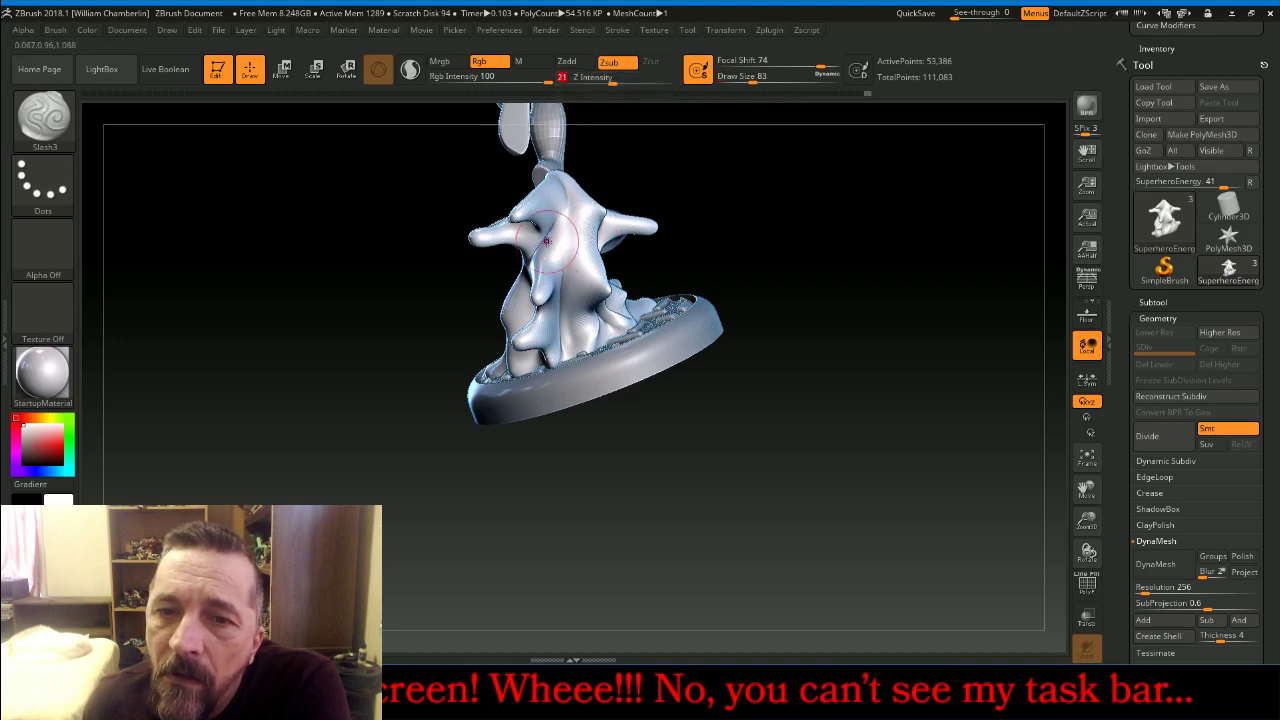
left_click_drag(547, 241, 552, 295)
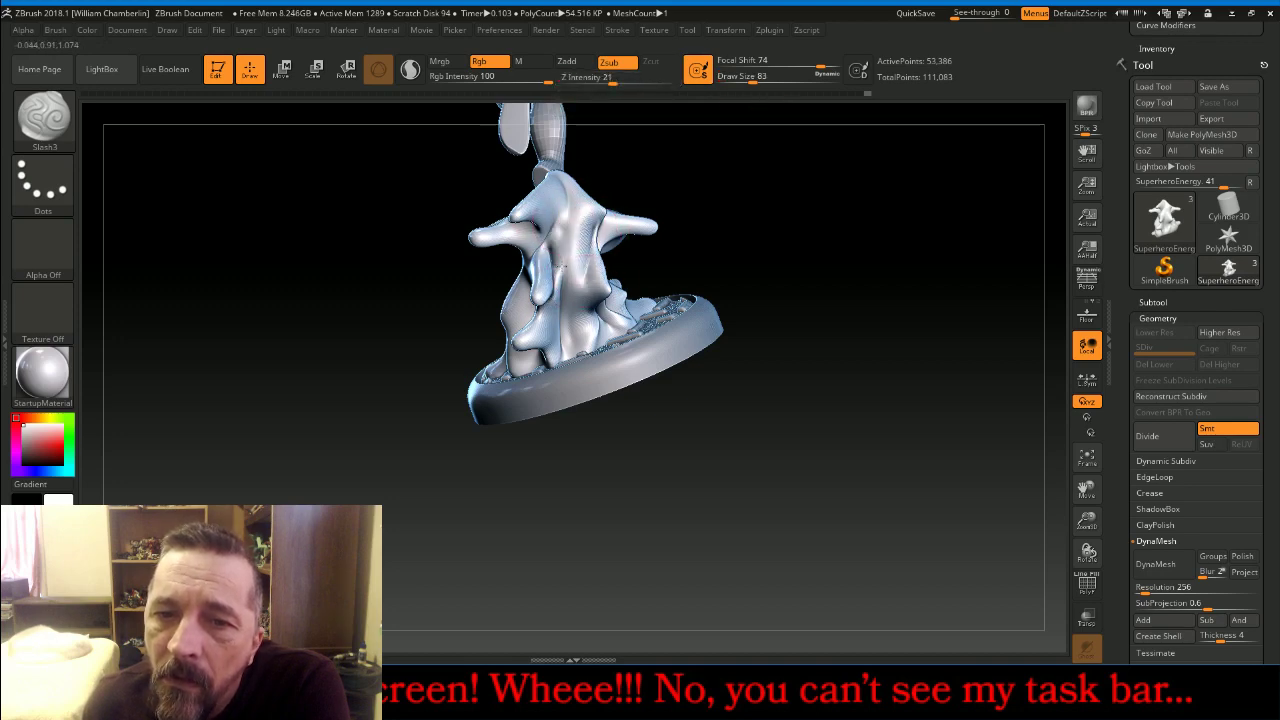
left_click_drag(740, 230, 820, 222)
left_click_drag(541, 267, 526, 352)
left_click_drag(508, 280, 468, 378)
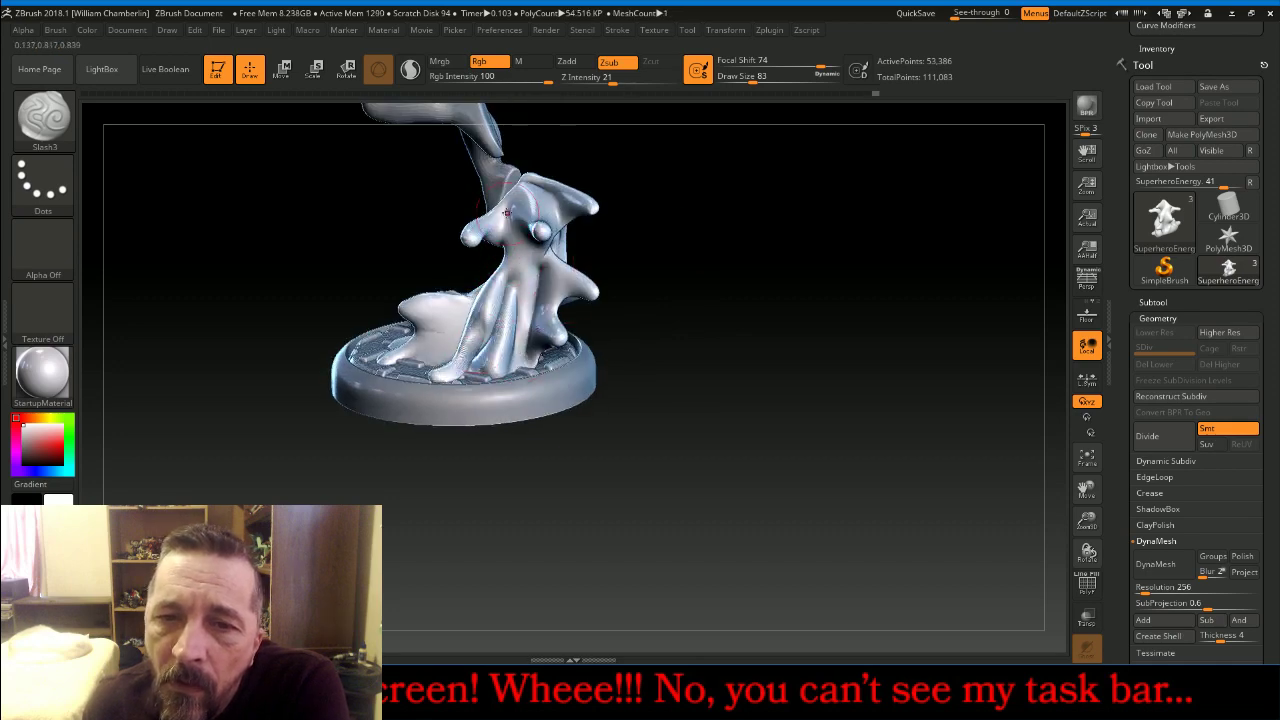
Carve fine Slash3 grooves around the root of the round side spike and along the neighbouring upper spikes
left_click_drag(507, 212, 533, 252)
left_click_drag(527, 190, 552, 236)
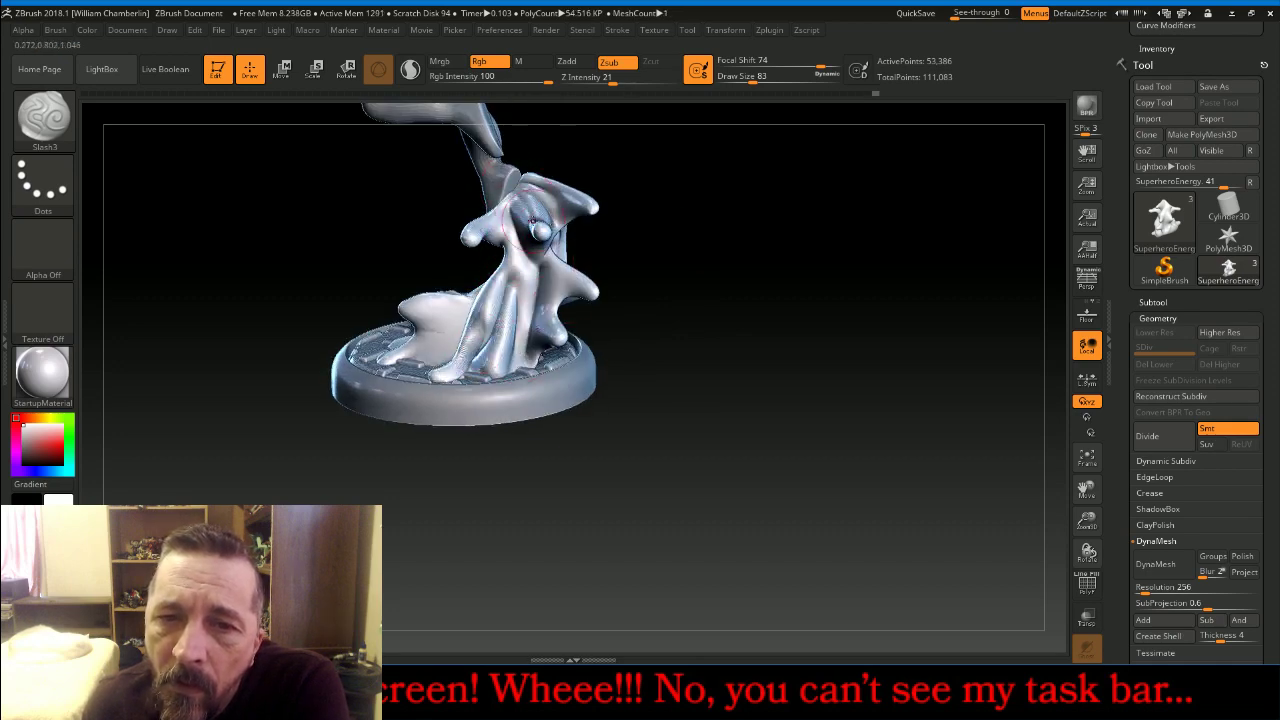
left_click_drag(515, 192, 505, 250)
left_click_drag(476, 205, 498, 245)
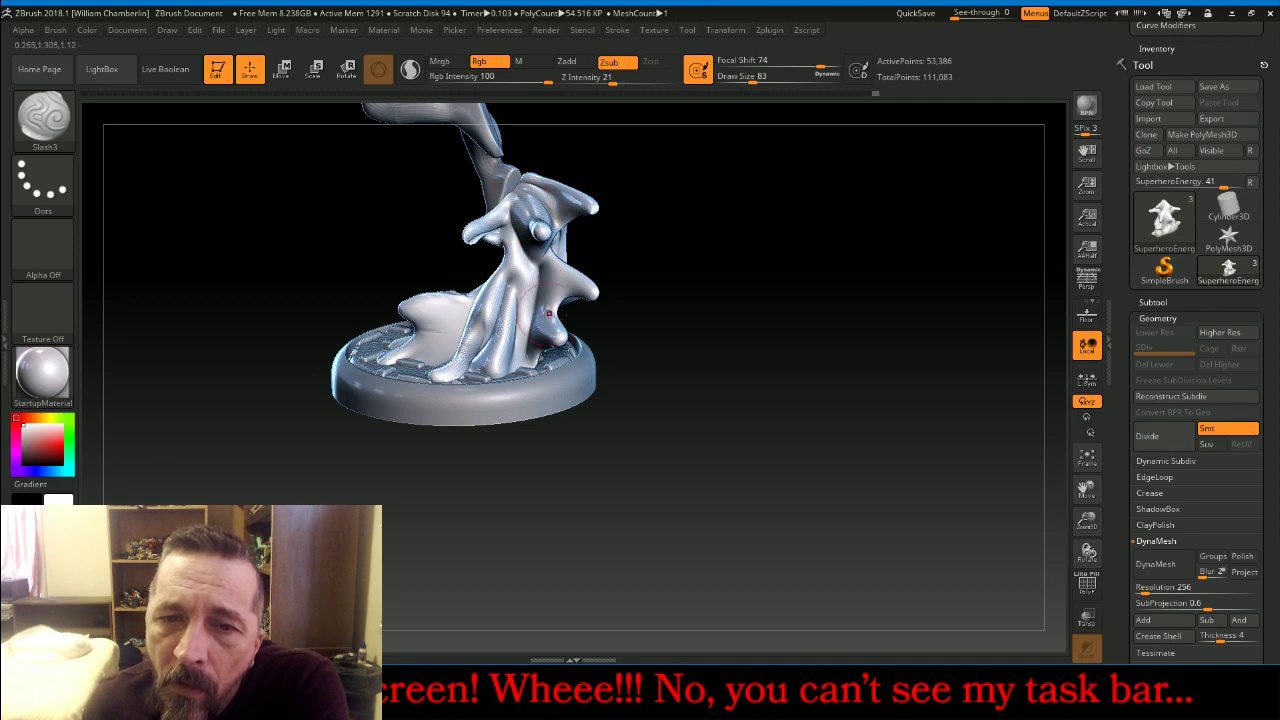
Groove the lower folds beneath the superhero's foot down to the base with the finer Slash3 brush
mouse_move(690, 330)
left_mouse_down()
mouse_move(760, 294)
mouse_move(720, 300)
left_mouse_up()
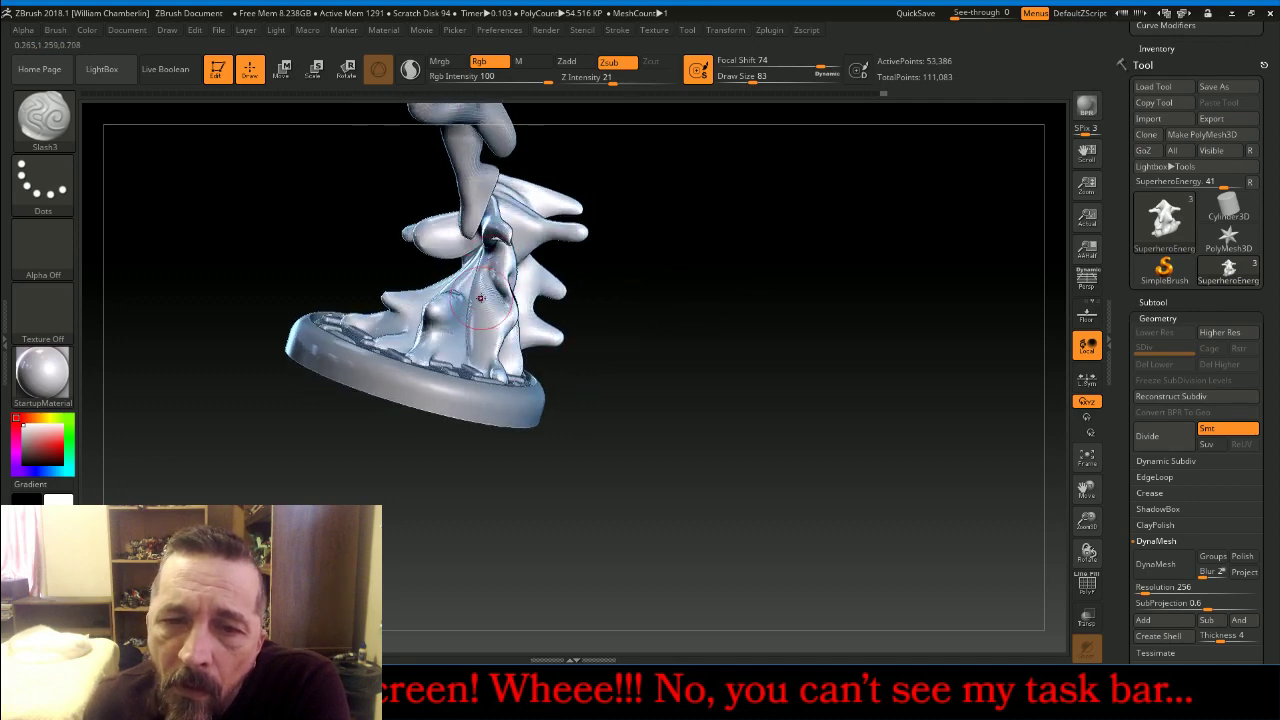
mouse_move(480, 297)
left_mouse_down()
mouse_move(492, 340)
mouse_move(462, 329)
left_mouse_up()
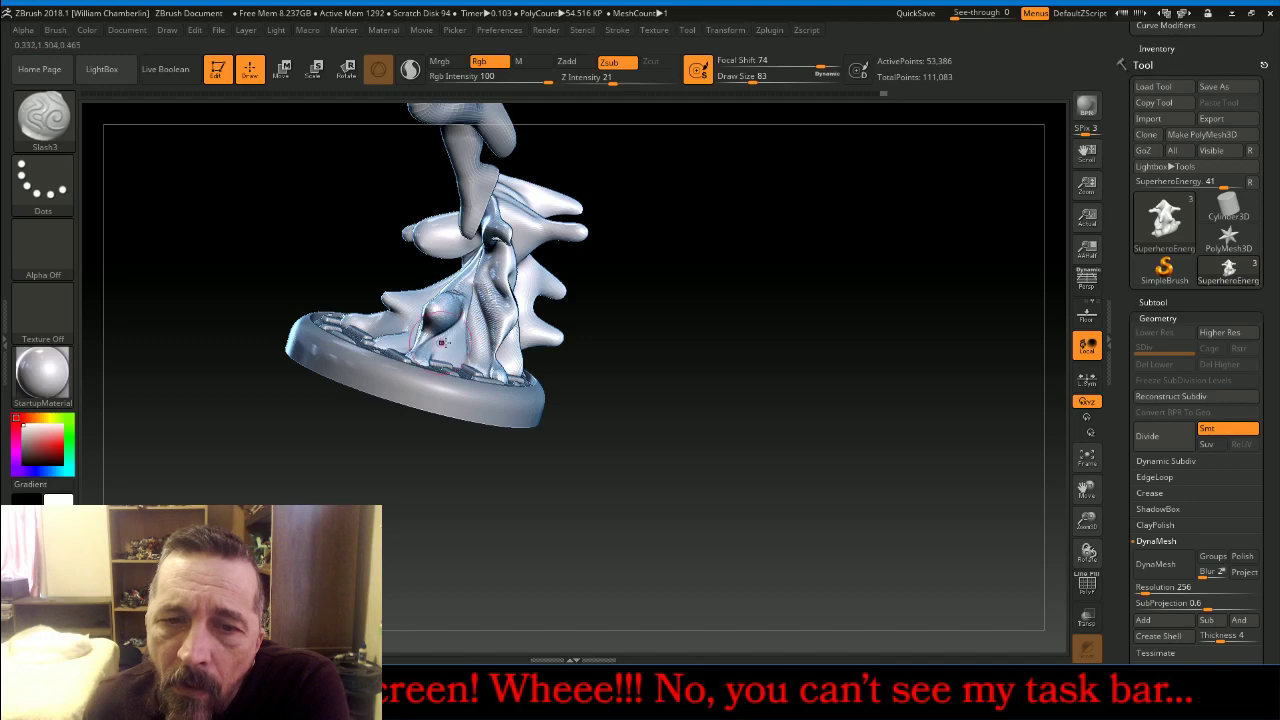
mouse_move(640, 338)
left_mouse_down()
mouse_move(662, 326)
mouse_move(470, 280)
mouse_move(388, 301)
mouse_move(368, 344)
left_mouse_up()
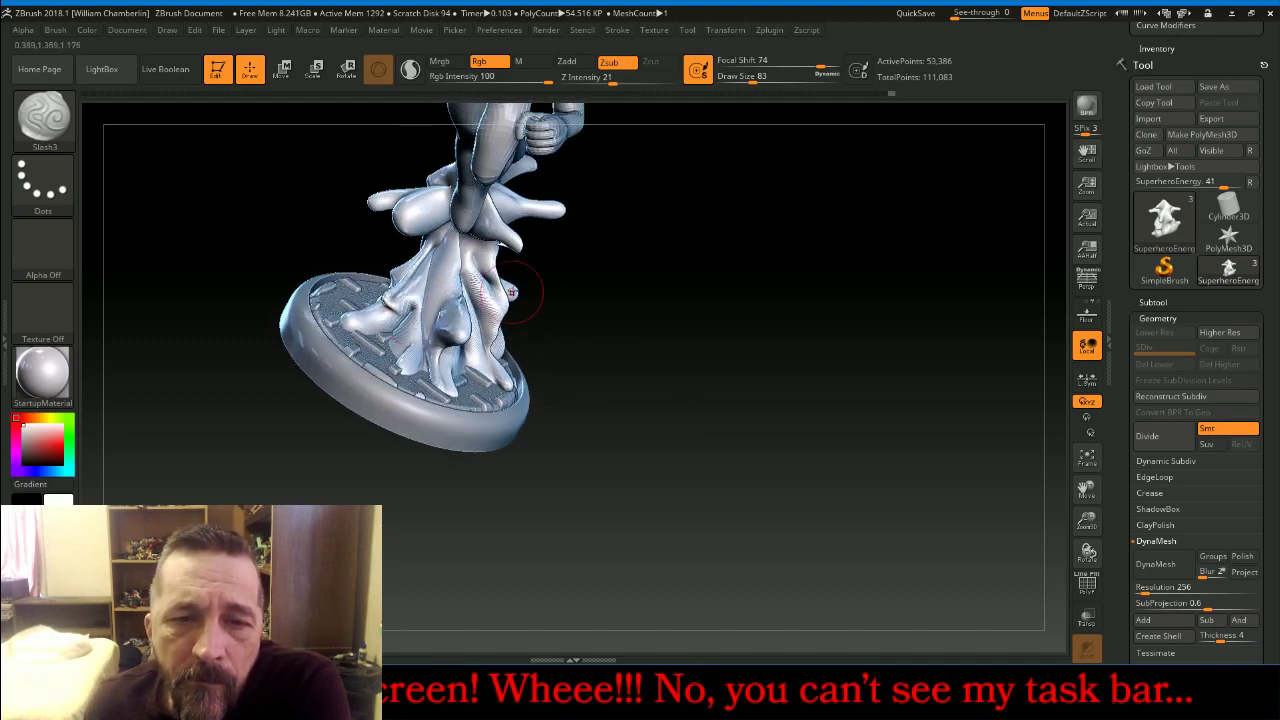
left_click_drag(586, 280, 437, 234)
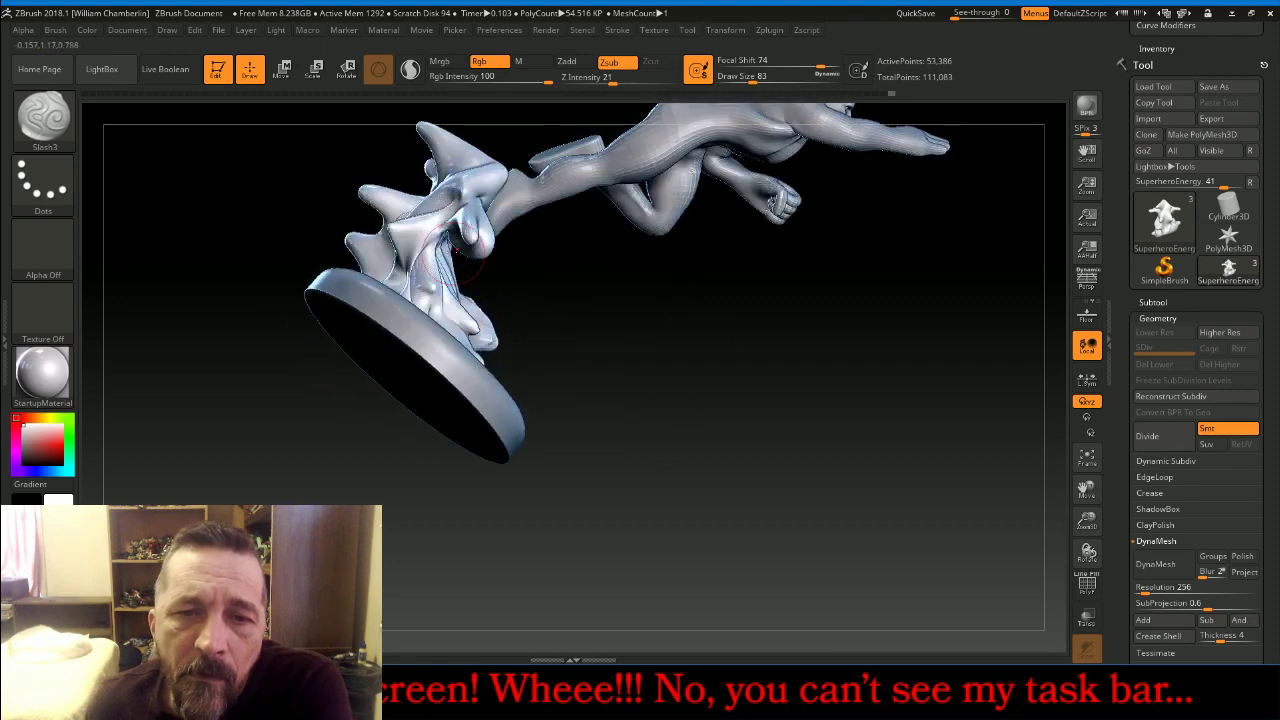
Carve fine grooves running out along the energy trail's upper rear spikes
left_click_drag(543, 271, 641, 386)
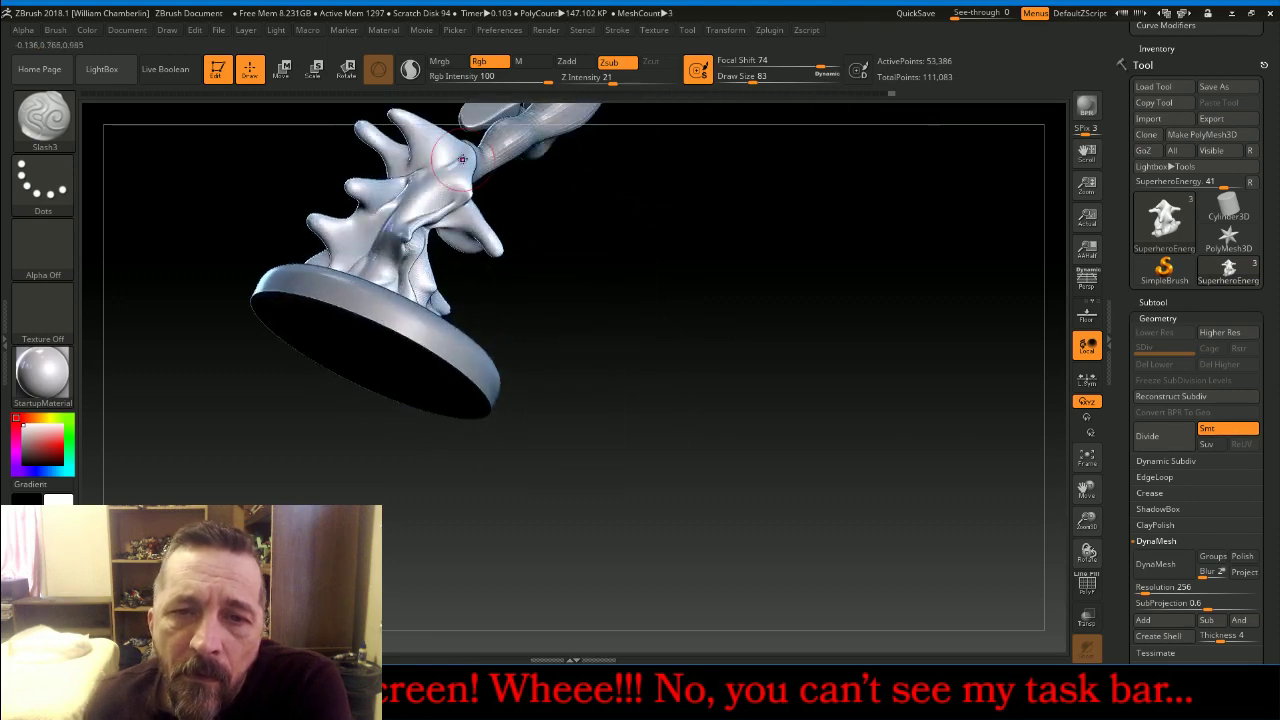
mouse_move(462, 159)
left_mouse_down()
mouse_move(402, 228)
mouse_move(416, 126)
mouse_move(402, 116)
left_mouse_up()
left_click_drag(431, 194, 354, 188)
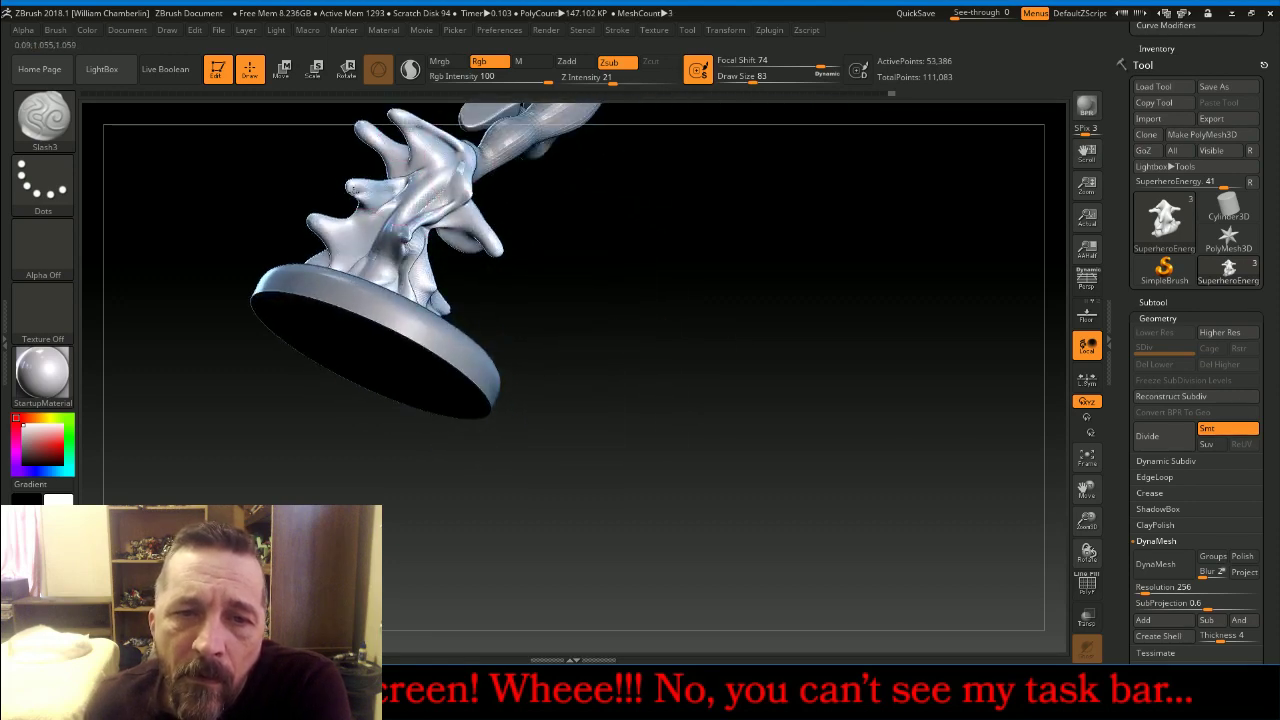
left_click_drag(640, 289, 627, 321)
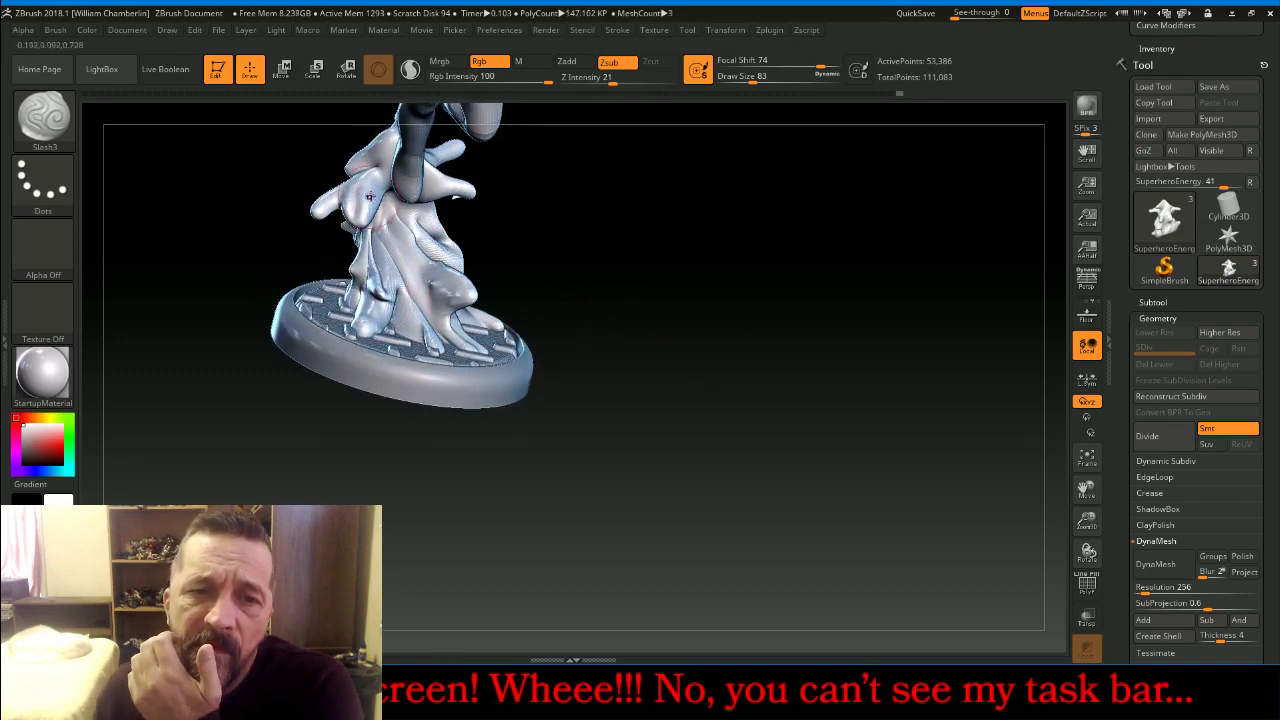
Thin and smooth the energy trail's upper spikes around the superhero's foot using the Inflat brush in Zsub mode at draw size 68
left_click(58, 110)
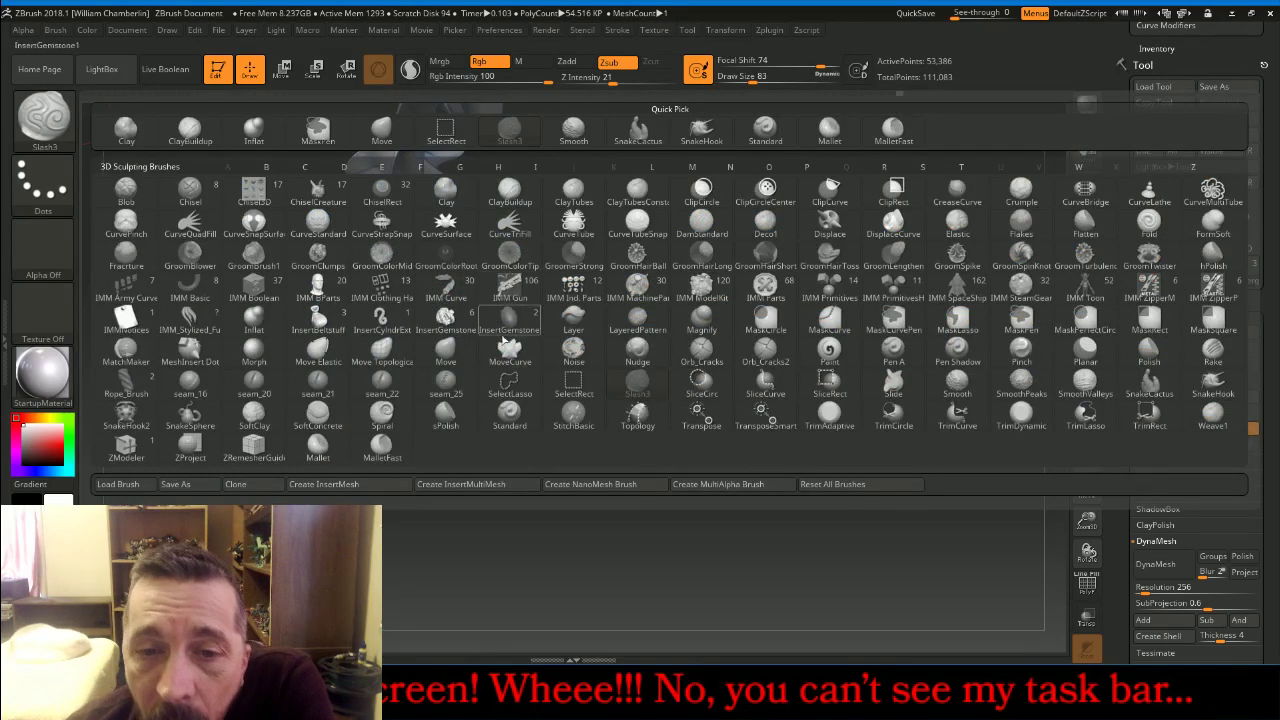
left_click(263, 320)
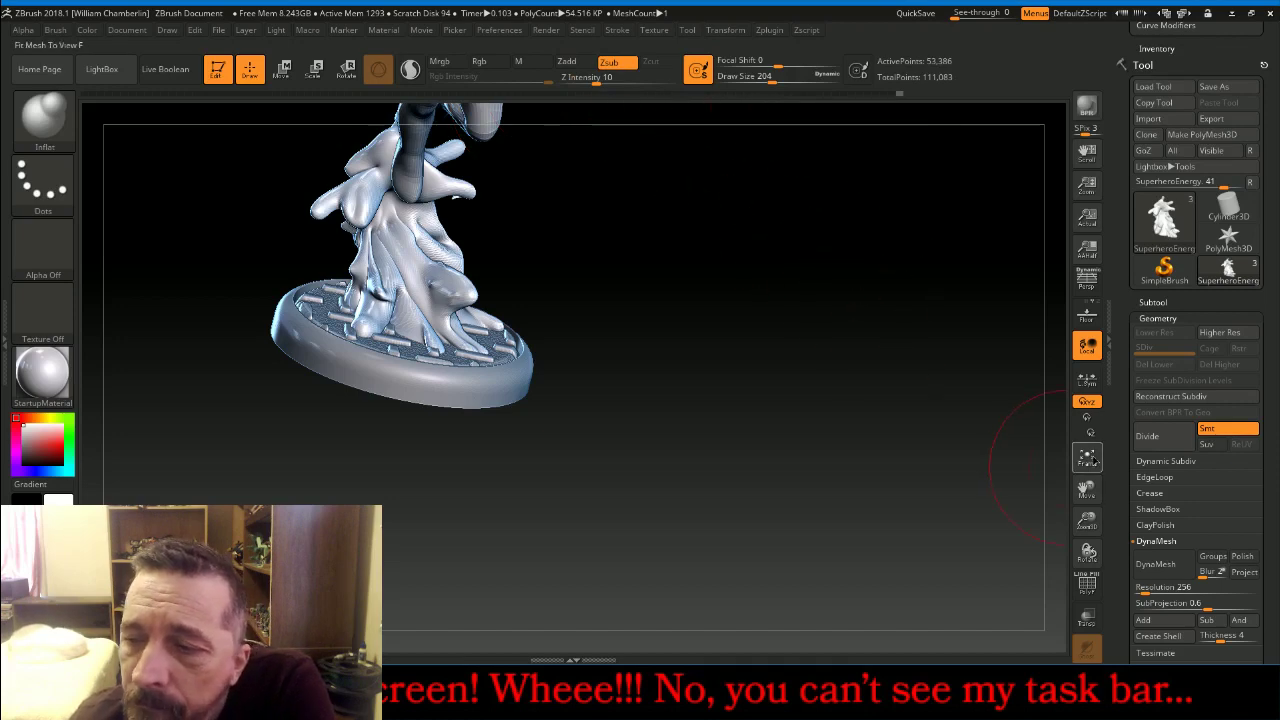
left_click(1087, 459)
left_click_drag(775, 80, 750, 81)
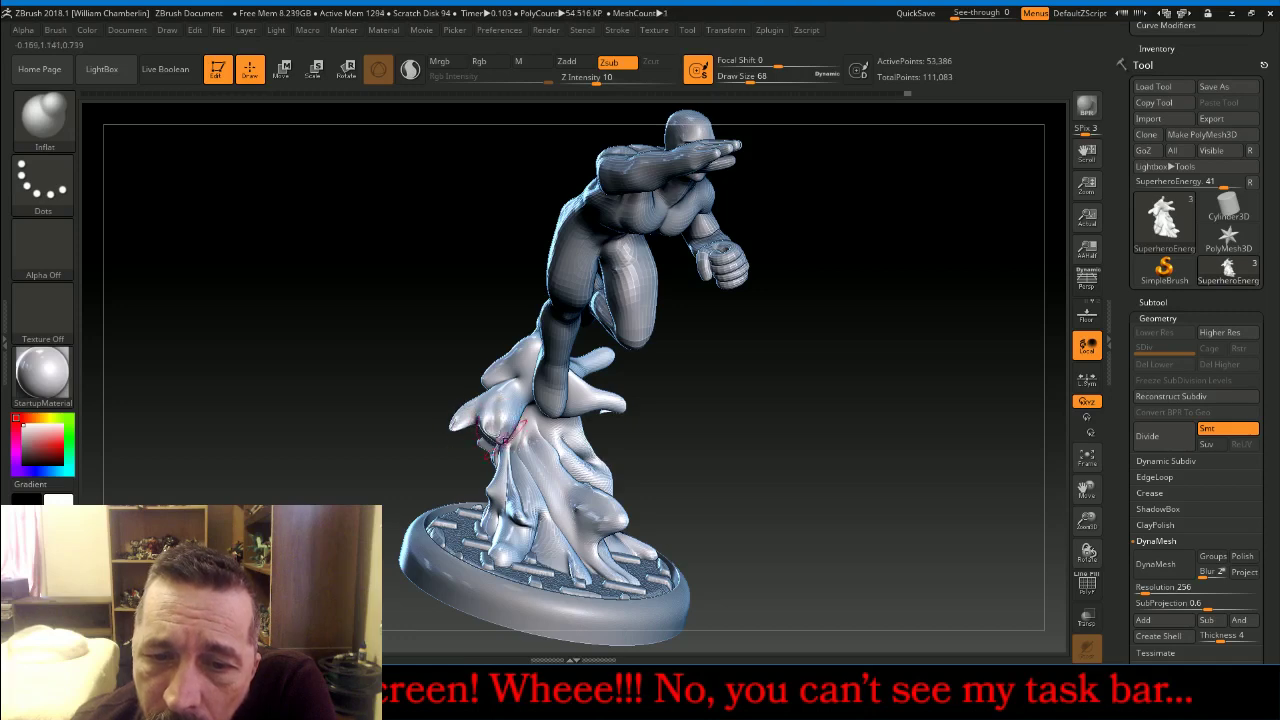
mouse_move(497, 438)
right_mouse_down()
mouse_move(500, 405)
mouse_move(490, 432)
right_mouse_up()
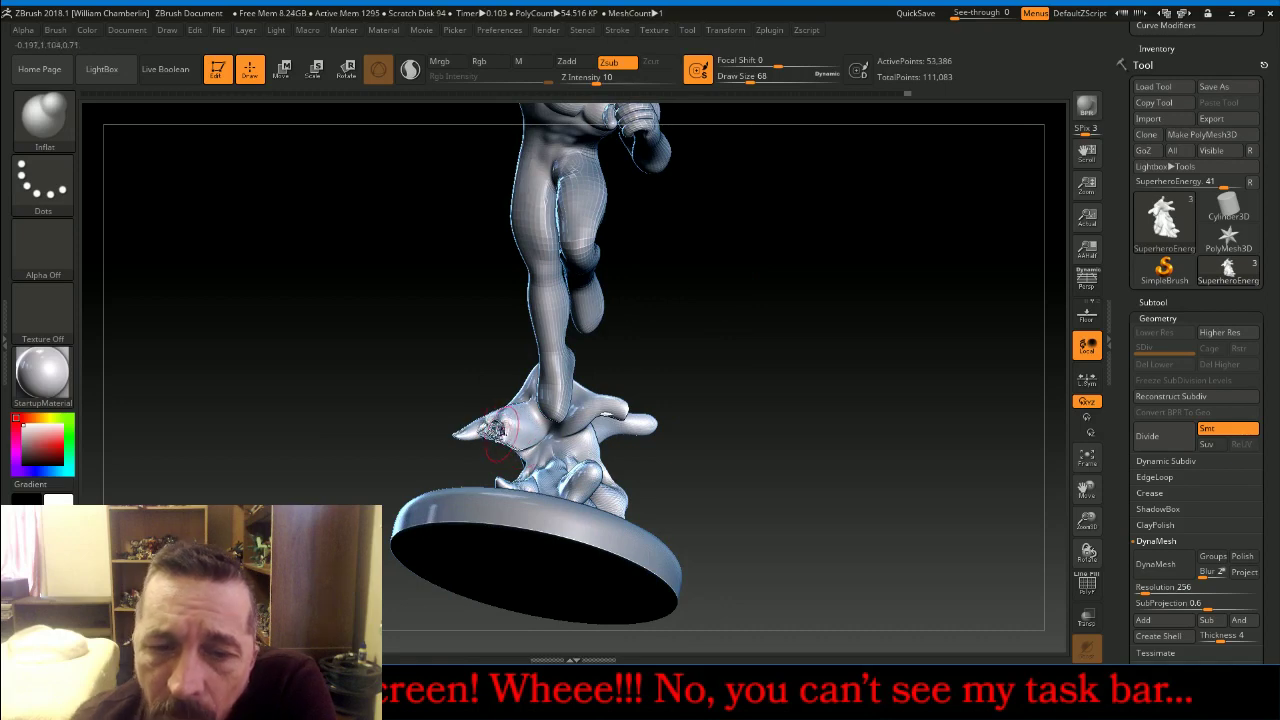
key("shift")
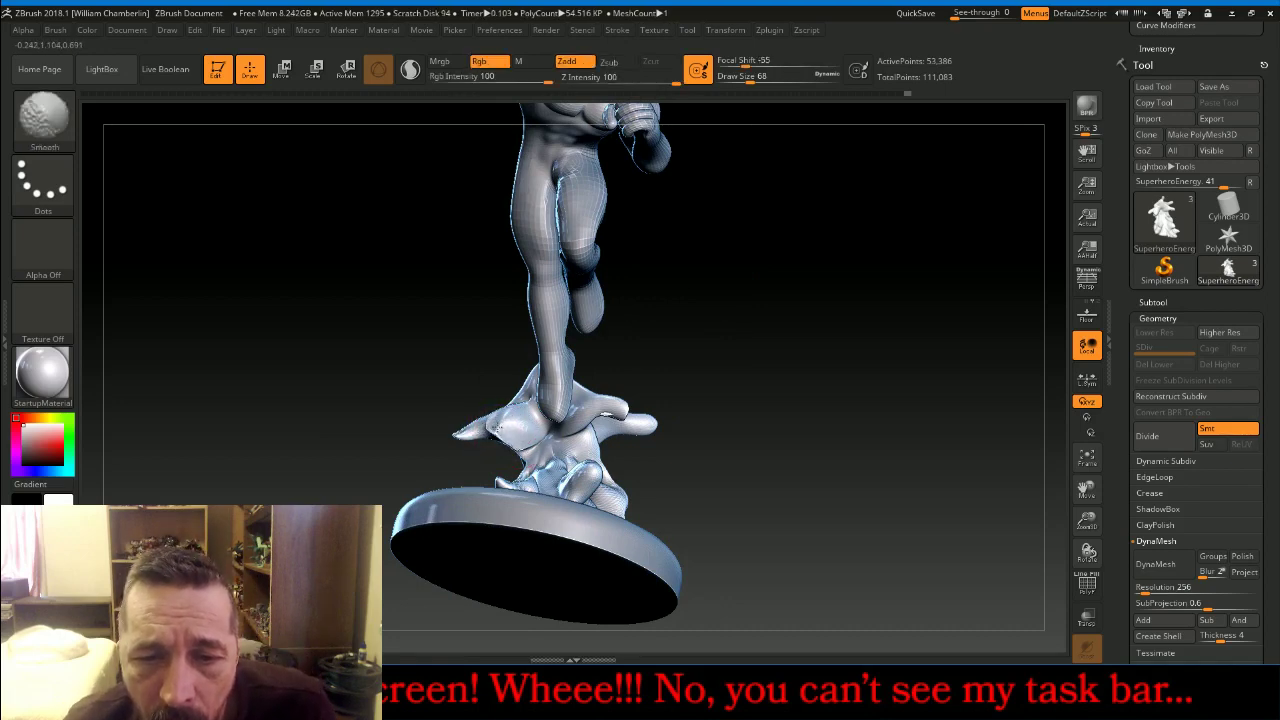
key("alt")
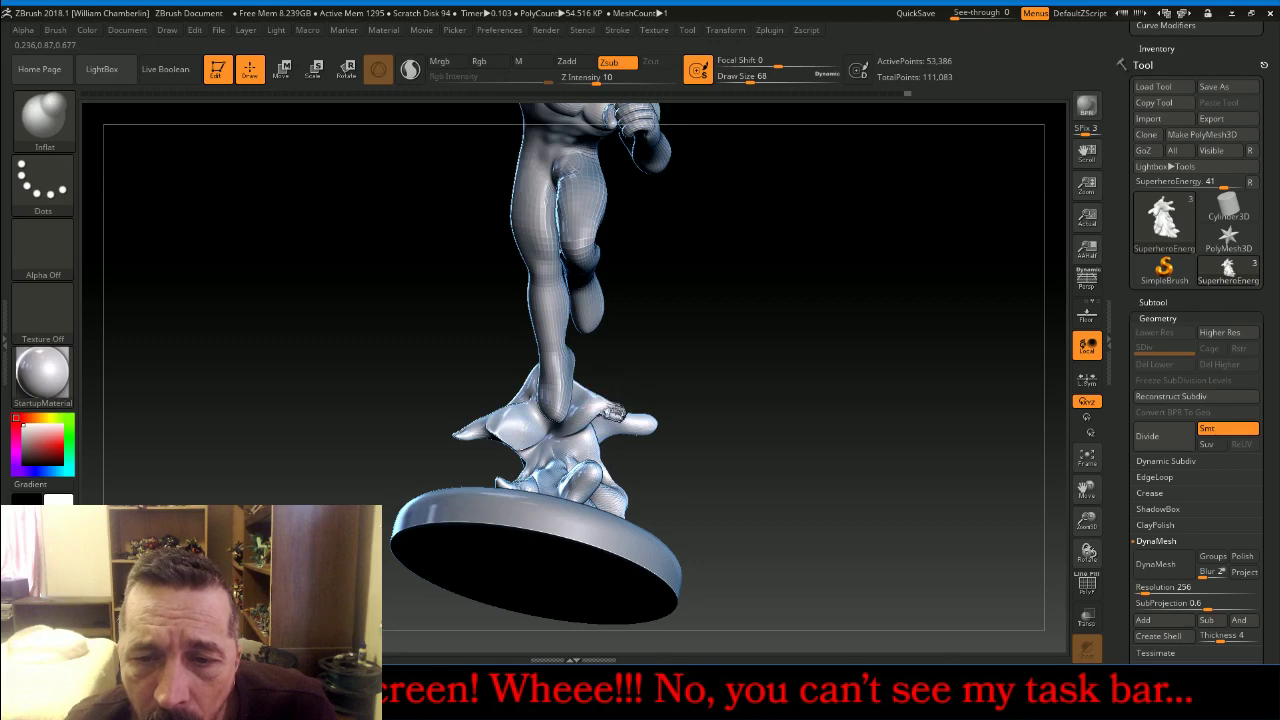
key("shift")
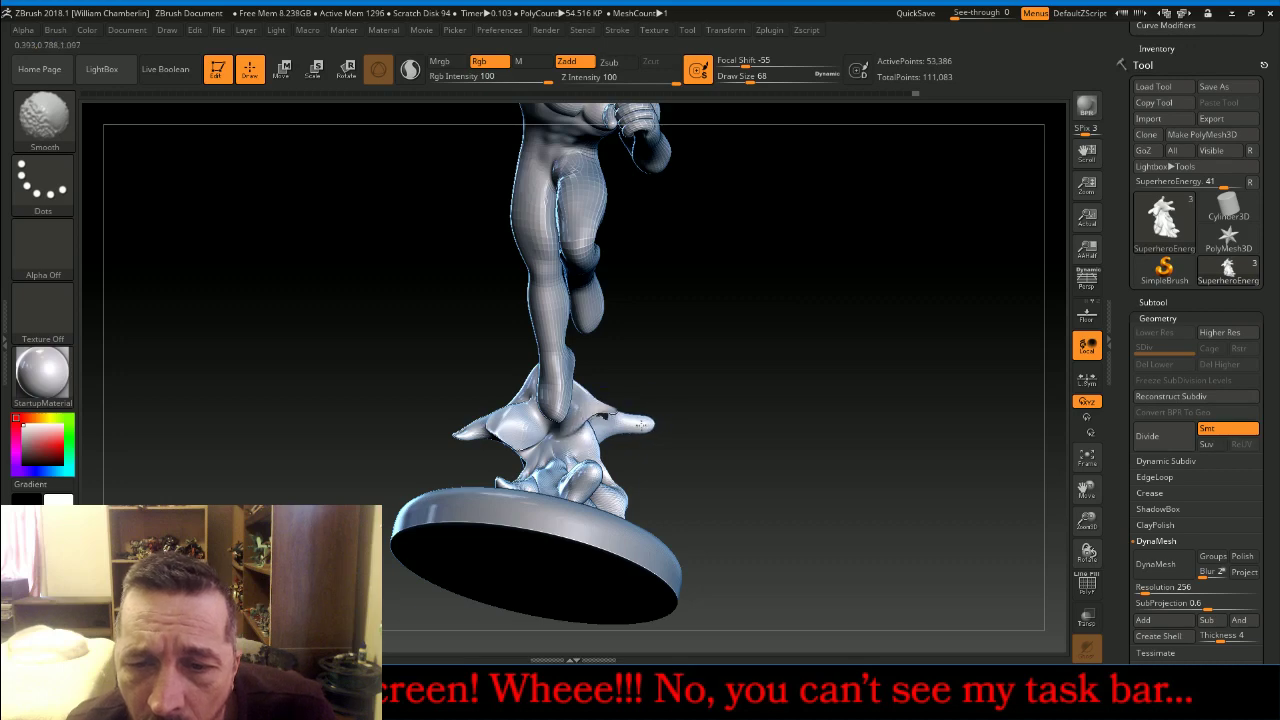
Taper the energy trail's rear spikes into sharper points with subtractive Inflat strokes and smooth them
mouse_move(645, 424)
left_mouse_down()
mouse_move(769, 346)
mouse_move(713, 371)
left_mouse_up()
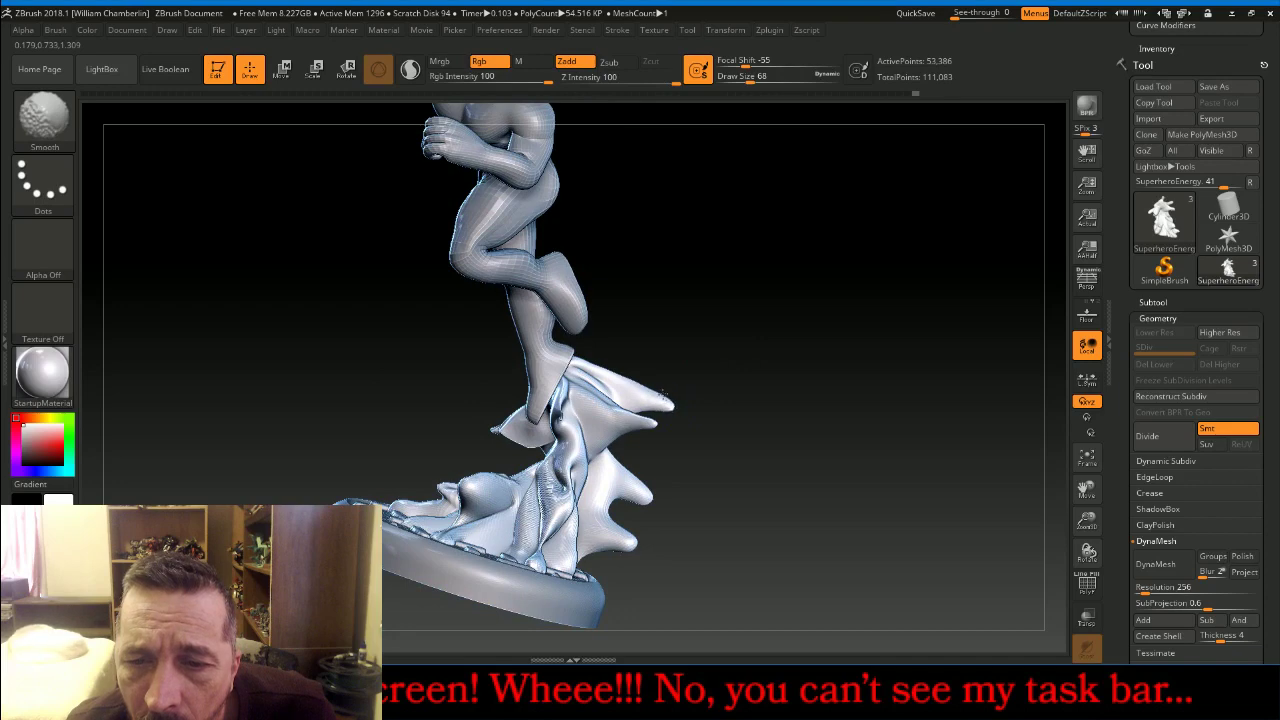
key("alt")
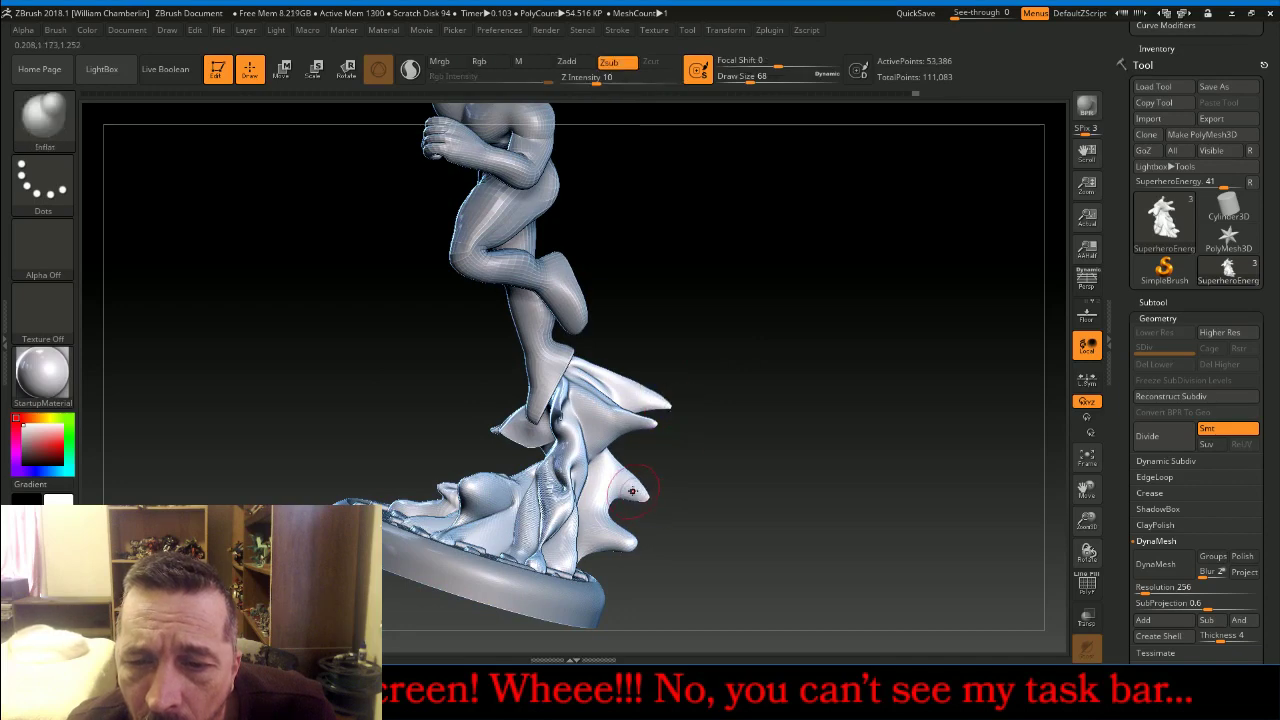
key("shift")
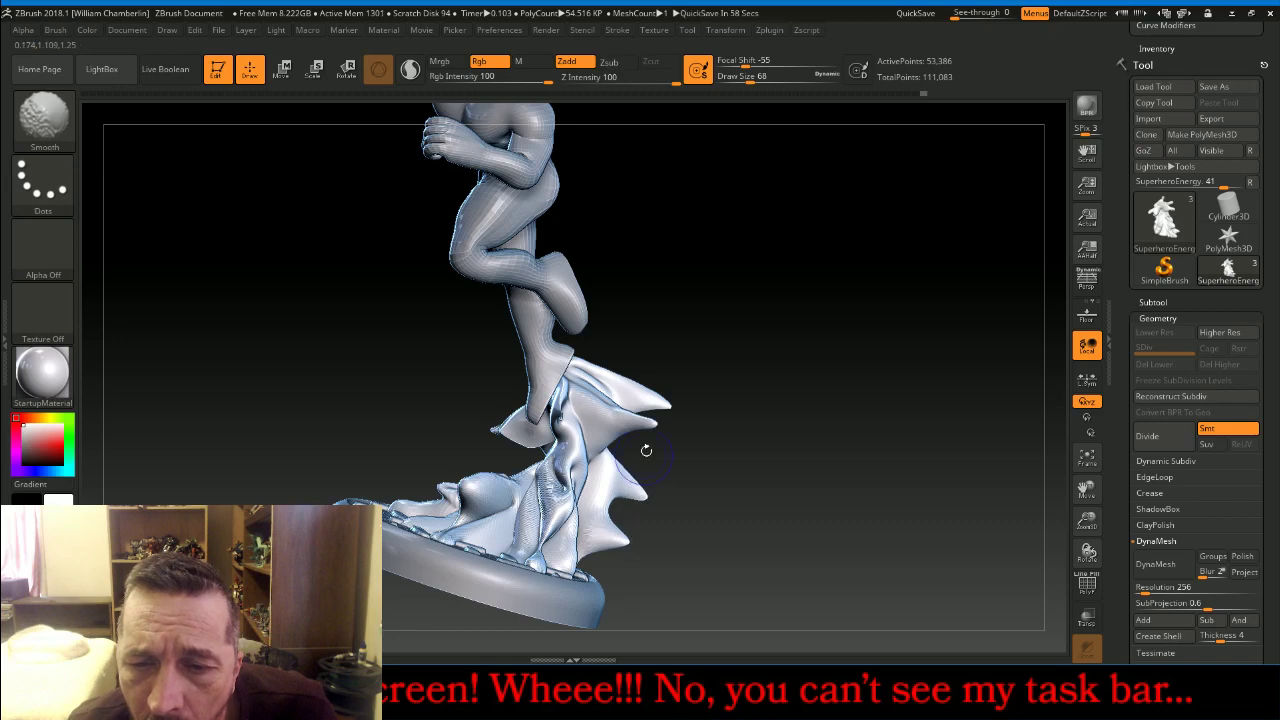
key("alt")
Deflate the thick low spike extending over the base into a pointed shape and smooth its surface
left_click_drag(734, 426, 659, 440)
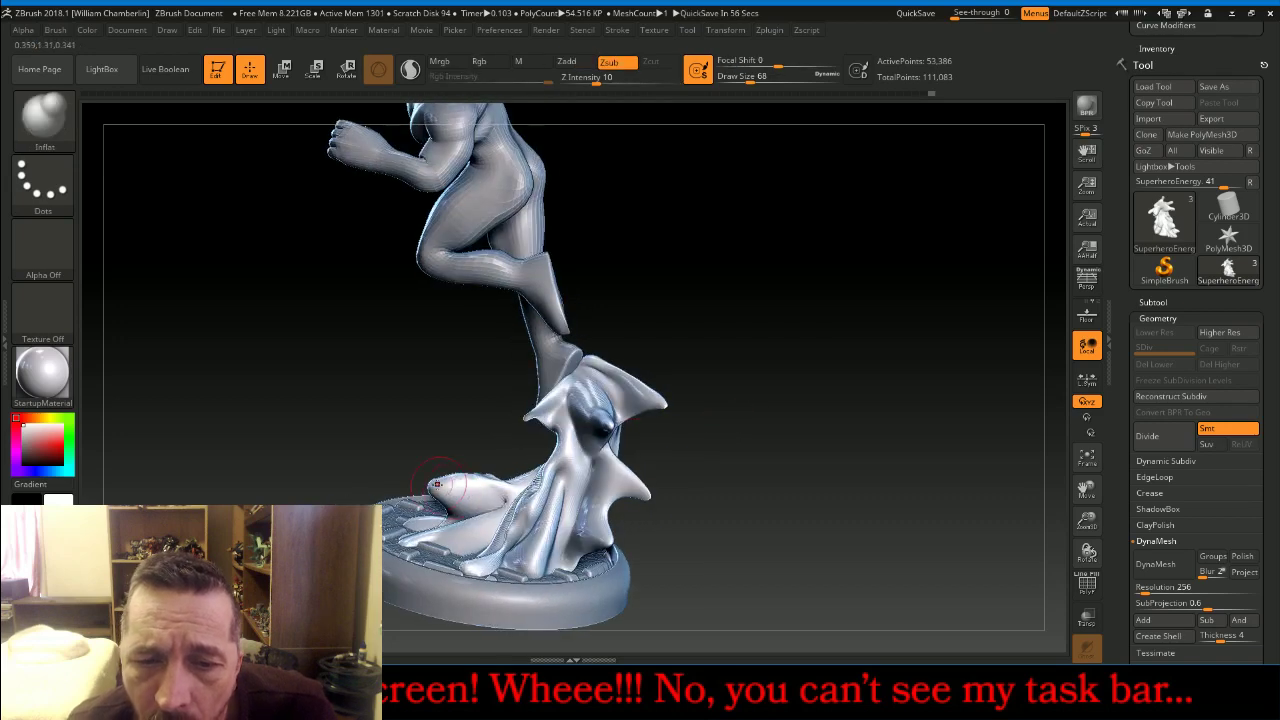
left_click_drag(437, 484, 461, 479)
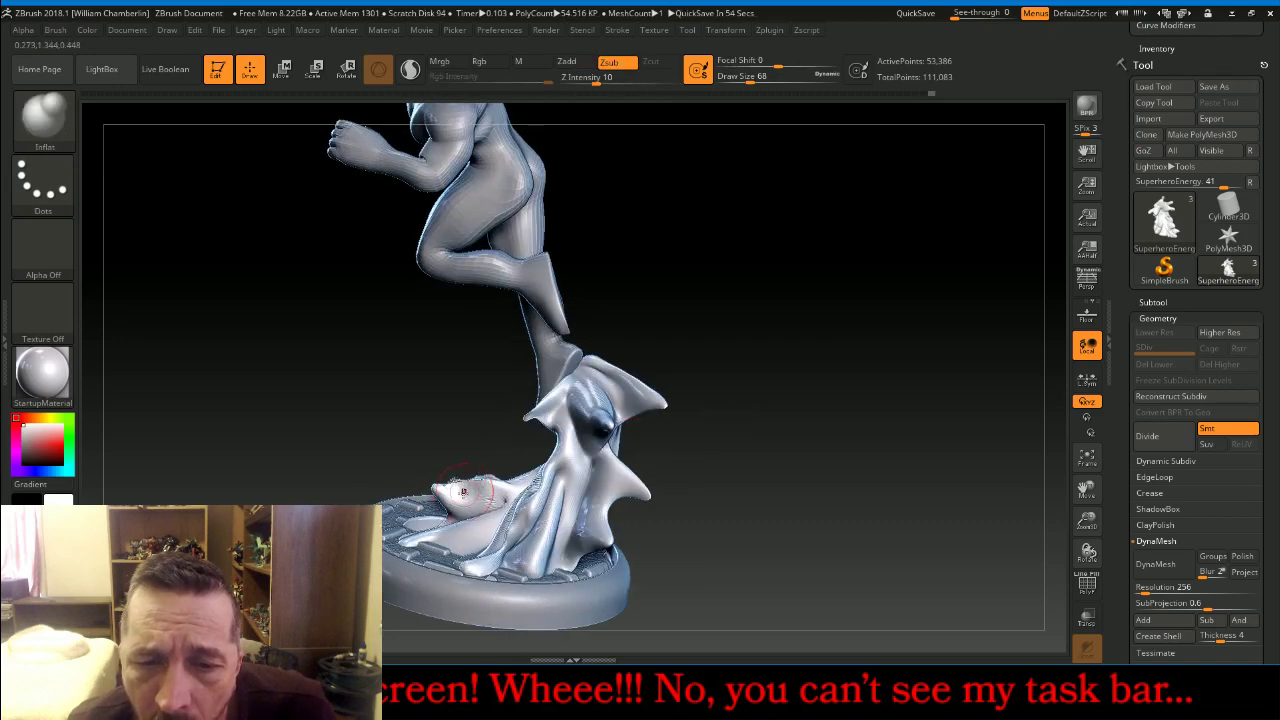
key("shift")
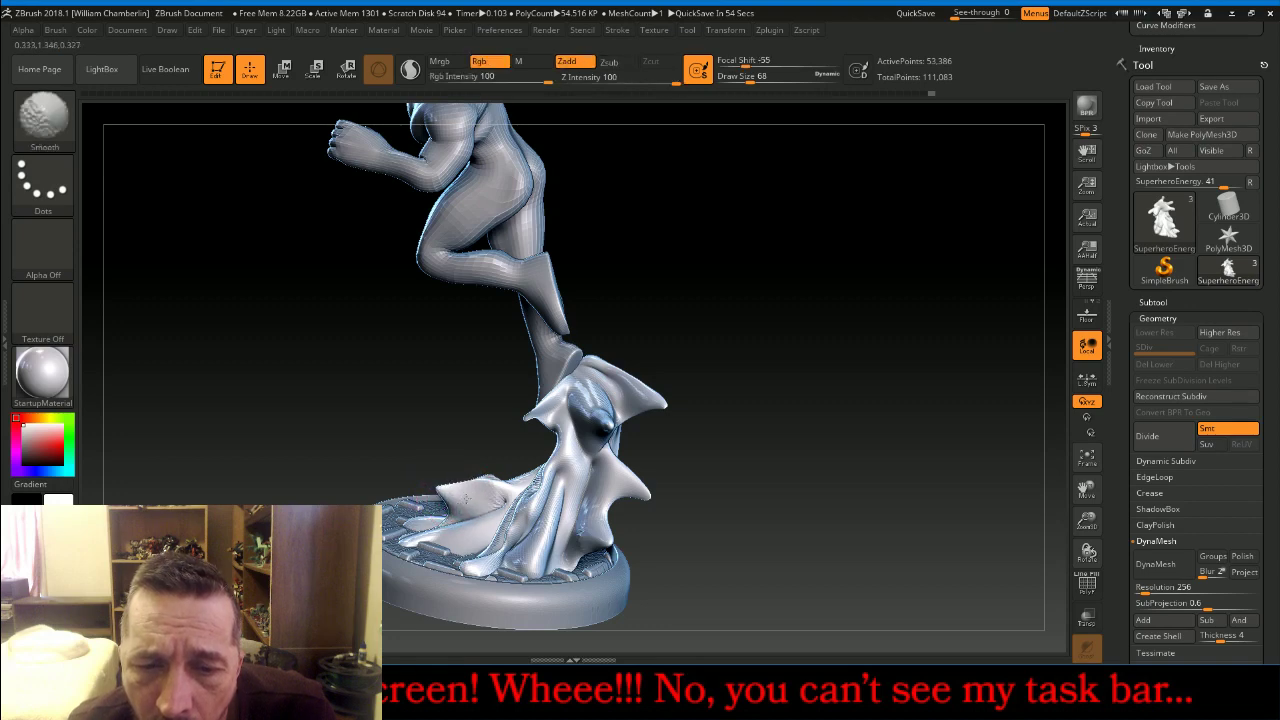
mouse_move(465, 498)
left_mouse_down("shift")
mouse_move(552, 531)
mouse_move(643, 487)
left_mouse_up("shift")
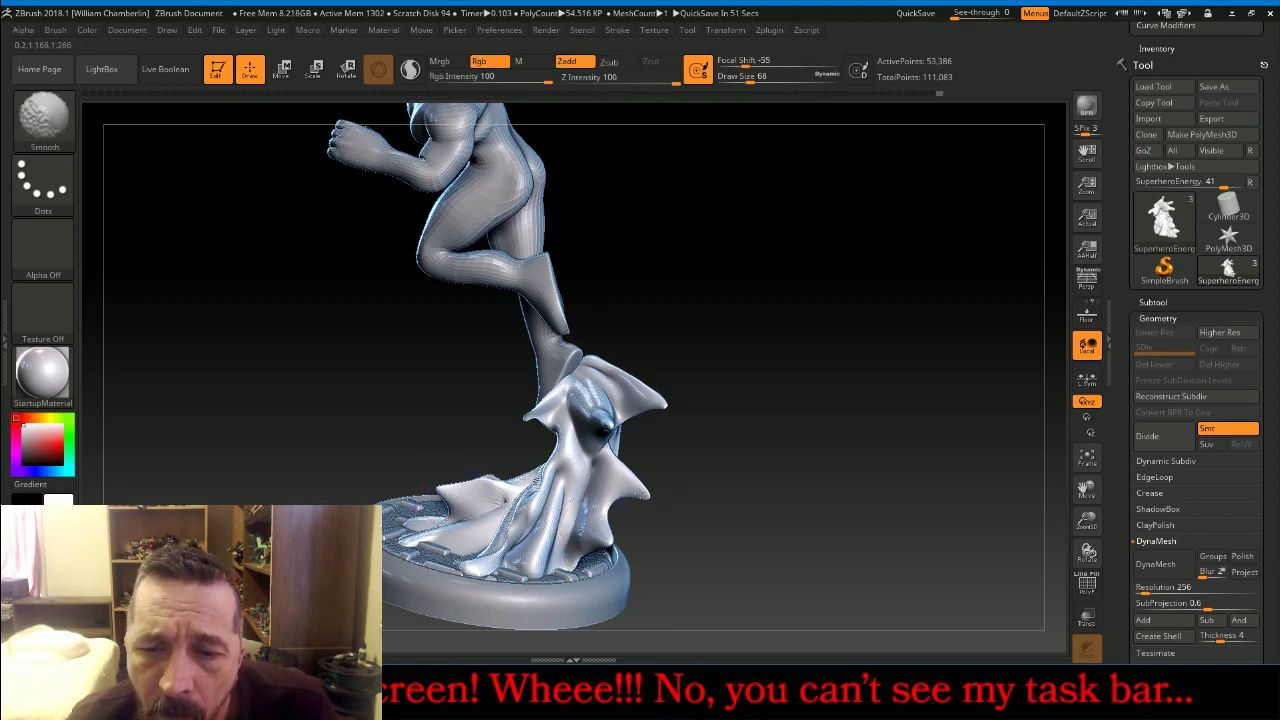
mouse_move(791, 457)
left_mouse_down()
mouse_move(884, 436)
mouse_move(1011, 516)
mouse_move(1078, 498)
mouse_move(1078, 484)
left_mouse_up()
mouse_move(873, 481)
left_mouse_down()
mouse_move(923, 437)
mouse_move(938, 452)
mouse_move(911, 452)
left_mouse_up()
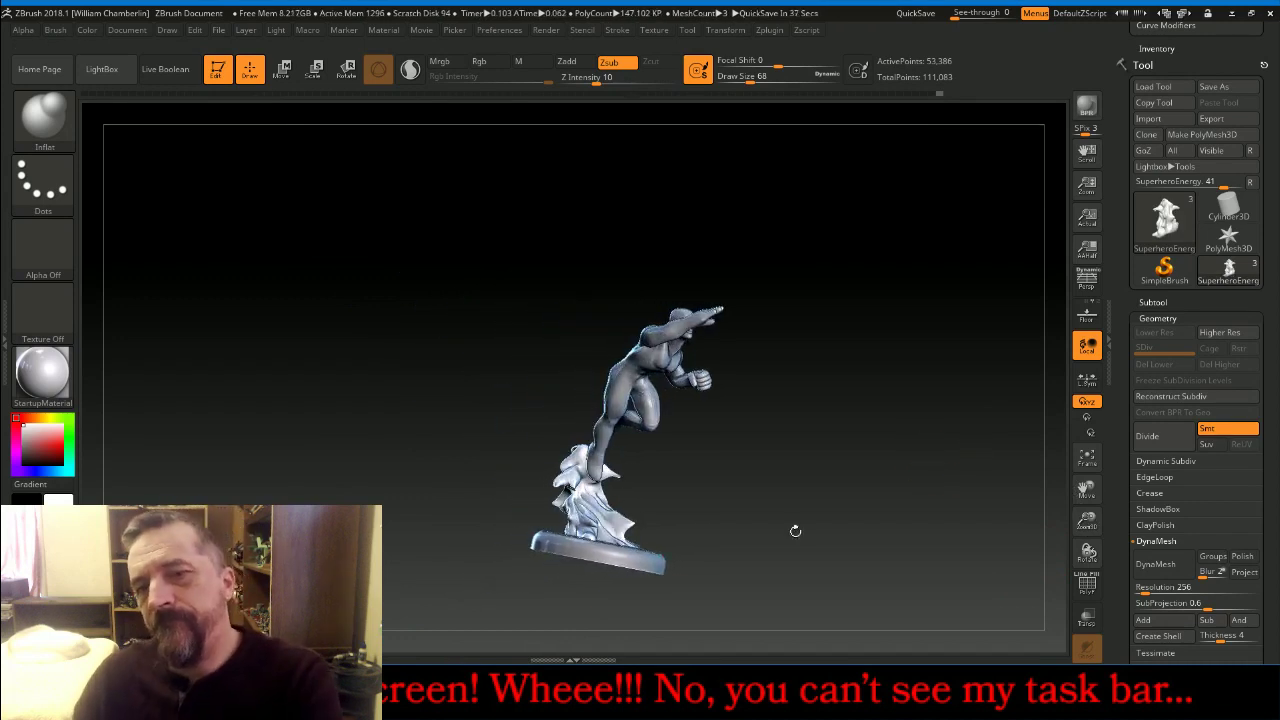
left_click(470, 692)
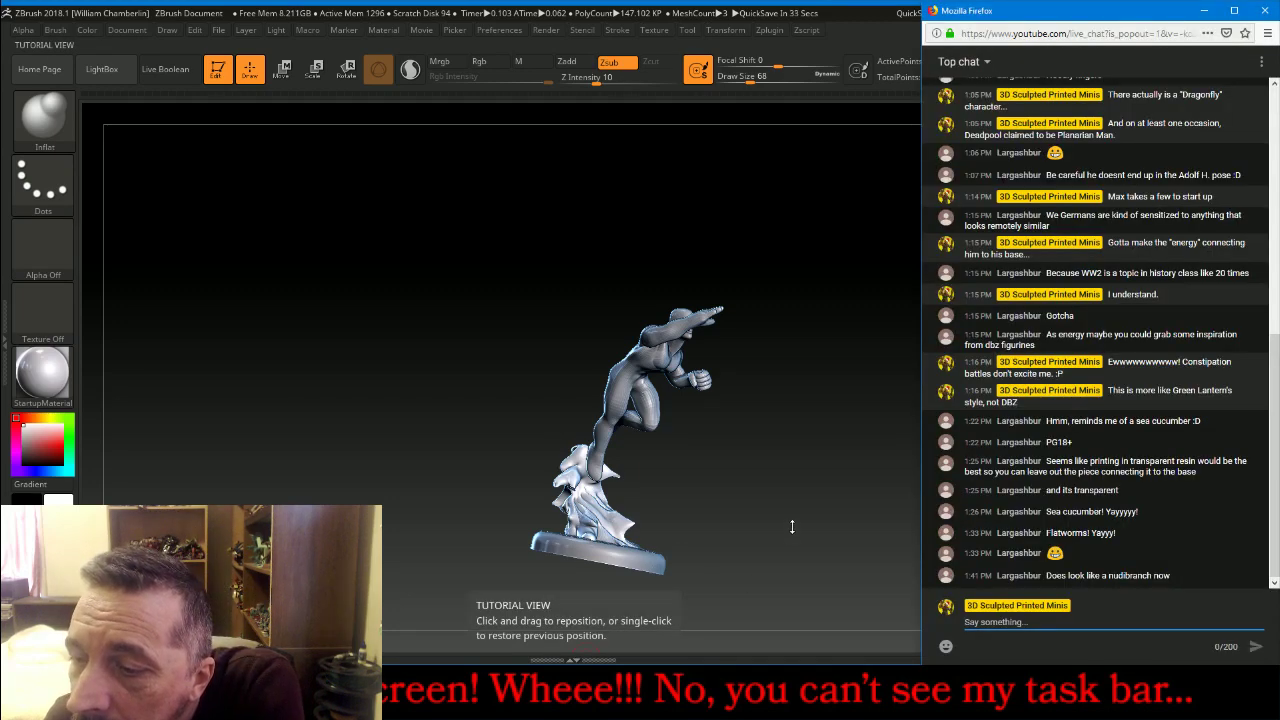
mouse_move(793, 527)
left_mouse_down()
mouse_move(837, 540)
mouse_move(823, 527)
mouse_move(1062, 372)
left_mouse_up()
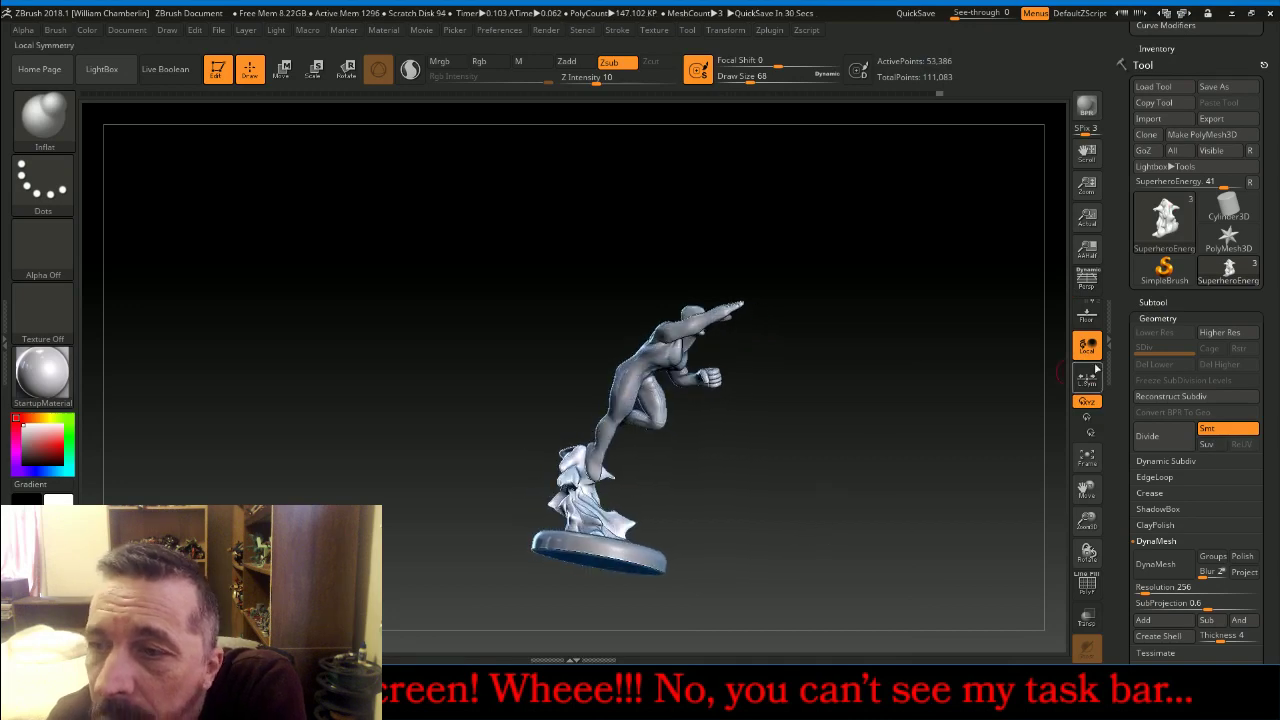
Make SuperheroBody the active subtool and set its DynaMesh resolution to 712
left_click(1160, 301)
left_click(1171, 330)
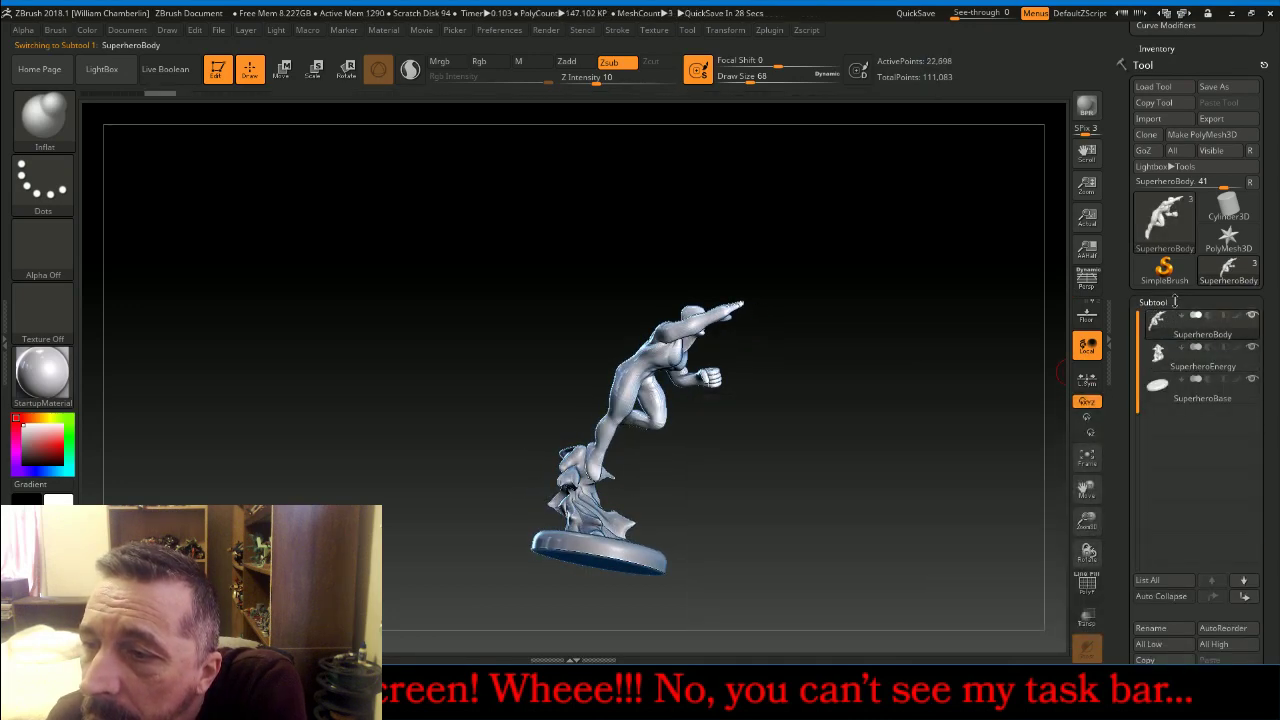
left_click(1160, 301)
left_click(1160, 318)
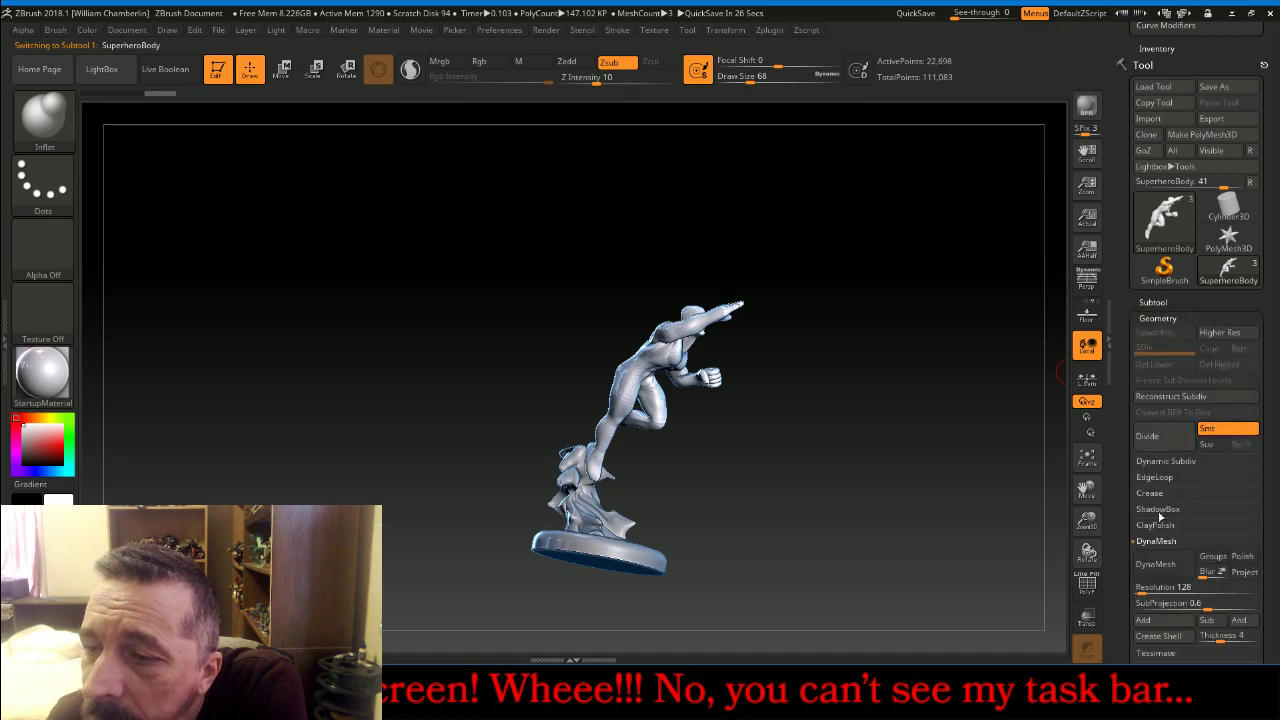
left_click(1160, 587)
type("712")
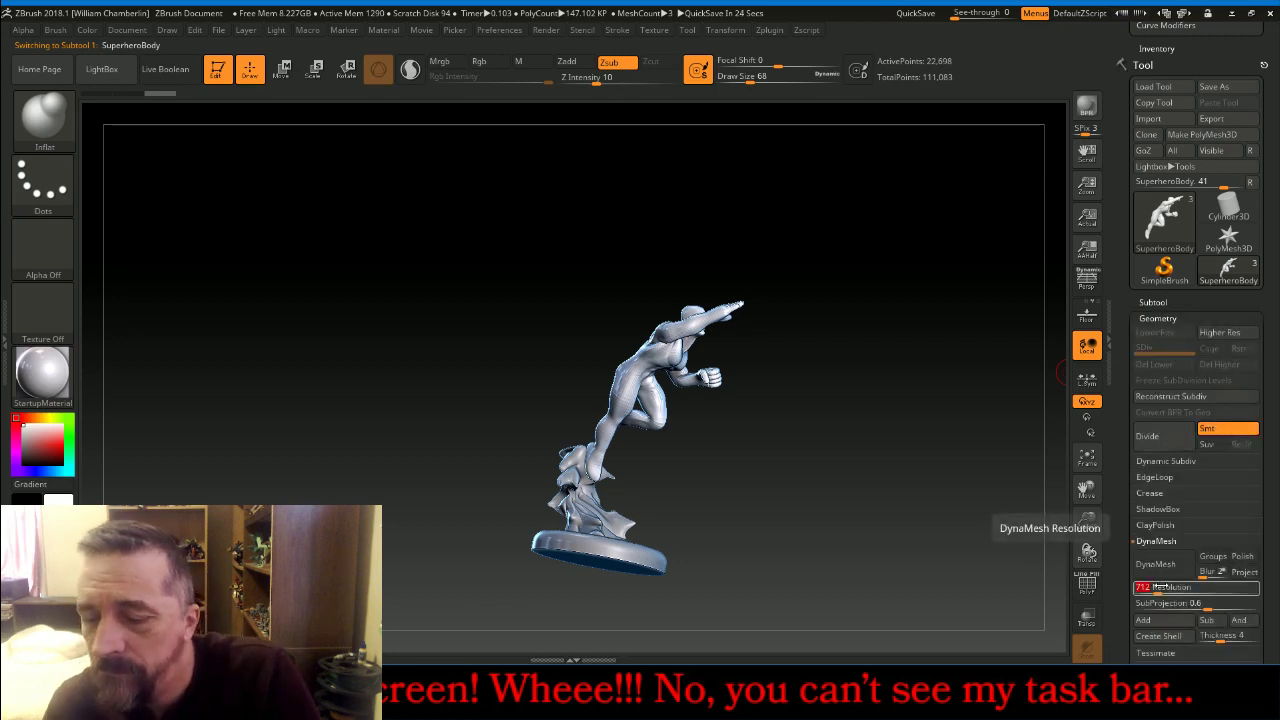
Subdivide the superhero's body up to subdivision level 4 and delete the lower levels
left_click(1155, 436)
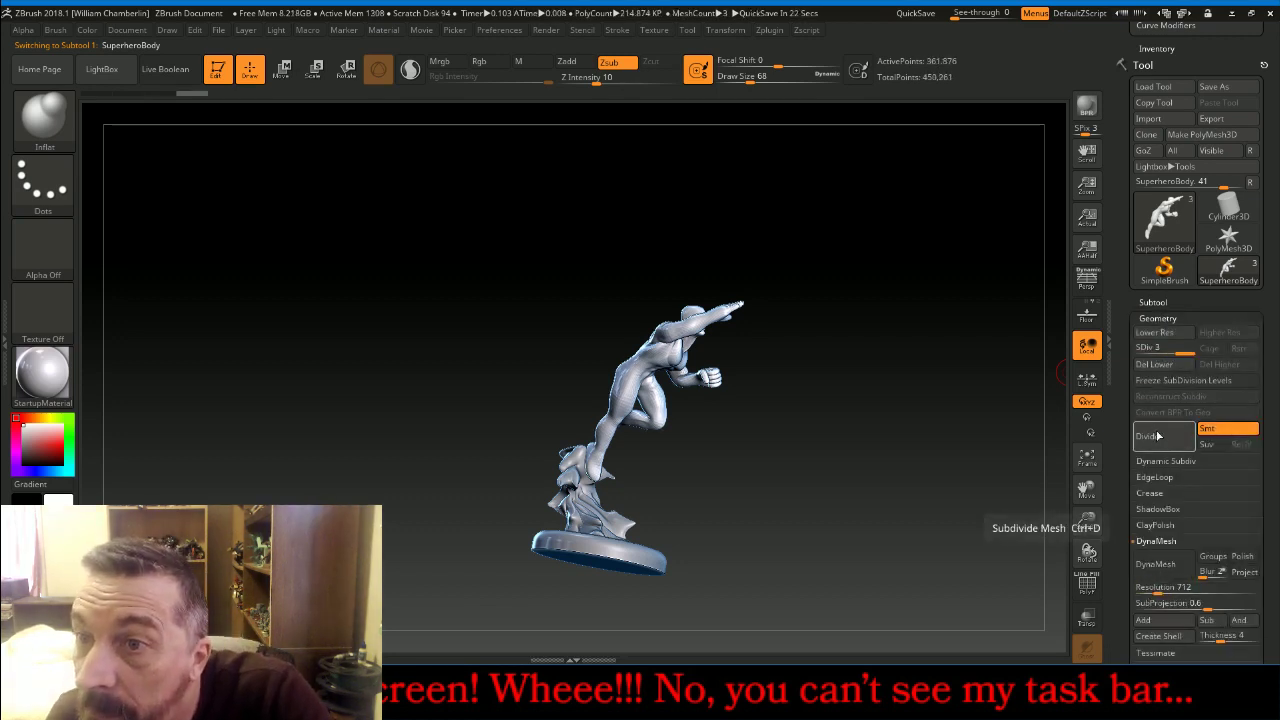
left_click(1155, 435)
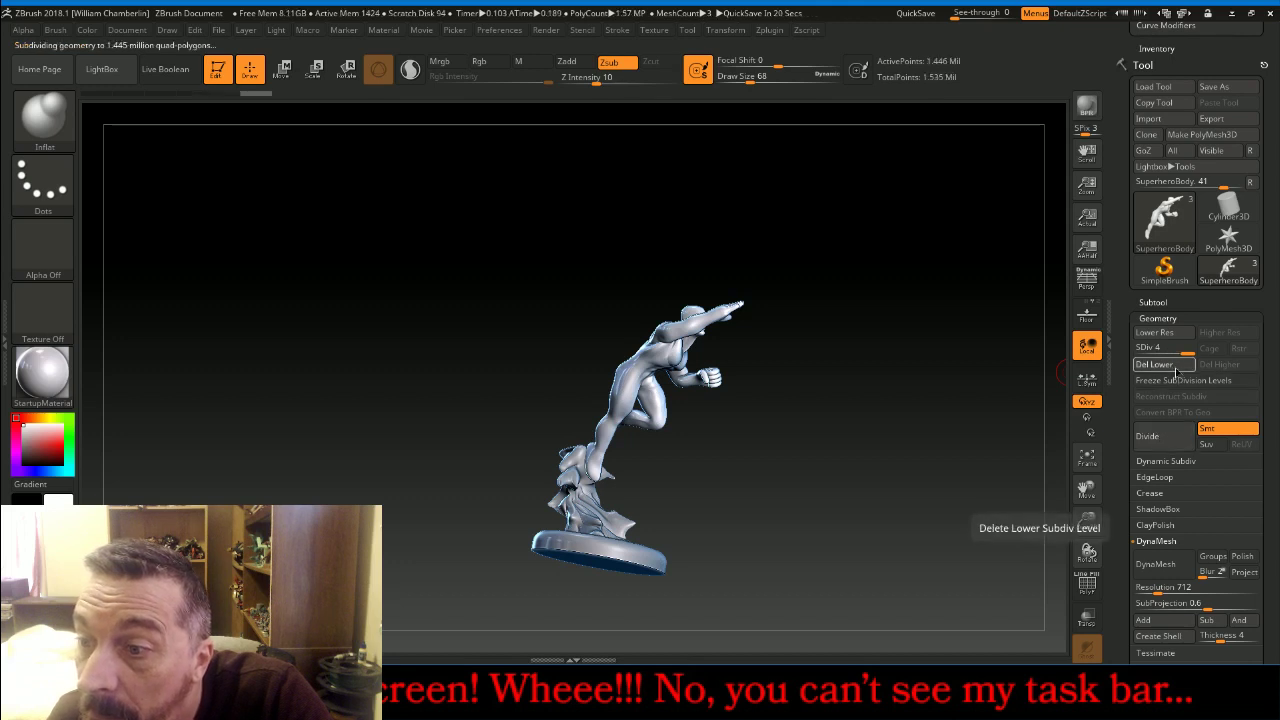
left_click(1154, 364)
Remesh the superhero's body with DynaMesh at resolution 512
left_click(1087, 458)
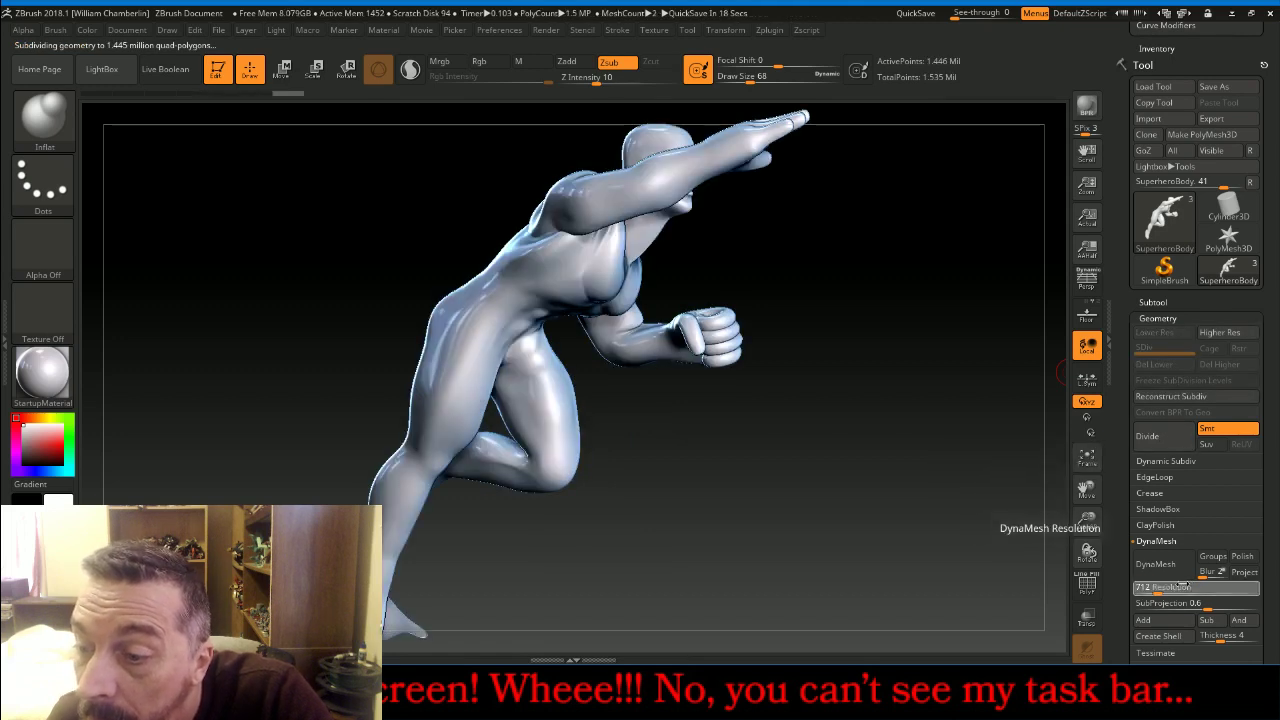
left_click(1181, 587)
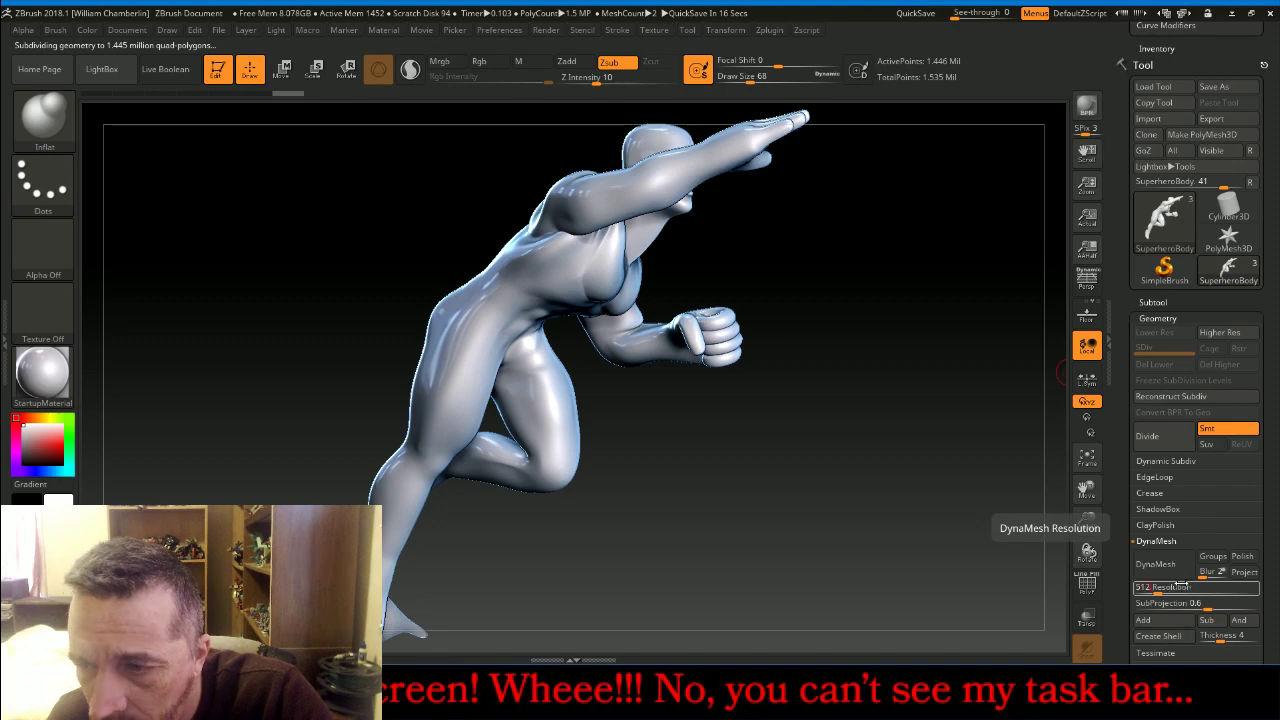
left_click(1161, 567)
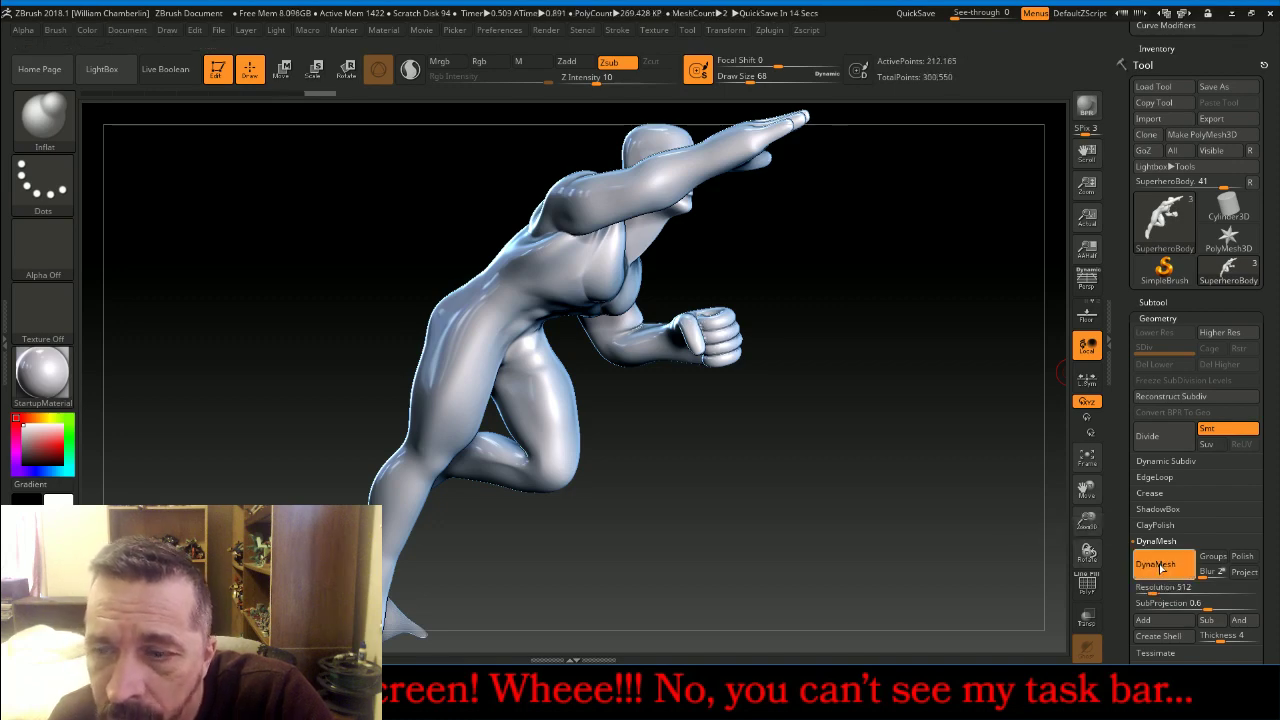
Smooth out the crease at the raised arm's elbow on the superhero's body
left_click_drag(997, 515, 936, 511)
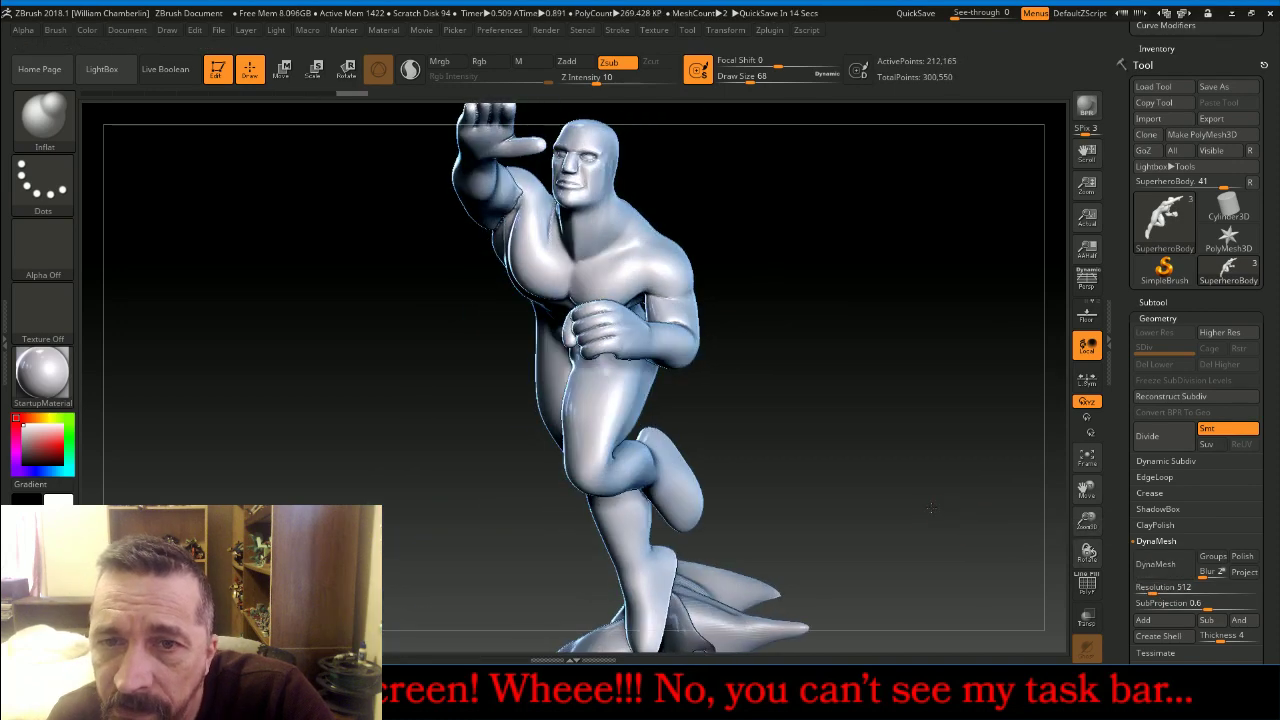
left_click_drag(1087, 521, 1088, 565)
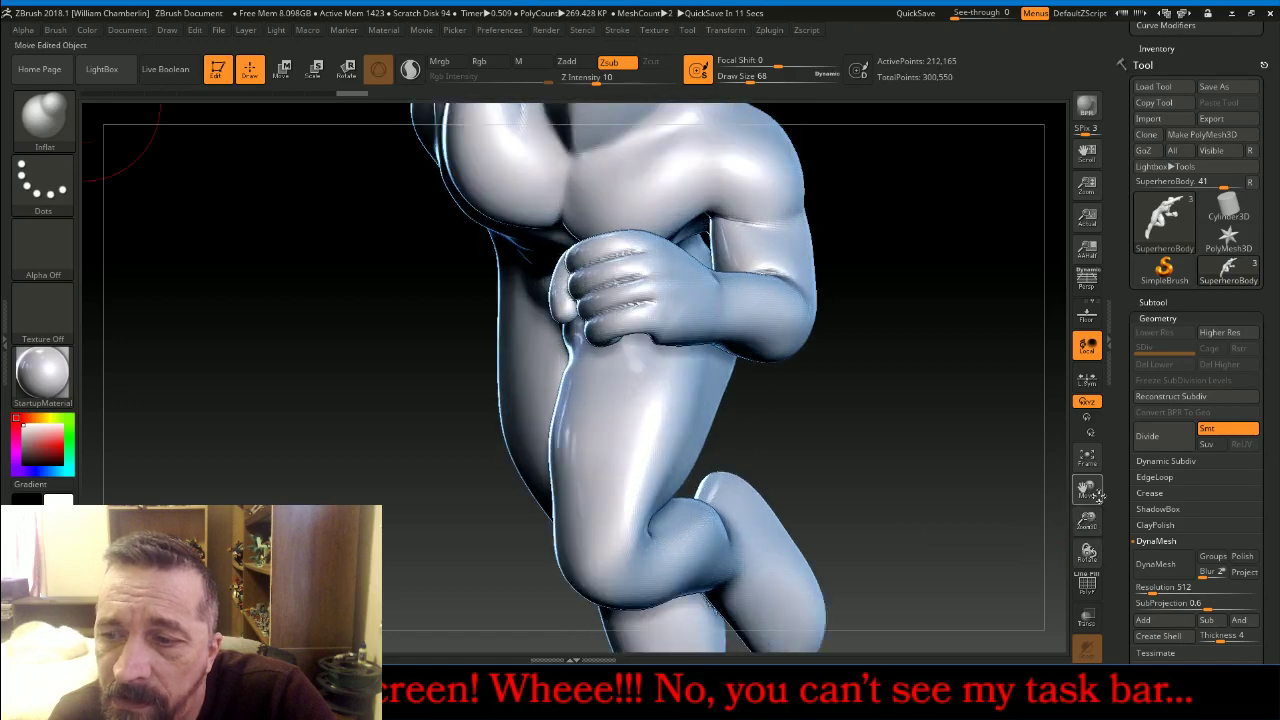
left_click_drag(1087, 490, 1070, 642)
left_click_drag(1087, 490, 1085, 615)
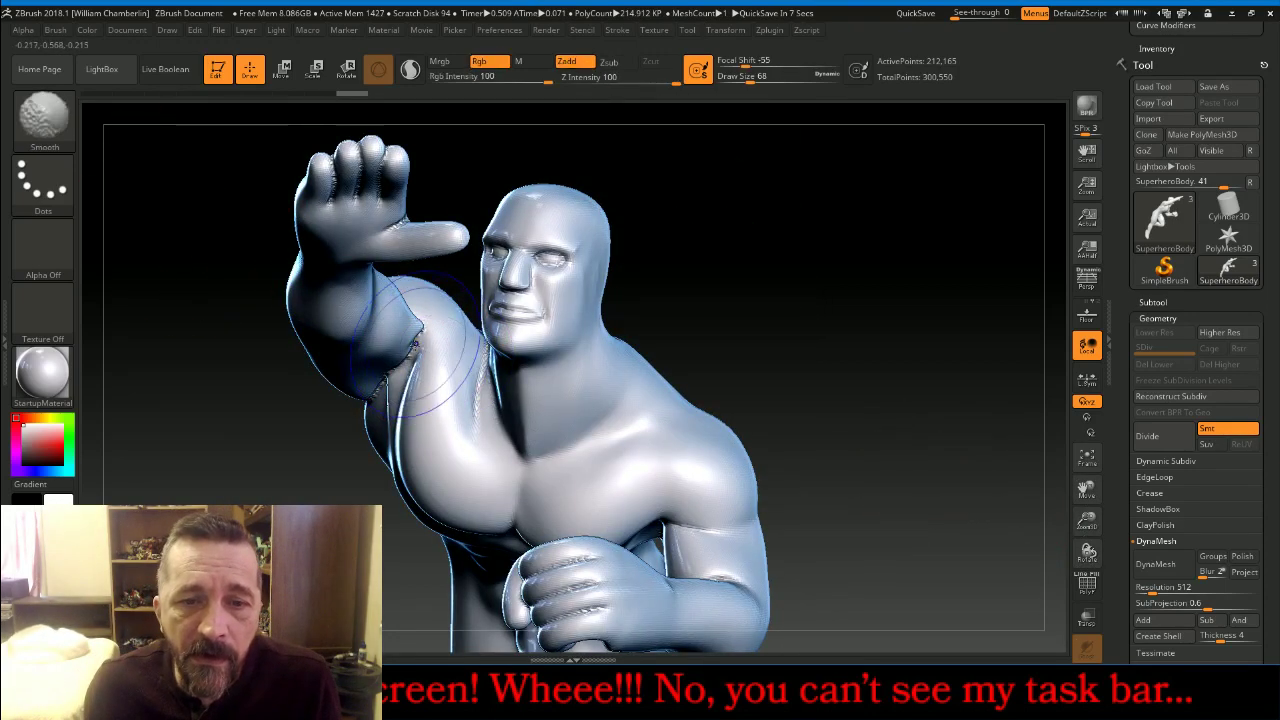
mouse_move(412, 345)
left_mouse_down()
mouse_move(424, 332)
mouse_move(396, 385)
mouse_move(404, 372)
left_mouse_up()
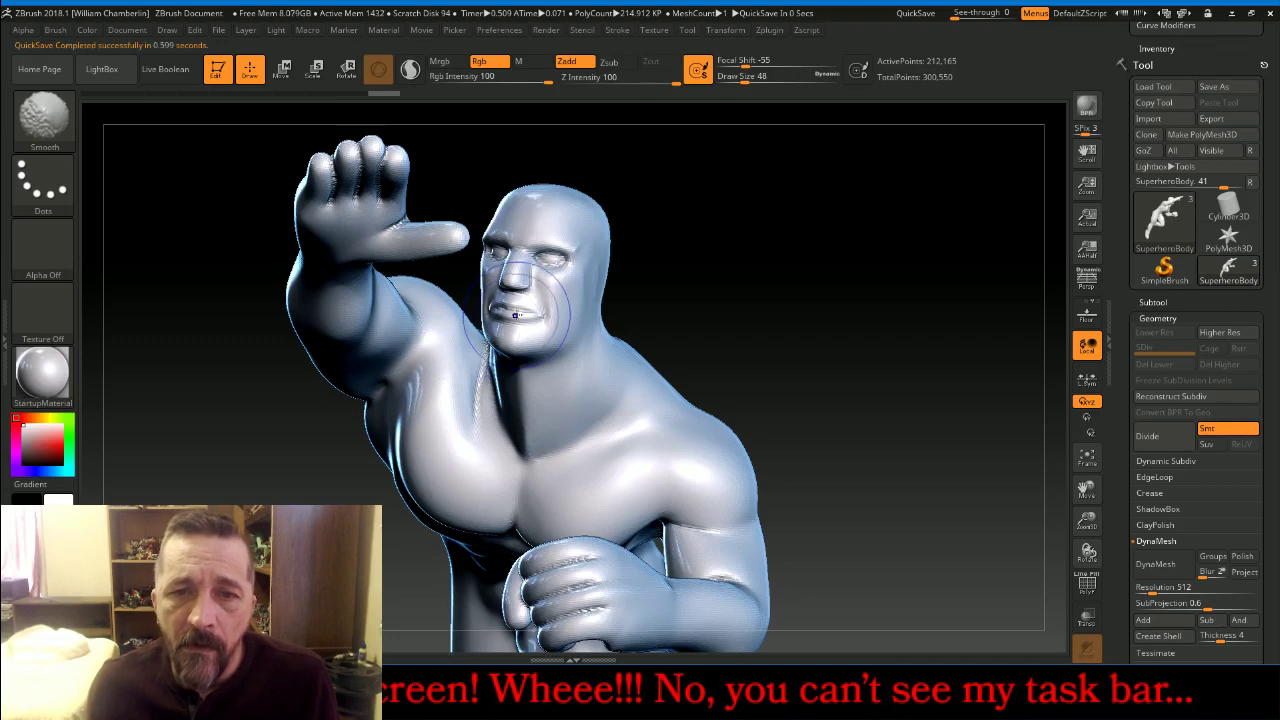
Smooth away the superhero's mouth with a smaller brush at draw size 24 and undo the last subtractive Inflat stroke on the face
key("bracketleft")
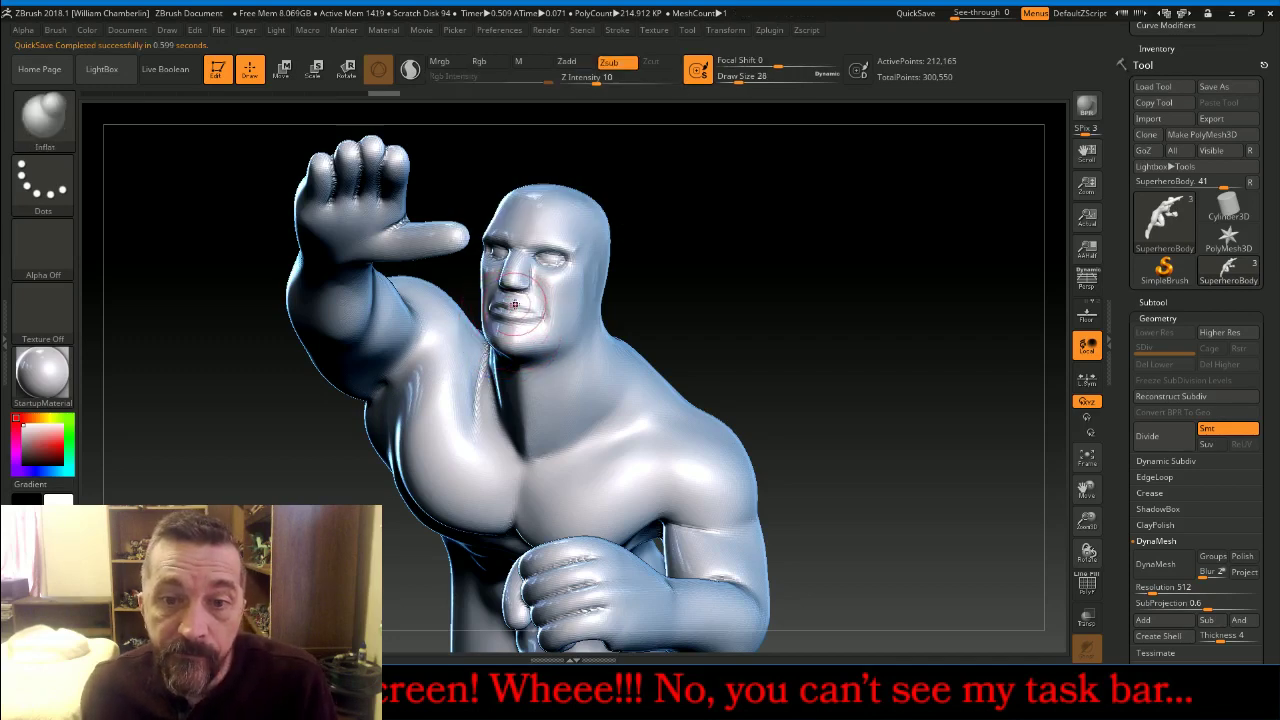
key("shift")
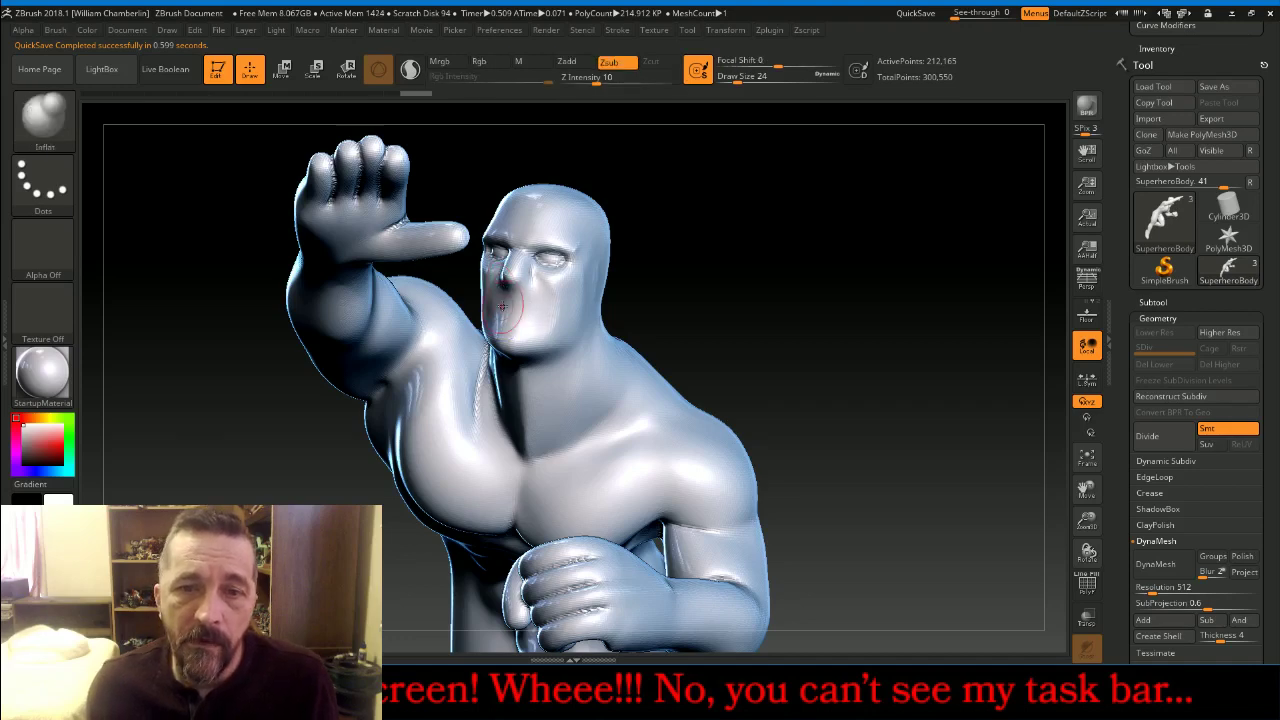
key("ctrl+z")
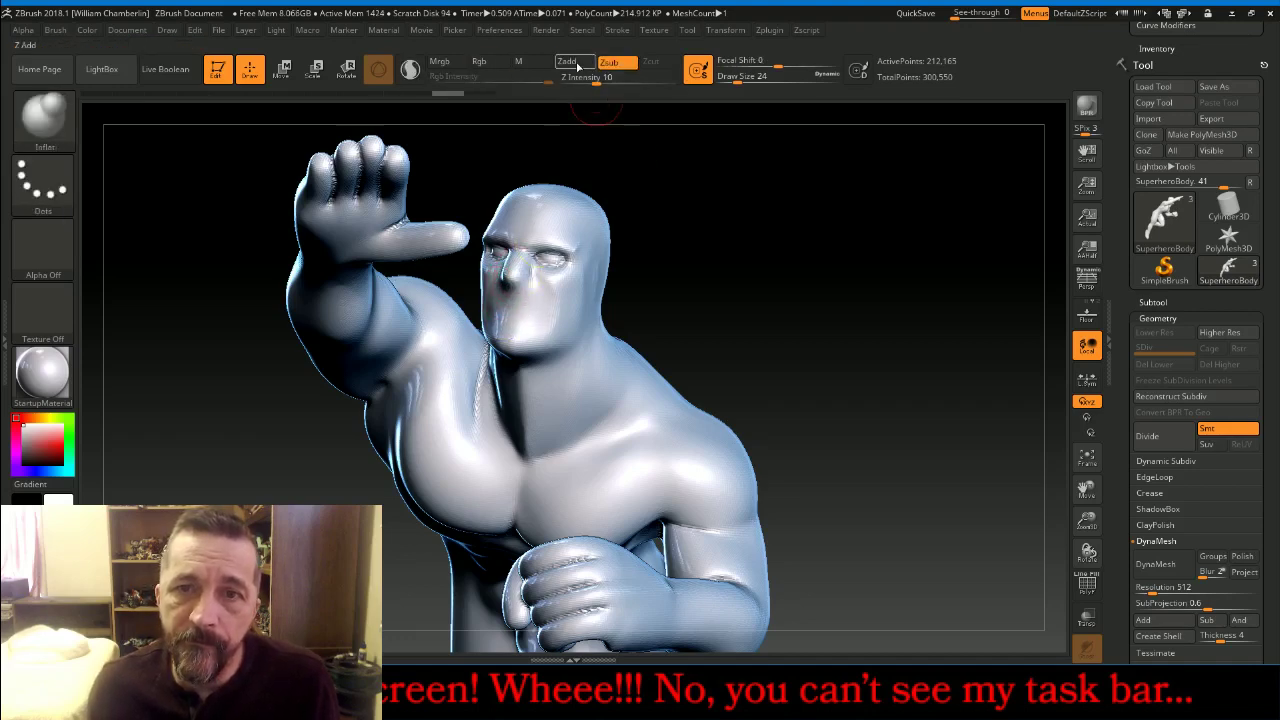
Fill out the superhero's lower face around the former mouth with Inflat in Zadd mode and smooth it into a mask-like surface
left_click(573, 62)
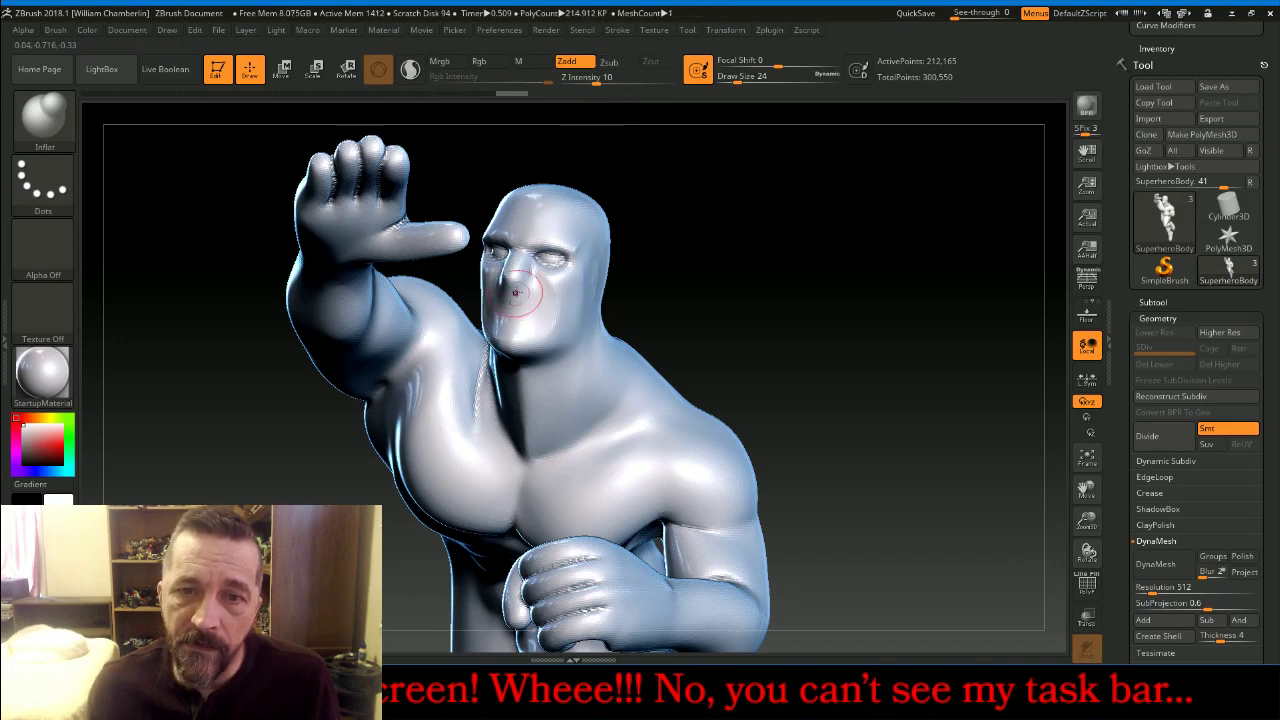
left_click_drag(520, 318, 503, 330)
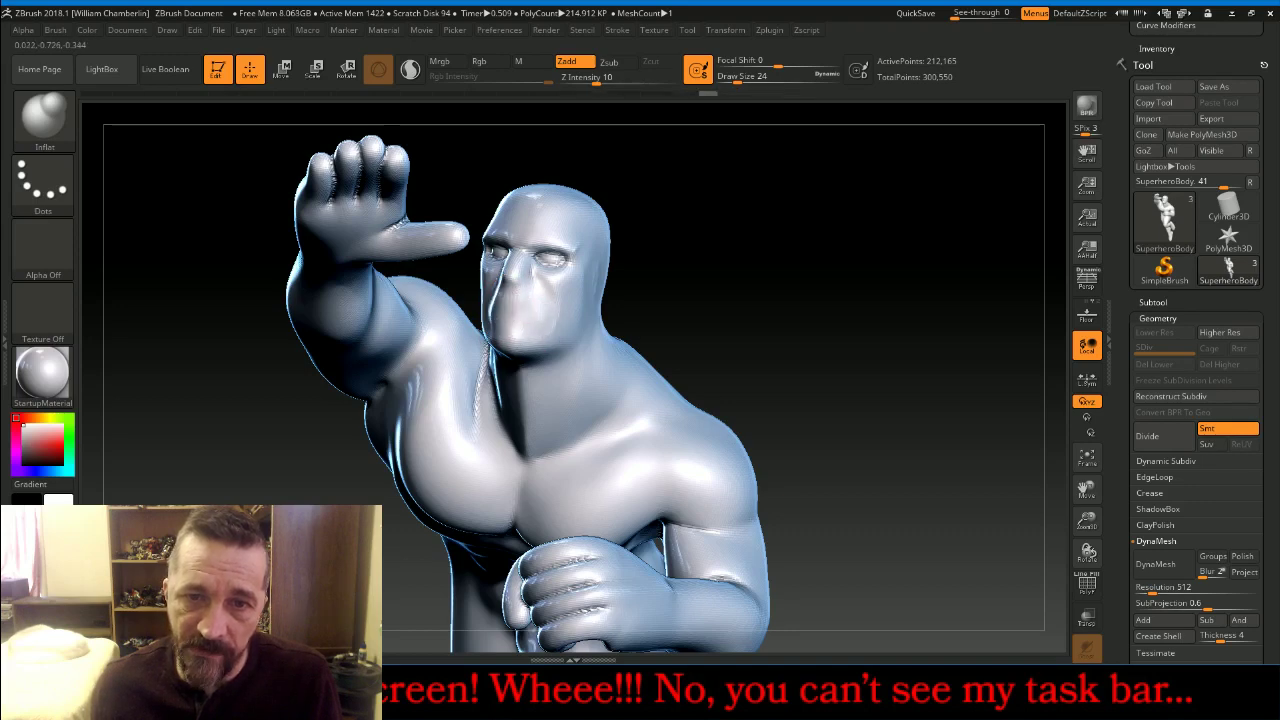
right_click_drag(510, 308, 530, 318)
key("shift")
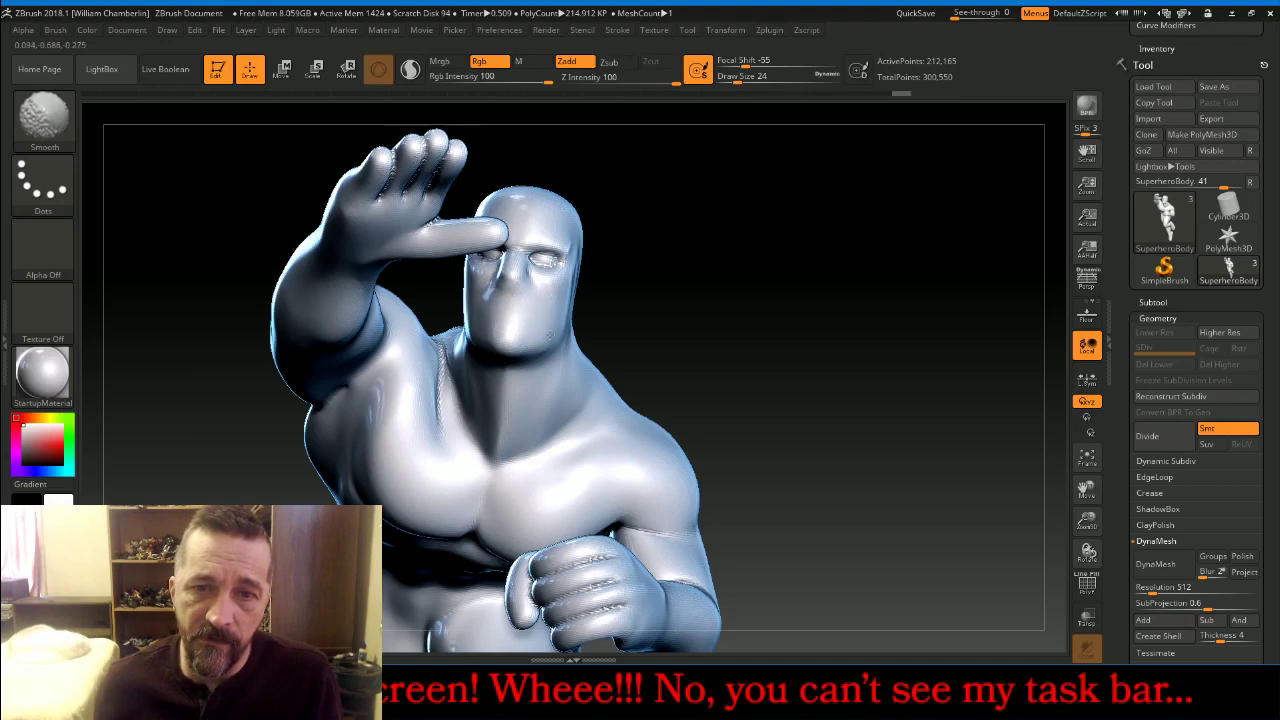
Smooth the front of the superhero's masked lower face below the nose with the brush at draw size 24
right_click_drag(783, 294, 600, 281)
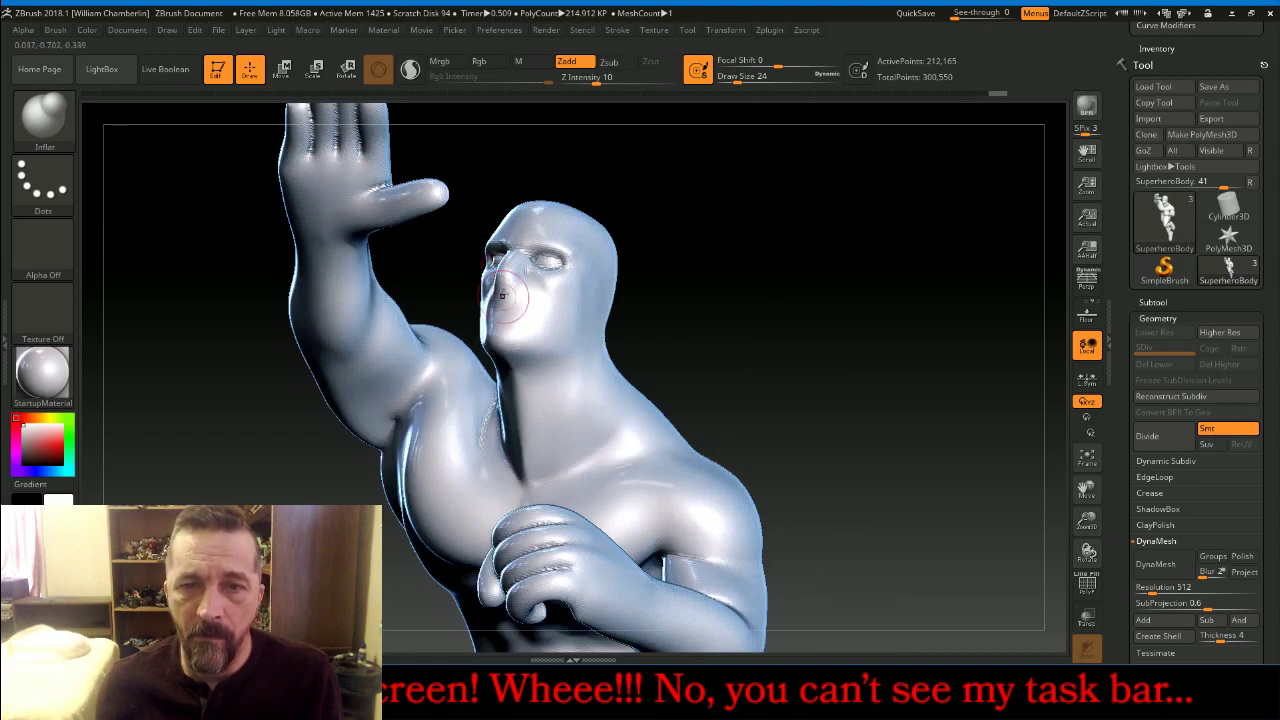
key("shift")
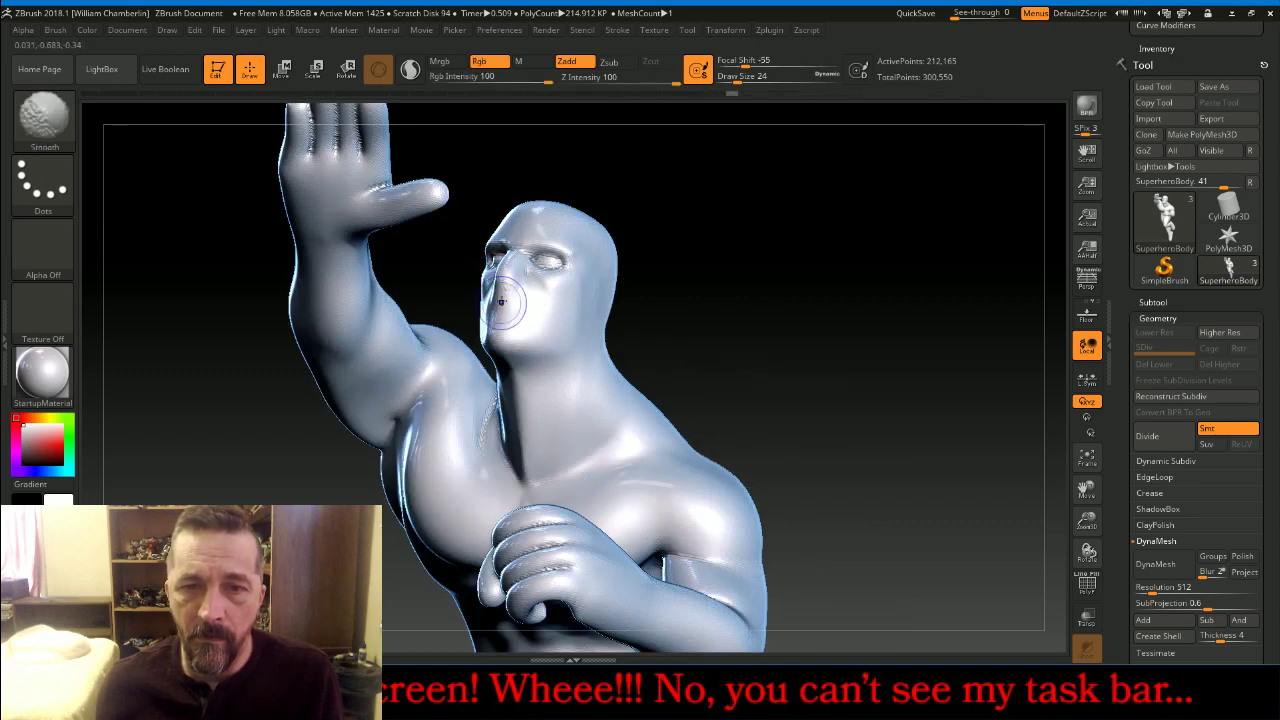
right_click_drag(533, 316, 774, 297)
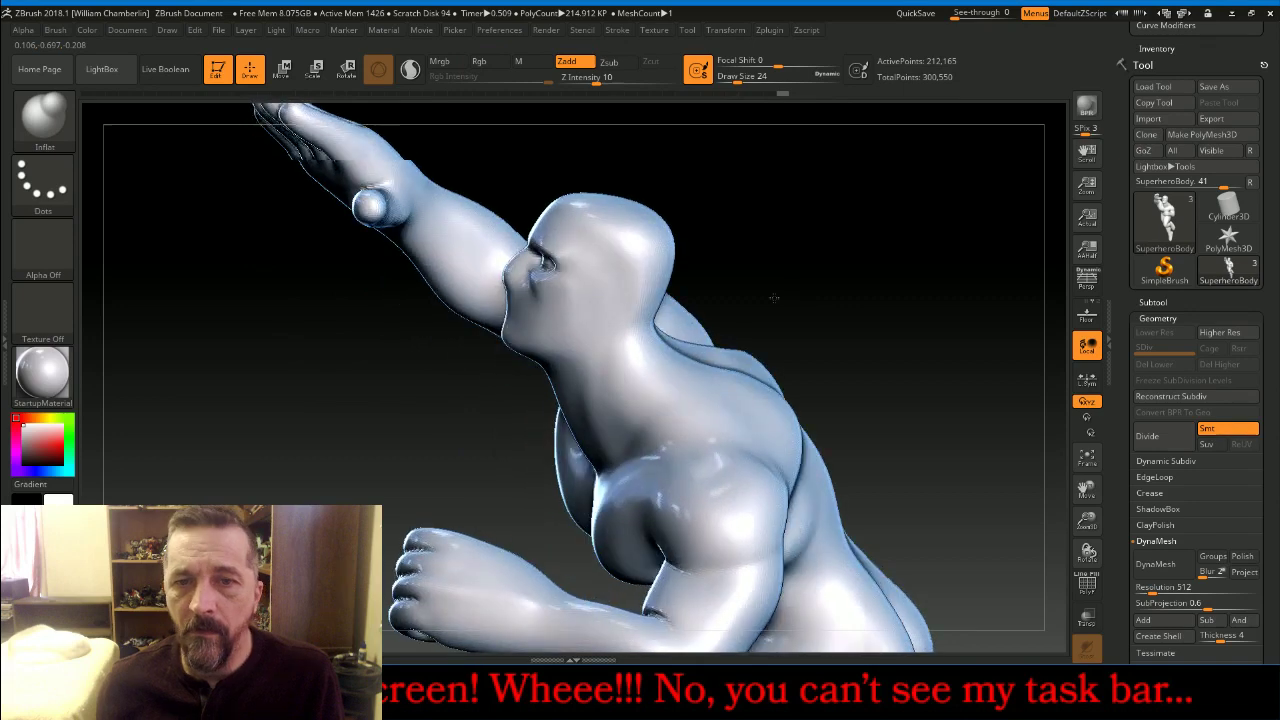
Smooth the crease on the superhero's upper back beside the raised arm's shoulder with draw size 72
right_click_drag(774, 297, 1020, 451)
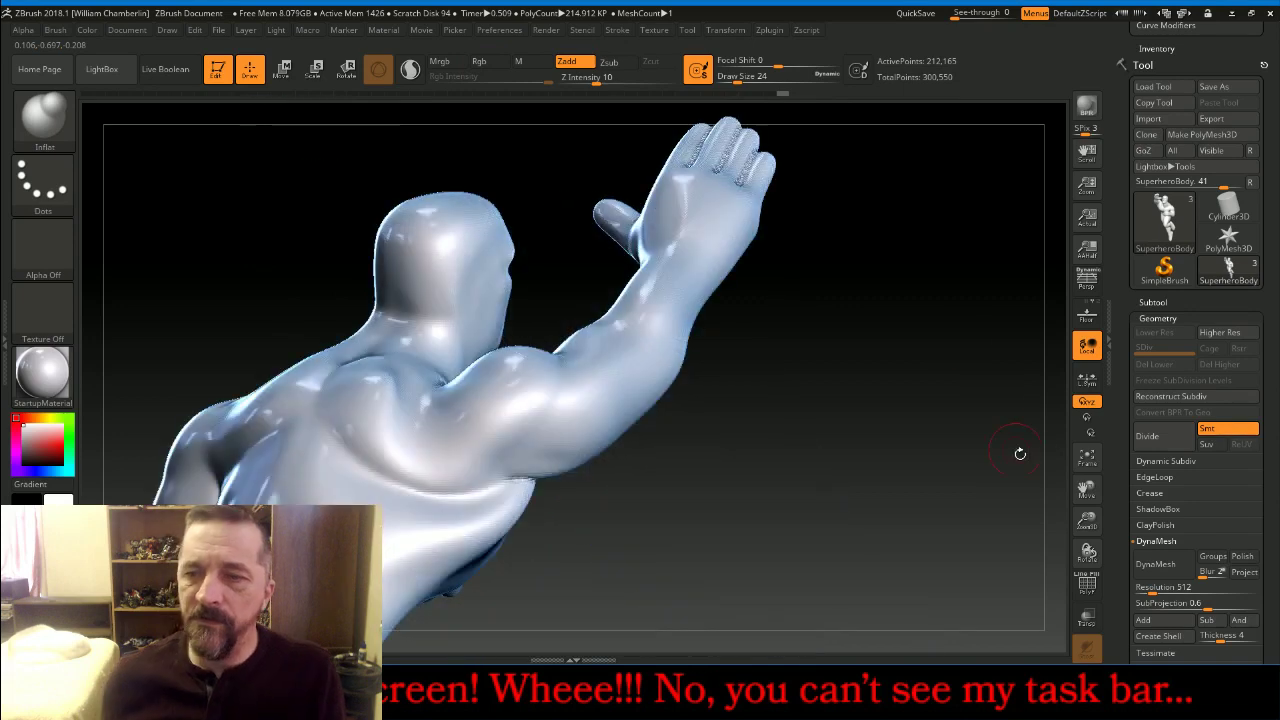
left_click_drag(1087, 520, 1112, 422)
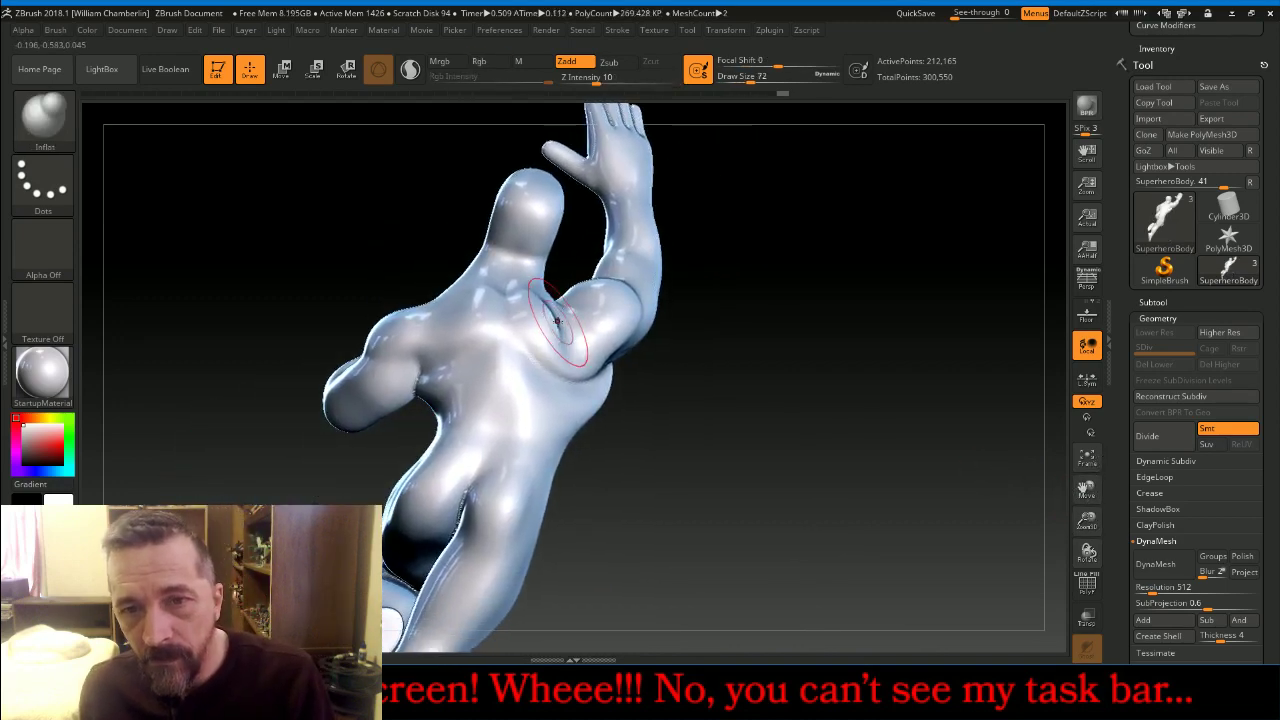
key("shift")
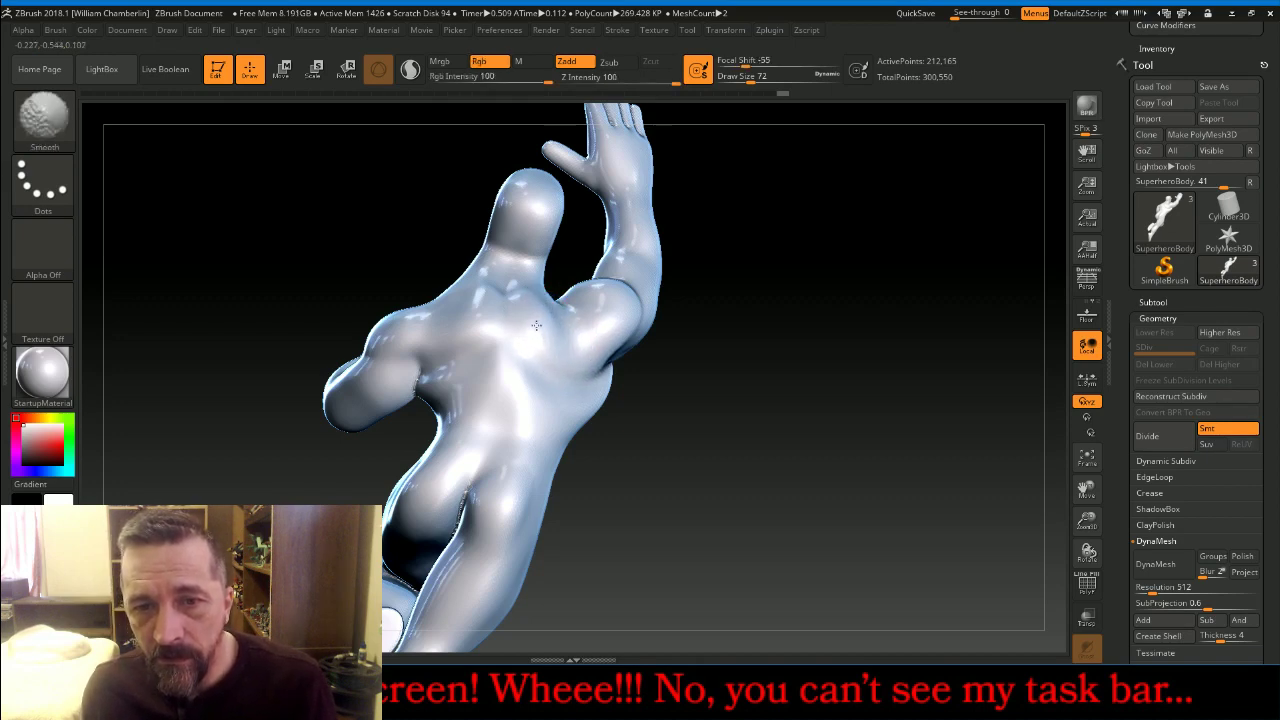
Smooth the figure's upper back and inflate the back muscle below the raised arm
mouse_move(547, 315)
left_mouse_down("shift")
mouse_move(549, 366)
mouse_move(577, 357)
left_mouse_up("shift")
left_click_drag(778, 333, 713, 343)
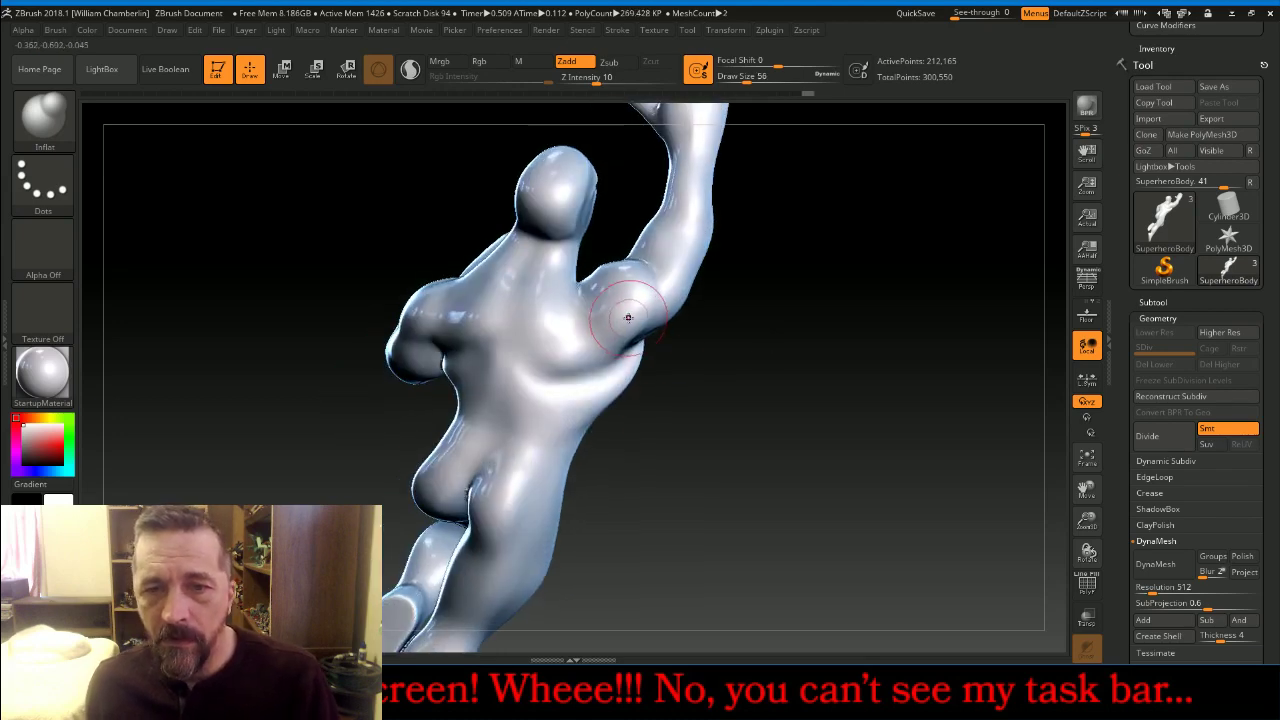
mouse_move(630, 358)
left_mouse_down()
mouse_move(640, 346)
mouse_move(581, 401)
mouse_move(586, 384)
mouse_move(567, 390)
mouse_move(556, 428)
mouse_move(520, 460)
mouse_move(590, 400)
left_mouse_up()
mouse_move(669, 417)
left_mouse_down()
mouse_move(730, 420)
mouse_move(640, 372)
left_mouse_up()
key("shift")
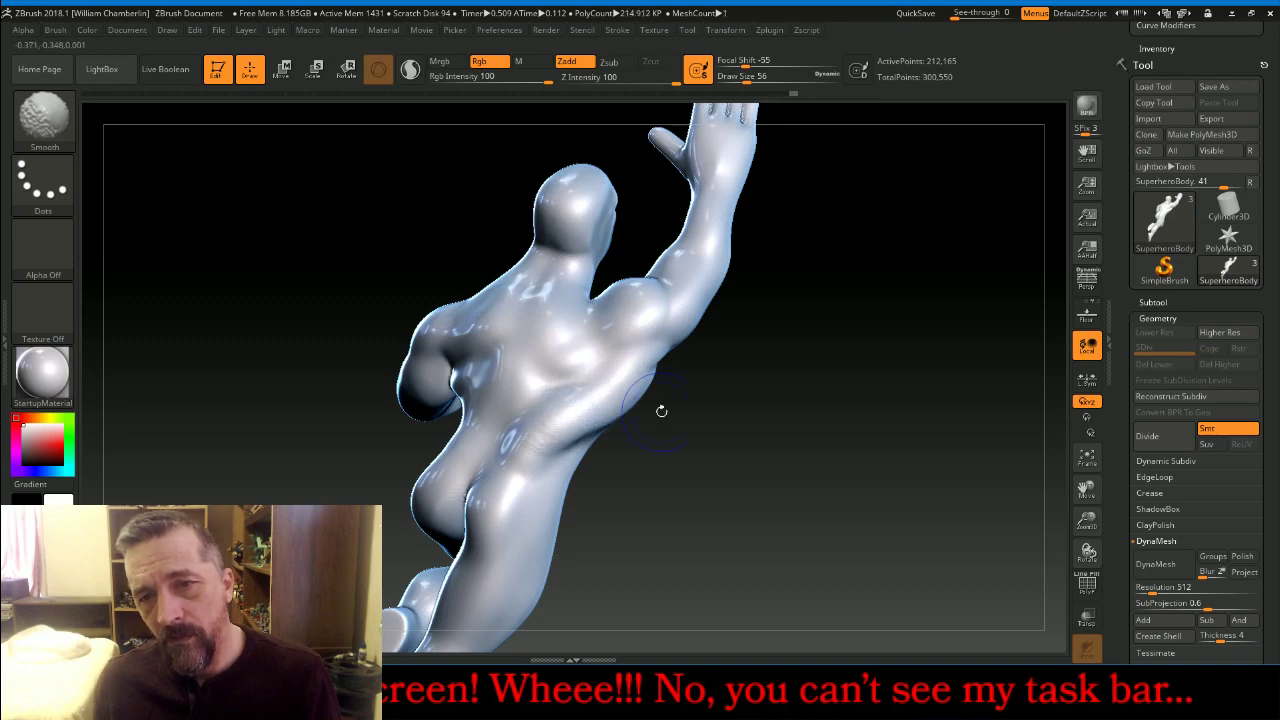
Build up the flank and ribs under the raised arm with the Inflat brush and smooth them into the waist
mouse_move(661, 411)
left_mouse_down()
mouse_move(577, 390)
mouse_move(570, 420)
left_mouse_up()
left_click_drag(620, 384, 574, 428)
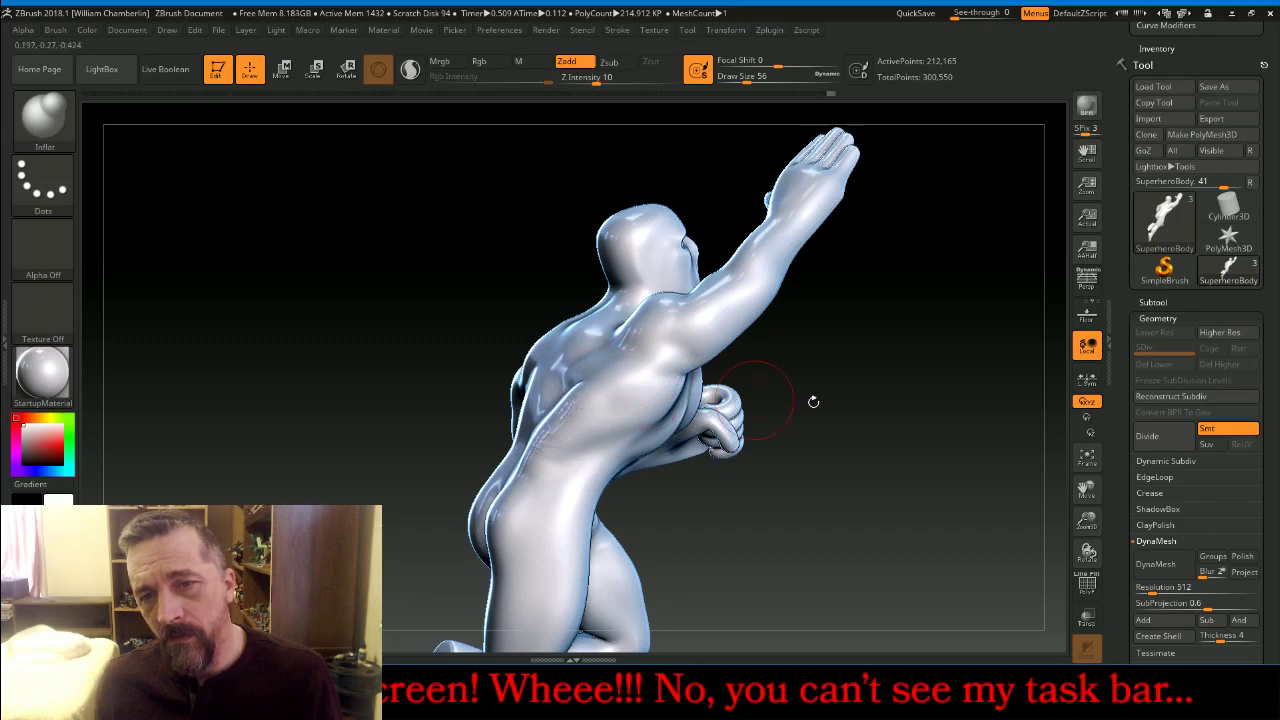
left_click_drag(813, 401, 832, 392)
mouse_move(681, 388)
left_mouse_down()
mouse_move(637, 417)
mouse_move(650, 420)
mouse_move(629, 419)
mouse_move(645, 425)
mouse_move(615, 445)
left_mouse_up()
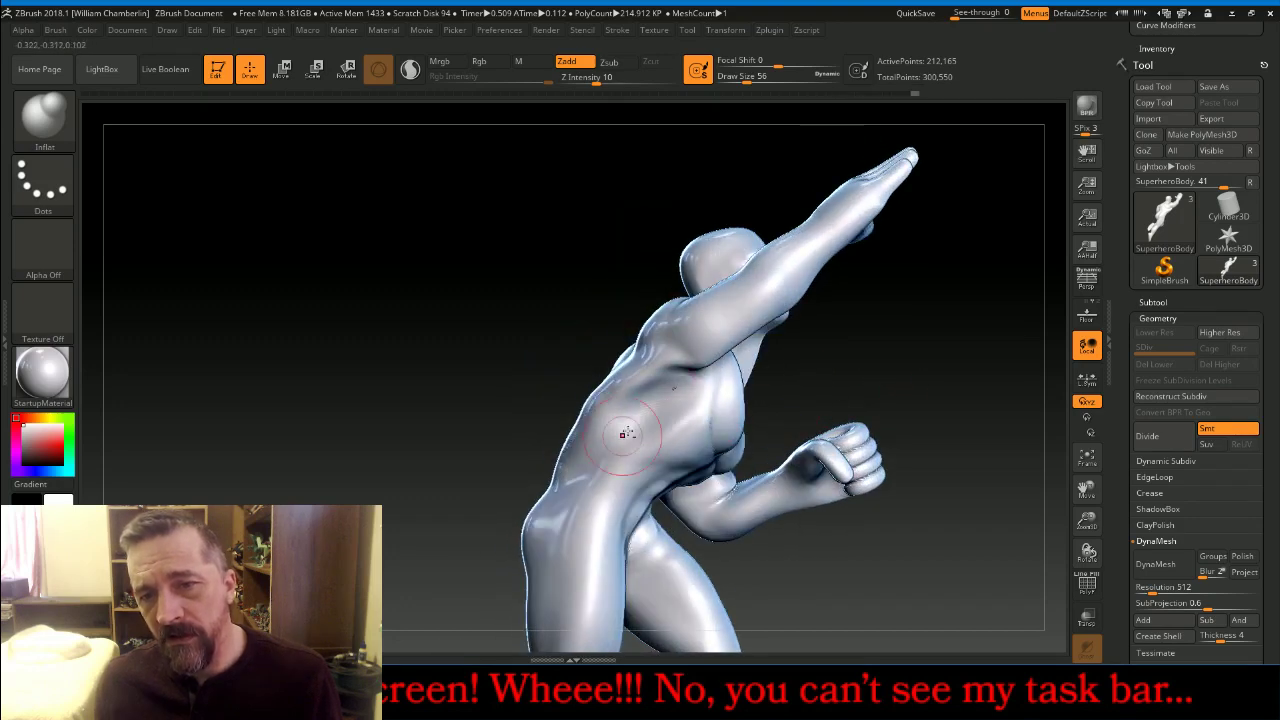
key("shift")
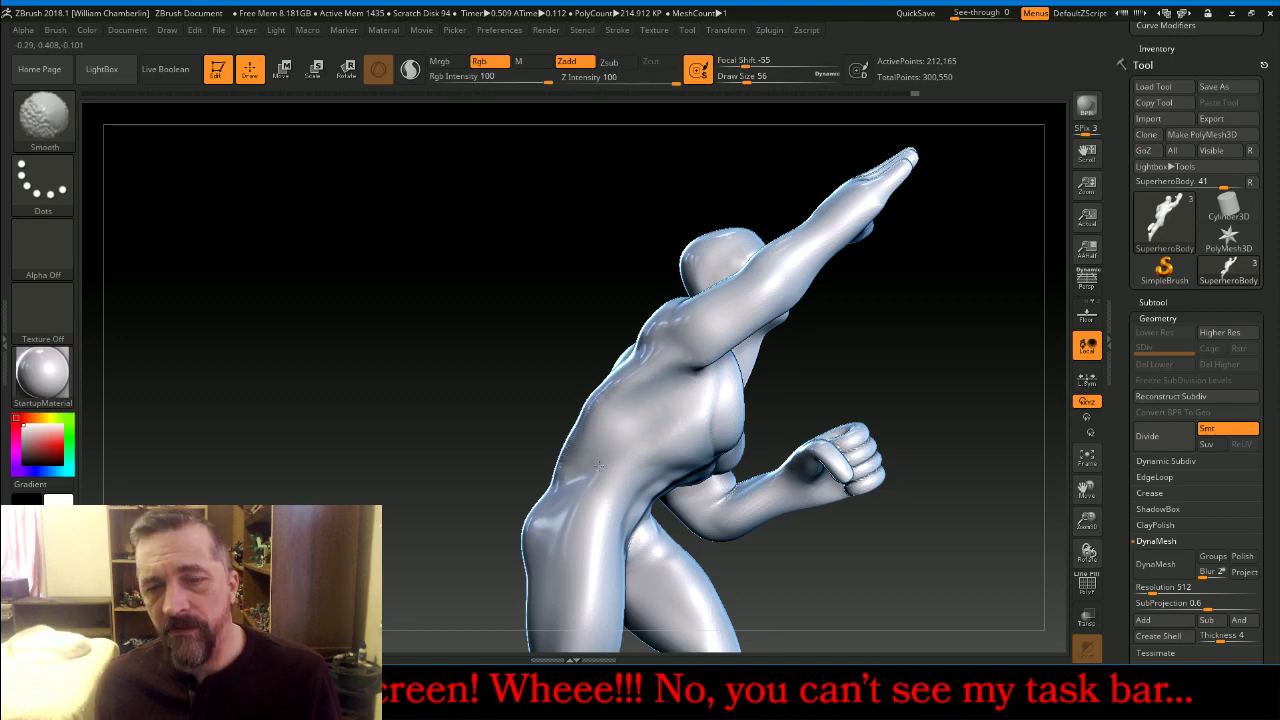
Smooth the lower back, then inflate and blend the shoulder blades on both sides of the upper back
mouse_move(923, 349)
left_mouse_down()
mouse_move(964, 356)
mouse_move(578, 401)
left_mouse_up()
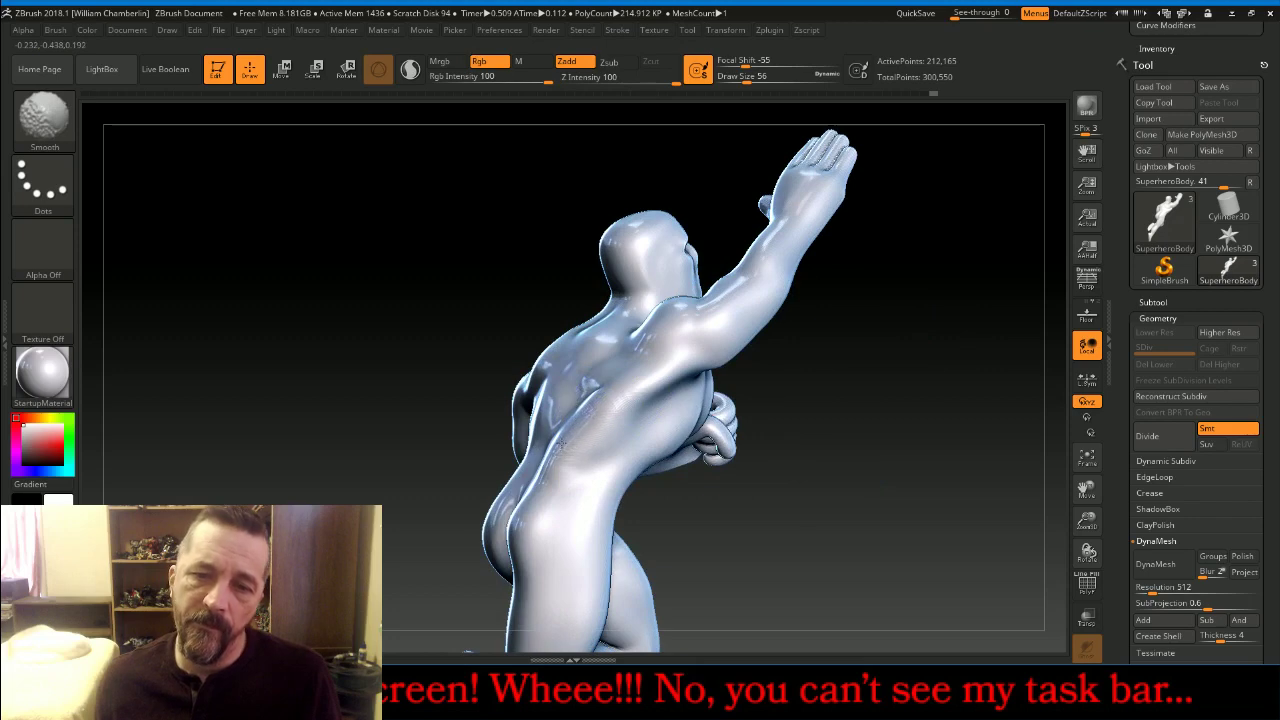
mouse_move(551, 543)
left_mouse_down()
mouse_move(560, 480)
mouse_move(545, 509)
mouse_move(560, 540)
mouse_move(588, 463)
mouse_move(585, 492)
mouse_move(546, 526)
mouse_move(580, 482)
left_mouse_up()
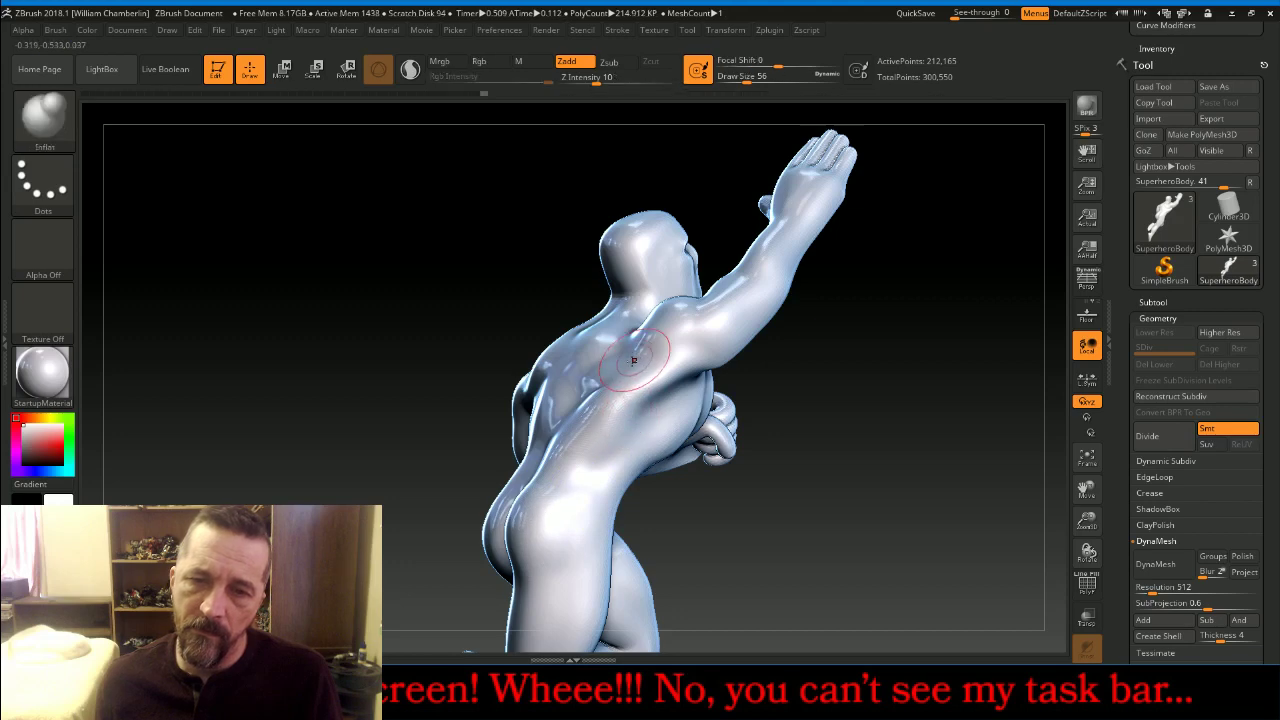
mouse_move(604, 386)
left_mouse_down()
mouse_move(660, 362)
mouse_move(665, 388)
mouse_move(720, 345)
left_mouse_up()
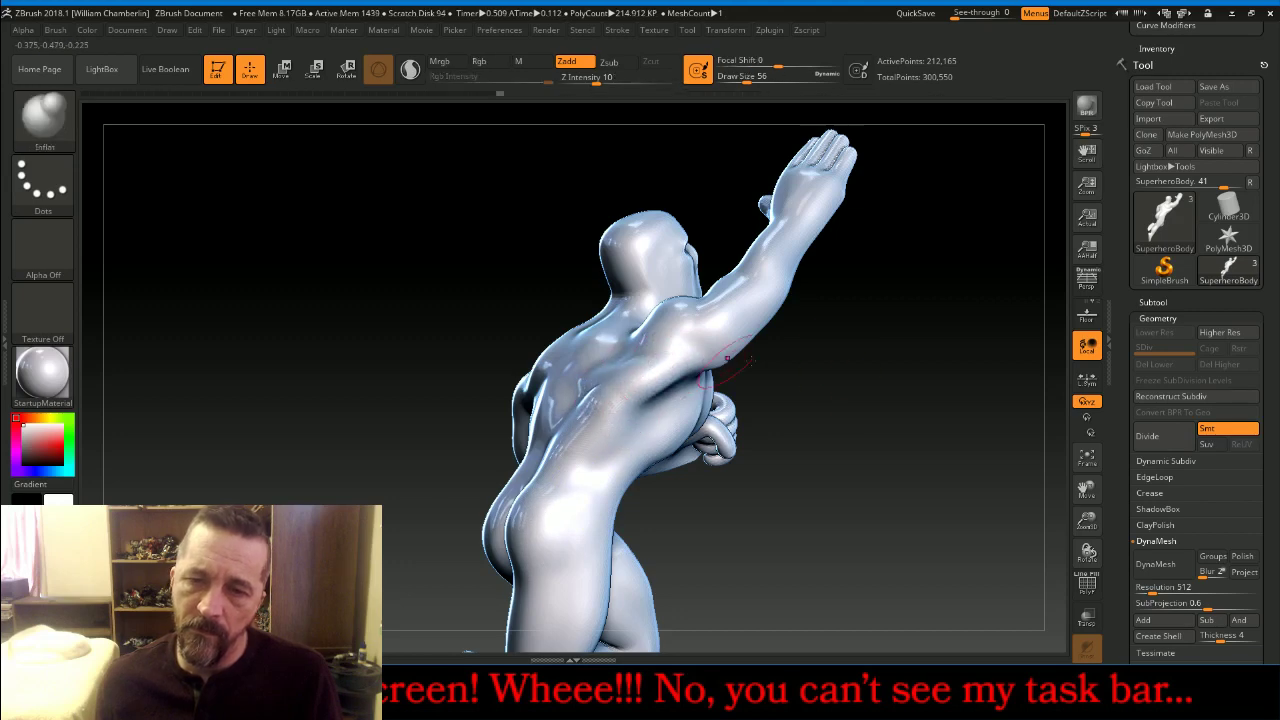
mouse_move(820, 380)
left_mouse_down()
mouse_move(911, 379)
mouse_move(880, 372)
left_mouse_up()
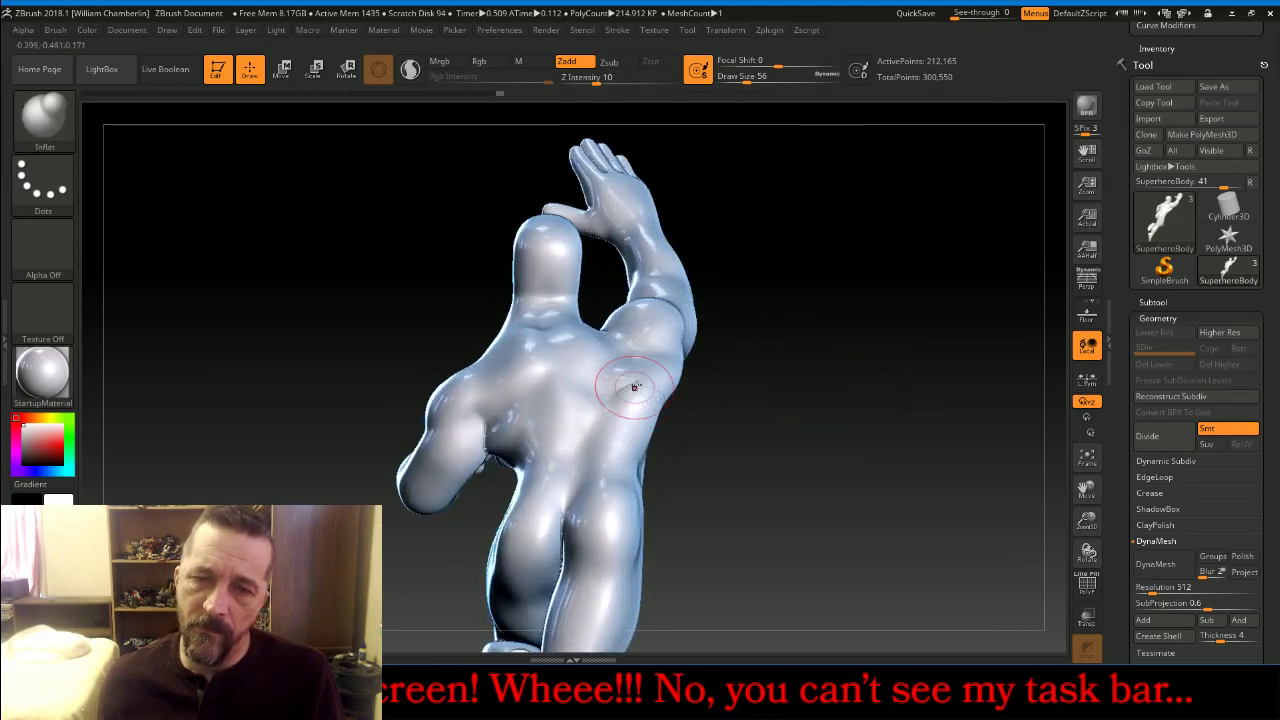
mouse_move(585, 405)
left_mouse_down()
mouse_move(569, 354)
mouse_move(604, 410)
mouse_move(570, 385)
mouse_move(520, 420)
mouse_move(535, 442)
mouse_move(478, 415)
mouse_move(519, 419)
mouse_move(486, 423)
mouse_move(498, 428)
left_mouse_up()
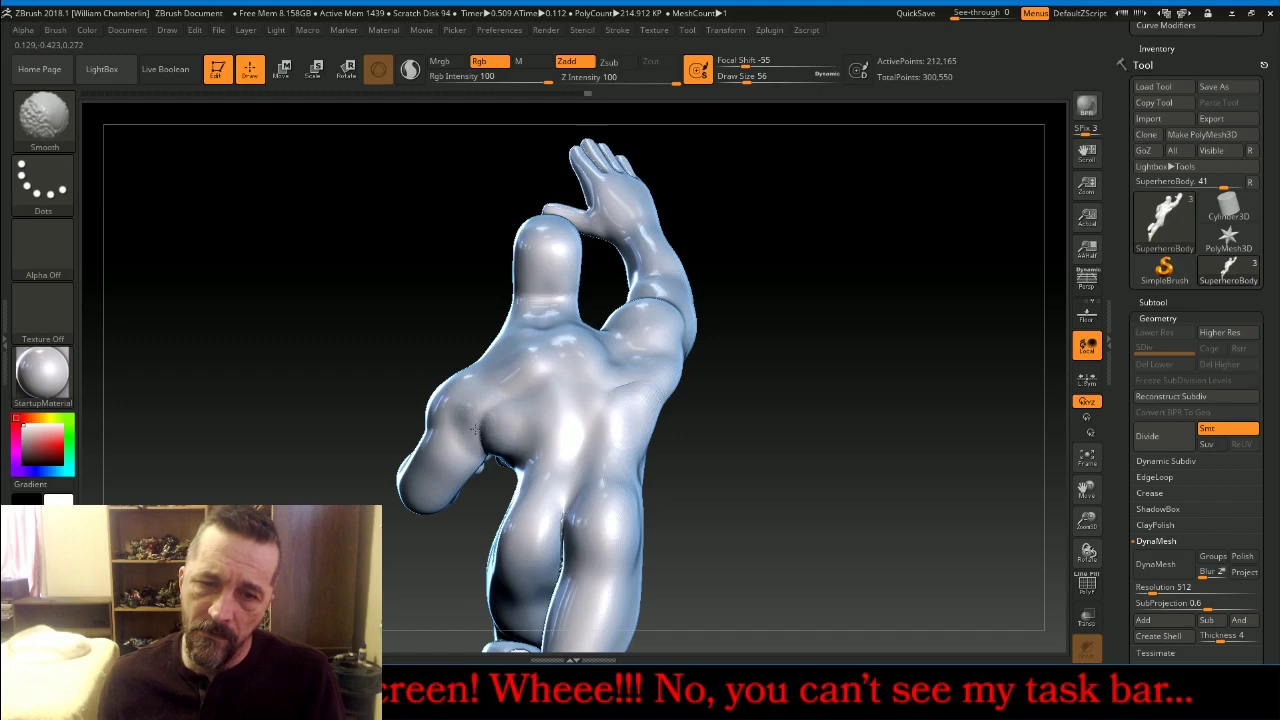
mouse_move(474, 430)
left_mouse_down()
mouse_move(495, 420)
mouse_move(482, 410)
left_mouse_up()
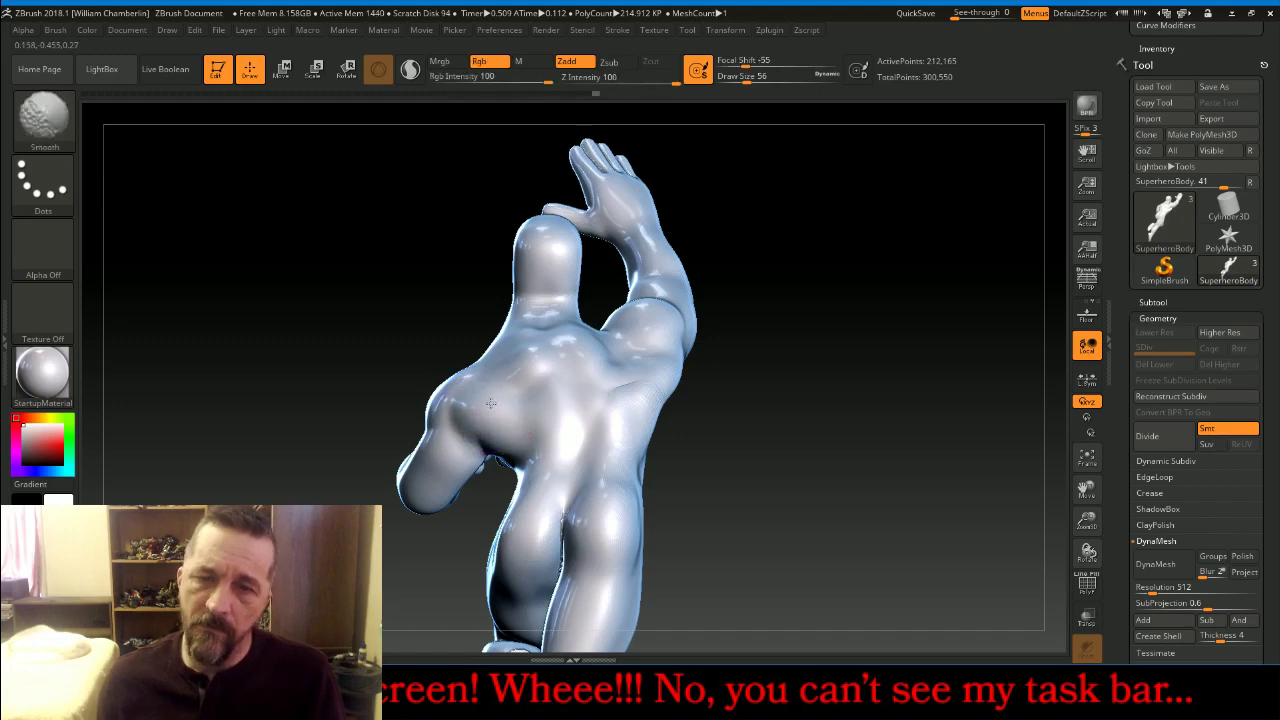
Examine the whole statue from the front, back, side and below, including the torso, arms and legs
mouse_move(790, 412)
left_mouse_down()
mouse_move(914, 371)
mouse_move(869, 366)
mouse_move(974, 391)
left_mouse_up()
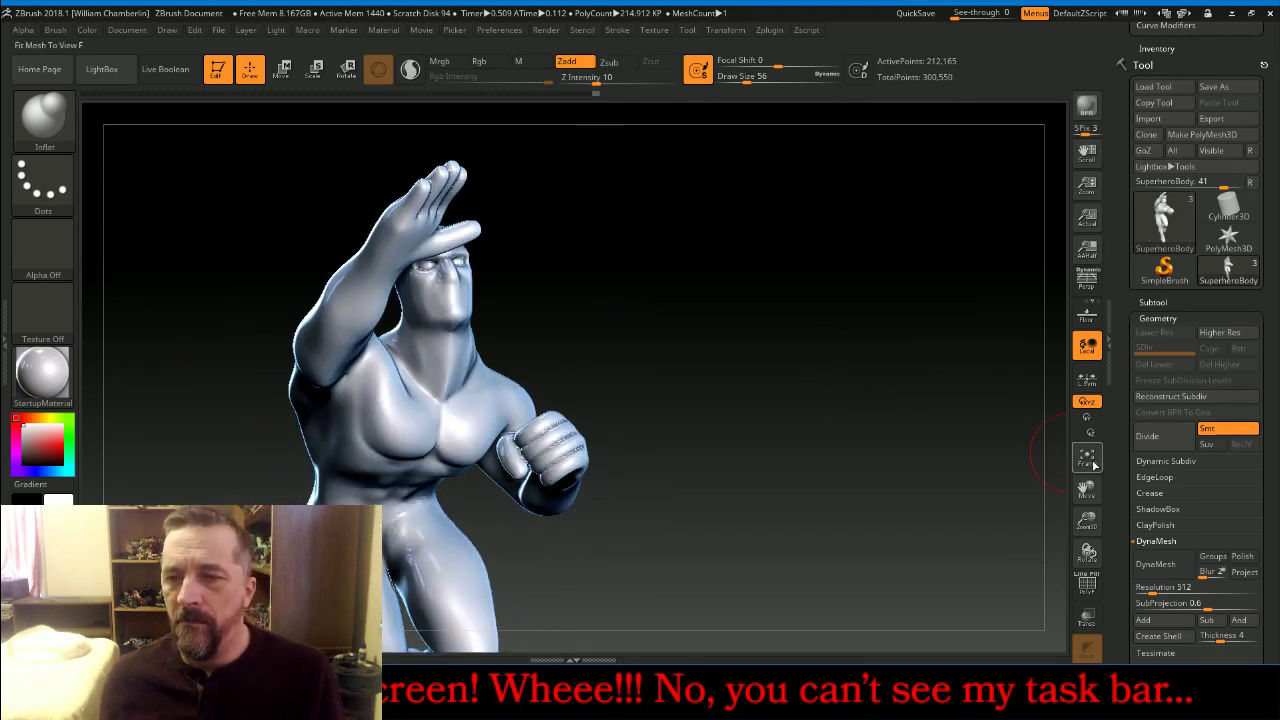
left_click(1087, 457)
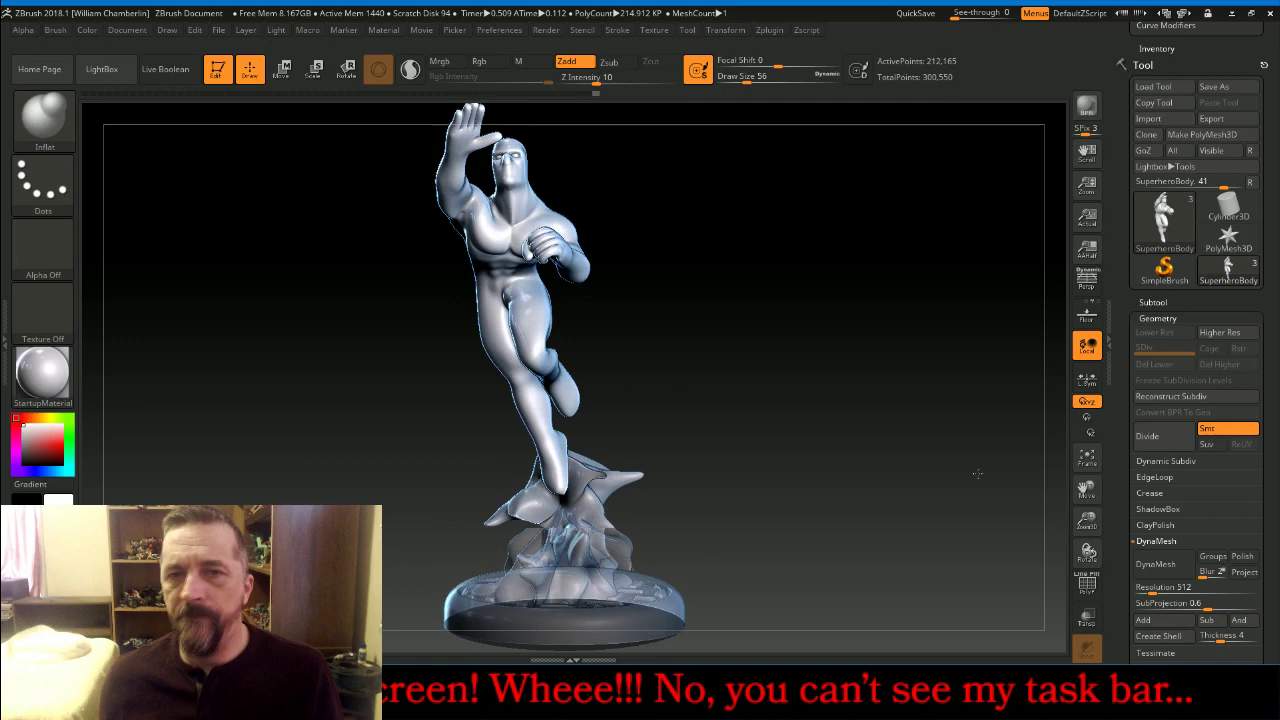
left_click_drag(977, 473, 817, 426)
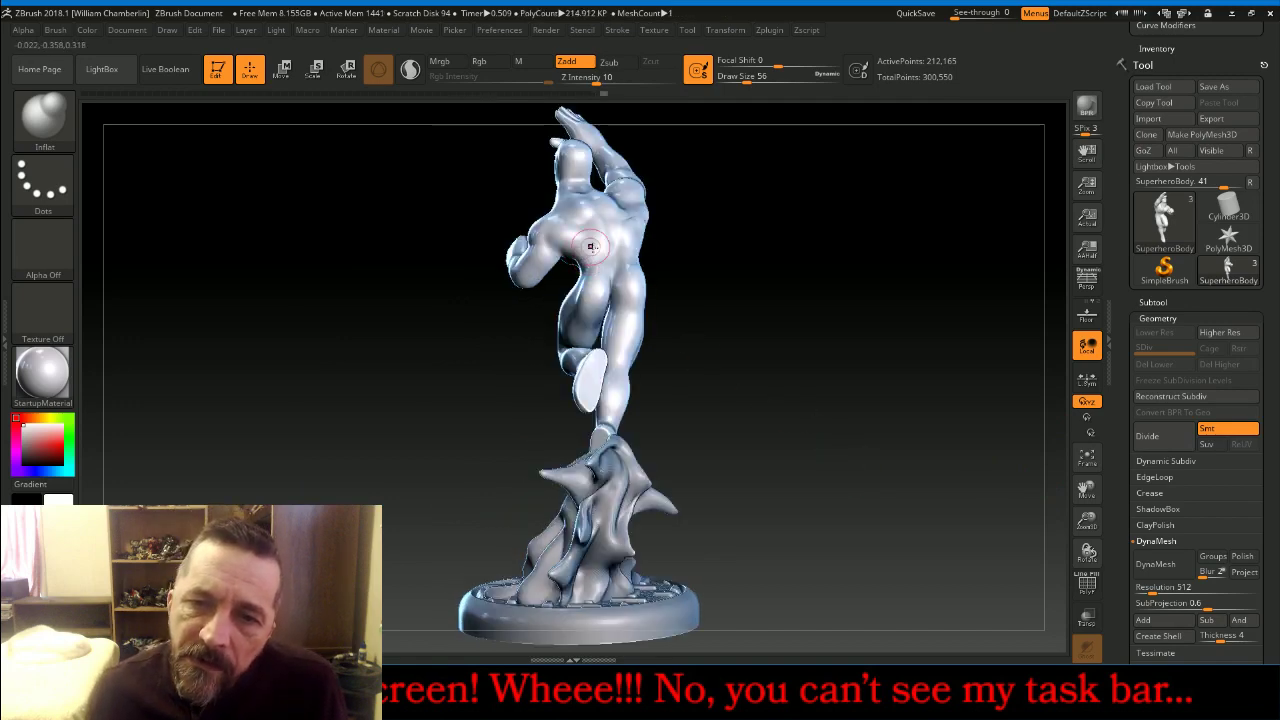
left_click_drag(830, 380, 955, 410)
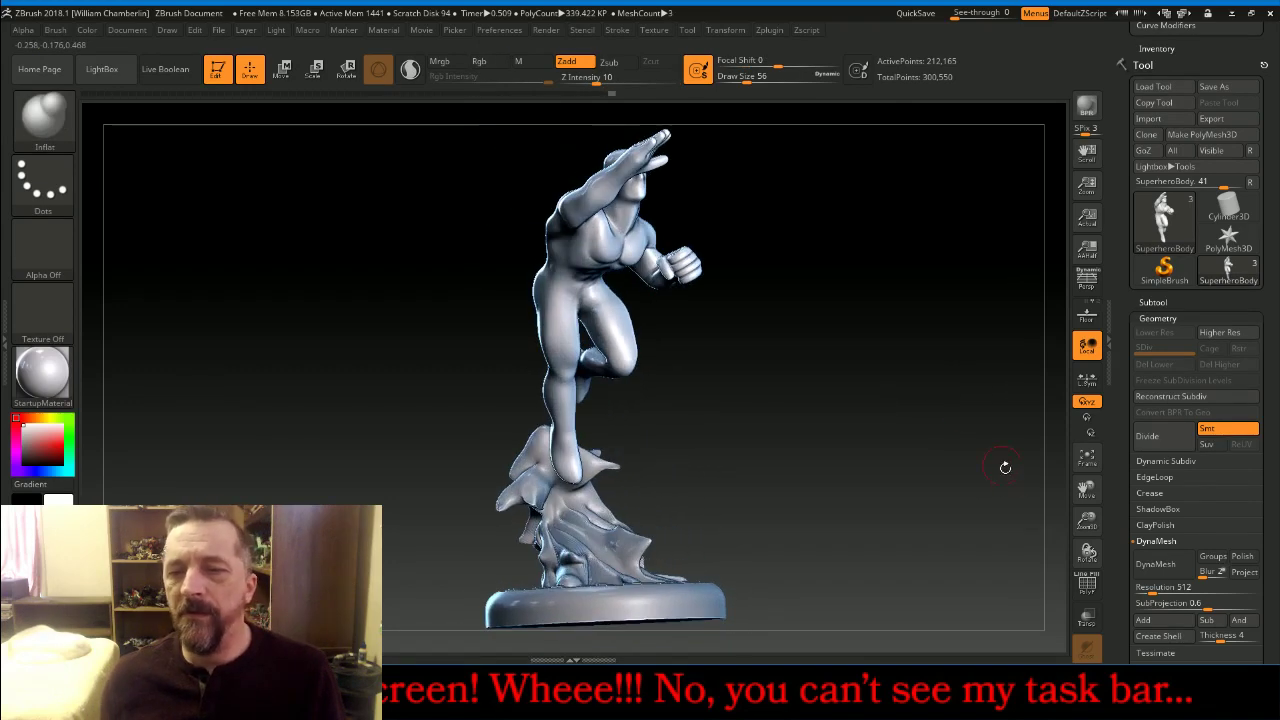
left_click_drag(1088, 522, 1091, 622)
left_click_drag(1086, 489, 1057, 600)
left_click_drag(983, 440, 960, 415)
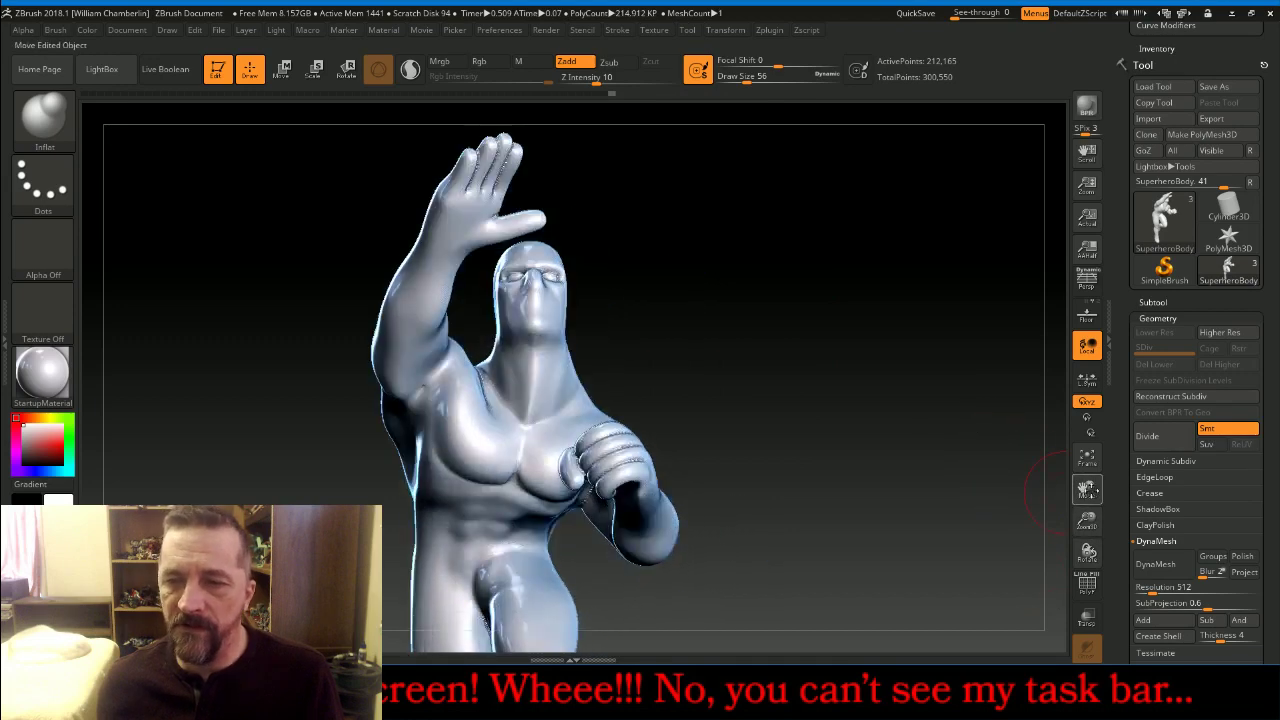
left_click_drag(1086, 489, 1087, 430)
mouse_move(1010, 425)
left_mouse_down()
mouse_move(992, 418)
mouse_move(980, 340)
mouse_move(1000, 345)
left_mouse_up()
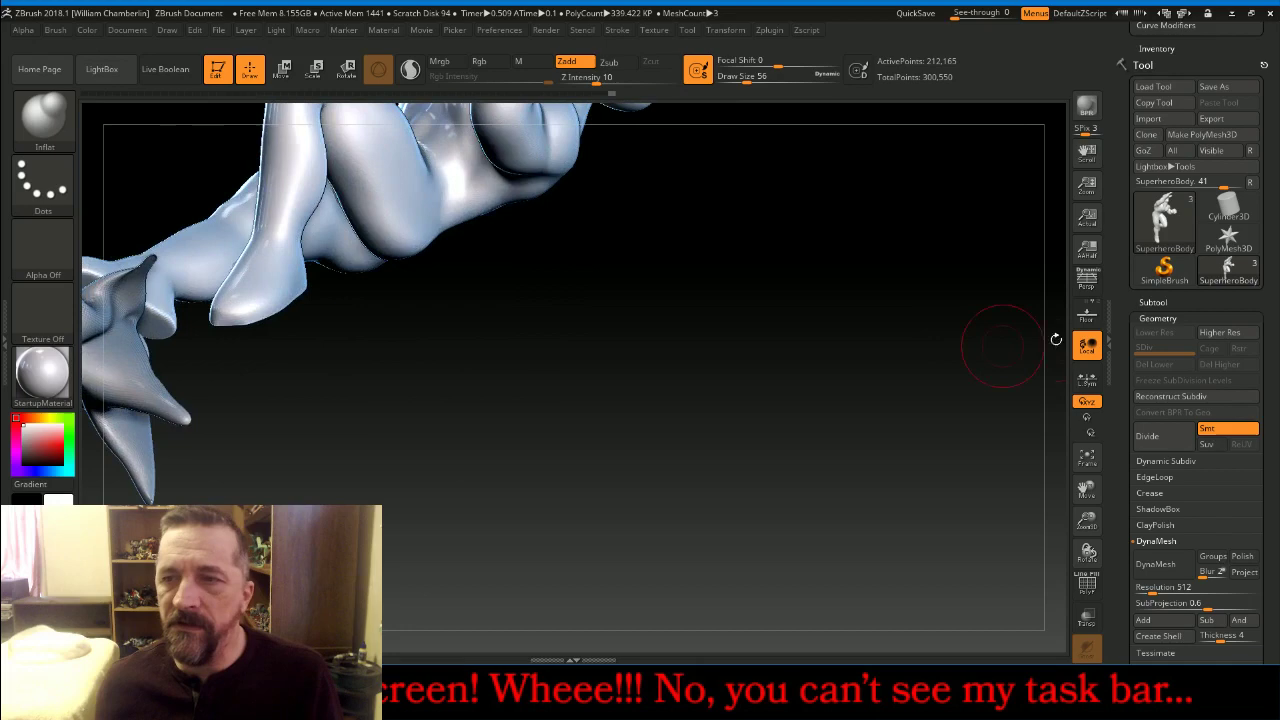
Hide the SuperheroEnergy and SuperheroBase subtools and make SuperheroBody the active subtool
left_click(1153, 302)
left_click(1252, 348)
left_click(1254, 393)
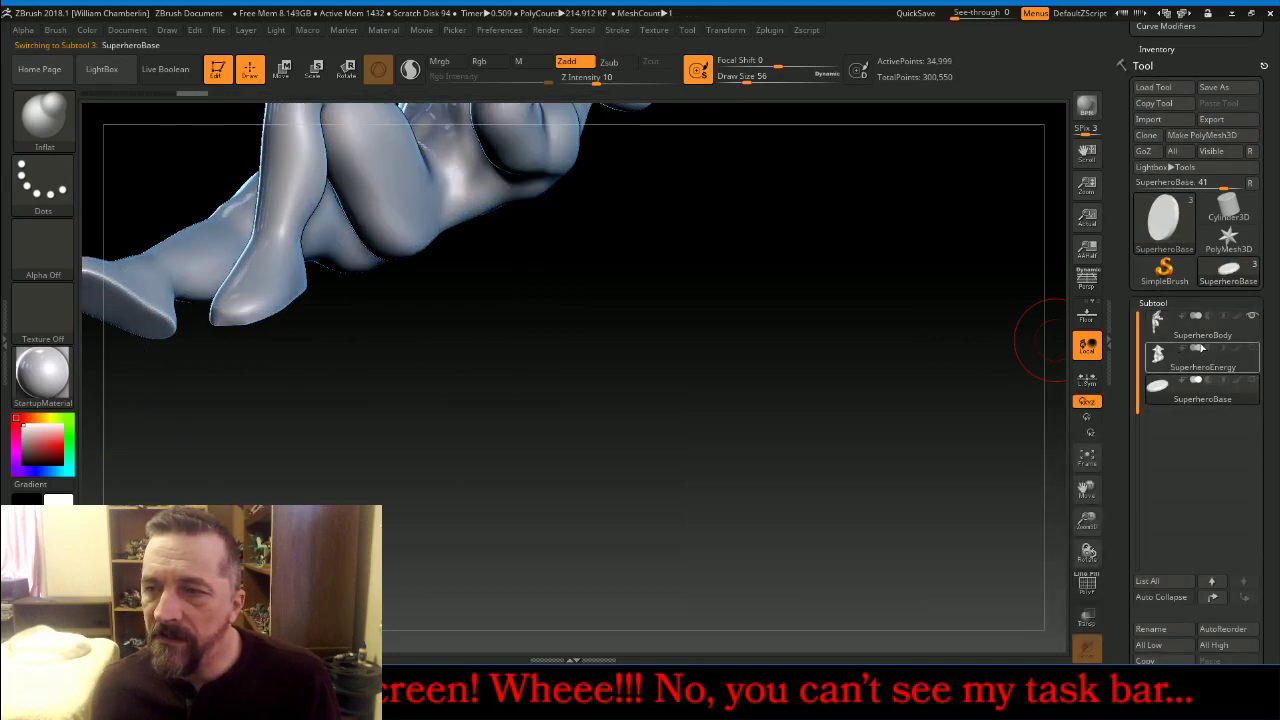
left_click(1159, 326)
left_click(1087, 458)
Mask a band around the bent leg's shin below the knee and remove the stray mask from the other thigh
left_click_drag(1012, 476, 620, 481)
key("ctrl")
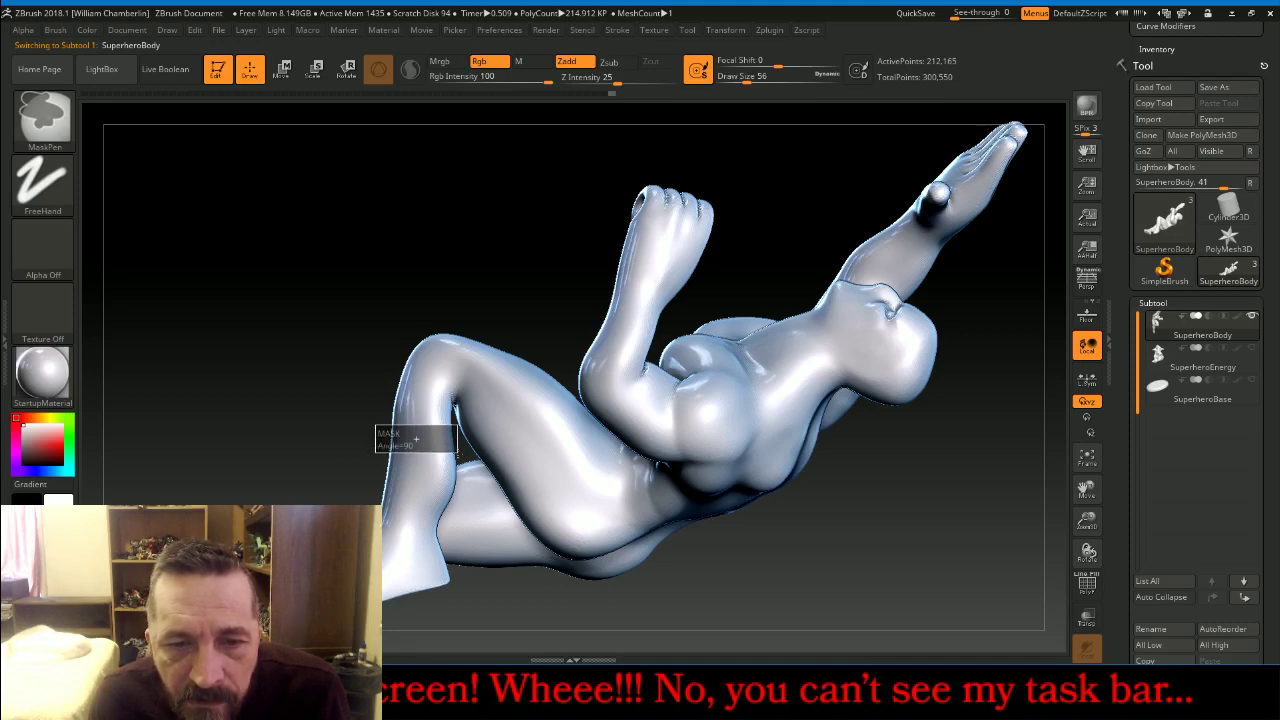
left_click_drag(415, 438, 405, 470, "ctrl")
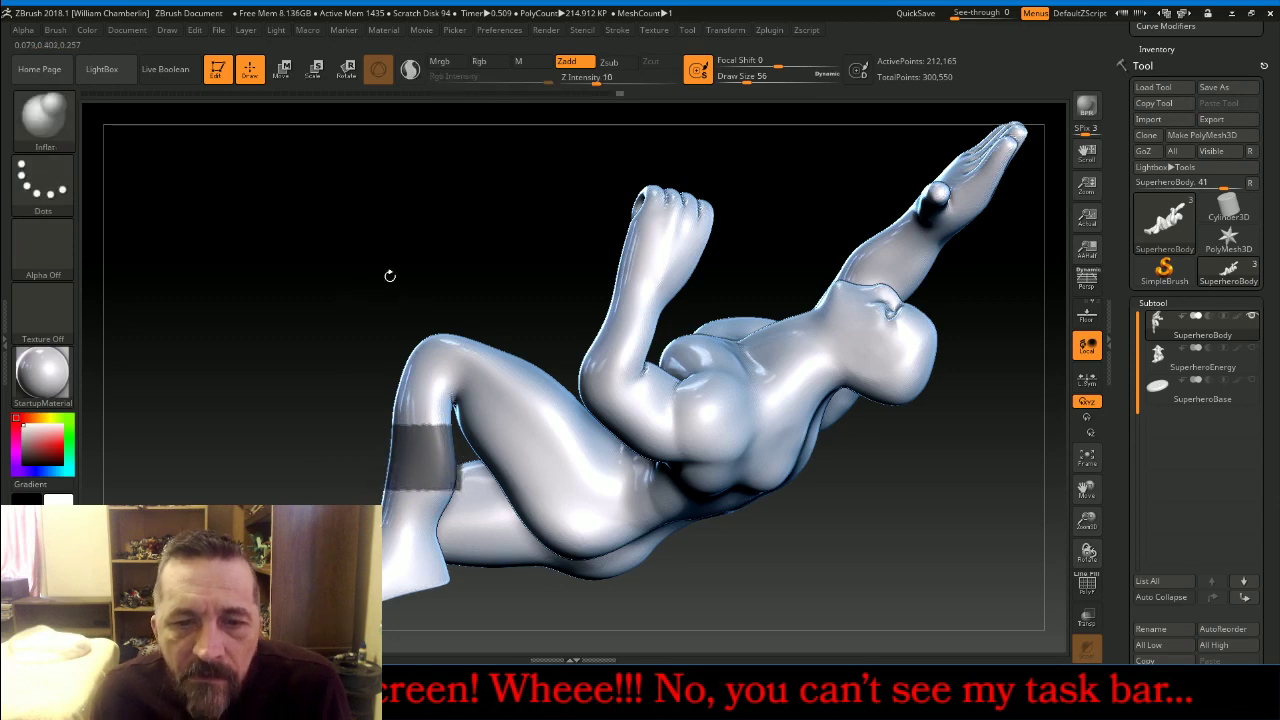
mouse_move(389, 274)
left_mouse_down()
mouse_move(412, 291)
mouse_move(372, 420)
mouse_move(445, 480)
left_mouse_up()
key("ctrl")
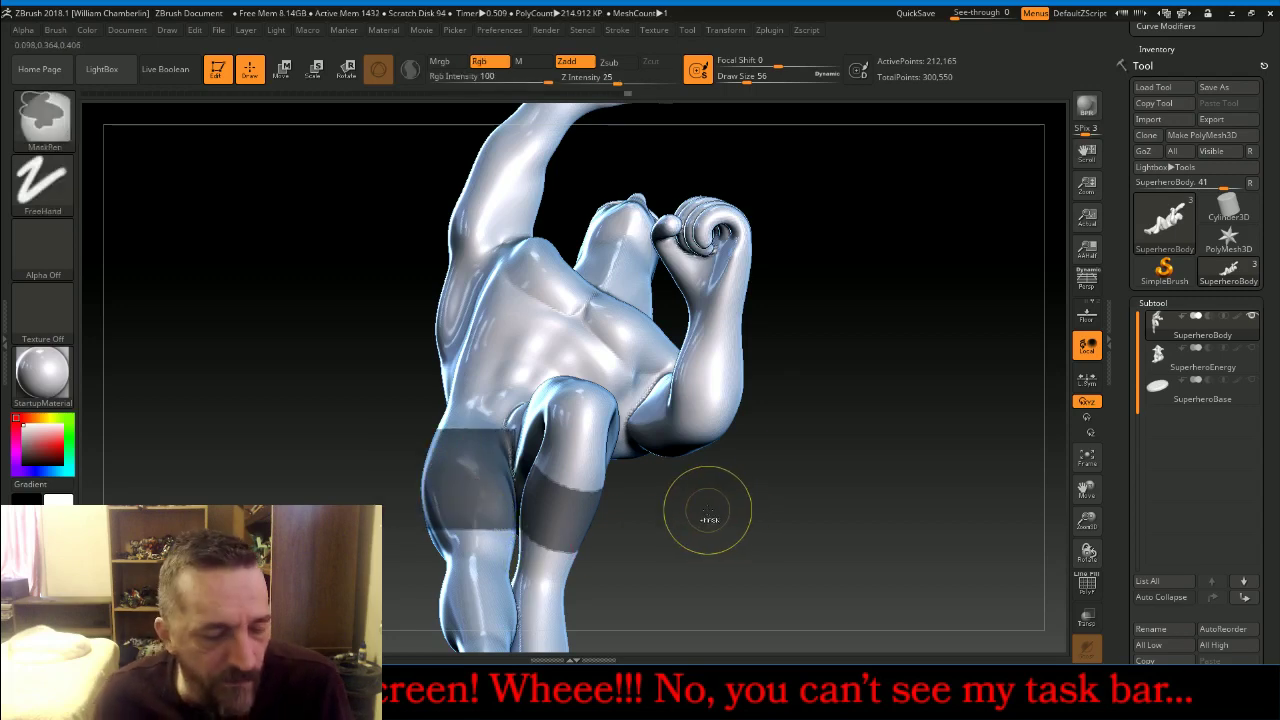
left_click_drag(354, 414, 517, 535, "ctrl")
Mask a horizontal band around the calf of the straight leg
mouse_move(771, 449)
left_mouse_down()
mouse_move(854, 434)
mouse_move(1088, 486)
mouse_move(1043, 346)
mouse_move(951, 391)
mouse_move(948, 418)
mouse_move(936, 409)
left_mouse_up()
key("ctrl+shift")
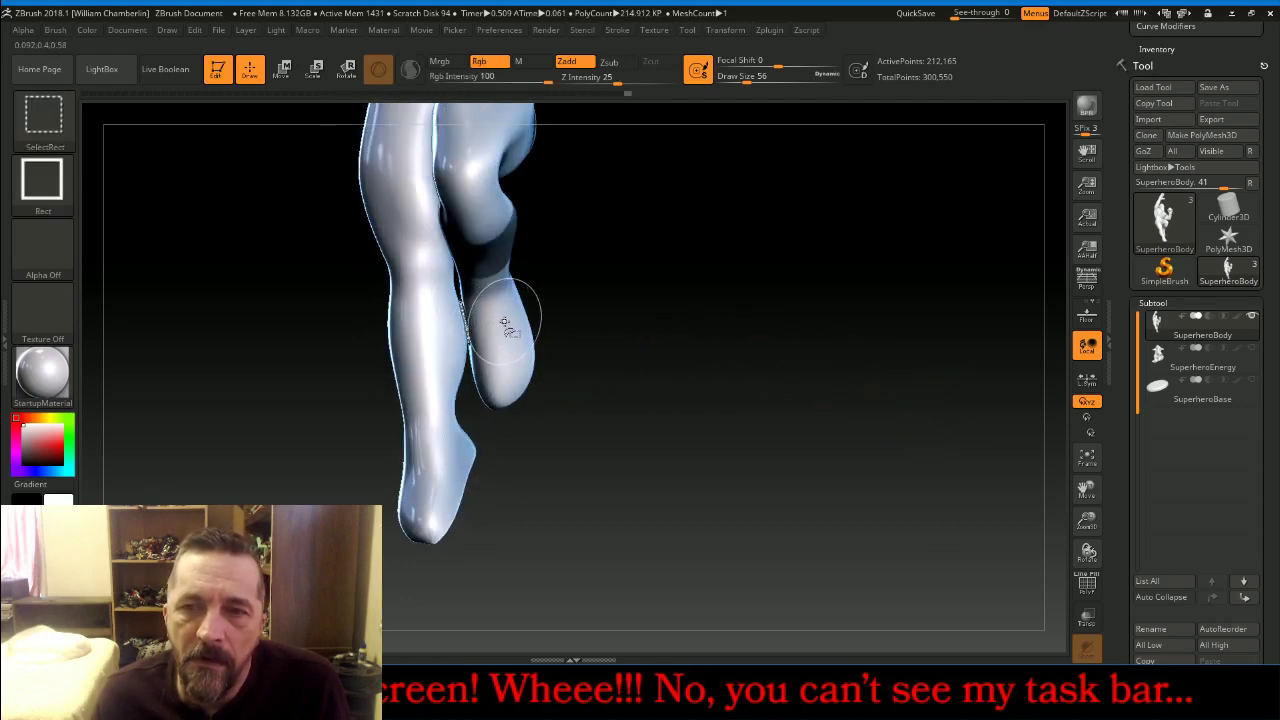
key("ctrl+shift")
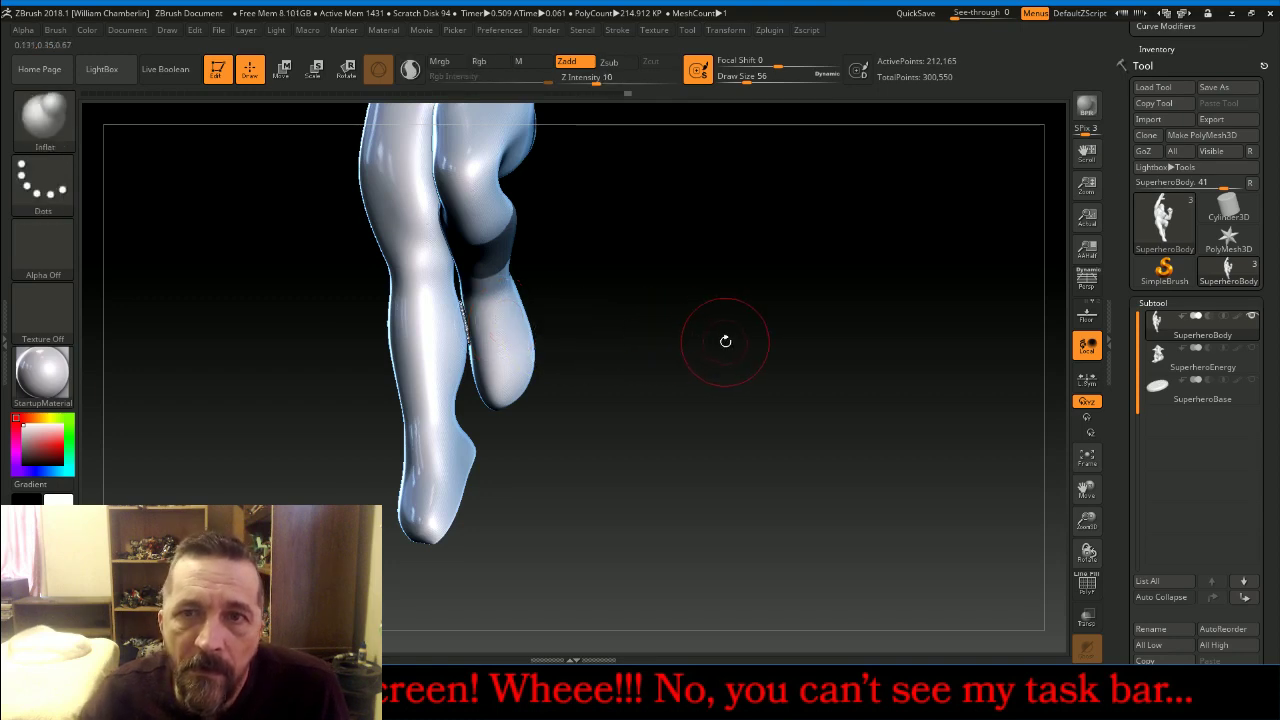
left_click_drag(726, 343, 766, 316)
key("ctrl+shift")
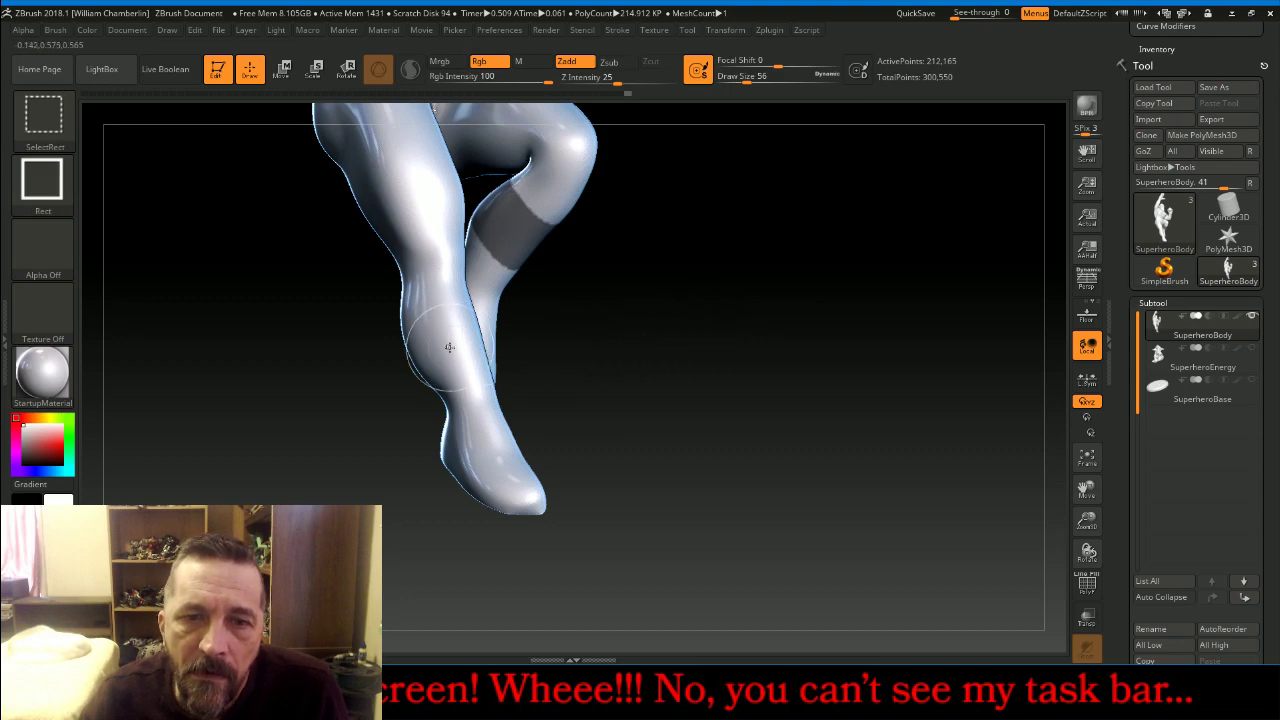
left_click(1087, 457)
key("ctrl+shift")
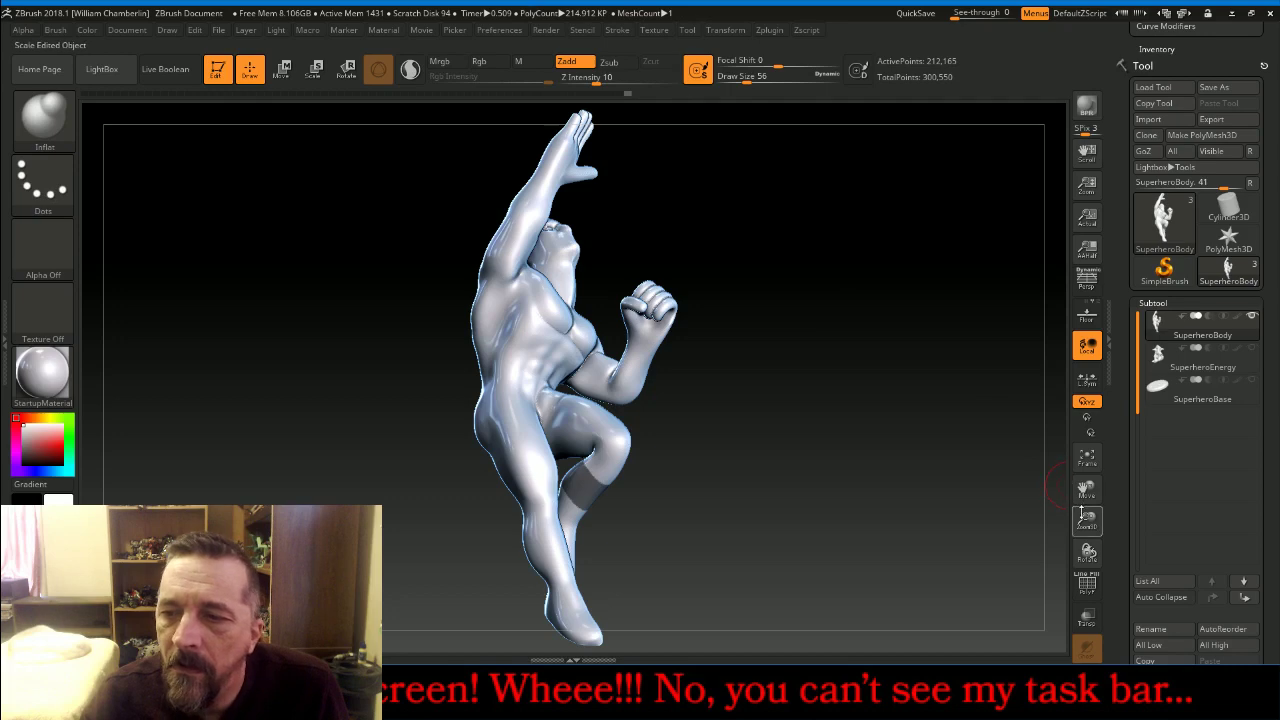
mouse_move(1081, 514)
left_mouse_down()
mouse_move(1084, 245)
mouse_move(886, 356)
left_mouse_up()
key("ctrl")
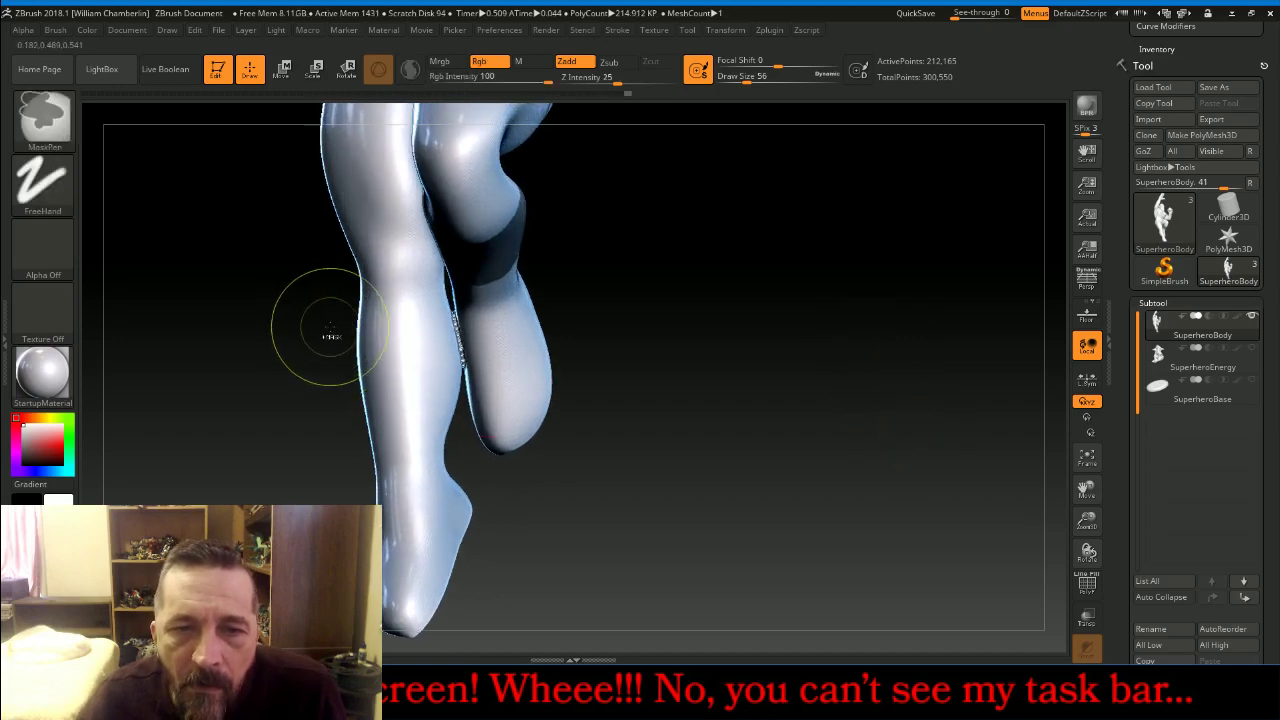
left_click_drag(330, 328, 482, 427, "ctrl")
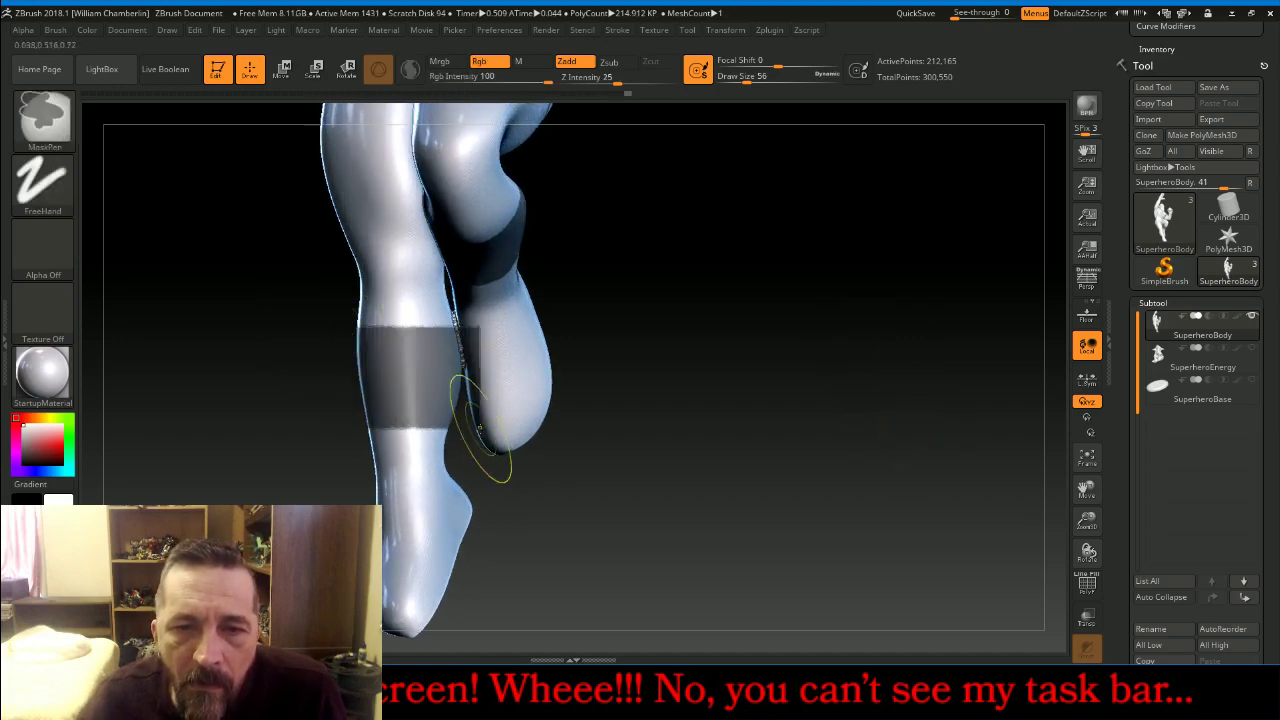
Remove the stray calf-band mask from the bent leg's foot
left_click_drag(1086, 534, 1088, 638)
left_click_drag(1087, 489, 1132, 172)
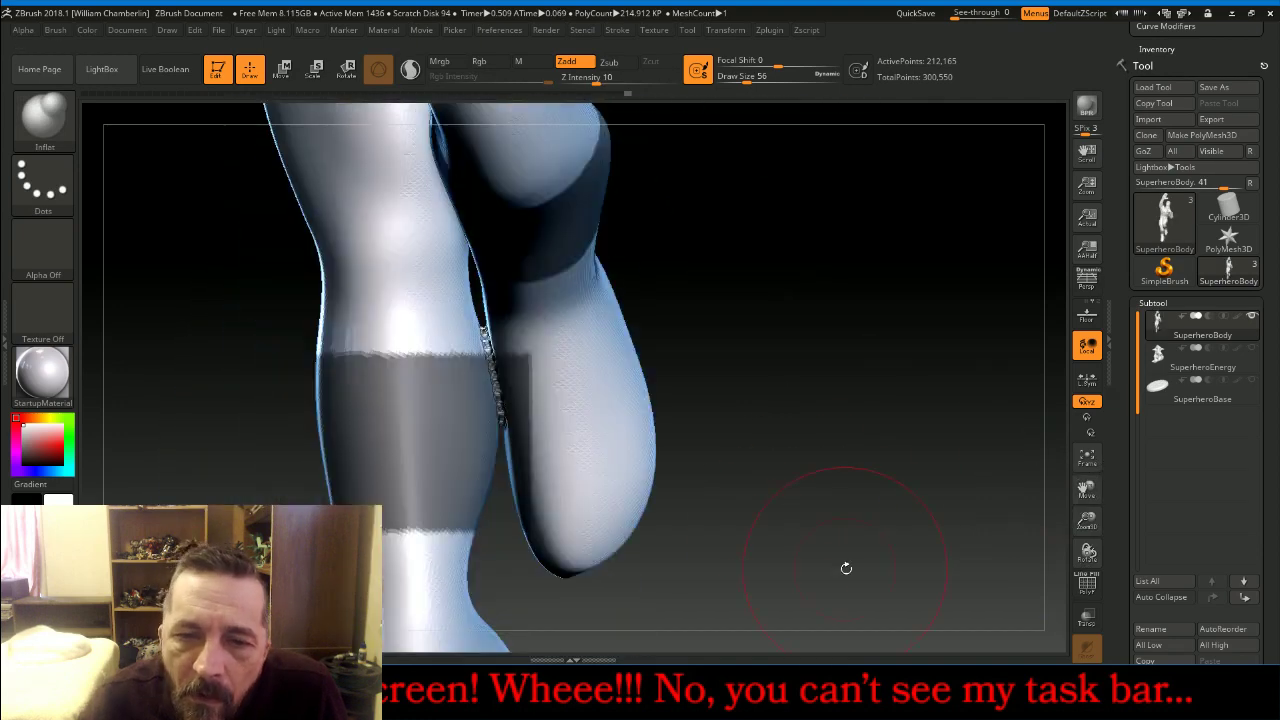
mouse_move(846, 568)
left_mouse_down("alt")
mouse_move(586, 417)
mouse_move(863, 526)
mouse_move(864, 582)
mouse_move(891, 517)
left_mouse_up("alt")
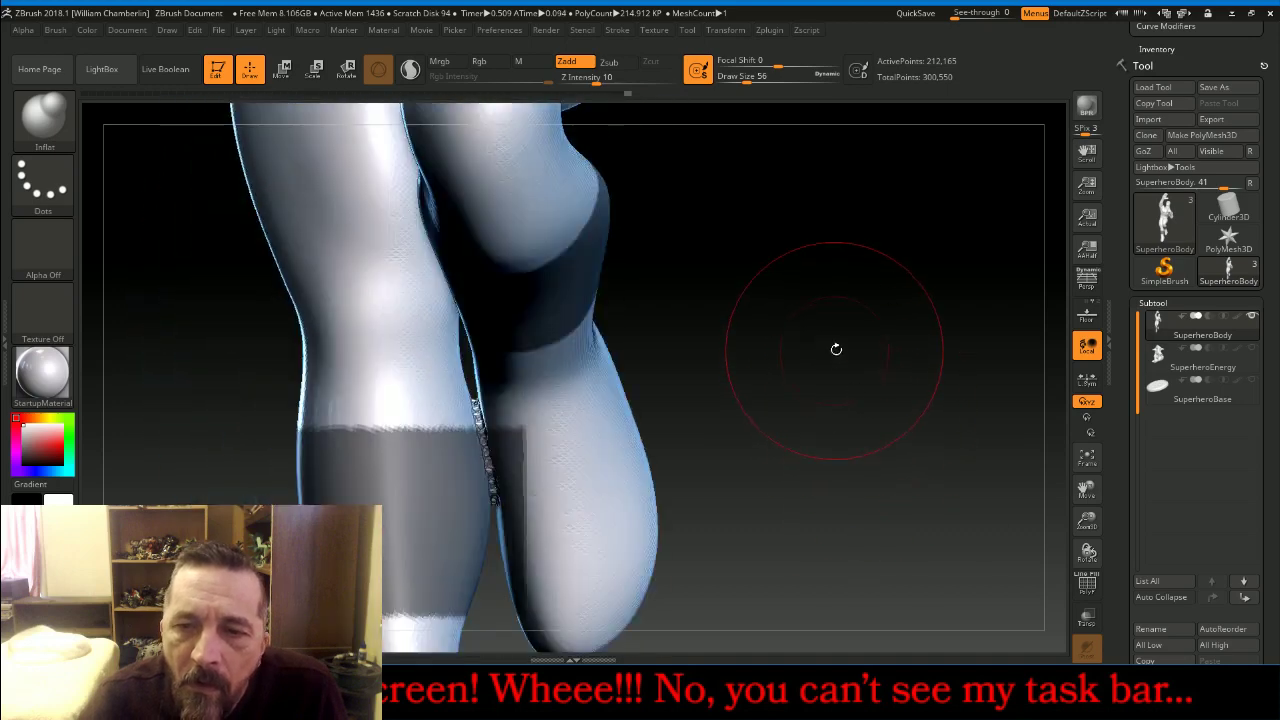
key("ctrl")
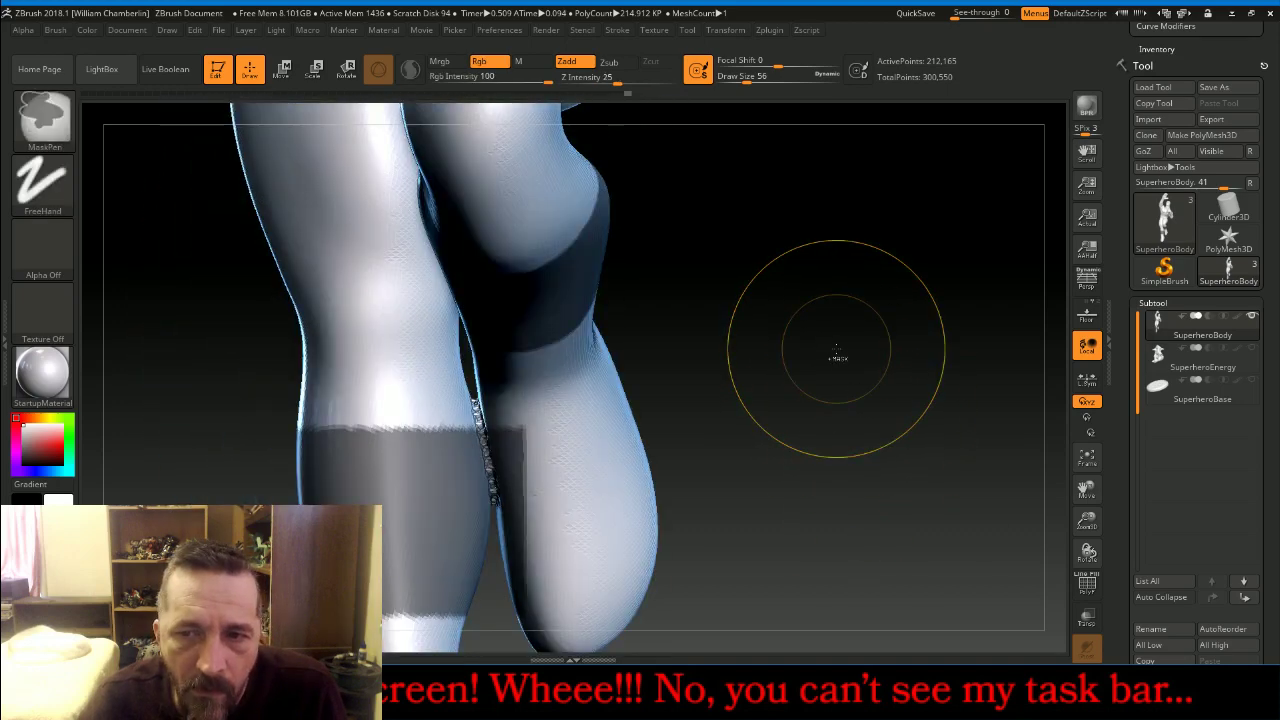
mouse_move(846, 334)
left_mouse_down("ctrl")
mouse_move(817, 380)
mouse_move(494, 656)
left_mouse_up("ctrl")
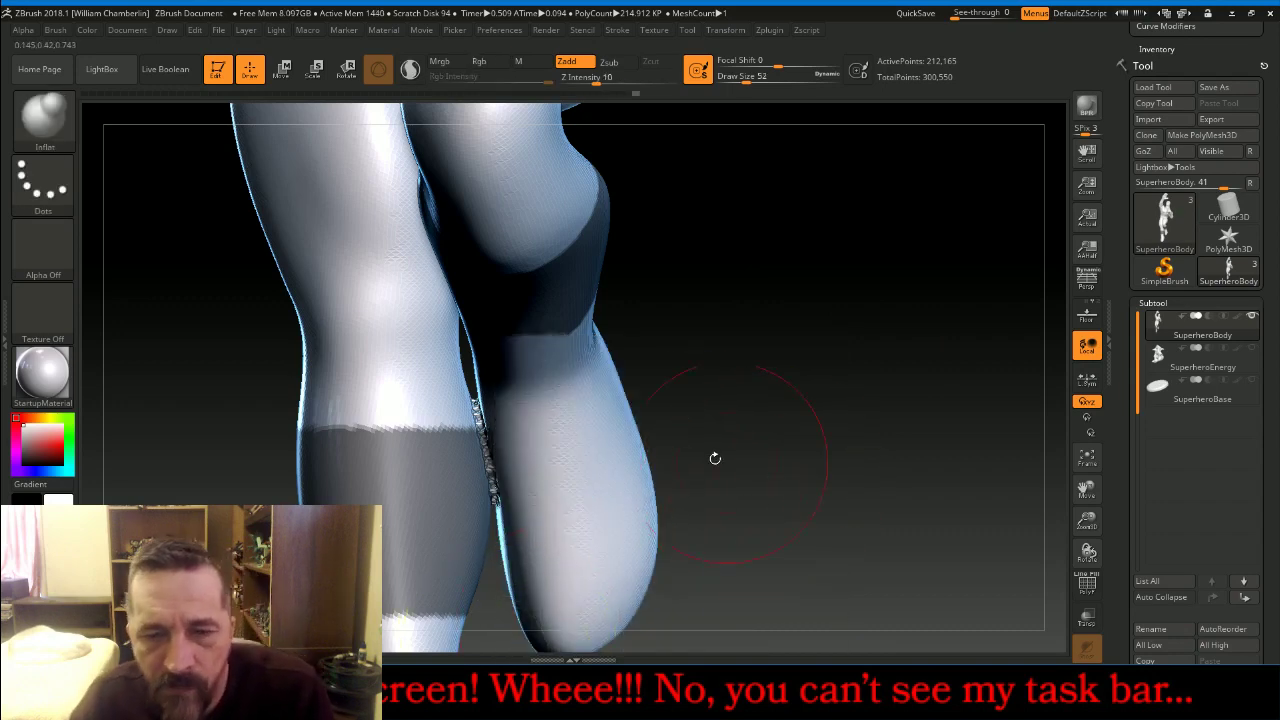
With the draw size reduced to 9, touch up the mask where the straight leg's calf meets the bent leg's foot
key("bracketleft")
key("bracketleft")
key("bracketleft")
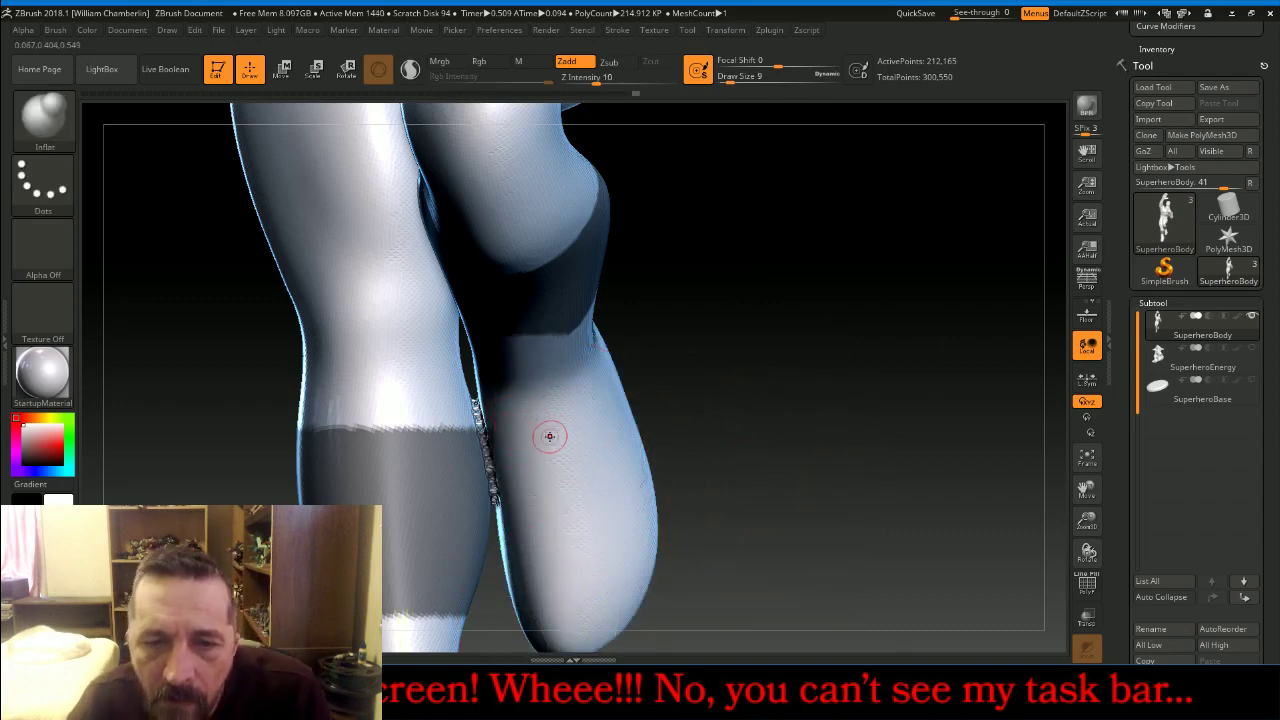
key("ctrl")
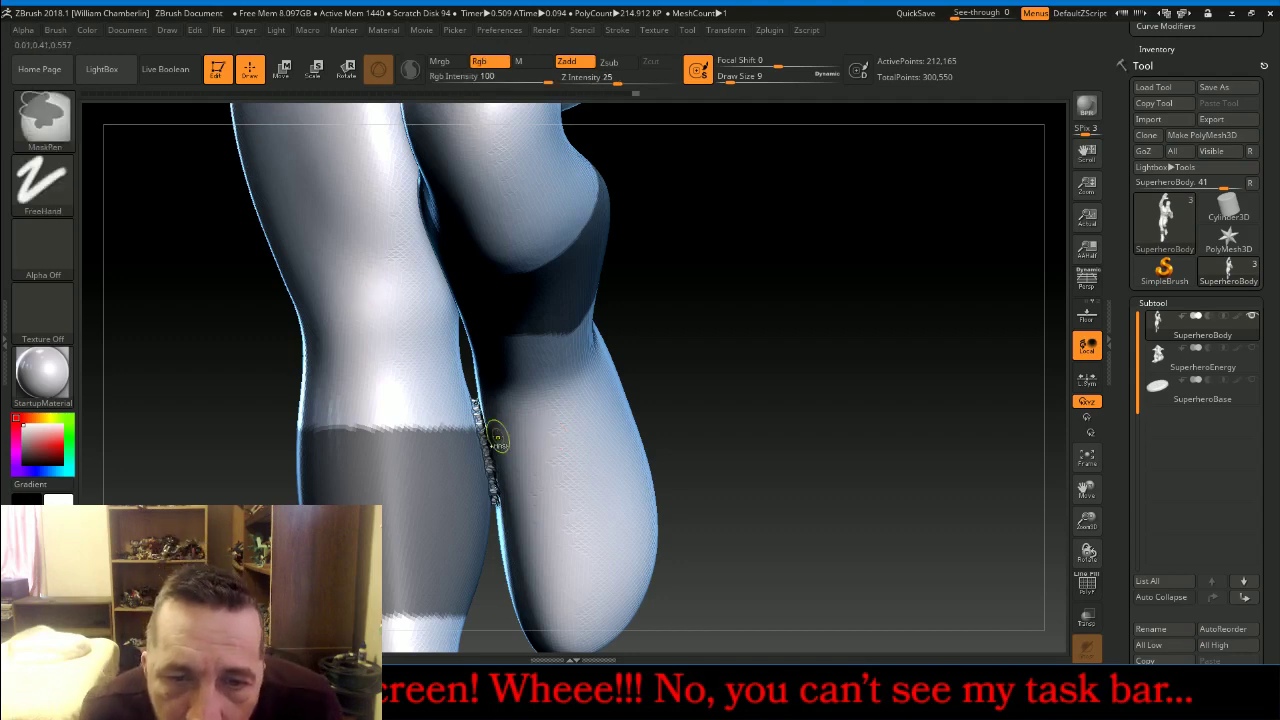
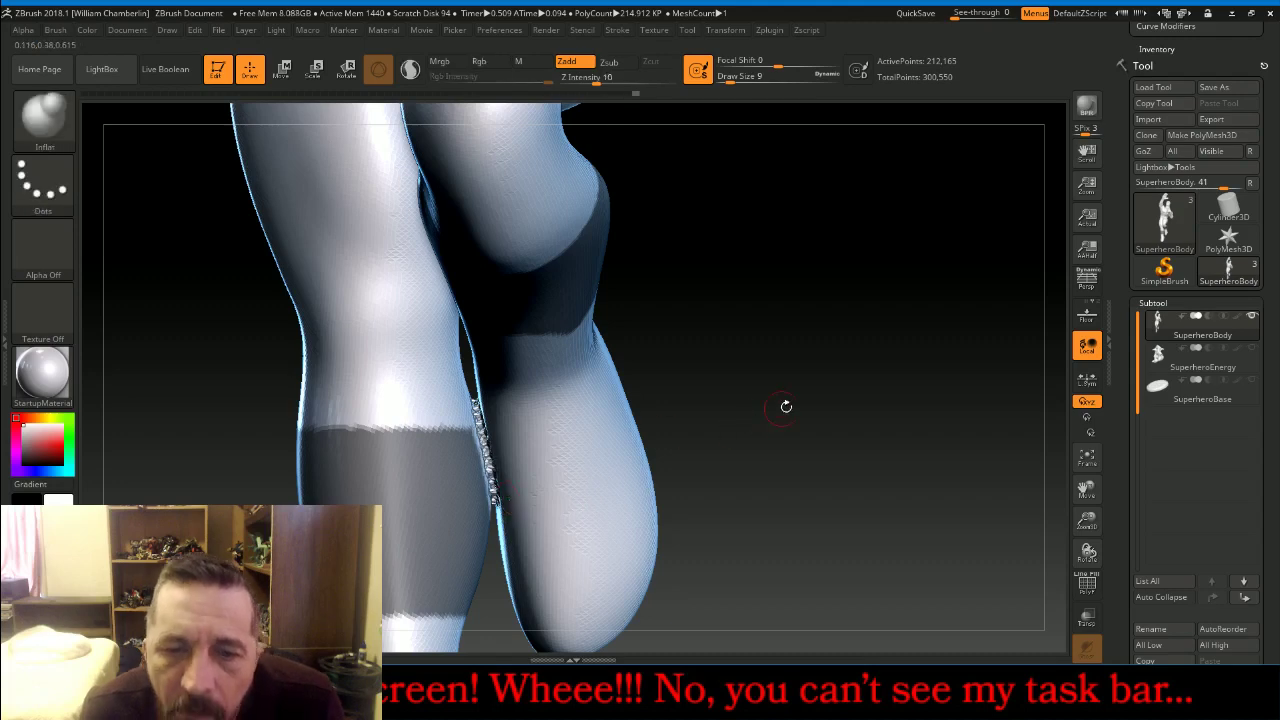
mouse_move(786, 406)
left_mouse_down()
mouse_move(794, 363)
mouse_move(745, 279)
mouse_move(452, 398)
left_mouse_up()
key("ctrl")
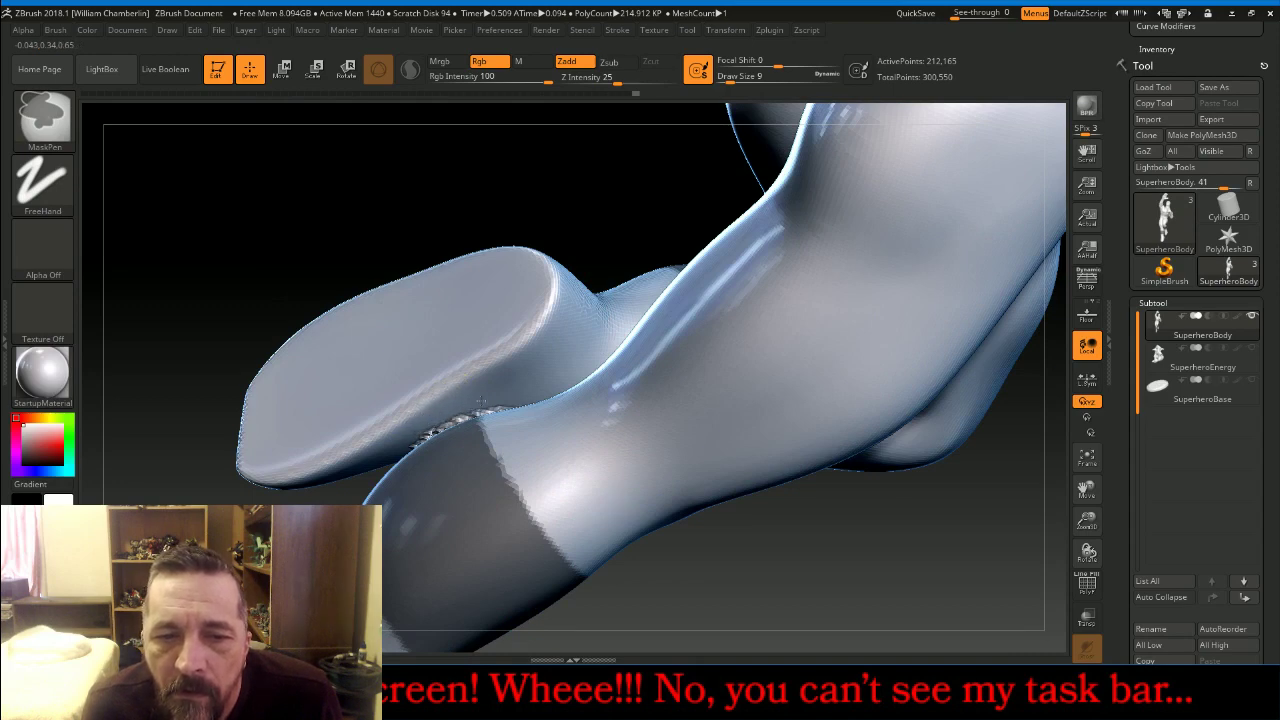
Tidy the calf-band mask beneath the bent leg's foot with the draw size at 6
key("b")
key("i")
key("n")
left_click_drag(526, 209, 560, 212)
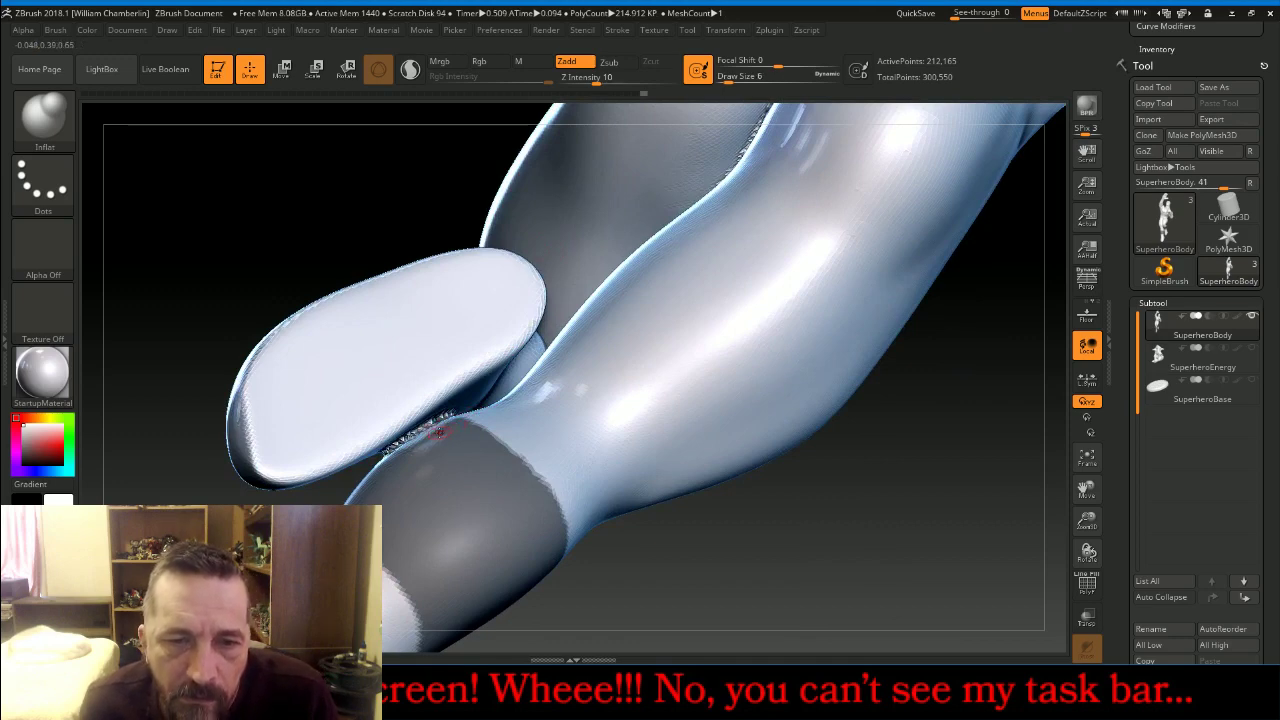
key("ctrl")
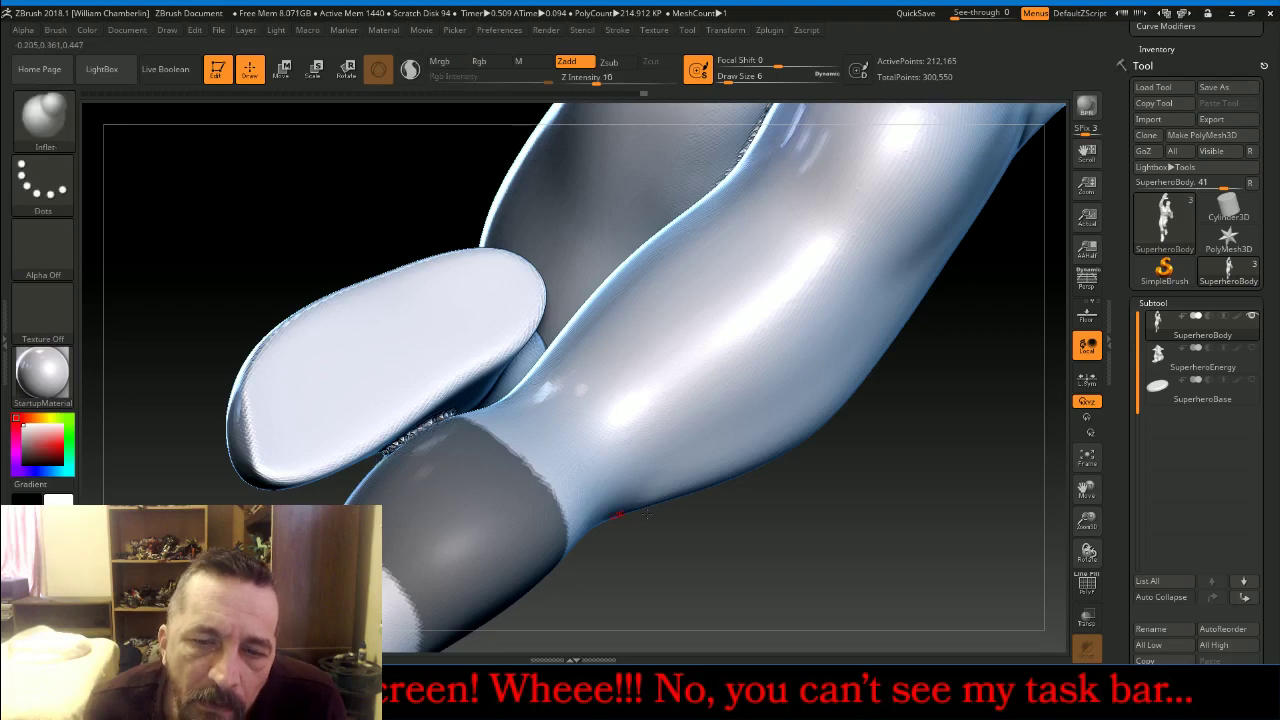
mouse_move(720, 537)
left_mouse_down()
mouse_move(755, 535)
mouse_move(796, 470)
left_mouse_up()
key("ctrl")
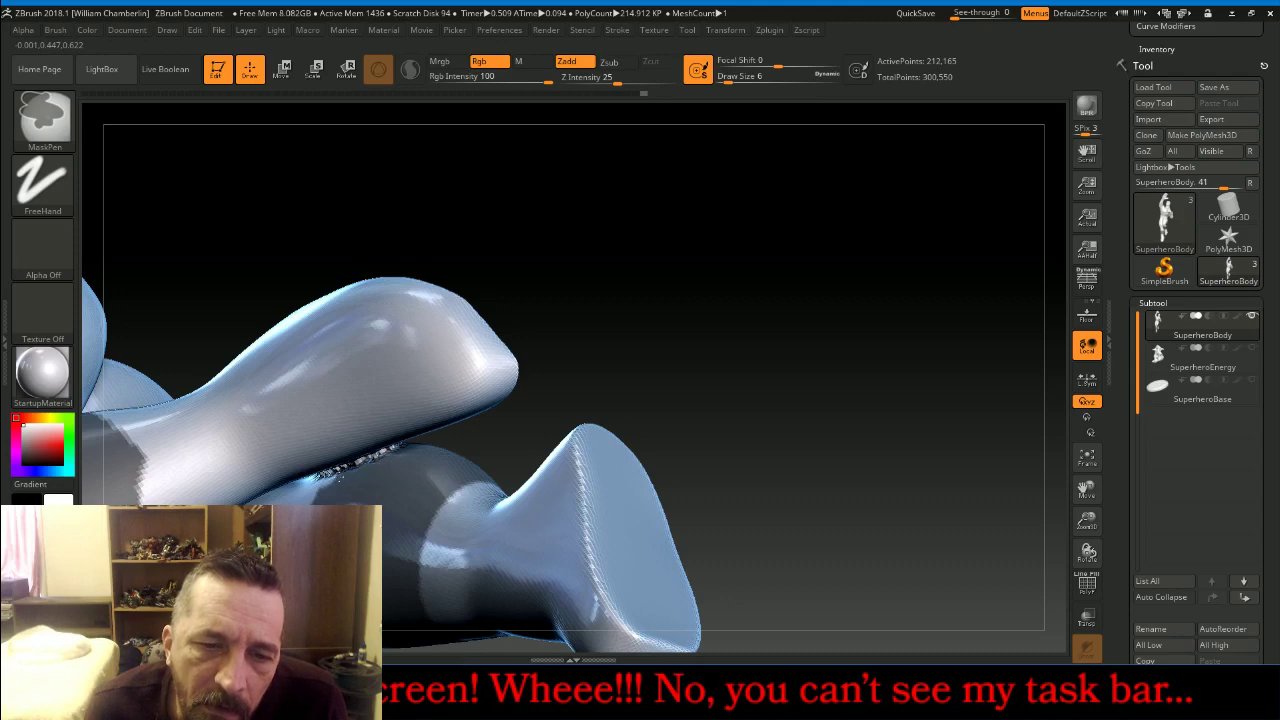
mouse_move(651, 366)
left_mouse_down()
mouse_move(767, 368)
mouse_move(886, 474)
left_mouse_up()
Extract both masked leg bands from SuperheroBody as a new subtool with thickness 0.02
left_click(1087, 458)
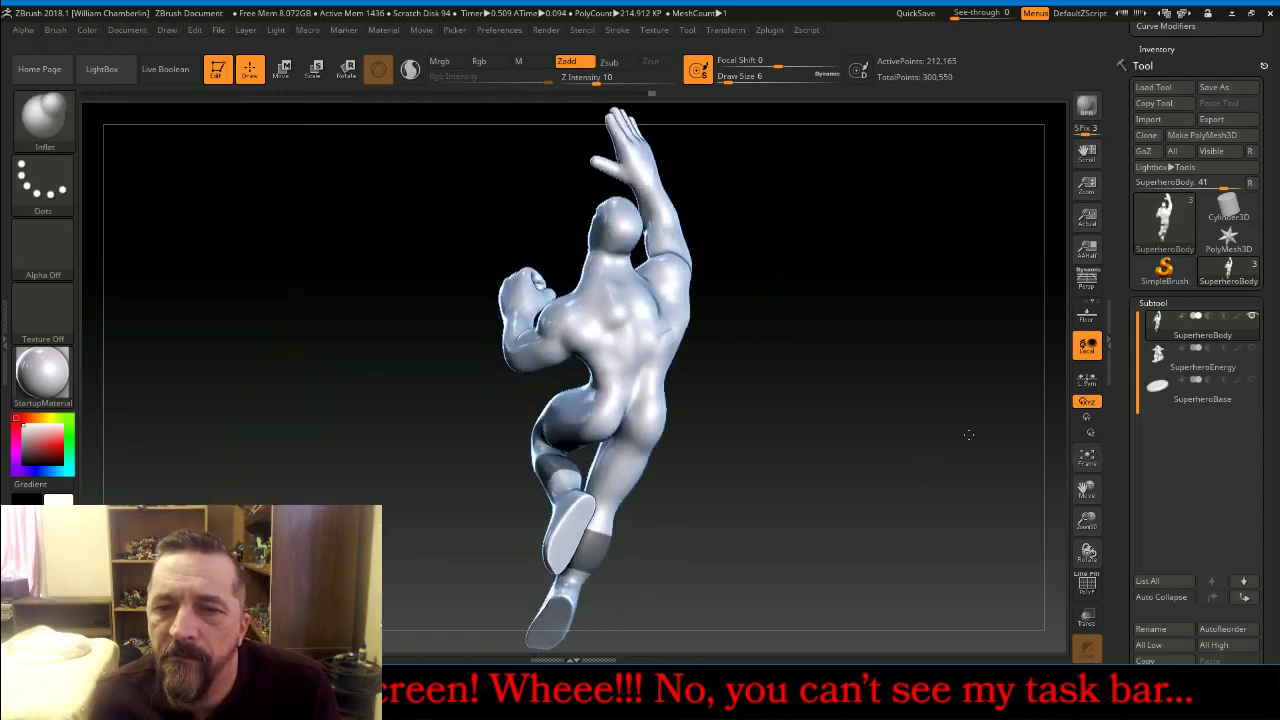
left_click_drag(968, 434, 968, 420)
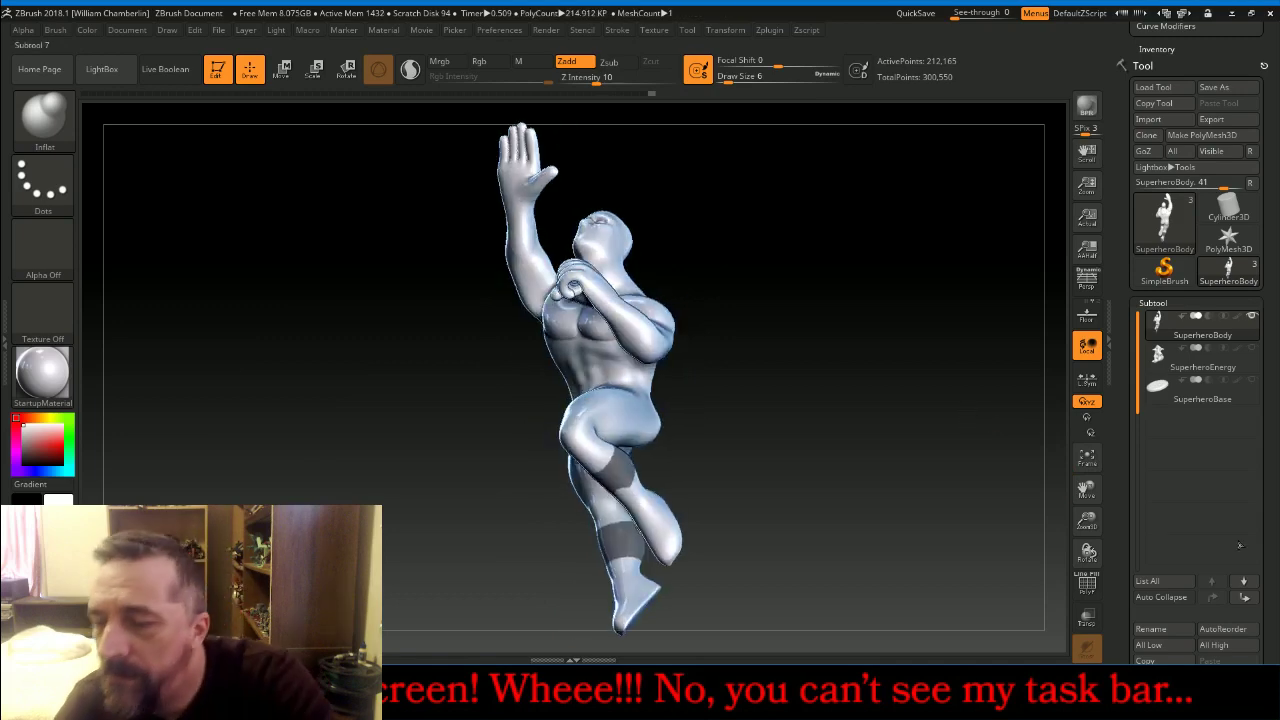
scroll(1255, 434, "down", 5)
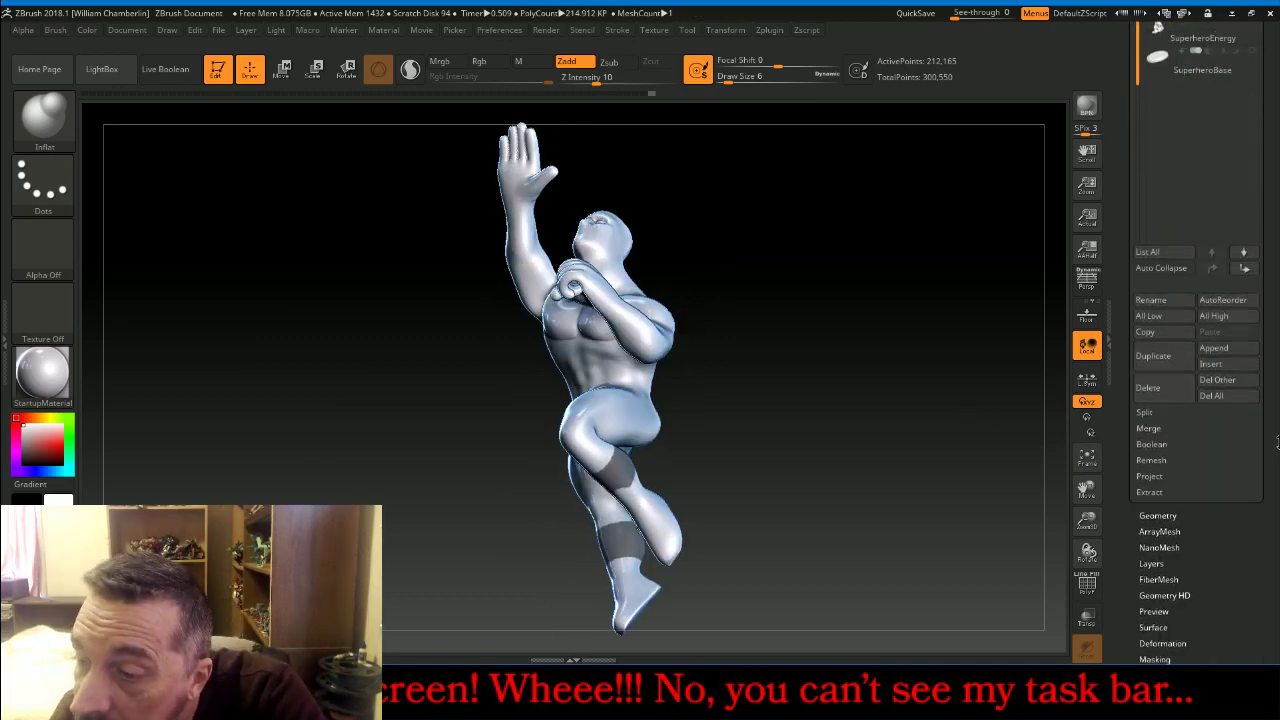
left_click(1211, 492)
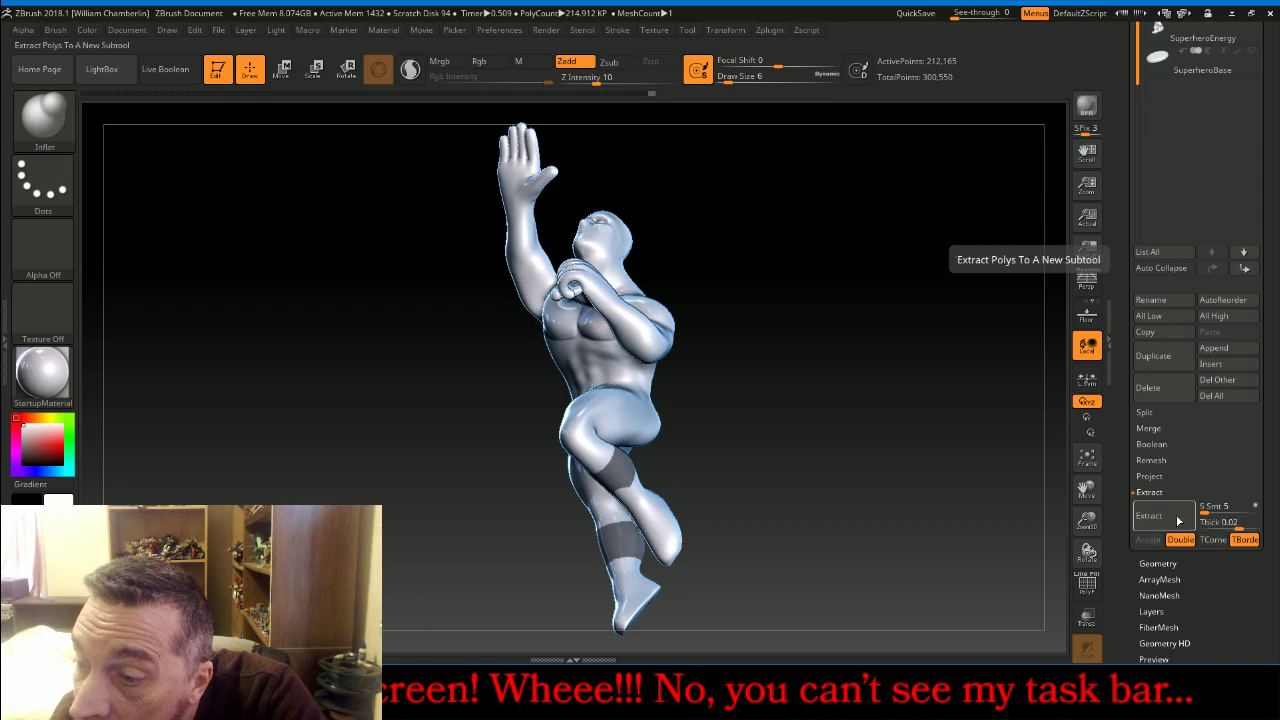
left_click(1170, 518)
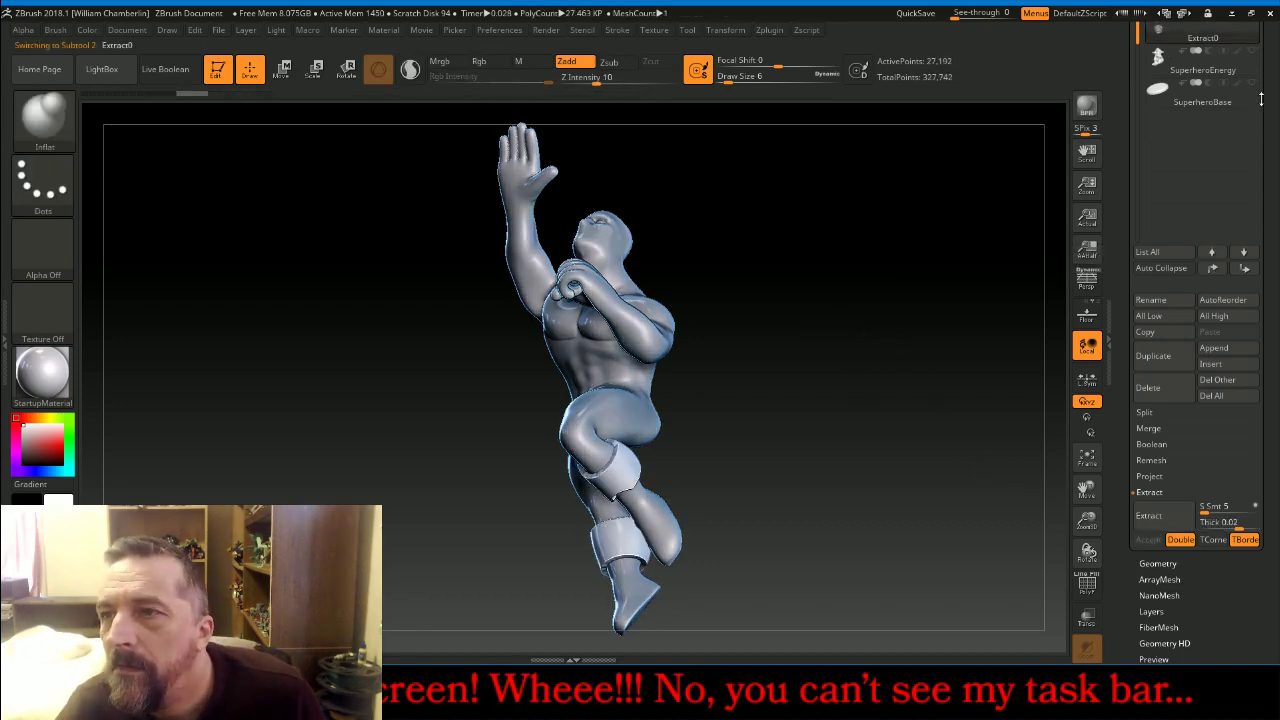
Make SuperheroBody the active subtool and clear its mask
left_click_drag(1269, 123, 1269, 222)
left_click(1168, 95)
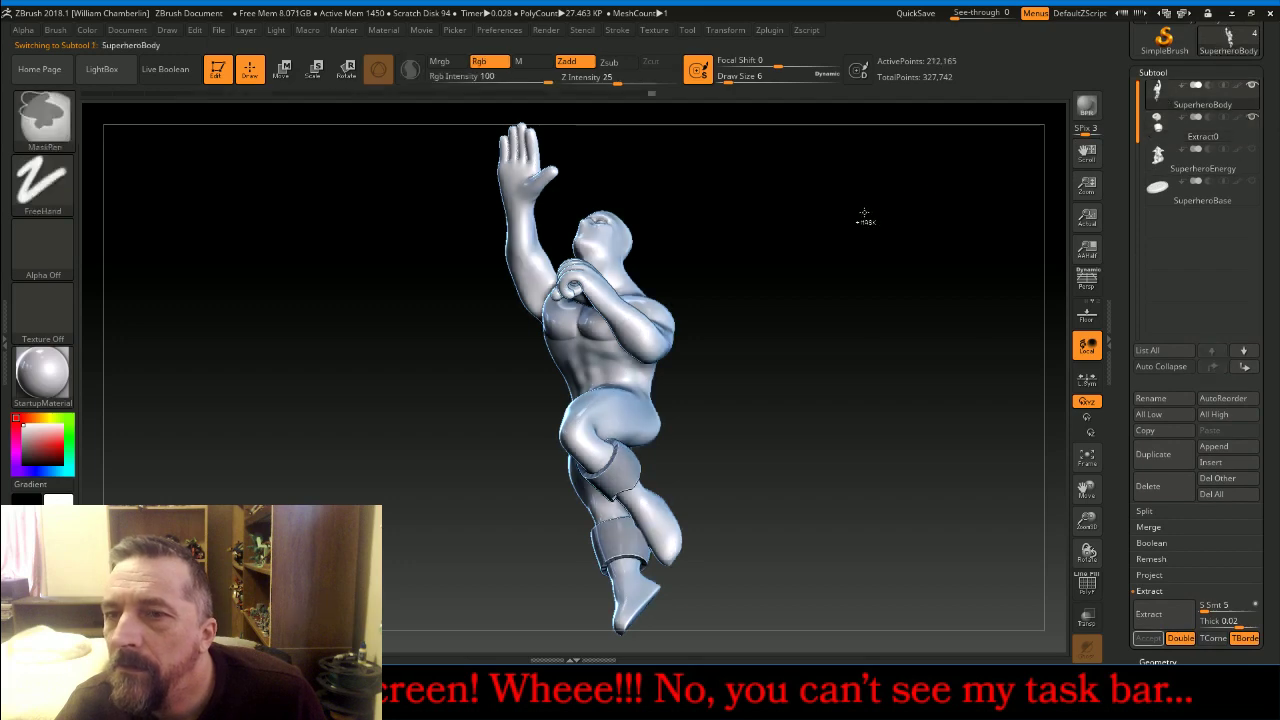
left_click_drag(864, 212, 976, 324, "ctrl")
Select the Extract0 subtool and DynaMesh it at a resolution of 256
left_click(1190, 132)
left_click(1153, 72)
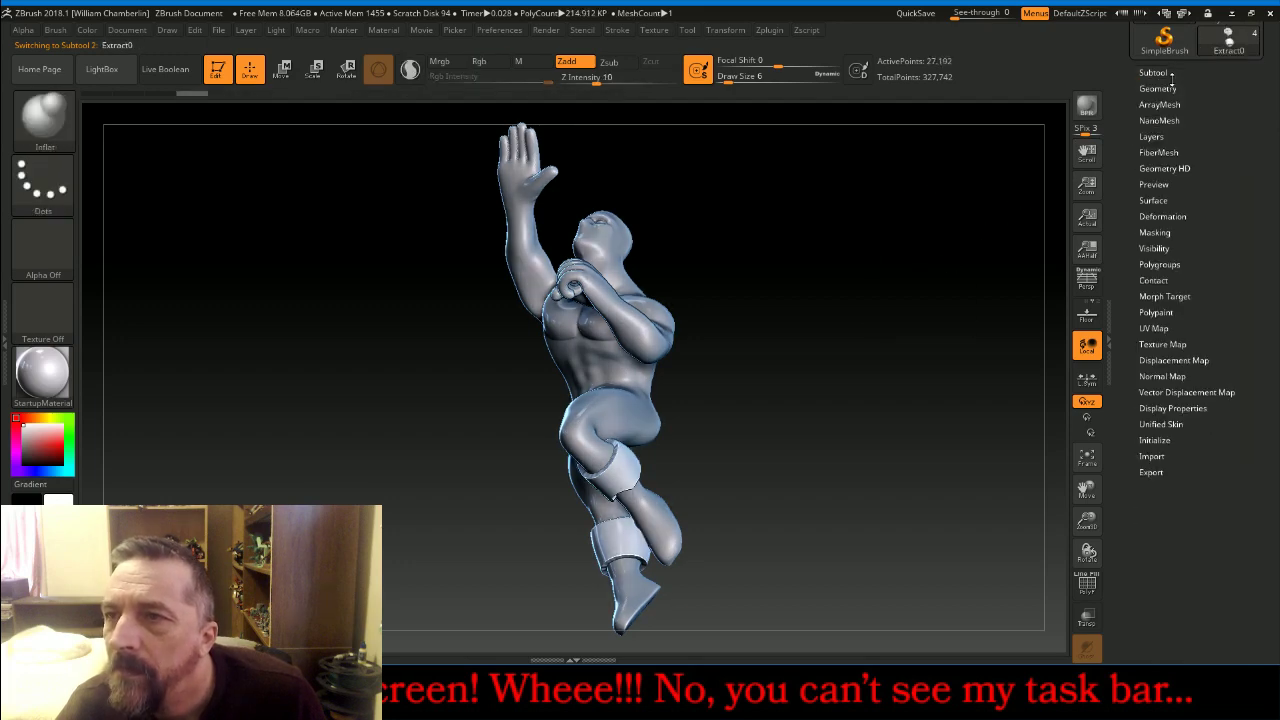
left_click(1160, 88)
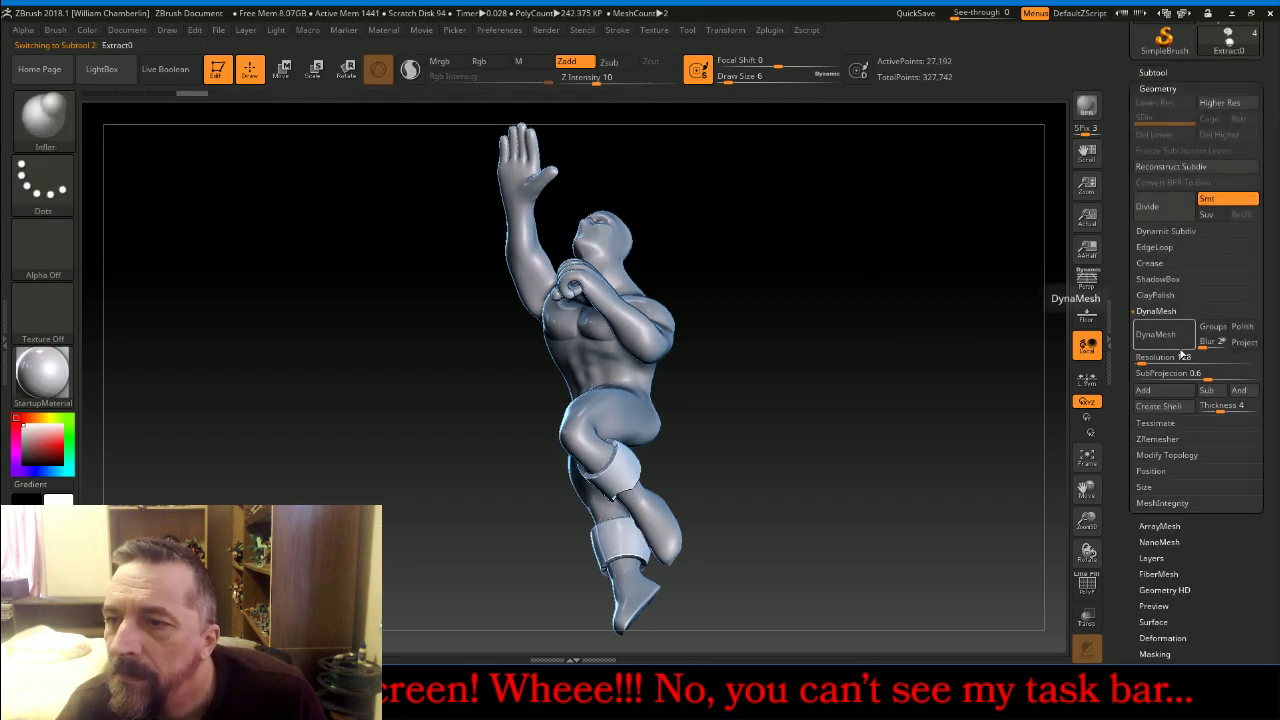
left_click(1170, 356)
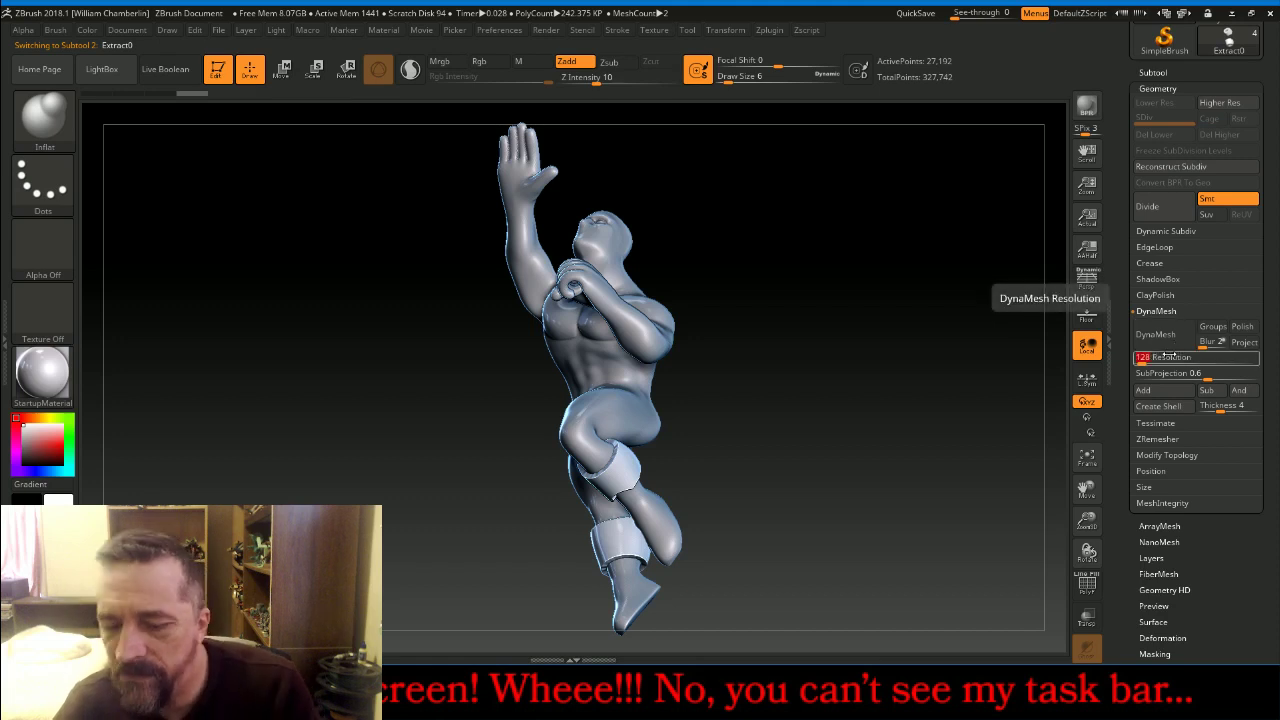
type("256")
key("Return")
left_click(1155, 334)
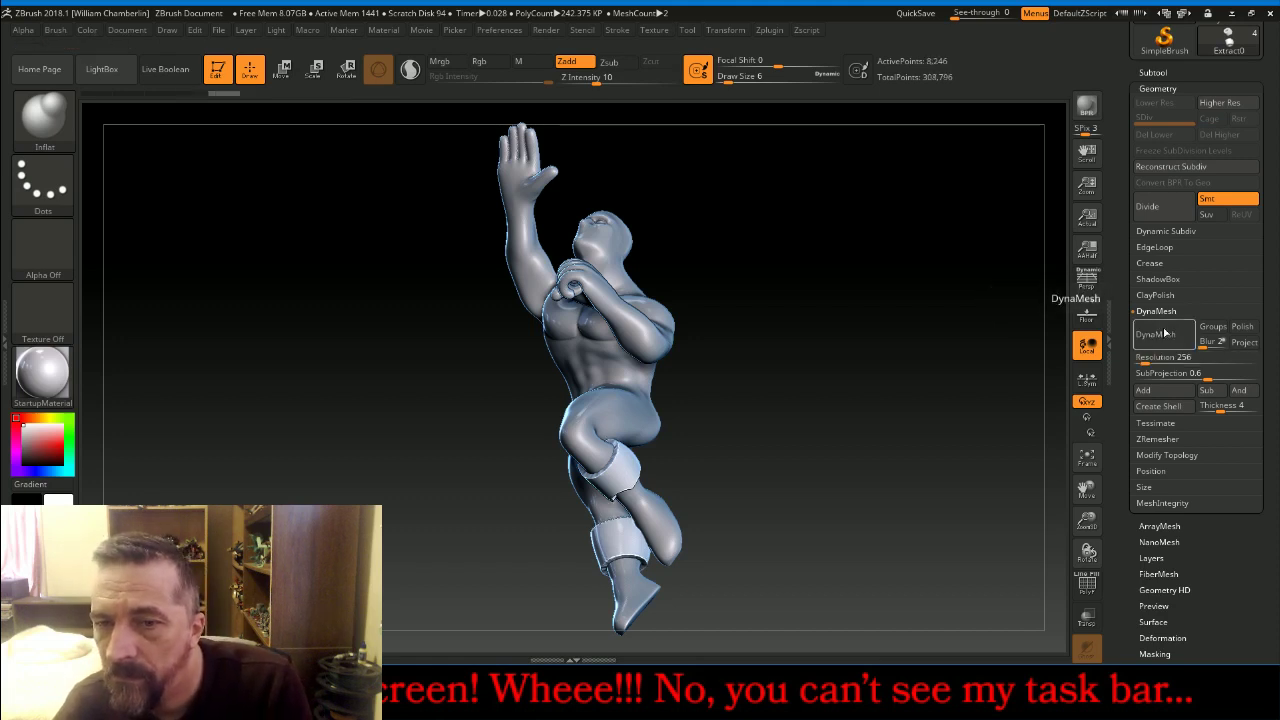
Smooth the lower edge and corner of the bent leg's cuff with draw size 46 and smoothing intensity 18
left_click(1088, 458)
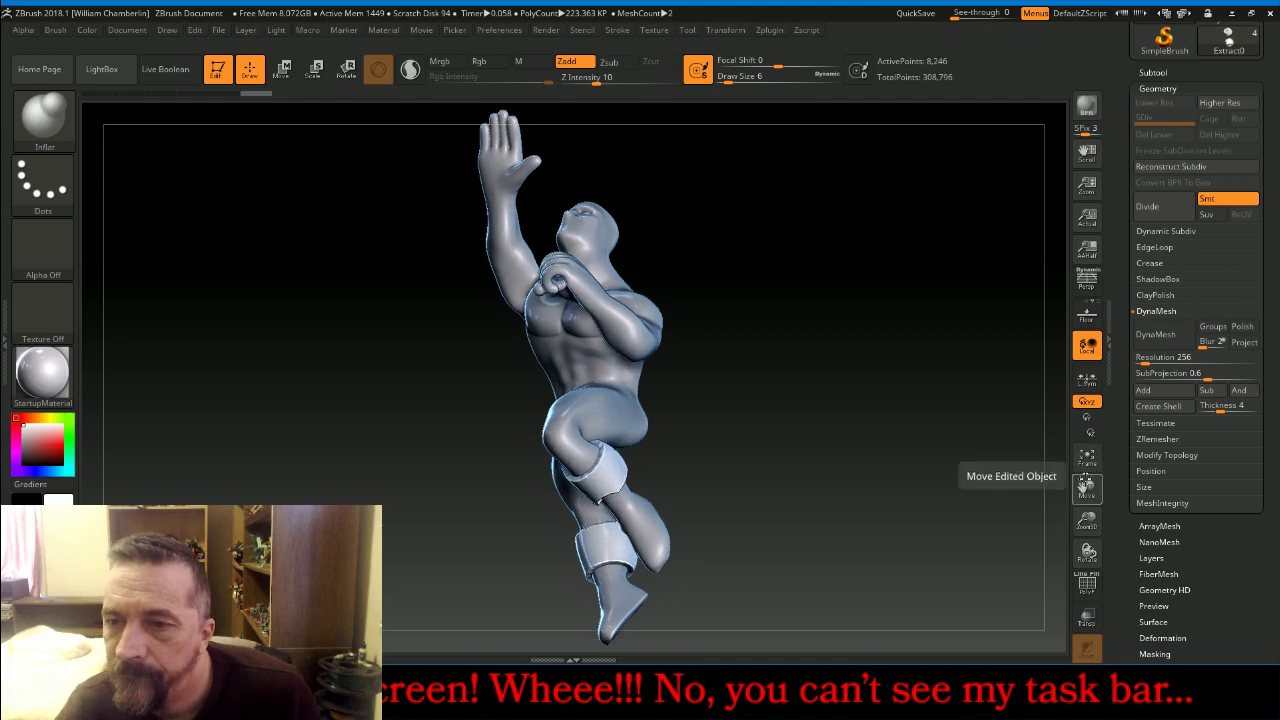
left_click(1091, 460)
left_click_drag(1092, 512, 1075, 472)
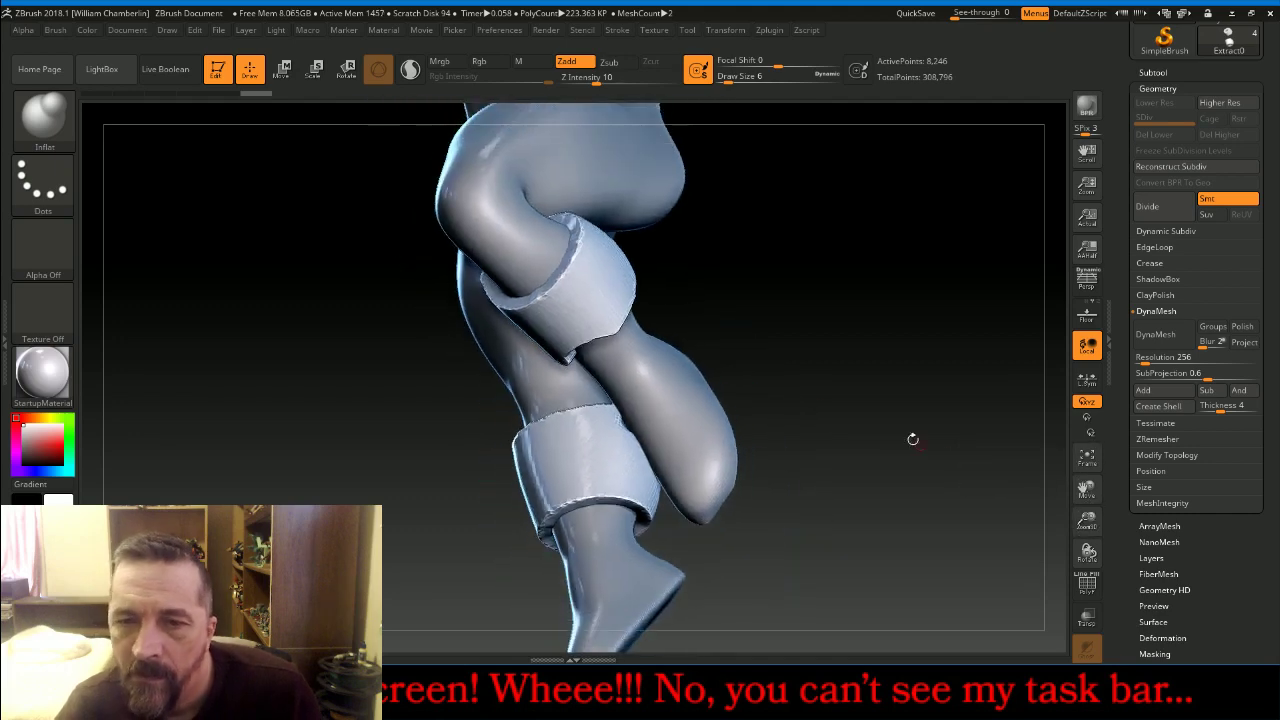
left_click_drag(840, 387, 627, 337)
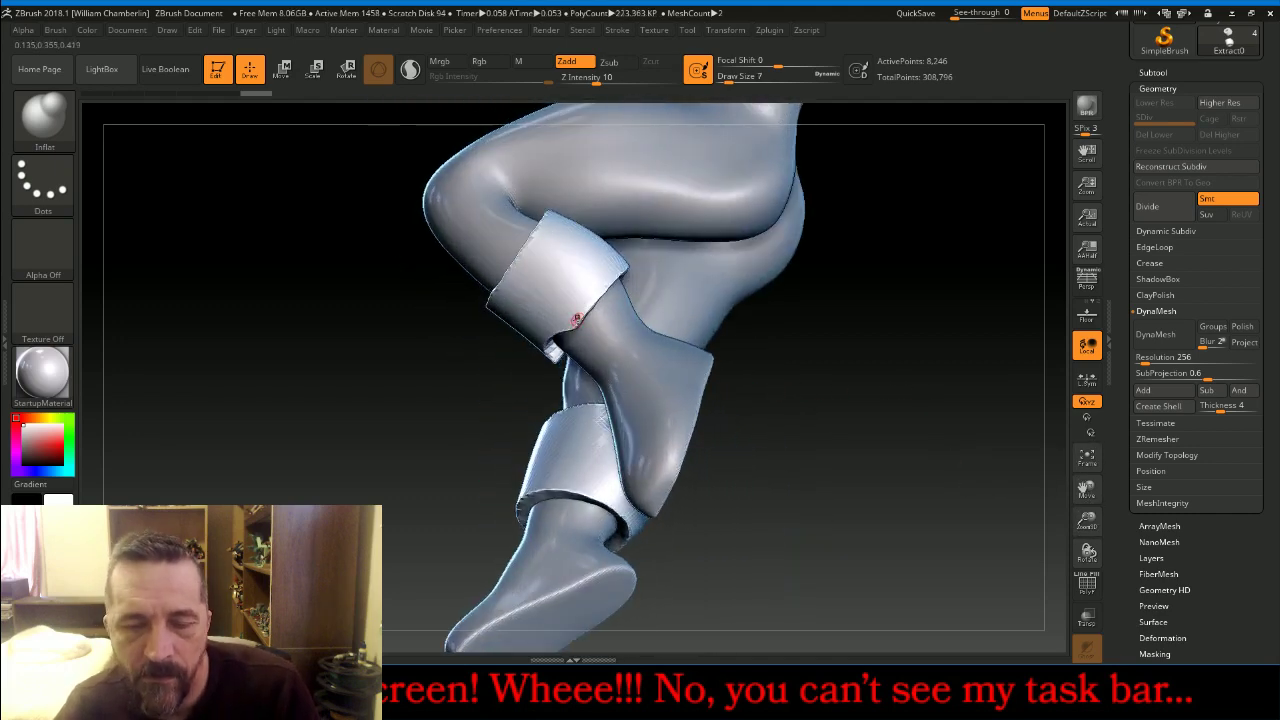
key("bracketright")
key("bracketright")
key("bracketright")
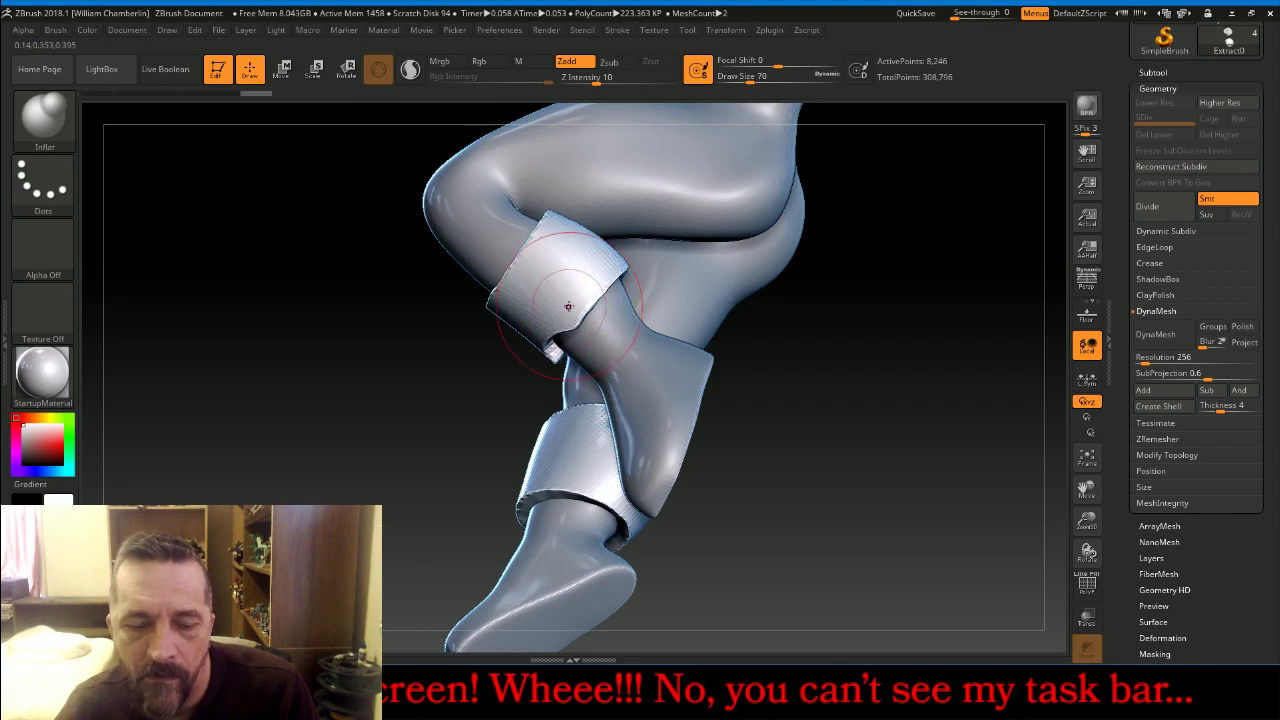
key("bracketleft")
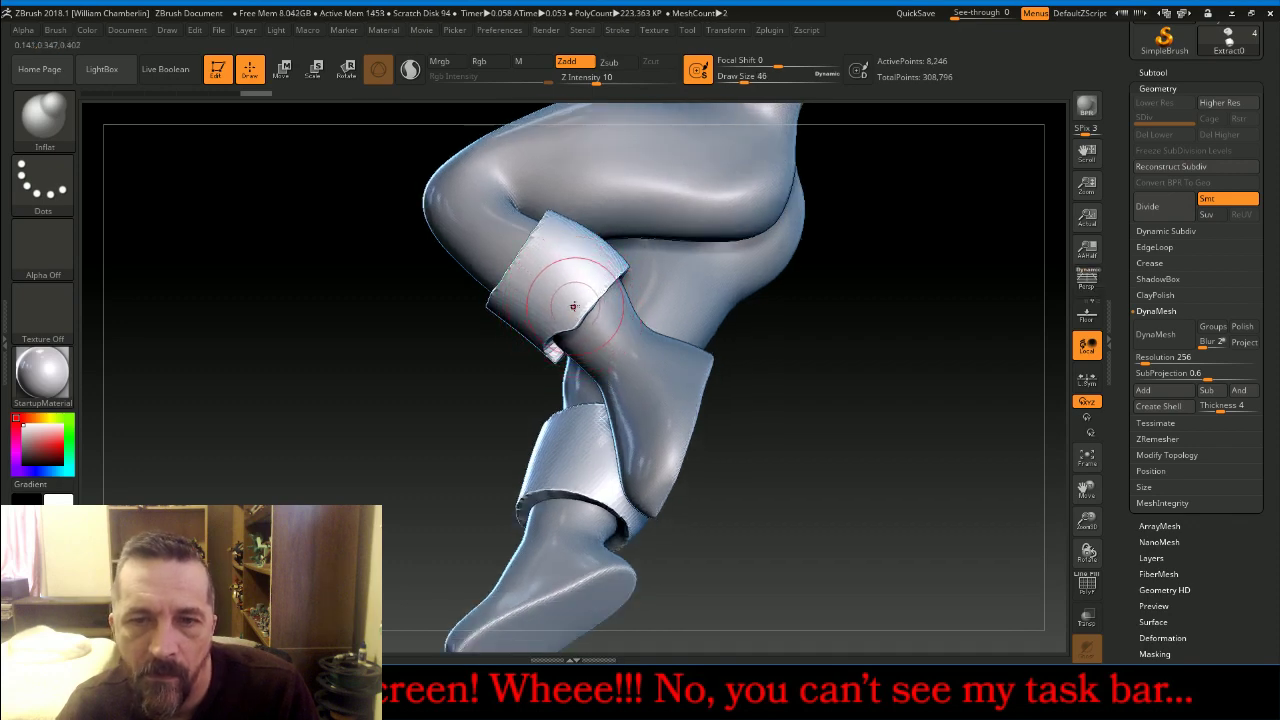
key("shift")
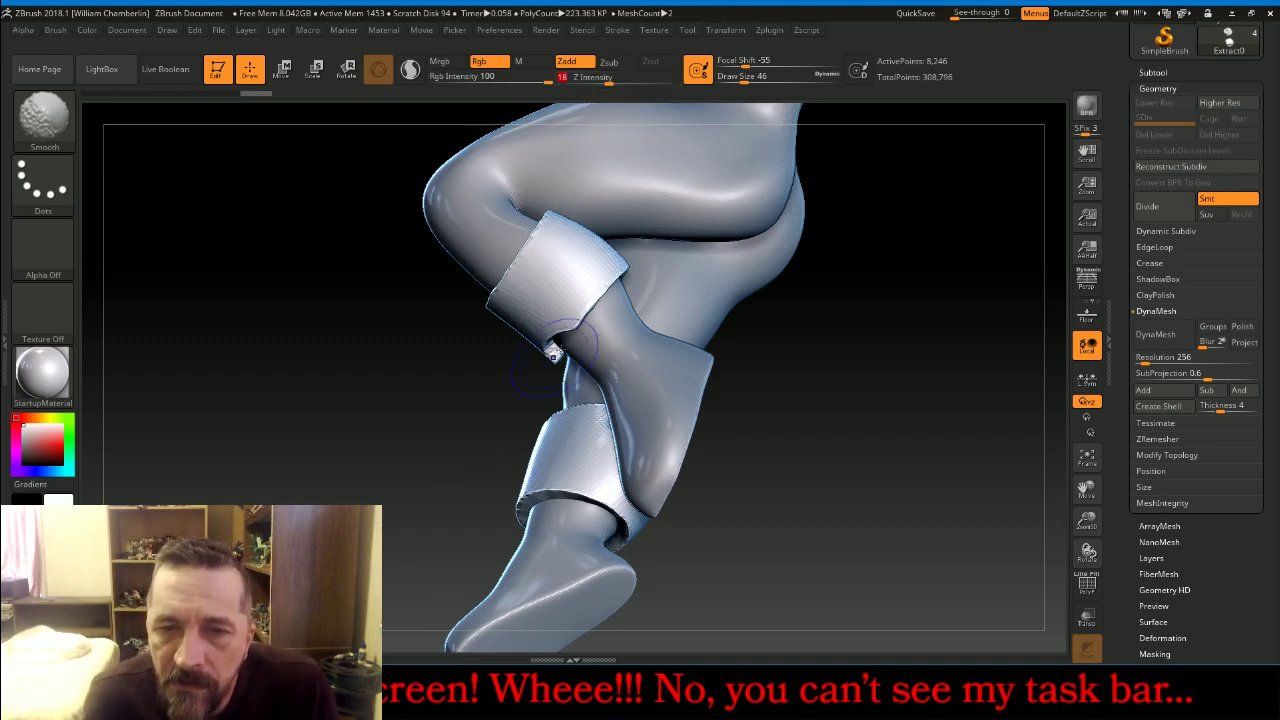
left_click_drag(553, 353, 547, 355, "shift")
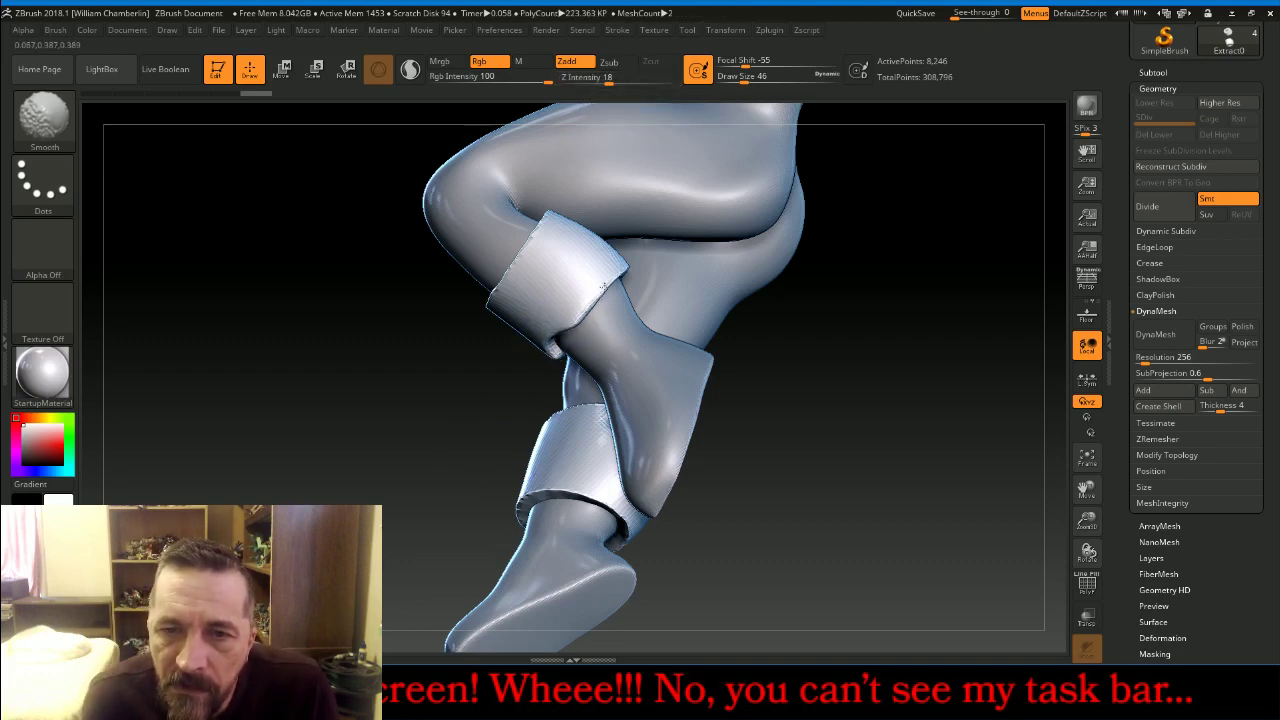
left_click_drag(612, 279, 601, 280, "shift")
Raise the Smooth brush intensity to 45 and smooth the bent leg cuff's lower edge around to the back
left_click(637, 79, "shift")
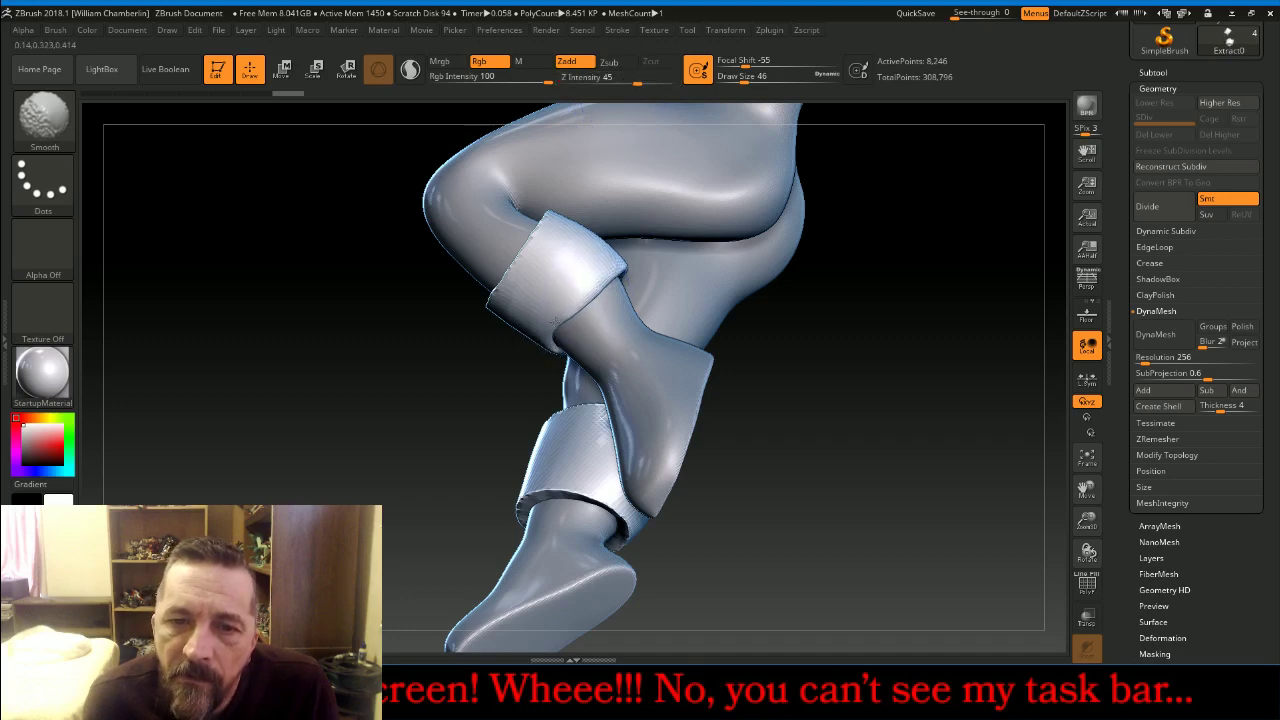
left_click_drag(607, 266, 612, 250, "shift")
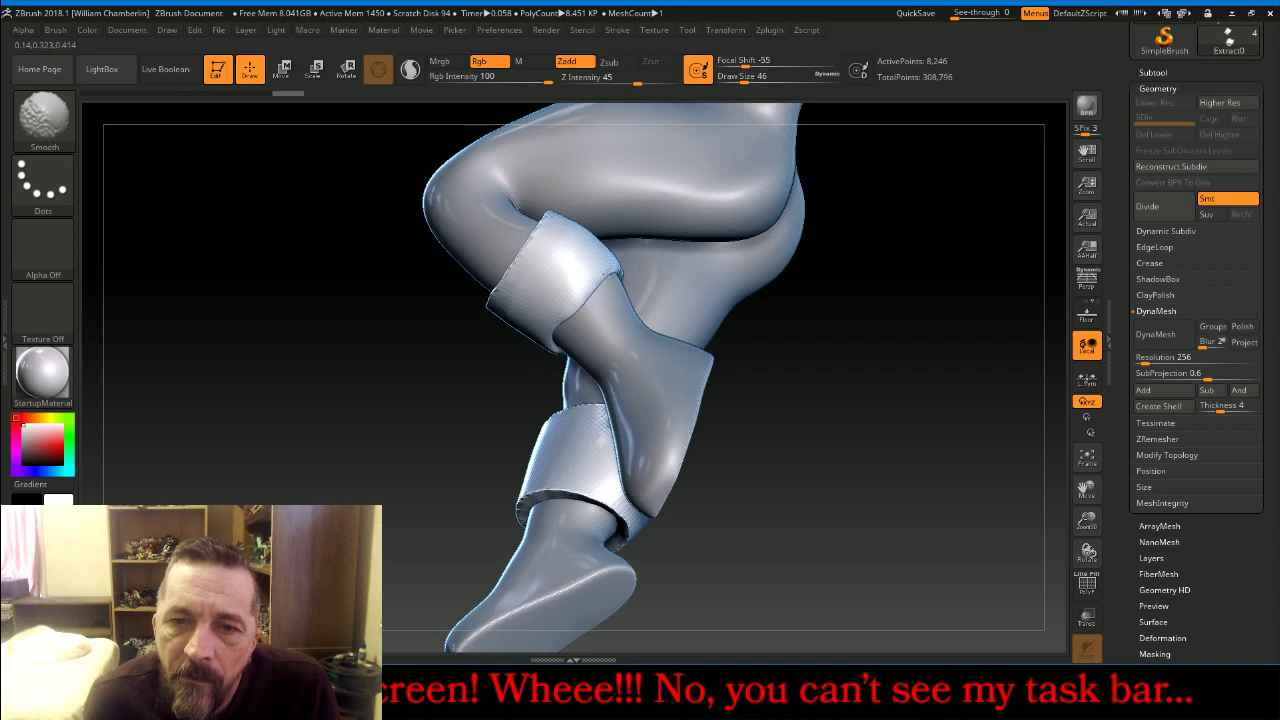
left_click_drag(851, 337, 700, 312)
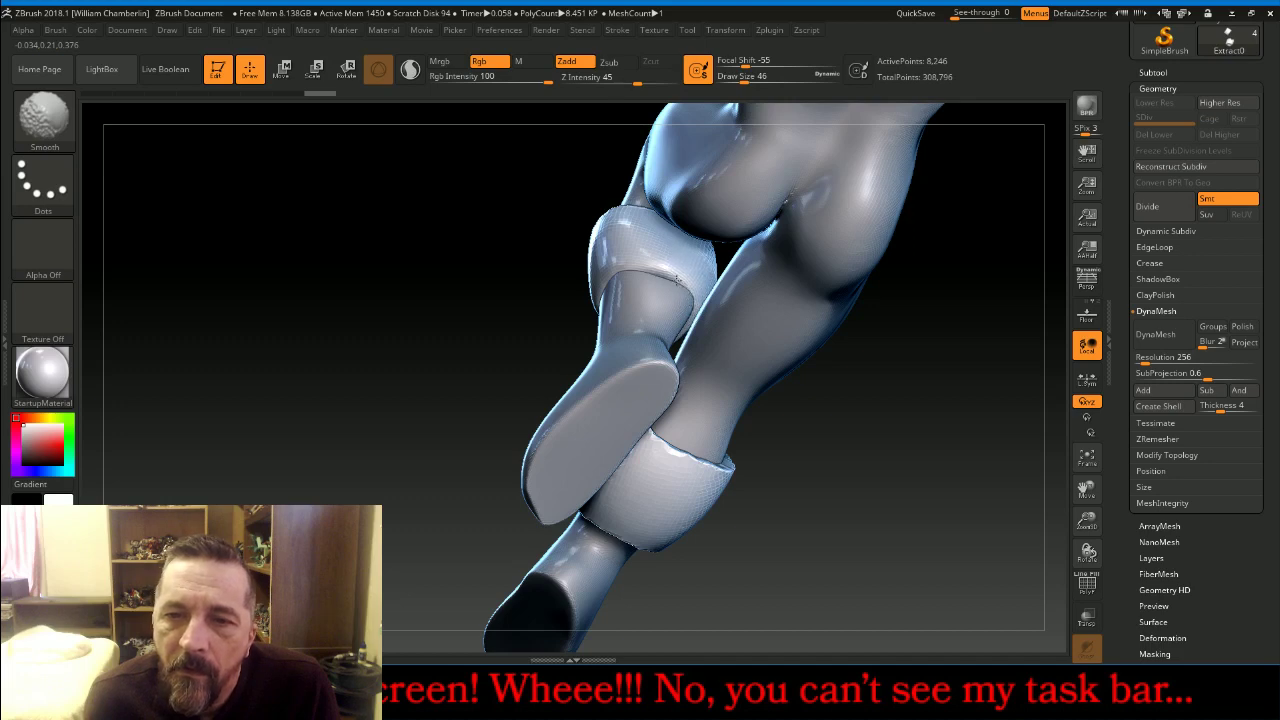
Smooth the lower edge of the straight leg's cuff all around the calf
mouse_move(900, 460)
left_mouse_down()
mouse_move(735, 350)
mouse_move(740, 368)
left_mouse_up()
key("shift")
mouse_move(700, 500)
left_mouse_down()
mouse_move(677, 537)
mouse_move(740, 522)
left_mouse_up()
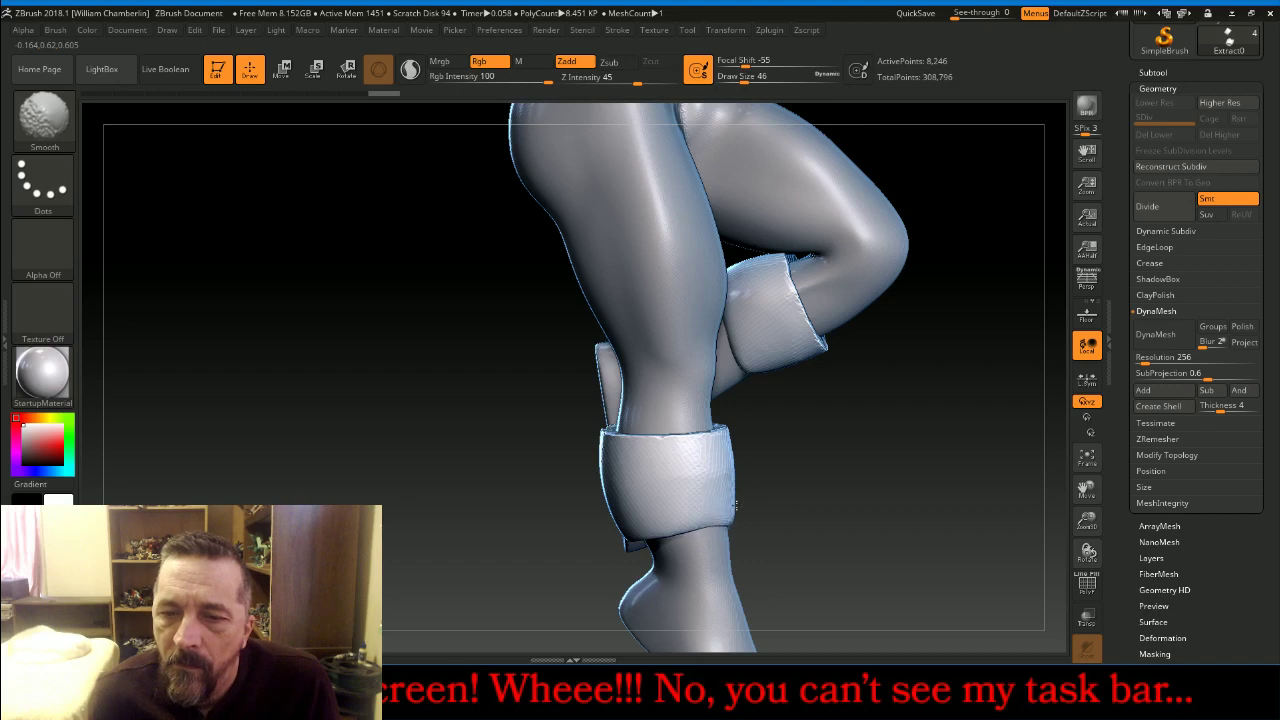
mouse_move(713, 506)
left_mouse_down()
mouse_move(605, 545)
mouse_move(645, 513)
left_mouse_up()
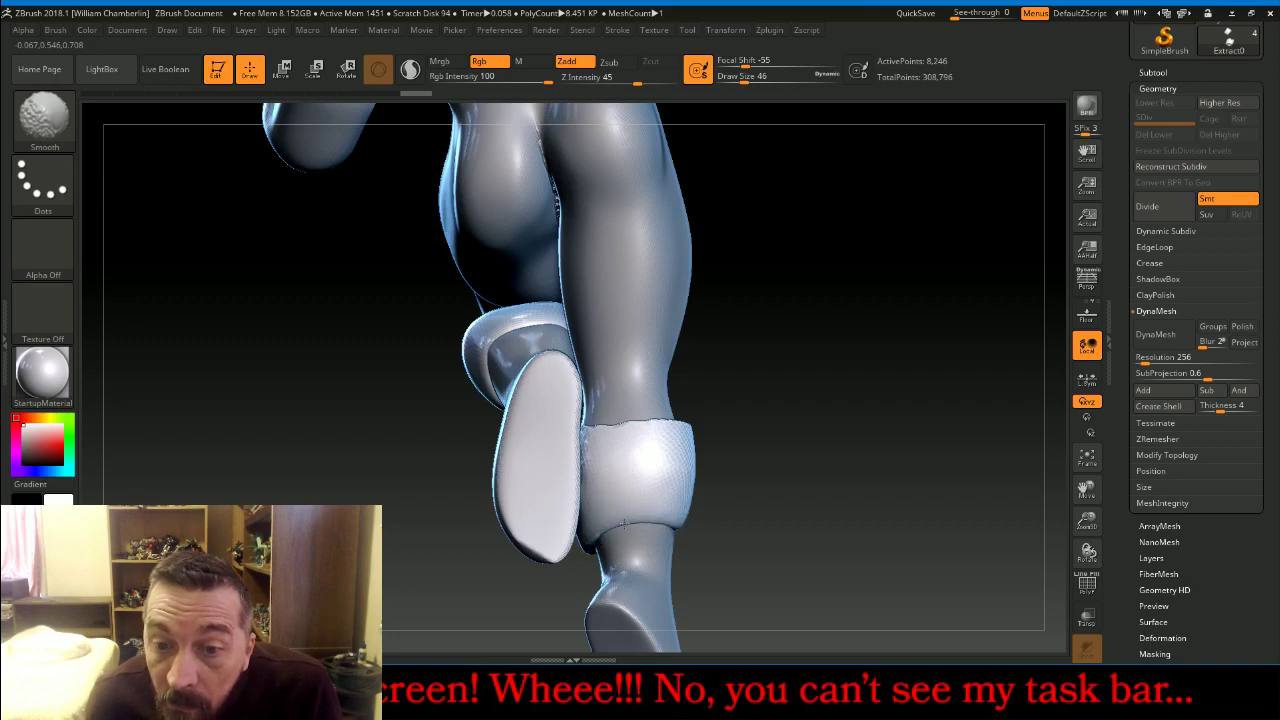
left_click_drag(826, 471, 855, 402)
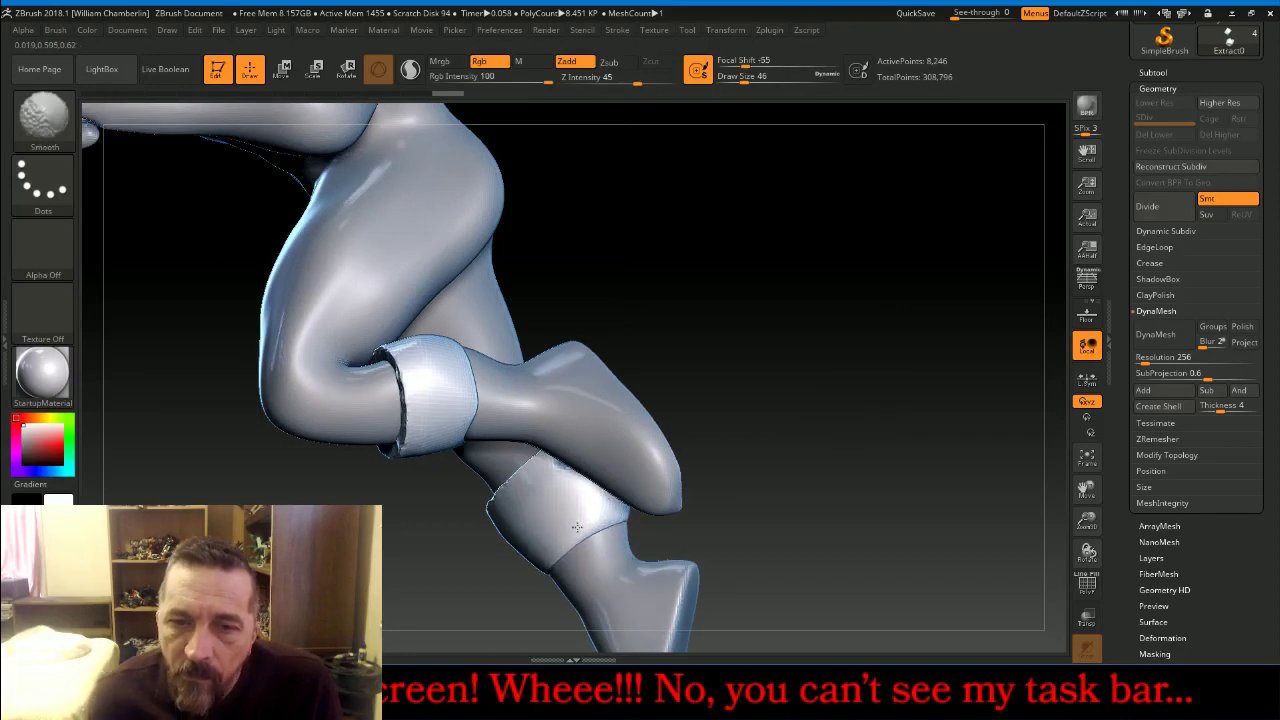
Subdivide the Extract0 cuffs three times and delete their lower subdivision levels
mouse_move(838, 380)
left_mouse_down()
mouse_move(918, 318)
mouse_move(883, 316)
left_mouse_up()
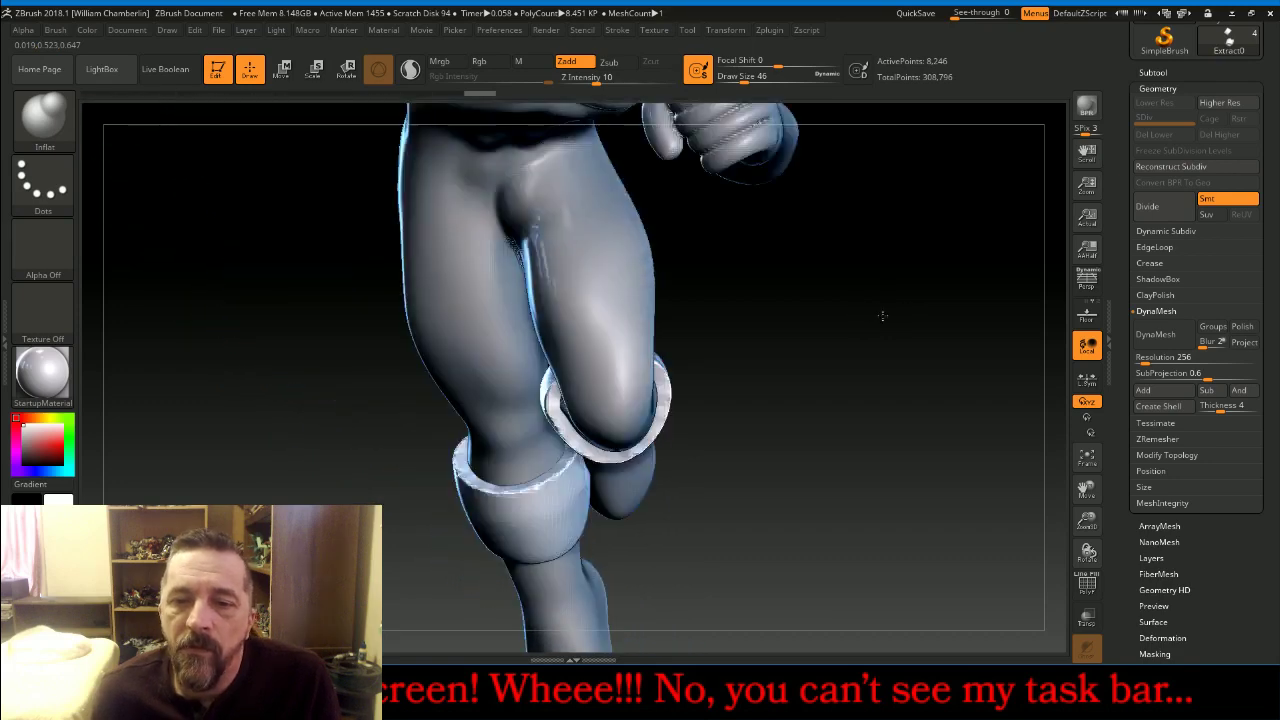
left_click(1157, 207)
left_click(1162, 210)
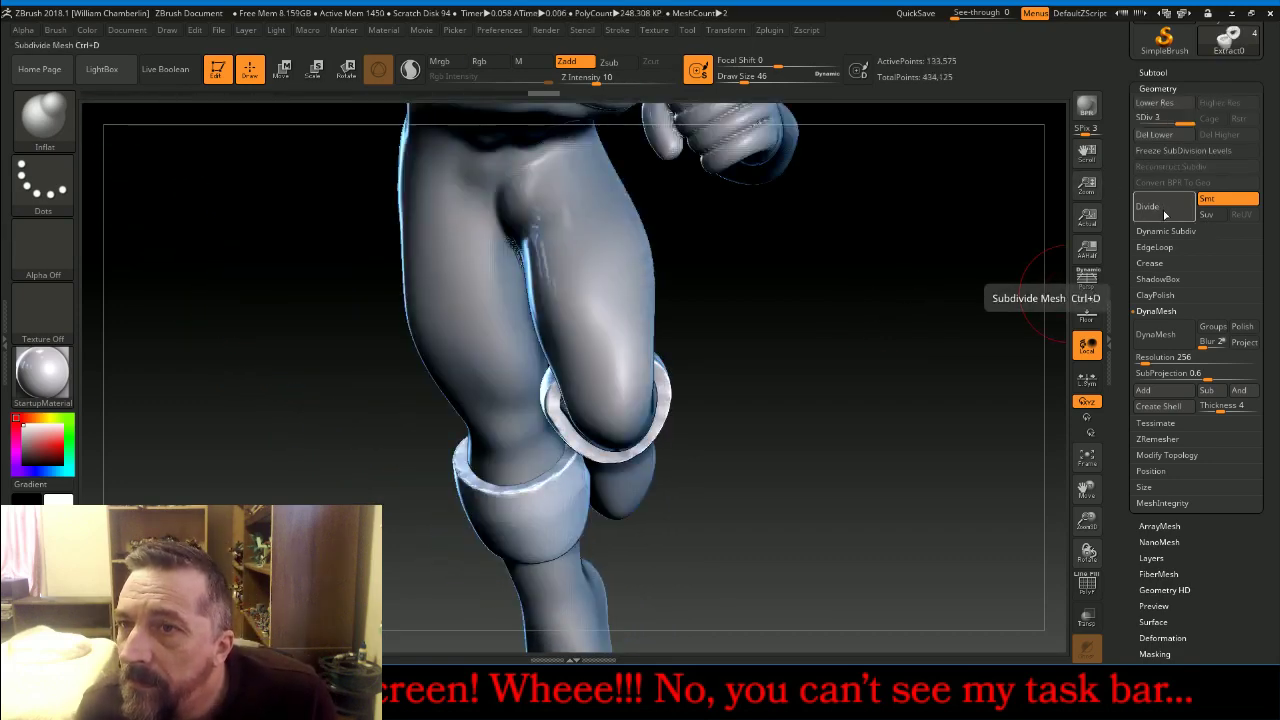
left_click(1164, 213)
left_click(1165, 136)
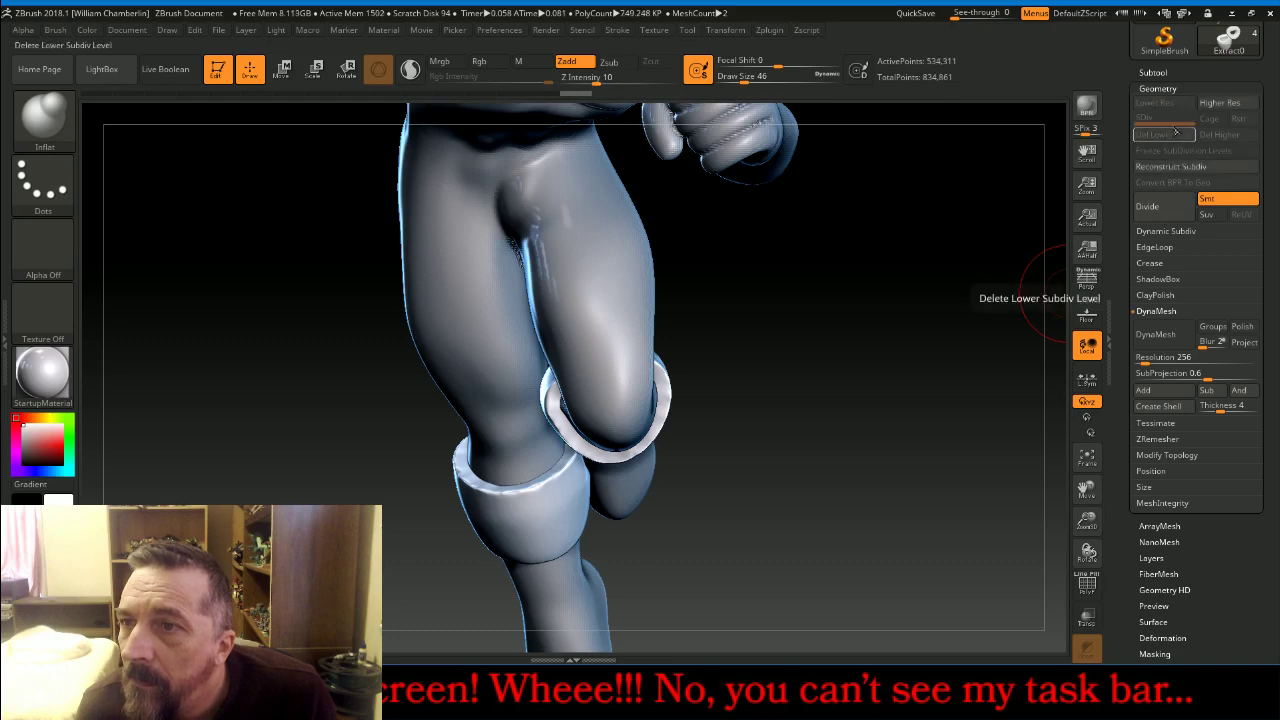
Select the SuperheroBody subtool and subdivide its mesh once
left_click(1177, 73)
left_click(1178, 105)
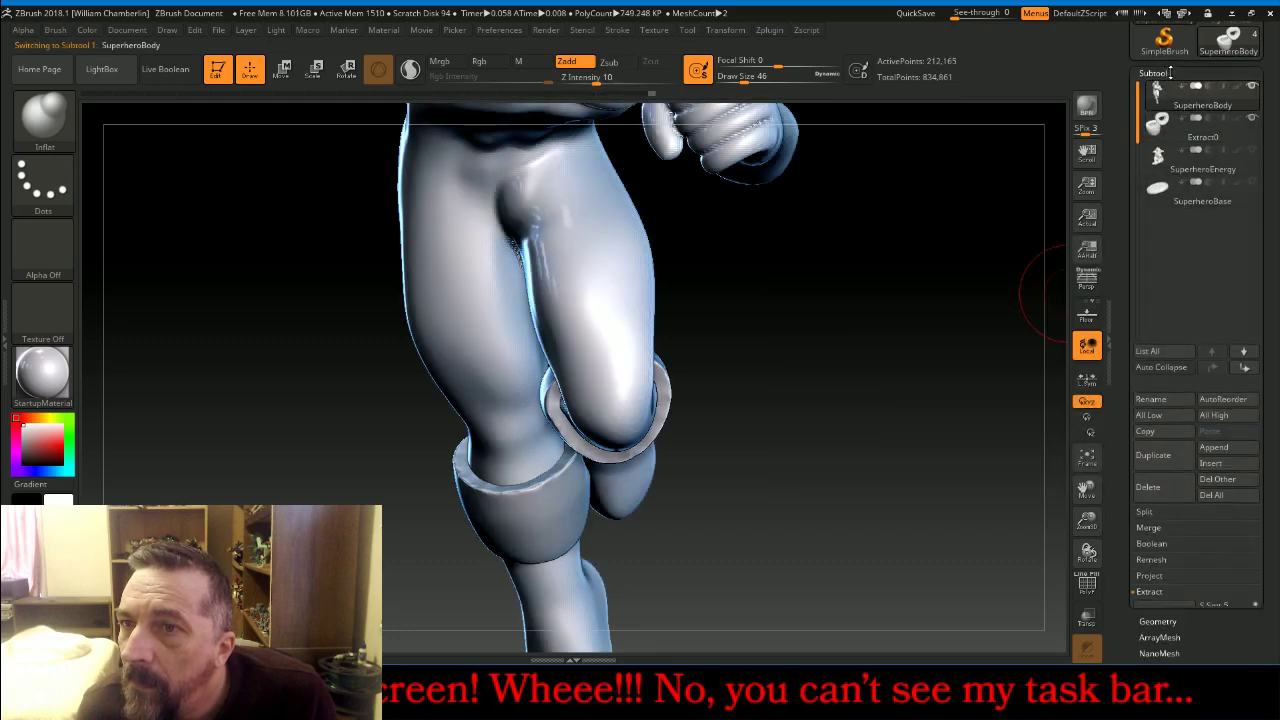
left_click(1165, 73)
left_click(1158, 89)
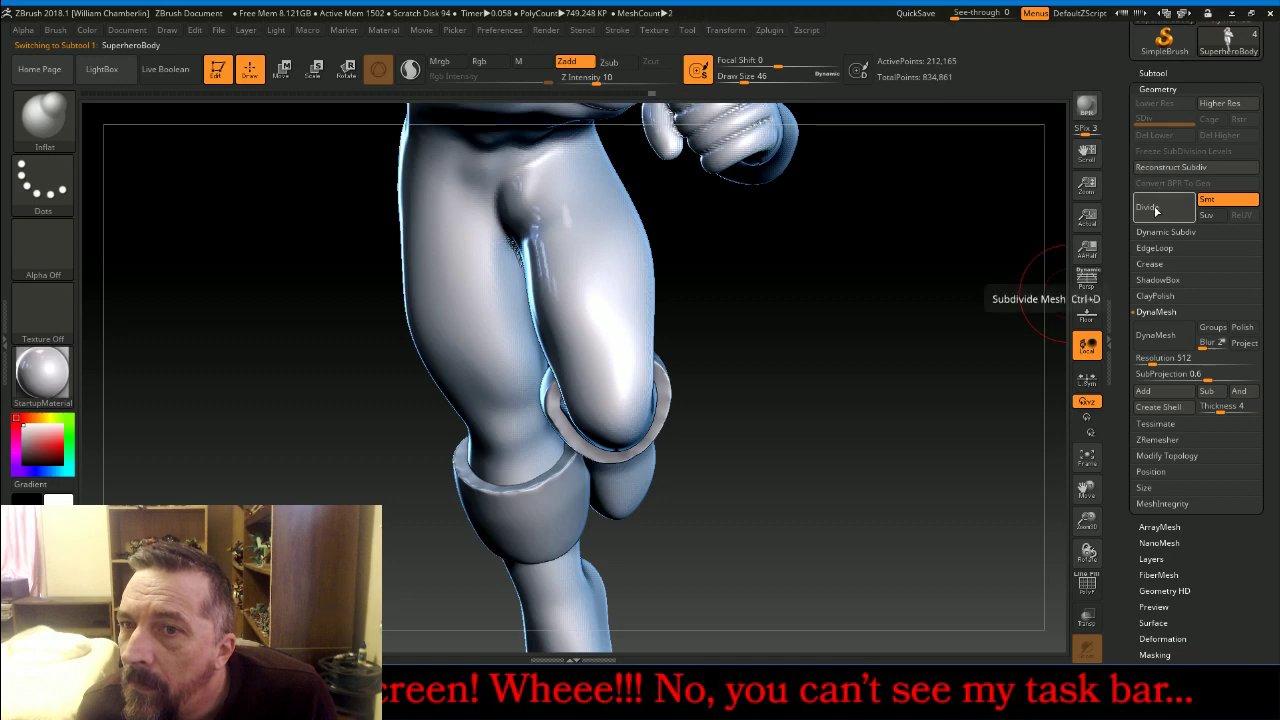
left_click(1168, 207)
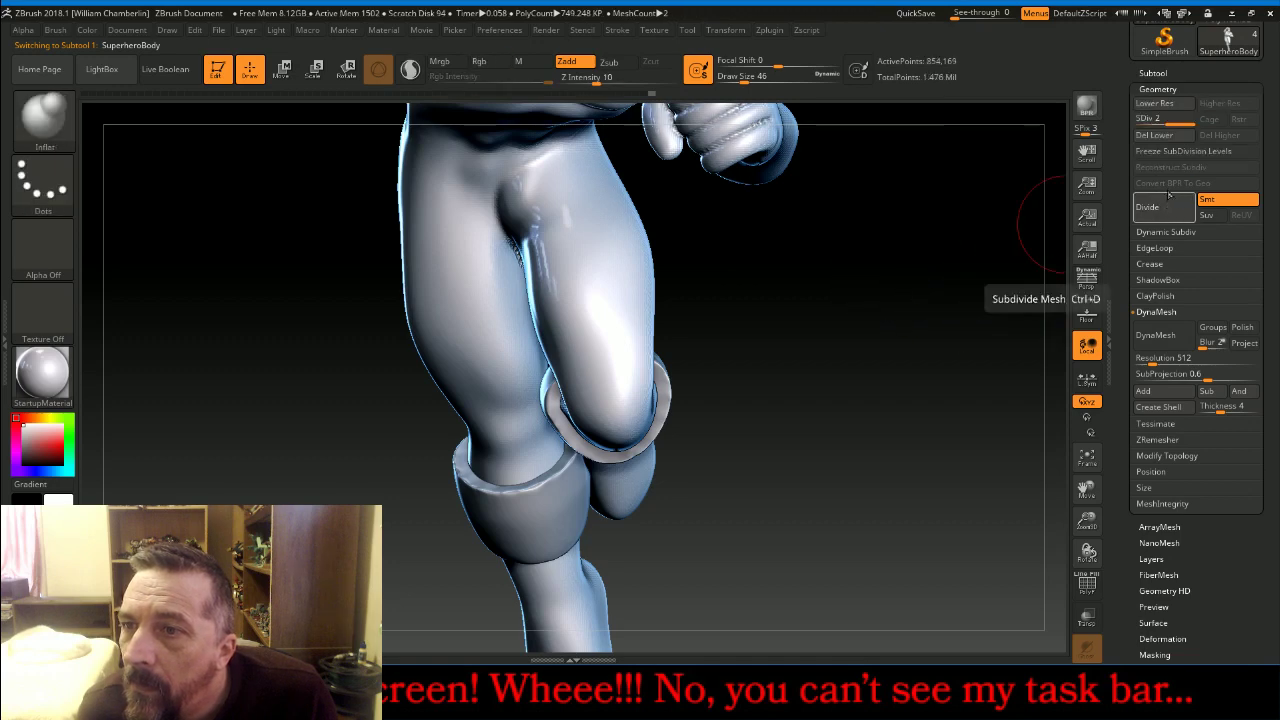
Merge the SuperheroBody subtool down with the Extract0 cuffs and confirm the merge
left_click(1158, 89)
left_click(1163, 72)
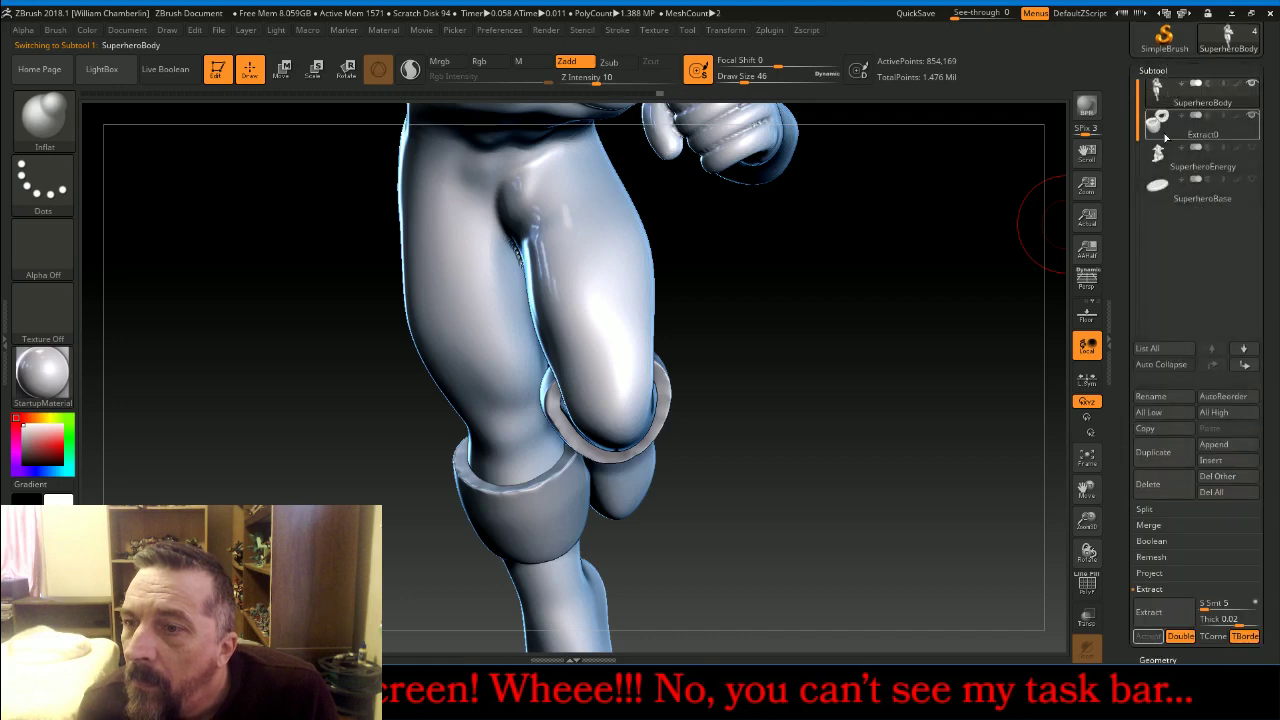
left_click(1187, 525)
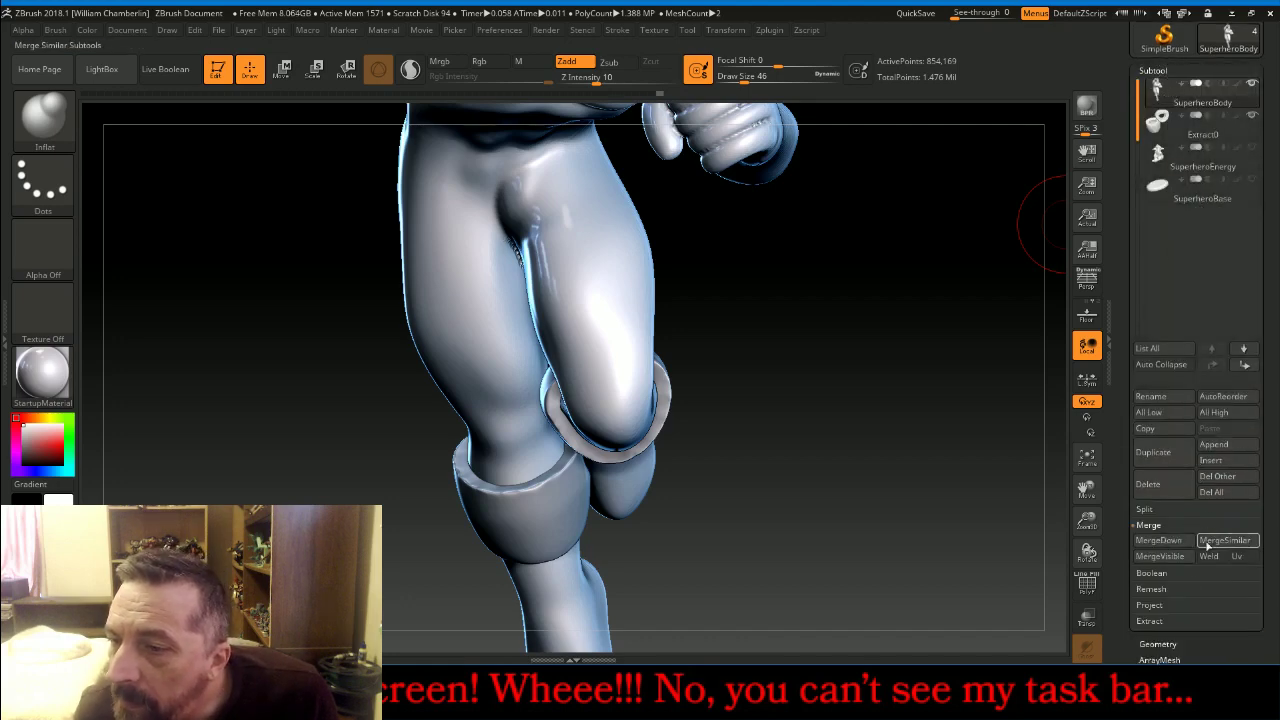
left_click(1158, 540)
left_click(1160, 570)
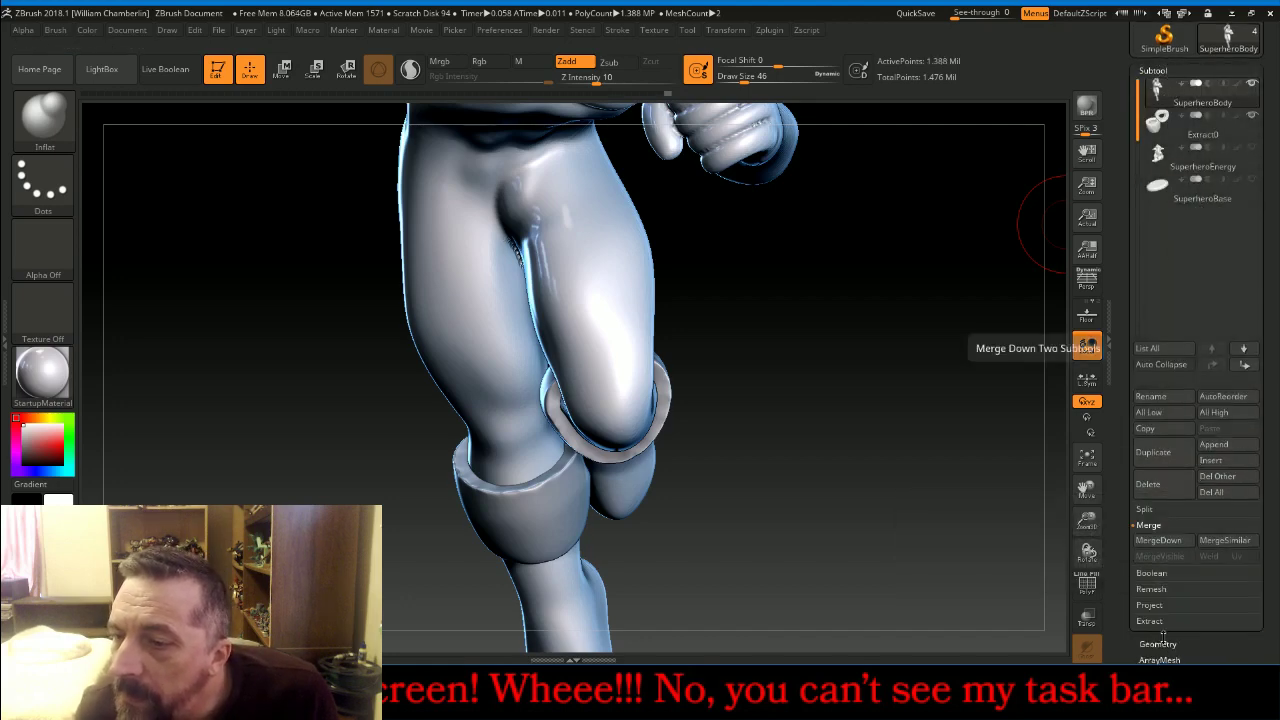
Remesh the merged body and cuffs with DynaMesh at a resolution of 768
left_click(1160, 641)
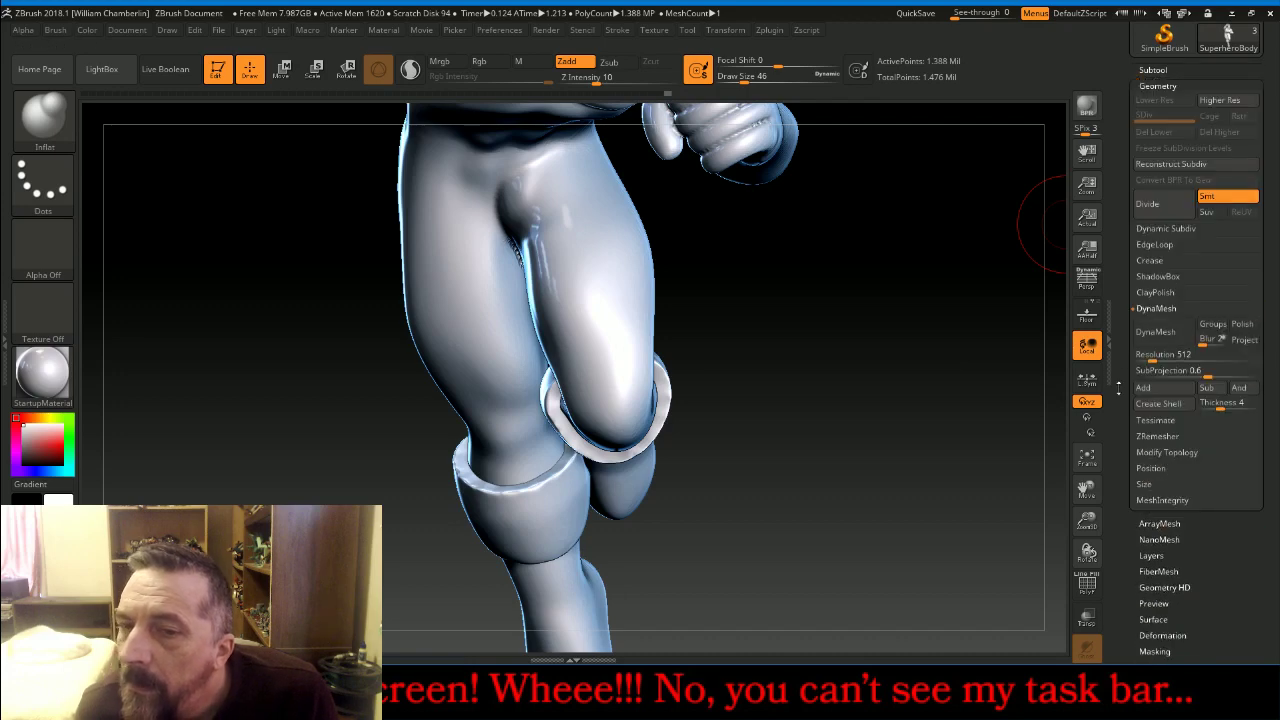
left_click(1087, 457)
left_click_drag(966, 486, 890, 466)
left_click(1160, 354)
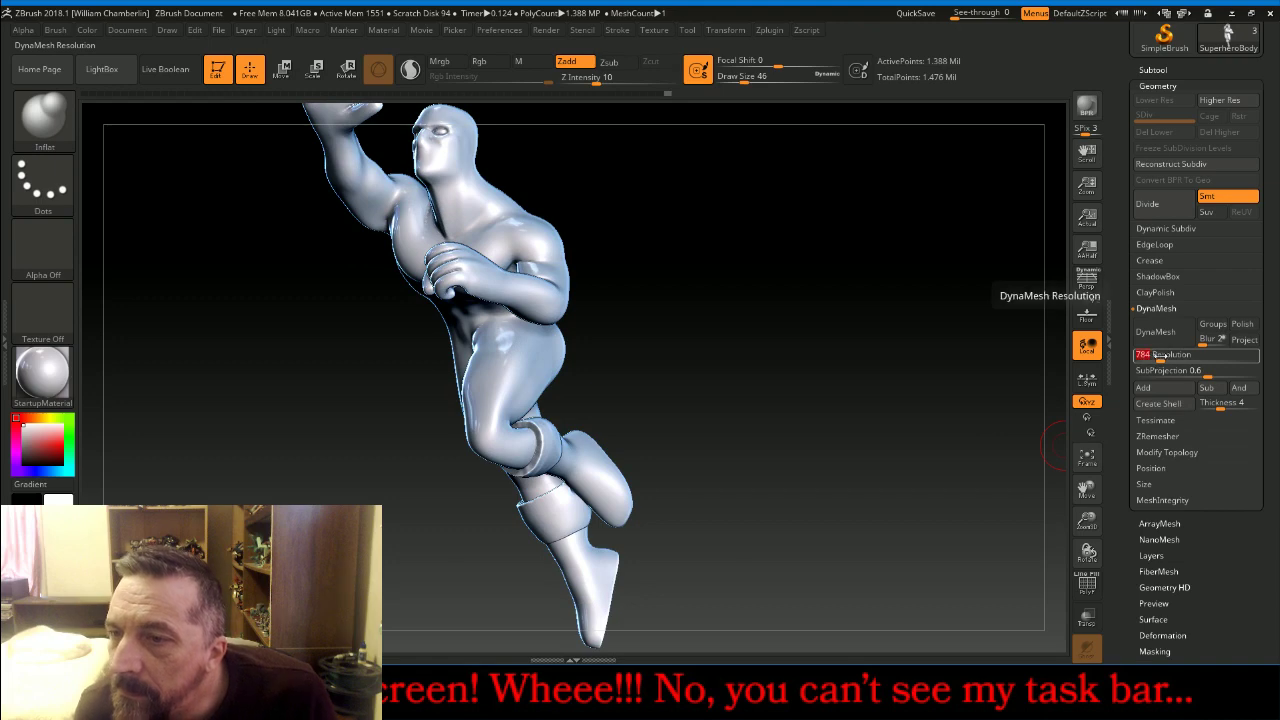
type("784")
left_click(1160, 332)
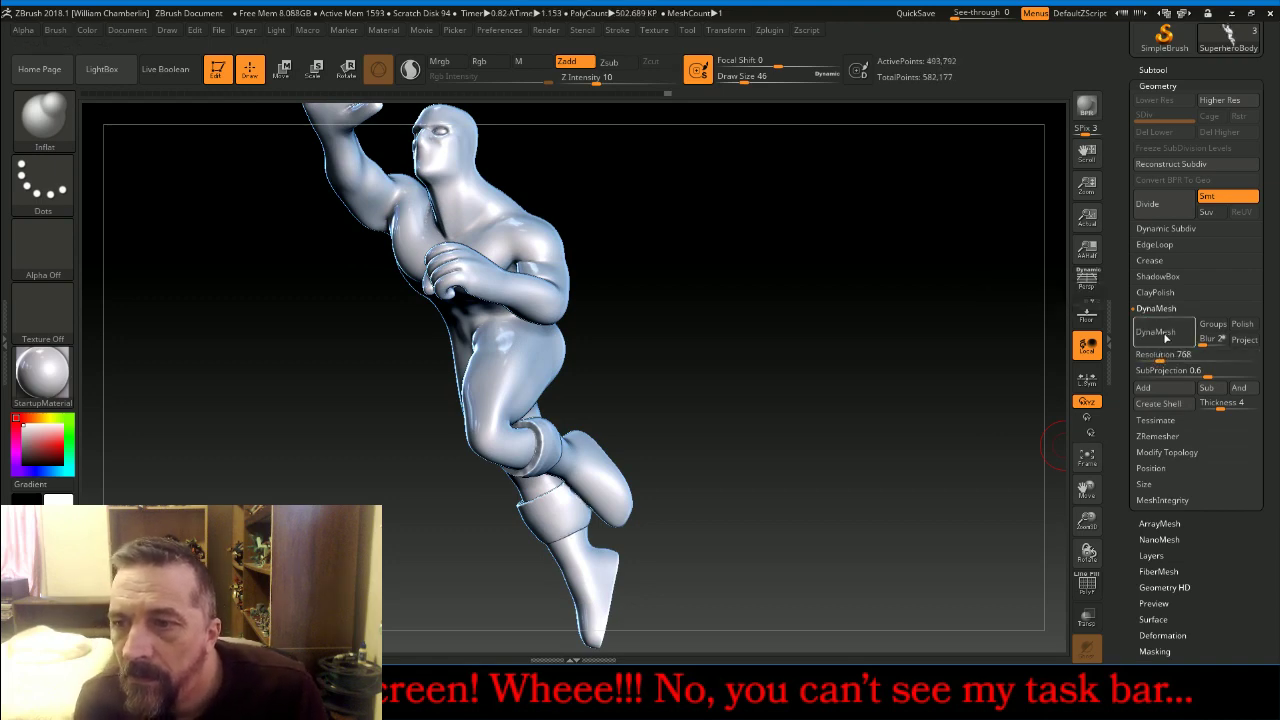
Smooth the lower seam of the straight leg's cuff into the calf all around the leg
left_click_drag(862, 336, 900, 272)
left_click_drag(1087, 518, 1063, 553)
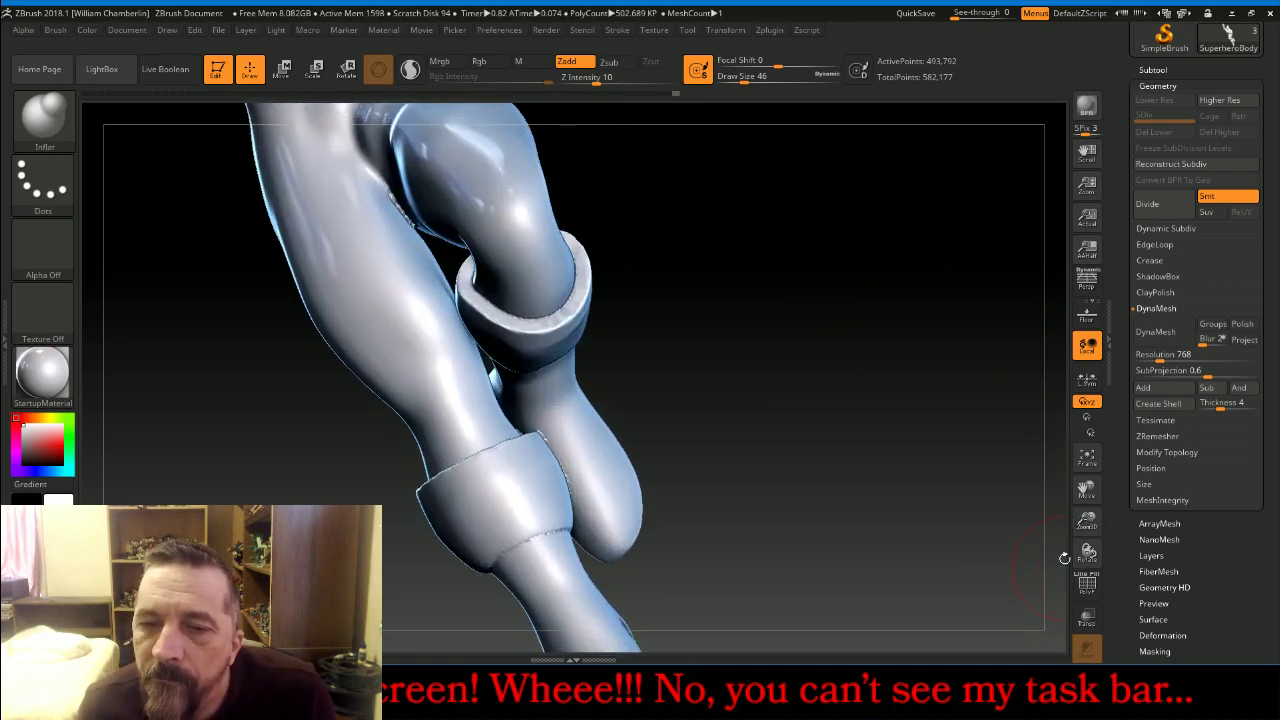
left_click_drag(617, 542, 507, 548, "shift")
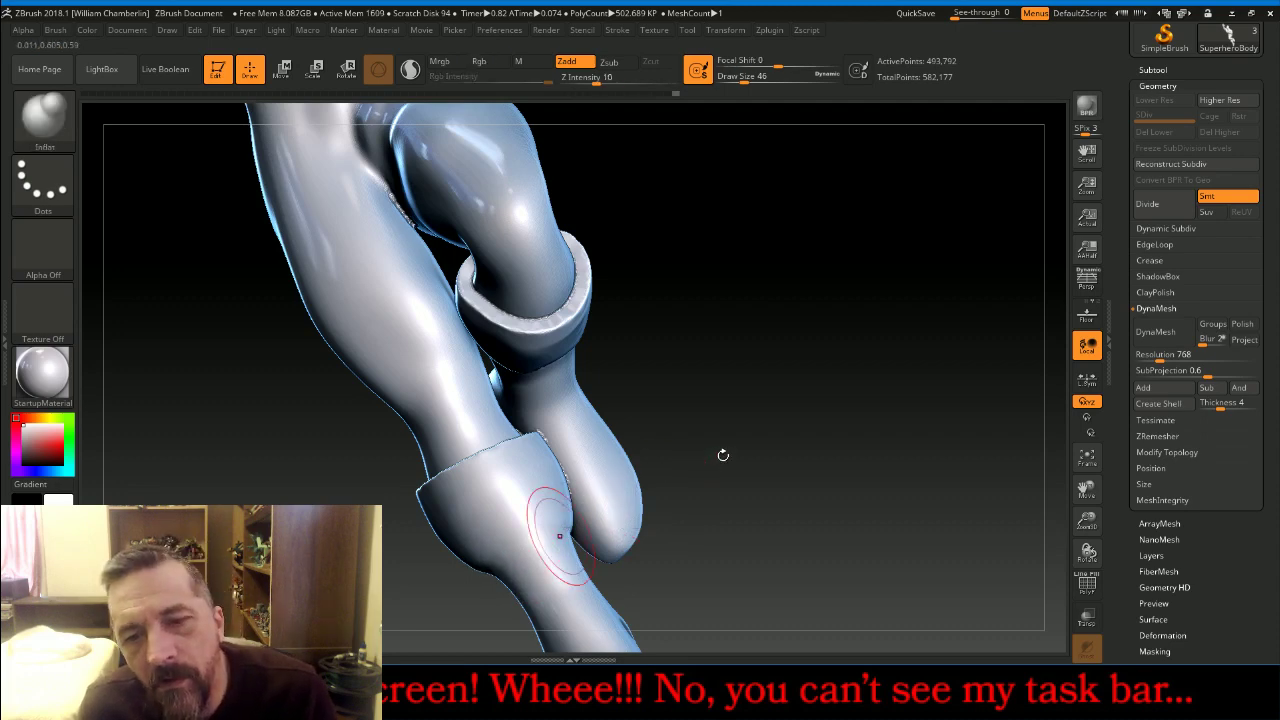
left_click_drag(796, 392, 812, 300)
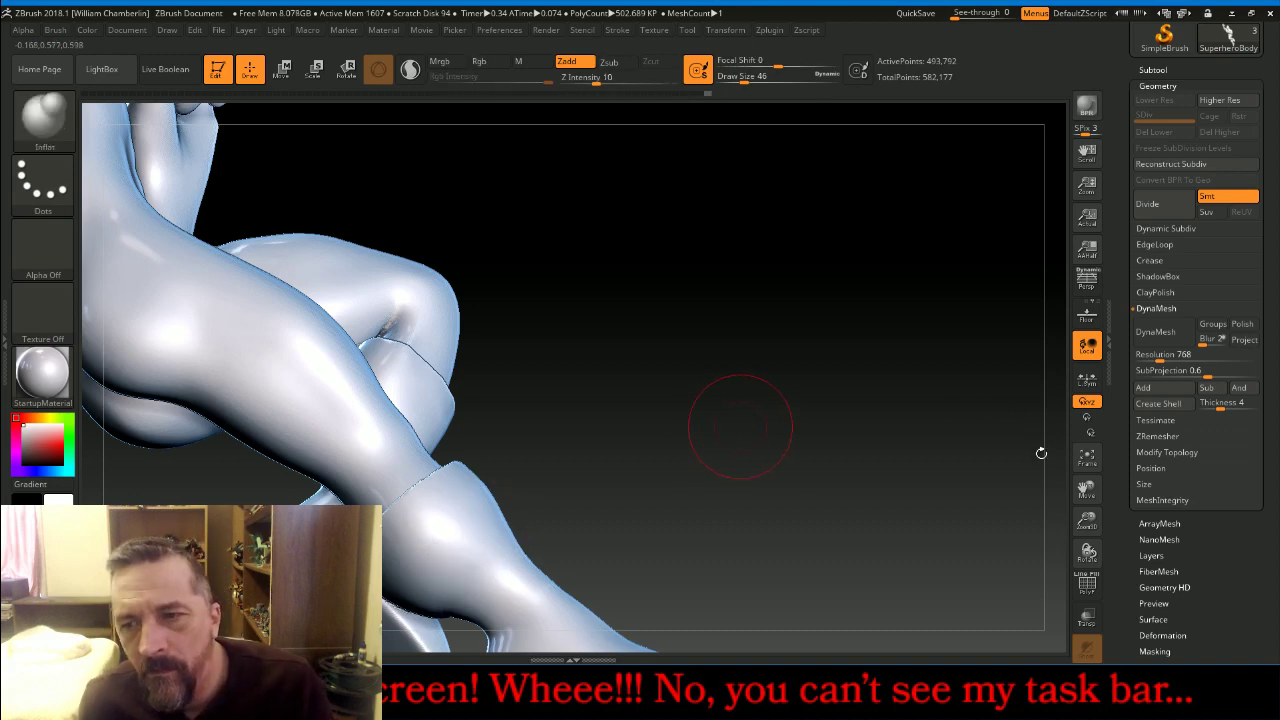
mouse_move(1041, 453)
left_mouse_down()
mouse_move(984, 372)
mouse_move(991, 257)
mouse_move(545, 432)
left_mouse_up()
key("shift")
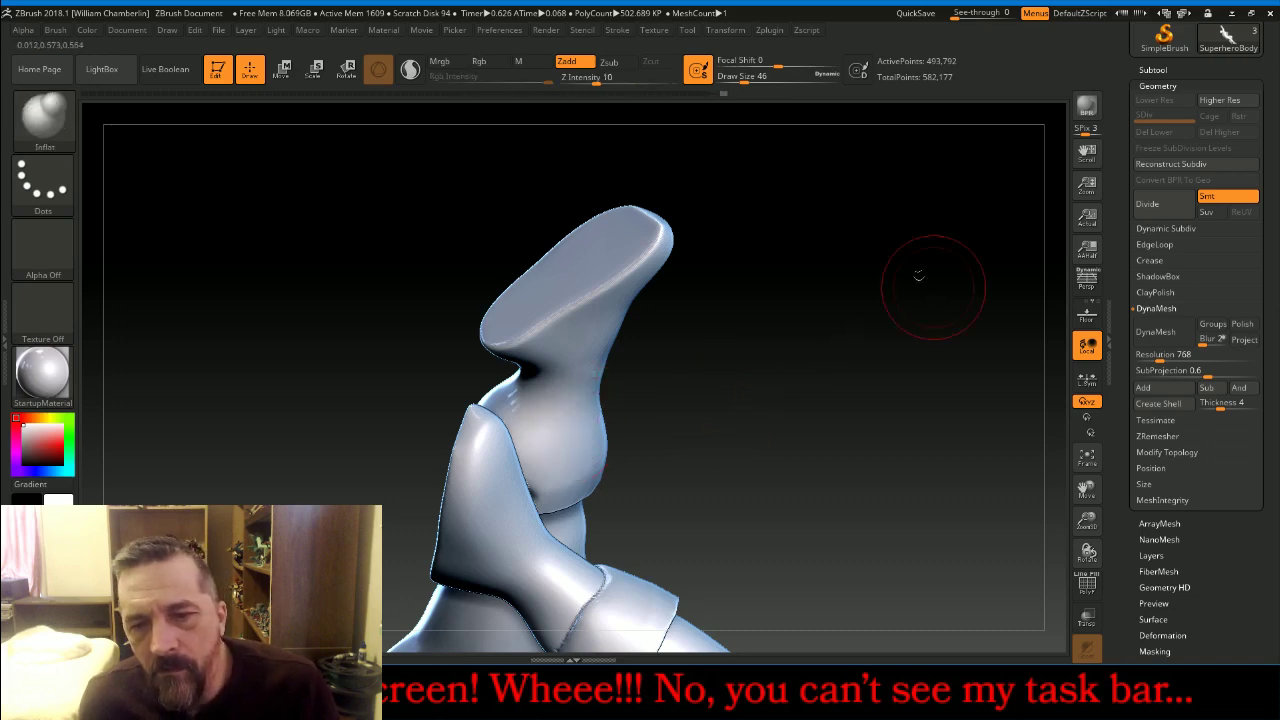
Smooth the lower seam of the bent leg's cuff into the calf from below and behind
left_click_drag(932, 282, 862, 375)
left_click_drag(682, 488, 668, 468, "shift")
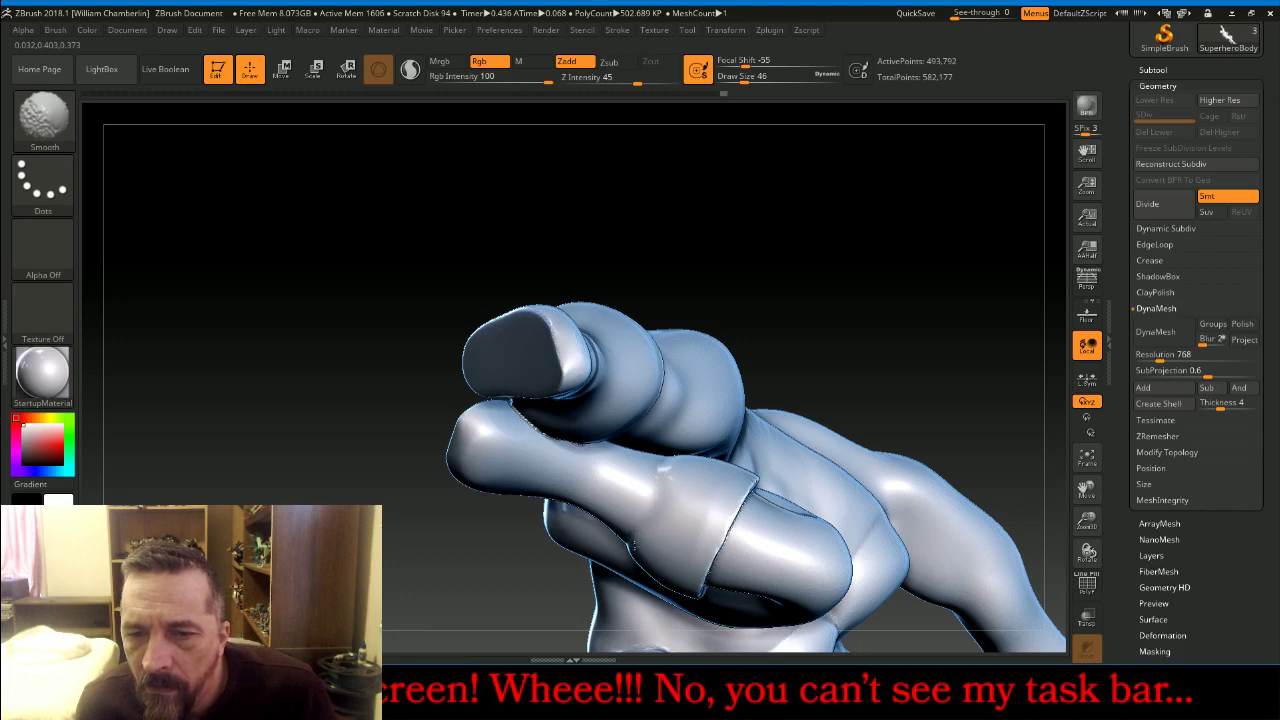
left_click_drag(671, 474, 679, 461, "shift")
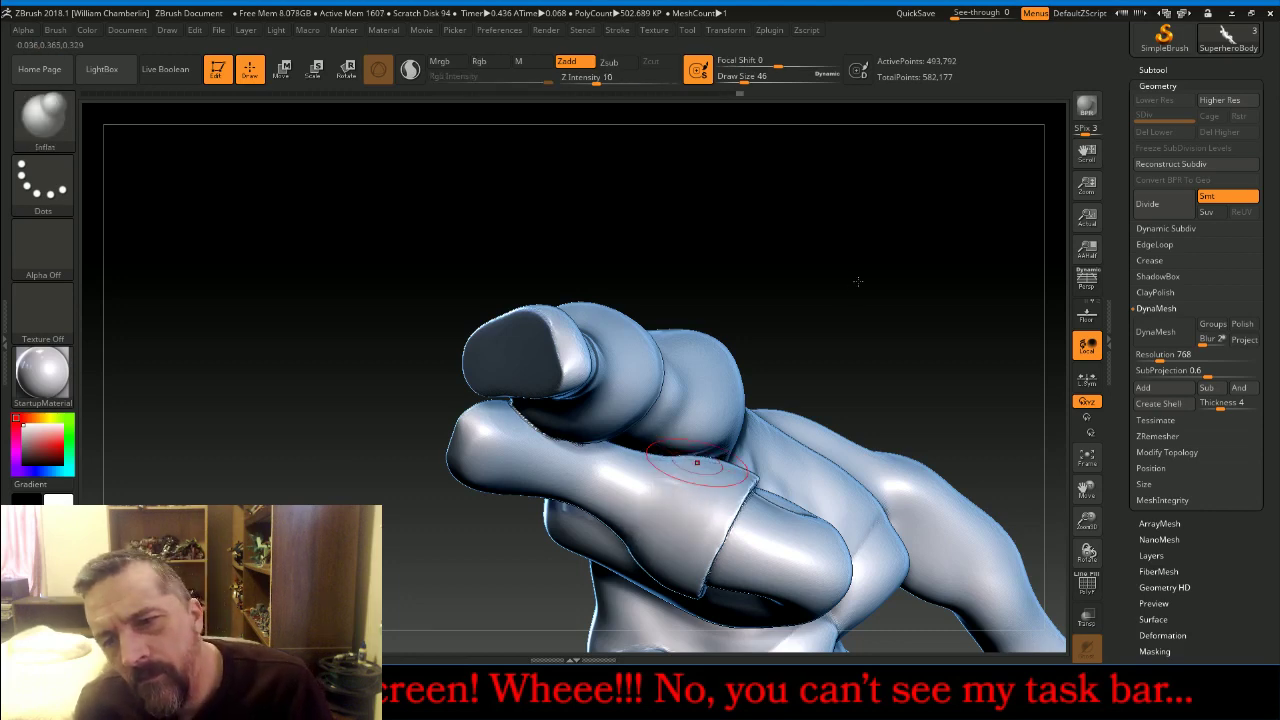
mouse_move(894, 237)
left_mouse_down()
mouse_move(937, 171)
mouse_move(957, 307)
mouse_move(980, 269)
mouse_move(949, 320)
mouse_move(980, 338)
left_mouse_up()
left_click_drag(720, 535, 678, 547, "shift")
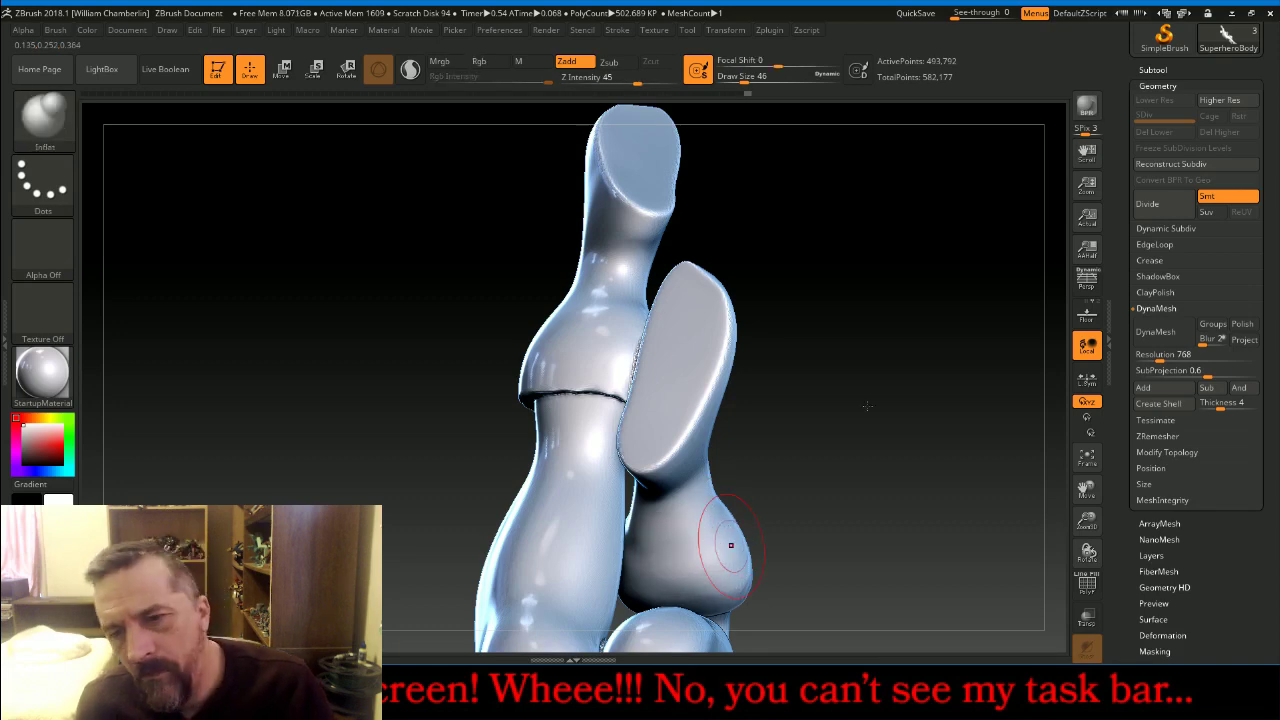
left_click_drag(929, 294, 700, 329)
left_click(1086, 458)
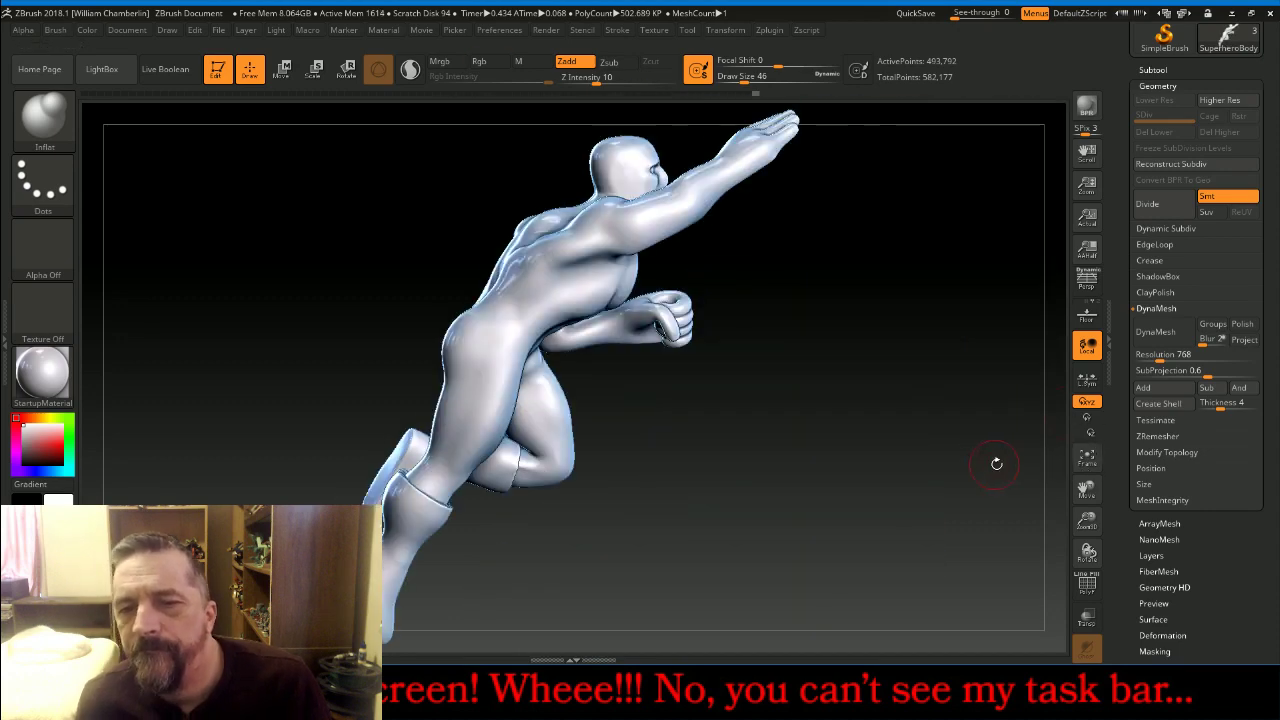
left_click_drag(997, 460, 946, 415)
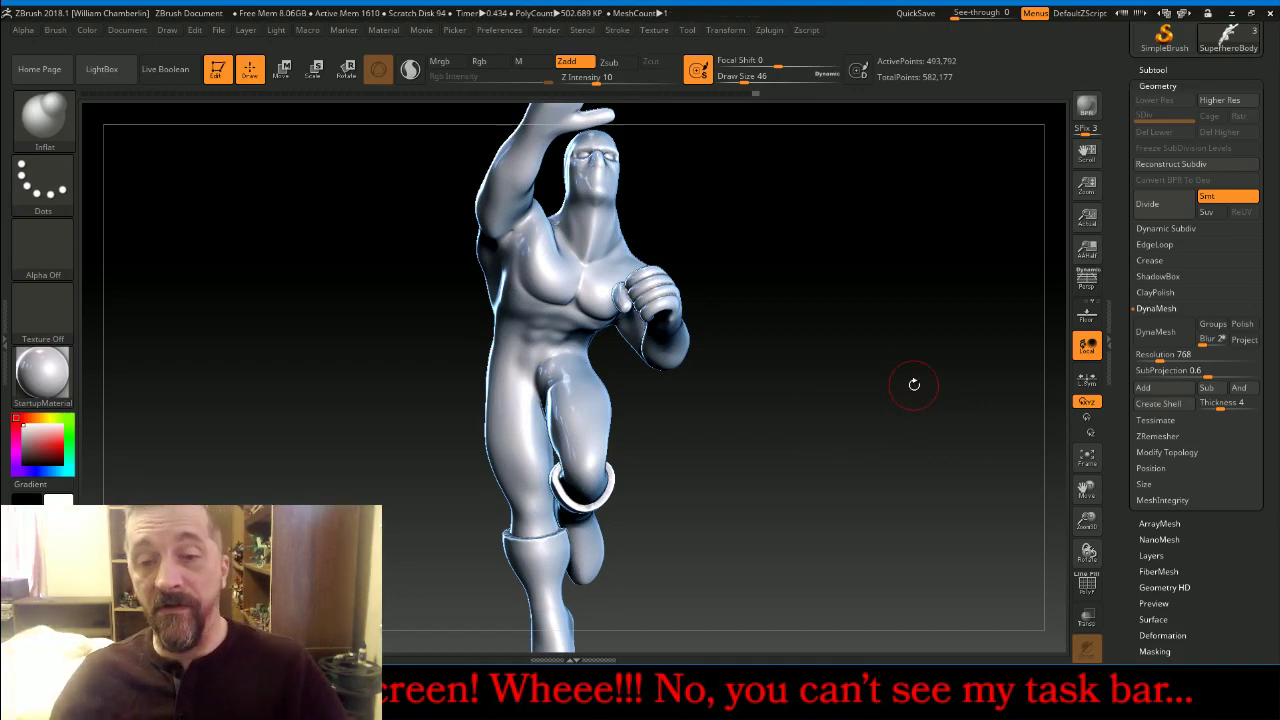
left_click(500, 692)
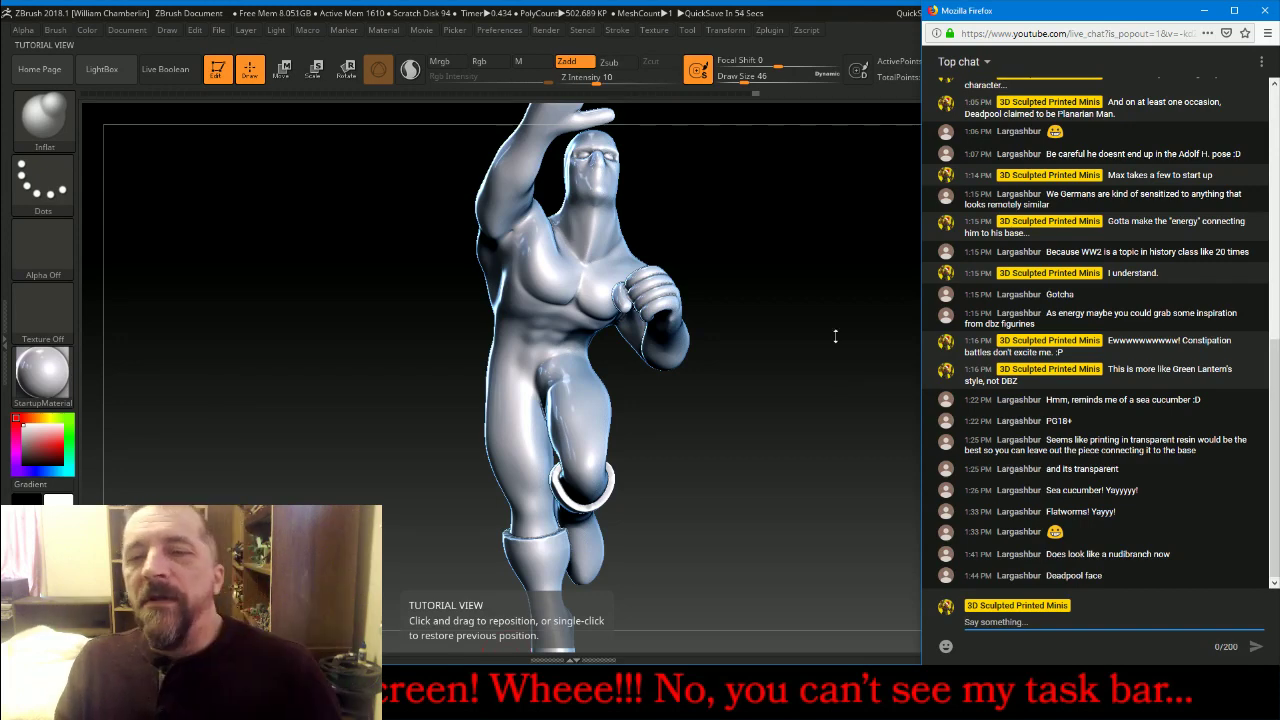
Adjust the shape of the back of the neck with the Move brush at draw size 94
mouse_move(827, 302)
left_mouse_down()
mouse_move(785, 327)
mouse_move(820, 318)
mouse_move(760, 298)
left_mouse_up()
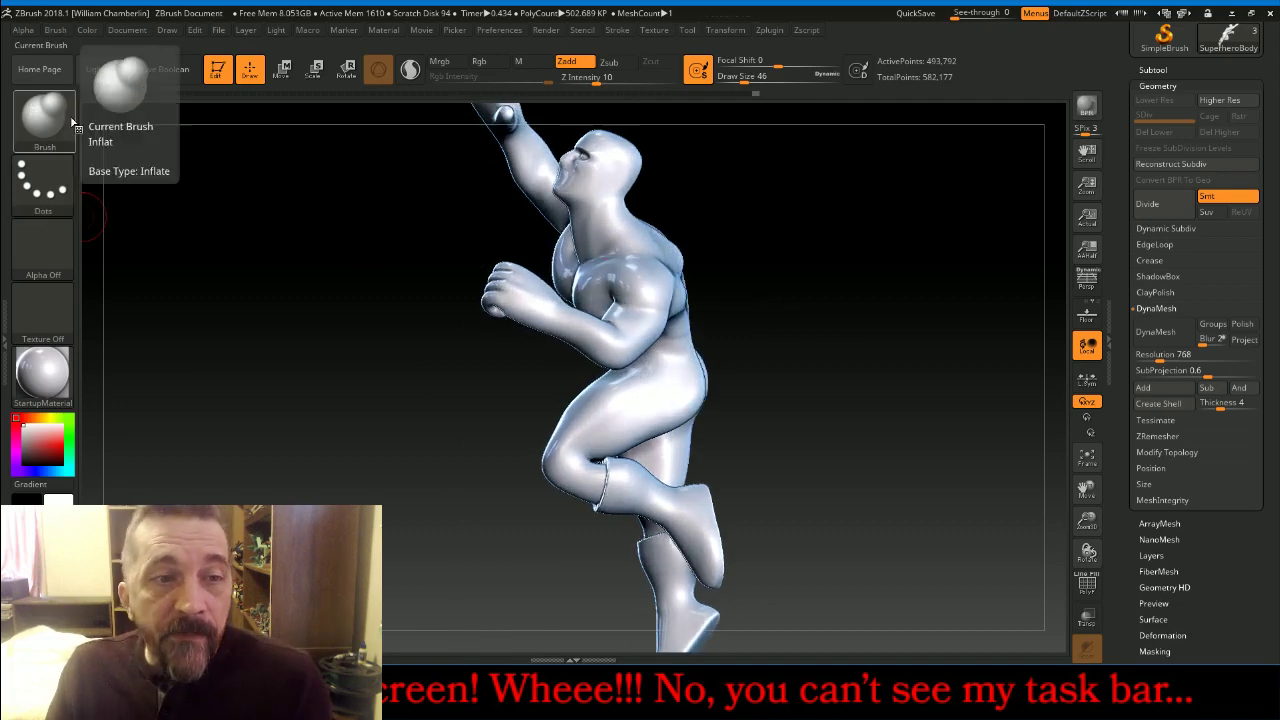
left_click(44, 115)
left_click(381, 127)
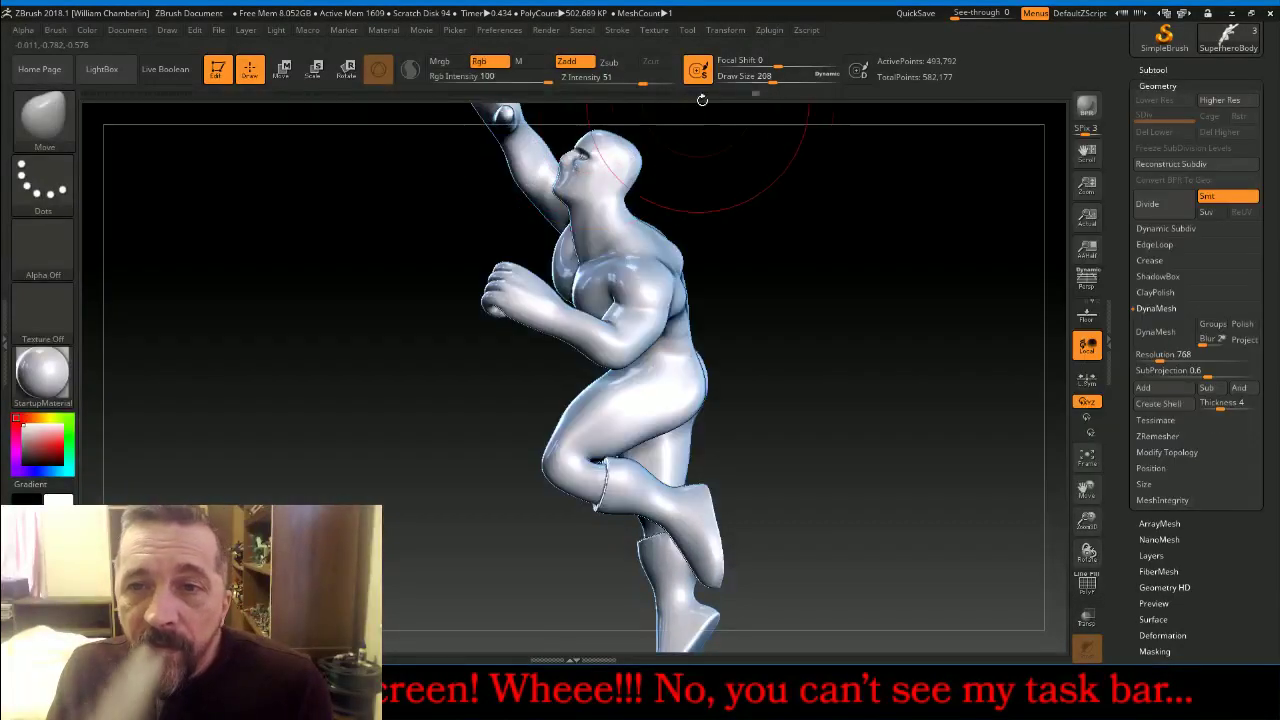
left_click_drag(760, 84, 752, 80)
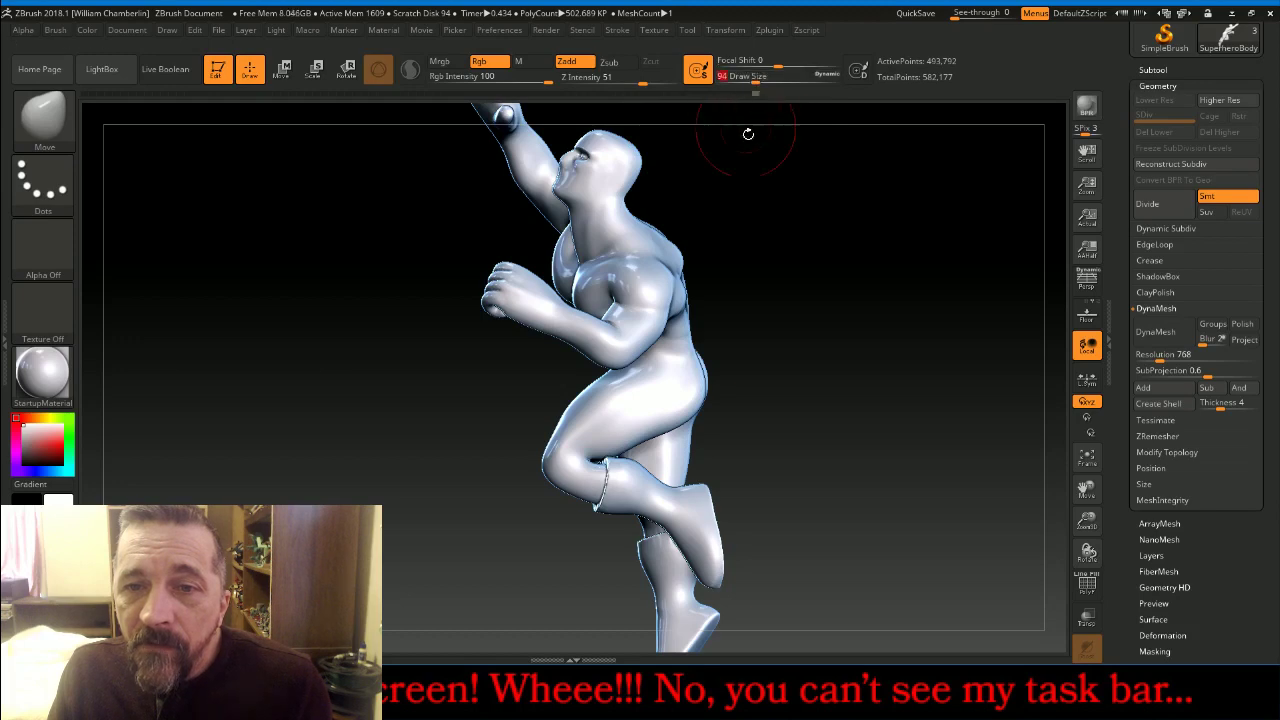
left_click_drag(743, 131, 771, 194)
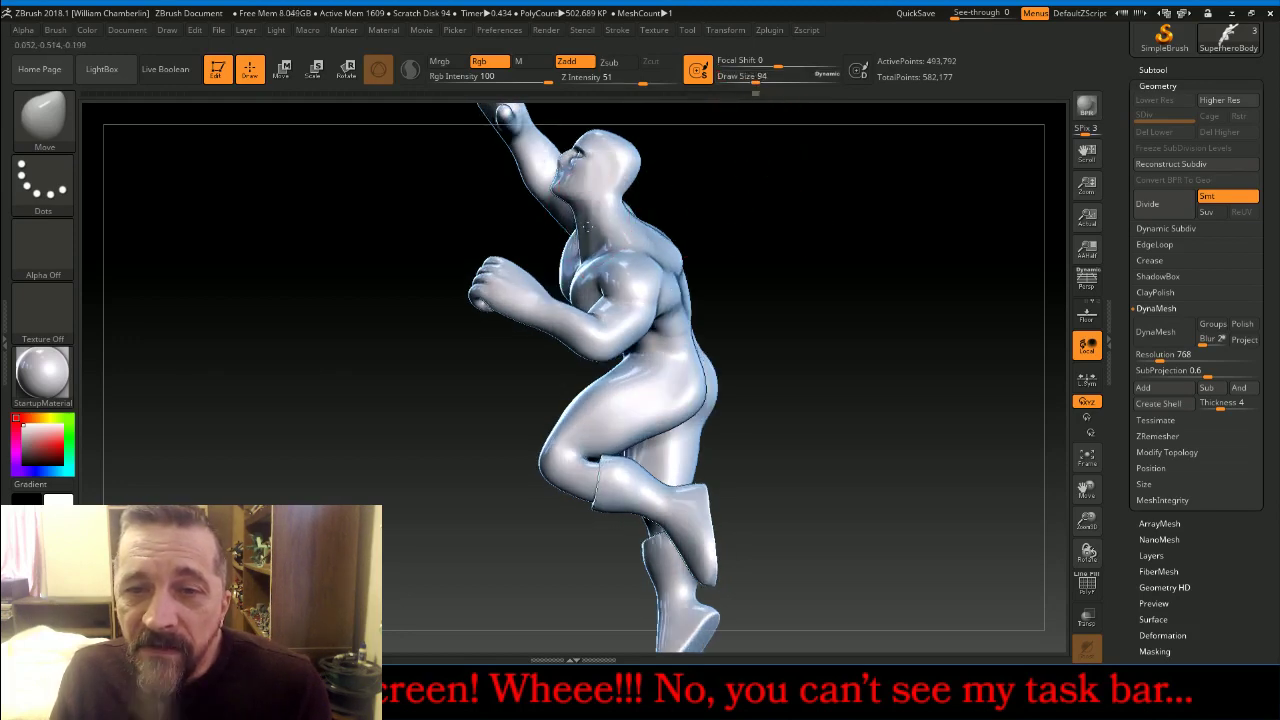
left_click_drag(612, 202, 621, 201)
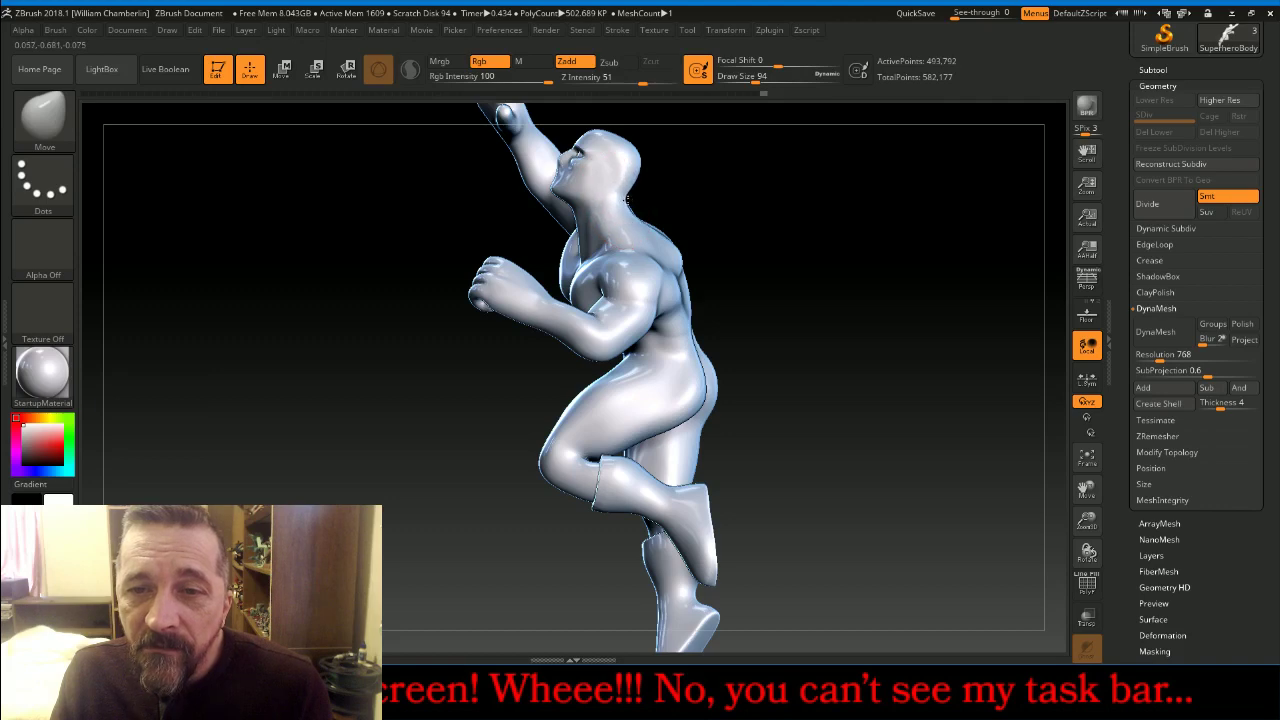
Carve grooves beneath both shoulder blades with the Slash3 brush at intensity 8 and draw size 75, and soften them with smoothing
left_click_drag(700, 214, 938, 247)
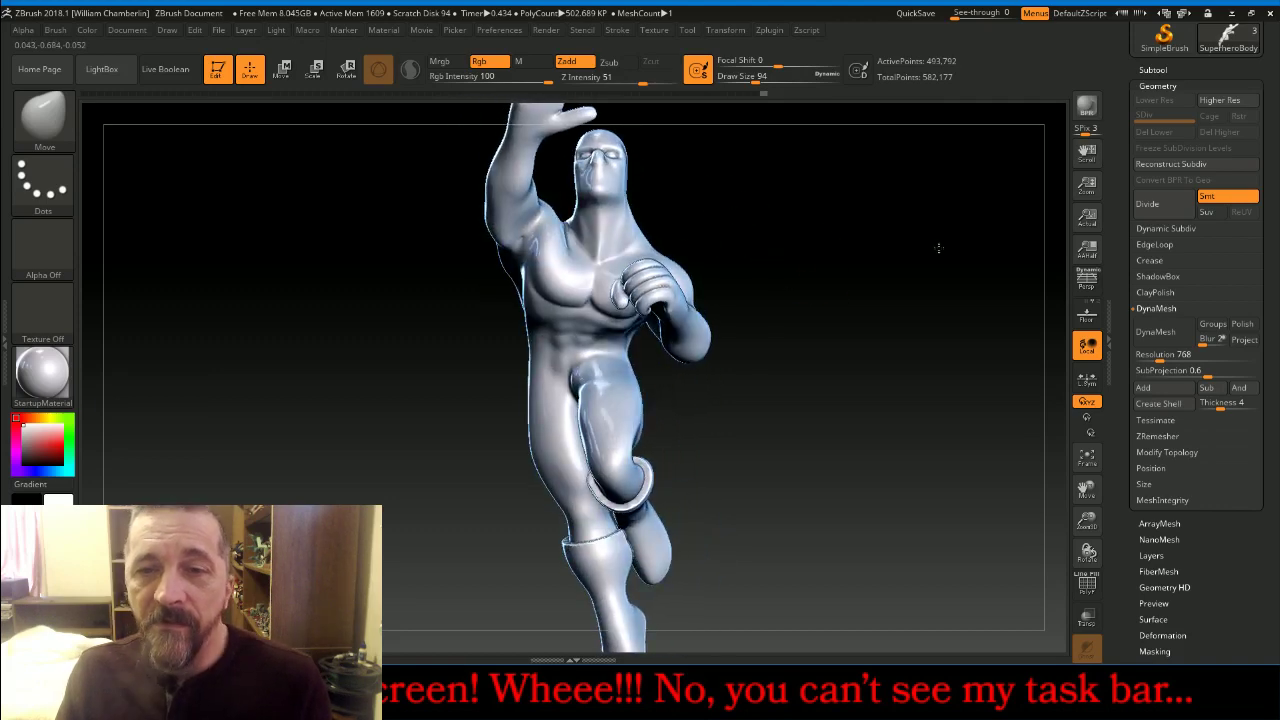
left_click(62, 130)
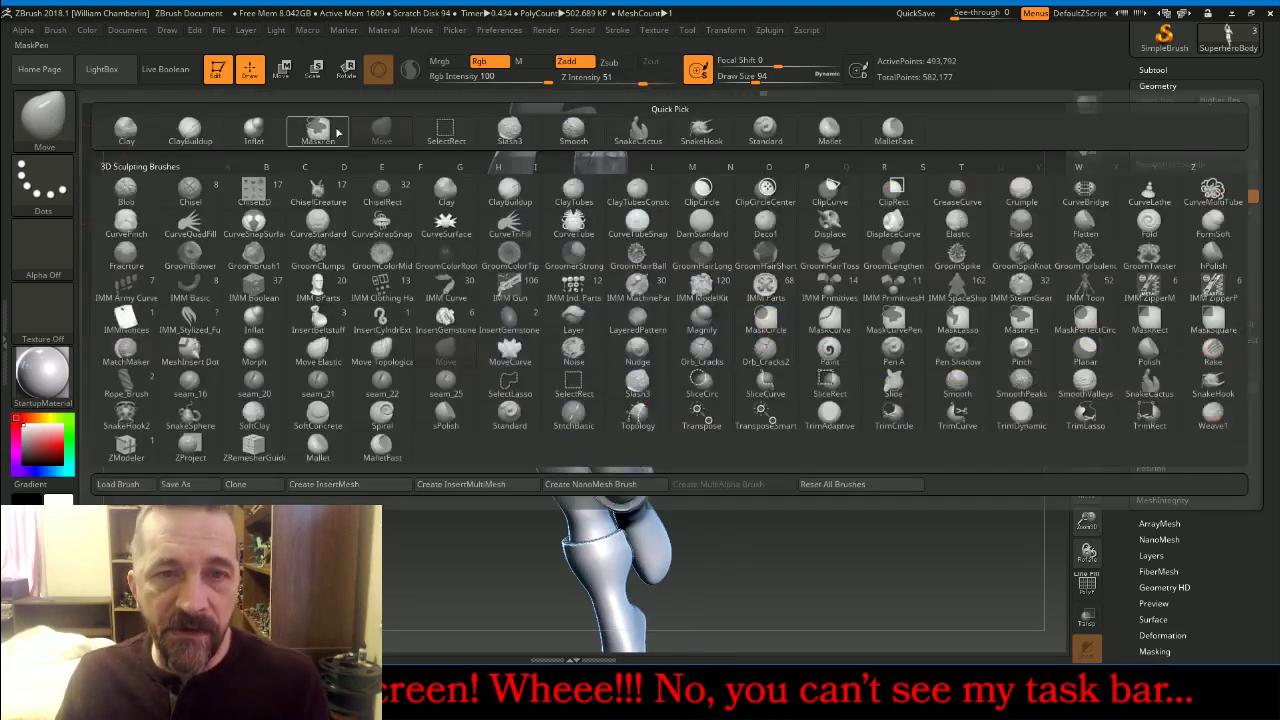
left_click(509, 128)
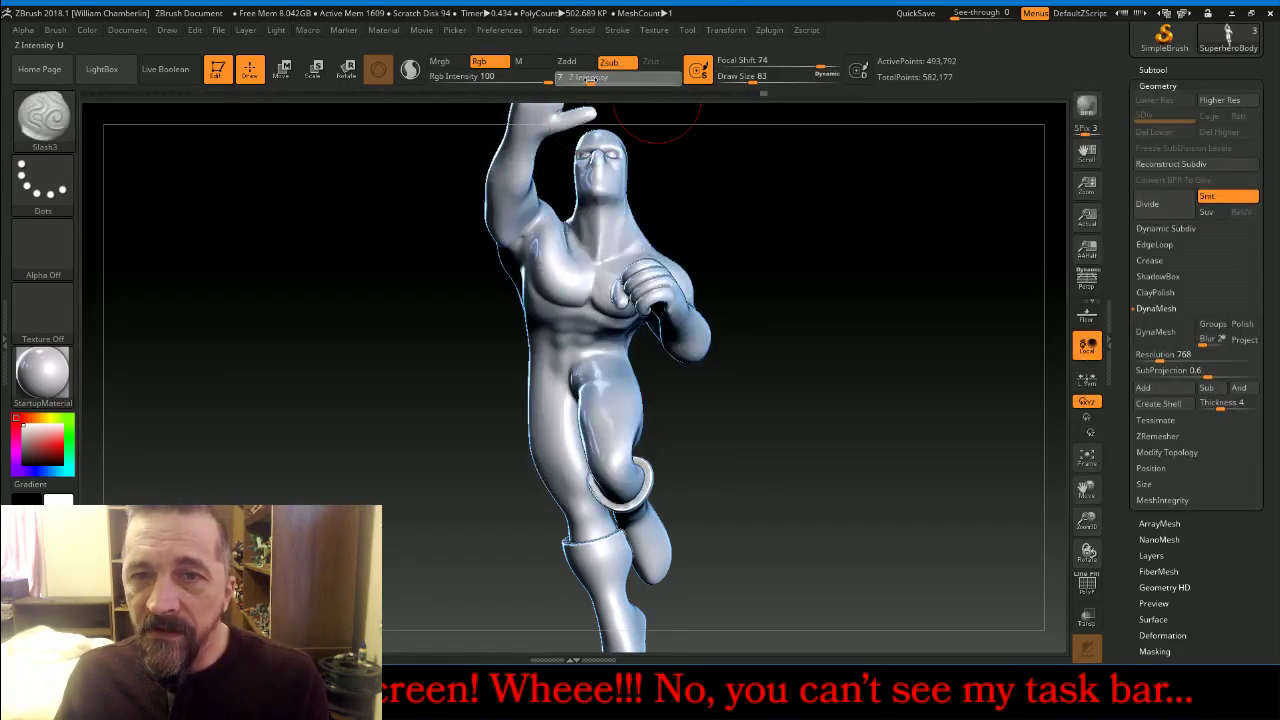
left_click_drag(843, 286, 1063, 452)
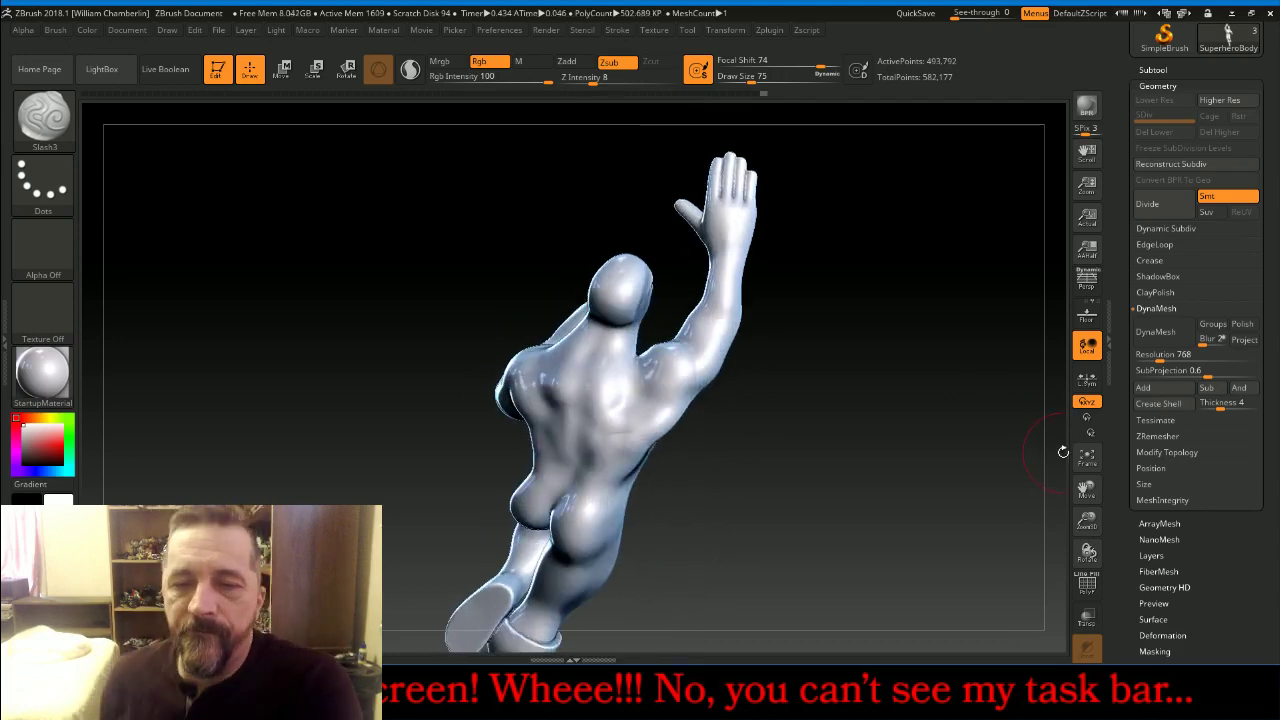
left_click_drag(832, 440, 823, 420)
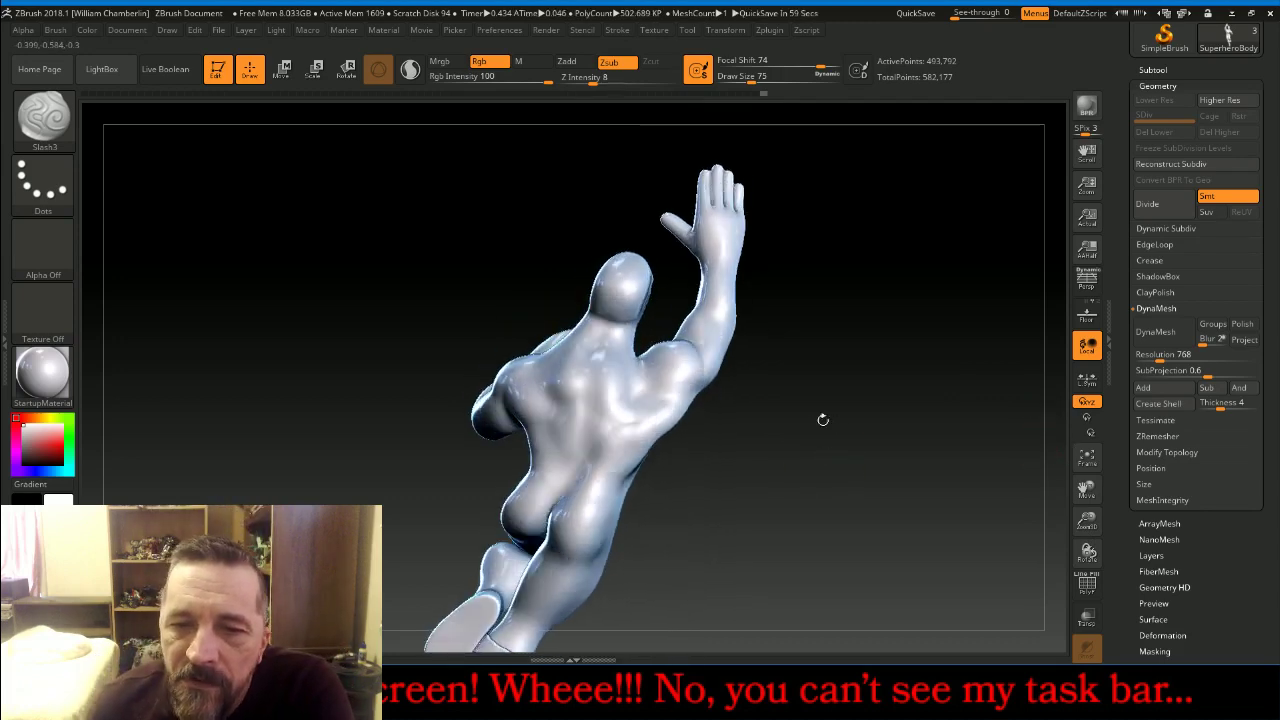
mouse_move(530, 400)
left_mouse_down()
mouse_move(558, 418)
mouse_move(595, 405)
mouse_move(643, 420)
left_mouse_up()
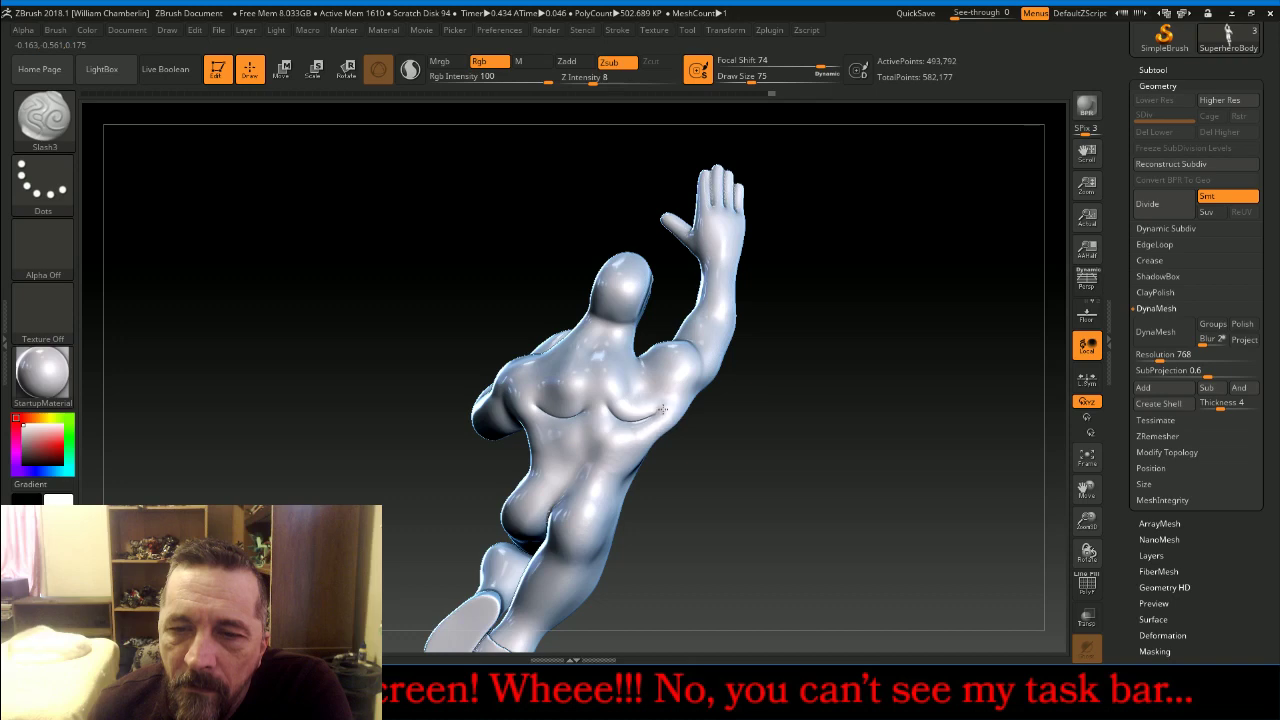
key("shift")
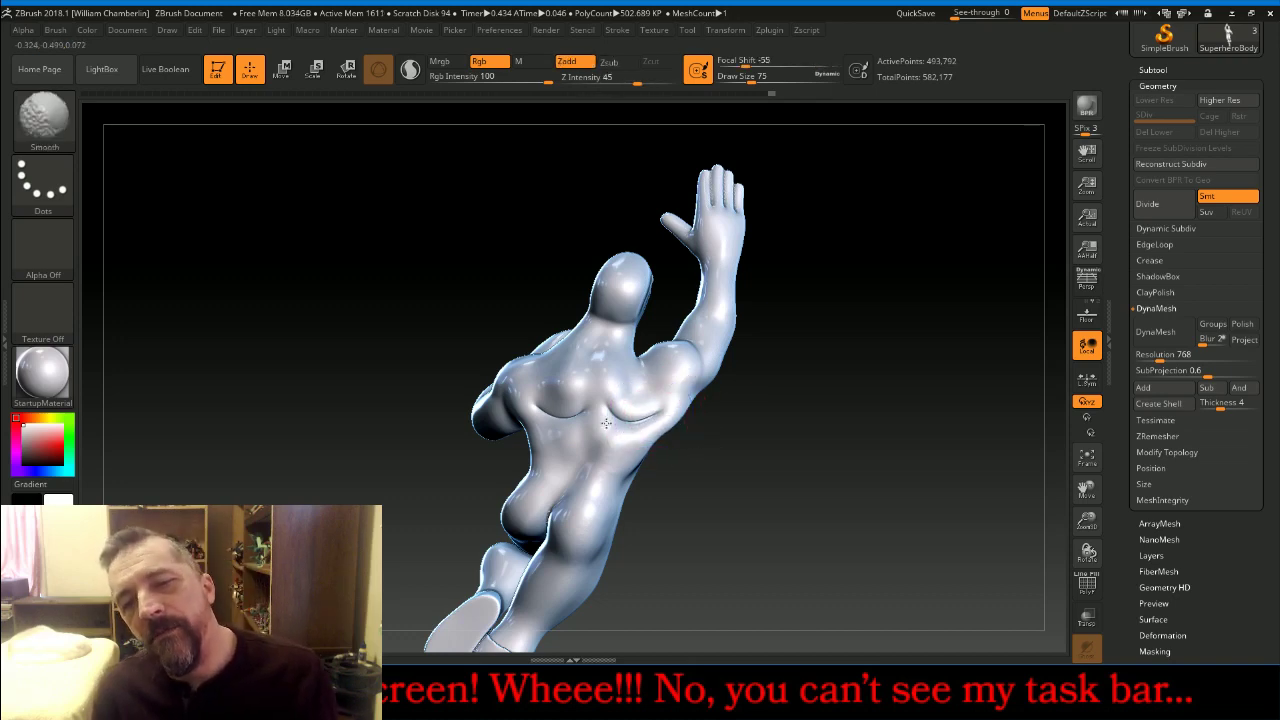
left_click_drag(548, 392, 612, 402, "shift")
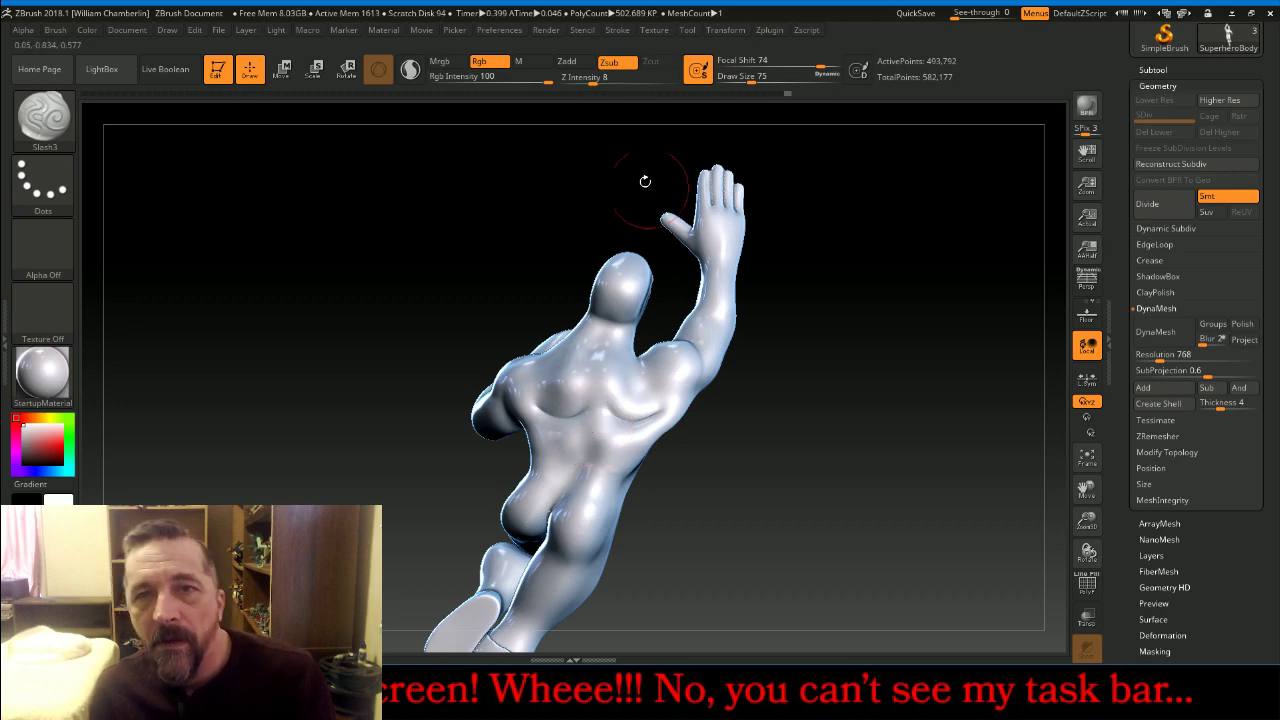
Carve muscle separations around the bent arm's shoulder and upper arm with the Slash3 brush at Z intensity 6
left_click(594, 80)
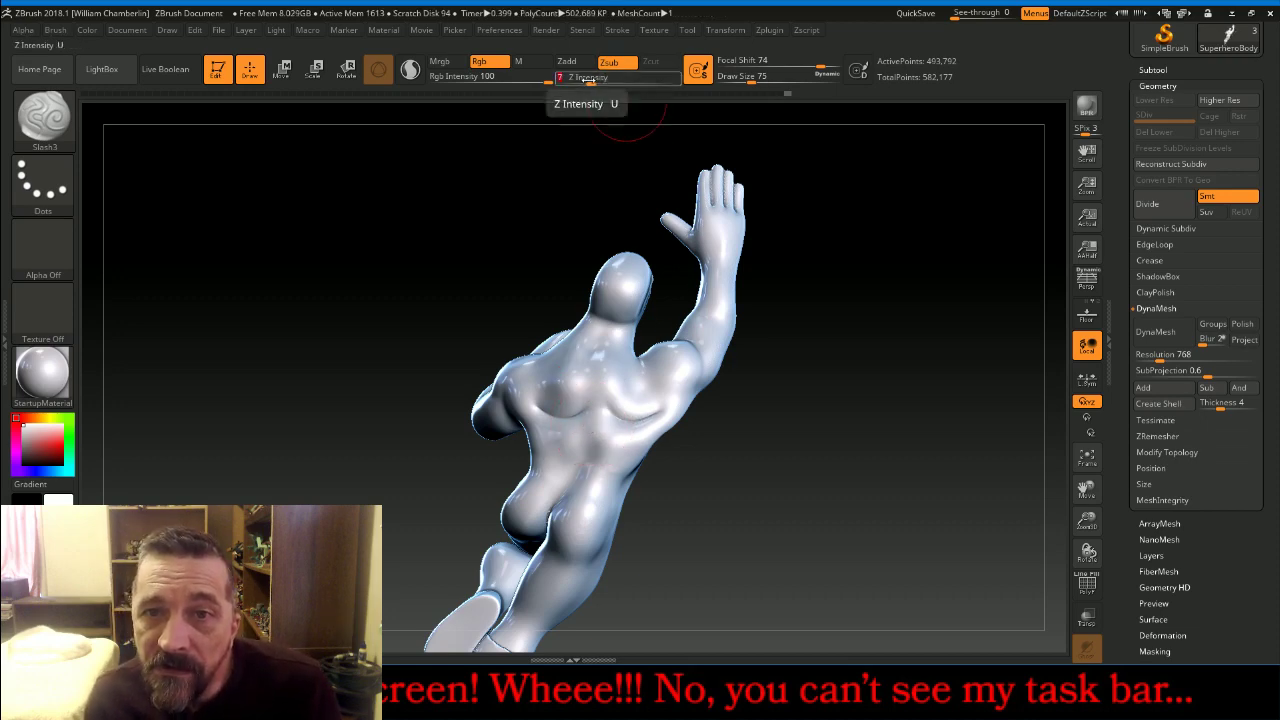
left_click_drag(586, 79, 589, 79)
left_click_drag(858, 372, 656, 362)
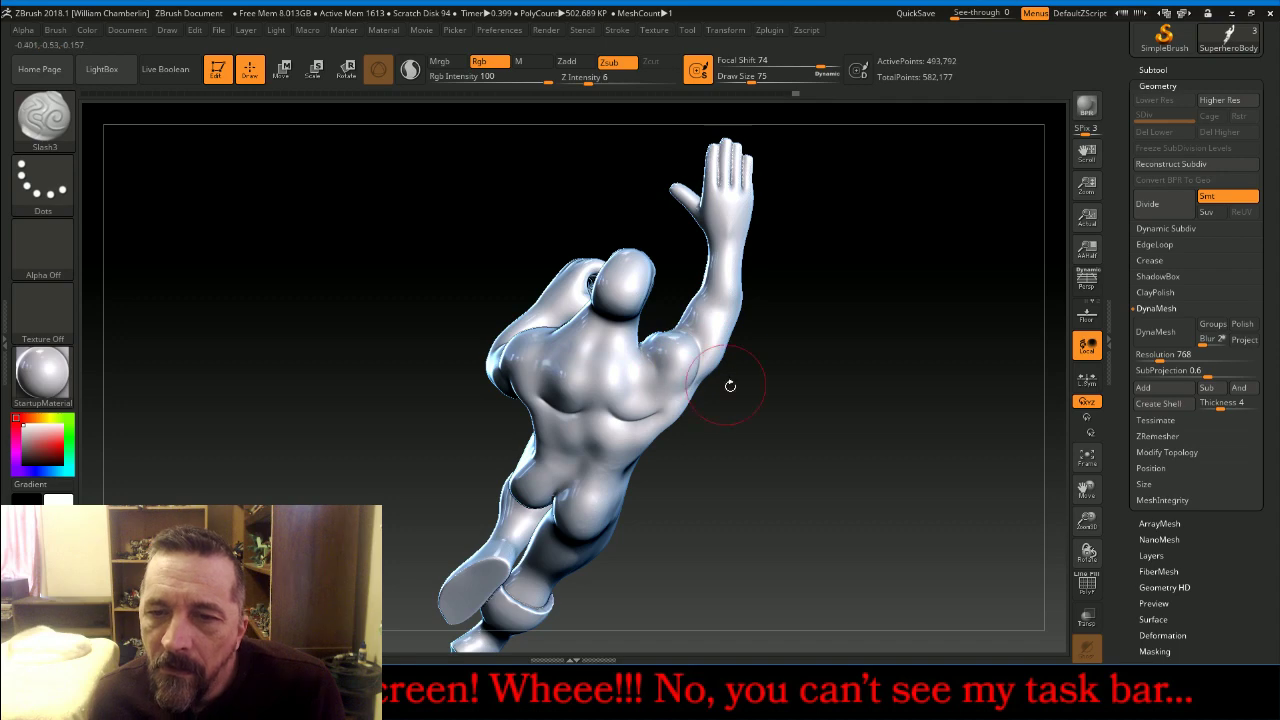
mouse_move(765, 372)
left_mouse_down()
mouse_move(763, 405)
mouse_move(700, 390)
left_mouse_up()
mouse_move(515, 352)
left_mouse_down()
mouse_move(535, 372)
mouse_move(570, 372)
mouse_move(612, 340)
mouse_move(600, 330)
left_mouse_up()
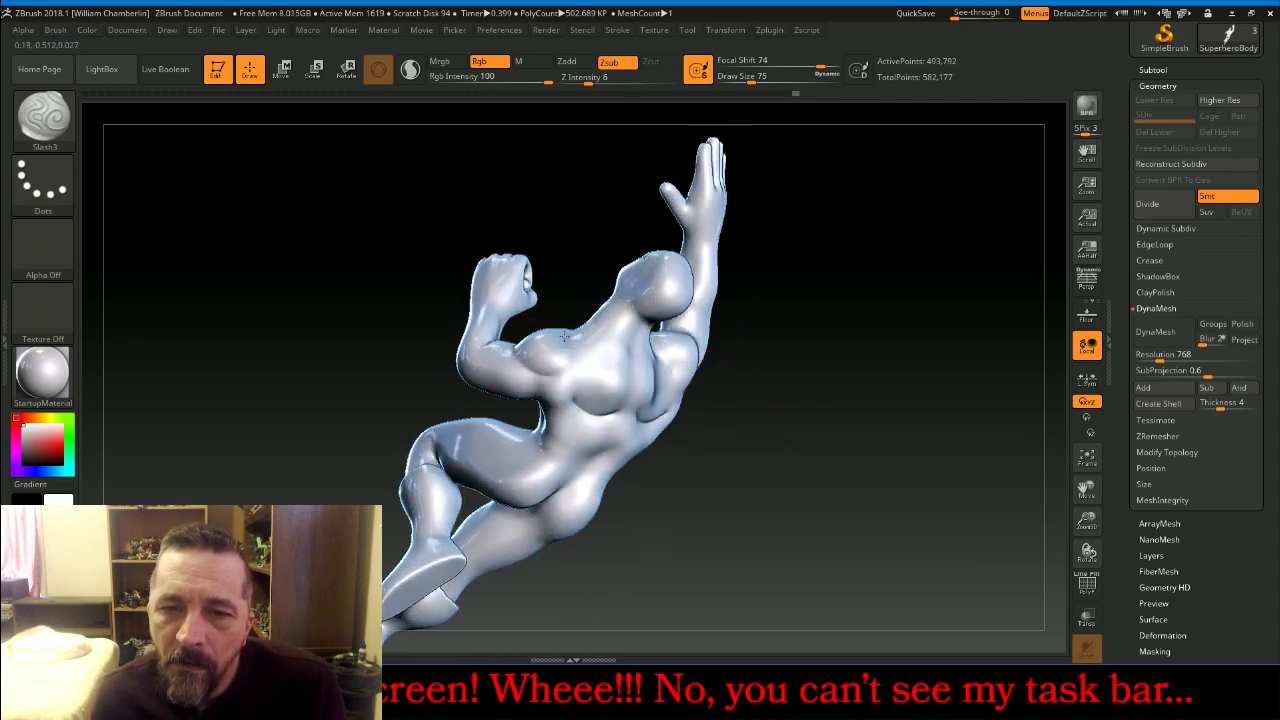
mouse_move(565, 337)
right_mouse_down()
mouse_move(590, 320)
mouse_move(560, 348)
mouse_move(502, 350)
mouse_move(528, 380)
right_mouse_up()
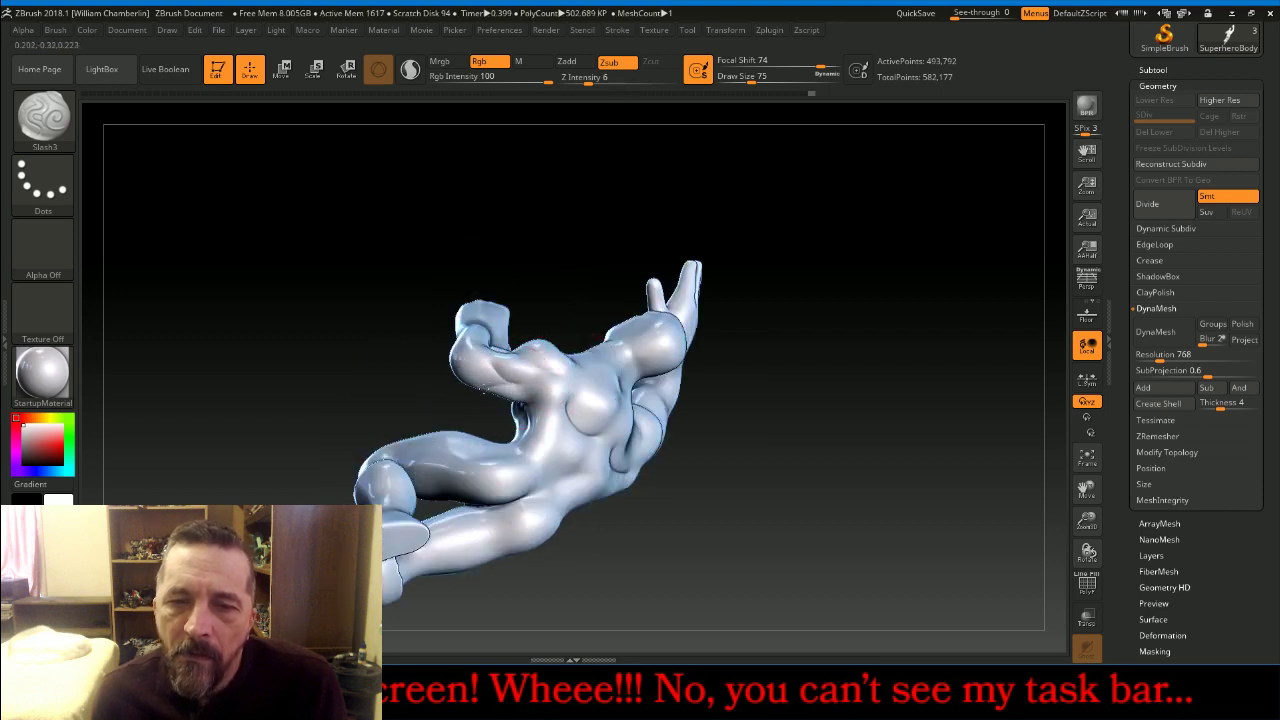
Carve muscle separations along the outstretched arm's shoulder and armpit with the Slash3 brush, and soften them with smoothing
mouse_move(826, 371)
left_mouse_down()
mouse_move(806, 316)
mouse_move(633, 354)
left_mouse_up()
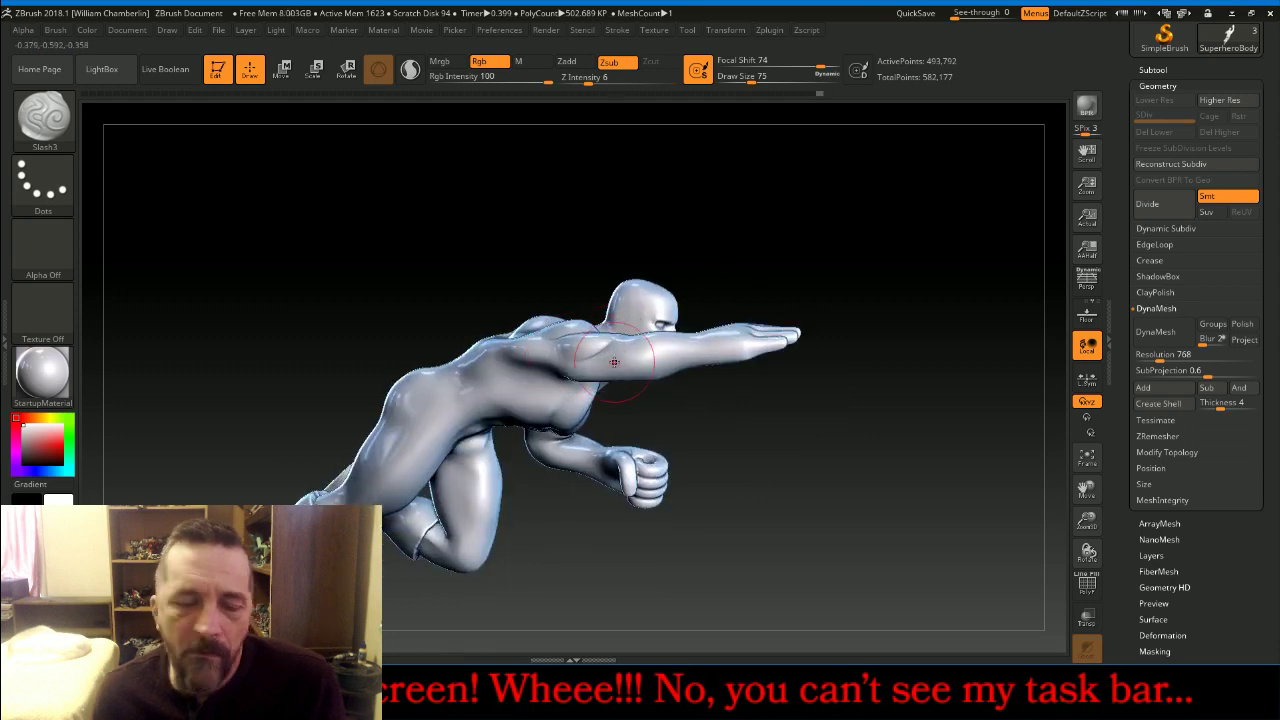
mouse_move(697, 400)
left_mouse_down()
mouse_move(834, 428)
mouse_move(794, 383)
left_mouse_up()
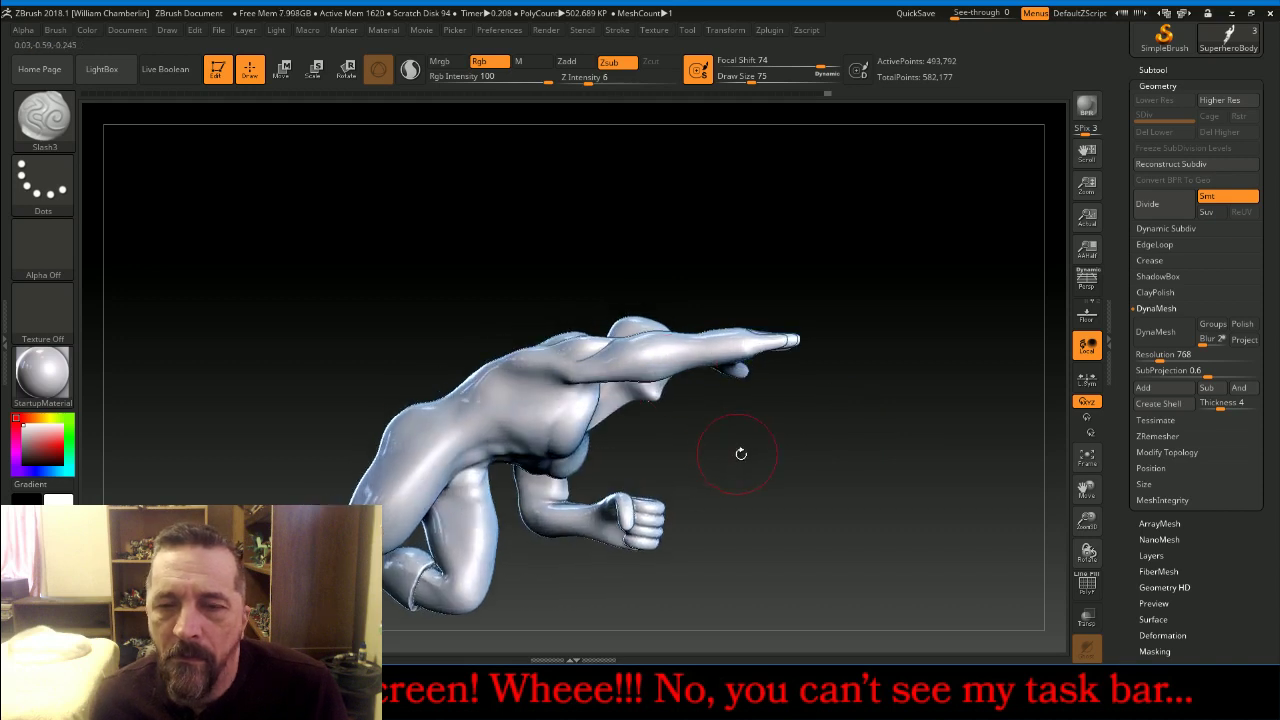
left_click_drag(740, 451, 690, 430)
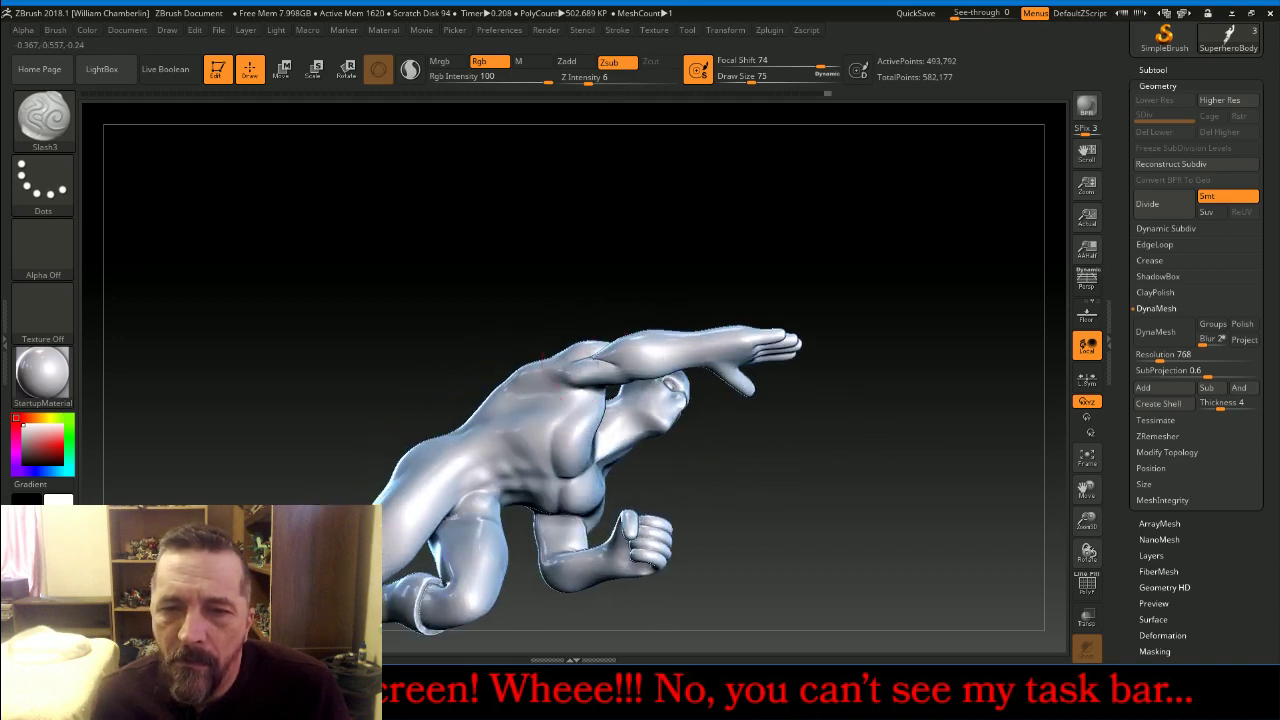
mouse_move(760, 209)
left_mouse_down()
mouse_move(777, 229)
mouse_move(590, 375)
mouse_move(881, 471)
mouse_move(893, 496)
left_mouse_up()
key("shift")
Reshape the bent arm's upper arm and elbow with the Move brush at draw size 61
left_click(43, 118)
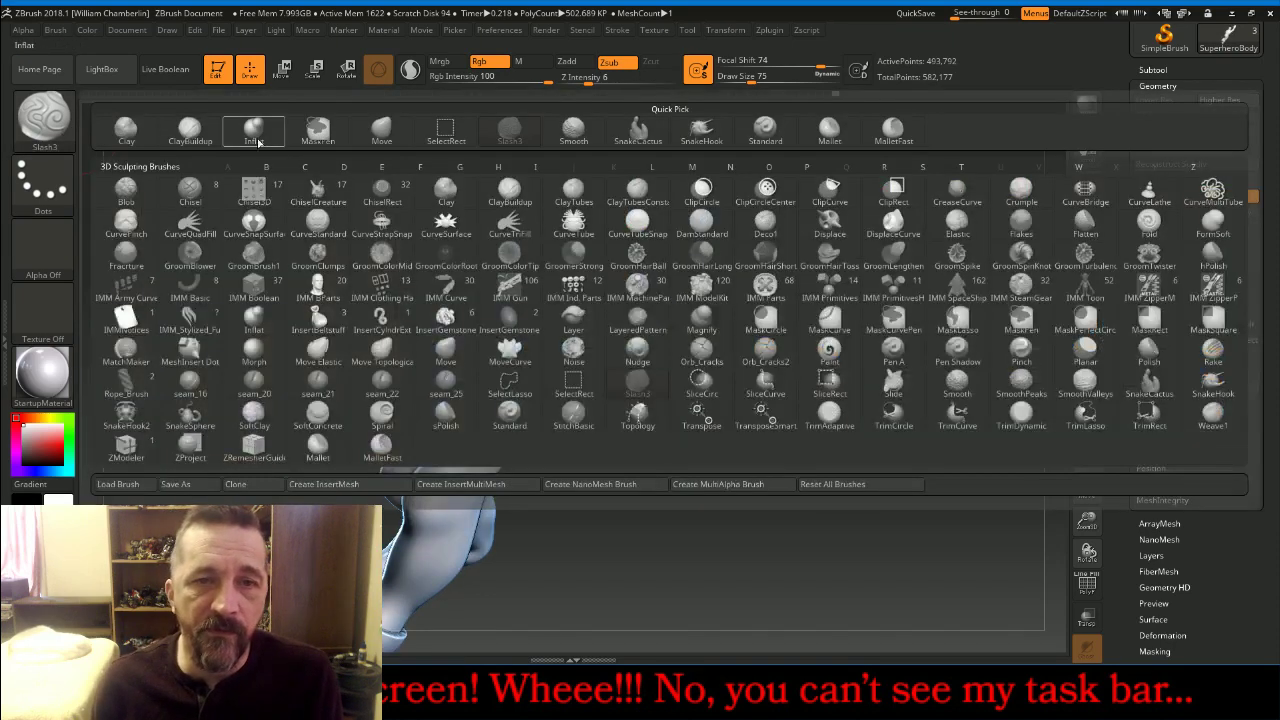
left_click(381, 129)
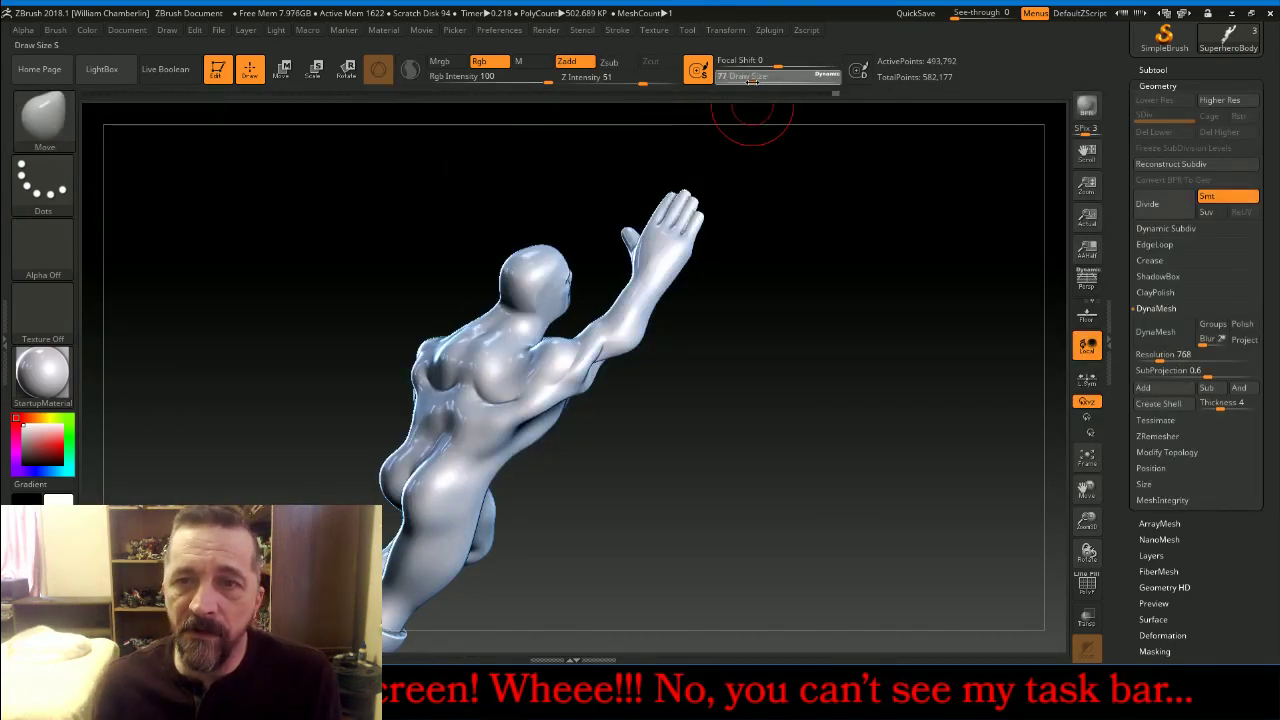
left_click_drag(752, 80, 757, 80)
mouse_move(830, 240)
left_mouse_down()
mouse_move(843, 266)
mouse_move(820, 280)
mouse_move(829, 314)
mouse_move(860, 330)
mouse_move(592, 374)
mouse_move(595, 384)
left_mouse_up()
mouse_move(825, 389)
left_mouse_down()
mouse_move(917, 389)
mouse_move(885, 381)
mouse_move(871, 449)
mouse_move(866, 422)
mouse_move(761, 403)
left_mouse_up()
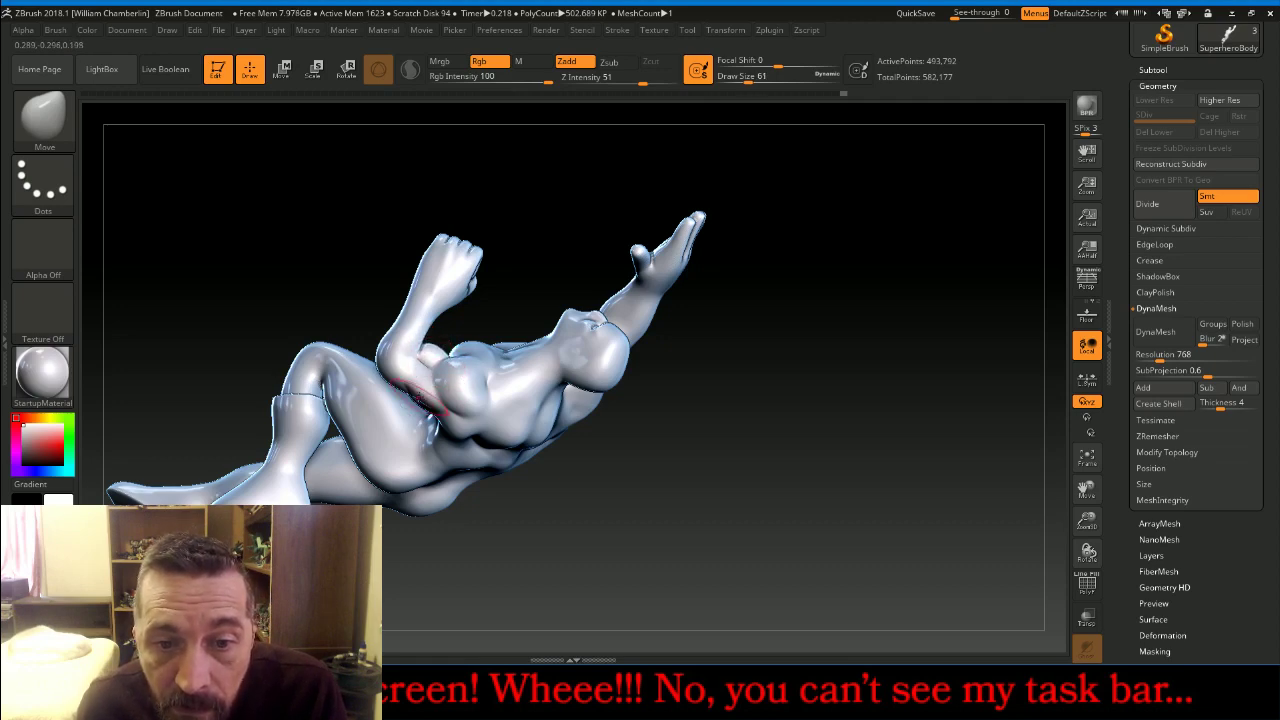
left_click_drag(418, 398, 418, 403)
mouse_move(524, 234)
left_mouse_down()
mouse_move(534, 240)
mouse_move(490, 288)
left_mouse_up()
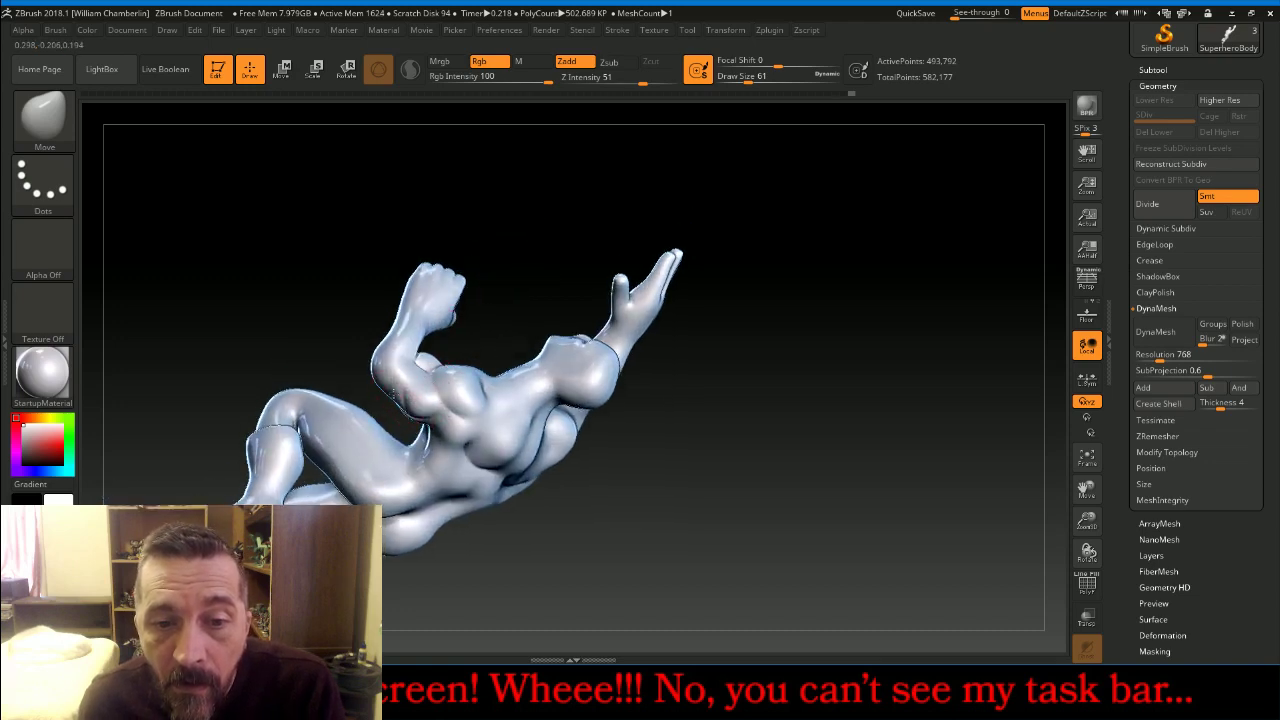
left_click_drag(398, 398, 384, 386)
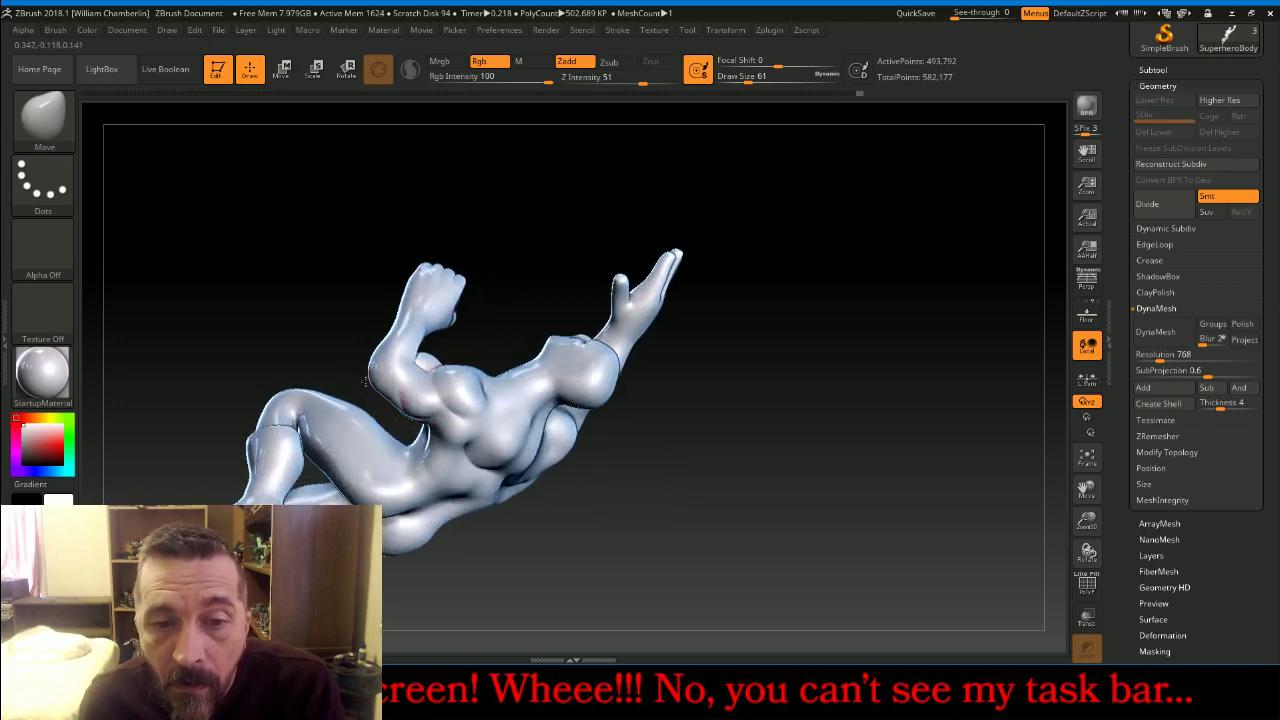
left_click_drag(352, 306, 385, 345)
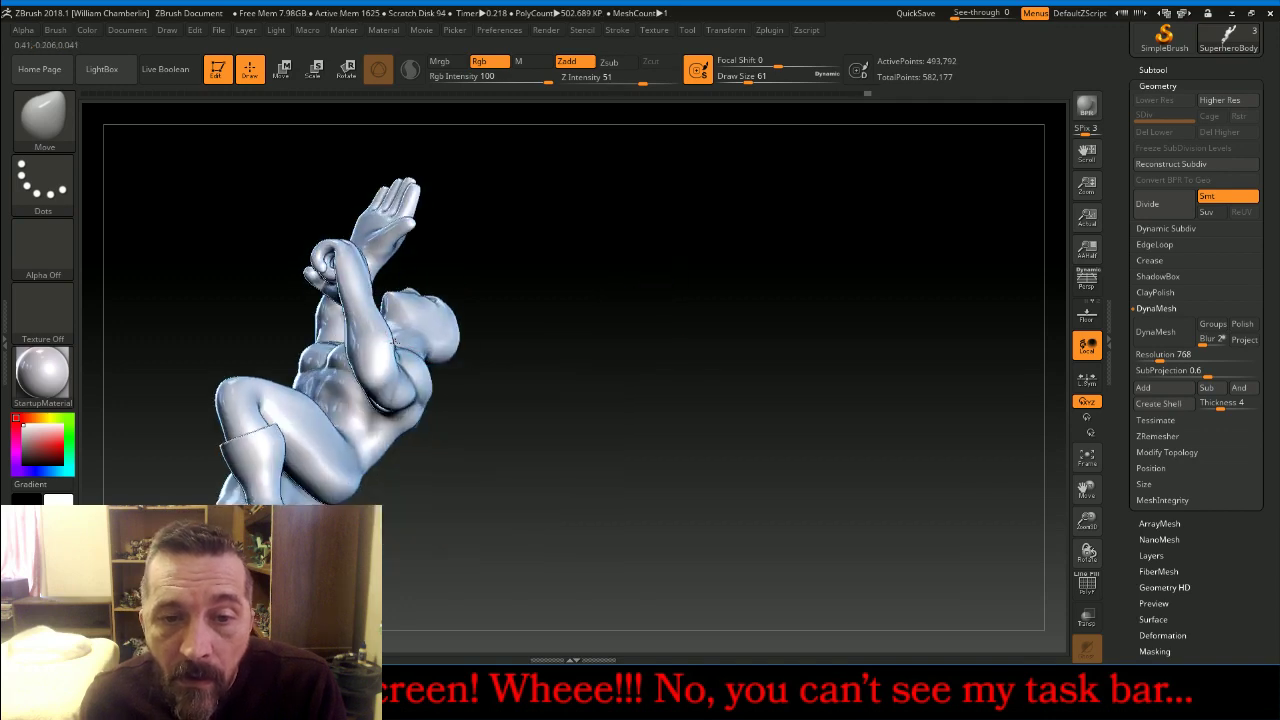
Adjust the contour of the outstretched arm's forearm with the Move brush
mouse_move(512, 305)
left_mouse_down()
mouse_move(586, 294)
mouse_move(505, 293)
mouse_move(506, 310)
mouse_move(417, 223)
left_mouse_up()
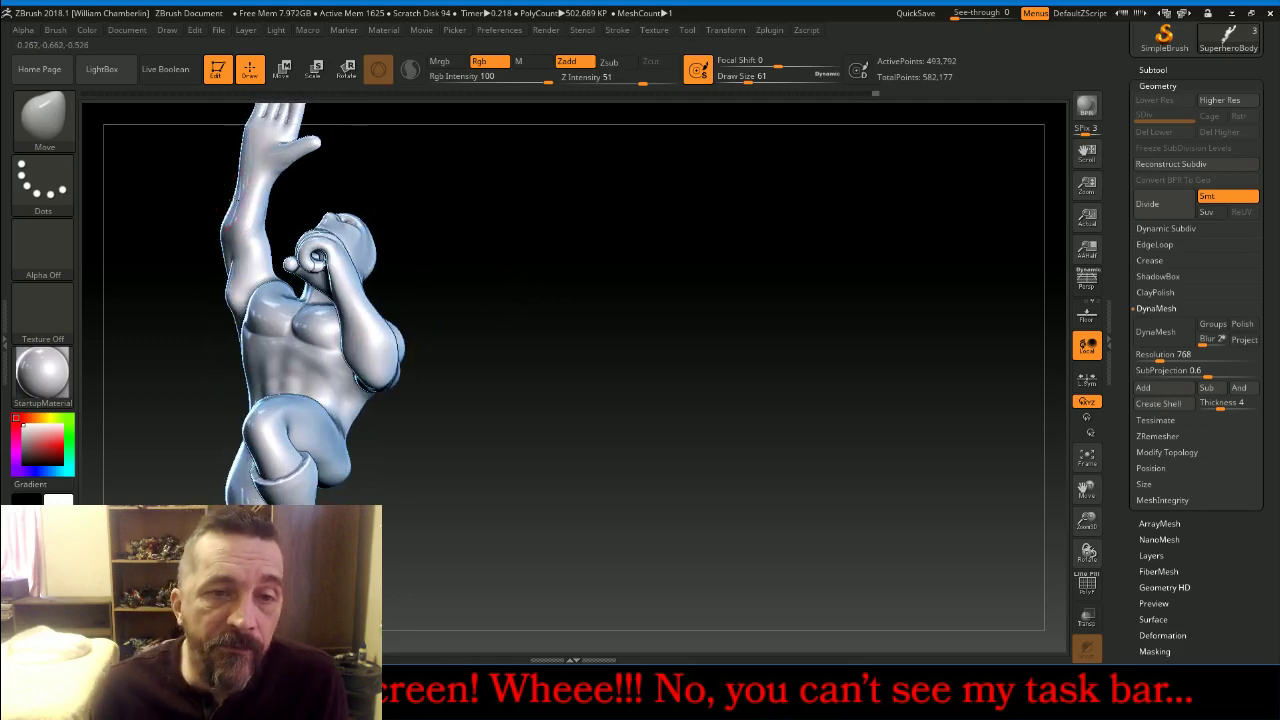
left_click_drag(437, 160, 256, 212)
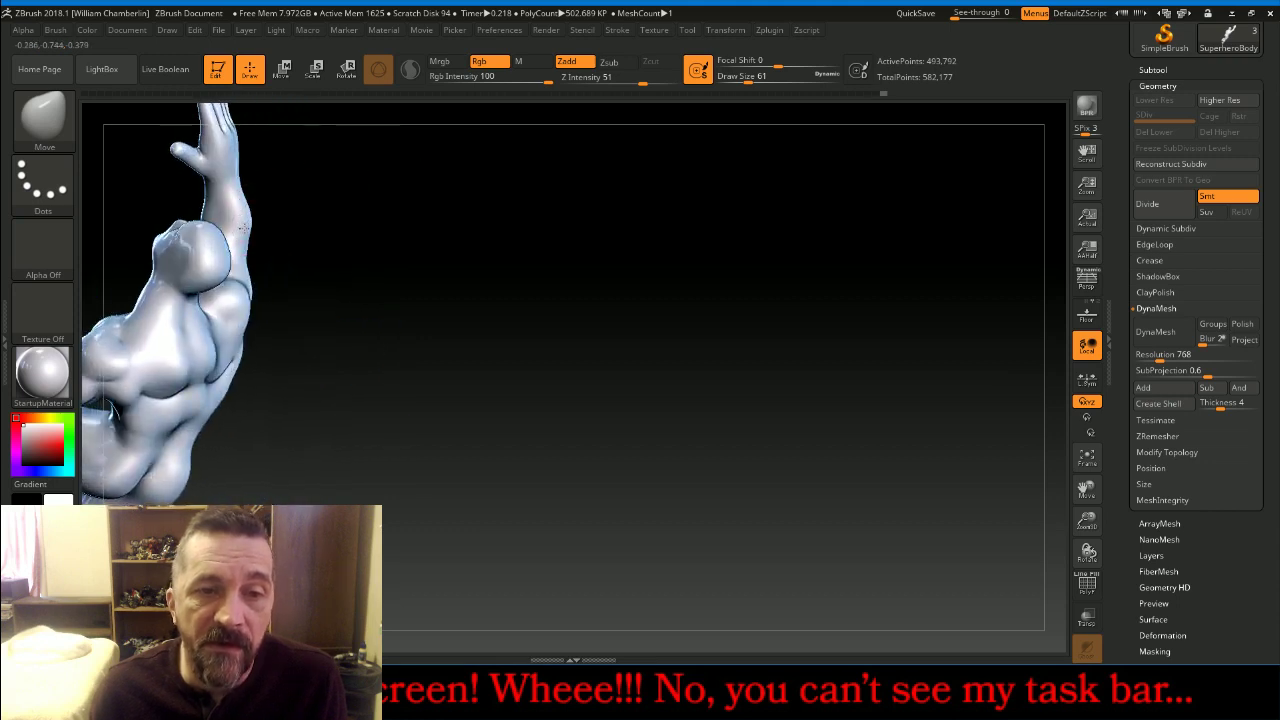
mouse_move(346, 231)
left_mouse_down()
mouse_move(283, 220)
mouse_move(333, 214)
left_mouse_up()
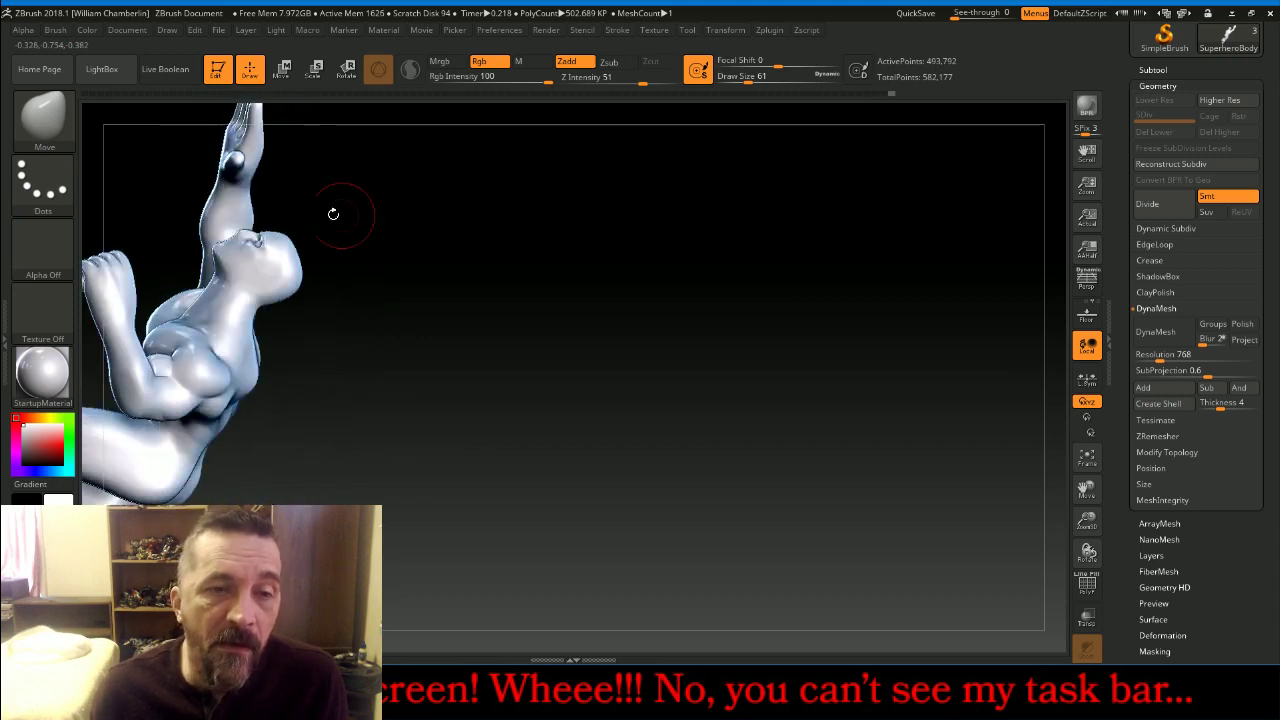
Refine the bent arm's forearm and elbow contour with the Move brush from the outer side
mouse_move(443, 343)
left_mouse_down()
mouse_move(462, 341)
mouse_move(443, 340)
mouse_move(423, 308)
mouse_move(428, 322)
left_mouse_up()
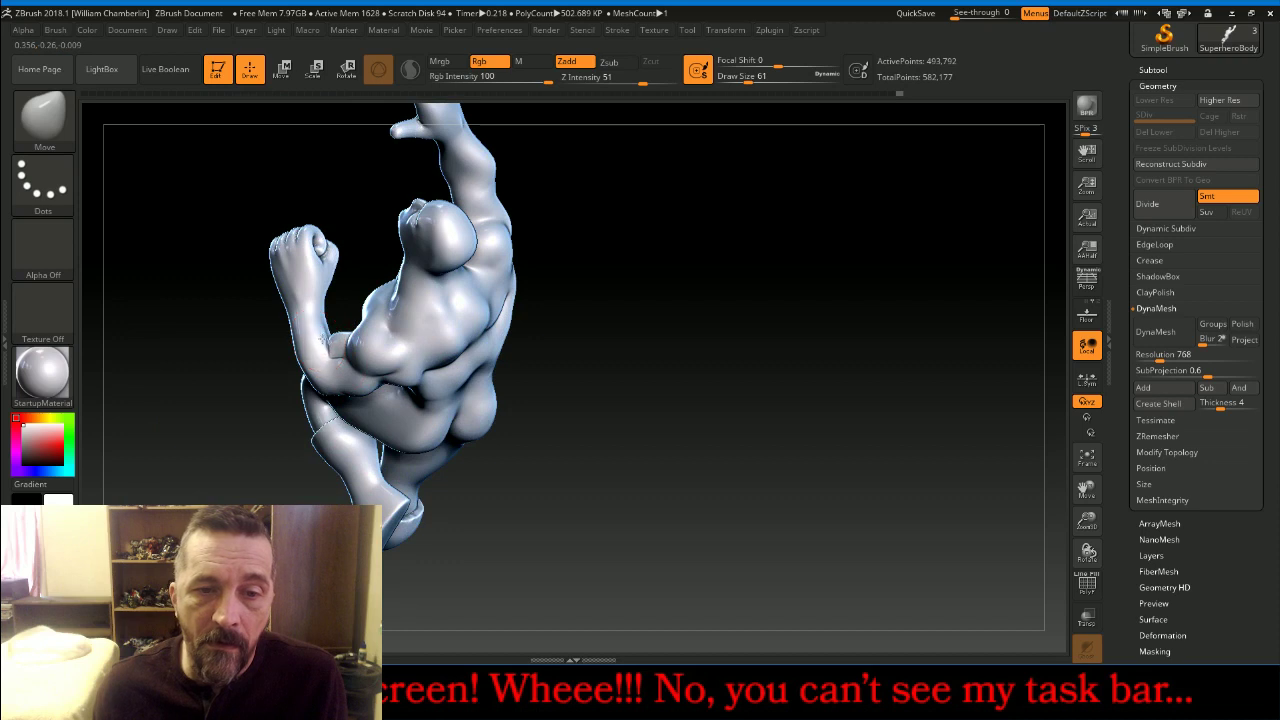
left_click_drag(325, 340, 288, 366)
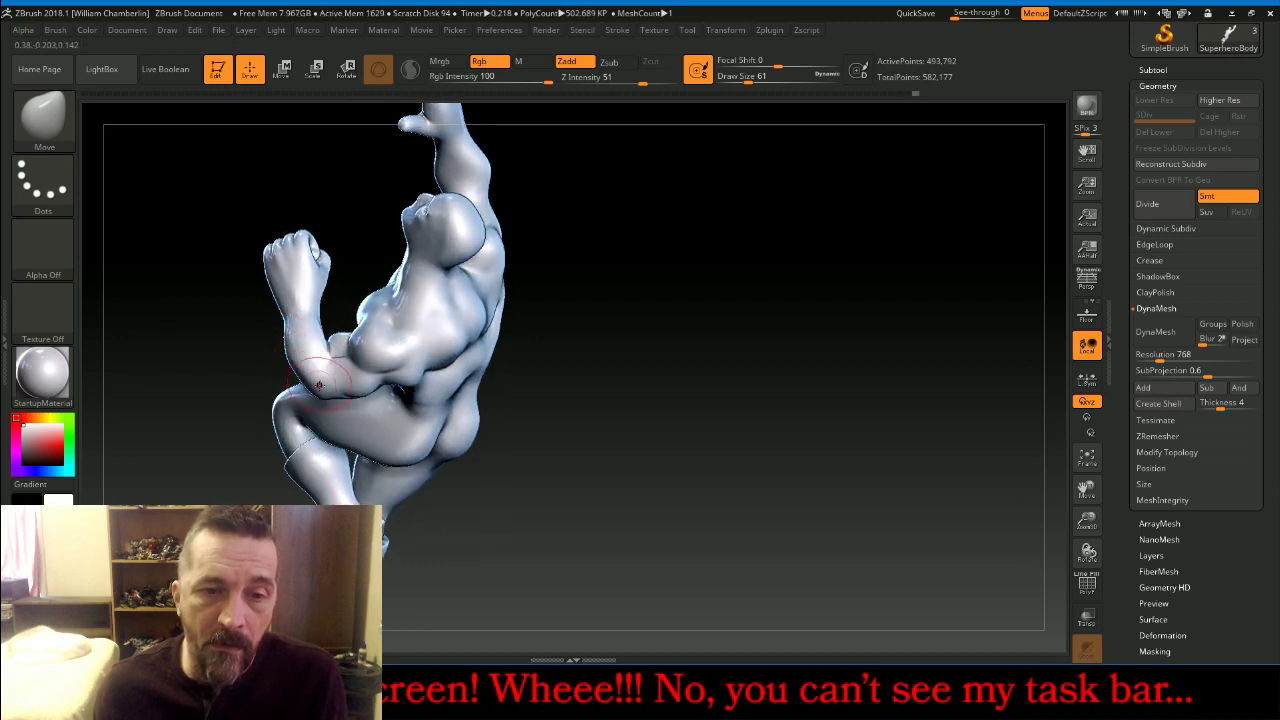
left_click_drag(211, 377, 213, 344)
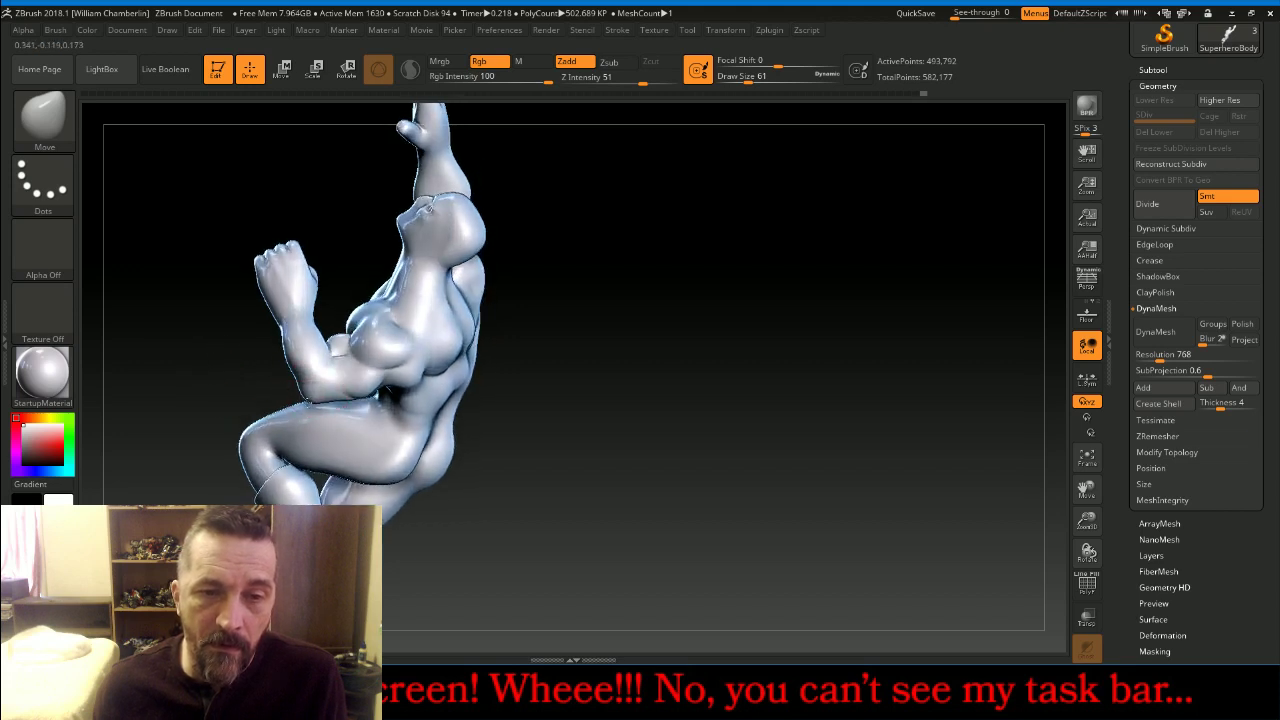
mouse_move(207, 372)
left_mouse_down()
mouse_move(506, 371)
mouse_move(571, 337)
mouse_move(511, 339)
left_mouse_up()
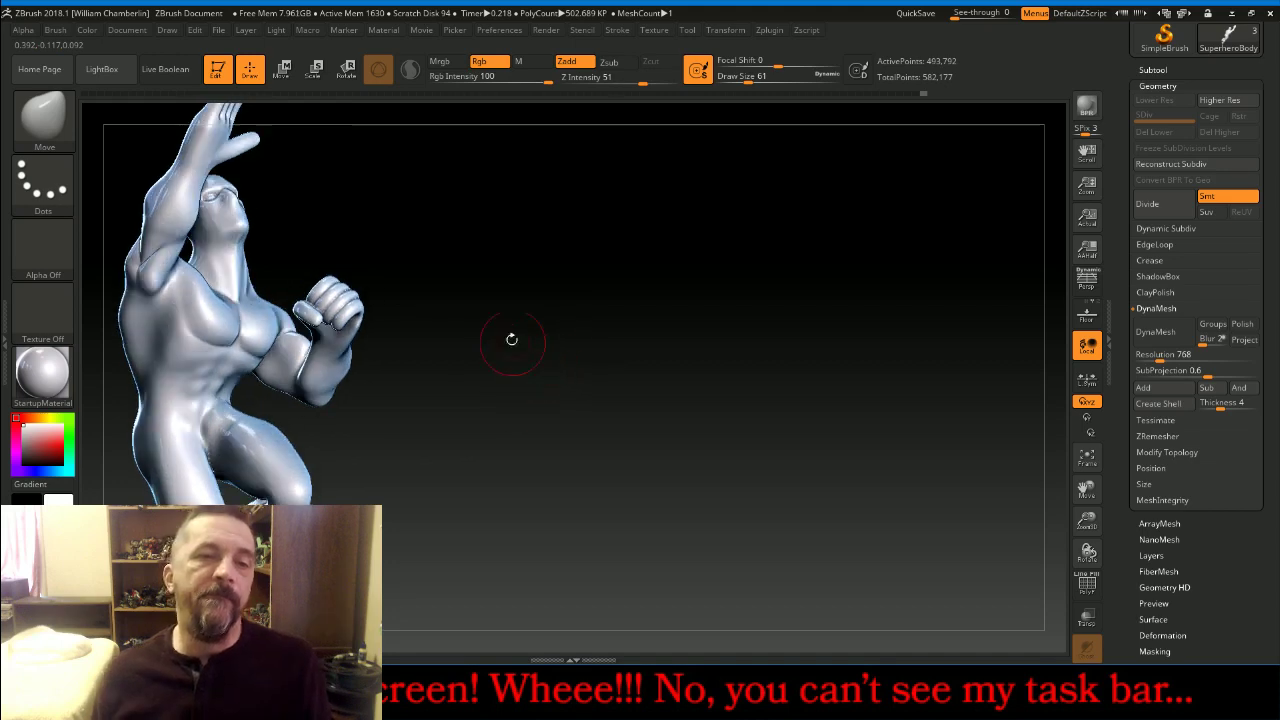
Carve the crease at the bent arm's elbow with the Slash3 brush, reducing its draw size to 67
left_click(44, 118)
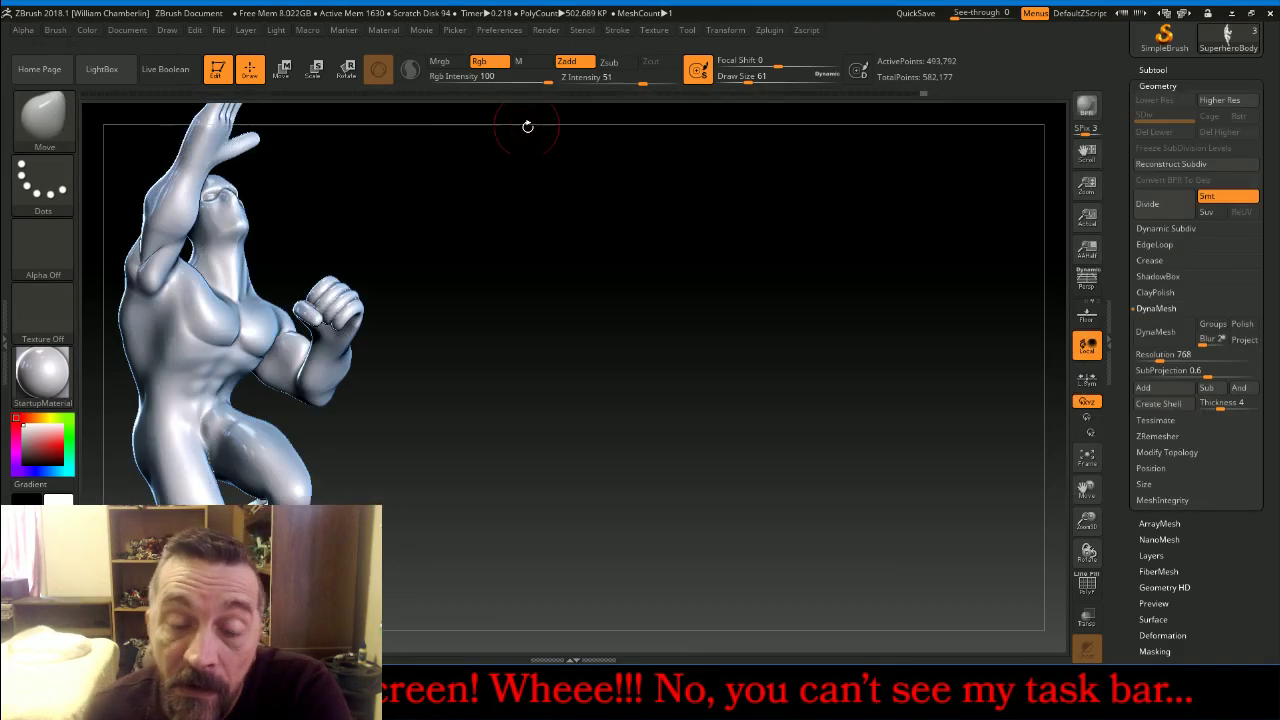
mouse_move(540, 295)
left_mouse_down()
mouse_move(551, 346)
mouse_move(480, 353)
left_mouse_up()
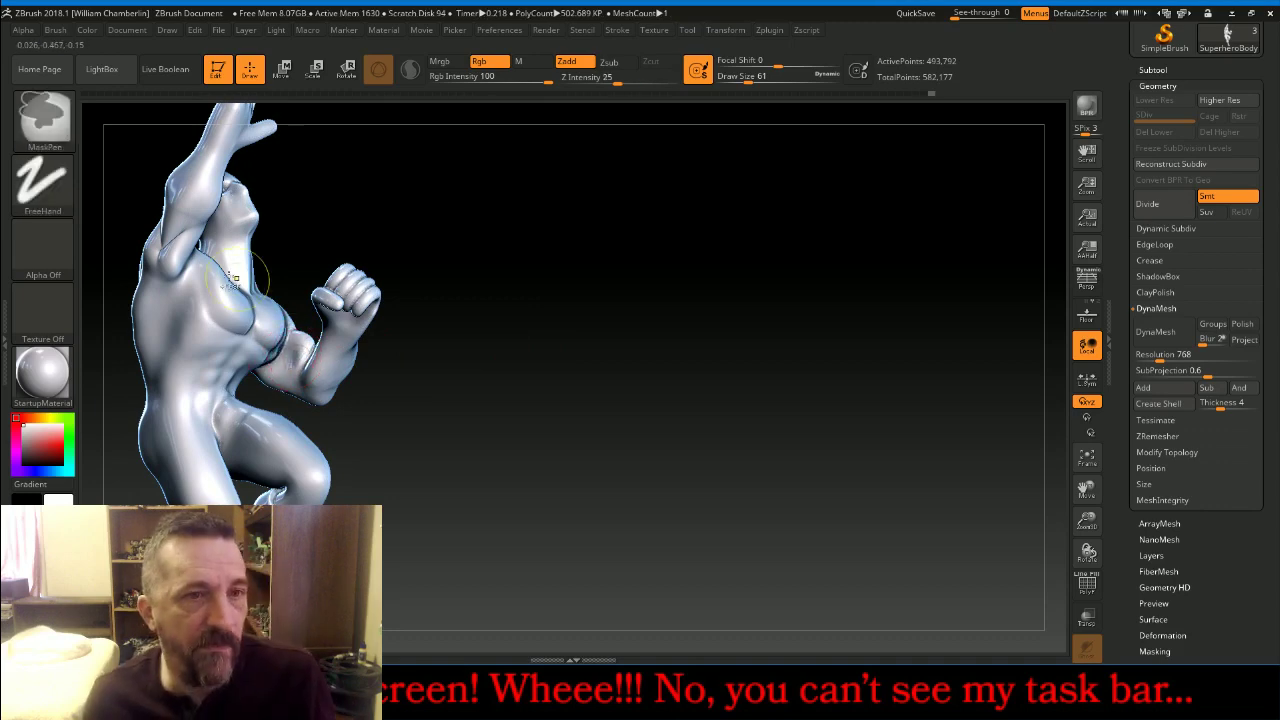
left_click(44, 118)
left_click(510, 130)
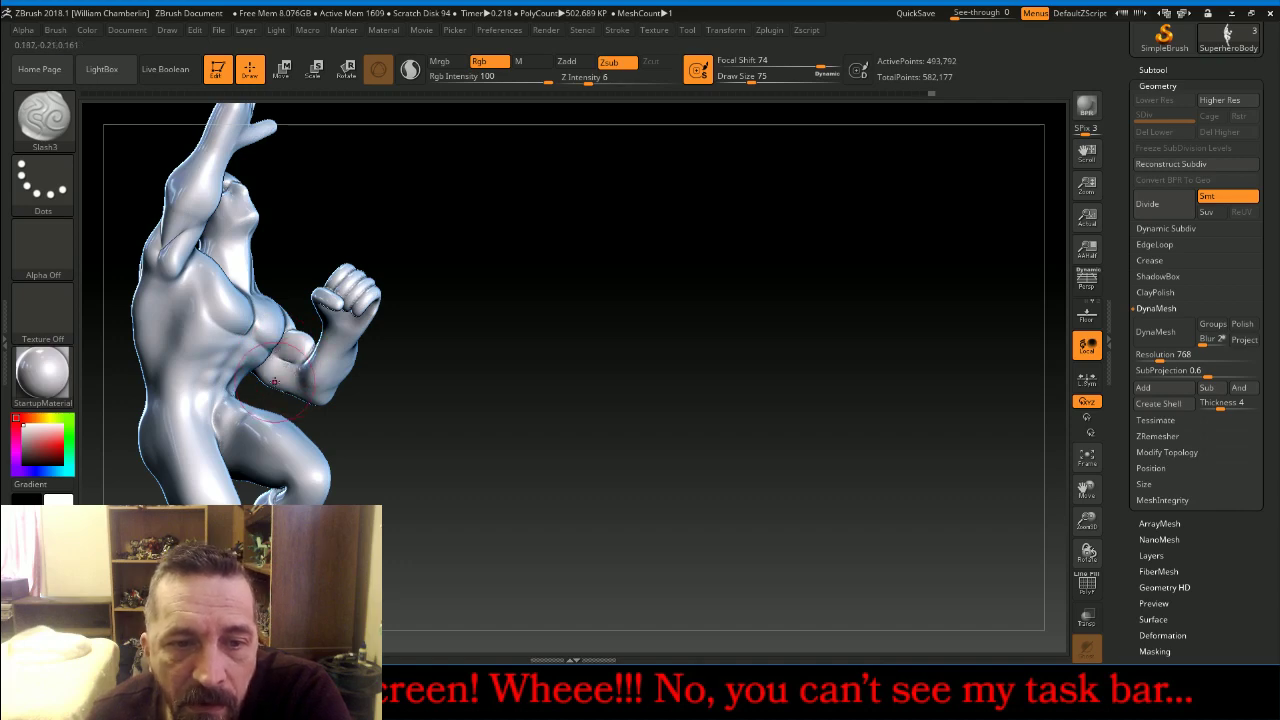
left_click_drag(486, 388, 408, 377)
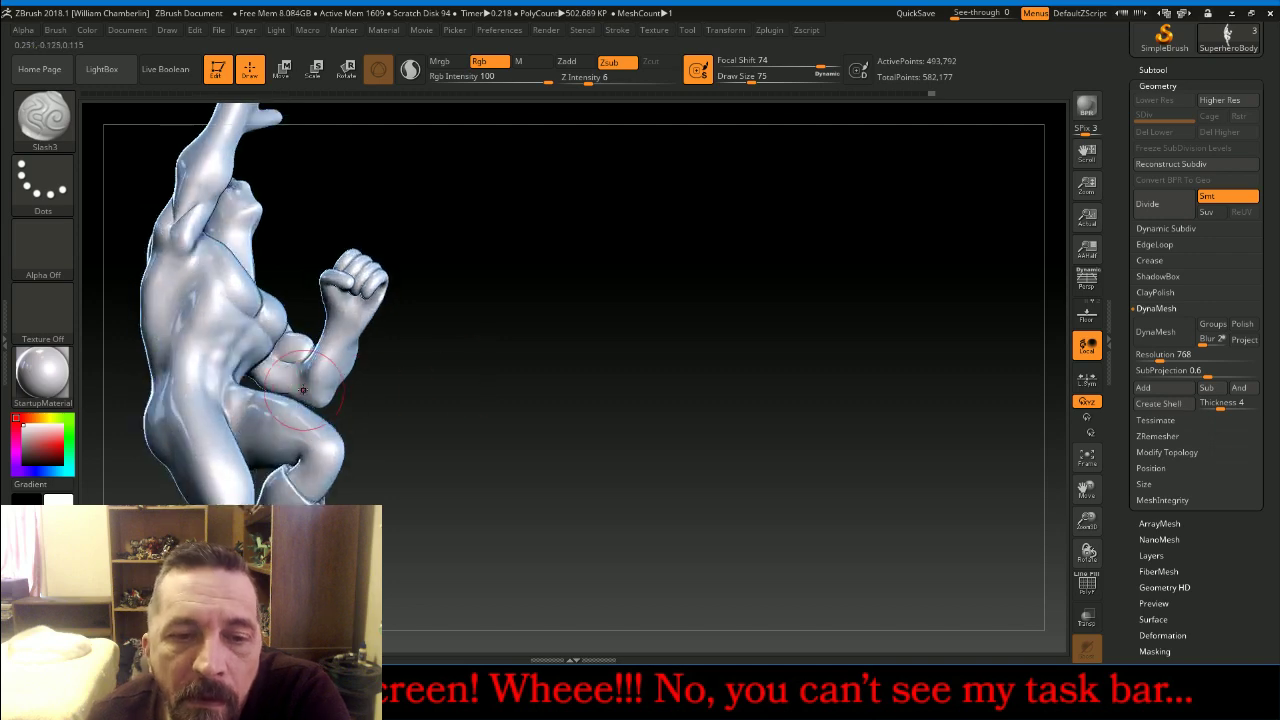
left_click_drag(297, 384, 289, 391)
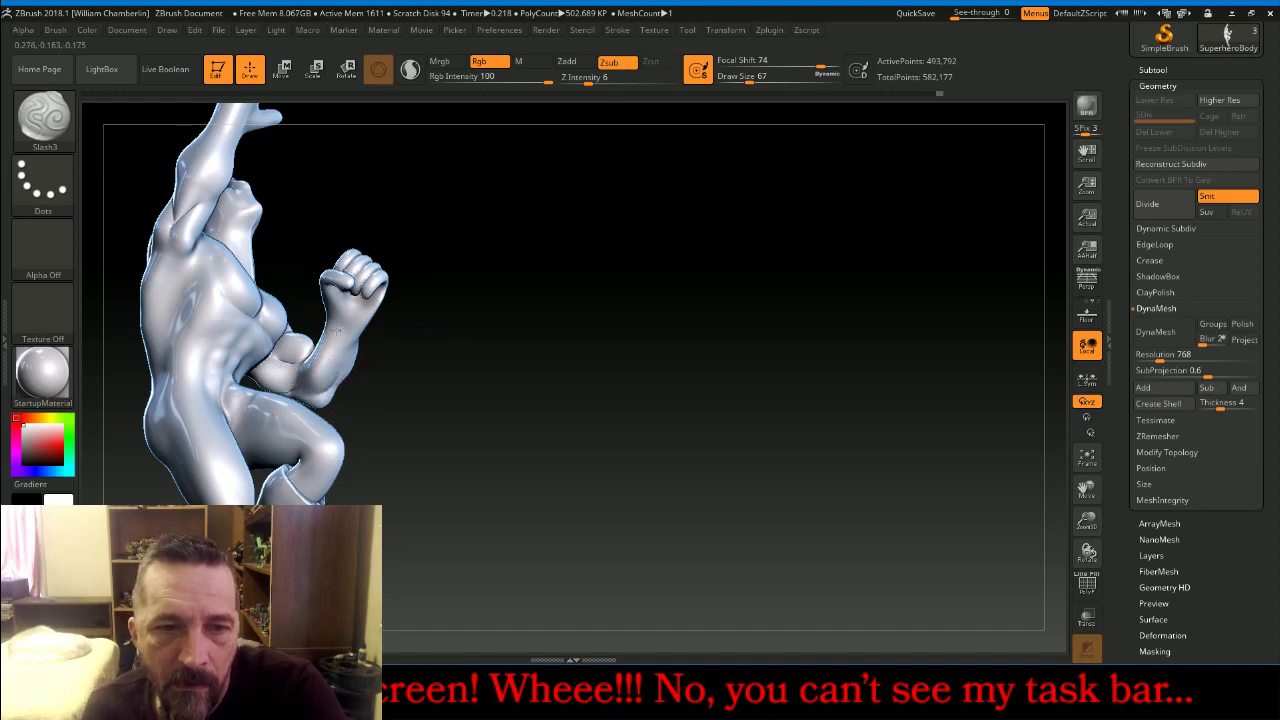
mouse_move(397, 326)
left_mouse_down()
mouse_move(417, 314)
mouse_move(376, 370)
left_mouse_up()
Carve muscle lines along the bent arm's forearm and outer elbow with the Slash3 brush
left_click_drag(640, 297, 535, 315)
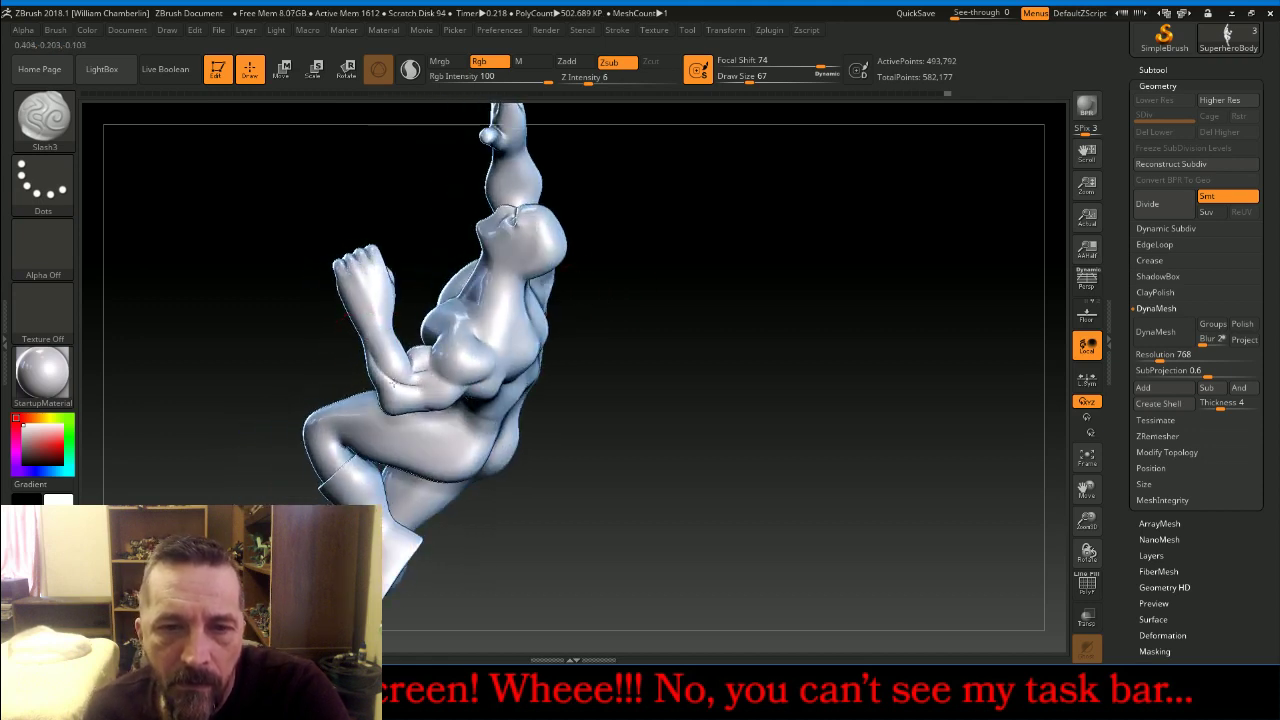
left_click_drag(400, 223, 380, 322)
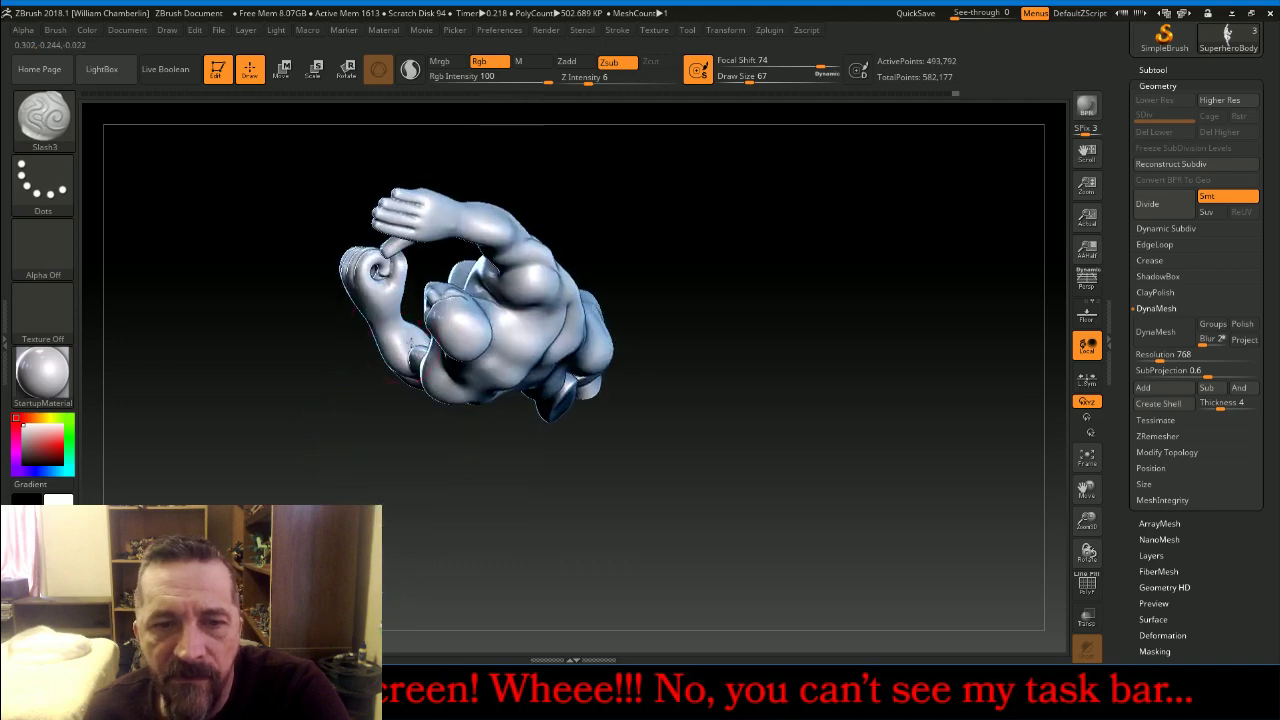
left_click_drag(444, 461, 452, 330)
left_click_drag(683, 473, 743, 402)
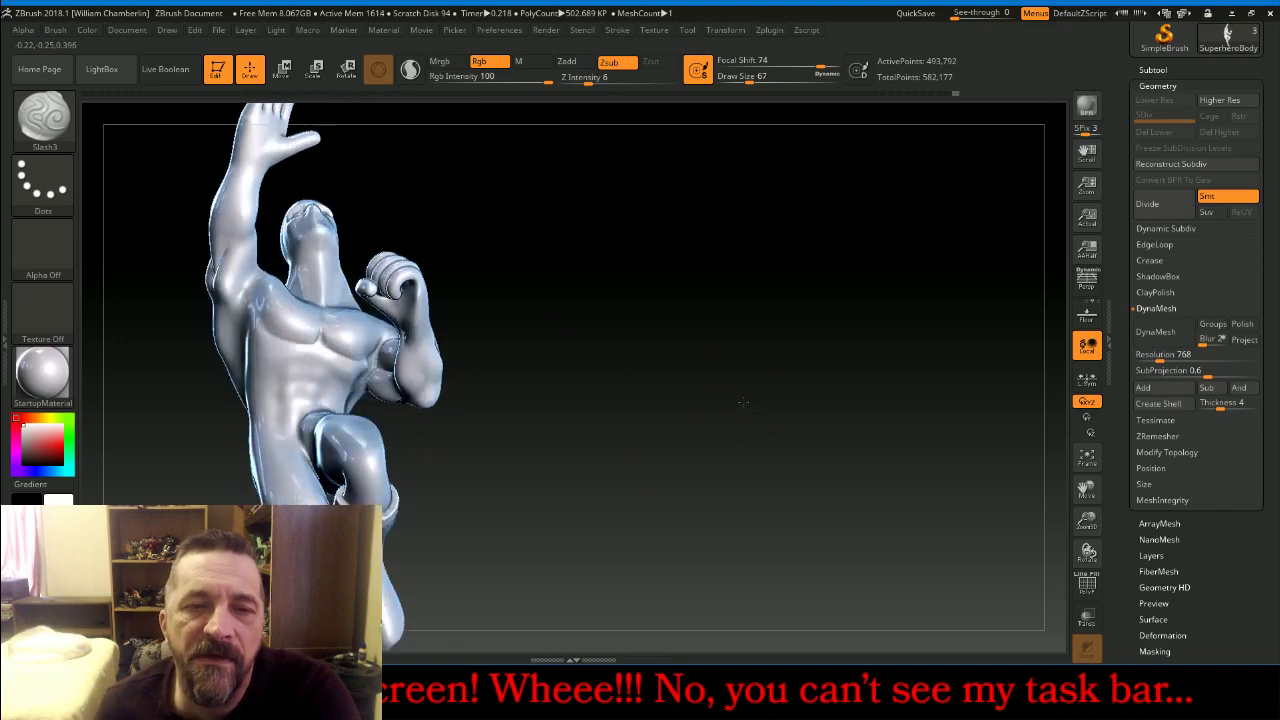
Carve grooves around the outstretched arm's shoulder and armpit with the Slash3 brush at draw size 67
left_click_drag(1087, 490, 1117, 558)
left_click_drag(970, 482, 905, 478)
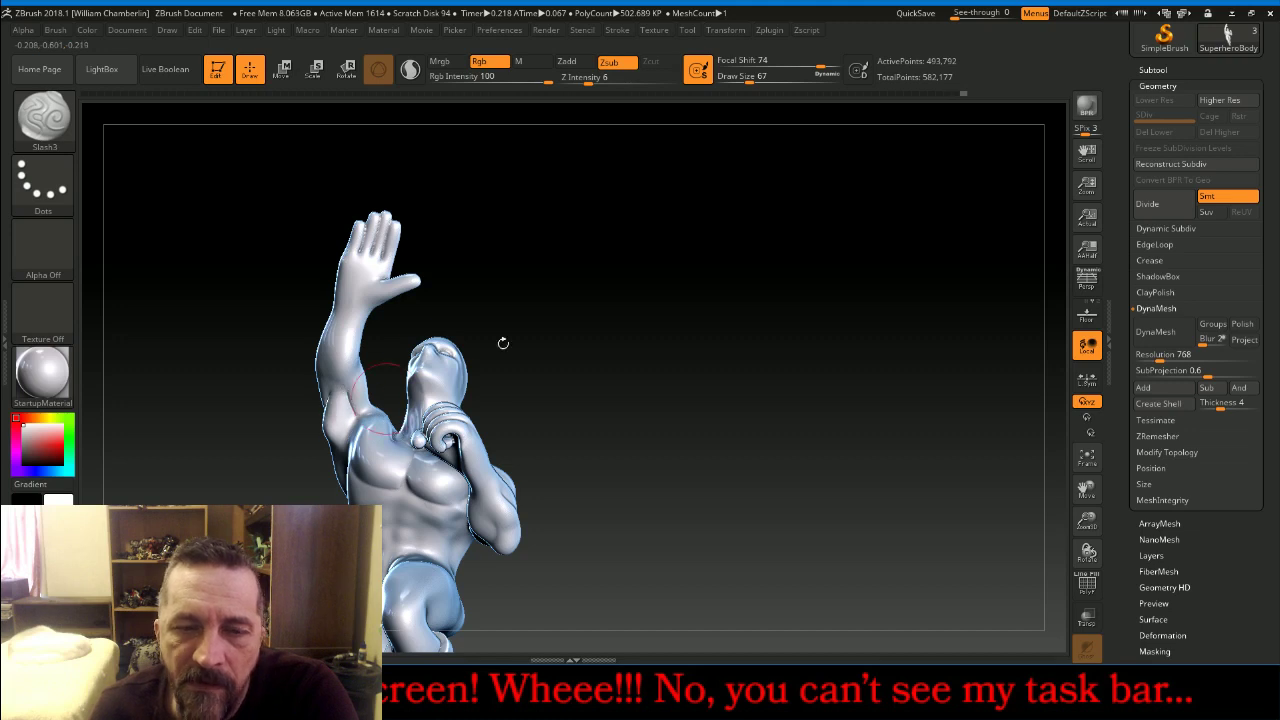
left_click_drag(503, 343, 384, 398)
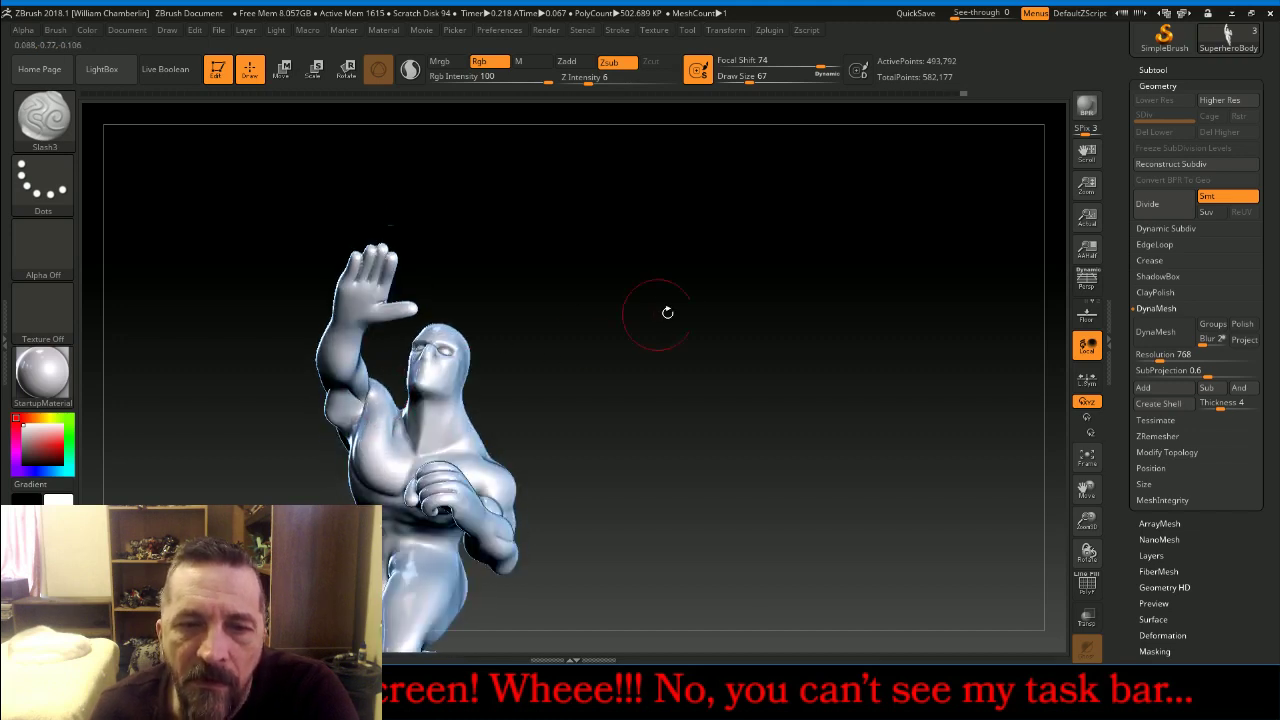
left_click_drag(663, 300, 372, 420)
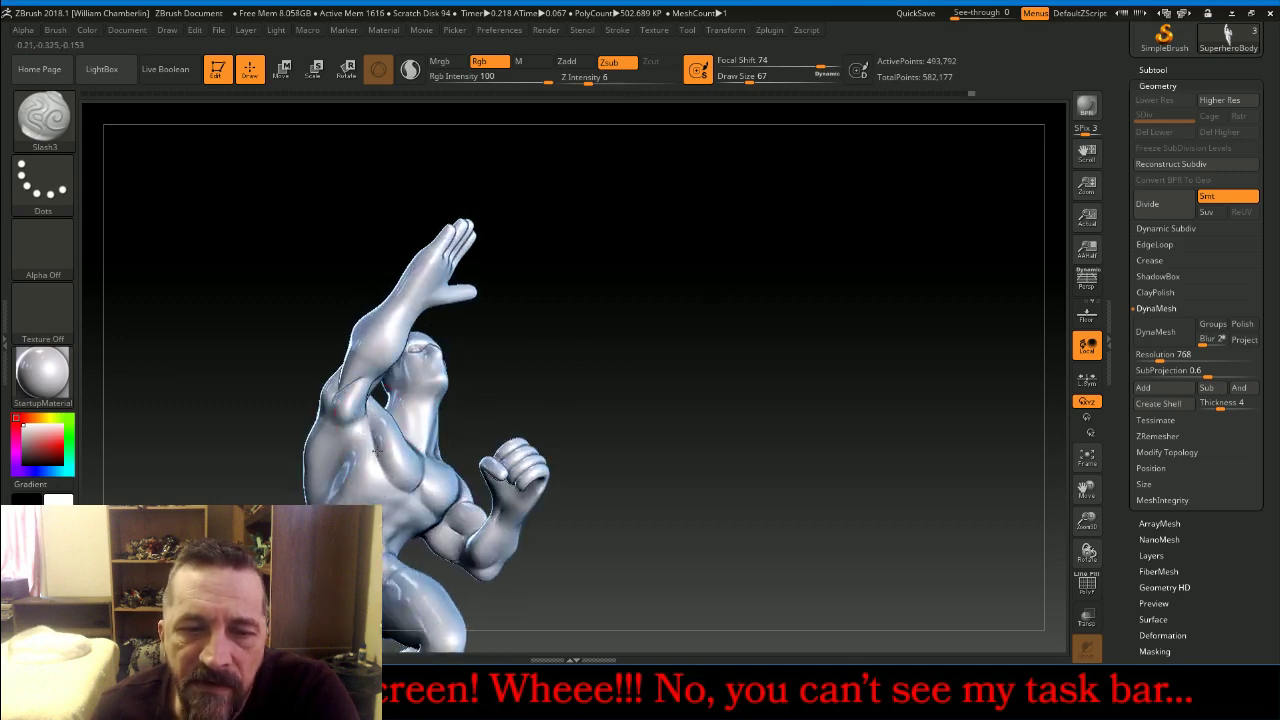
left_click_drag(651, 337, 591, 314)
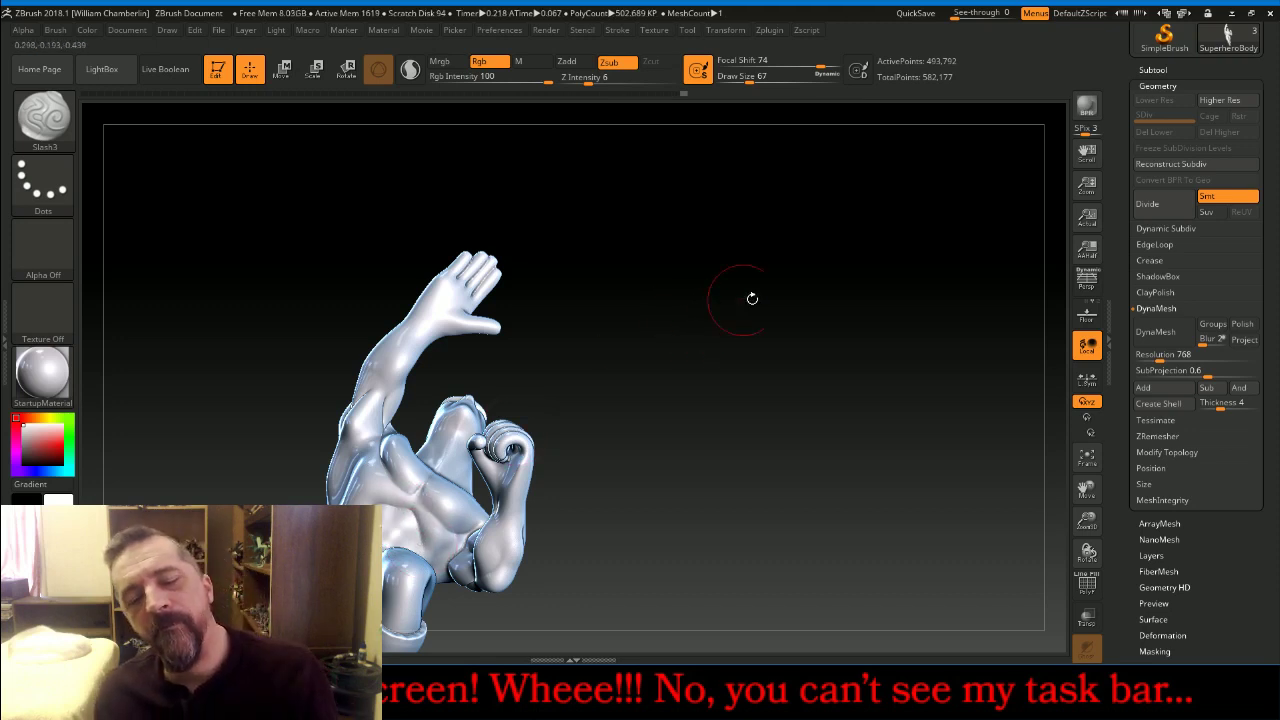
Carve the rib muscles below the outstretched arm with the Slash3 brush at draw size 43 and Z intensity 10
mouse_move(749, 294)
left_mouse_down()
mouse_move(742, 355)
mouse_move(462, 522)
left_mouse_up()
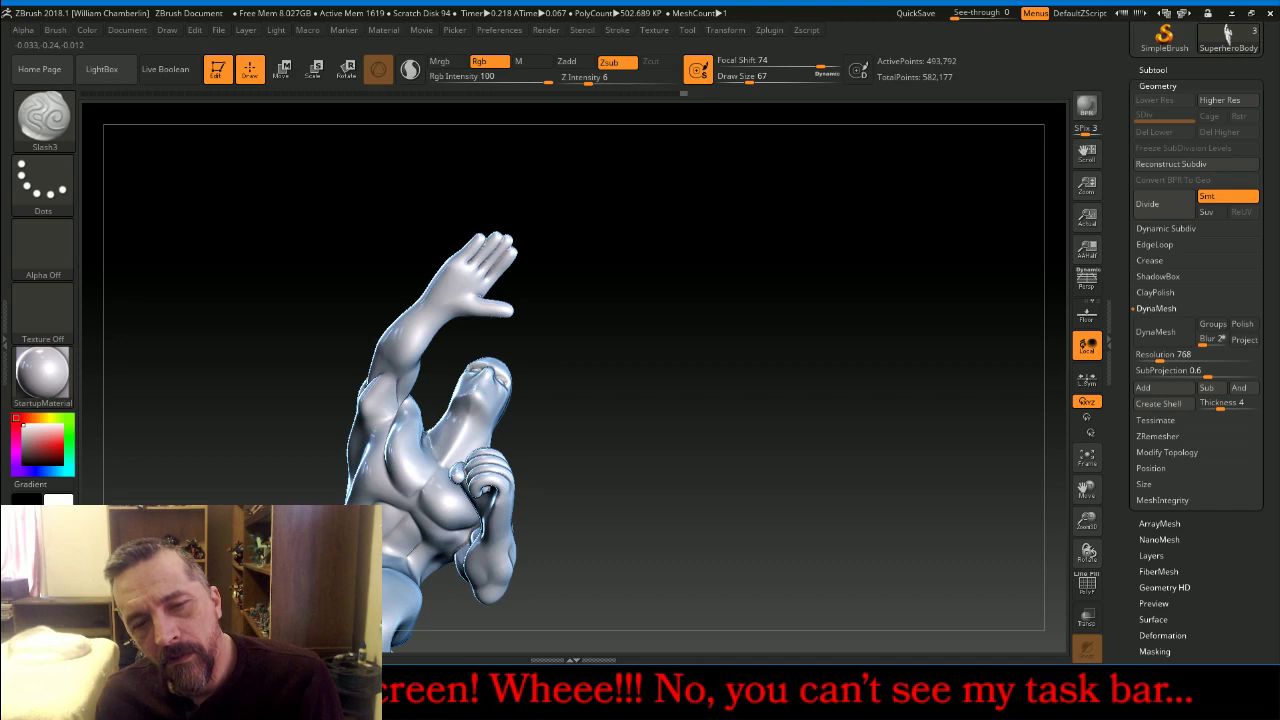
left_click_drag(584, 407, 430, 480)
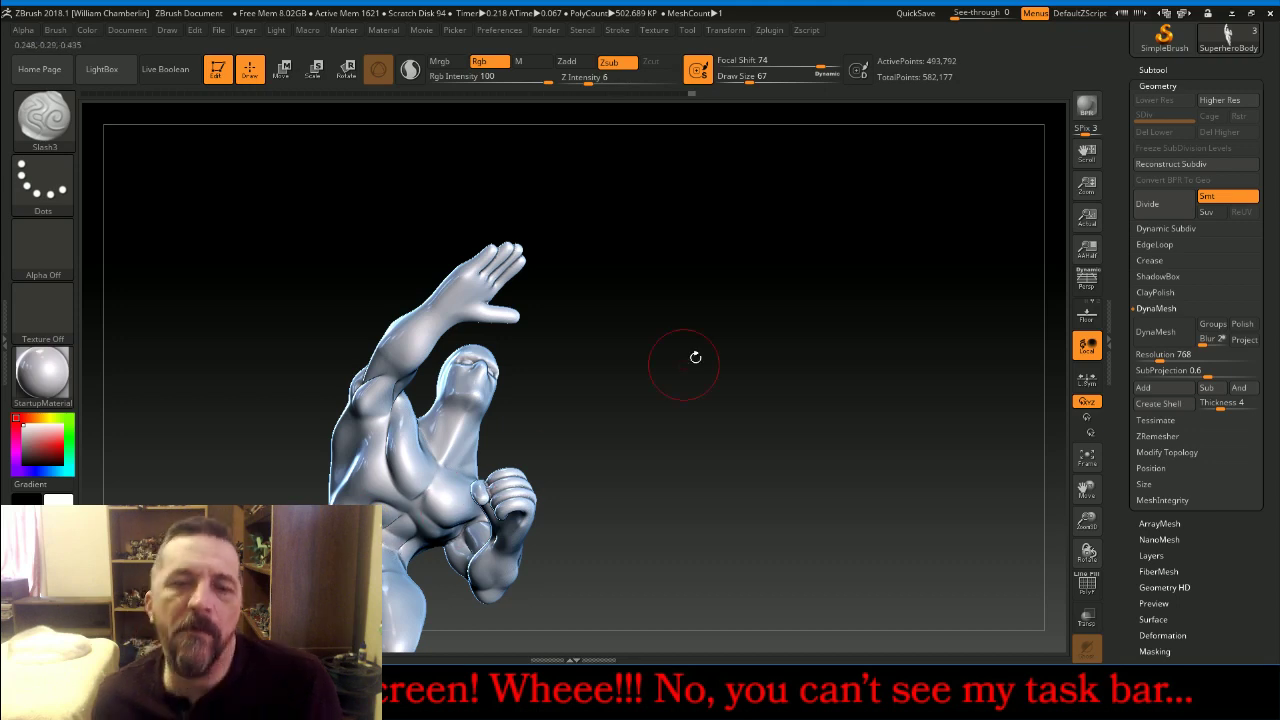
left_click_drag(677, 363, 591, 396)
key("[")
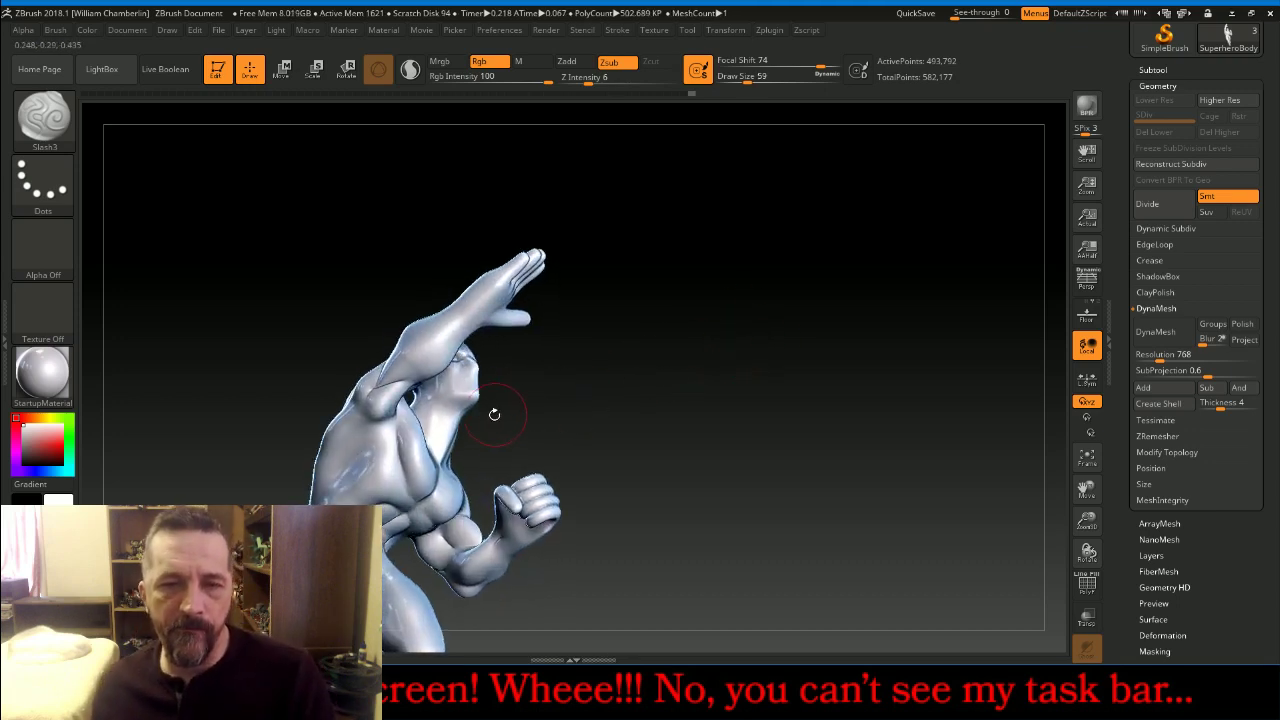
key("[")
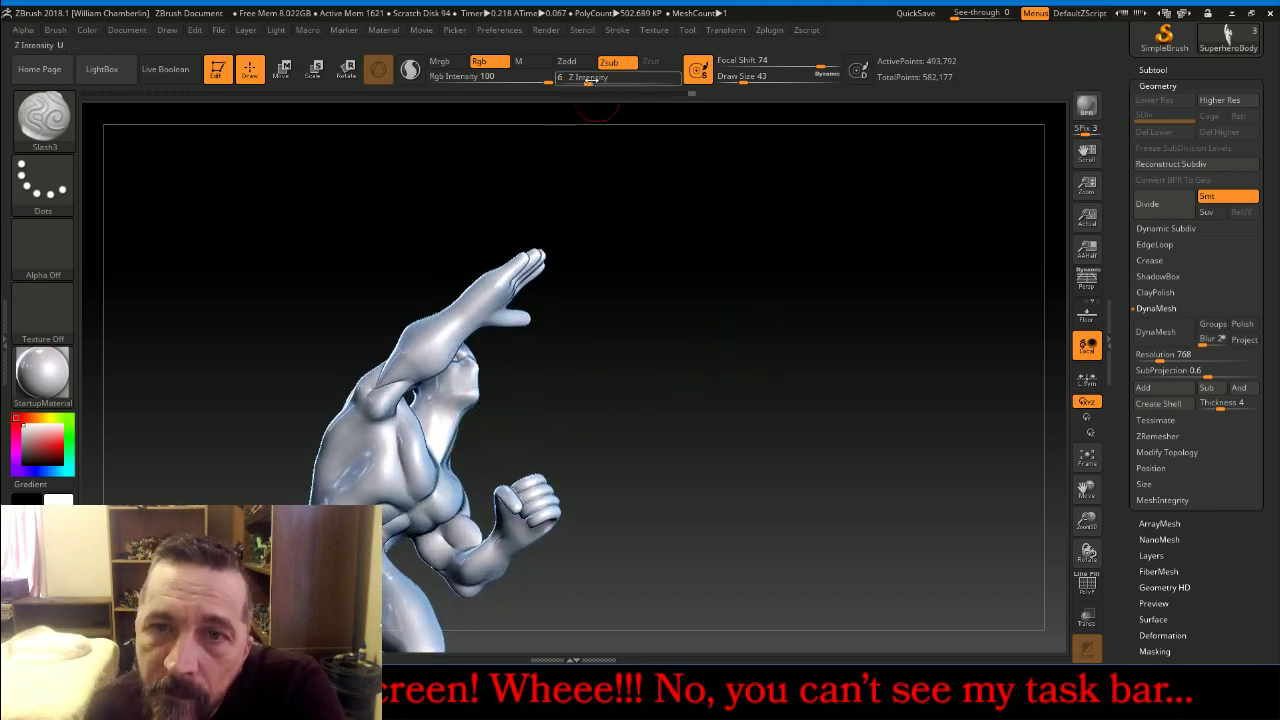
left_click_drag(588, 79, 599, 79)
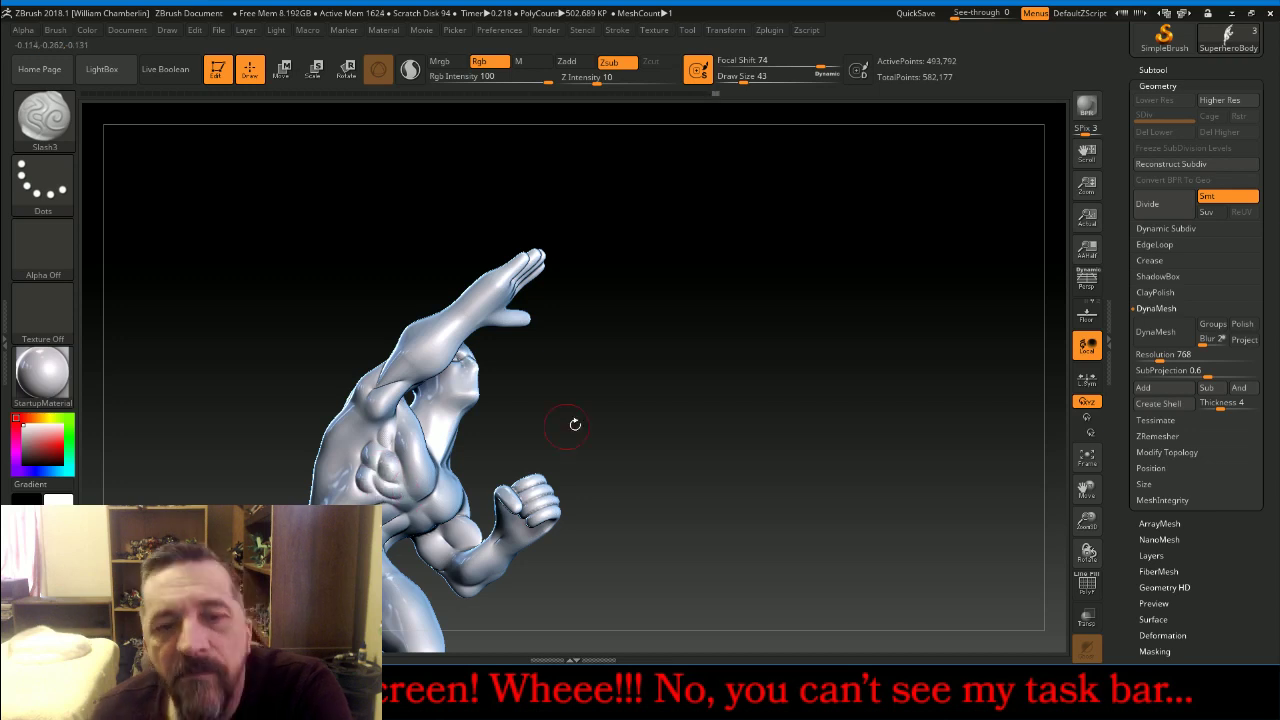
Carve the abdominal muscles and the waist line above the hip with the Slash3 brush, smoothing where needed
mouse_move(574, 423)
left_mouse_down()
mouse_move(674, 354)
mouse_move(660, 420)
left_mouse_up()
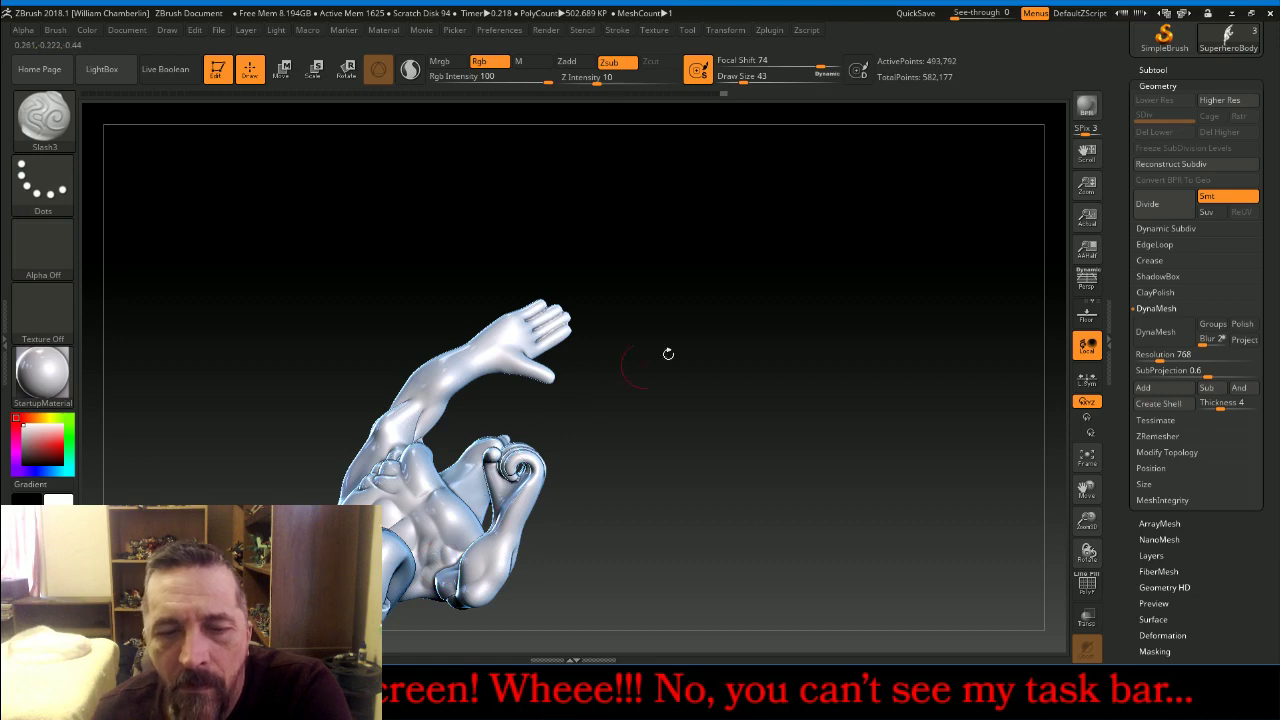
mouse_move(668, 354)
left_mouse_down()
mouse_move(766, 326)
mouse_move(751, 371)
mouse_move(846, 309)
mouse_move(843, 157)
left_mouse_up()
left_click_drag(700, 380, 505, 497)
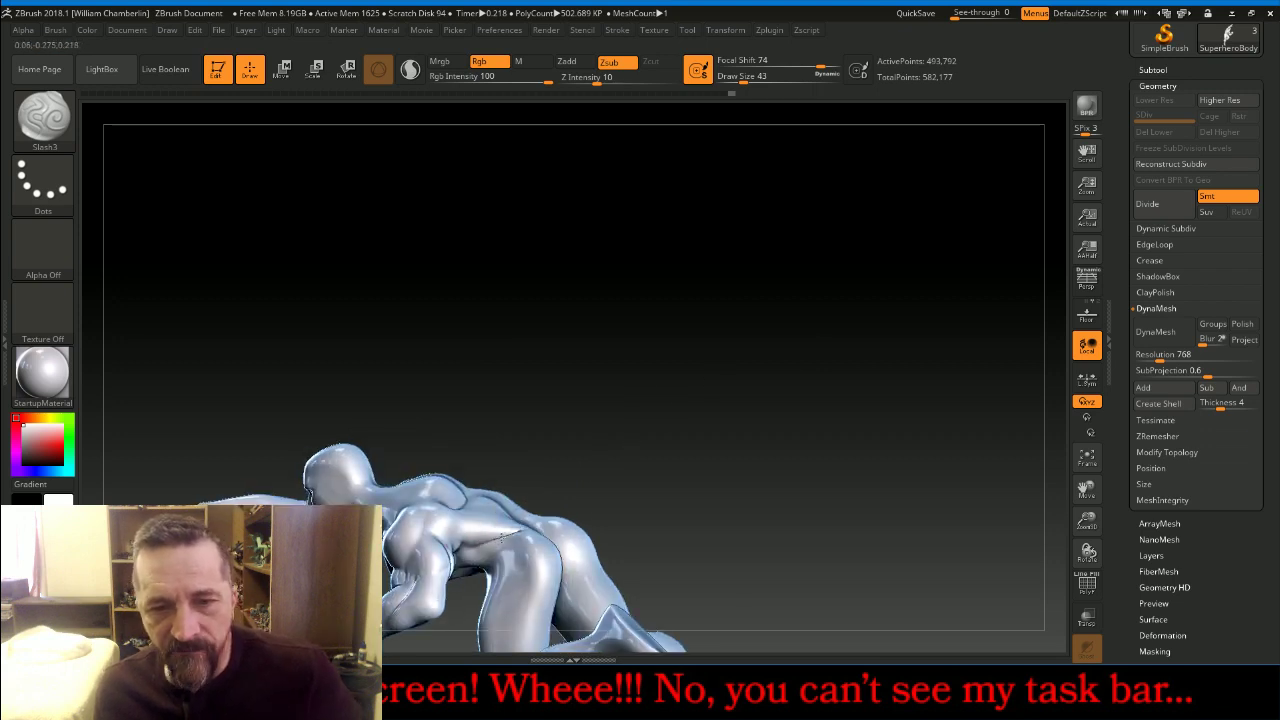
left_click_drag(478, 547, 461, 553)
left_click_drag(758, 391, 692, 515)
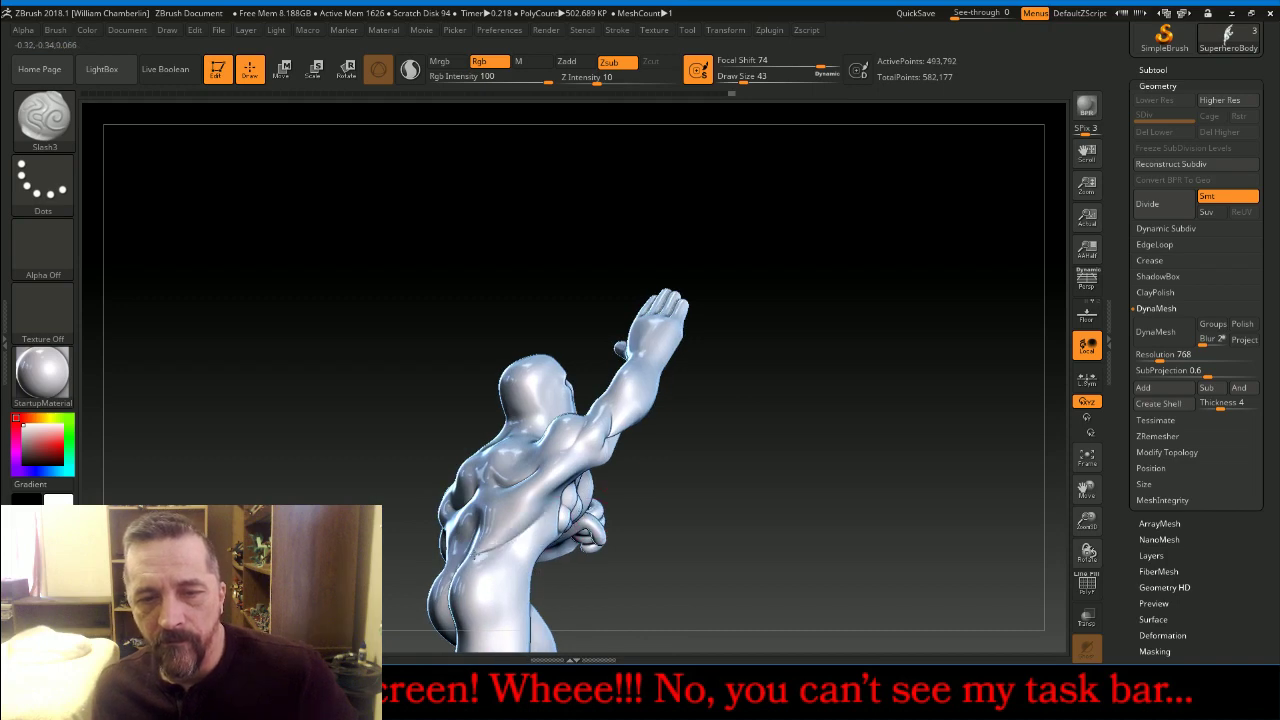
left_click_drag(786, 380, 709, 400)
key("shift")
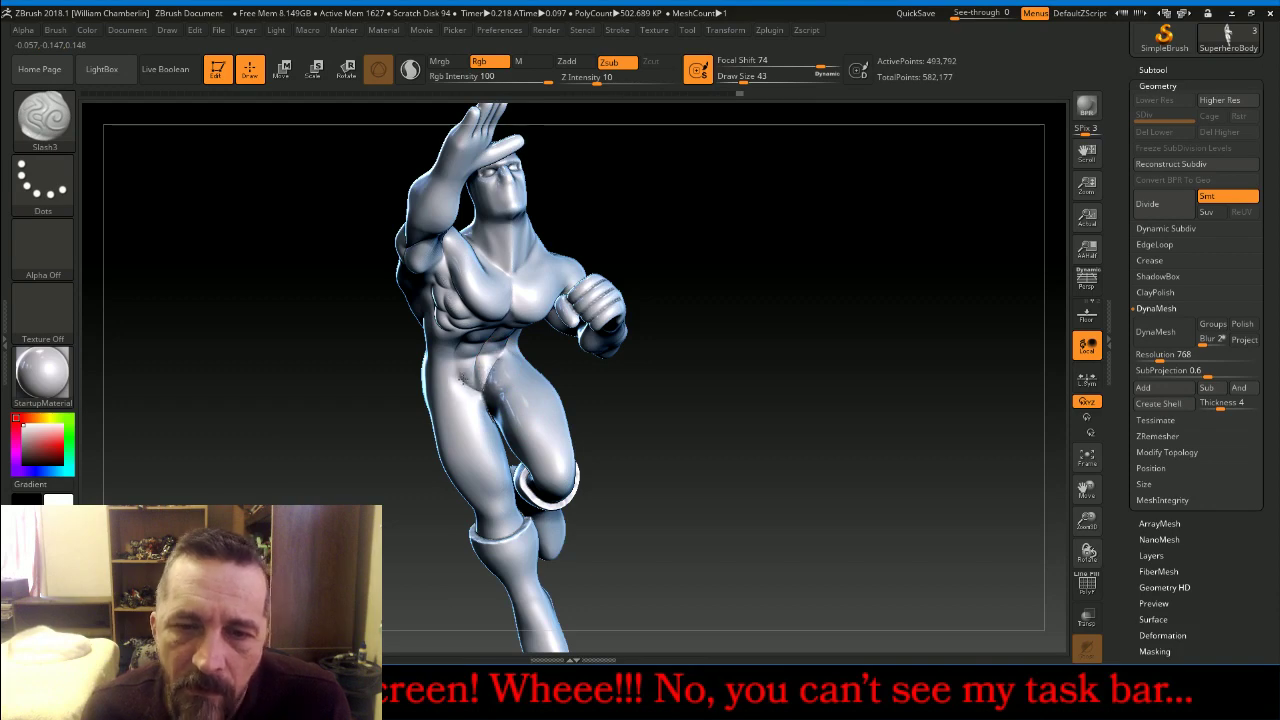
Carve the groin crease and the raised leg's thigh and knee muscle lines with the Slash3 brush
mouse_move(468, 384)
right_mouse_down()
mouse_move(651, 363)
mouse_move(478, 395)
right_mouse_up()
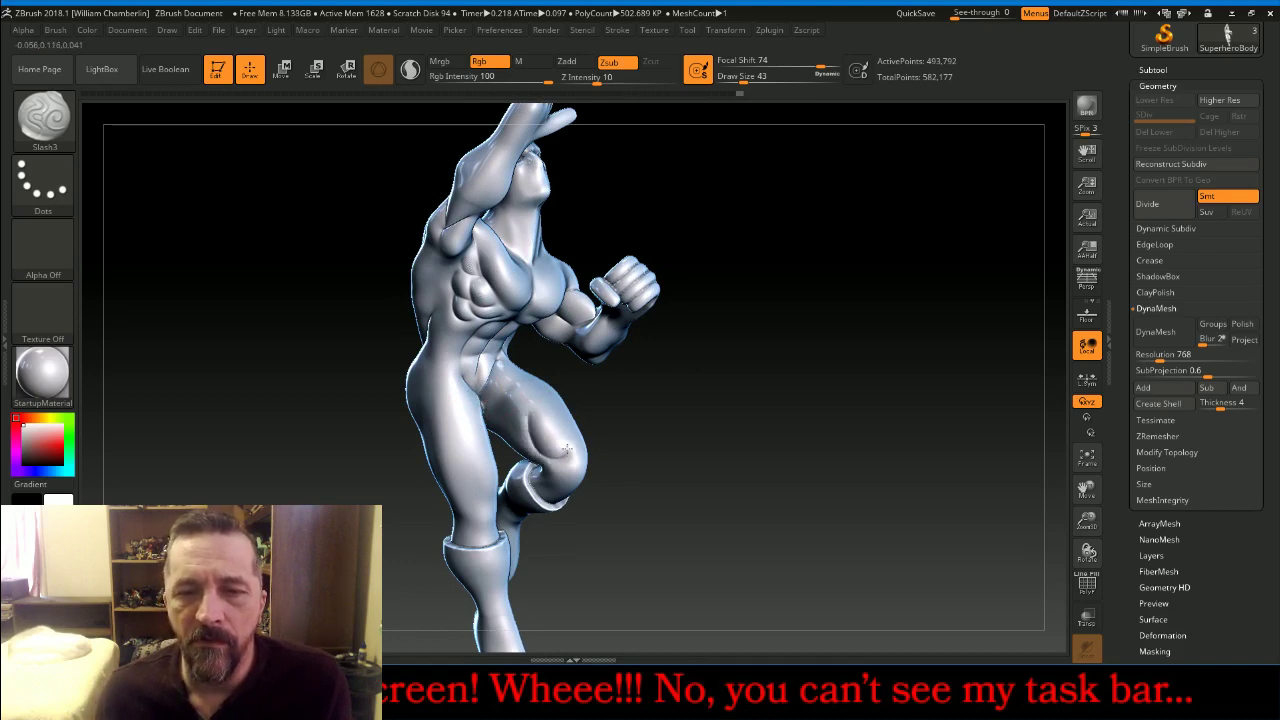
mouse_move(566, 450)
right_mouse_down()
mouse_move(747, 398)
mouse_move(669, 409)
right_mouse_up()
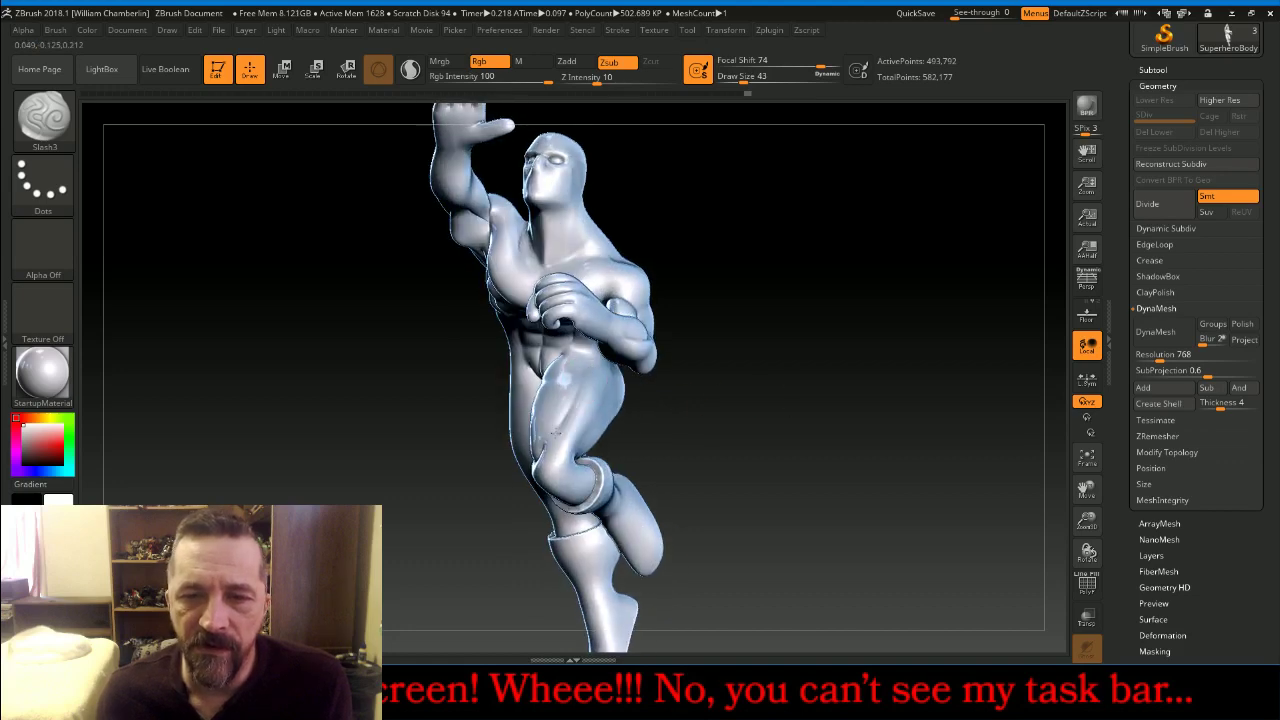
mouse_move(557, 432)
right_mouse_down()
mouse_move(625, 405)
mouse_move(642, 427)
mouse_move(509, 496)
right_mouse_up()
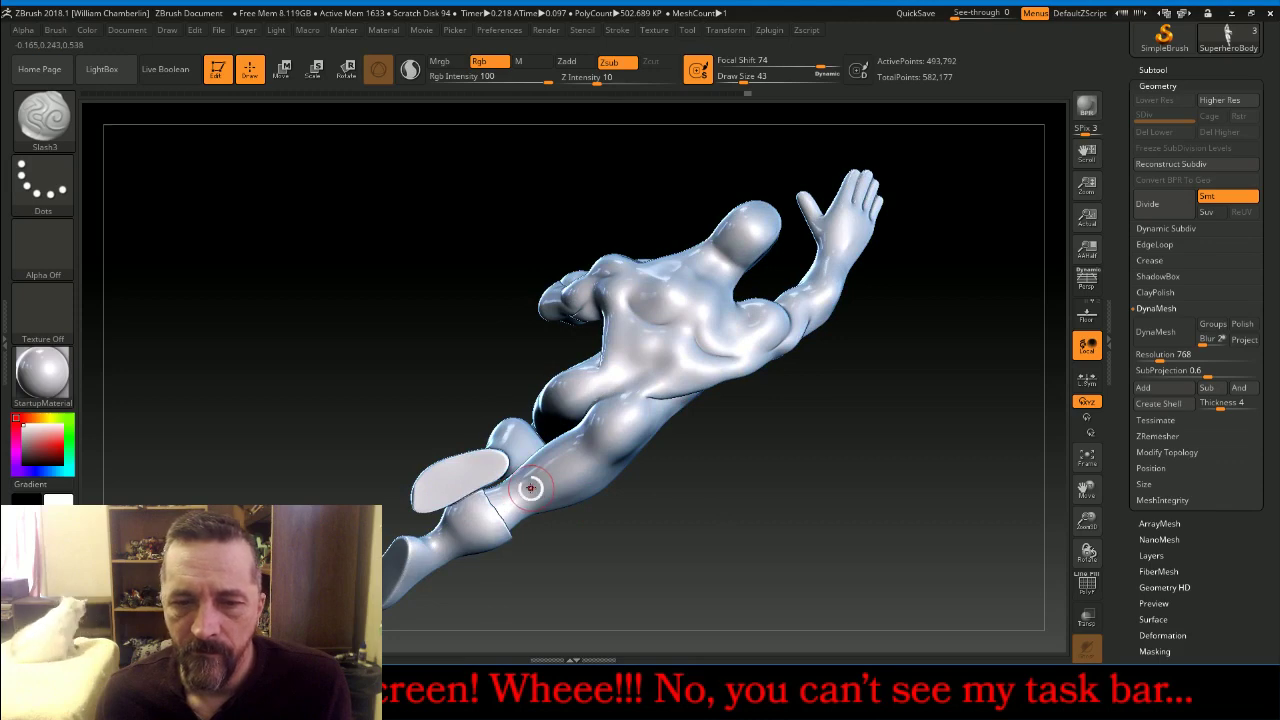
Carve muscle lines along the back, outer side and front of the straight leg's thigh with the Slash3 brush
key("space")
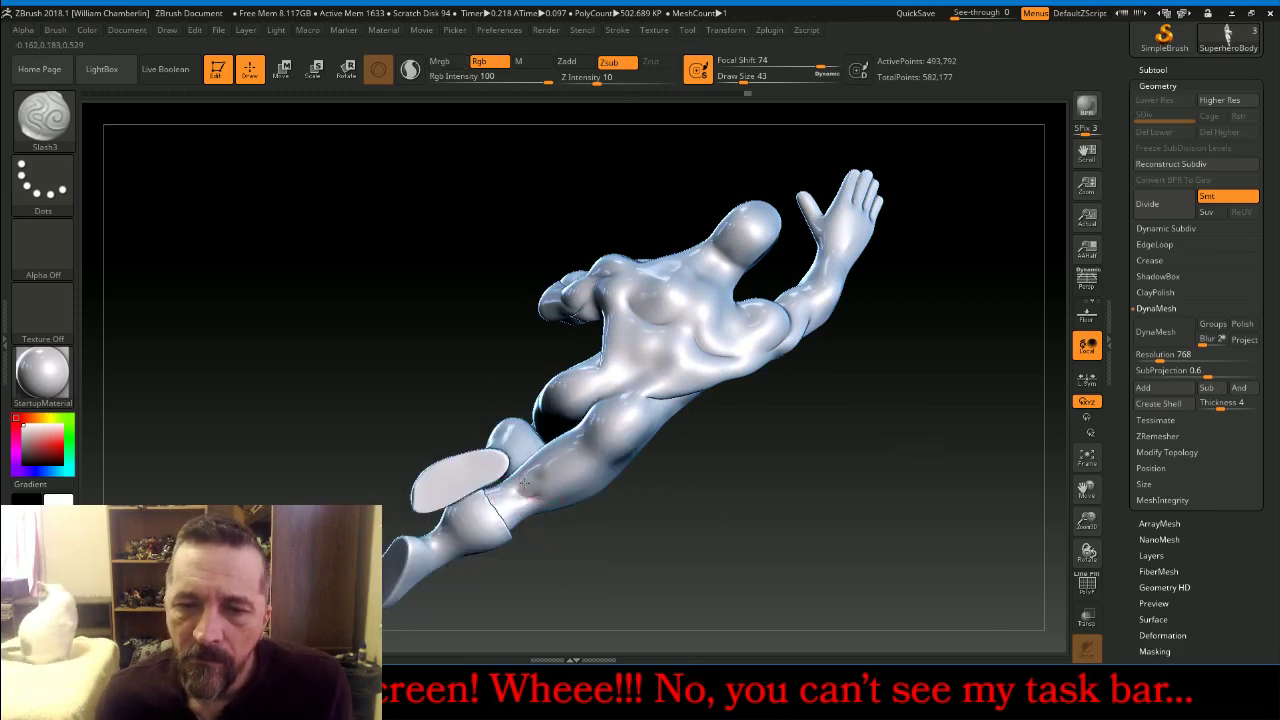
mouse_move(614, 517)
right_mouse_down()
mouse_move(623, 418)
mouse_move(612, 432)
right_mouse_up()
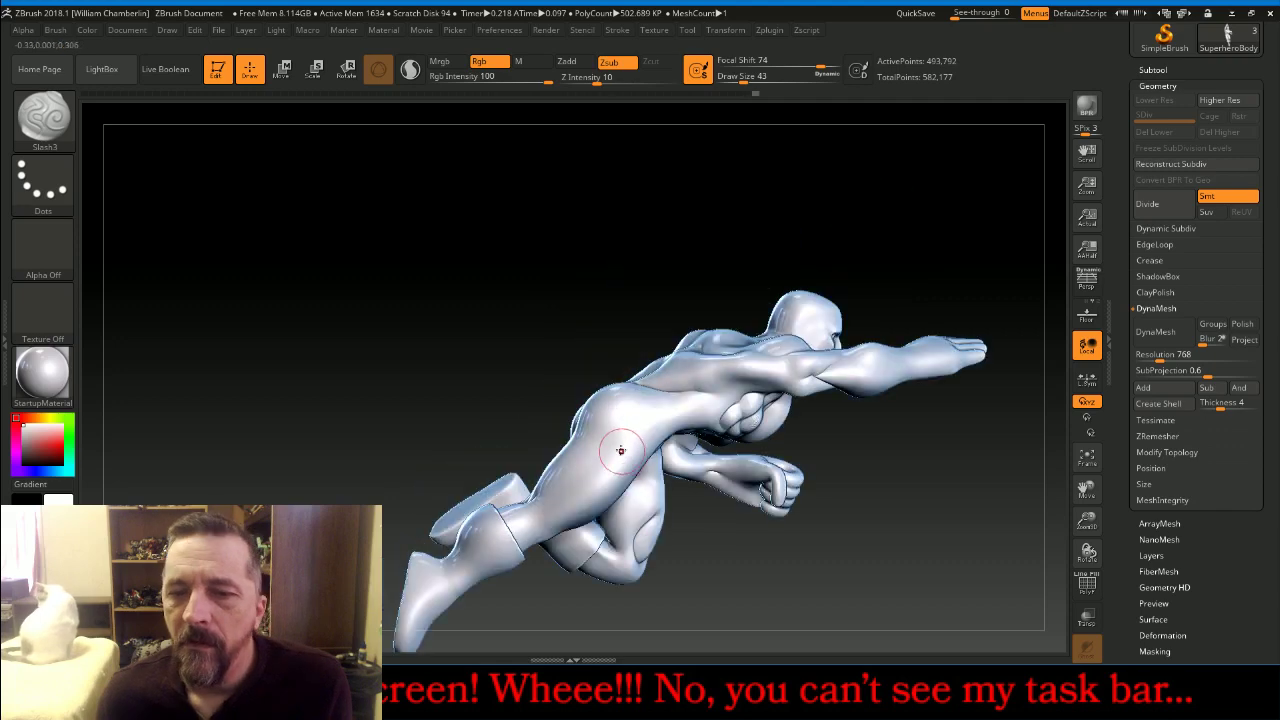
right_click_drag(629, 516, 590, 536)
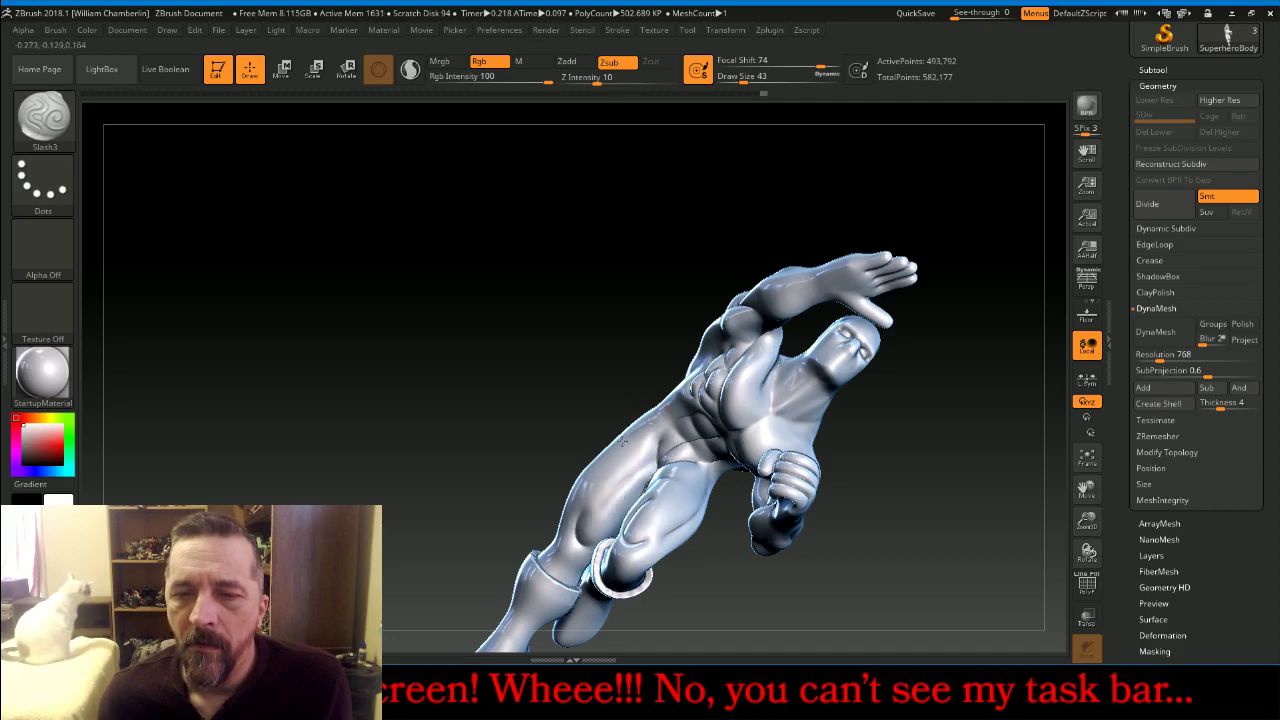
mouse_move(601, 502)
right_mouse_down()
mouse_move(471, 409)
mouse_move(466, 361)
right_mouse_up()
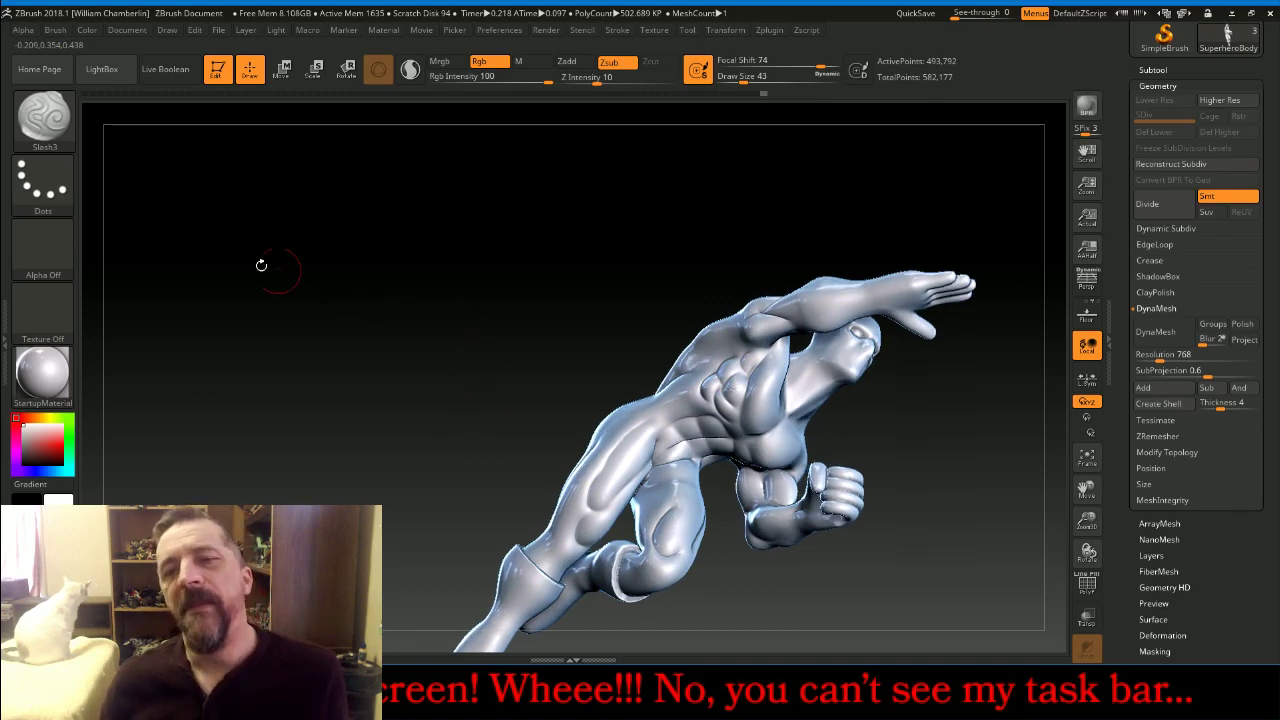
Swell the front thigh muscles of both legs with the Inflat brush at draw size 46 and Z intensity 10
left_click(43, 117)
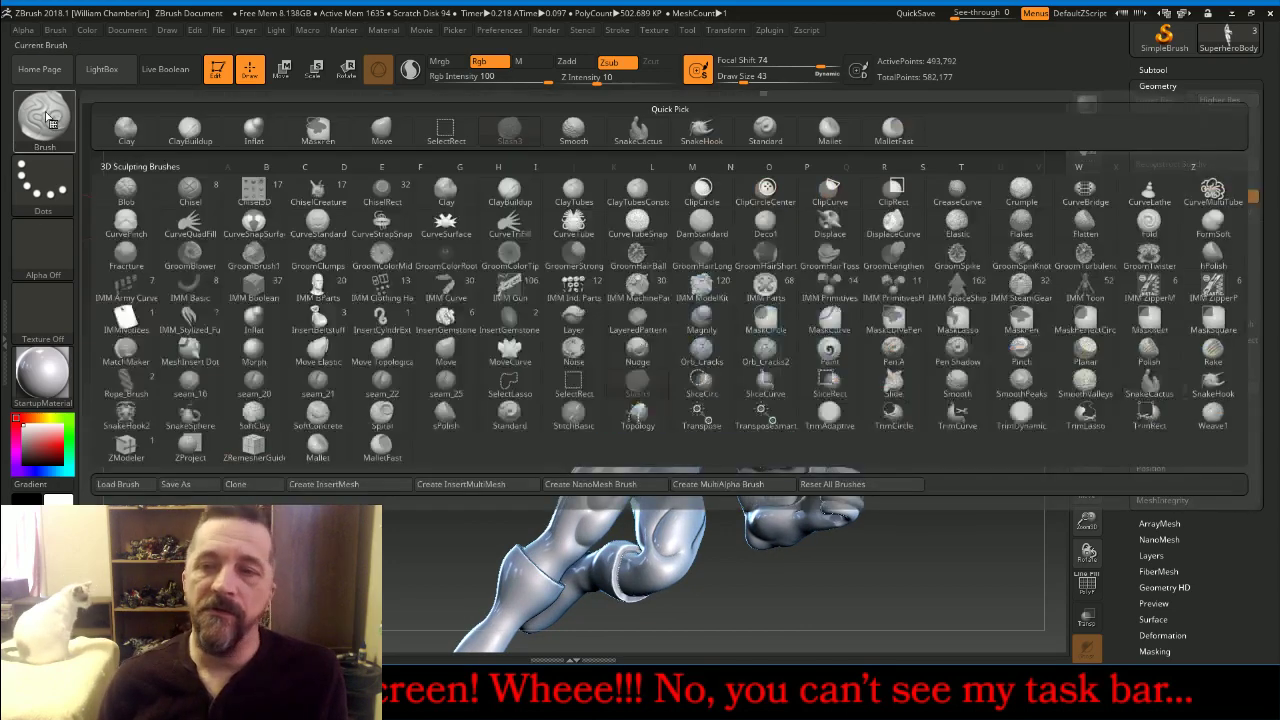
left_click(254, 128)
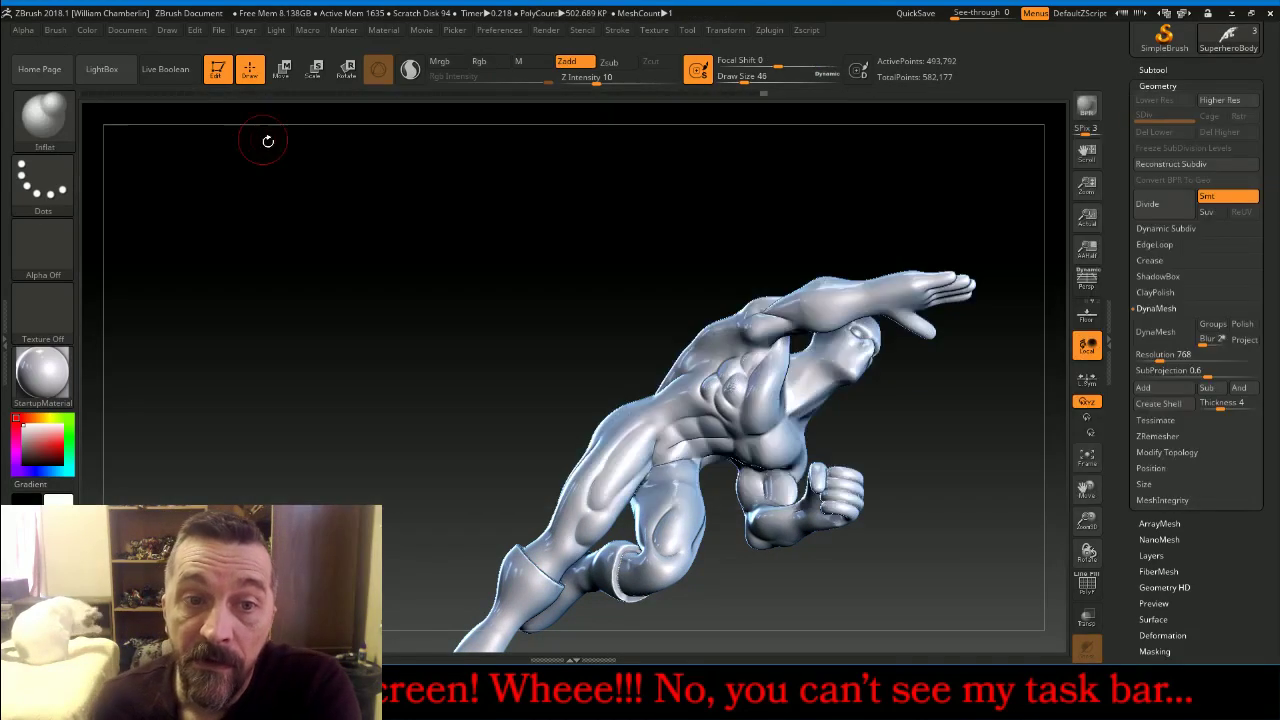
left_click_drag(653, 434, 611, 486)
left_click_drag(680, 536, 669, 534)
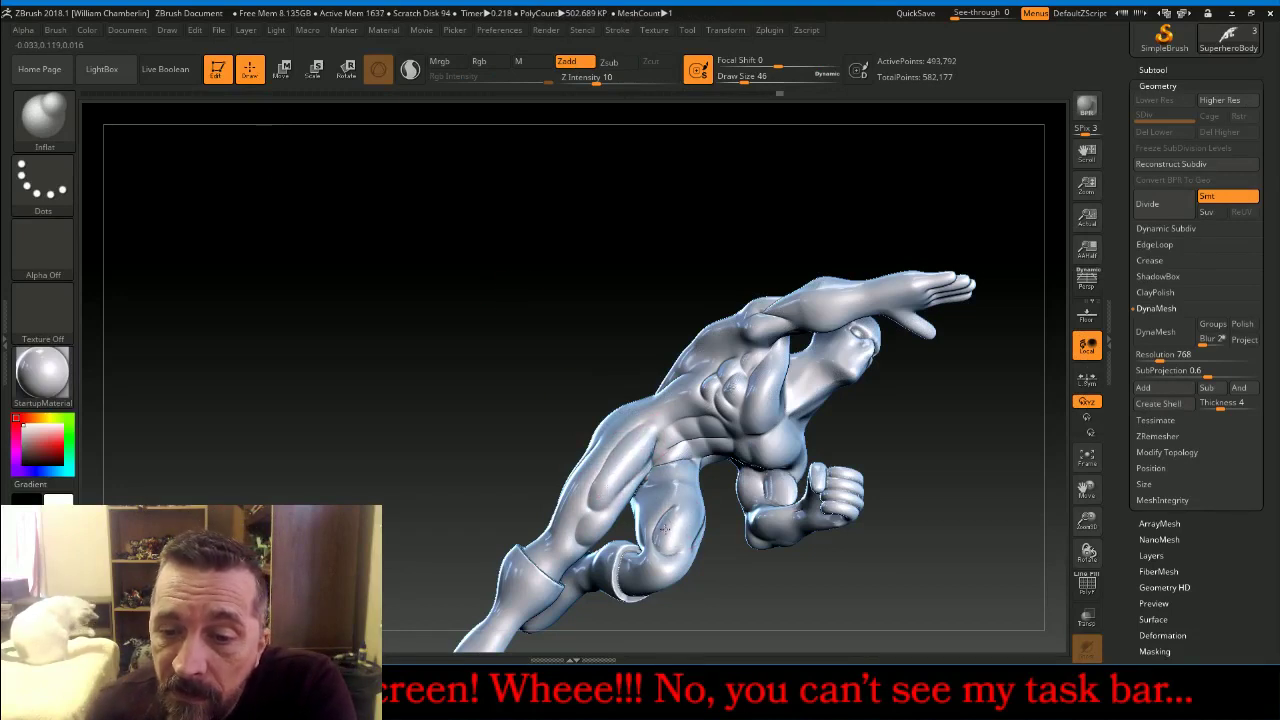
mouse_move(586, 545)
left_mouse_down()
mouse_move(615, 512)
mouse_move(598, 450)
mouse_move(564, 511)
mouse_move(613, 437)
left_mouse_up()
mouse_move(545, 513)
left_mouse_down()
mouse_move(524, 531)
mouse_move(585, 563)
mouse_move(686, 583)
mouse_move(705, 557)
left_mouse_up()
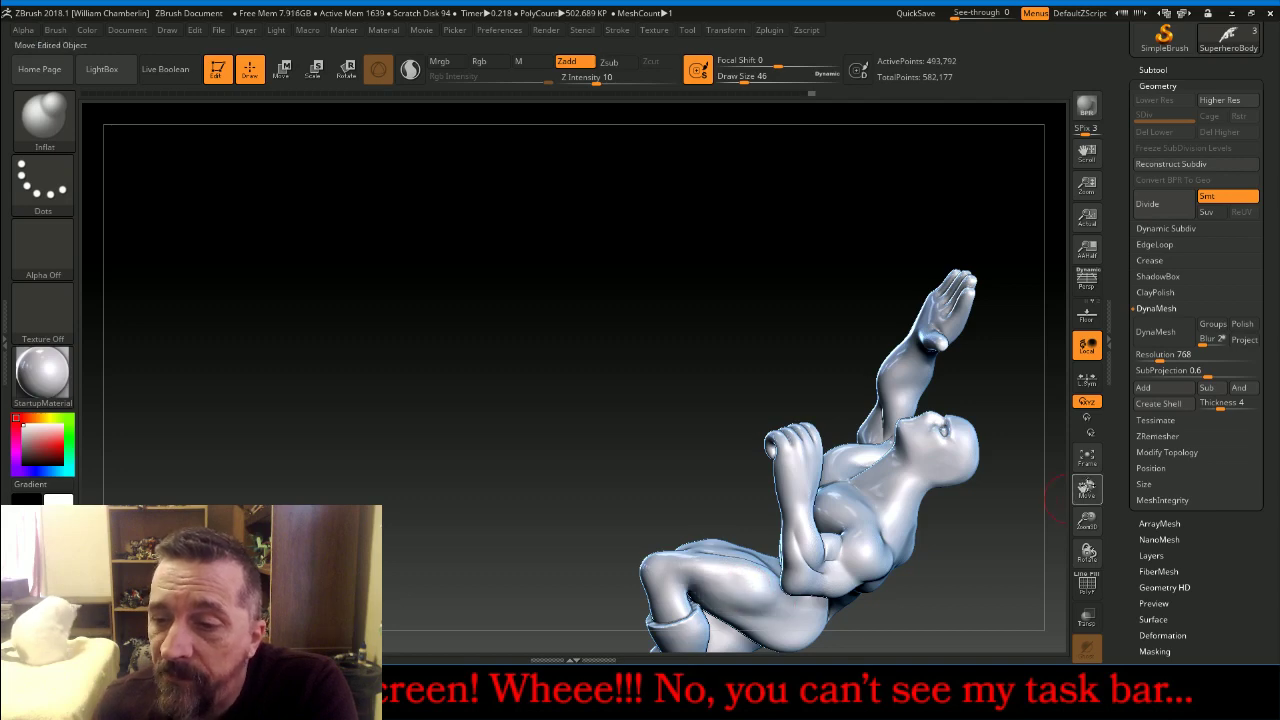
Bulk up the raised leg's outer thigh and hip and the straight leg's hamstring with the Inflat brush
left_click_drag(1087, 488, 623, 430)
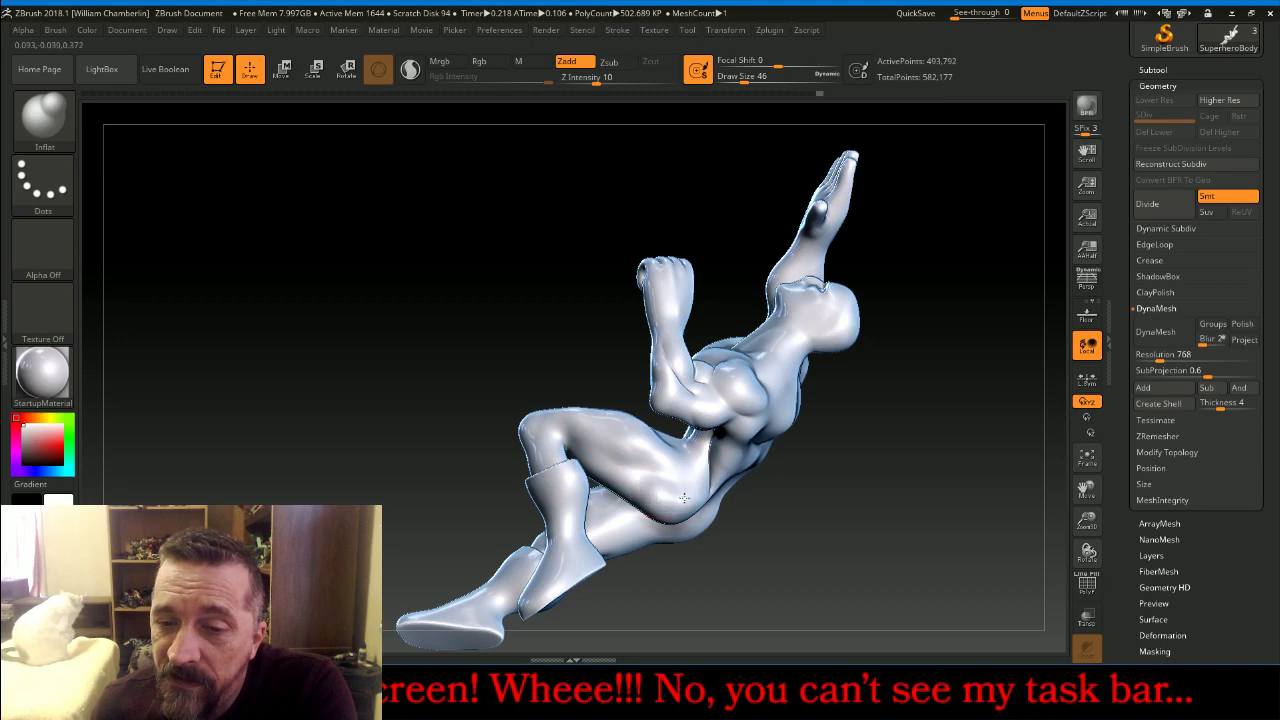
right_click_drag(684, 497, 660, 510)
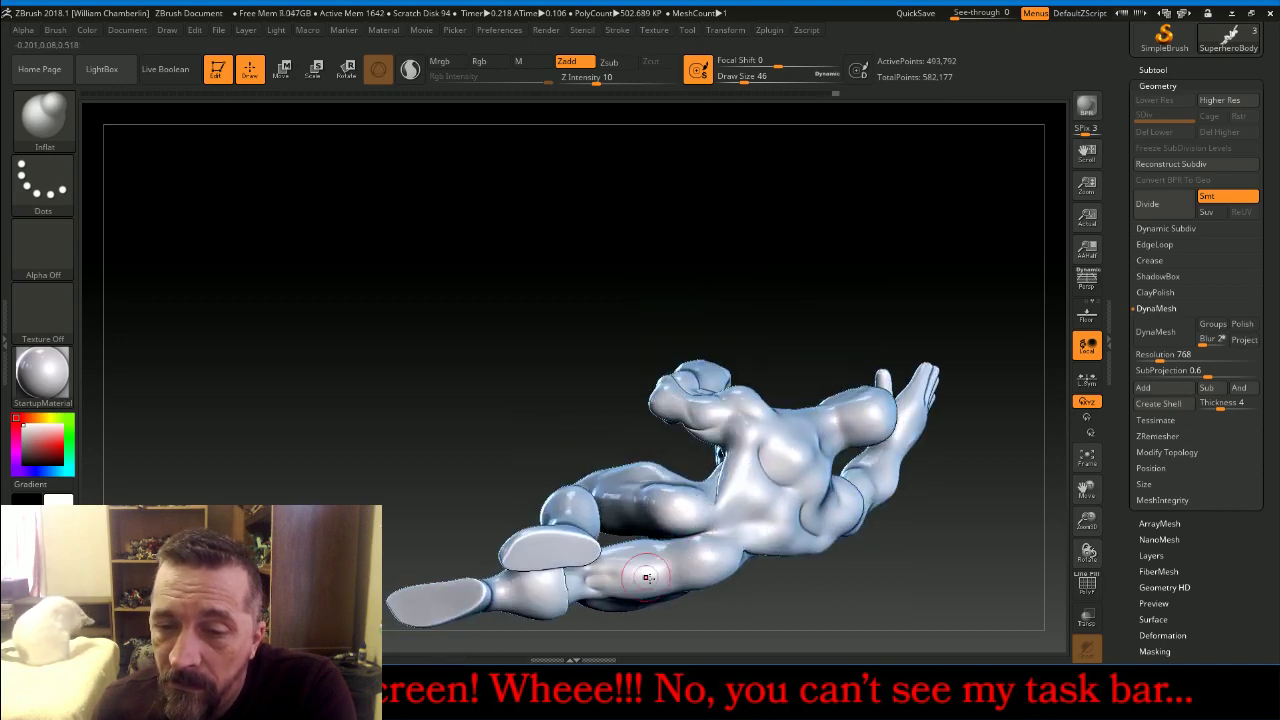
left_click_drag(647, 577, 607, 584)
left_click_drag(845, 589, 720, 610)
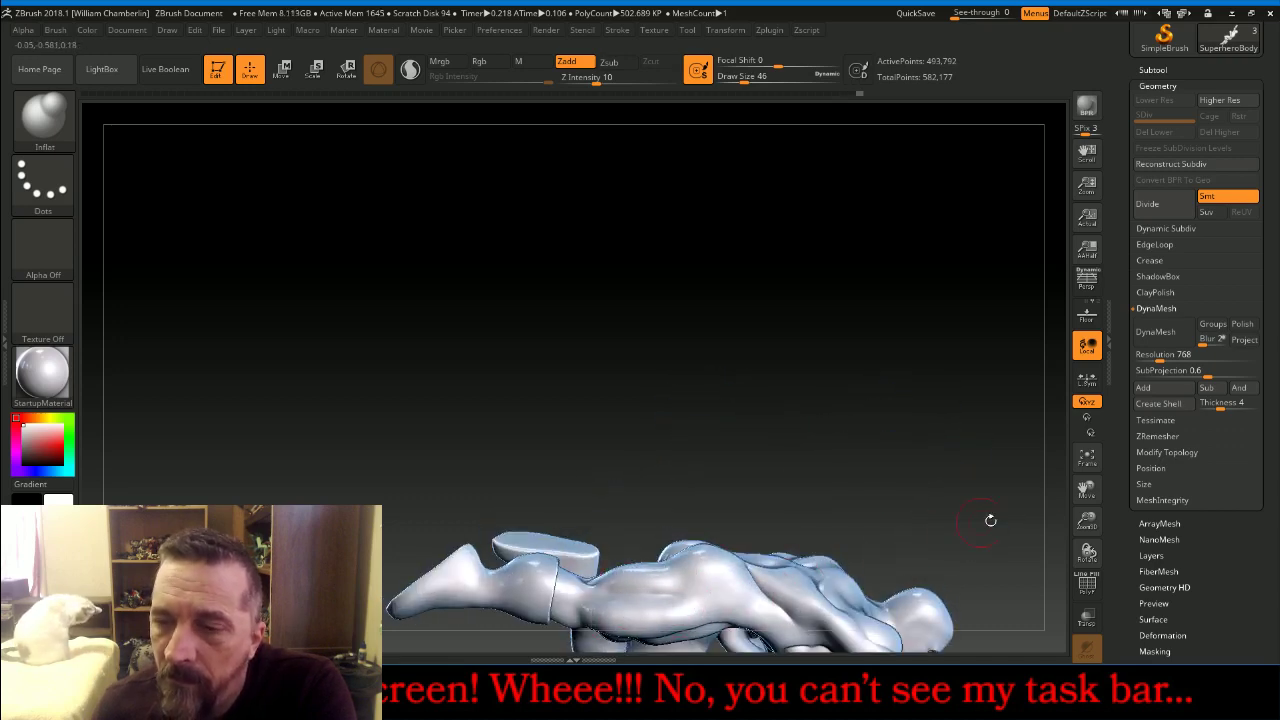
Build up the outstretched arm's shoulder, upper arm and forearm muscles from several sides with the Inflat brush, smoothing the elbow area
mouse_move(1087, 490)
left_mouse_down()
mouse_move(1026, 378)
mouse_move(1000, 432)
left_mouse_up()
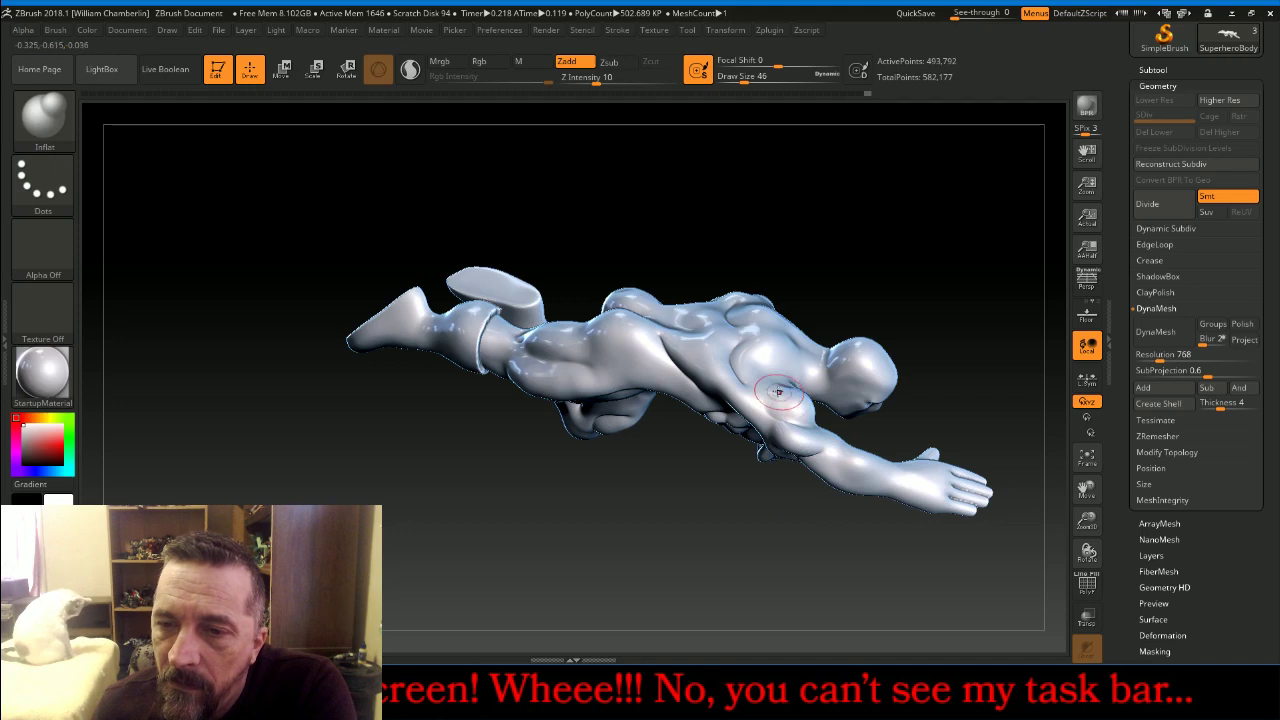
right_click_drag(785, 418, 787, 432)
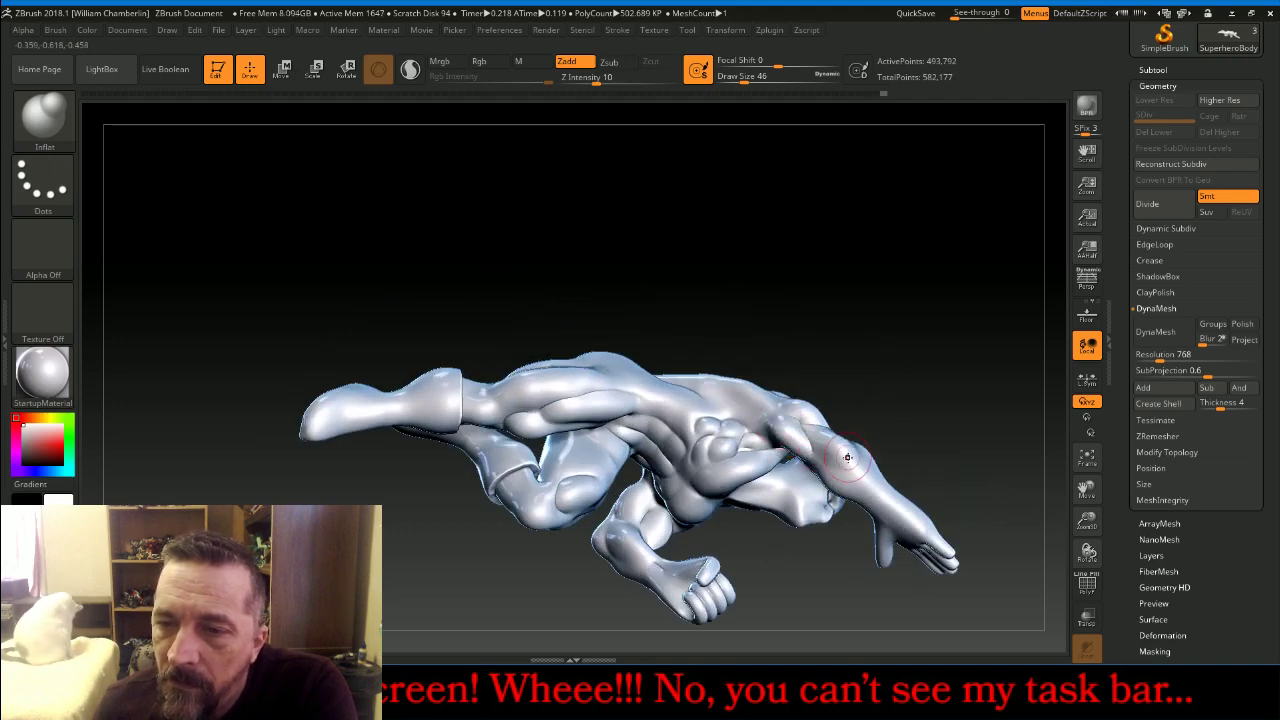
right_click_drag(885, 490, 851, 491)
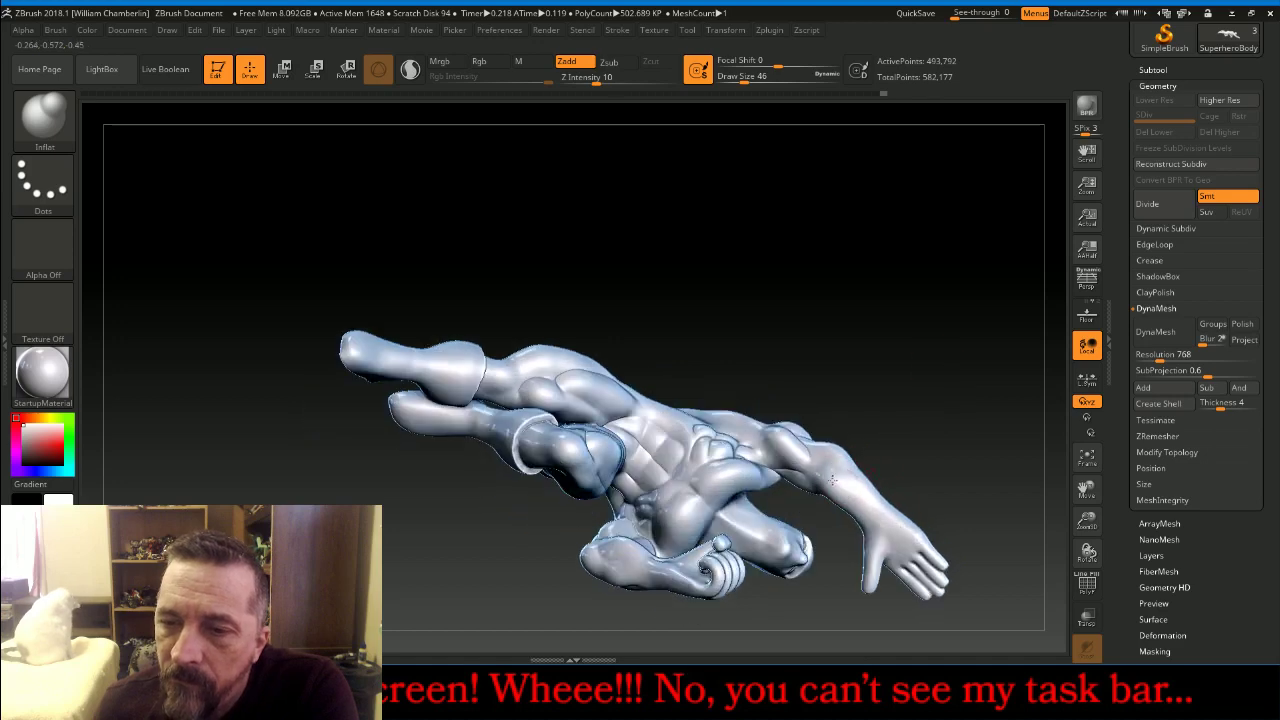
right_click_drag(951, 417, 853, 483)
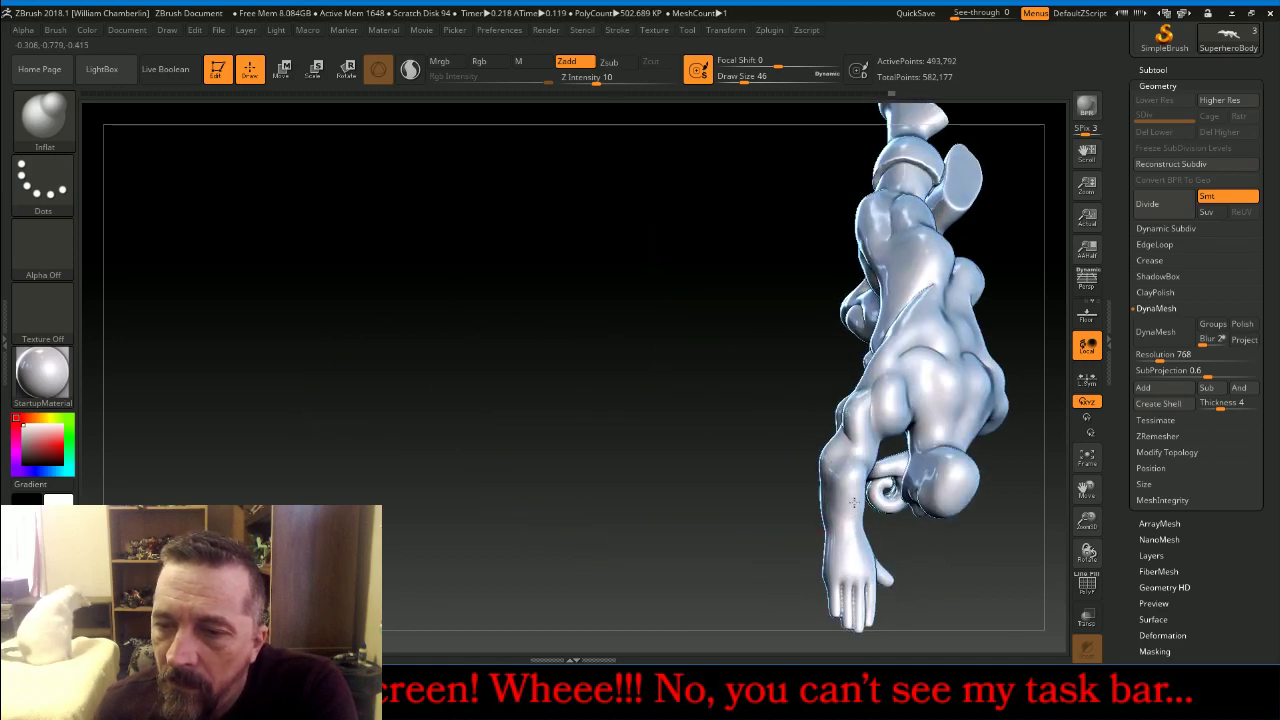
right_click_drag(769, 491, 810, 466)
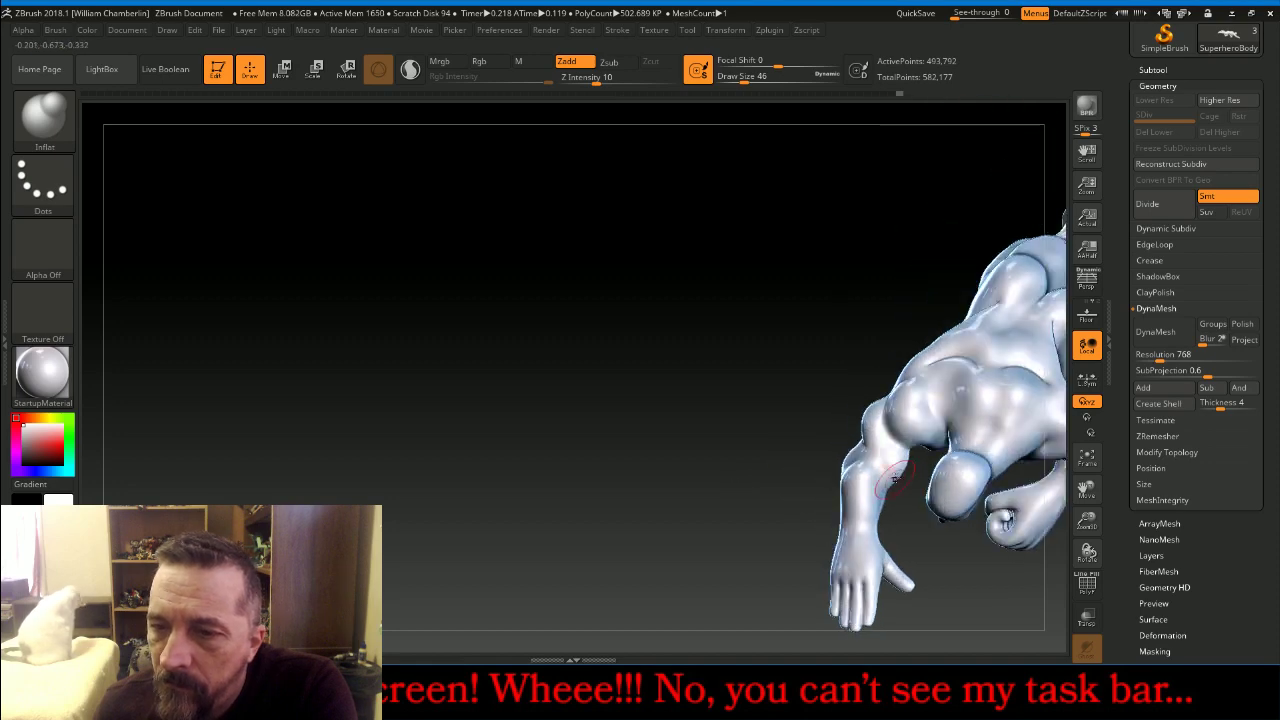
right_click_drag(893, 472, 835, 395)
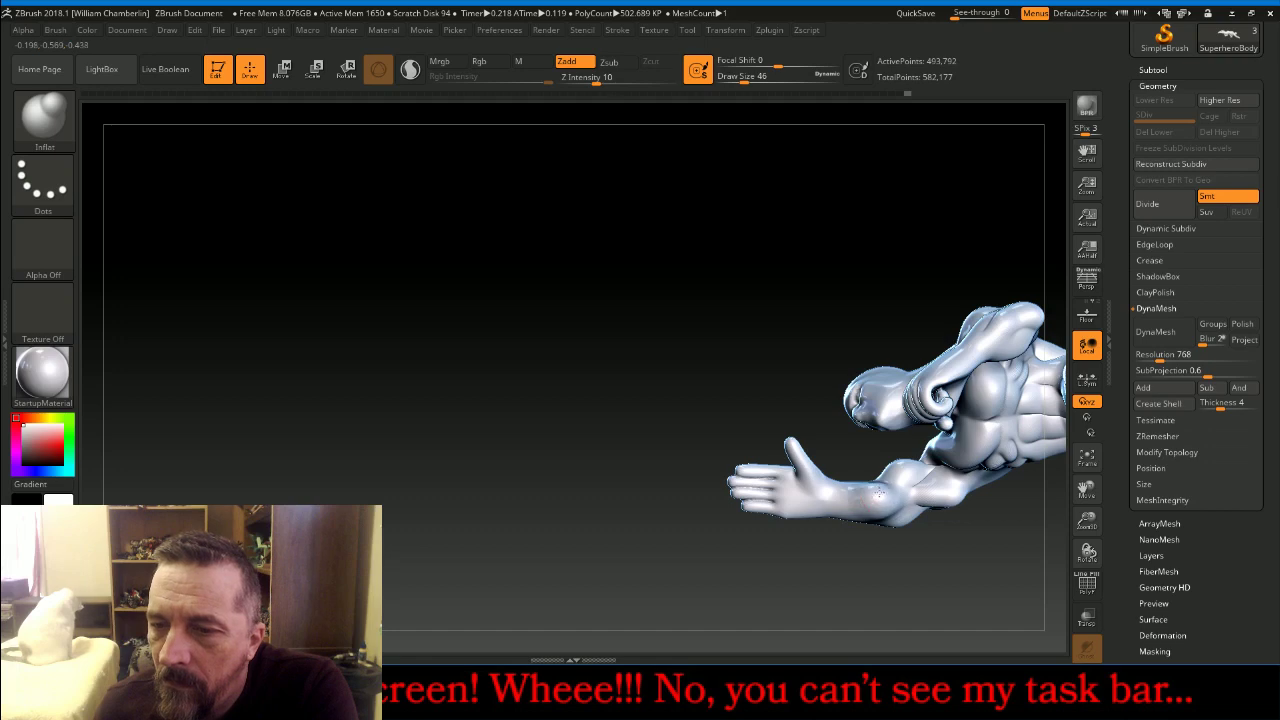
right_click_drag(878, 490, 845, 524)
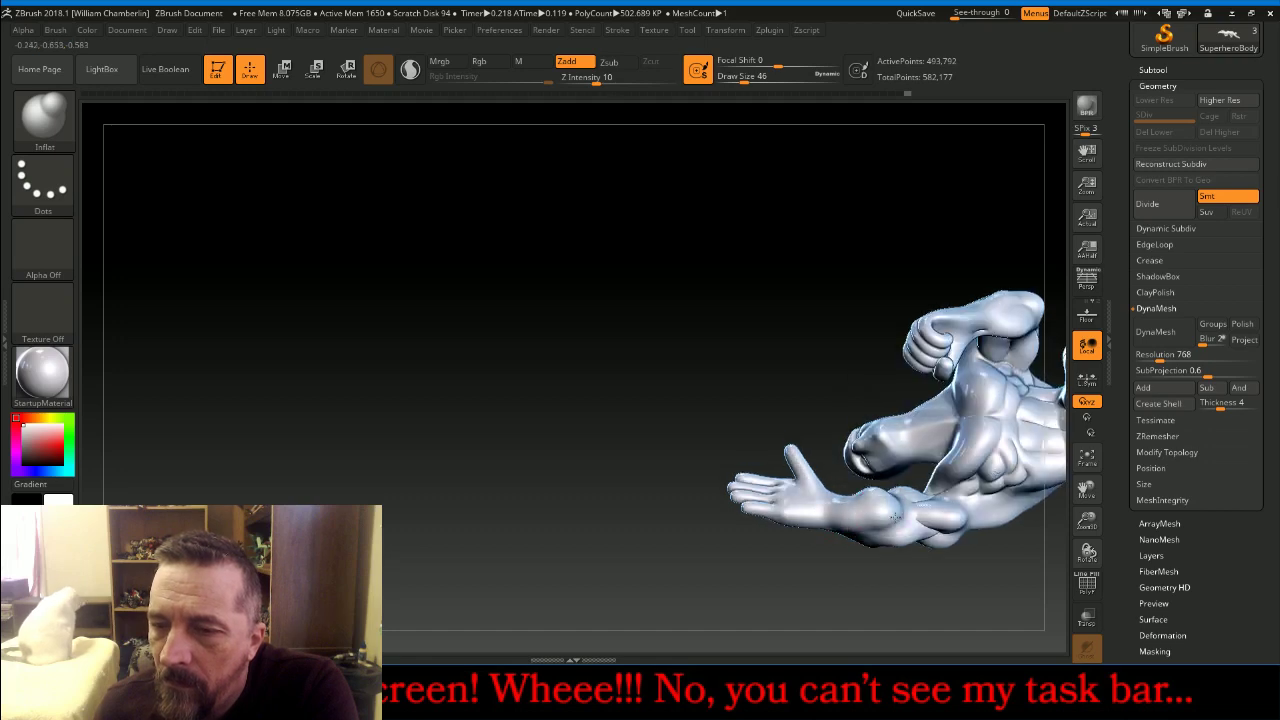
key("shift")
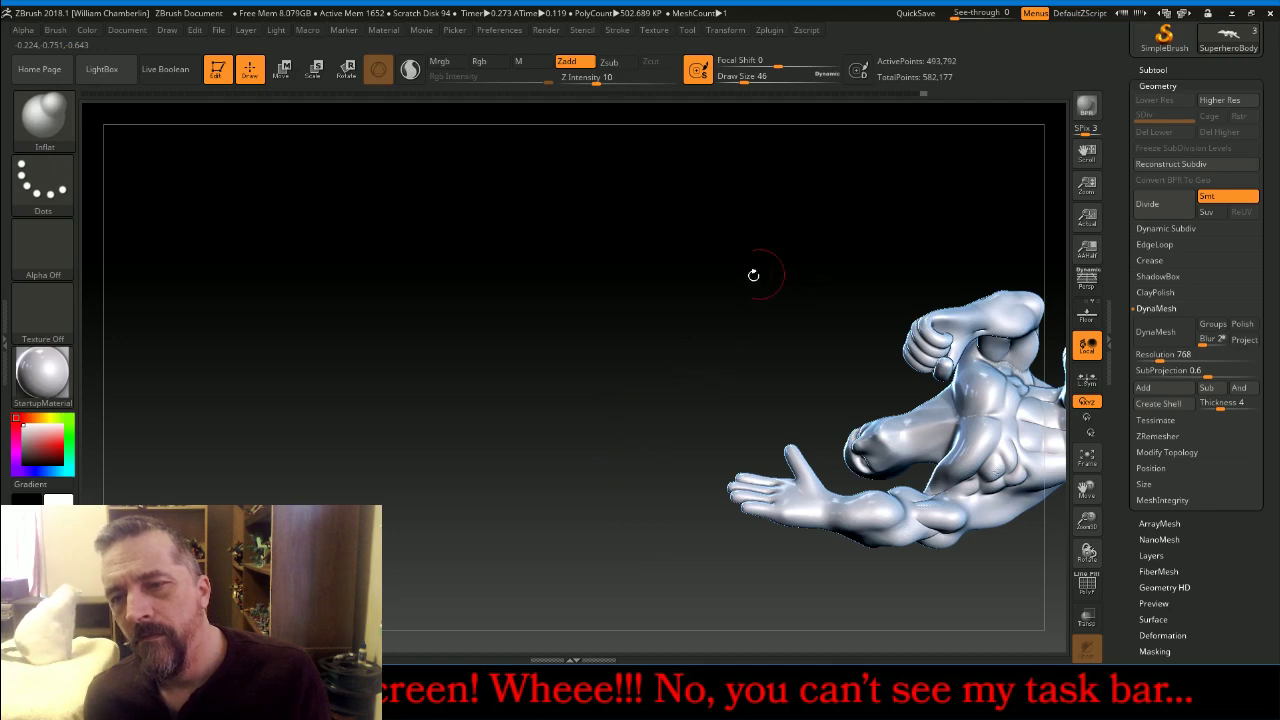
Examine the inflated muscle volumes of the whole figure from the front, back, sides and below
left_click_drag(725, 321, 912, 225)
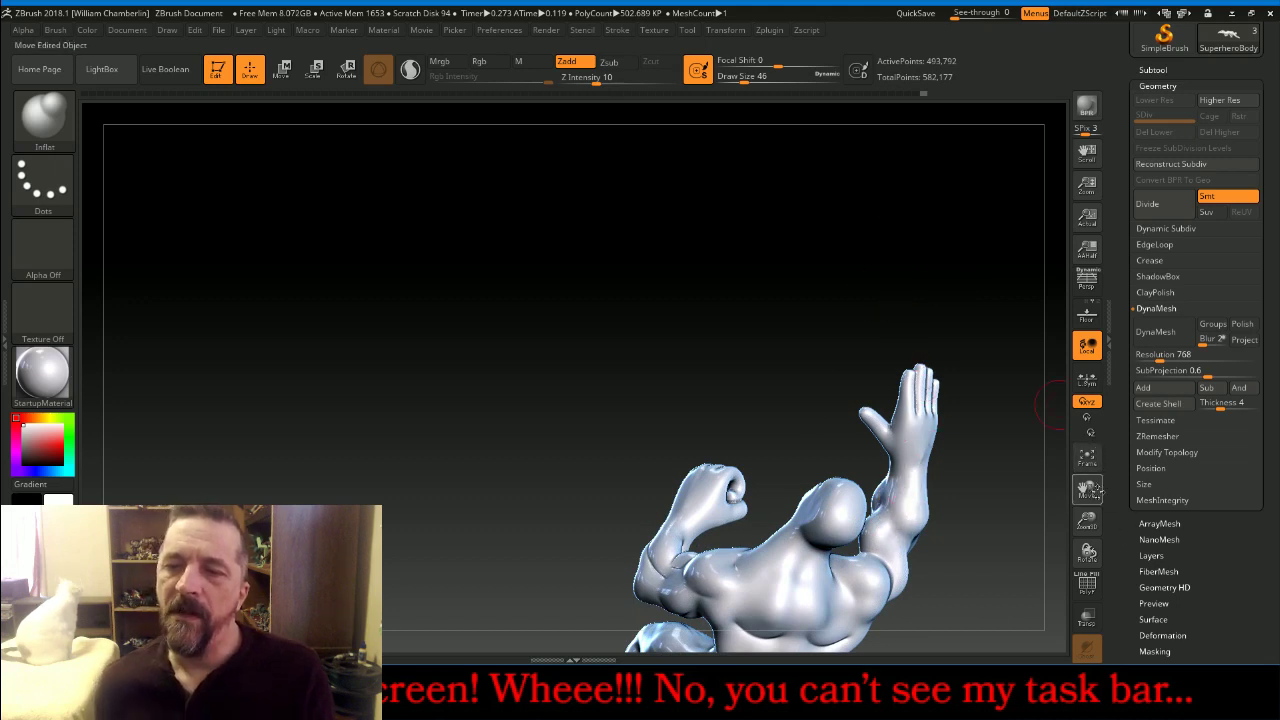
left_click_drag(1087, 488, 614, 366)
mouse_move(576, 316)
left_mouse_down()
mouse_move(581, 330)
mouse_move(613, 334)
left_mouse_up()
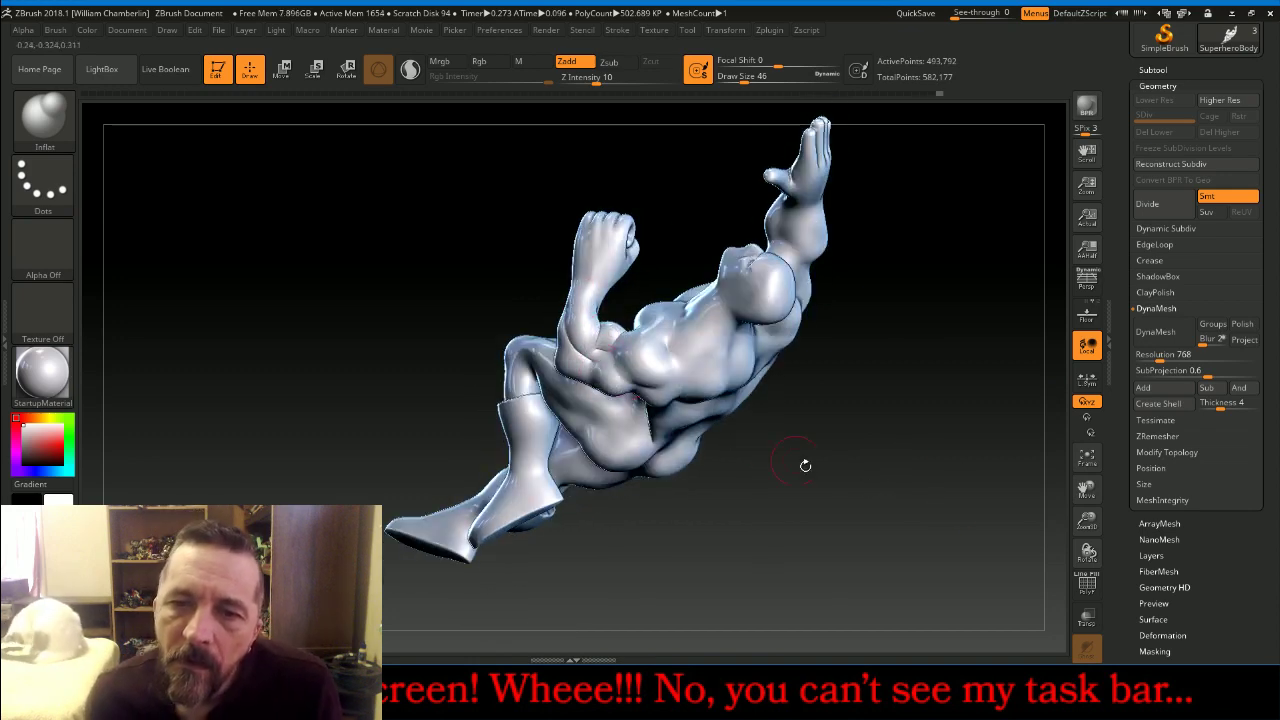
left_click_drag(809, 463, 694, 371)
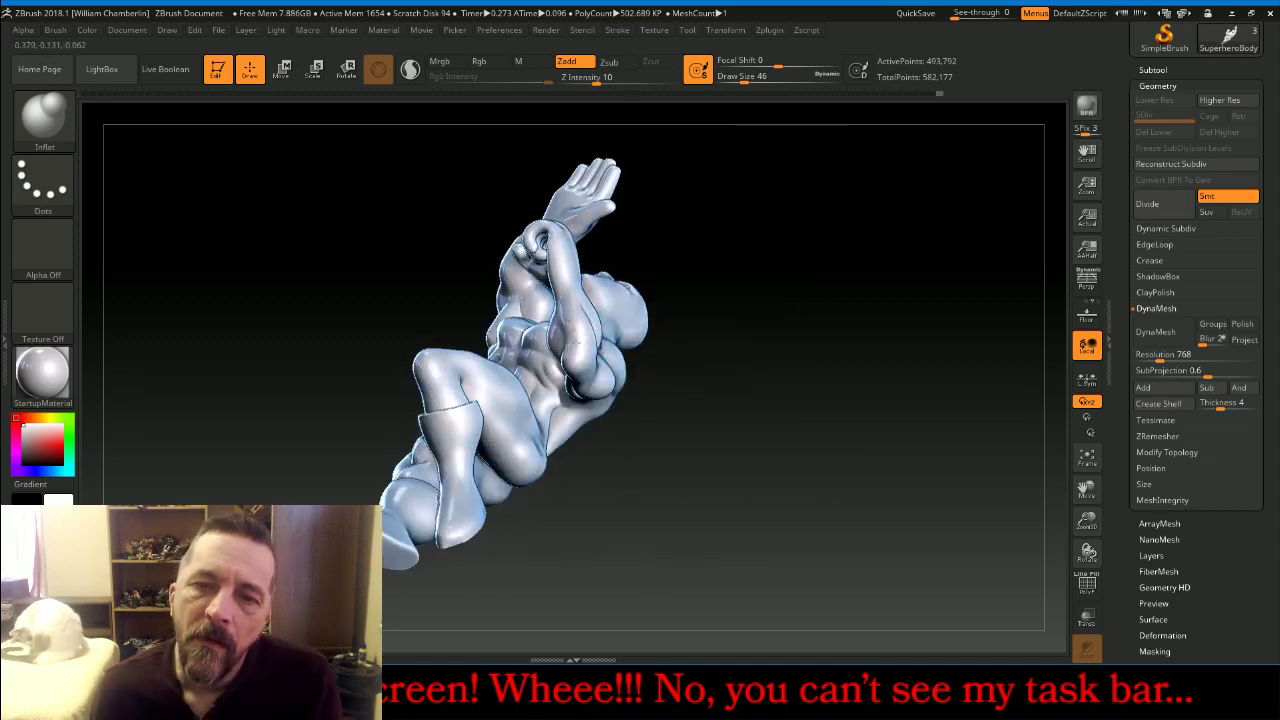
left_click_drag(711, 320, 520, 365)
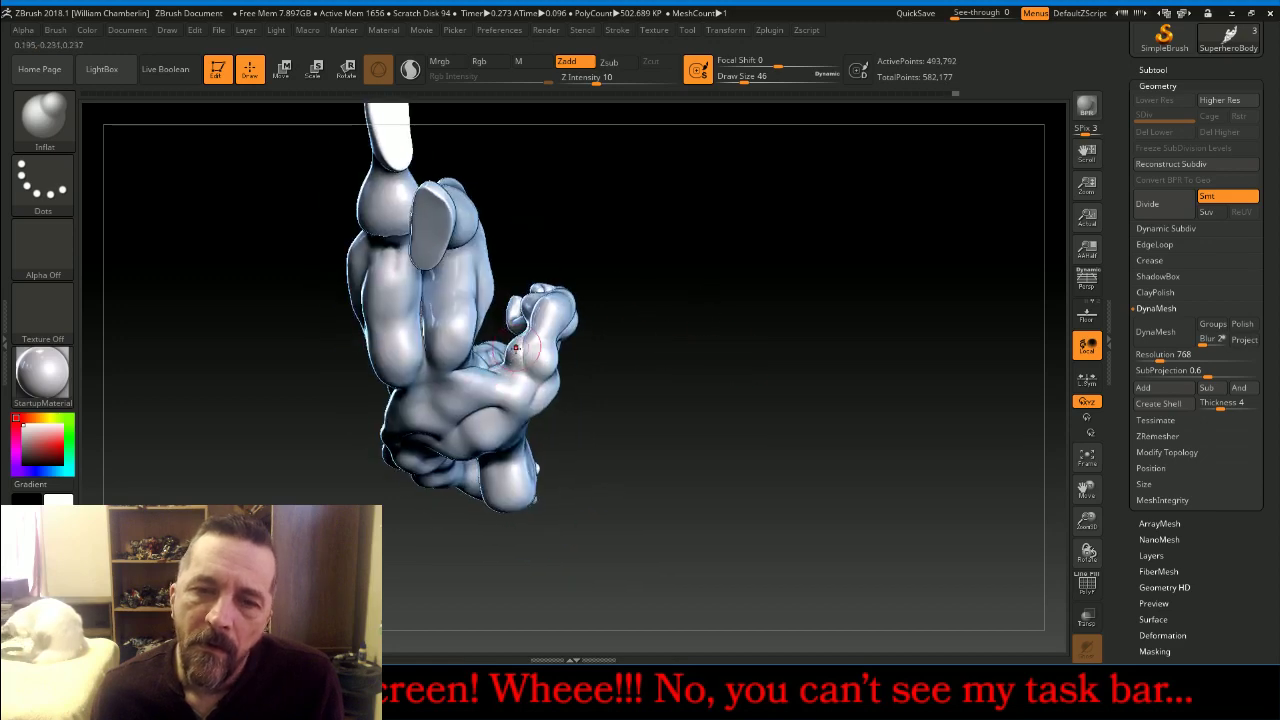
left_click_drag(745, 348, 558, 368)
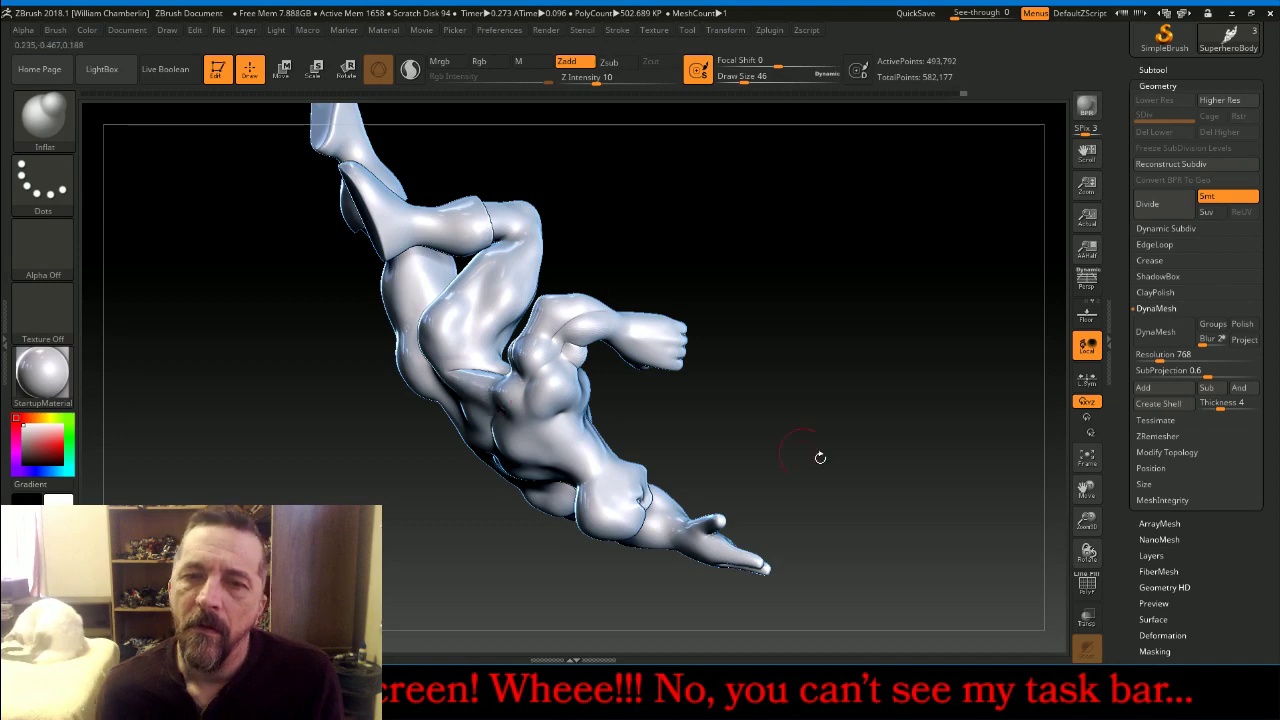
left_click_drag(820, 457, 900, 275)
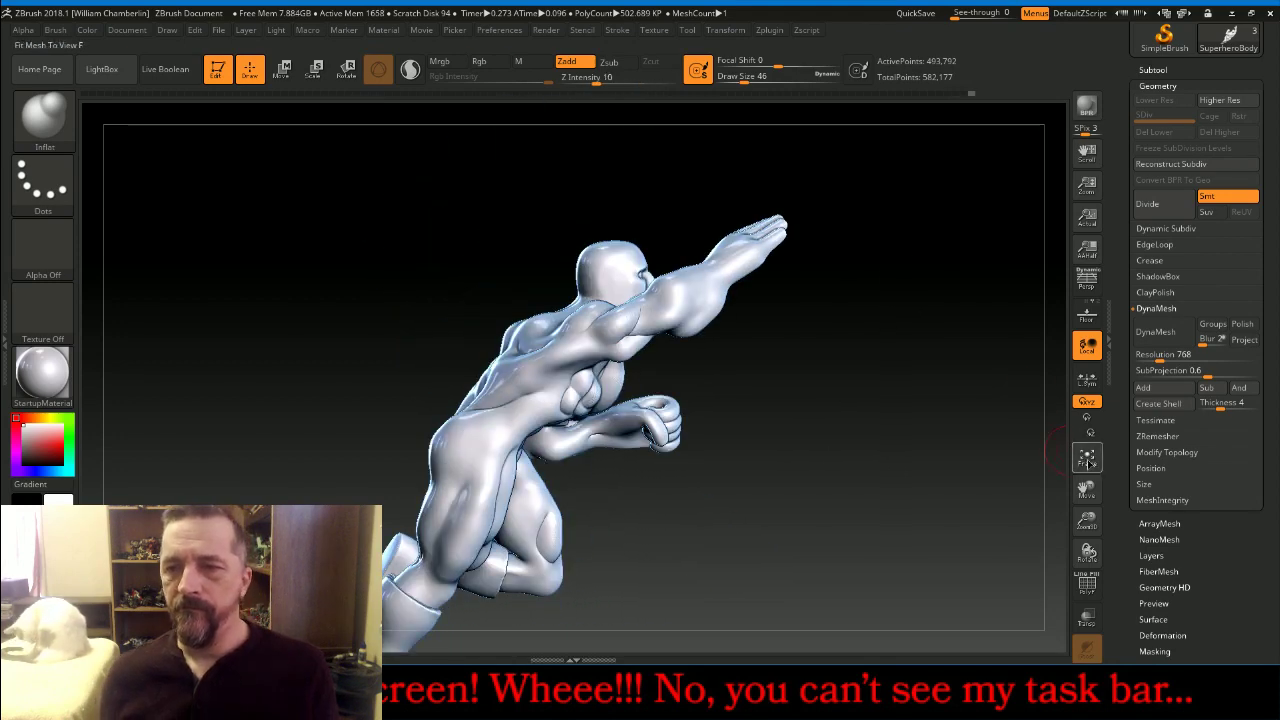
left_click_drag(1043, 409, 955, 362)
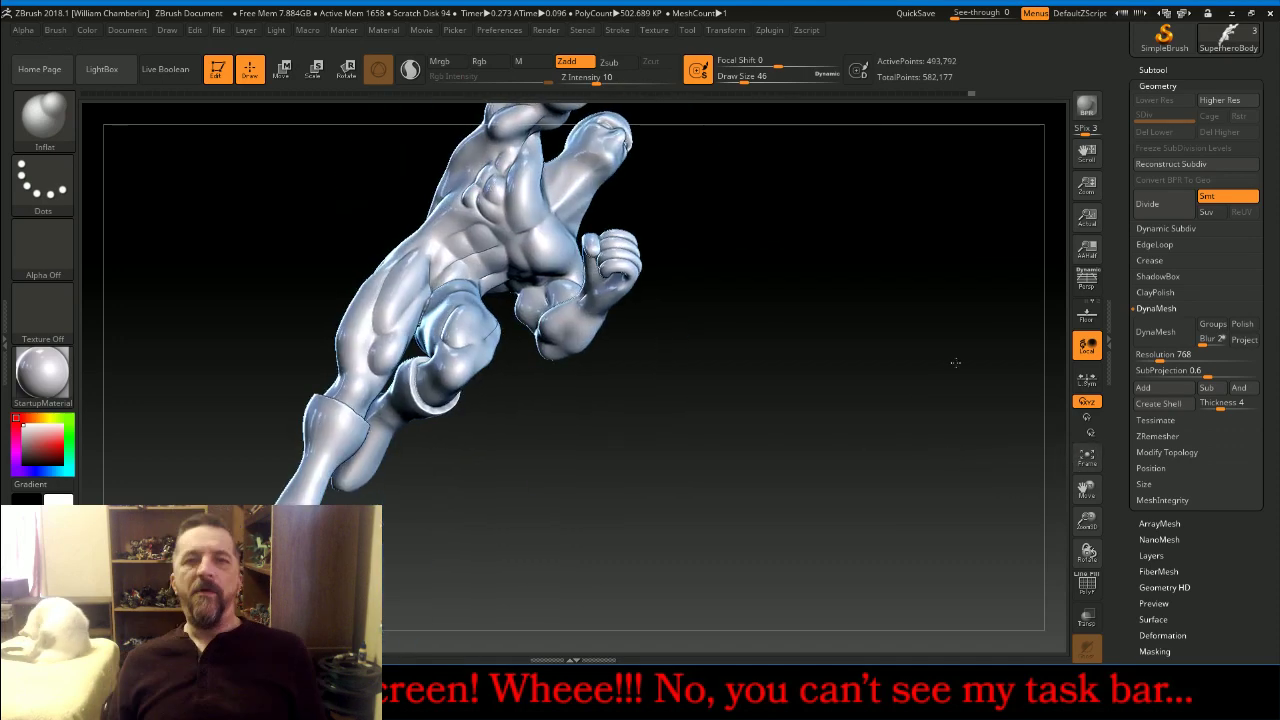
Subdivide the body mesh once and choose the seam_16 brush for the suit's seams
mouse_move(913, 459)
left_mouse_down()
mouse_move(1058, 520)
mouse_move(1090, 545)
mouse_move(1092, 570)
left_mouse_up()
left_click_drag(1087, 488, 1172, 576)
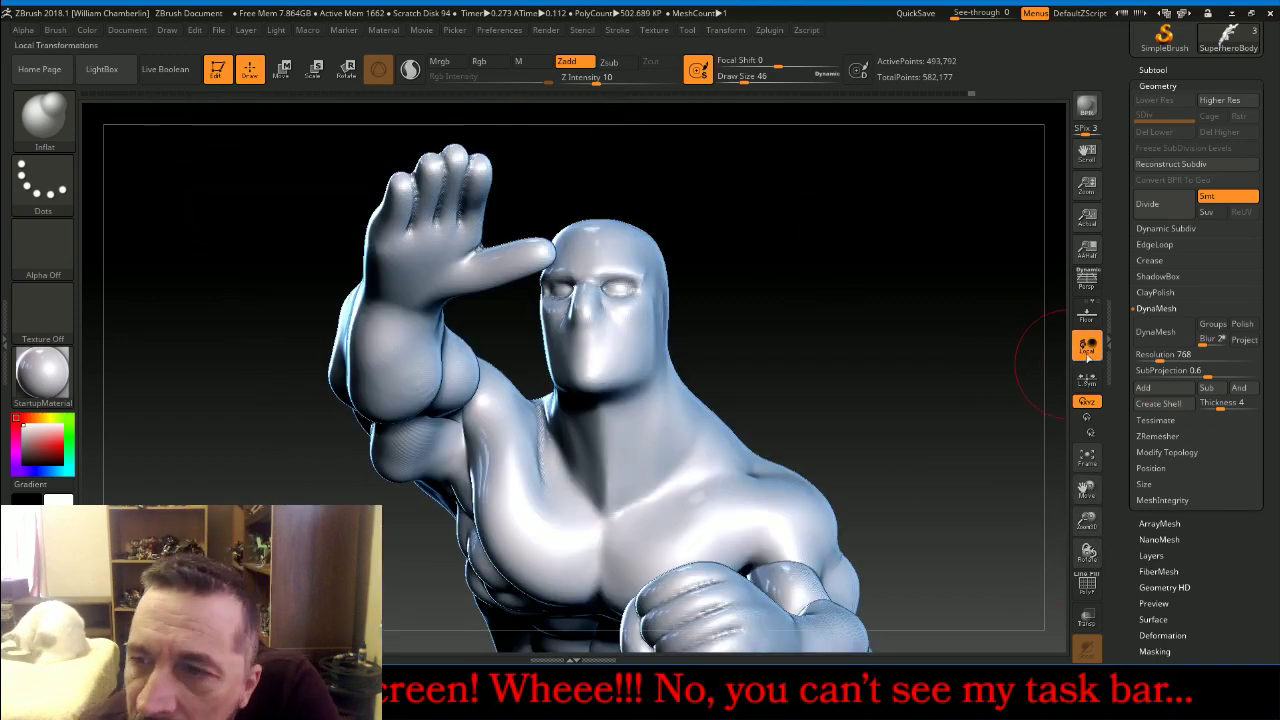
left_click(1178, 208)
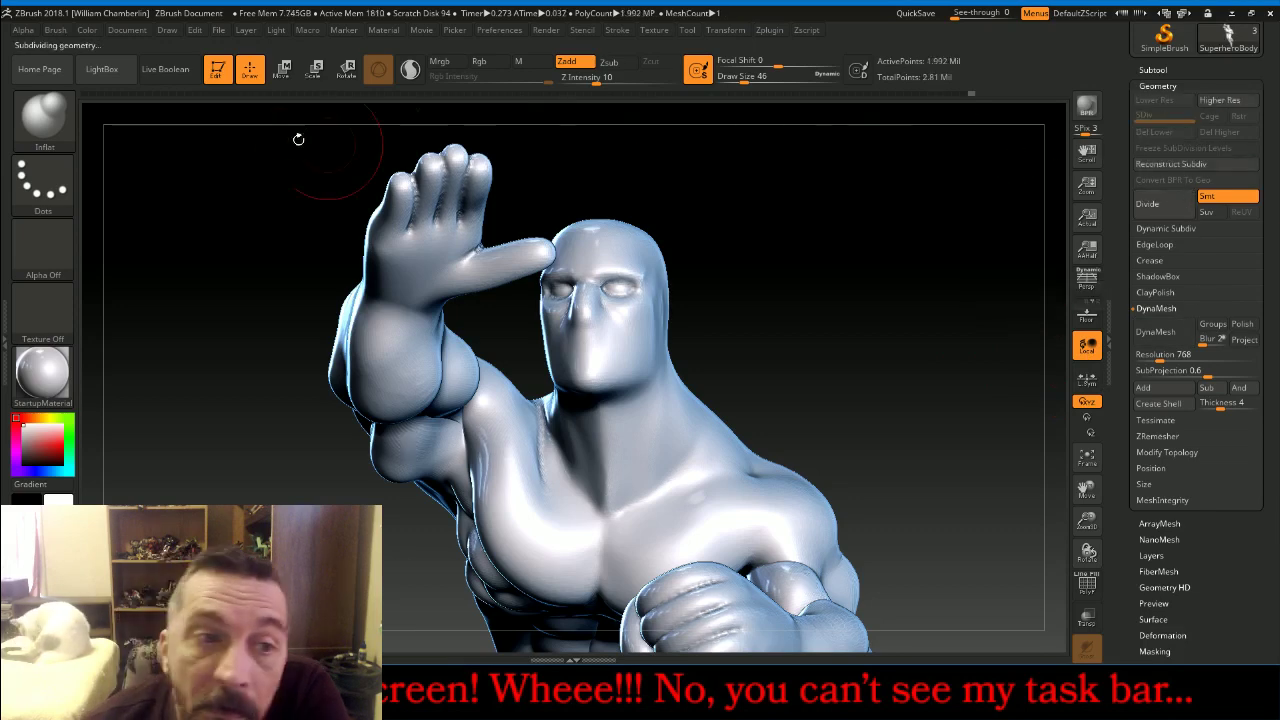
left_click(43, 118)
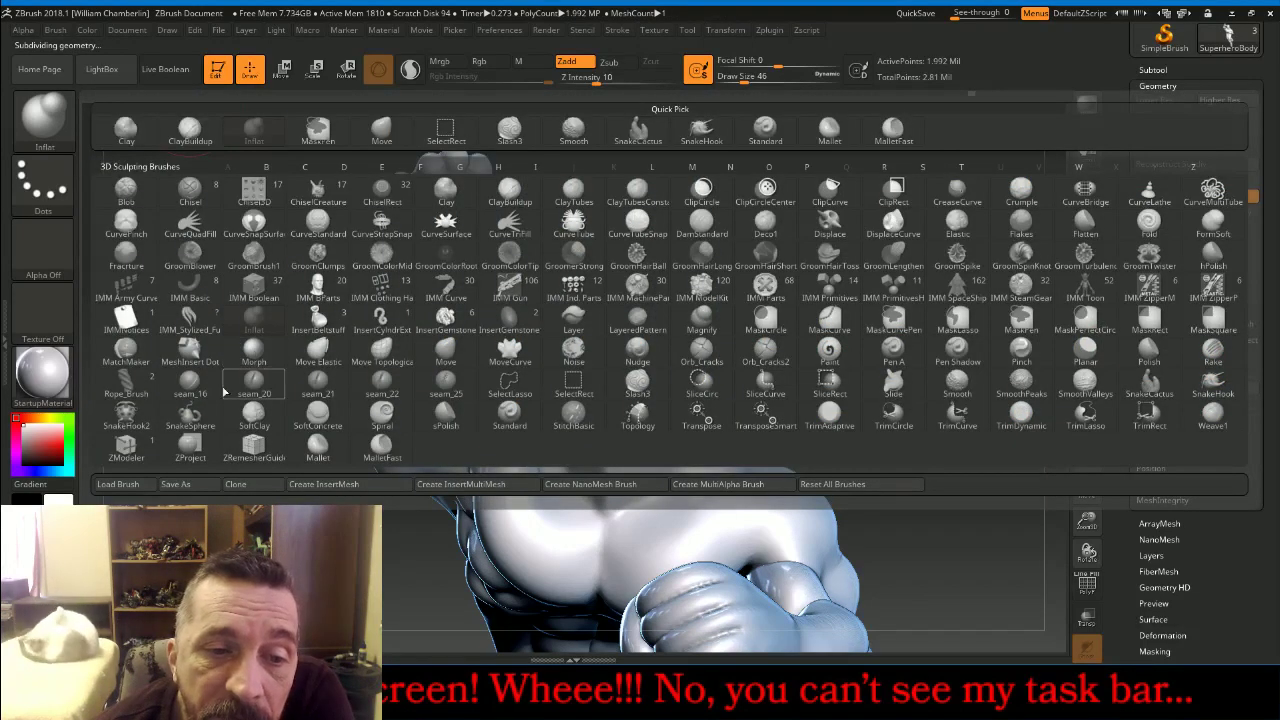
left_click(190, 385)
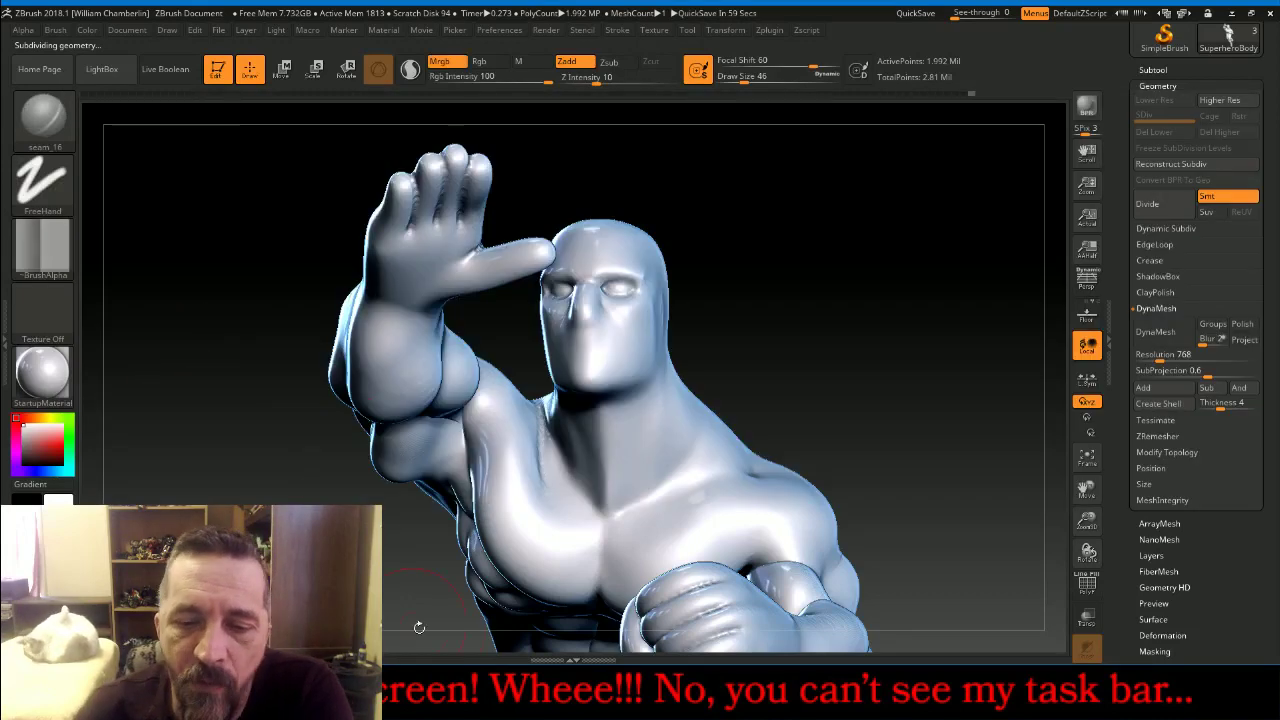
left_click(487, 690)
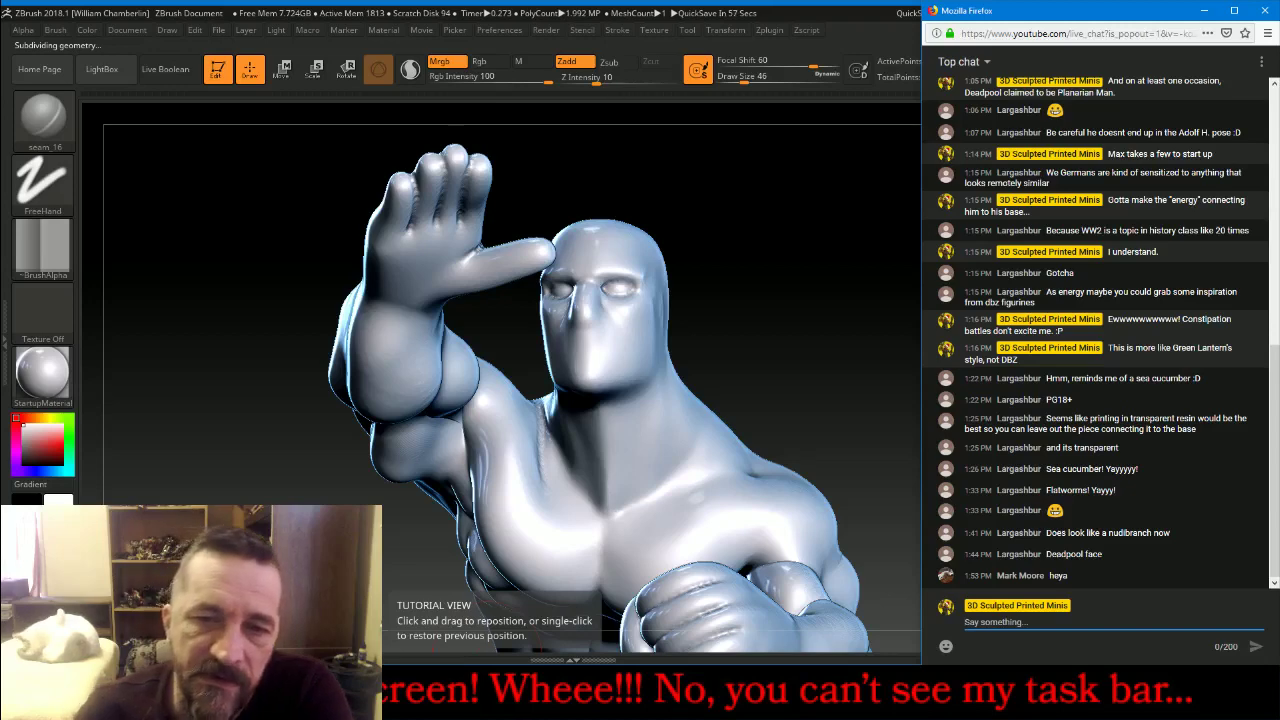
Carve a collar seam across the front of the neck's base with the seam_16 brush at draw size 58 and Z intensity 16
left_click_drag(854, 287, 838, 287)
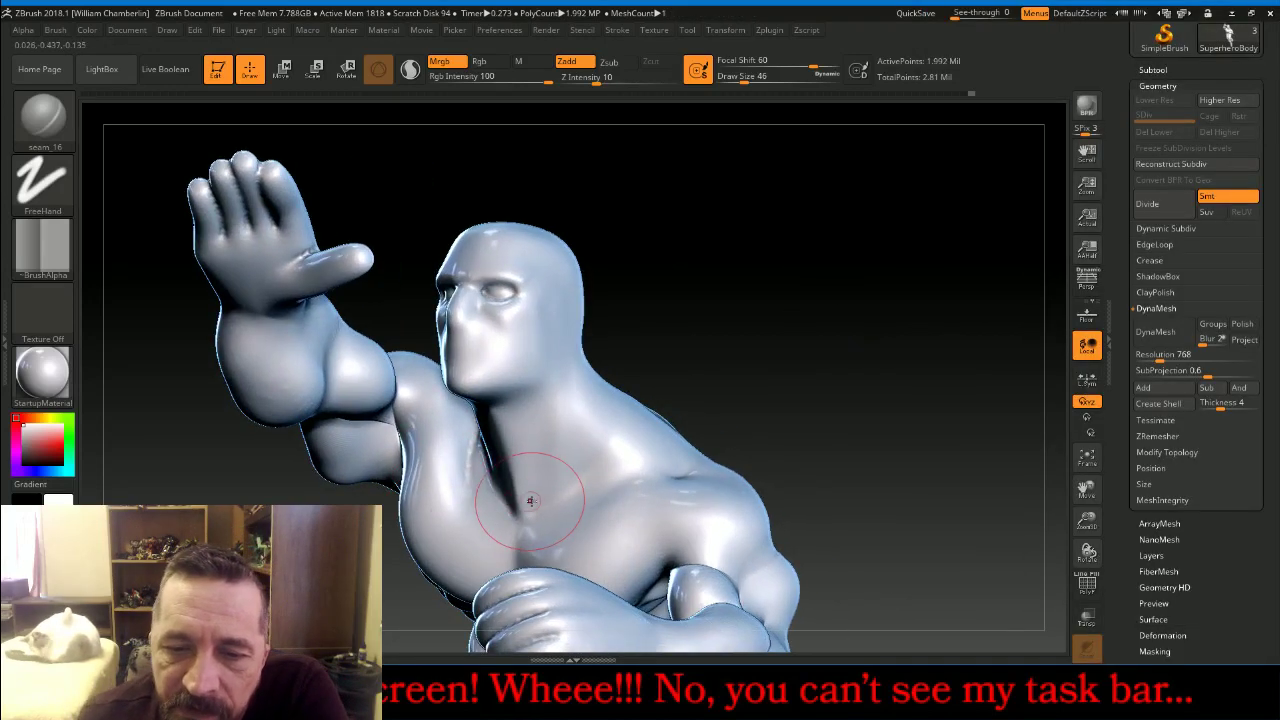
left_click_drag(519, 513, 651, 457)
mouse_move(797, 340)
left_mouse_down()
mouse_move(785, 302)
mouse_move(794, 314)
left_mouse_up()
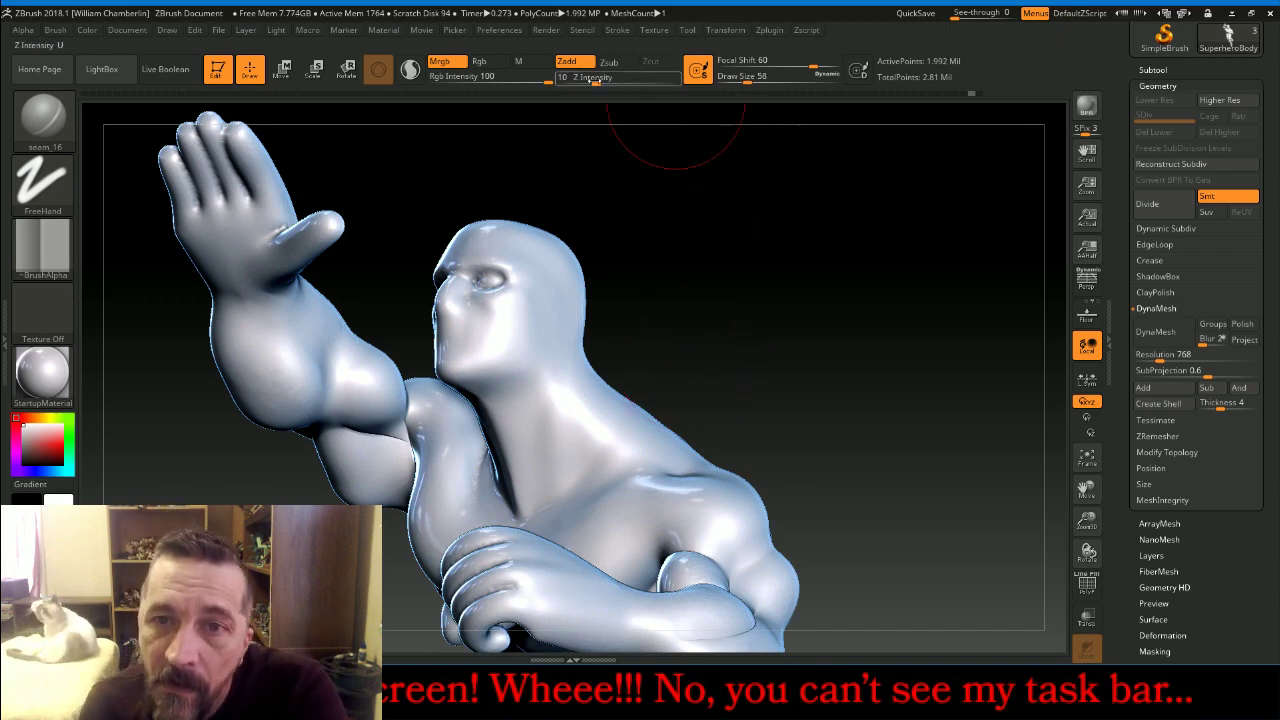
left_click(605, 79)
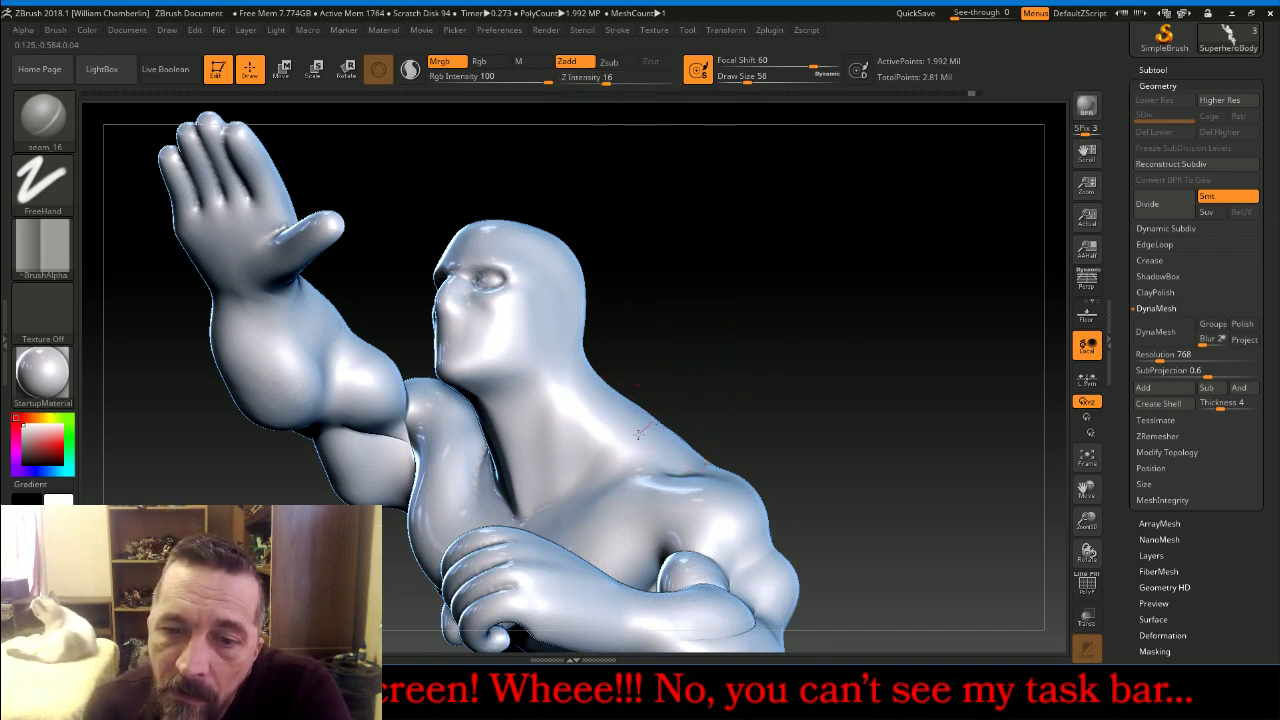
left_click_drag(614, 452, 528, 498)
left_click_drag(880, 380, 700, 335)
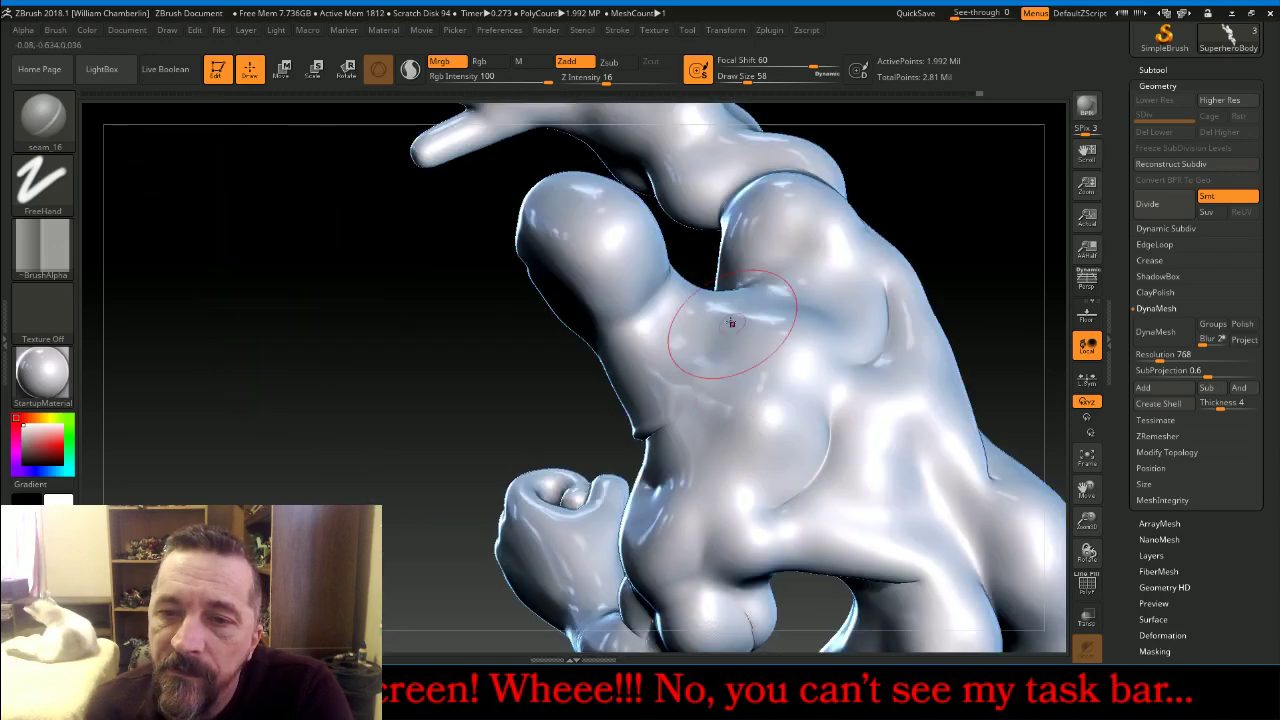
left_click_drag(450, 436, 775, 432)
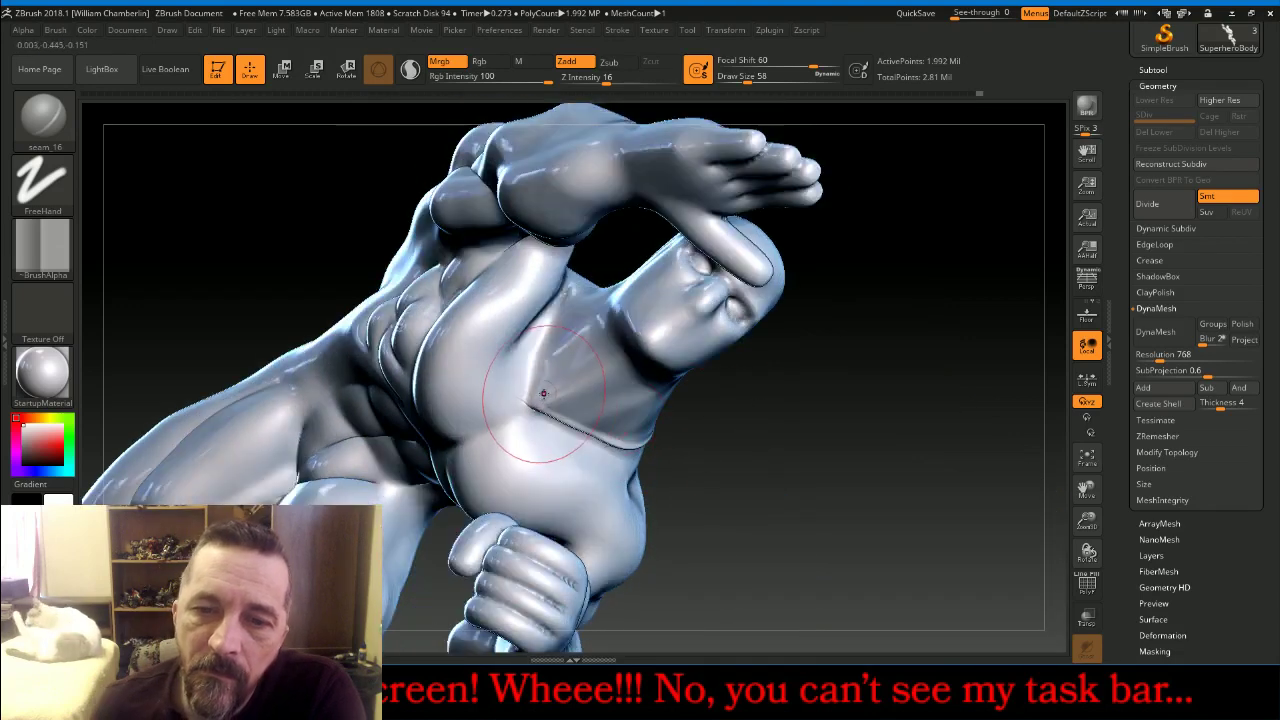
Continue the collar seam around the back of the neck's base between the shoulders
mouse_move(535, 386)
left_mouse_down()
mouse_move(592, 266)
mouse_move(765, 414)
left_mouse_up()
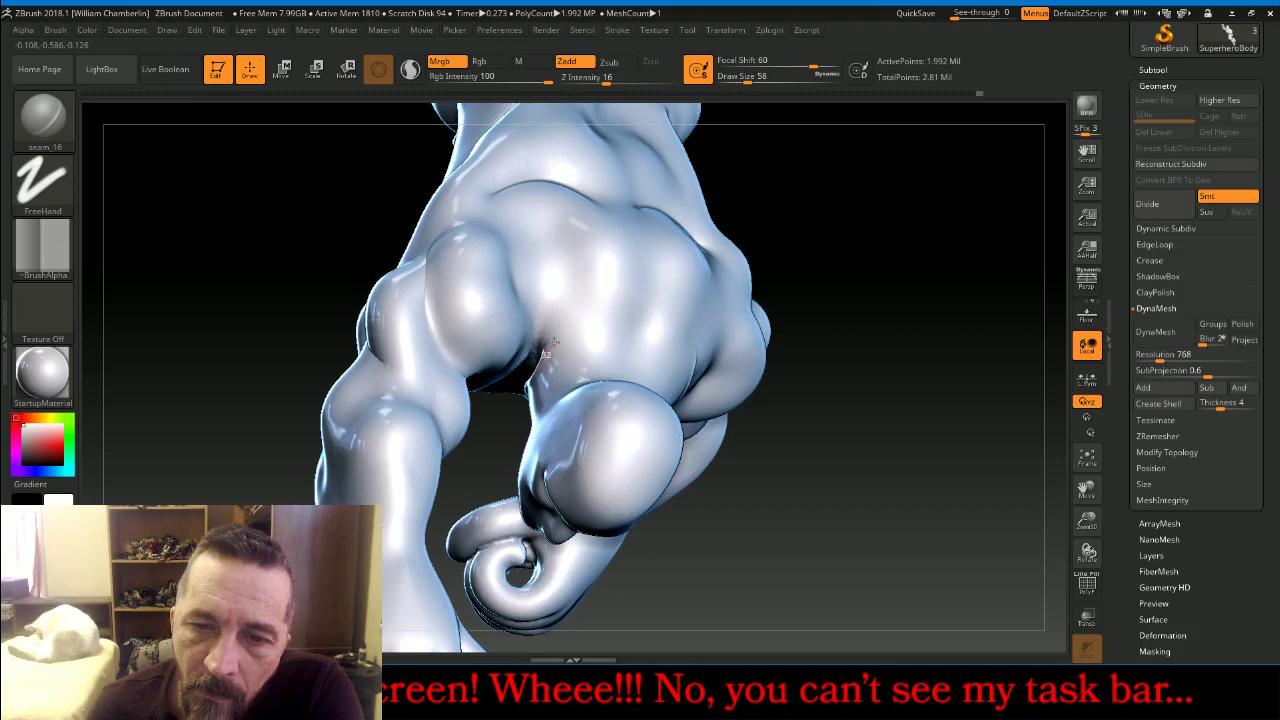
mouse_move(565, 333)
left_mouse_down()
mouse_move(658, 330)
mouse_move(690, 368)
left_mouse_up()
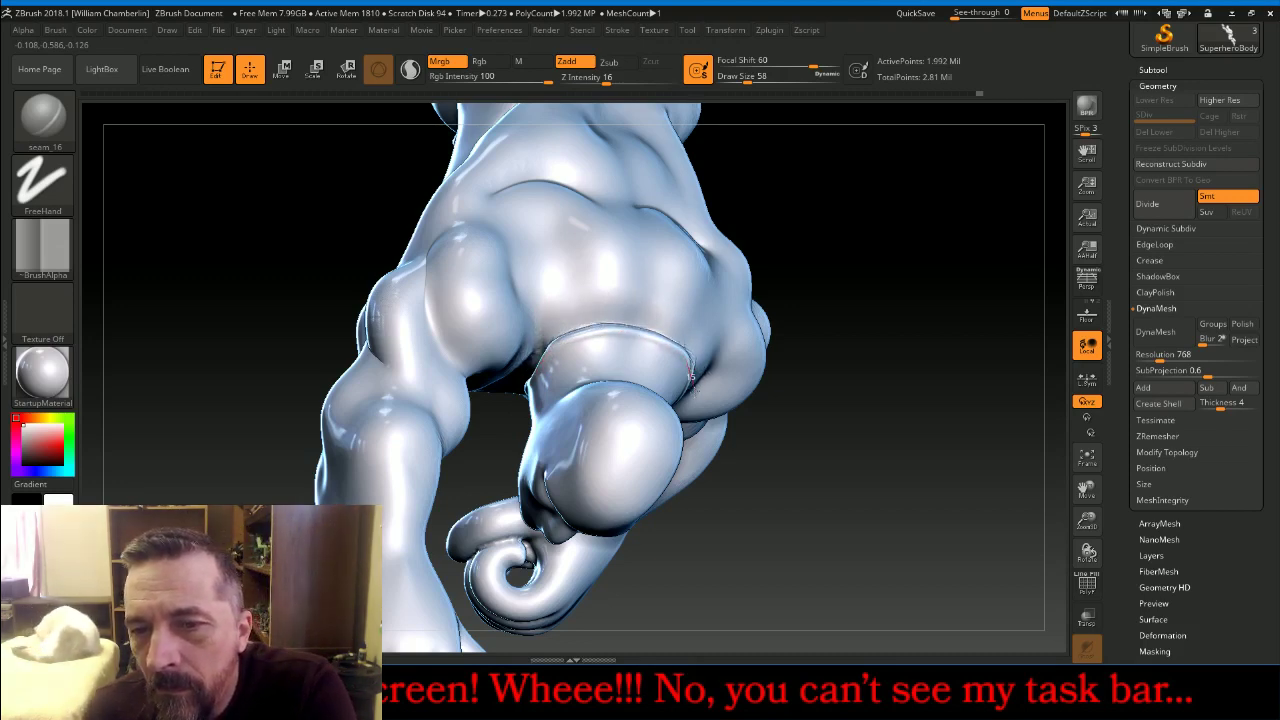
left_click_drag(891, 523, 911, 447)
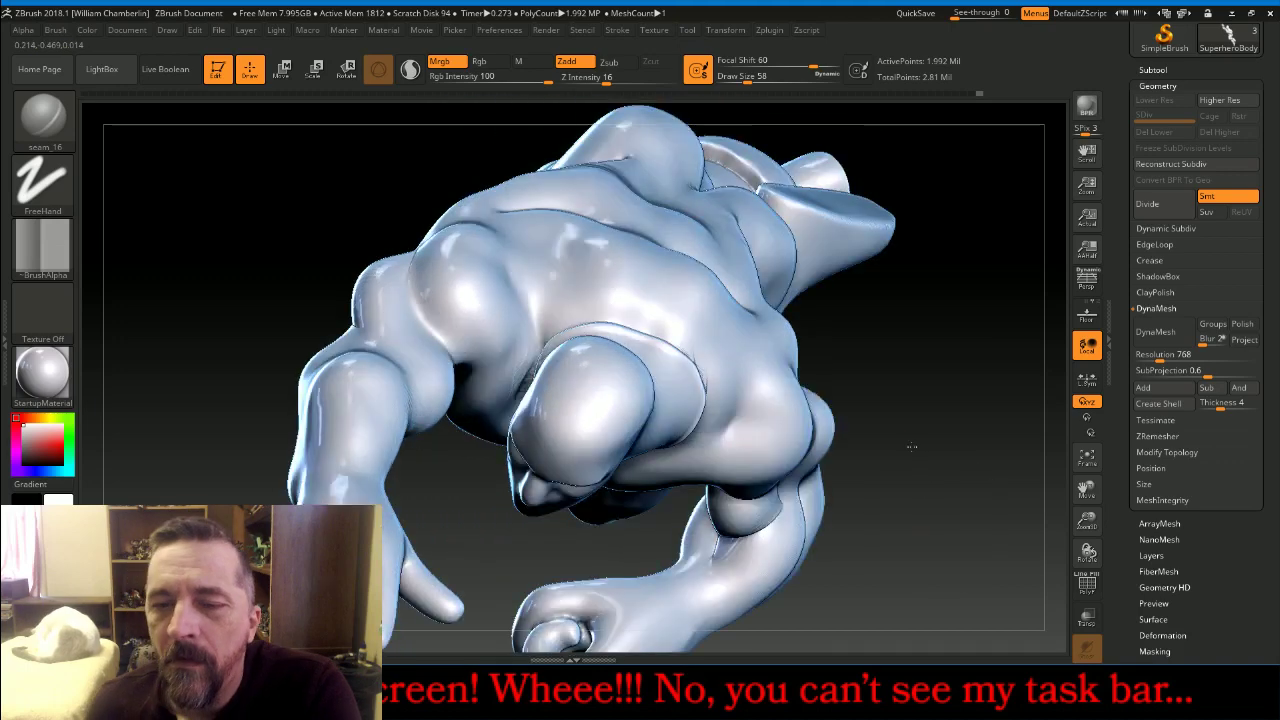
Try to carve a seam along the neck between the jaw and the collar line at Z intensity 16
mouse_move(911, 447)
left_mouse_down()
mouse_move(883, 386)
mouse_move(870, 390)
left_mouse_up()
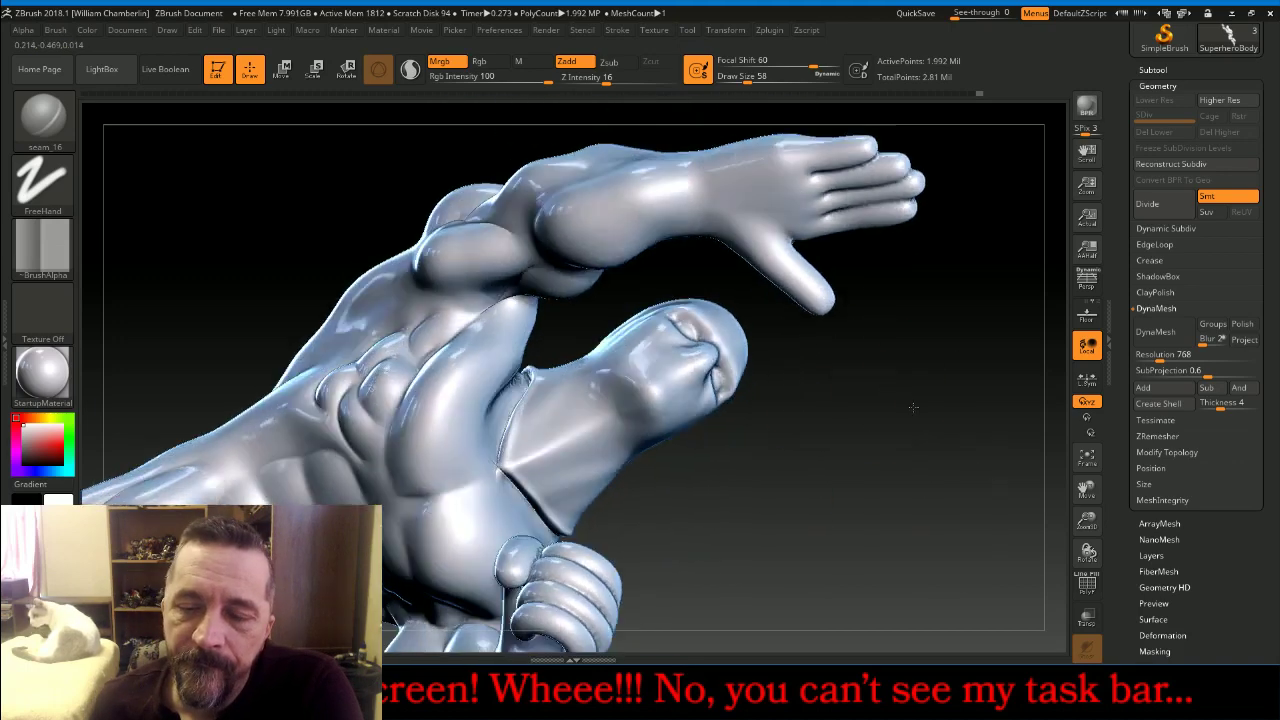
mouse_move(690, 428)
left_mouse_down()
mouse_move(665, 405)
mouse_move(500, 460)
left_mouse_up()
key("ctrl")
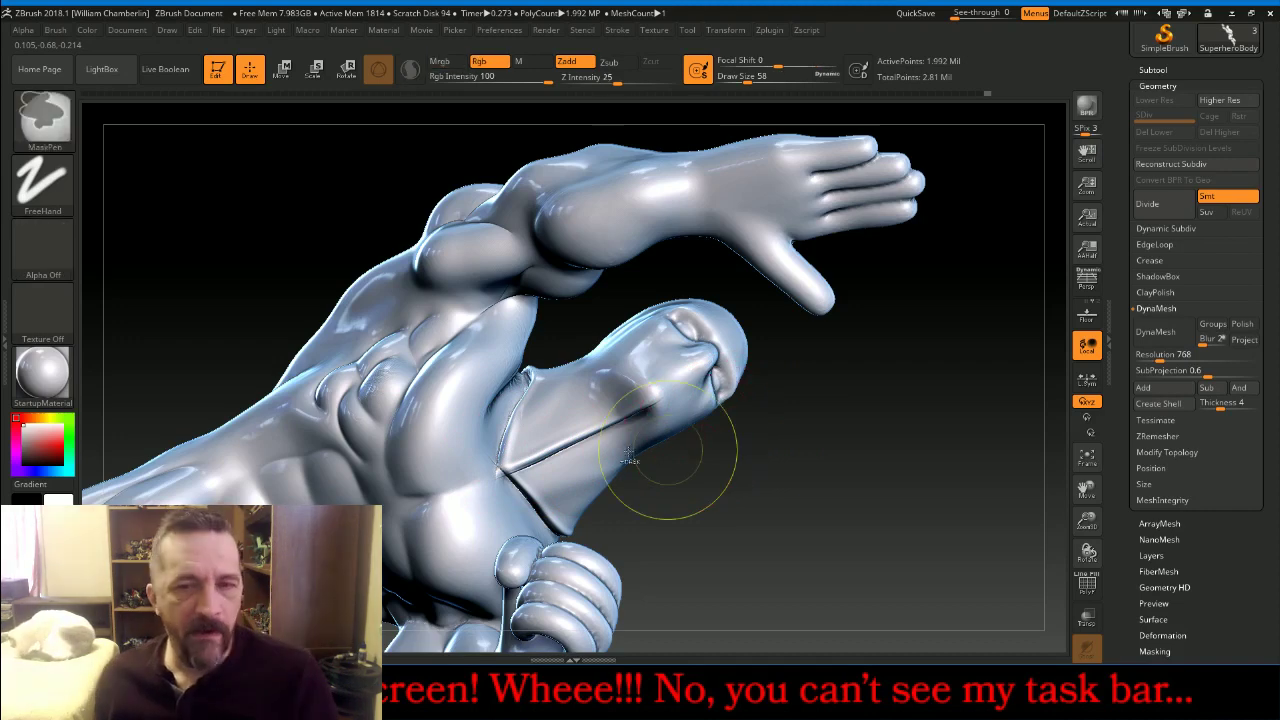
key("ctrl+z")
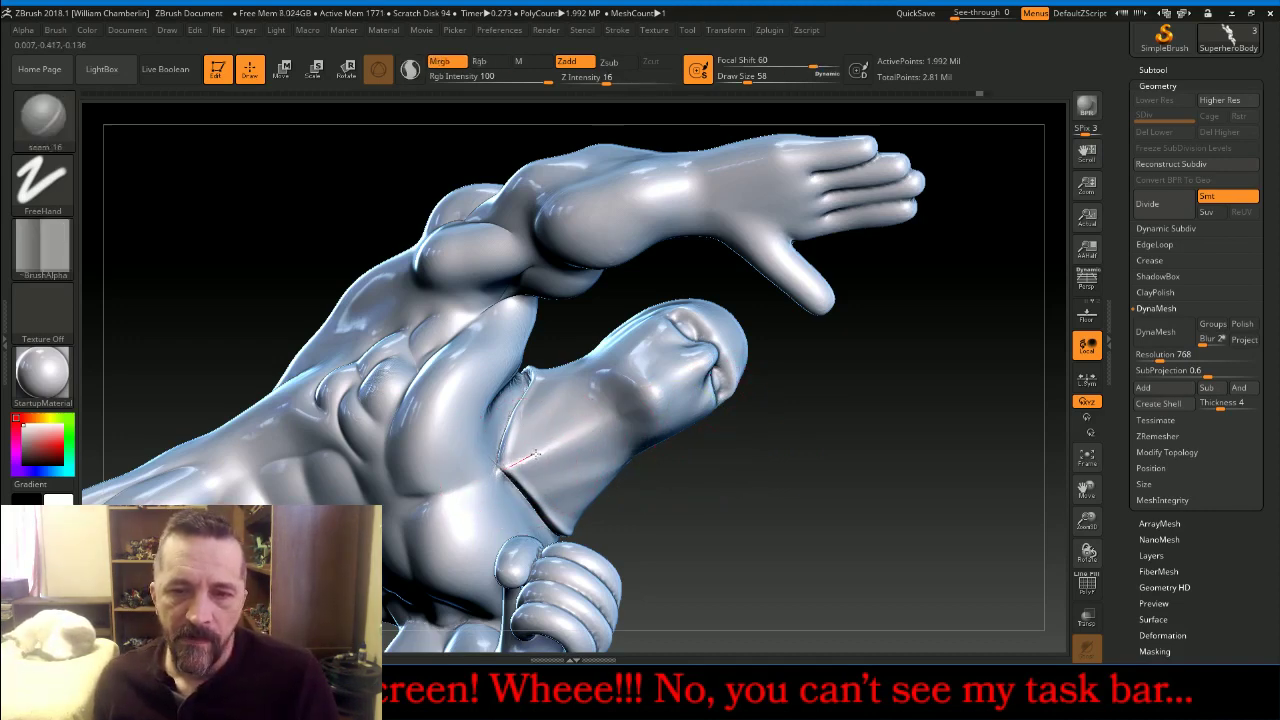
mouse_move(556, 443)
left_mouse_down()
mouse_move(660, 397)
mouse_move(668, 372)
left_mouse_up()
mouse_move(760, 390)
left_mouse_down()
mouse_move(863, 505)
mouse_move(840, 455)
left_mouse_up()
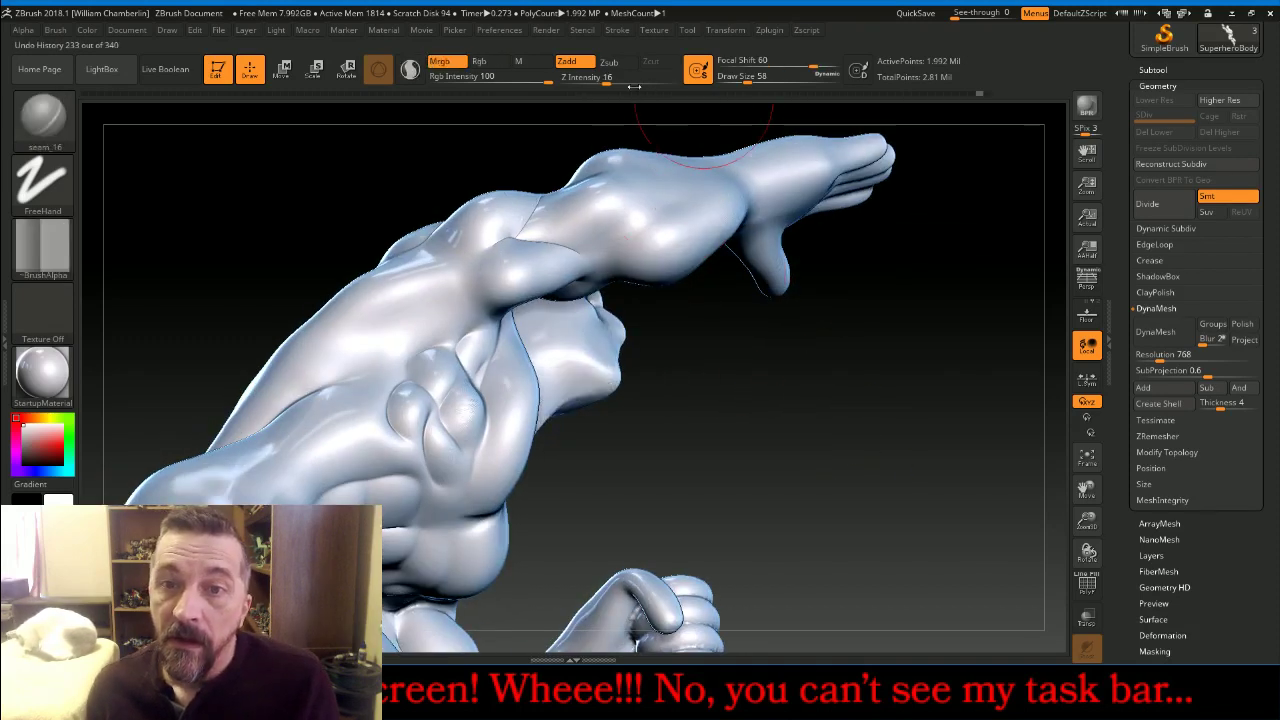
Lower the brush's Z intensity to 11 and carve neck seams from the jaw down to the collar line
left_click_drag(605, 82, 598, 82)
mouse_move(870, 420)
left_mouse_down()
mouse_move(891, 443)
mouse_move(860, 430)
left_mouse_up()
mouse_move(503, 370)
left_mouse_down()
mouse_move(509, 462)
mouse_move(589, 420)
left_mouse_up()
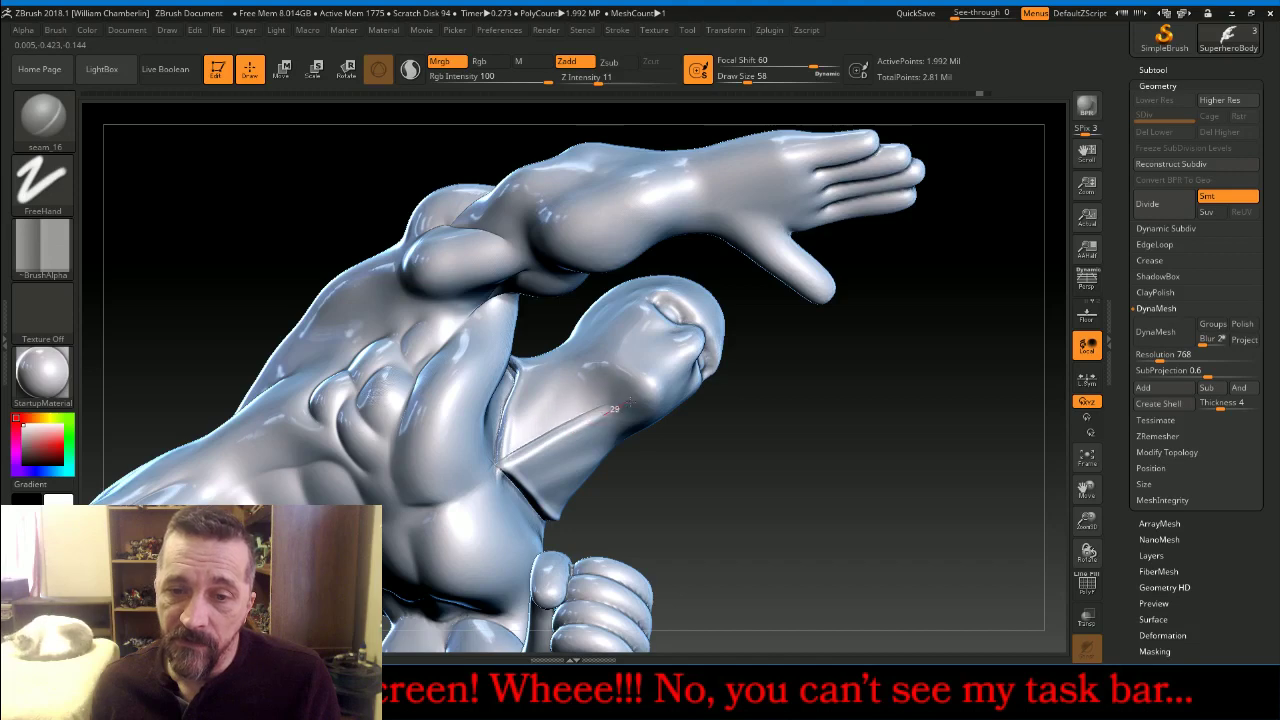
left_click_drag(672, 387, 668, 385)
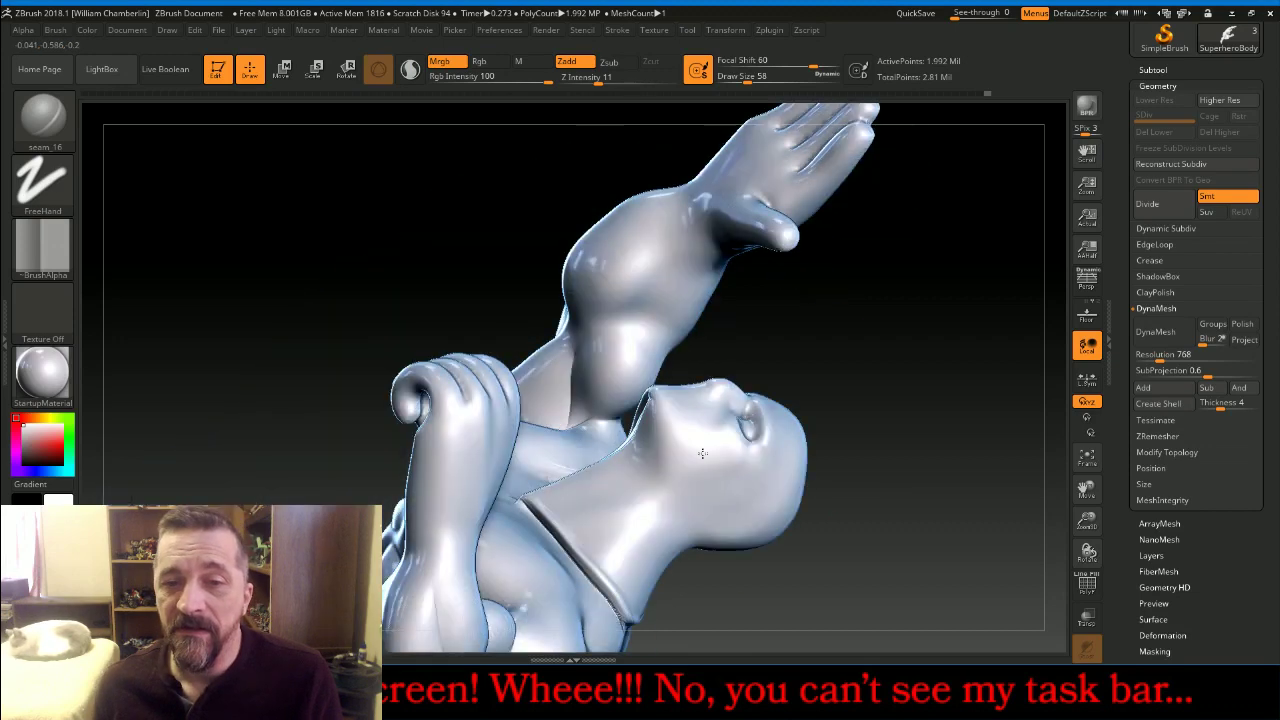
left_click_drag(680, 485, 606, 572)
left_click_drag(640, 531, 663, 400)
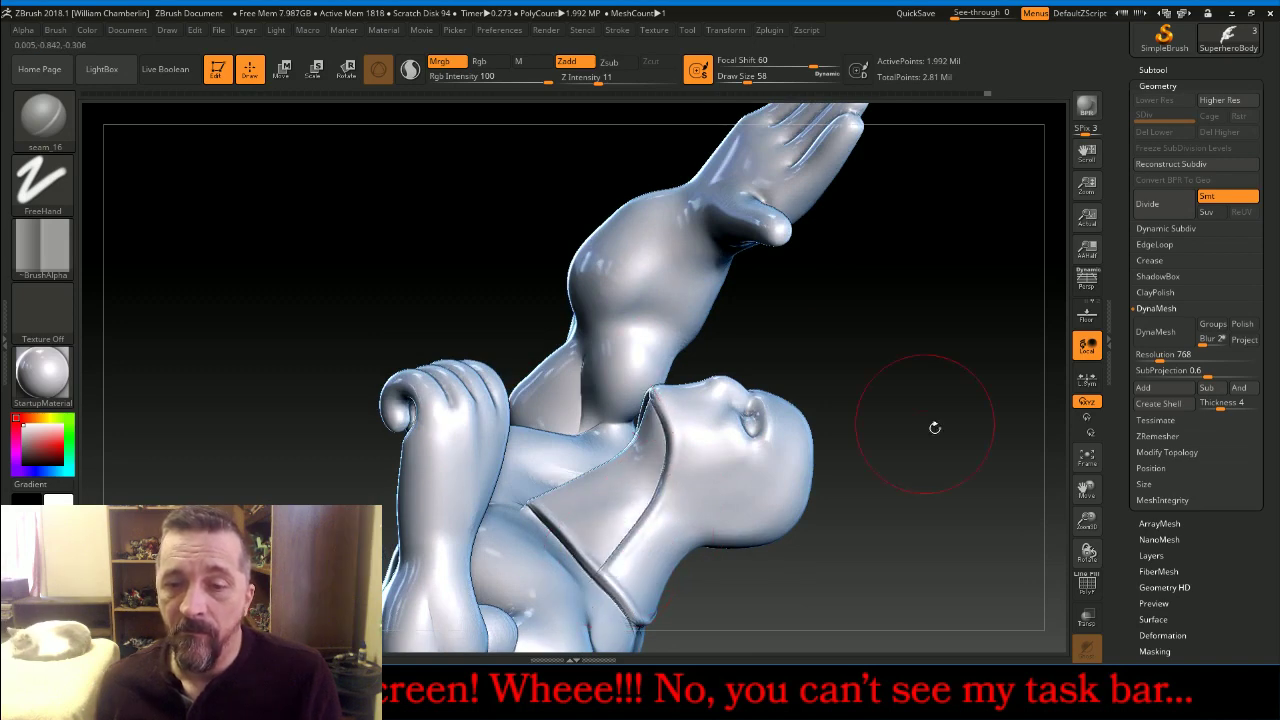
Carve a mask seam along the jawline and around the back of the head above the neck
mouse_move(934, 426)
left_mouse_down()
mouse_move(950, 380)
mouse_move(963, 406)
mouse_move(889, 266)
mouse_move(900, 282)
mouse_move(843, 222)
mouse_move(760, 320)
mouse_move(600, 450)
left_mouse_up()
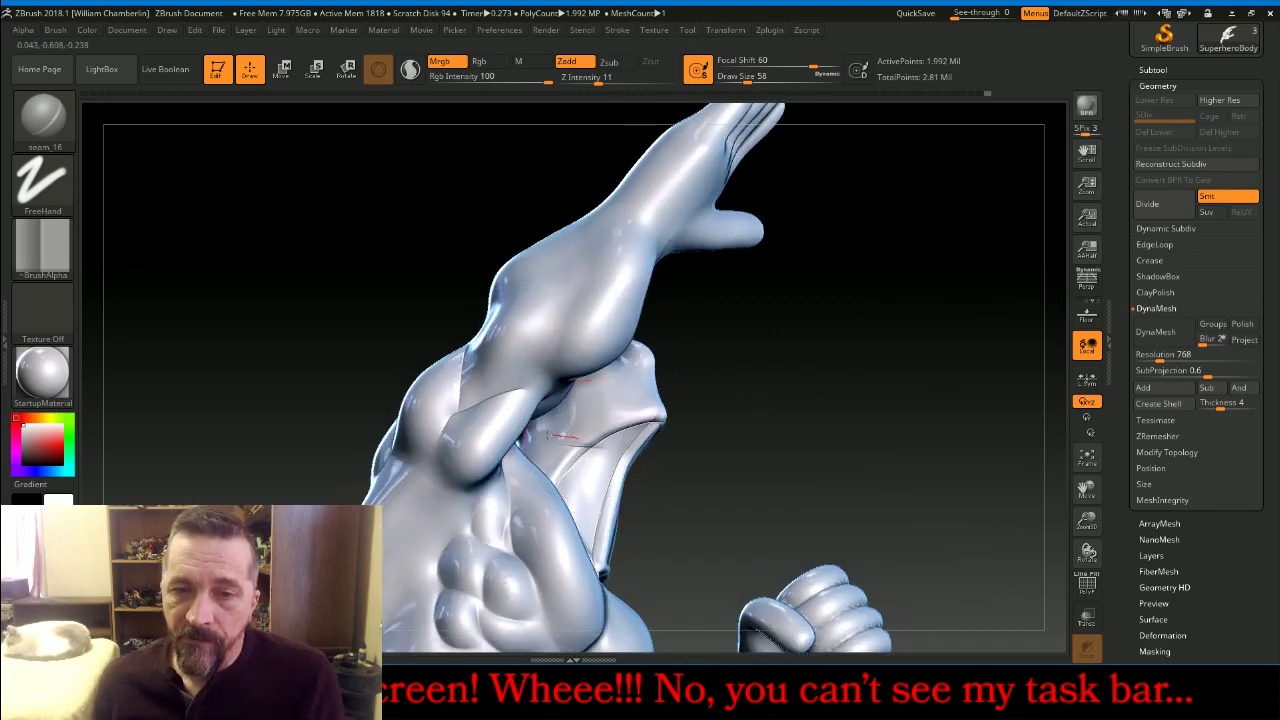
left_click_drag(838, 396, 908, 426)
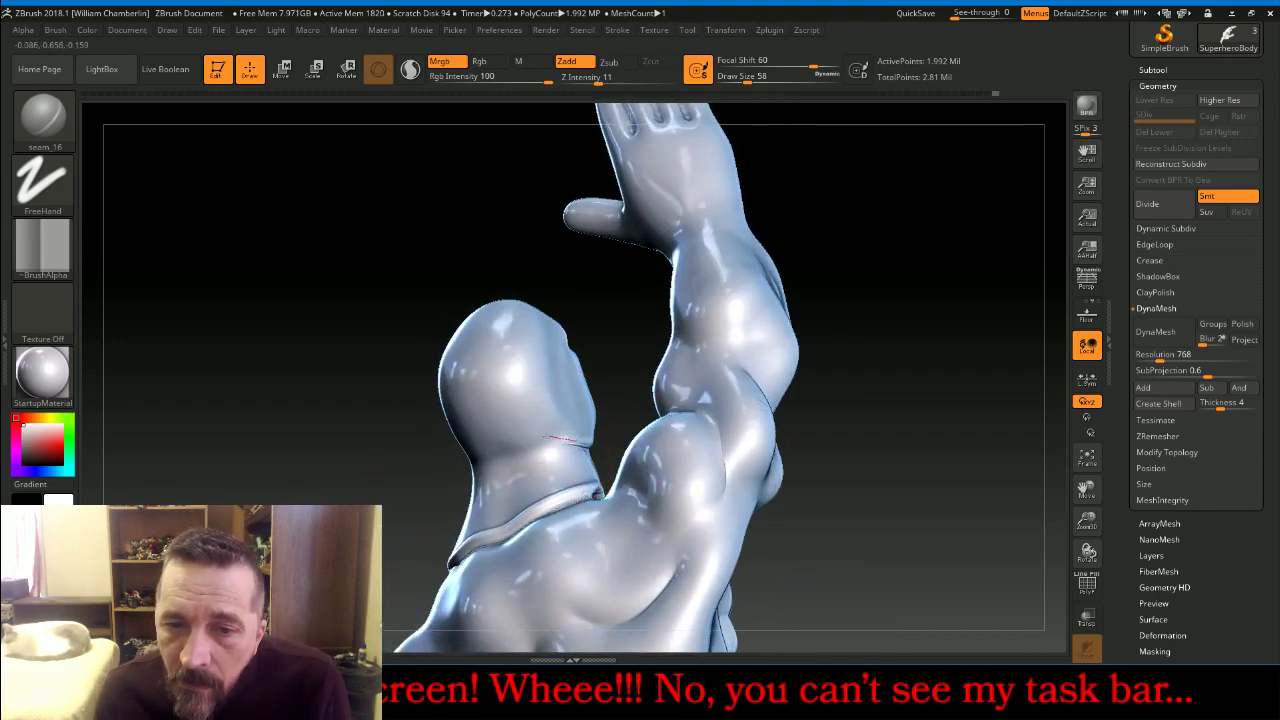
left_click_drag(474, 453, 450, 457)
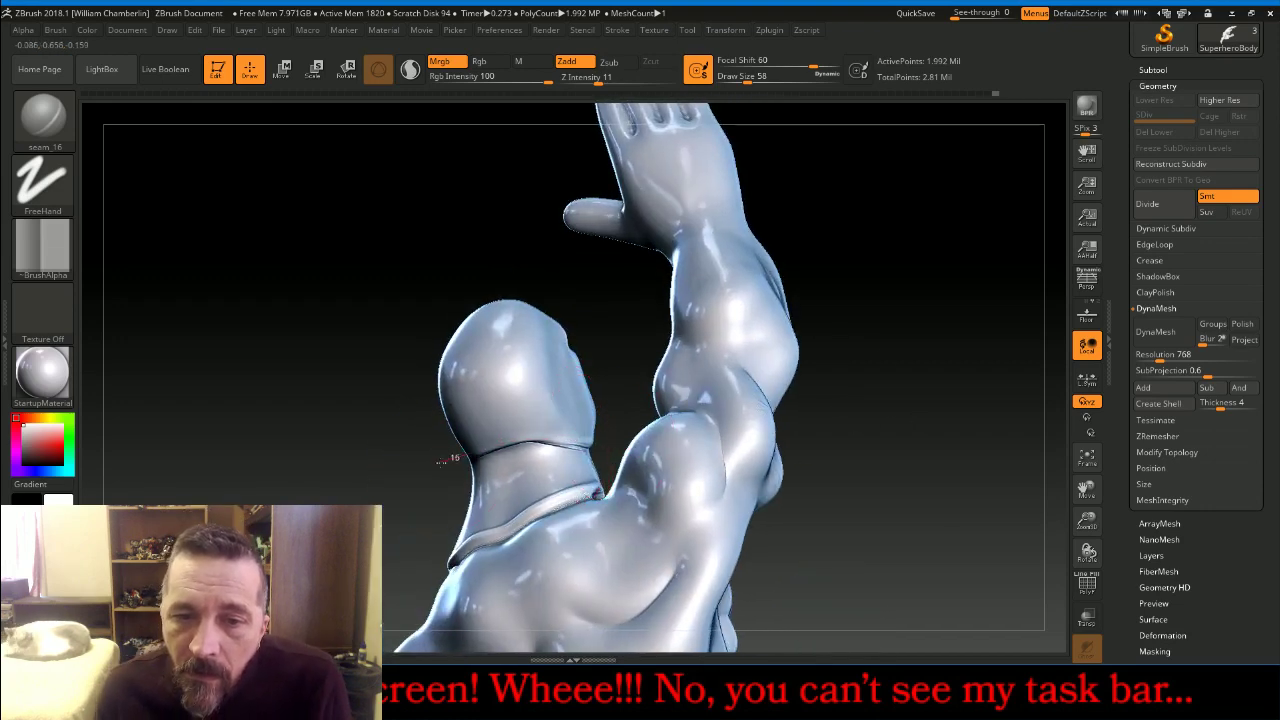
left_click_drag(376, 440, 479, 423)
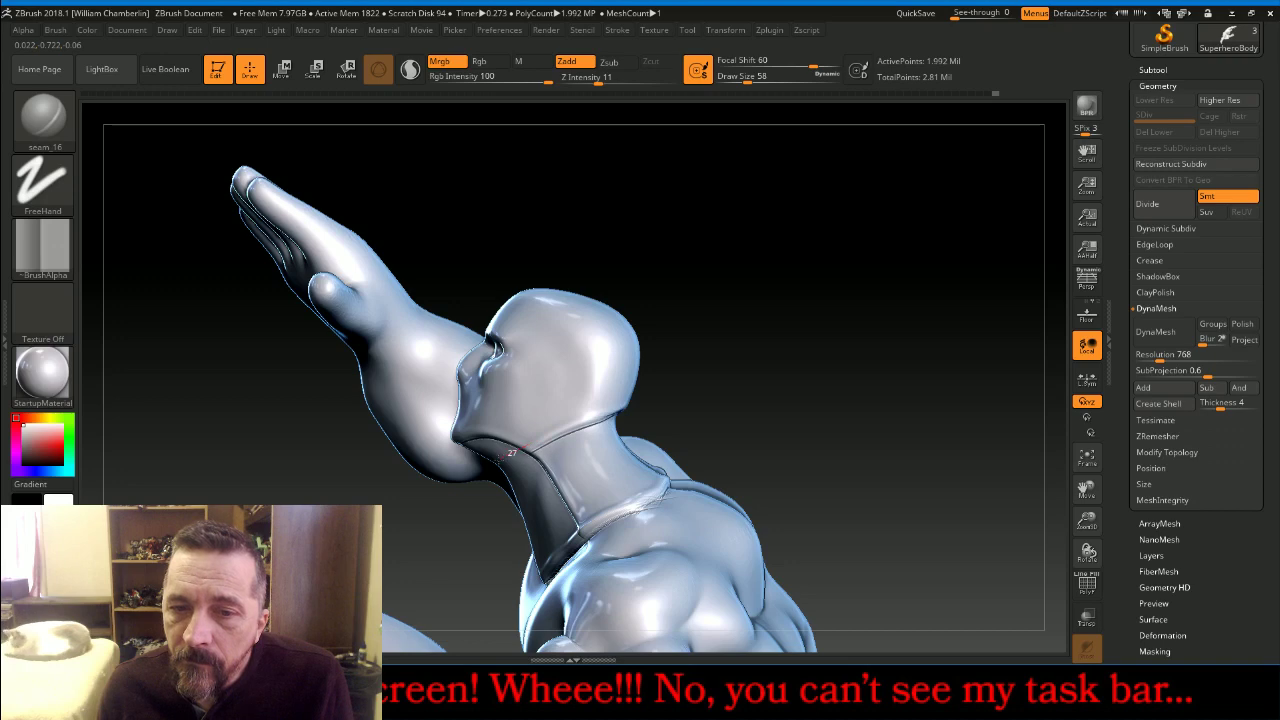
left_click_drag(790, 345, 877, 331)
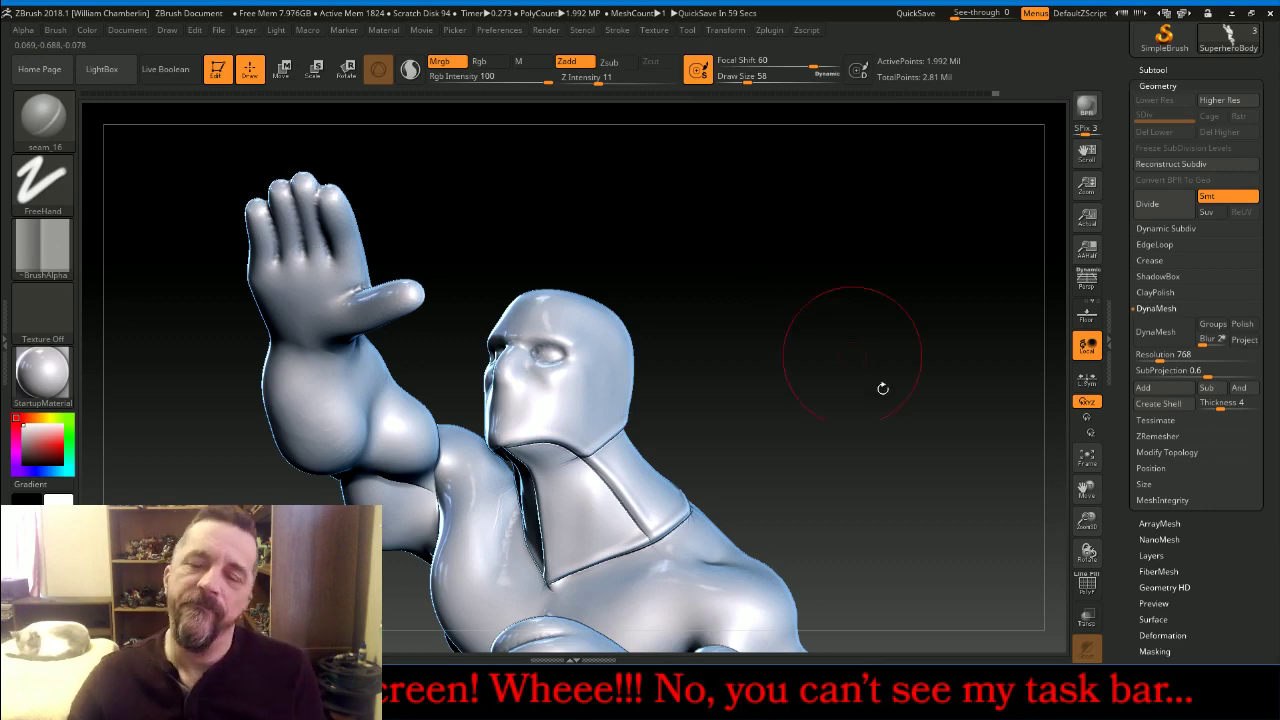
left_click(1087, 458)
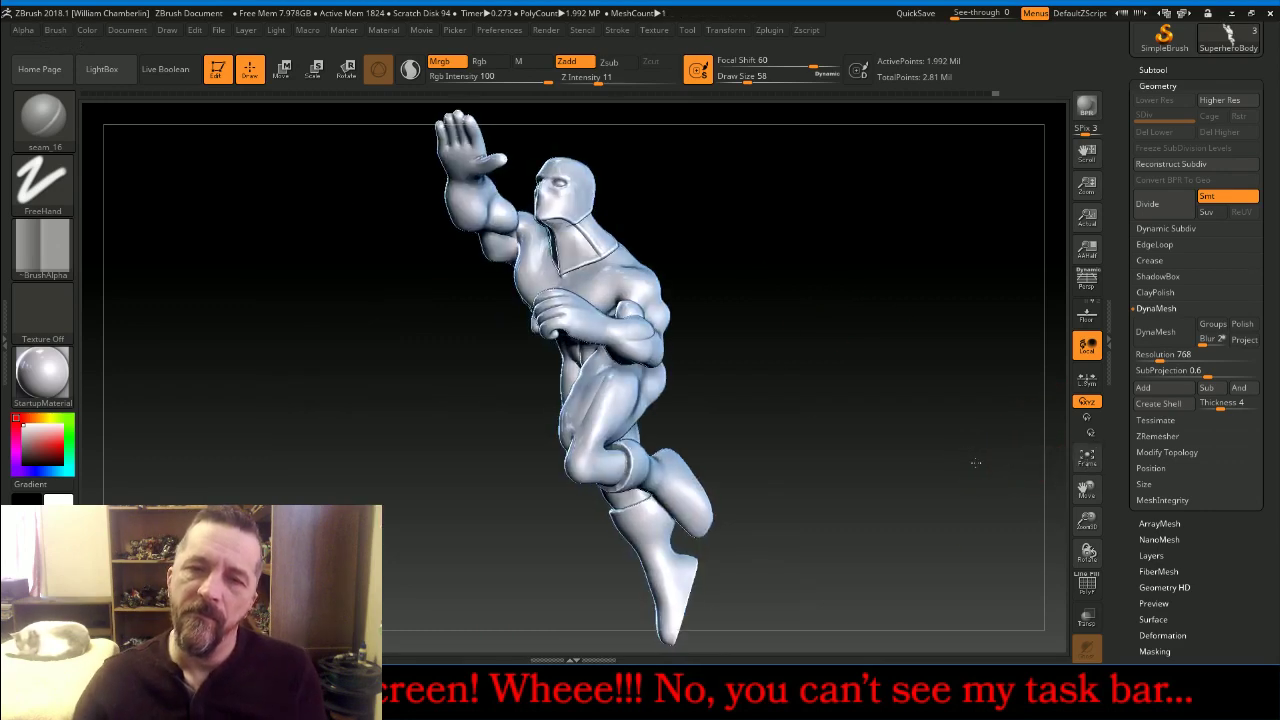
mouse_move(975, 462)
left_mouse_down()
mouse_move(729, 400)
mouse_move(777, 391)
mouse_move(768, 312)
mouse_move(886, 477)
mouse_move(889, 400)
left_mouse_up()
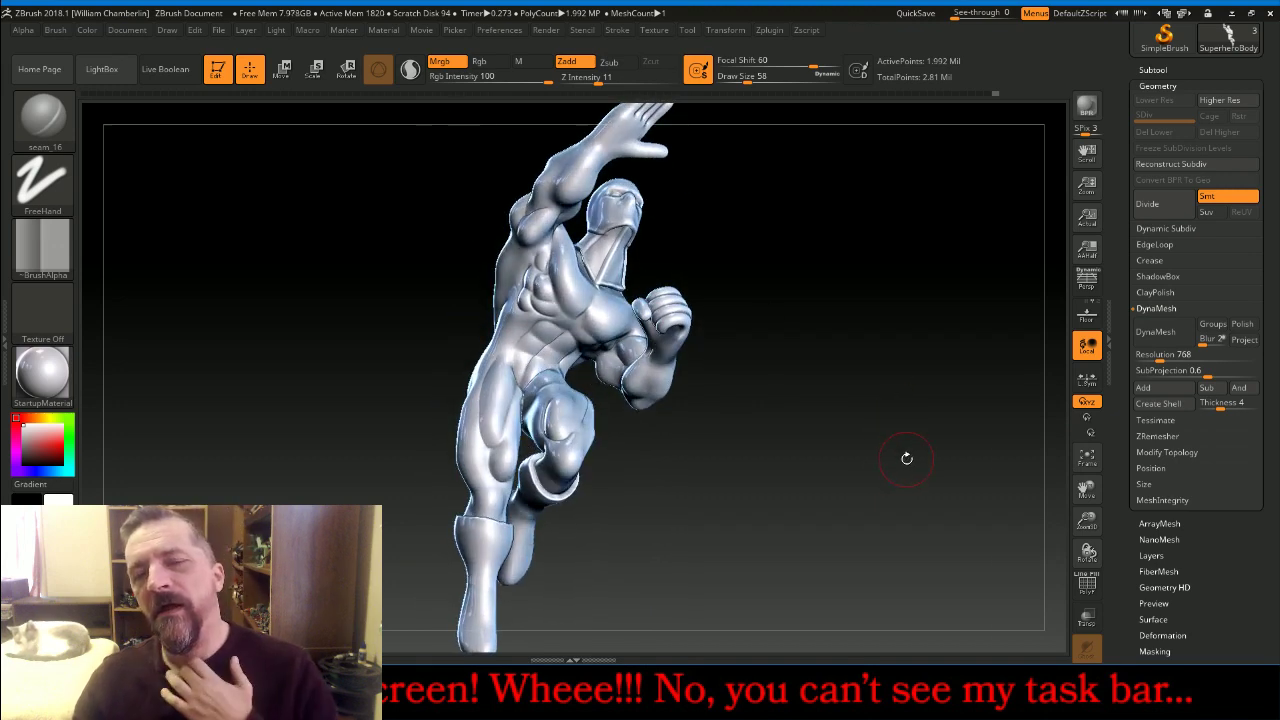
mouse_move(906, 458)
left_mouse_down()
mouse_move(909, 430)
mouse_move(903, 473)
left_mouse_up()
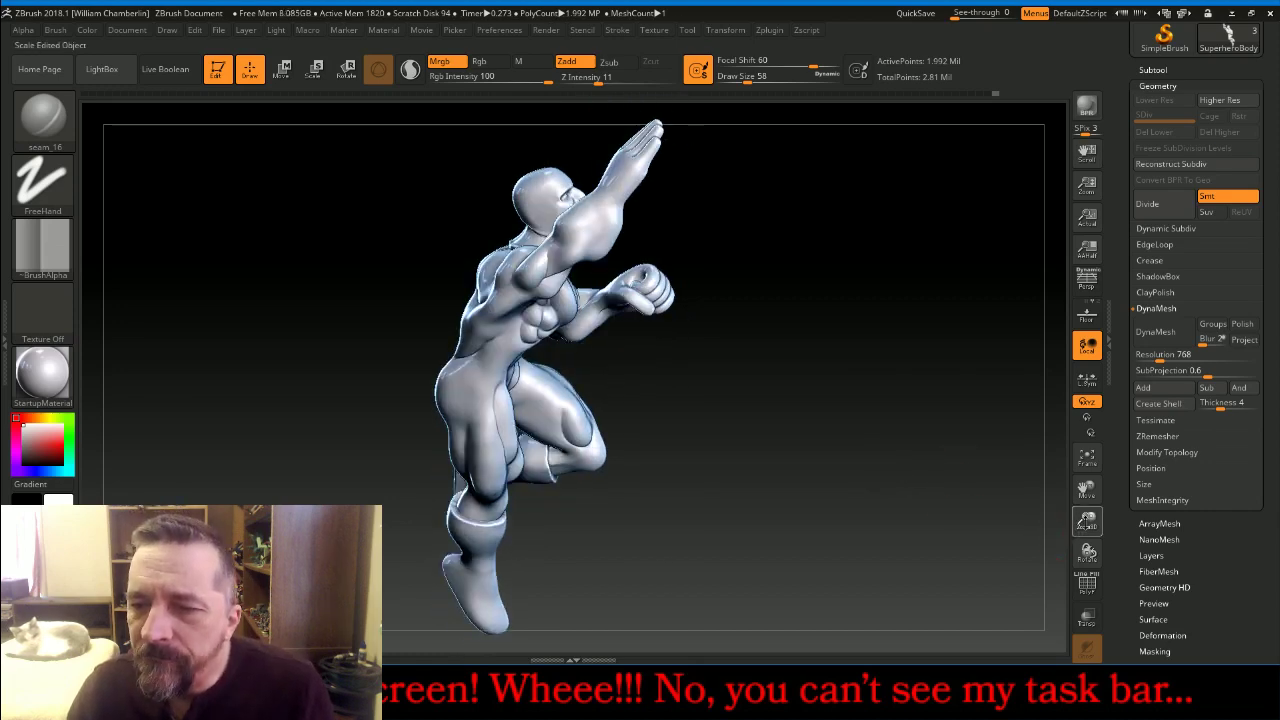
Set the seam brush's Z intensity to 14 and carve a glove seam across the raised arm's forearm near the elbow
left_click_drag(1087, 521, 1087, 558)
left_click_drag(1088, 496, 1087, 545)
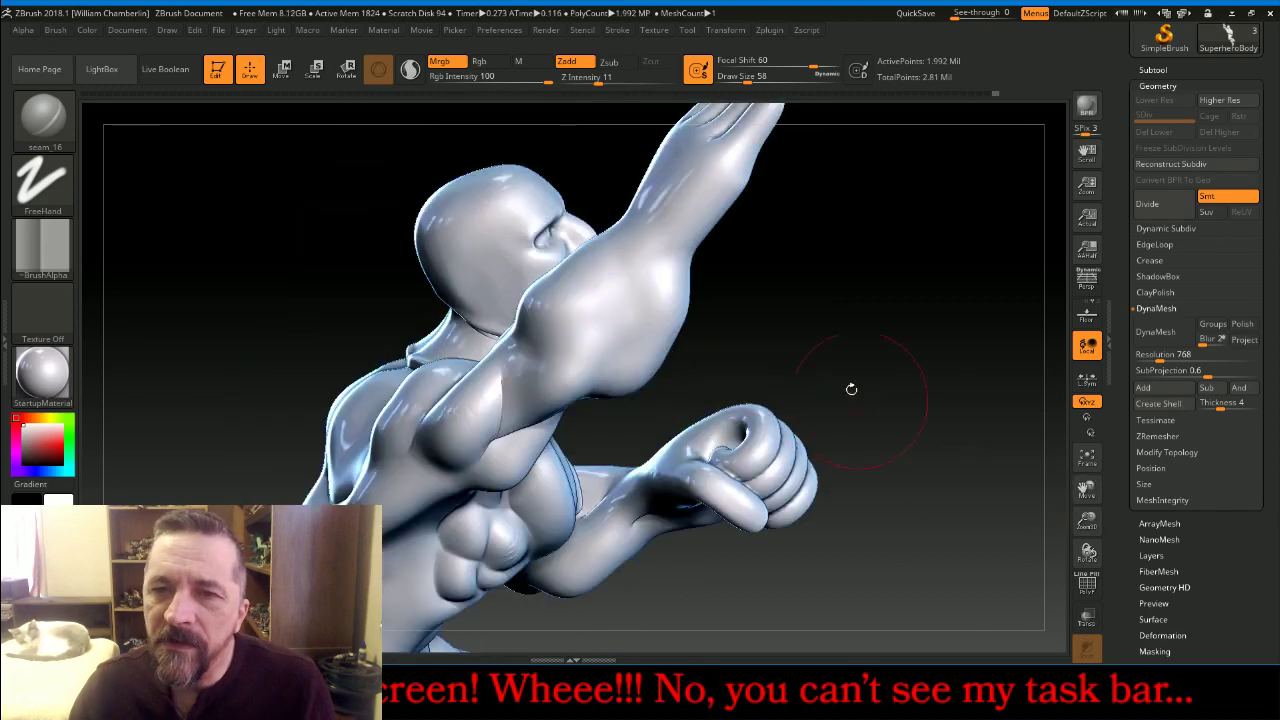
key("shift")
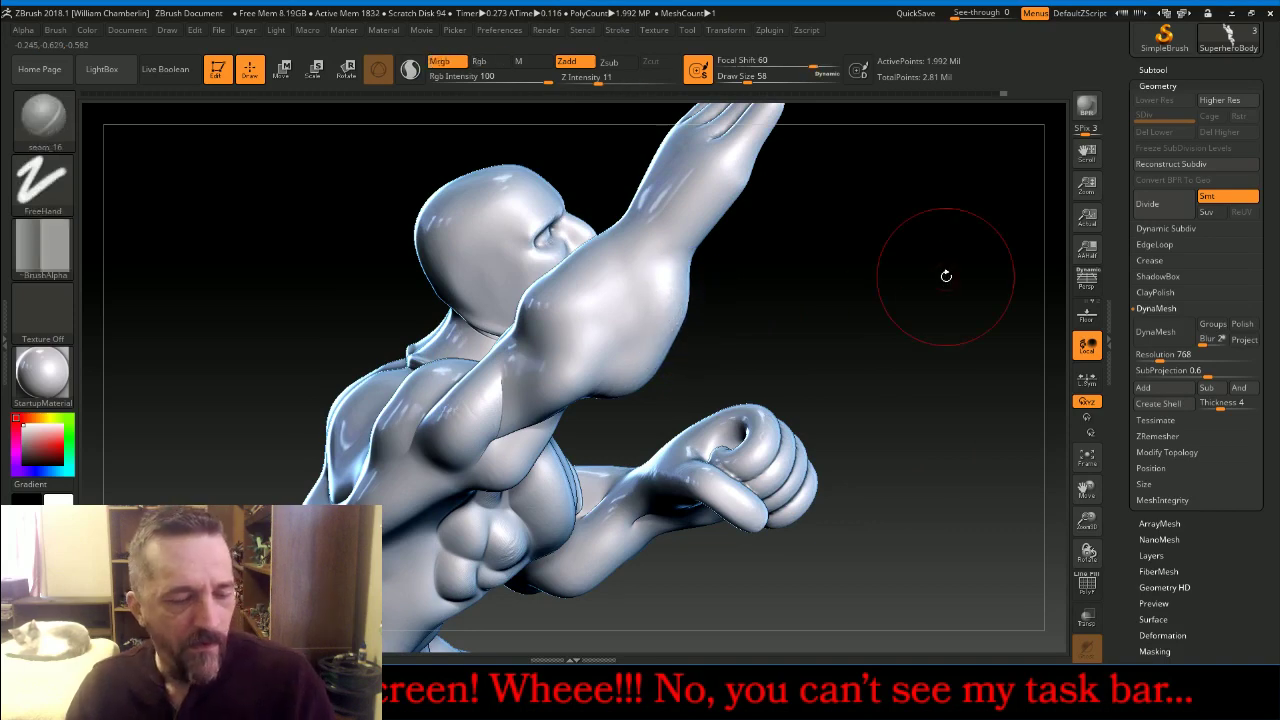
key("shift")
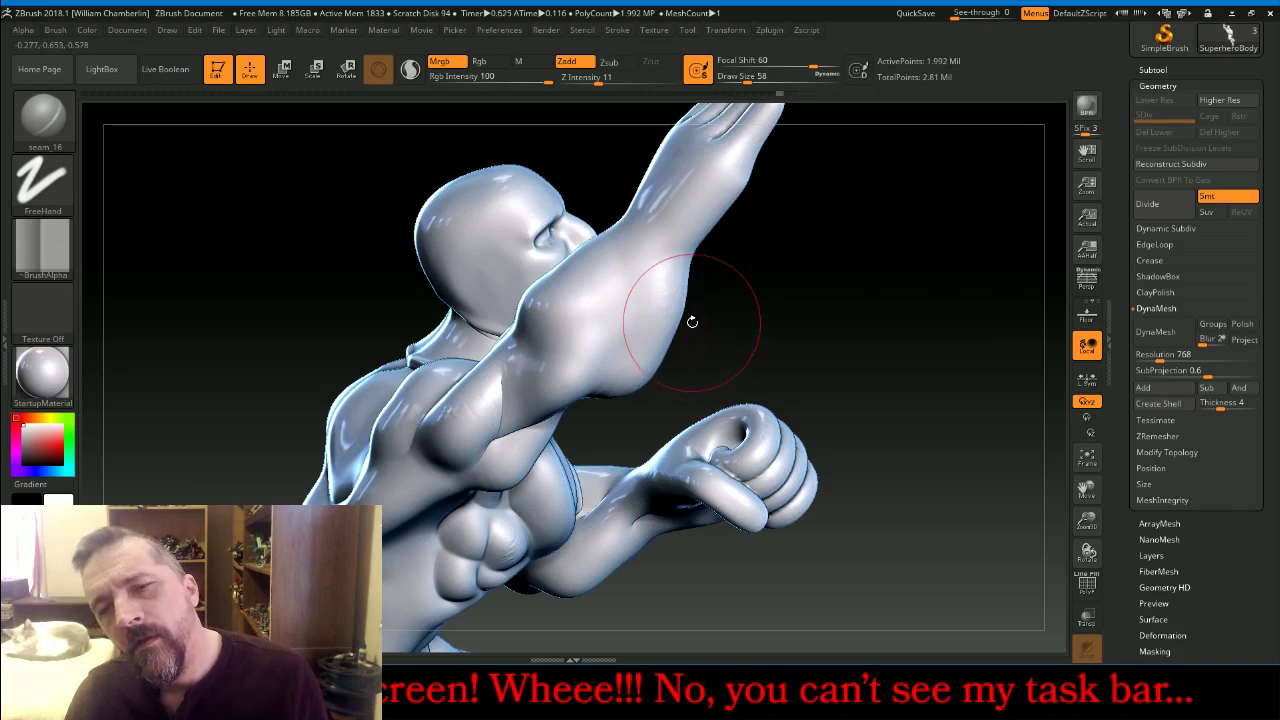
key("shift")
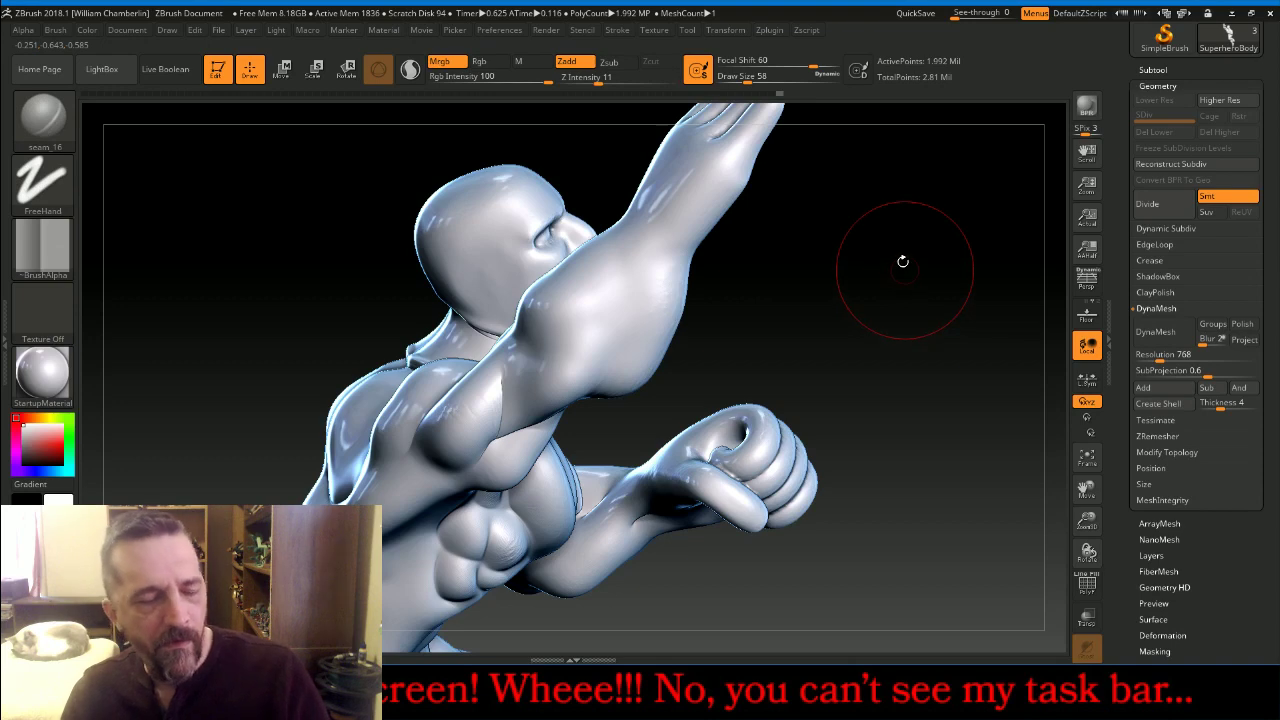
key("shift")
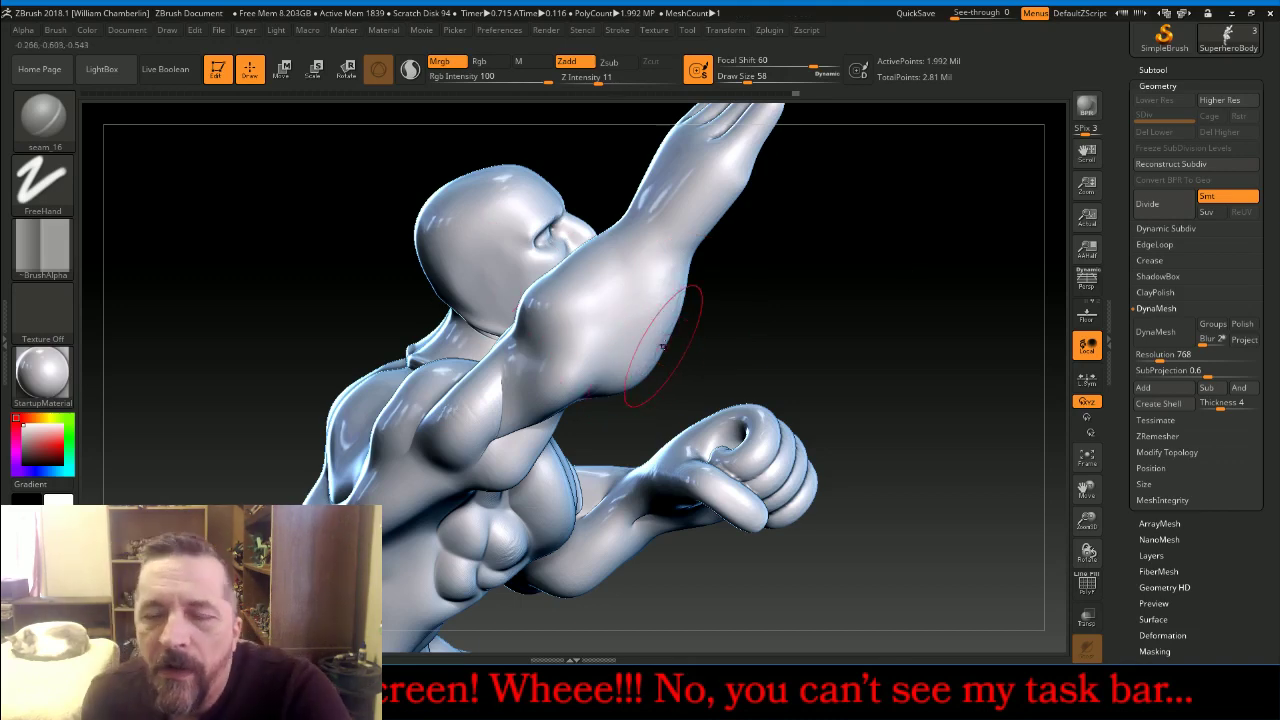
left_click_drag(840, 303, 685, 330)
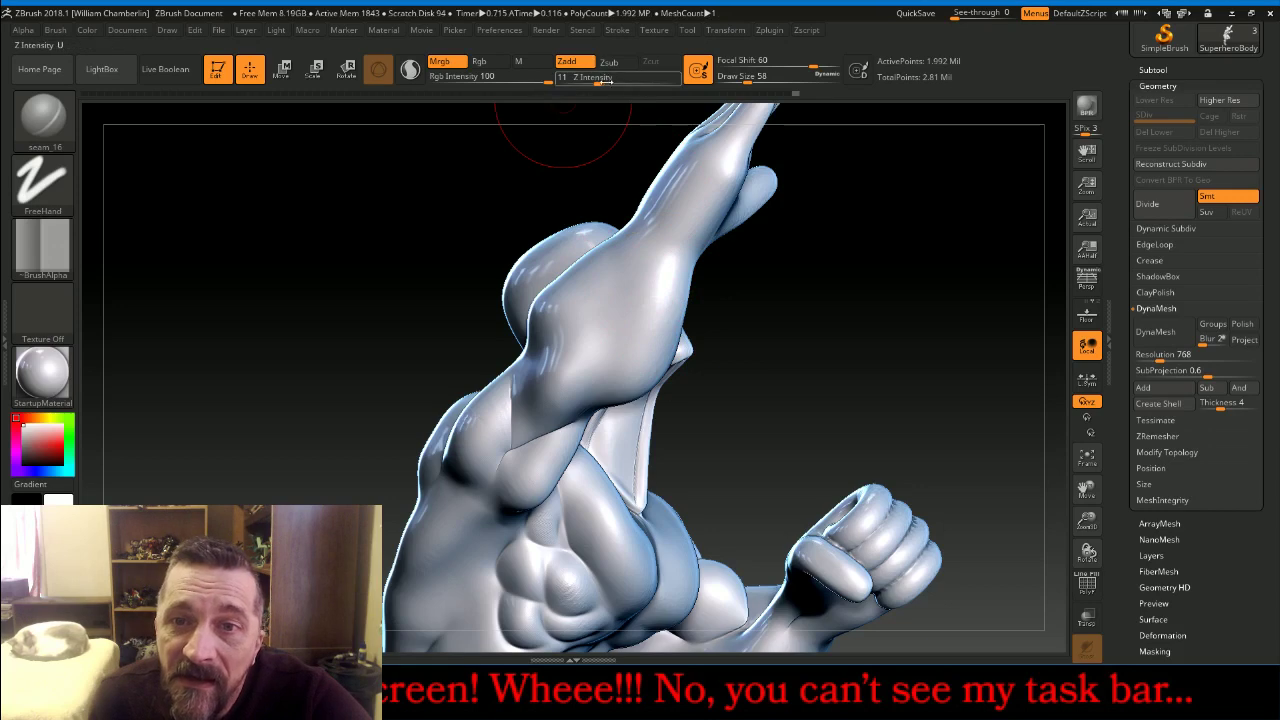
left_click_drag(606, 80, 600, 81)
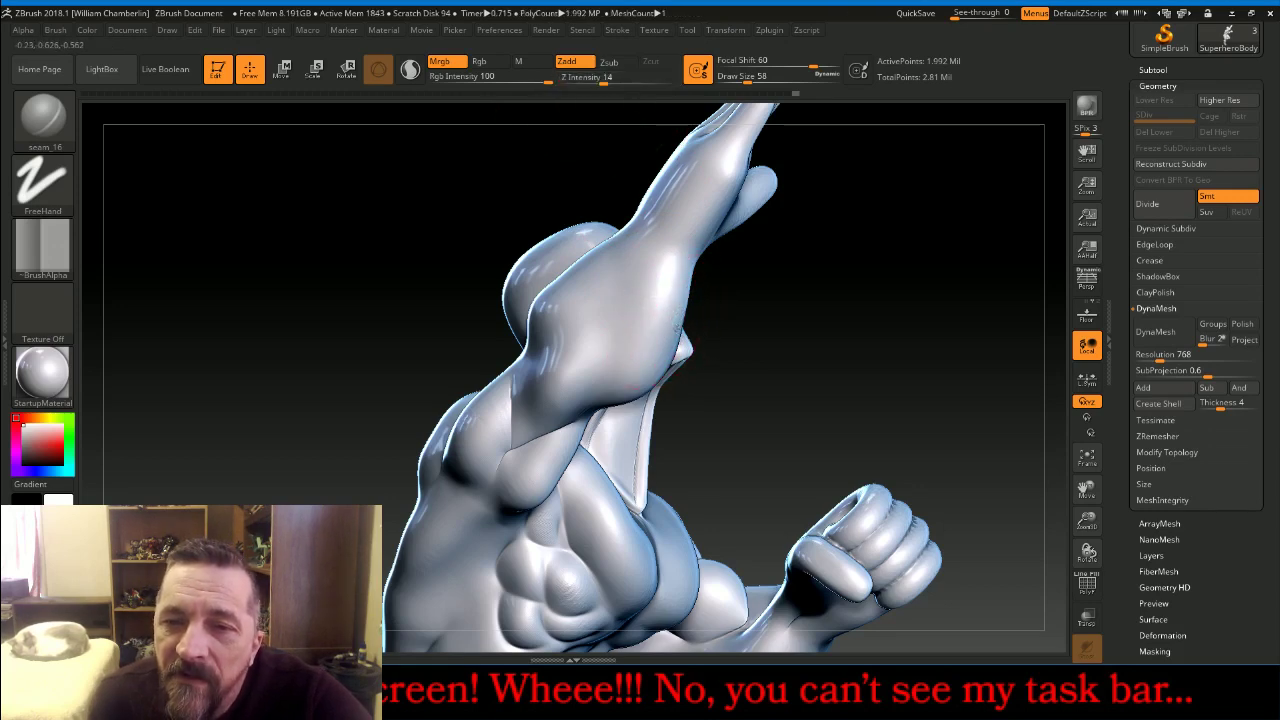
left_click_drag(678, 337, 566, 352)
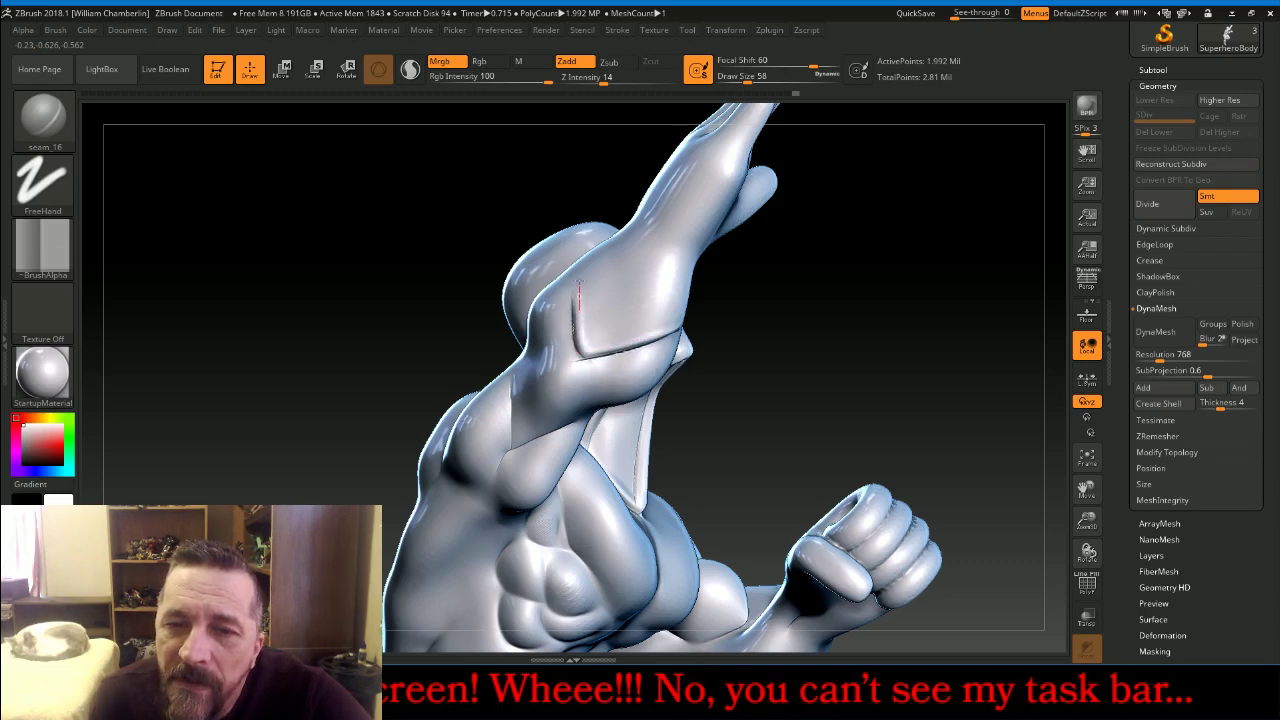
Continue the glove seam around the remaining sides of the raised arm's forearm to close the loop
left_click_drag(829, 286, 929, 314)
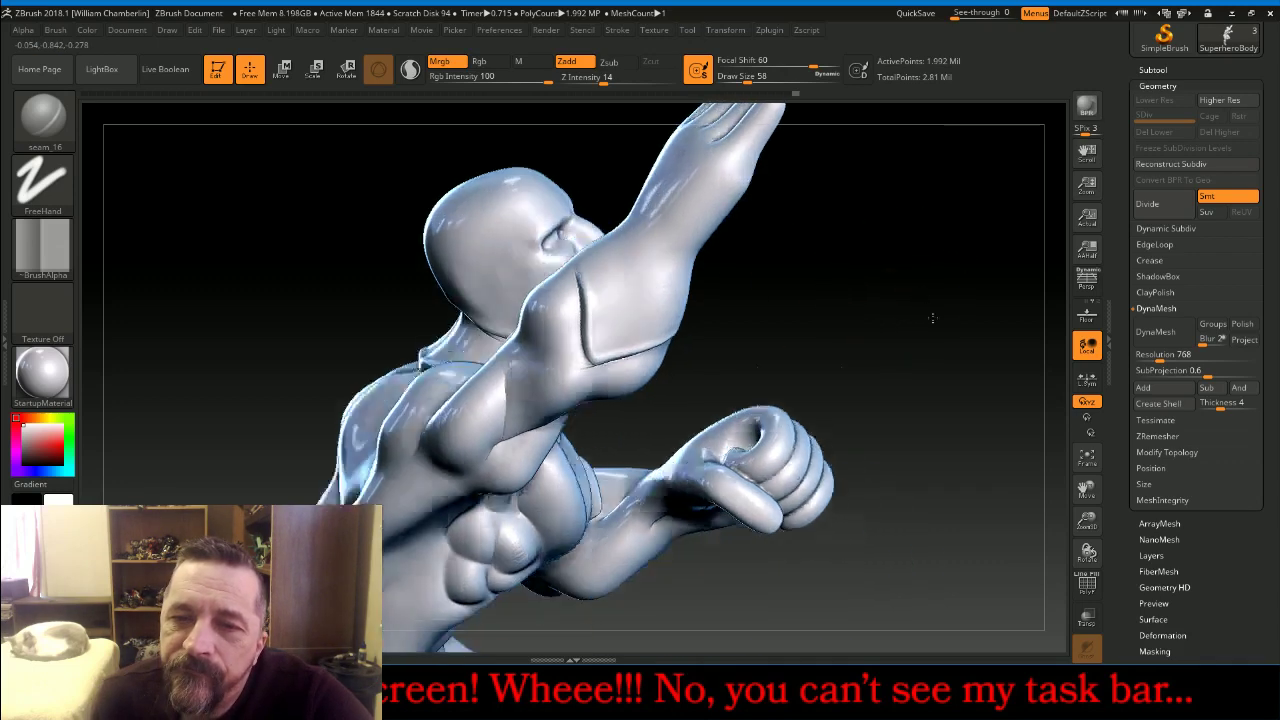
mouse_move(642, 402)
left_mouse_down()
mouse_move(656, 354)
mouse_move(615, 248)
left_mouse_up()
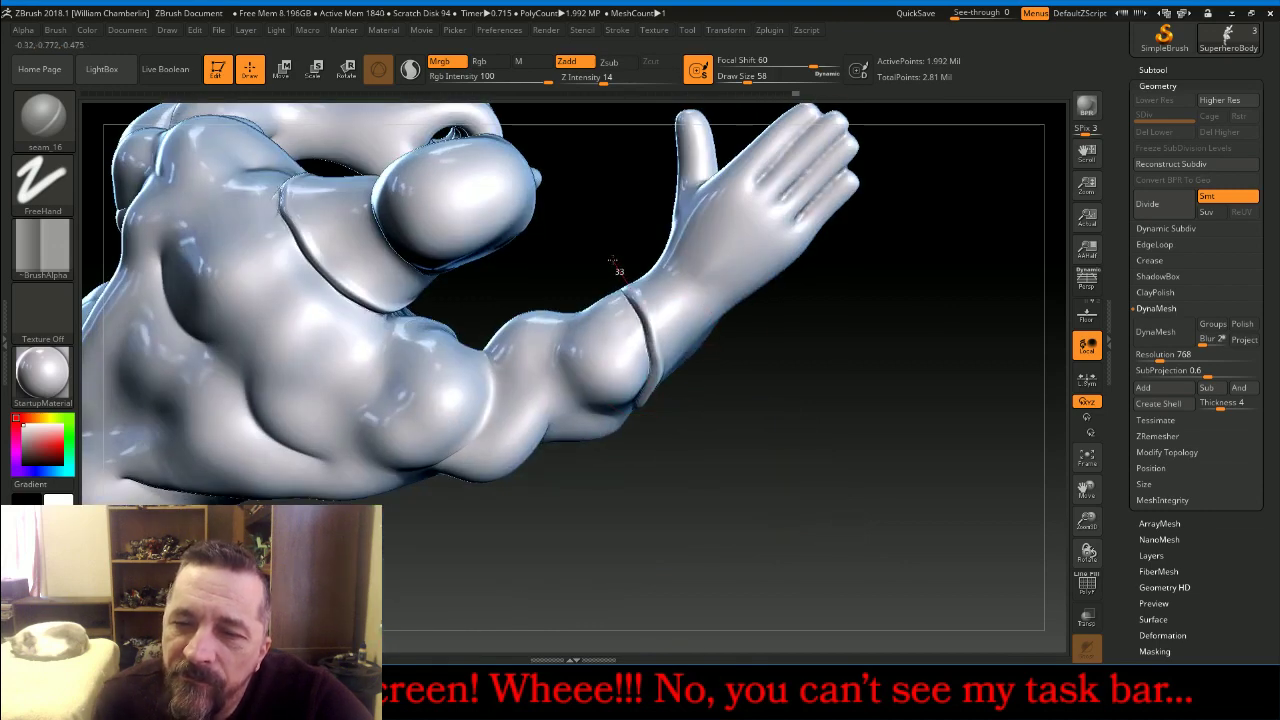
left_click_drag(900, 425, 889, 599)
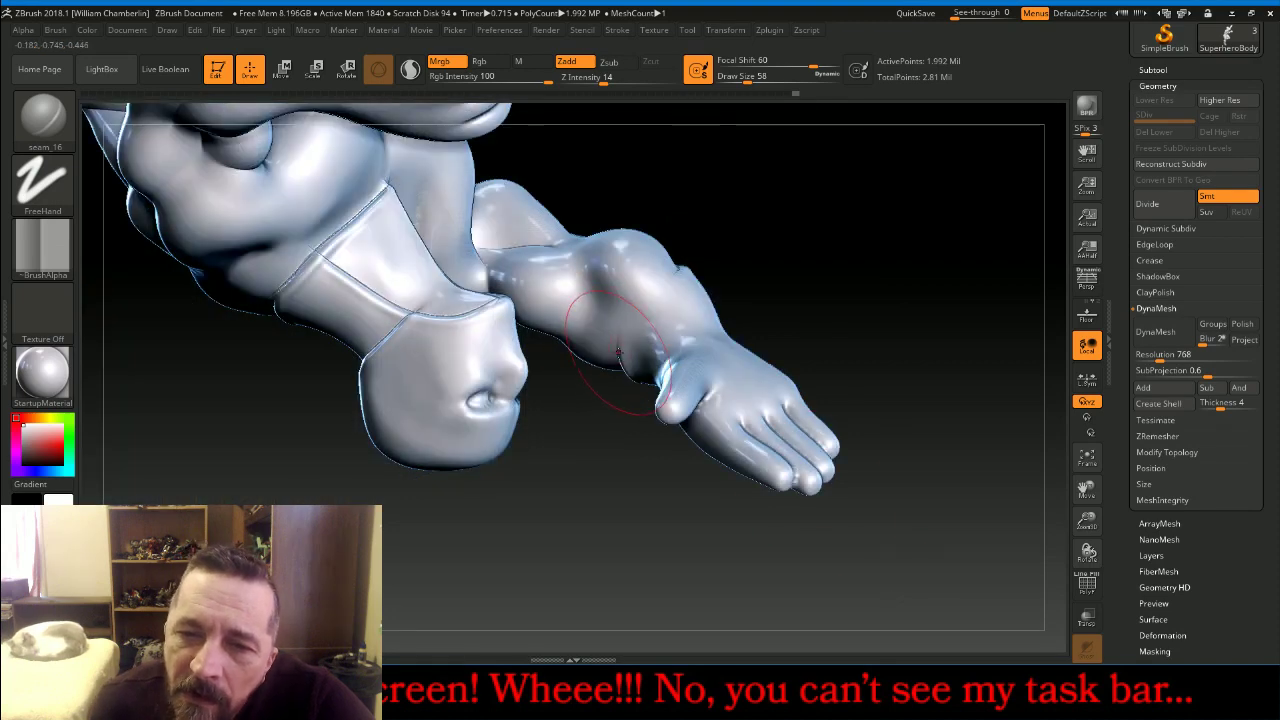
left_click_drag(615, 350, 676, 282)
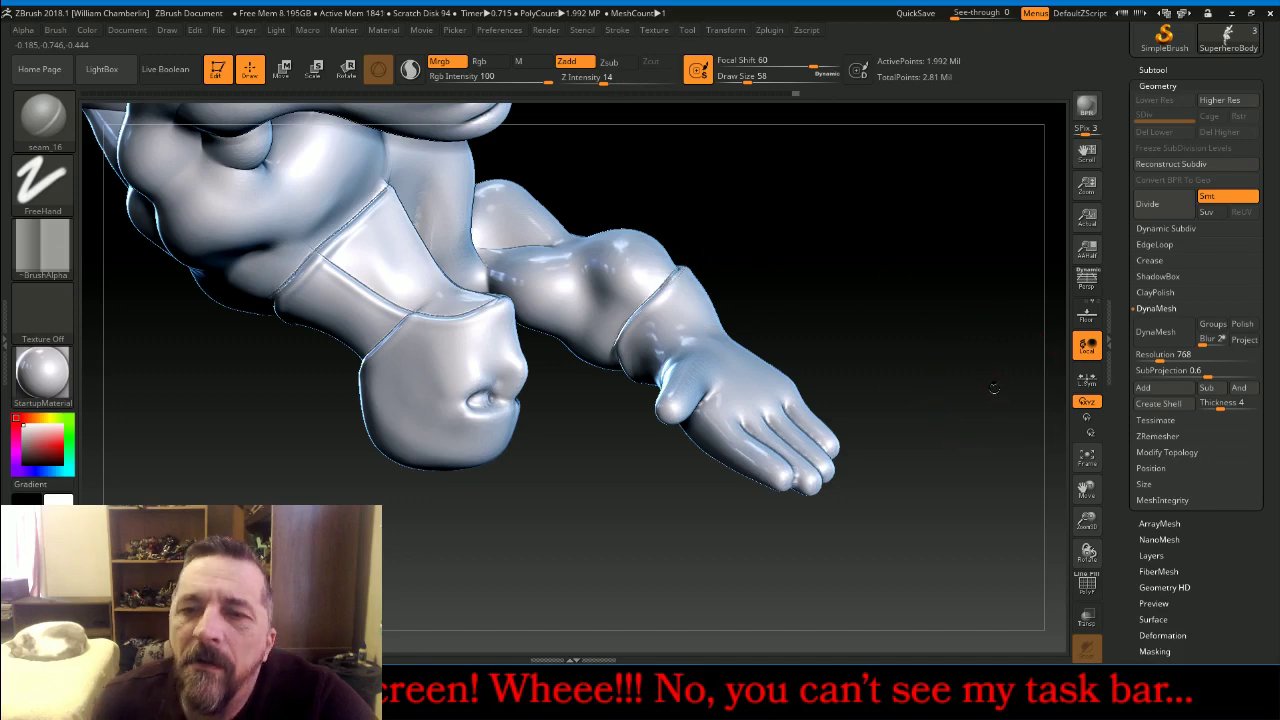
Carve a matching glove seam all the way around the forearm of the bent arm with the clenched fist
mouse_move(994, 389)
left_mouse_down()
mouse_move(940, 251)
mouse_move(1043, 466)
mouse_move(1089, 495)
left_mouse_up()
left_click_drag(753, 307, 422, 237)
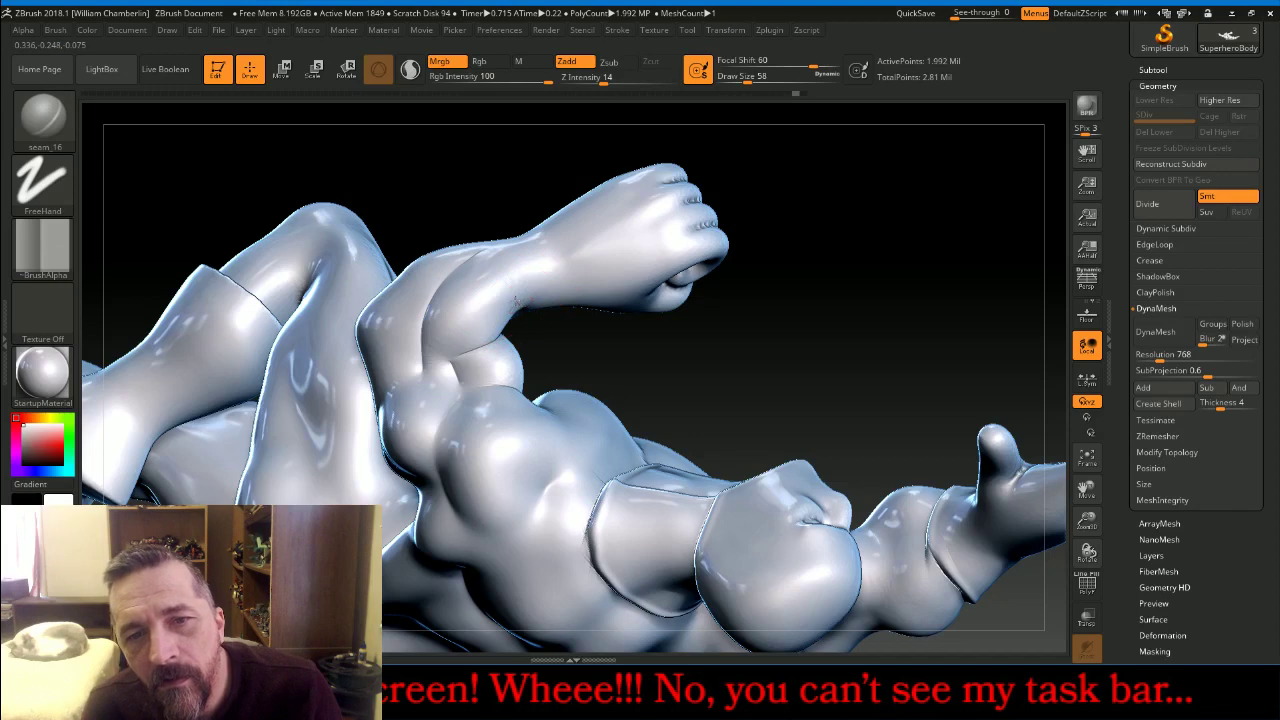
left_click_drag(480, 283, 413, 254)
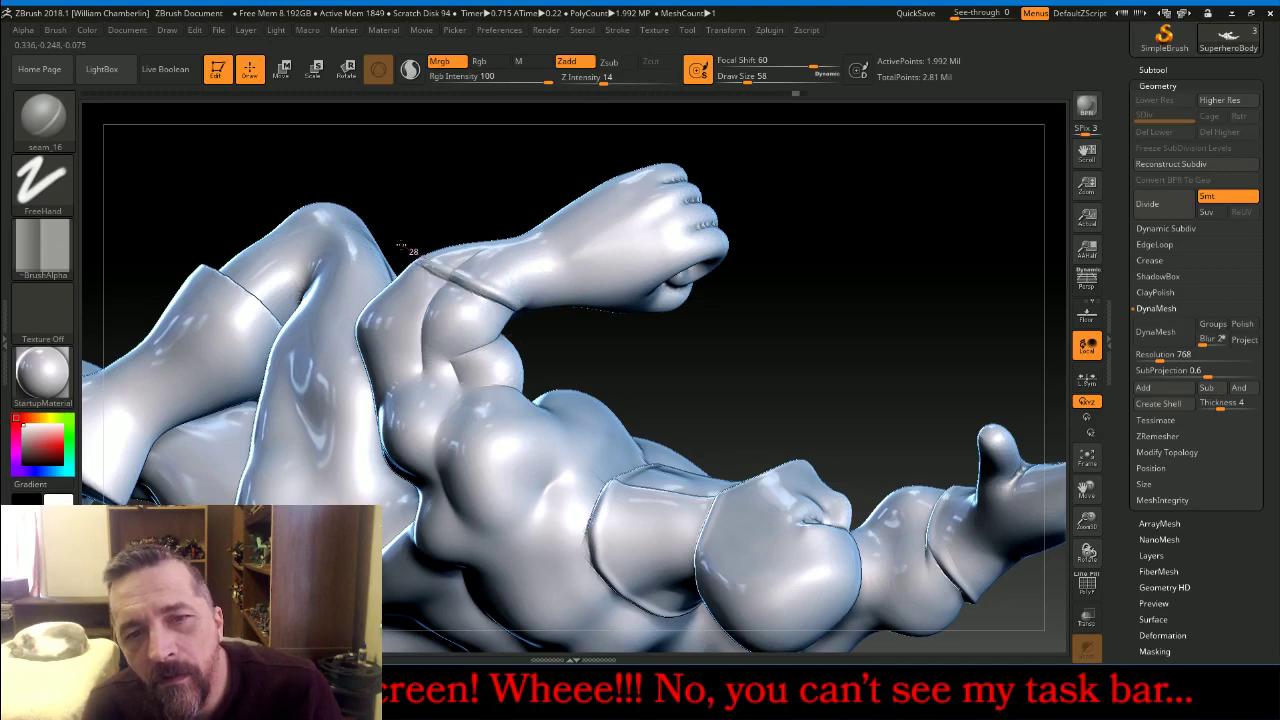
mouse_move(780, 367)
left_mouse_down()
mouse_move(795, 373)
mouse_move(717, 227)
mouse_move(730, 240)
left_mouse_up()
left_click_drag(780, 294, 850, 348)
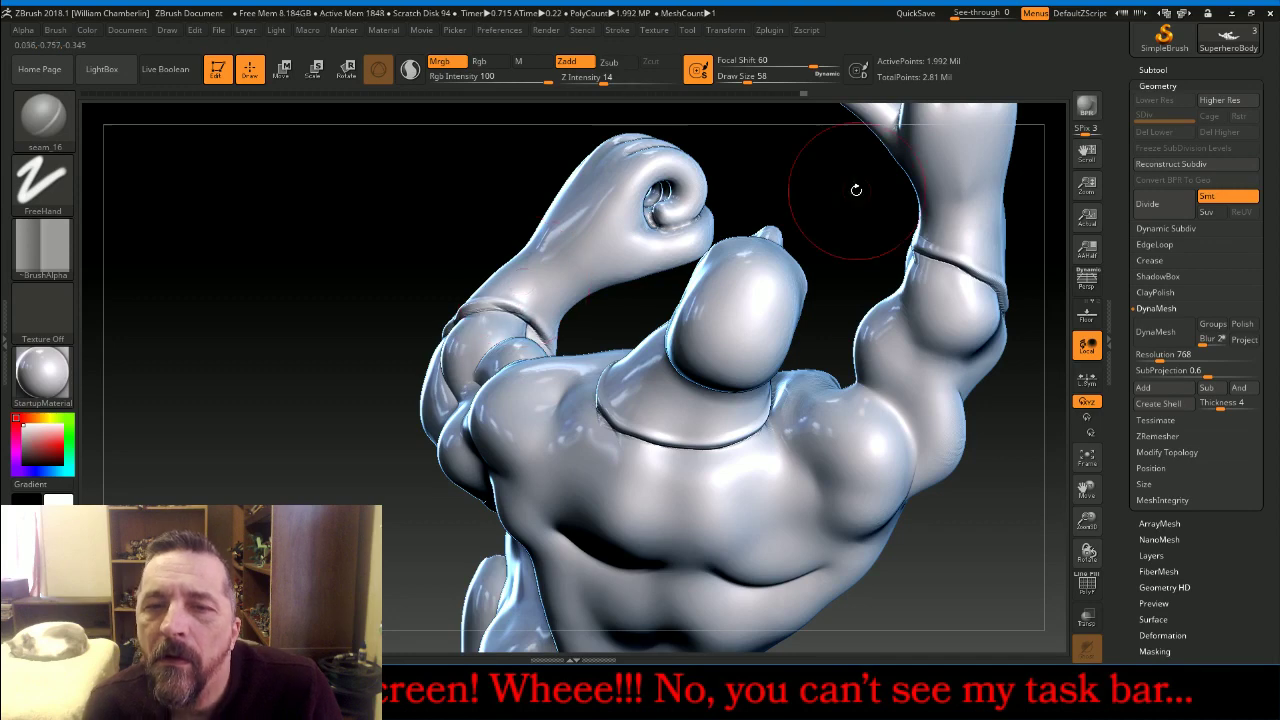
mouse_move(851, 186)
left_mouse_down()
mouse_move(748, 107)
mouse_move(685, 265)
mouse_move(630, 335)
left_mouse_up()
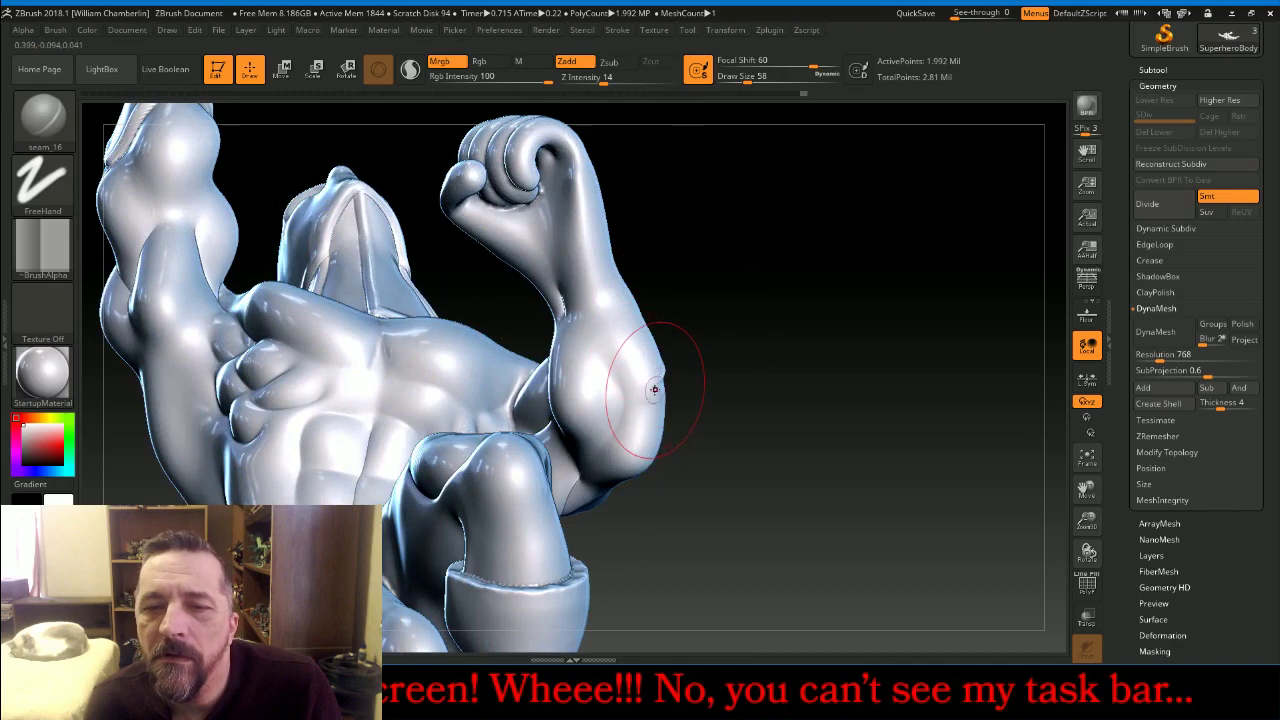
left_click_drag(654, 389, 560, 365)
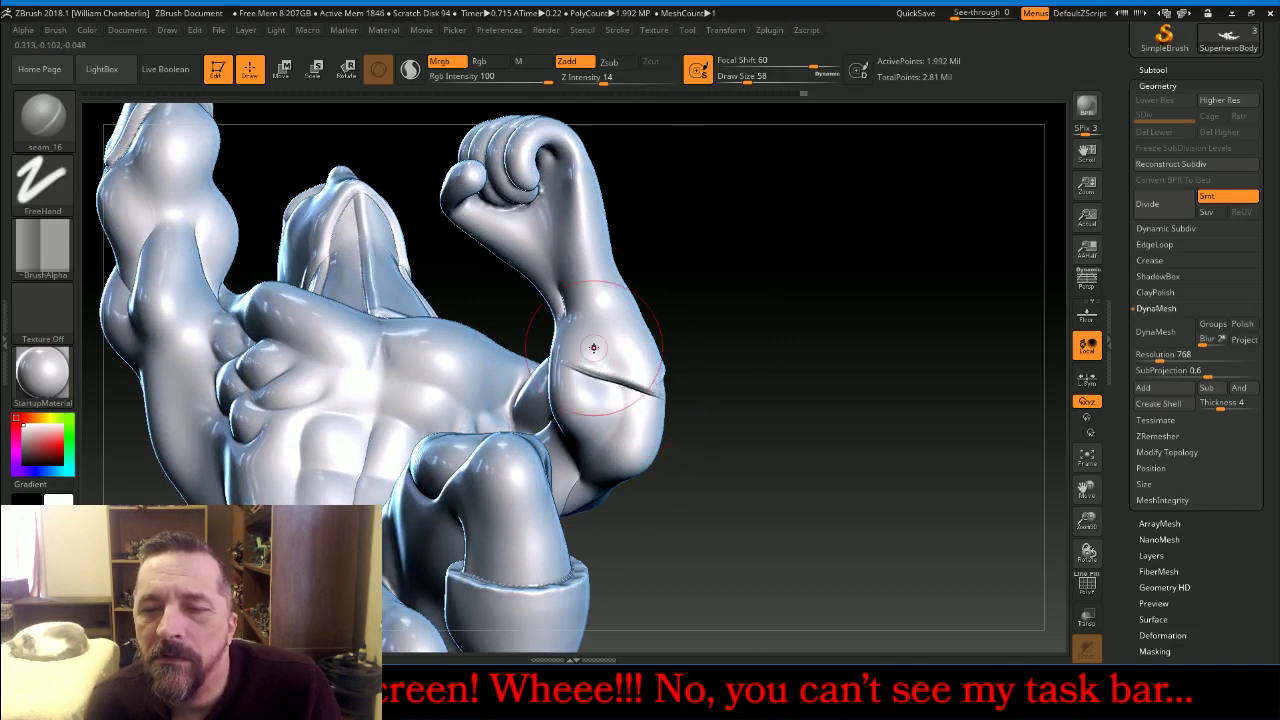
left_click_drag(850, 300, 700, 360)
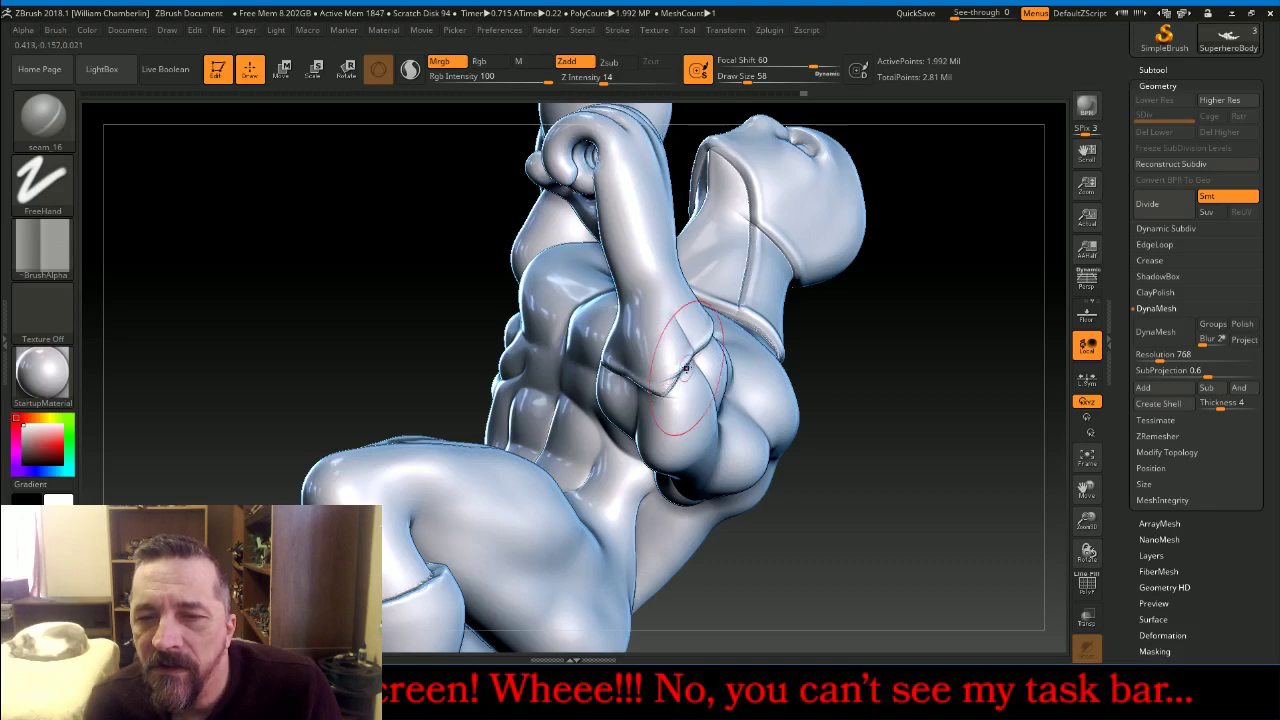
left_click_drag(686, 369, 657, 392)
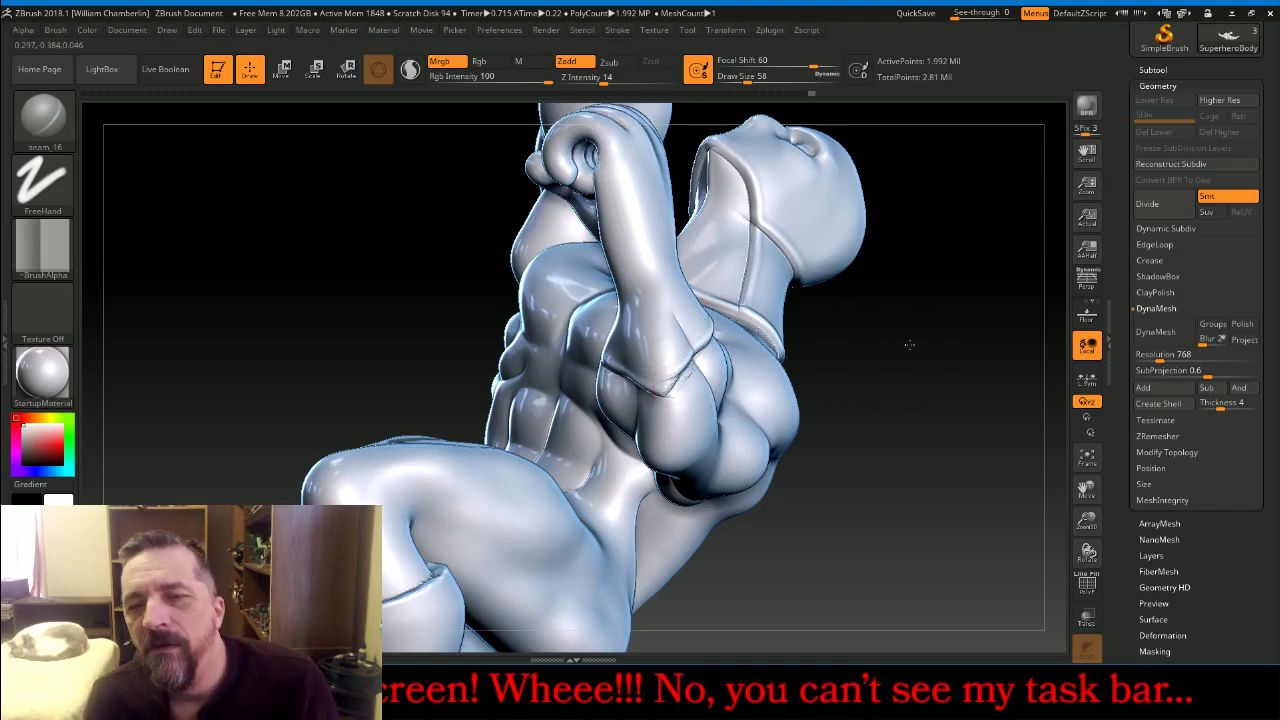
Set the brush's draw size to 70 and carve a costume seam around the raised arm's shoulder and down the side of the ribs
mouse_move(914, 327)
left_mouse_down()
mouse_move(926, 312)
mouse_move(966, 329)
mouse_move(757, 363)
mouse_move(648, 323)
left_mouse_up()
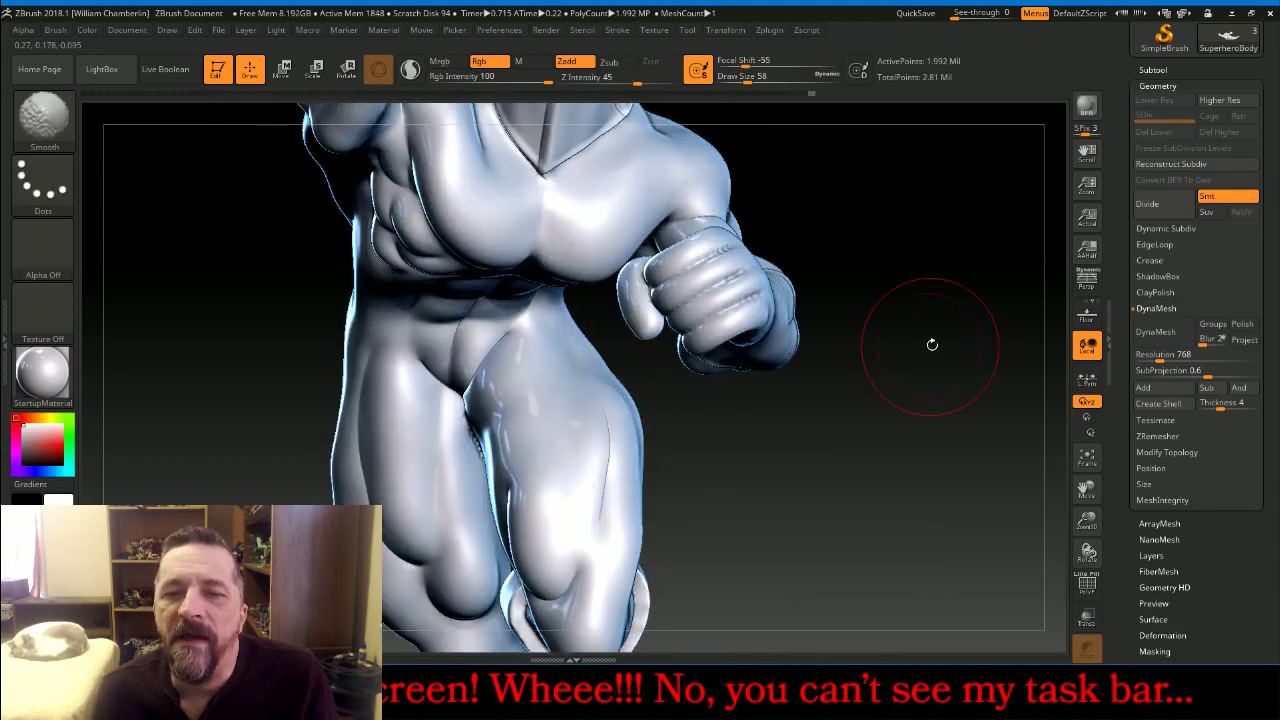
mouse_move(1087, 520)
left_mouse_down()
mouse_move(1078, 476)
mouse_move(986, 456)
mouse_move(933, 359)
left_mouse_up()
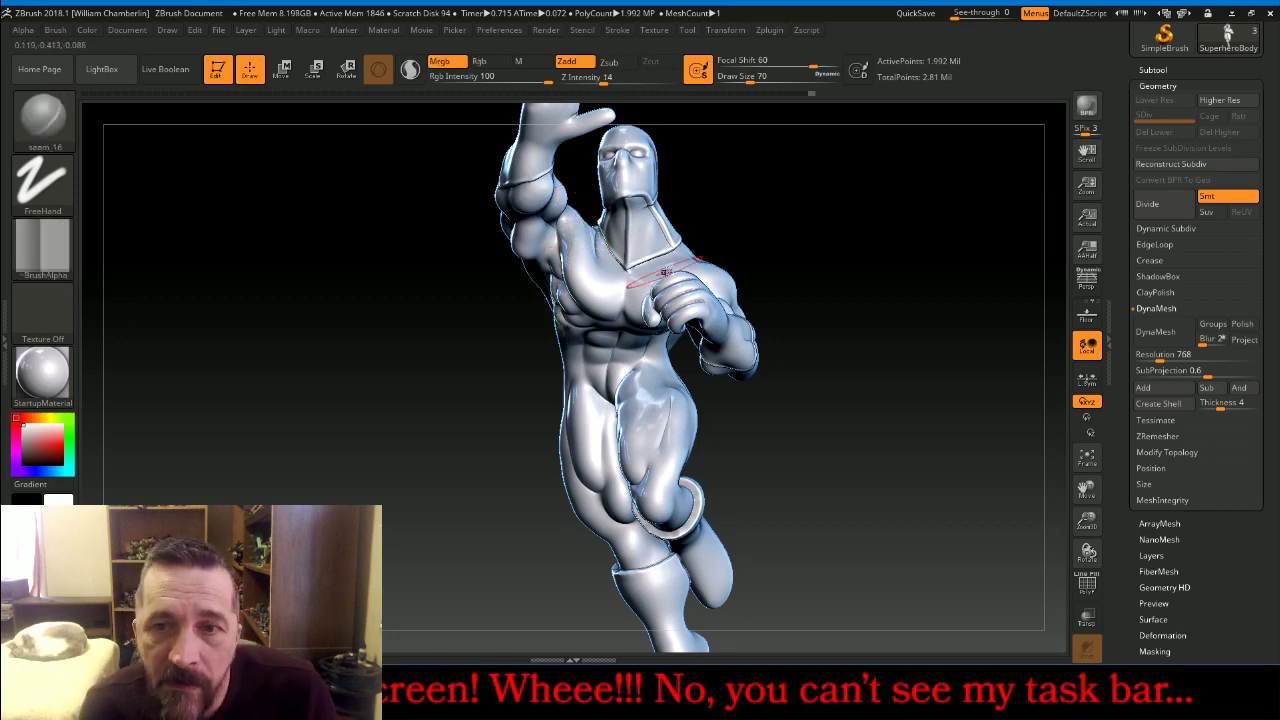
left_click_drag(816, 216, 834, 158)
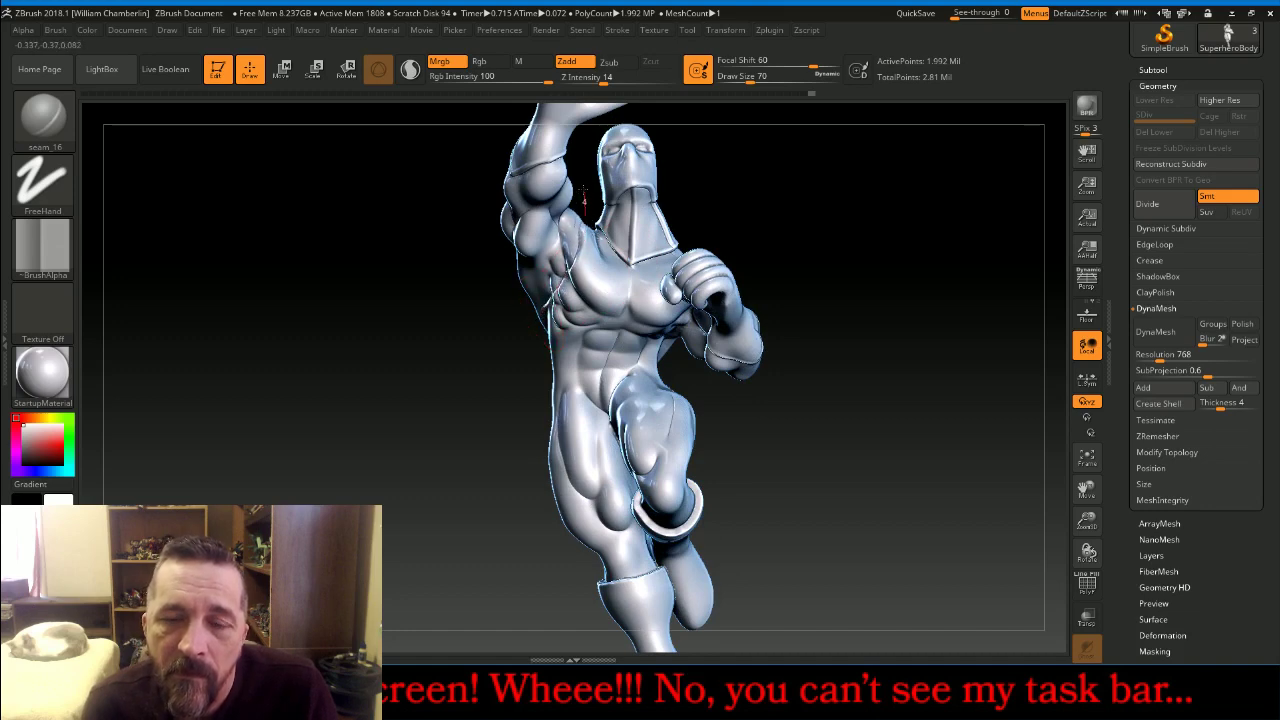
left_click_drag(866, 211, 850, 380)
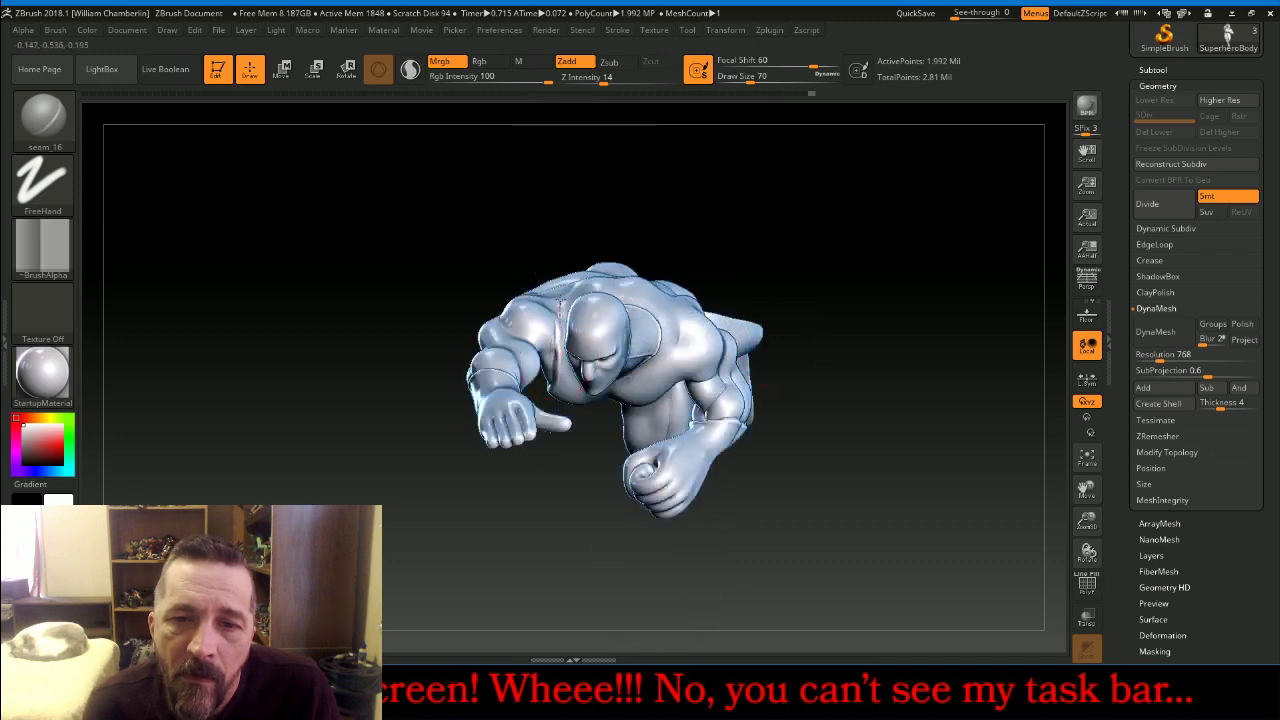
left_click_drag(823, 217, 797, 226)
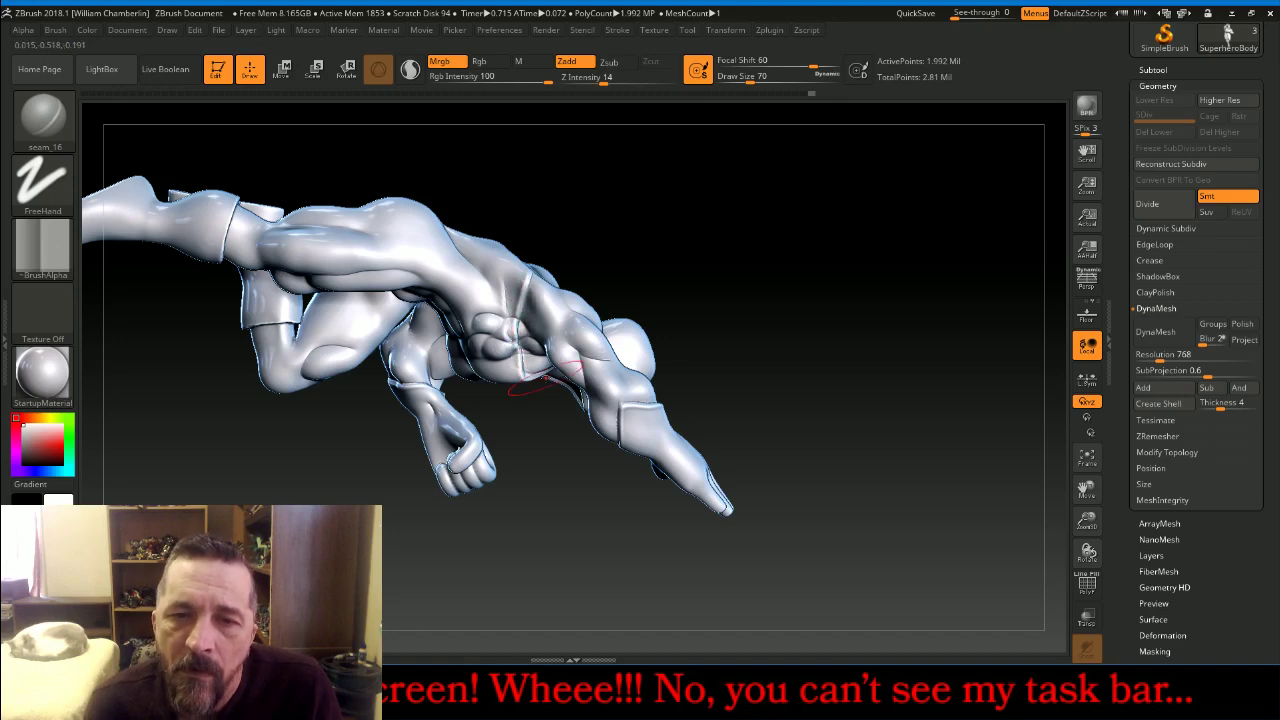
mouse_move(820, 262)
left_mouse_down()
mouse_move(840, 251)
mouse_move(640, 271)
left_mouse_up()
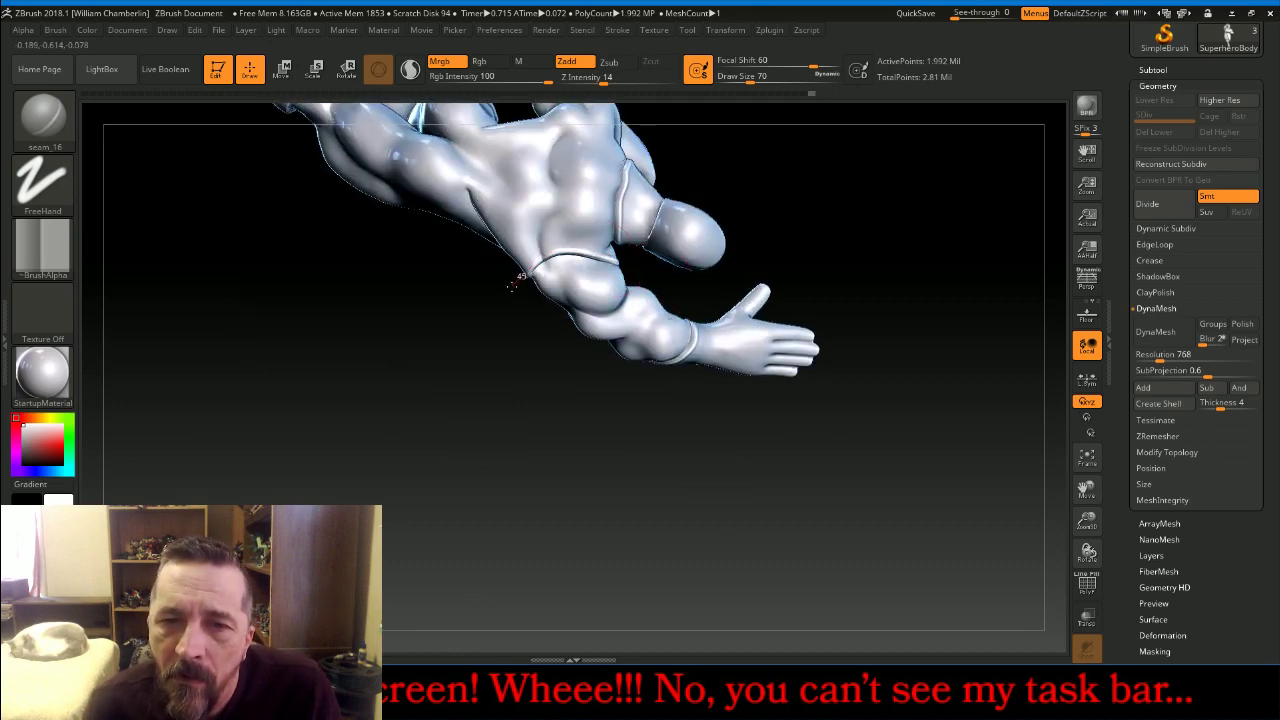
Carve a matching seam on the bent arm's side, from beside the chest around the back and over the front of the shoulder
mouse_move(626, 509)
left_mouse_down()
mouse_move(579, 513)
mouse_move(980, 330)
mouse_move(985, 276)
mouse_move(731, 227)
left_mouse_up()
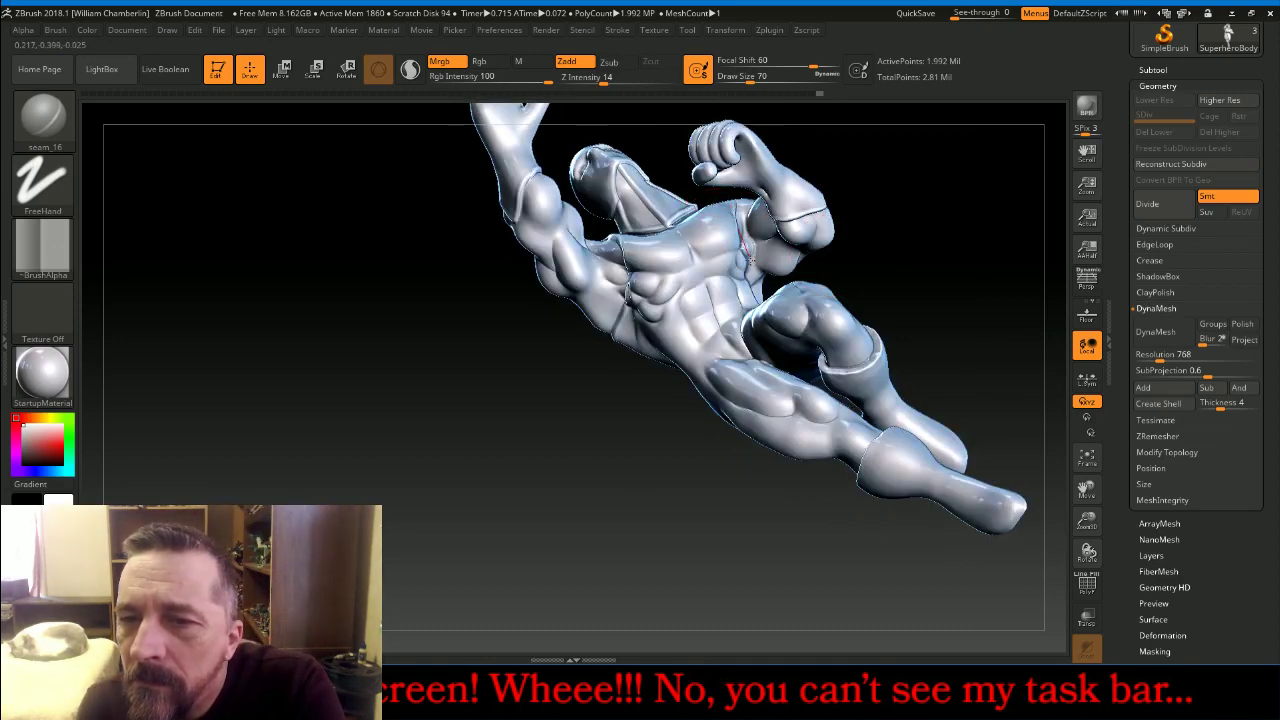
left_click_drag(748, 258, 760, 298)
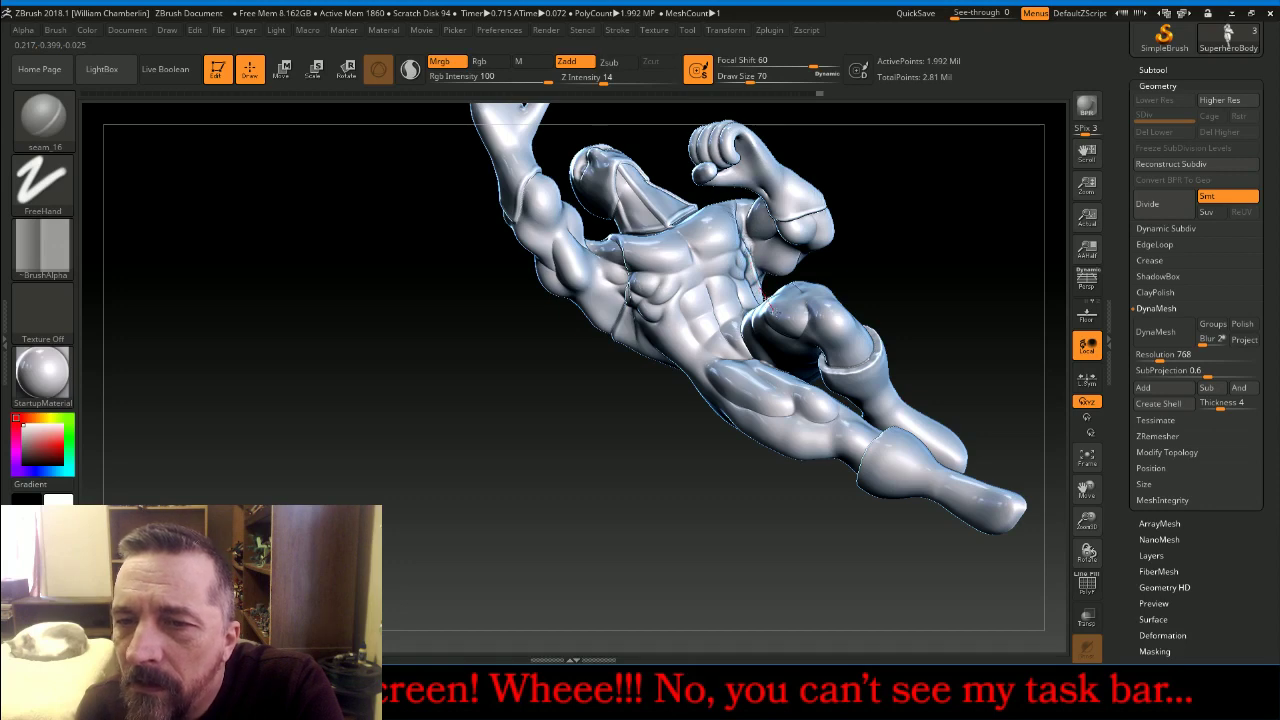
left_click_drag(1020, 300, 1003, 278)
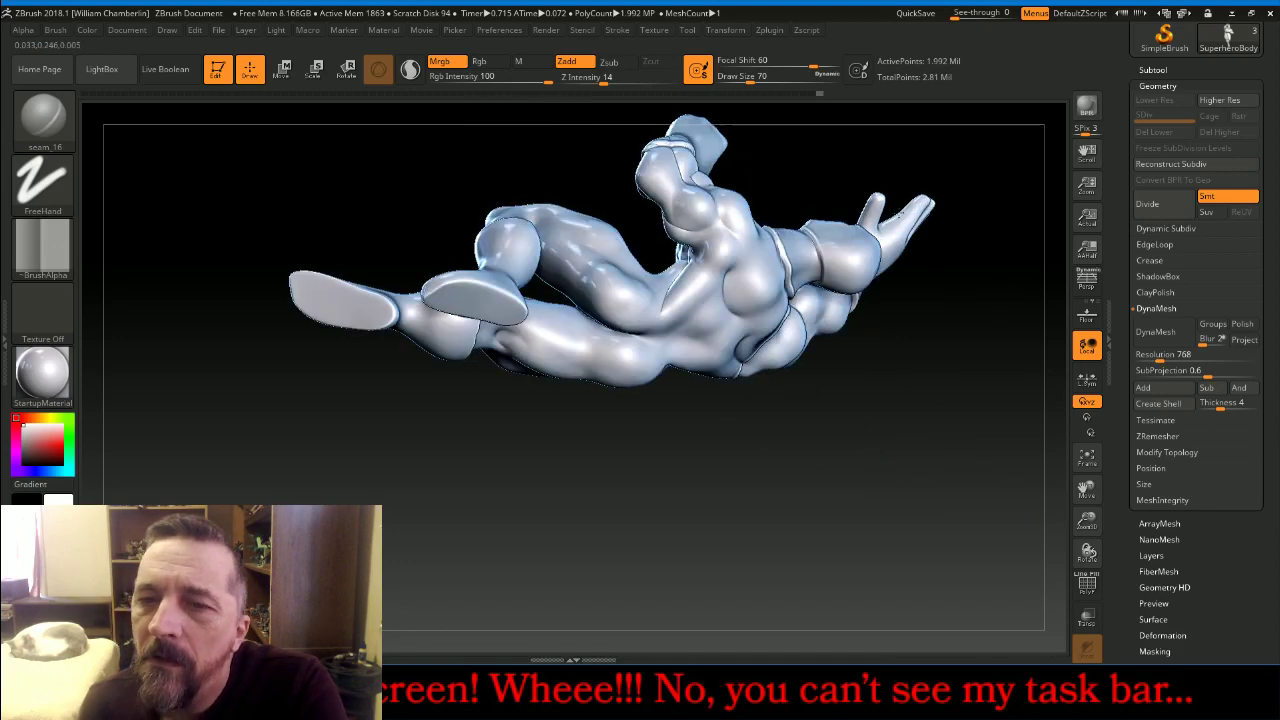
left_click_drag(716, 270, 742, 271)
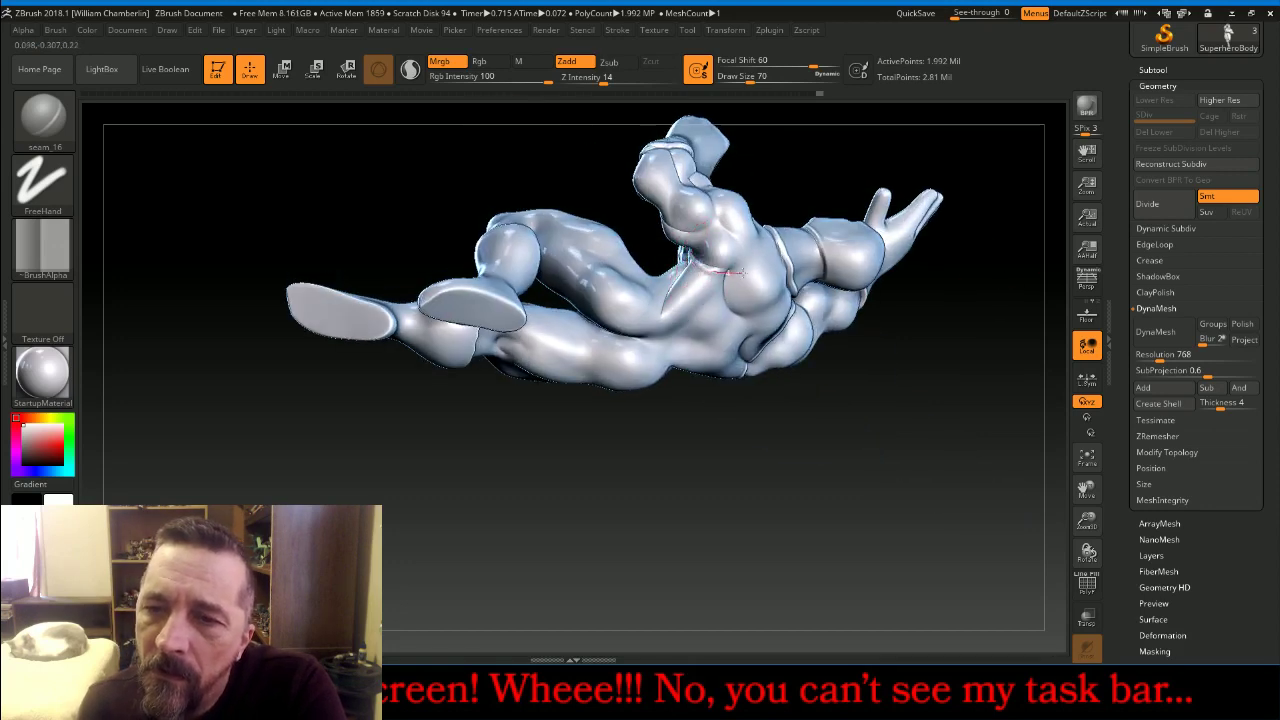
left_click_drag(848, 189, 800, 196)
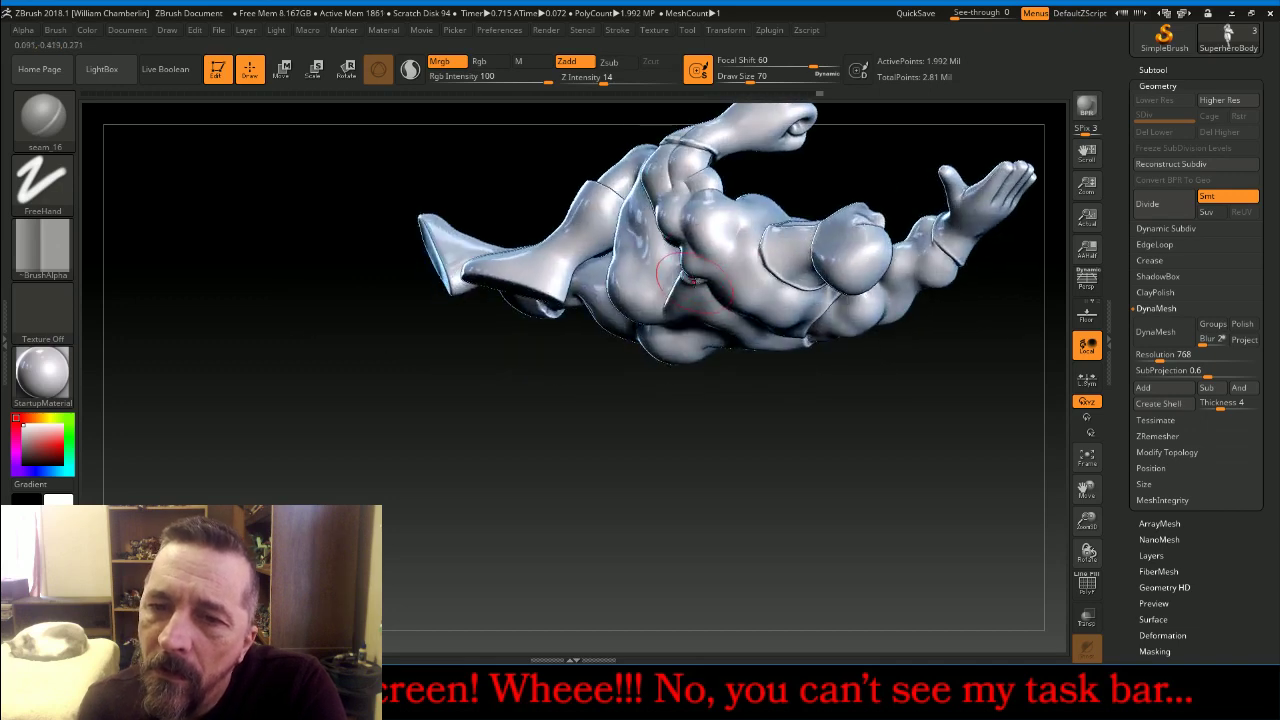
mouse_move(716, 268)
left_mouse_down()
mouse_move(742, 250)
mouse_move(741, 211)
left_mouse_up()
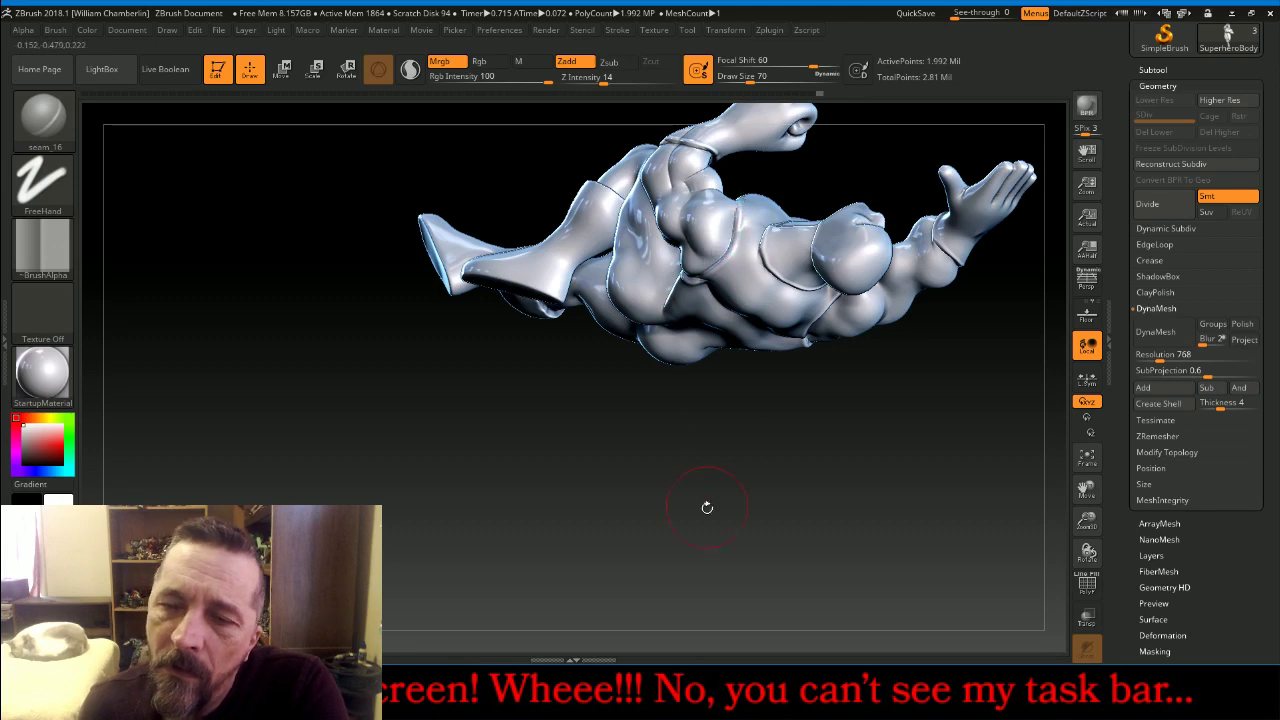
mouse_move(703, 509)
left_mouse_down()
mouse_move(750, 292)
mouse_move(700, 325)
left_mouse_up()
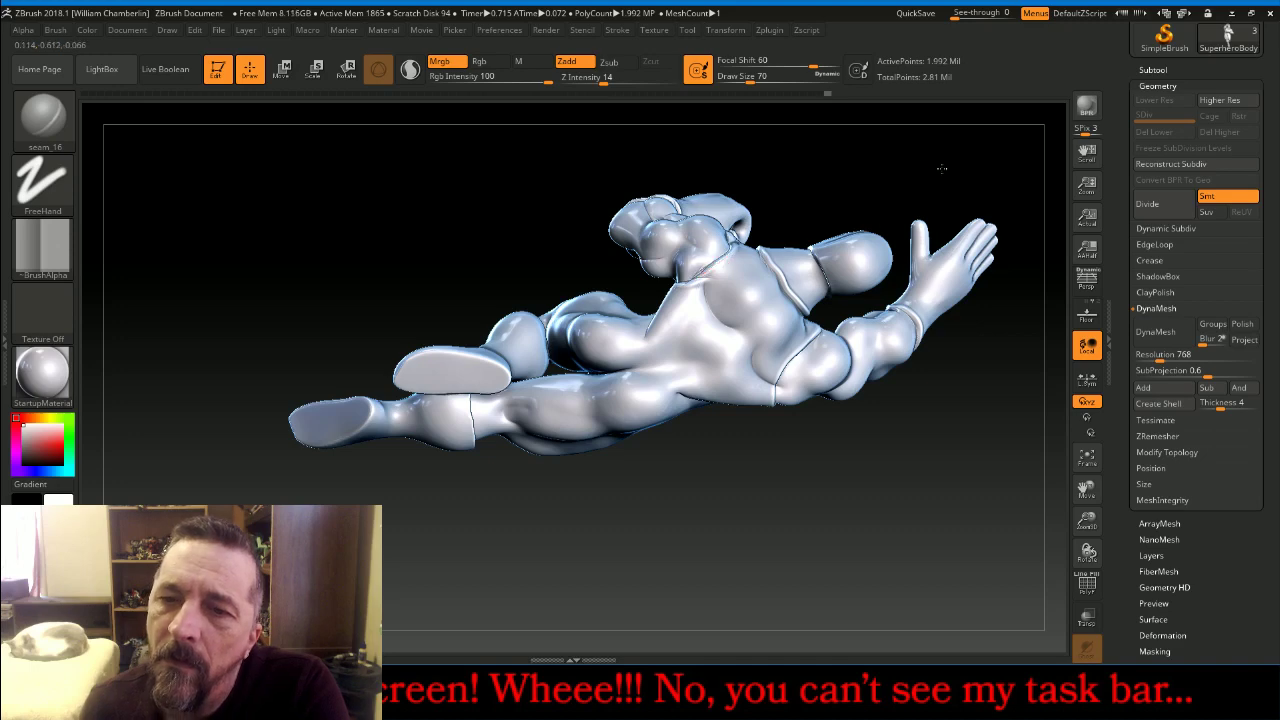
left_click_drag(943, 171, 950, 270)
left_click_drag(704, 246, 688, 258)
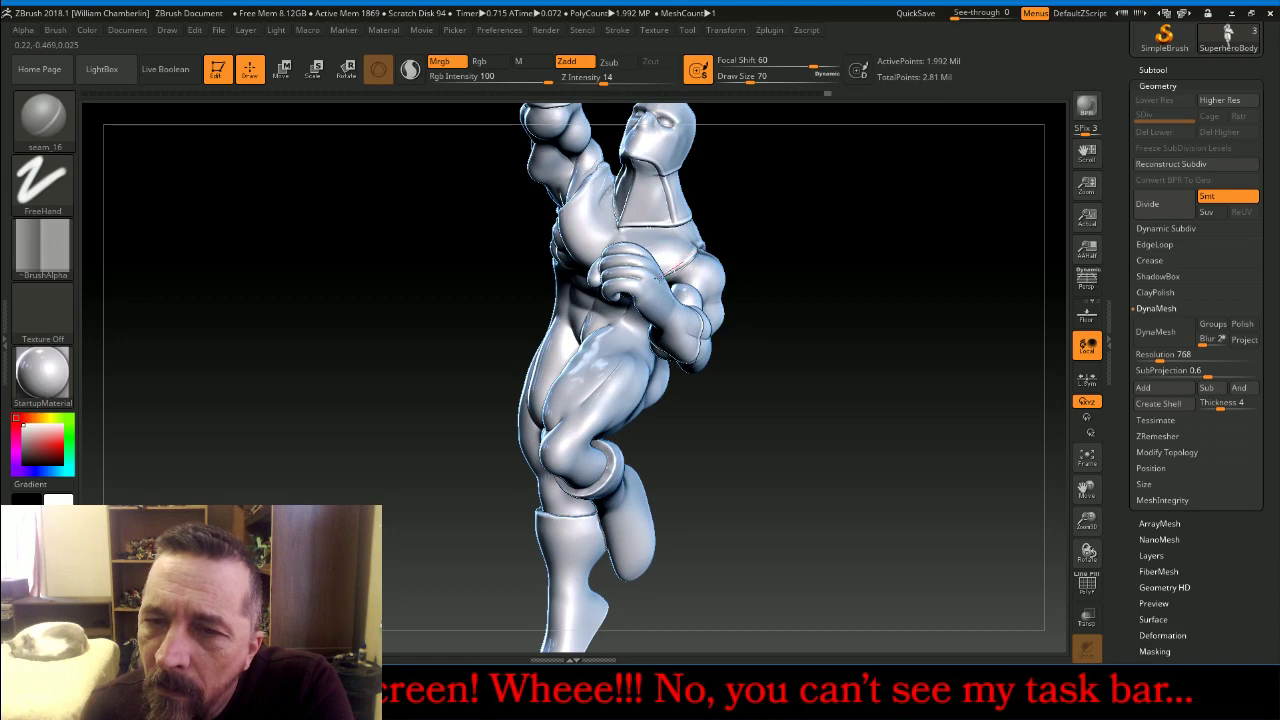
Carve slanted trunk-leg seams across the front of the standing thigh and the front and outer hip of the raised thigh
left_click_drag(857, 480, 825, 400)
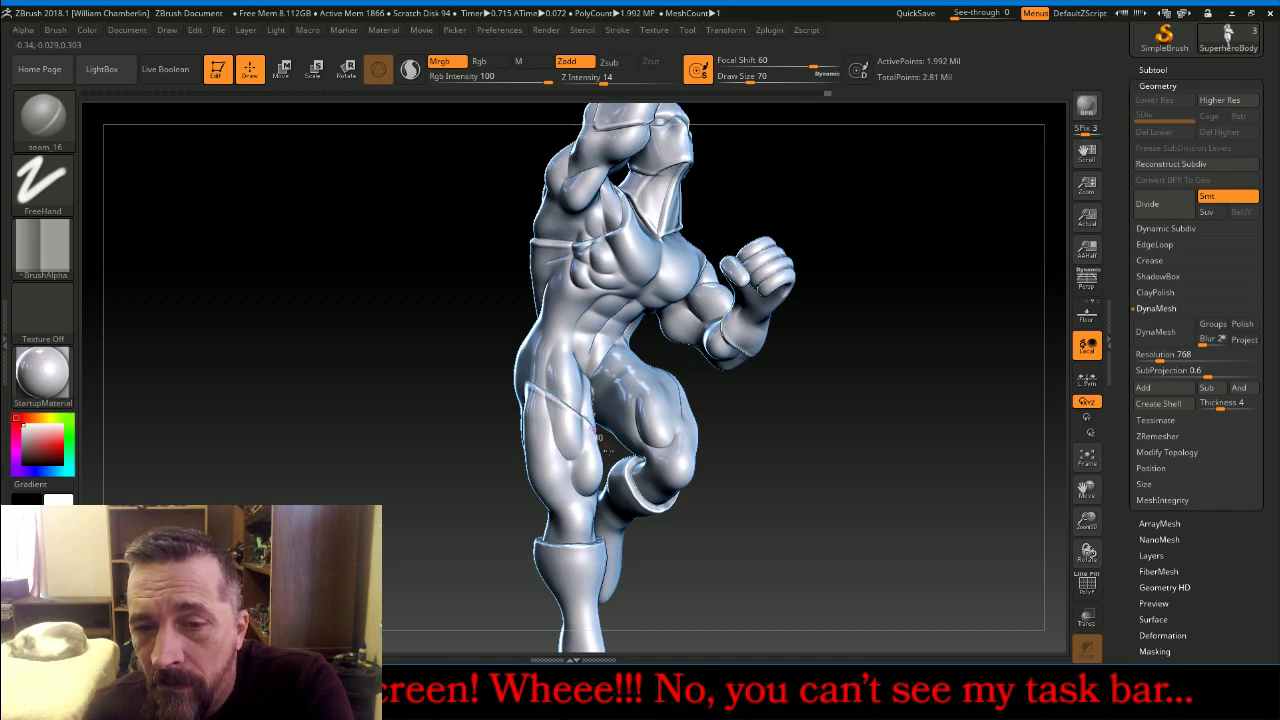
mouse_move(760, 445)
left_mouse_down()
mouse_move(797, 447)
mouse_move(677, 366)
left_mouse_up()
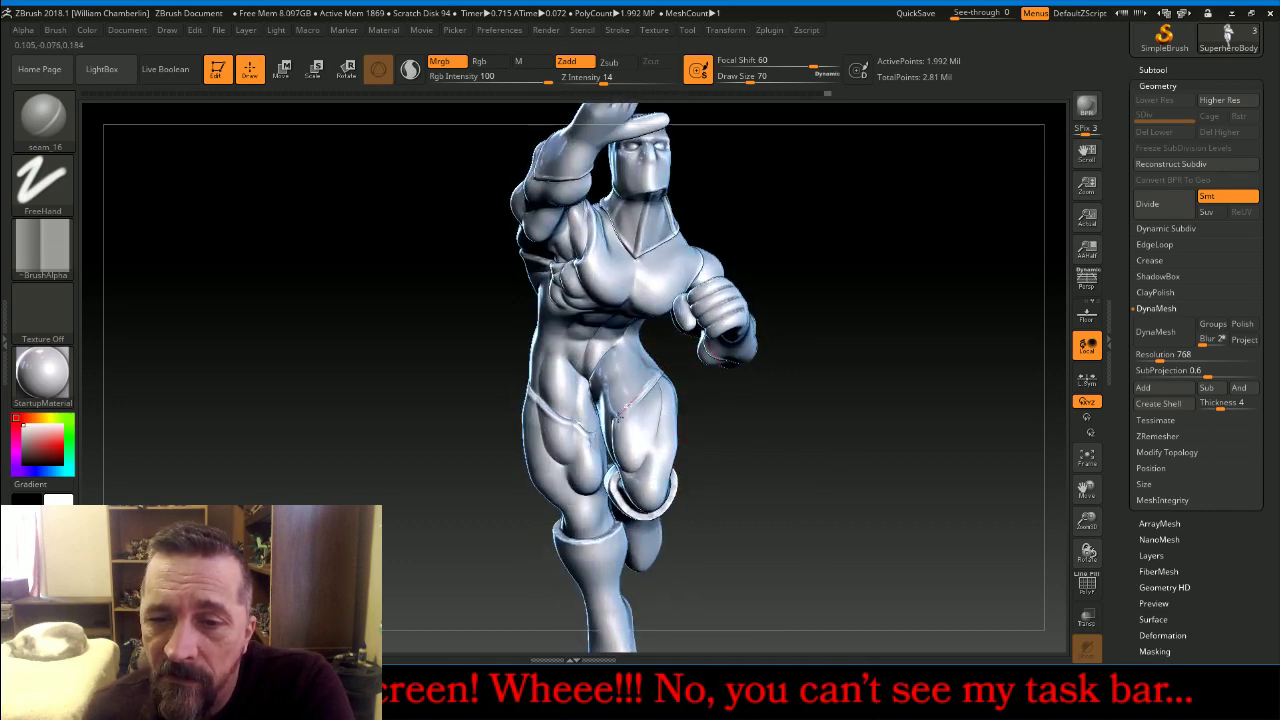
mouse_move(612, 420)
left_mouse_down()
mouse_move(582, 475)
mouse_move(600, 418)
mouse_move(614, 470)
left_mouse_up()
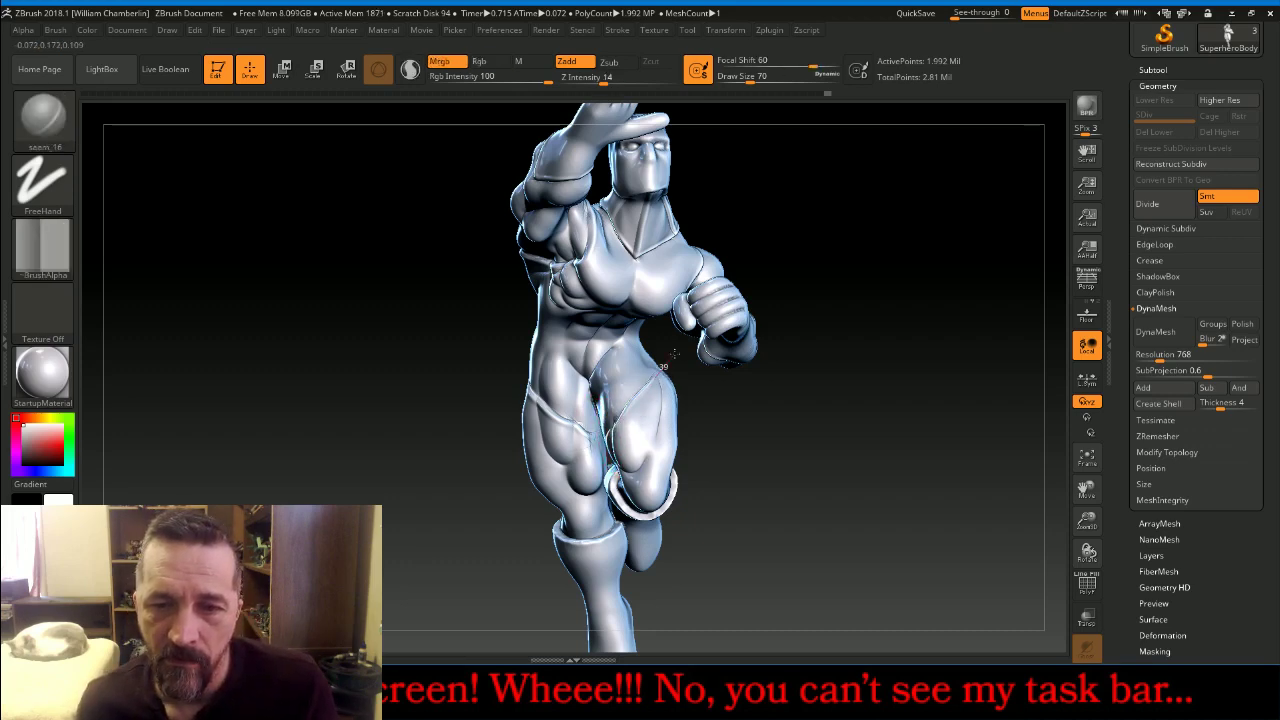
left_click_drag(812, 482, 728, 446)
left_click_drag(662, 372, 668, 442)
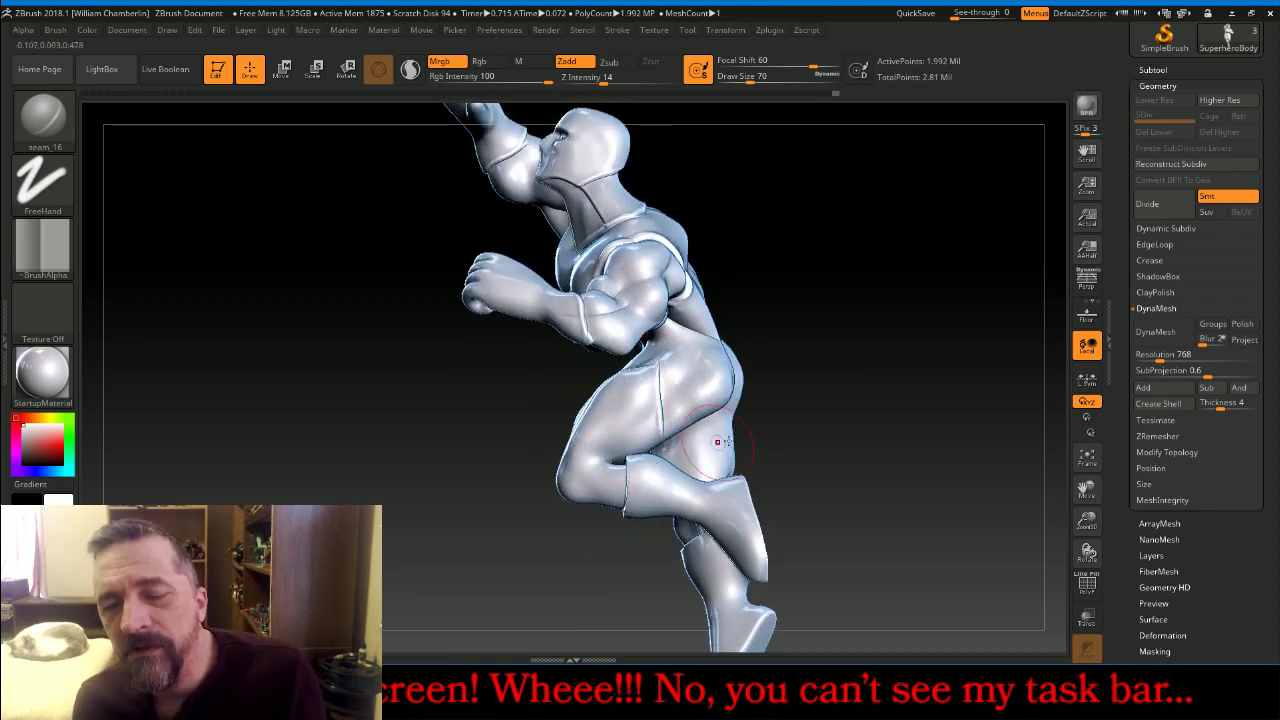
Continue the trunk-leg seams around the undersides and backs of both thighs to close the loops
left_click_drag(905, 430, 866, 374)
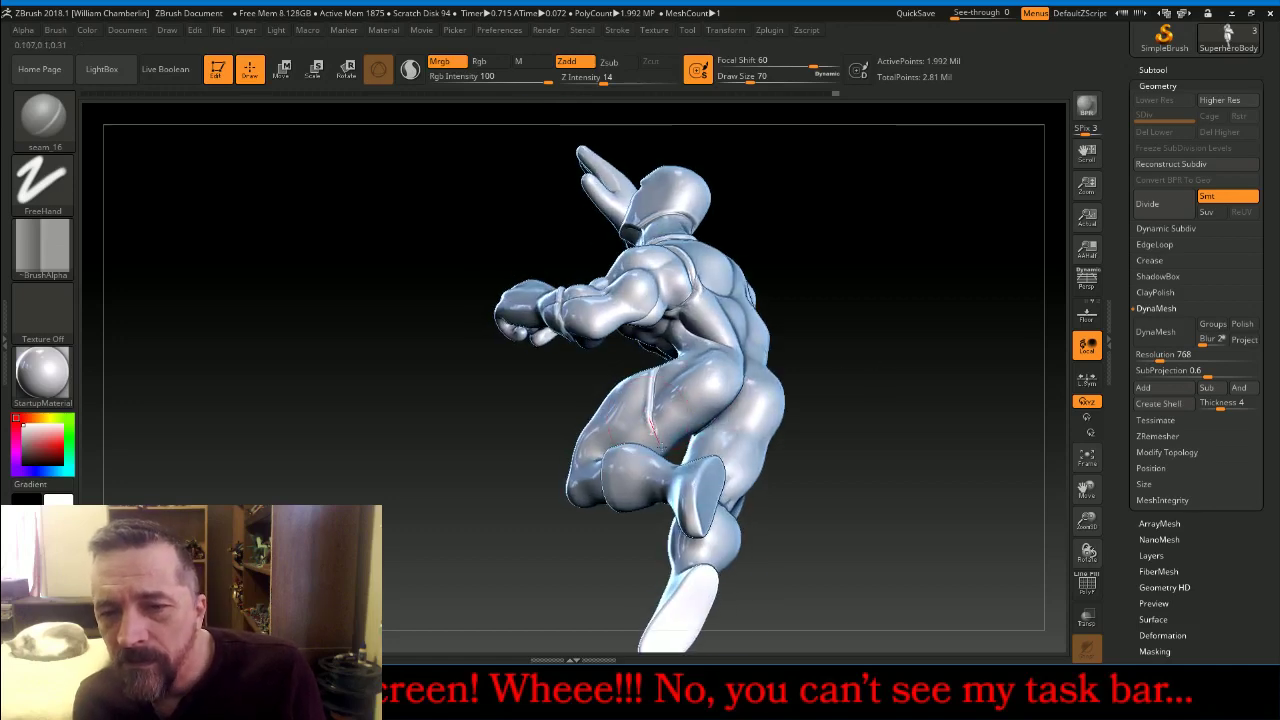
mouse_move(905, 432)
left_mouse_down()
mouse_move(933, 407)
mouse_move(914, 230)
mouse_move(896, 240)
left_mouse_up()
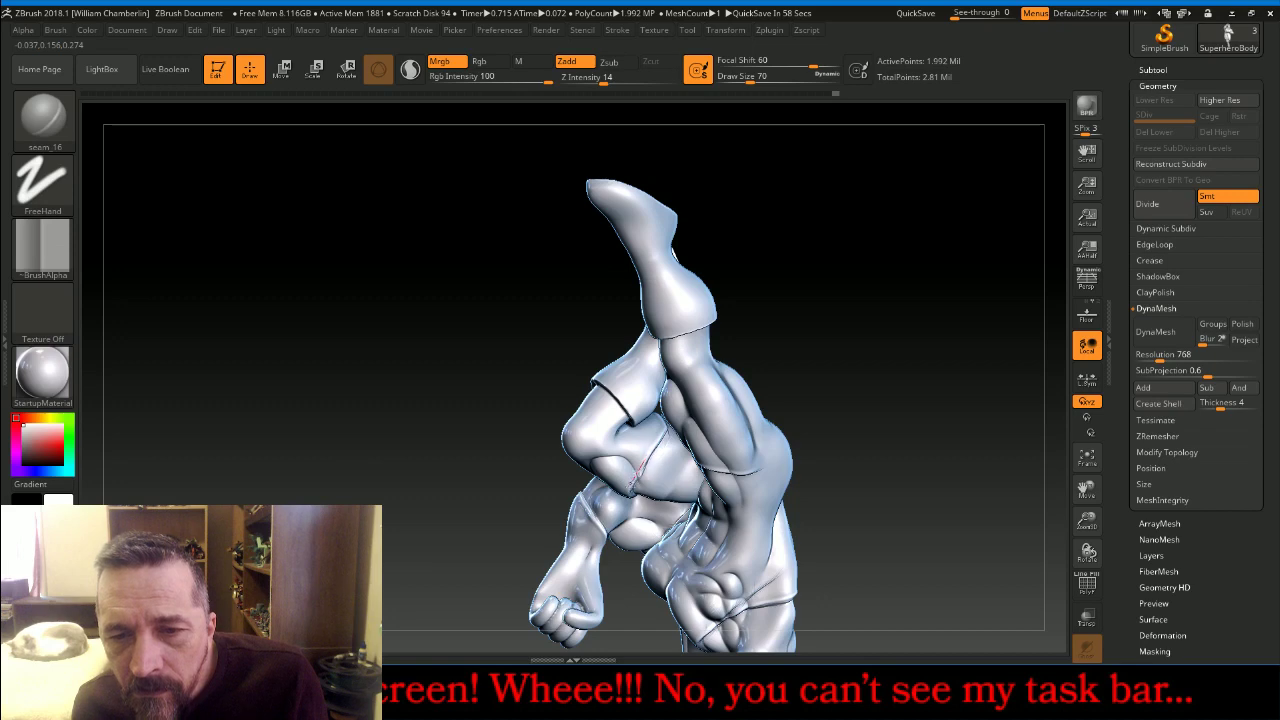
left_click_drag(917, 406, 860, 440)
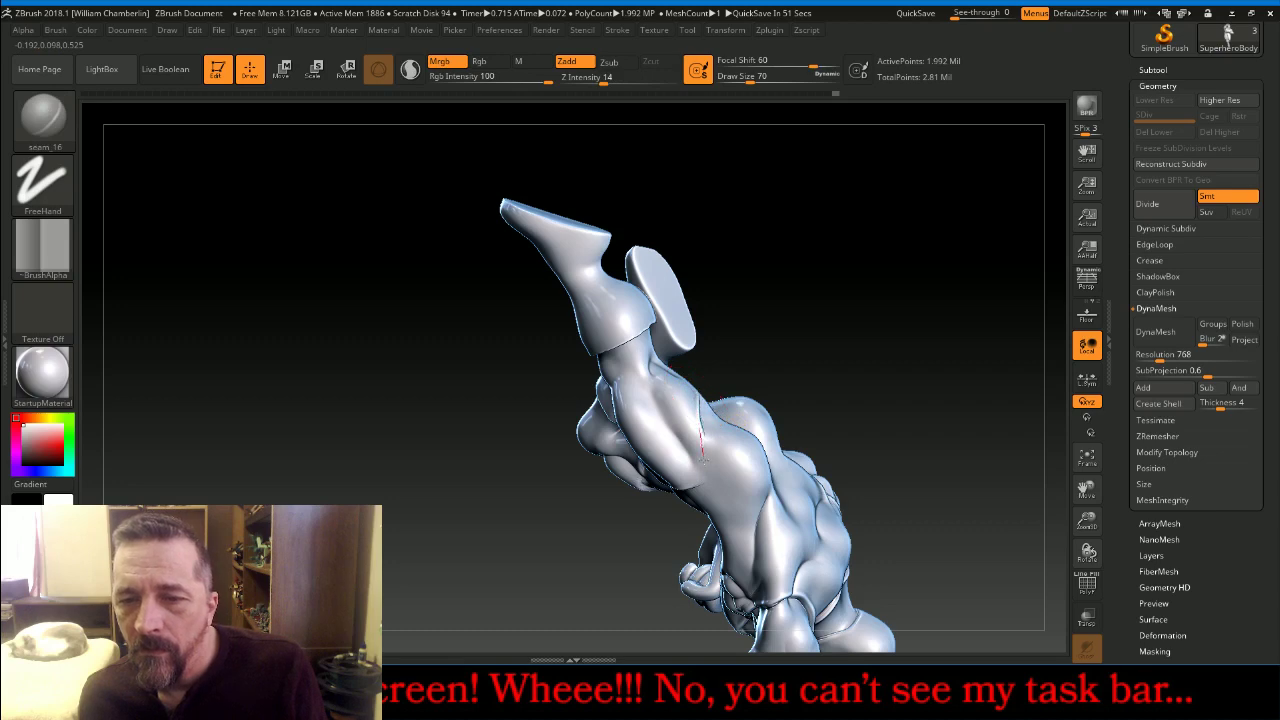
mouse_move(986, 286)
left_mouse_down()
mouse_move(937, 386)
mouse_move(790, 372)
left_mouse_up()
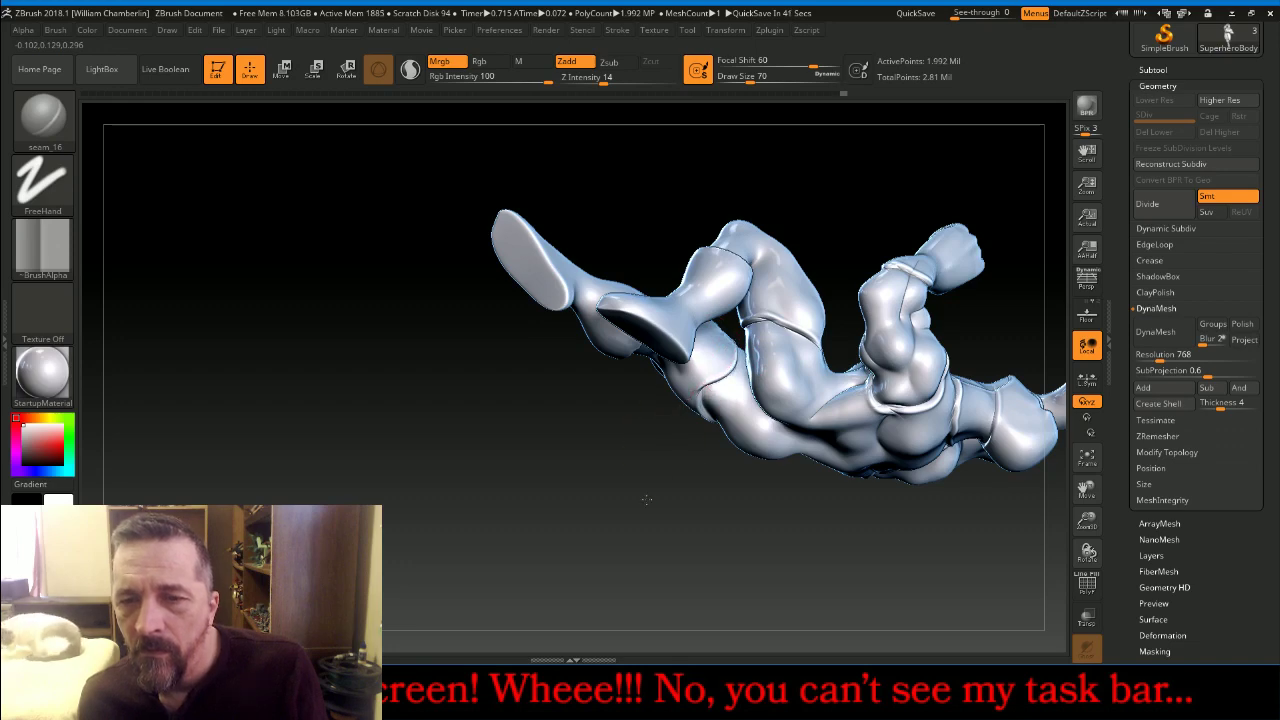
mouse_move(646, 499)
left_mouse_down()
mouse_move(743, 251)
mouse_move(815, 300)
mouse_move(765, 330)
left_mouse_up()
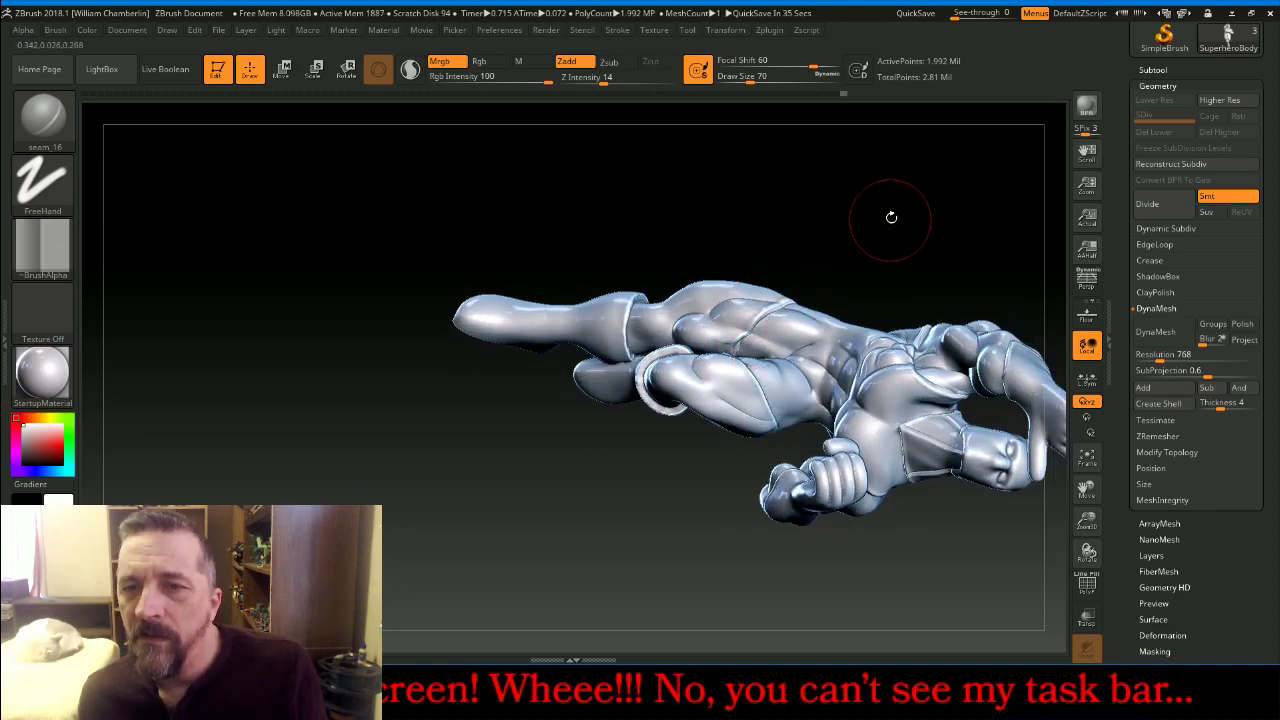
Carve a costume seam down each flank, from the shoulder seam at the ribs to the trunk seam at the hip
mouse_move(894, 214)
left_mouse_down()
mouse_move(951, 223)
mouse_move(957, 211)
mouse_move(864, 335)
left_mouse_up()
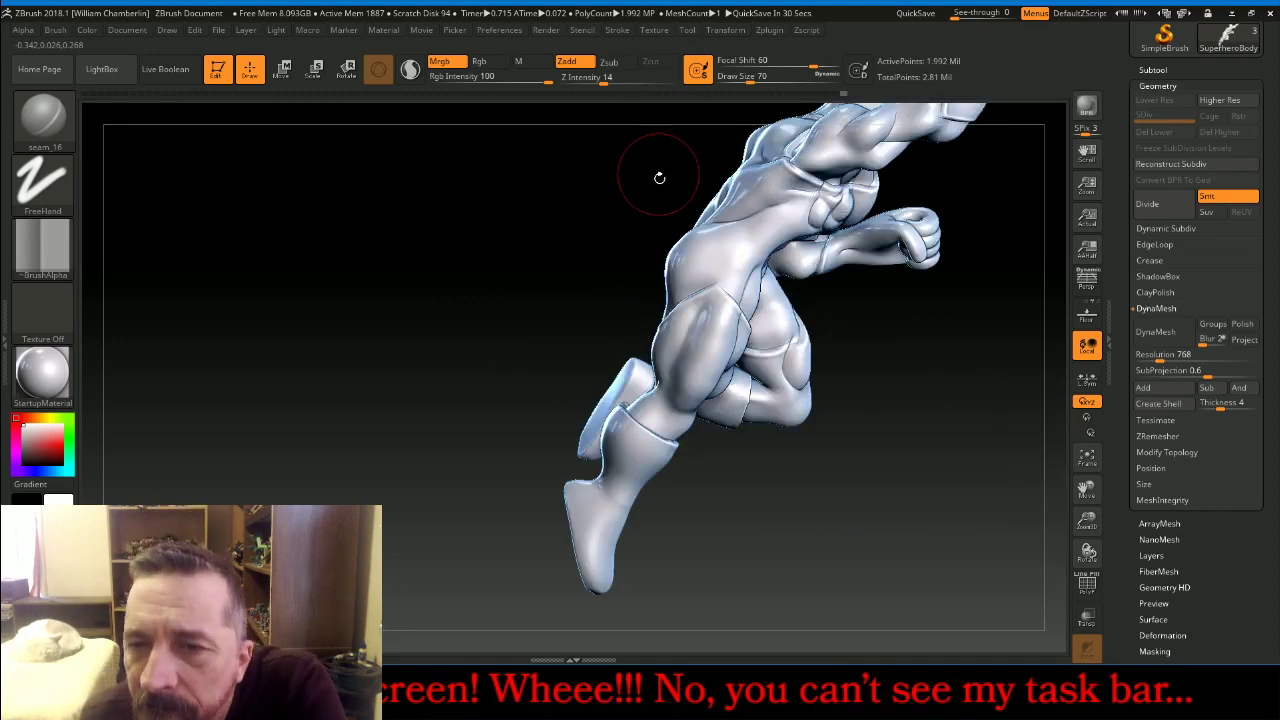
left_click_drag(744, 258, 797, 190)
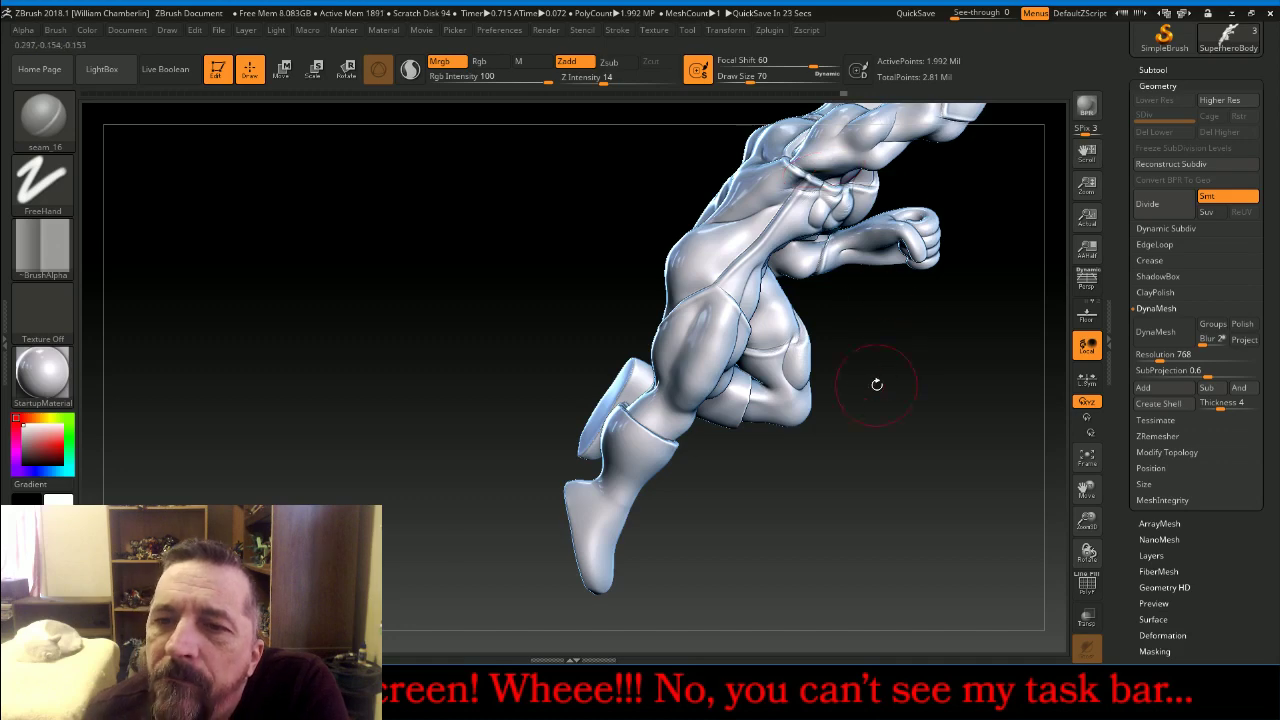
left_click_drag(877, 380, 809, 251)
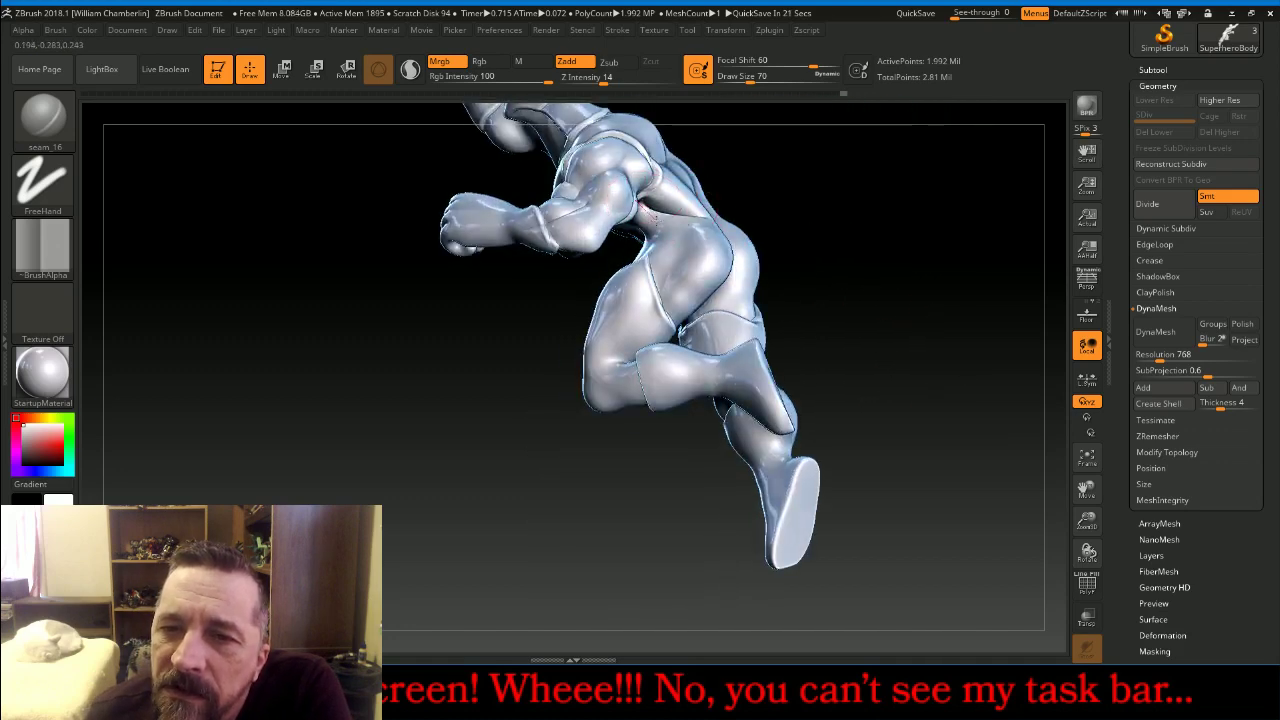
left_click_drag(666, 232, 686, 238)
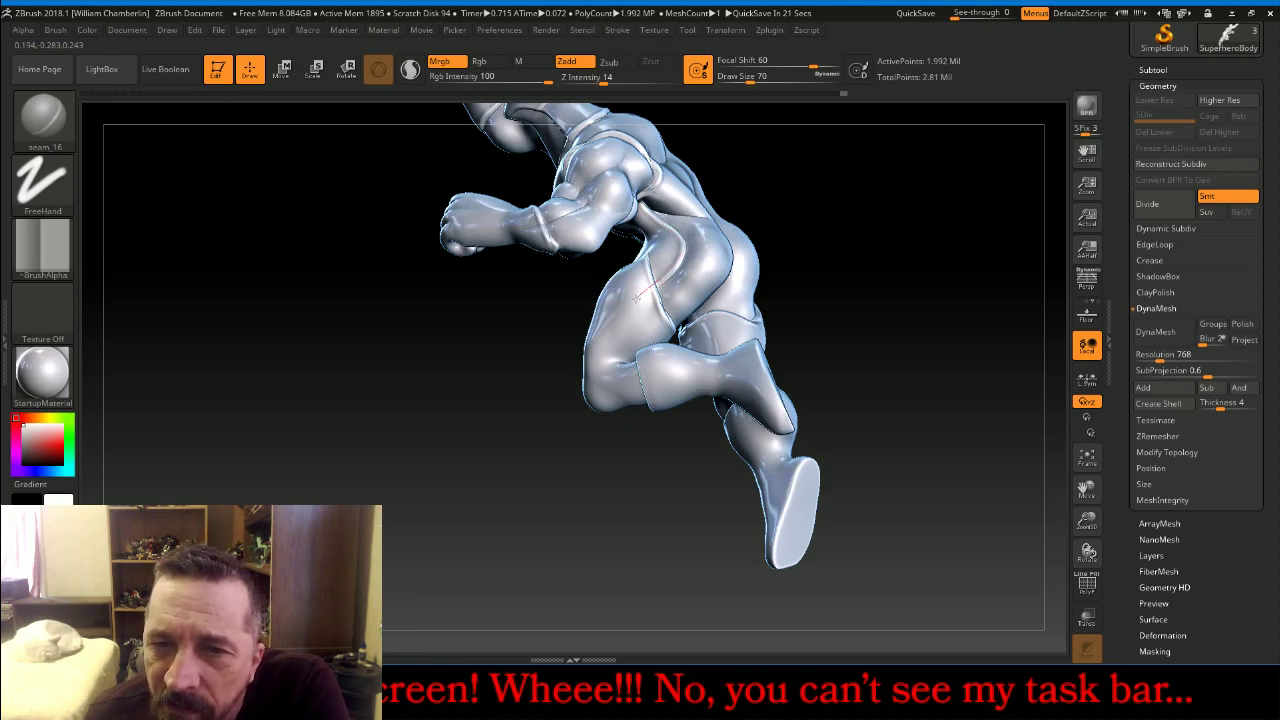
left_click_drag(923, 286, 968, 339)
left_click_drag(1056, 476, 1028, 371)
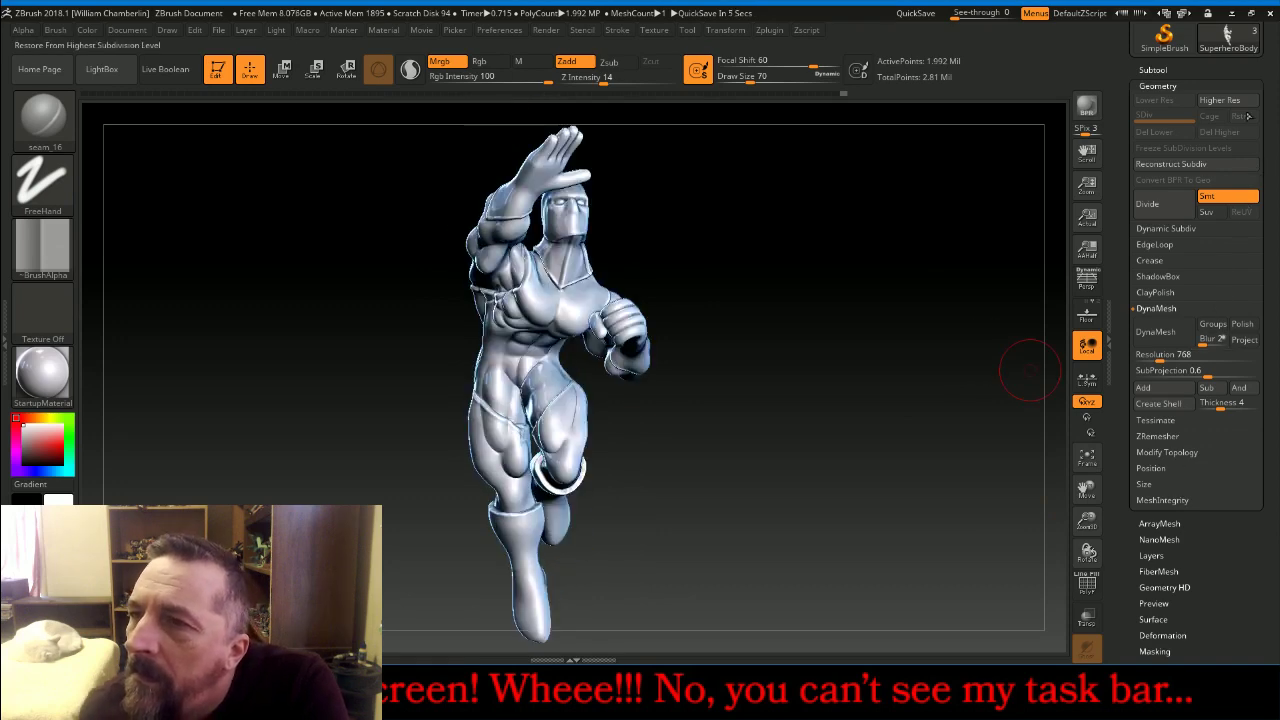
Show the SuperheroEnergy and SuperheroBase subtools and frame the whole figure on its base to review the seams
left_click(1188, 70)
left_click(1252, 148)
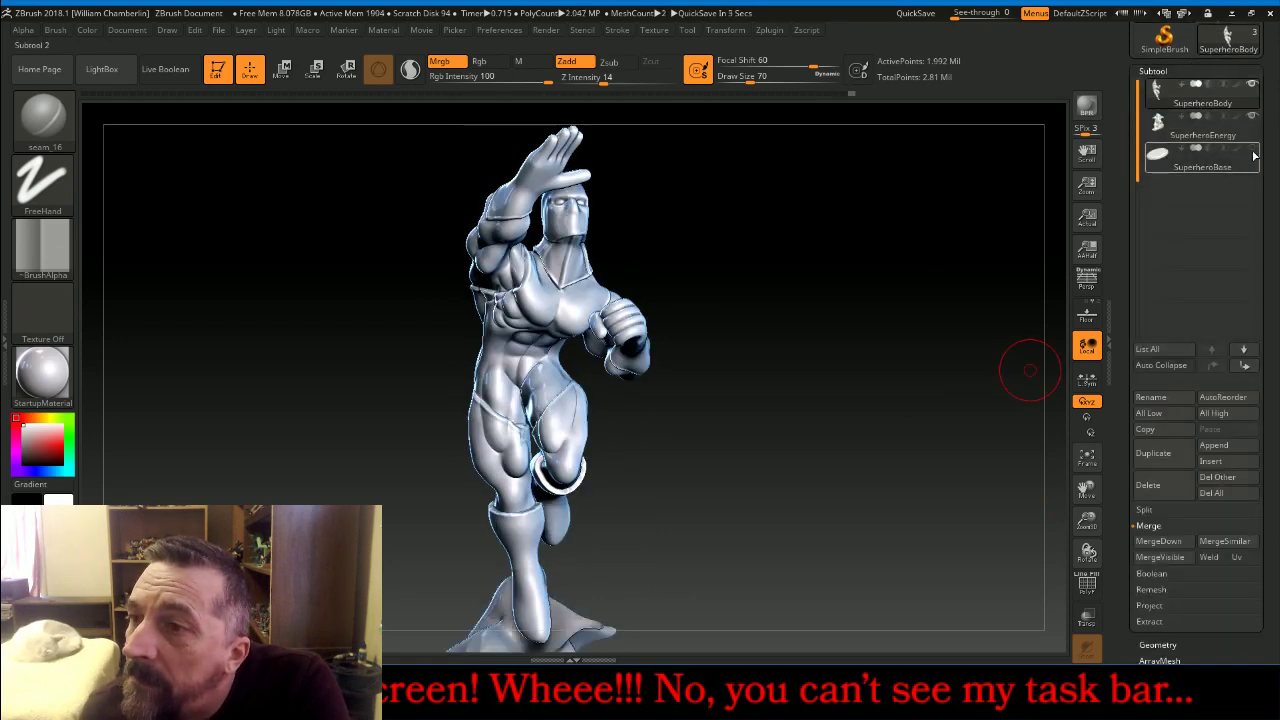
left_click(1088, 455)
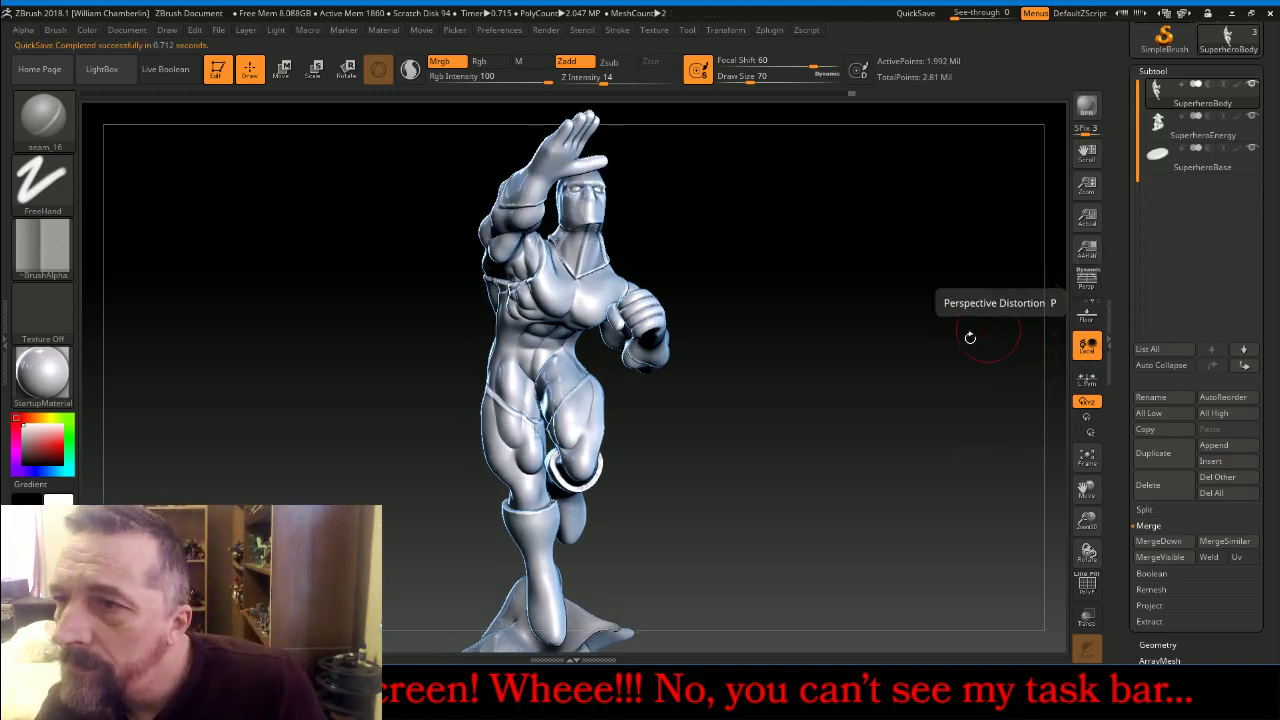
left_click(1088, 456)
left_click_drag(997, 432, 972, 393)
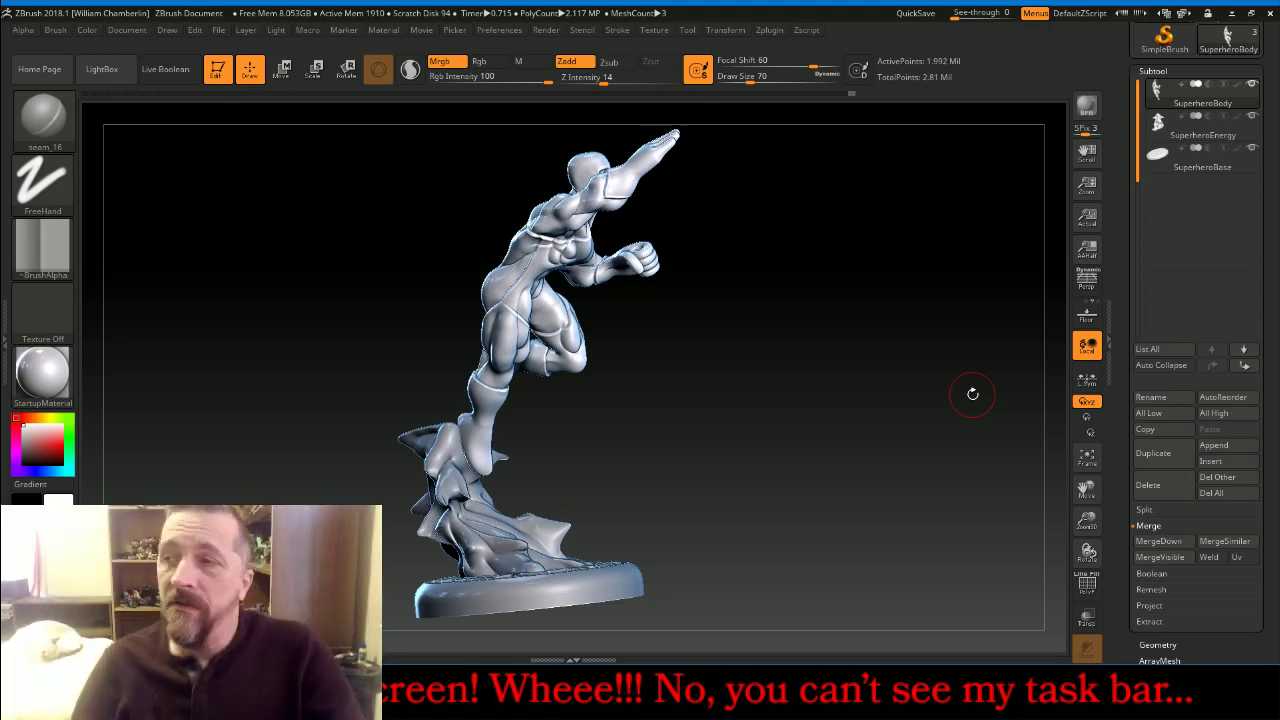
mouse_move(914, 363)
left_mouse_down()
mouse_move(840, 392)
mouse_move(795, 372)
mouse_move(815, 370)
mouse_move(818, 401)
mouse_move(1010, 433)
left_mouse_up()
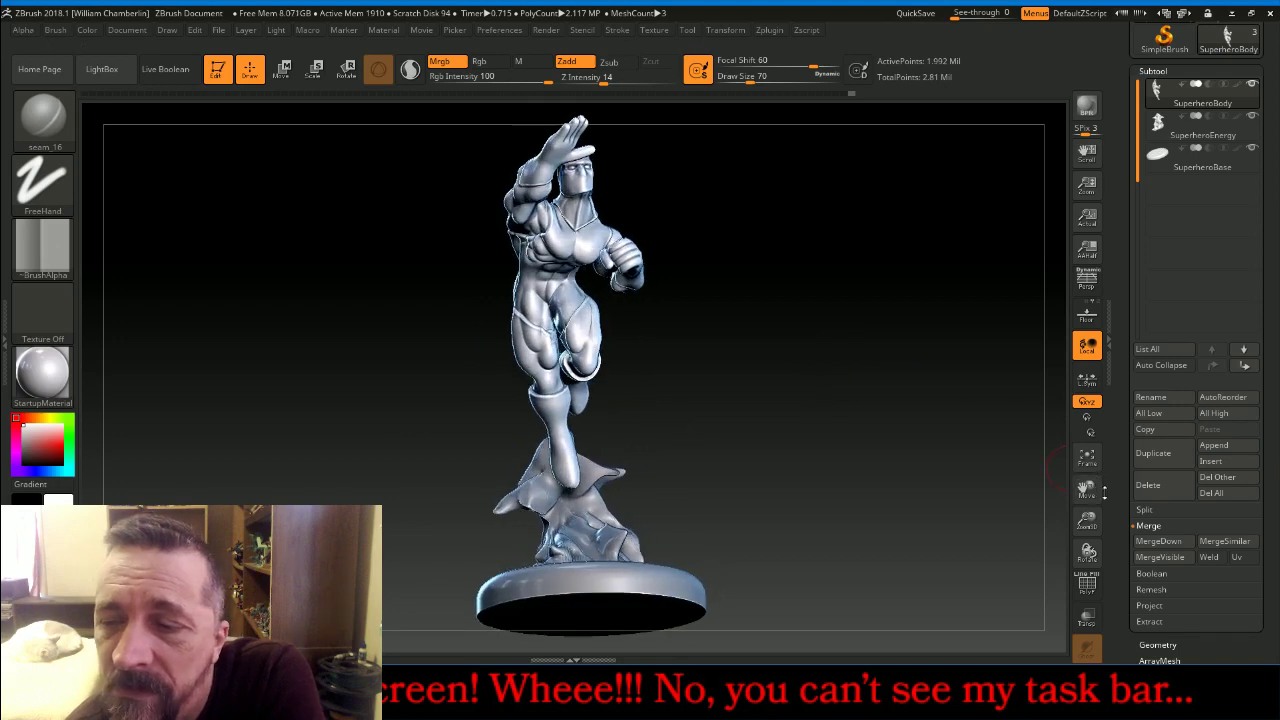
Set the seam brush to draw size 35 and Z intensity 19 for detailing the masked head
left_click_drag(1087, 520, 1102, 600)
left_click_drag(1087, 489, 1094, 715)
left_click_drag(1000, 460, 1012, 485)
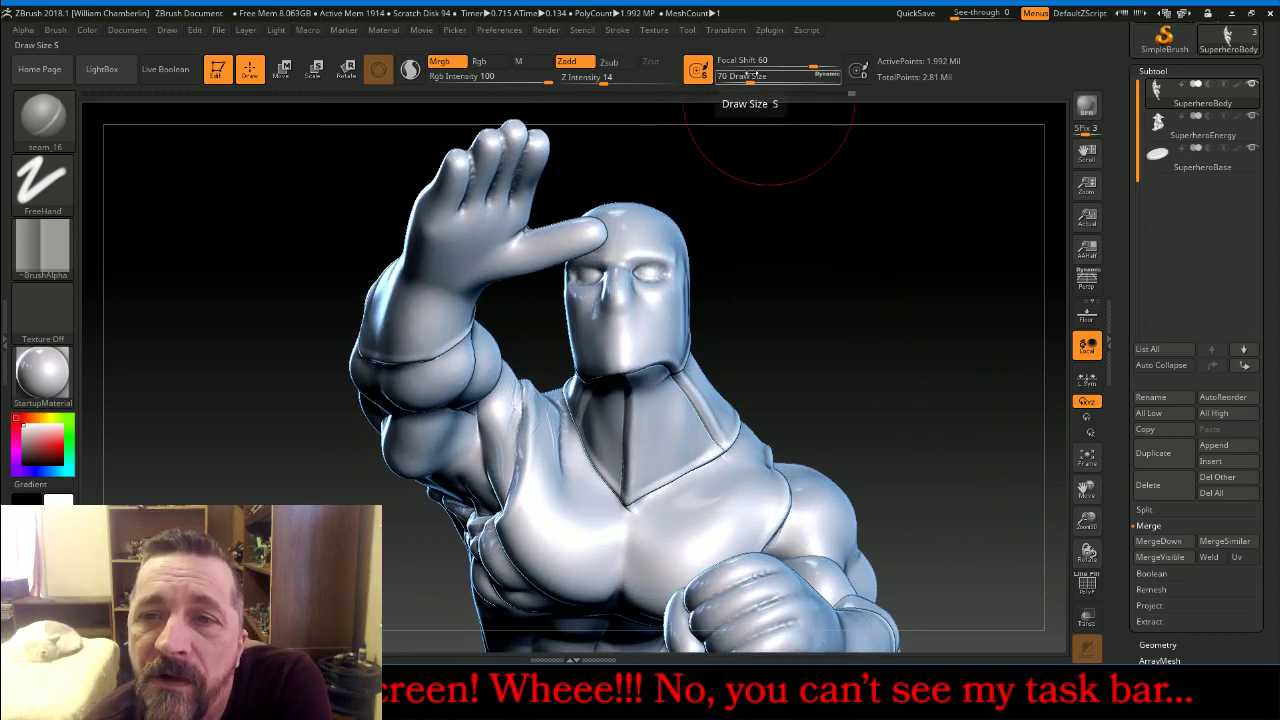
left_click_drag(752, 78, 748, 78)
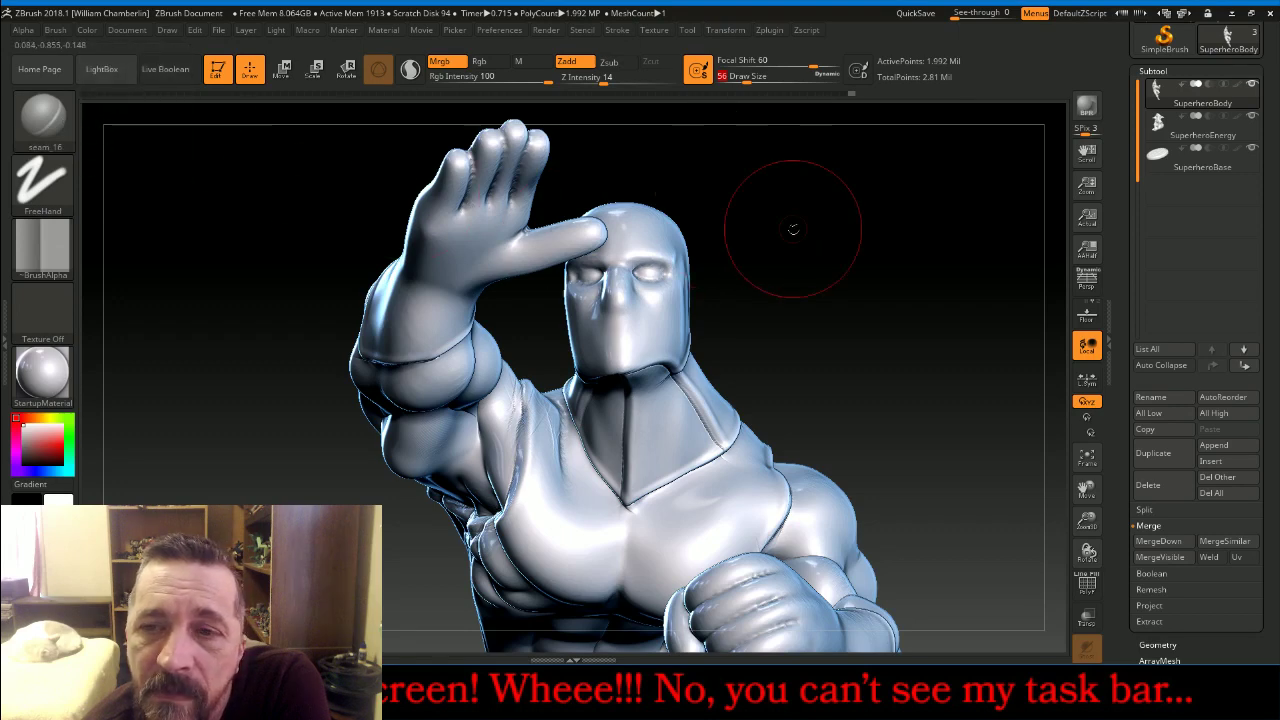
left_click_drag(791, 229, 729, 227)
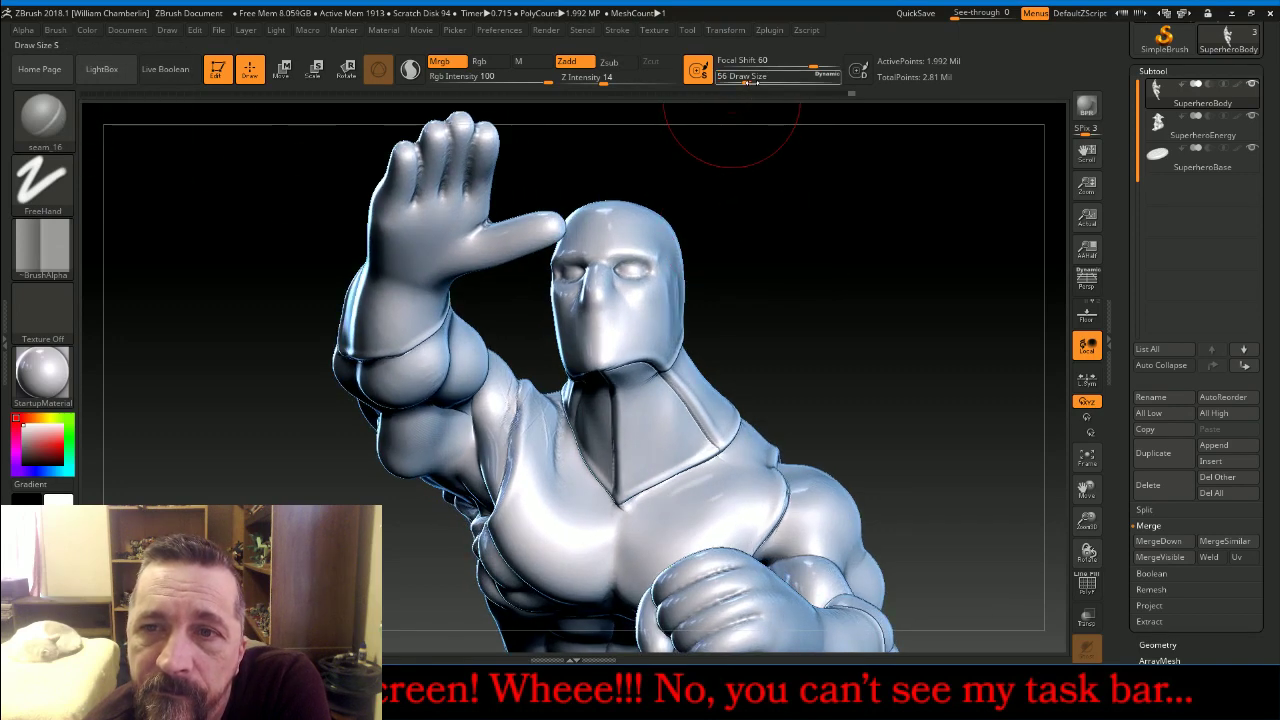
left_click_drag(748, 78, 739, 80)
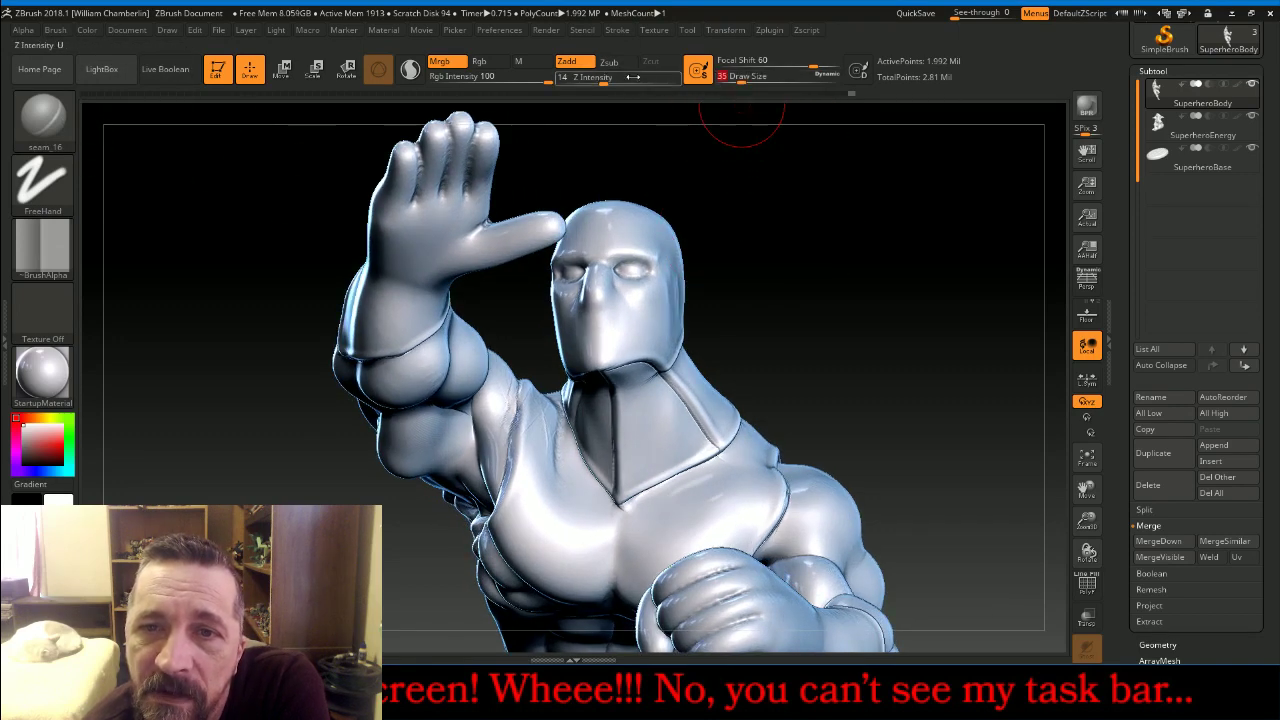
left_click_drag(603, 79, 611, 79)
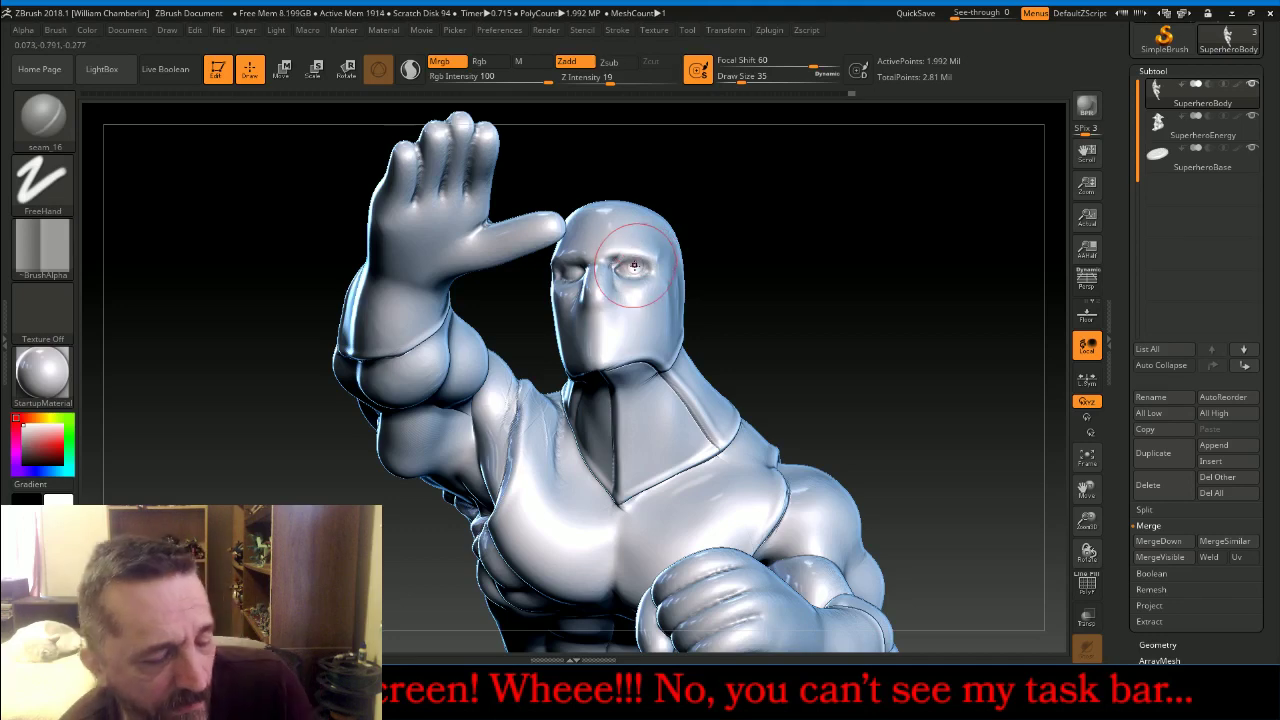
Reduce the draw size to 14 and carve the mask's eye-opening seams around both eyes
key("ctrl")
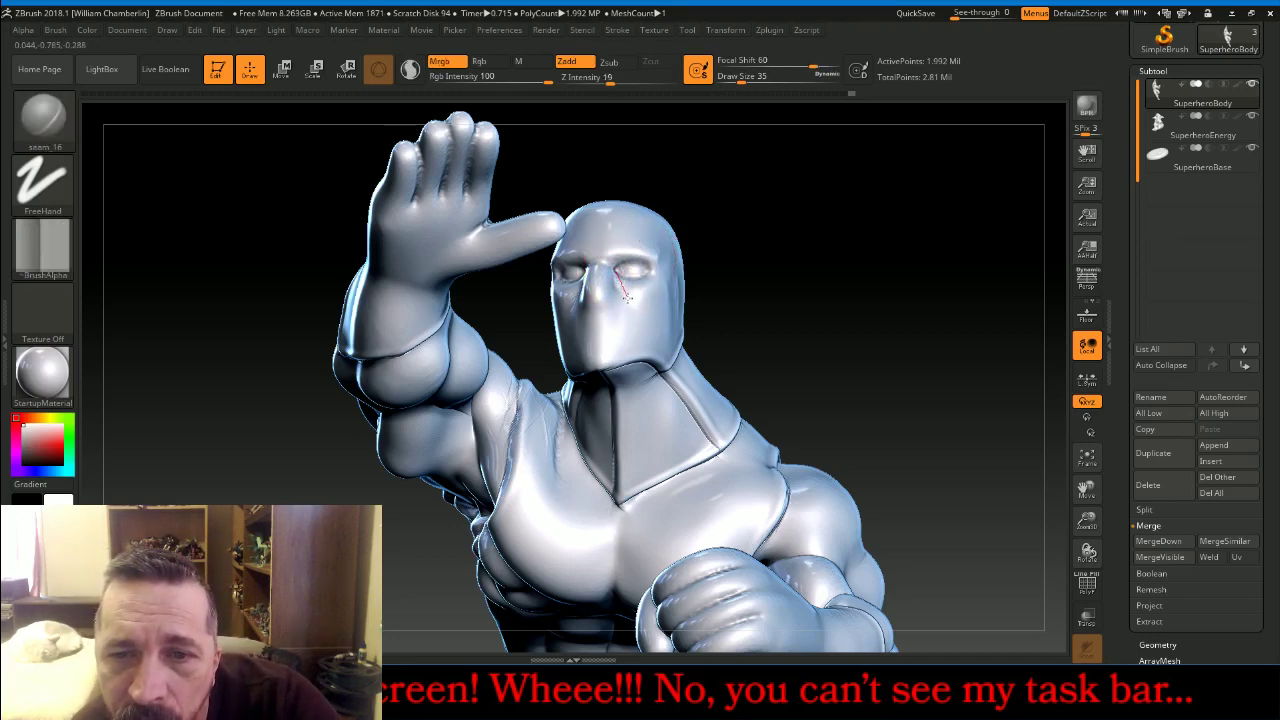
key("ctrl")
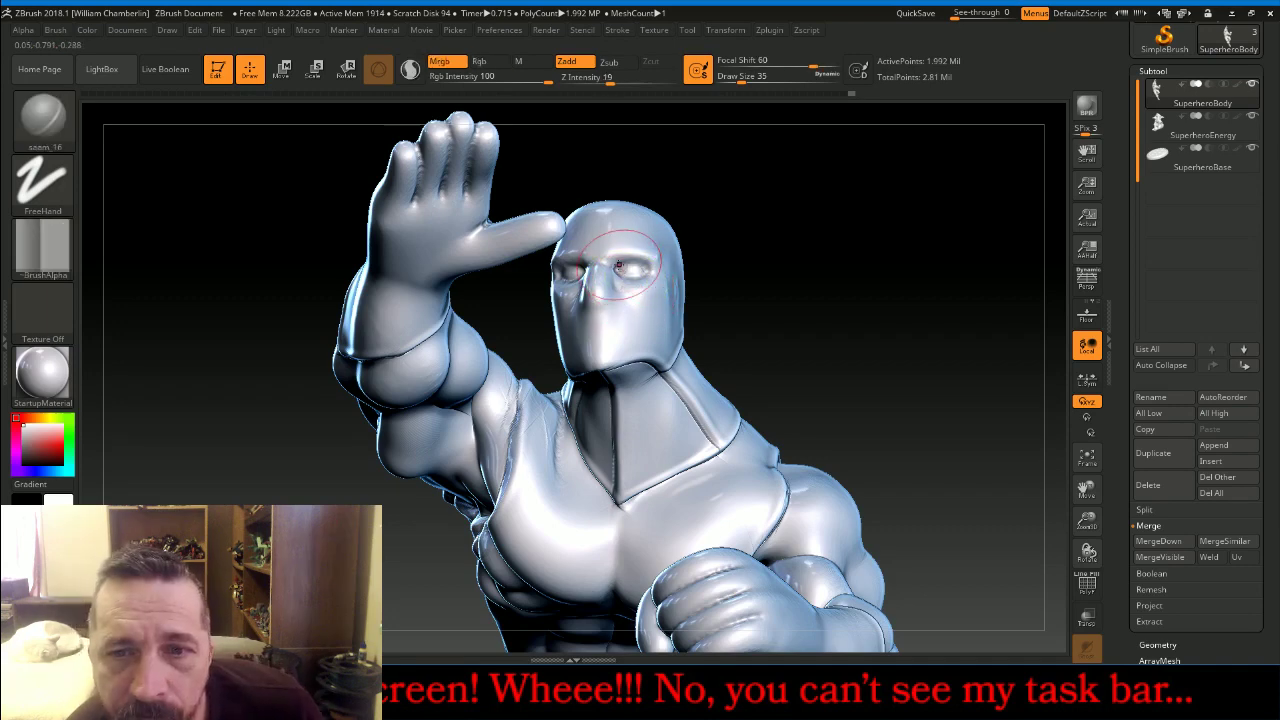
key("bracketleft")
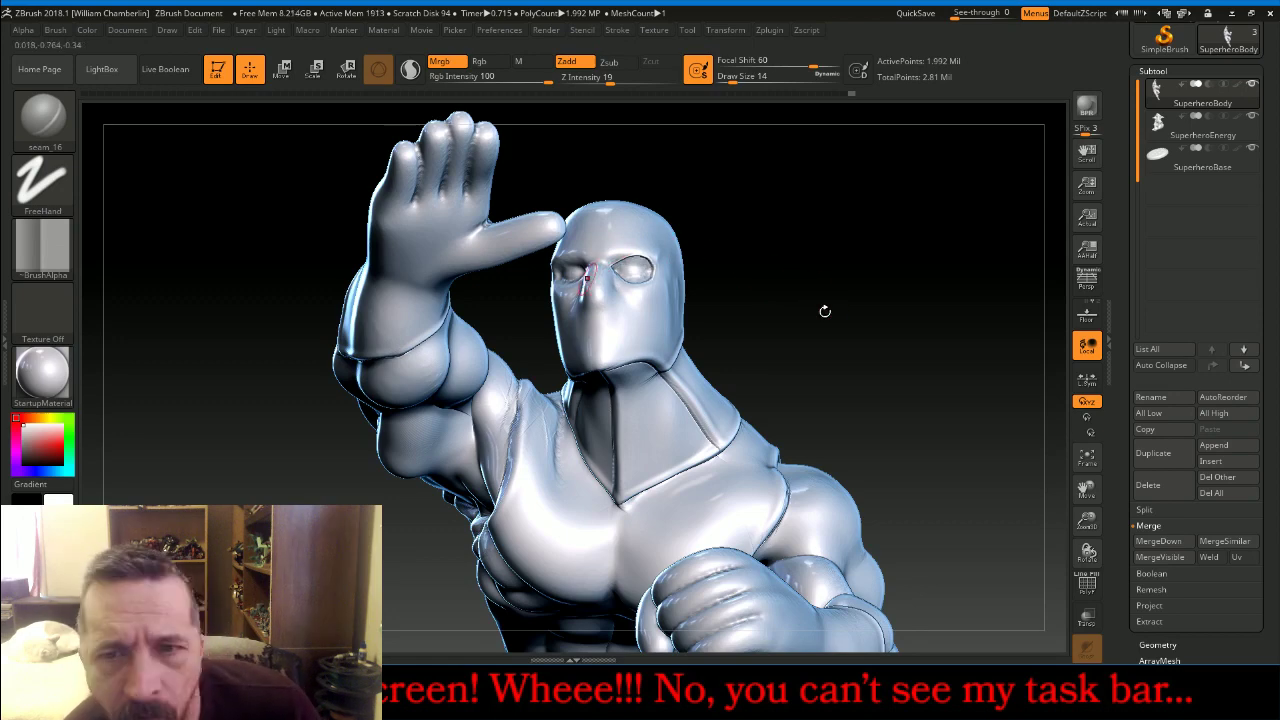
left_click(822, 305)
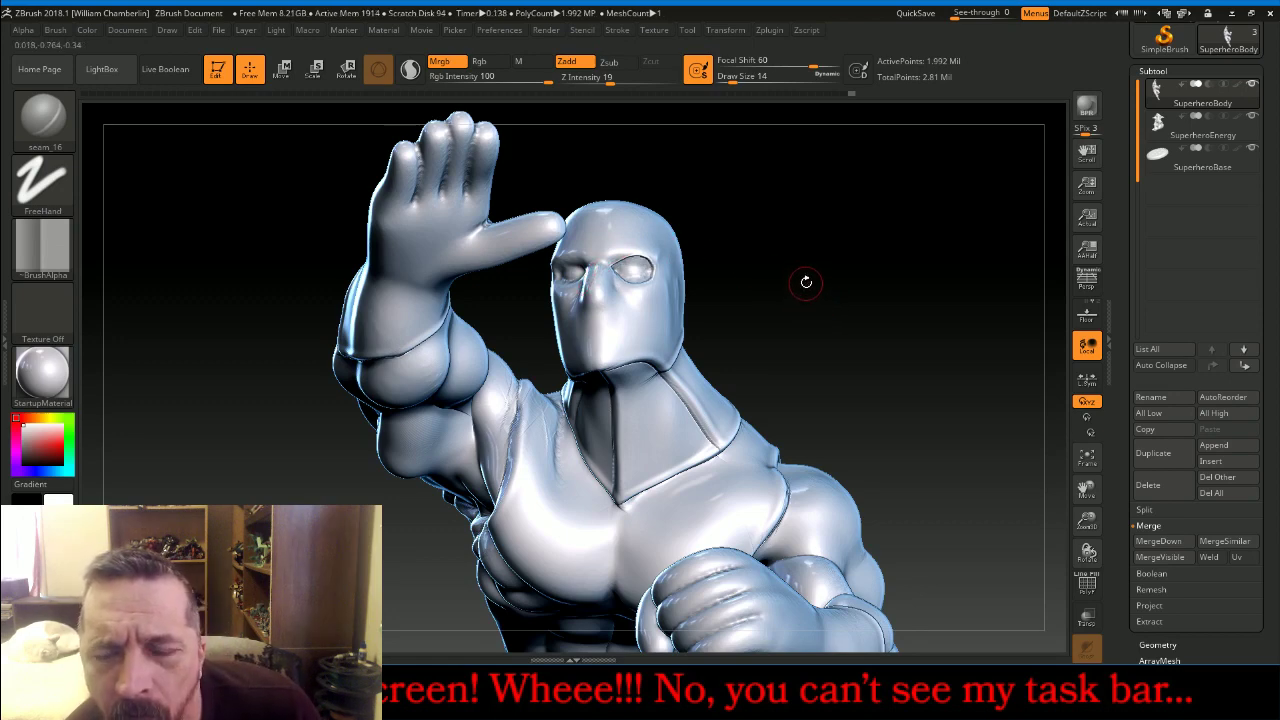
left_click_drag(814, 231, 785, 222)
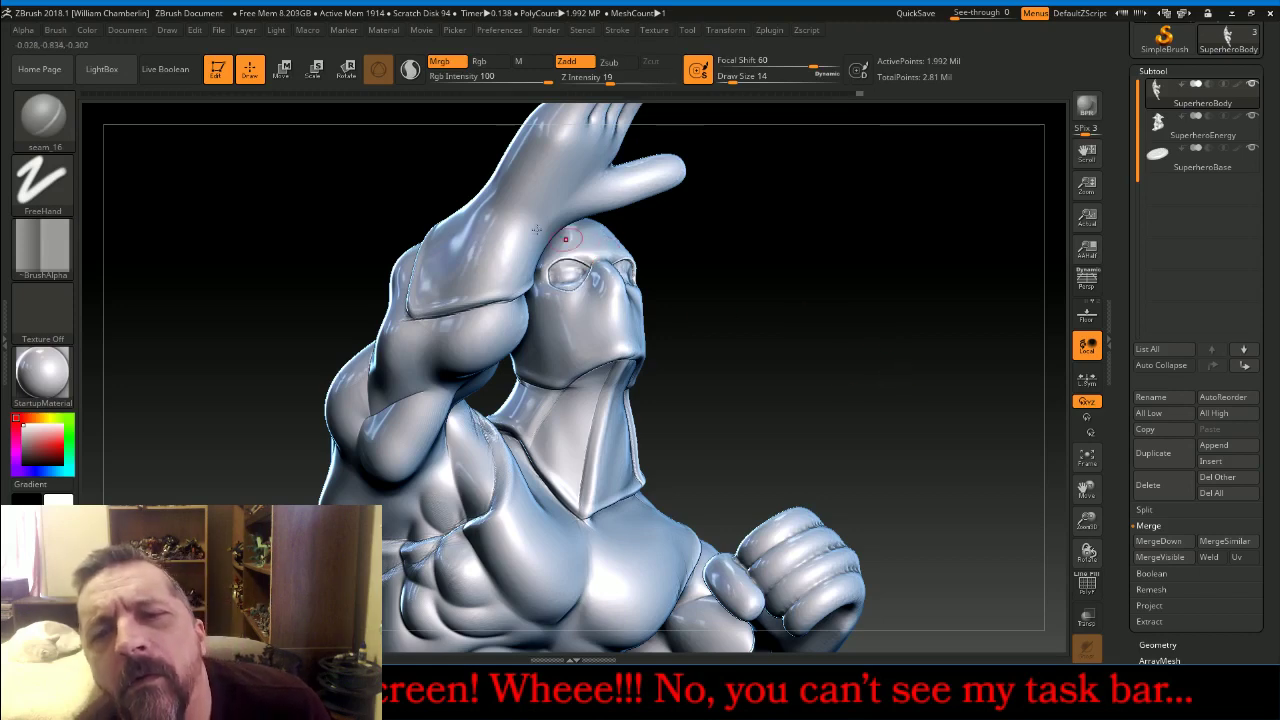
Choose the Slash3 brush and set draw size 10 and Z intensity 15 for carving close up on the masked face
left_click(44, 122)
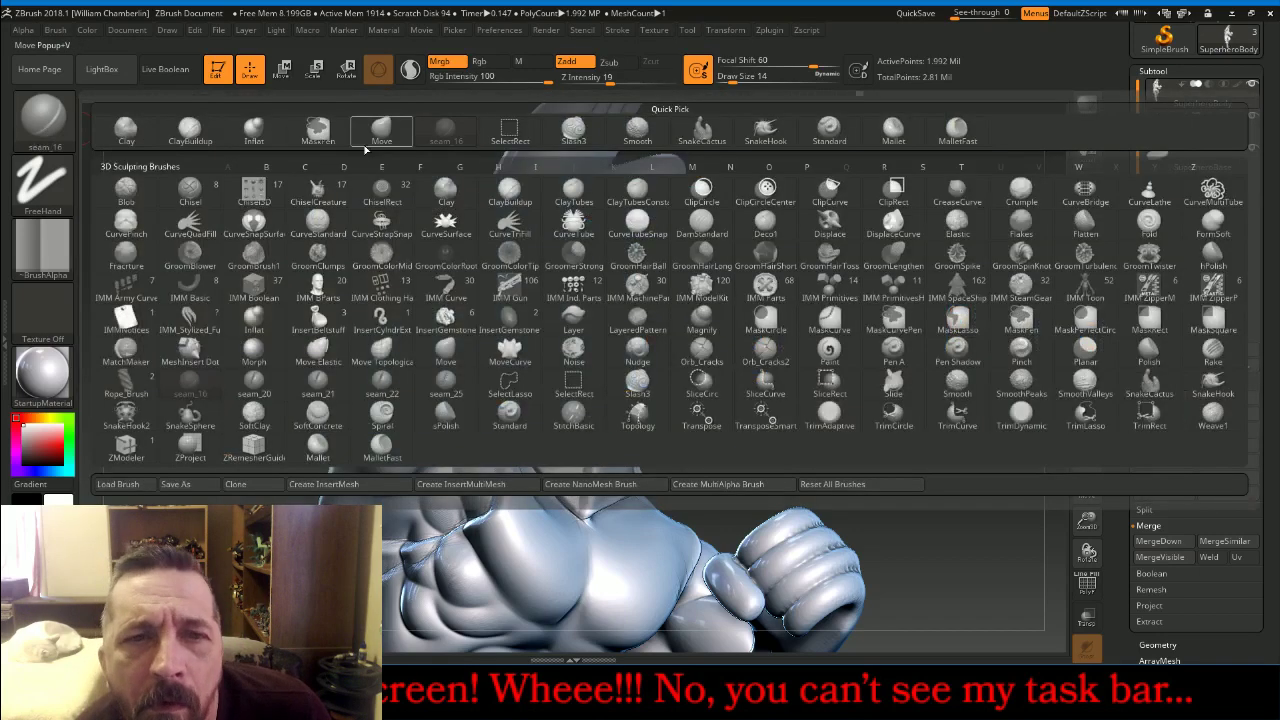
left_click(573, 130)
left_click_drag(722, 82, 712, 82)
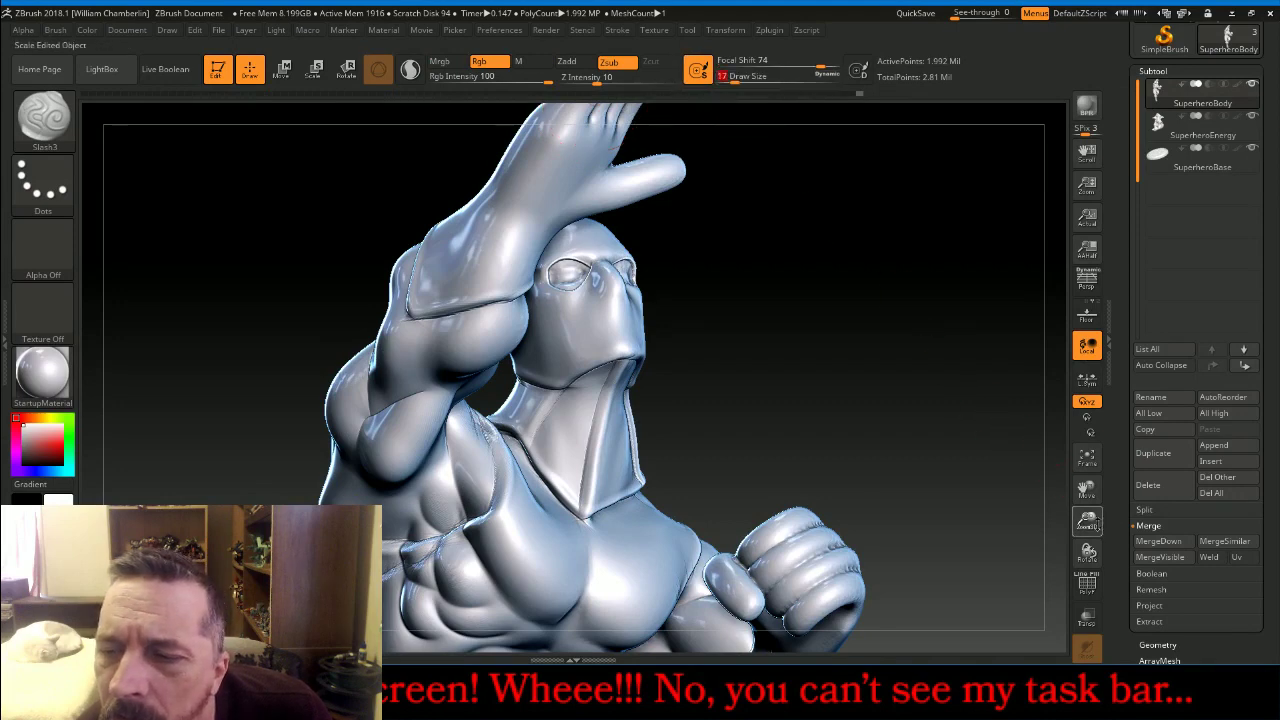
left_click_drag(1087, 522, 1098, 430)
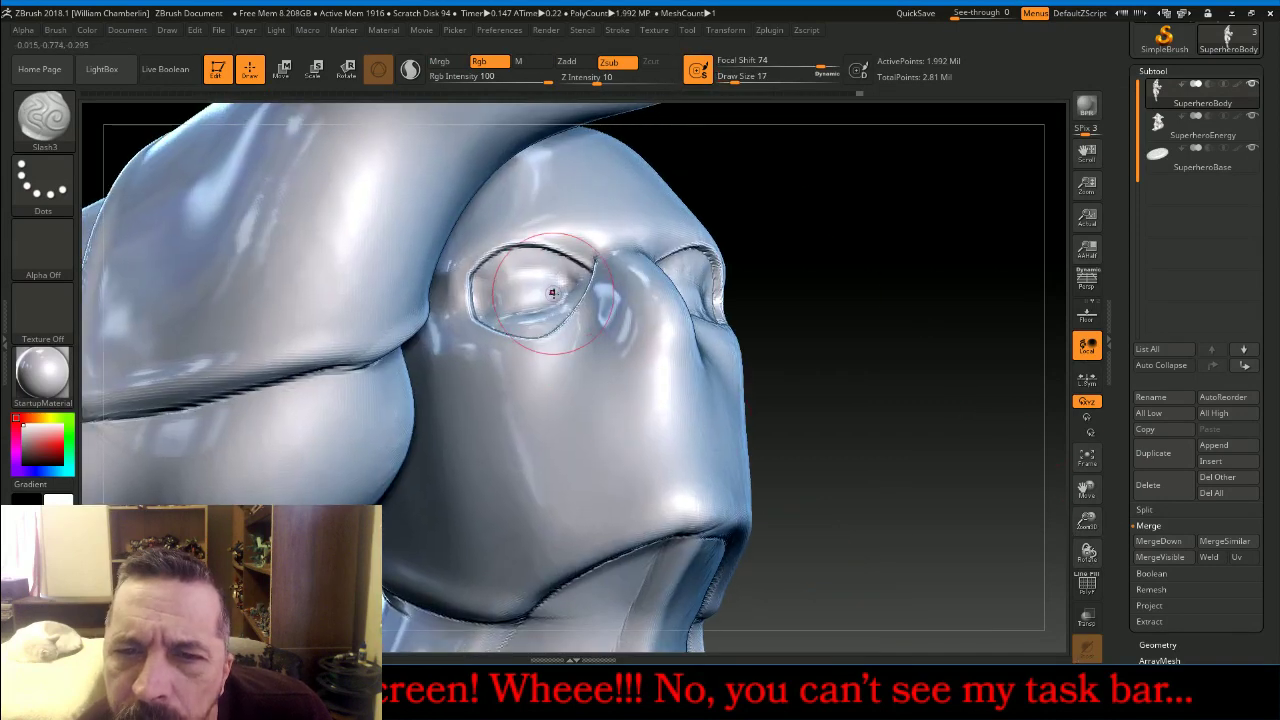
key("bracketleft")
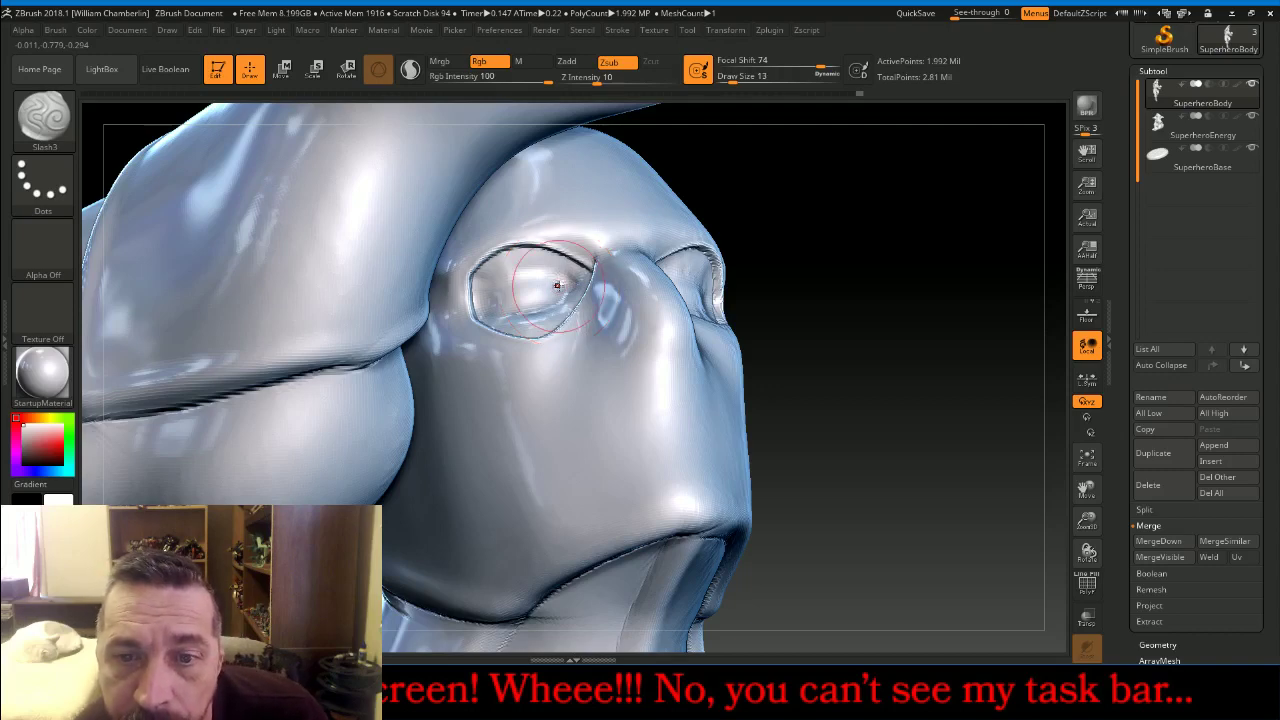
key("bracketleft")
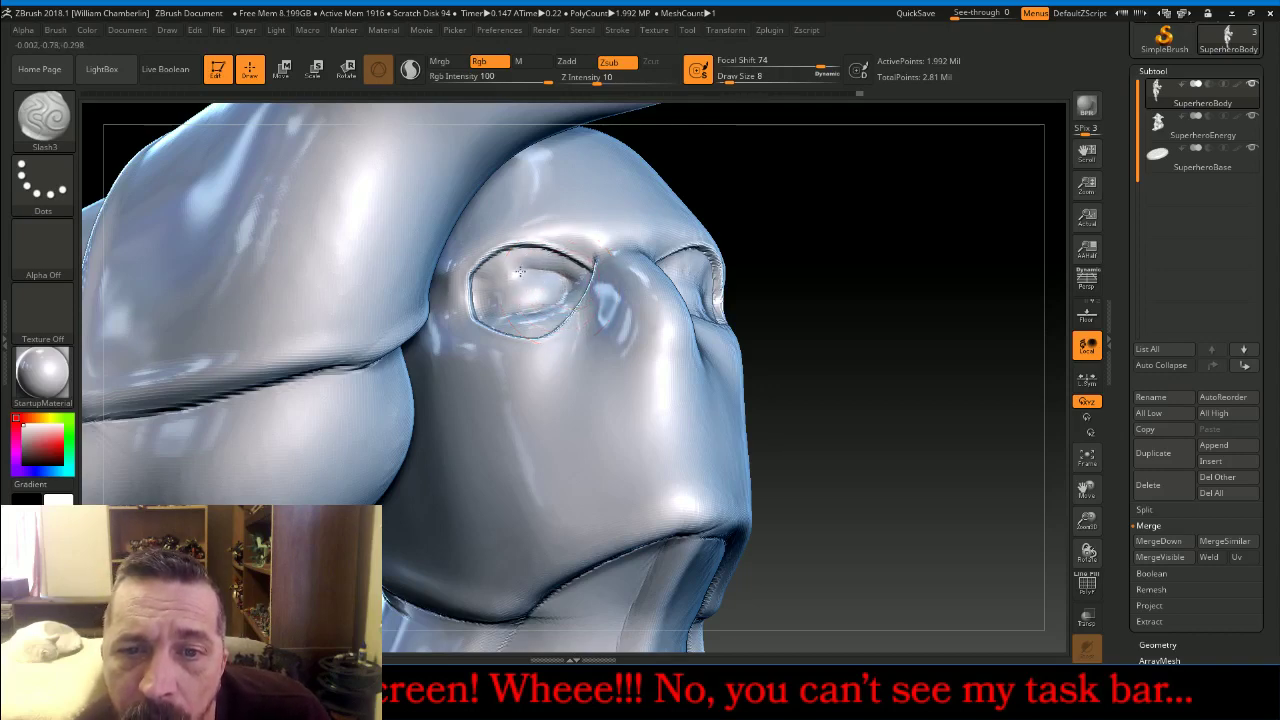
key("bracketright")
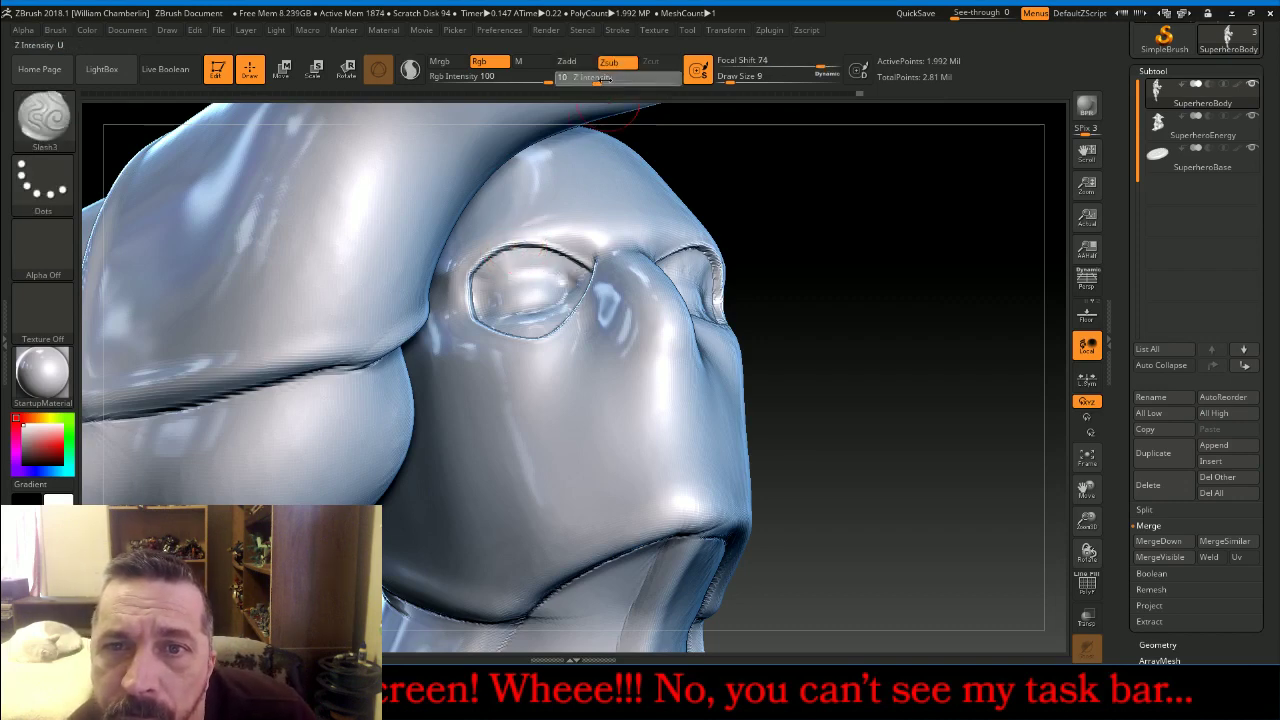
key("bracketright")
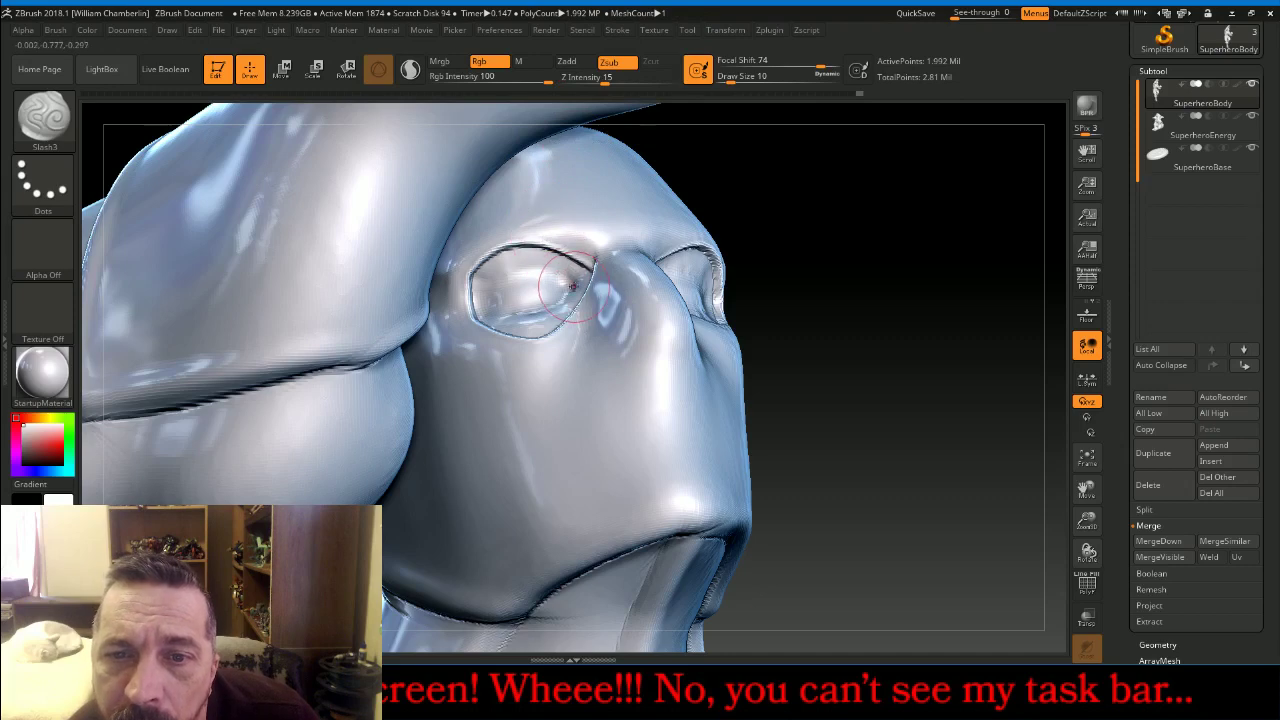
Carve a recess around both eyeballs inside the mask's eye openings with the Slash3 brush
mouse_move(573, 286)
left_mouse_down()
mouse_move(587, 271)
mouse_move(512, 264)
mouse_move(477, 295)
mouse_move(487, 318)
left_mouse_up()
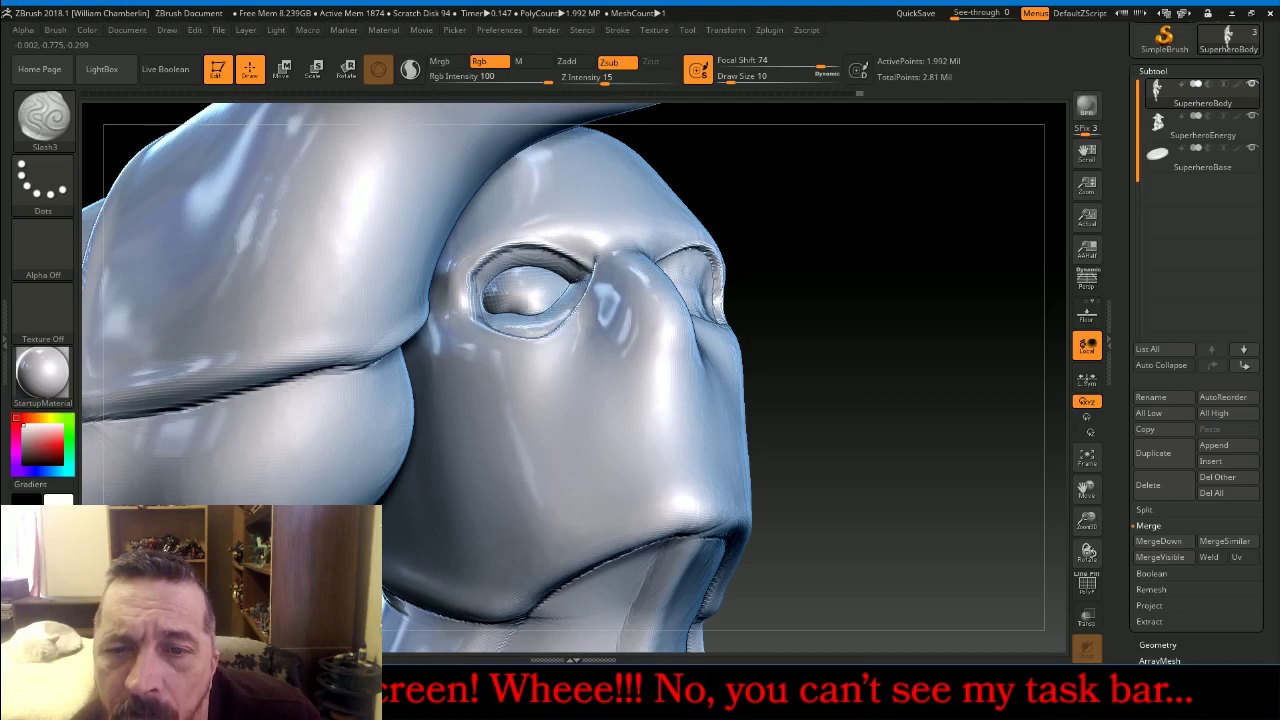
left_click_drag(982, 280, 943, 312)
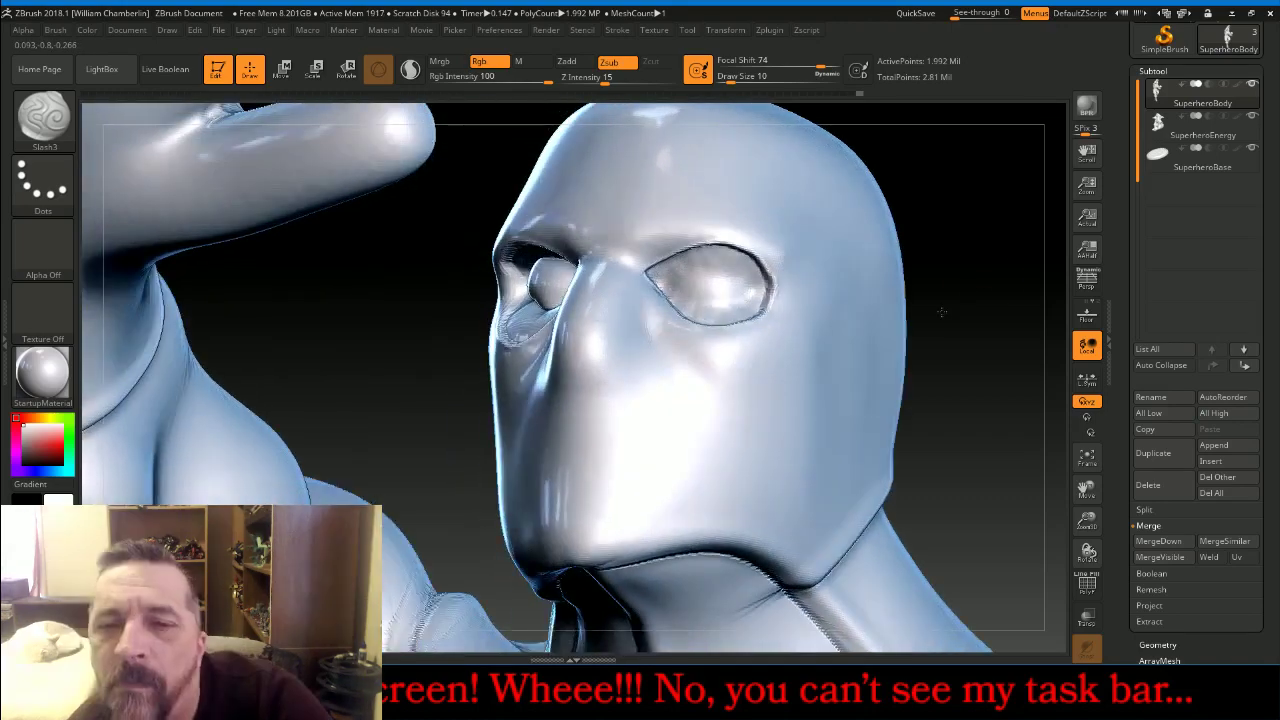
mouse_move(655, 276)
left_mouse_down()
mouse_move(690, 268)
mouse_move(754, 286)
mouse_move(732, 314)
mouse_move(704, 316)
mouse_move(664, 282)
left_mouse_up()
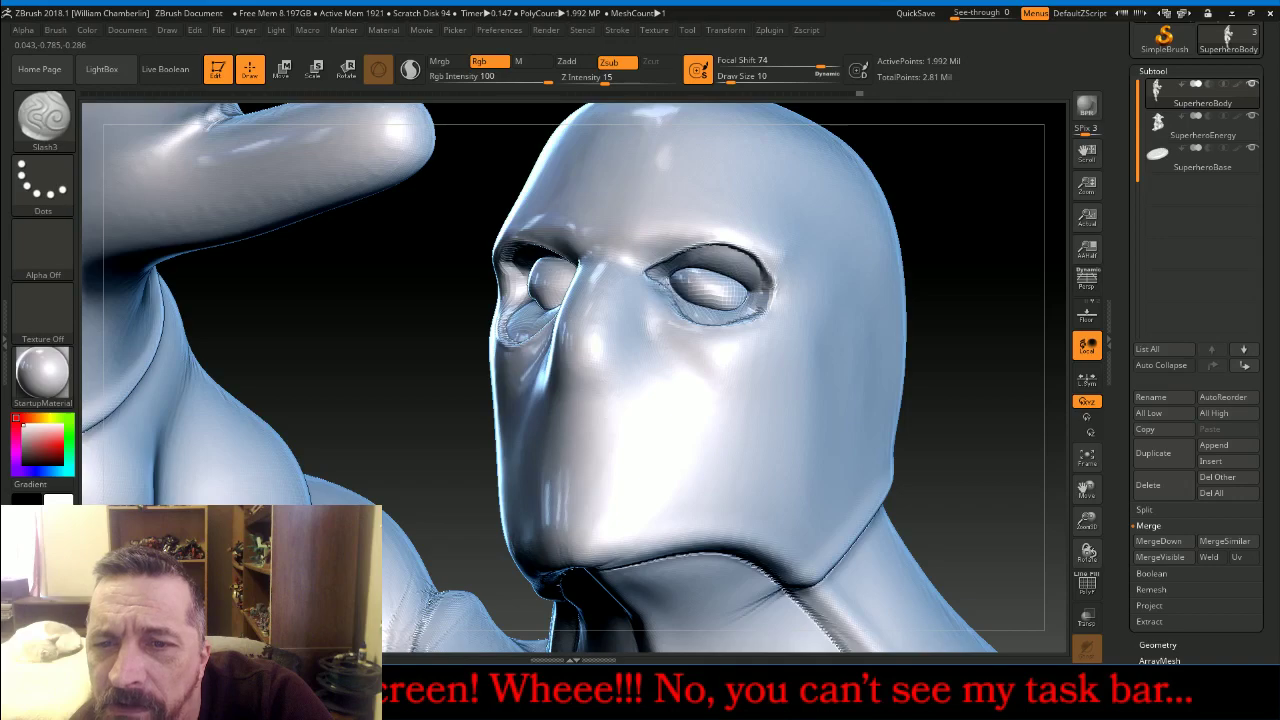
Merge the SuperheroEnergy and SuperheroBase subtools down into SuperheroBody and frame the whole merged figure
left_click_drag(1020, 309, 908, 331)
left_click(1088, 456)
left_click(1088, 456)
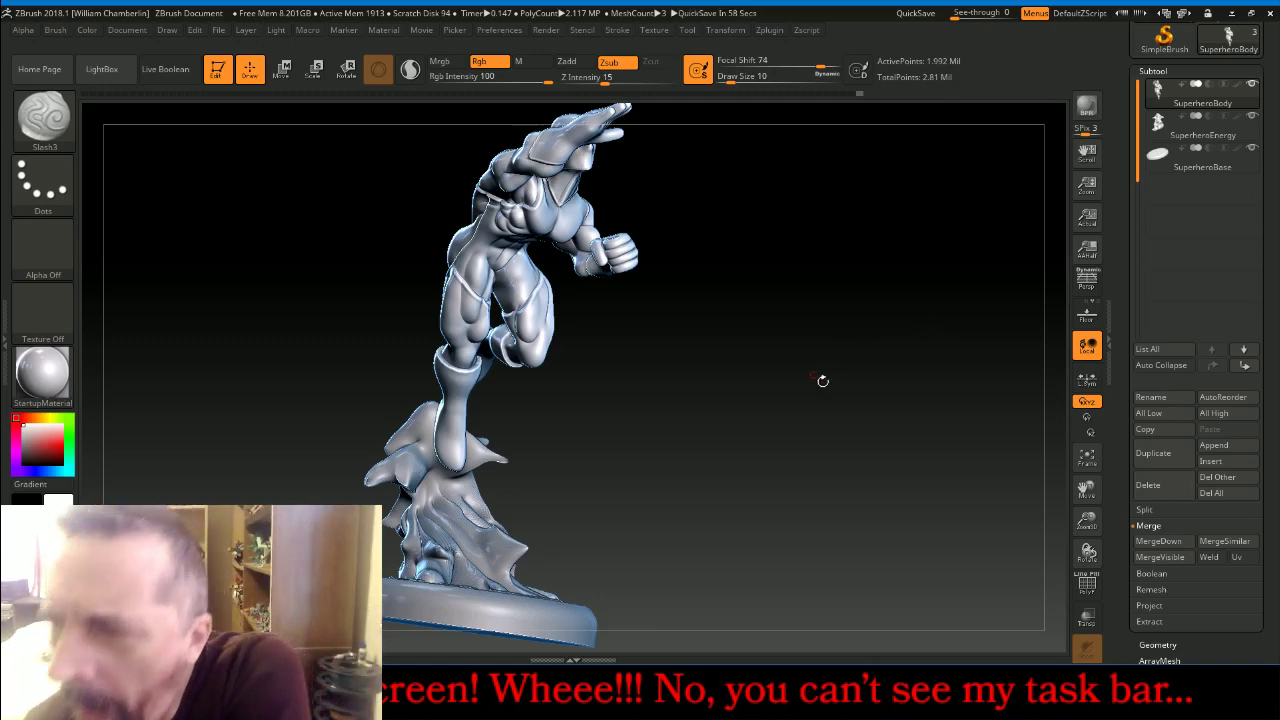
left_click(1181, 543)
left_click(1182, 542)
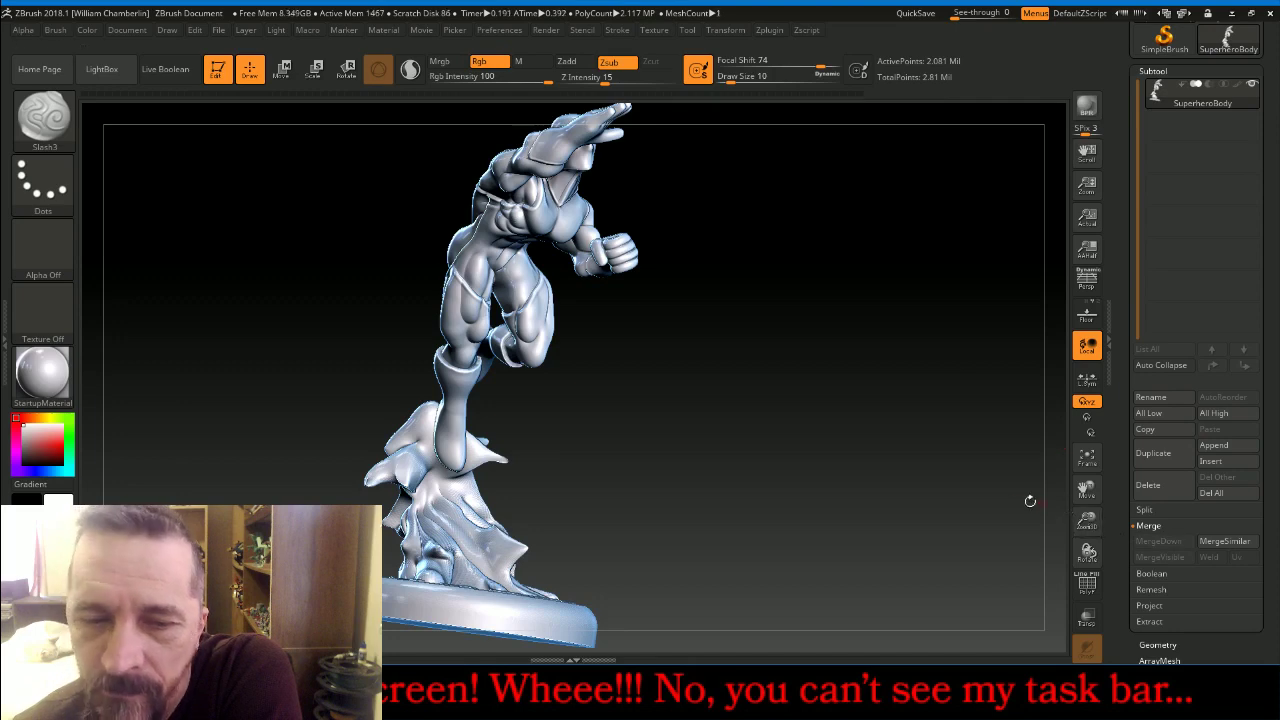
left_click_drag(927, 475, 881, 503)
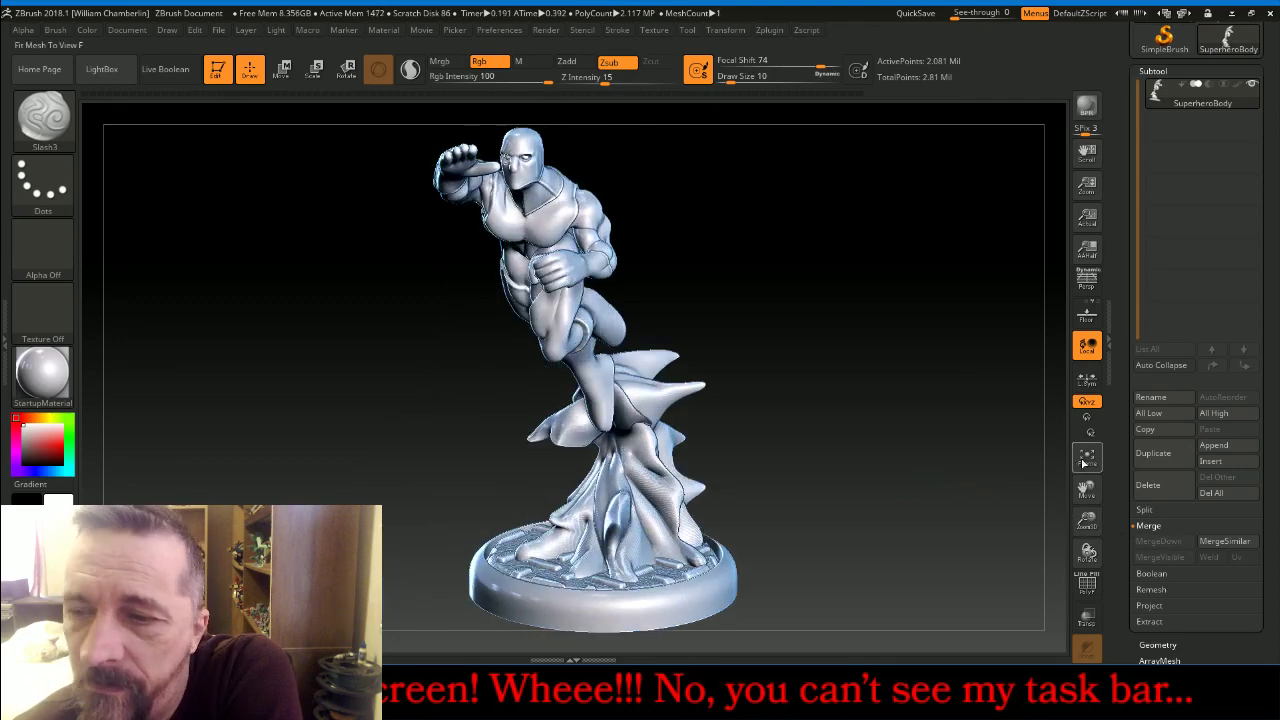
left_click(1087, 458)
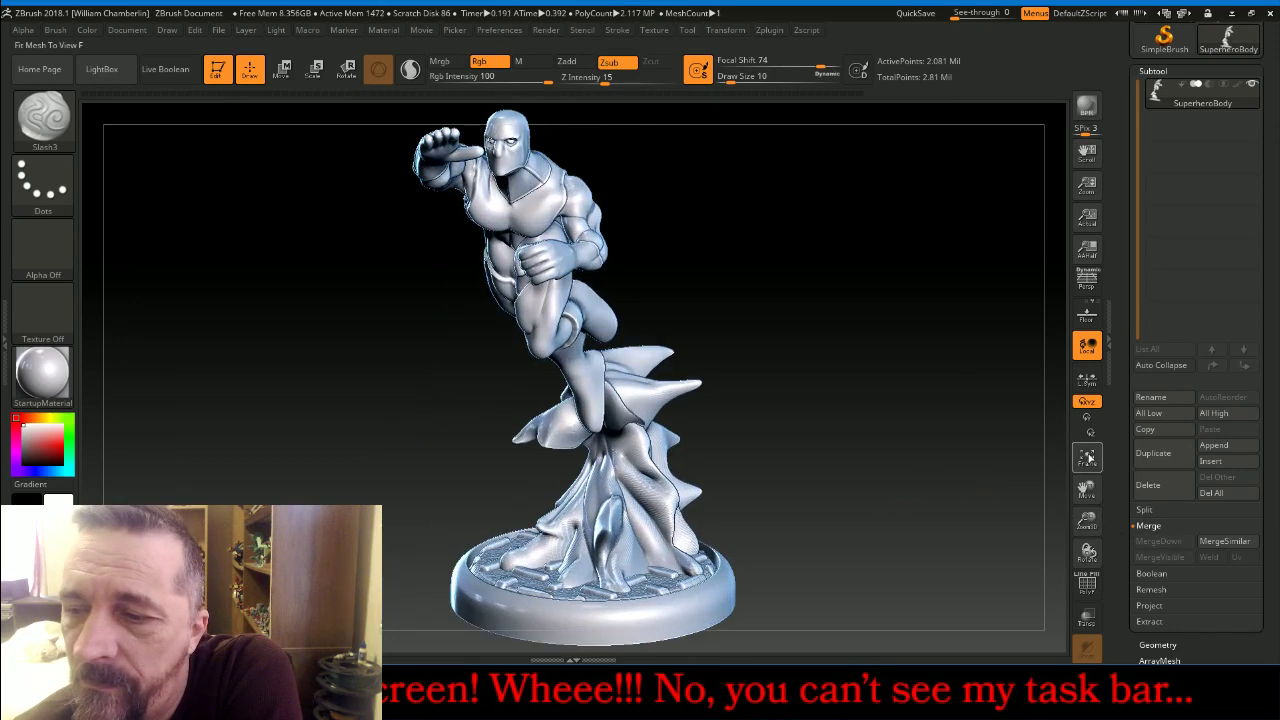
Divide the merged mesh once with smoothing and delete its lower subdivision level
left_click(1158, 645)
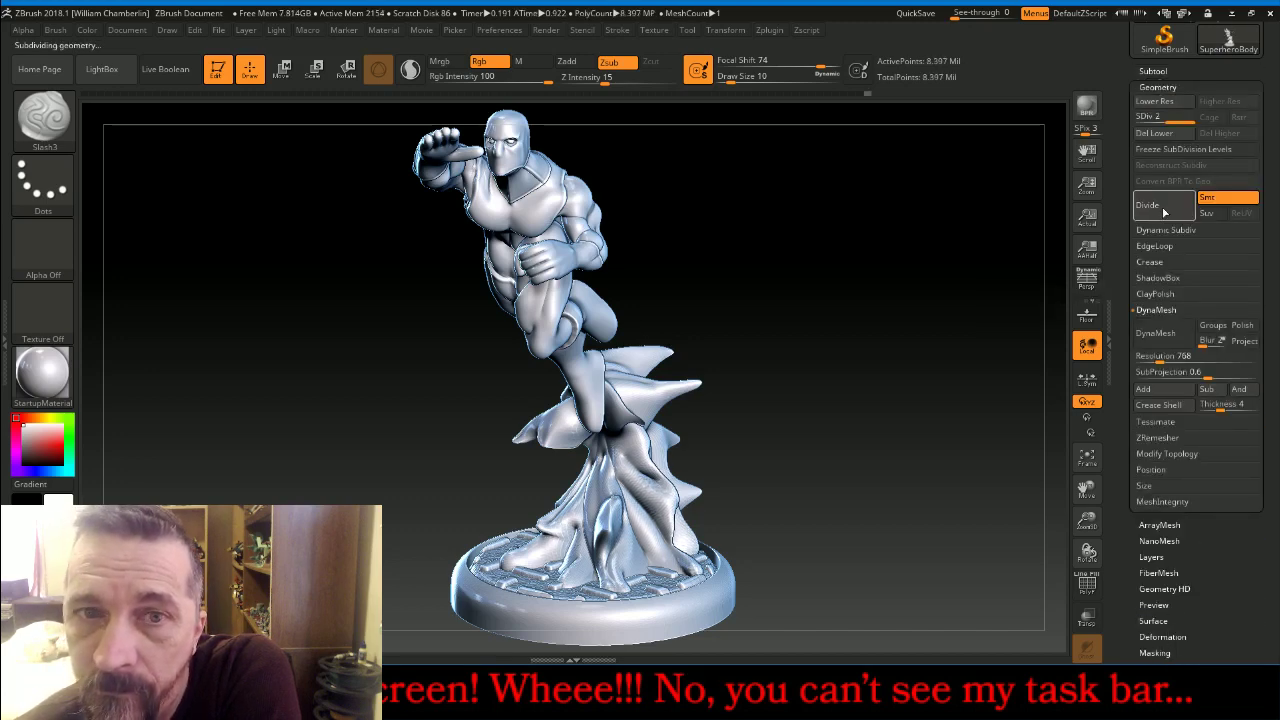
left_click(1154, 132)
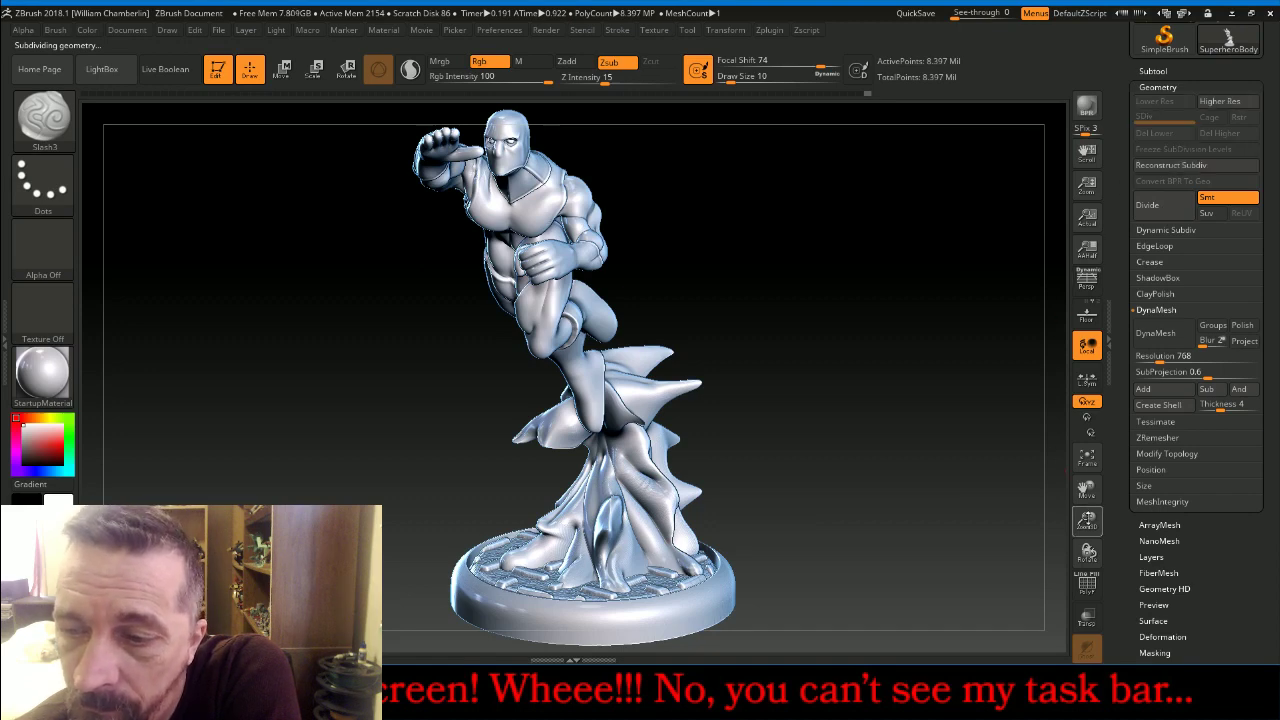
Try to DynaMesh the merged figure at resolution 768
left_click_drag(1087, 521, 1030, 490)
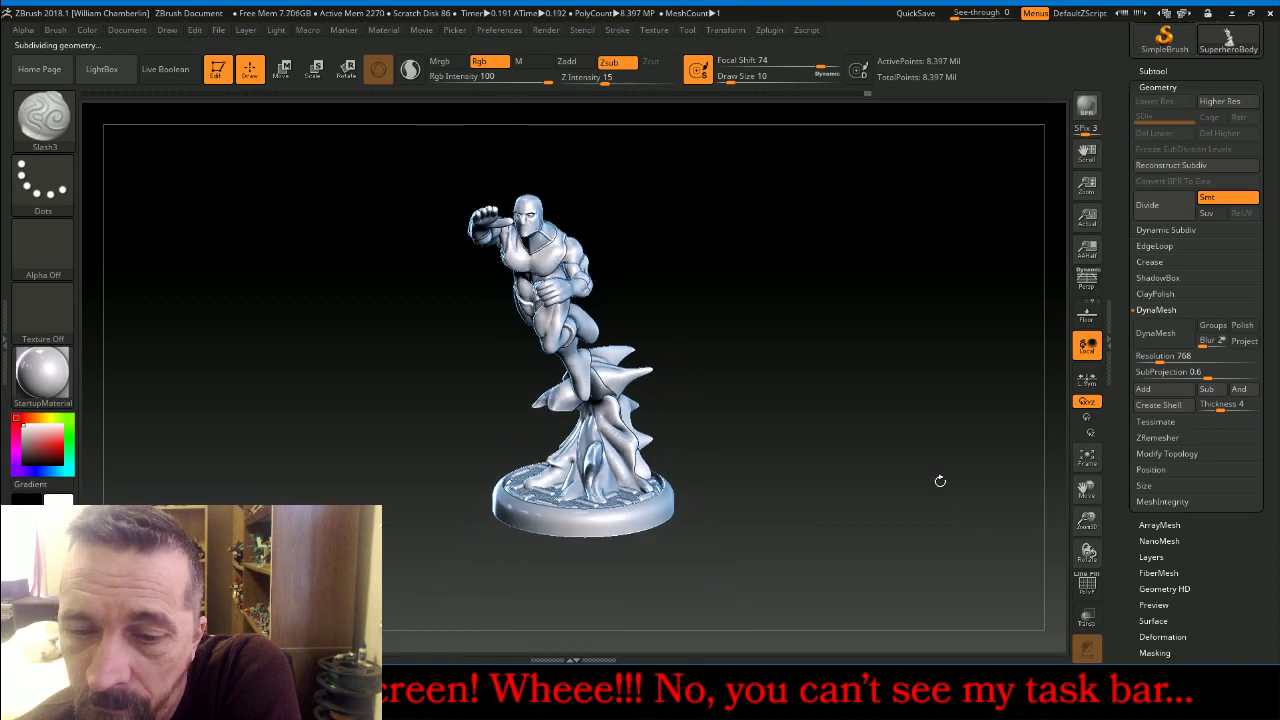
left_click_drag(940, 481, 851, 277)
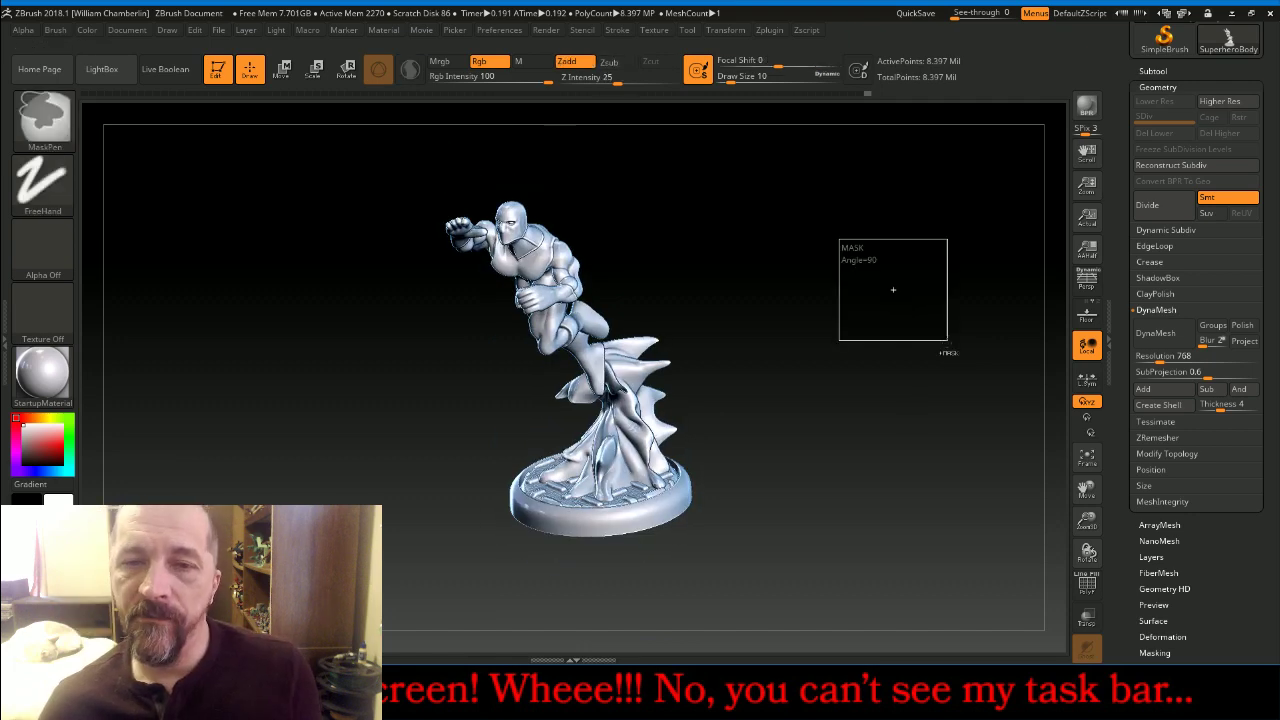
left_click(1155, 332)
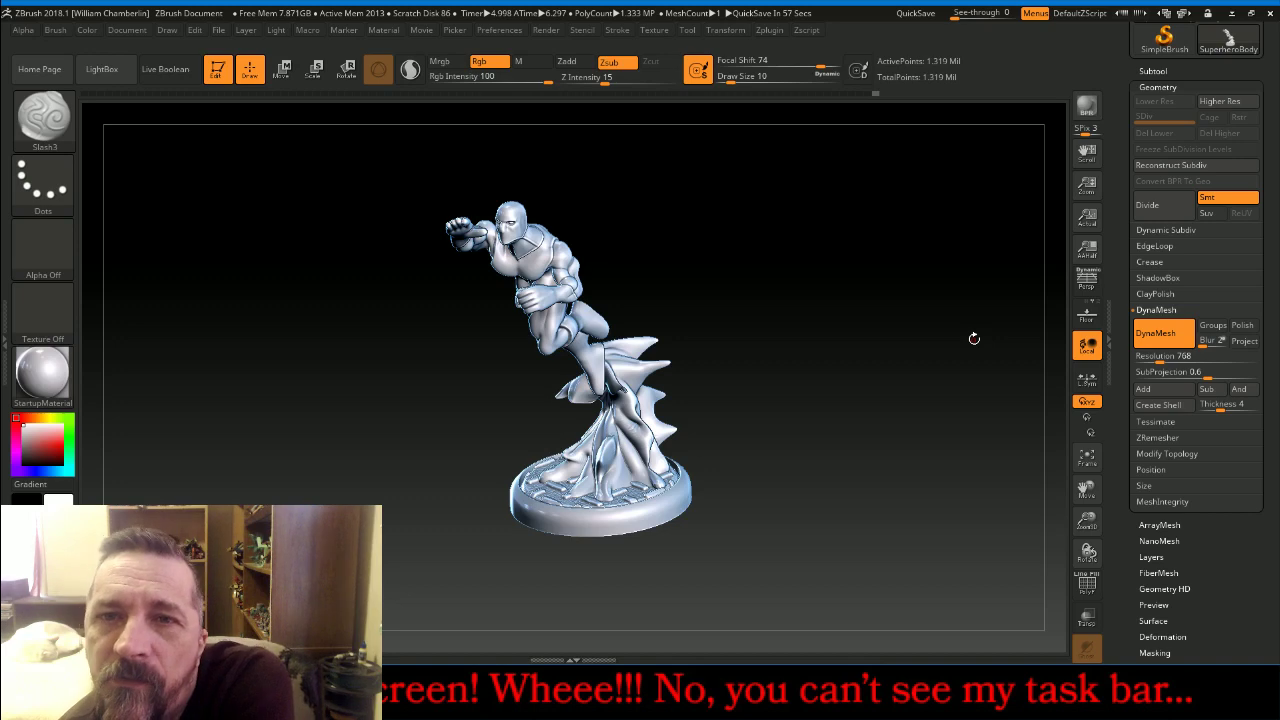
left_click_drag(1089, 521, 1087, 552)
left_click_drag(957, 486, 926, 506)
key("ctrl")
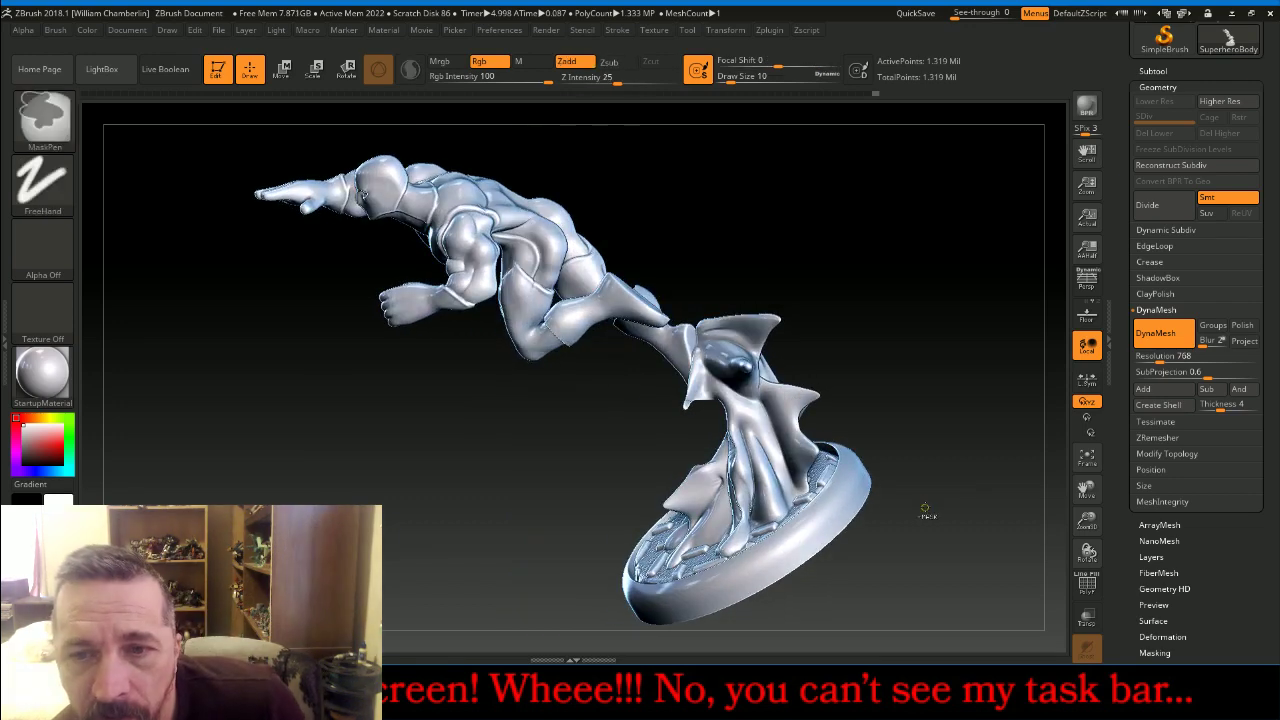
Use the Move Topological brush at draw size 172 to pull the energy swirl closer around the figure's supporting foot
left_click(43, 115)
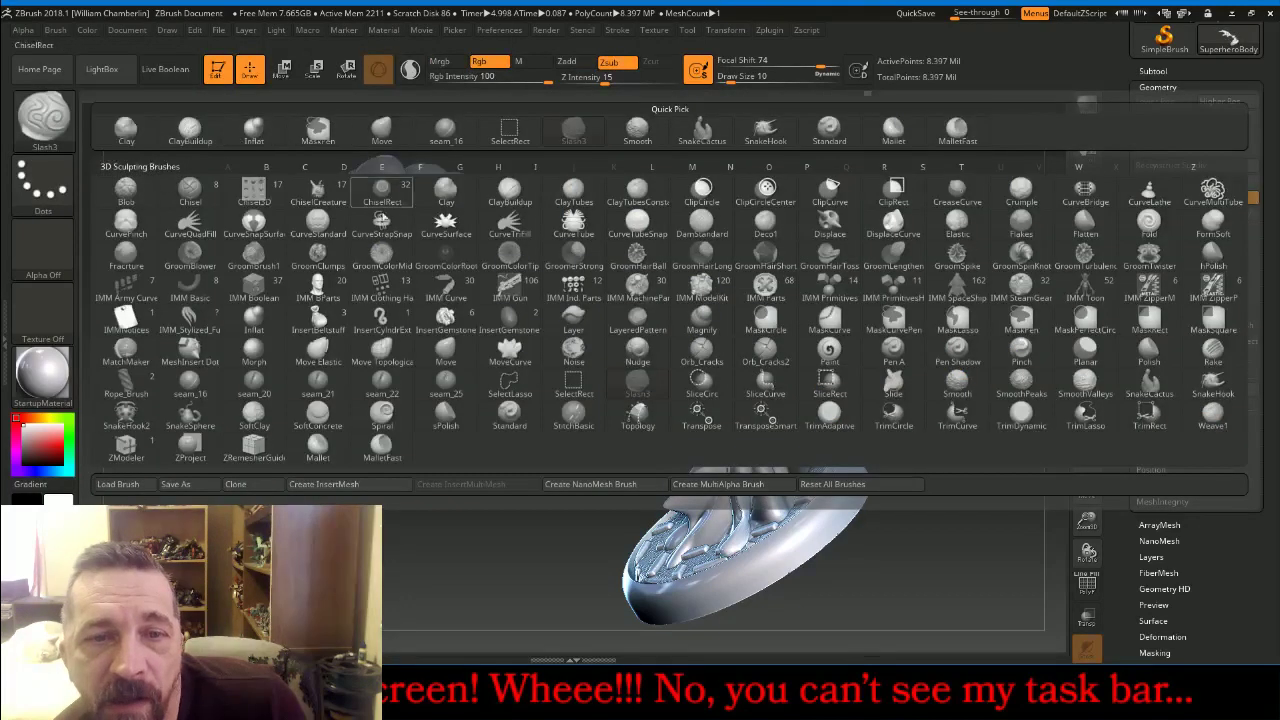
left_click(385, 348)
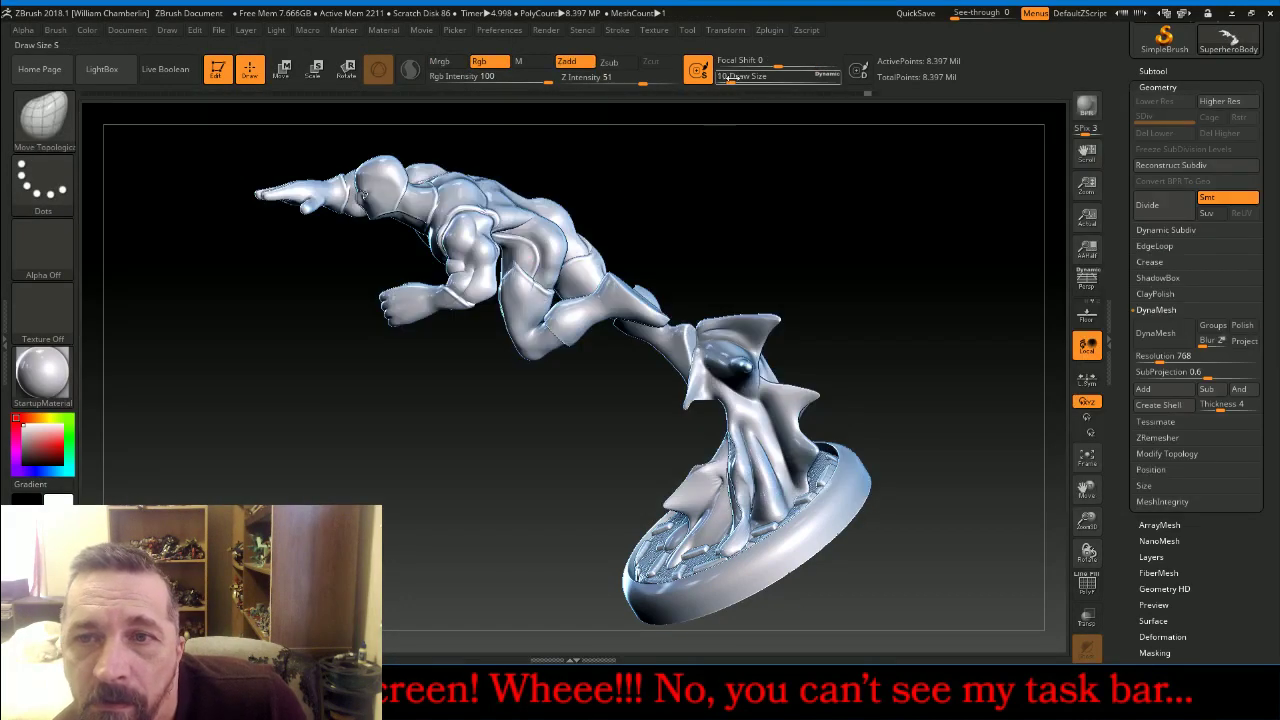
left_click_drag(732, 78, 768, 78)
mouse_move(932, 203)
left_mouse_down()
mouse_move(960, 254)
mouse_move(945, 278)
left_mouse_up()
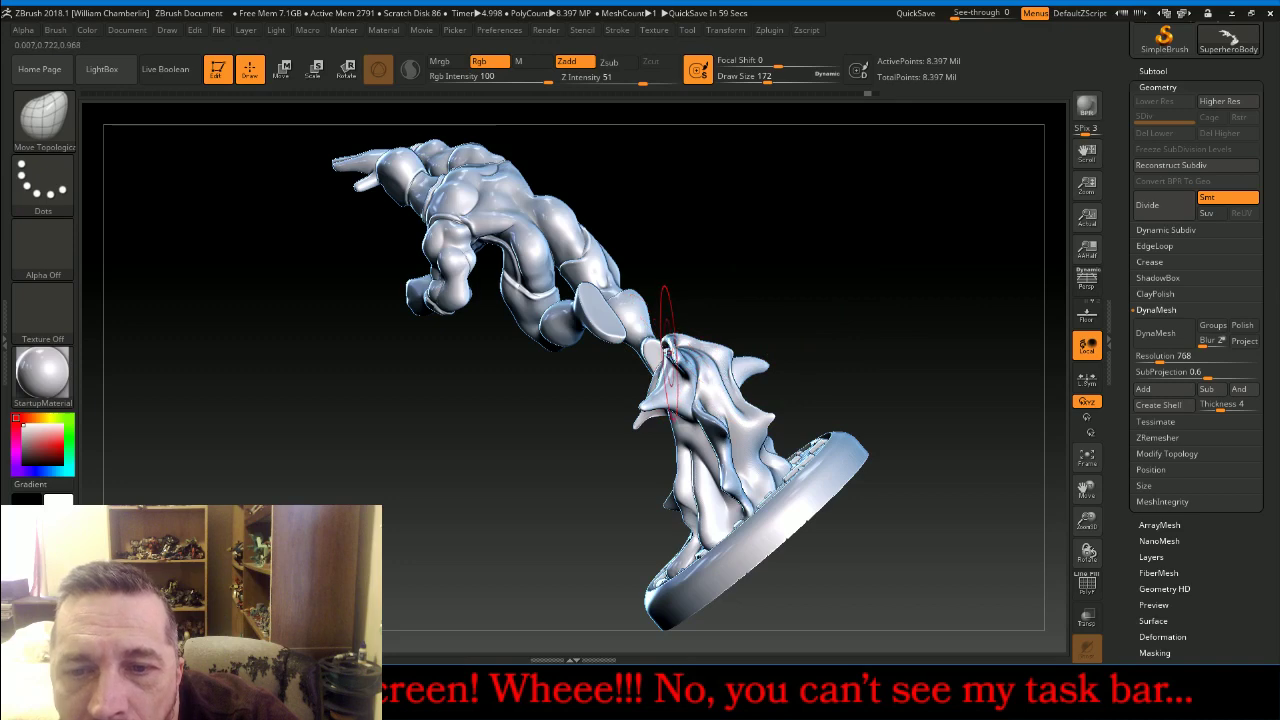
left_click_drag(662, 353, 611, 359)
left_click_drag(843, 286, 903, 262)
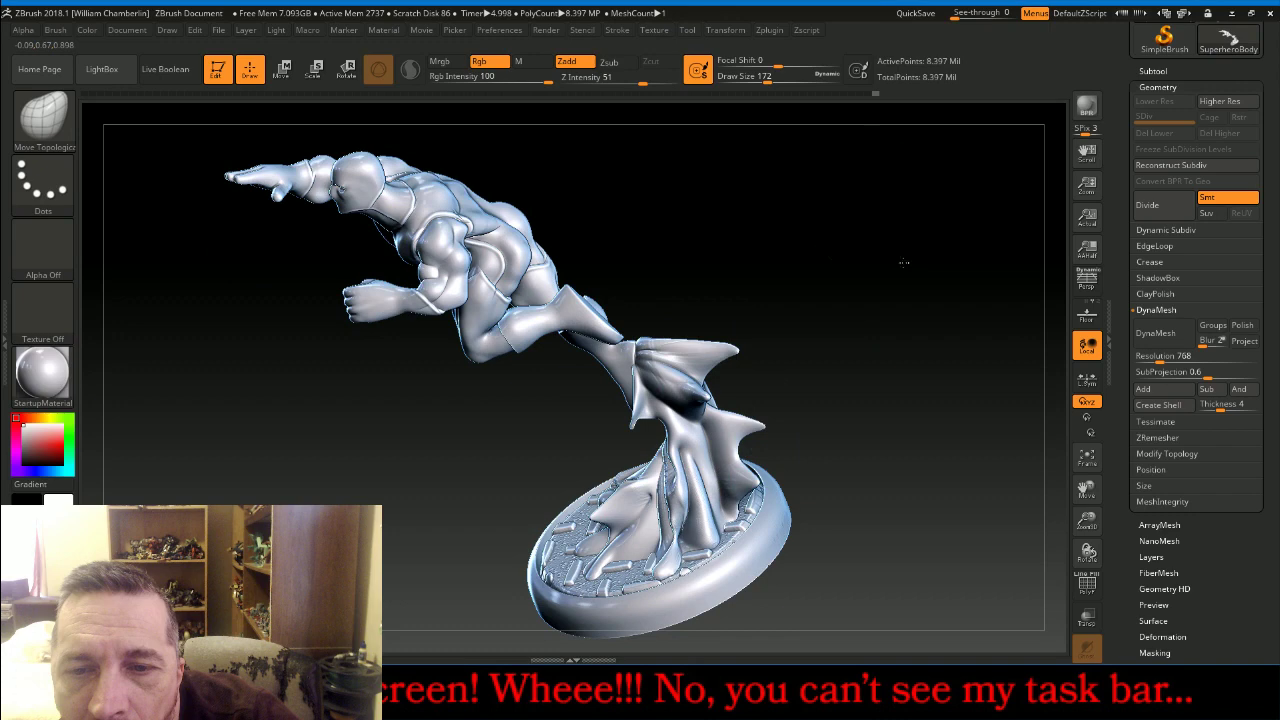
left_click_drag(903, 262, 803, 317)
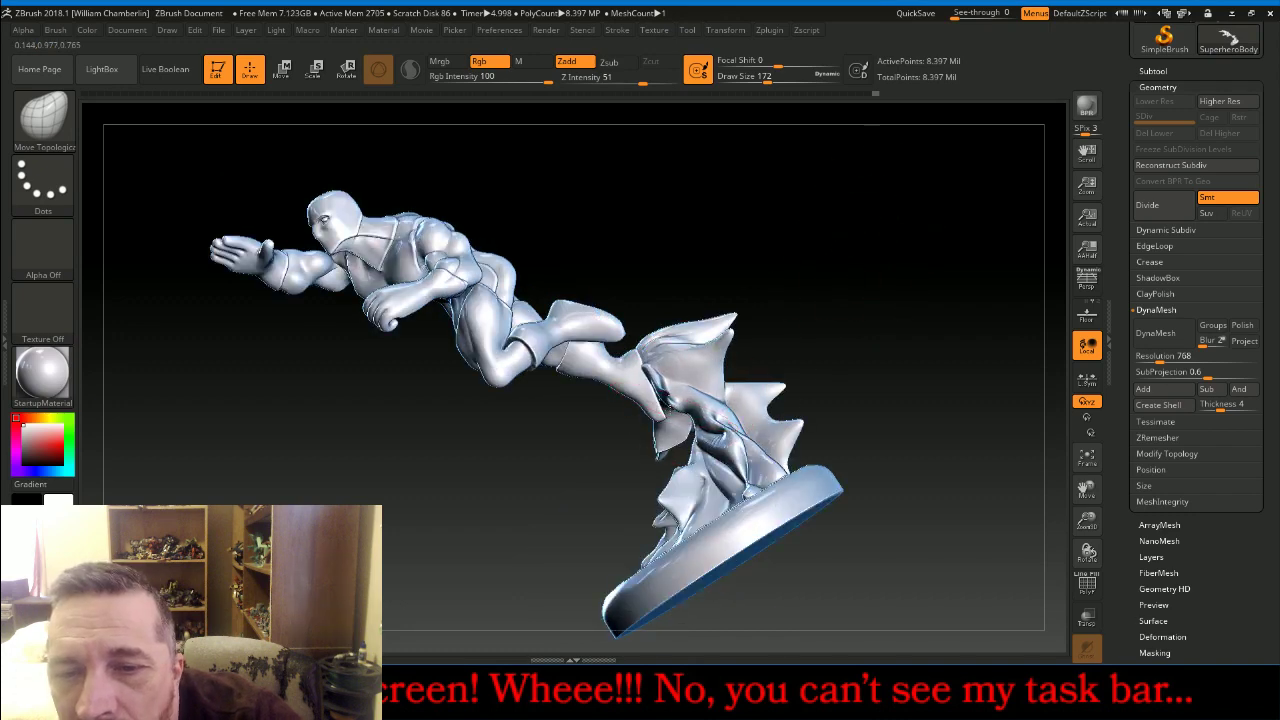
left_click_drag(880, 291, 962, 229)
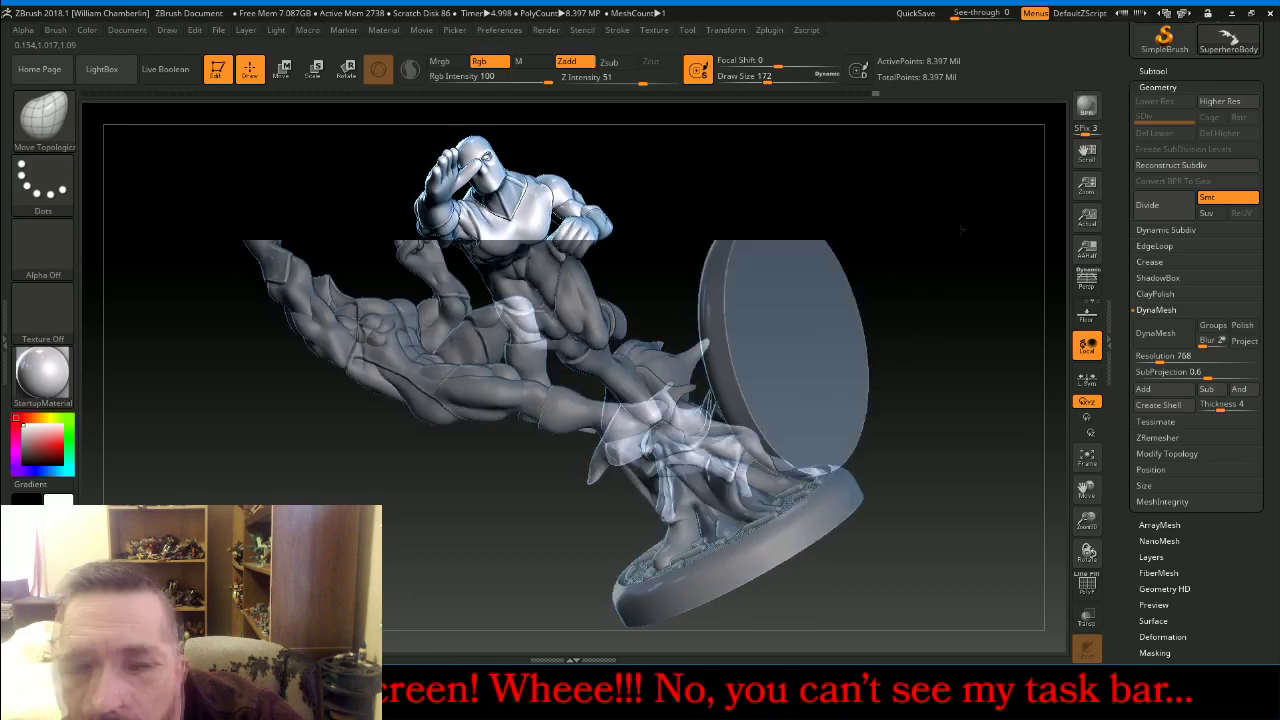
DynaMesh the adjusted figure, energy and base together at resolution 768
mouse_move(923, 474)
left_mouse_down()
mouse_move(898, 497)
mouse_move(888, 465)
mouse_move(912, 410)
left_mouse_up()
left_click_drag(912, 410, 920, 463)
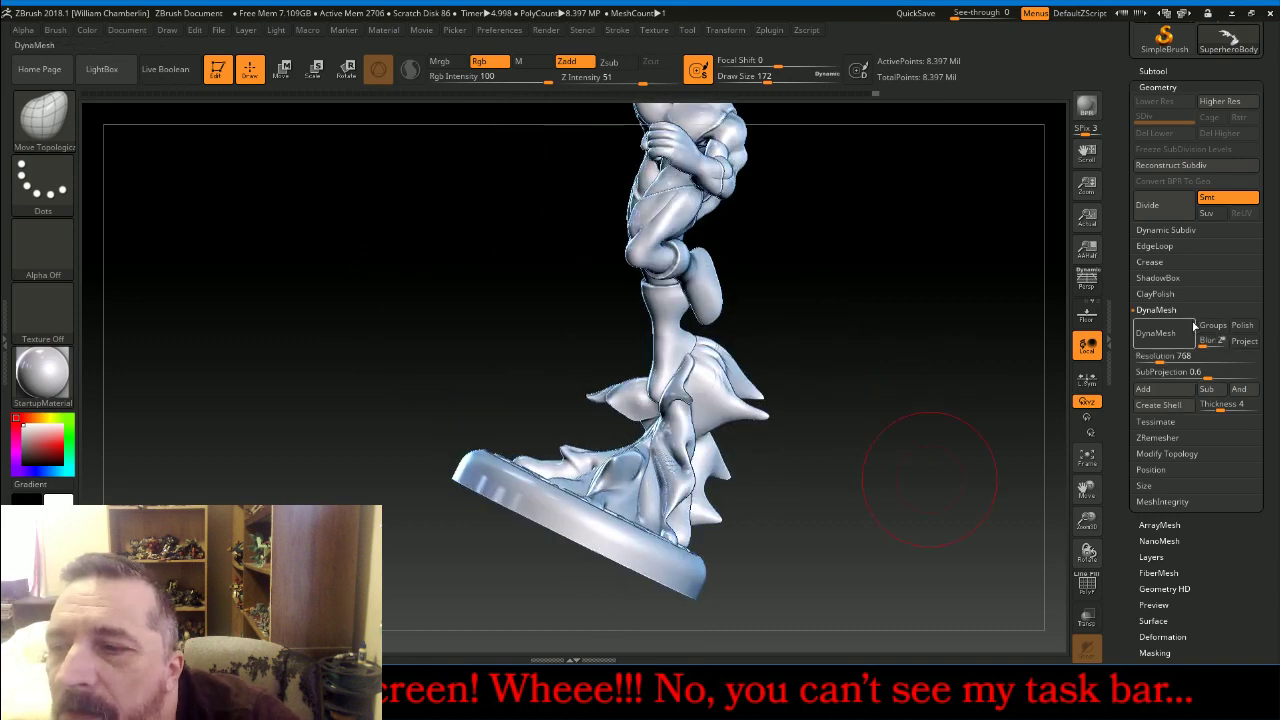
left_click(1087, 457)
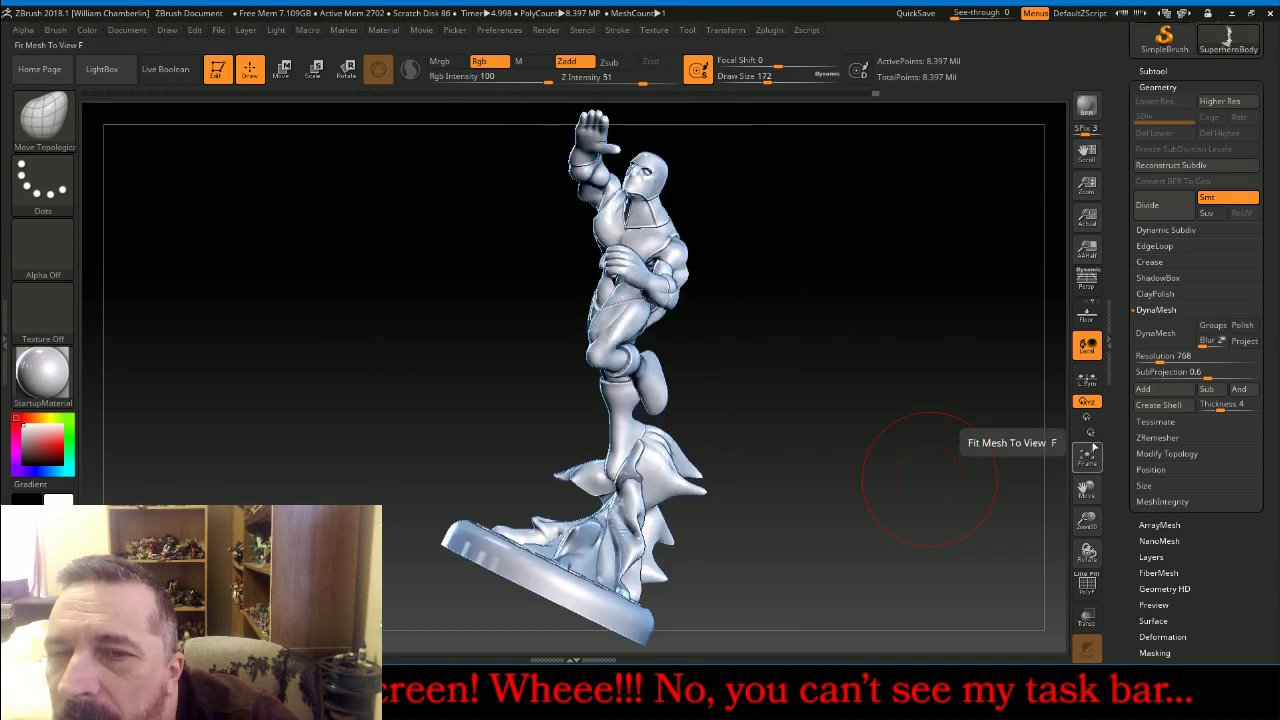
left_click(1155, 333)
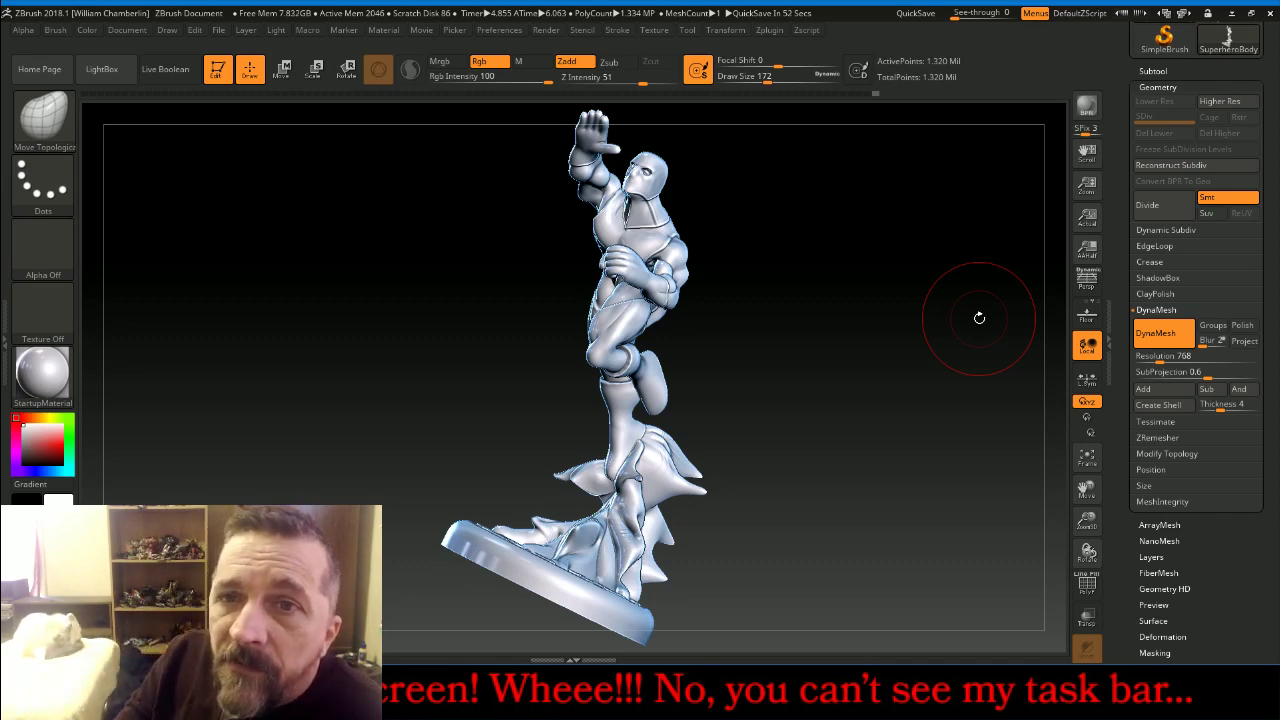
Dock the Zplugin palette beside the canvas so its plugins stay accessible
mouse_move(831, 314)
left_mouse_down()
mouse_move(836, 338)
mouse_move(940, 410)
mouse_move(929, 357)
left_mouse_up()
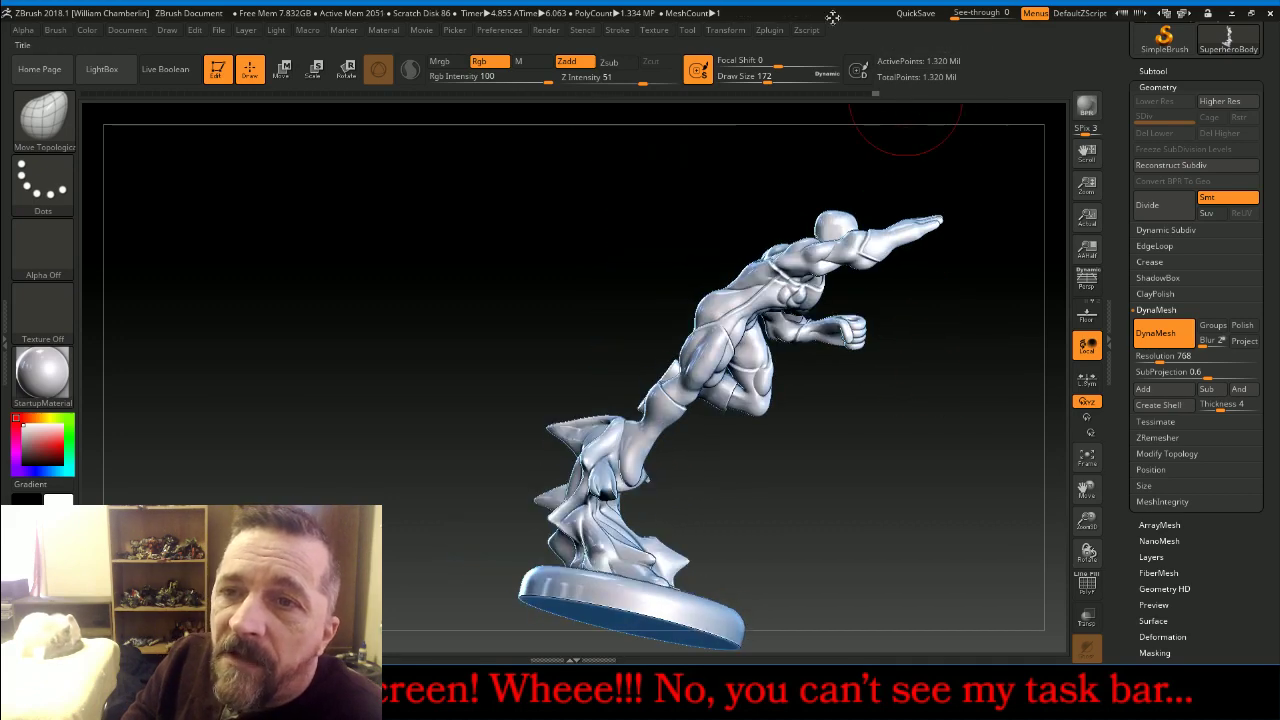
left_click(769, 30)
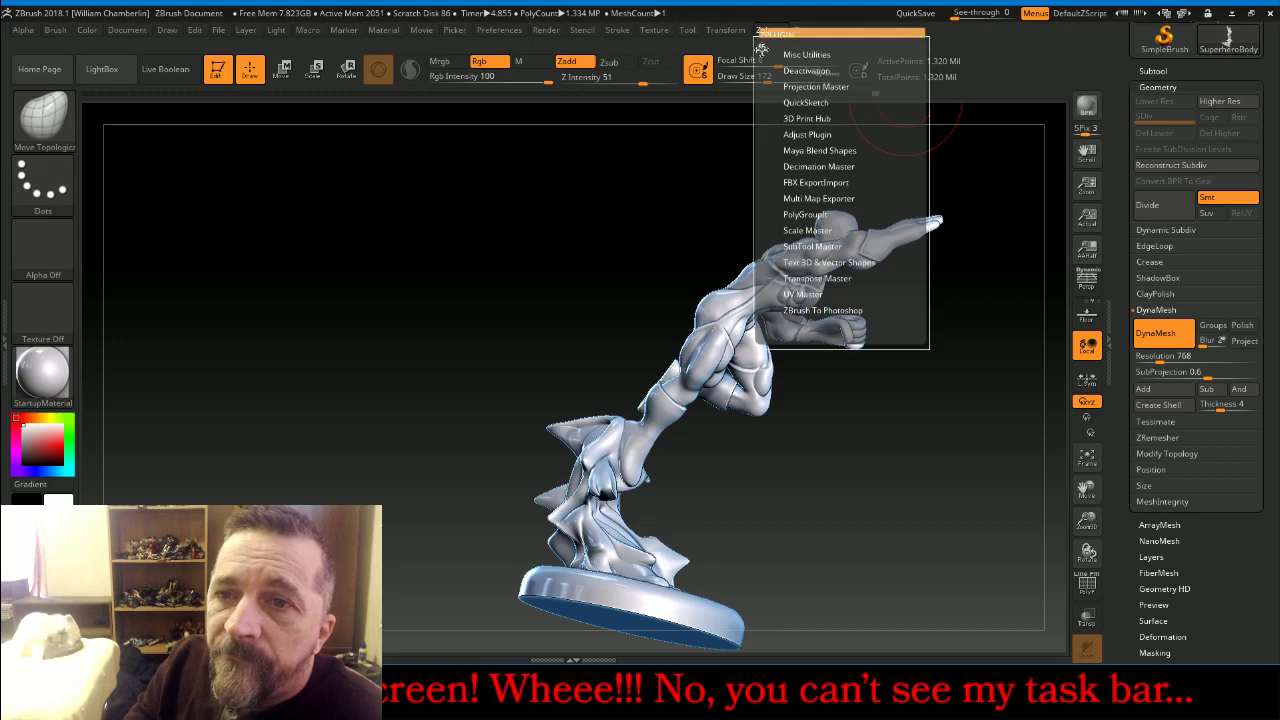
left_click(762, 47)
left_click_drag(474, 221, 474, 248)
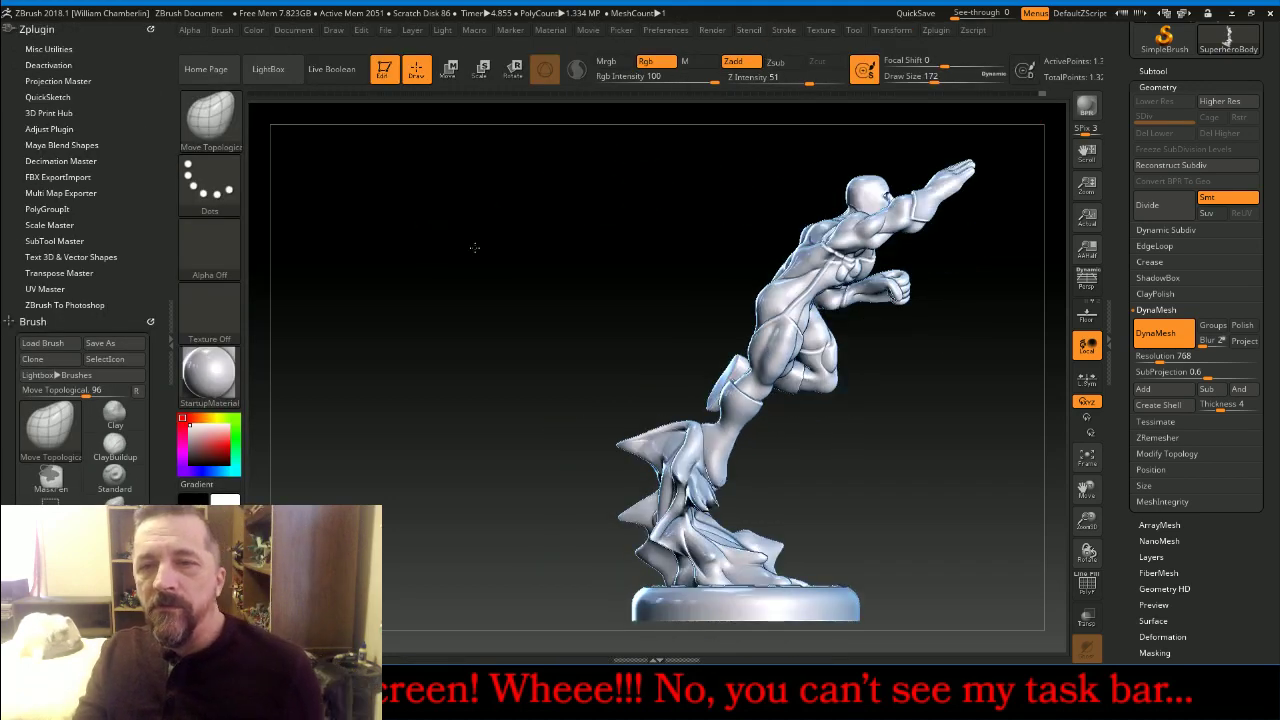
left_click_drag(1088, 487, 879, 481)
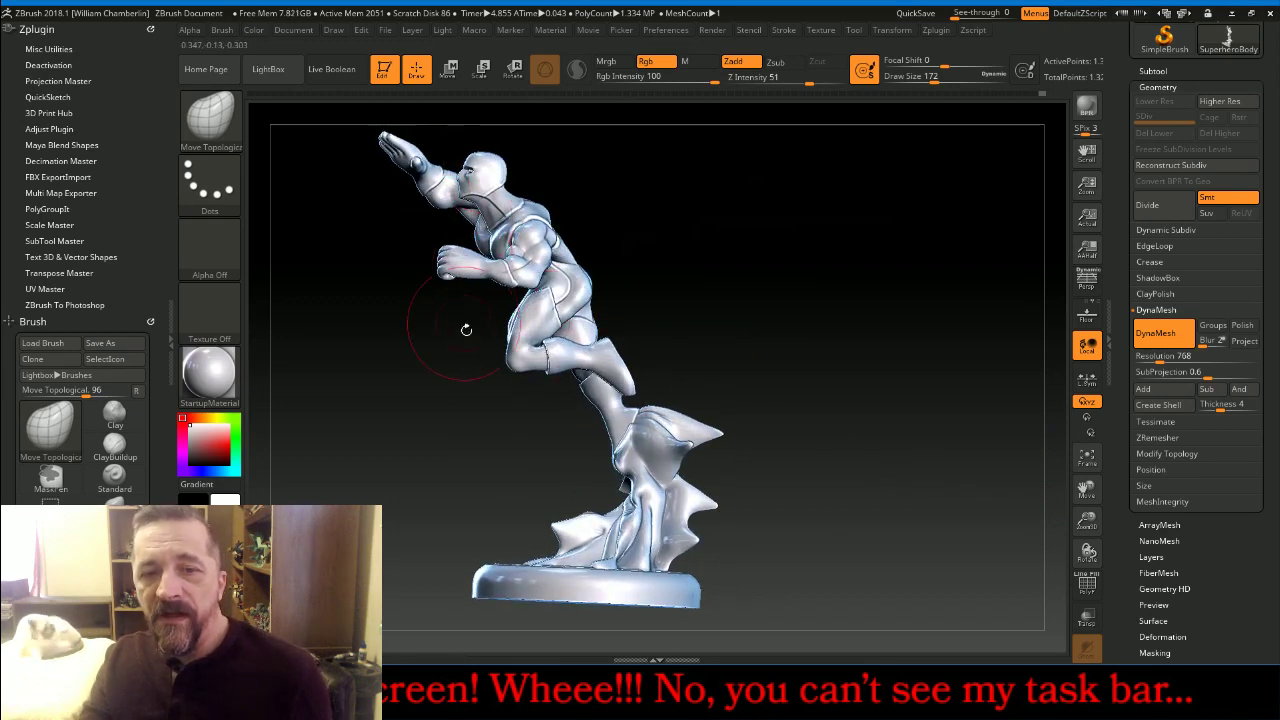
left_click_drag(831, 278, 970, 286)
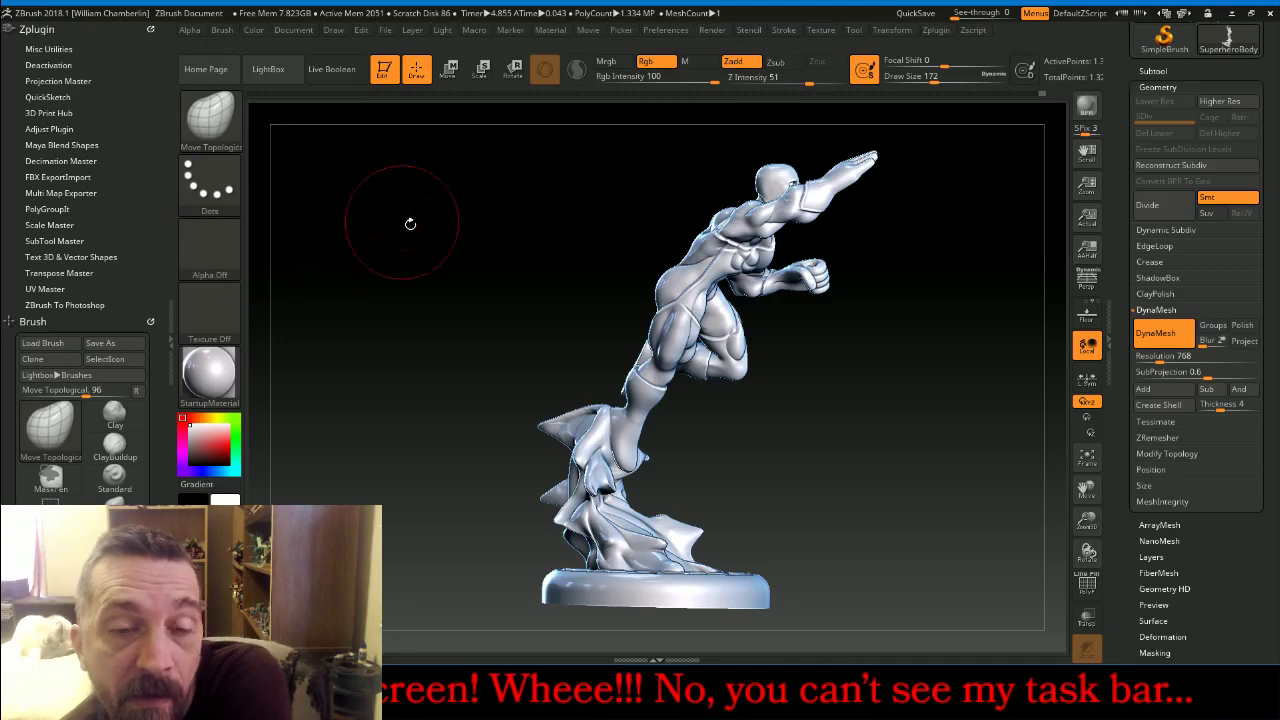
left_click_drag(443, 217, 431, 324)
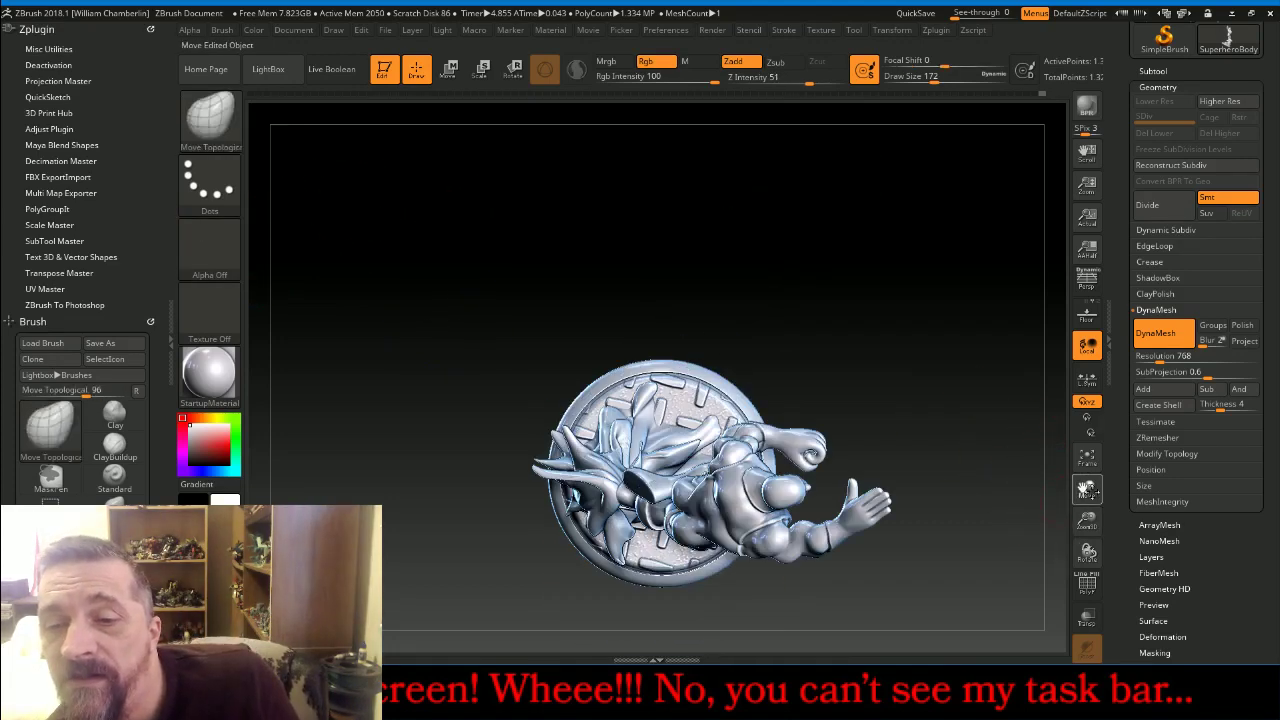
Decimate the merged figure, energy and base to a custom 50 k points with Decimation Master
mouse_move(1087, 495)
left_mouse_down()
mouse_move(1072, 450)
mouse_move(775, 300)
left_mouse_up()
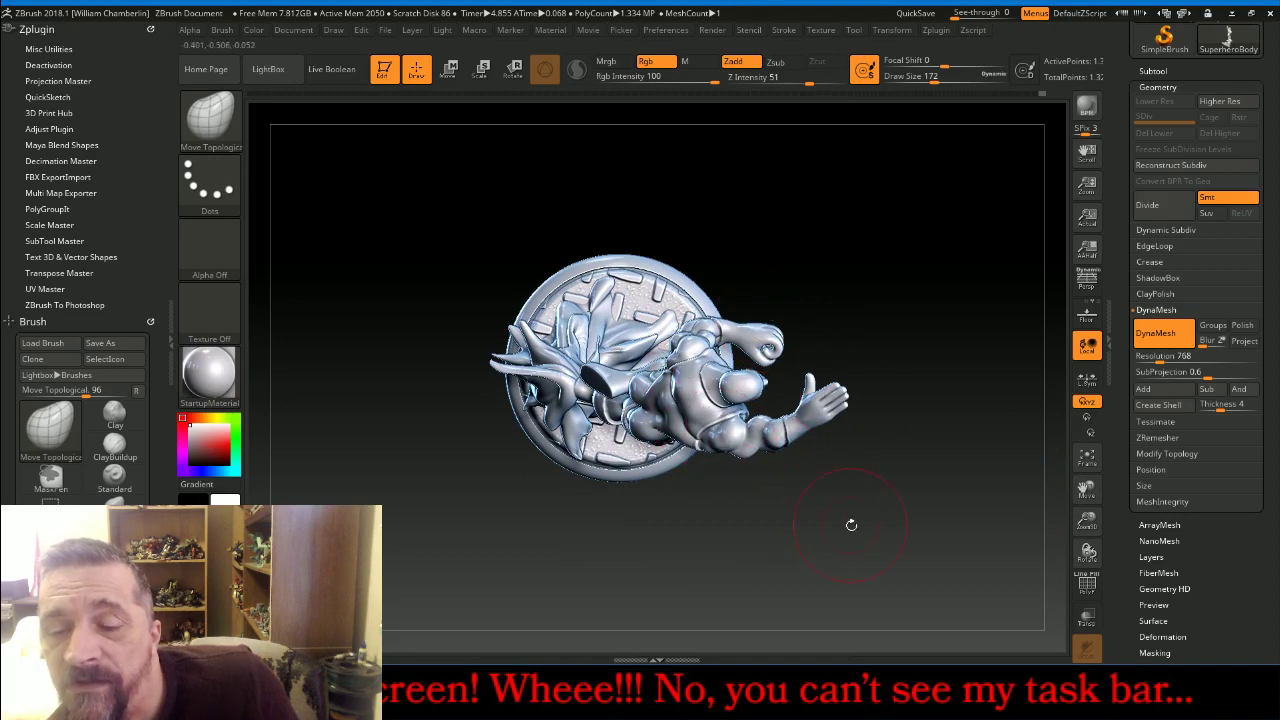
mouse_move(851, 524)
left_mouse_down()
mouse_move(877, 462)
mouse_move(843, 354)
left_mouse_up()
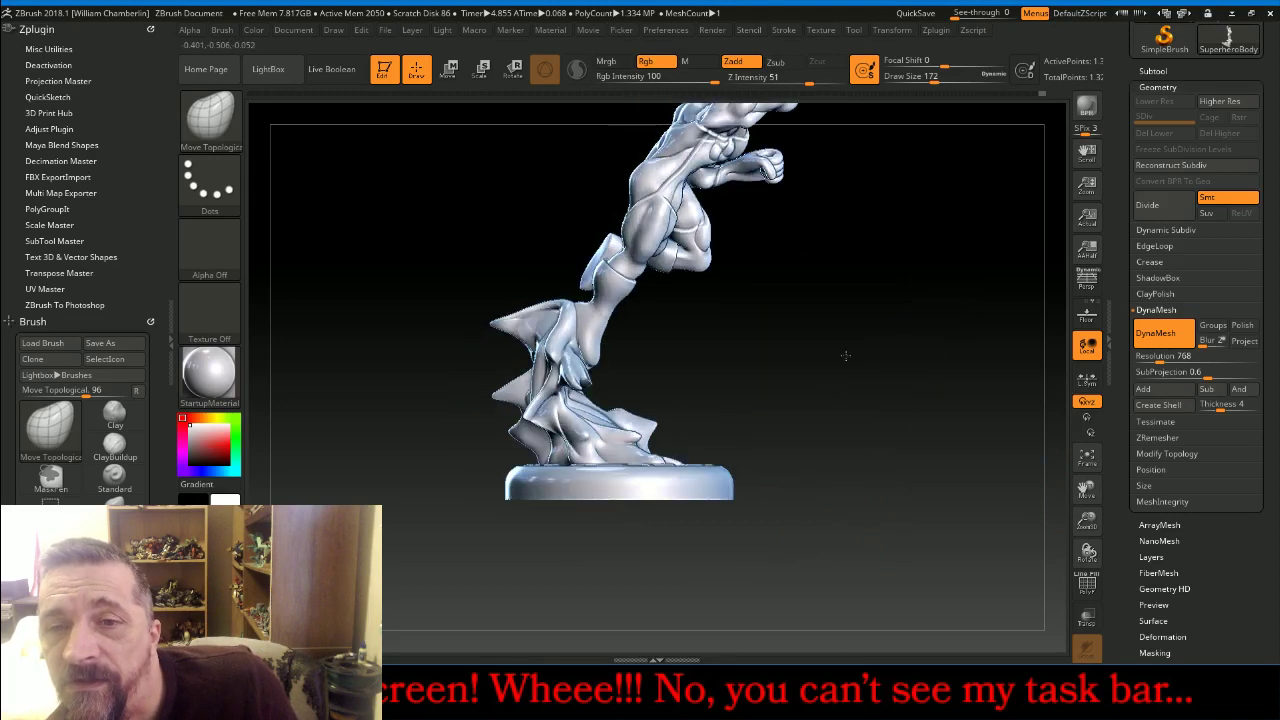
left_click(1087, 456)
mouse_move(1087, 522)
left_mouse_down()
mouse_move(1050, 500)
mouse_move(980, 491)
mouse_move(924, 508)
left_mouse_up()
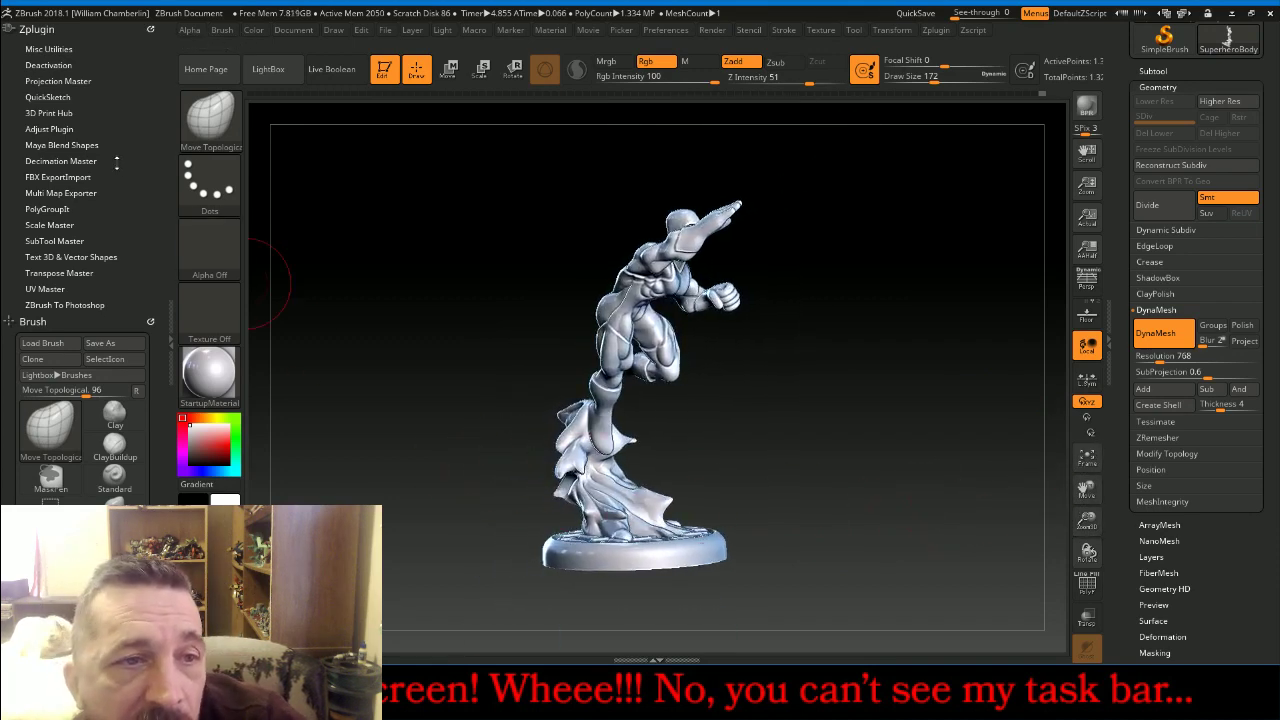
left_click(62, 161)
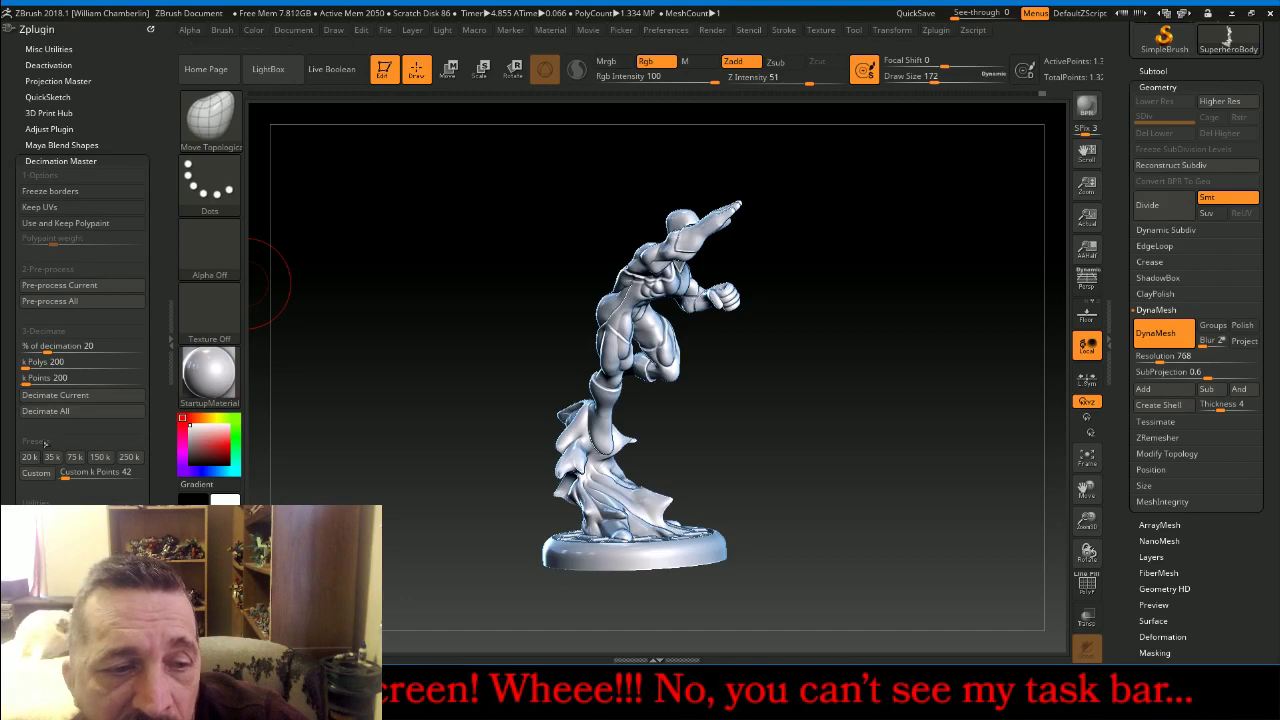
left_click(104, 472)
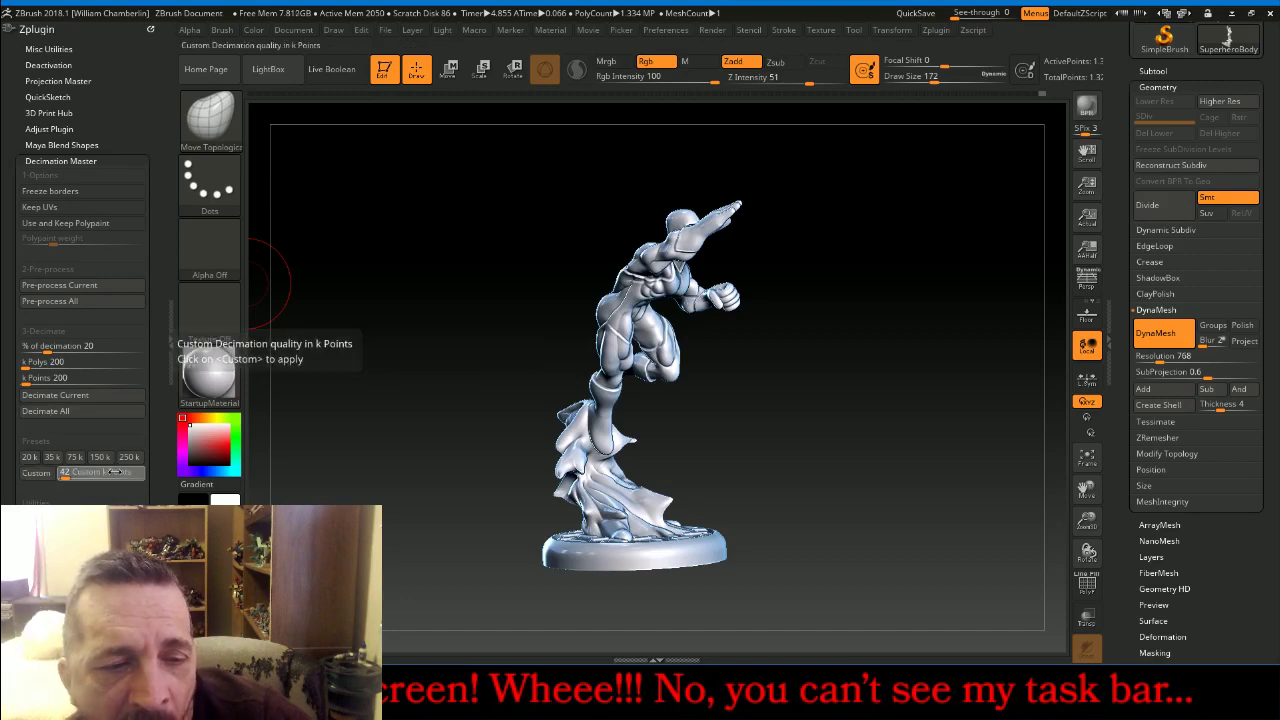
type("50")
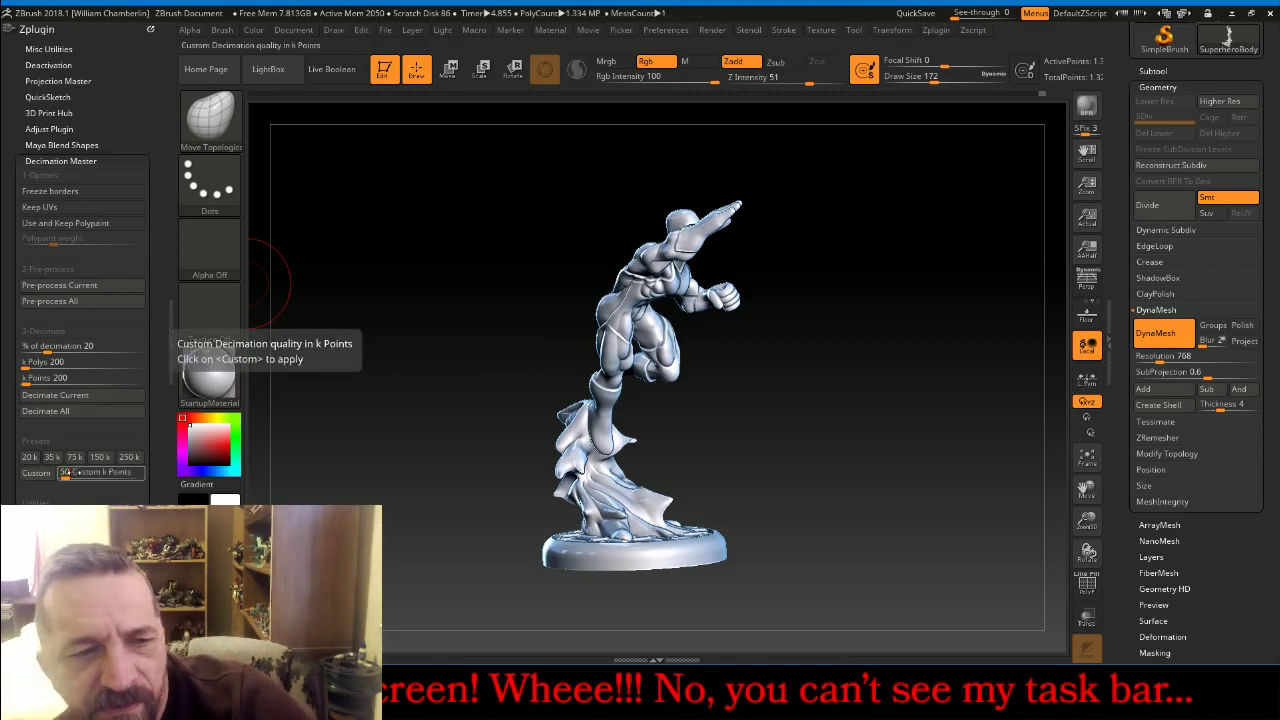
key("Return")
left_click(36, 472)
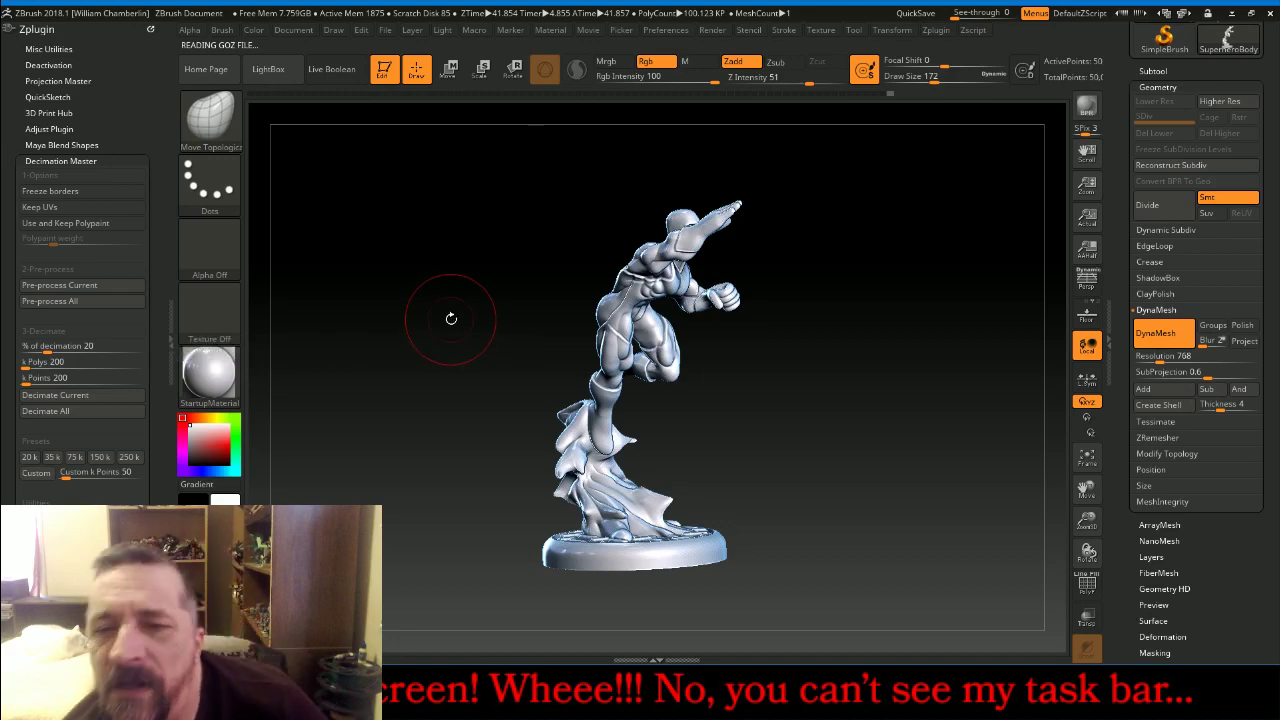
Turn off DynaMesh and export the decimated model as a mesh file into the Supes folder
mouse_move(875, 393)
left_mouse_down()
mouse_move(823, 379)
mouse_move(923, 380)
mouse_move(814, 369)
left_mouse_up()
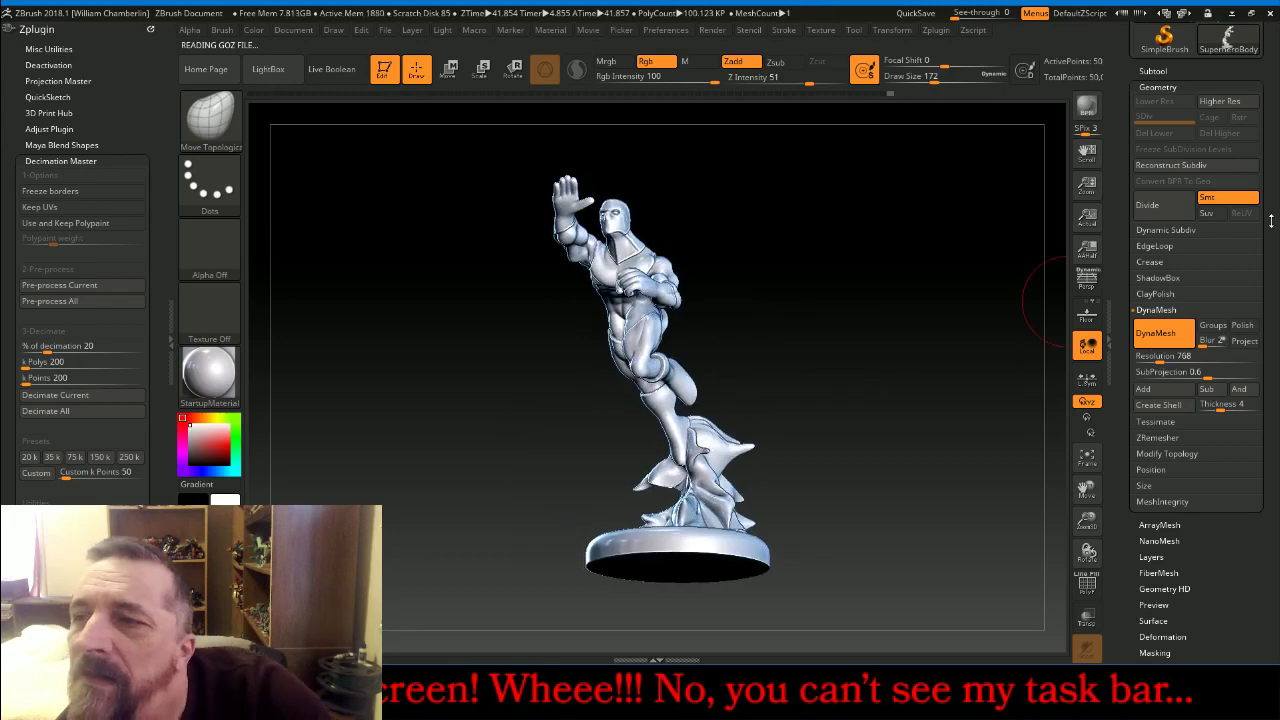
left_click_drag(1269, 224, 1236, 402)
left_click(1154, 621)
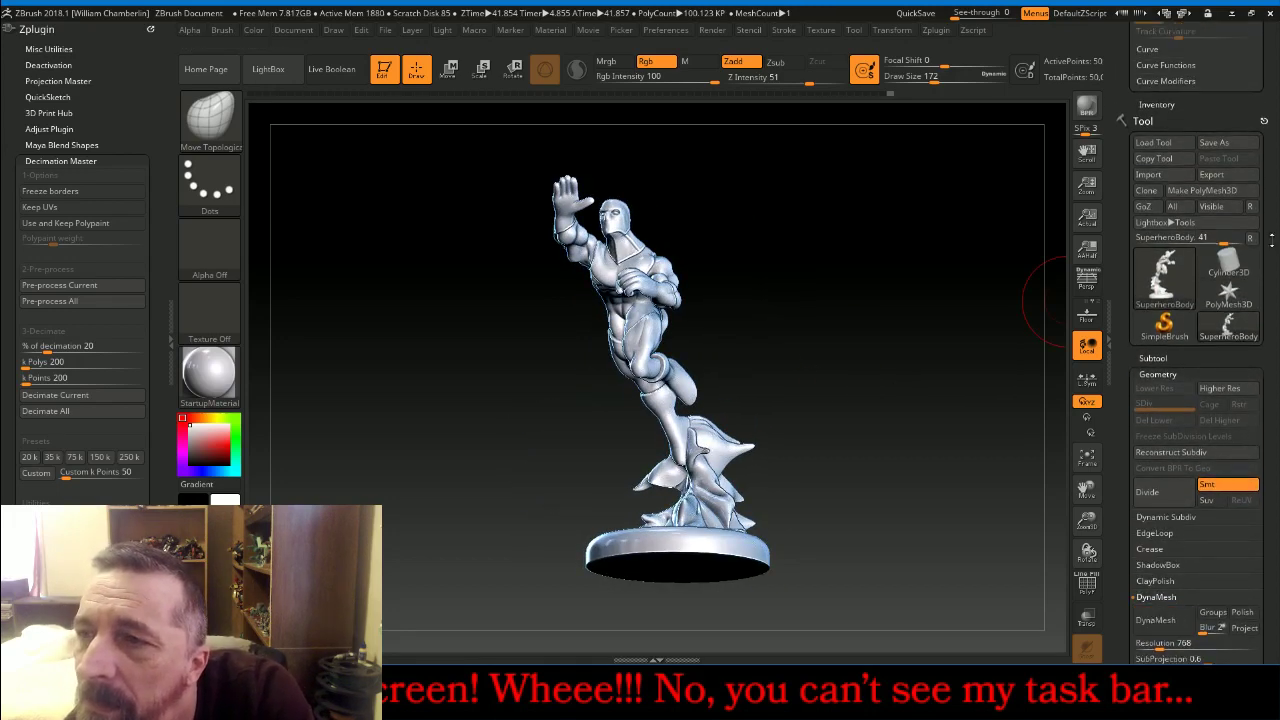
left_click(1228, 177)
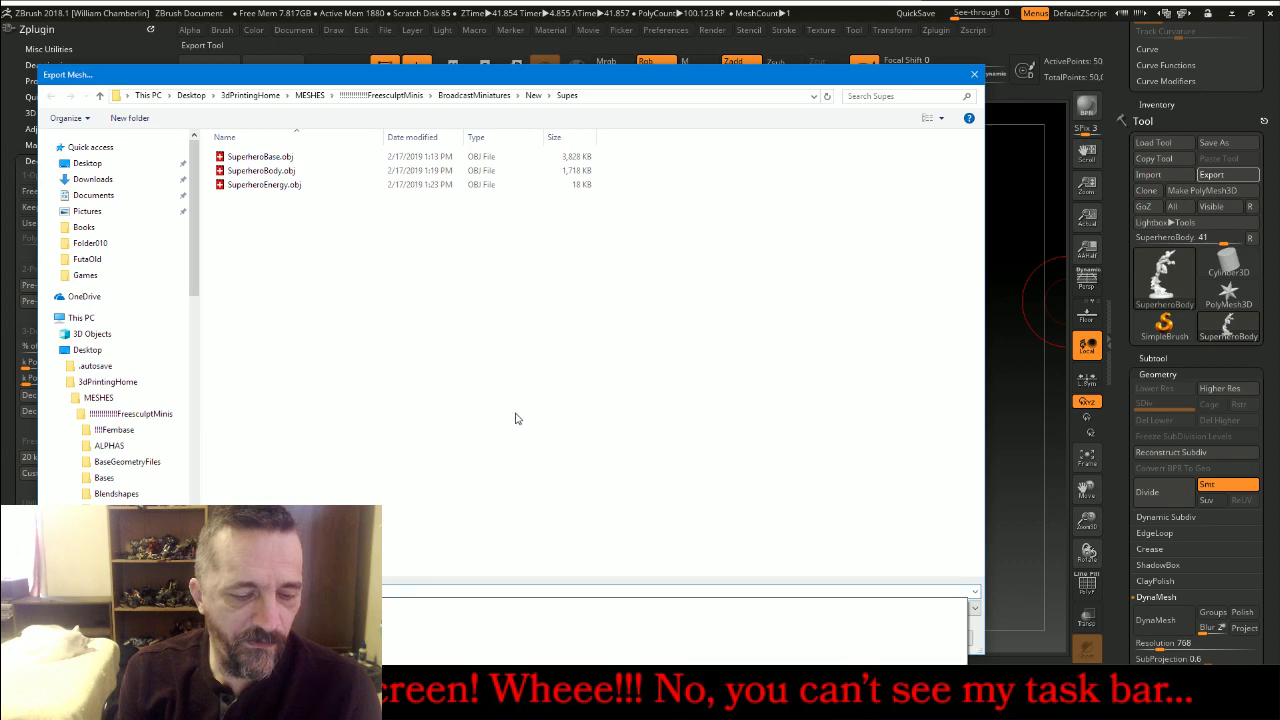
key("Return")
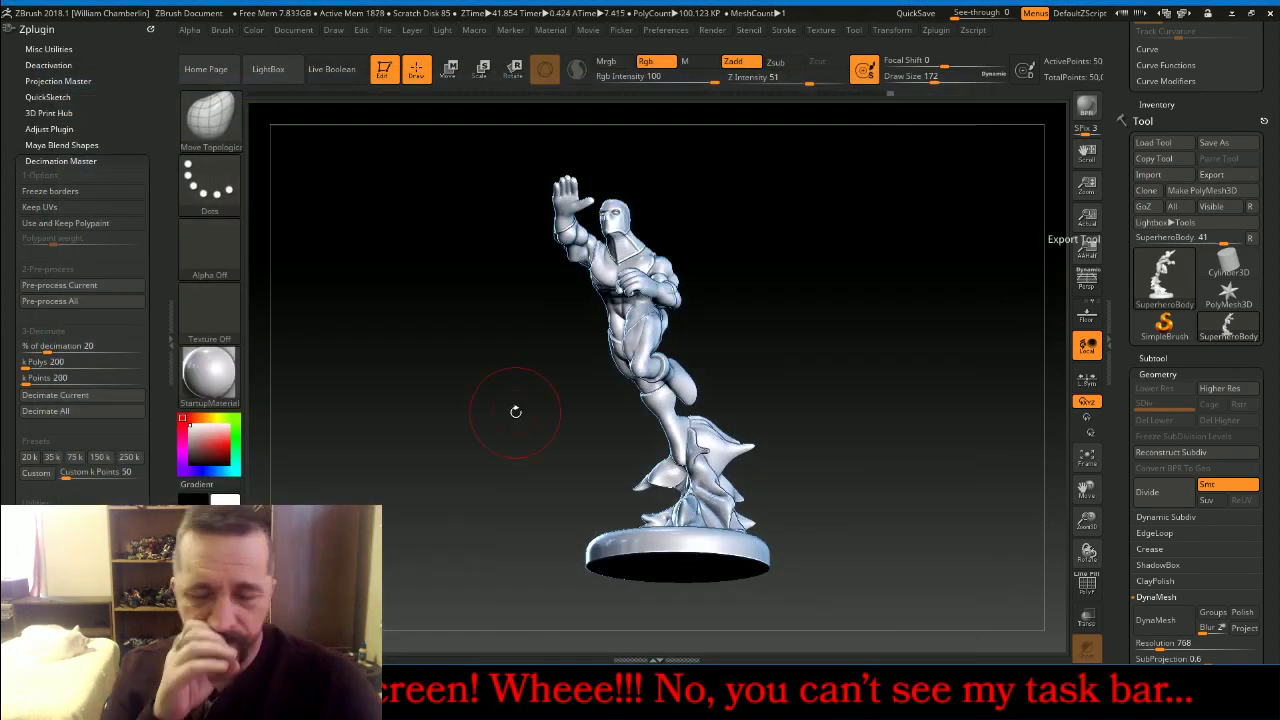
Check the YouTube live chat in Firefox and switch to the streaming software
left_click(539, 690)
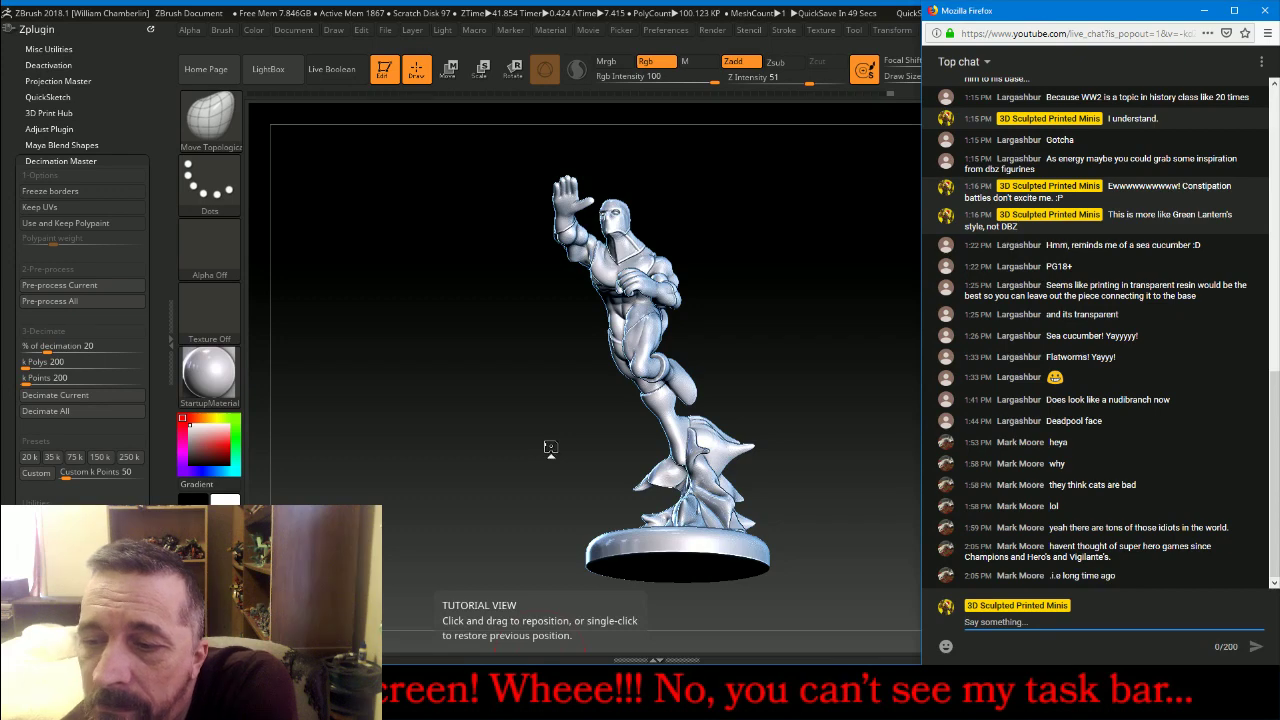
mouse_move(550, 447)
left_mouse_down()
mouse_move(492, 465)
mouse_move(742, 428)
mouse_move(542, 438)
left_mouse_up()
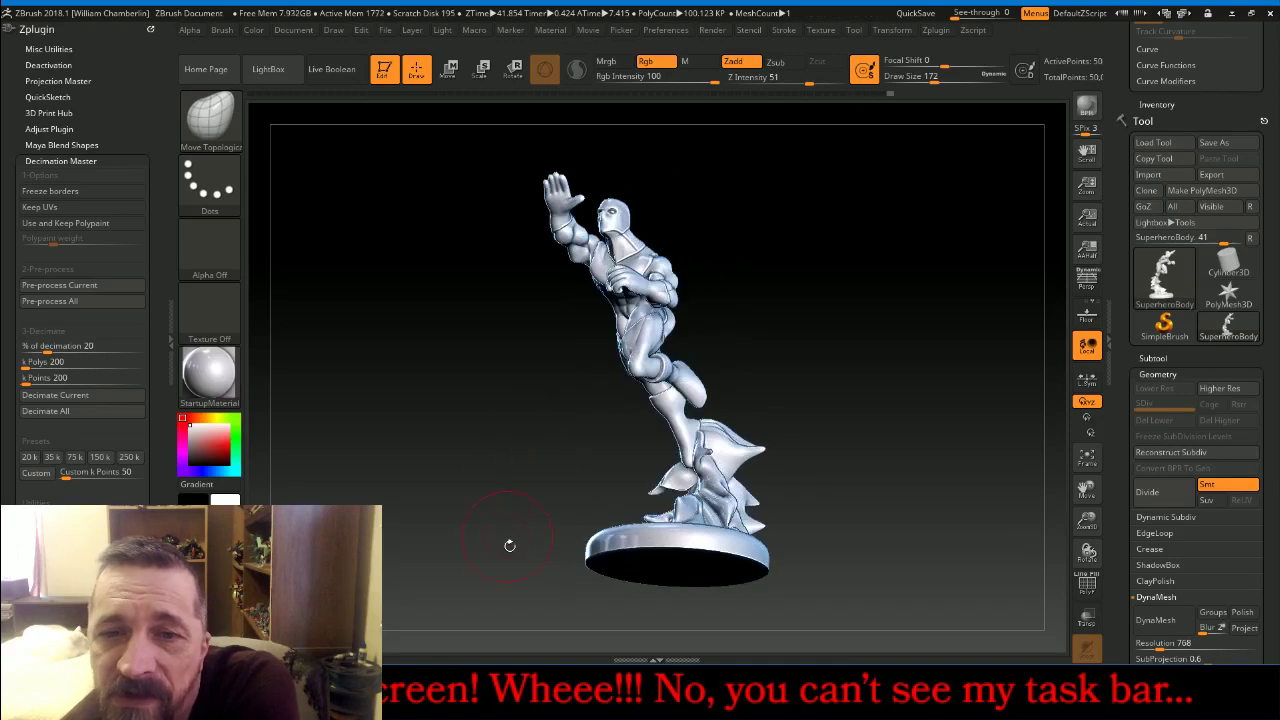
key("alt+Tab")
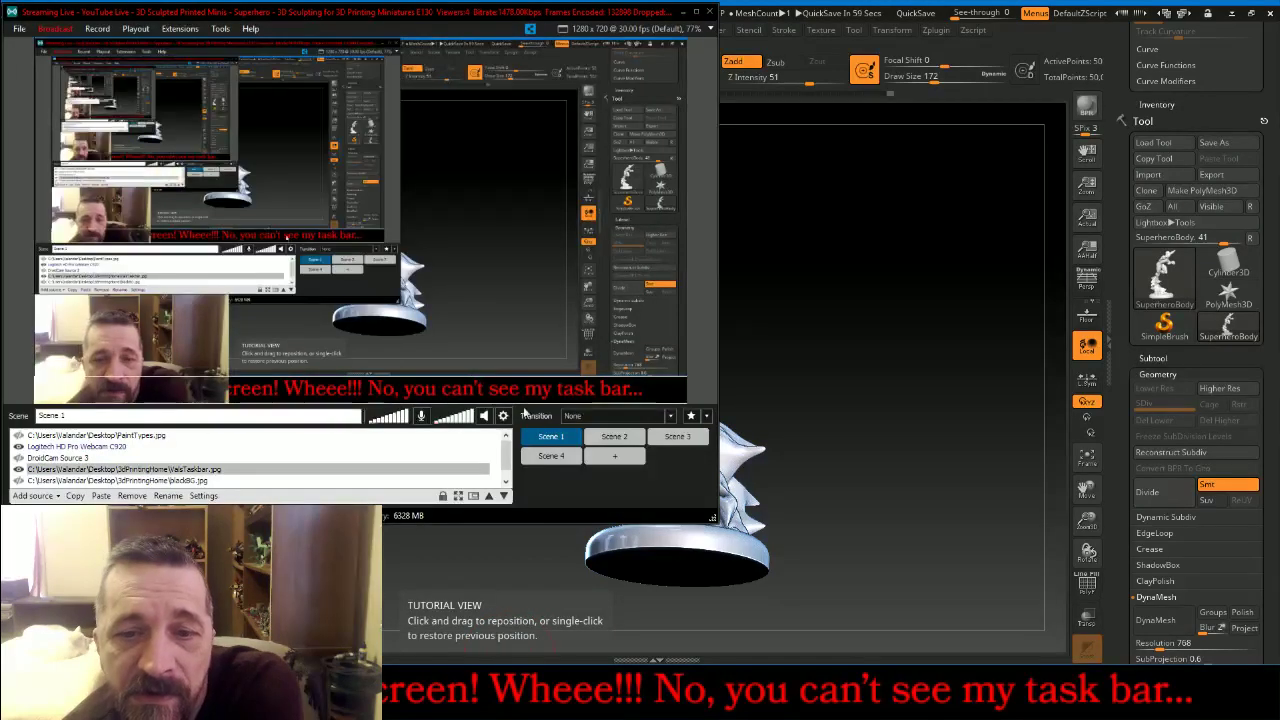